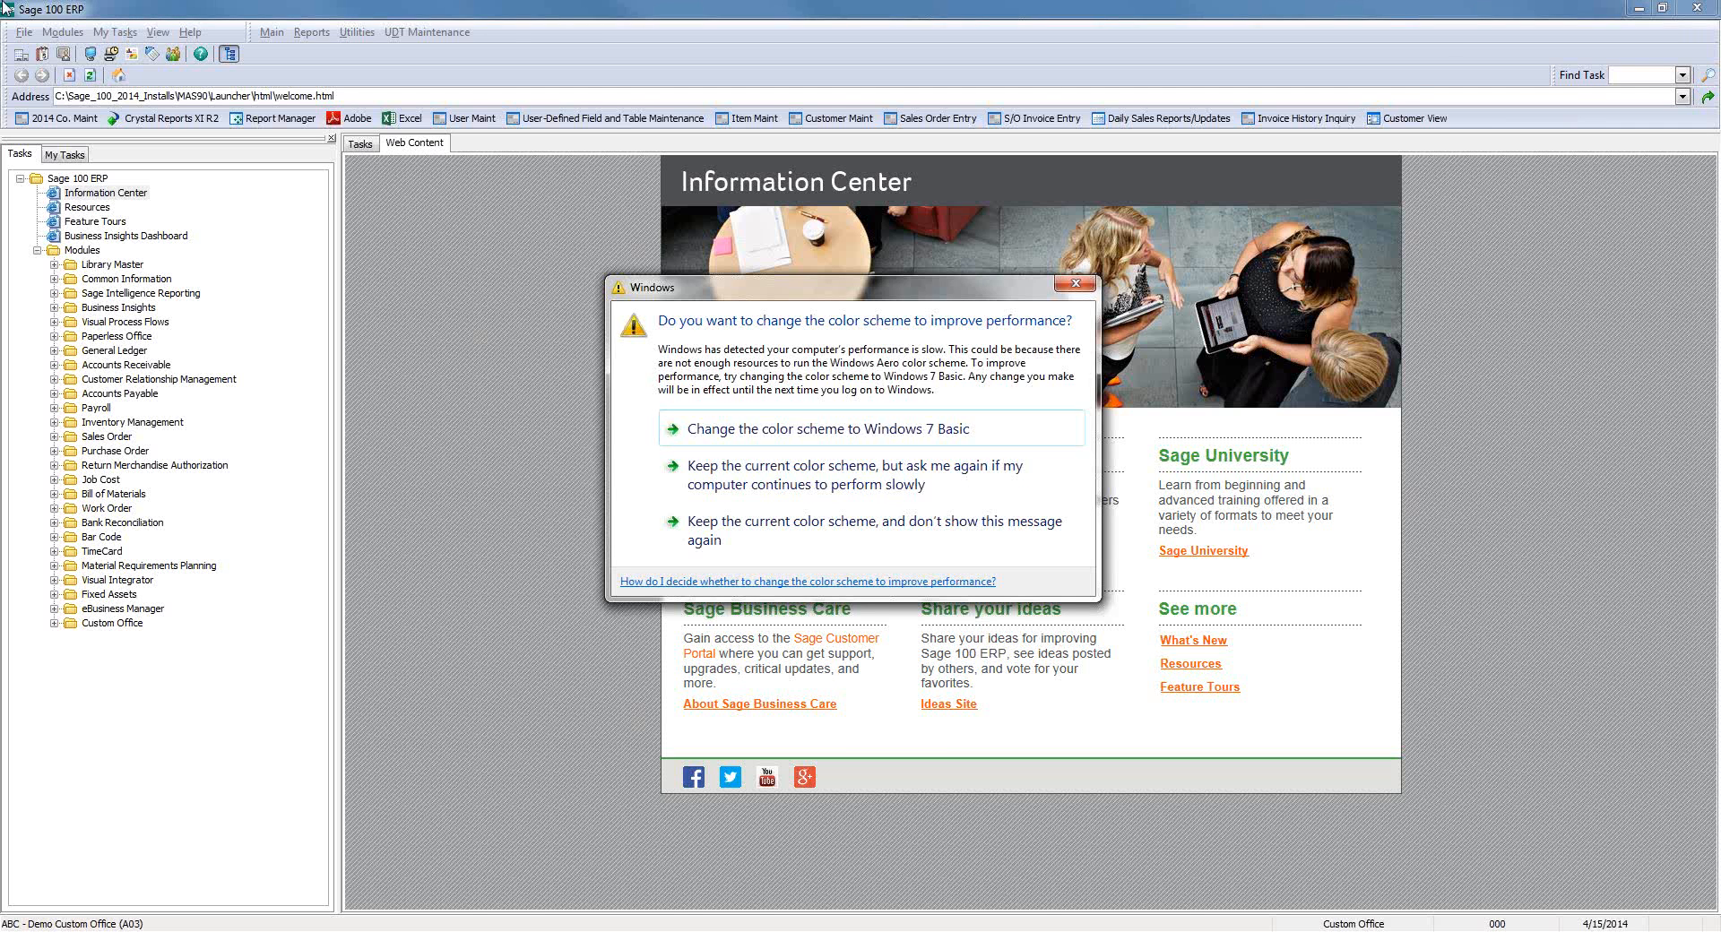
- Switch to the Windows 7 Basic color scheme and open the ADMIN role in Library Master's Role Maintenance
left_click(709, 428)
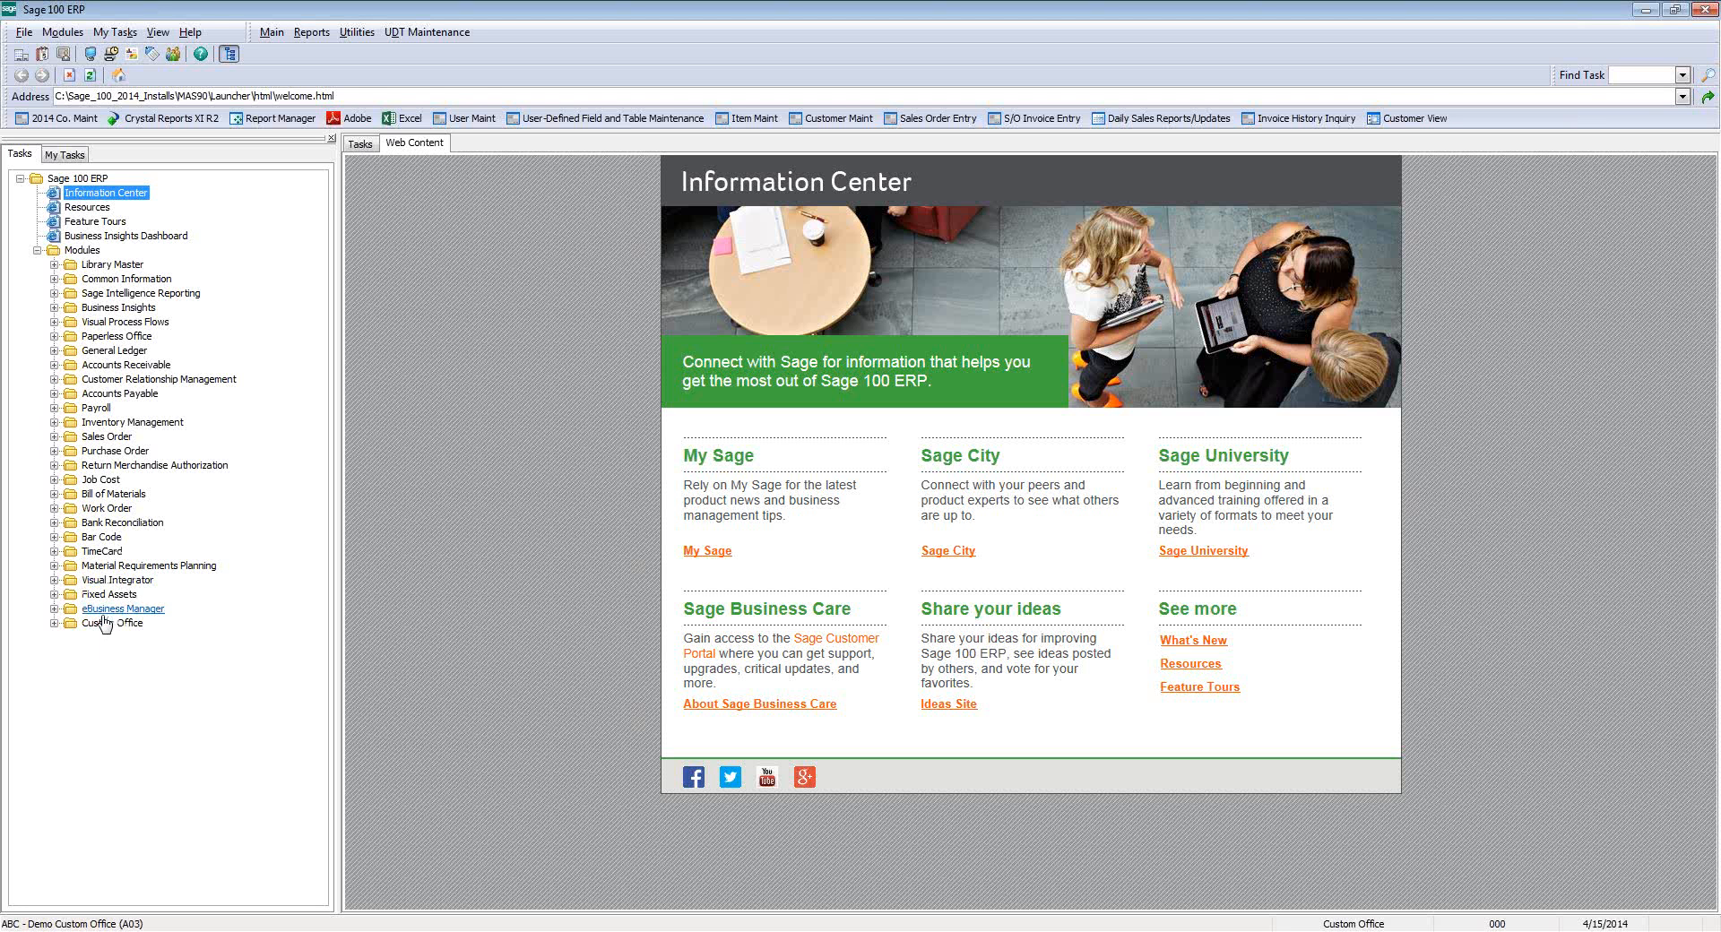
left_click(54, 265)
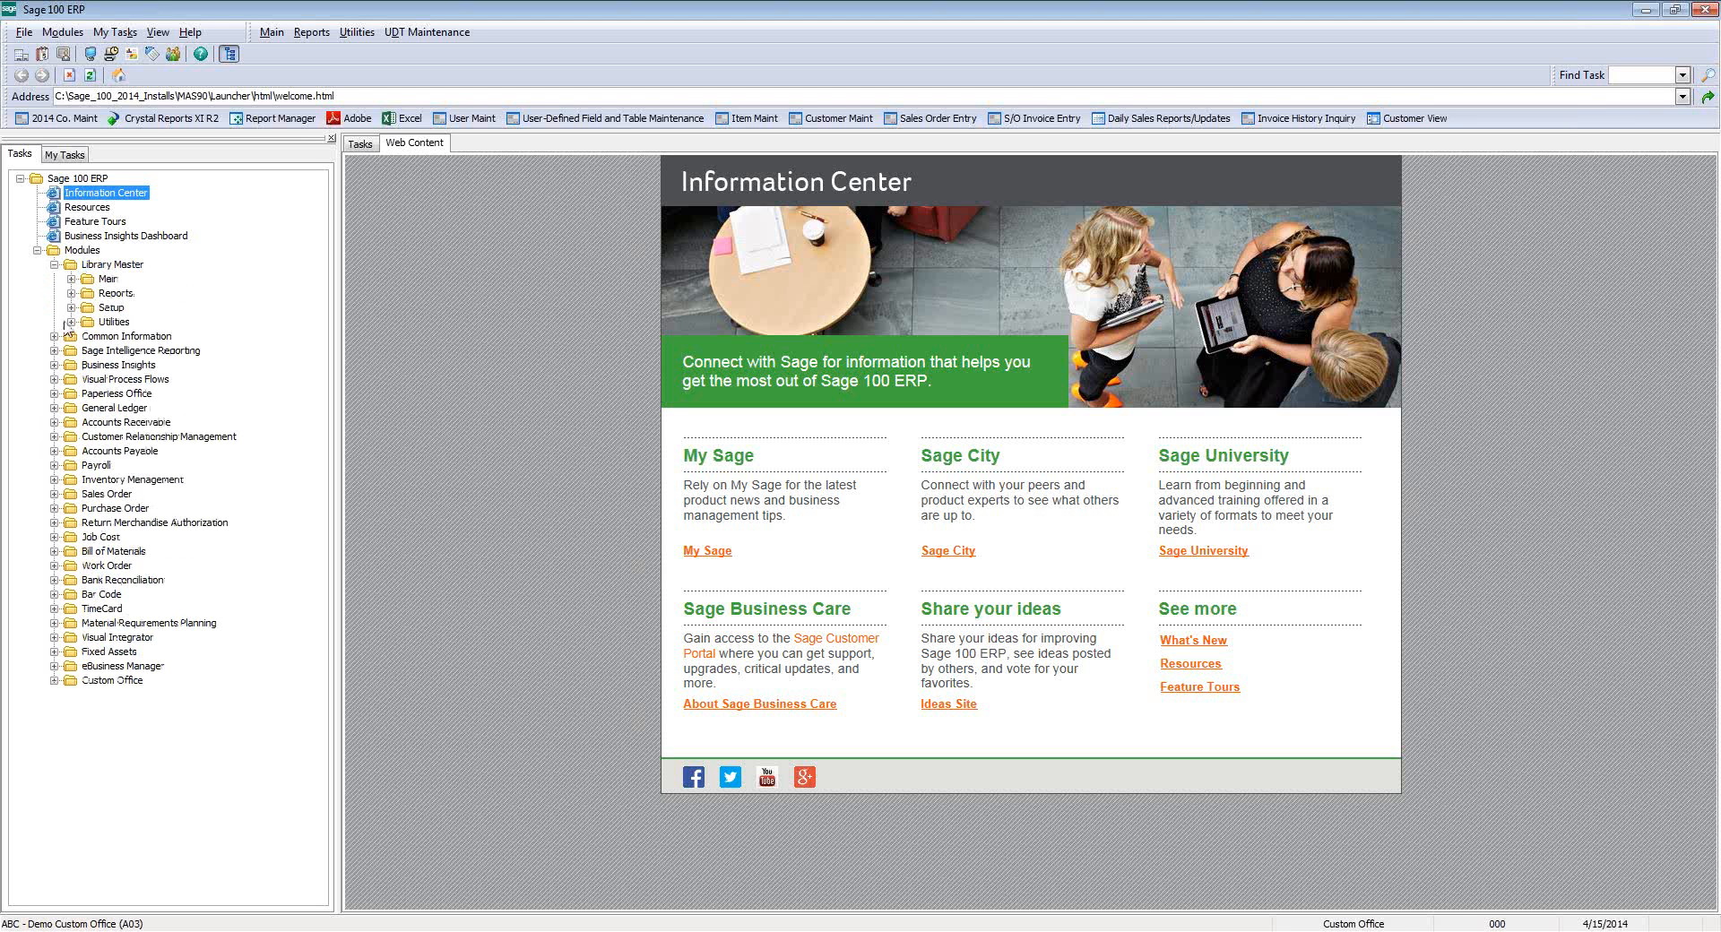
left_click(70, 279)
left_click(153, 308)
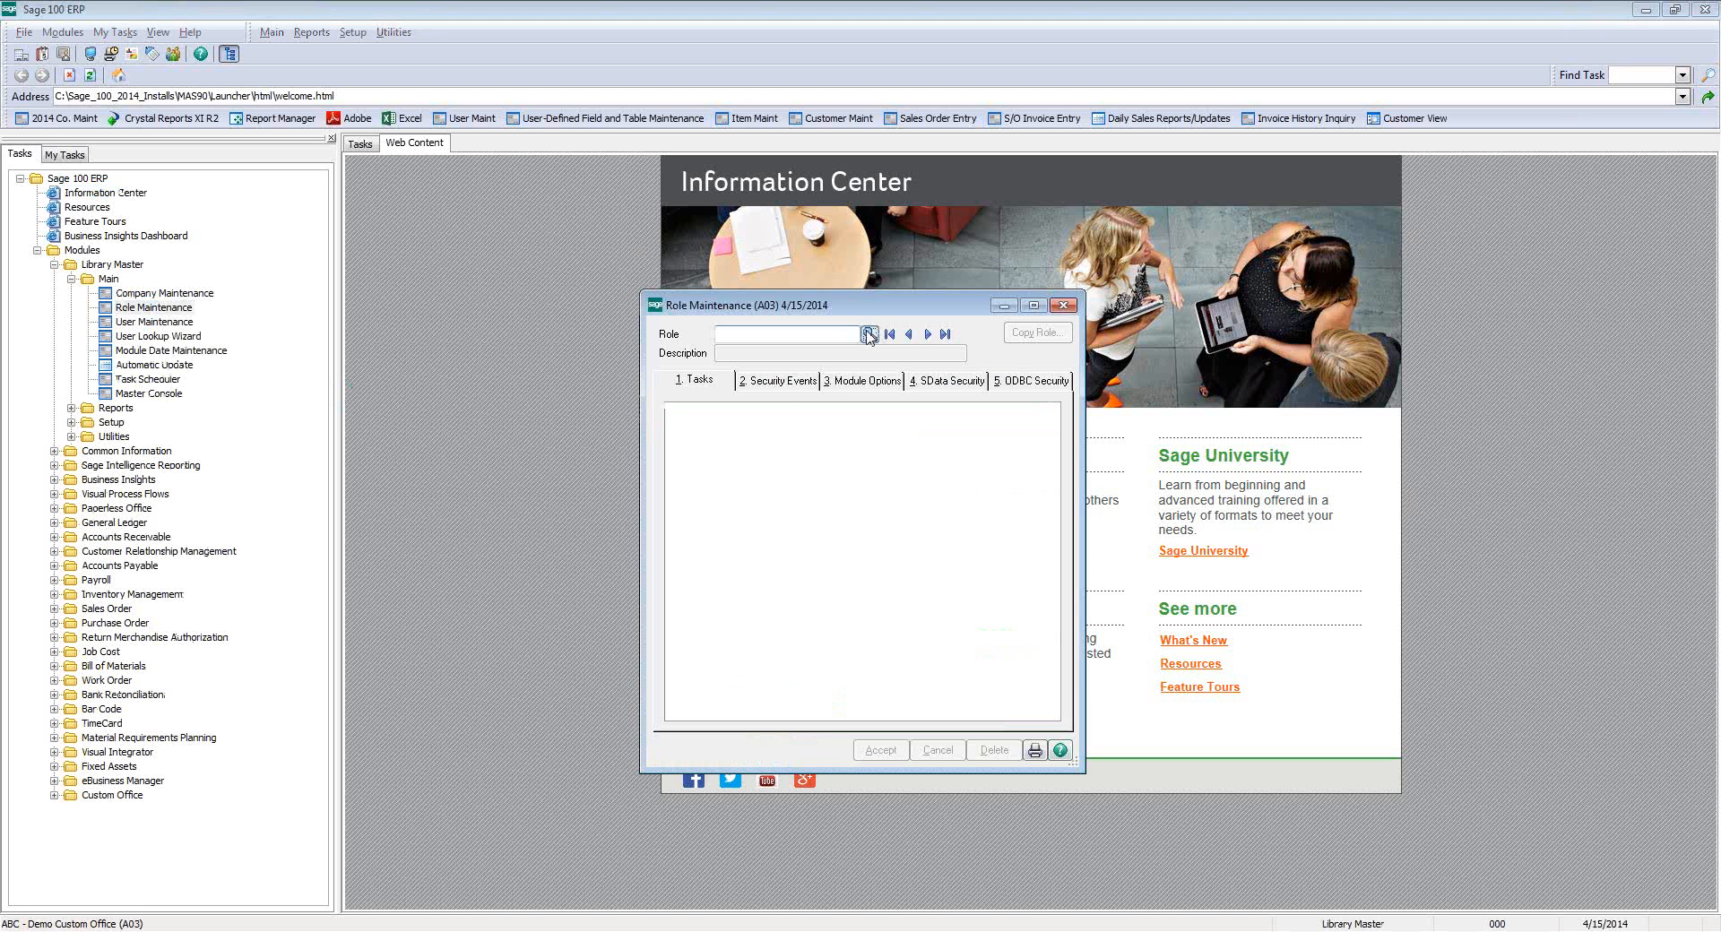
left_click(868, 335)
double_click(681, 339)
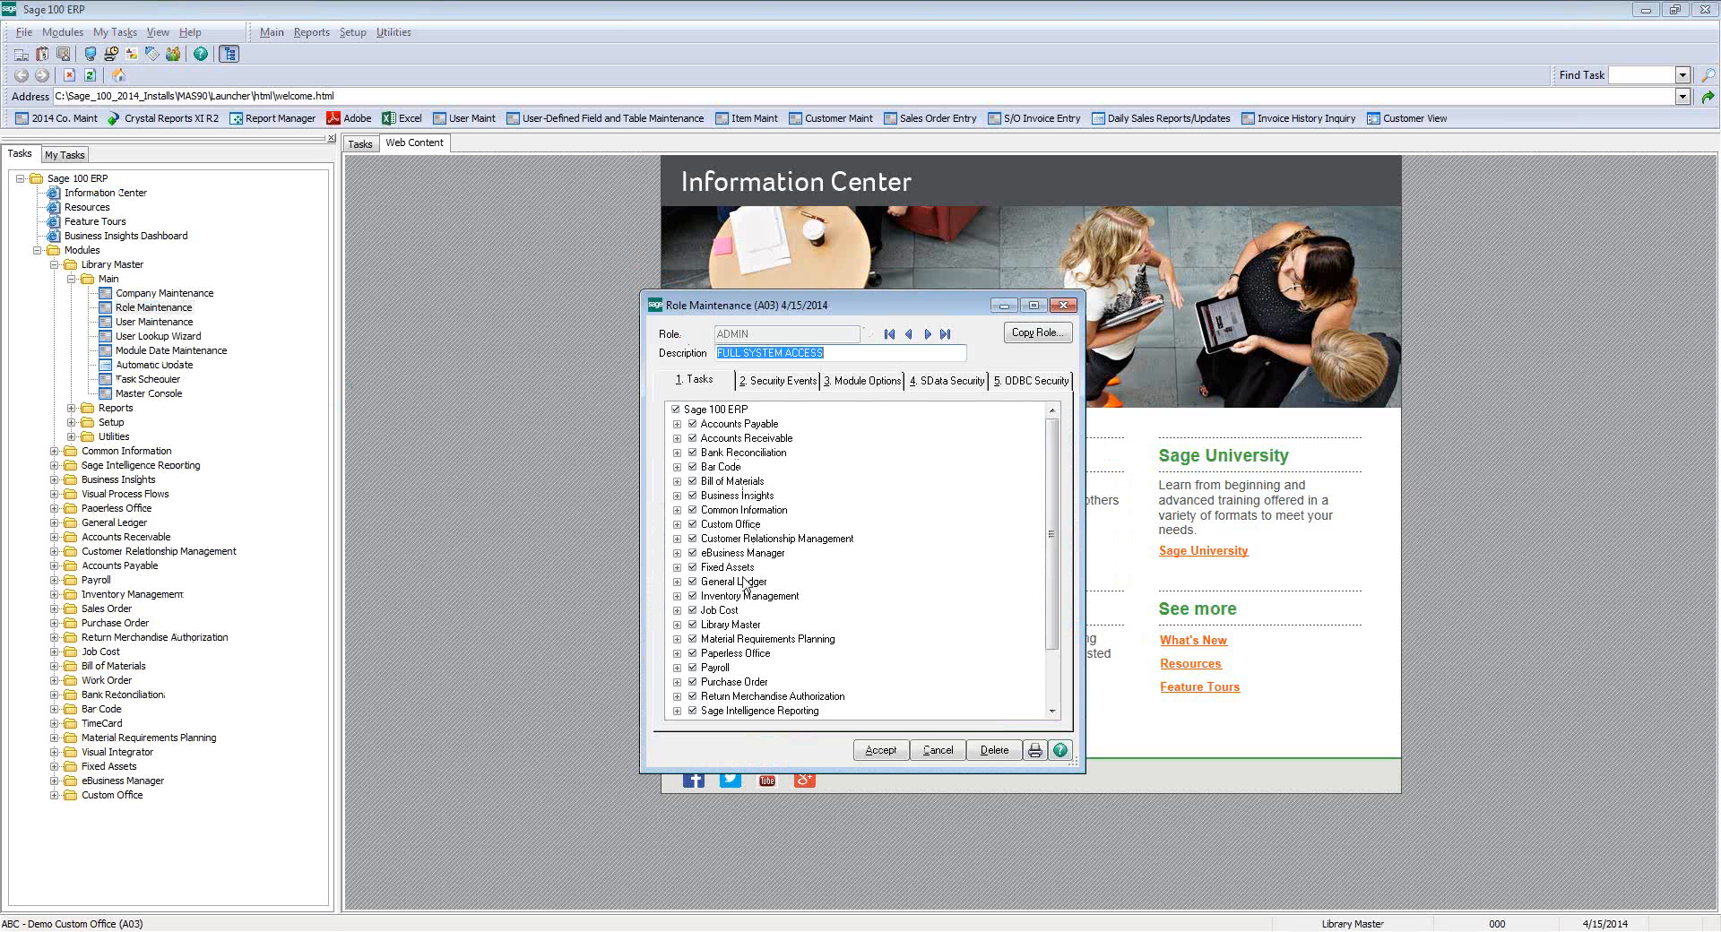
- Examine the Miscellaneous Tasks permissions under Custom Office for the ADMIN role and close Role Maintenance
left_click(677, 525)
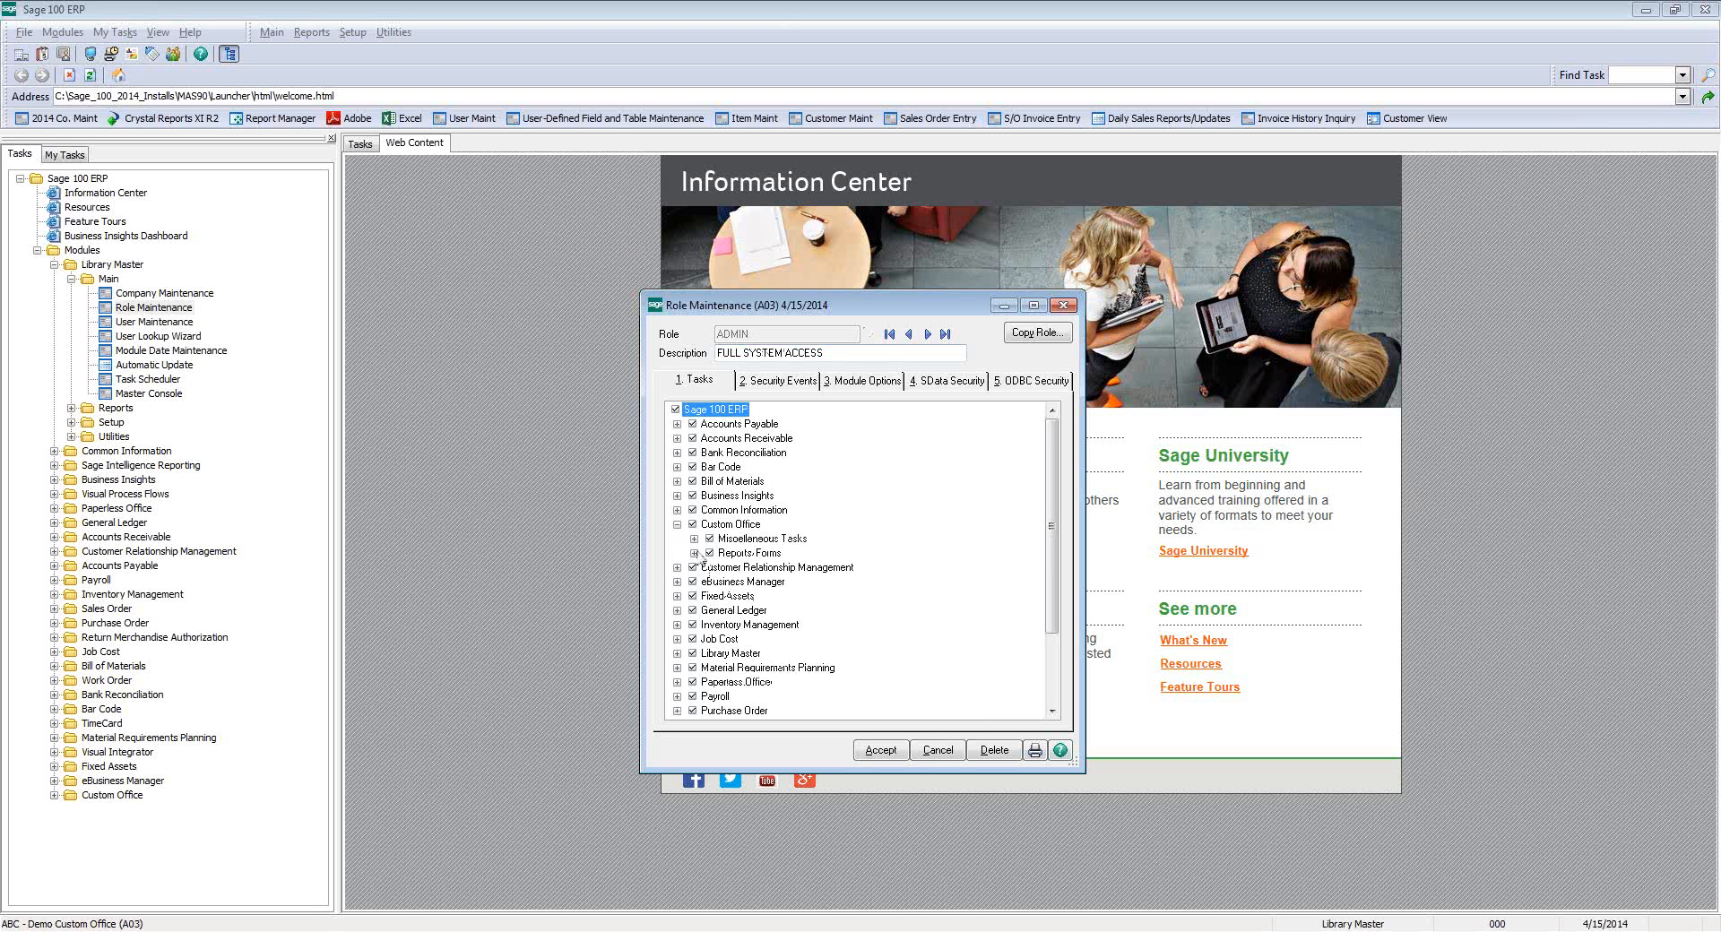
left_click(694, 540)
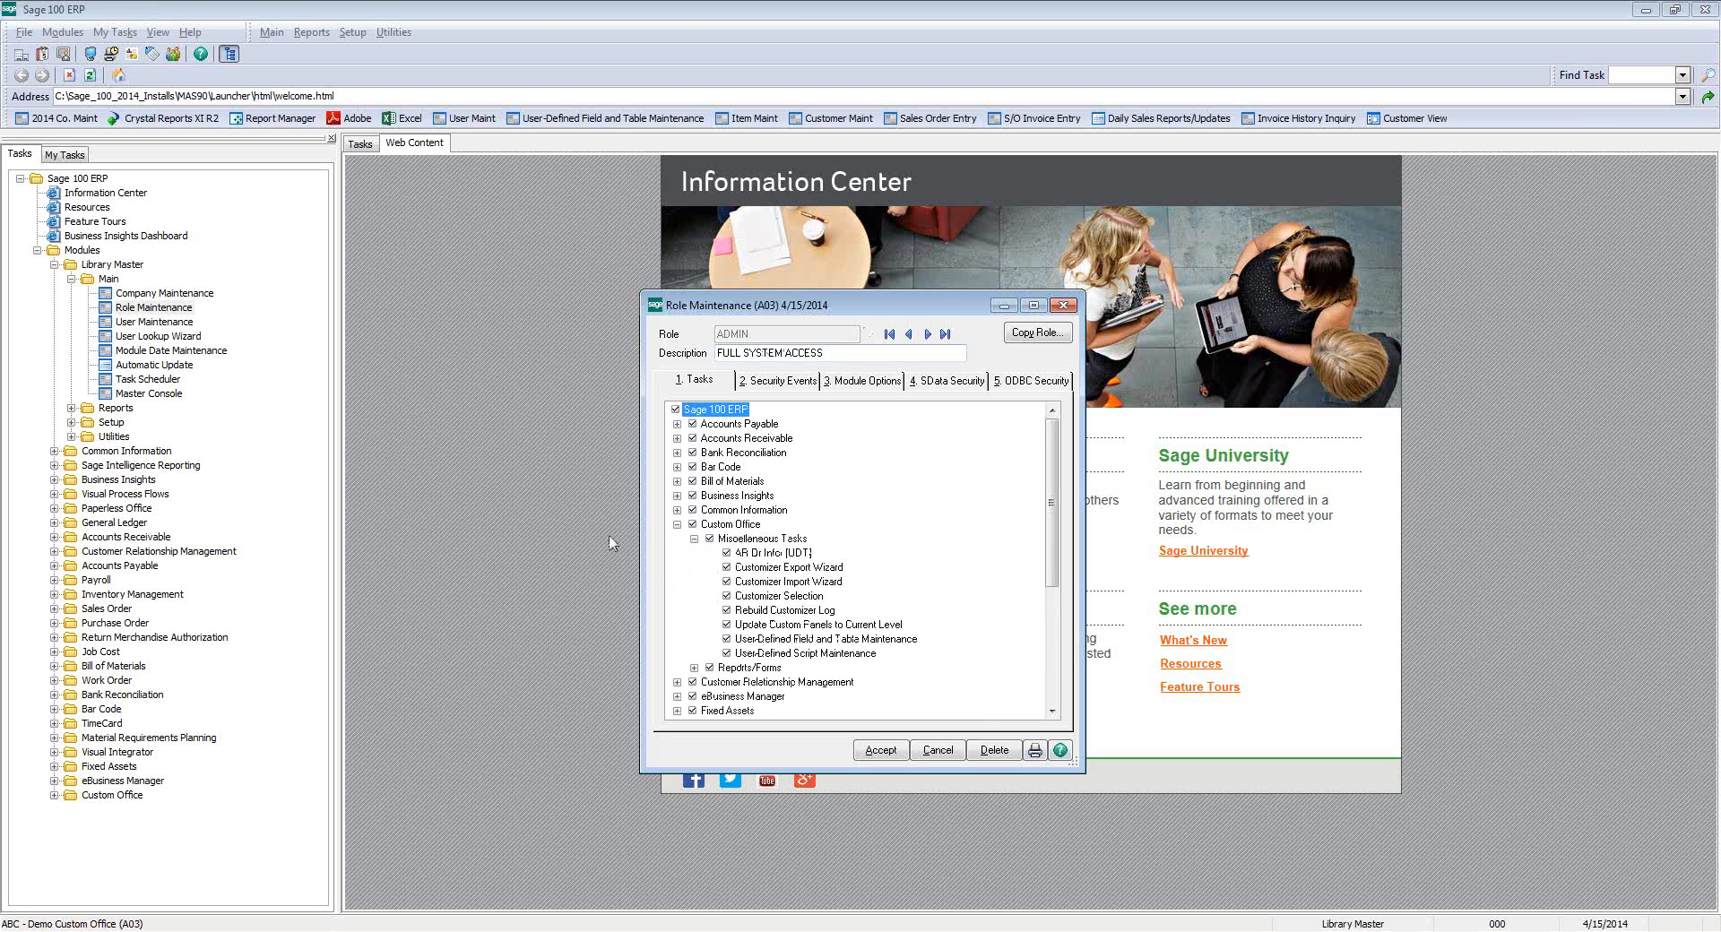
left_click(677, 525)
left_click(1065, 306)
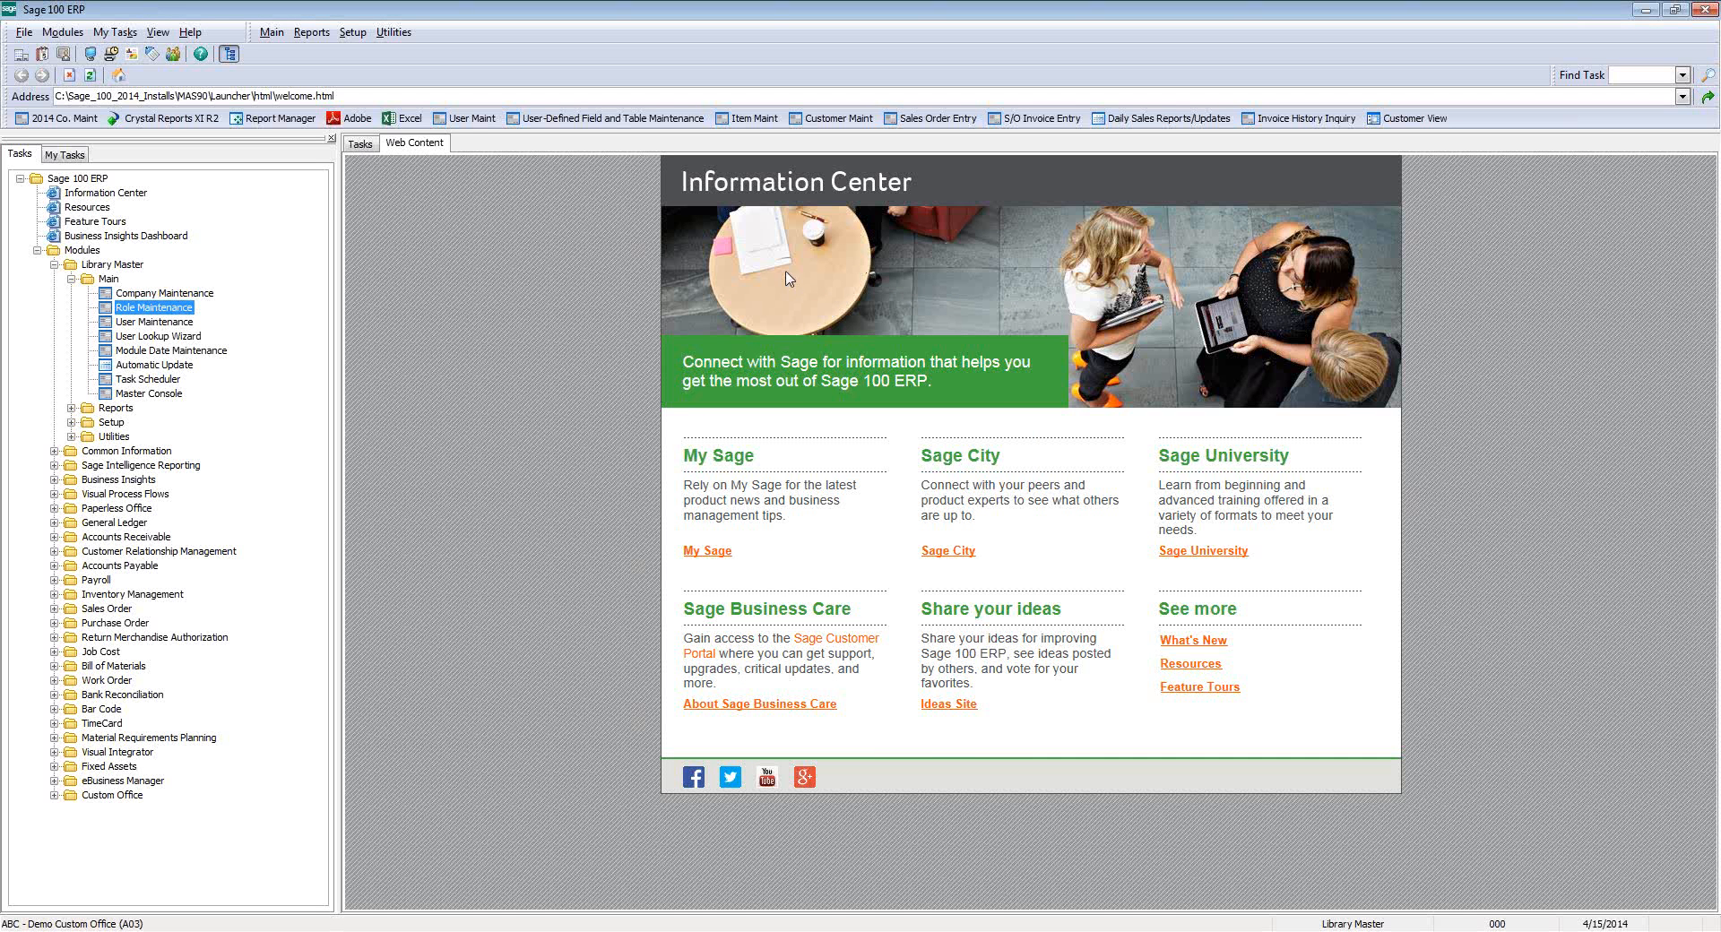
- Open the salesperson's record in User Maintenance and check the Customization Group assigned to it
left_click(467, 125)
left_click(467, 123)
left_click(549, 211)
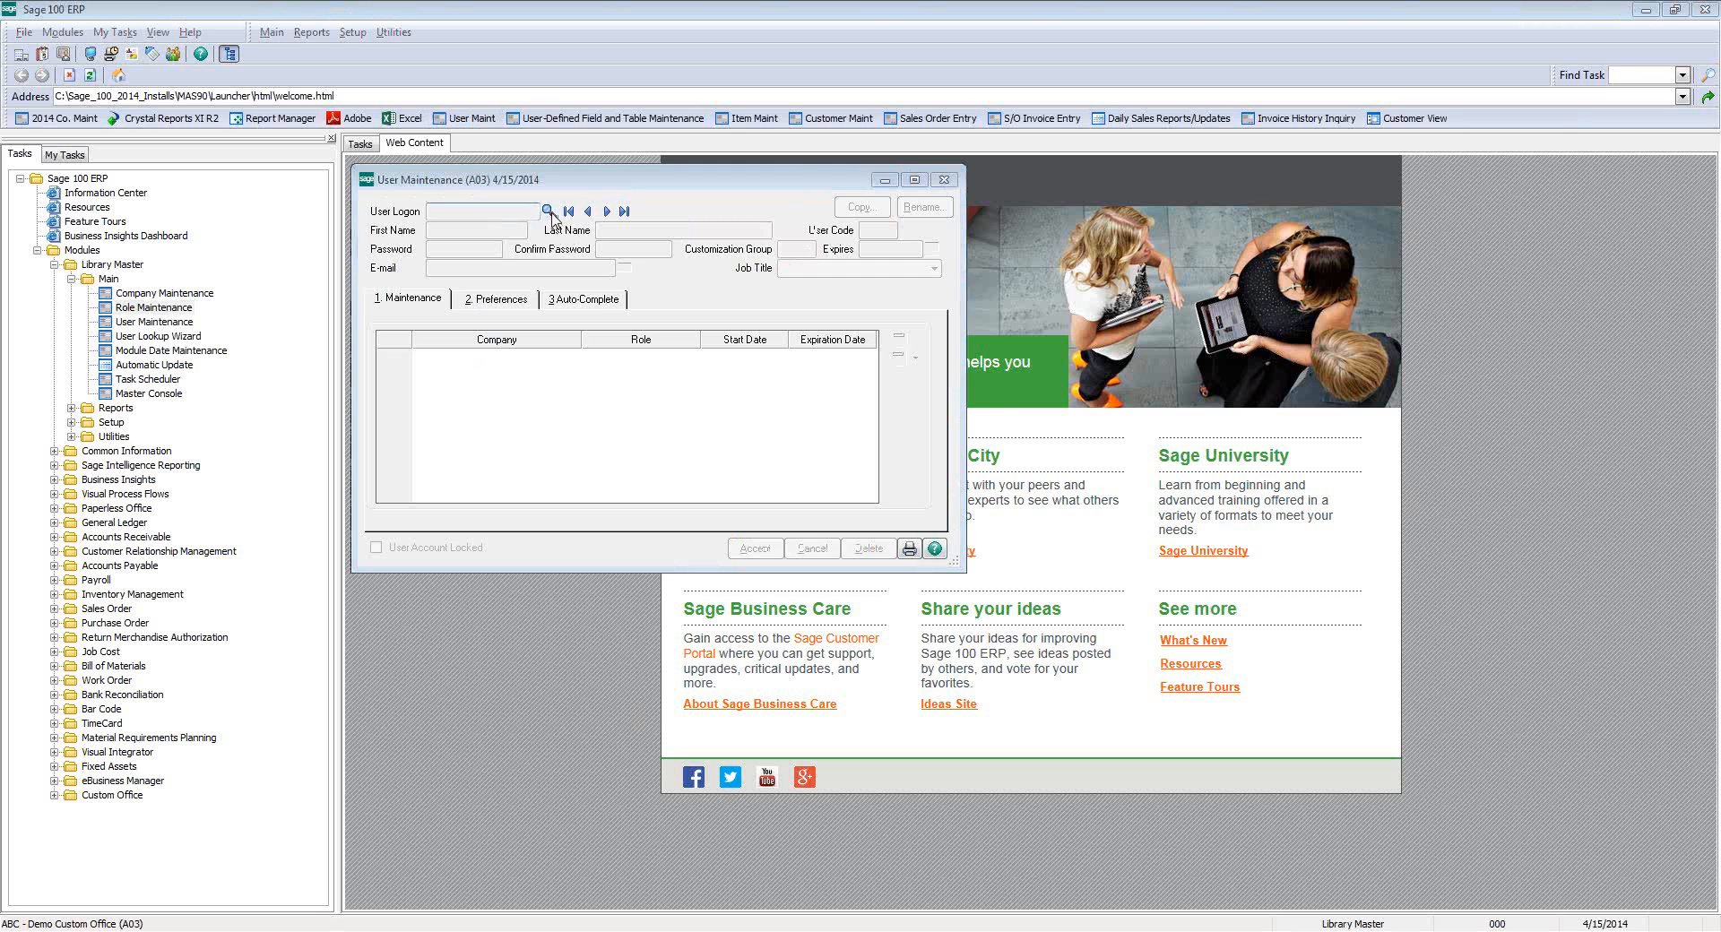
double_click(632, 346)
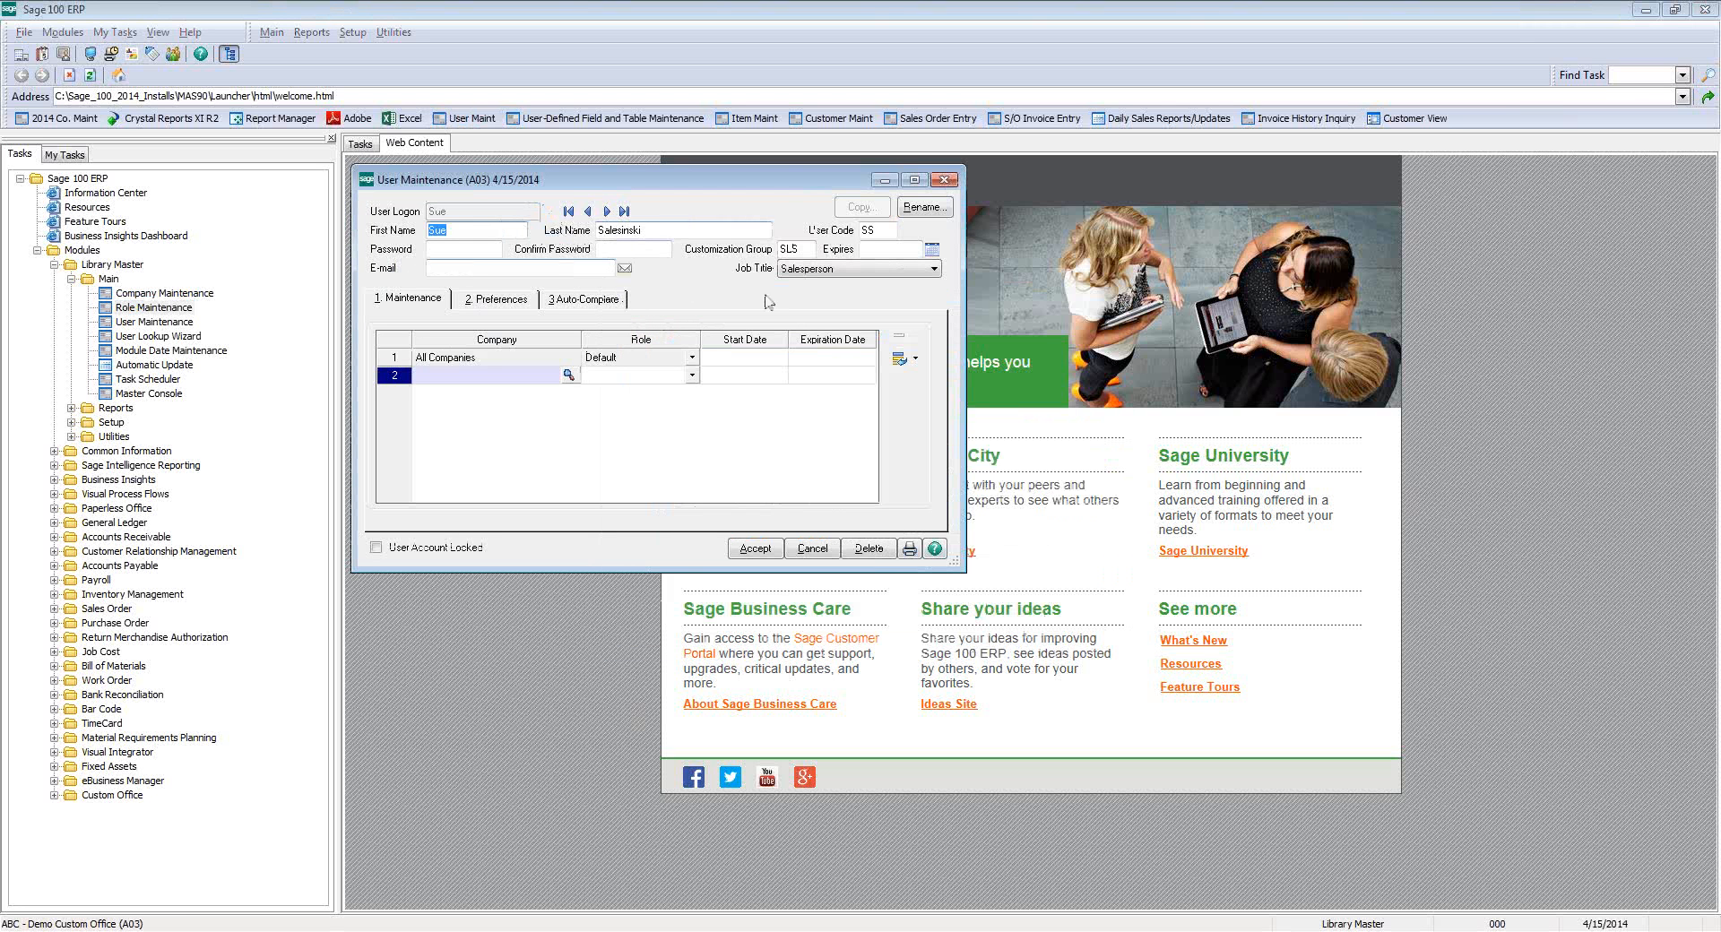
left_click(795, 250)
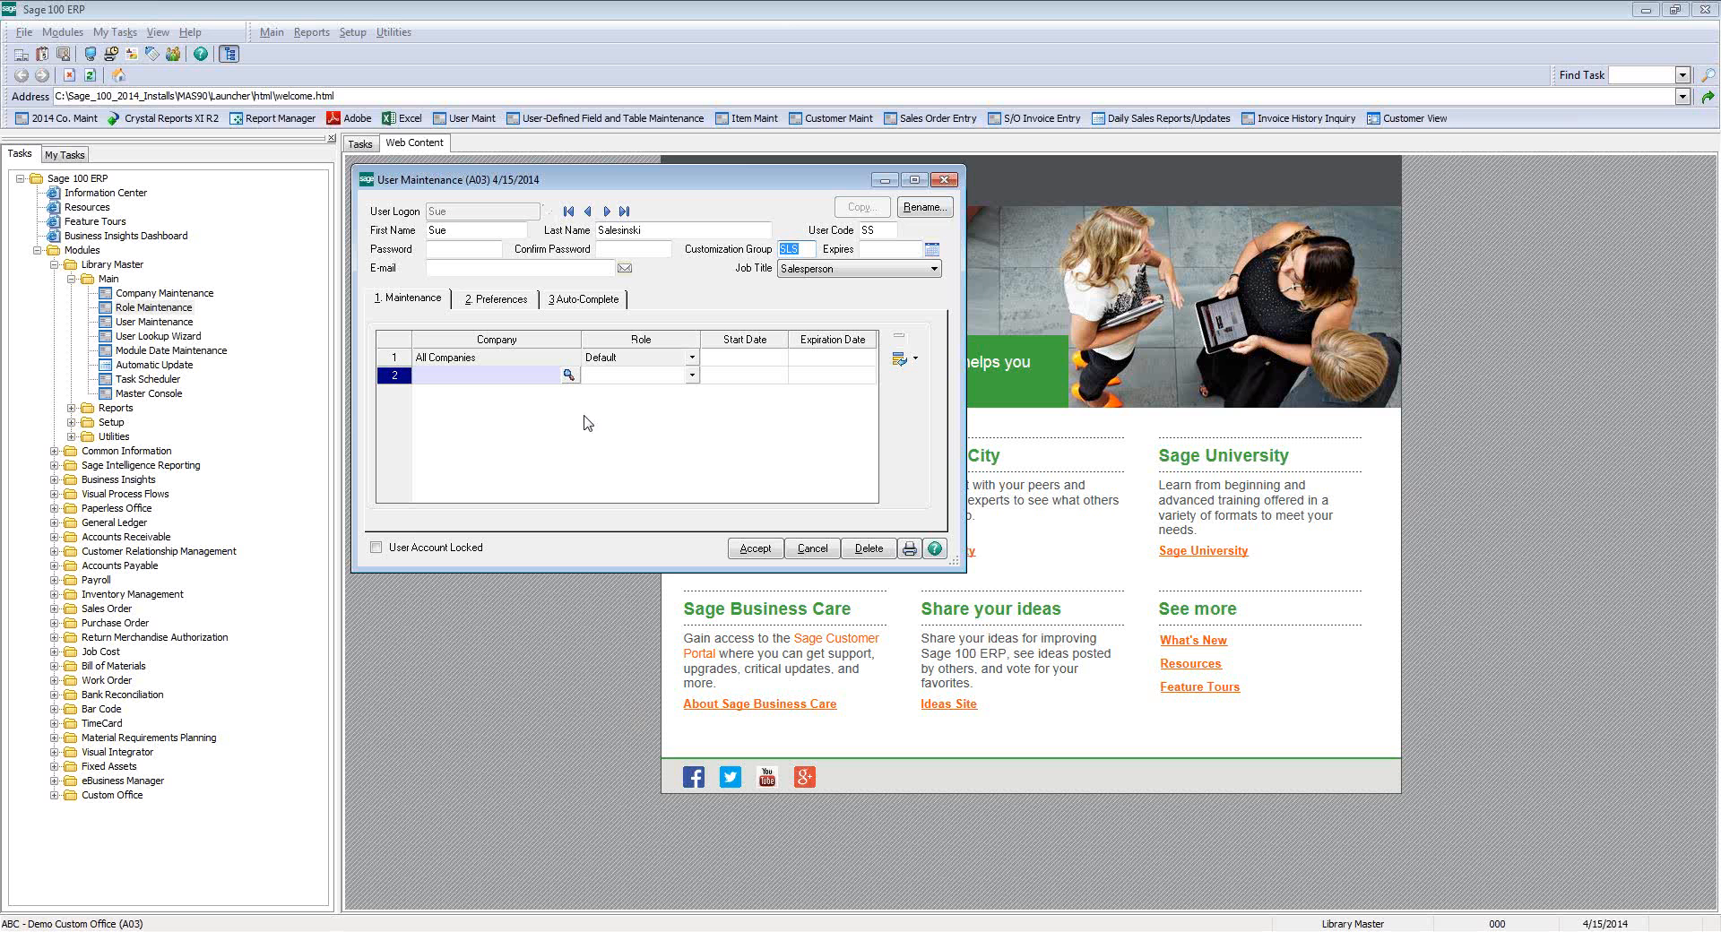
- Review the user and group choices for creating a new customized Item Maintenance panel, and close without creating one
left_click(752, 119)
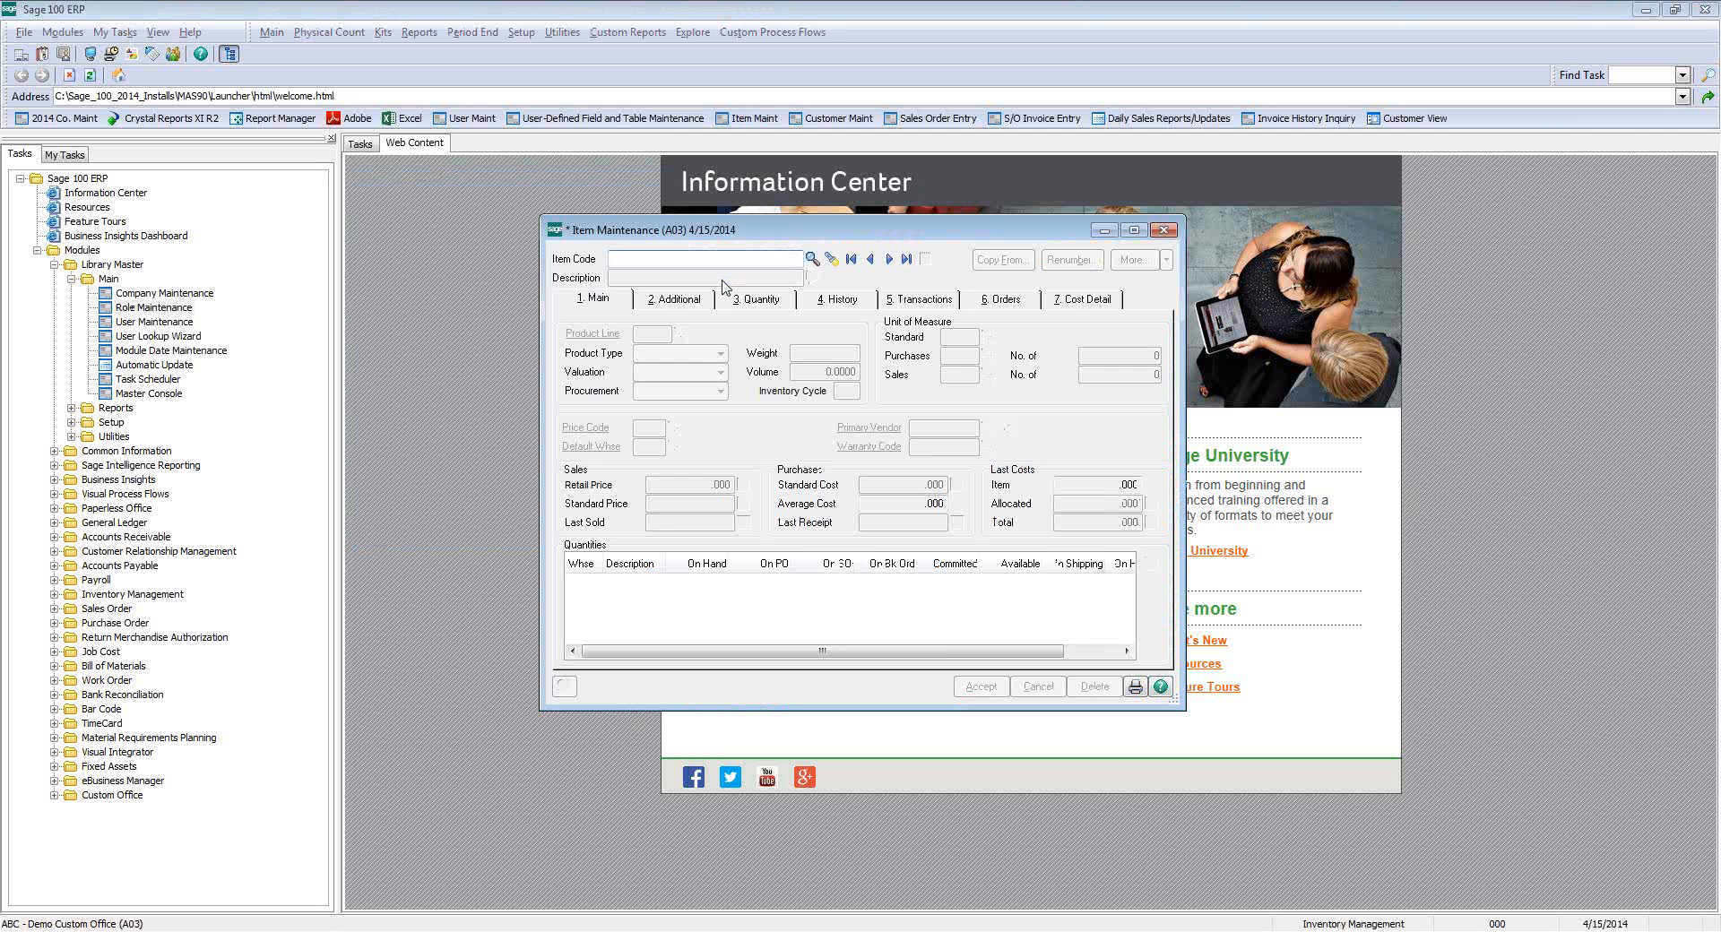
key("ctrl+F9")
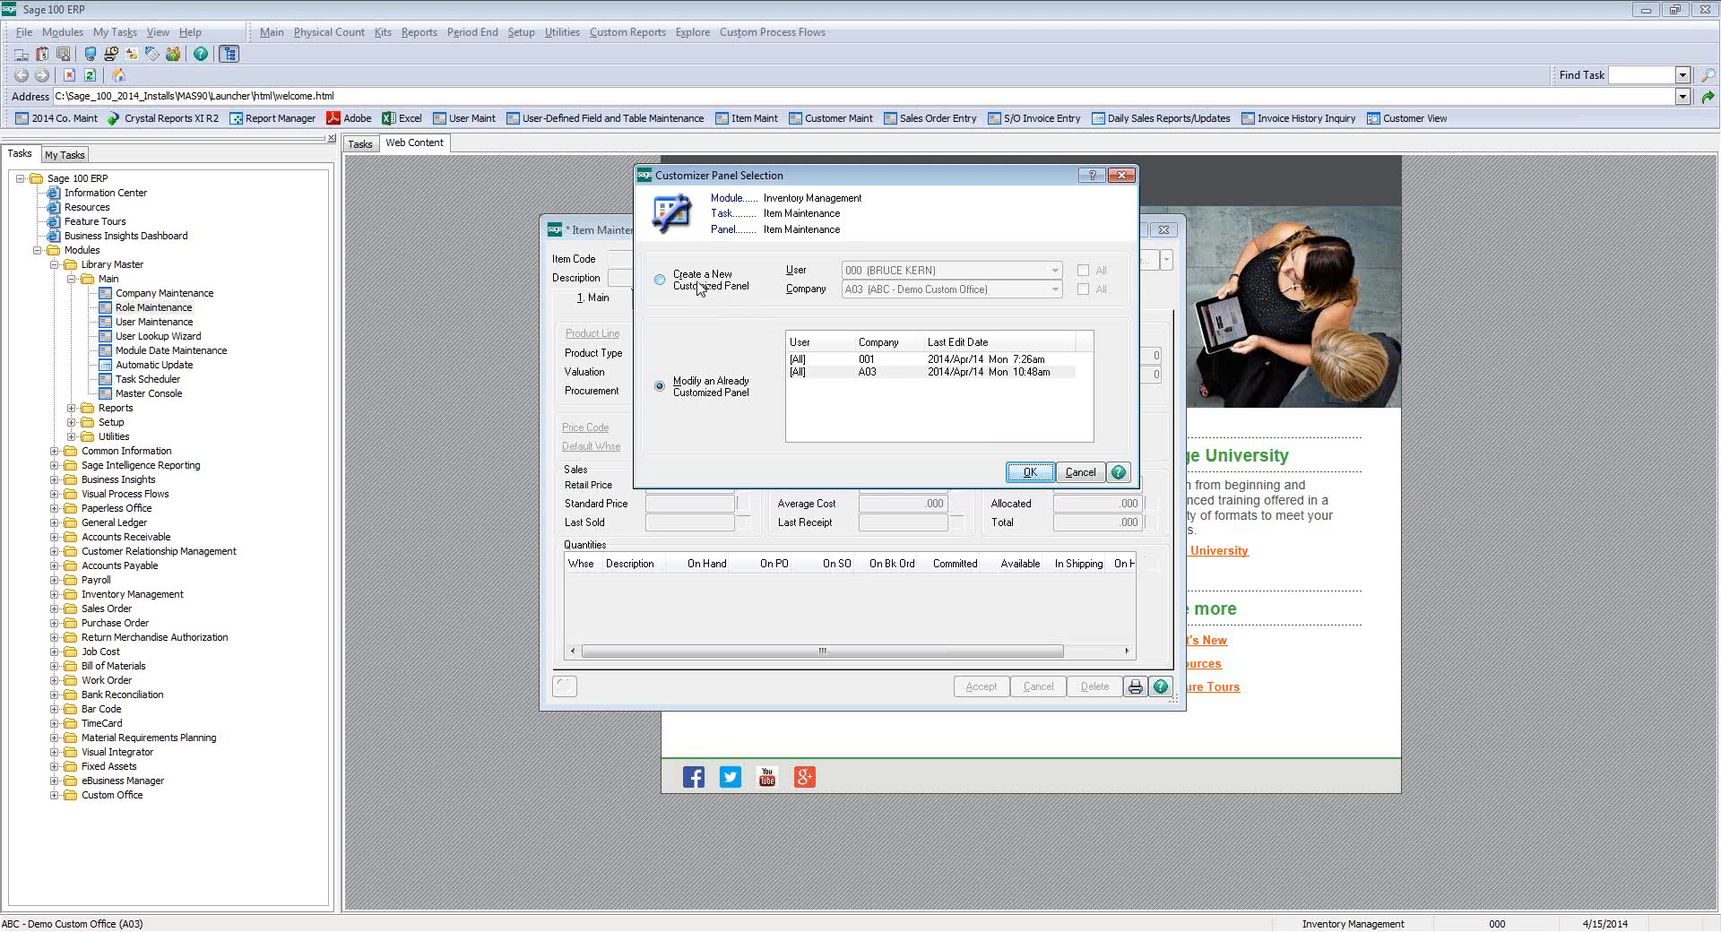
left_click(690, 285)
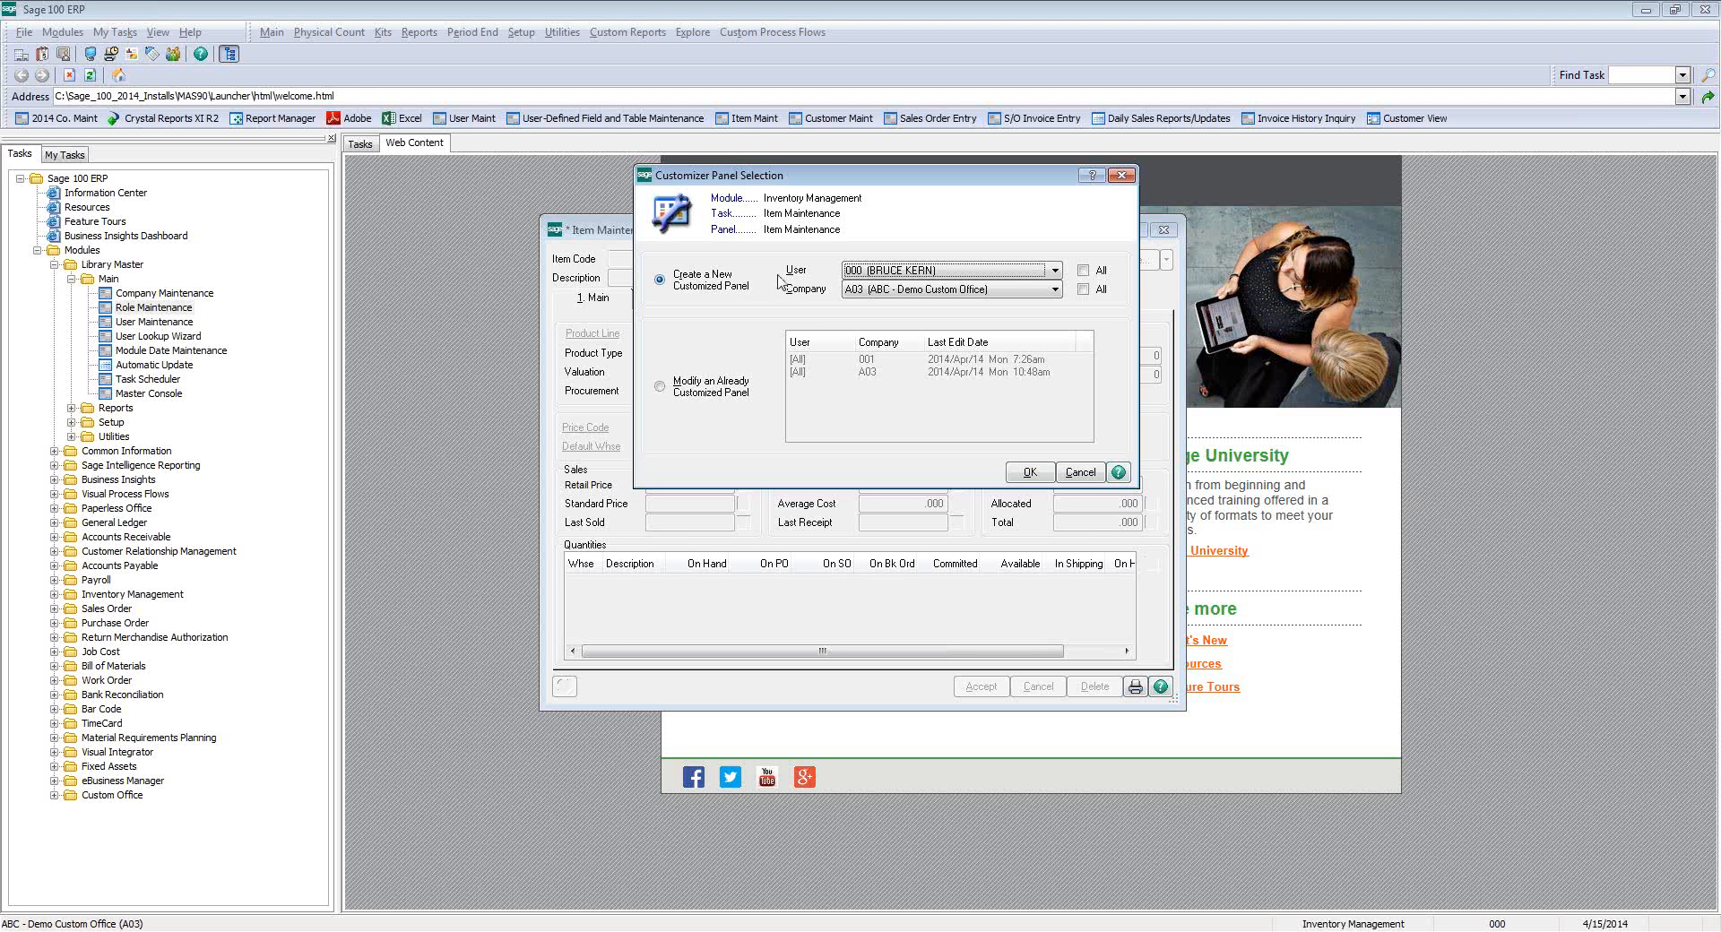
left_click(1055, 272)
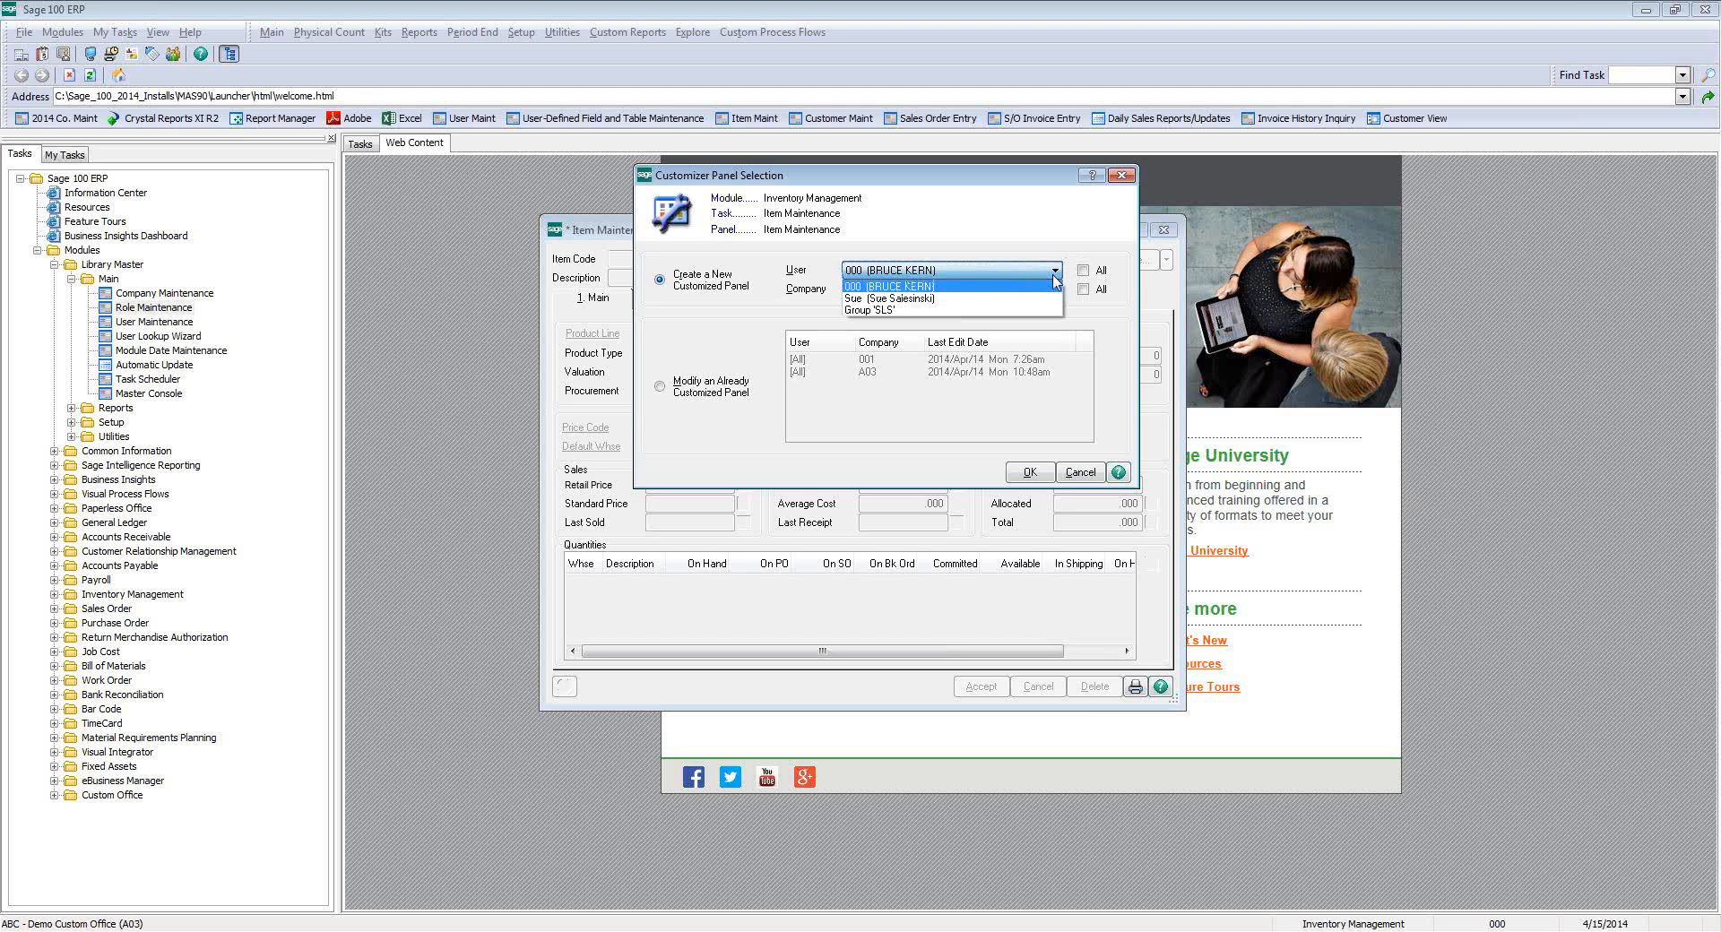
left_click(1053, 274)
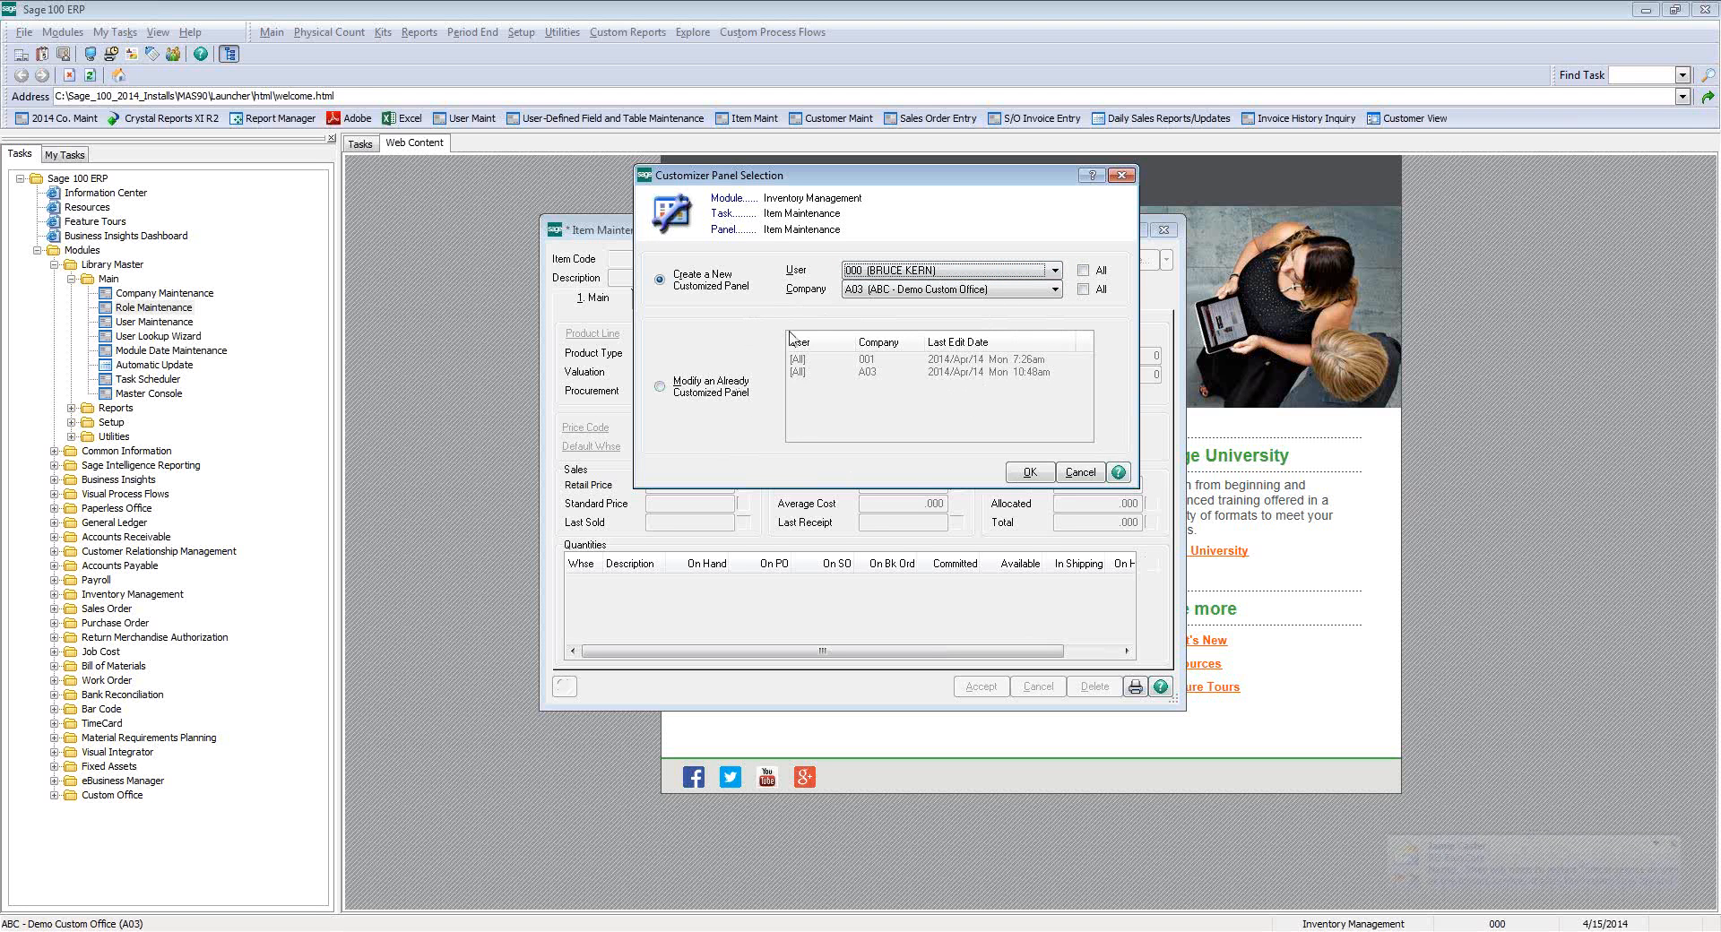
left_click(1043, 272)
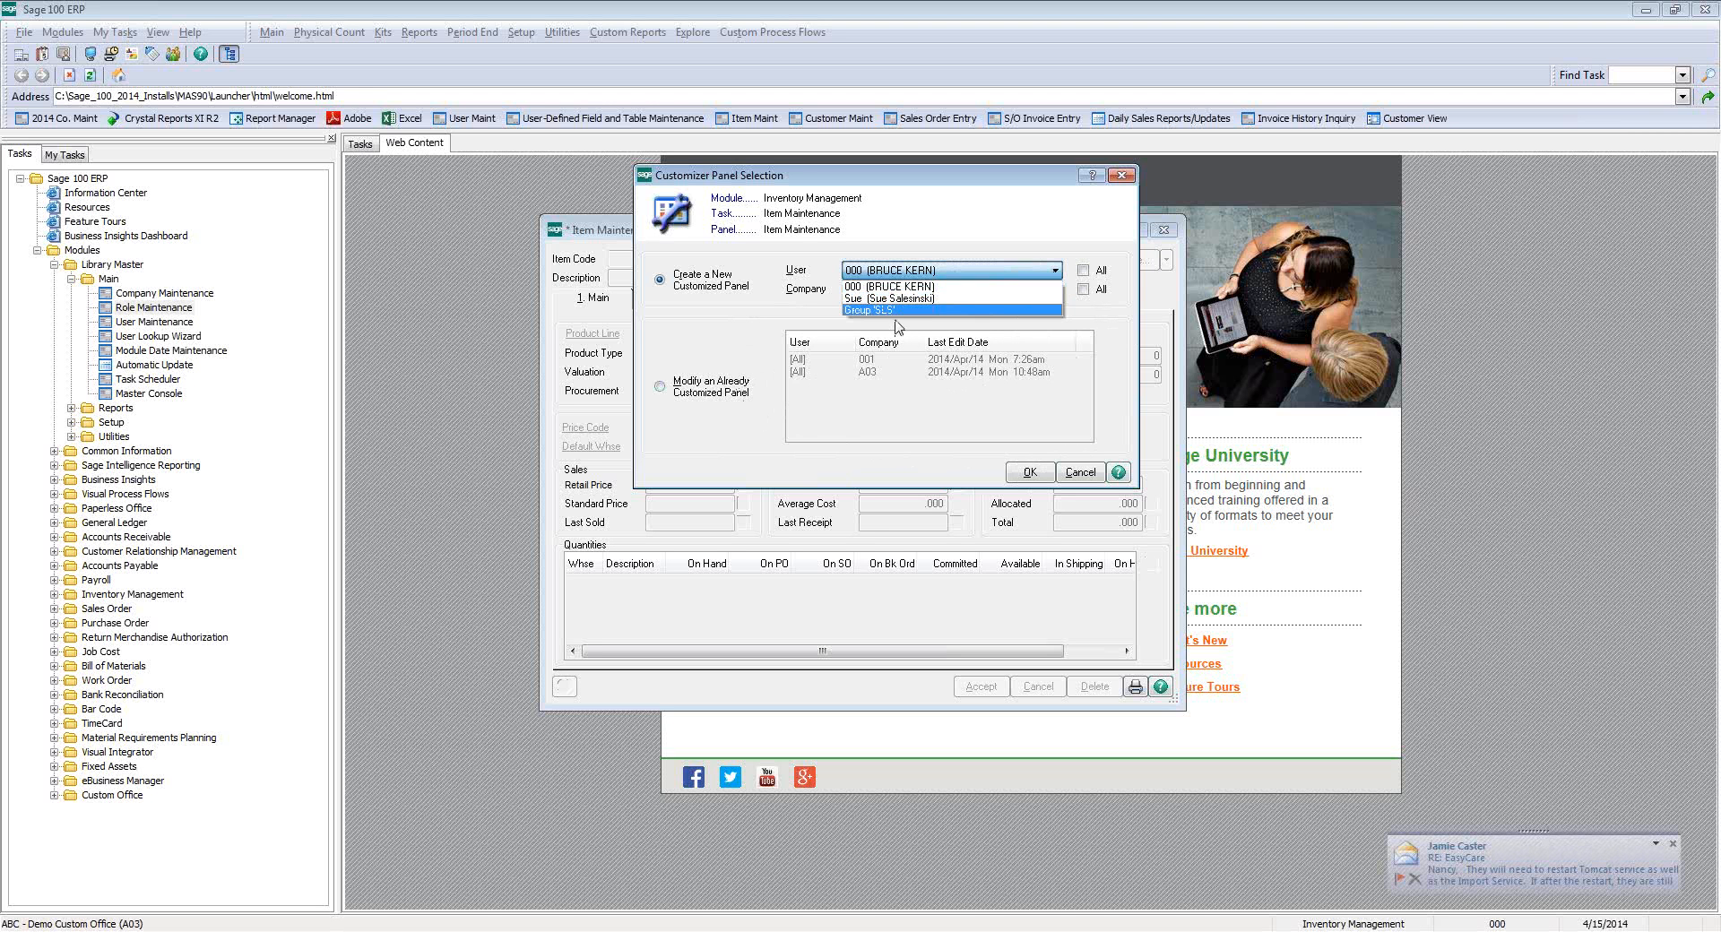
left_click(953, 206)
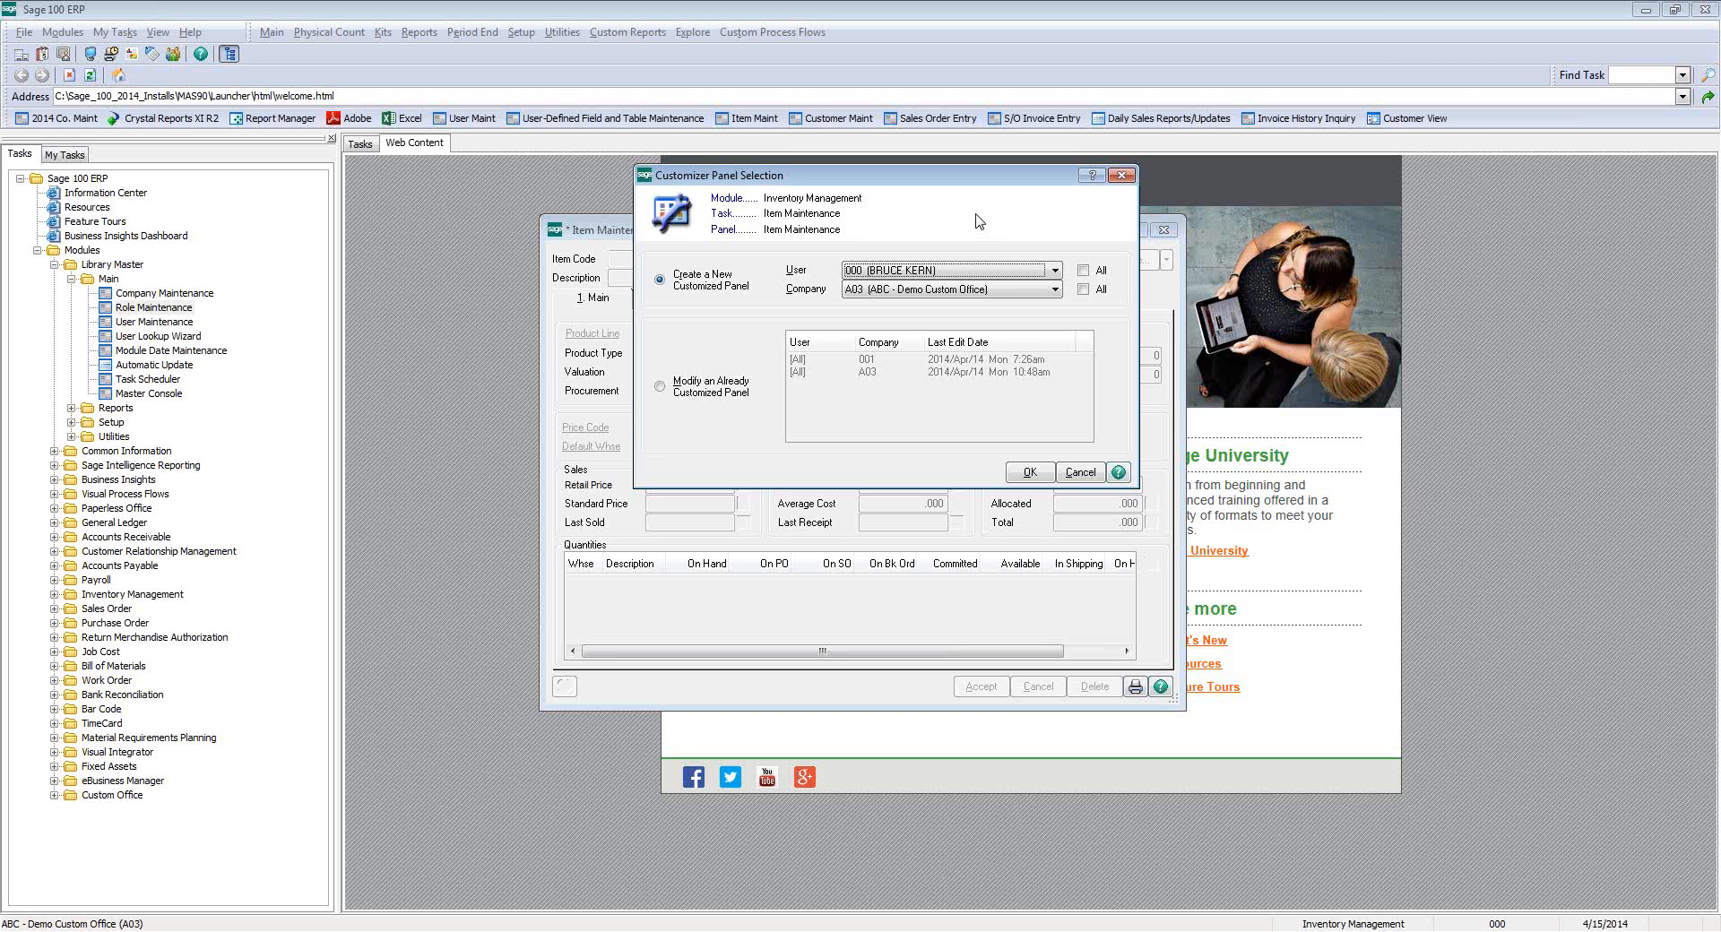
left_click(1120, 174)
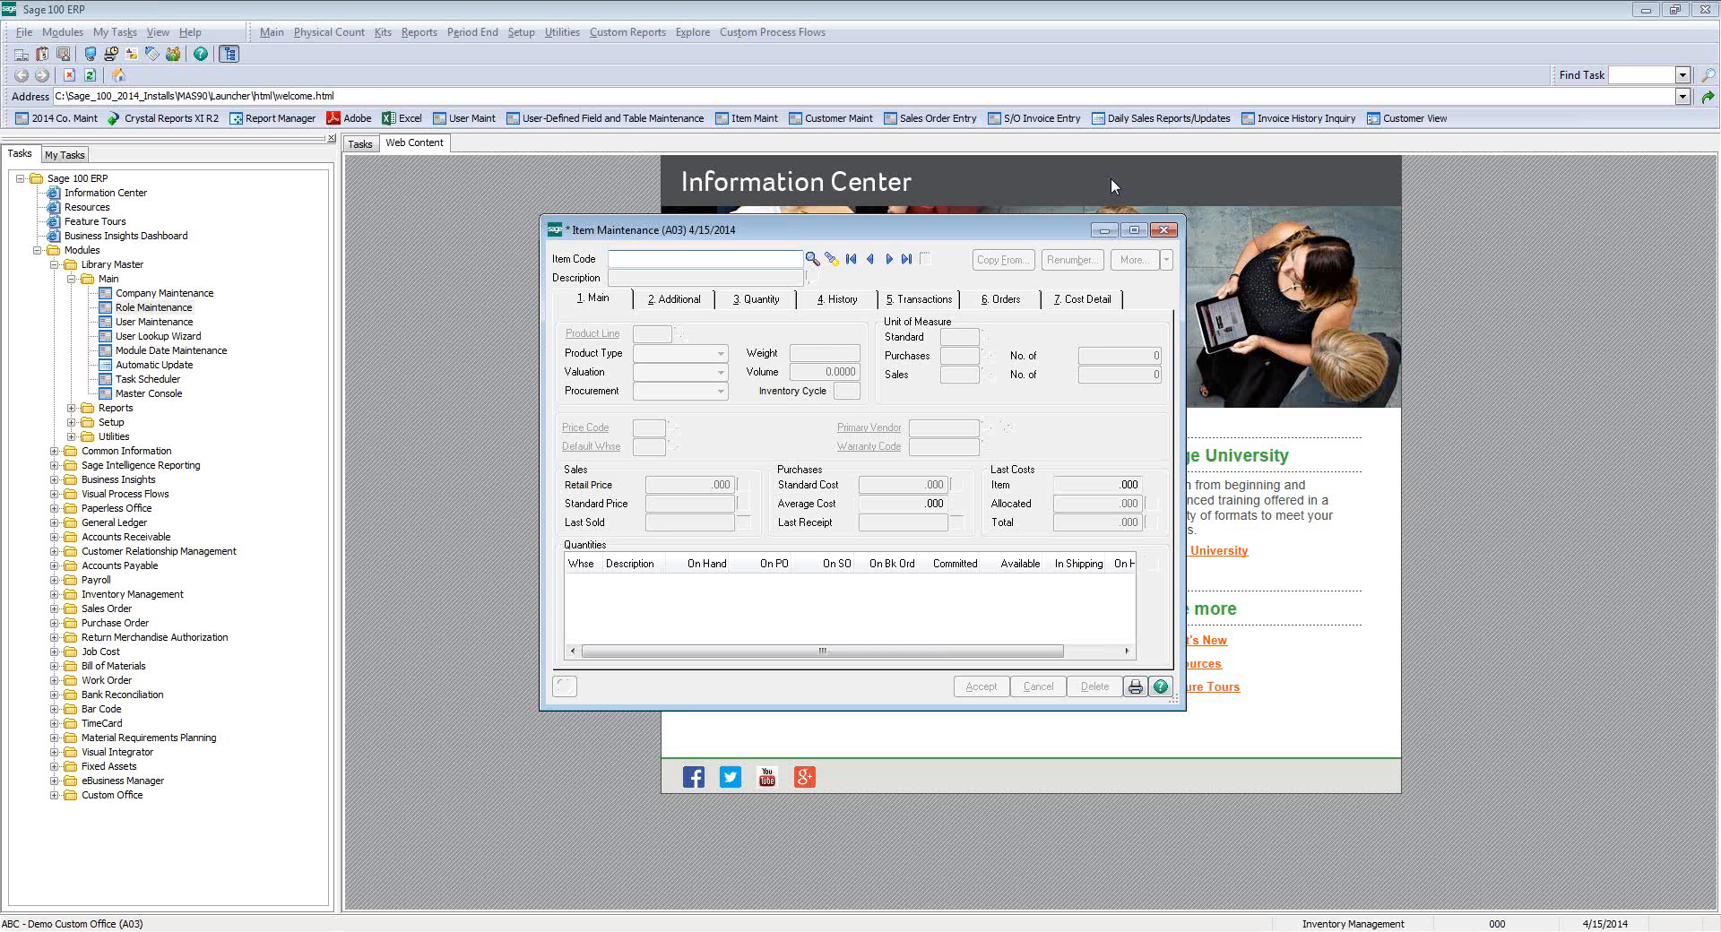
left_click(1163, 230)
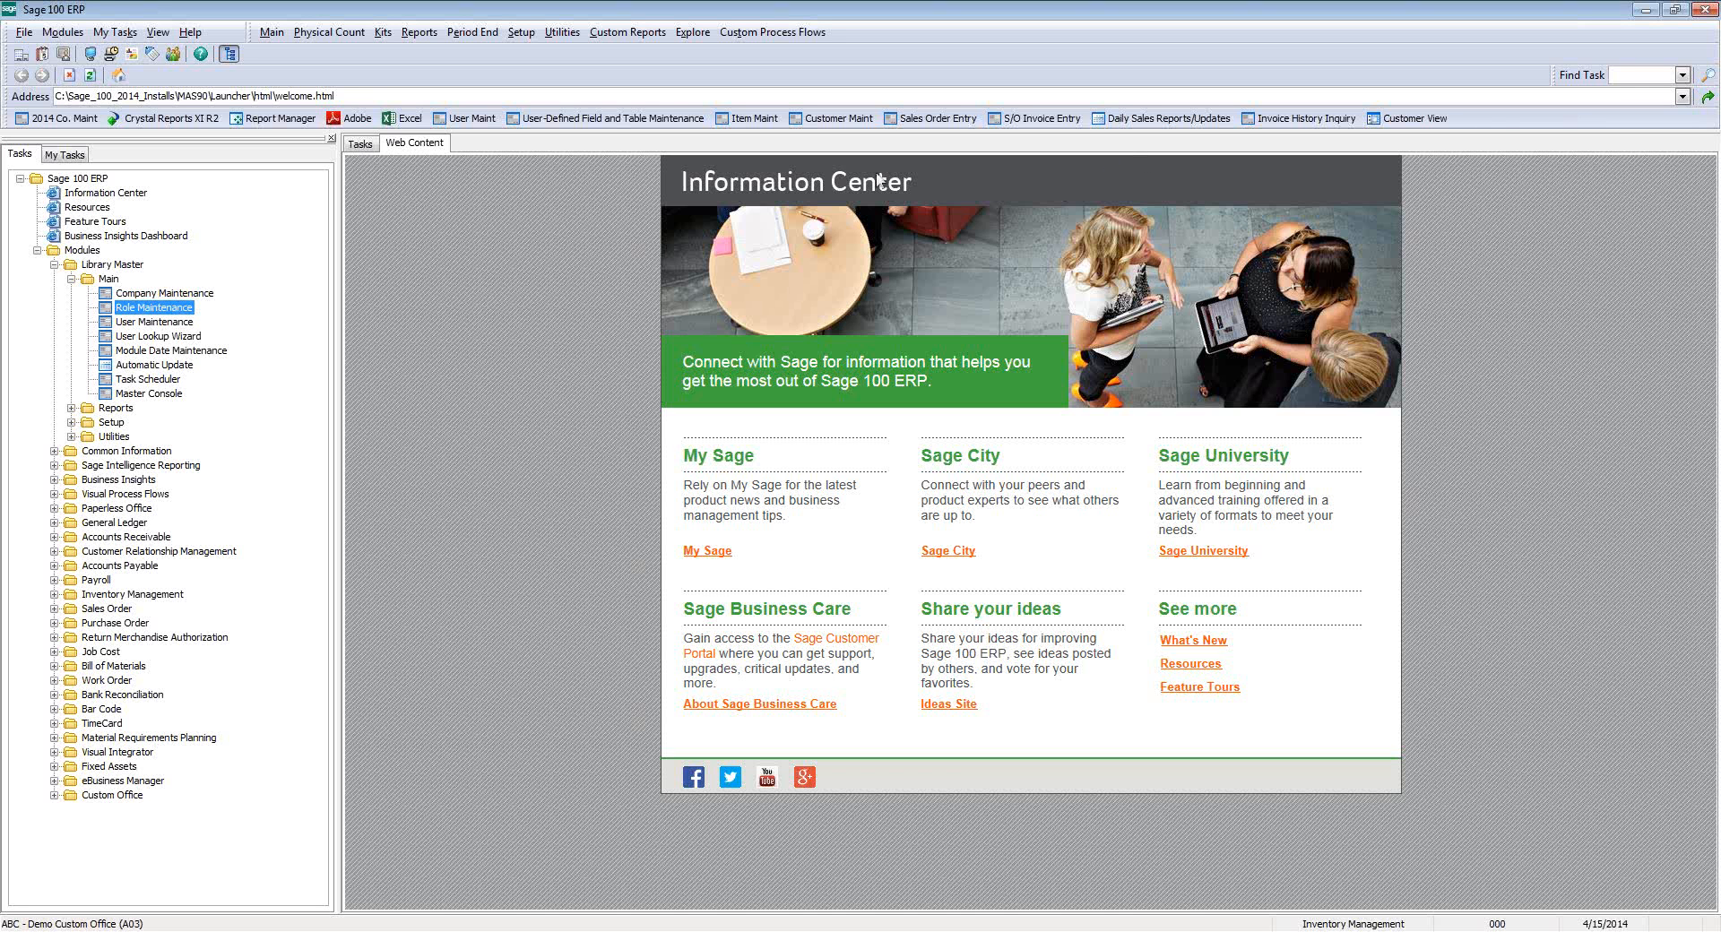
- Collapse Library Master and open Customizer Selection from Custom Office's Main tasks
left_click(71, 279)
left_click(55, 265)
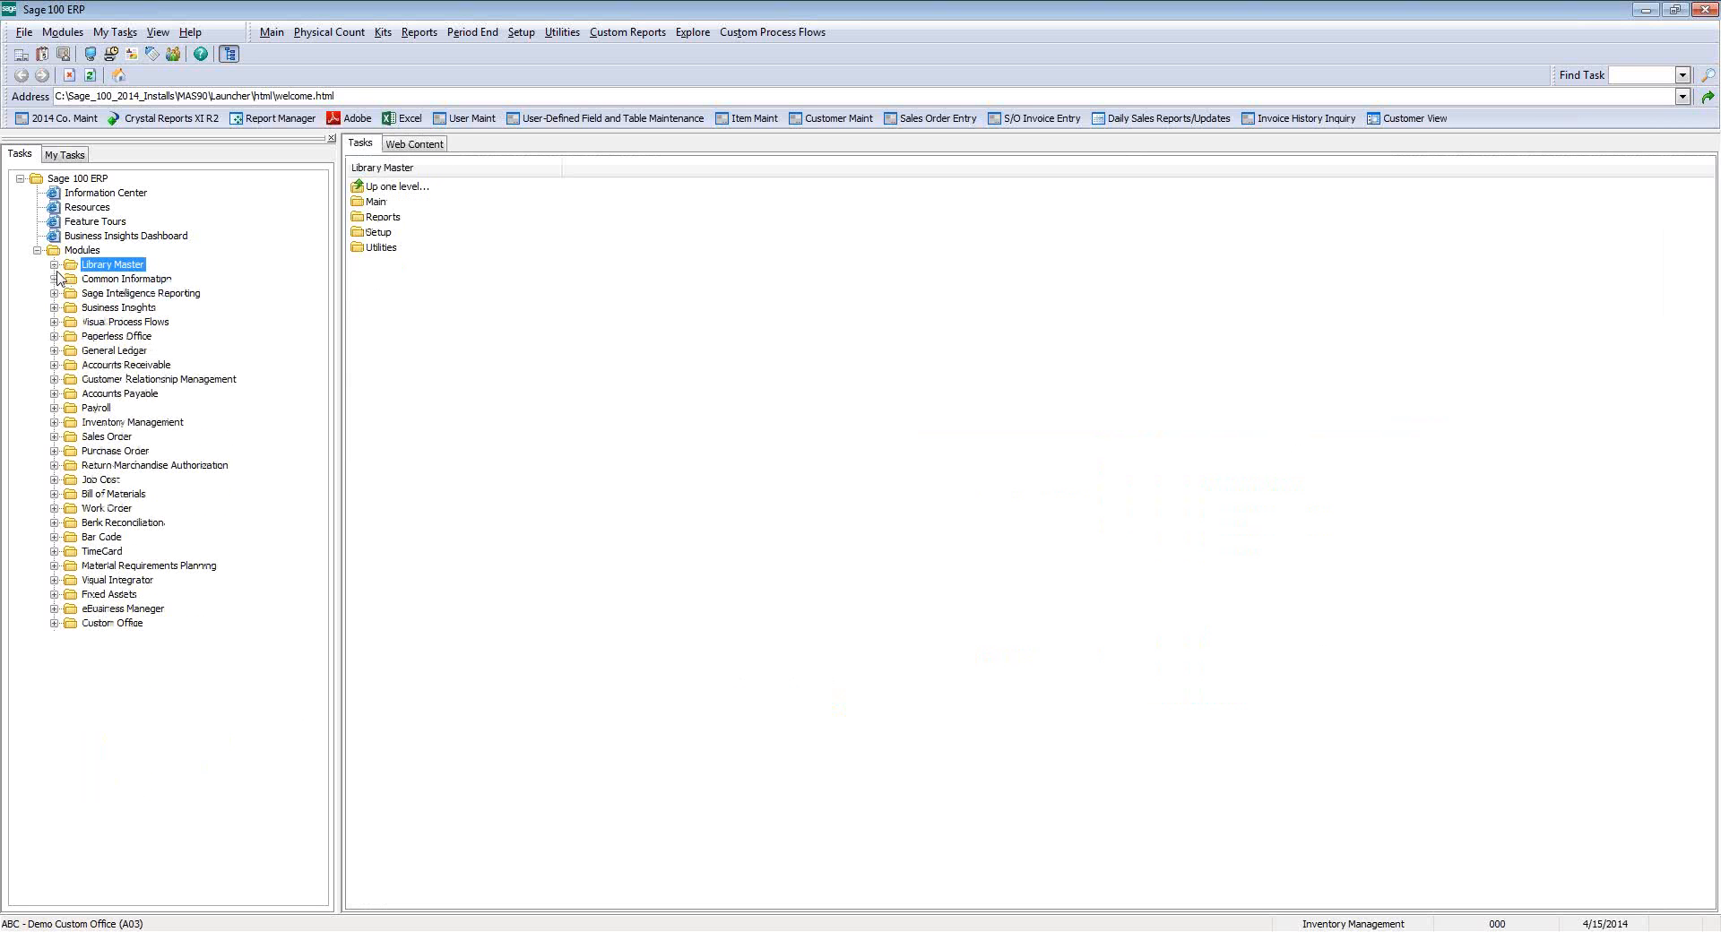
left_click(109, 623)
left_click(95, 640)
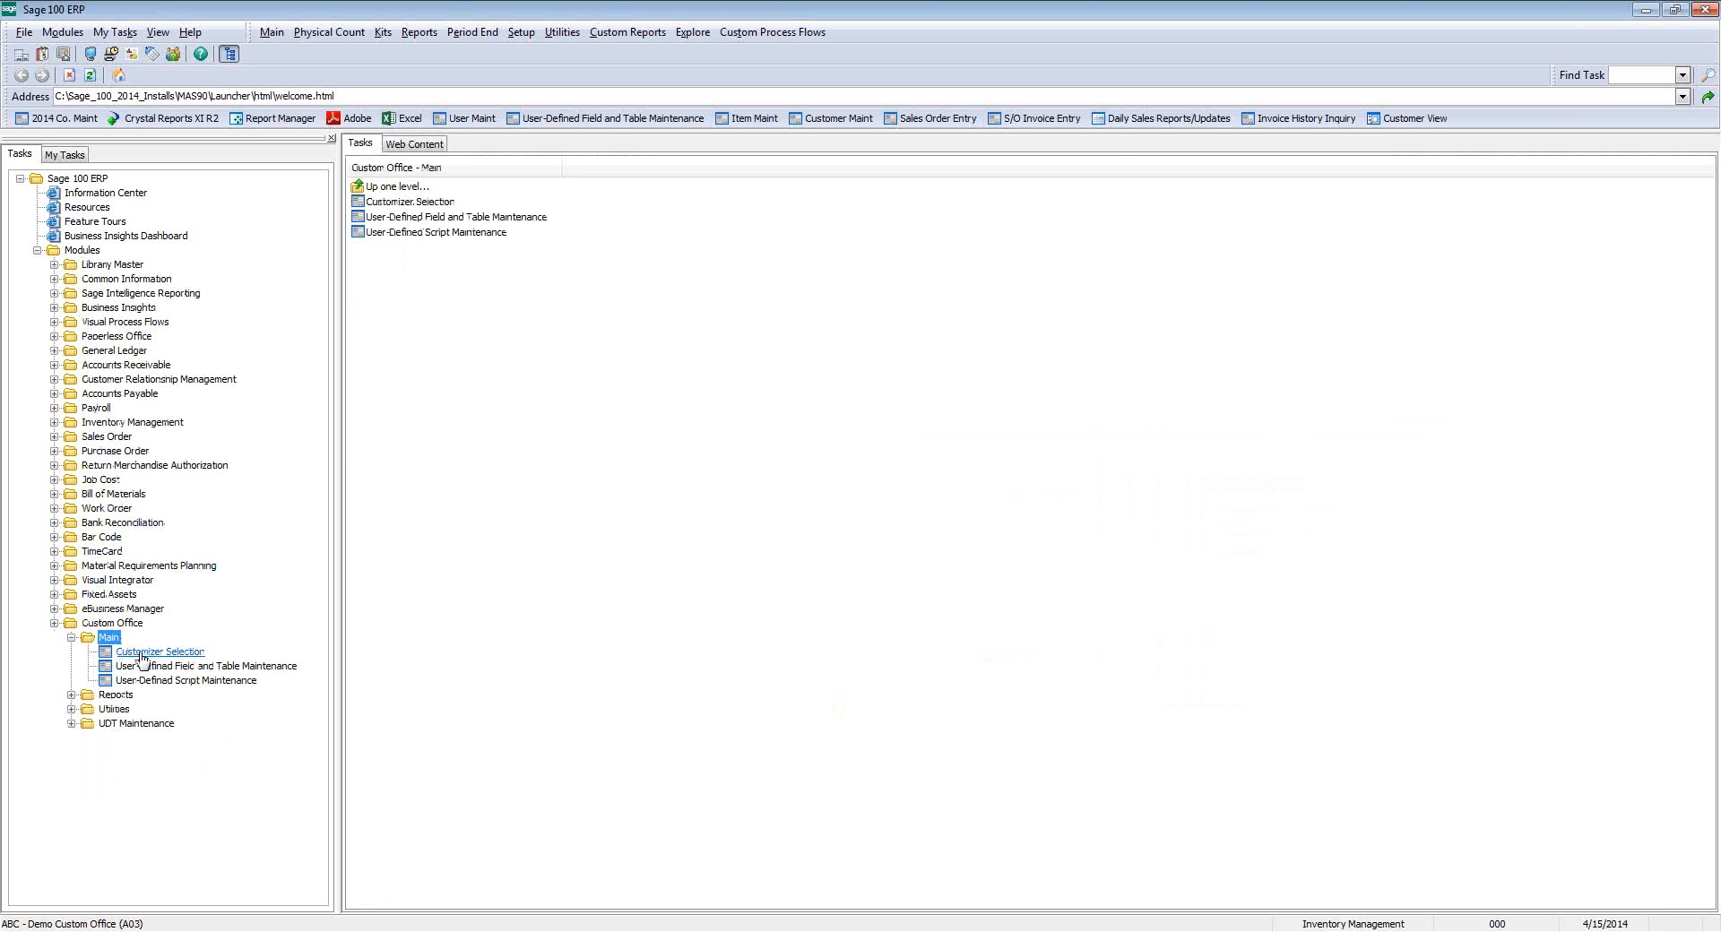
left_click(140, 654)
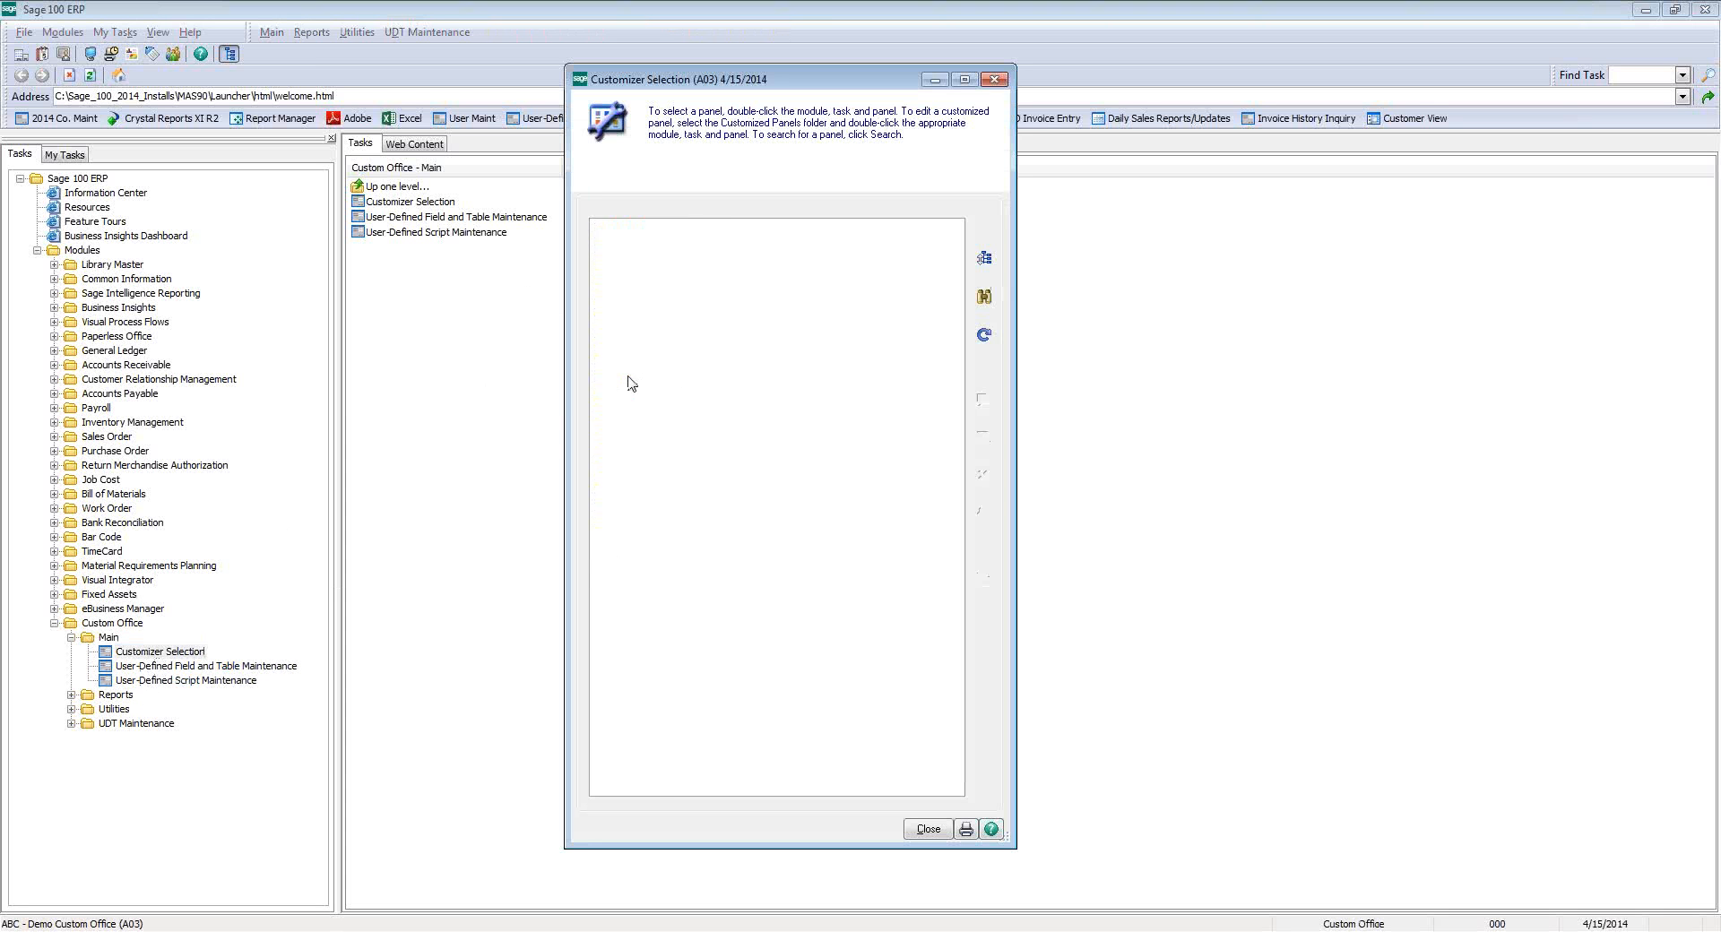
- Browse the customizable panels for Item Maintenance under Inventory Management and close Customizer Selection
double_click(627, 375)
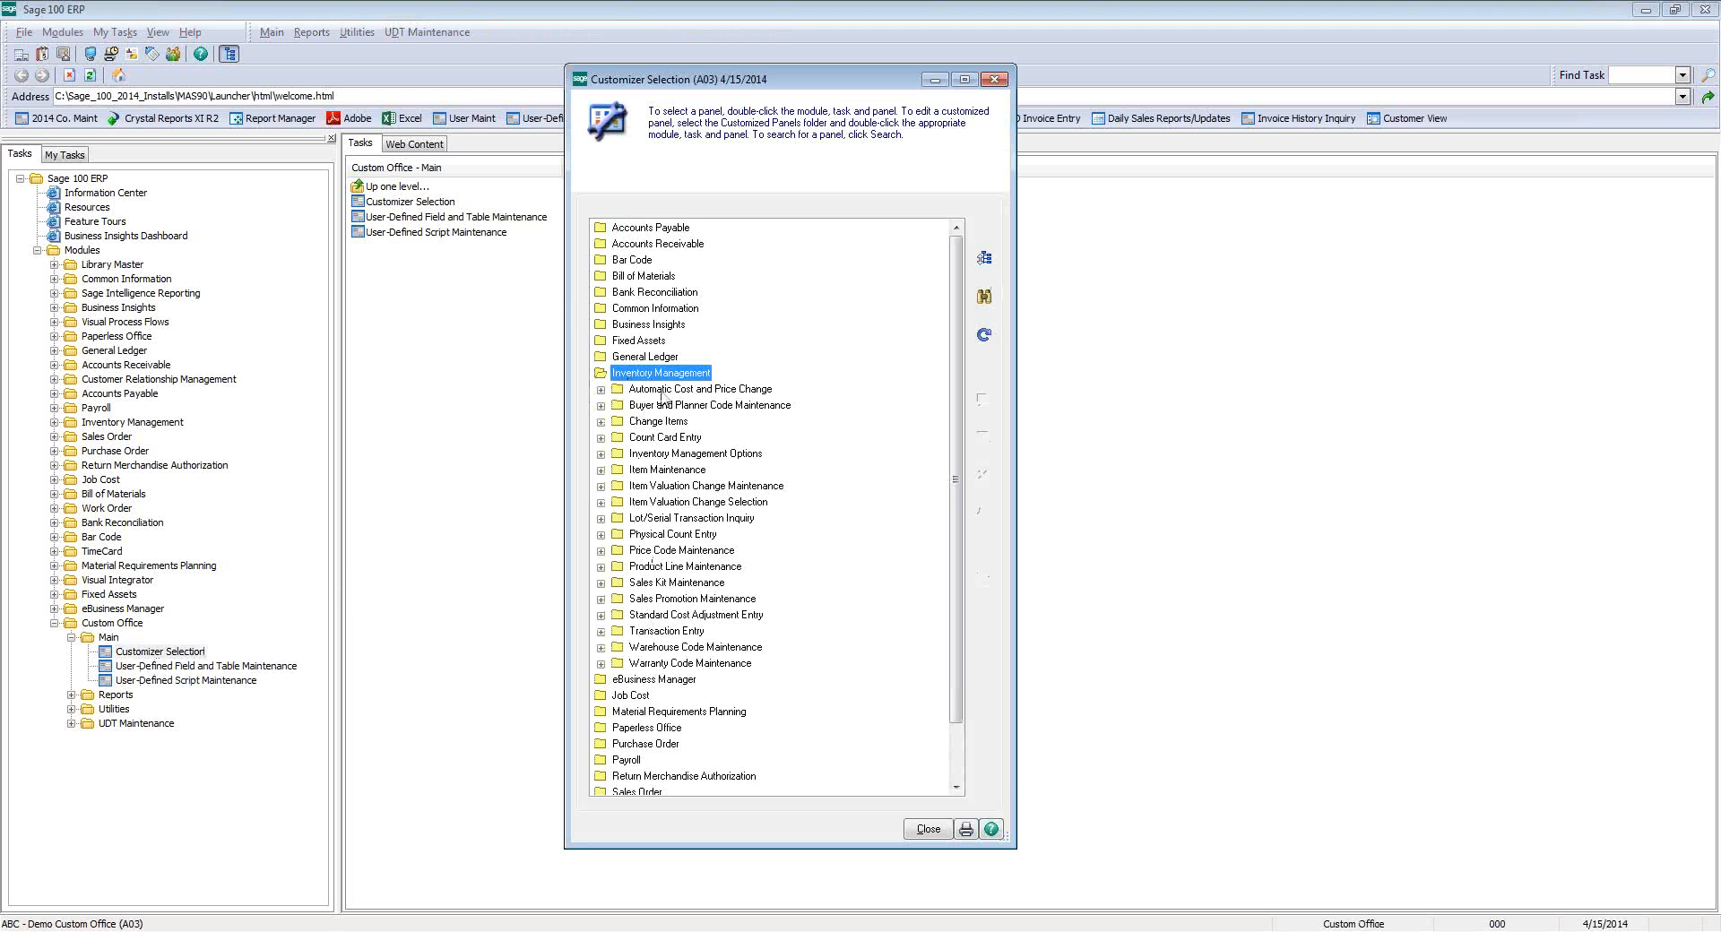
left_click(601, 472)
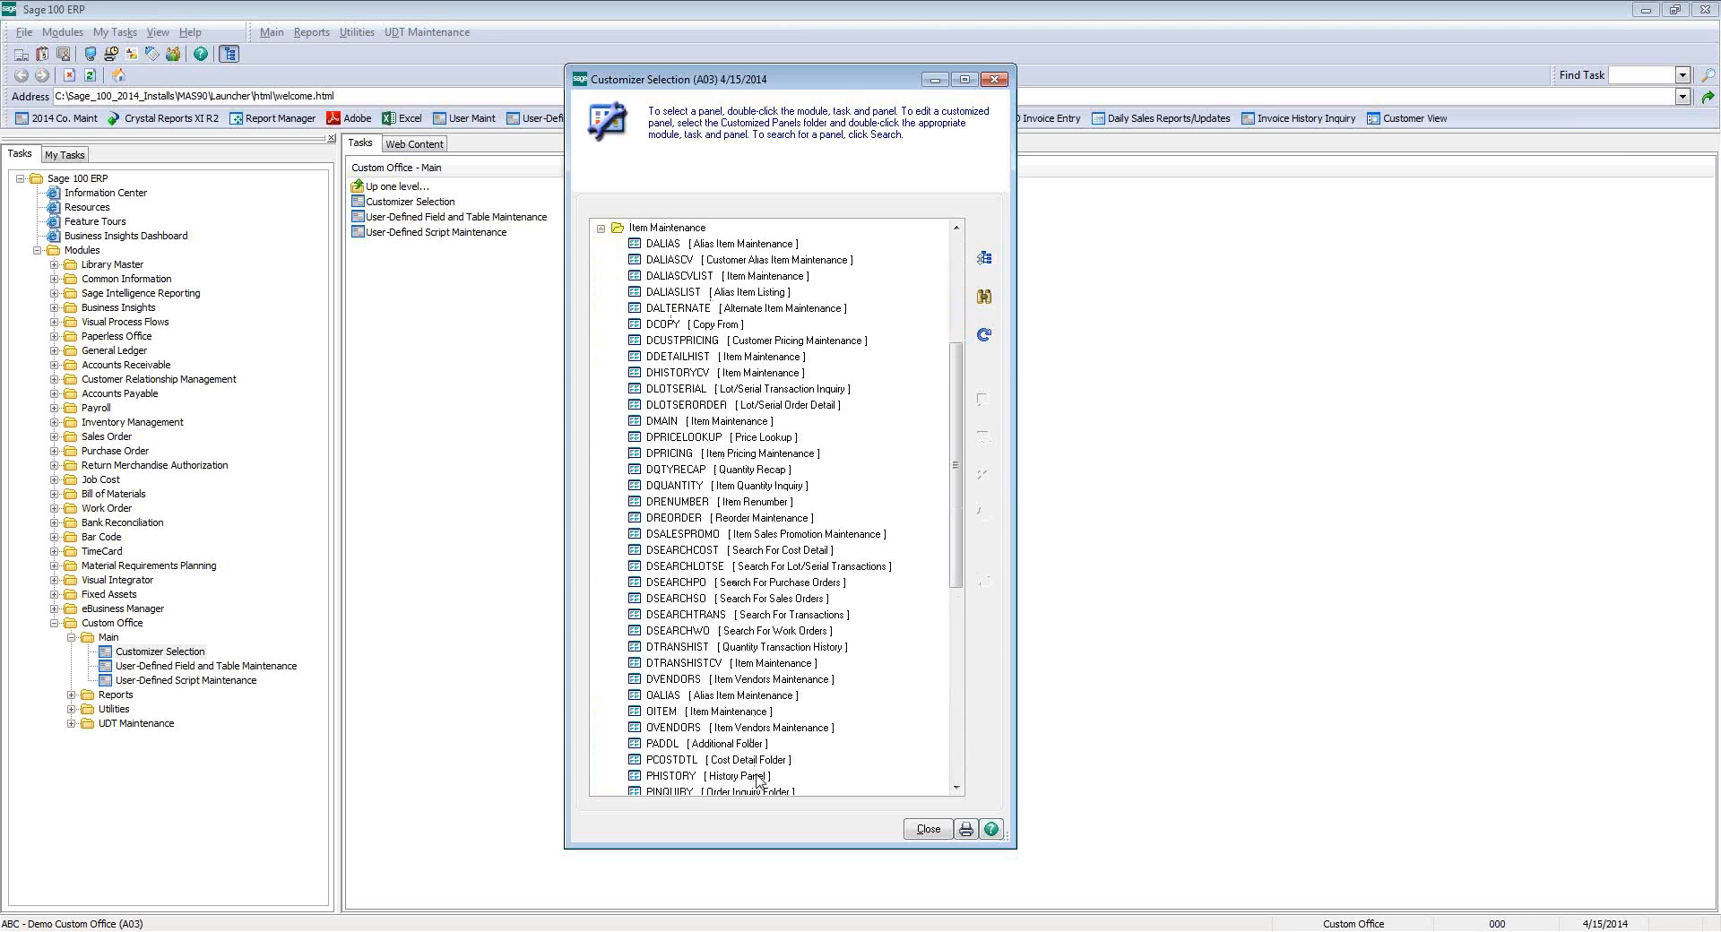
mouse_move(958, 441)
left_mouse_down()
mouse_move(959, 491)
mouse_move(962, 428)
left_mouse_up()
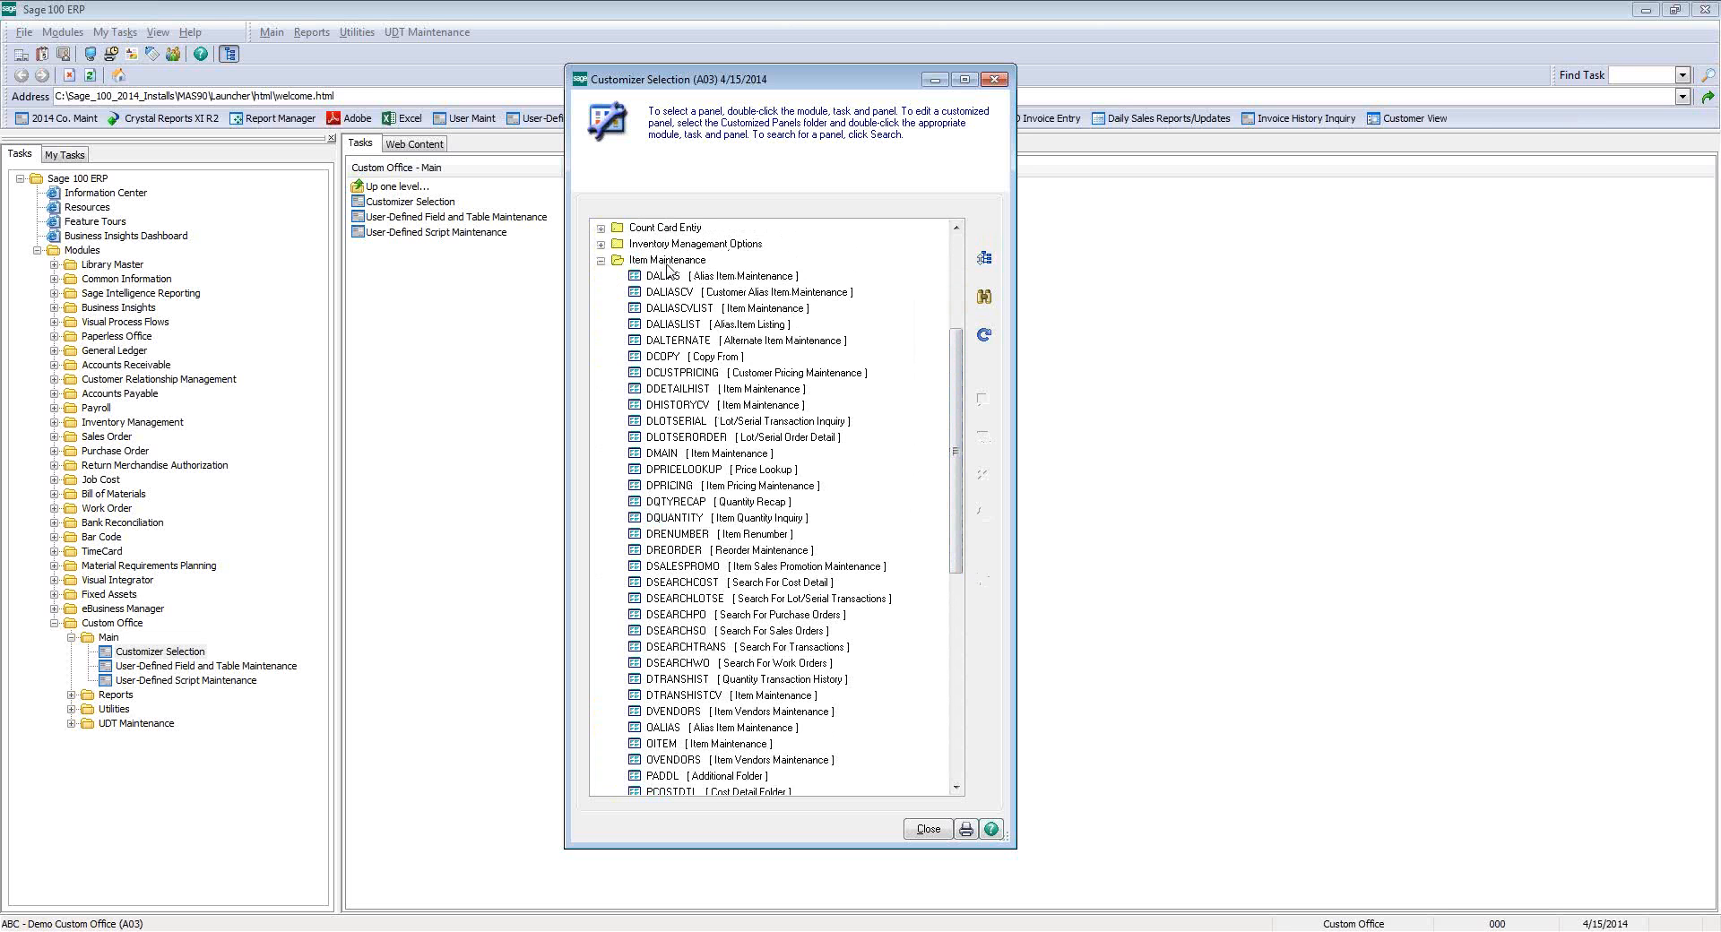
left_click(995, 79)
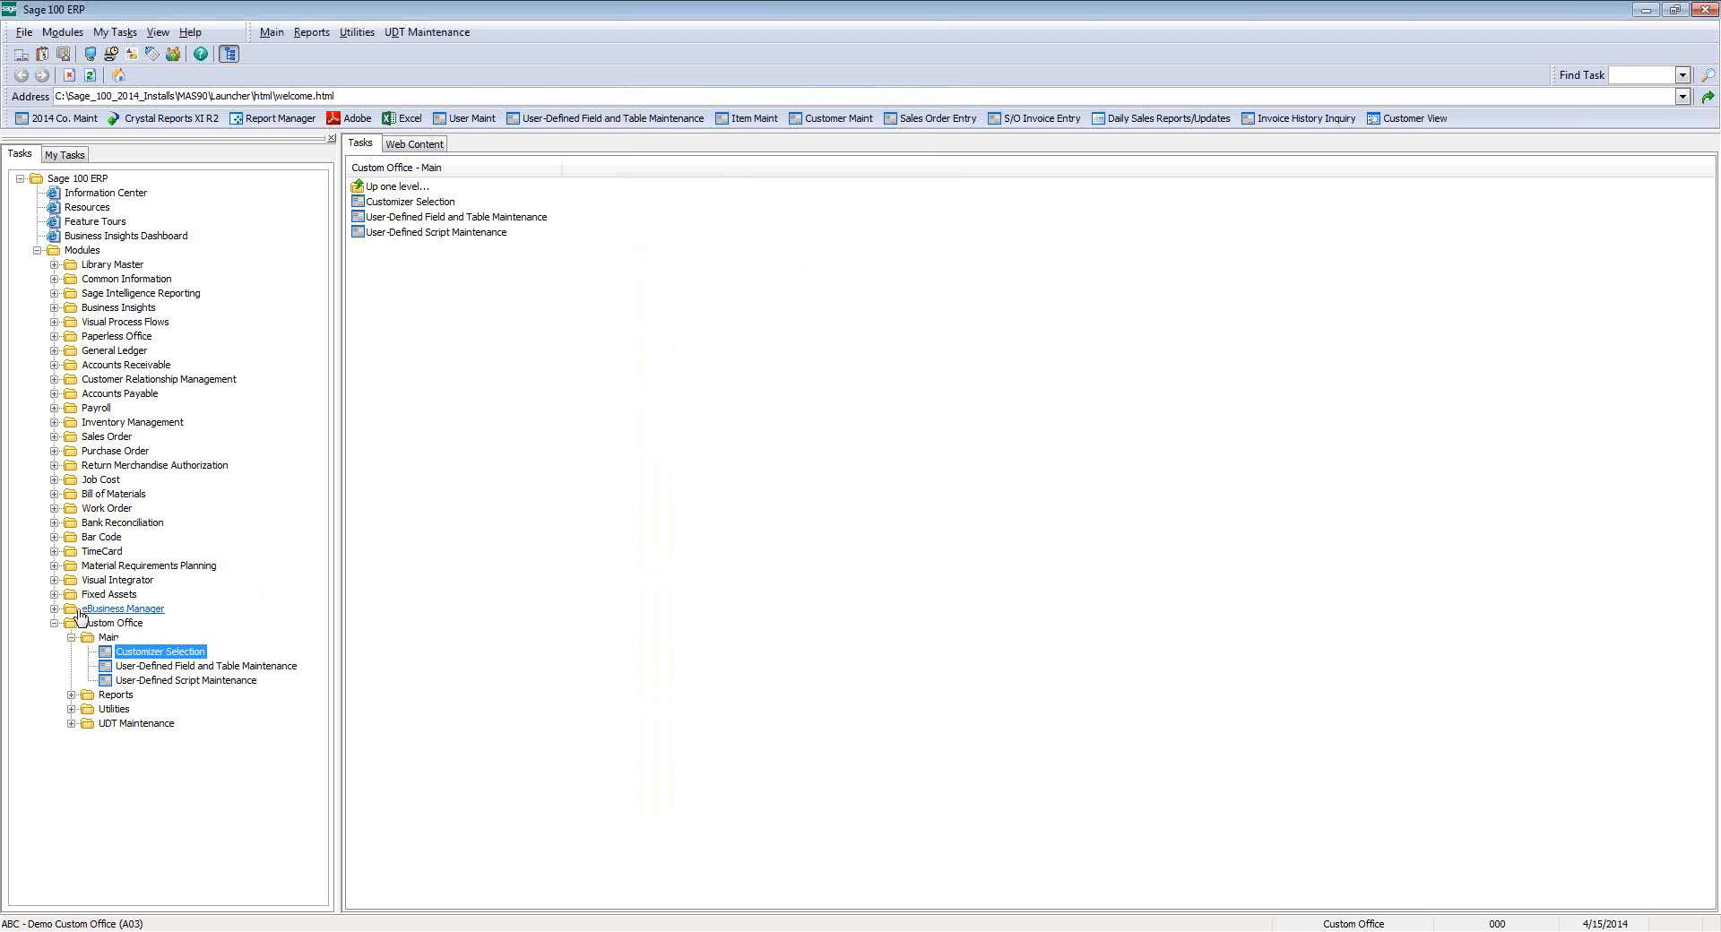
- Open the existing customized Item Maintenance panel for all users in company A03 for modification
left_click(751, 121)
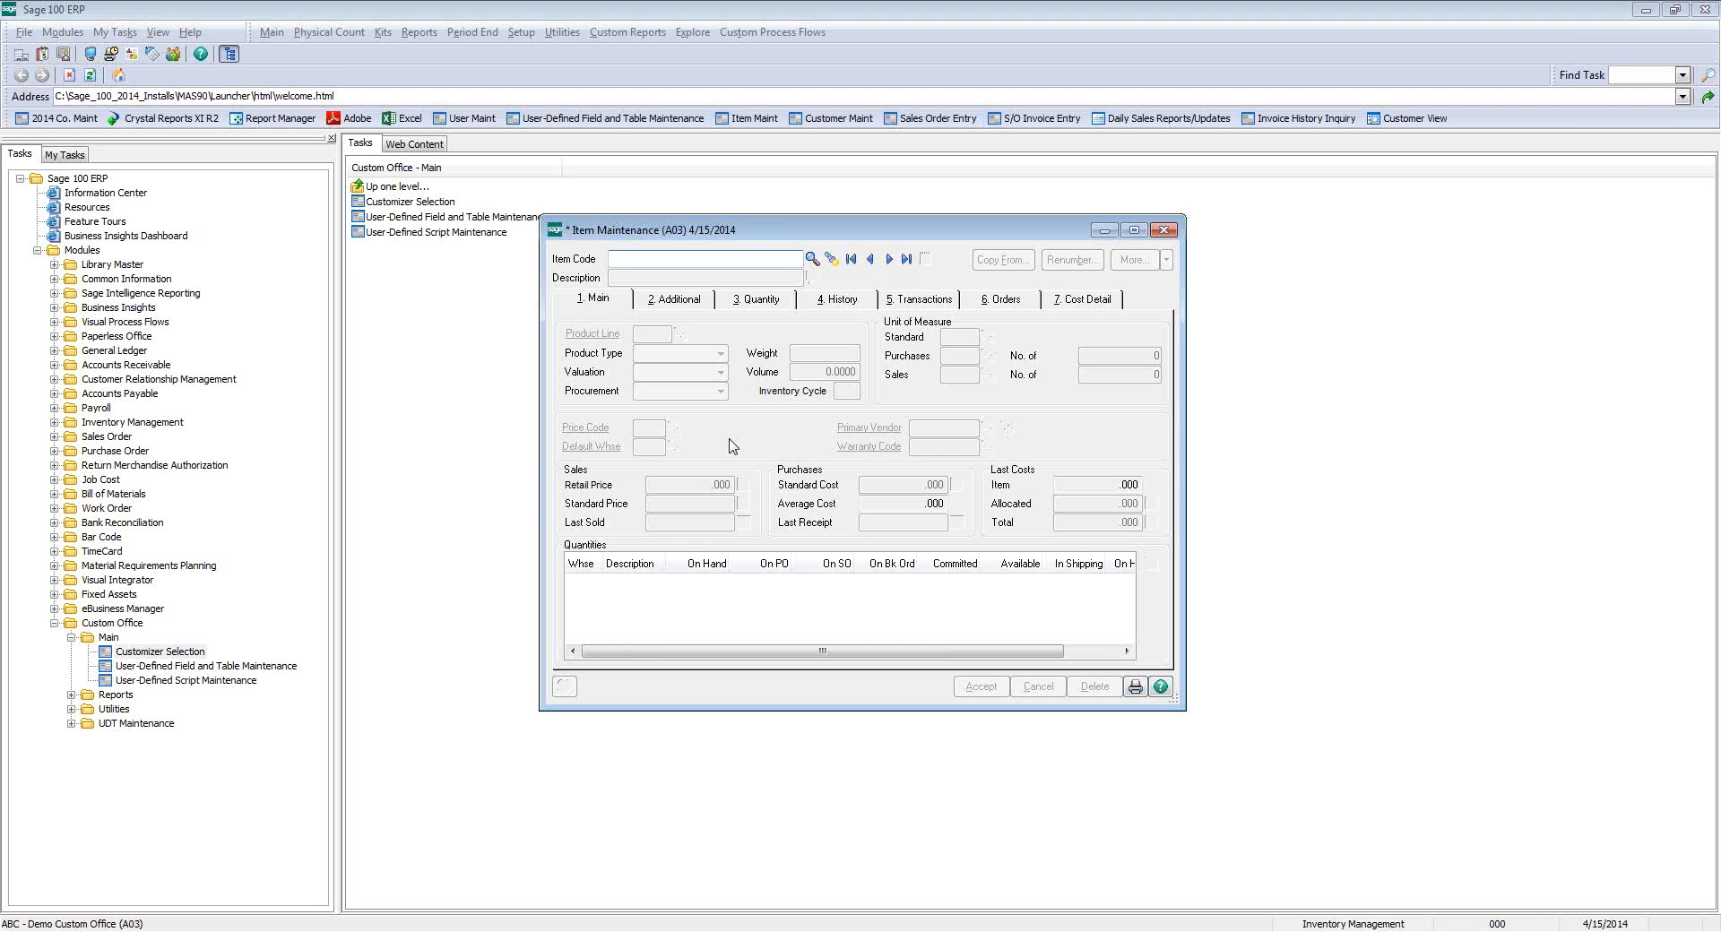
key("ctrl+F9")
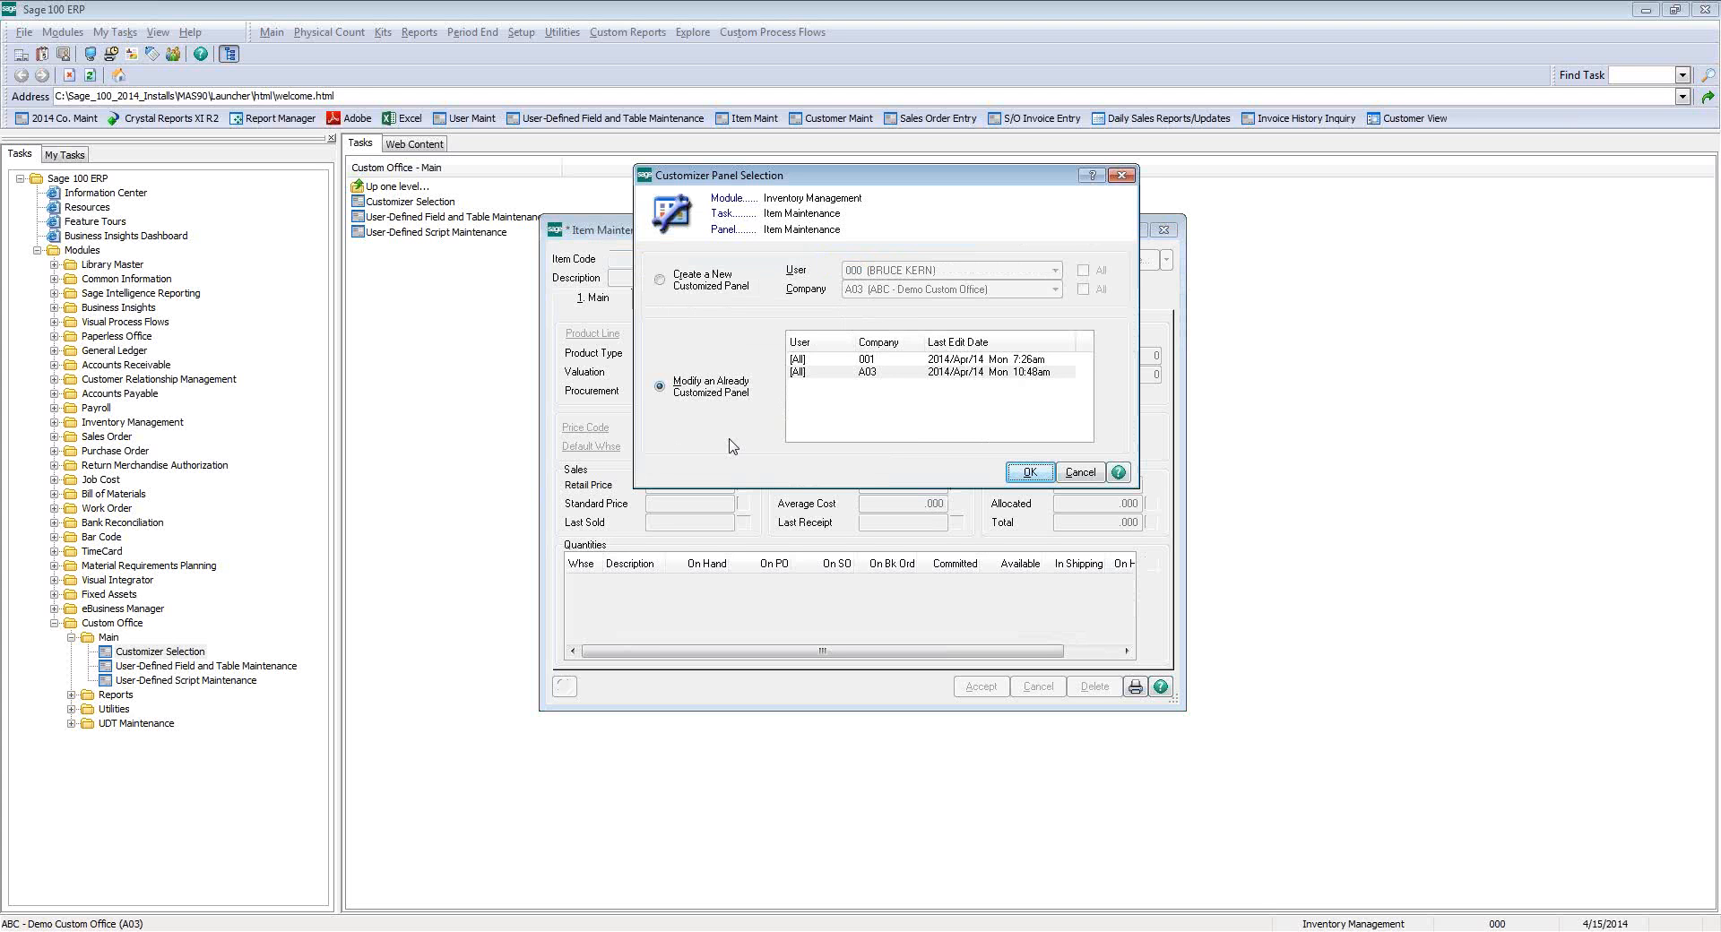
left_click(878, 372)
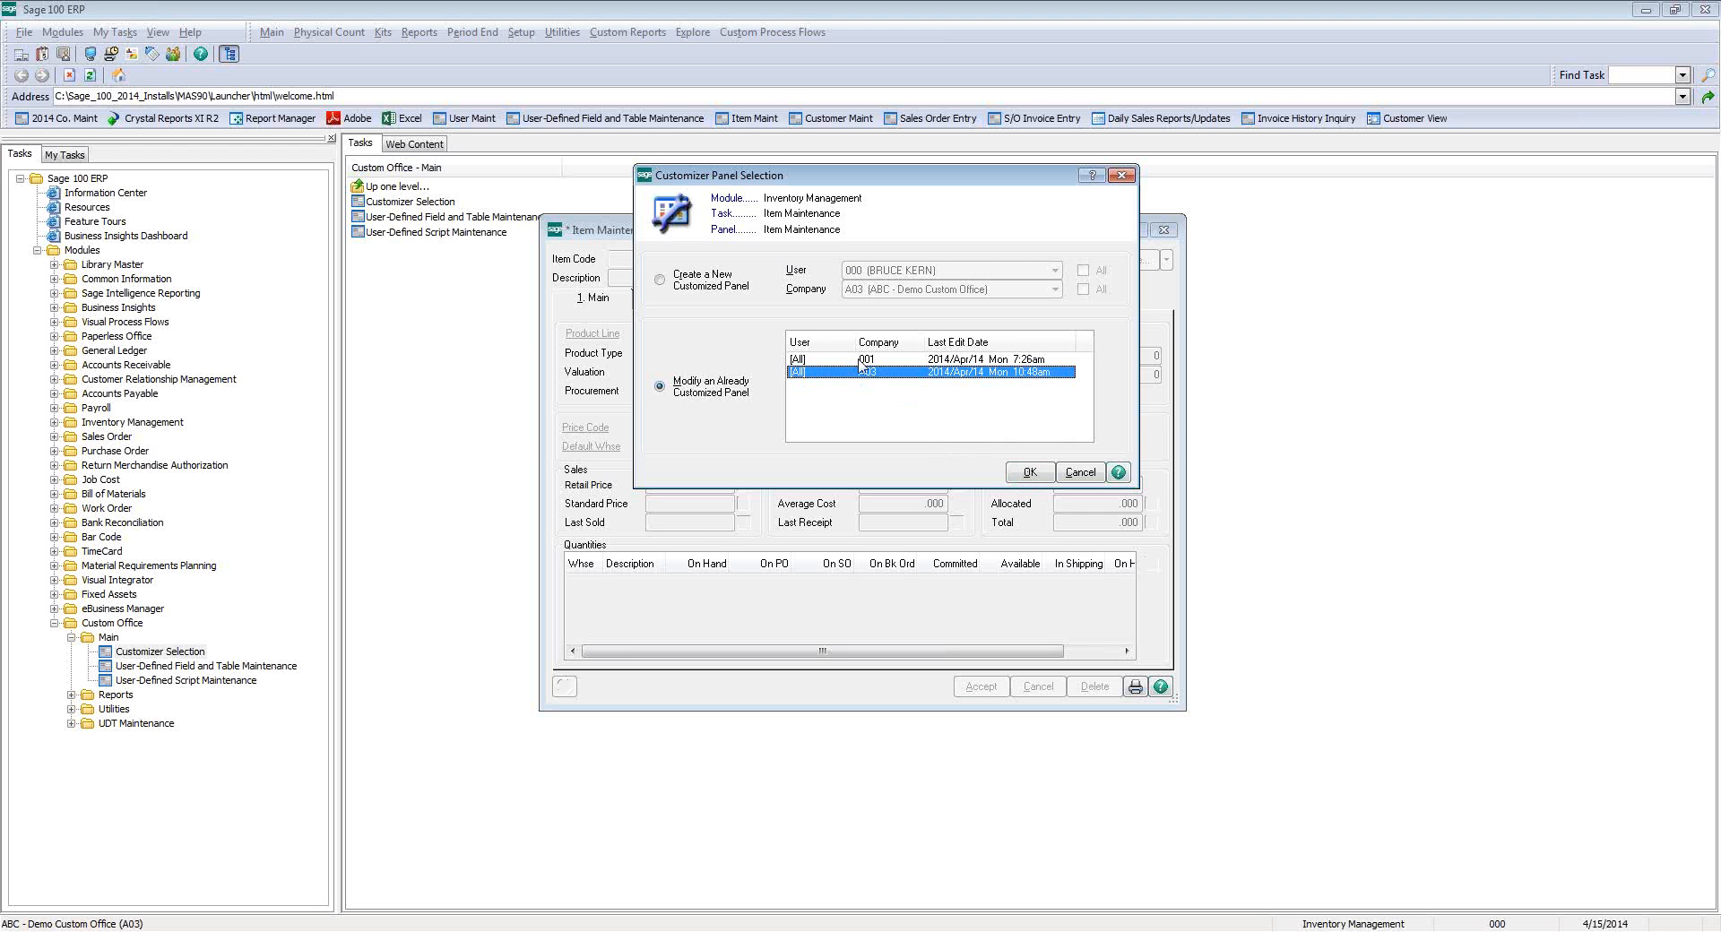
left_click(1027, 475)
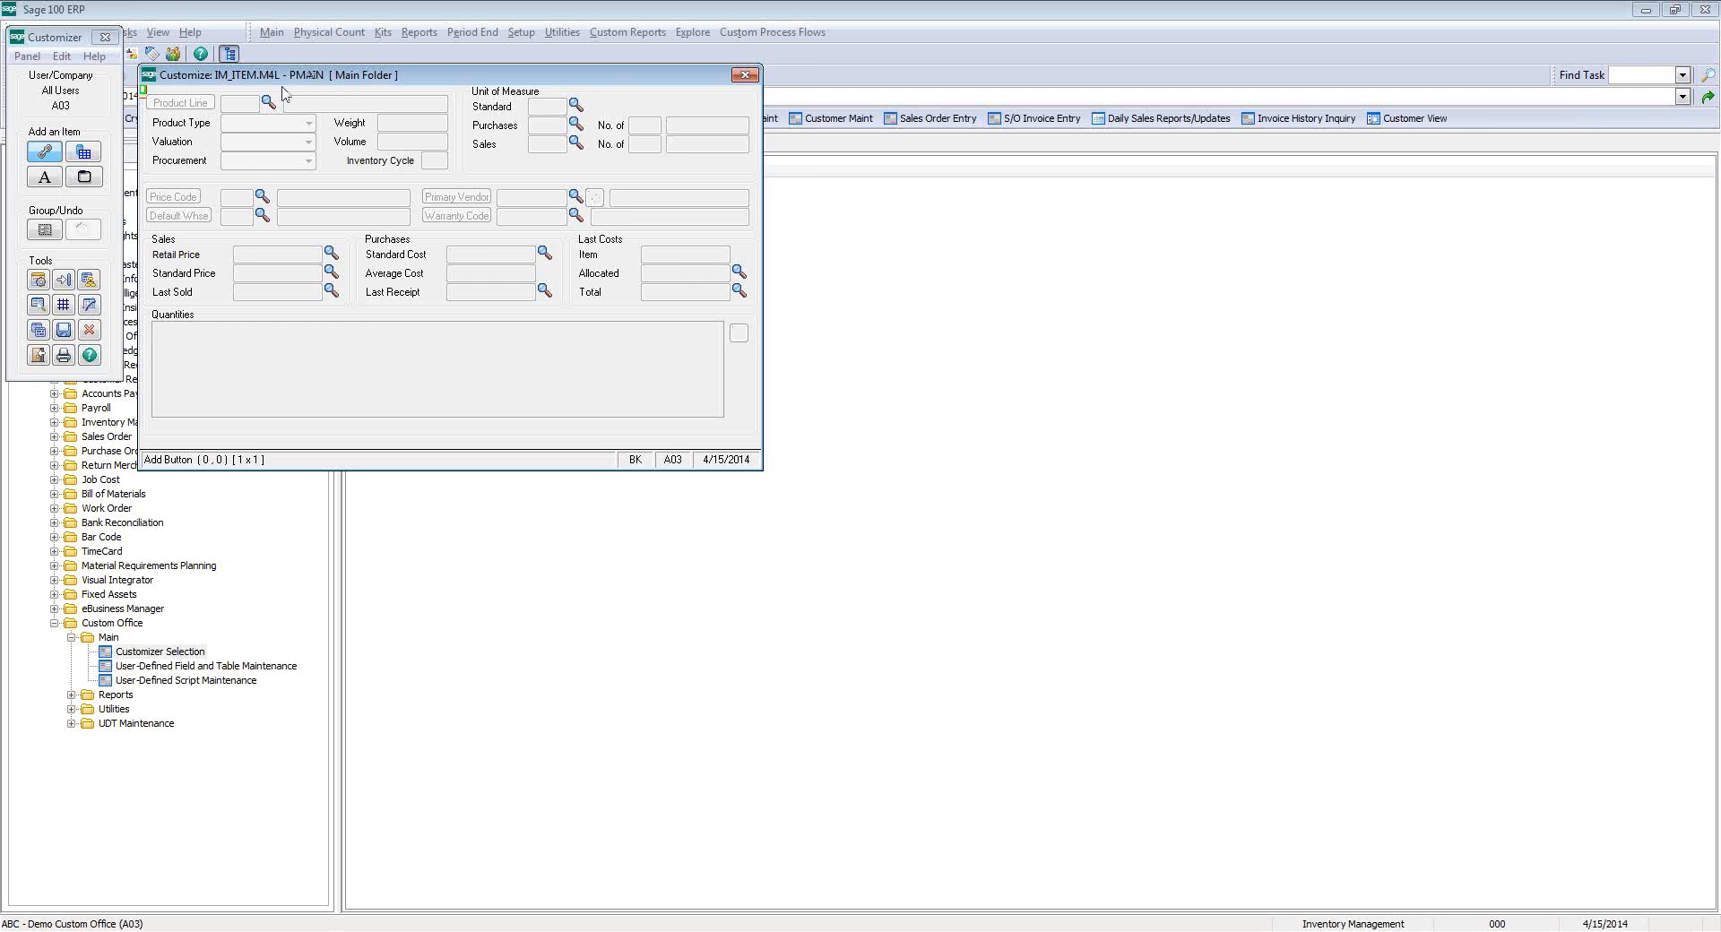
- Change the Retail Price label's text to SLP with red text color, check its Options settings, and accept the definition
left_click(190, 257)
double_click(191, 258)
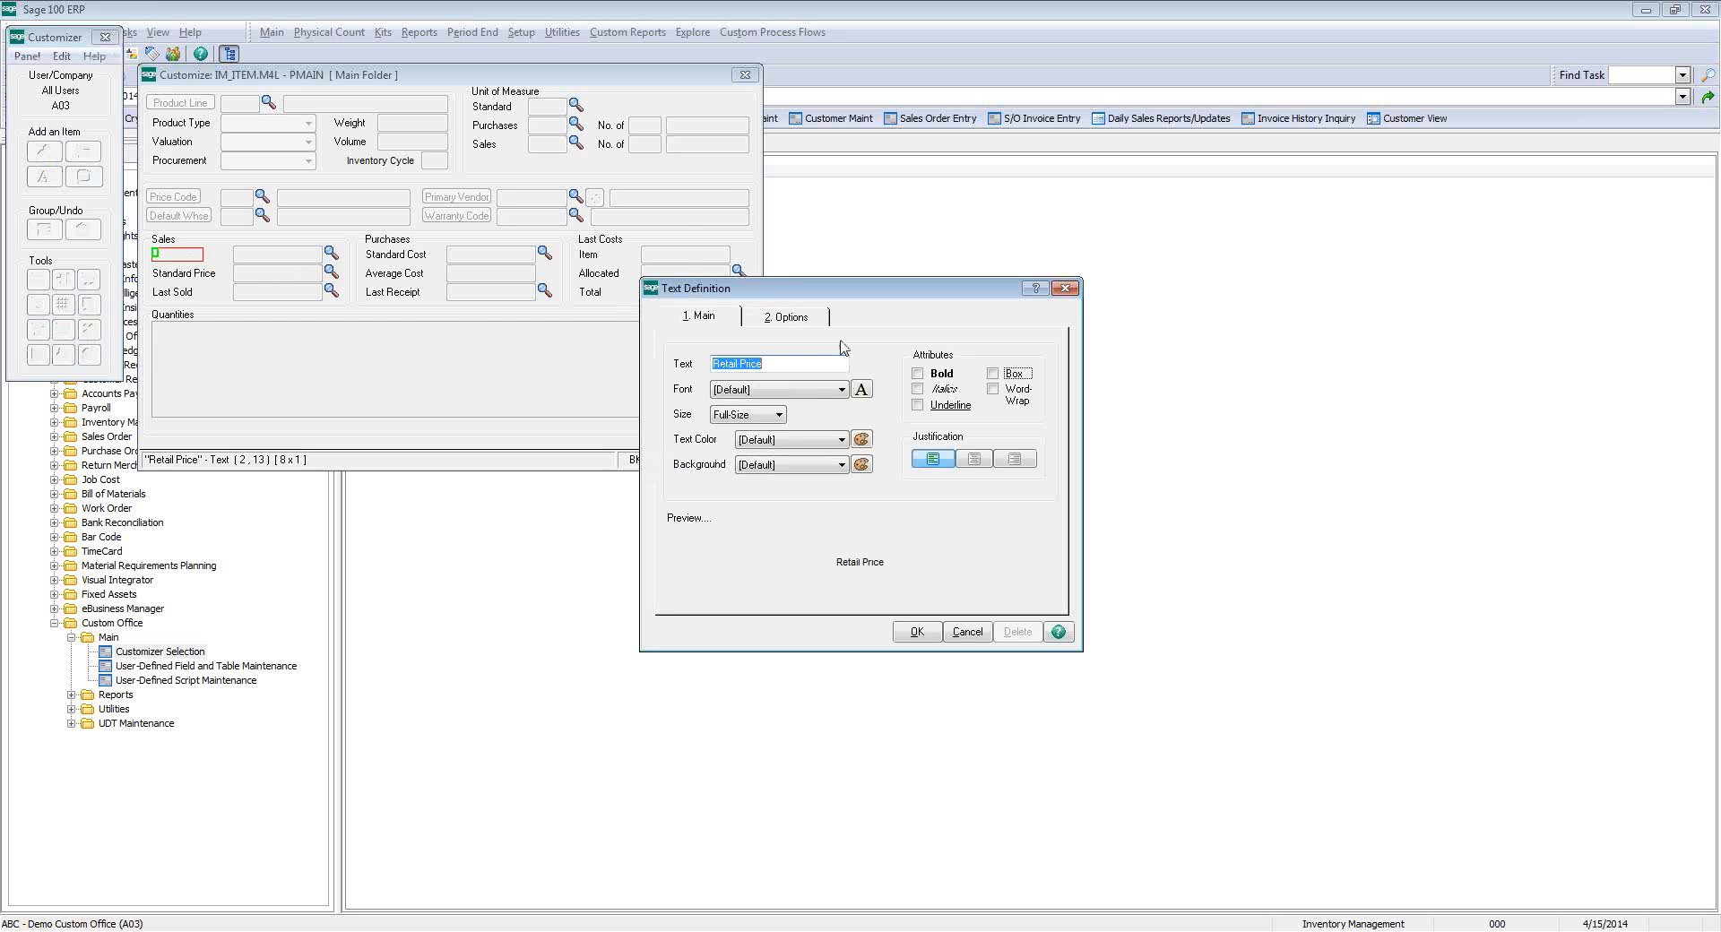
type("SLP")
left_click(842, 440)
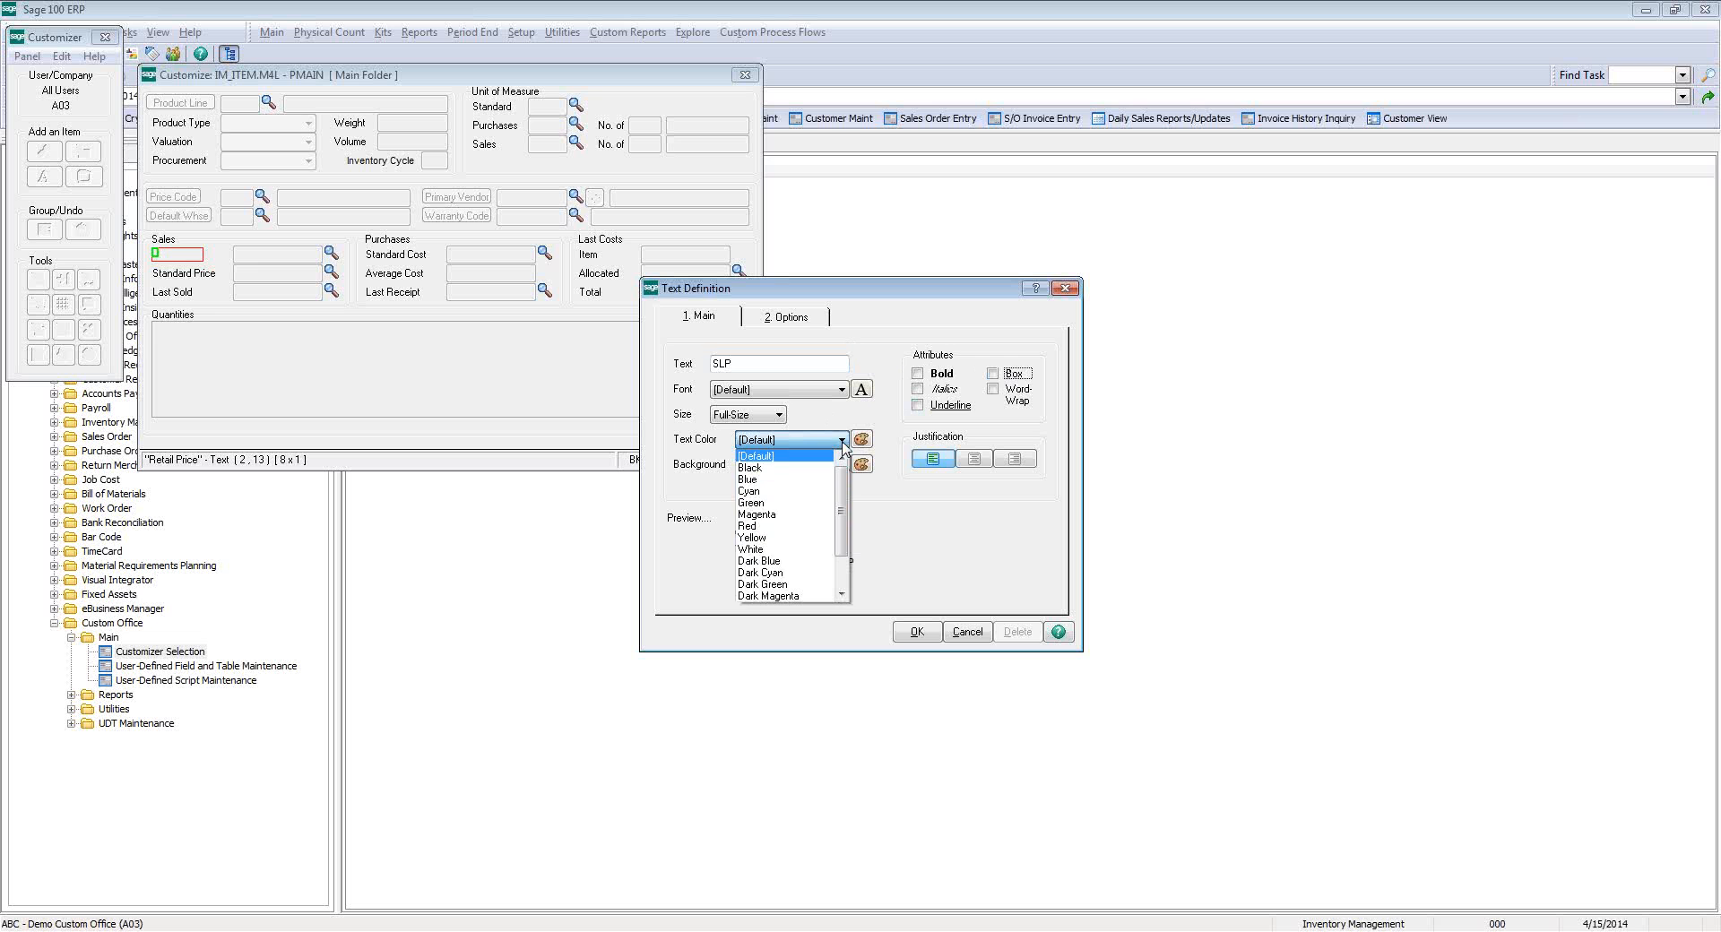
left_click(780, 526)
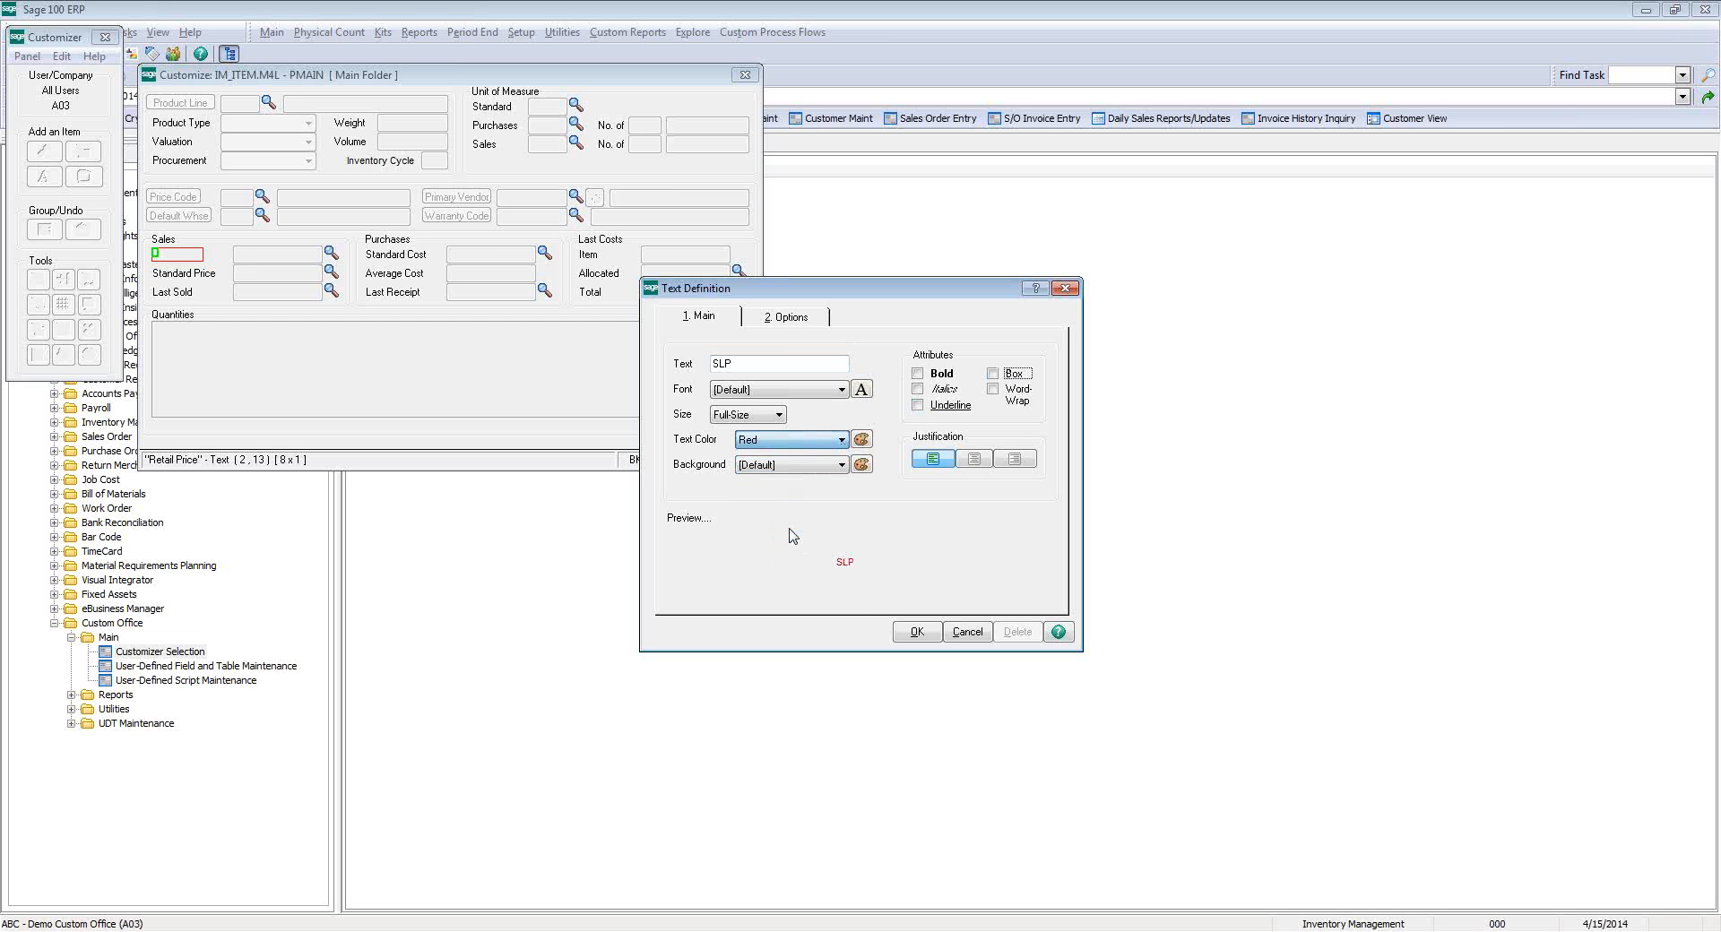
left_click(792, 328)
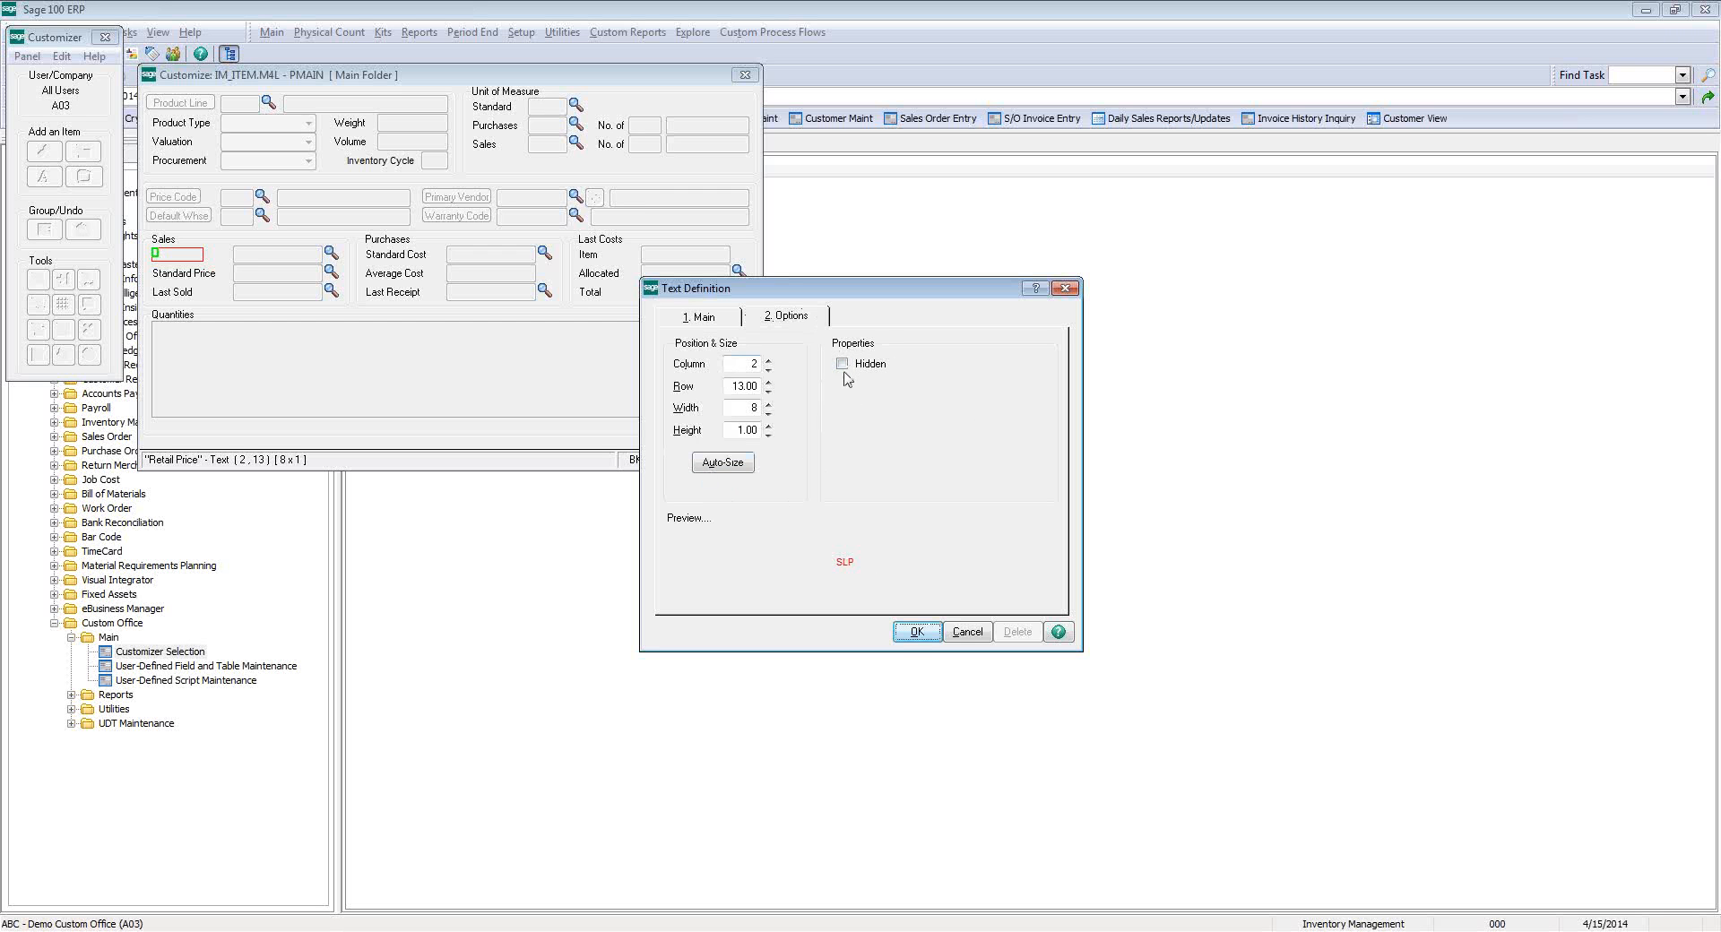
left_click(915, 632)
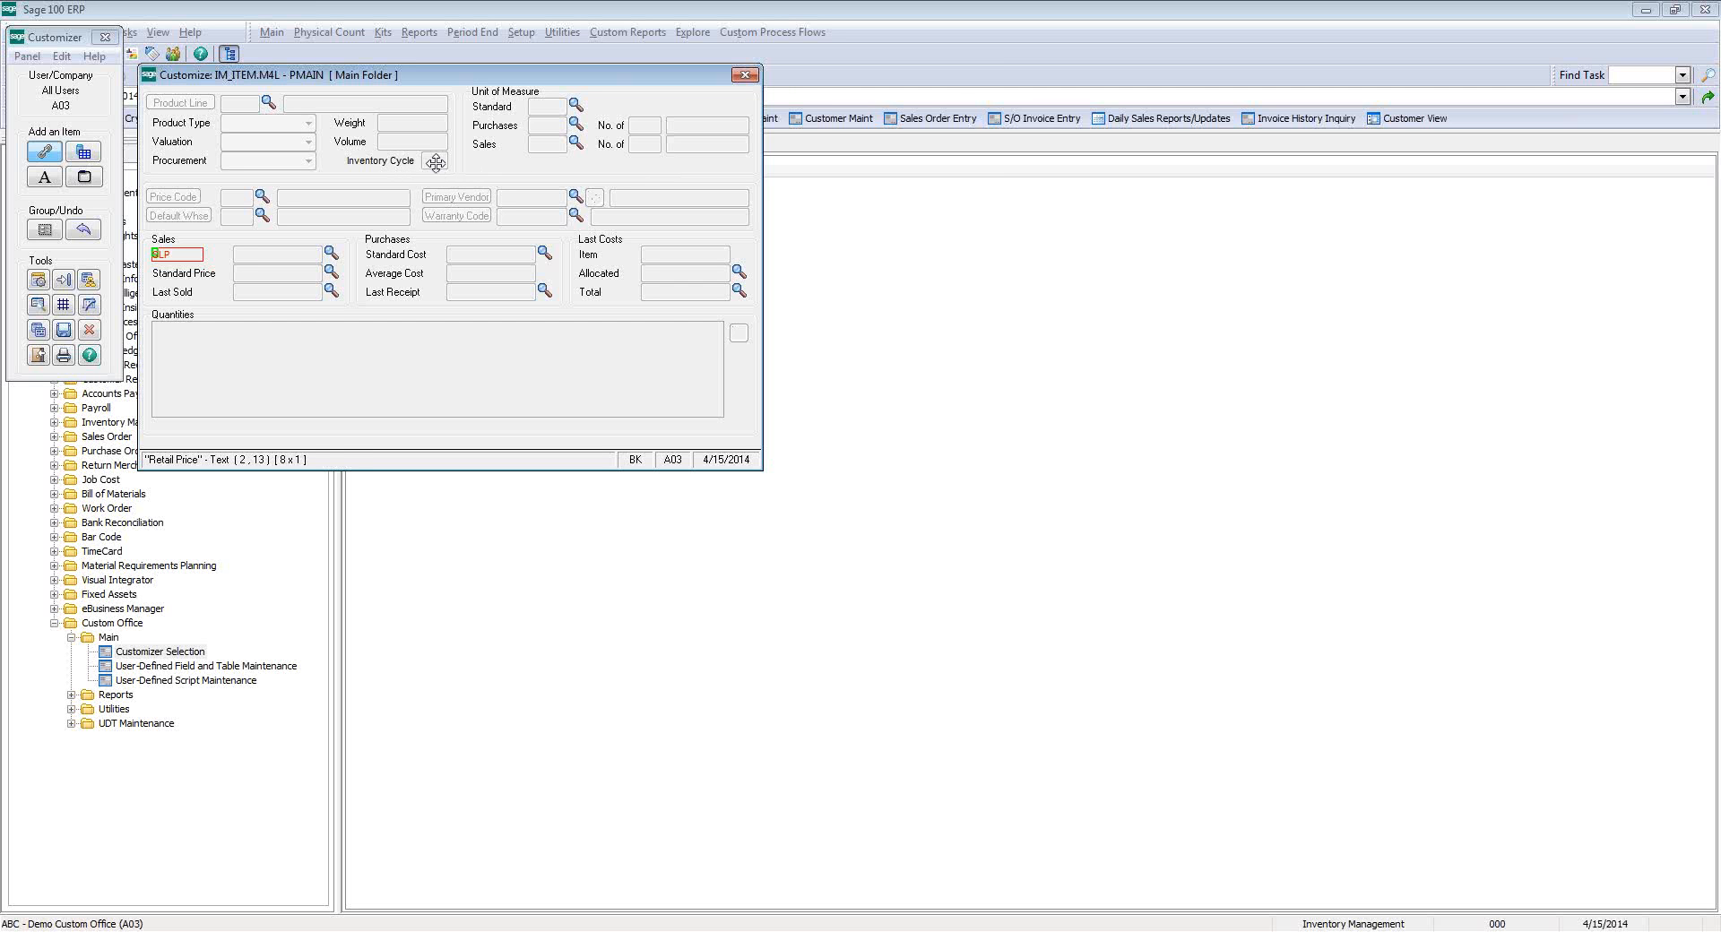
- Move the Inventory Cycle field and its label below the Sales unit of measure, checking the label's position and size options
left_click(434, 161)
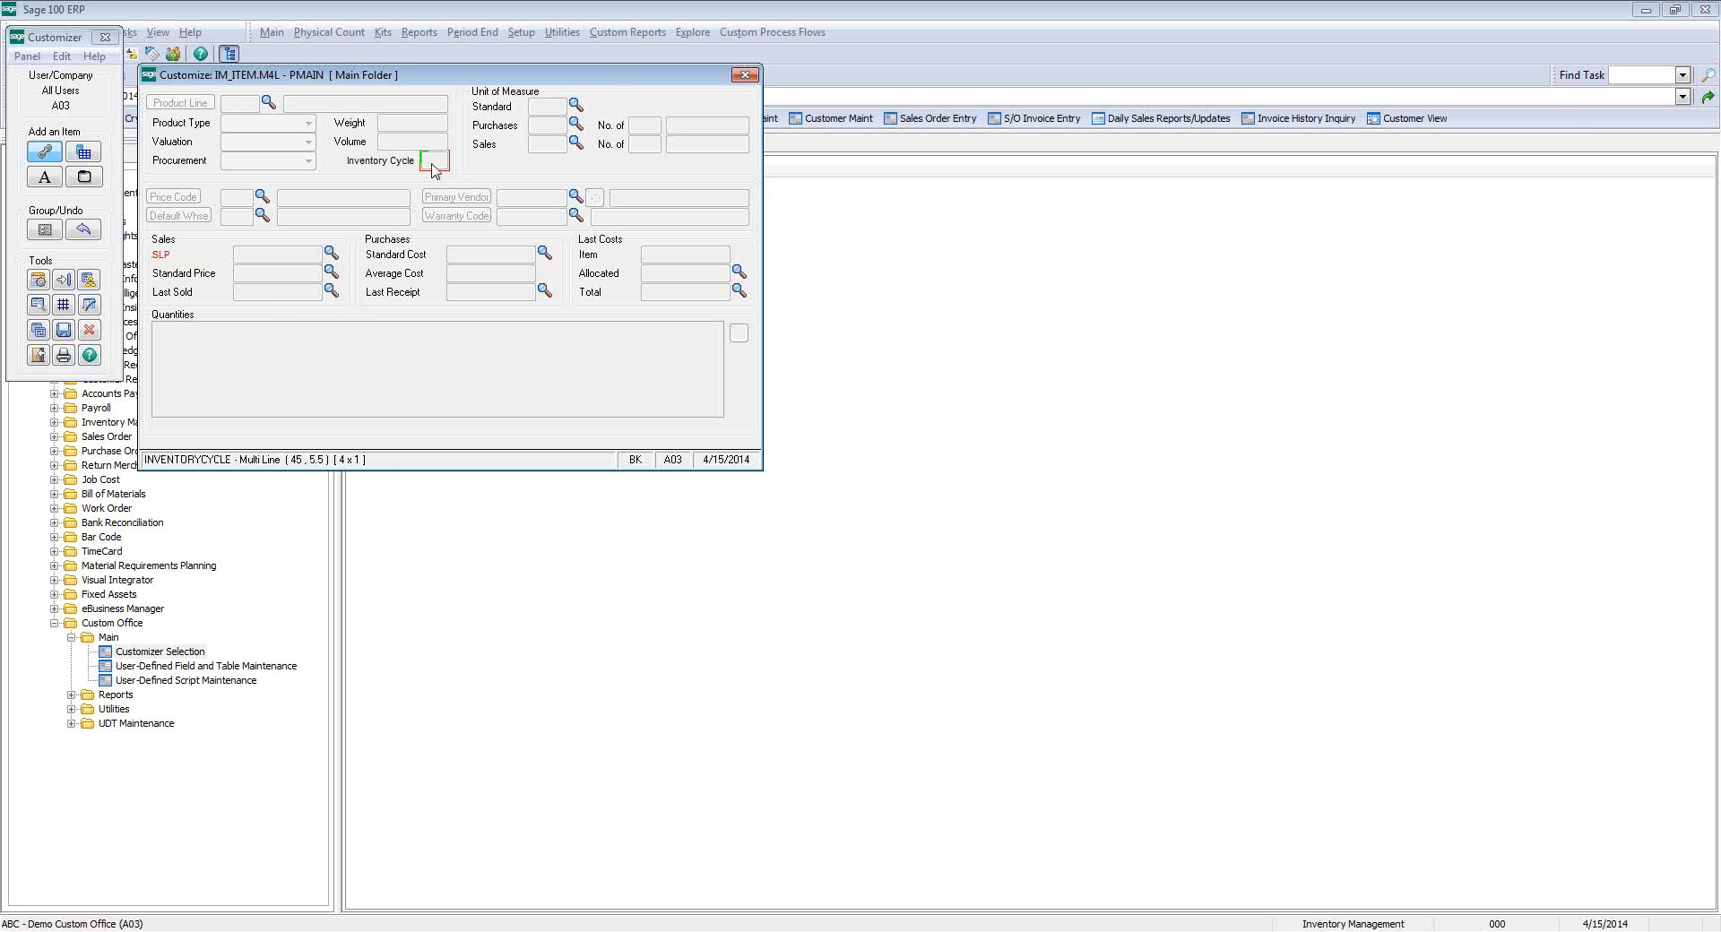
left_click_drag(434, 161, 546, 165)
left_click(391, 175)
left_click(397, 167)
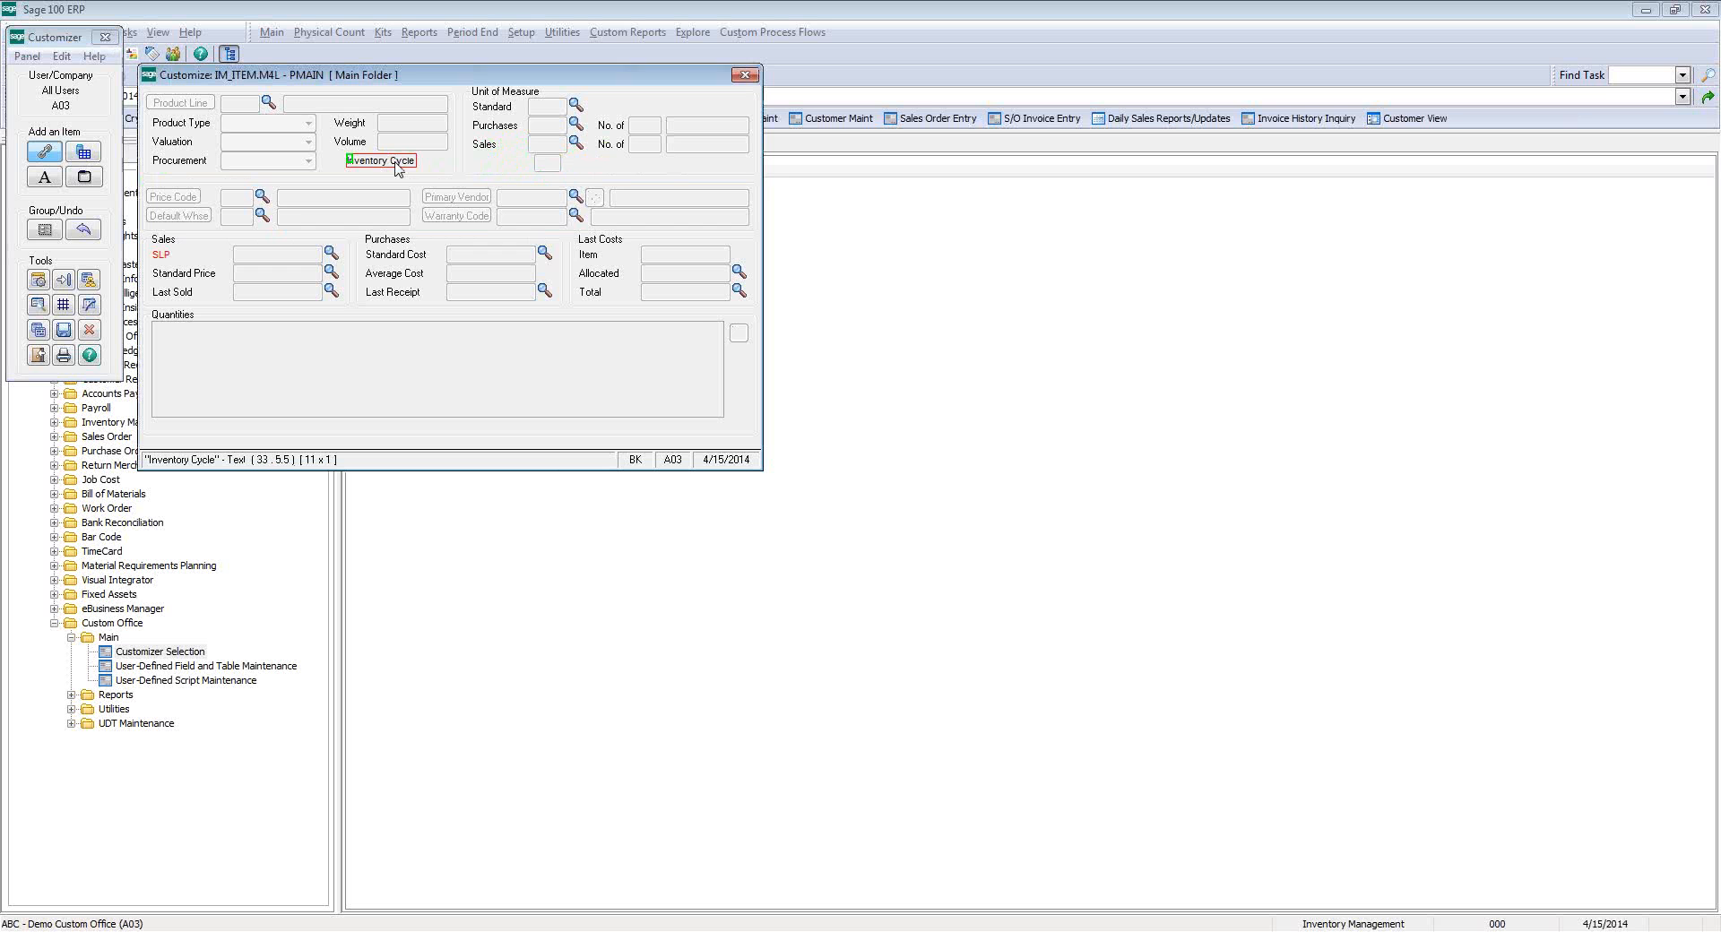
double_click(397, 167)
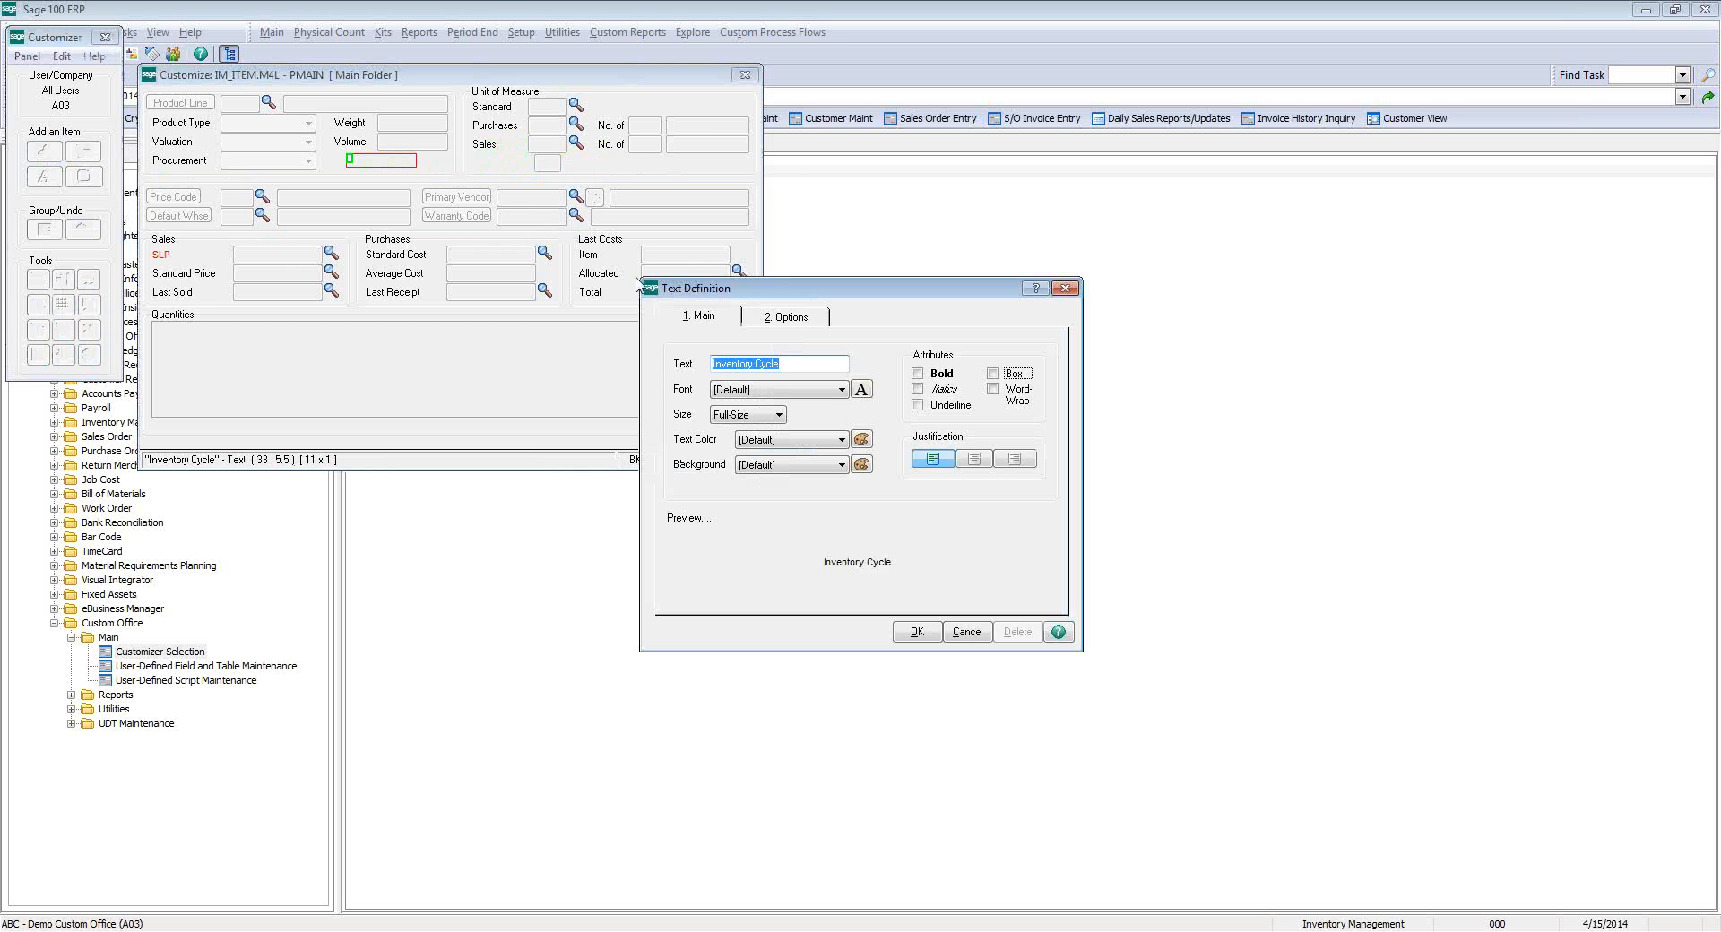
left_click(768, 318)
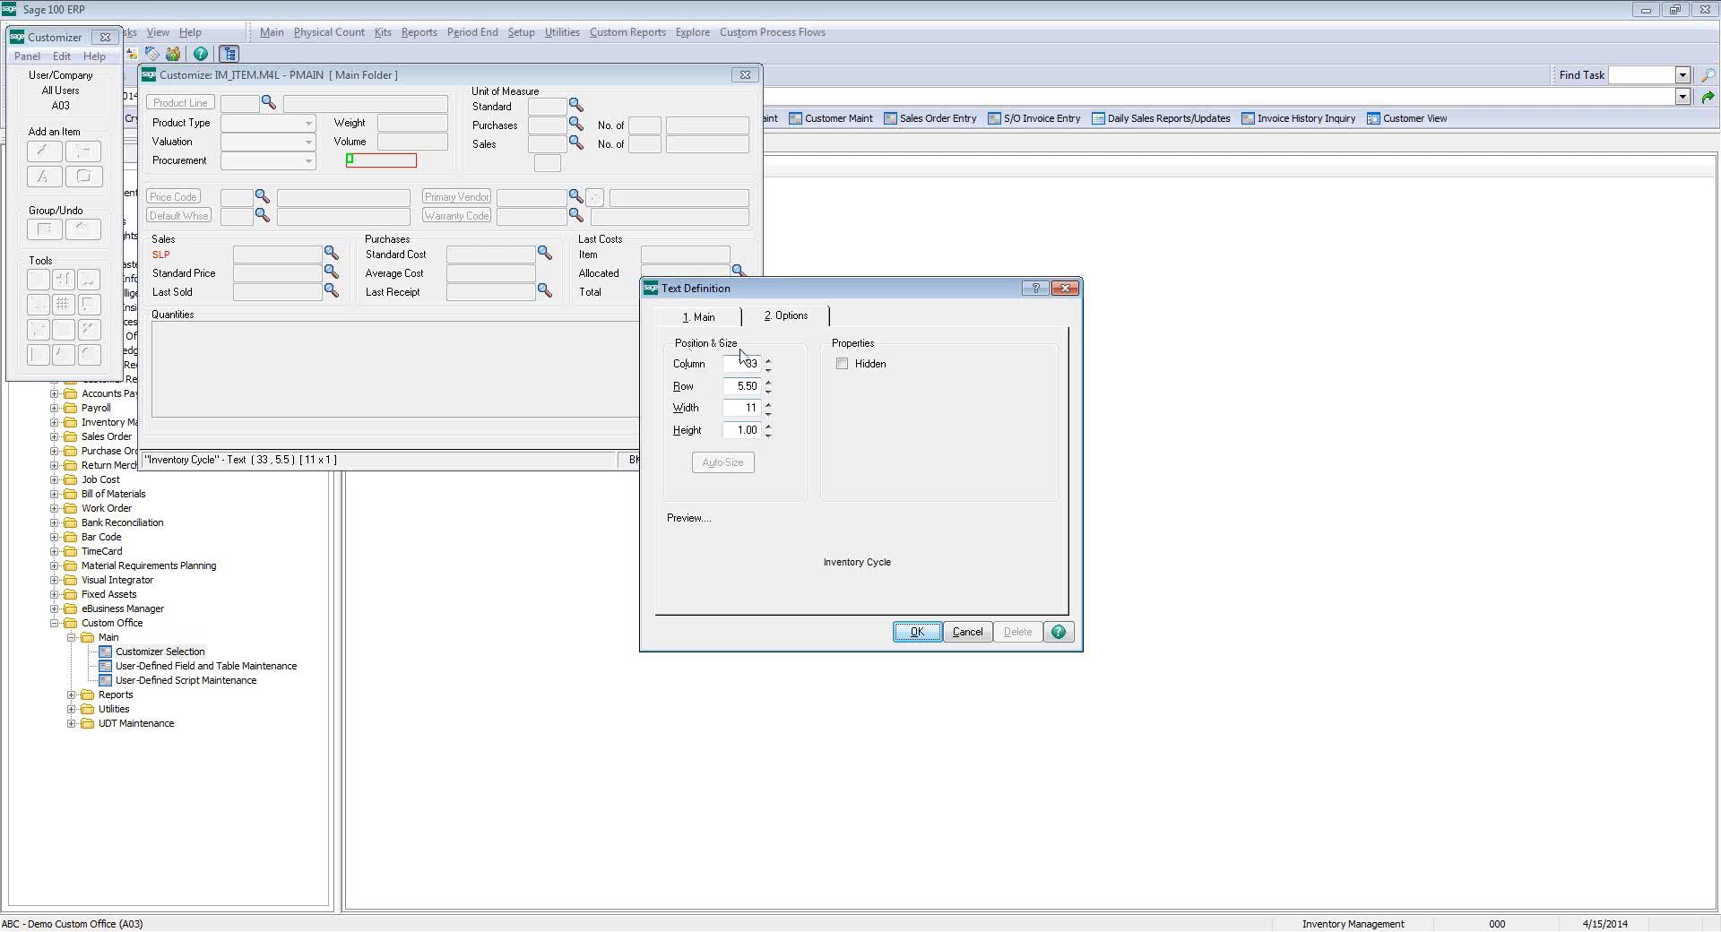
left_click(1065, 288)
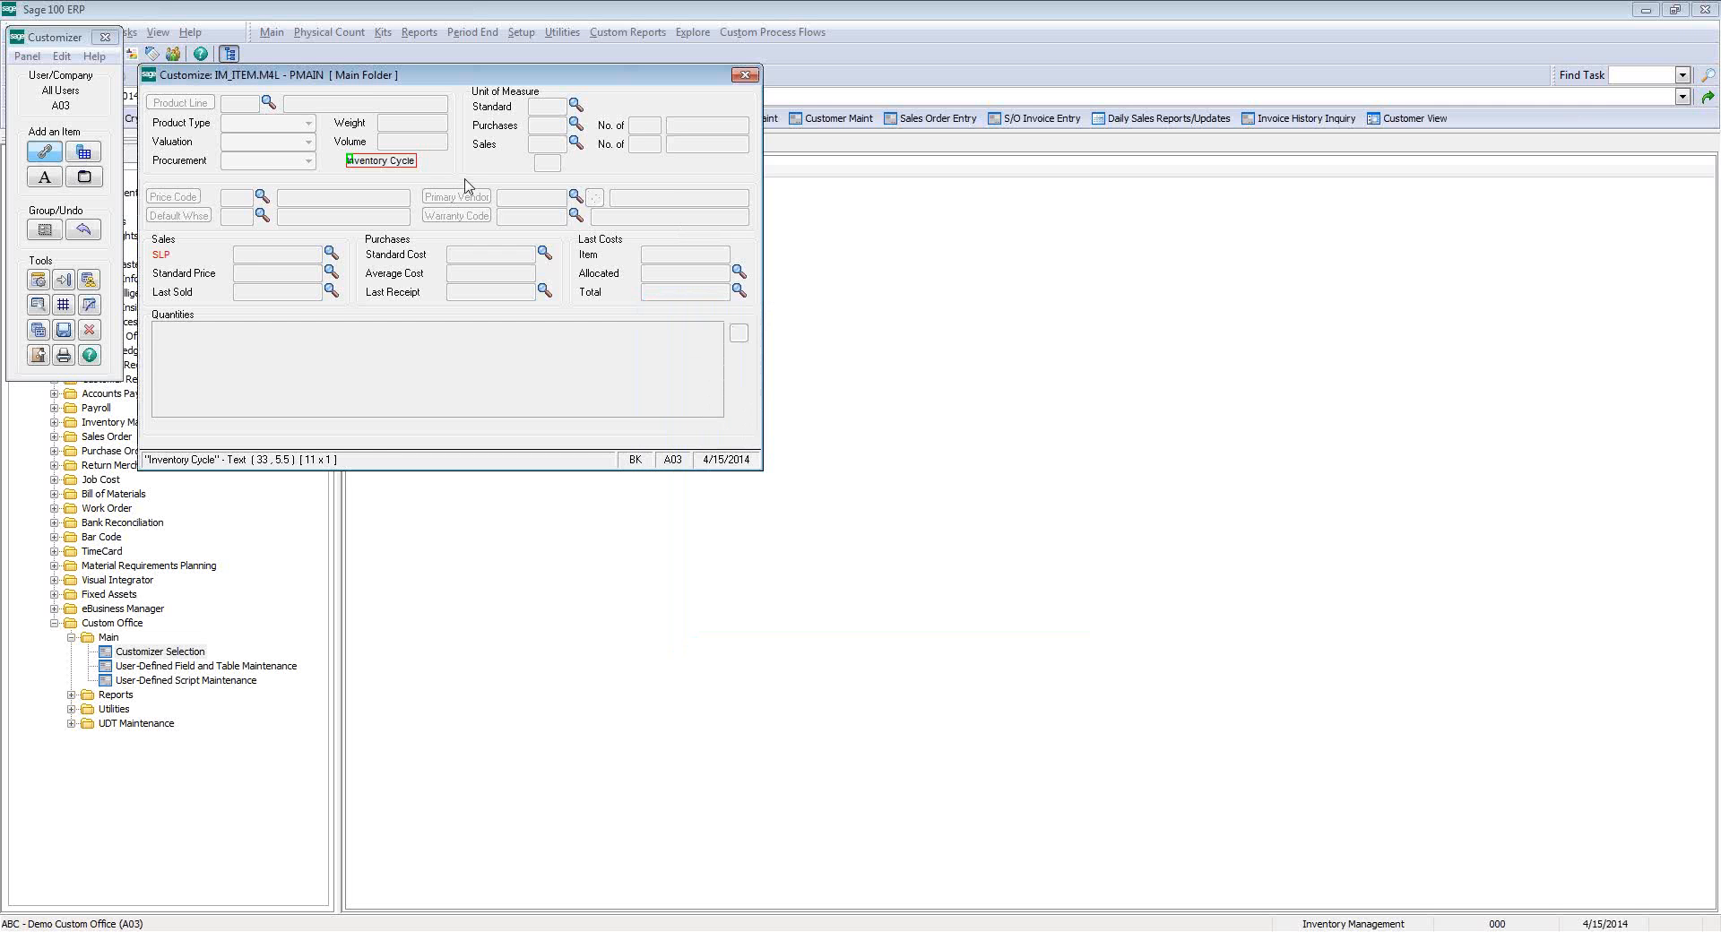
left_click_drag(380, 163, 496, 162)
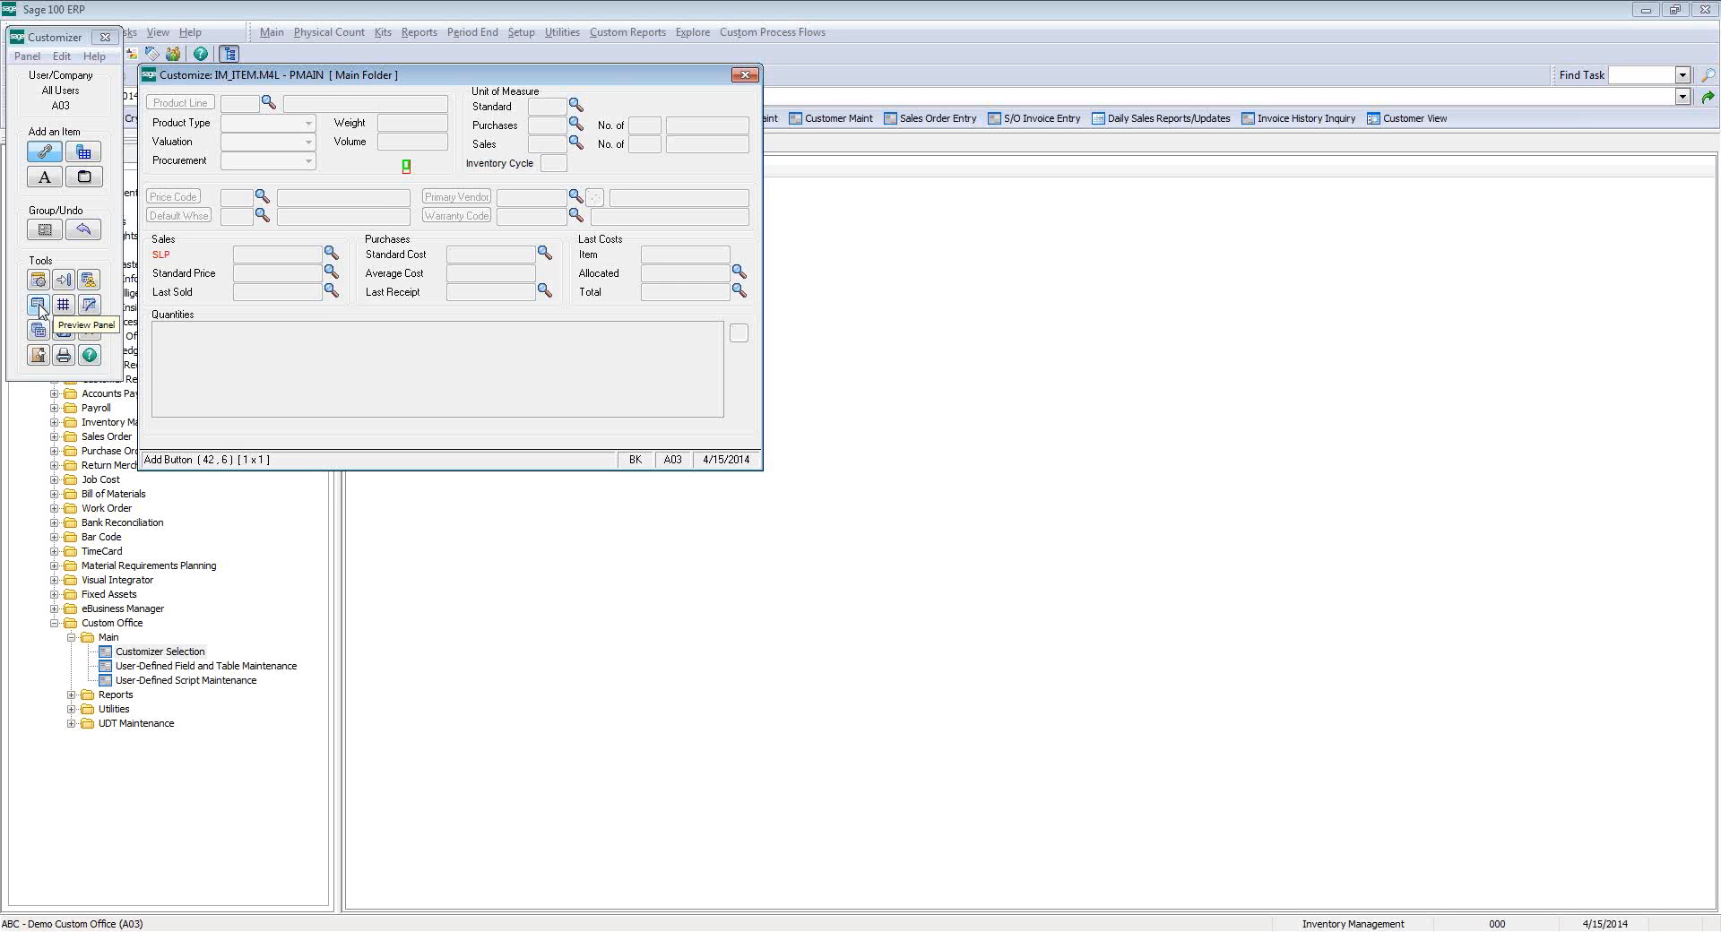
- Preview the customized Main folder panel and save it
left_click(40, 306)
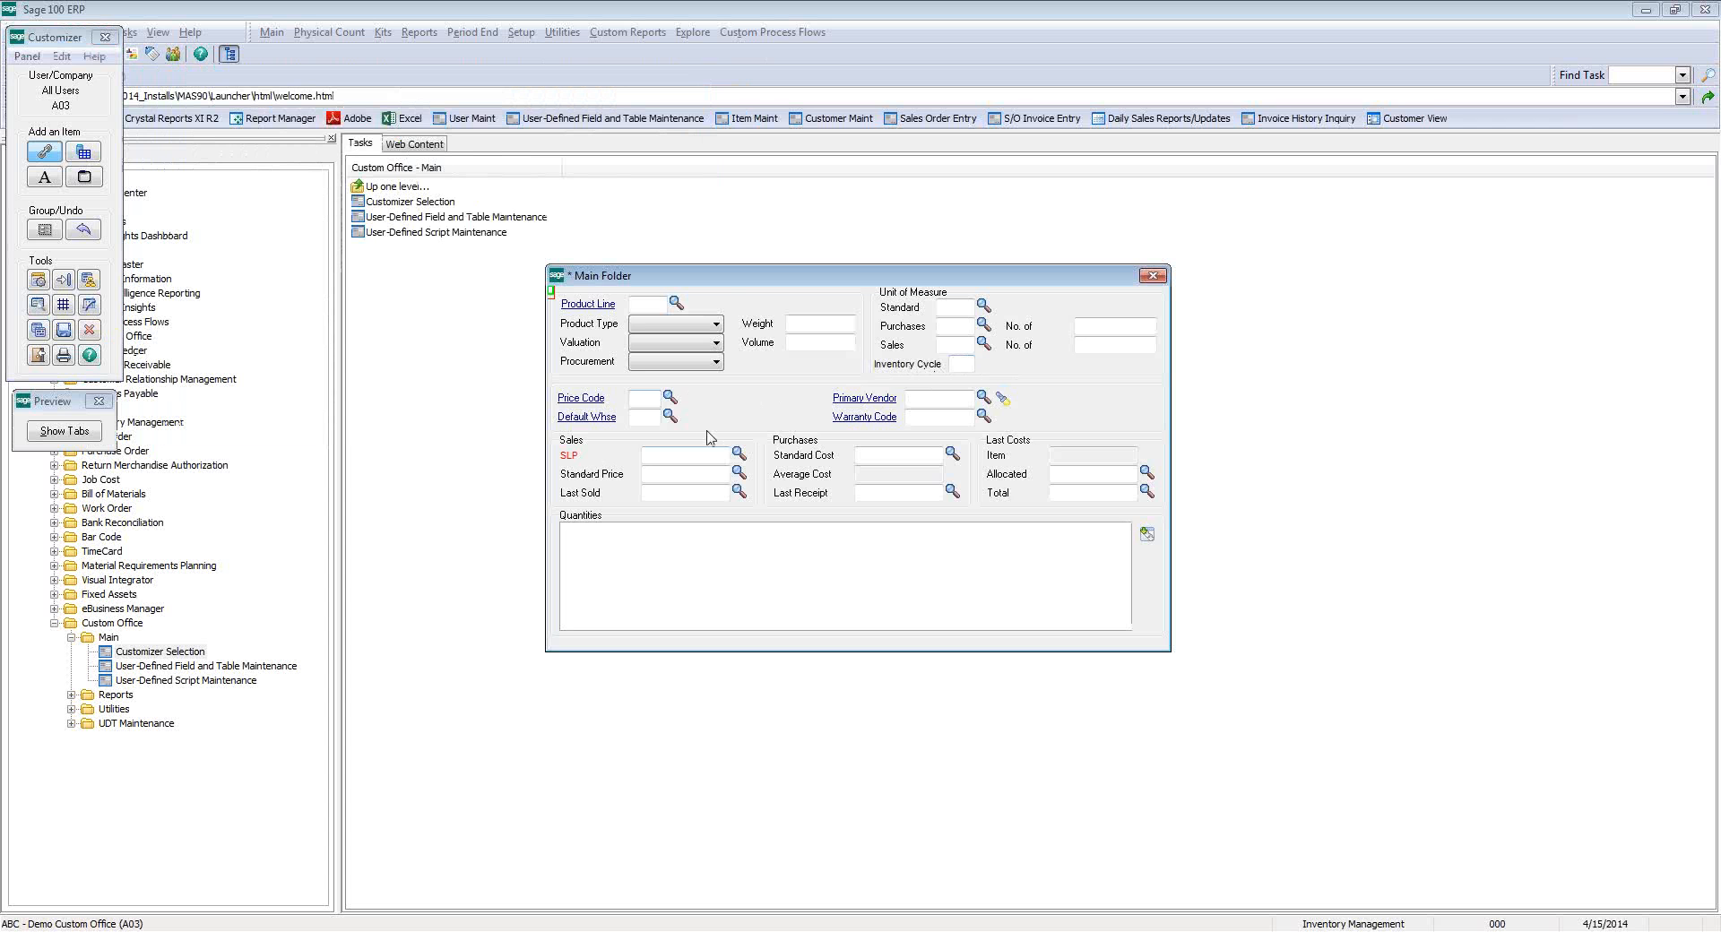
left_click(1154, 276)
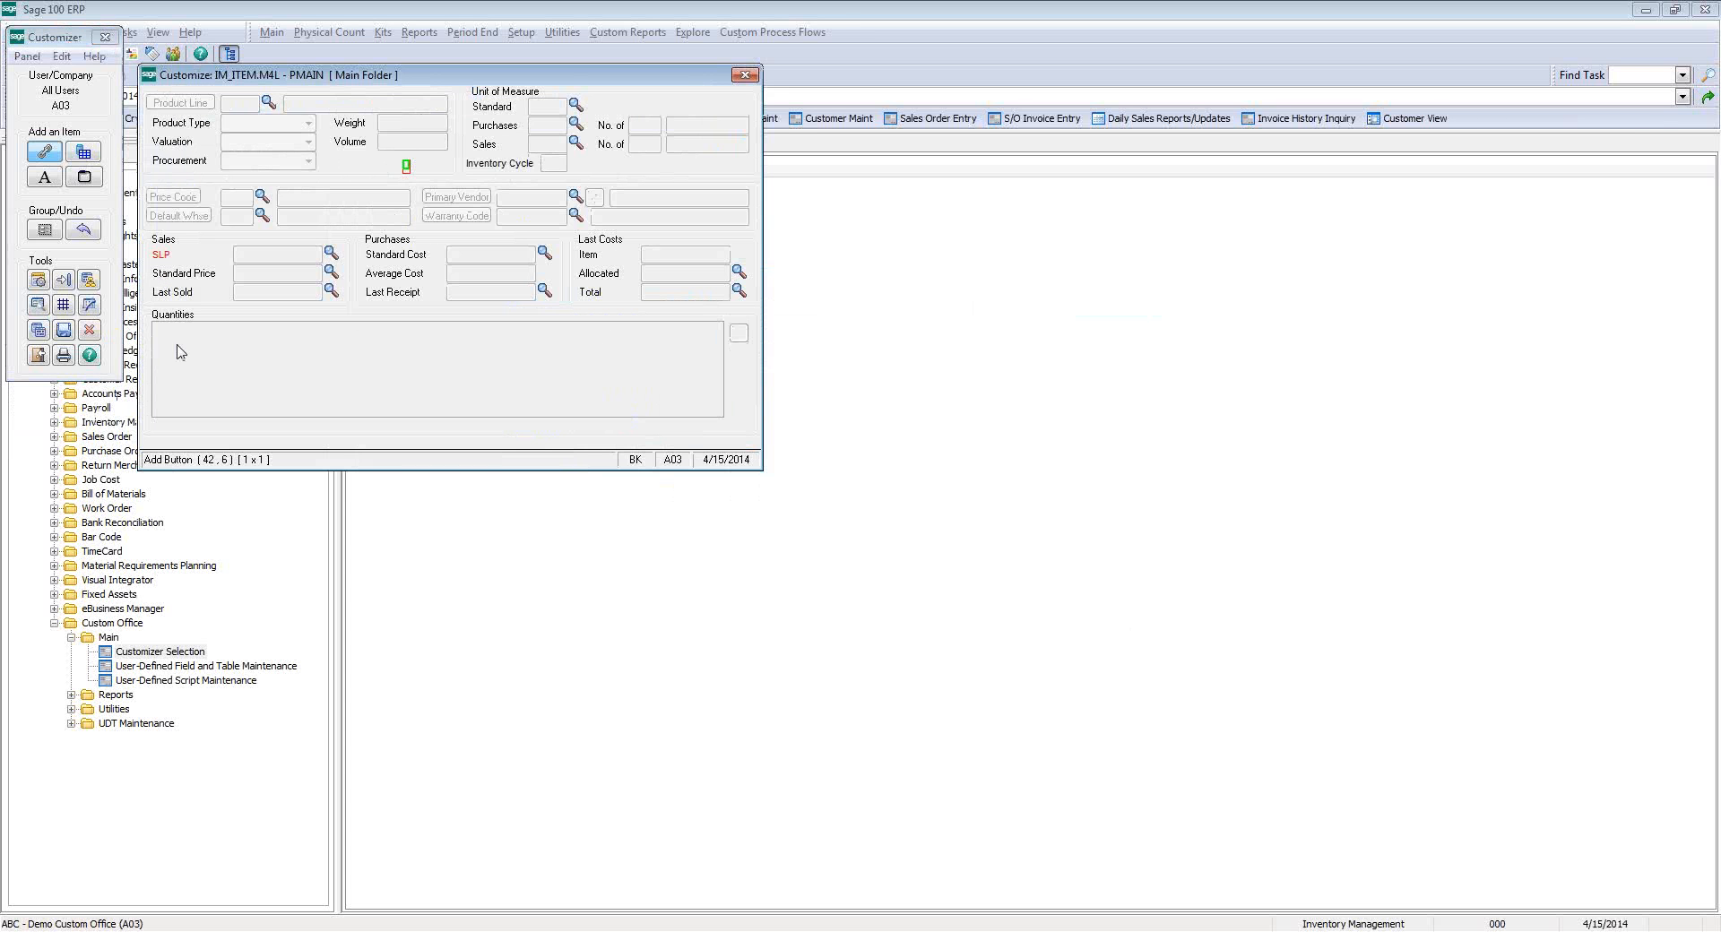
left_click(64, 334)
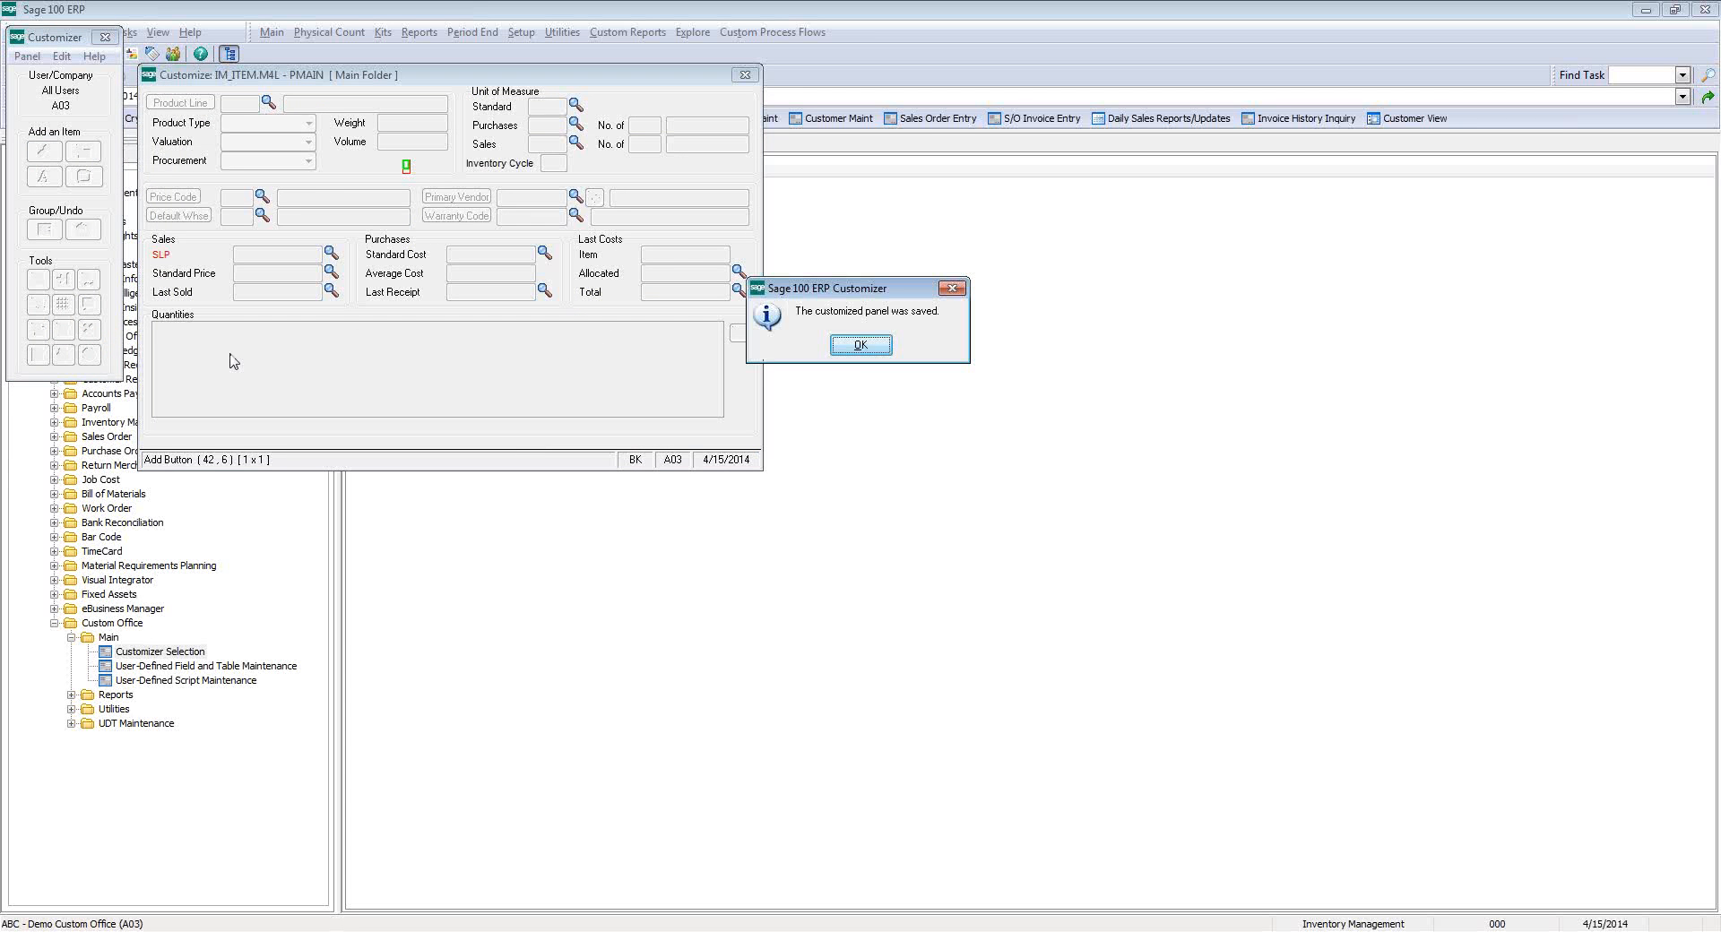
left_click(866, 349)
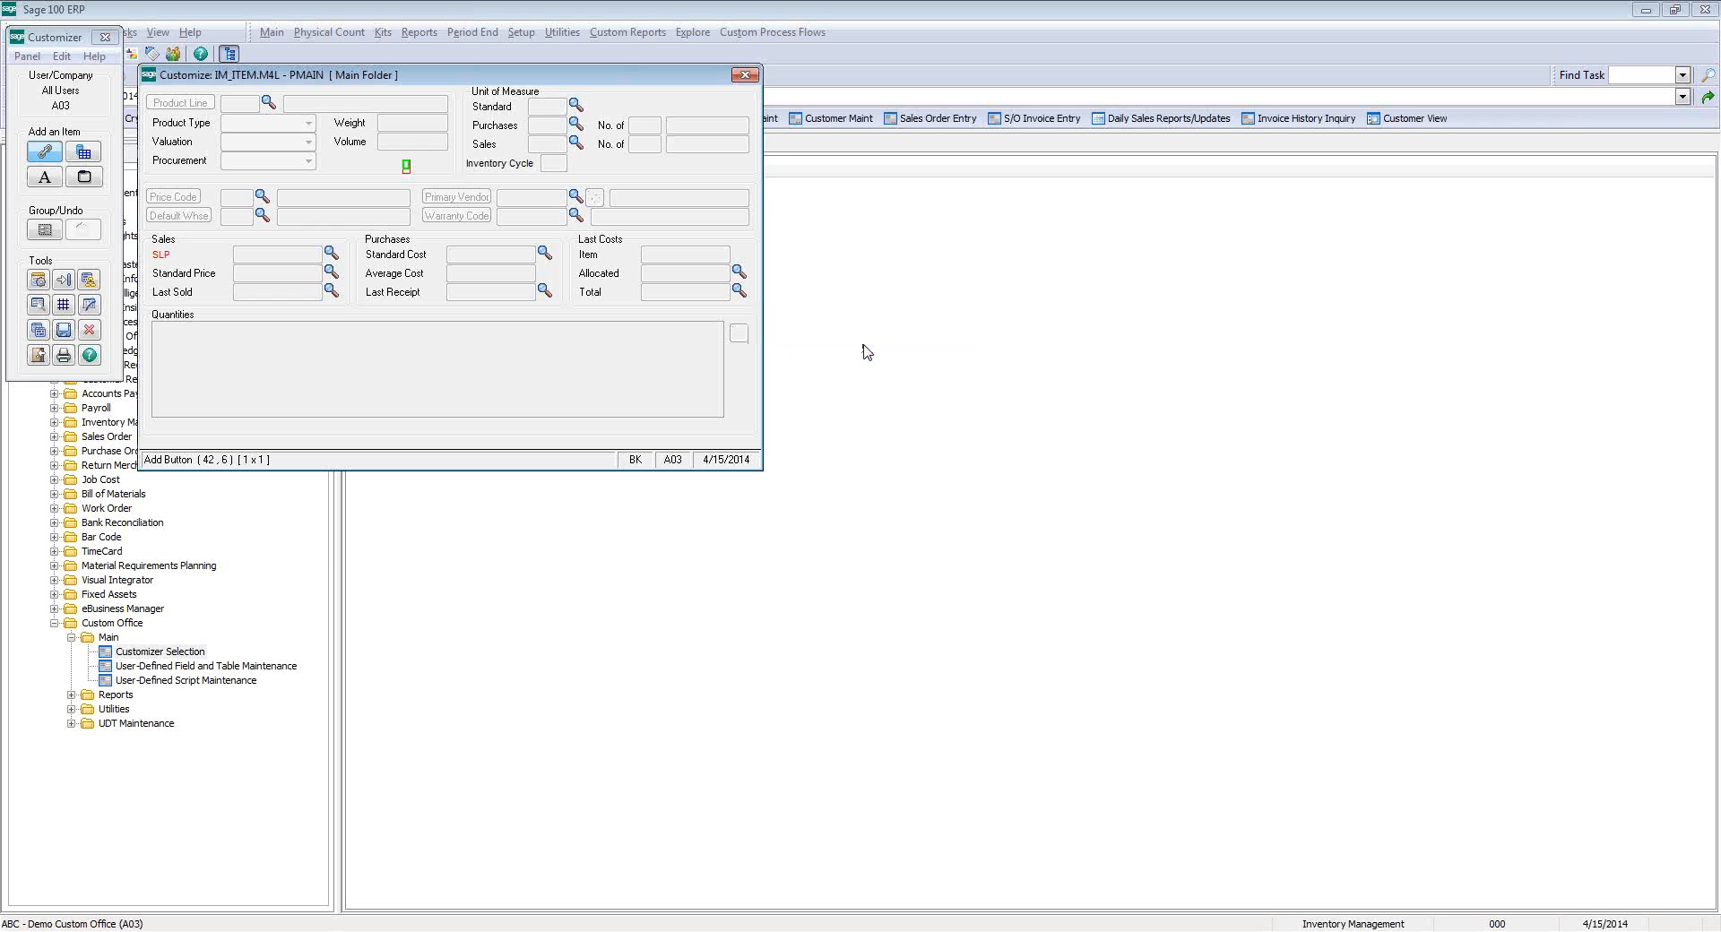
- Return to the Item Maintenance folder and go to the Additional panel through its folder definition
left_click(744, 75)
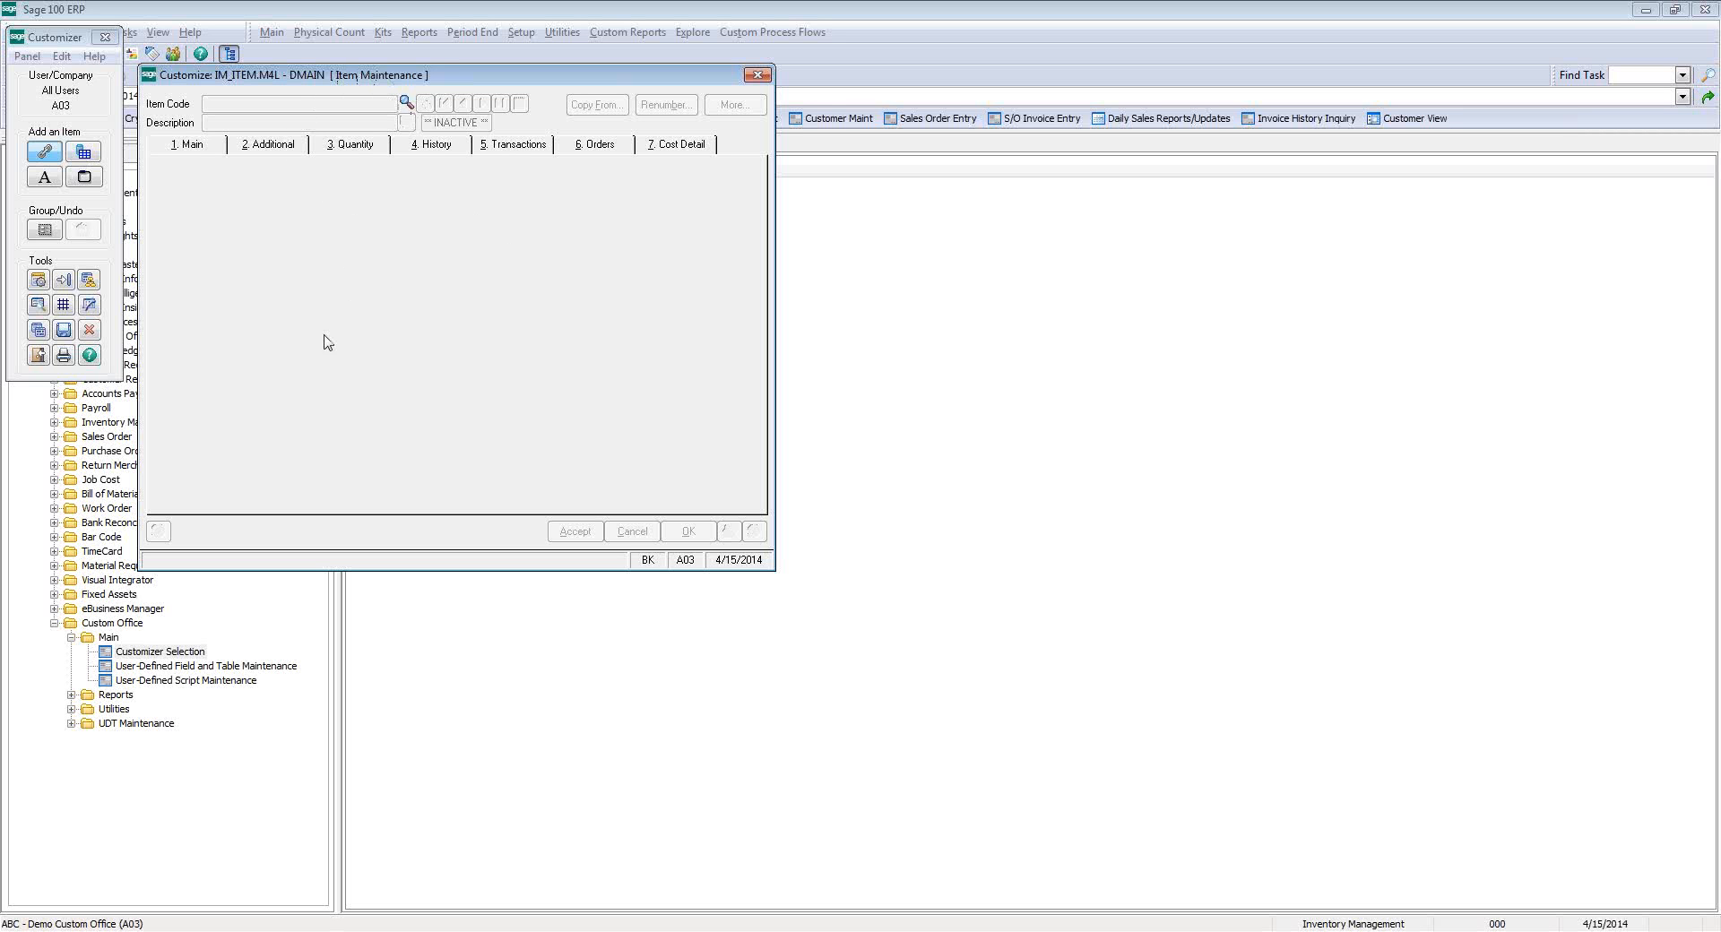
double_click(356, 291)
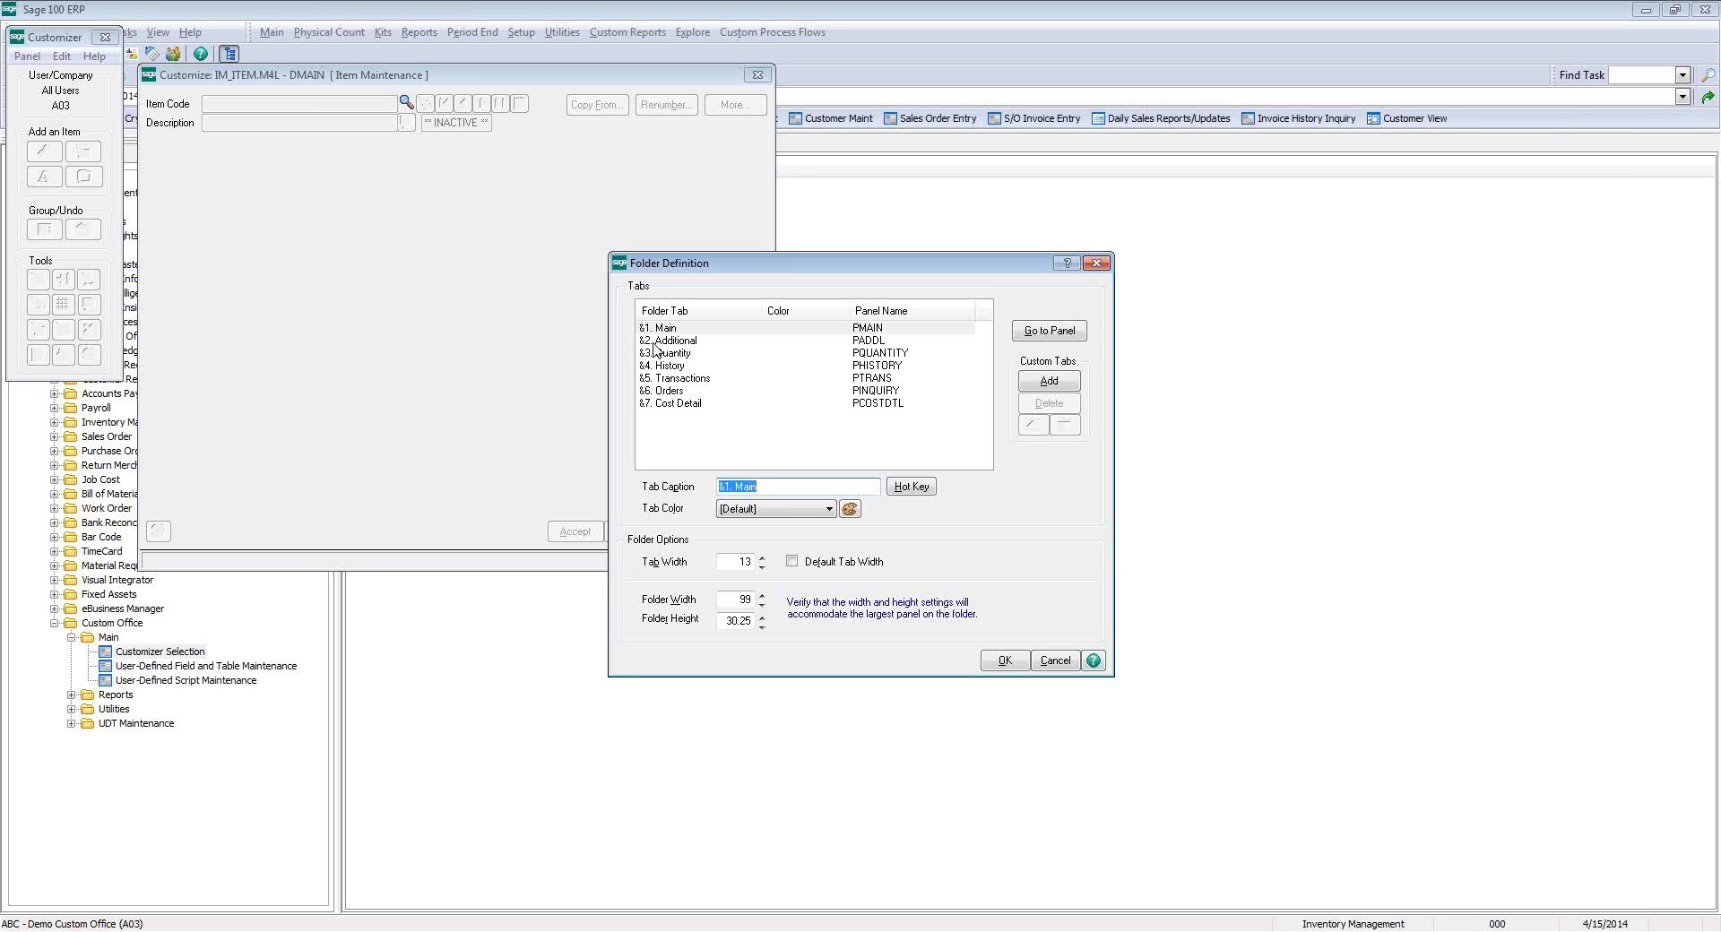
left_click(659, 342)
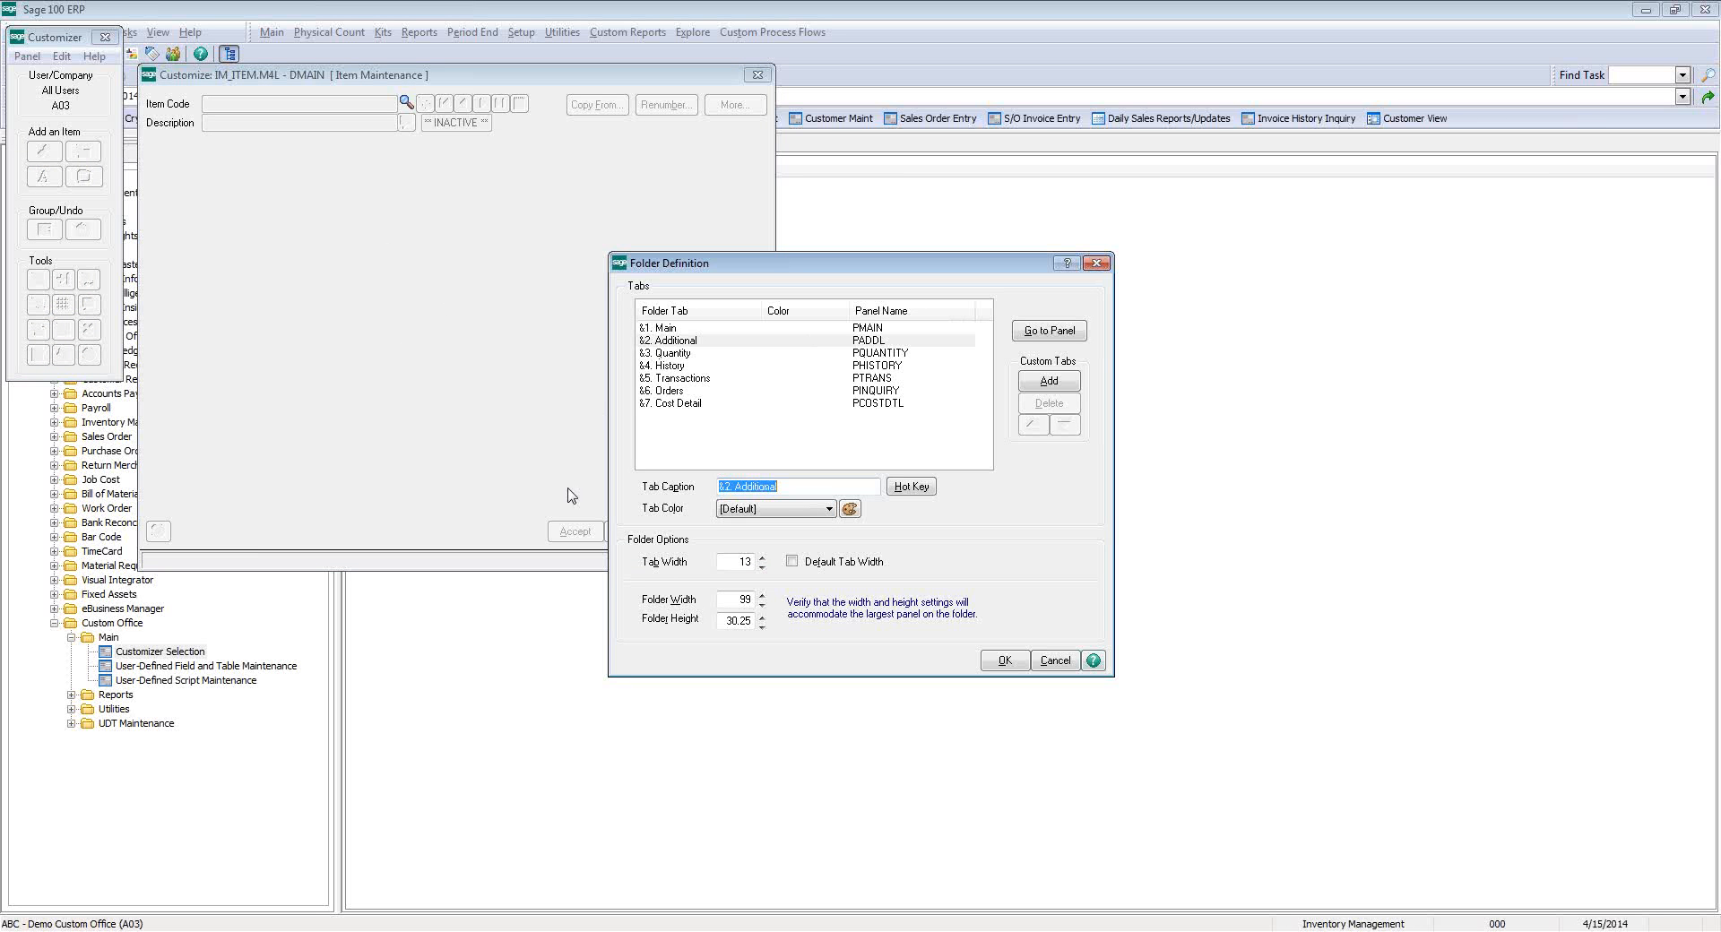
left_click(1079, 331)
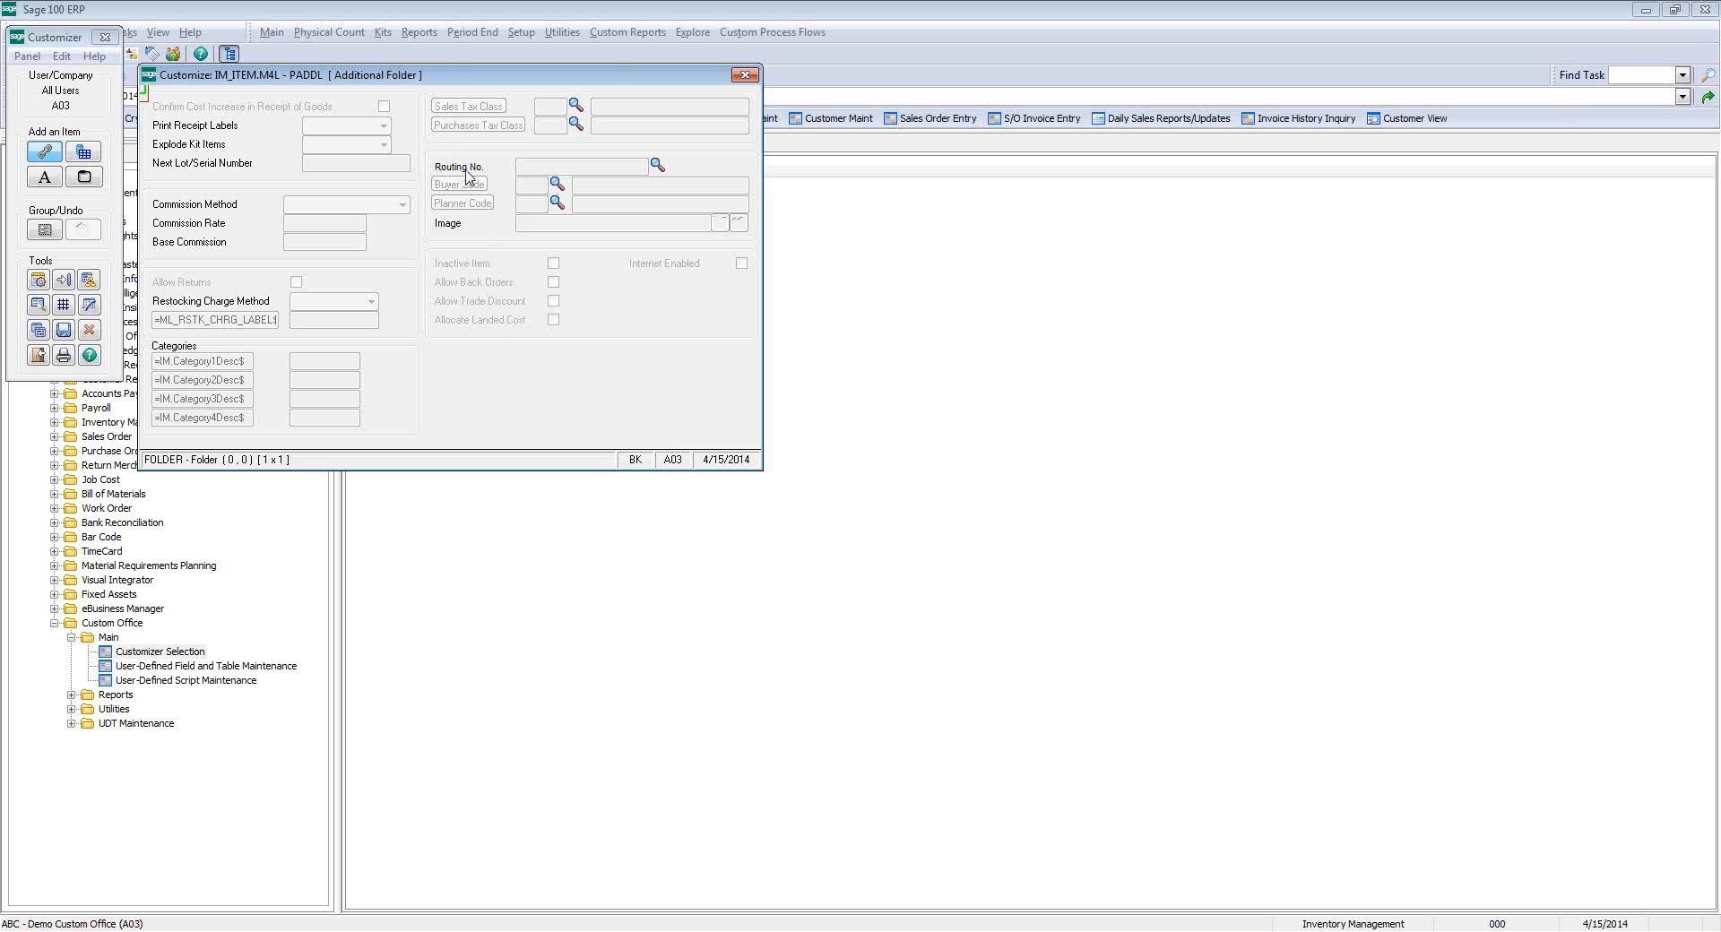
- Set the Routing No. entry field on the Additional panel to Hidden
left_click(557, 171)
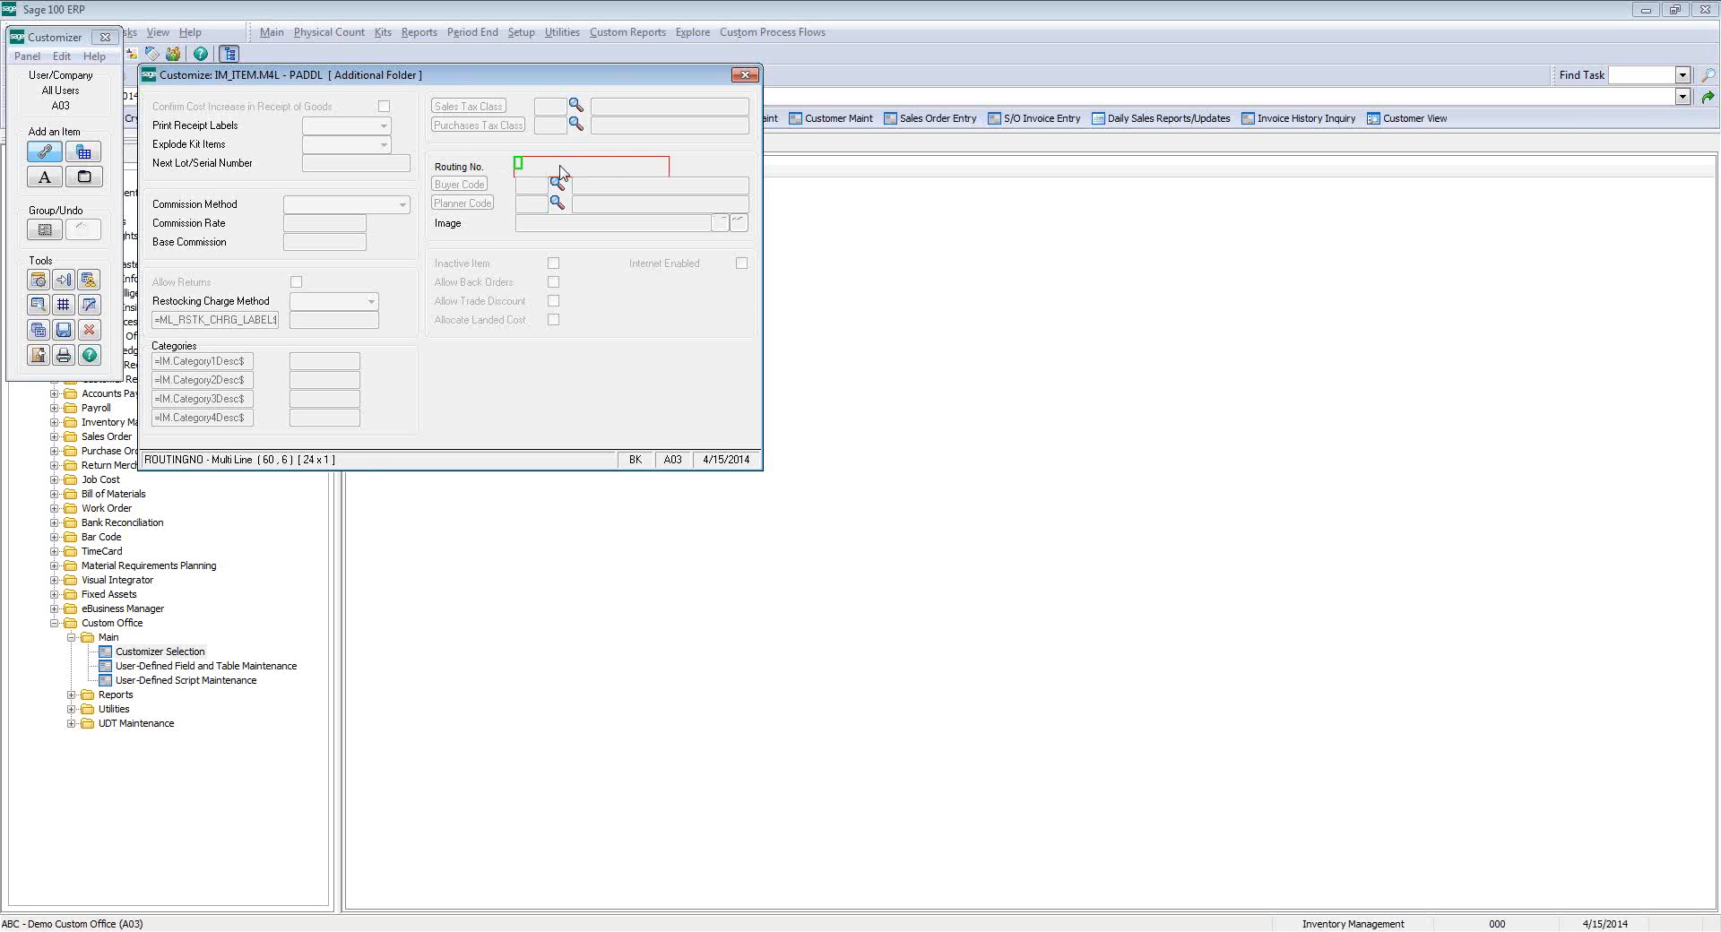
double_click(561, 172)
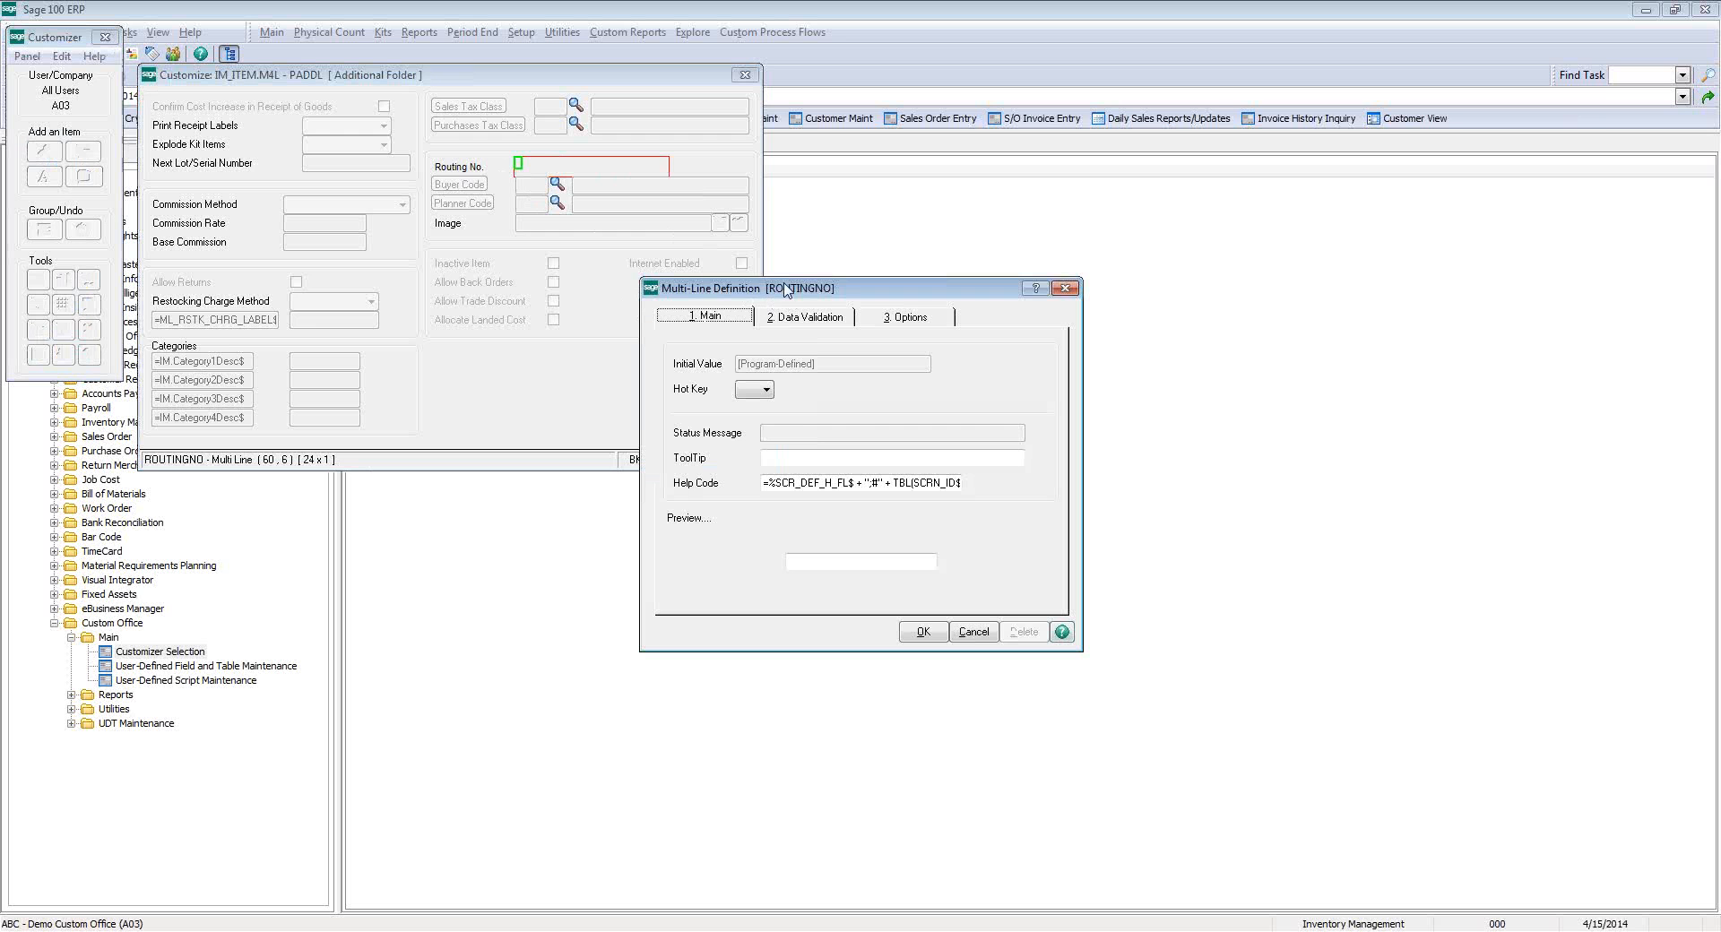
left_click(893, 321)
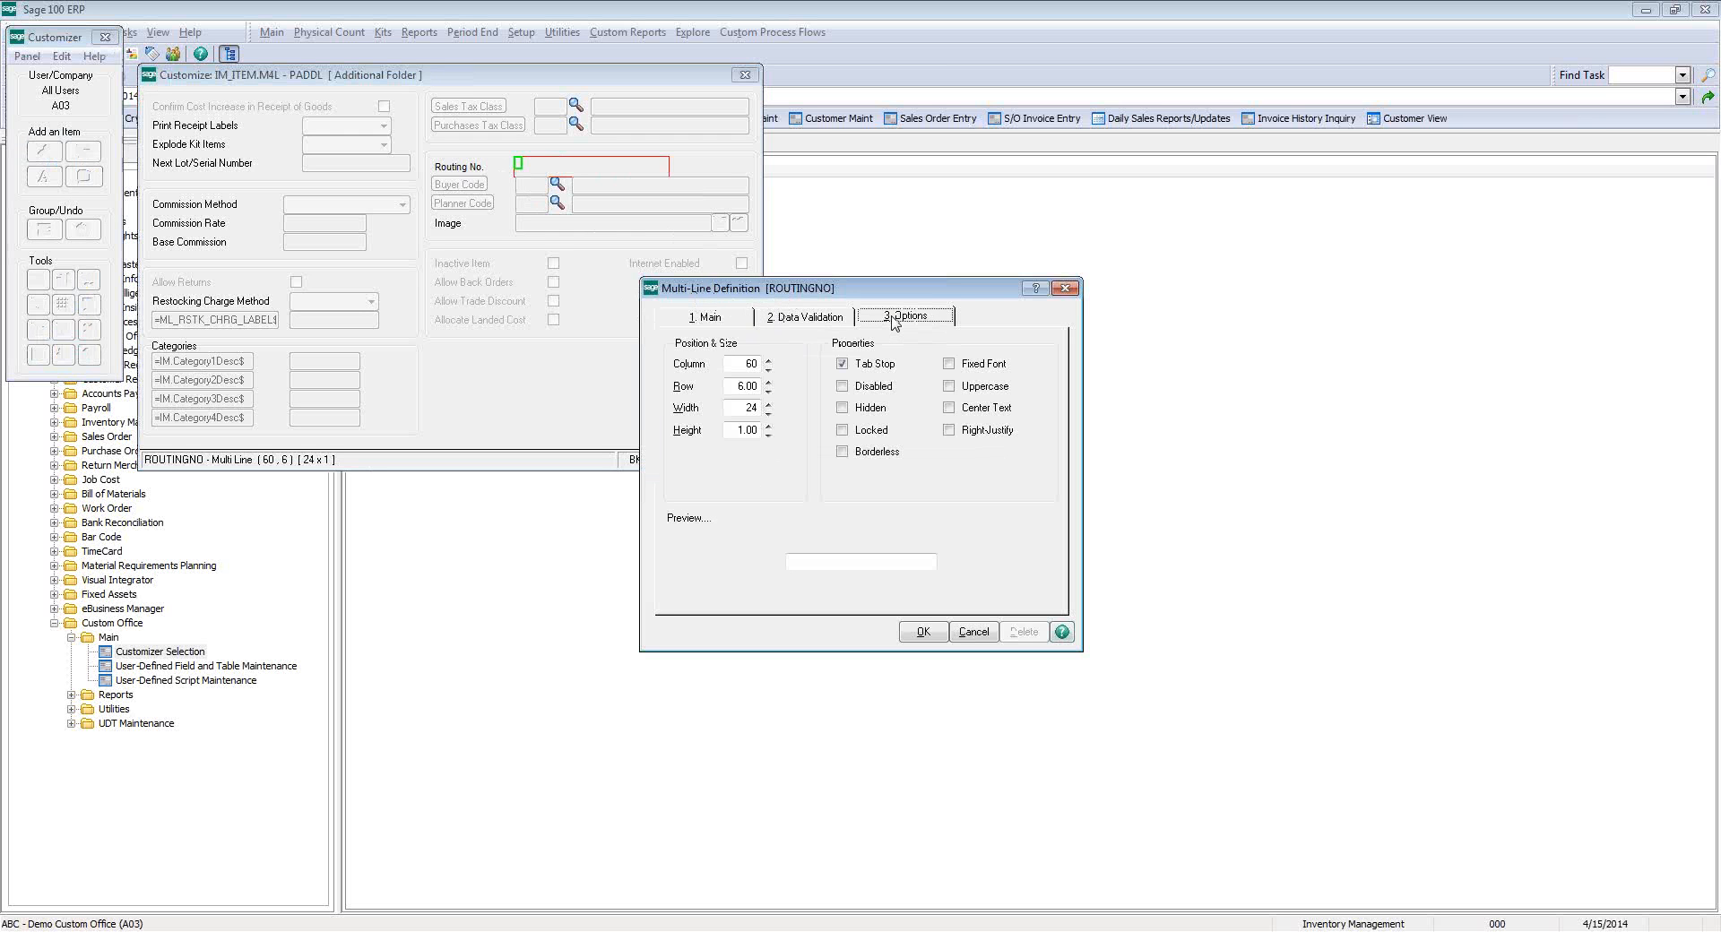
left_click(843, 409)
left_click(905, 633)
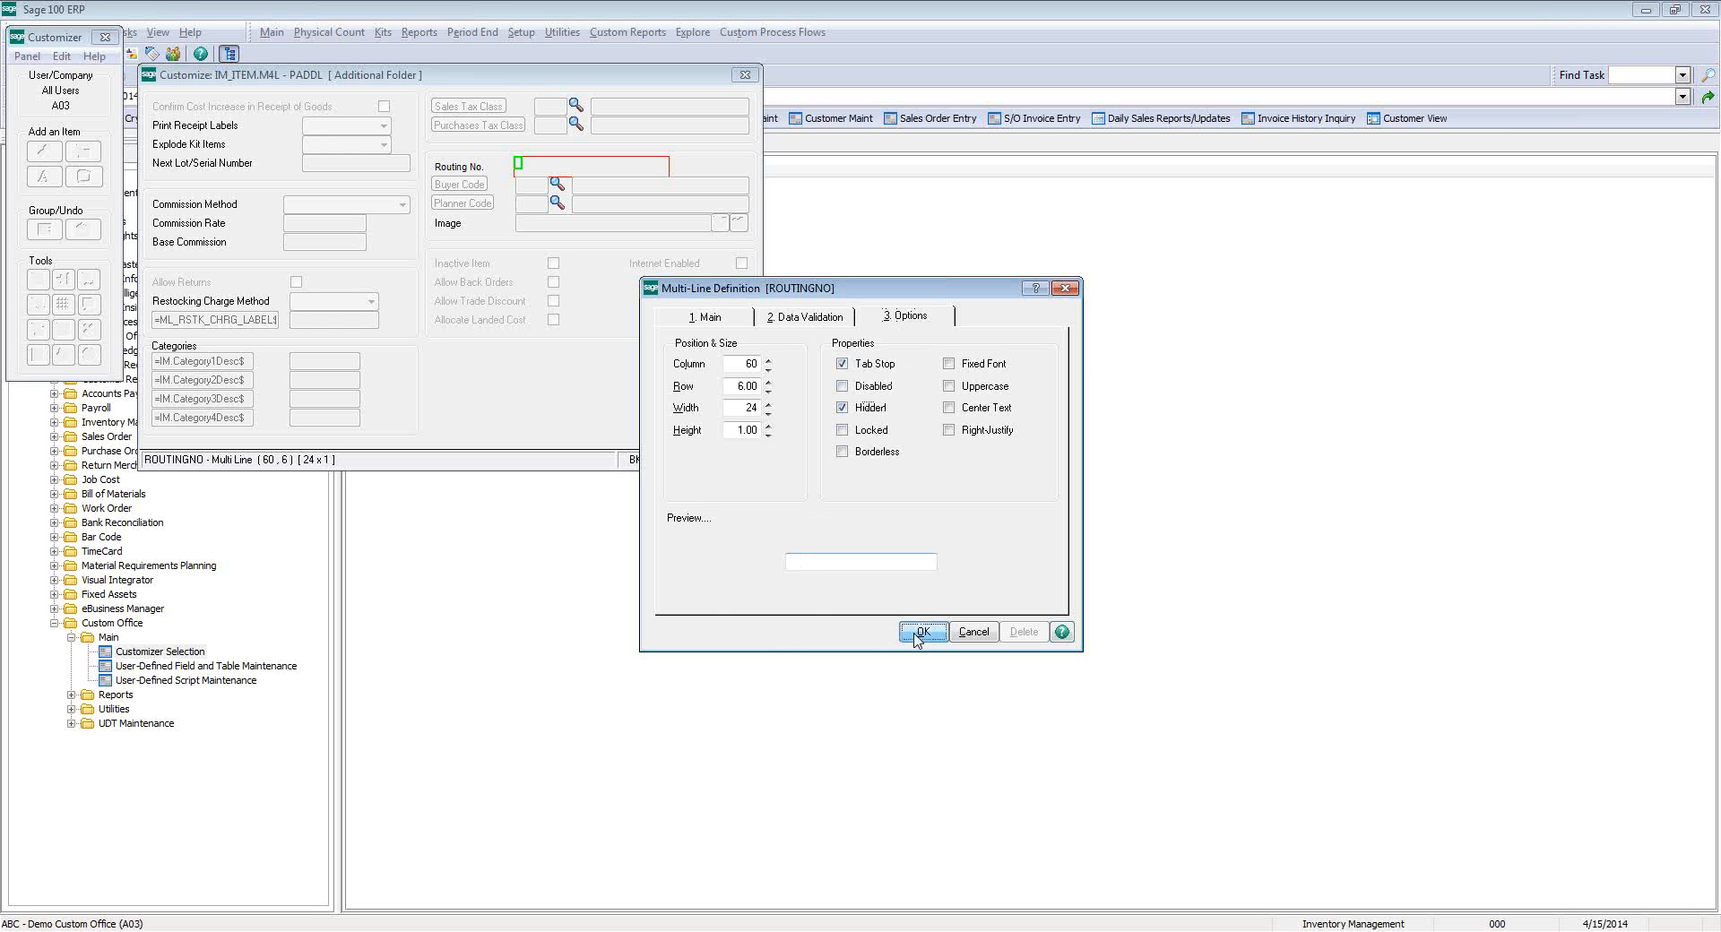
- Set the Routing No. text label on the Additional panel to Hidden
left_click(472, 170)
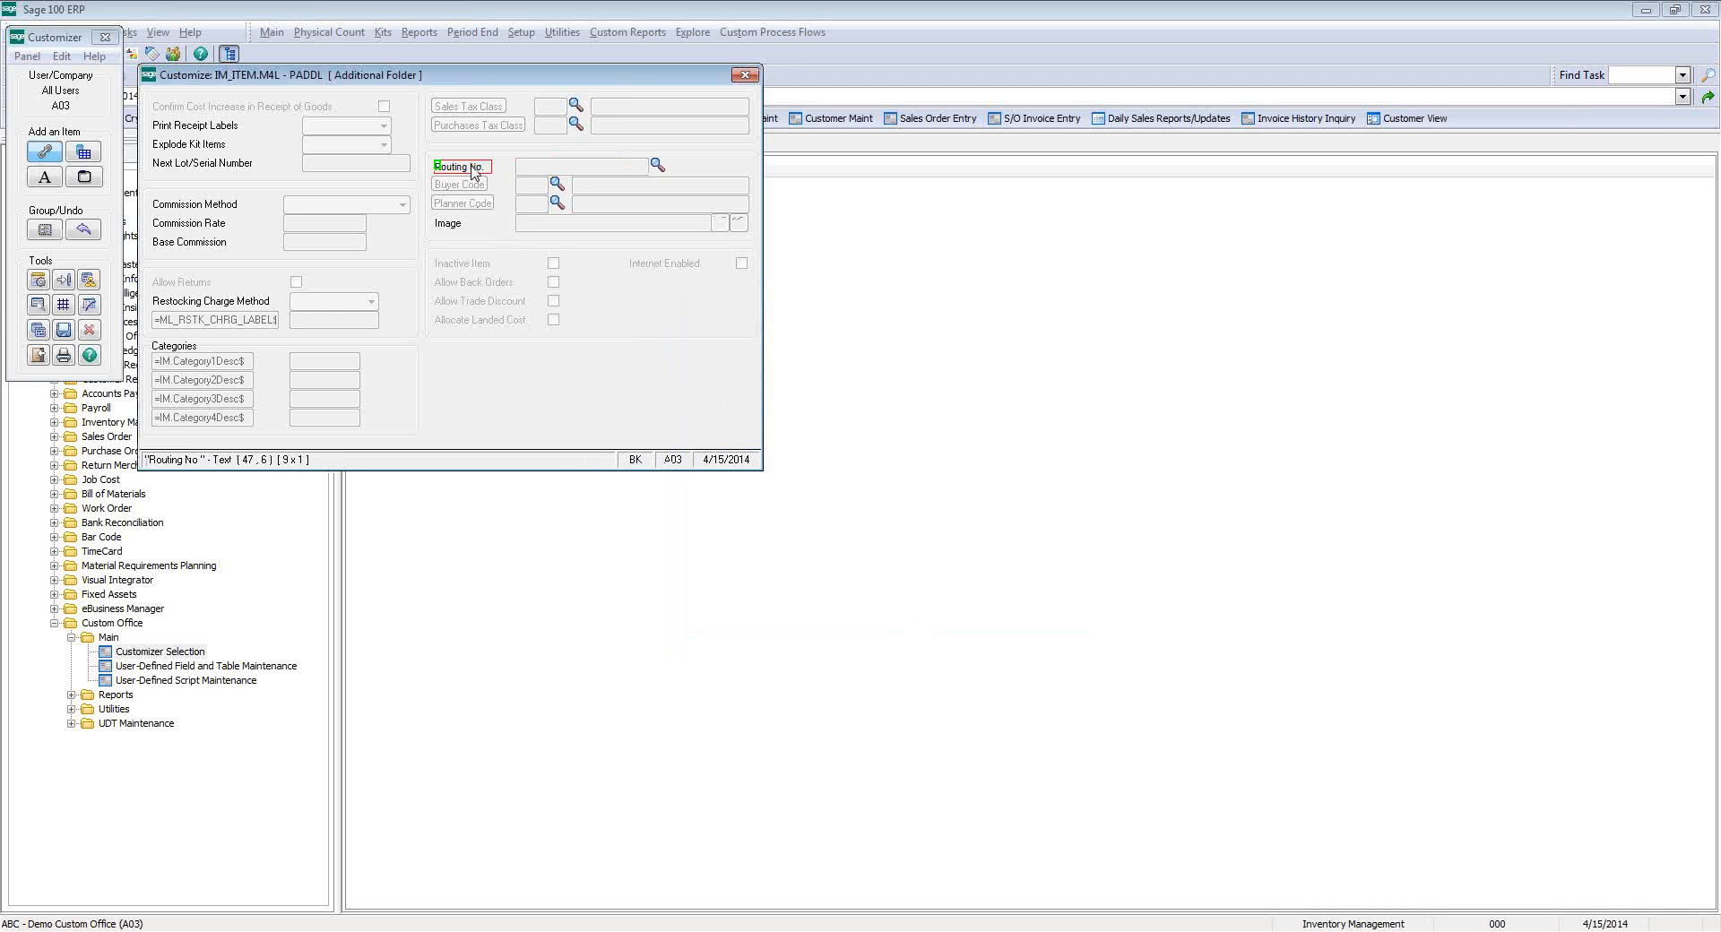
double_click(472, 169)
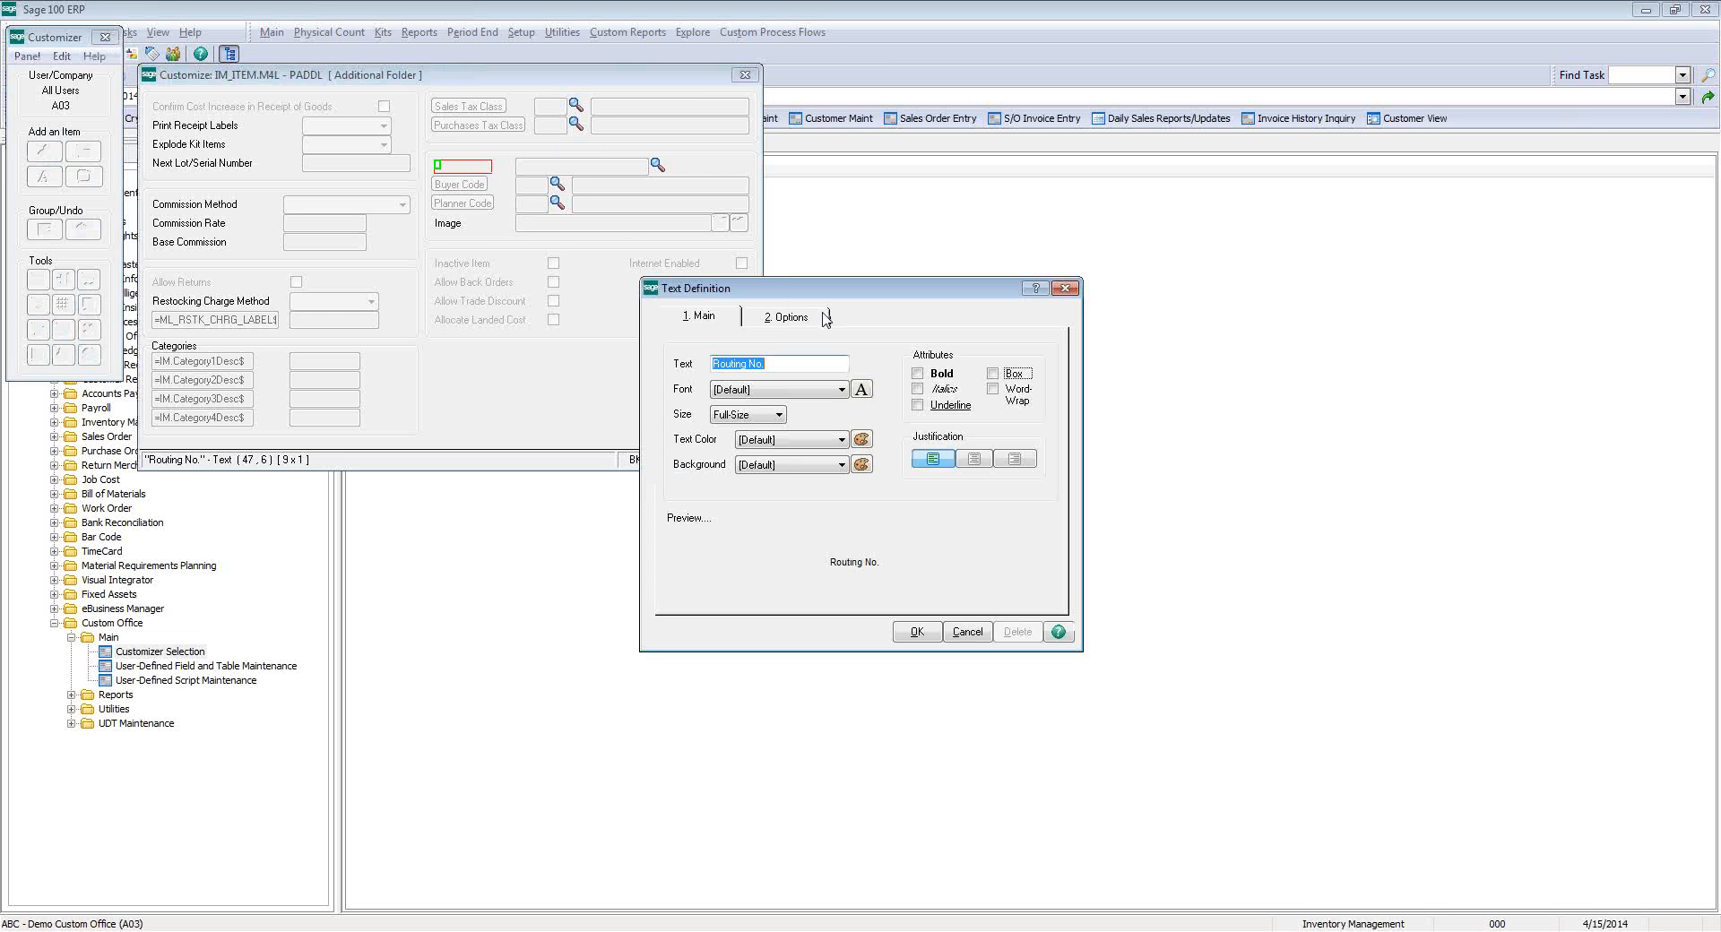
left_click(789, 317)
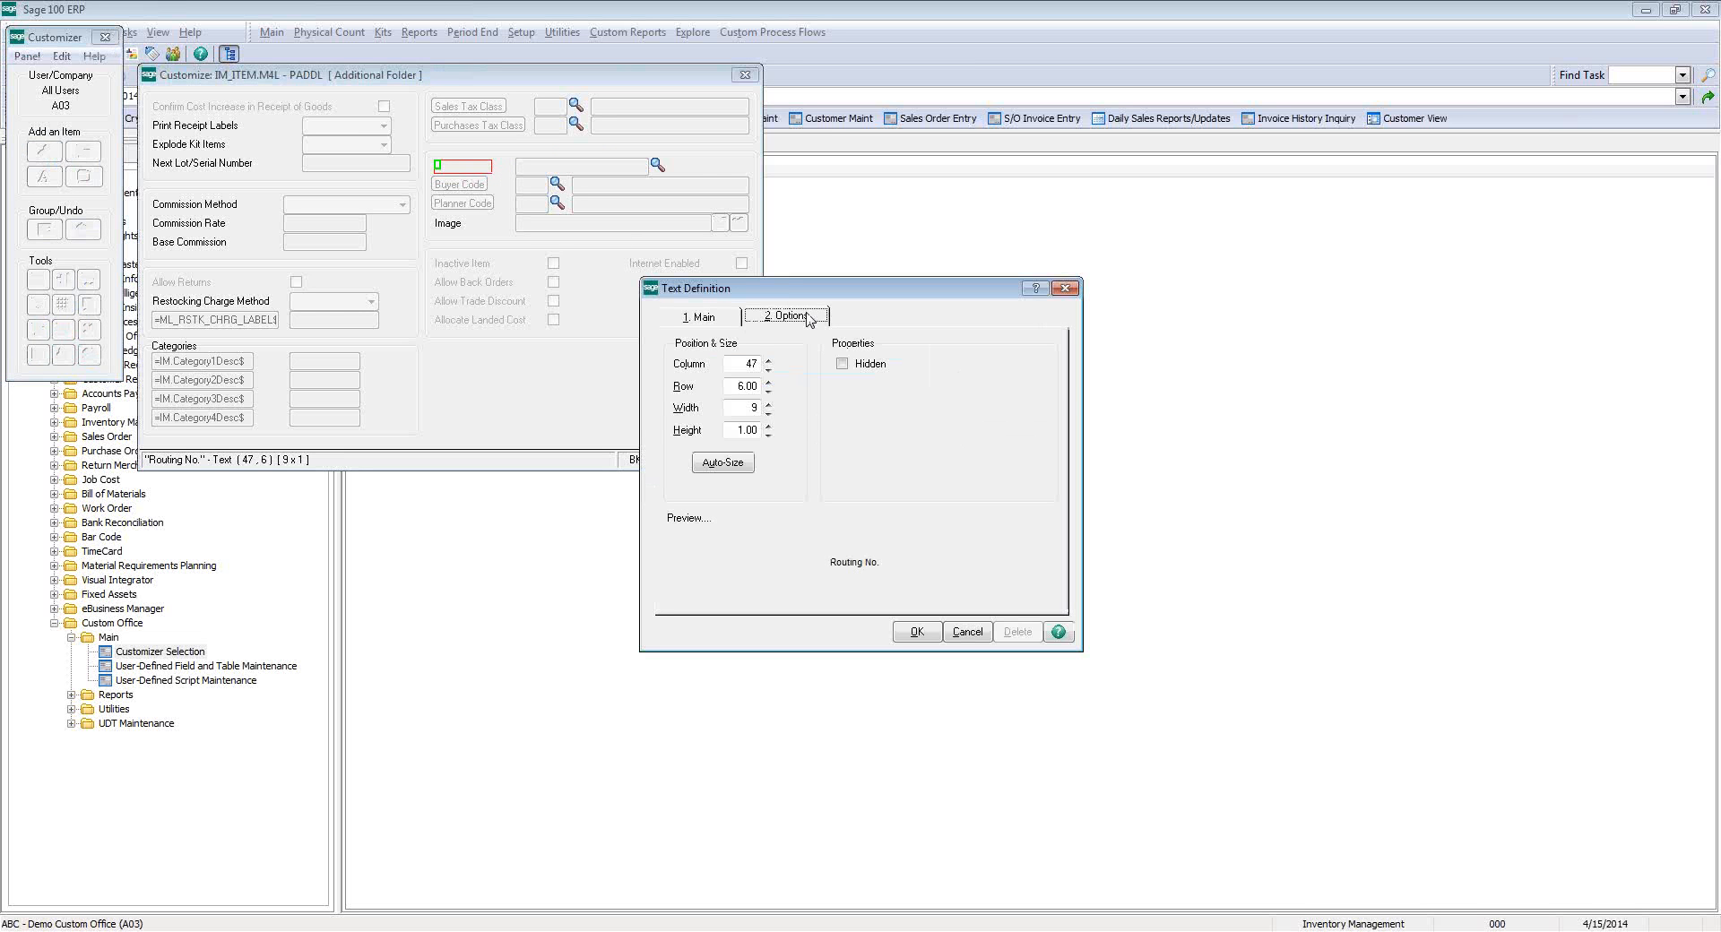
left_click(842, 364)
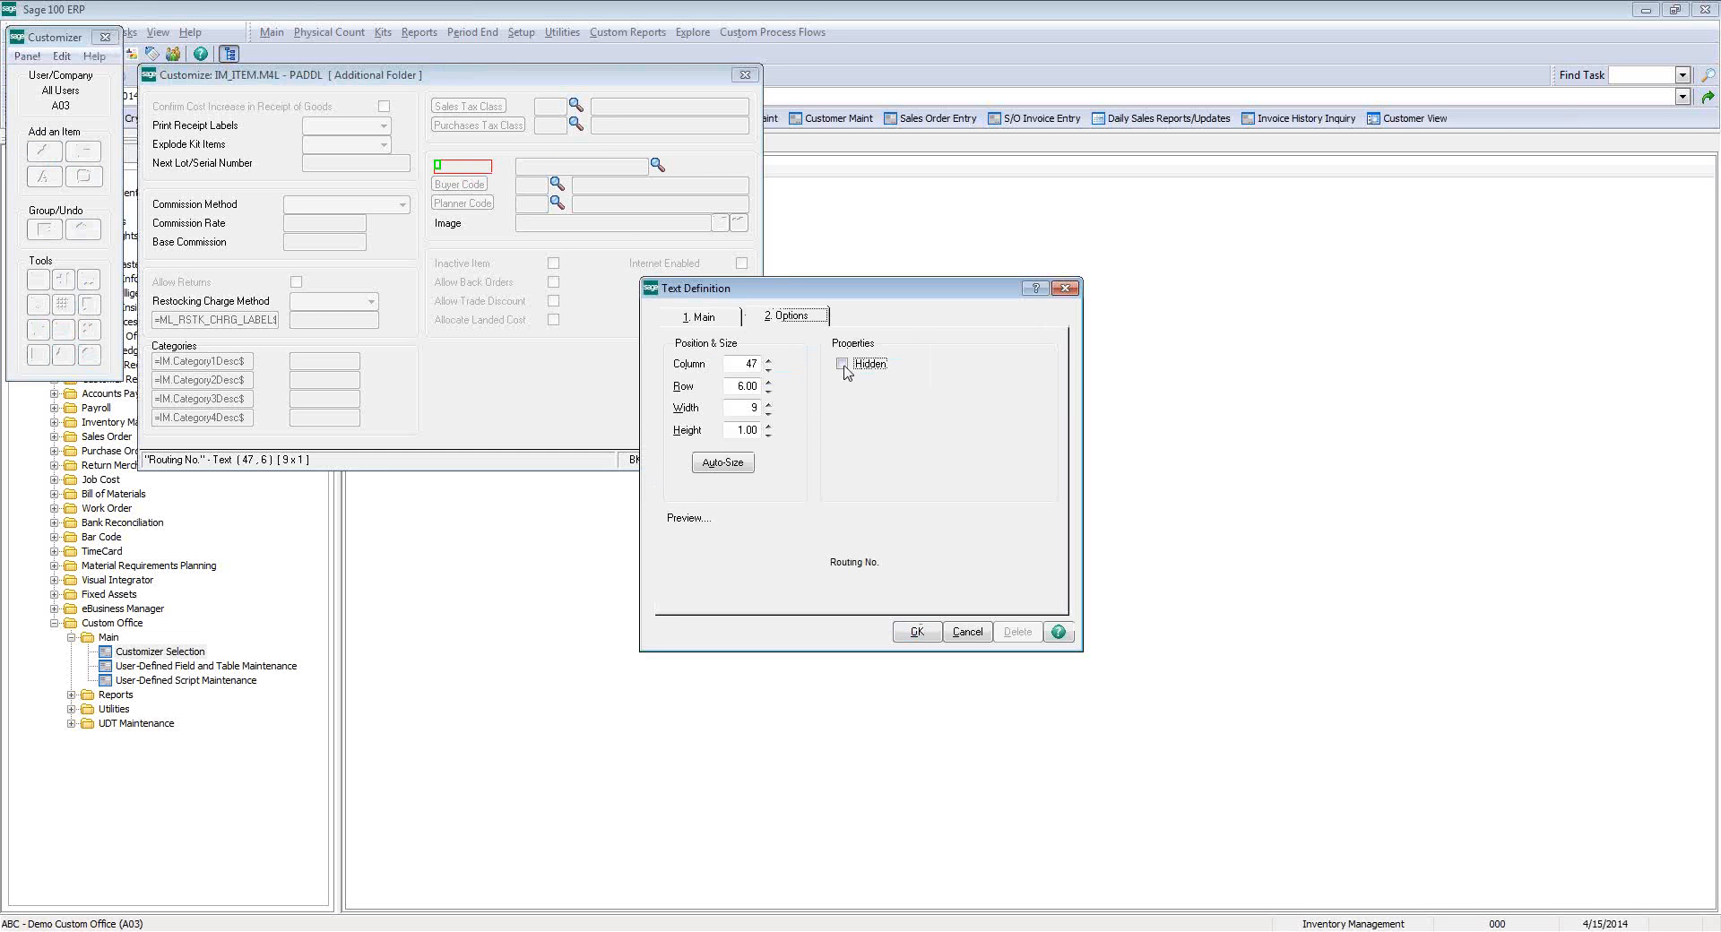
left_click(916, 634)
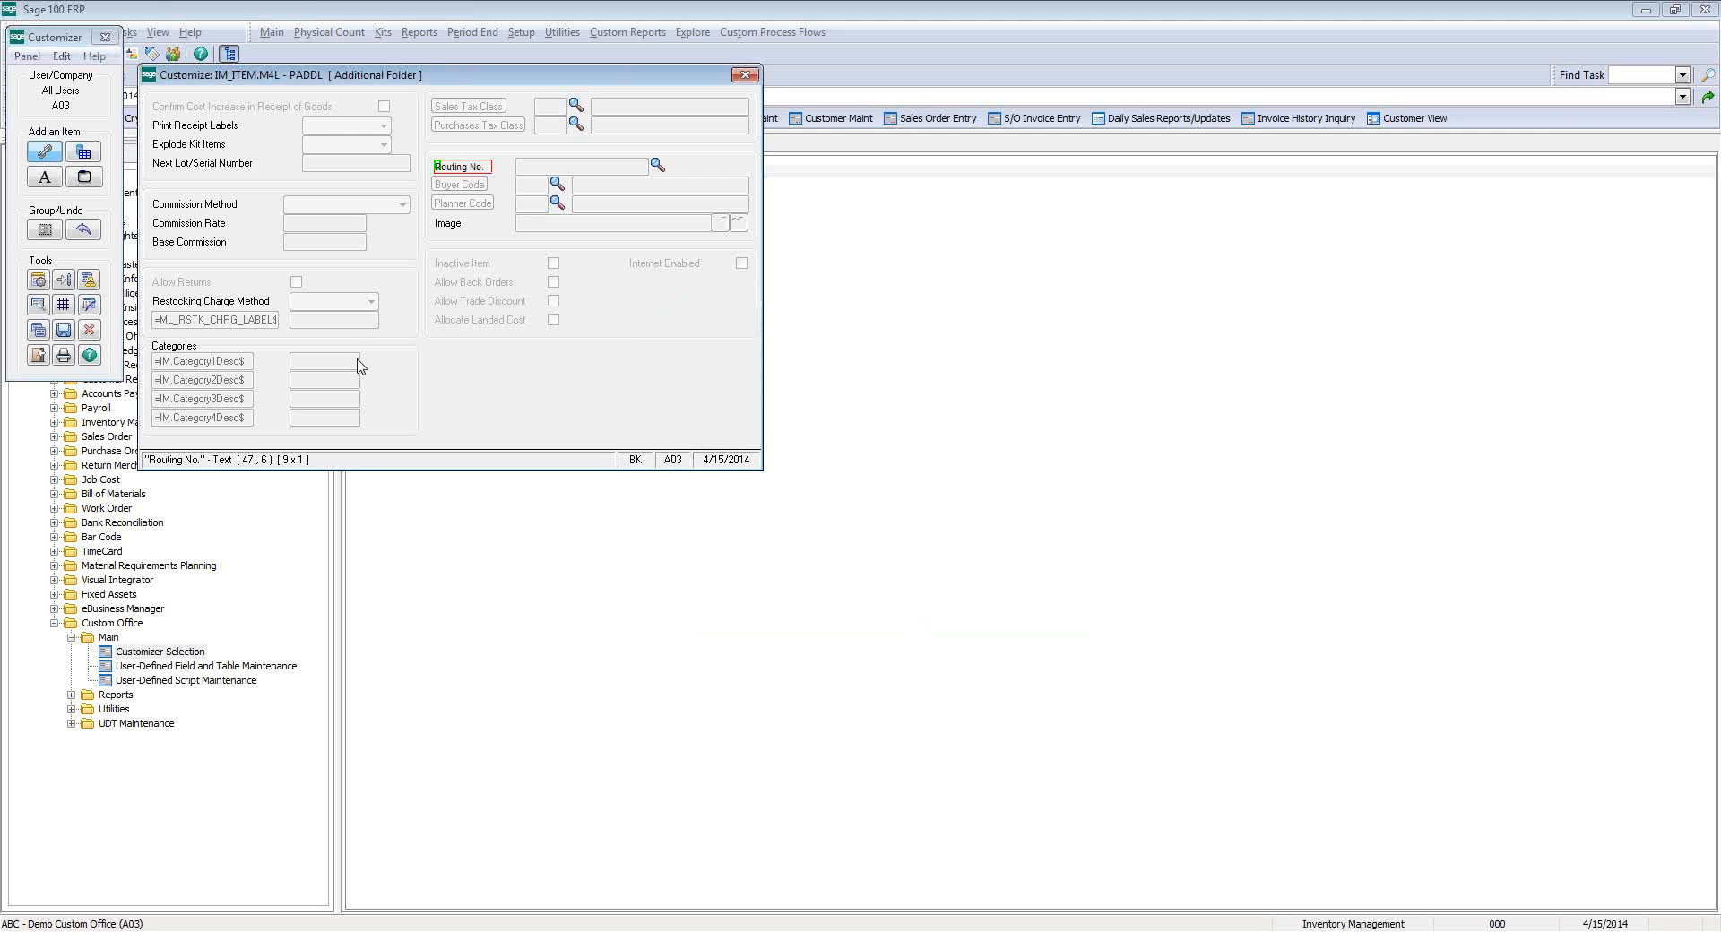
- Save the customized Additional panel and close it
left_click(64, 330)
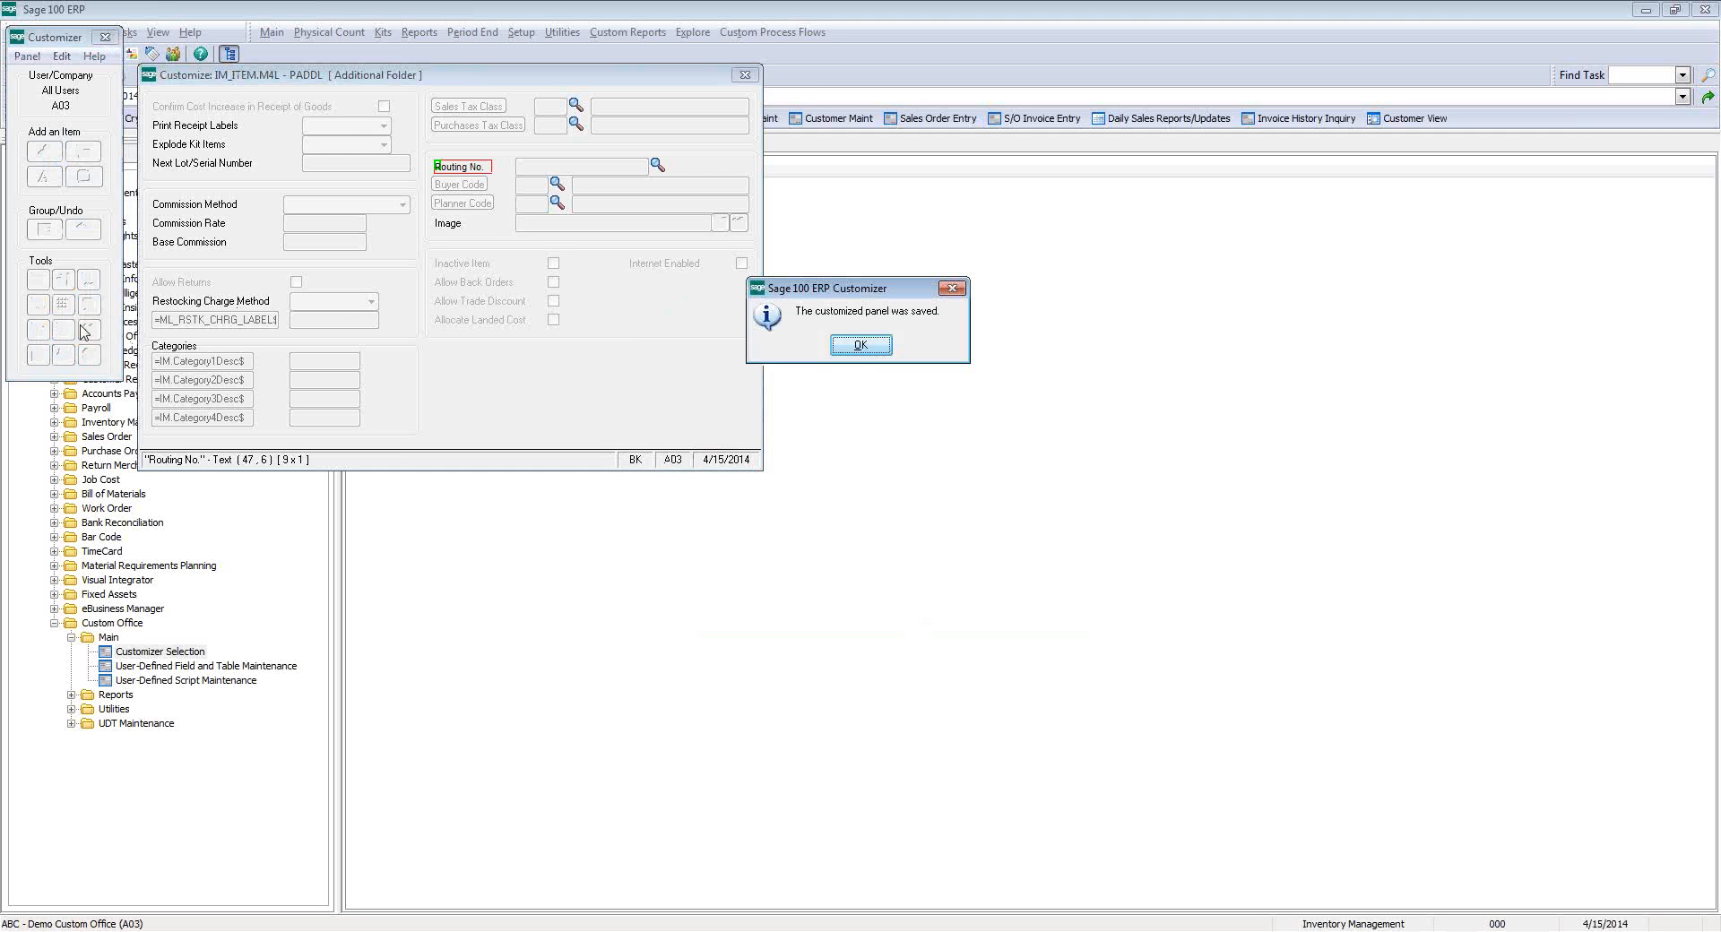
left_click(861, 346)
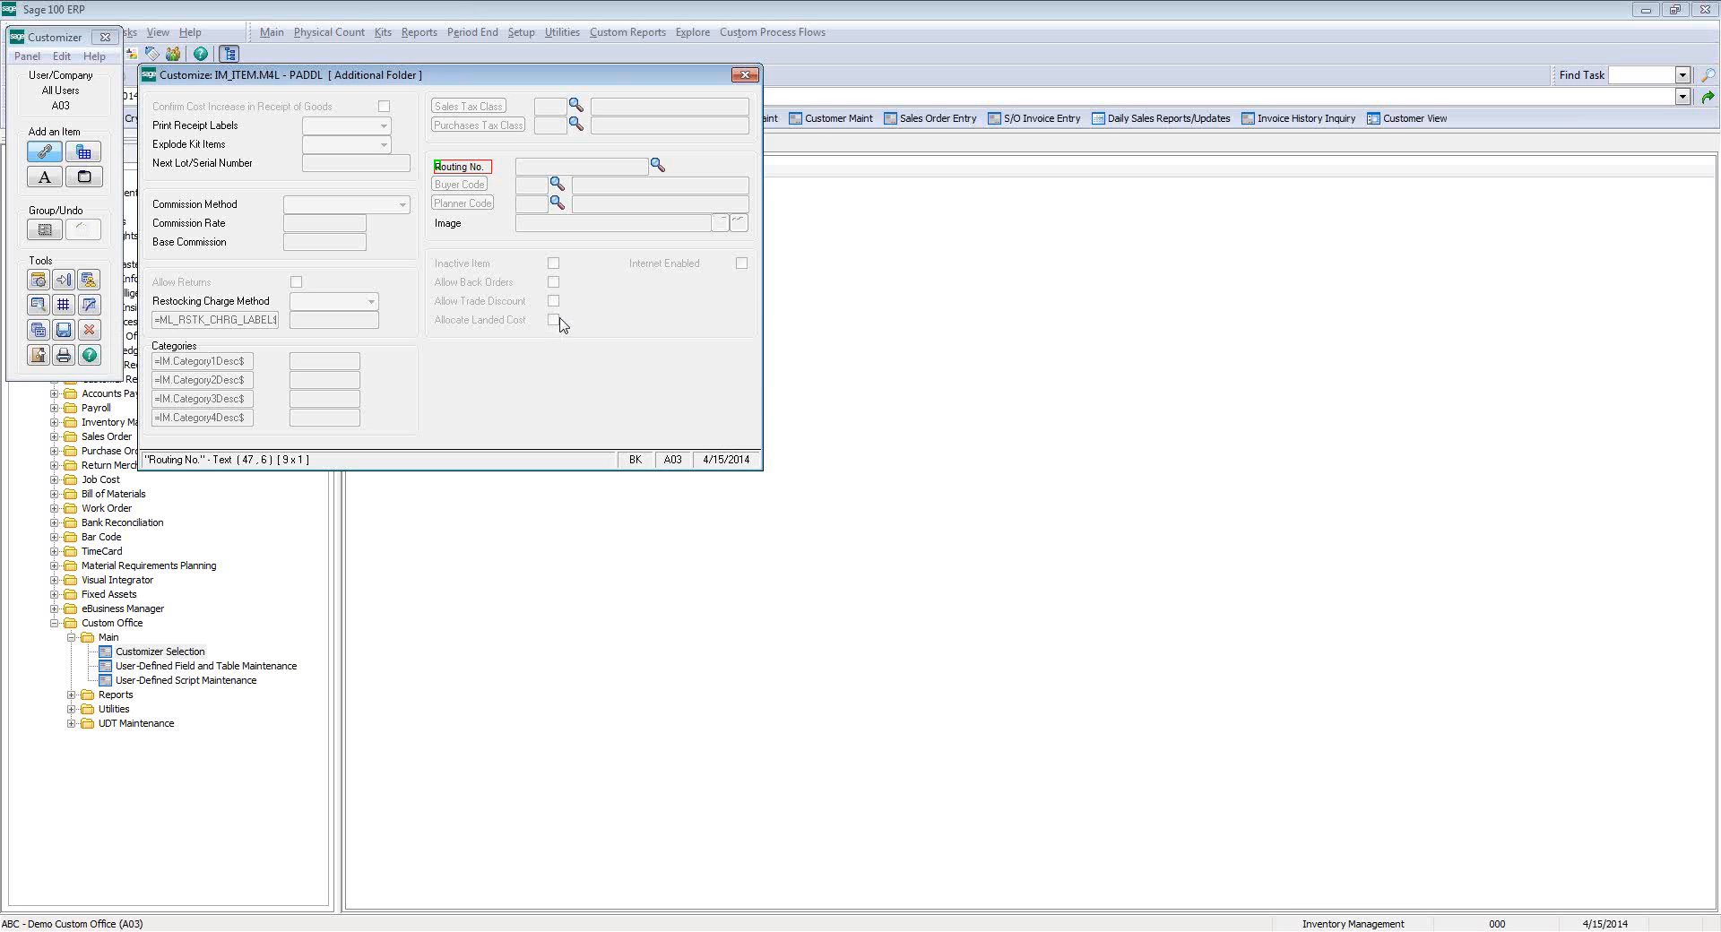
left_click(745, 76)
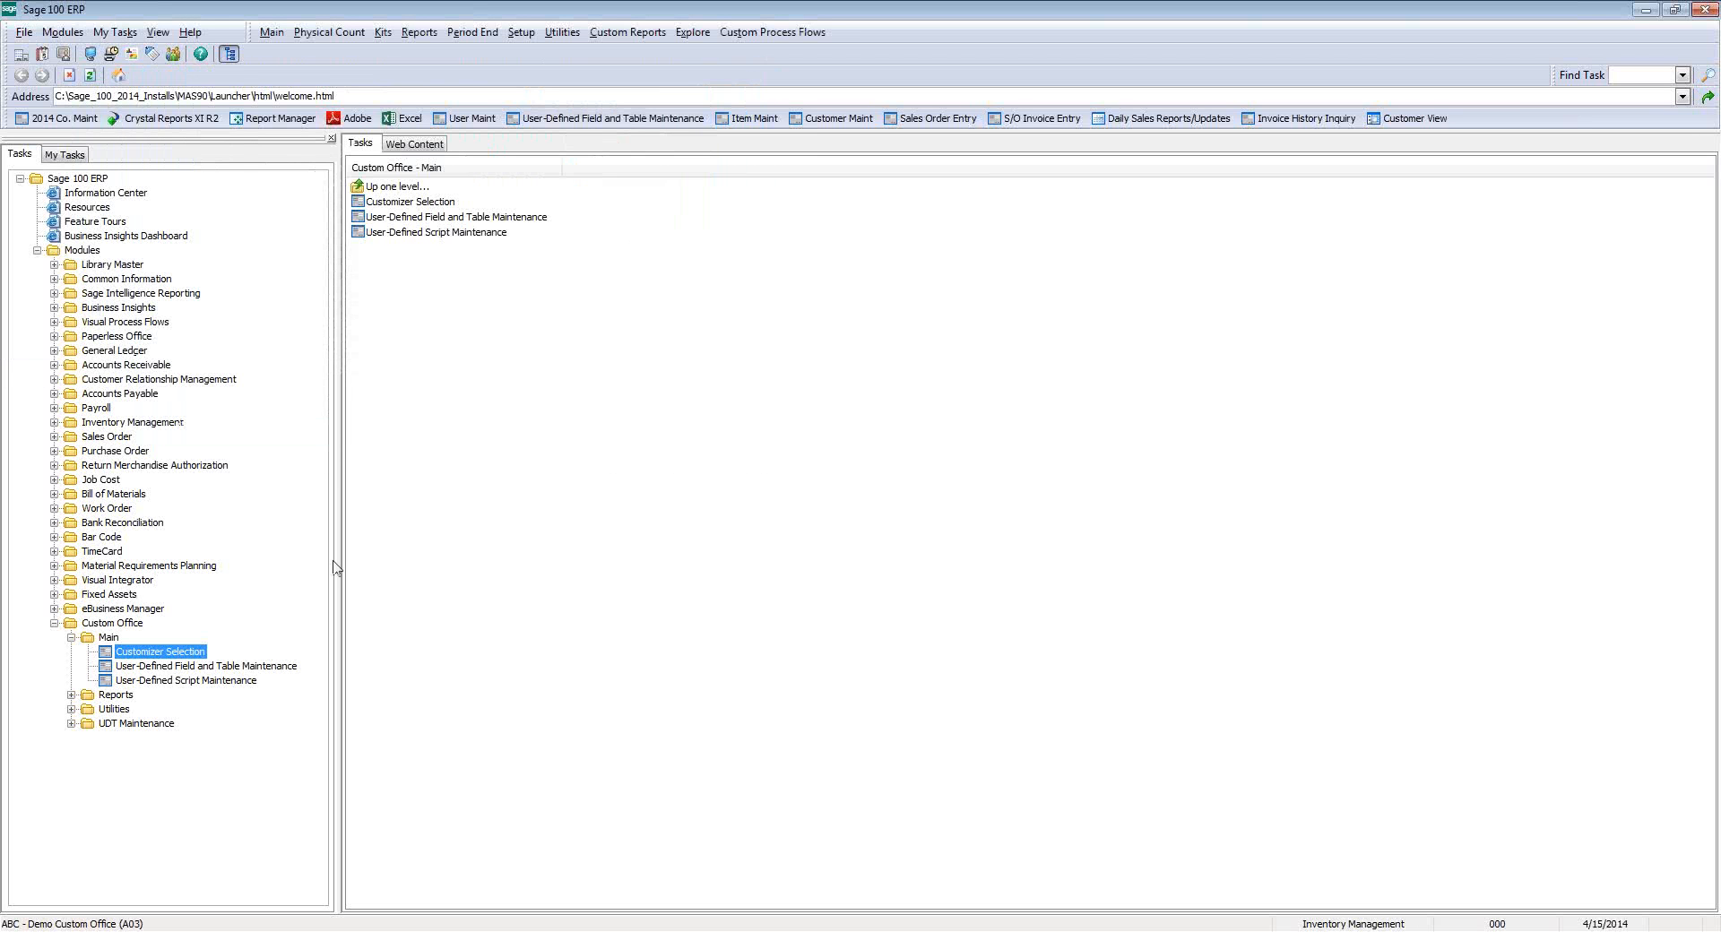
- Open Item Maintenance, load the first item record, and examine the customized Main and Additional panels
left_click(761, 120)
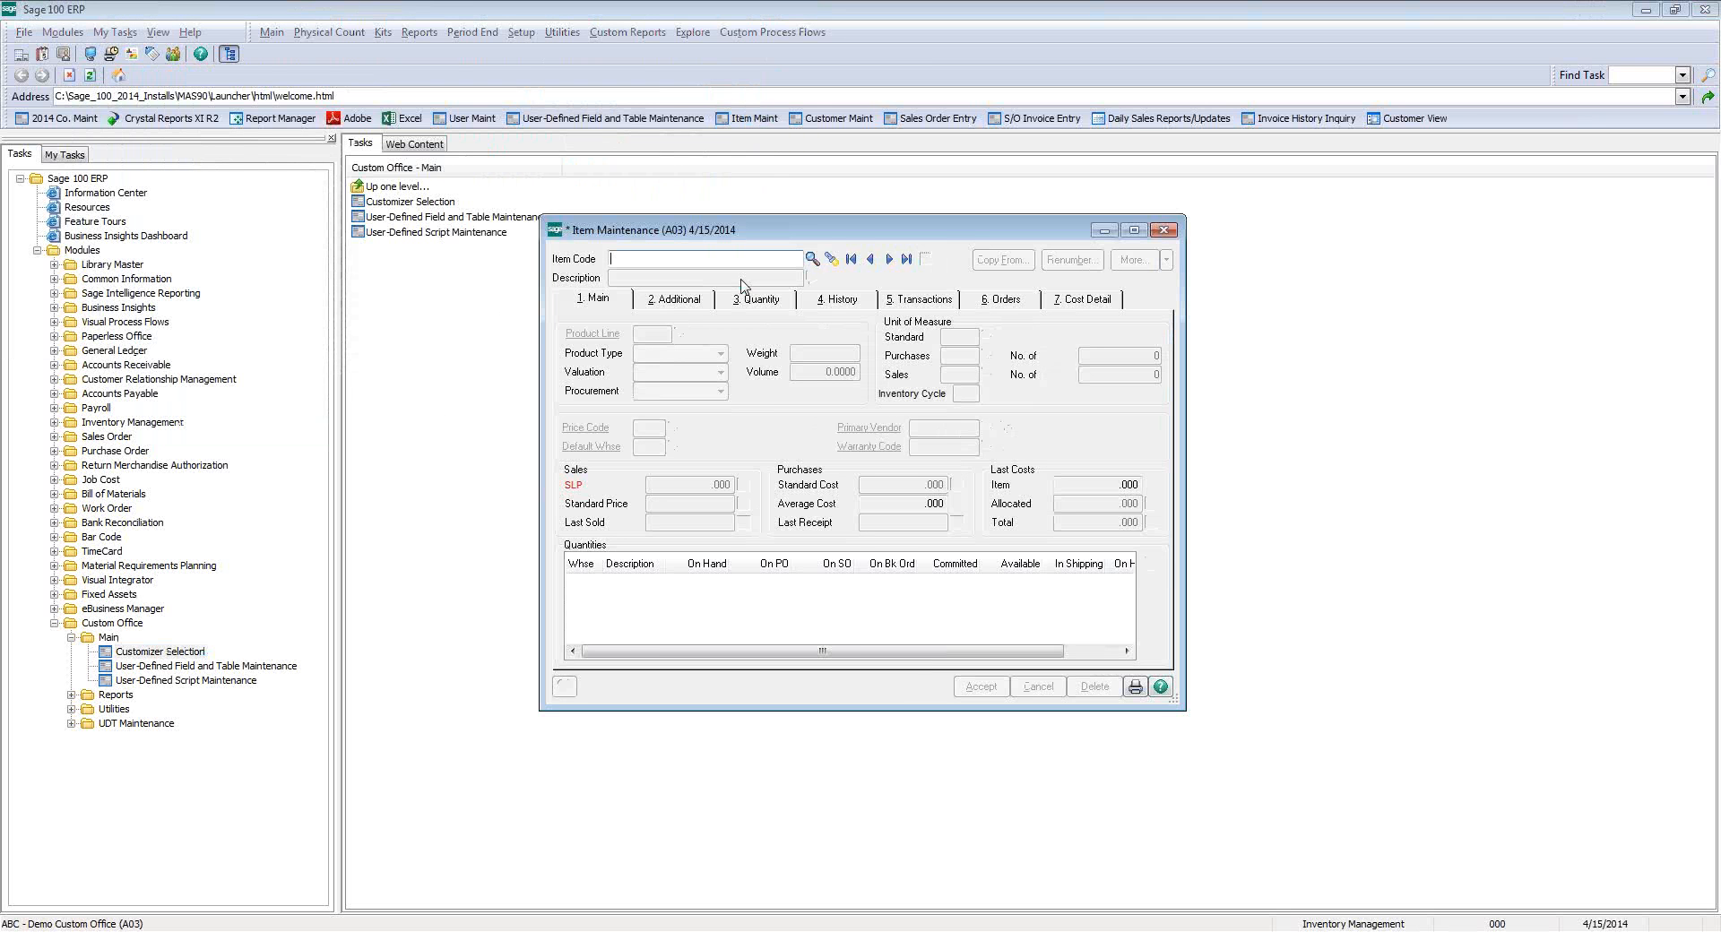
left_click(849, 260)
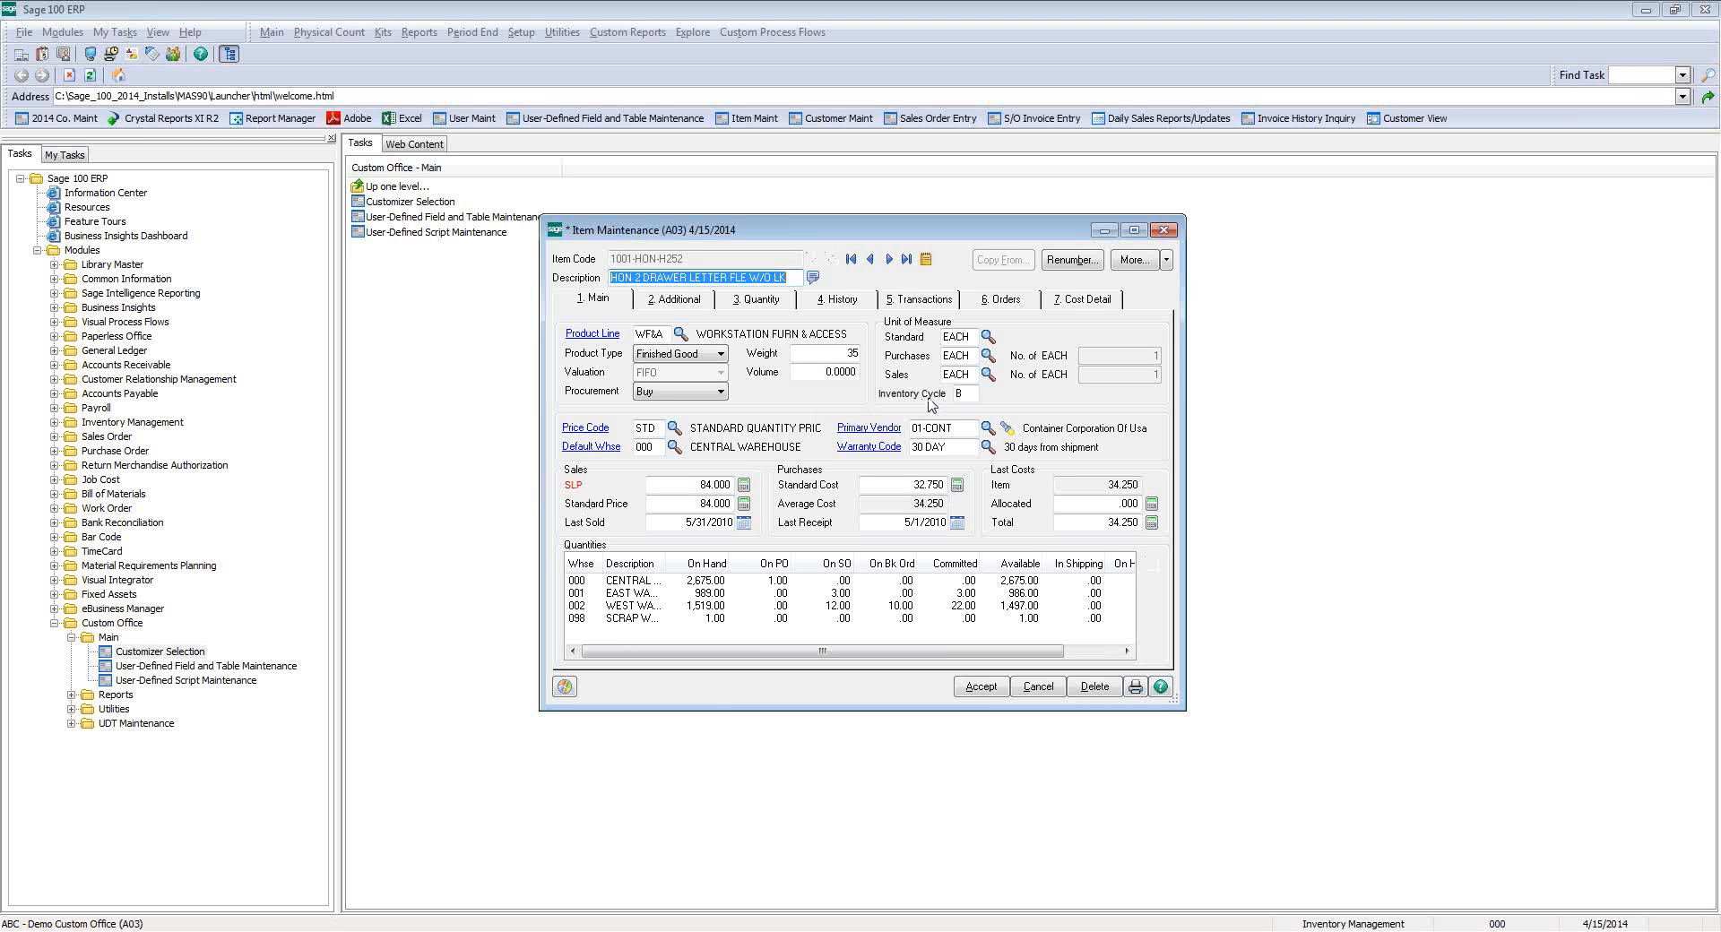
left_click(674, 300)
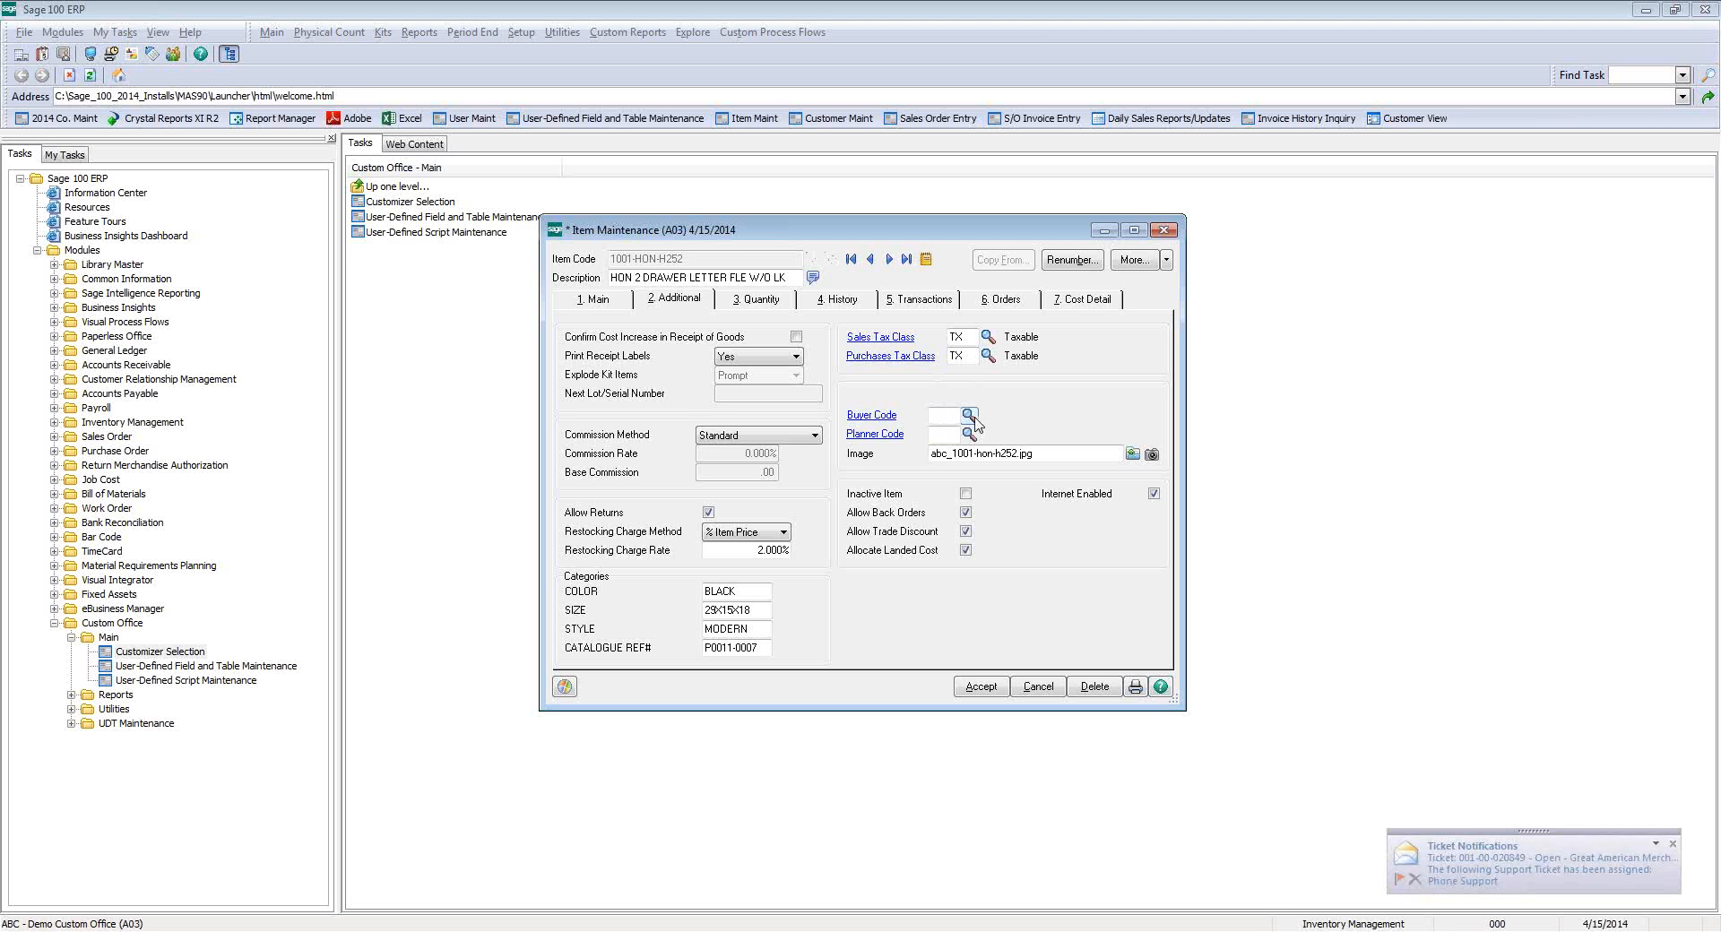
- Try to launch the Customizer from the item record's Additional panel, and close Item Maintenance
right_click(1087, 359)
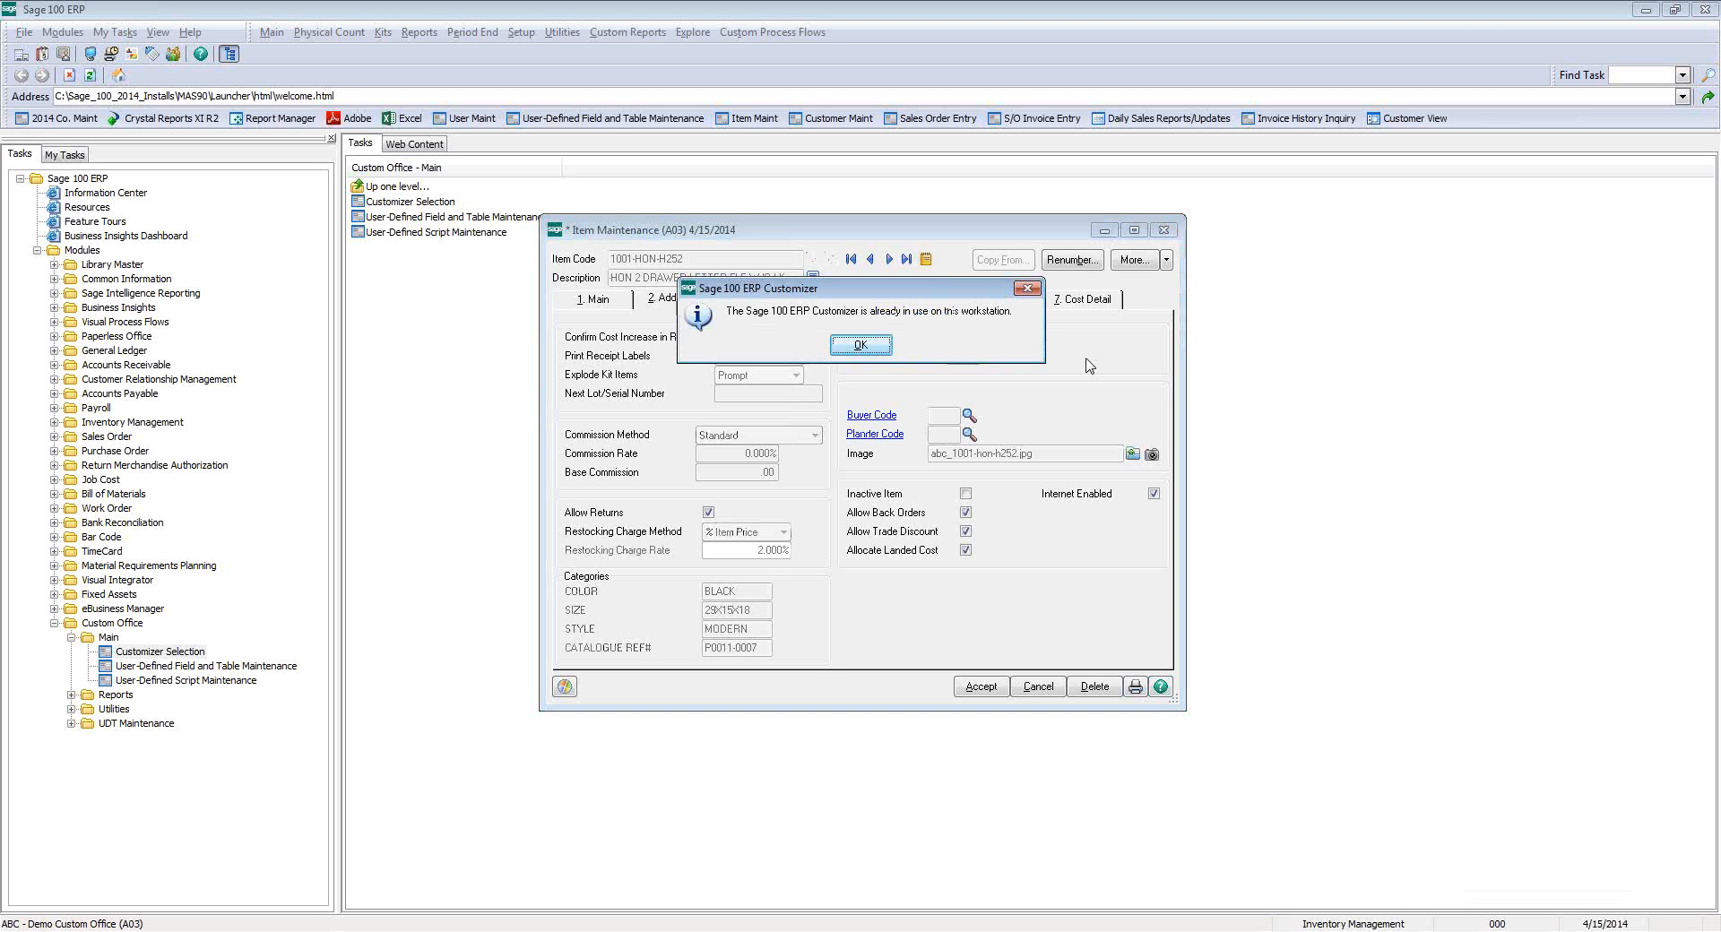
left_click(860, 345)
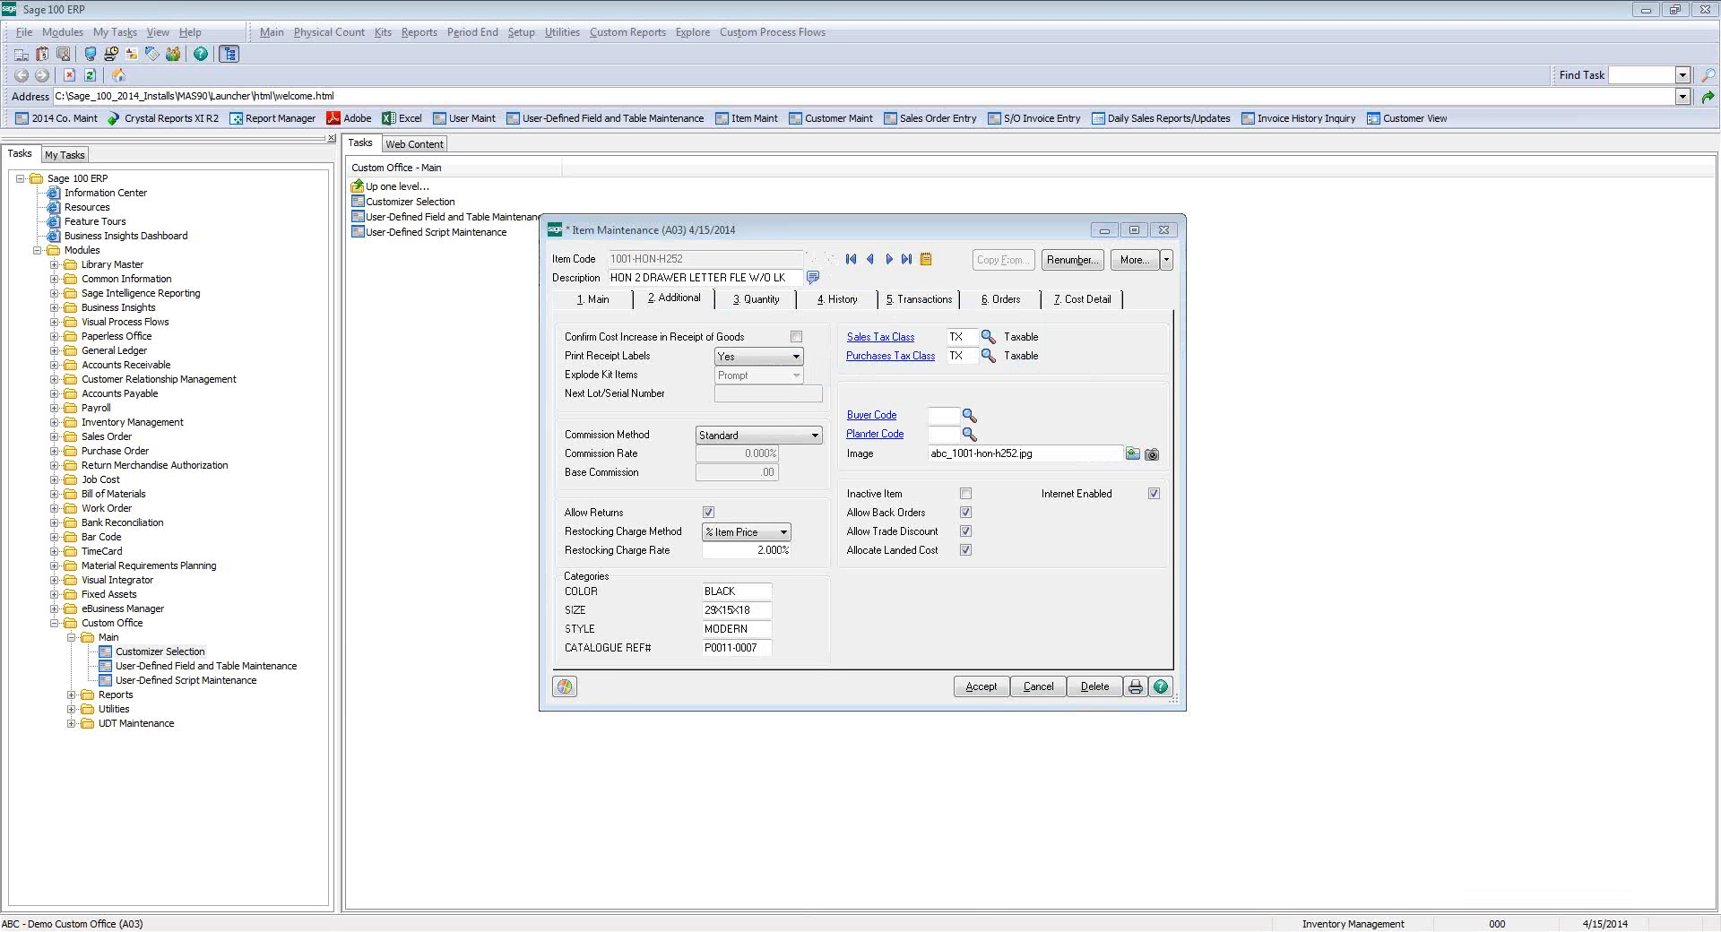
left_click(778, 922)
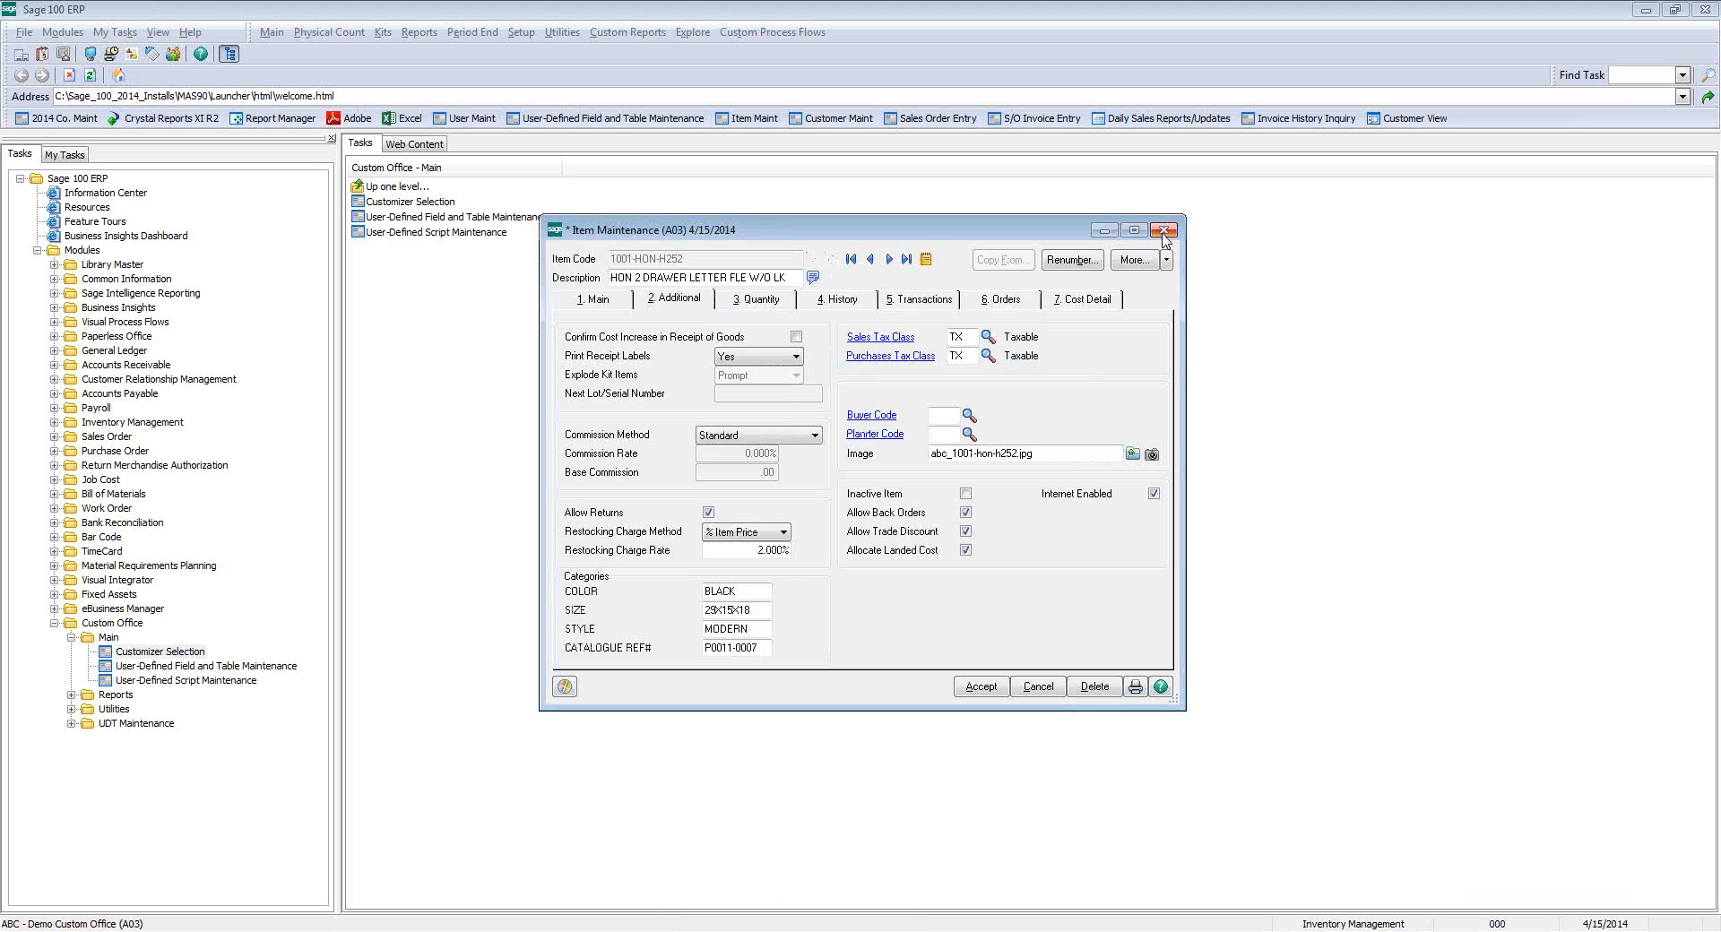
left_click(1164, 232)
- Return to the Item Maintenance folder in the Customizer, open its folder definition and add a custom tab
mouse_move(838, 927)
left_click(888, 883)
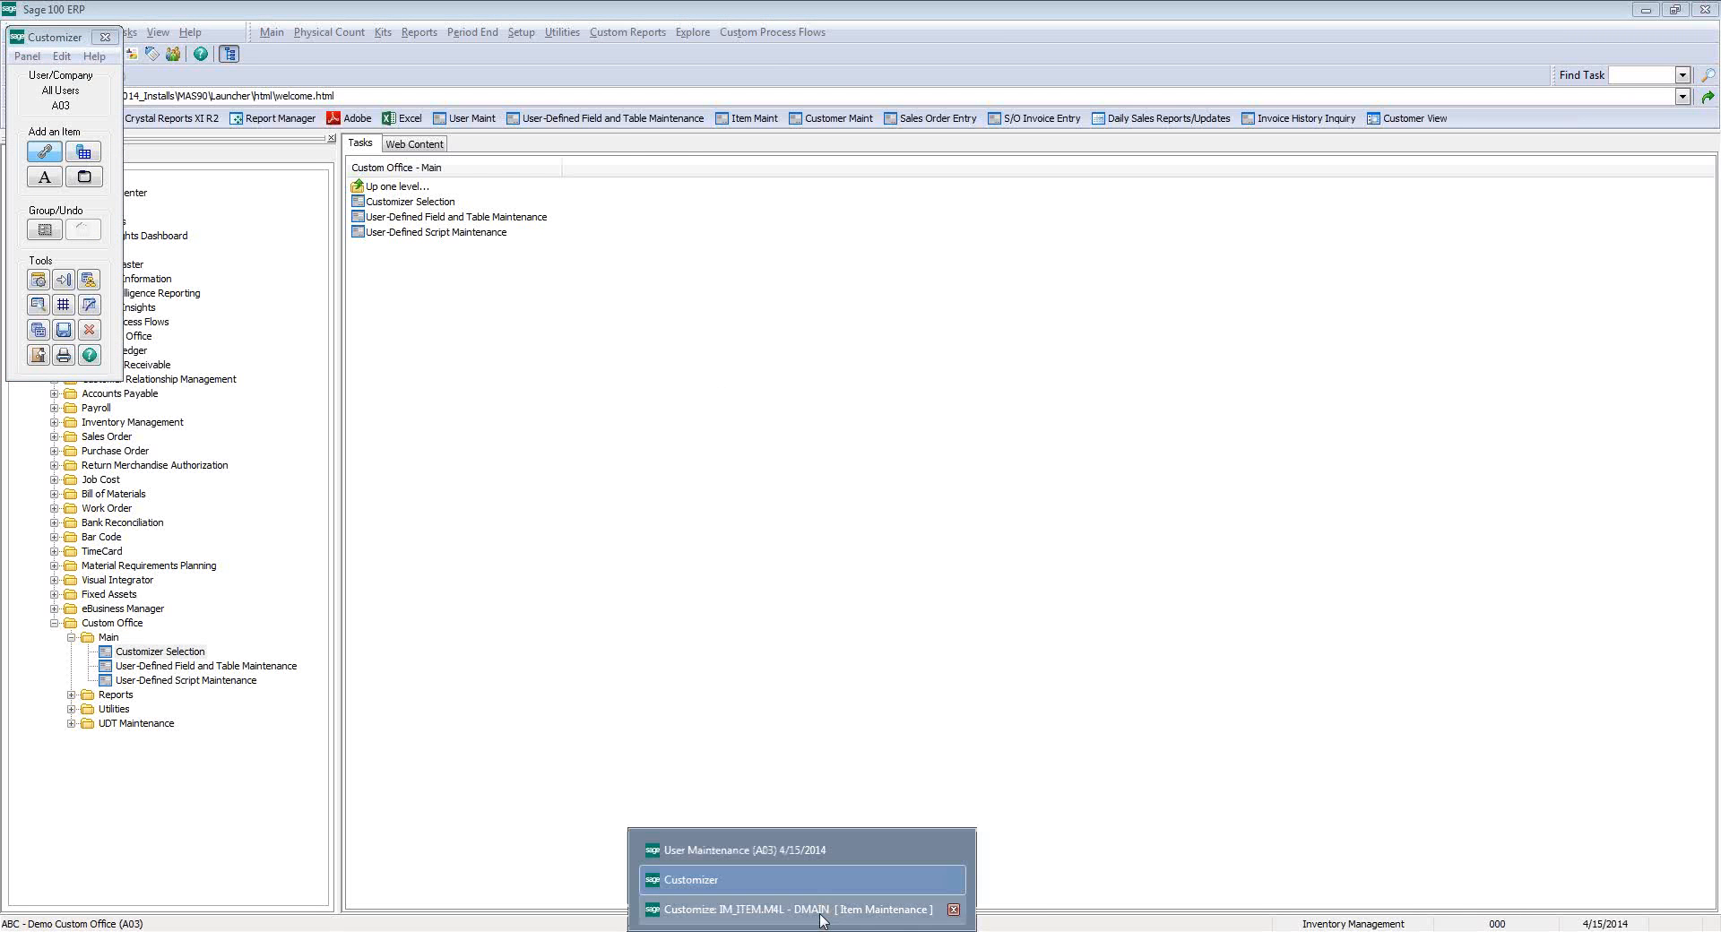
left_click(822, 912)
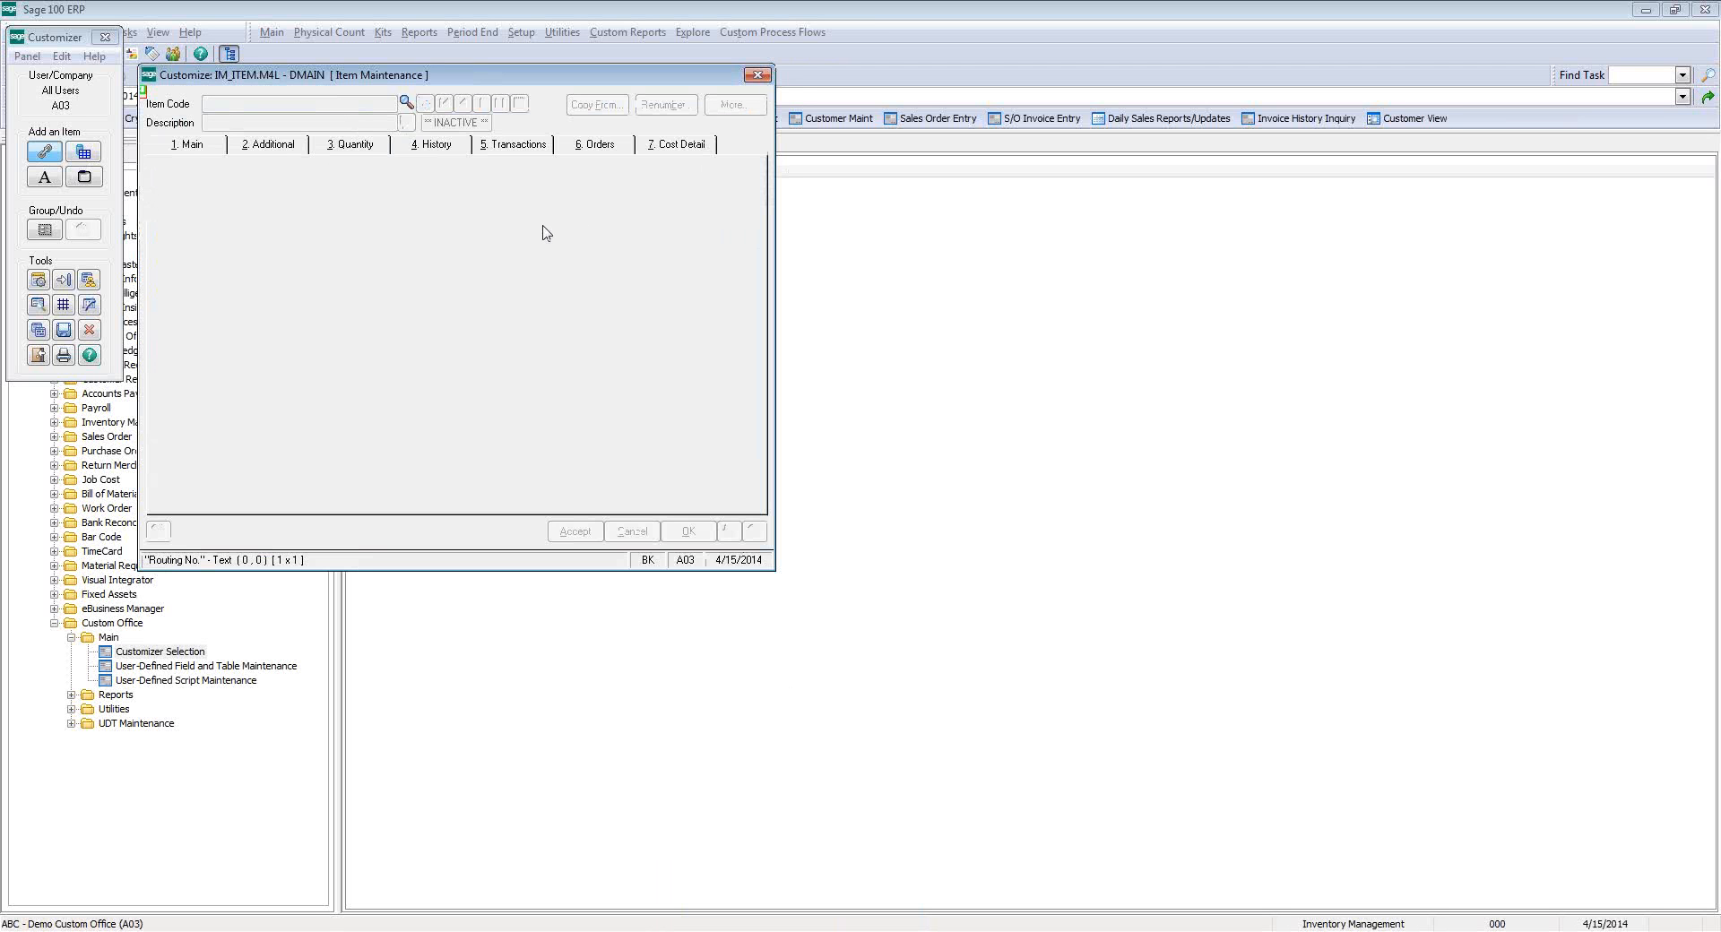
double_click(476, 234)
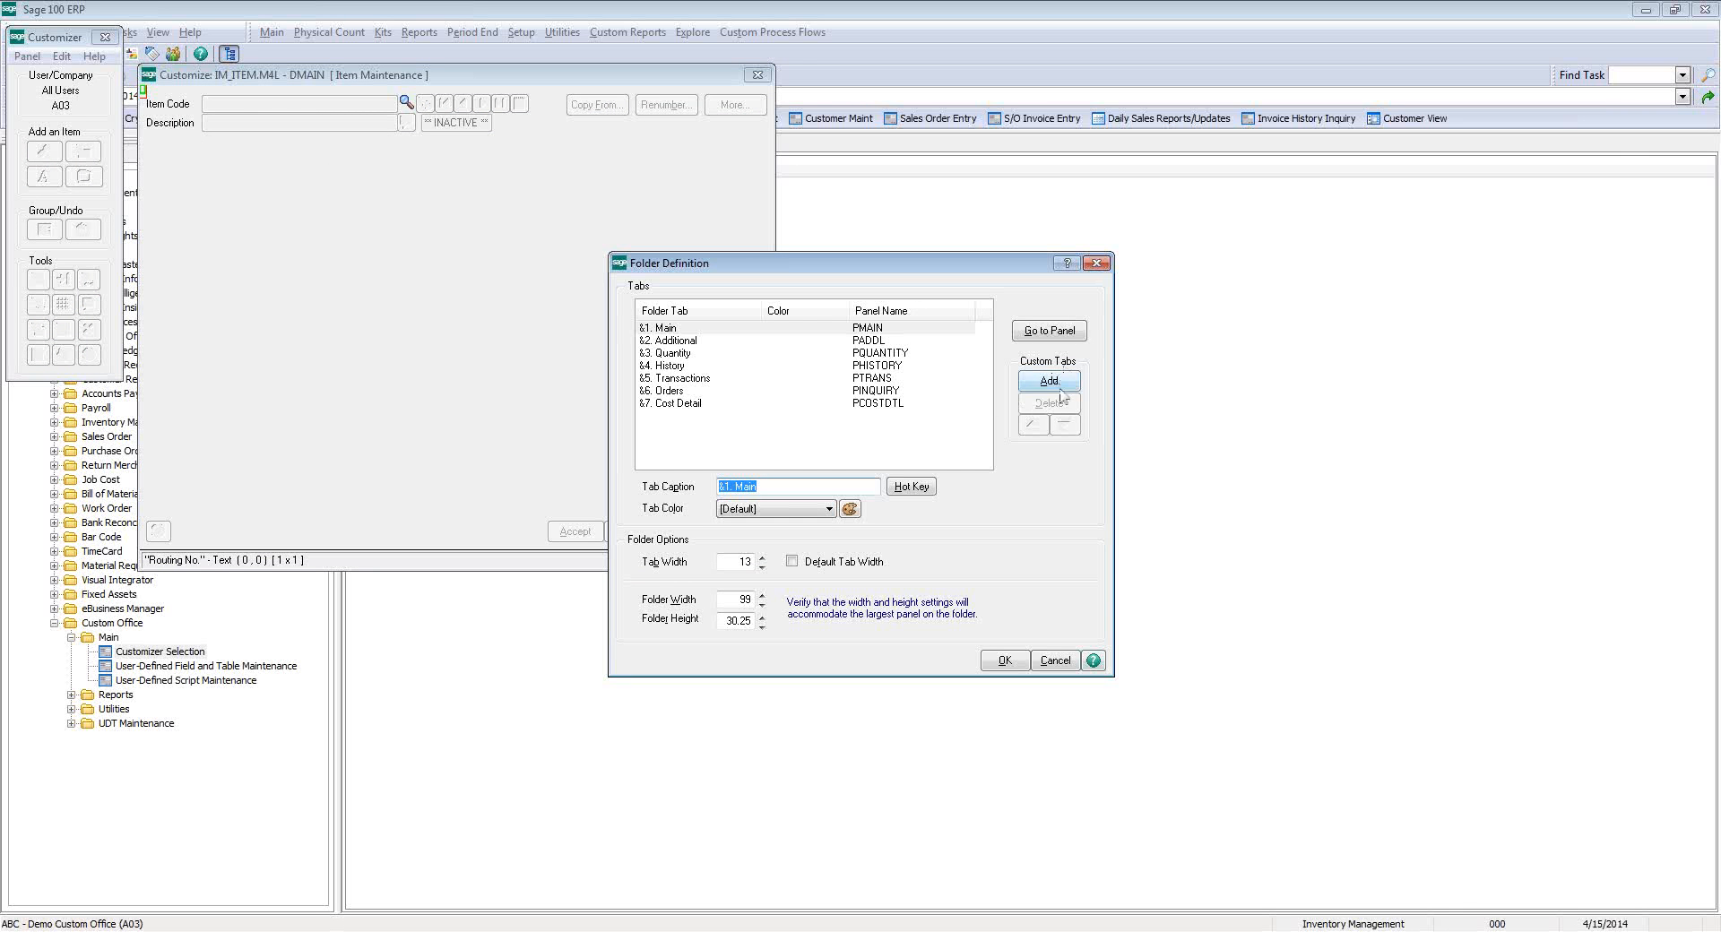
left_click(1050, 382)
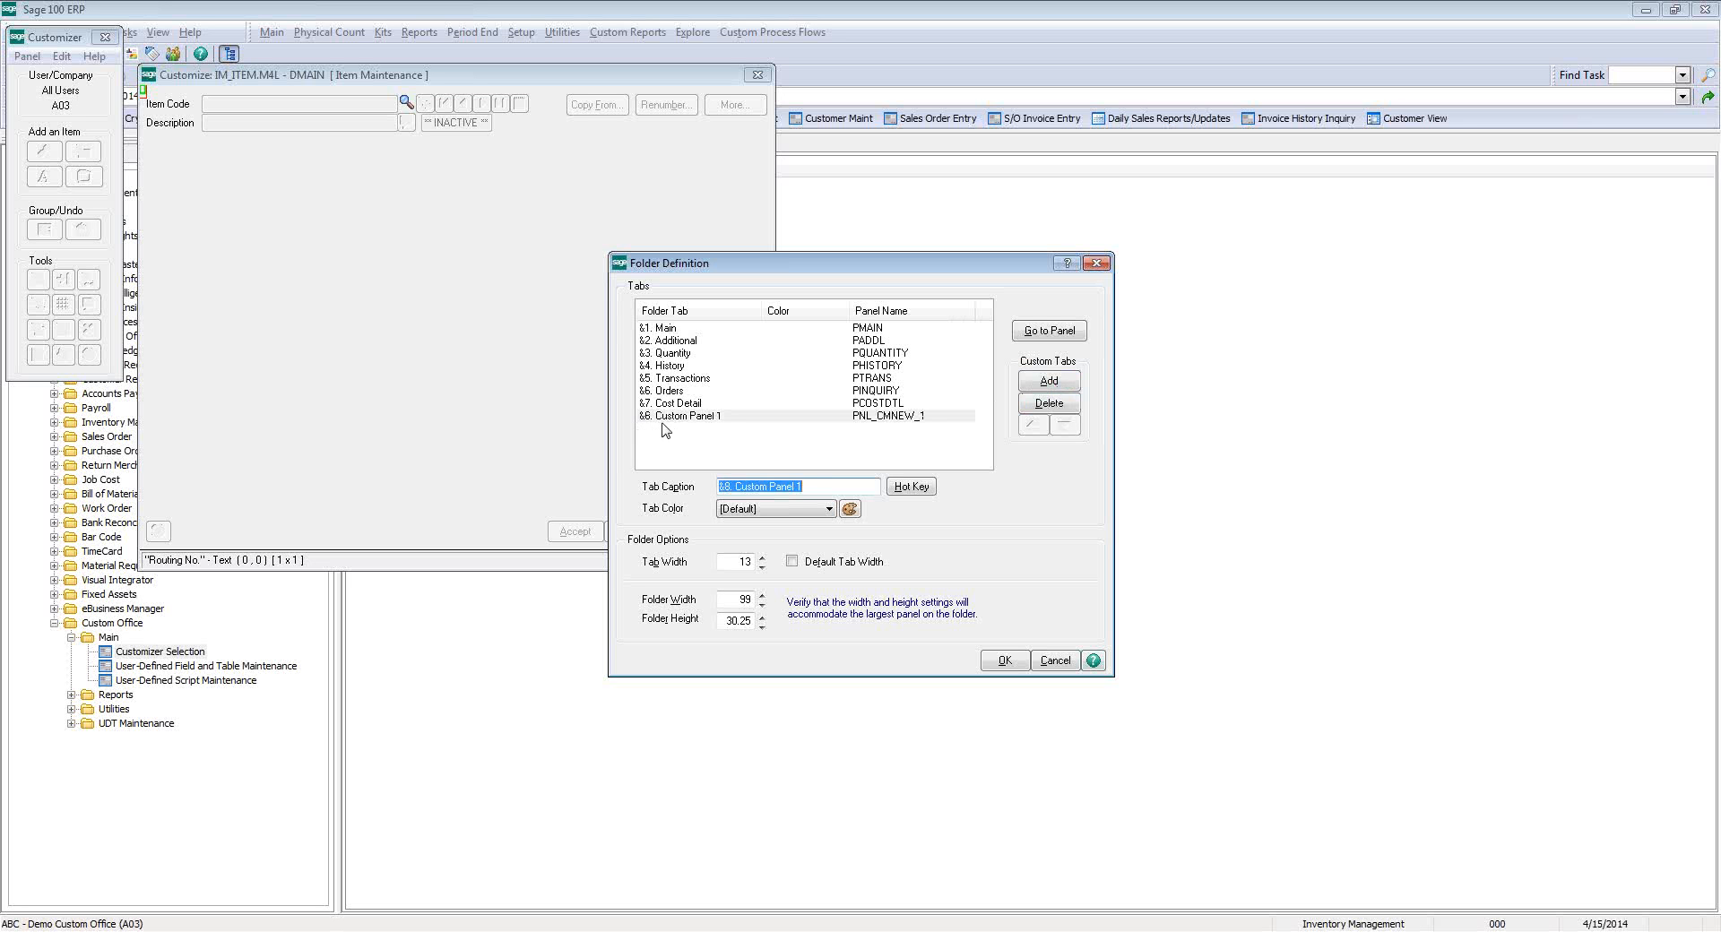
- Set the new custom tab's caption to "&8. UDF"
left_click(812, 486)
key("BackSpace")
key("BackSpace")
key("BackSpace")
key("BackSpace")
key("BackSpace")
key("BackSpace")
key("BackSpace")
key("BackSpace")
key("BackSpace")
key("BackSpace")
key("BackSpace")
key("BackSpace")
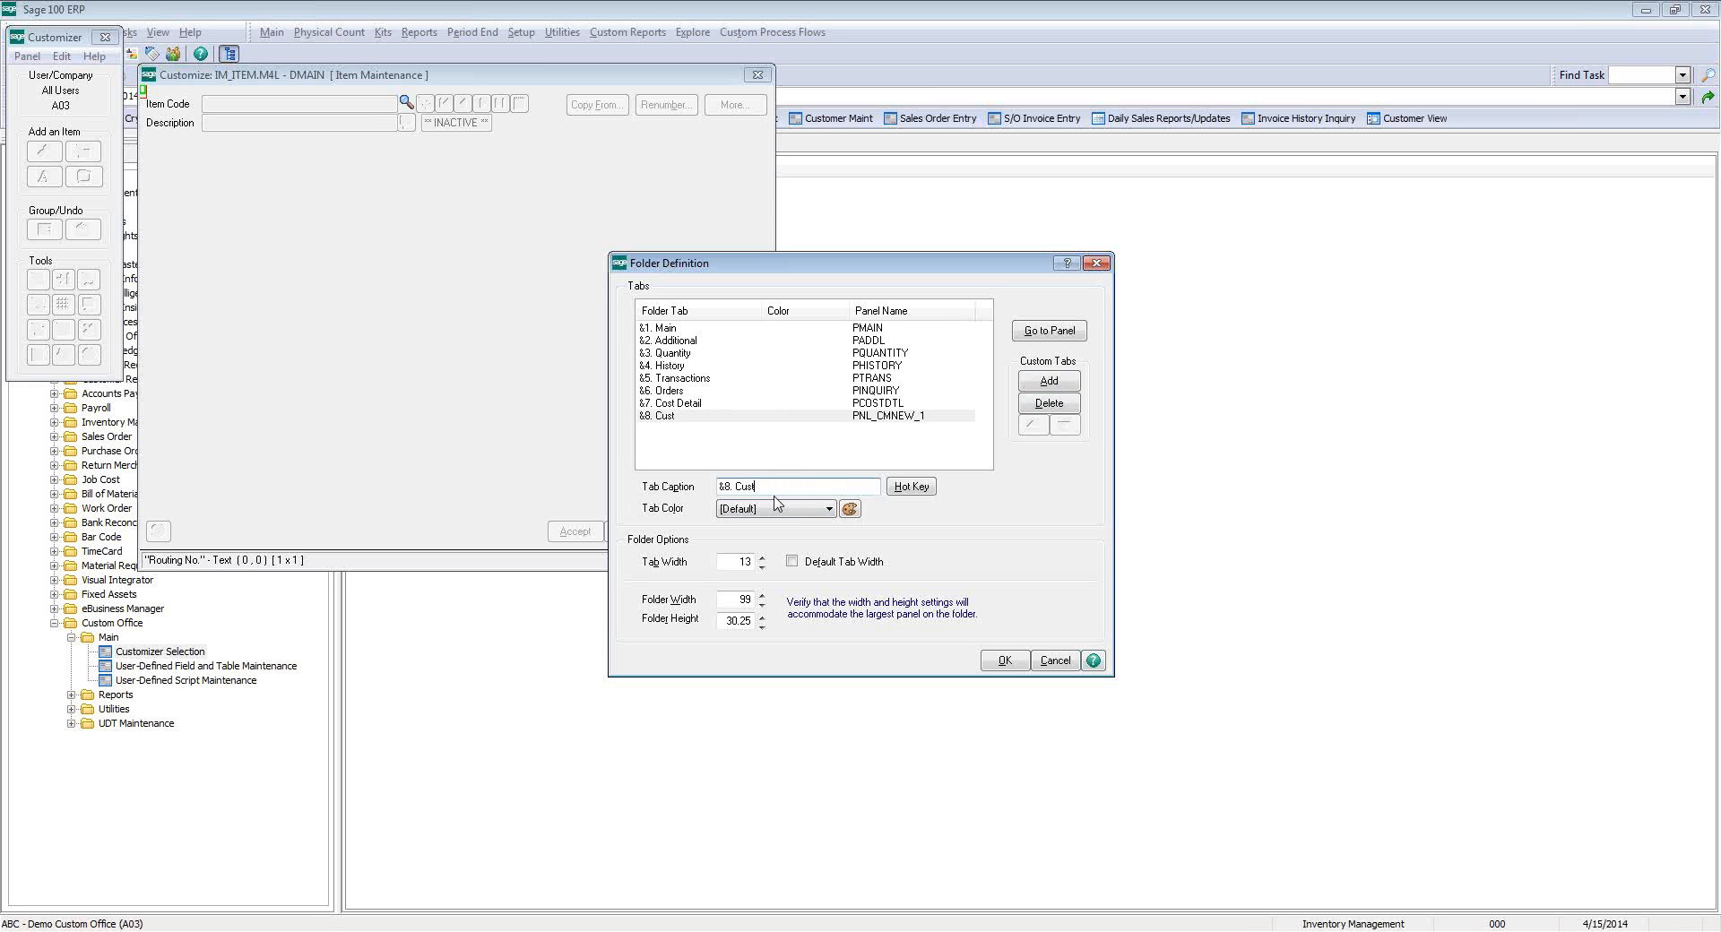
key("BackSpace")
key("BackSpace")
type("UDF")
- Set the UDF tab's color to Green and accept the folder definition
left_click(796, 513)
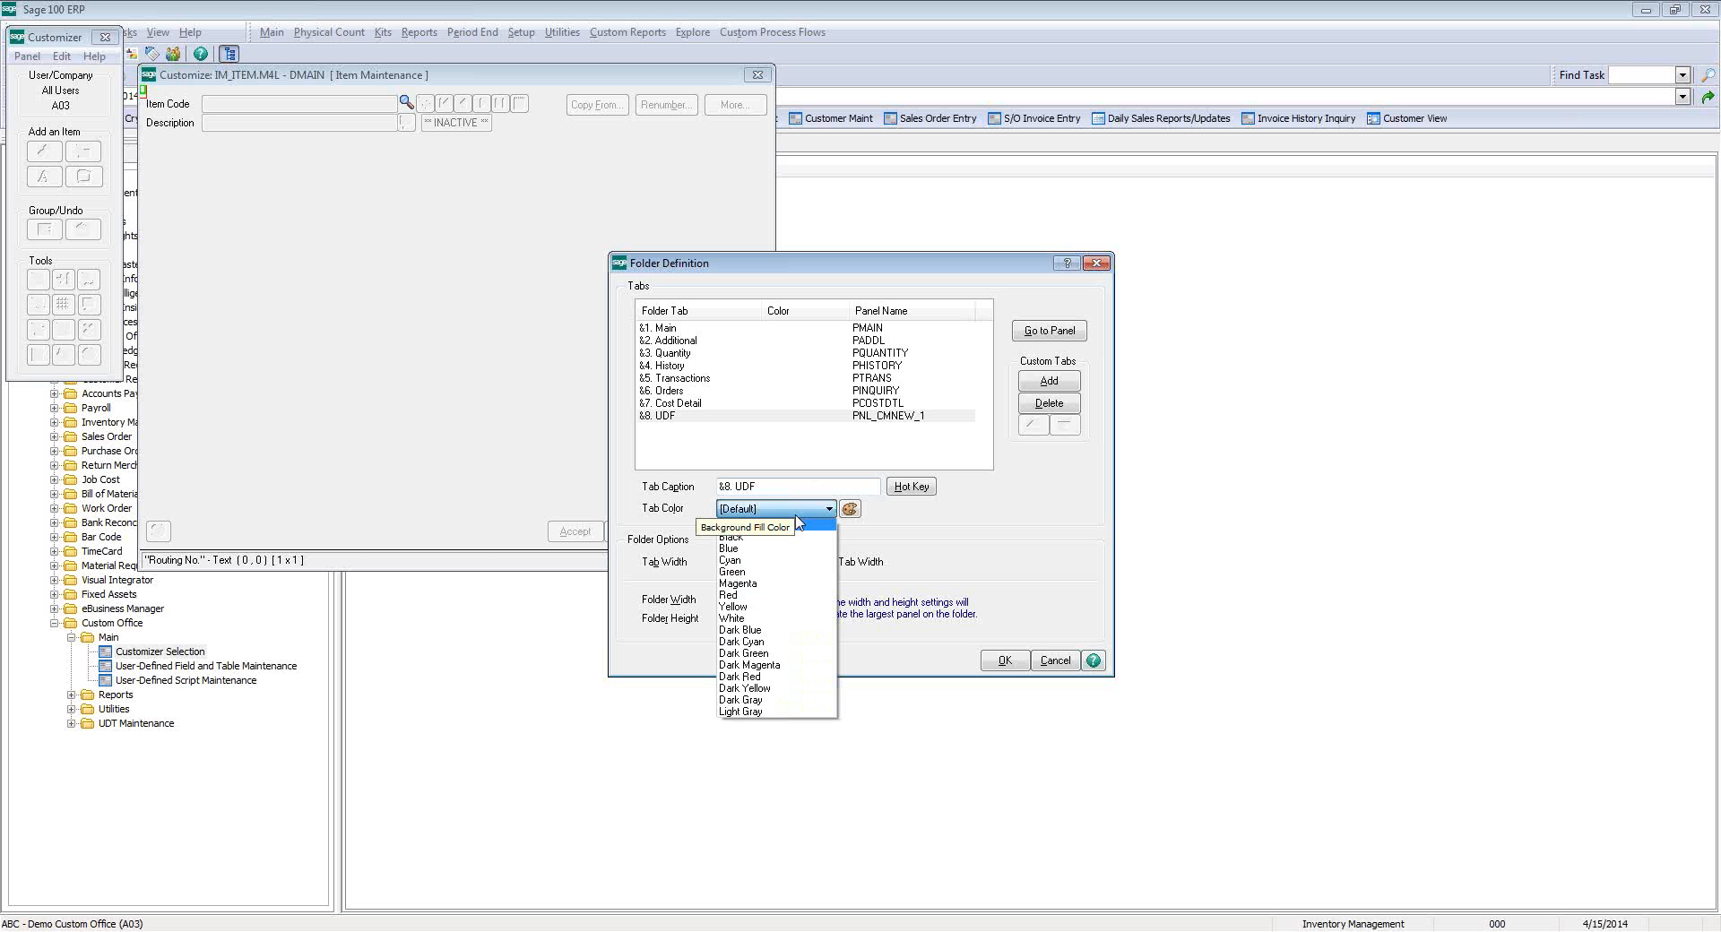
left_click(732, 571)
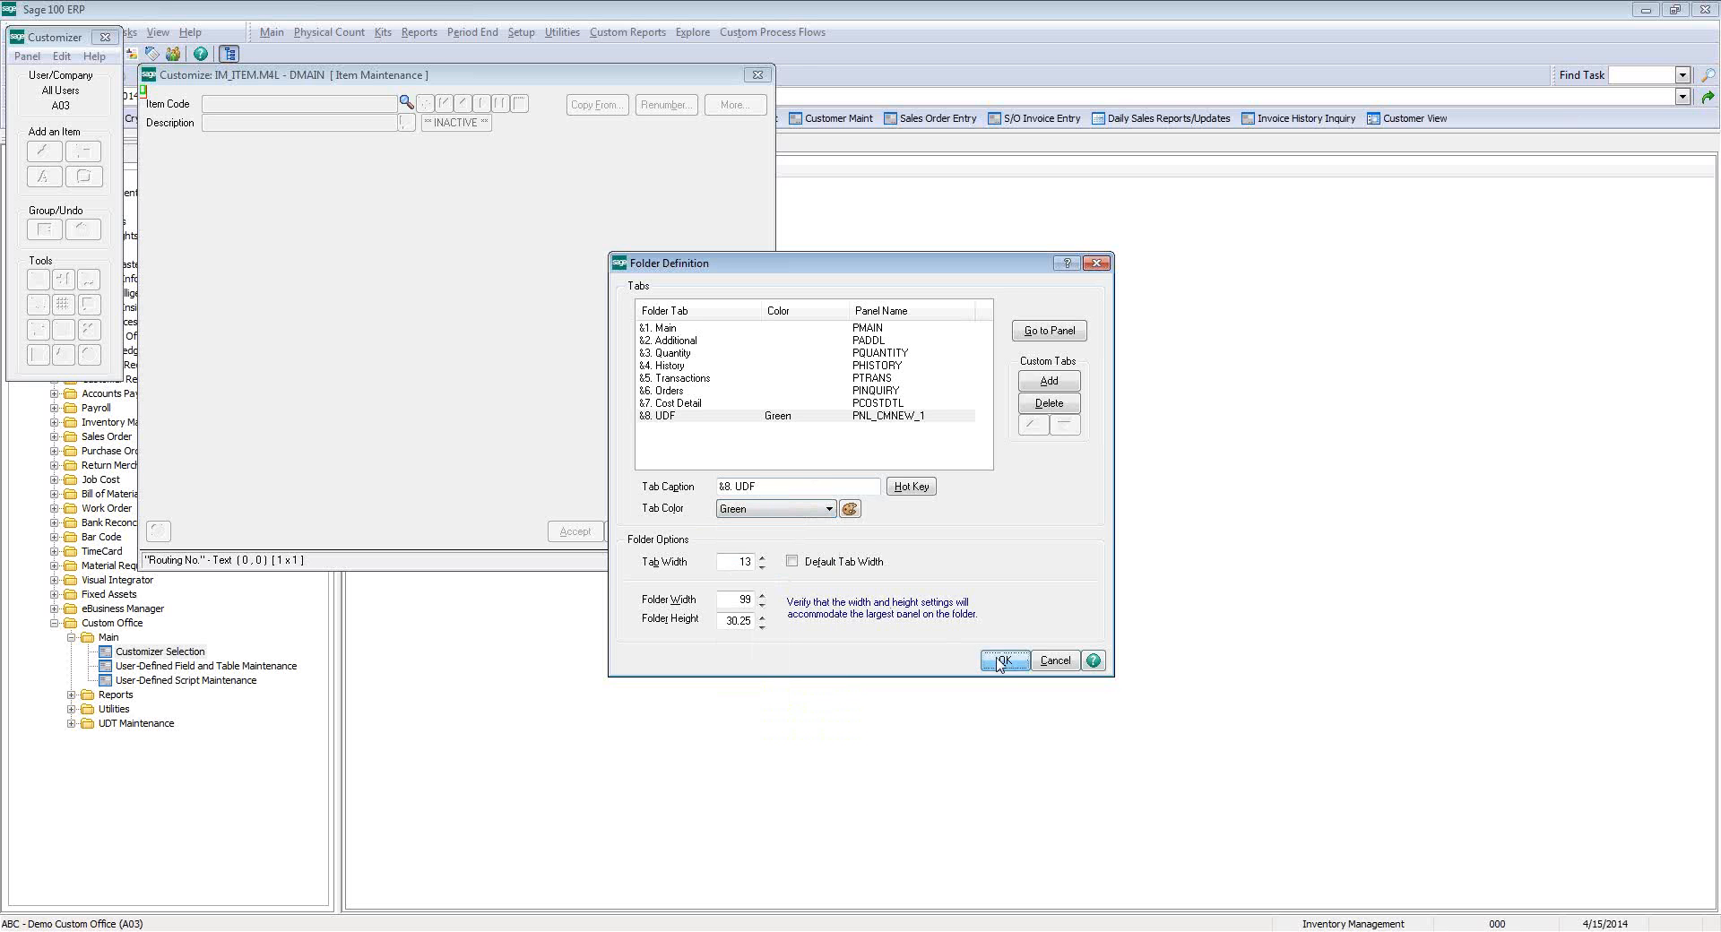
left_click(999, 661)
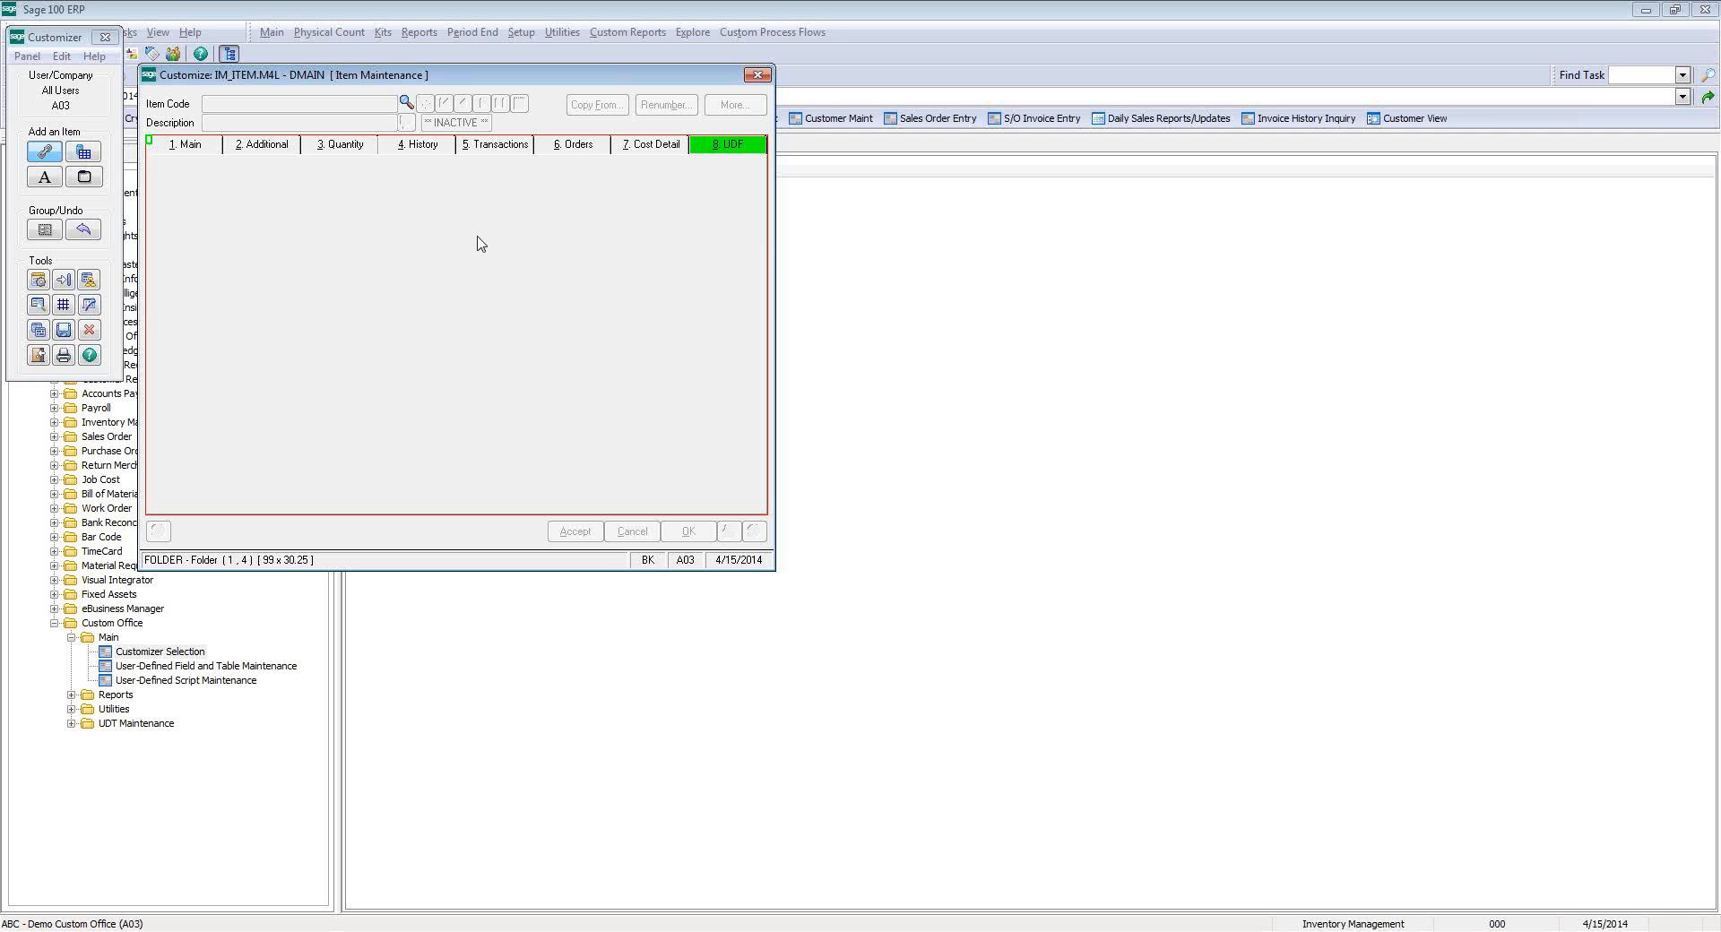
- Save the customized Item Maintenance folder panel and close it
left_click(63, 330)
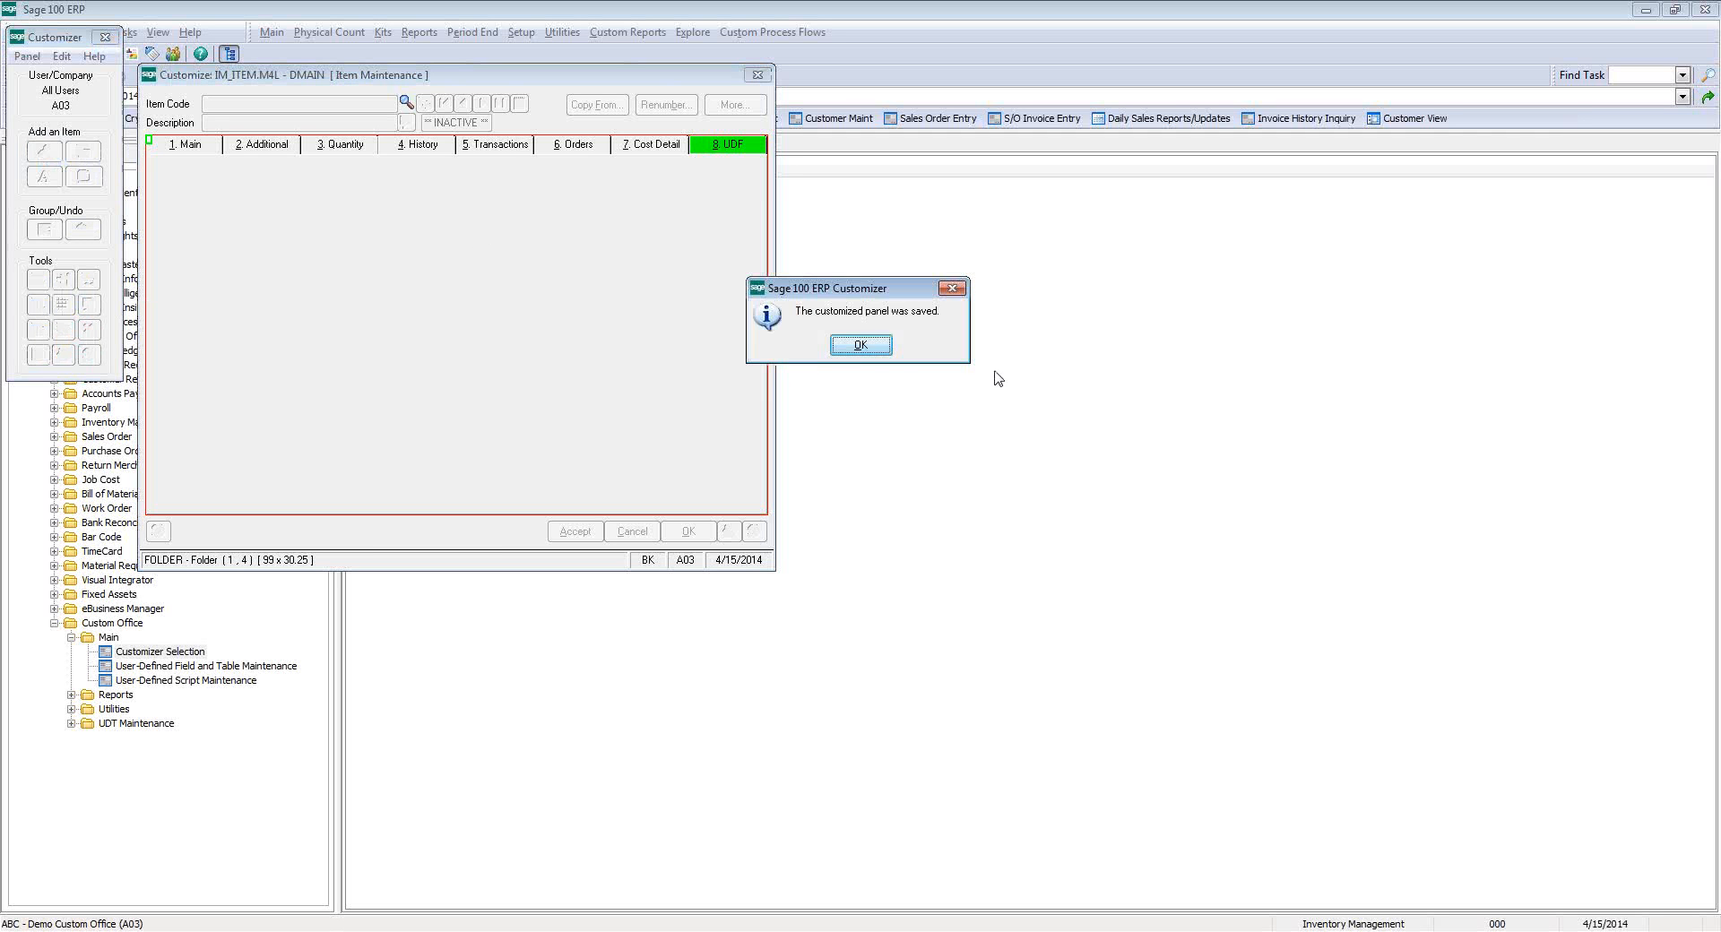
left_click(853, 352)
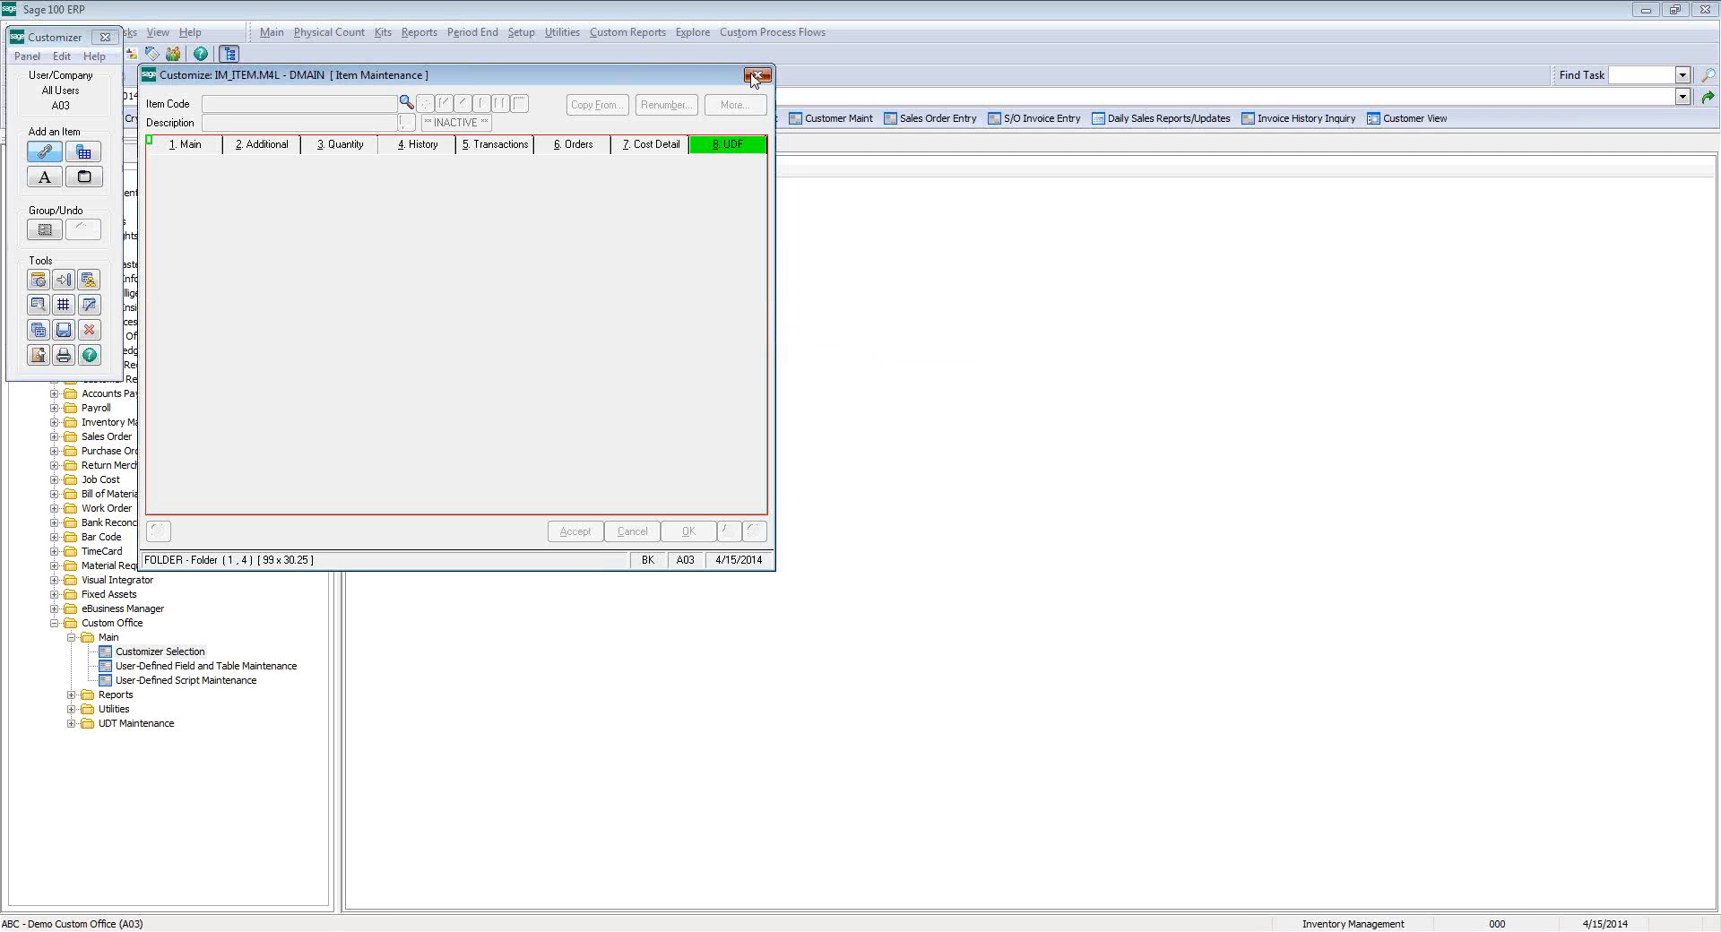
left_click(755, 77)
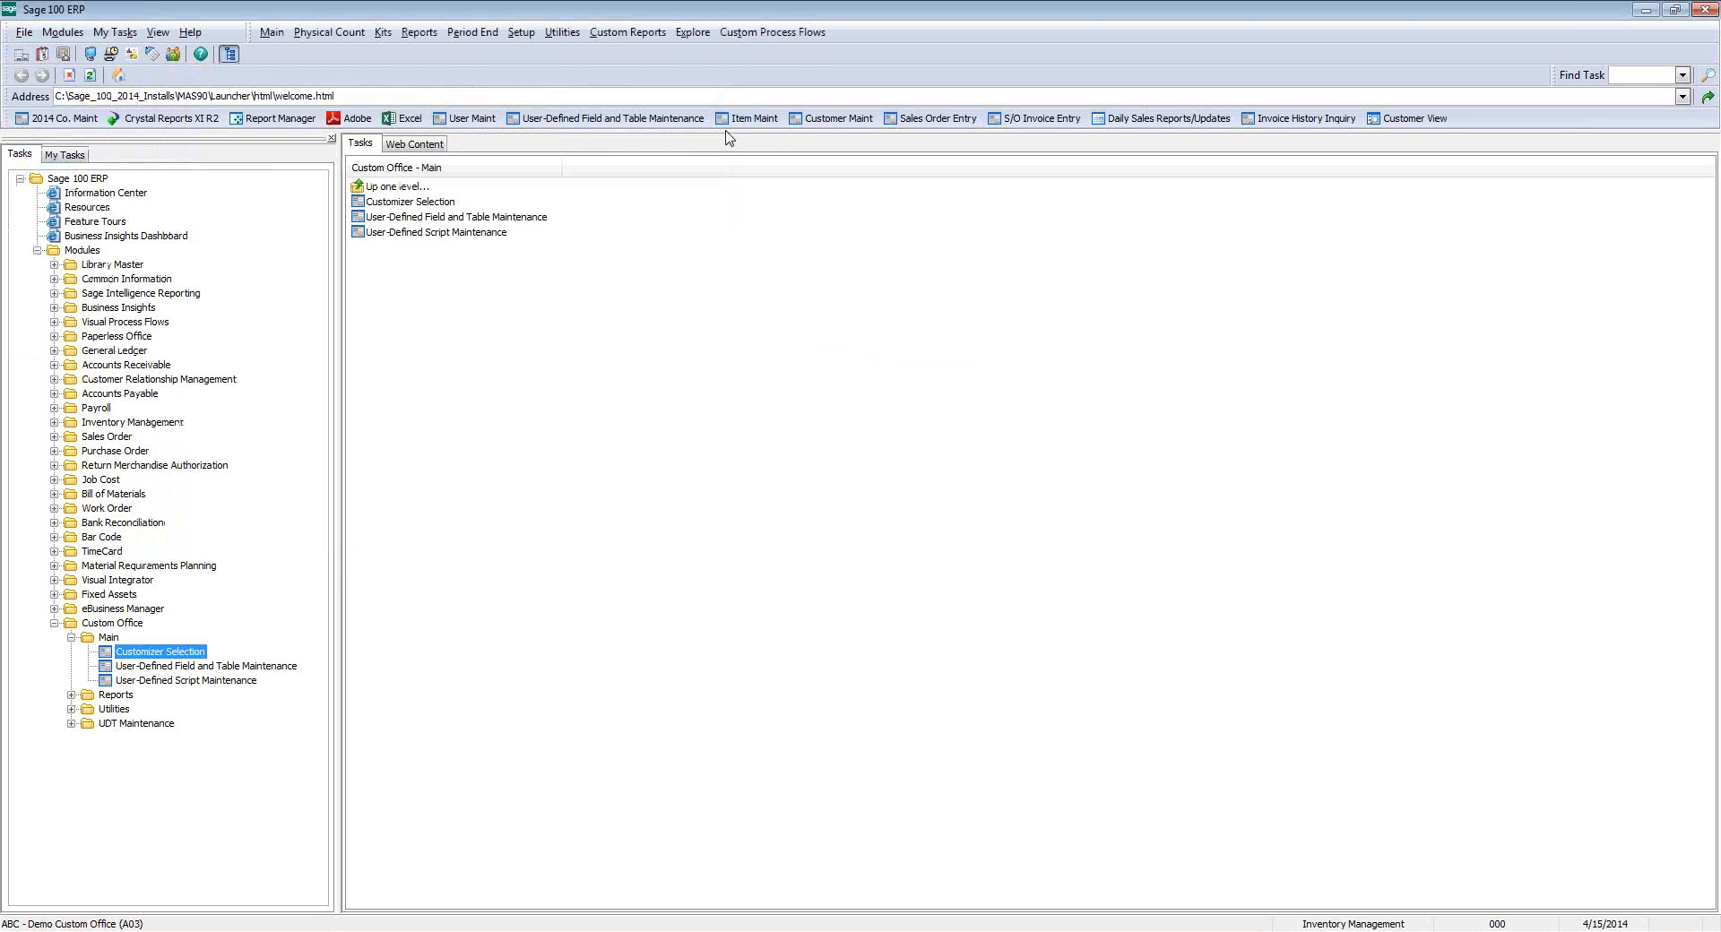
- Open Item Maintenance, load the first item record, view its UDF tab, and close Item Maintenance
left_click(755, 119)
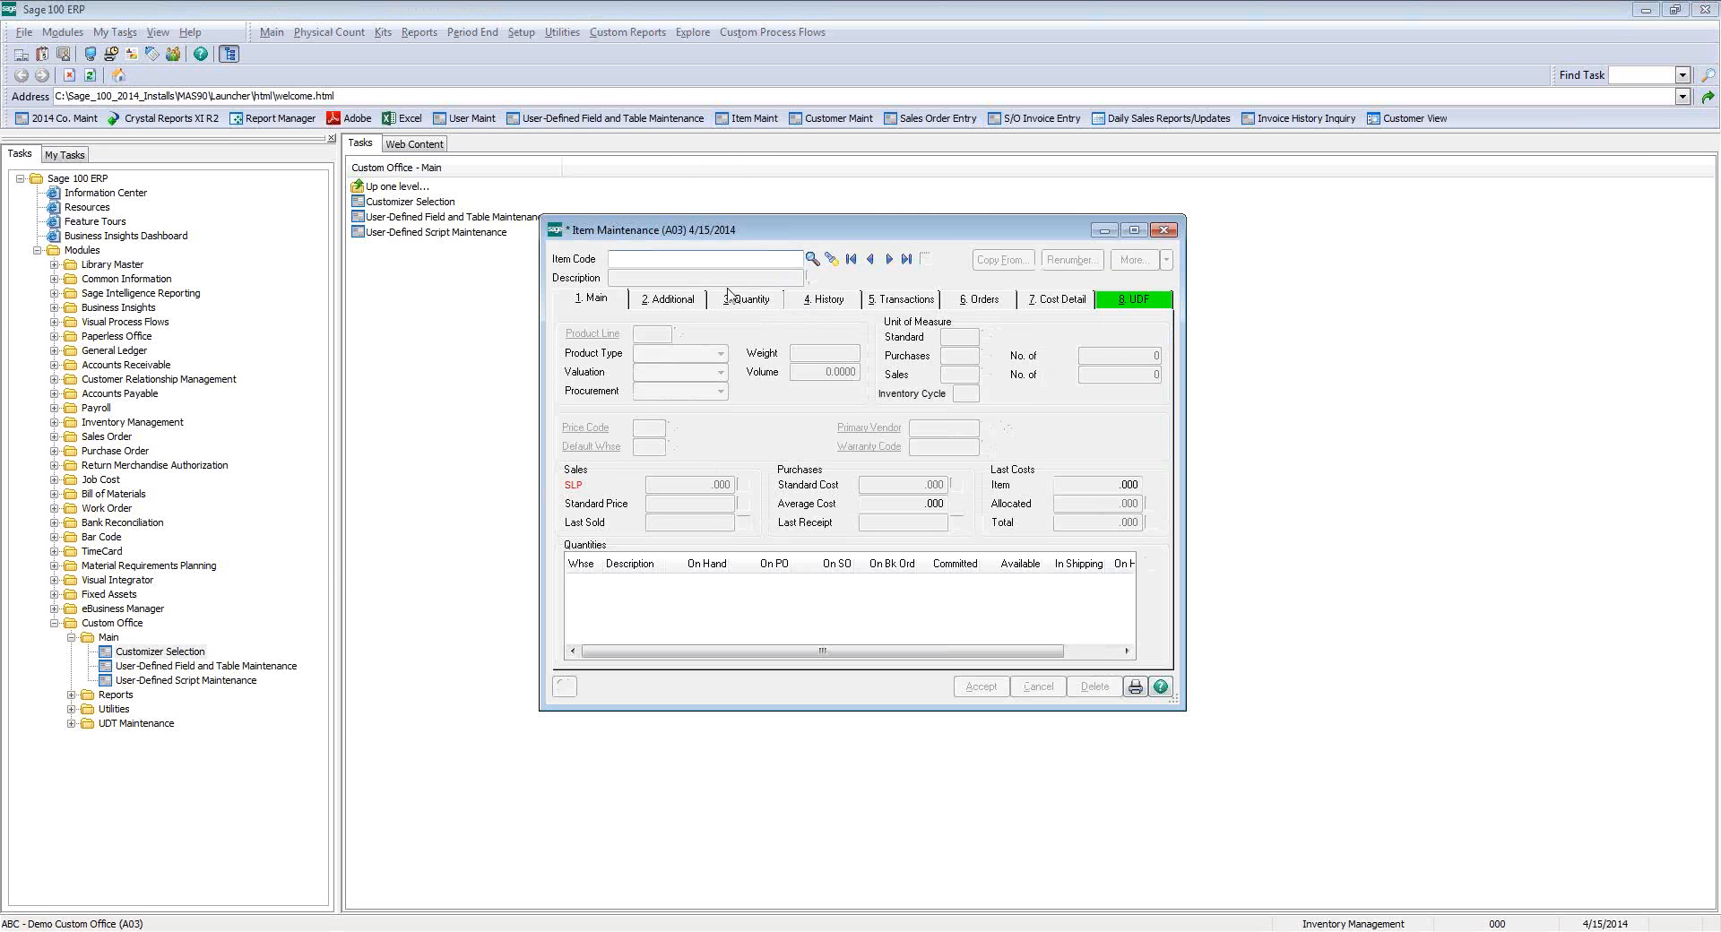
left_click(850, 259)
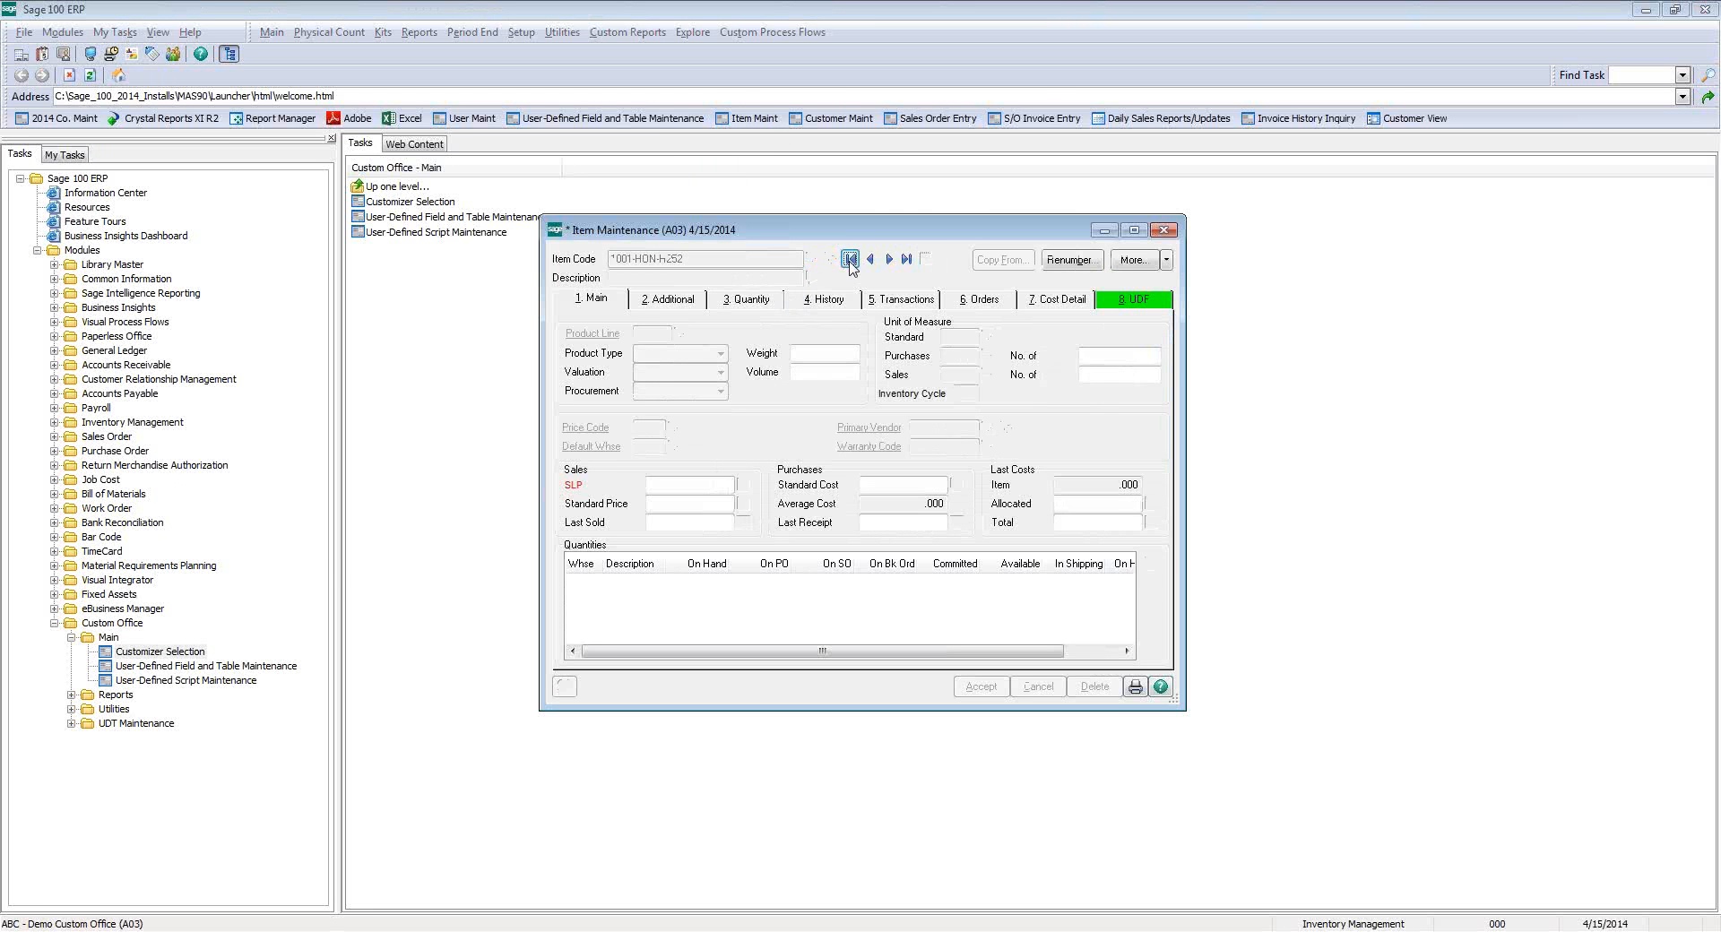
left_click(1152, 299)
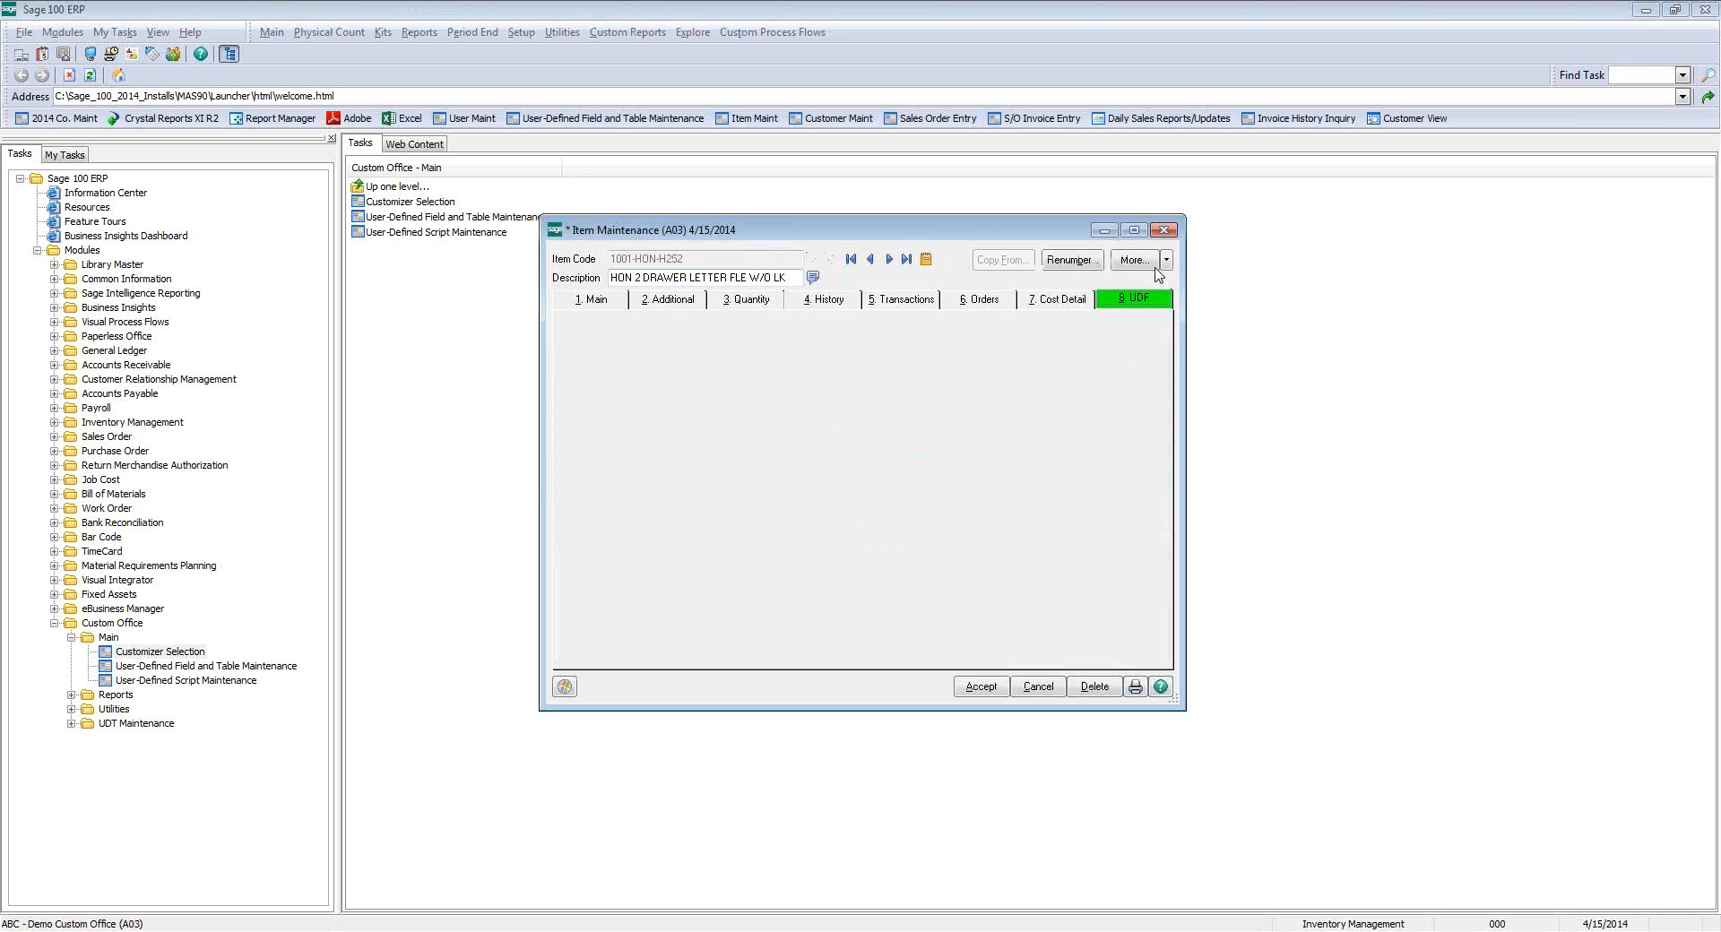
left_click(1164, 231)
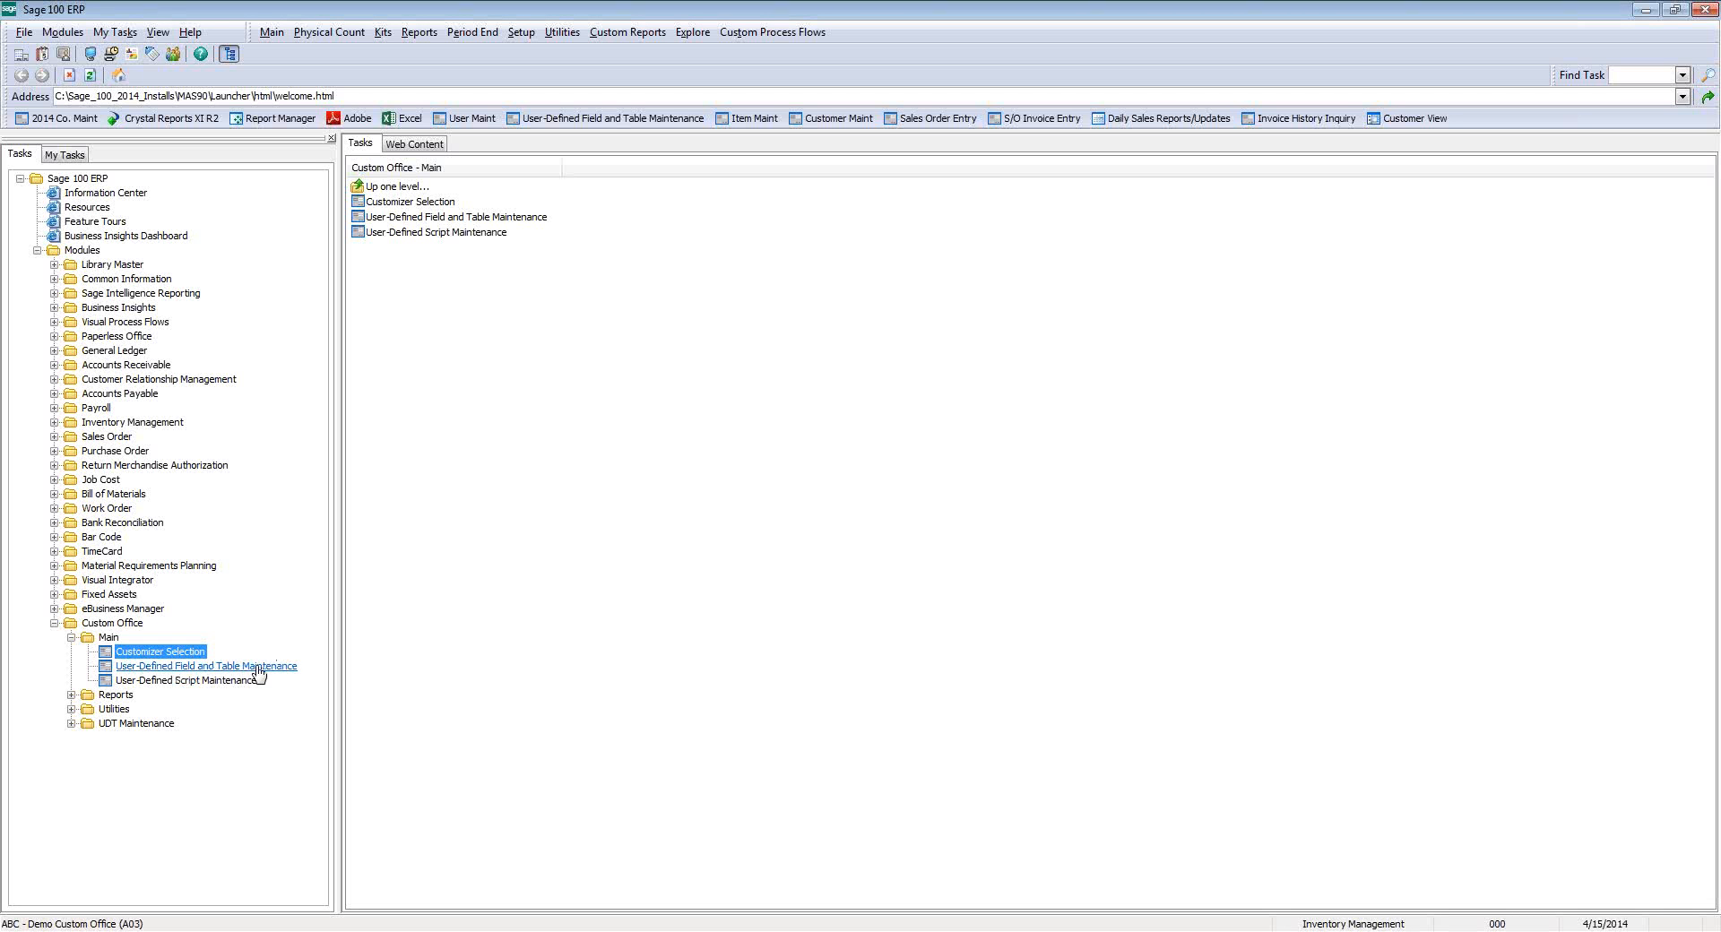
- Open User-Defined Field and Table Maintenance and list the fields of the CI Item Master table under Common Information
left_click(258, 670)
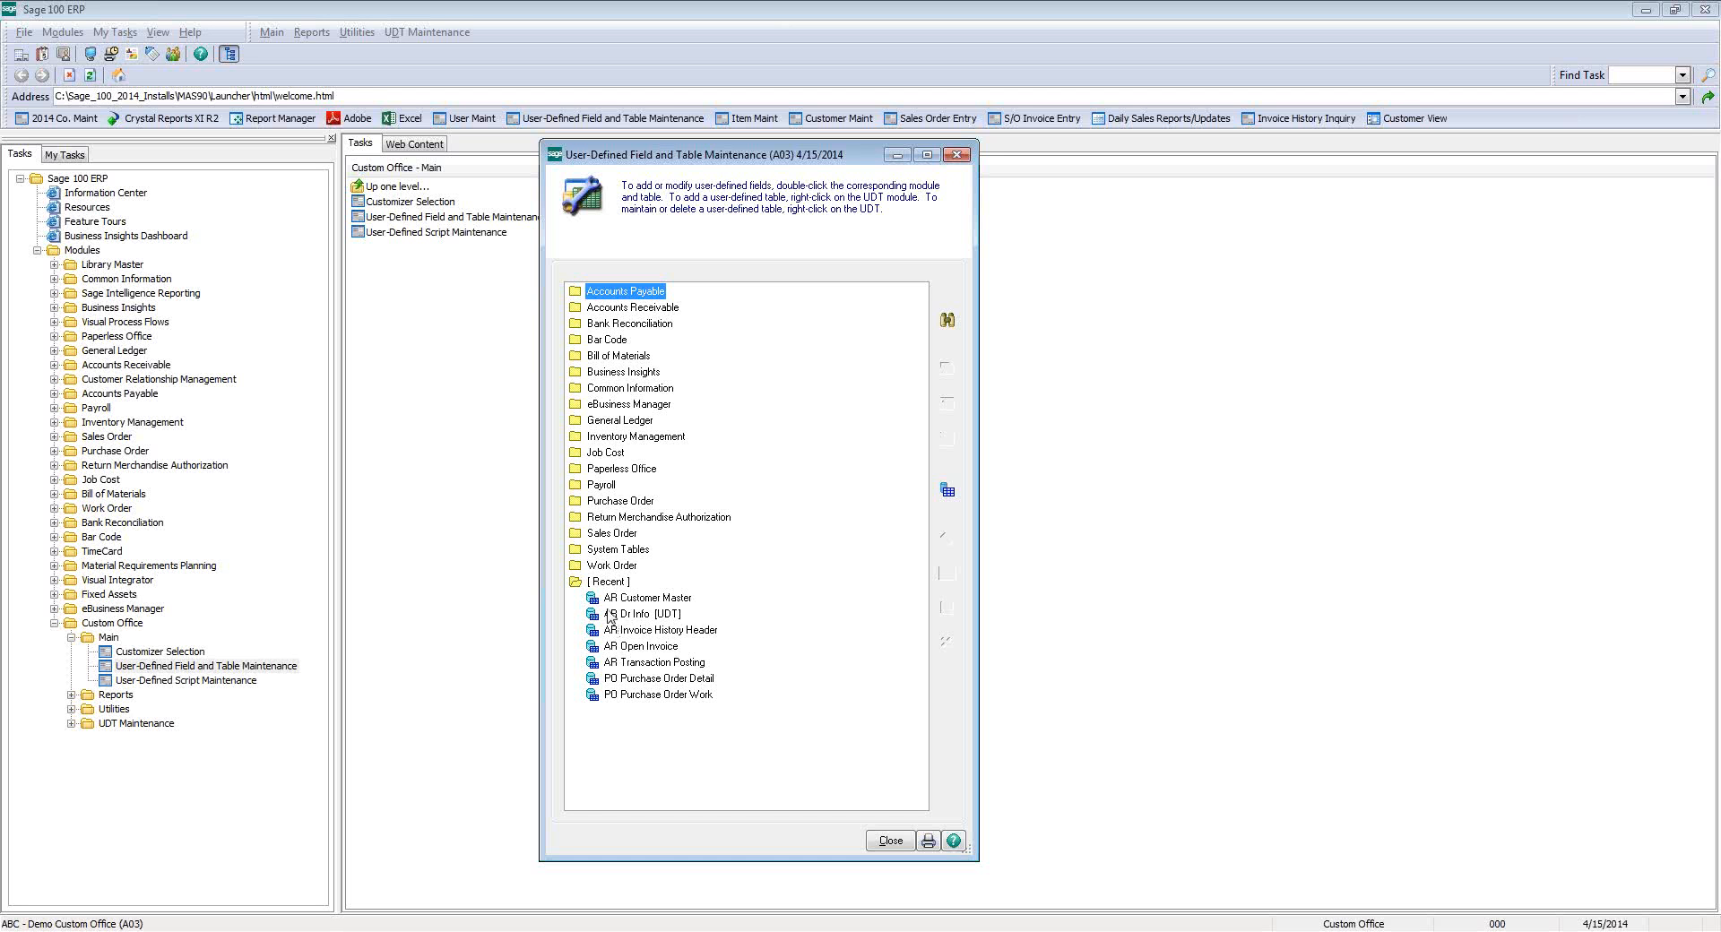
double_click(629, 389)
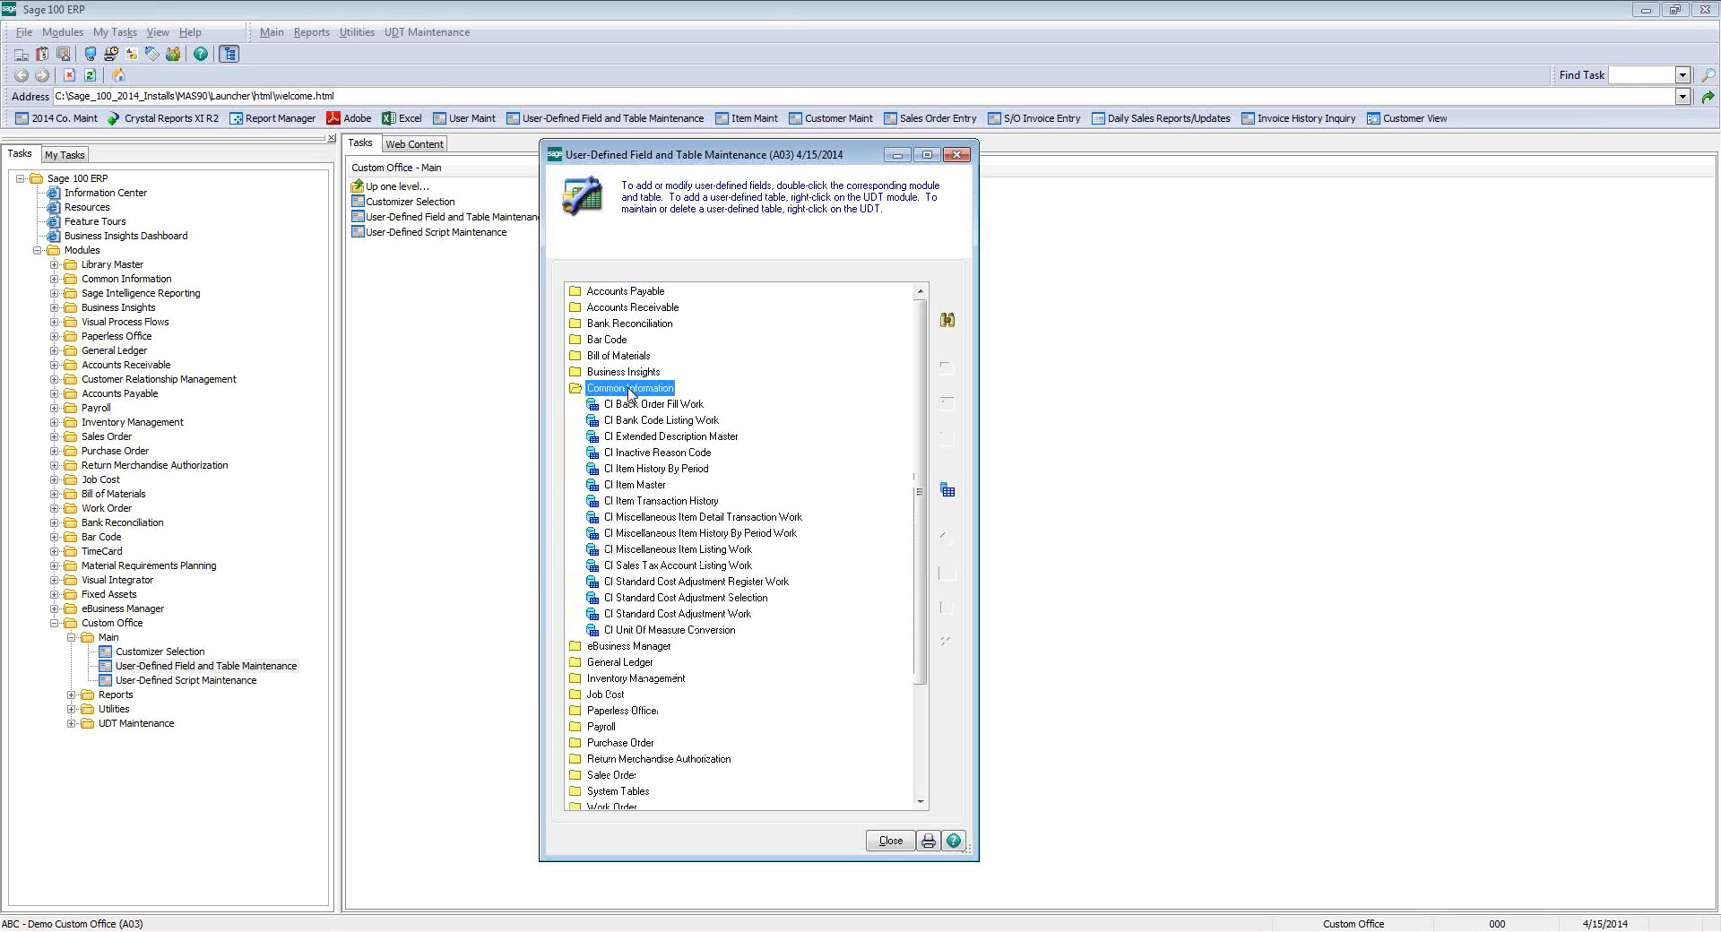
left_click(632, 485)
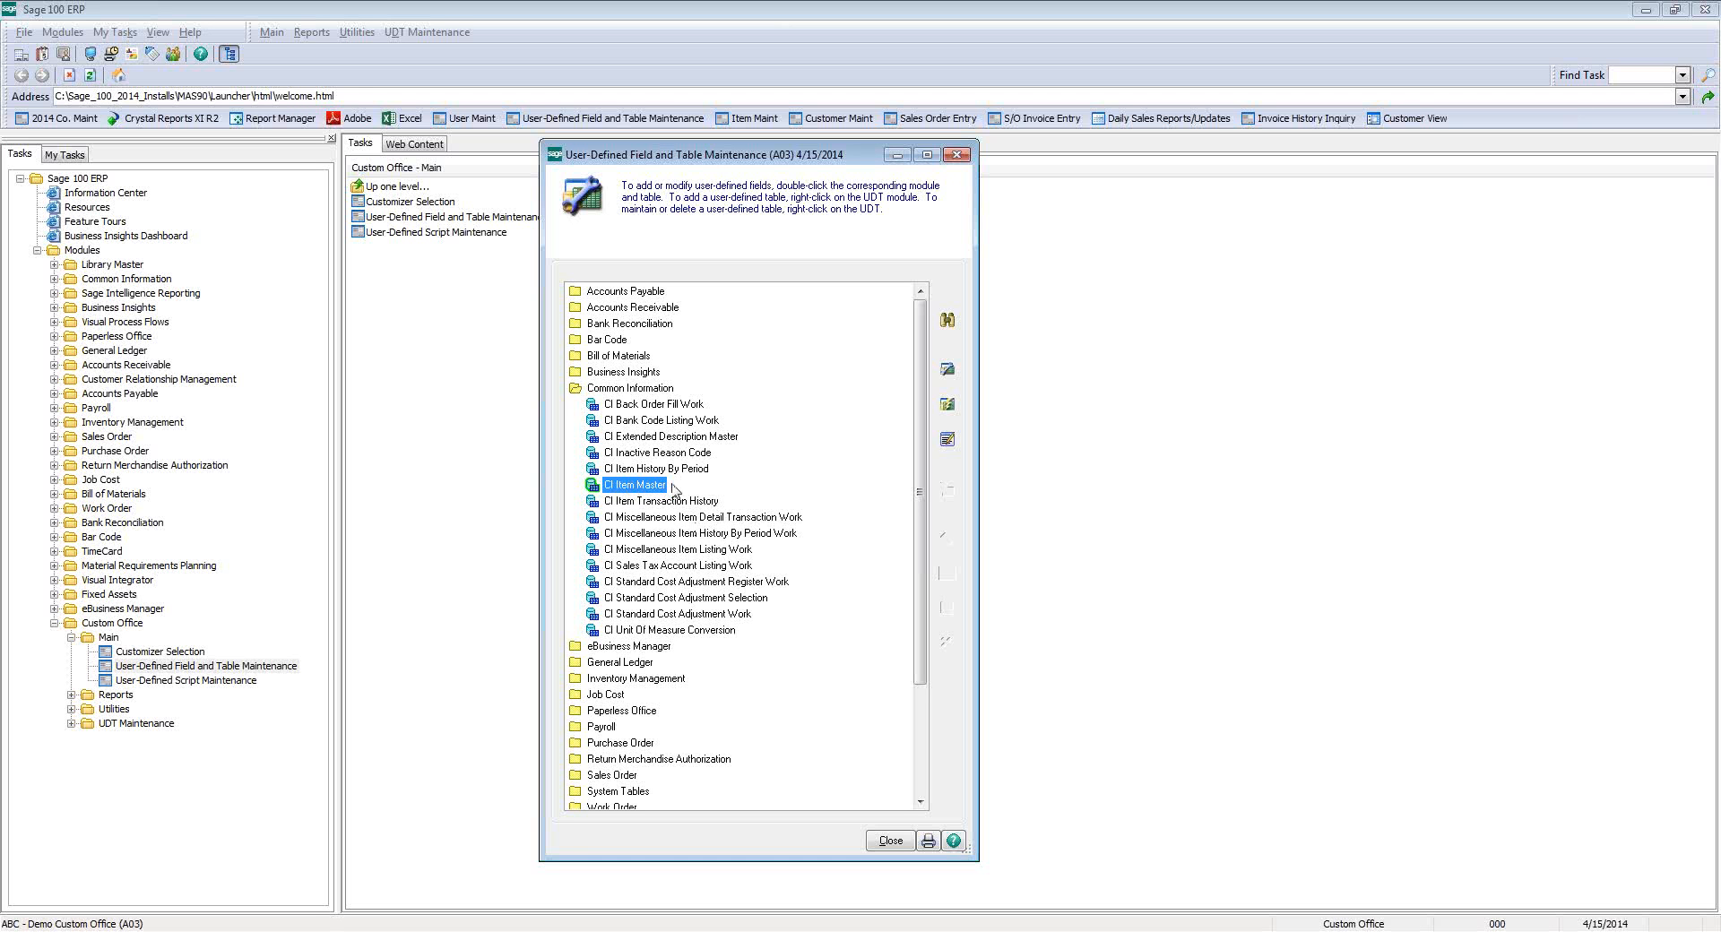
left_click(950, 377)
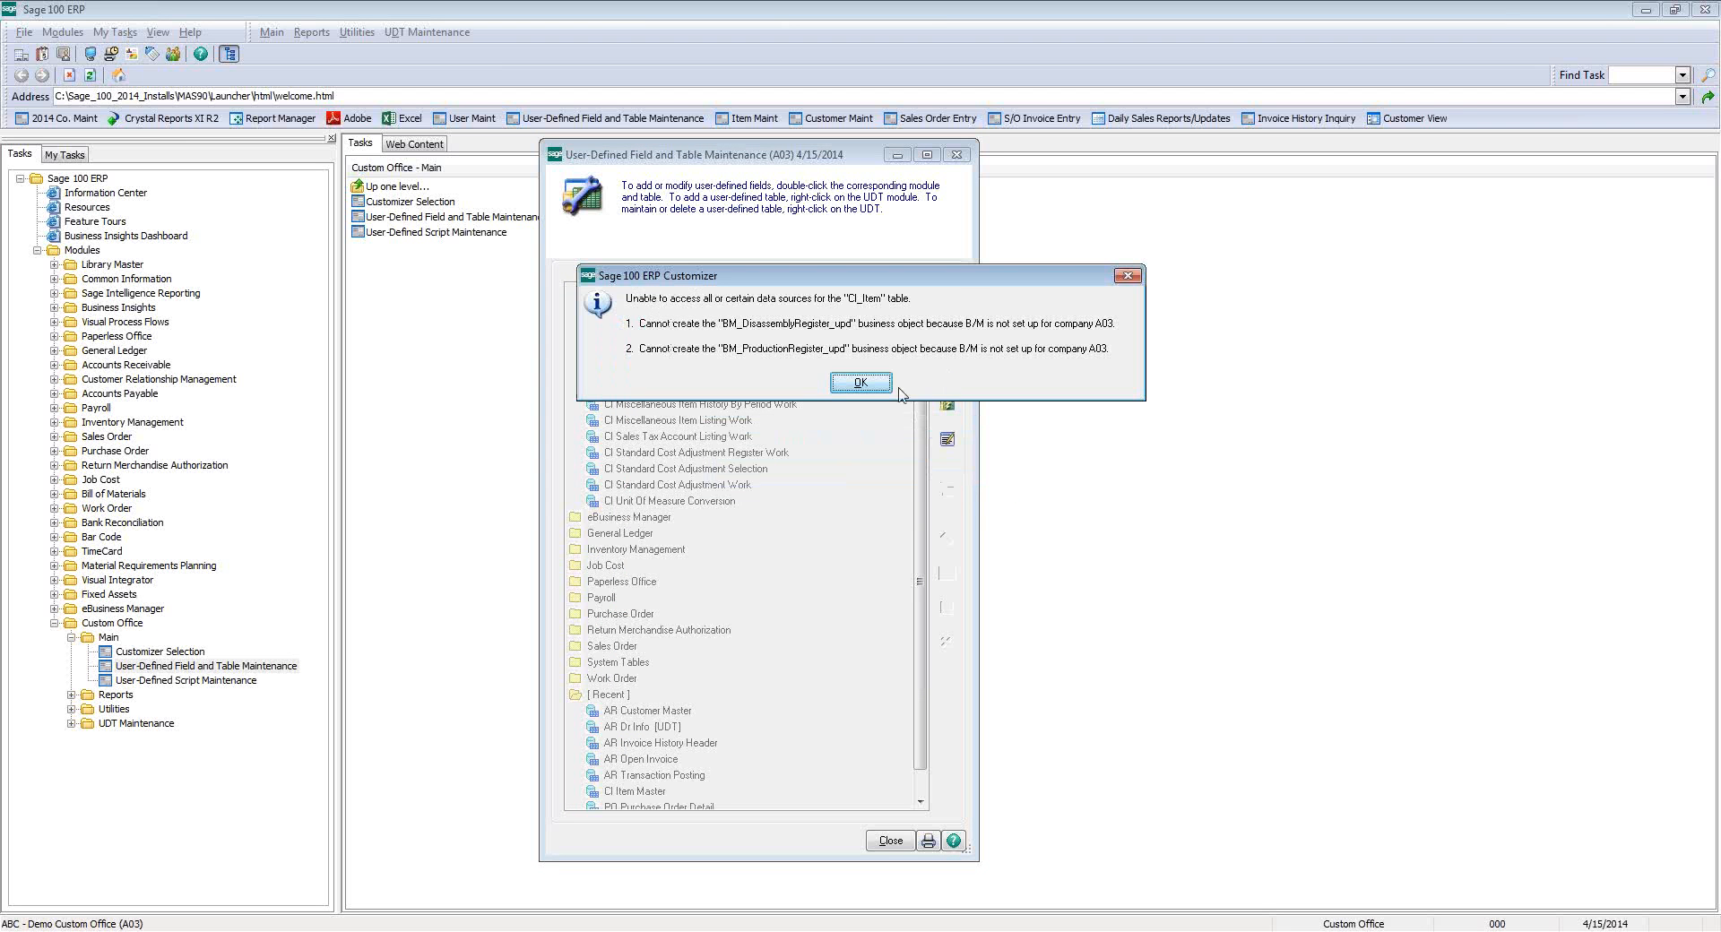
left_click(882, 394)
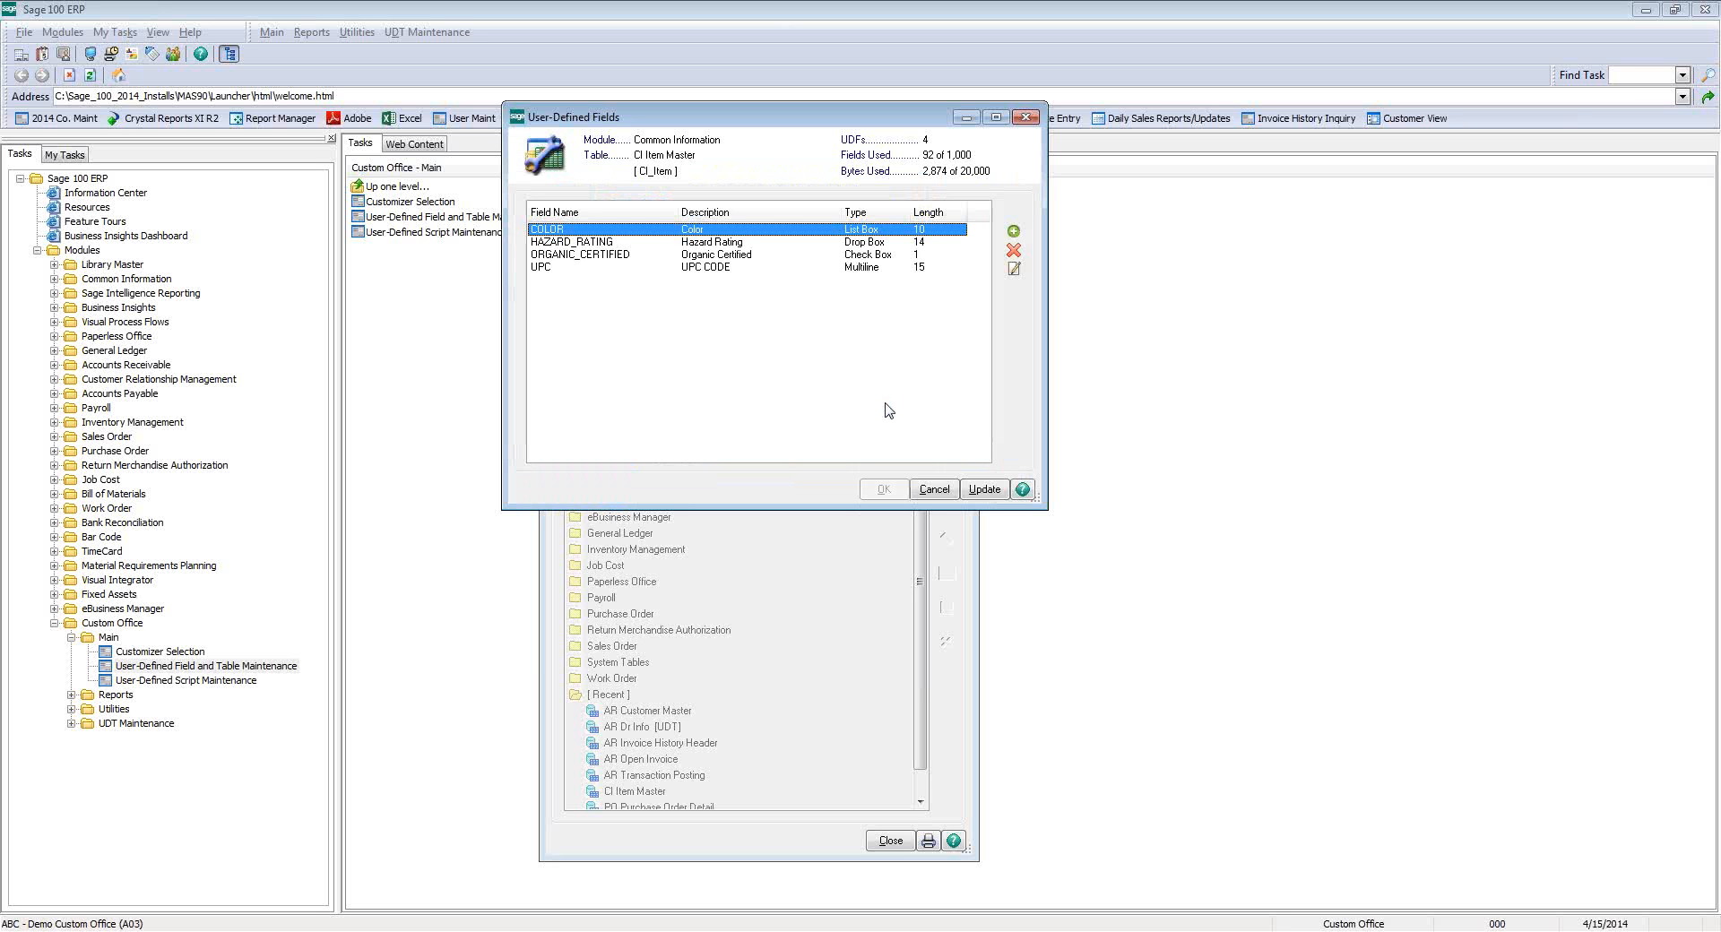
- Examine the COLOR field's attributes, validation list and data sources, and close its definition
left_click(1014, 270)
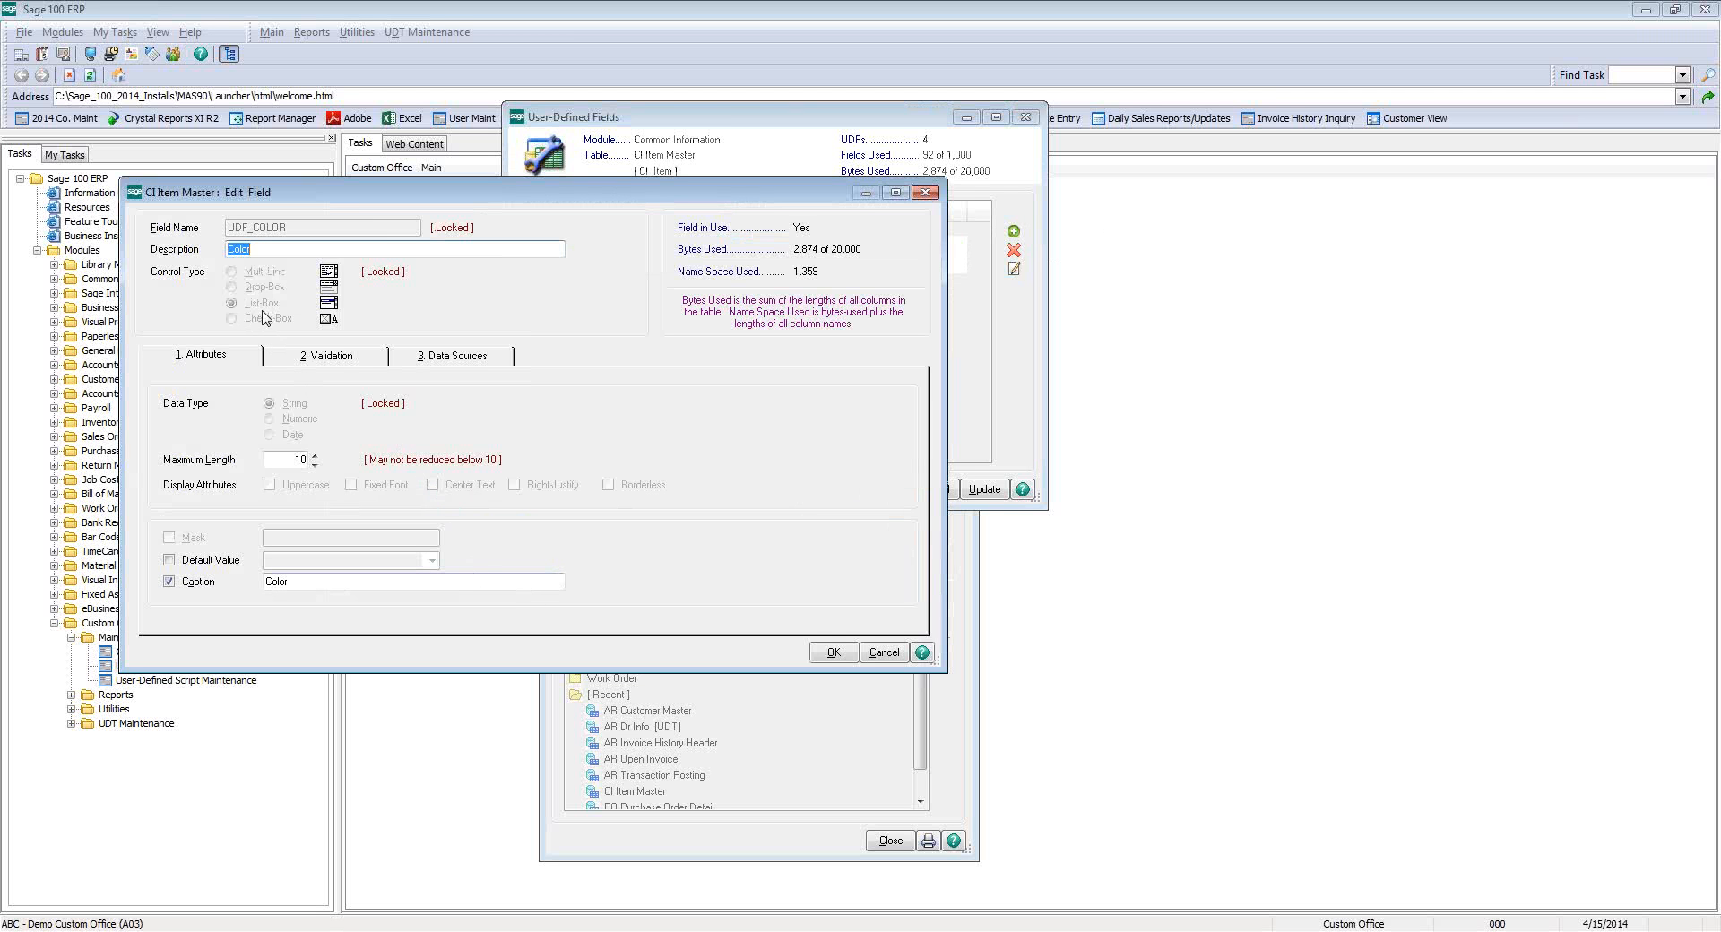
left_click(284, 581)
left_click(347, 356)
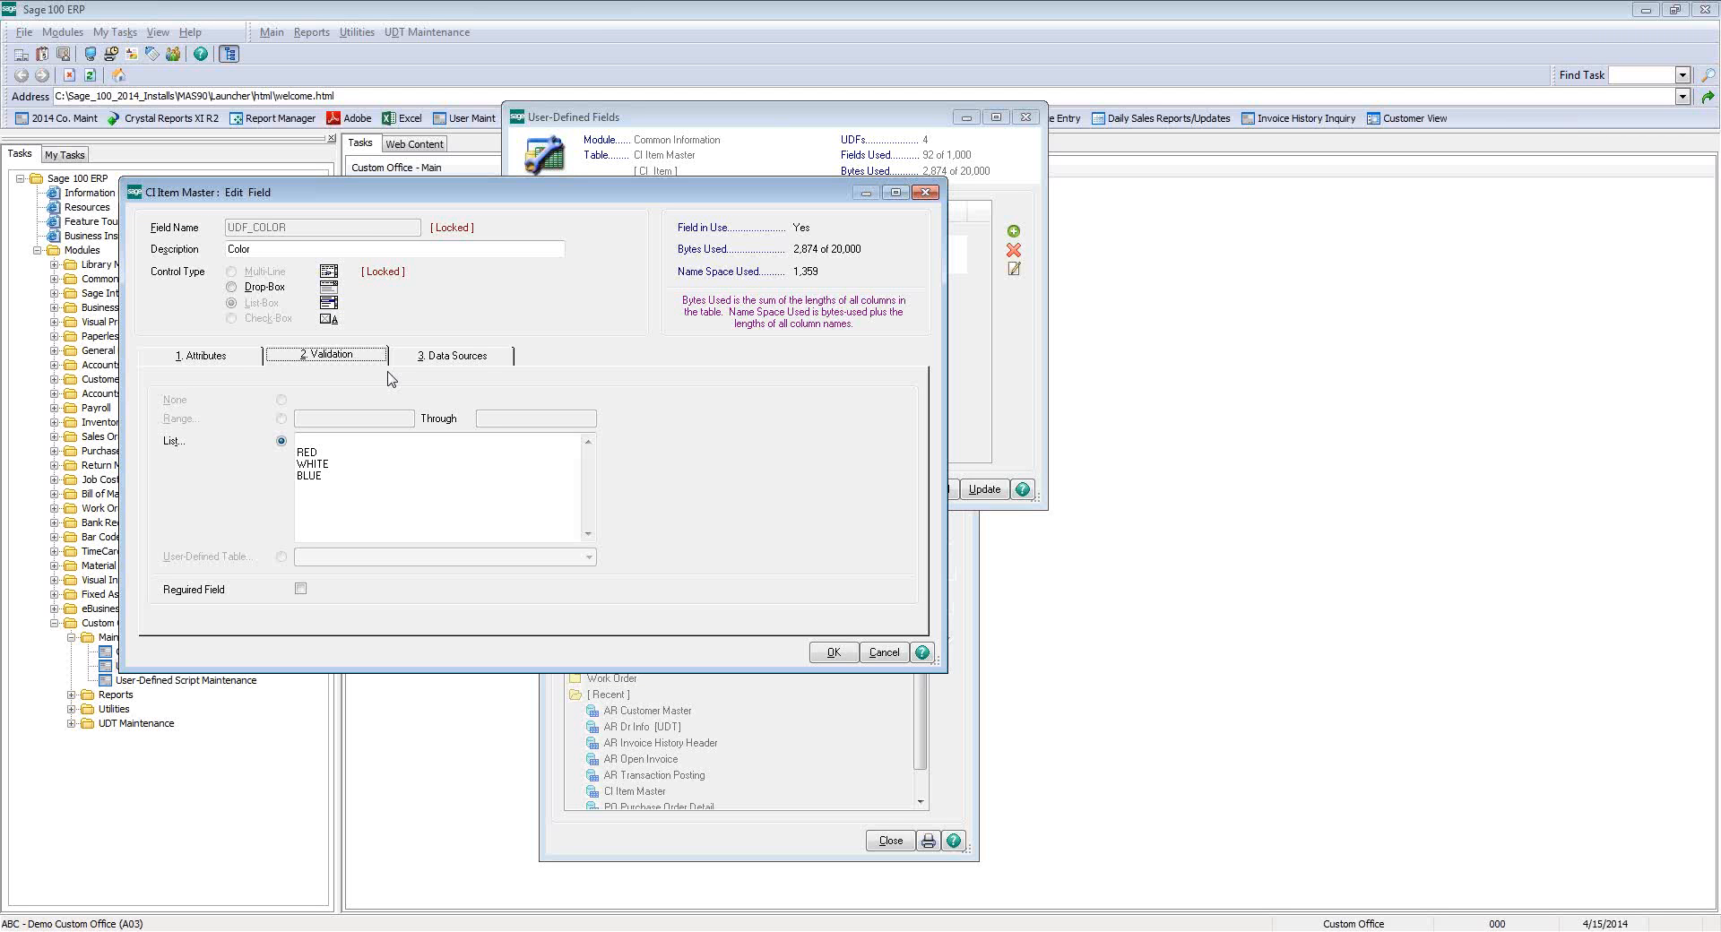
left_click(484, 355)
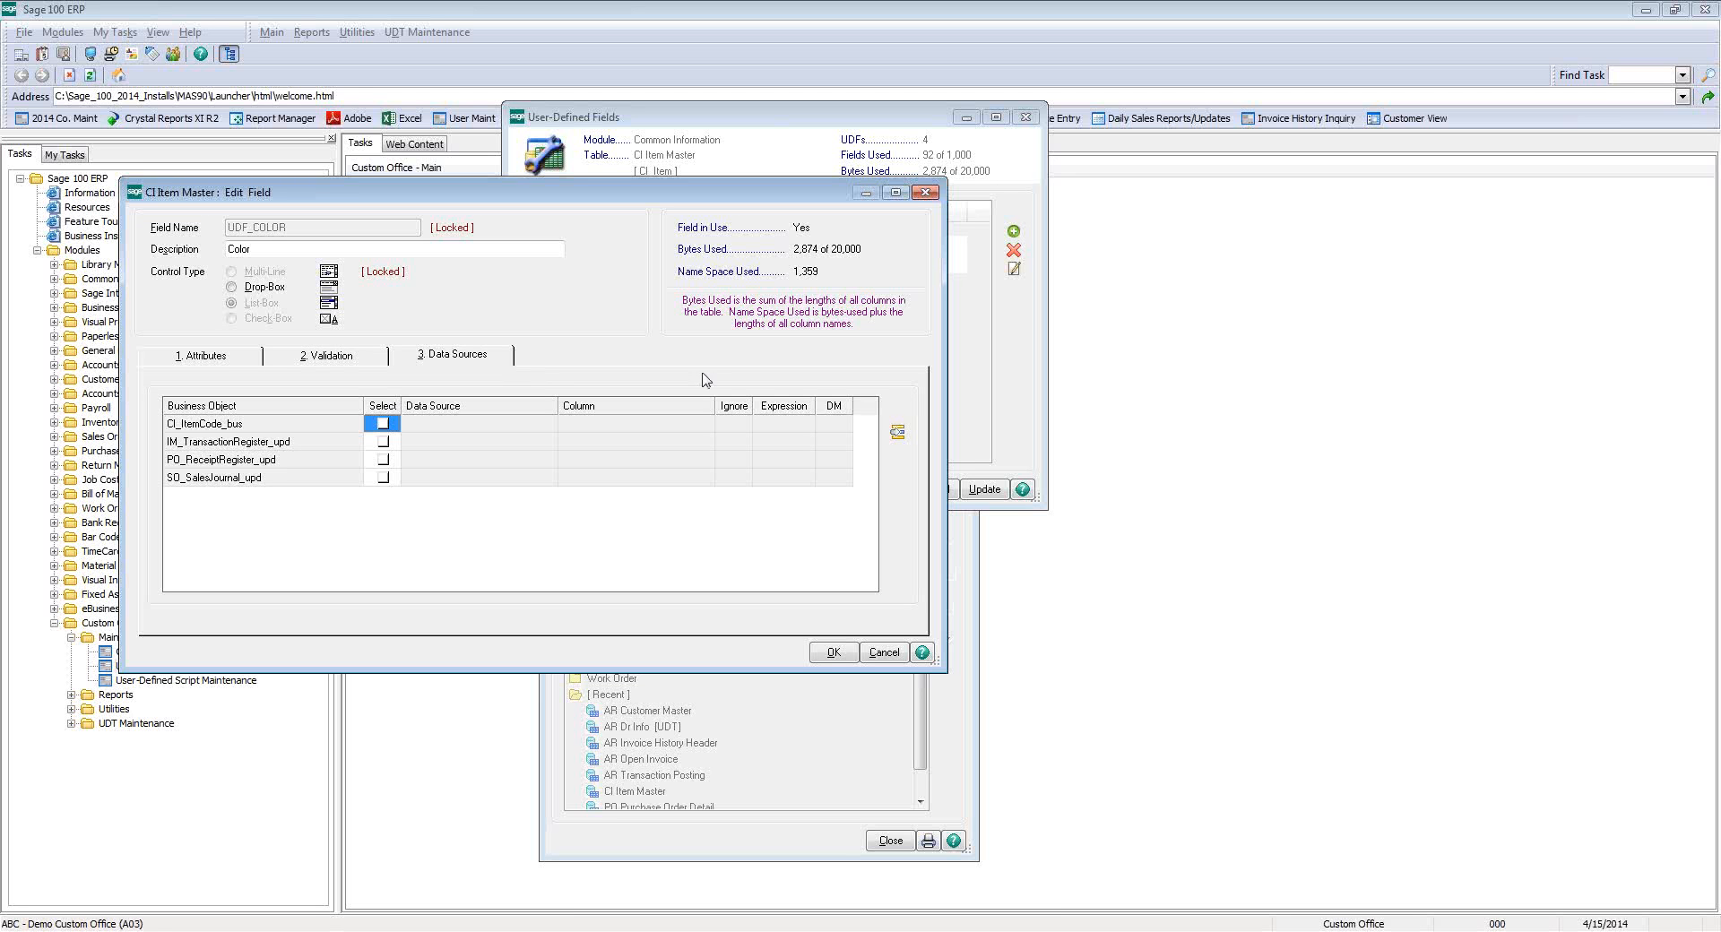
left_click(925, 193)
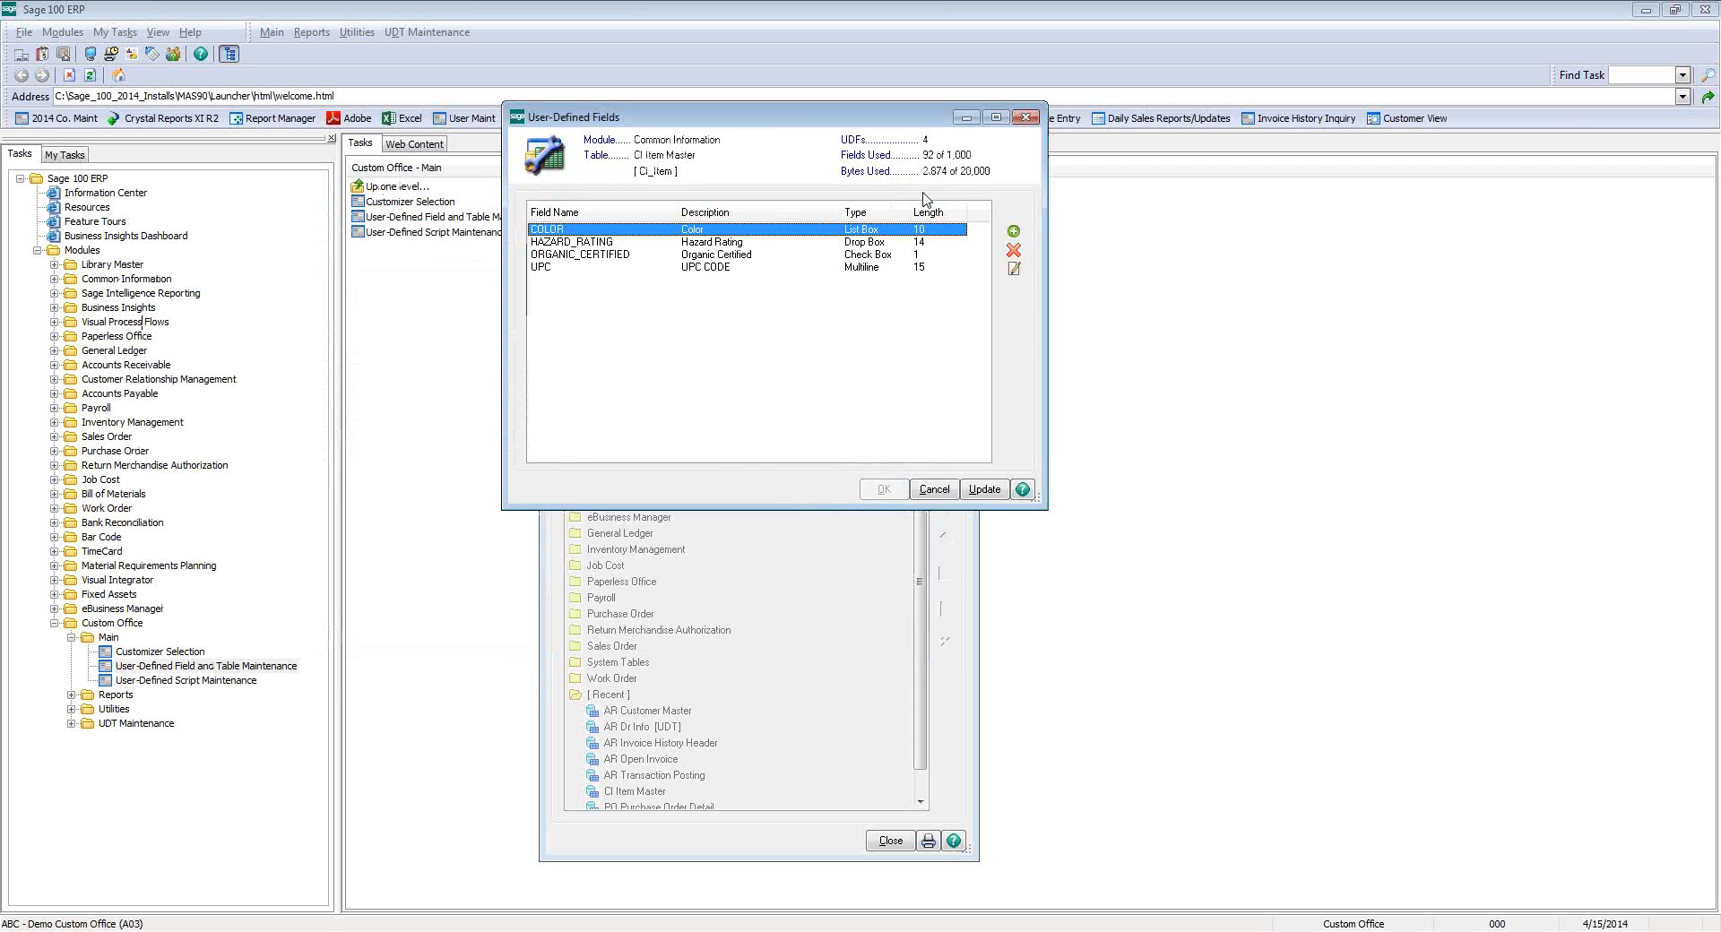
- Examine the HAZARD_RATING field's attributes and validation list, and close its definition
left_click(598, 242)
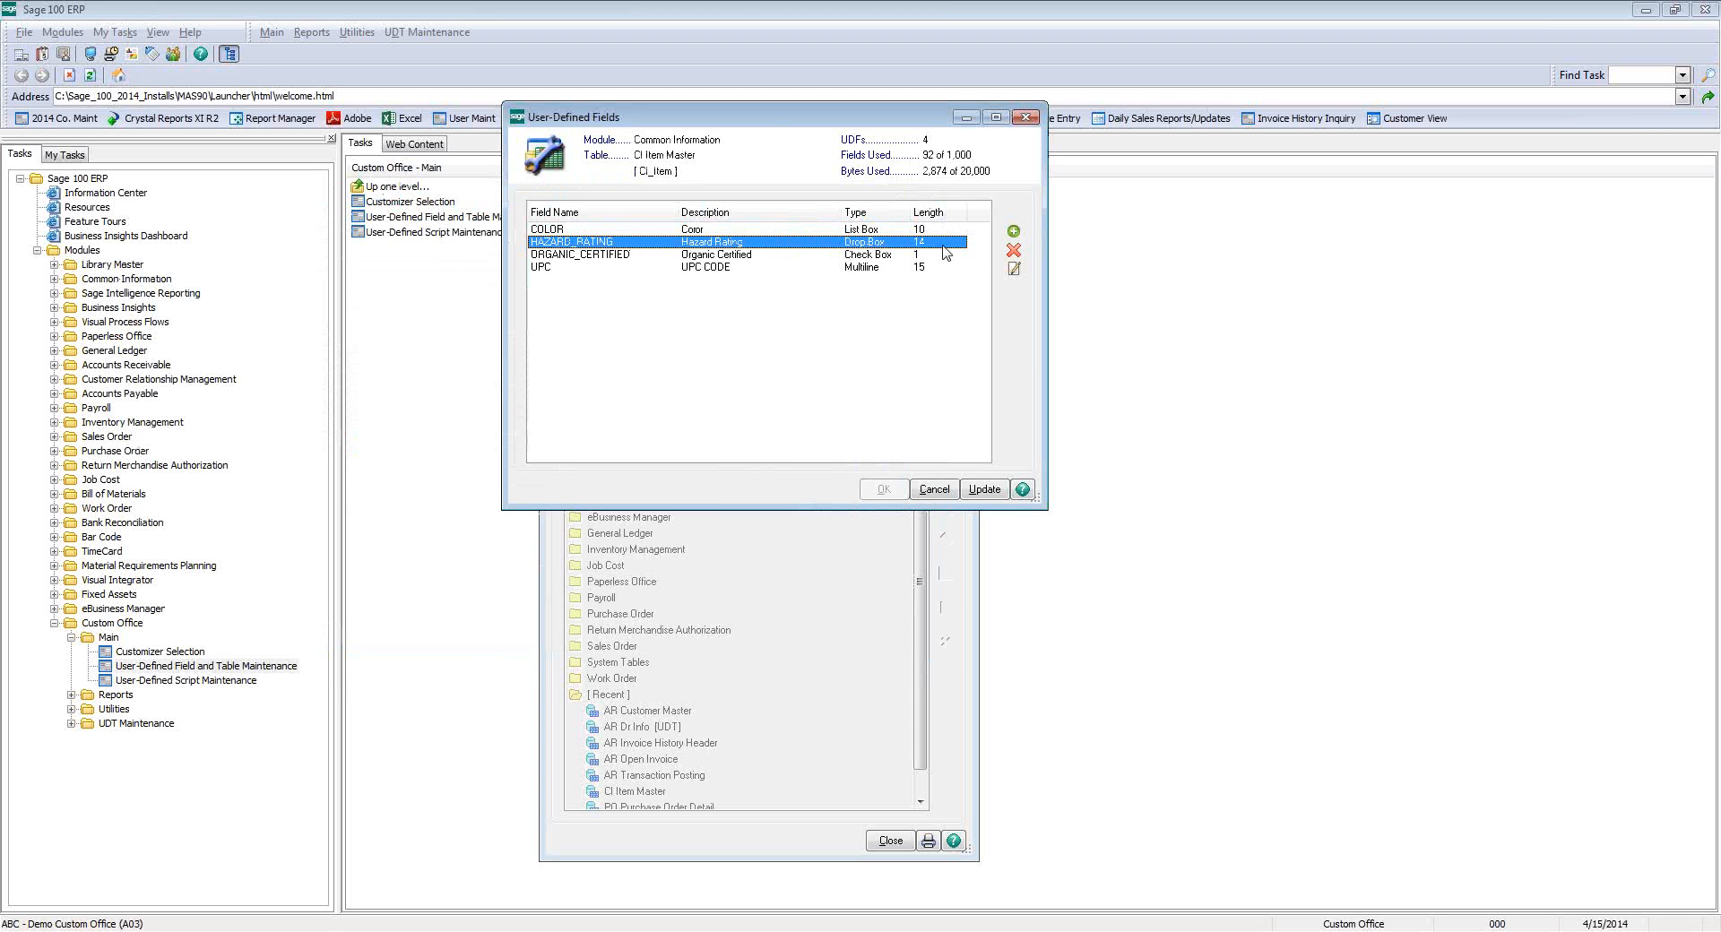
left_click(1015, 269)
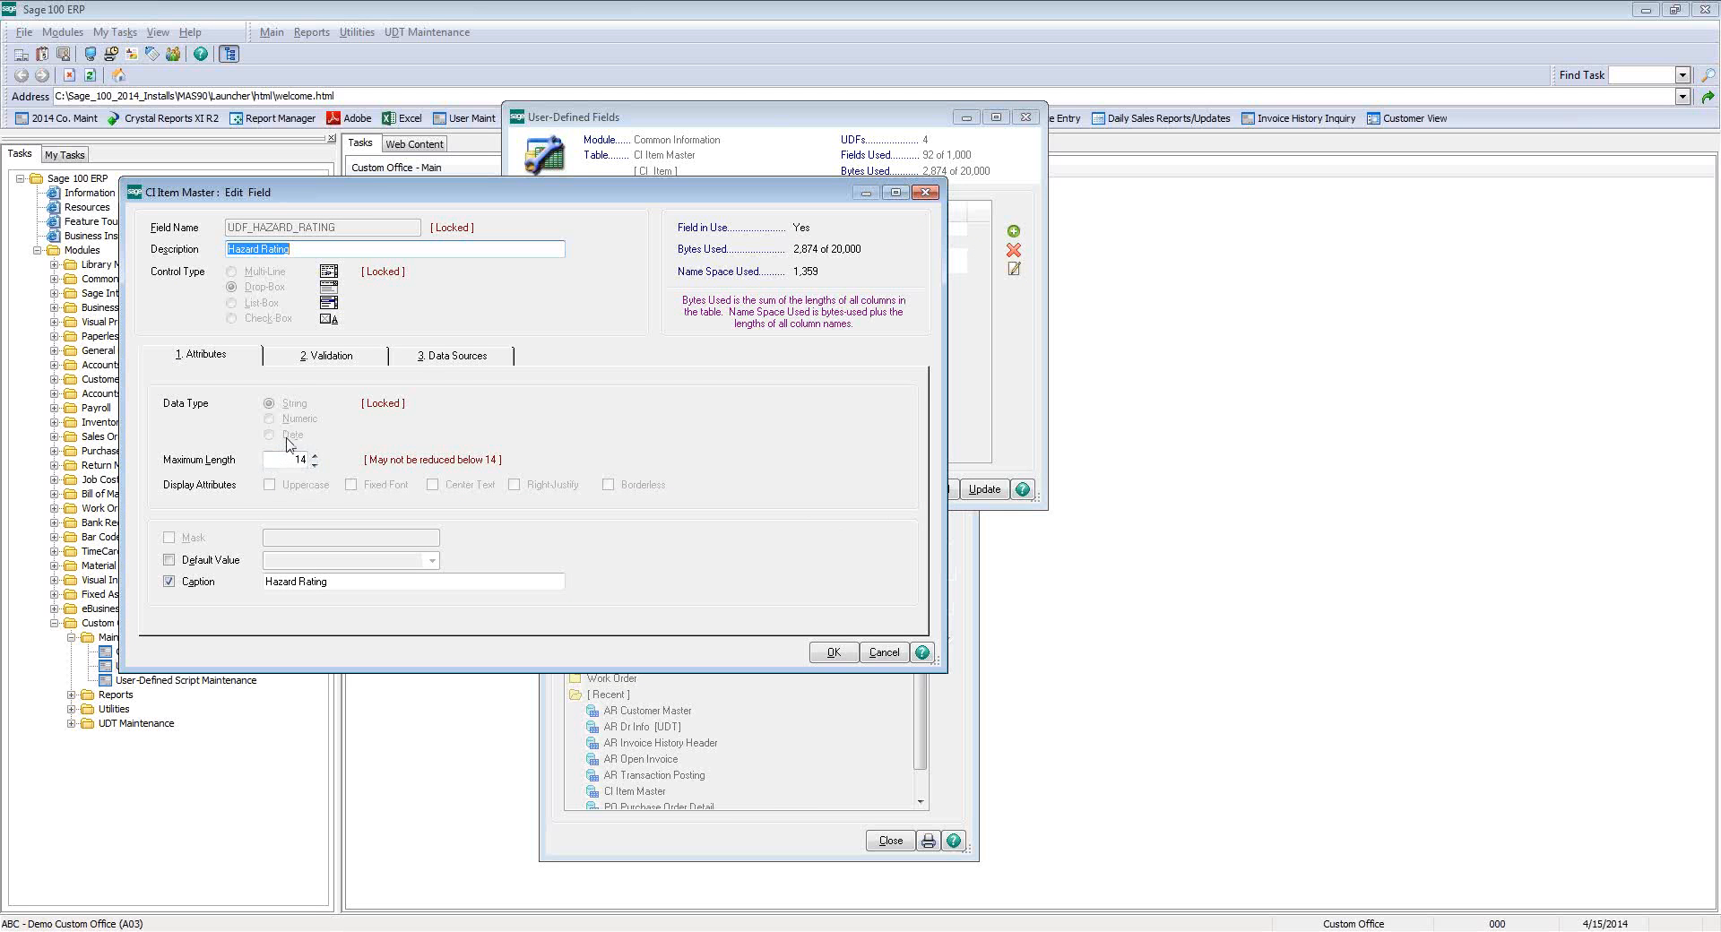
left_click(306, 356)
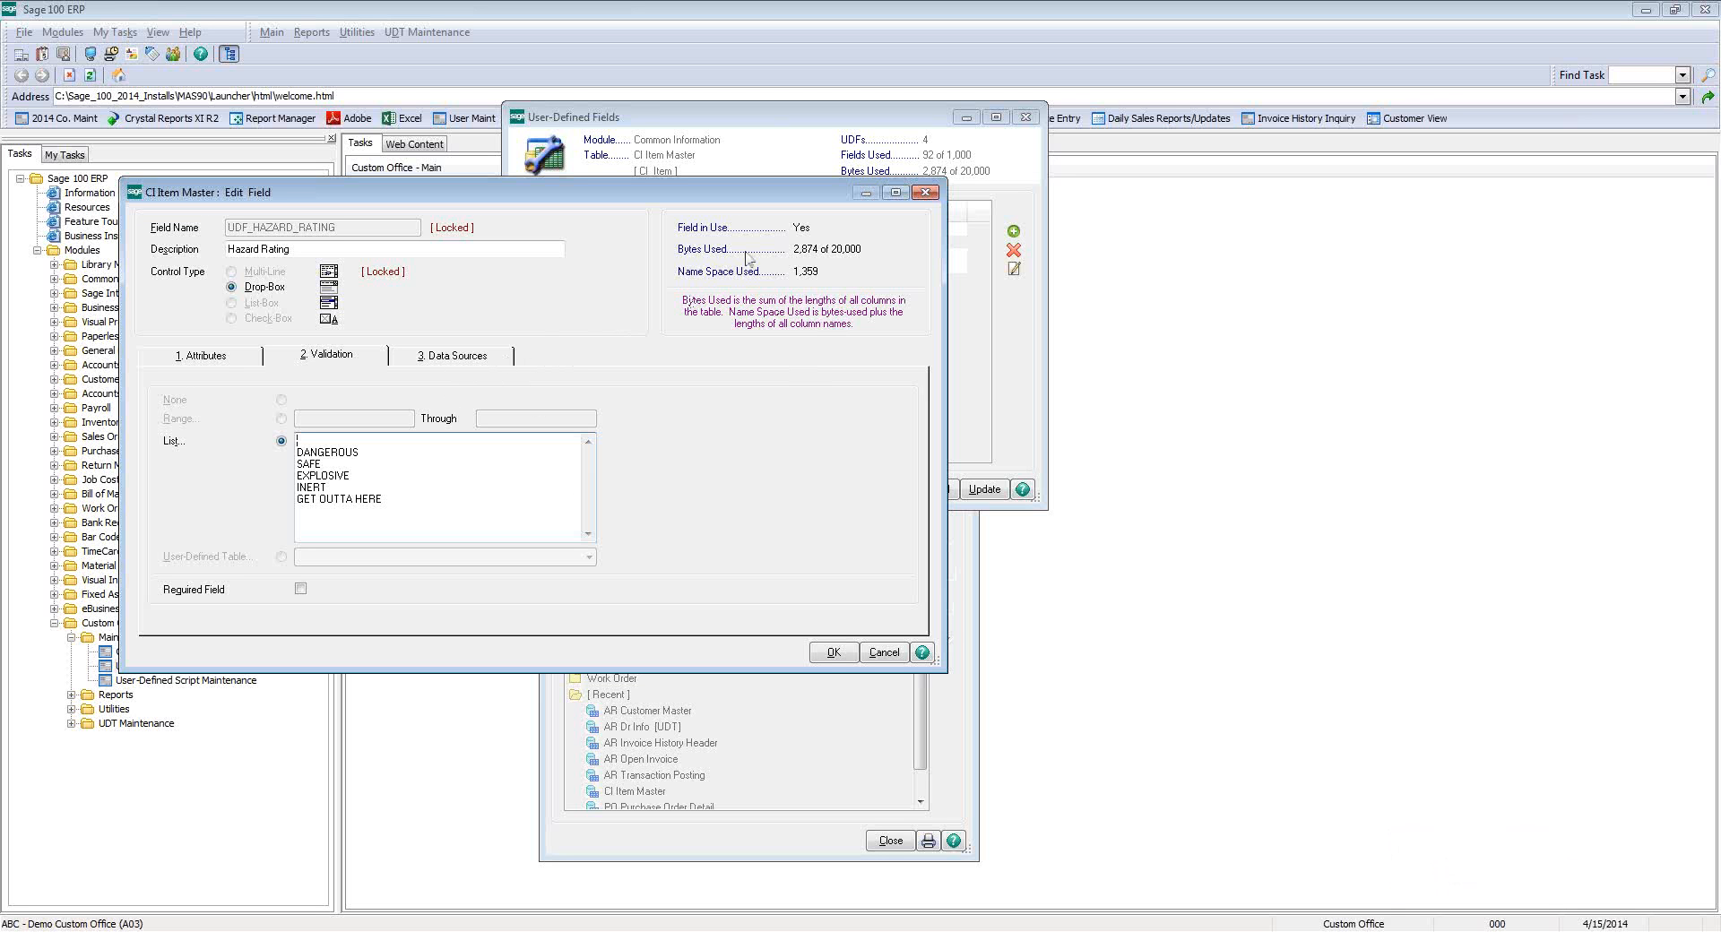
left_click(924, 192)
- Examine the ORGANIC_CERTIFIED field's attributes and close its definition
left_click(703, 258)
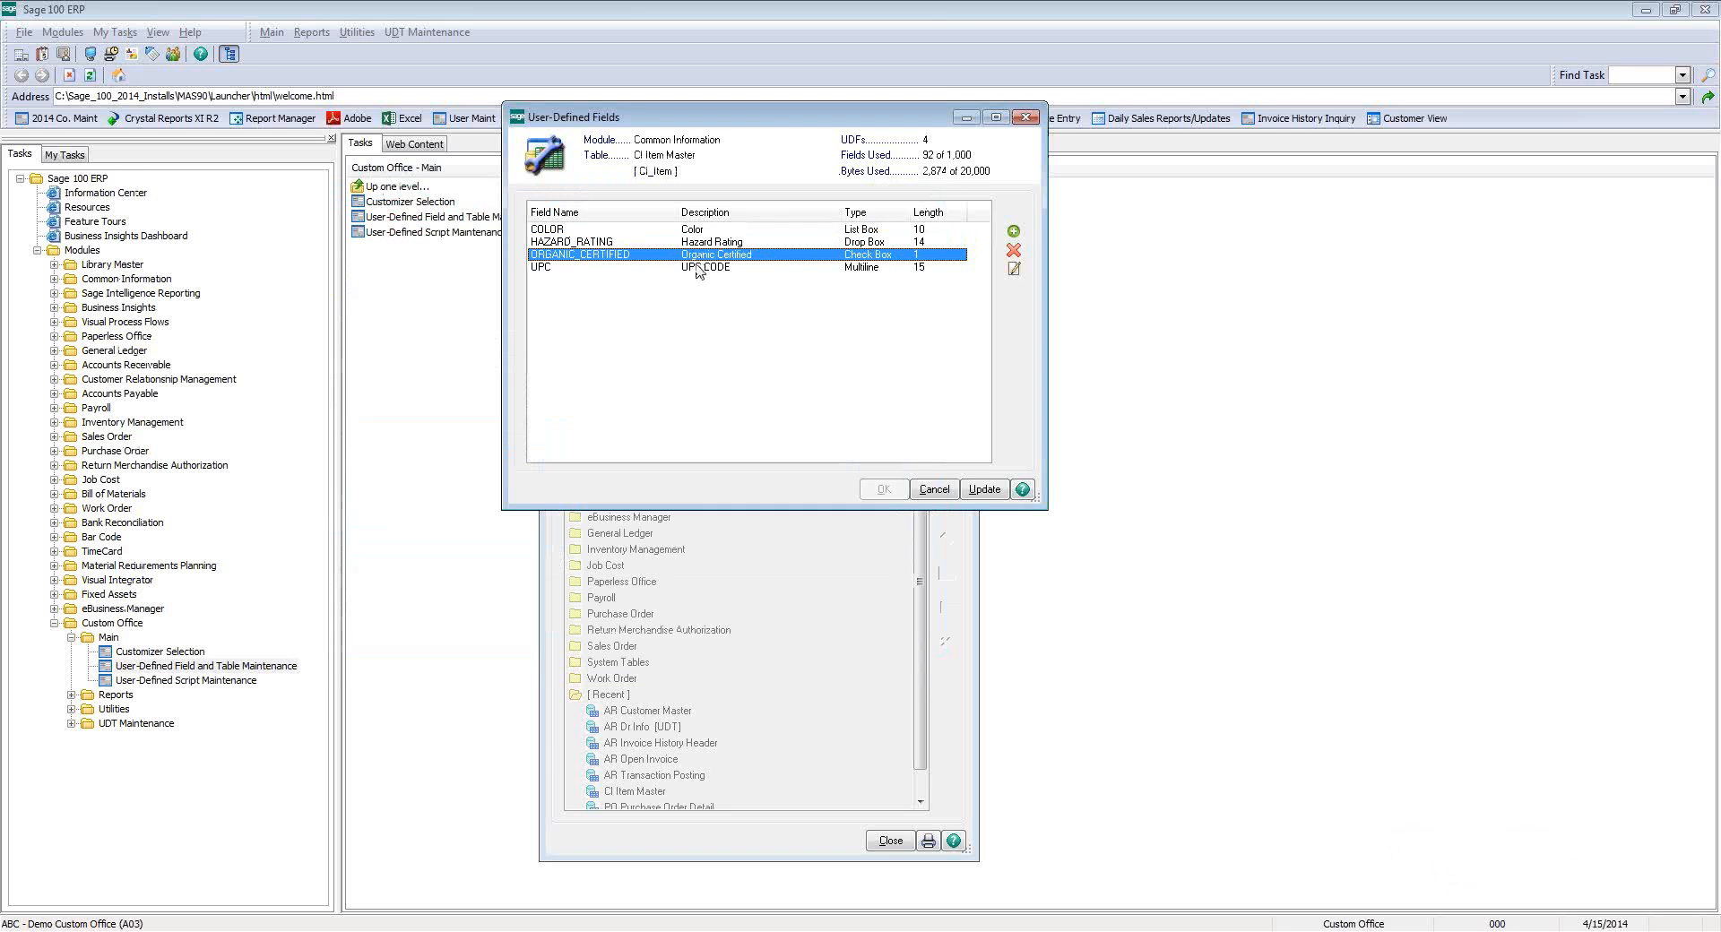
left_click(1015, 272)
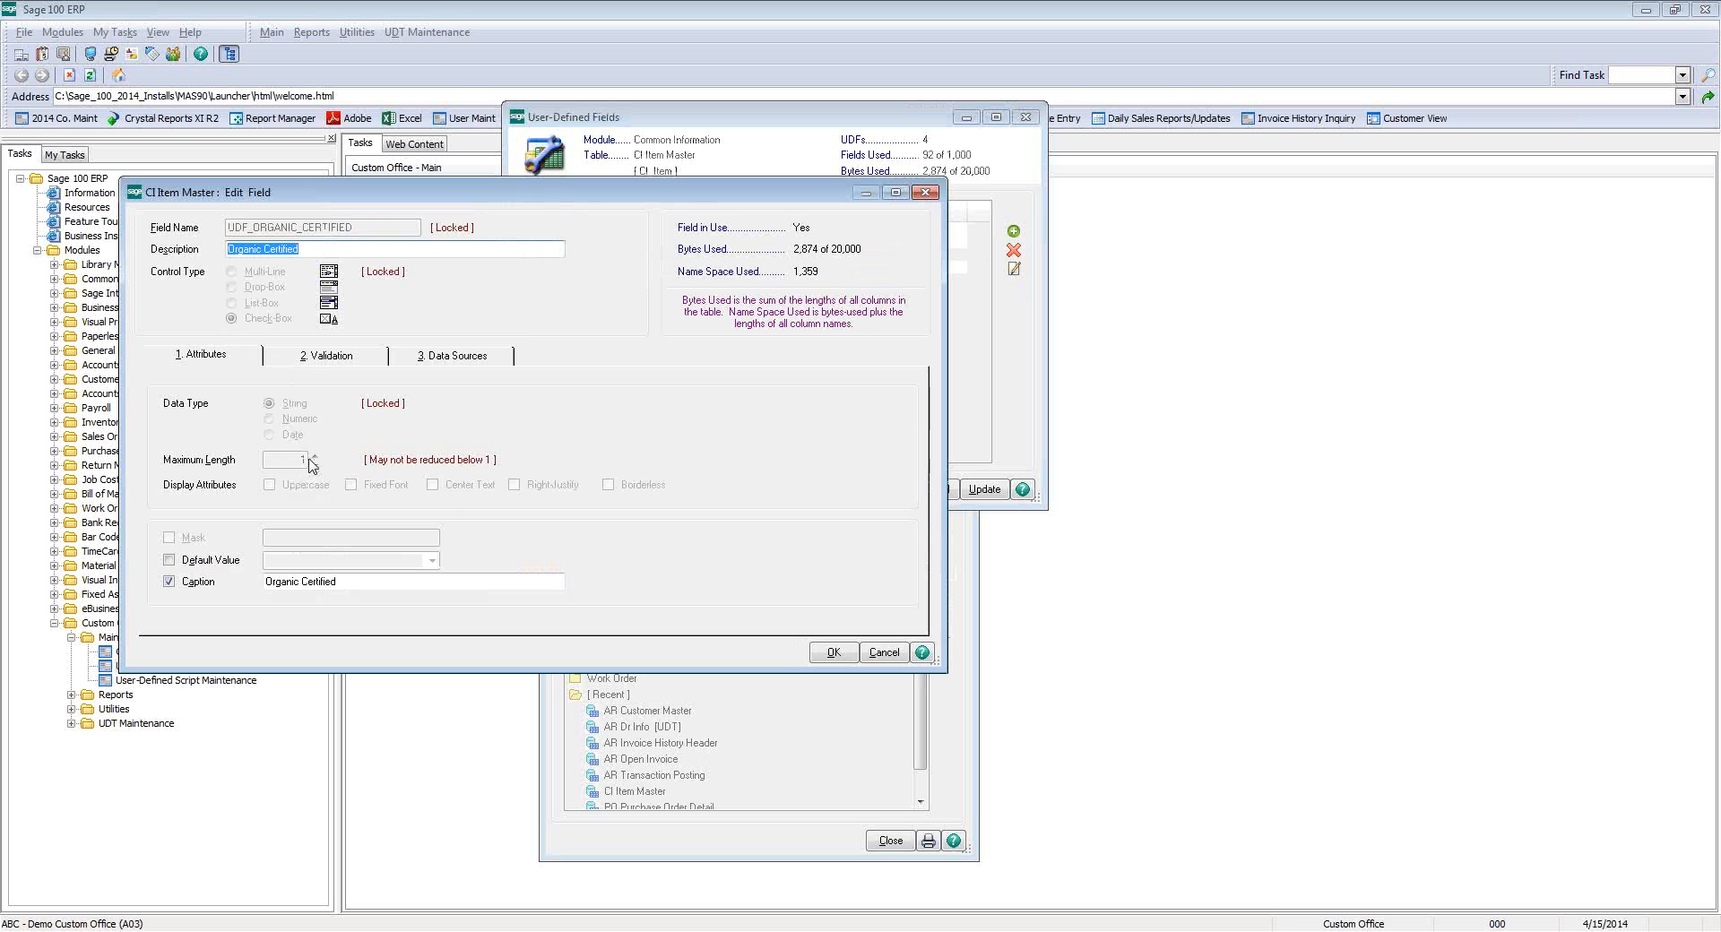
left_click(926, 194)
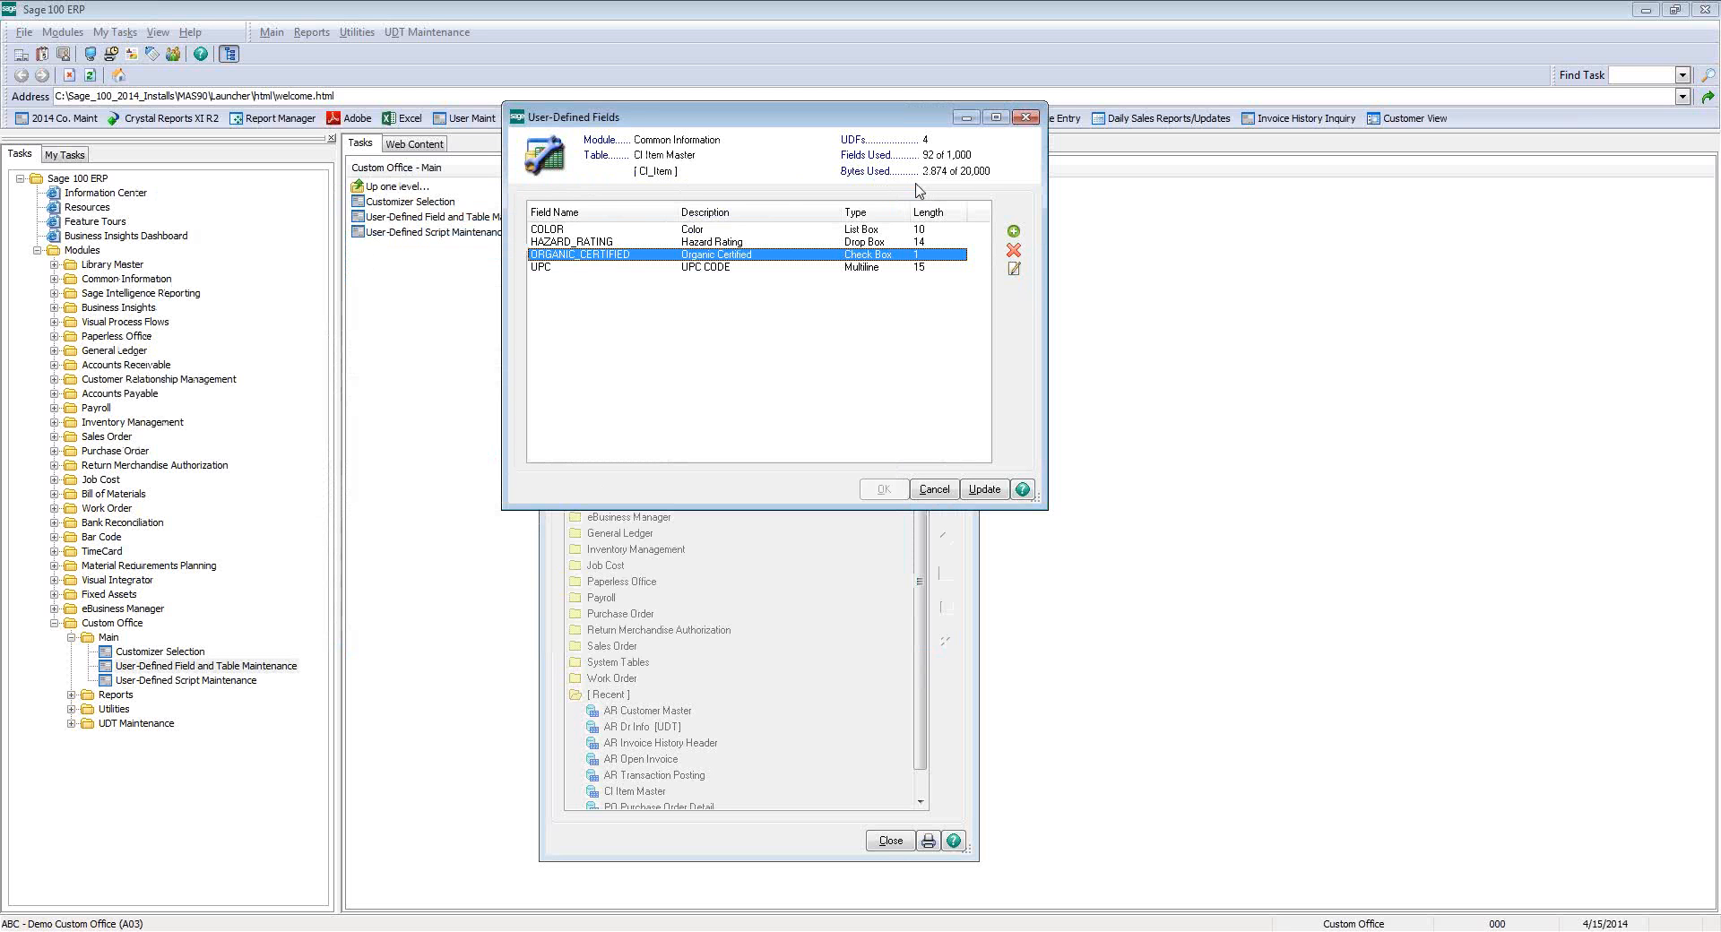
- Examine the UPC field's attributes and validation settings, and close the CI Item Master user-defined fields list
left_click(723, 269)
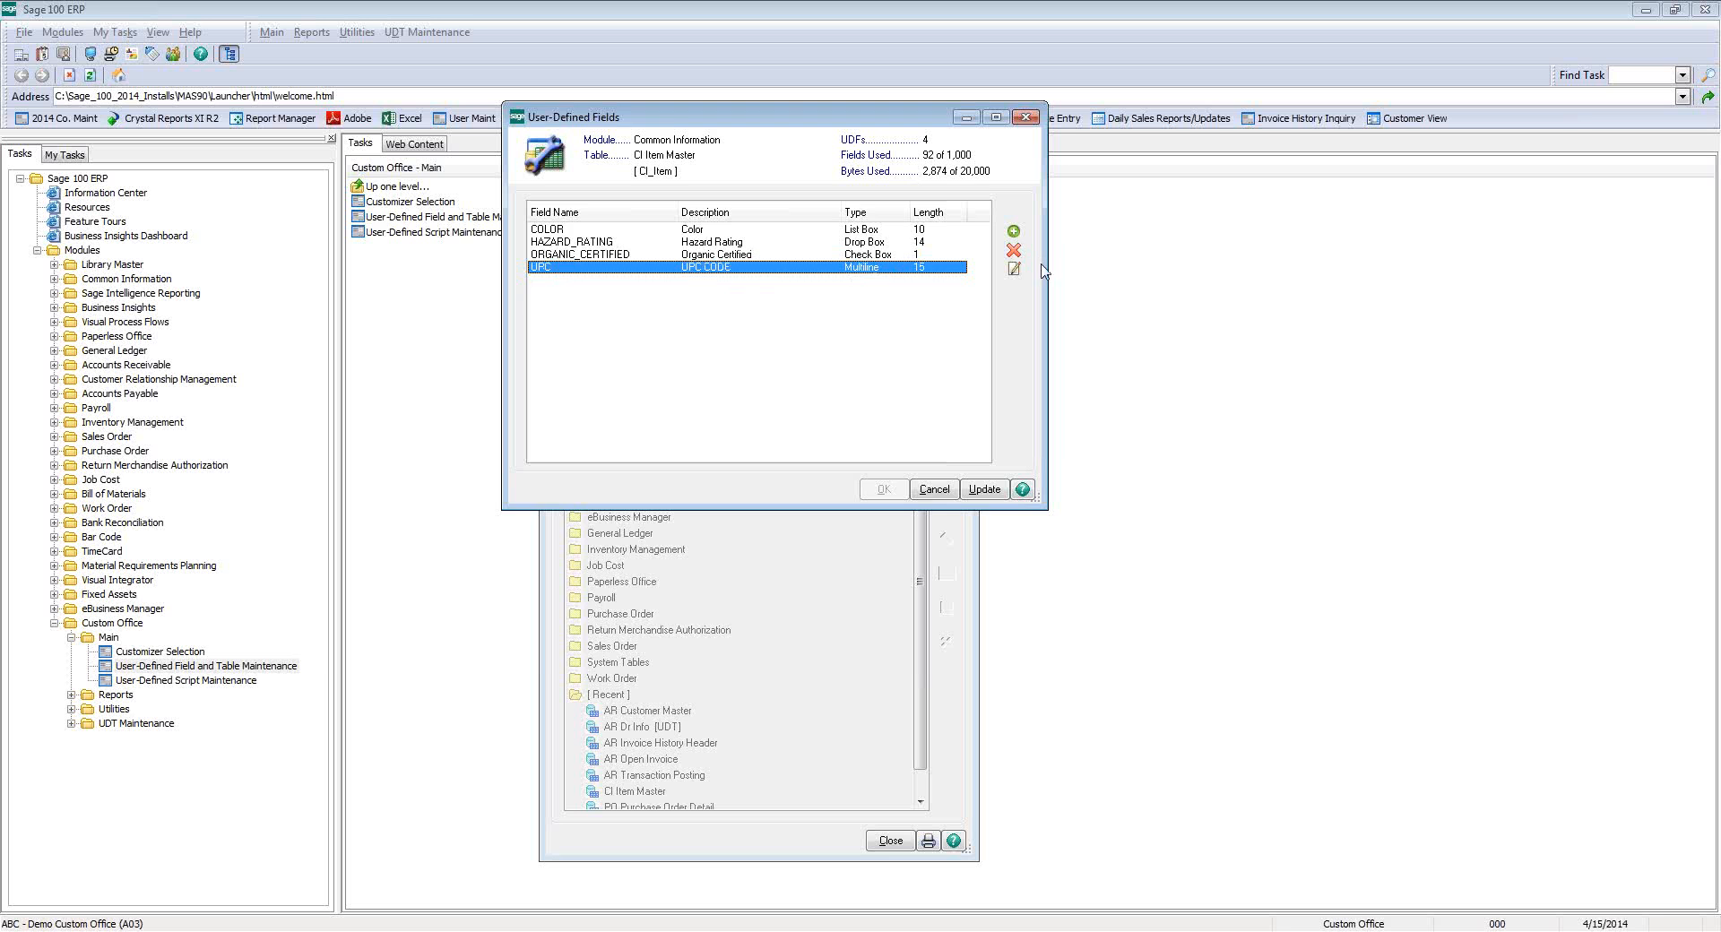
left_click(1014, 268)
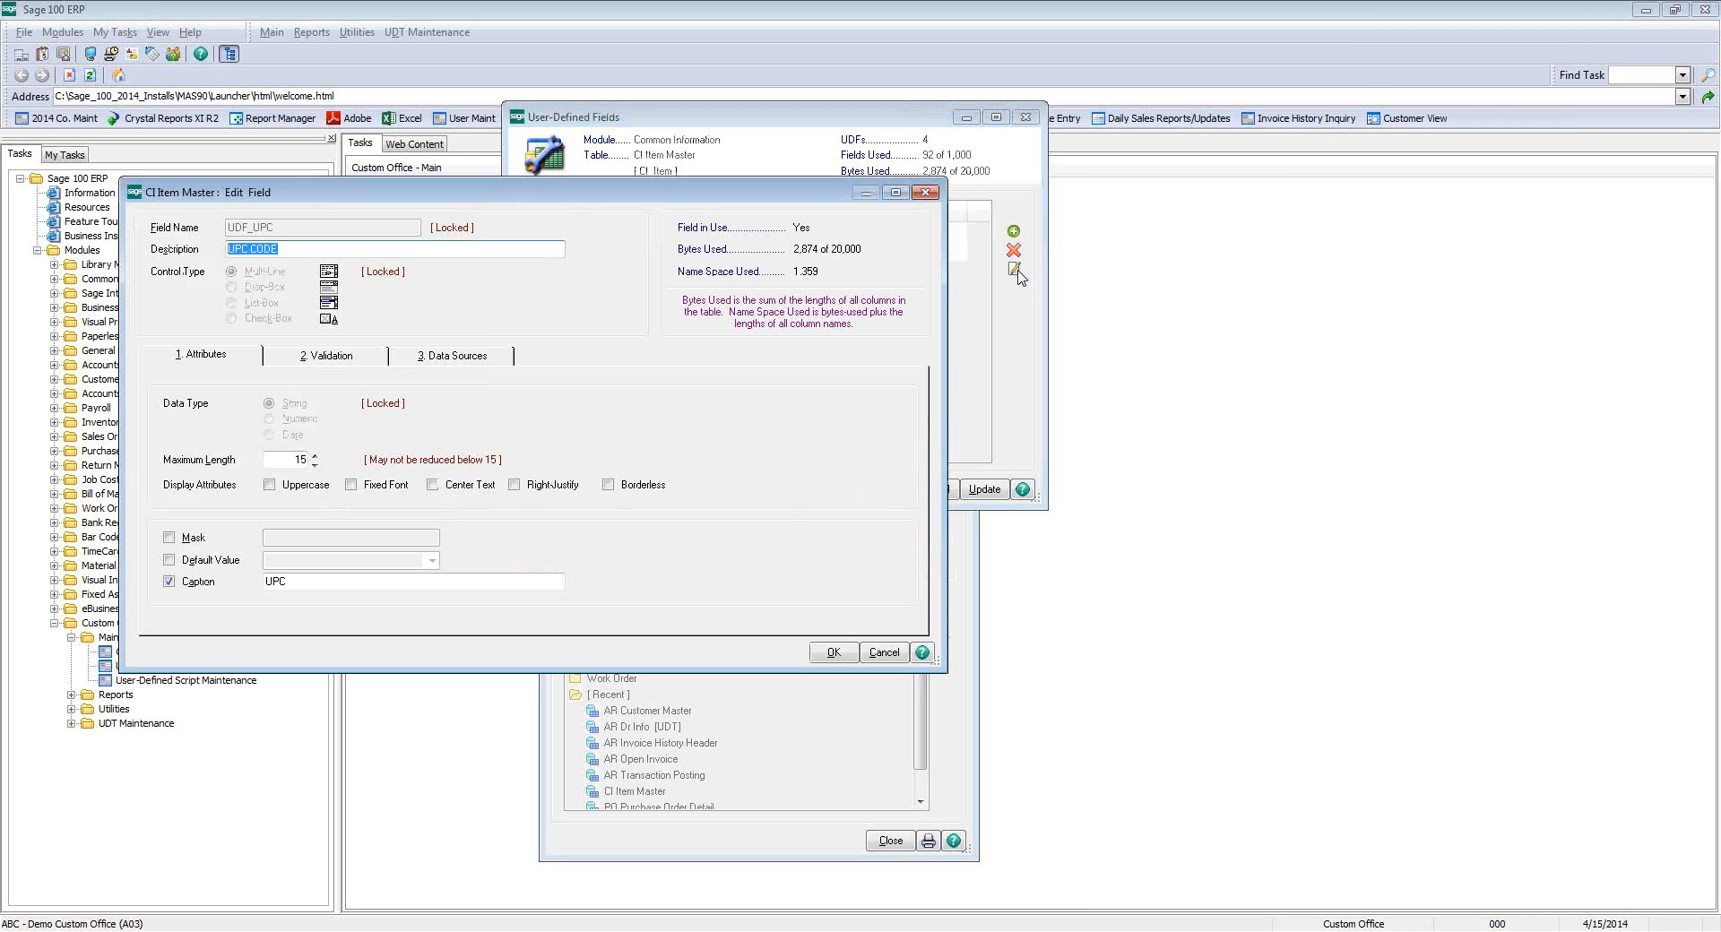
left_click(303, 358)
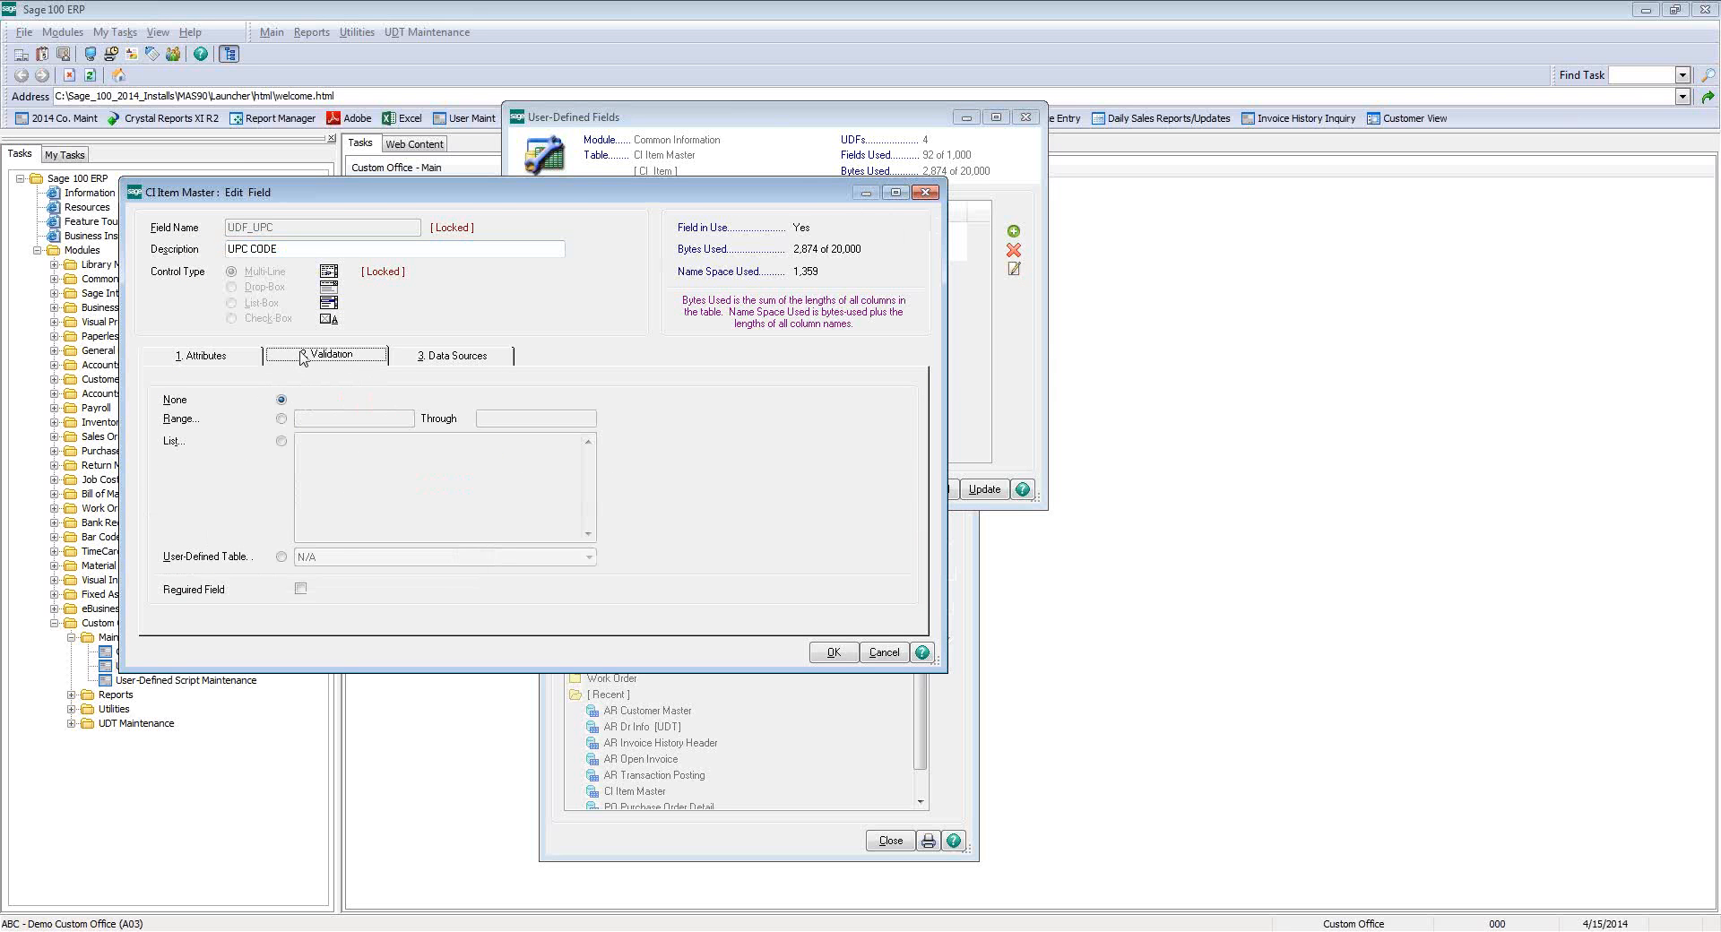
left_click(924, 193)
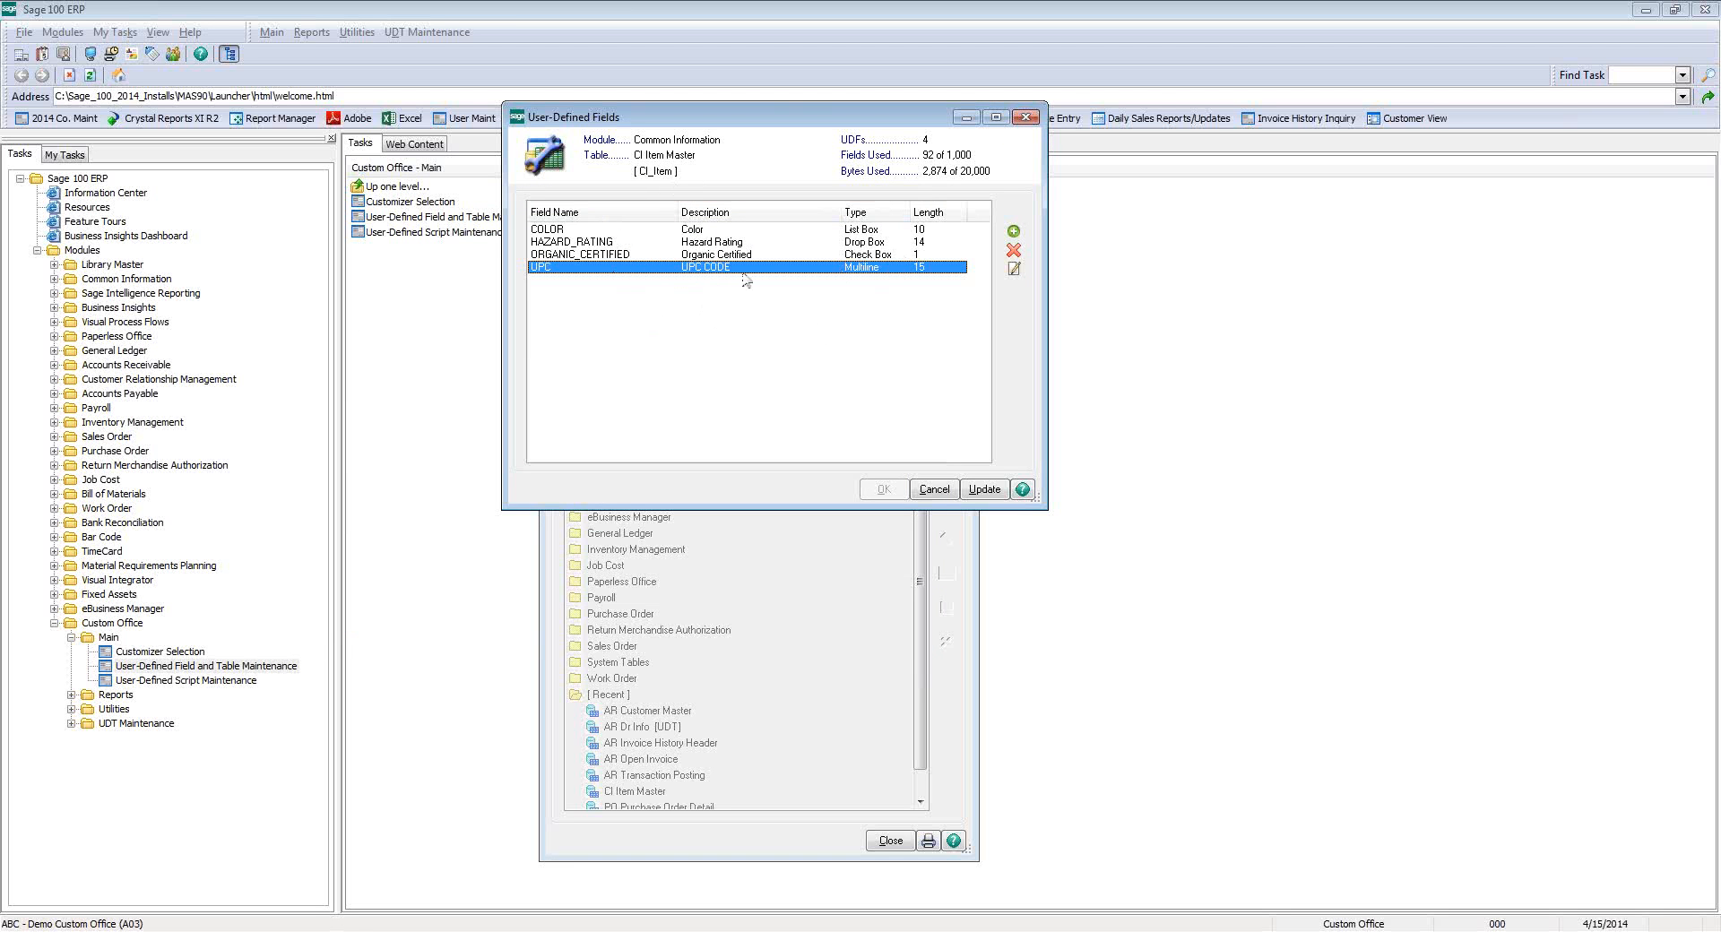
left_click(1034, 118)
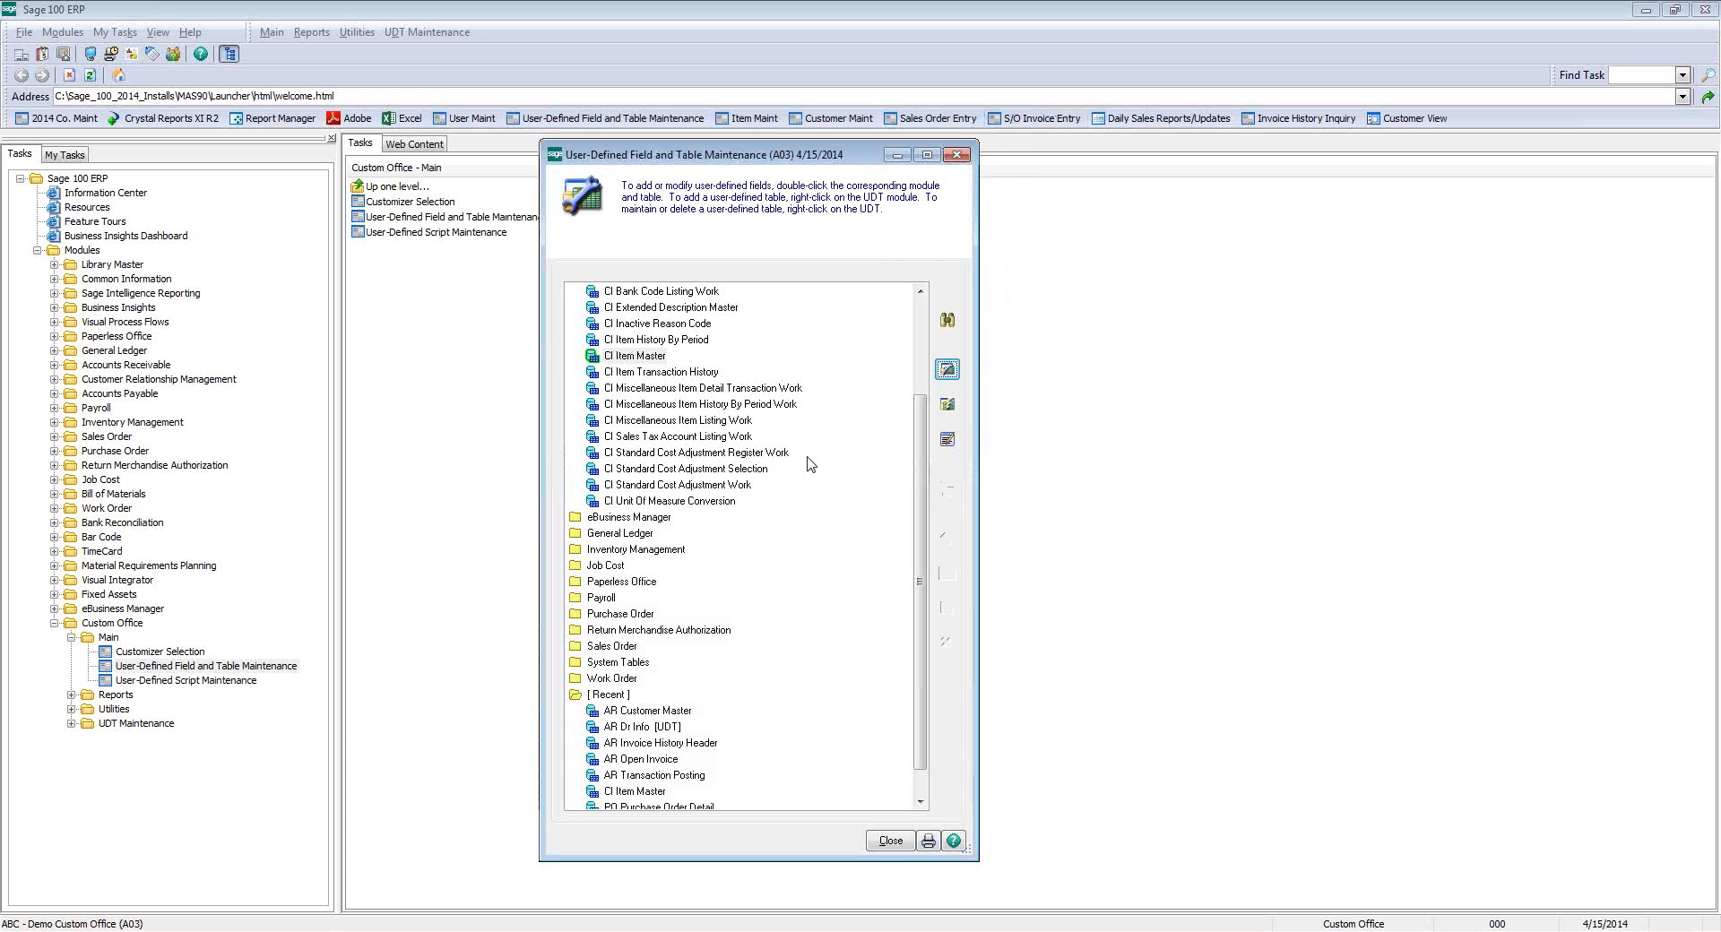
- Close the User-Defined Field and Table Maintenance window and the User Maintenance window
left_click(957, 156)
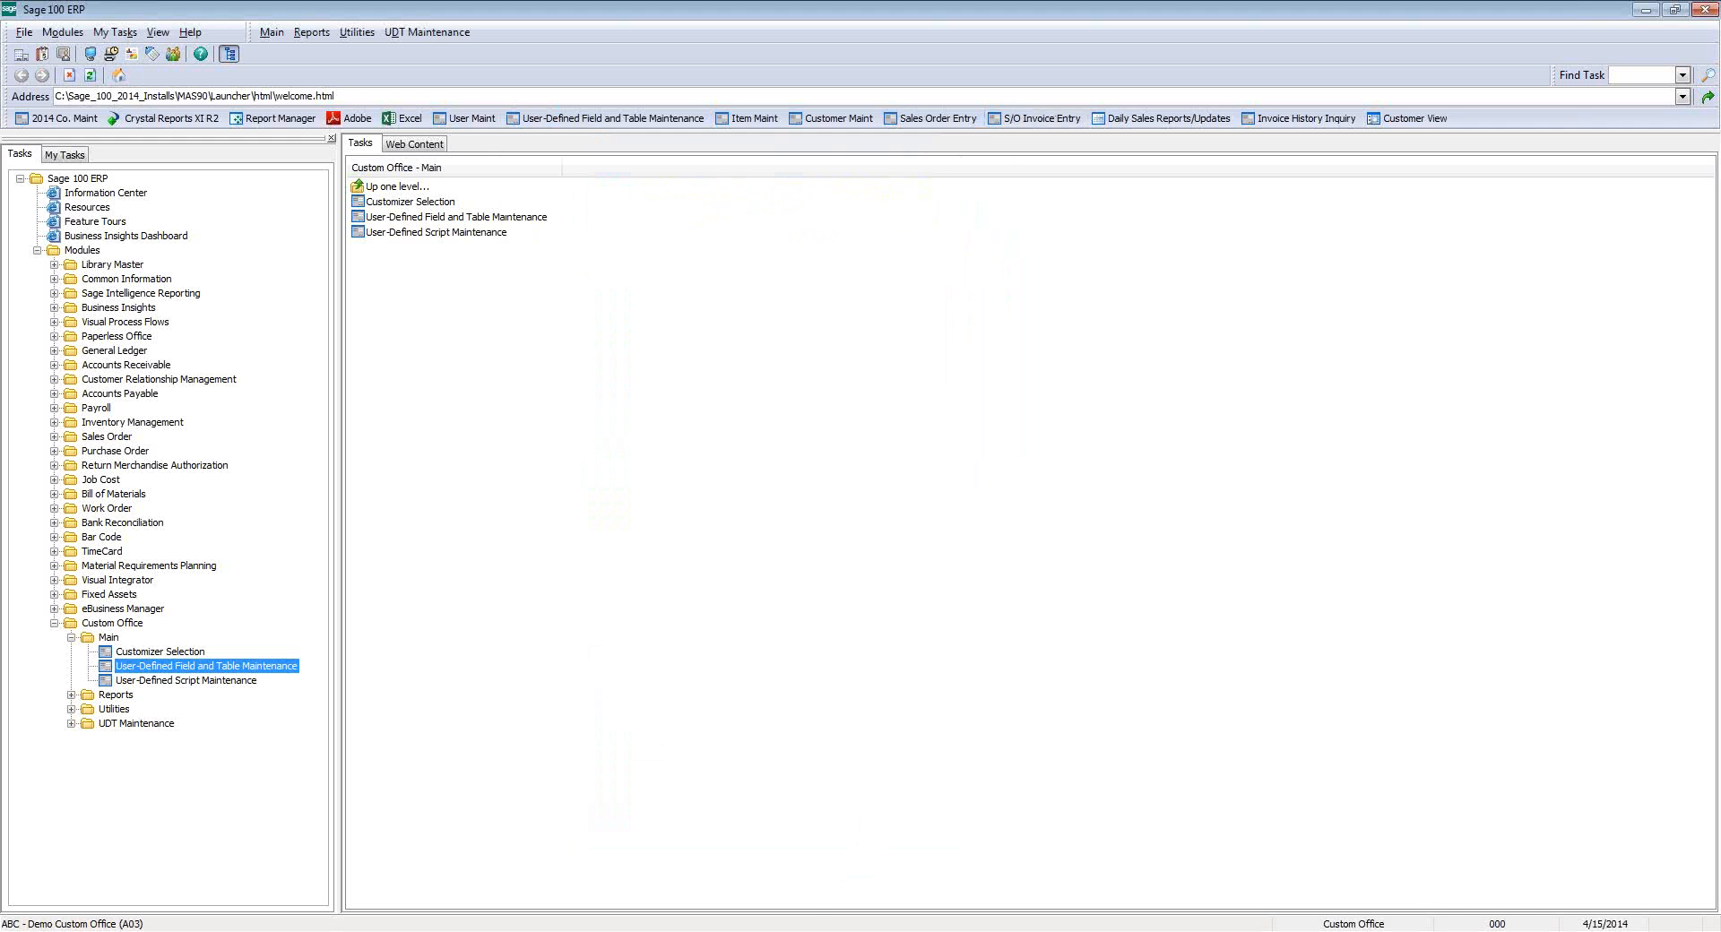
left_click(807, 931)
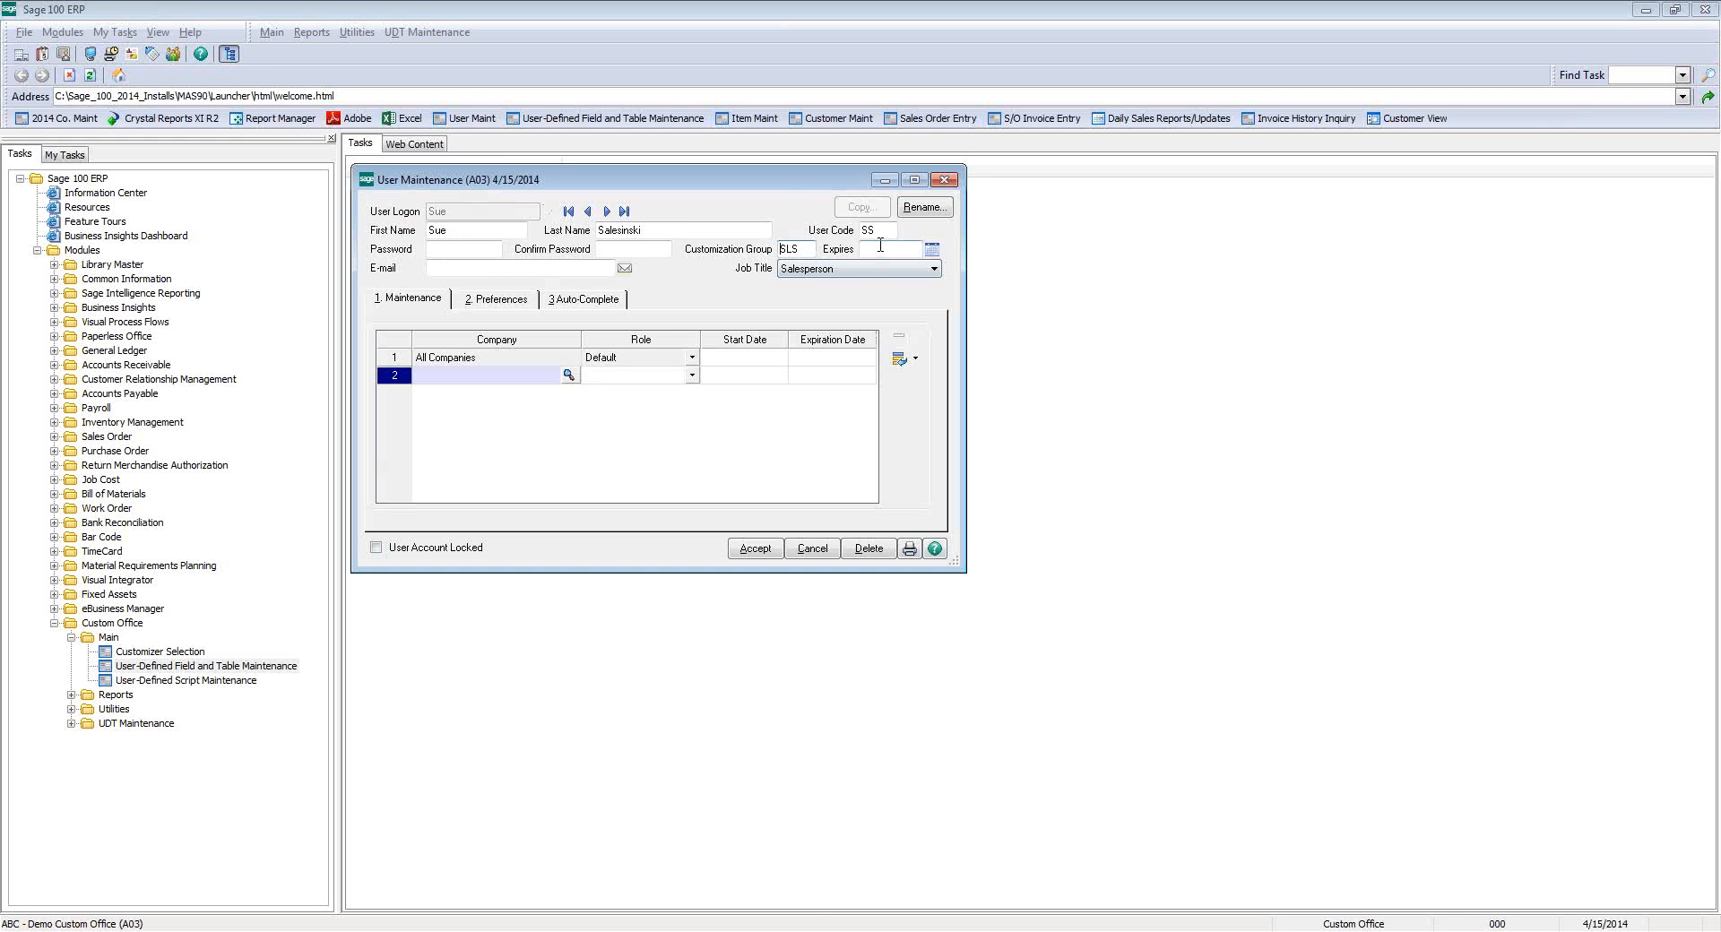
left_click(944, 180)
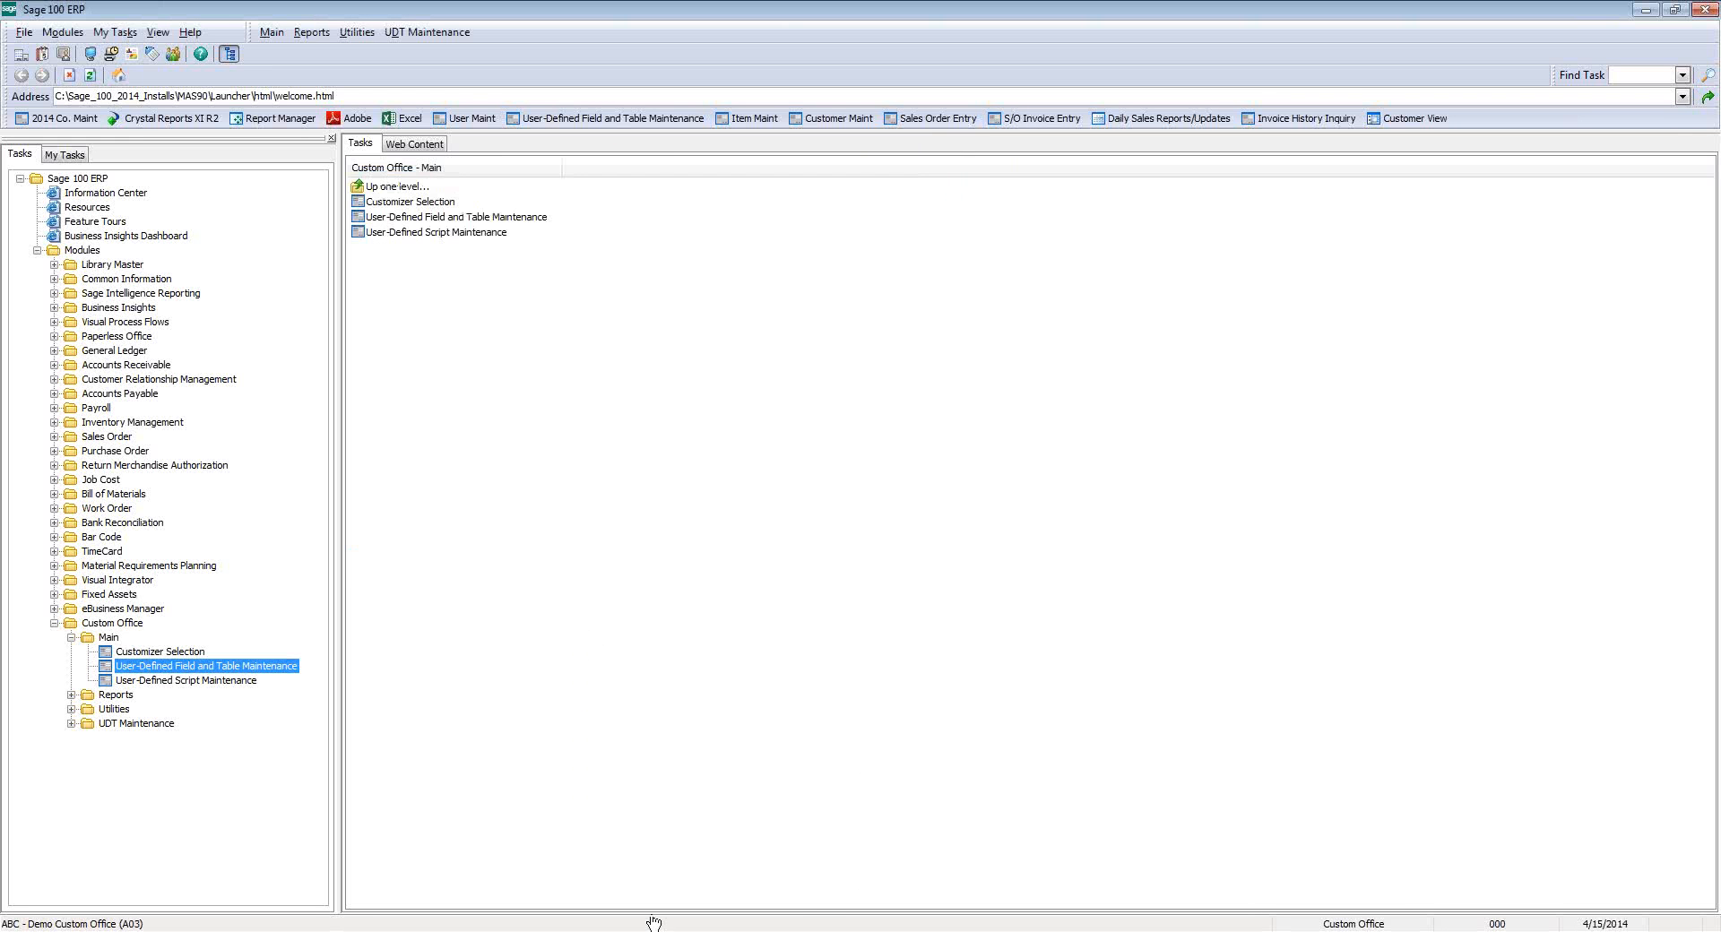
- Open Item Maintenance's UDF tab in the Customizer, modifying the existing customized panel for all users in company A03
left_click(751, 120)
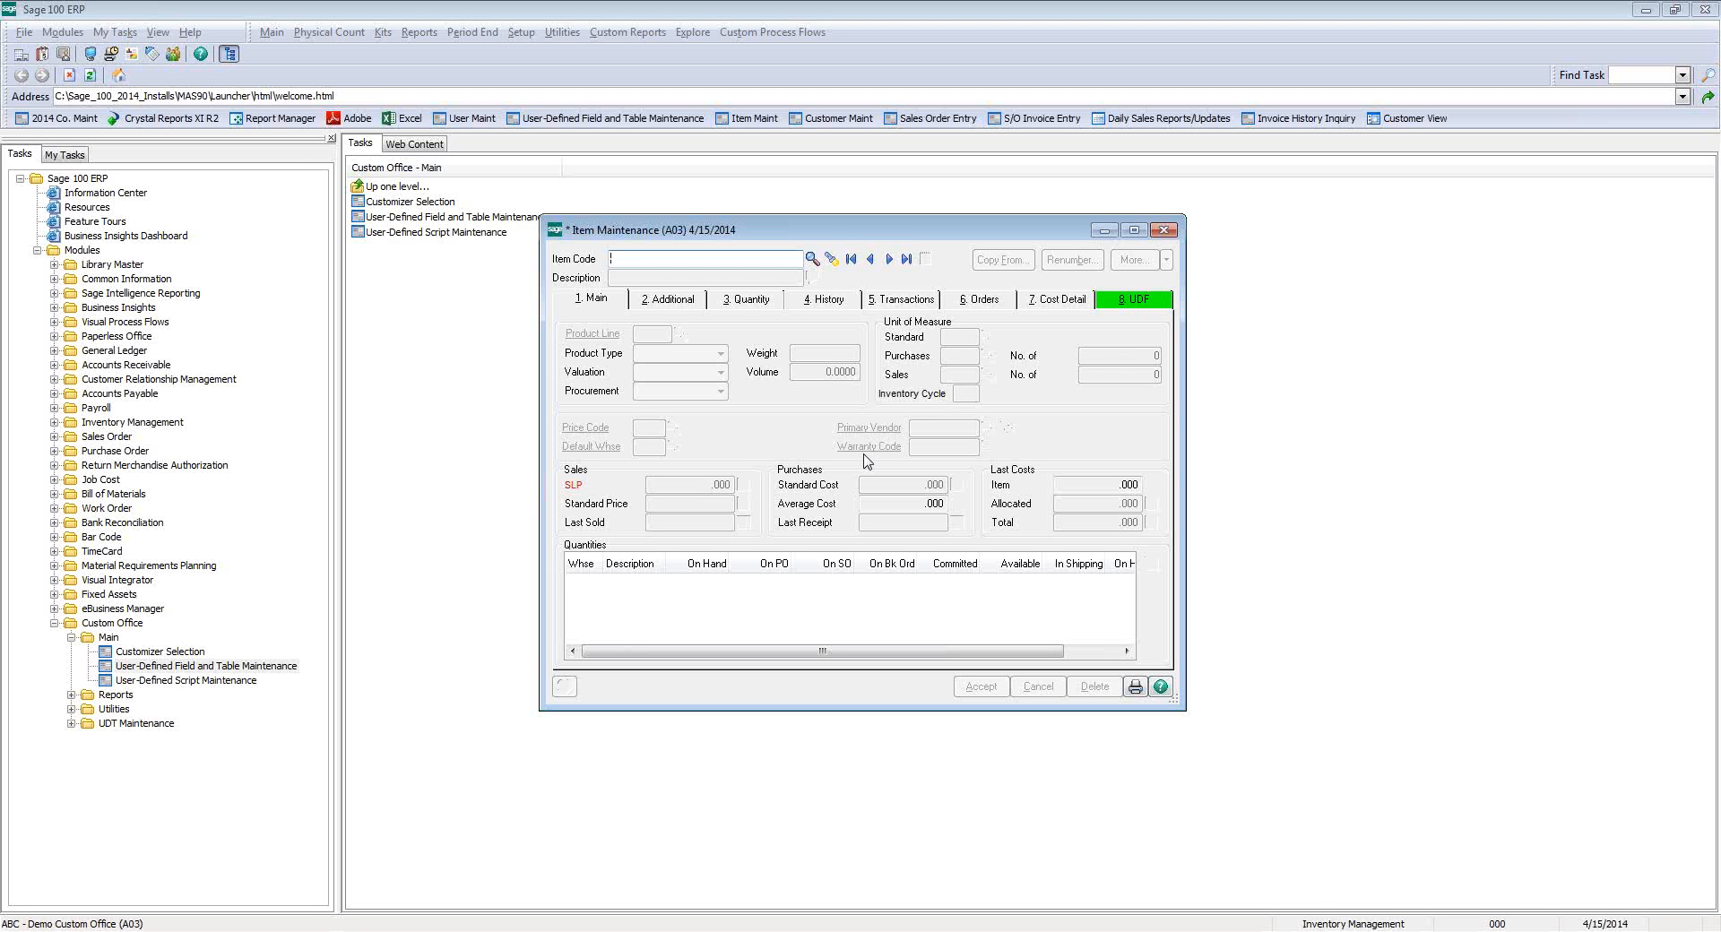
left_click(1137, 303)
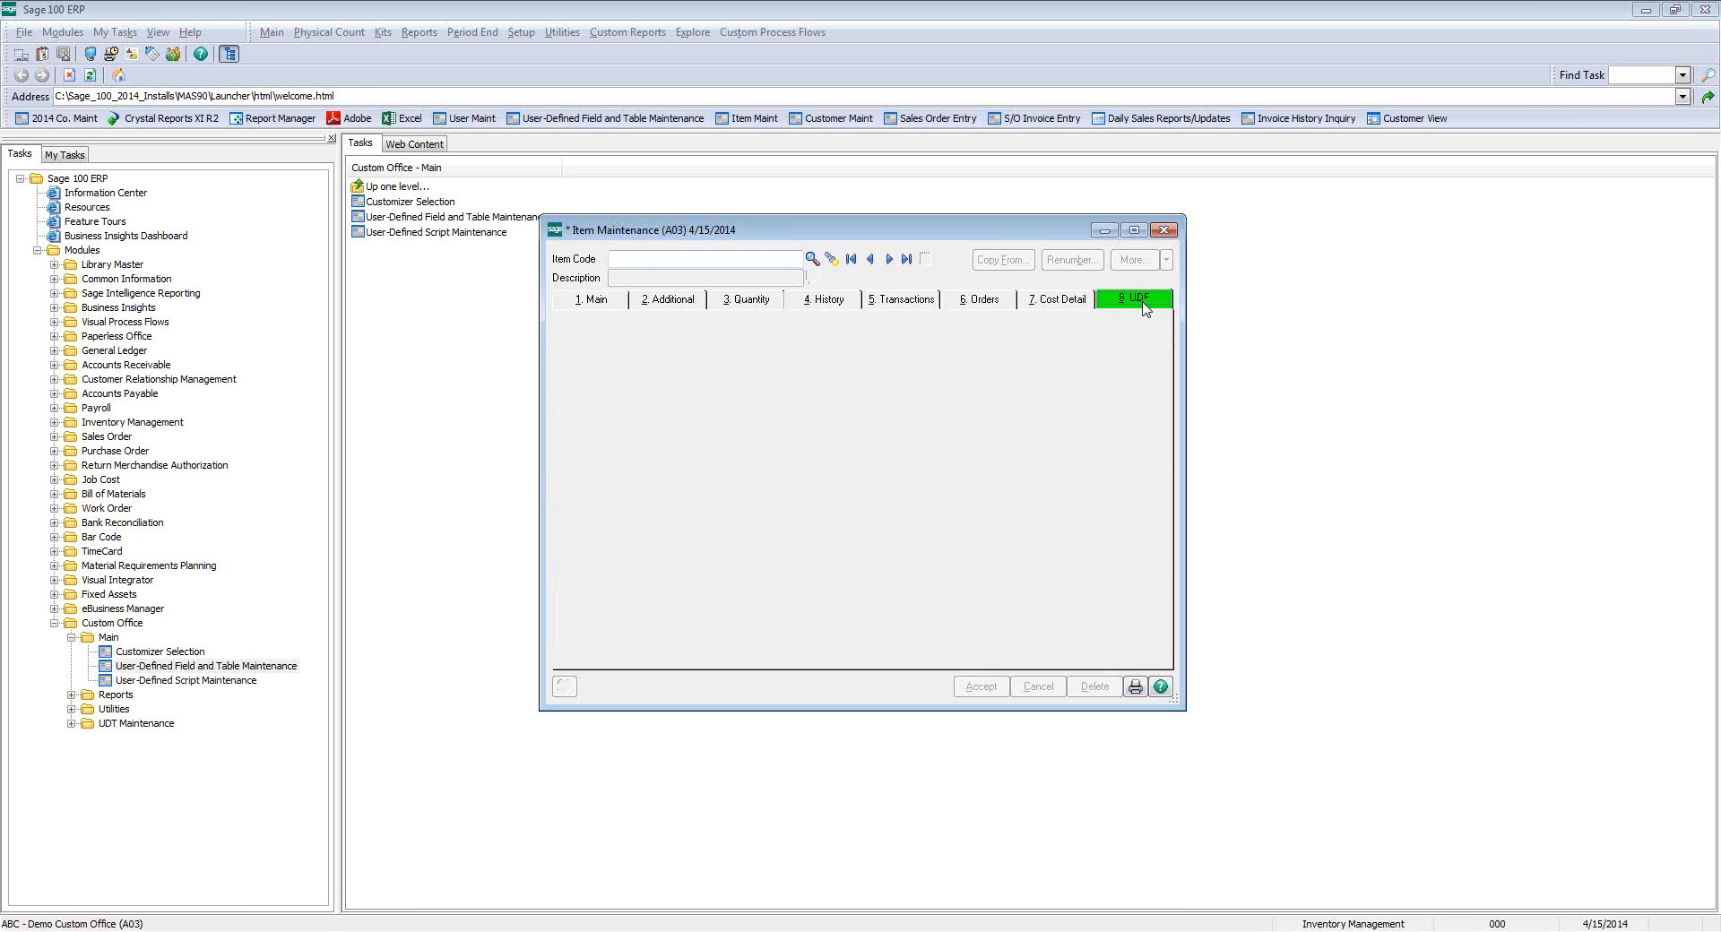
key("ctrl+F12")
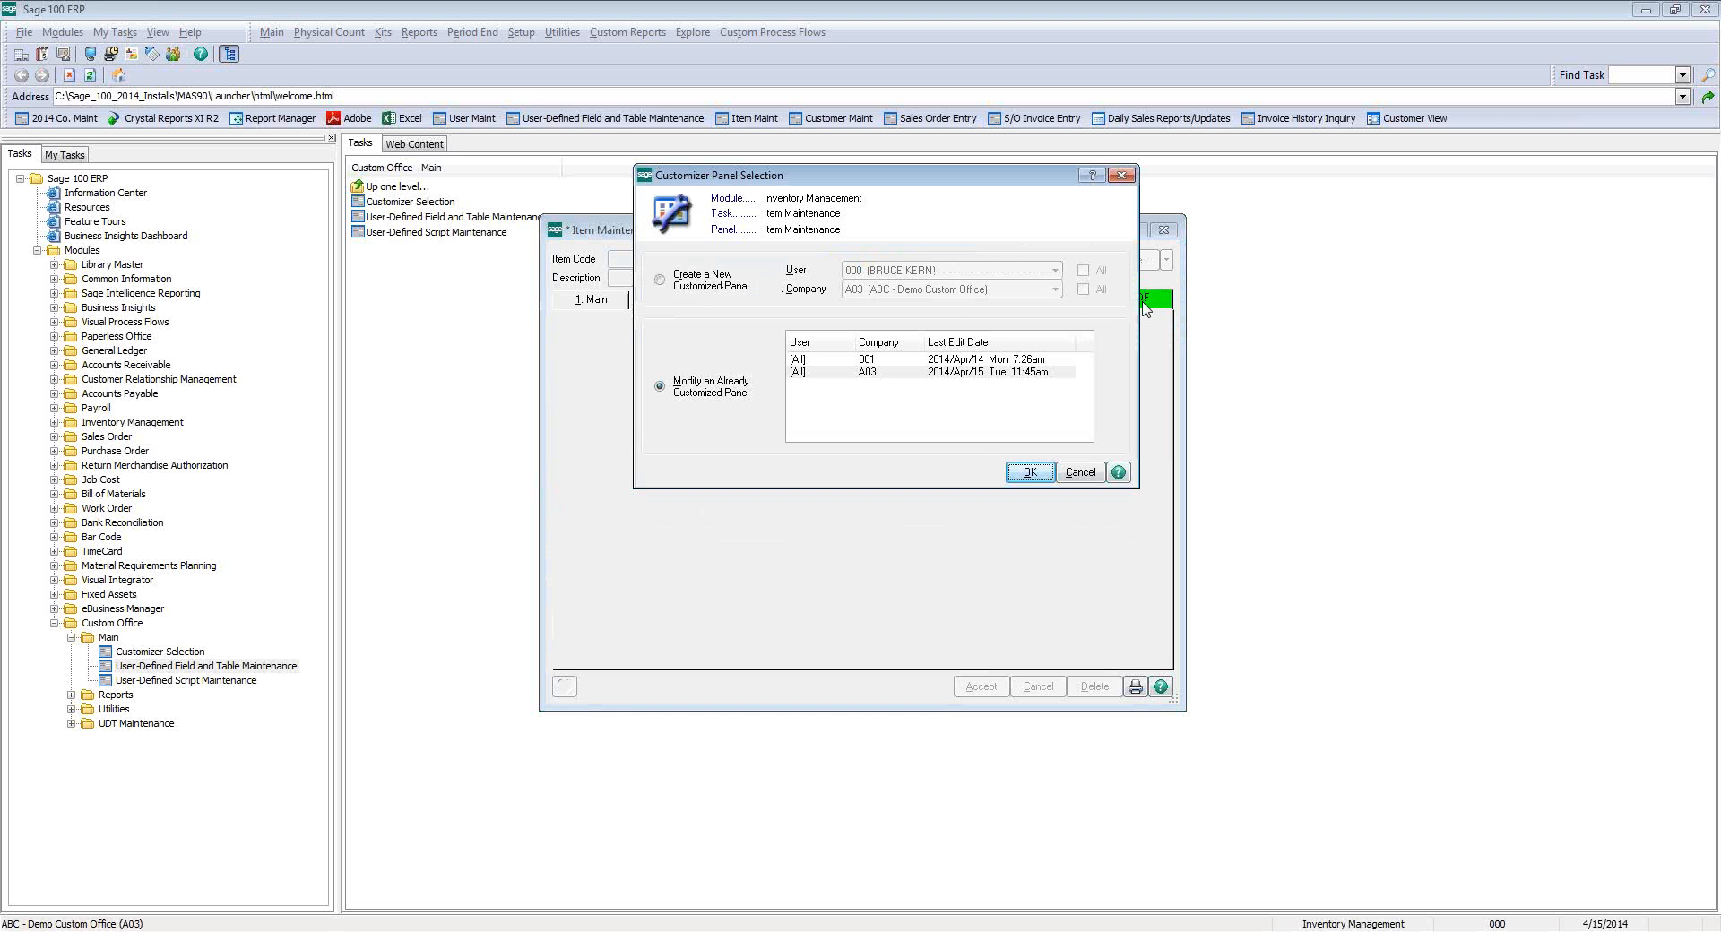
left_click(900, 374)
left_click(1030, 472)
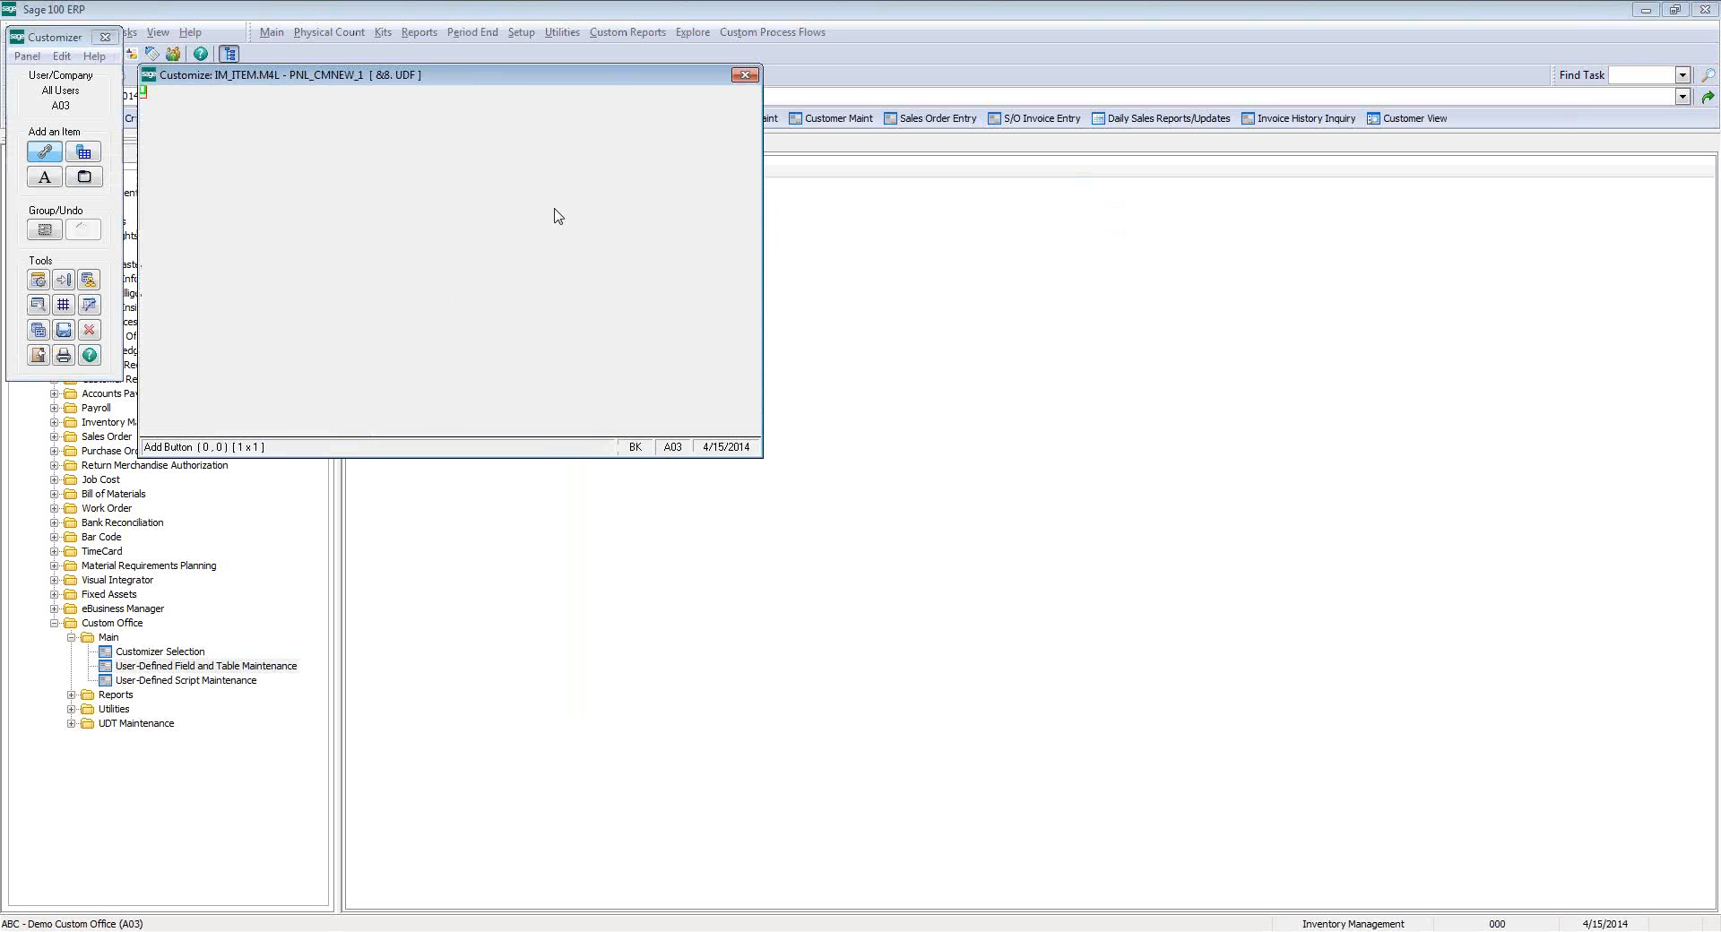
left_click_drag(519, 80, 771, 176)
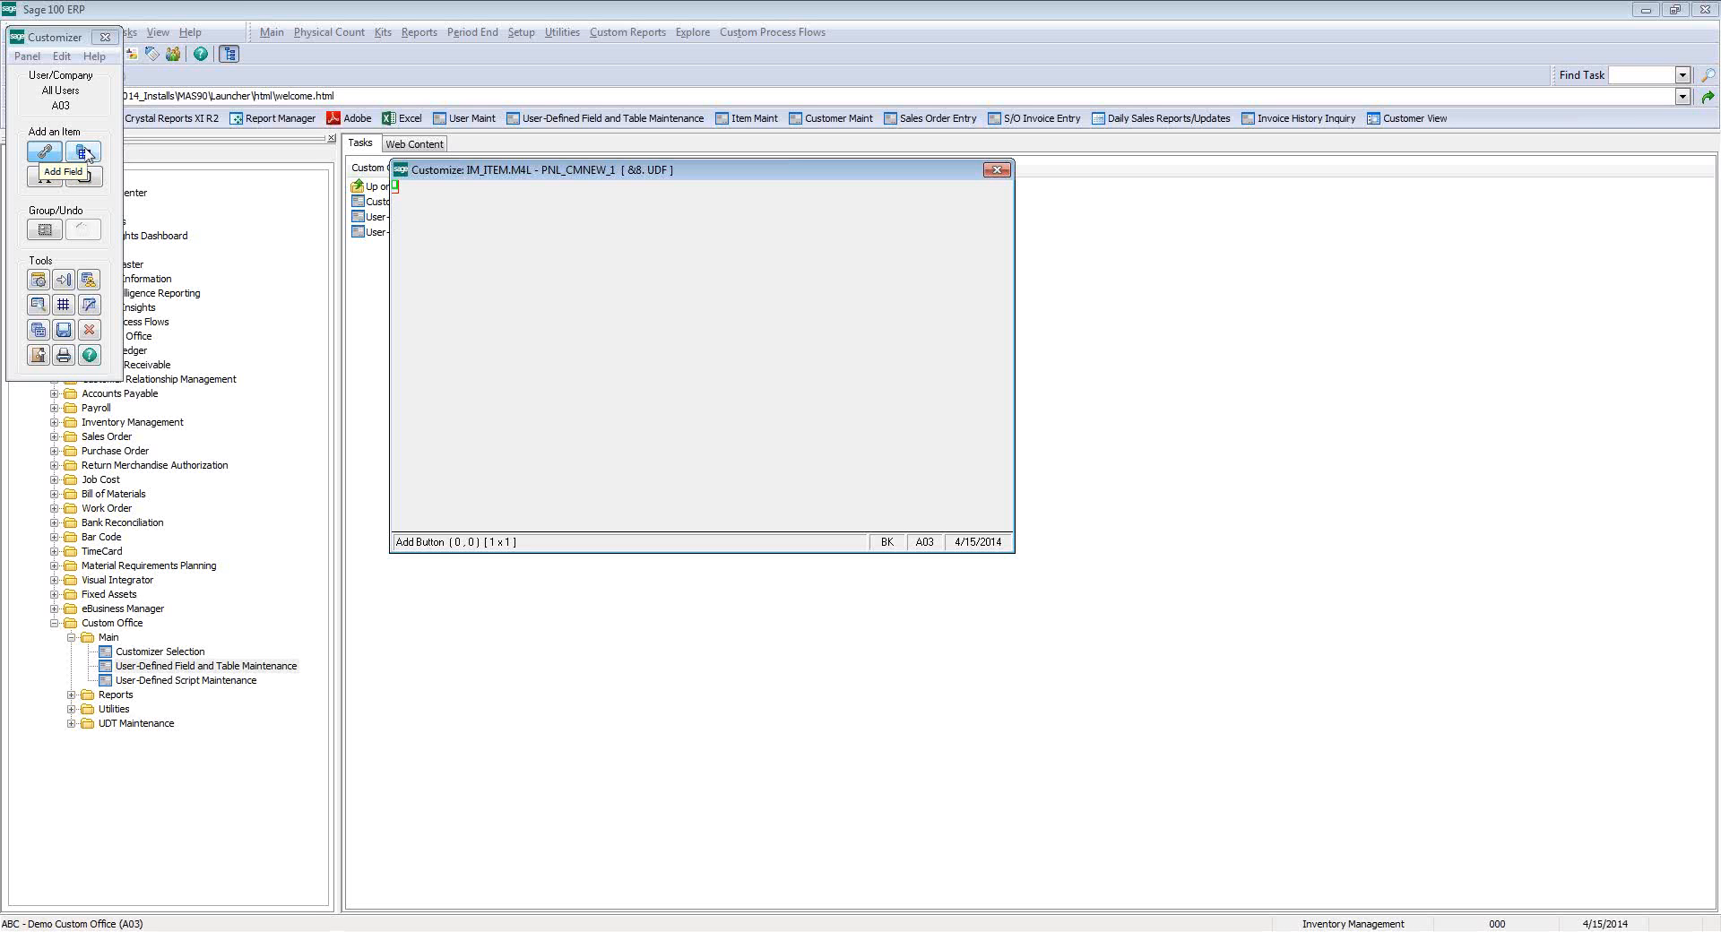
- Add the UDF_COLOR field to the upper middle of the UDF panel, about 22 columns by 1.5 rows
left_click(86, 153)
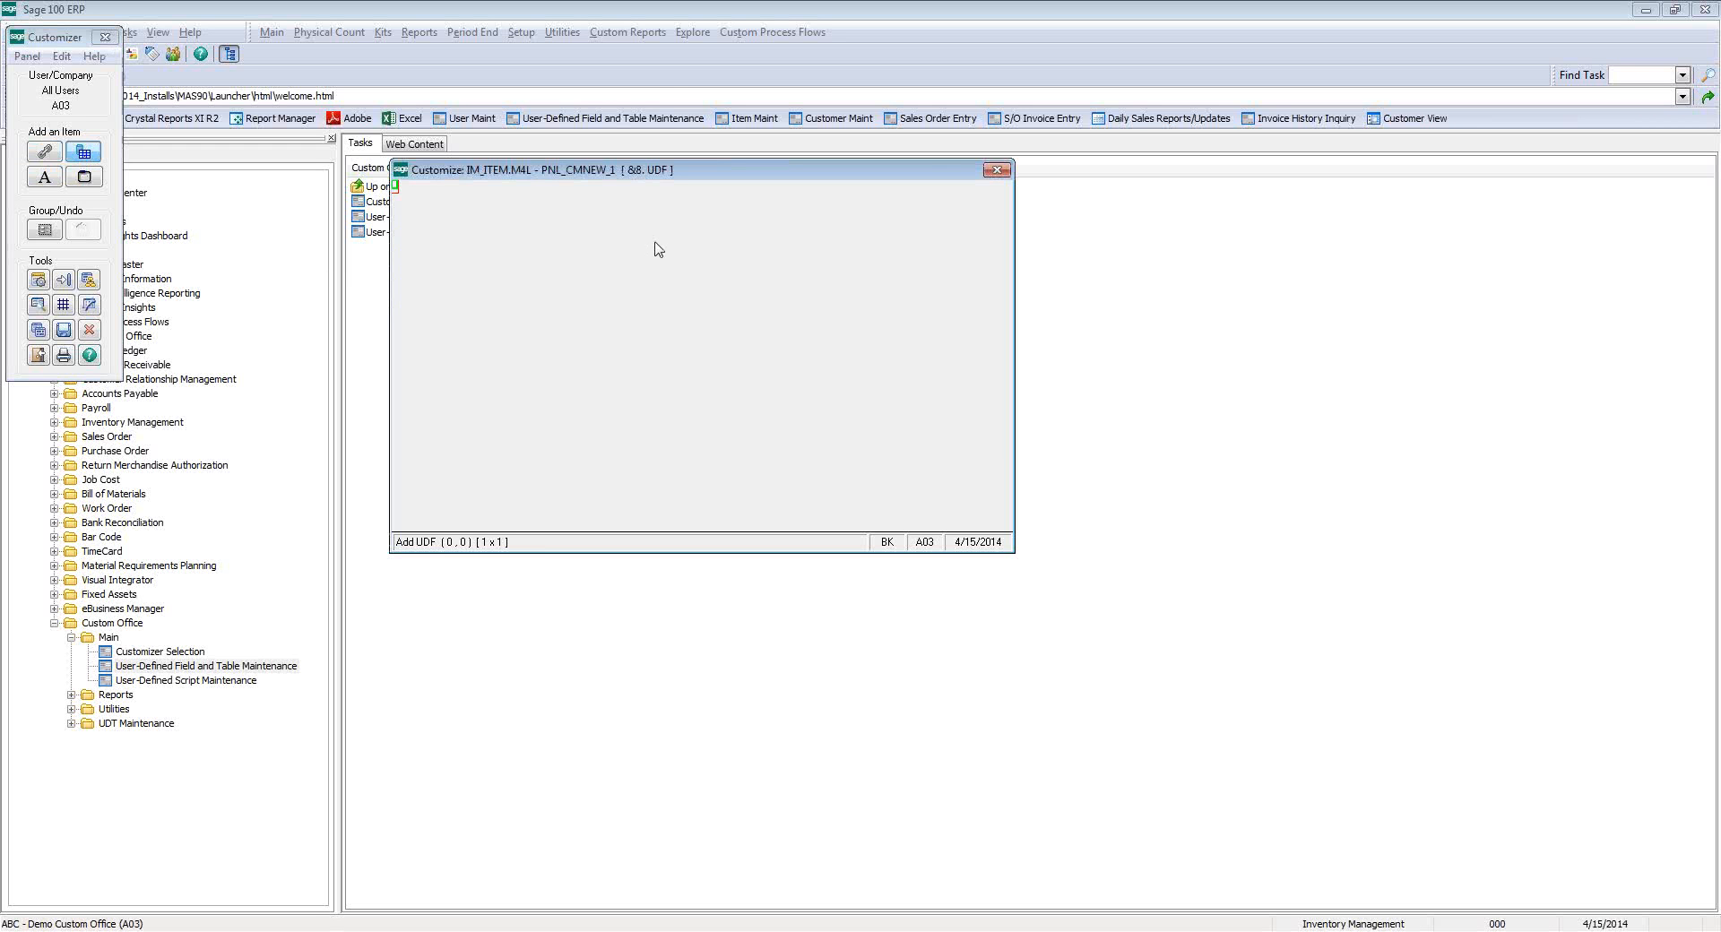
left_click_drag(659, 265, 801, 294)
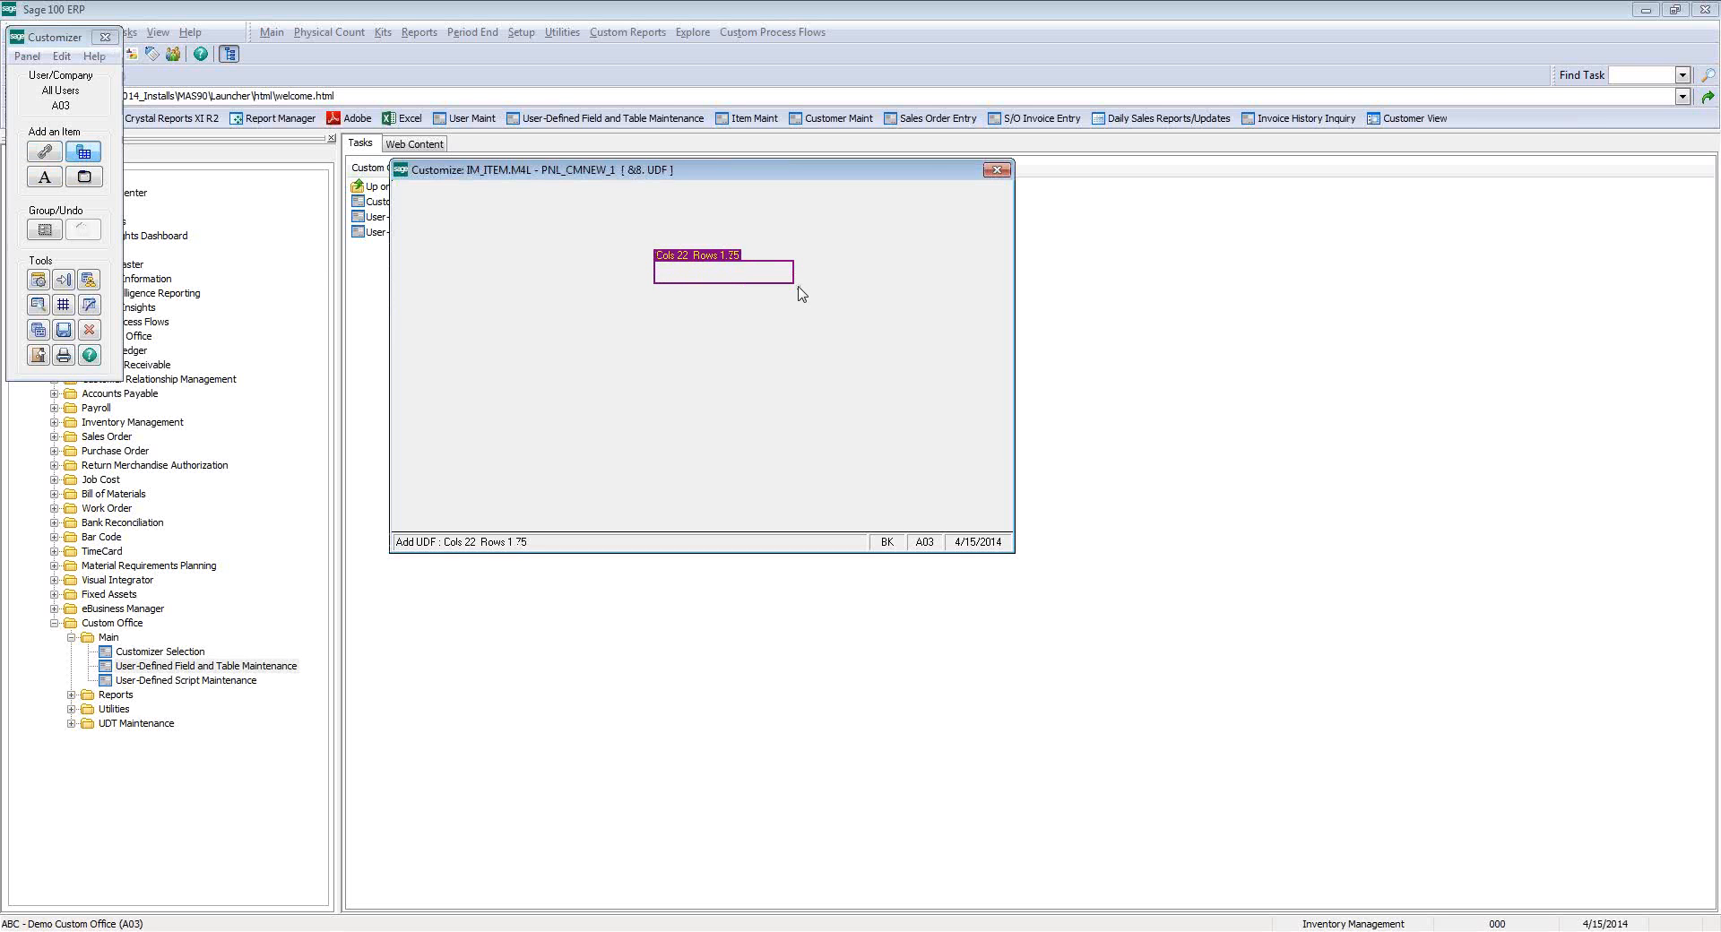
left_click_drag(801, 294, 803, 289)
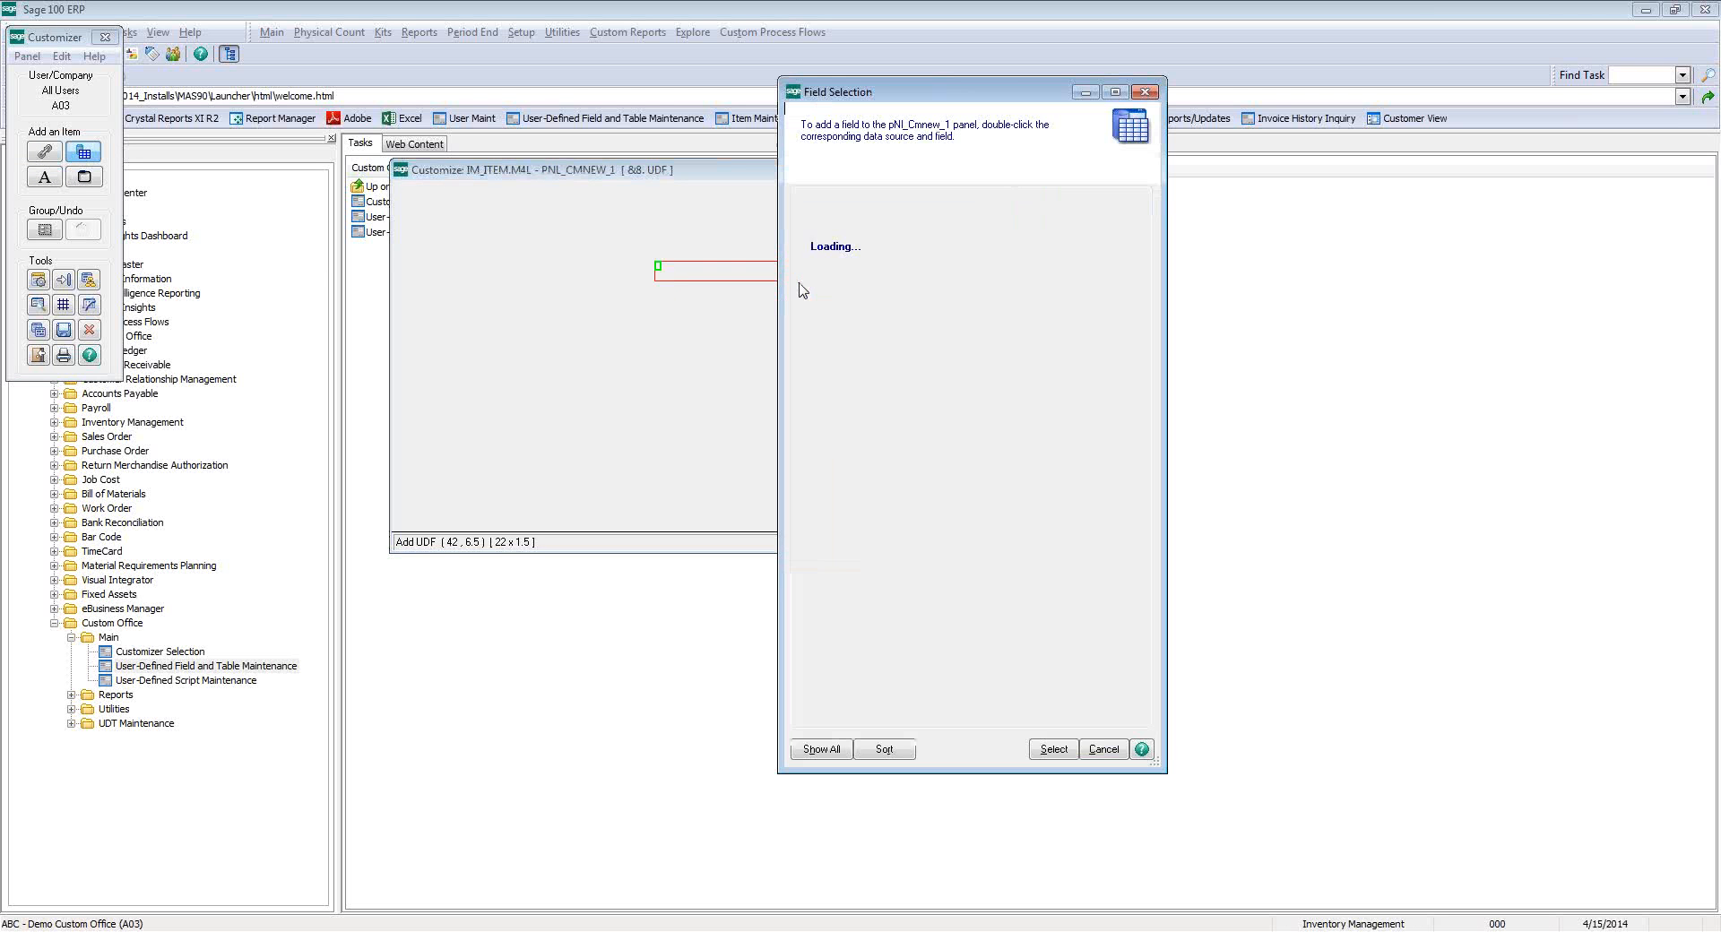
left_click(872, 268)
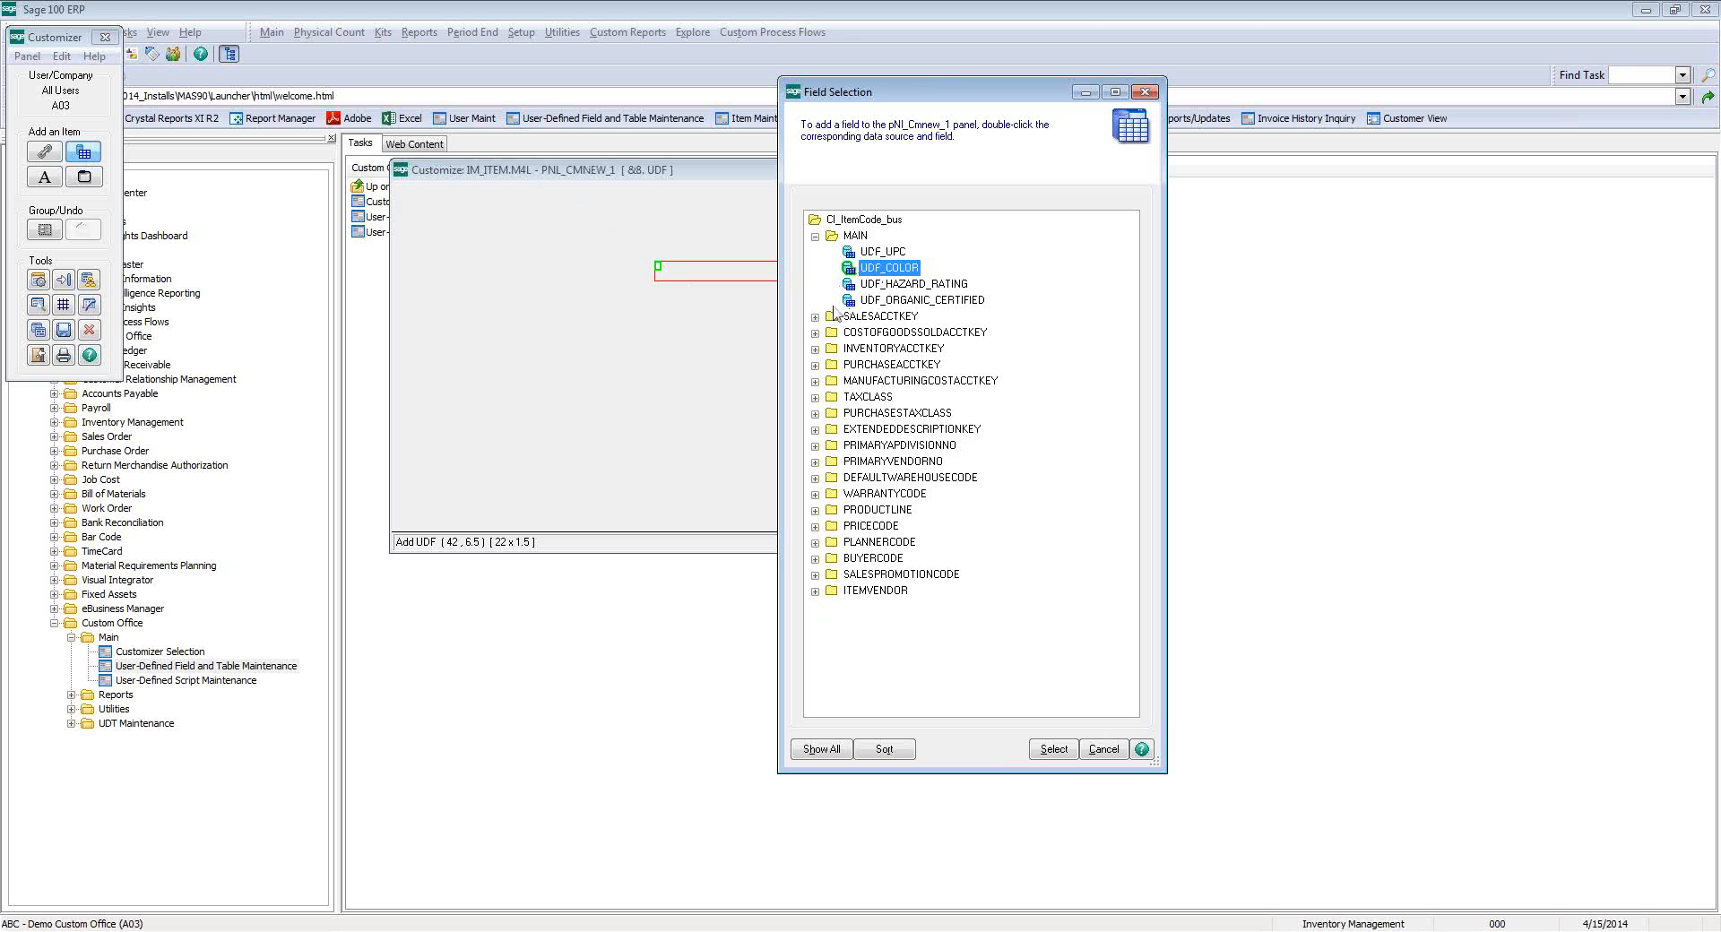
left_click(1054, 750)
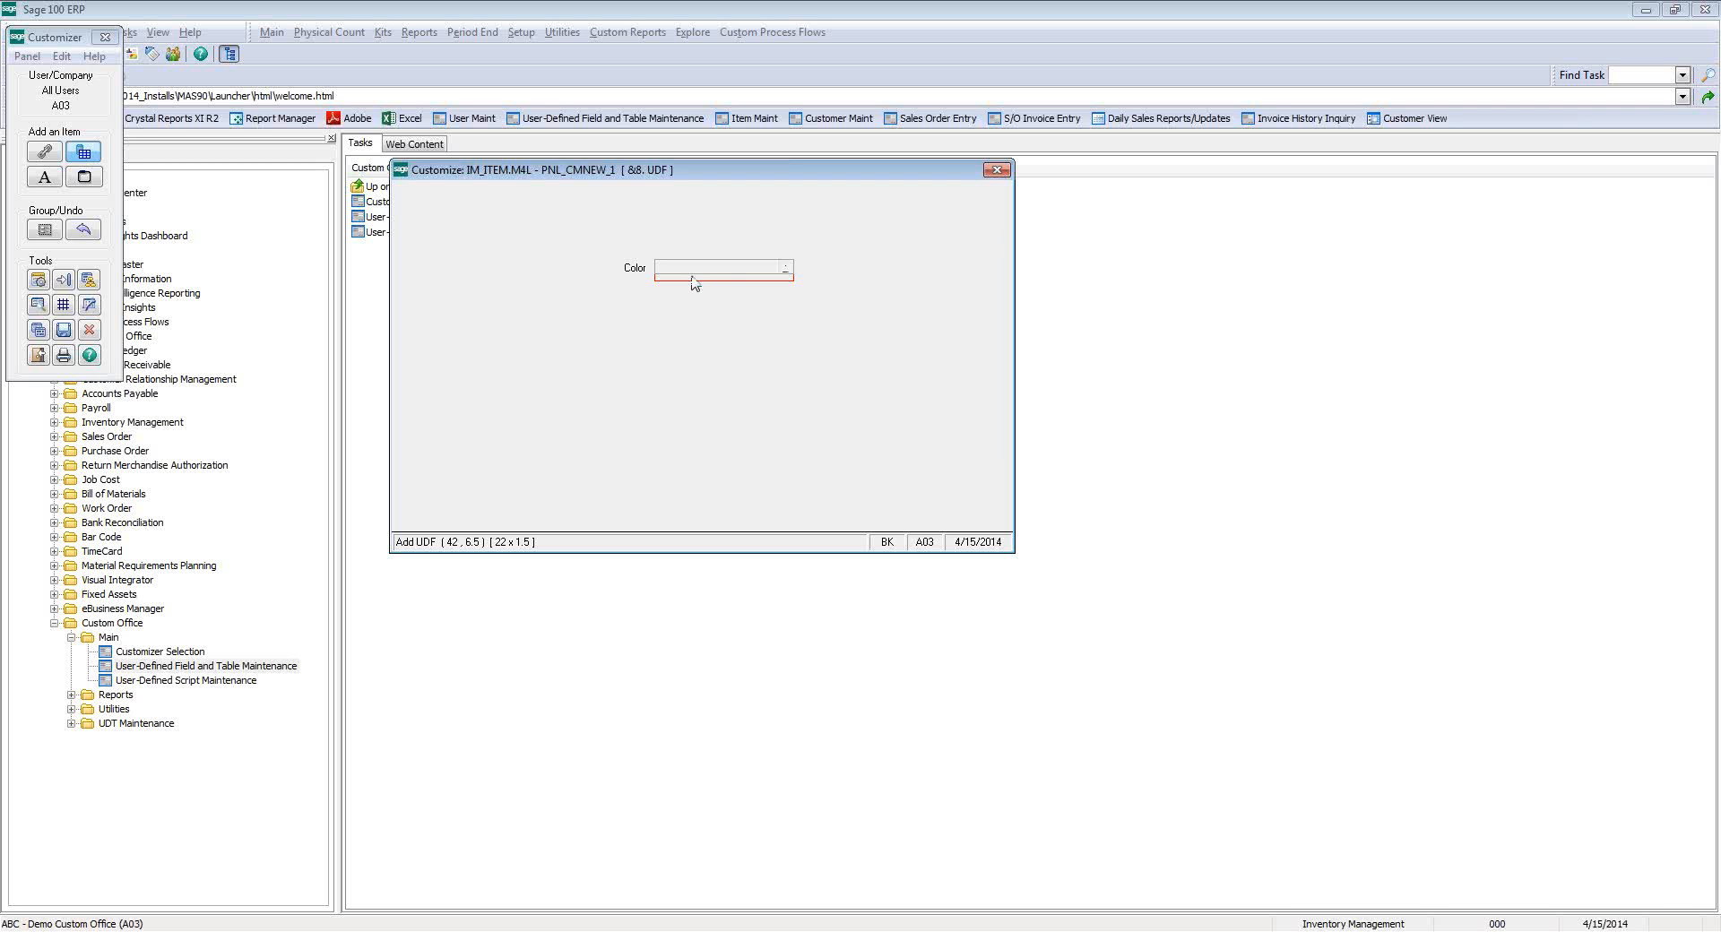
- Set the Color field's width to 12 and its height to 1.25
double_click(729, 269)
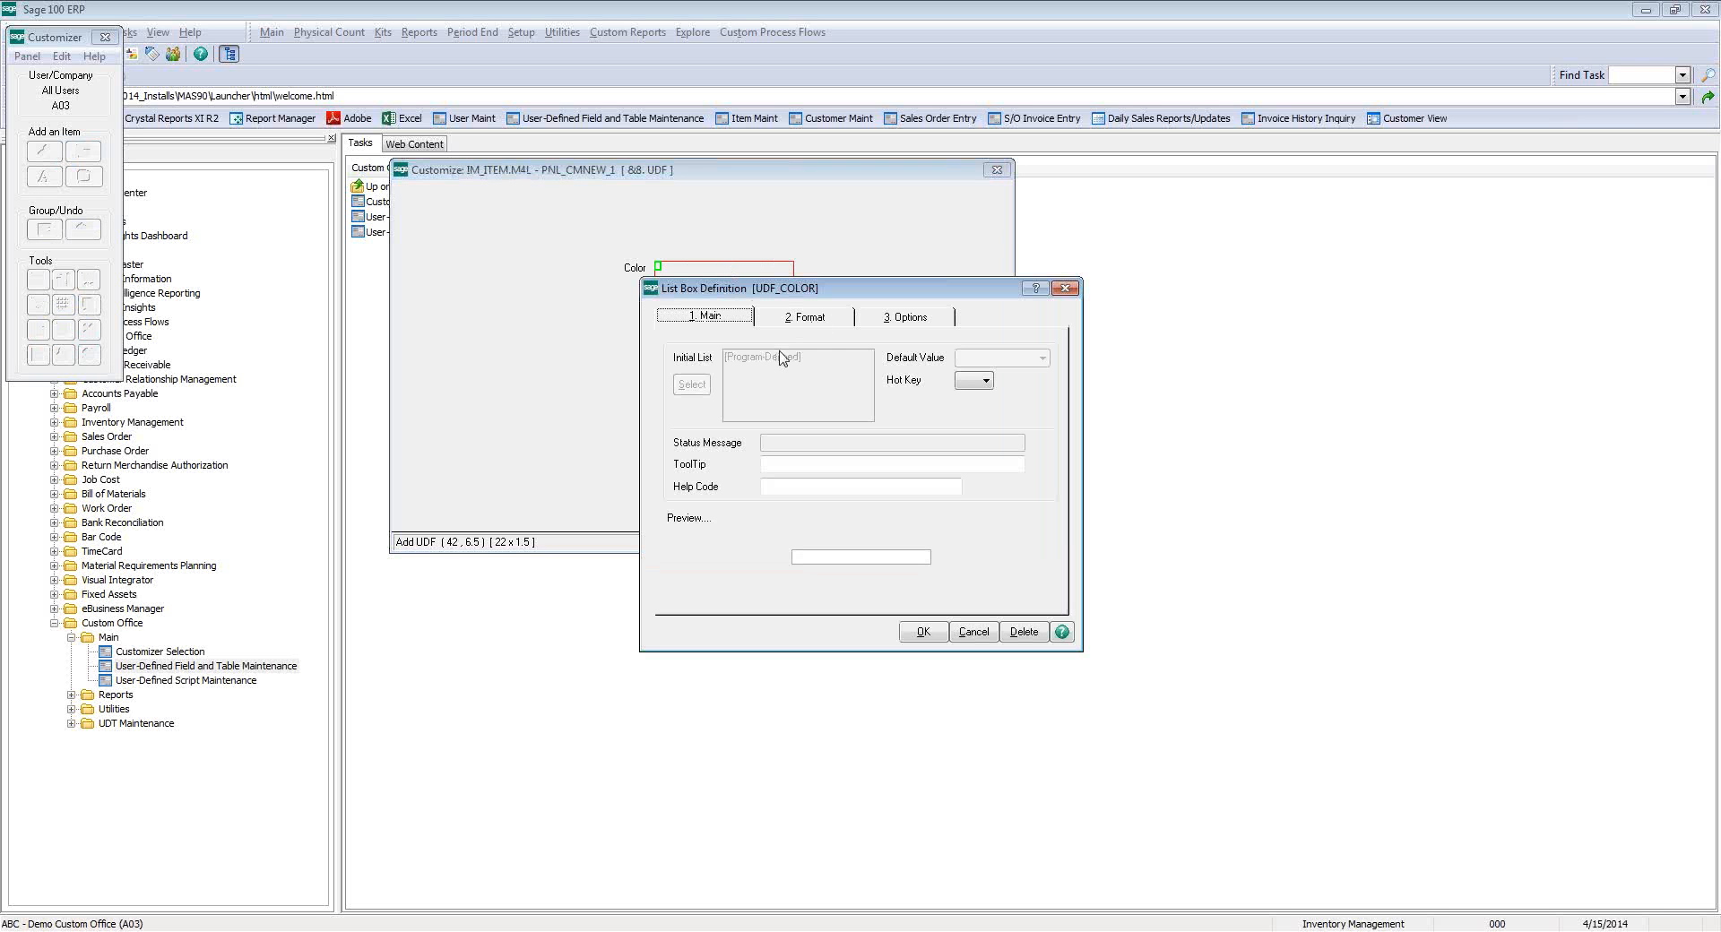
left_click(913, 323)
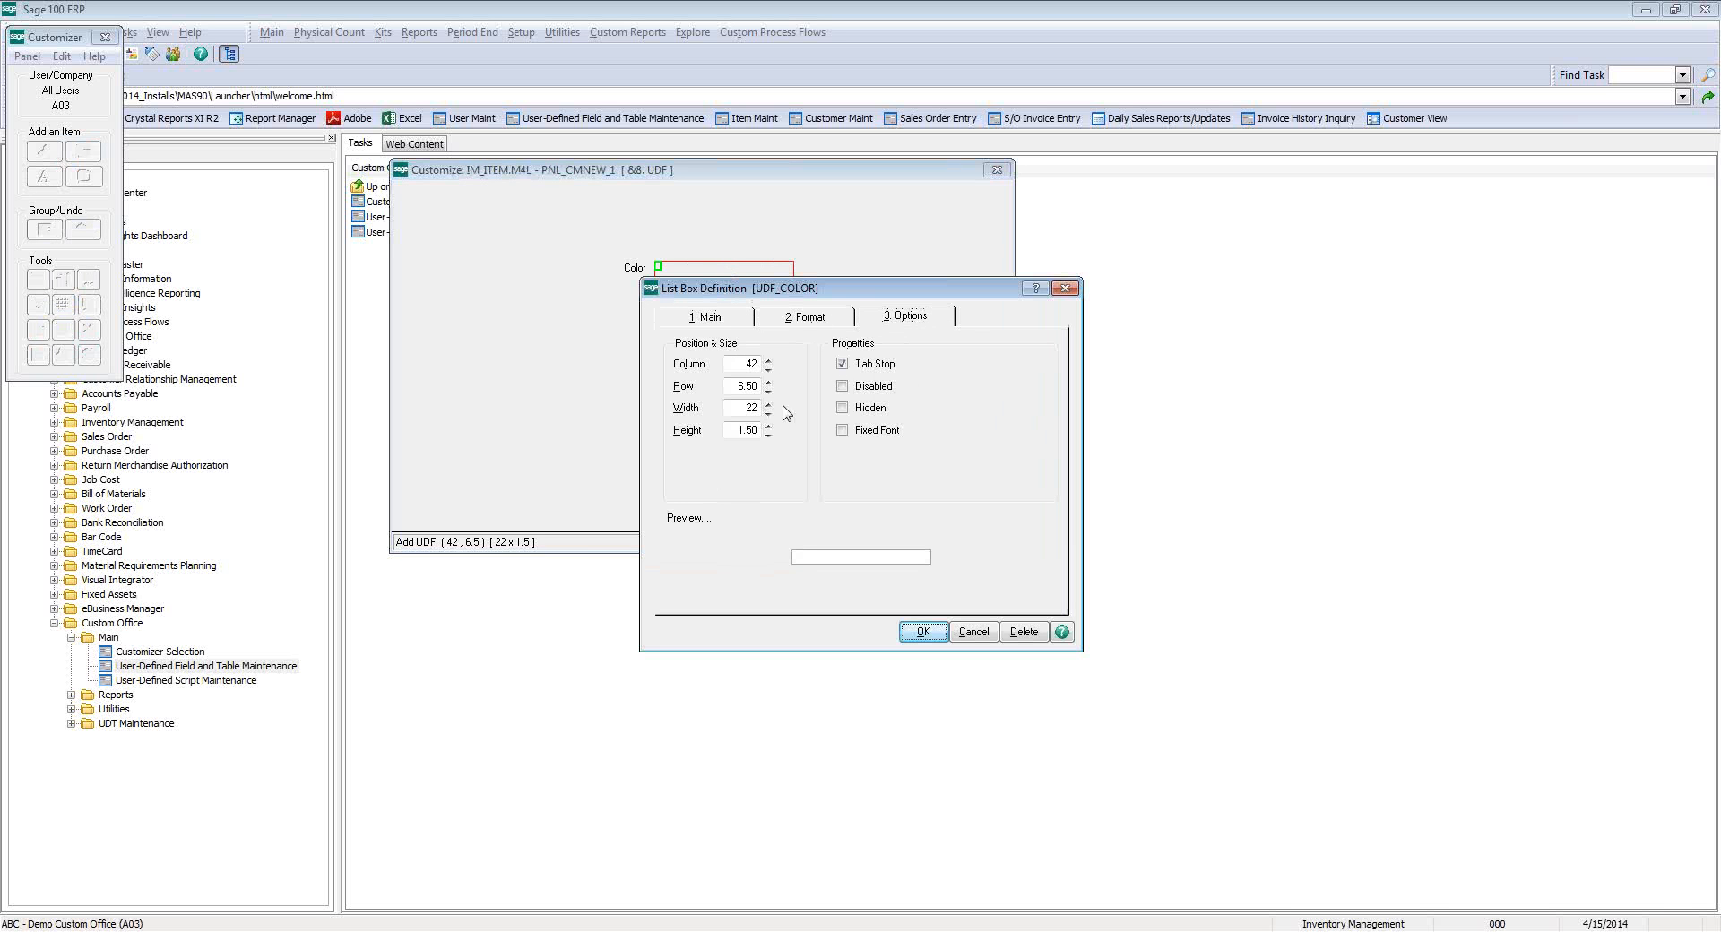
left_click(744, 408)
type("12")
left_click(768, 435)
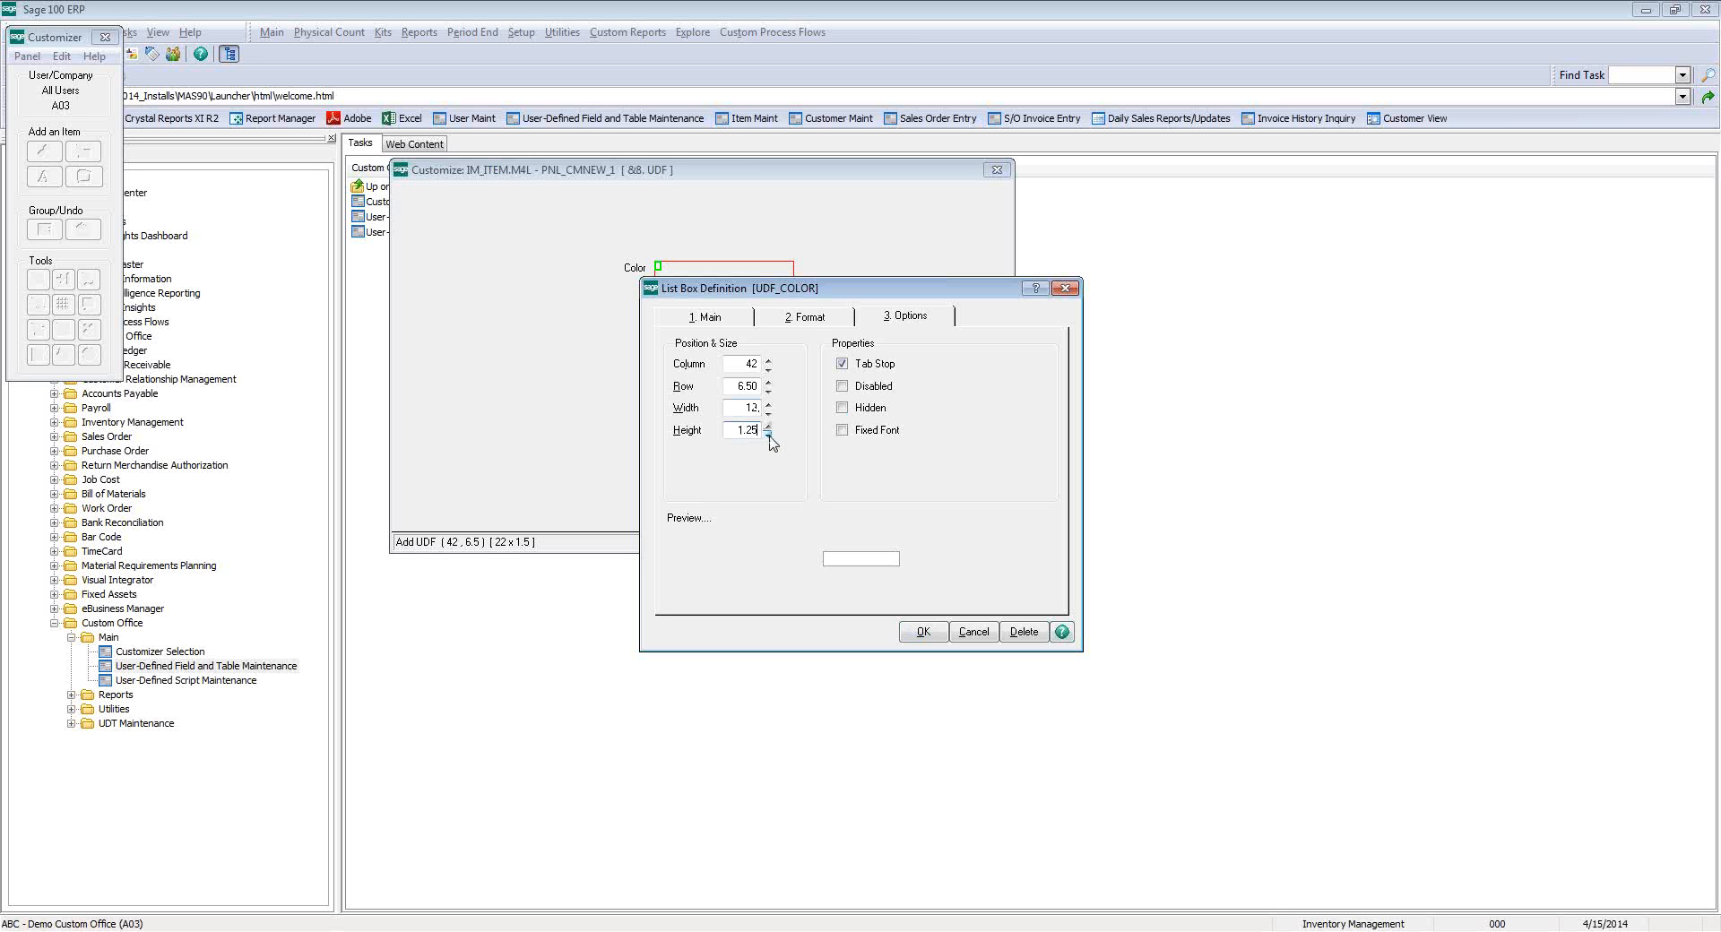
left_click(907, 632)
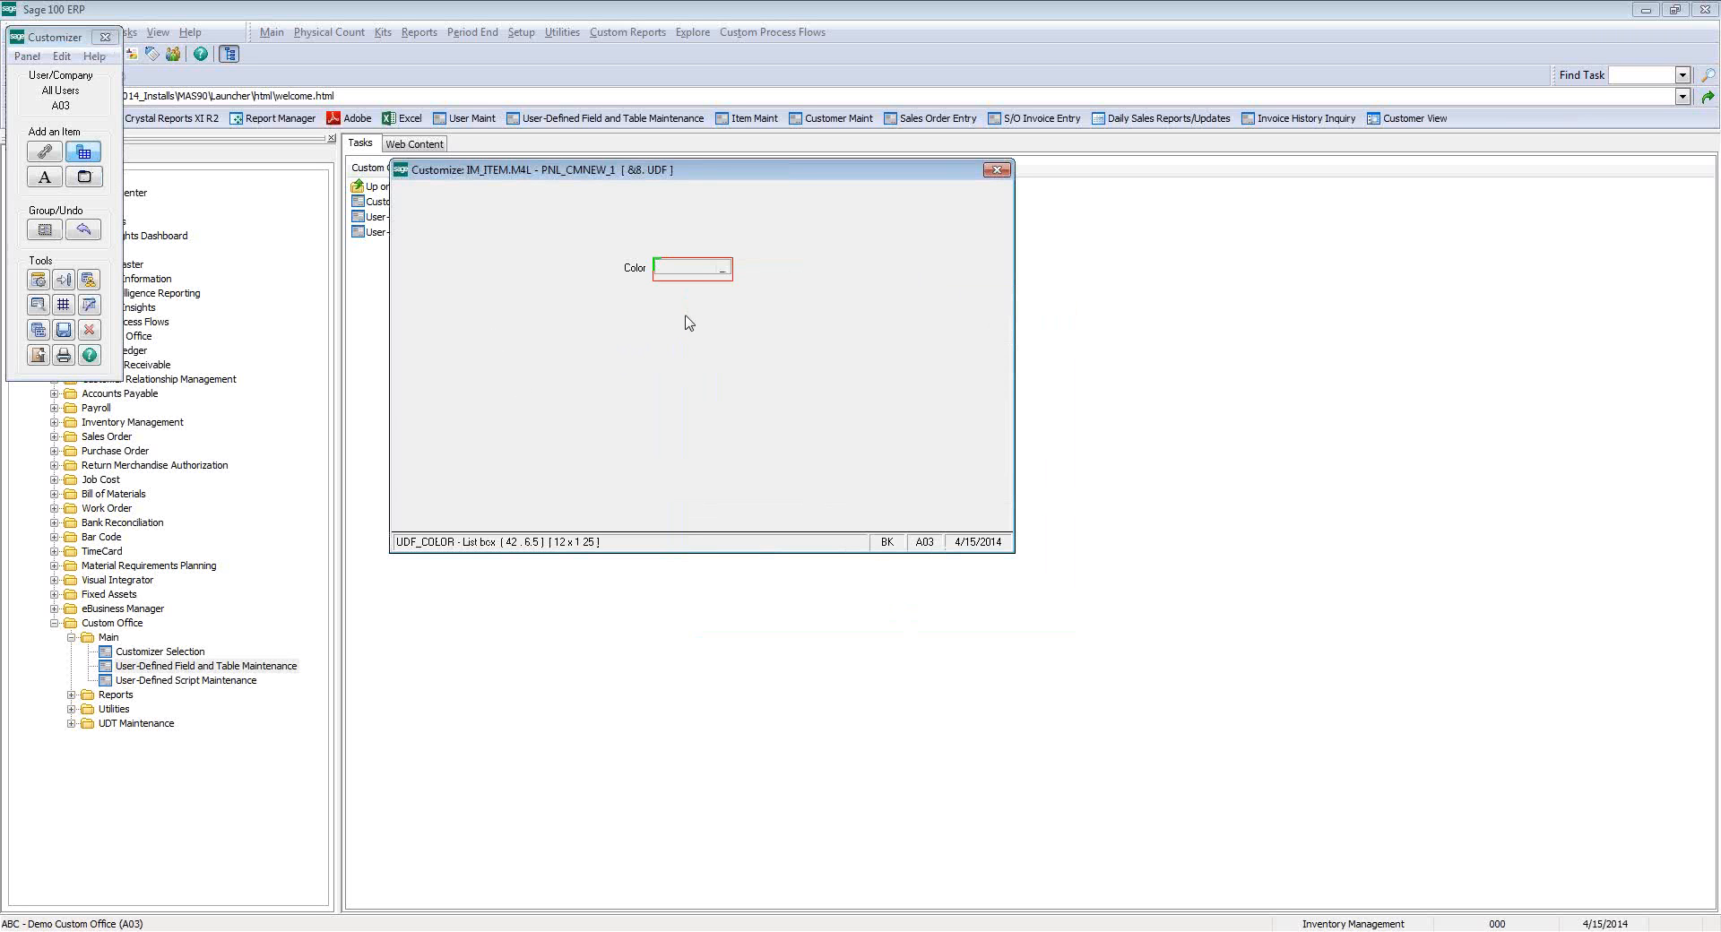
- Add the UDF_HAZARD_RATING field below Color, about 25 columns by 2.5 rows
left_click_drag(653, 299, 691, 330)
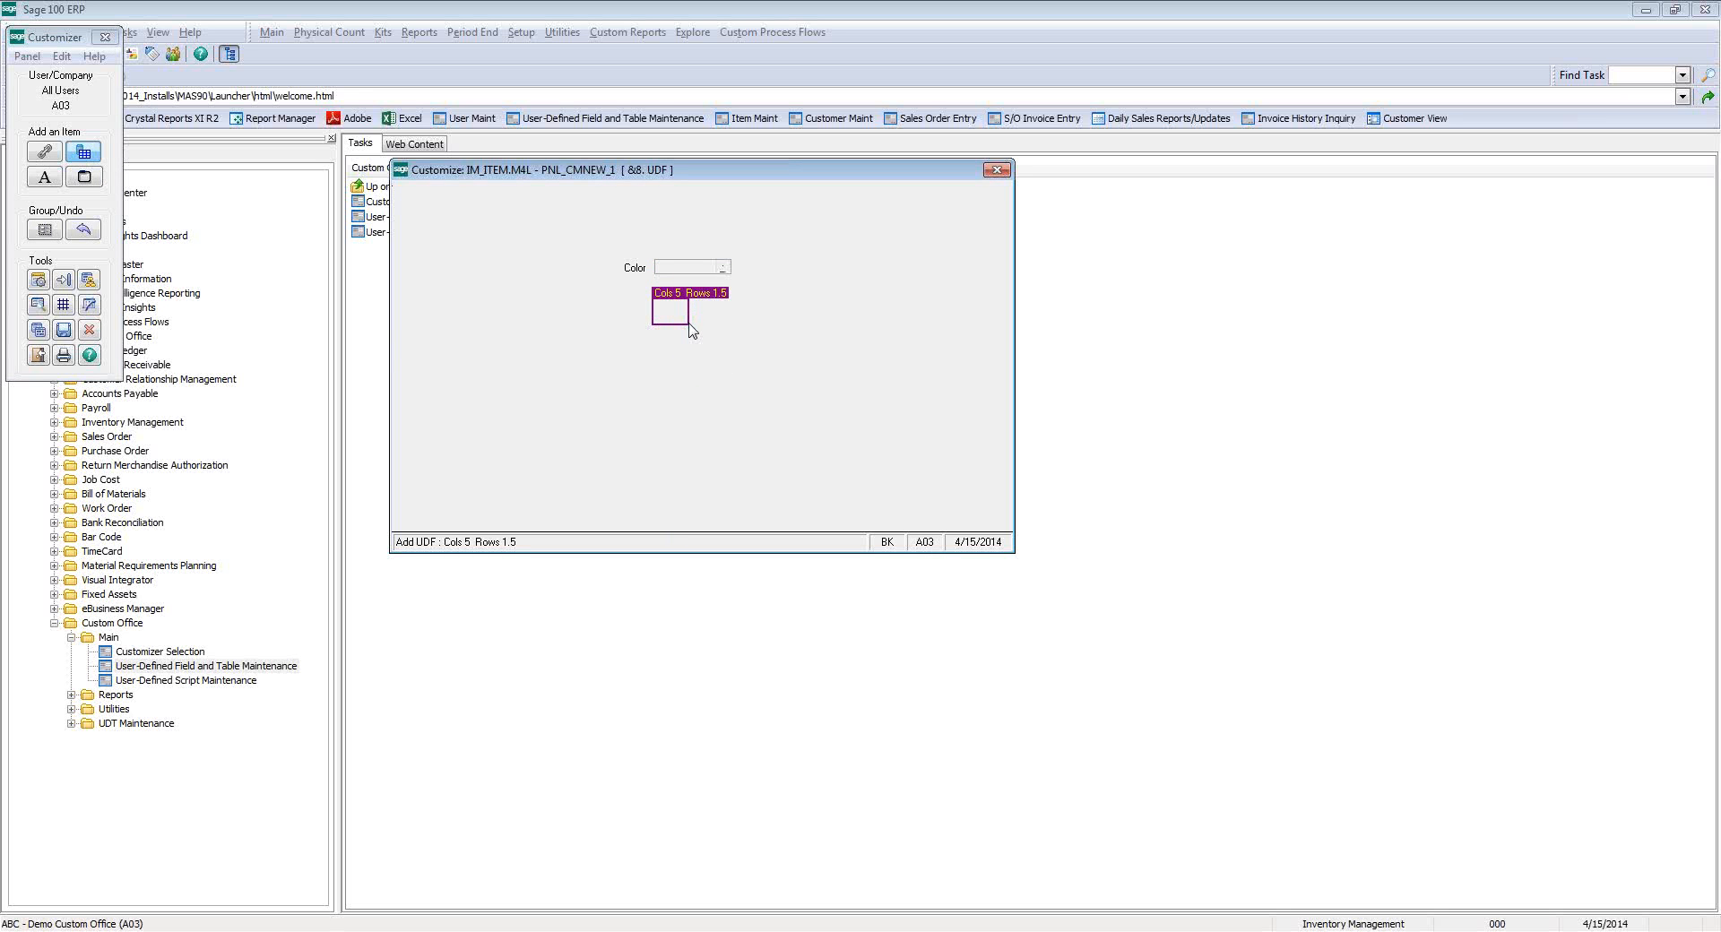
left_click_drag(691, 330, 816, 340)
left_click(892, 286)
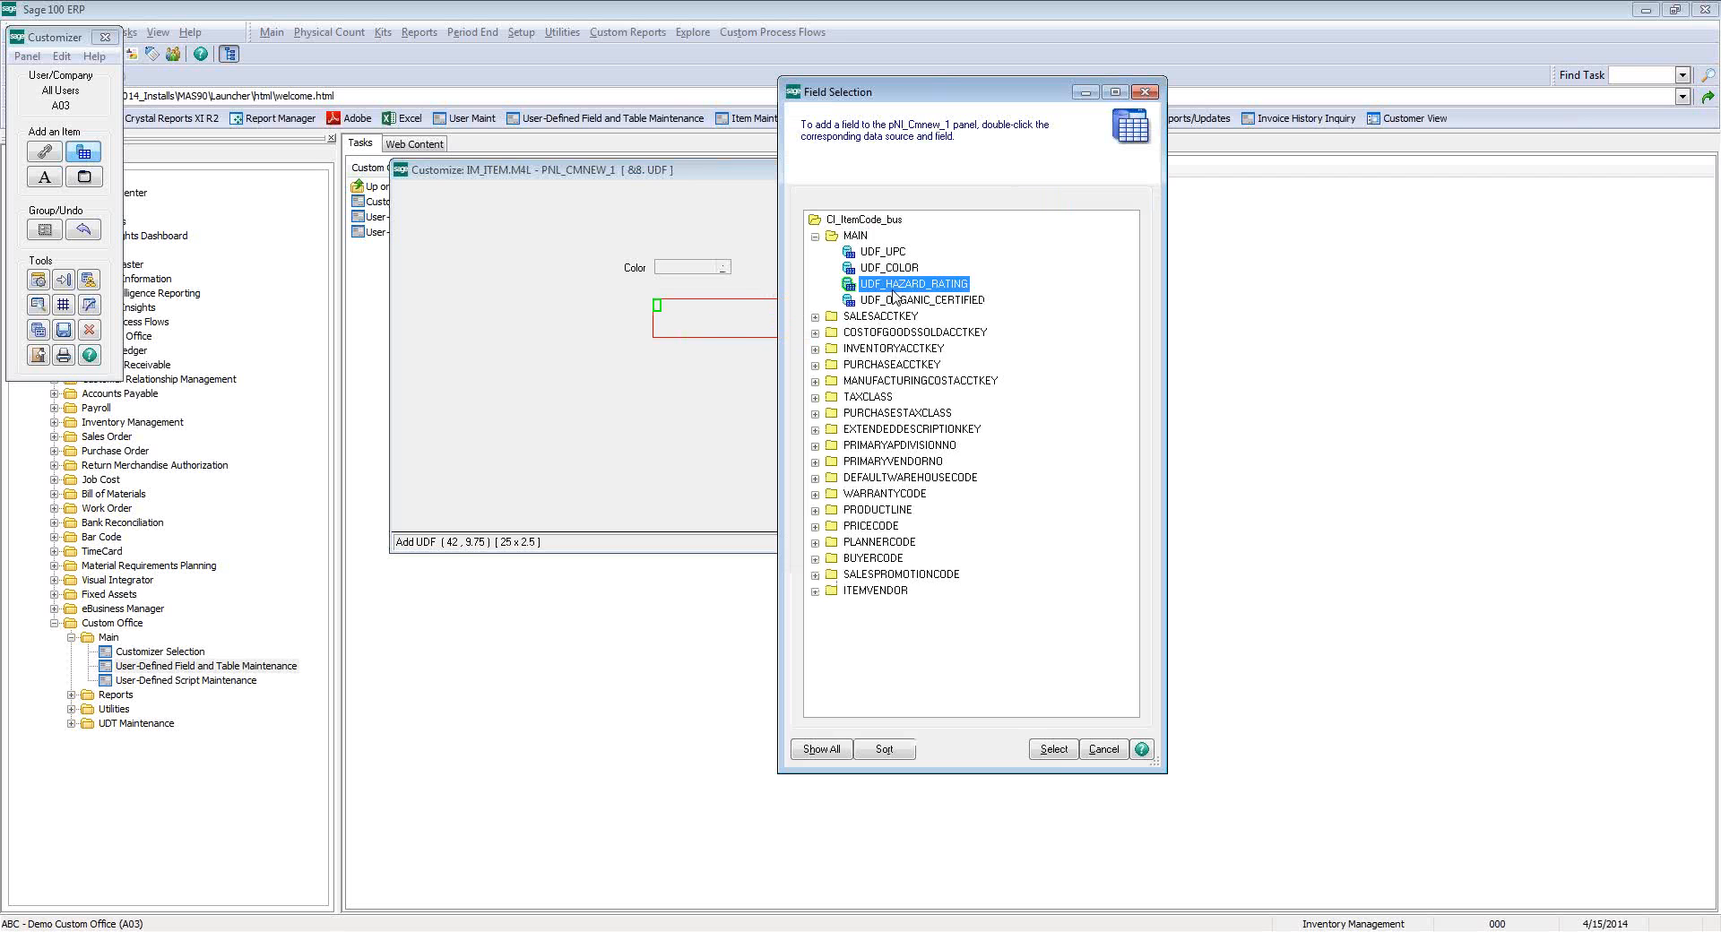
left_click(1053, 751)
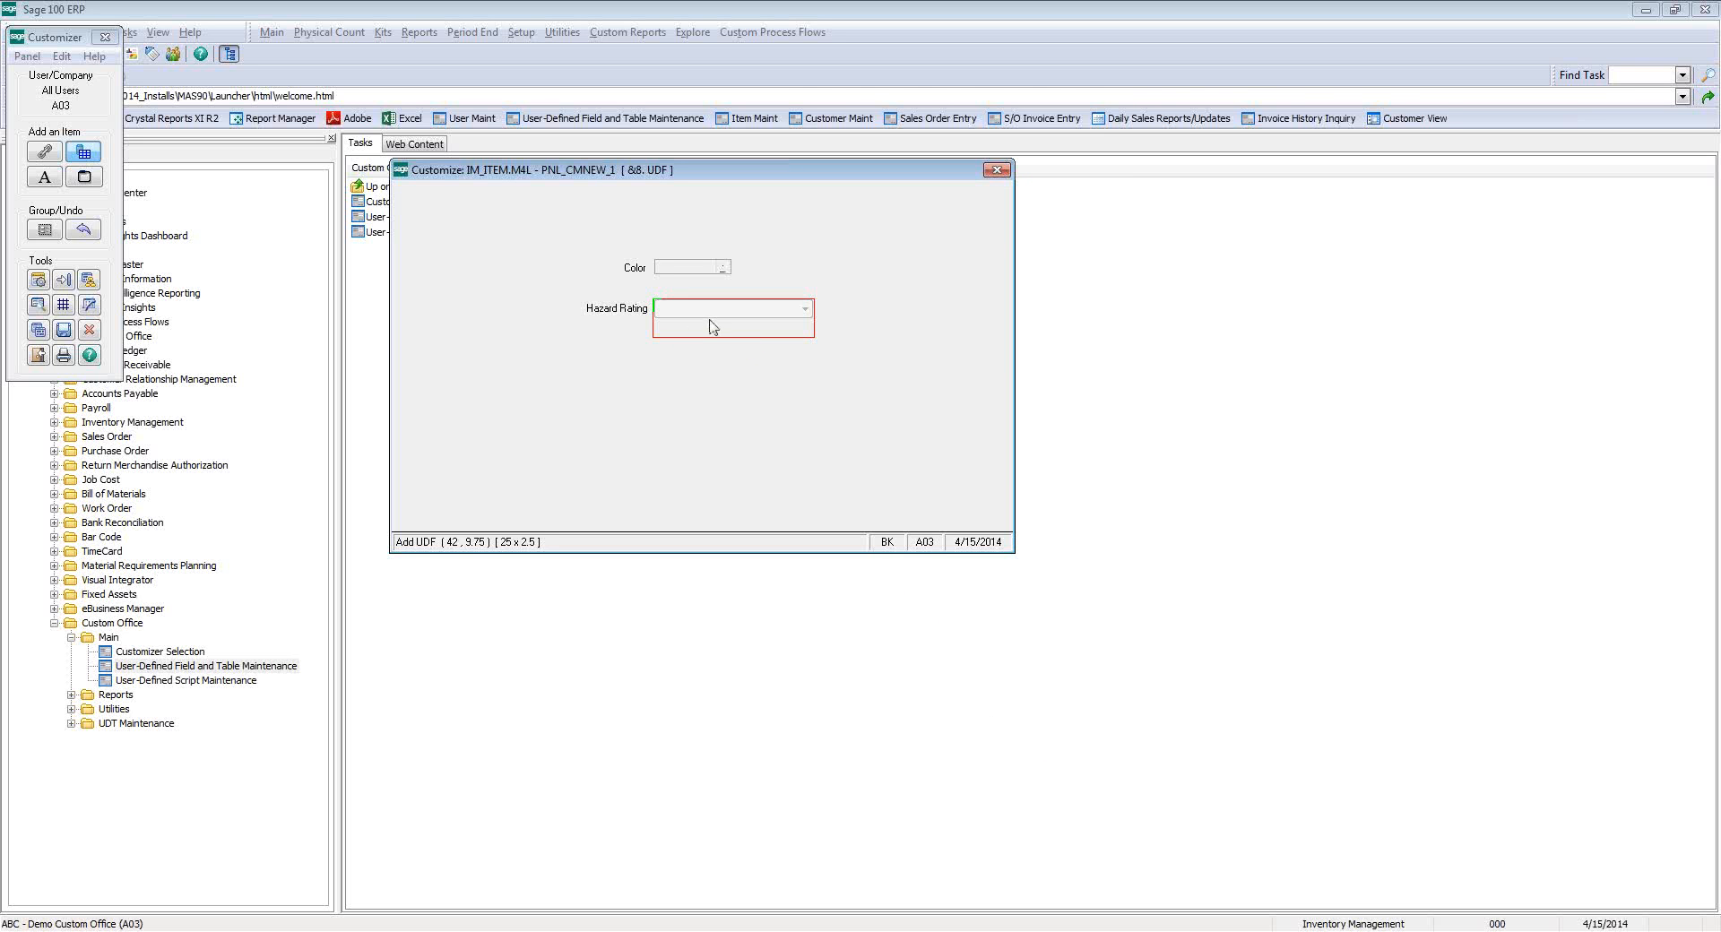
- Set the Hazard Rating field's height to 2.75 and its width to 16
double_click(737, 314)
left_click(905, 315)
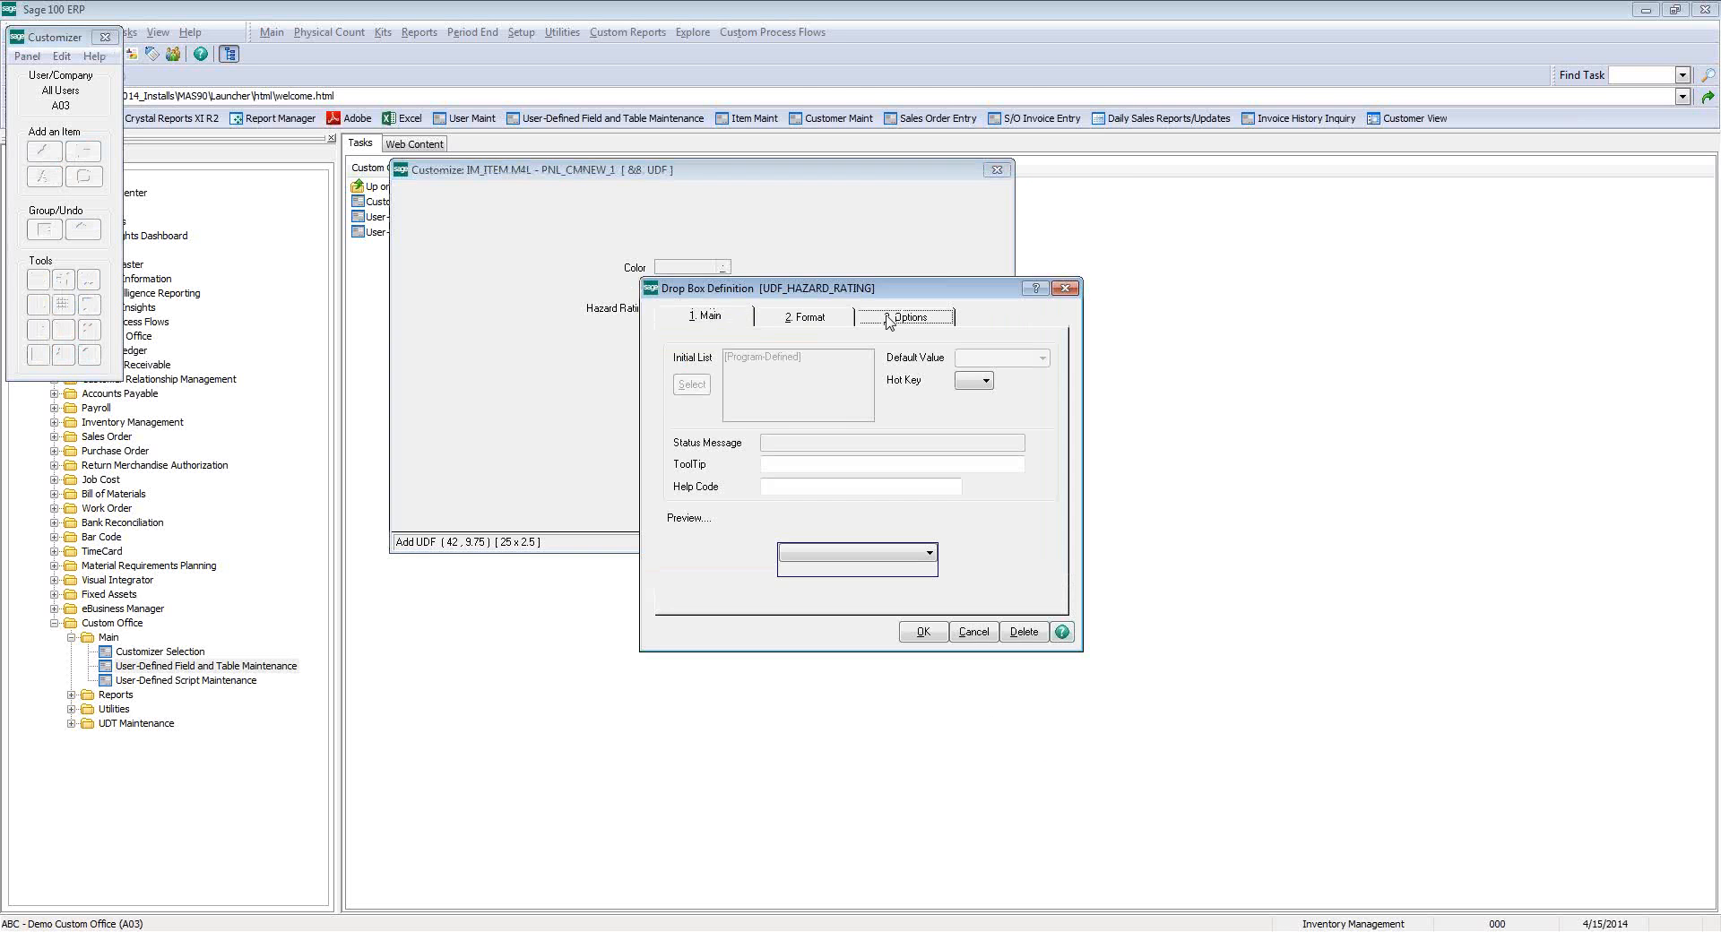
left_click(768, 426)
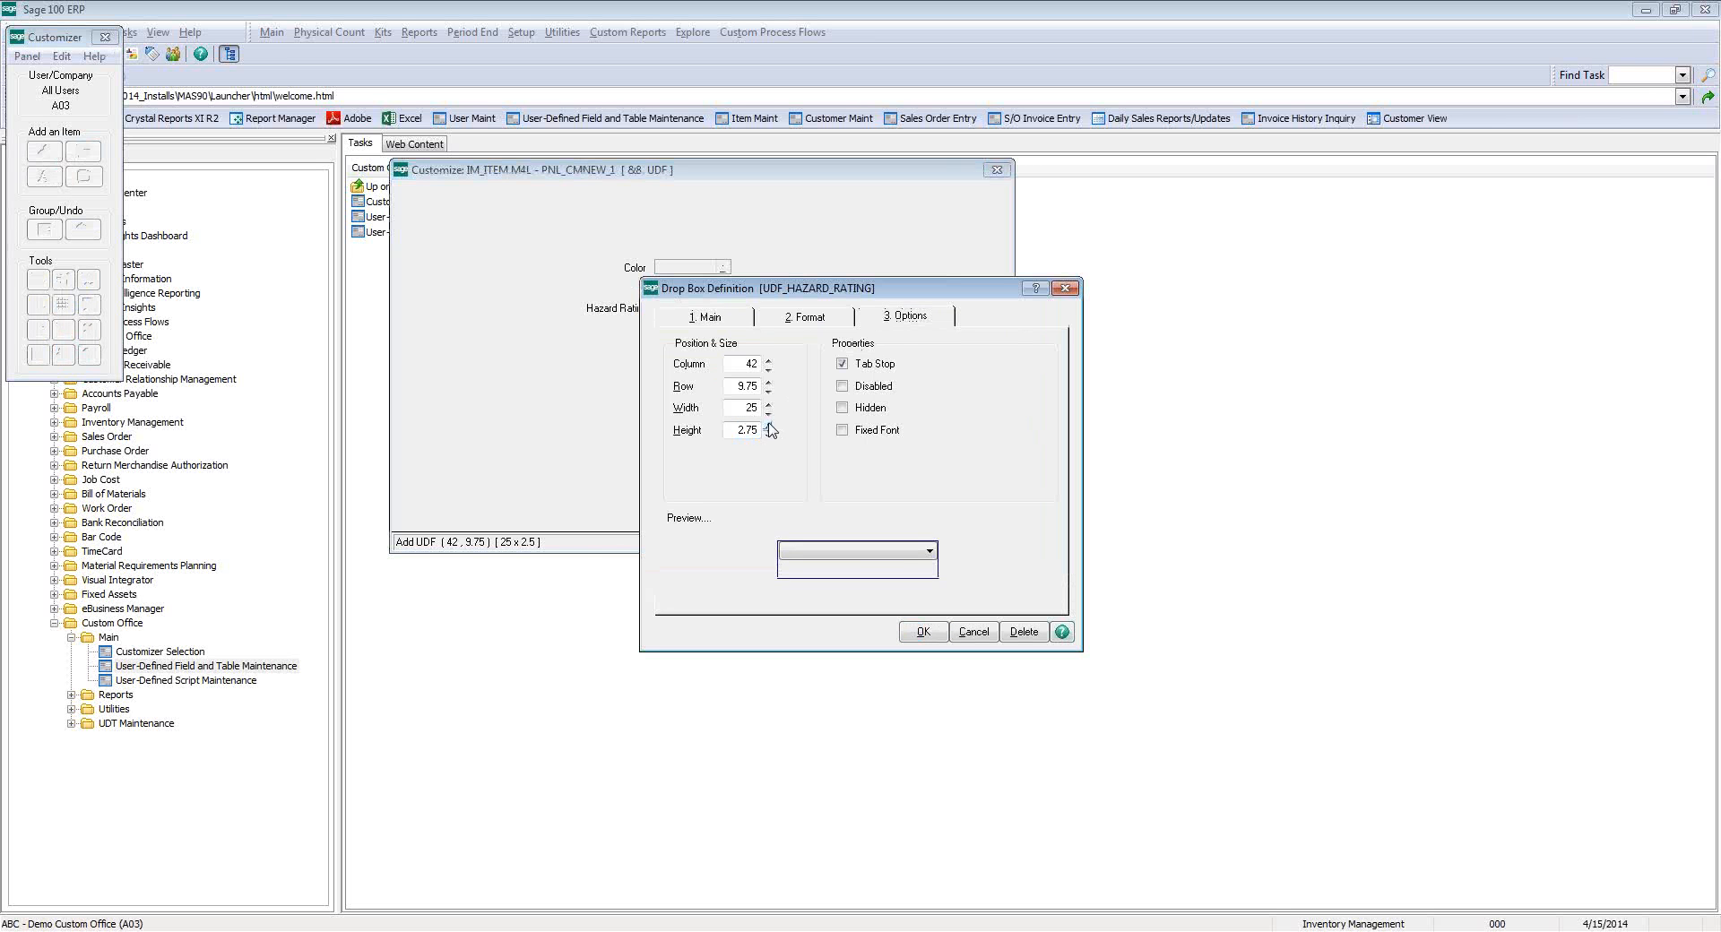
left_click(759, 408)
type("16")
left_click(923, 632)
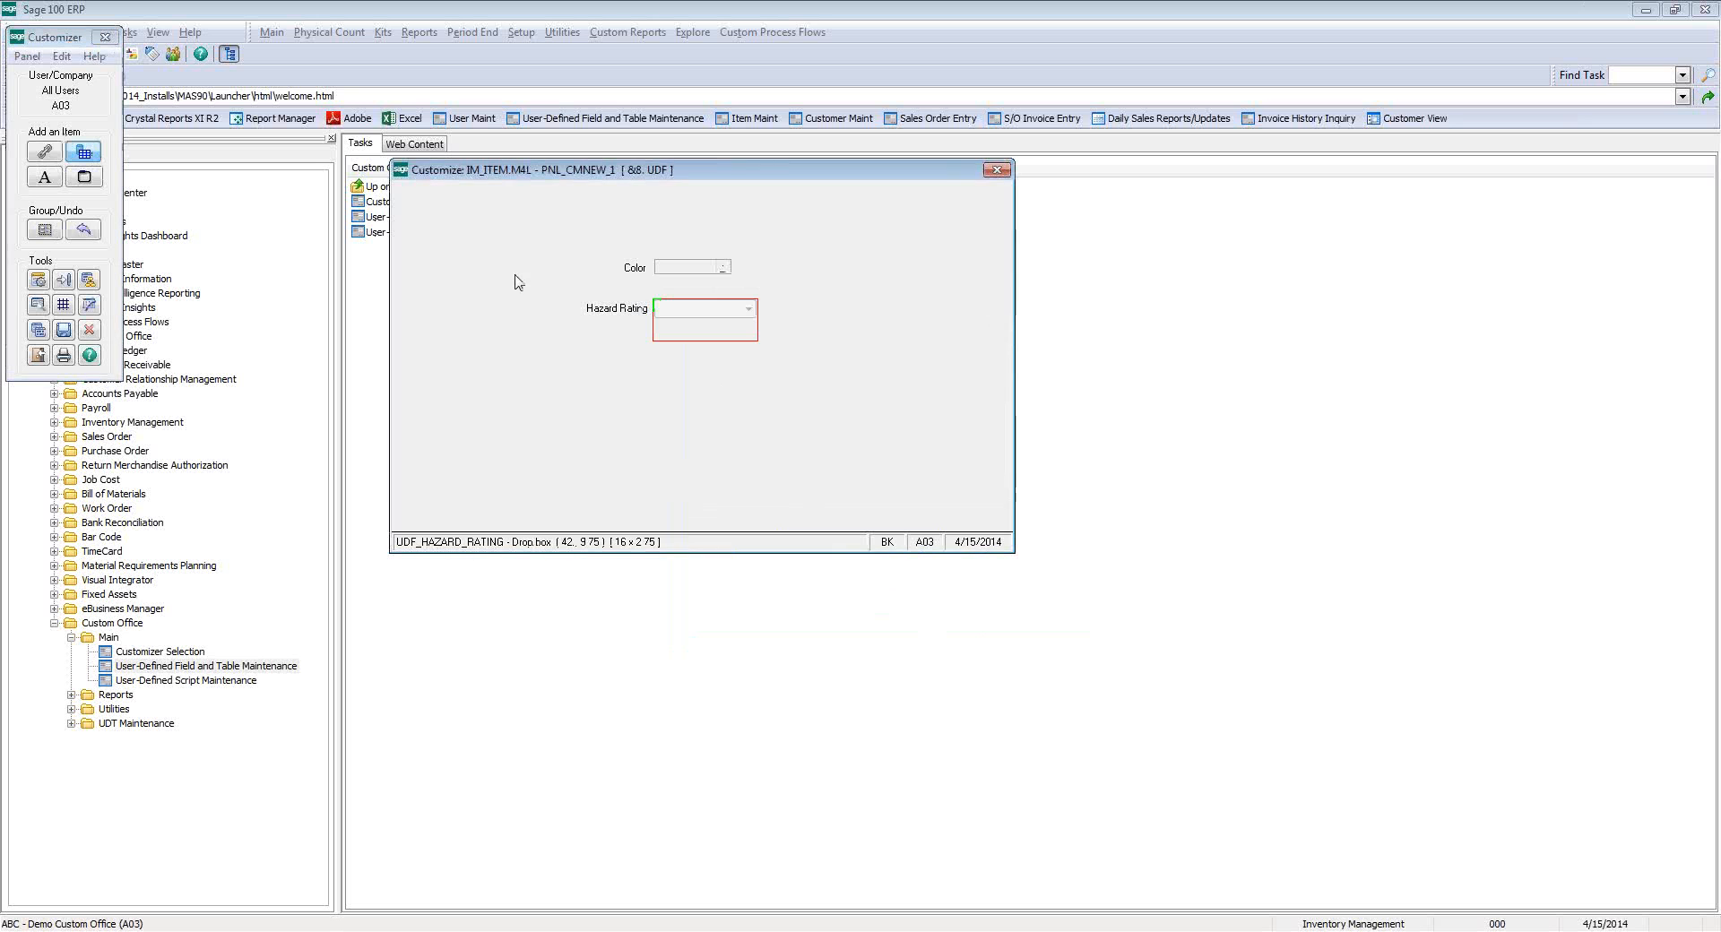
- Add the UDF_ORGANIC_CERTIFIED field below Hazard Rating, about 17 columns by 0.75 rows
left_click_drag(662, 381, 764, 386)
left_click(886, 302)
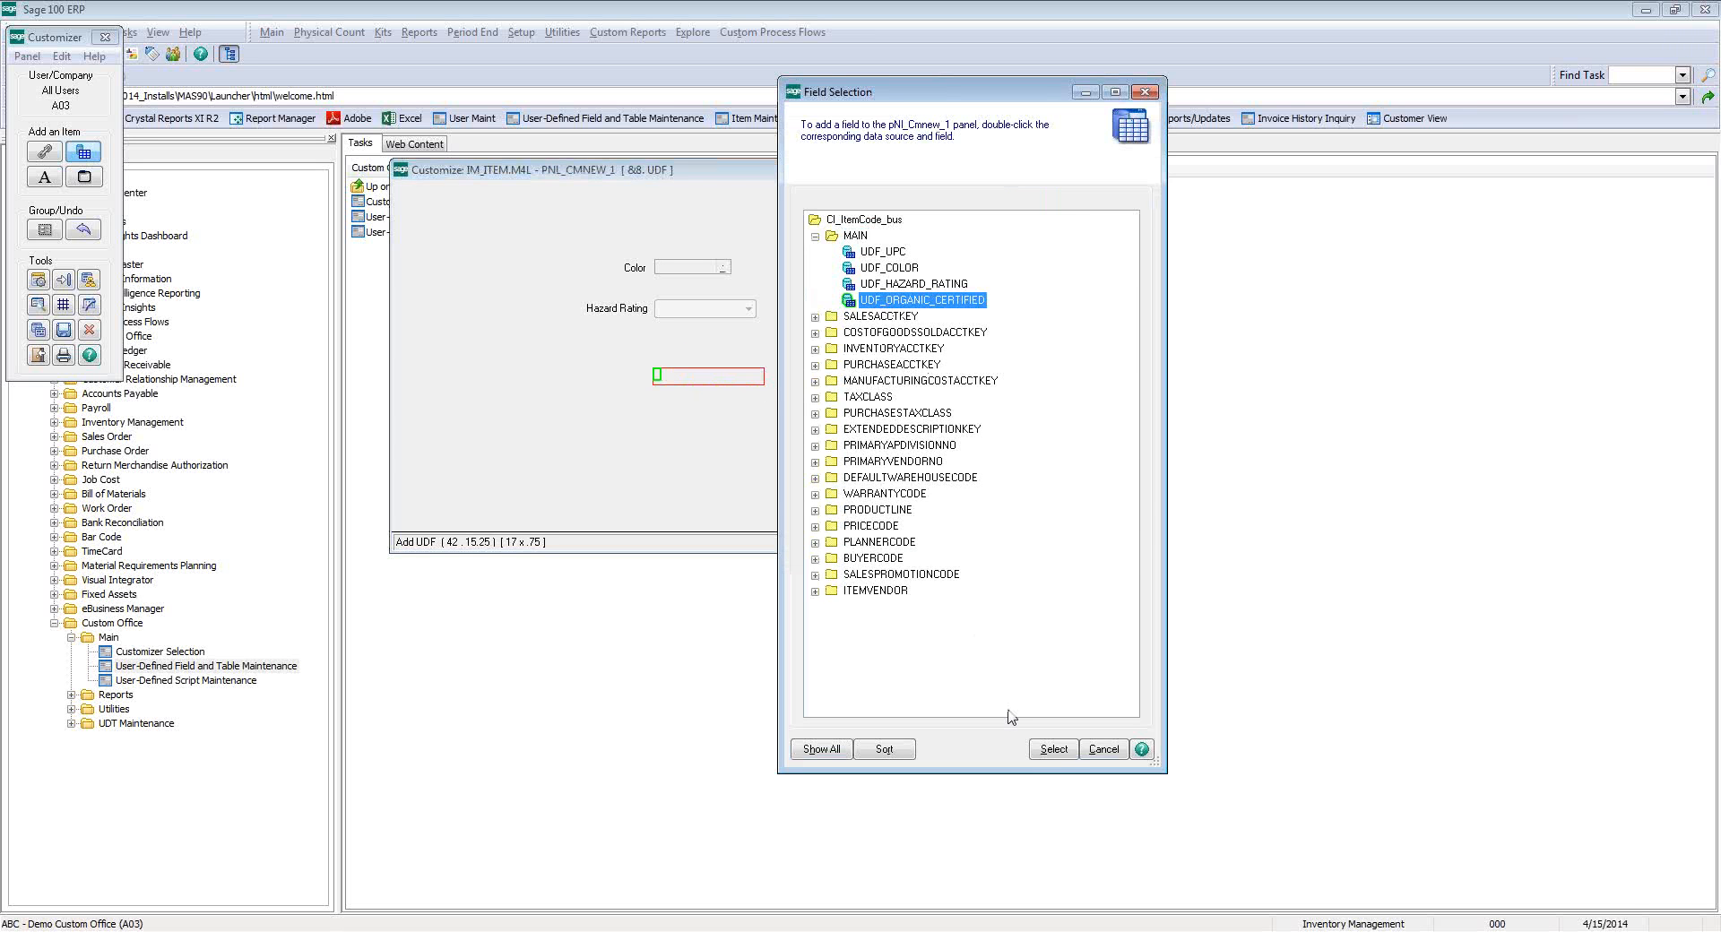
left_click(1054, 748)
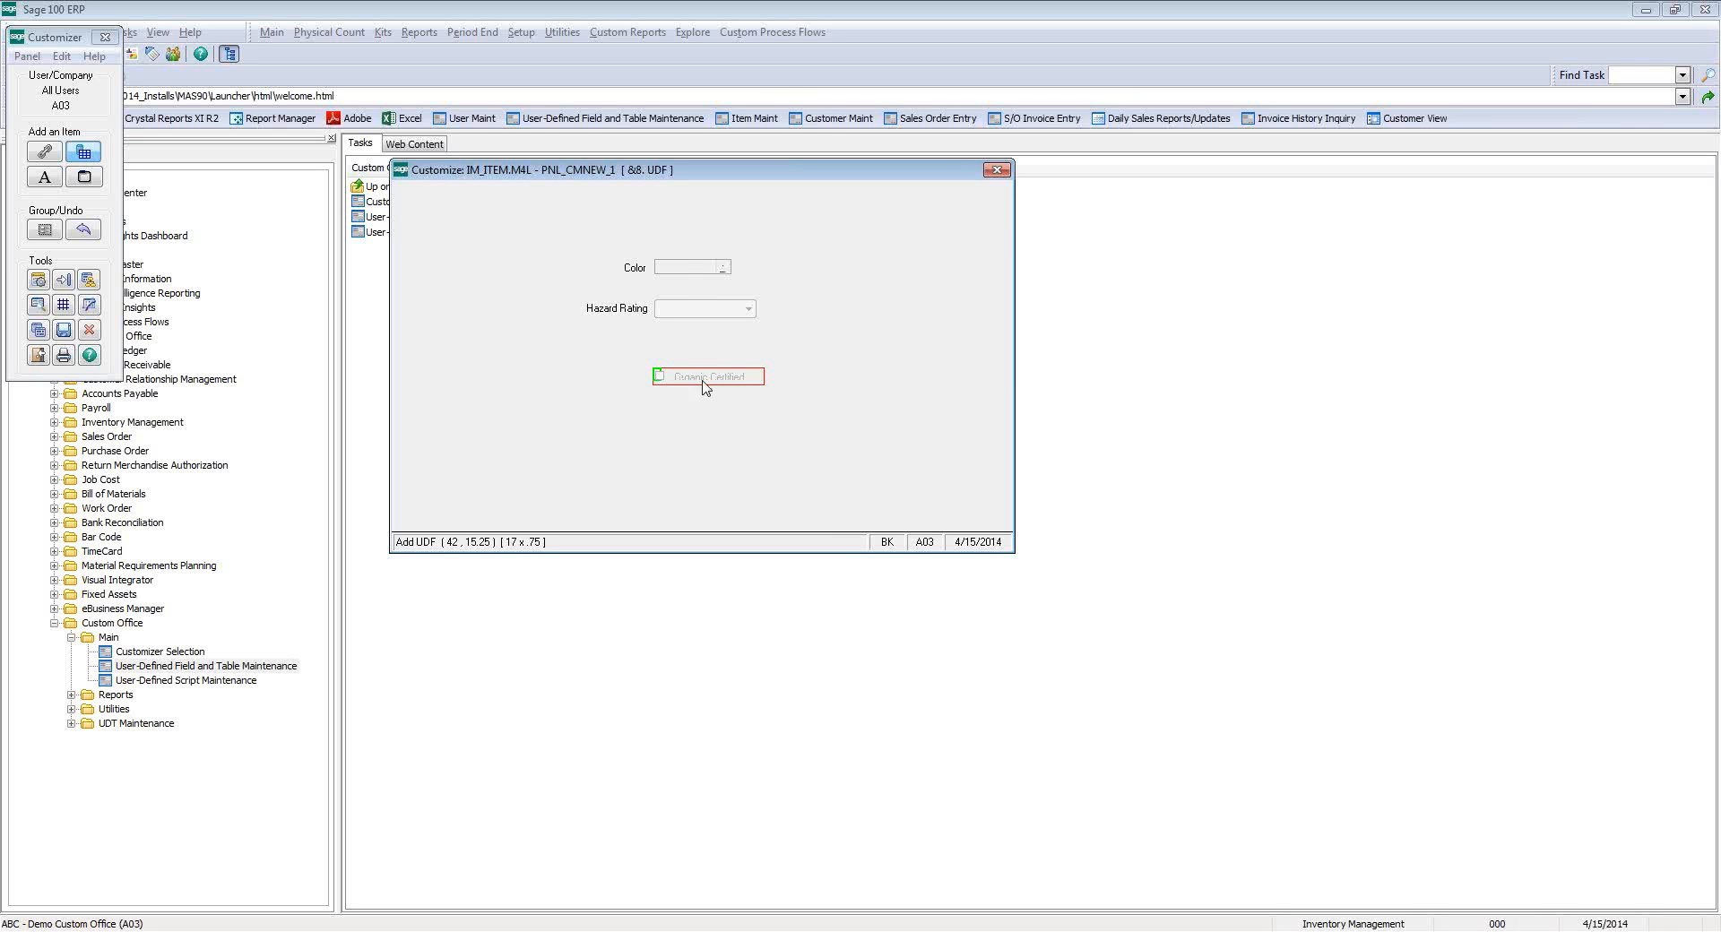
- Set the Organic Certified check box's height to 1.00 and its width to 15
double_click(711, 381)
left_click(806, 316)
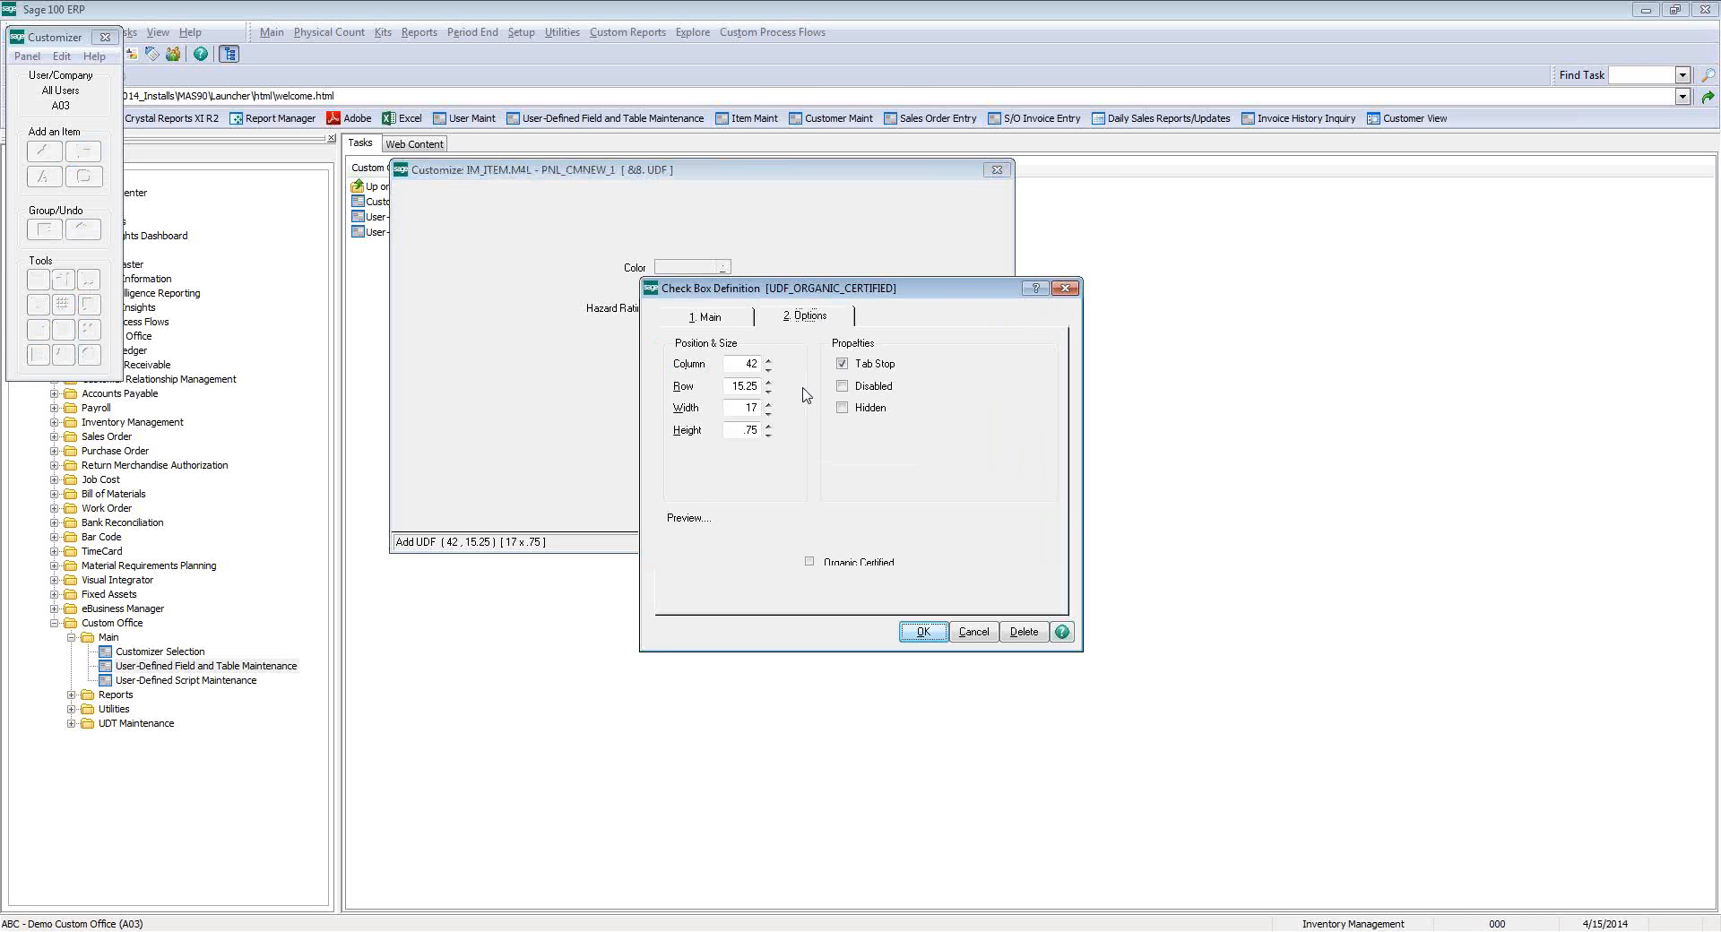
left_click(768, 427)
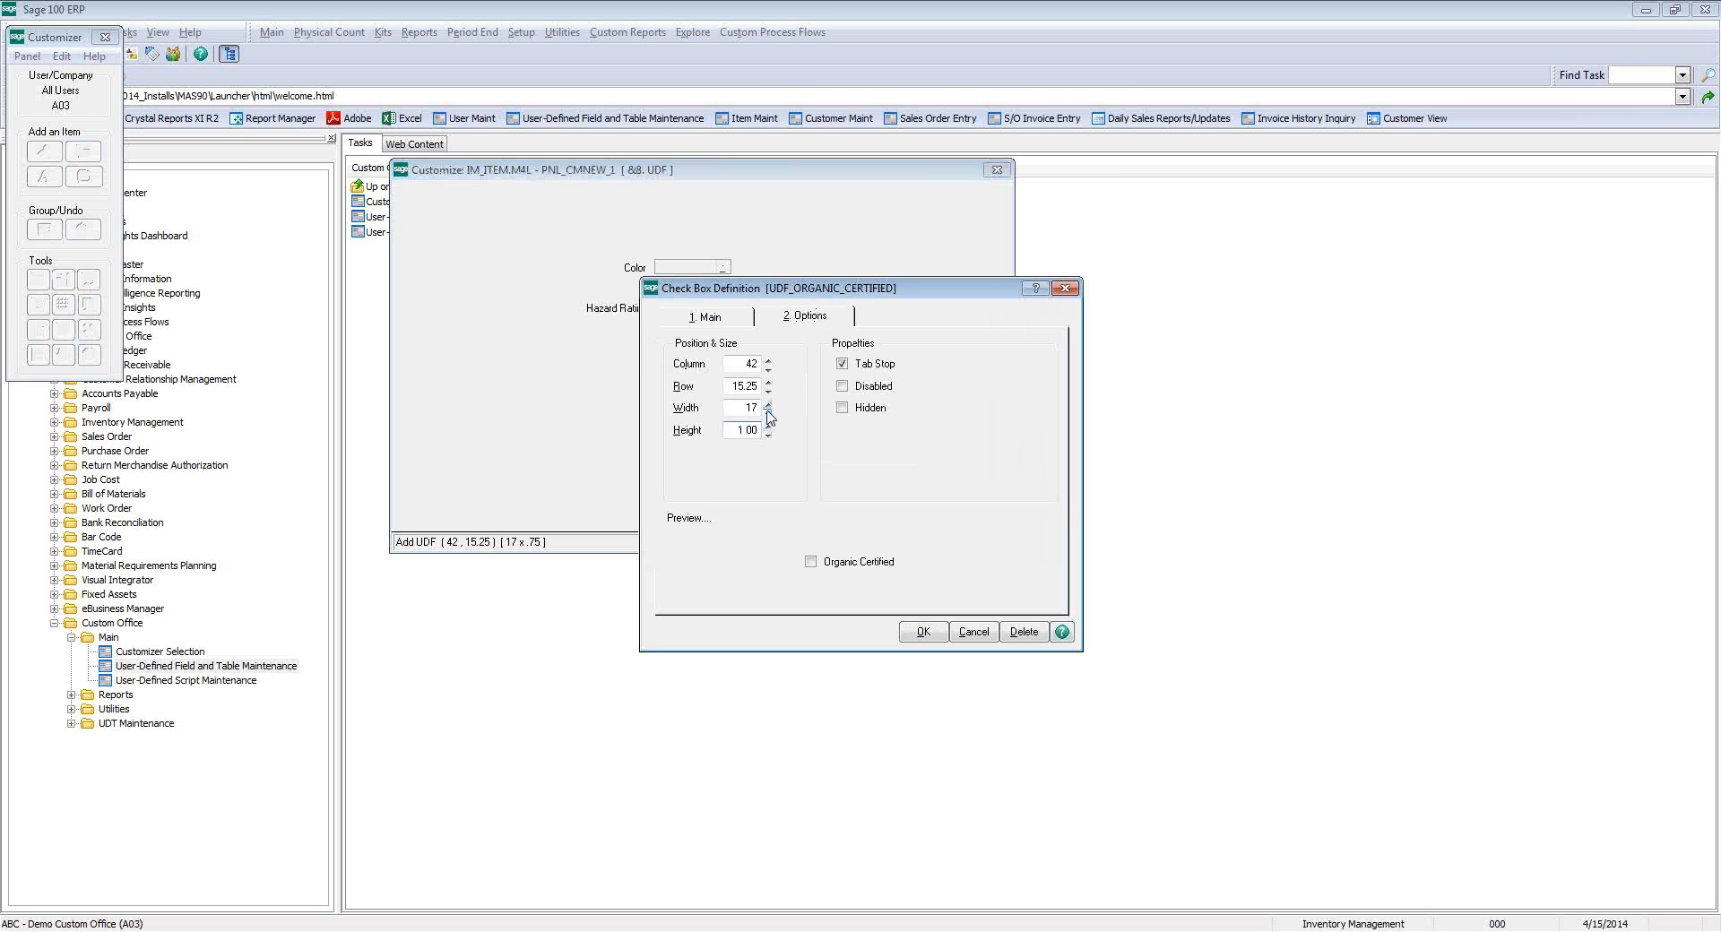
left_click(768, 412)
left_click(768, 412)
left_click(769, 403)
left_click(920, 634)
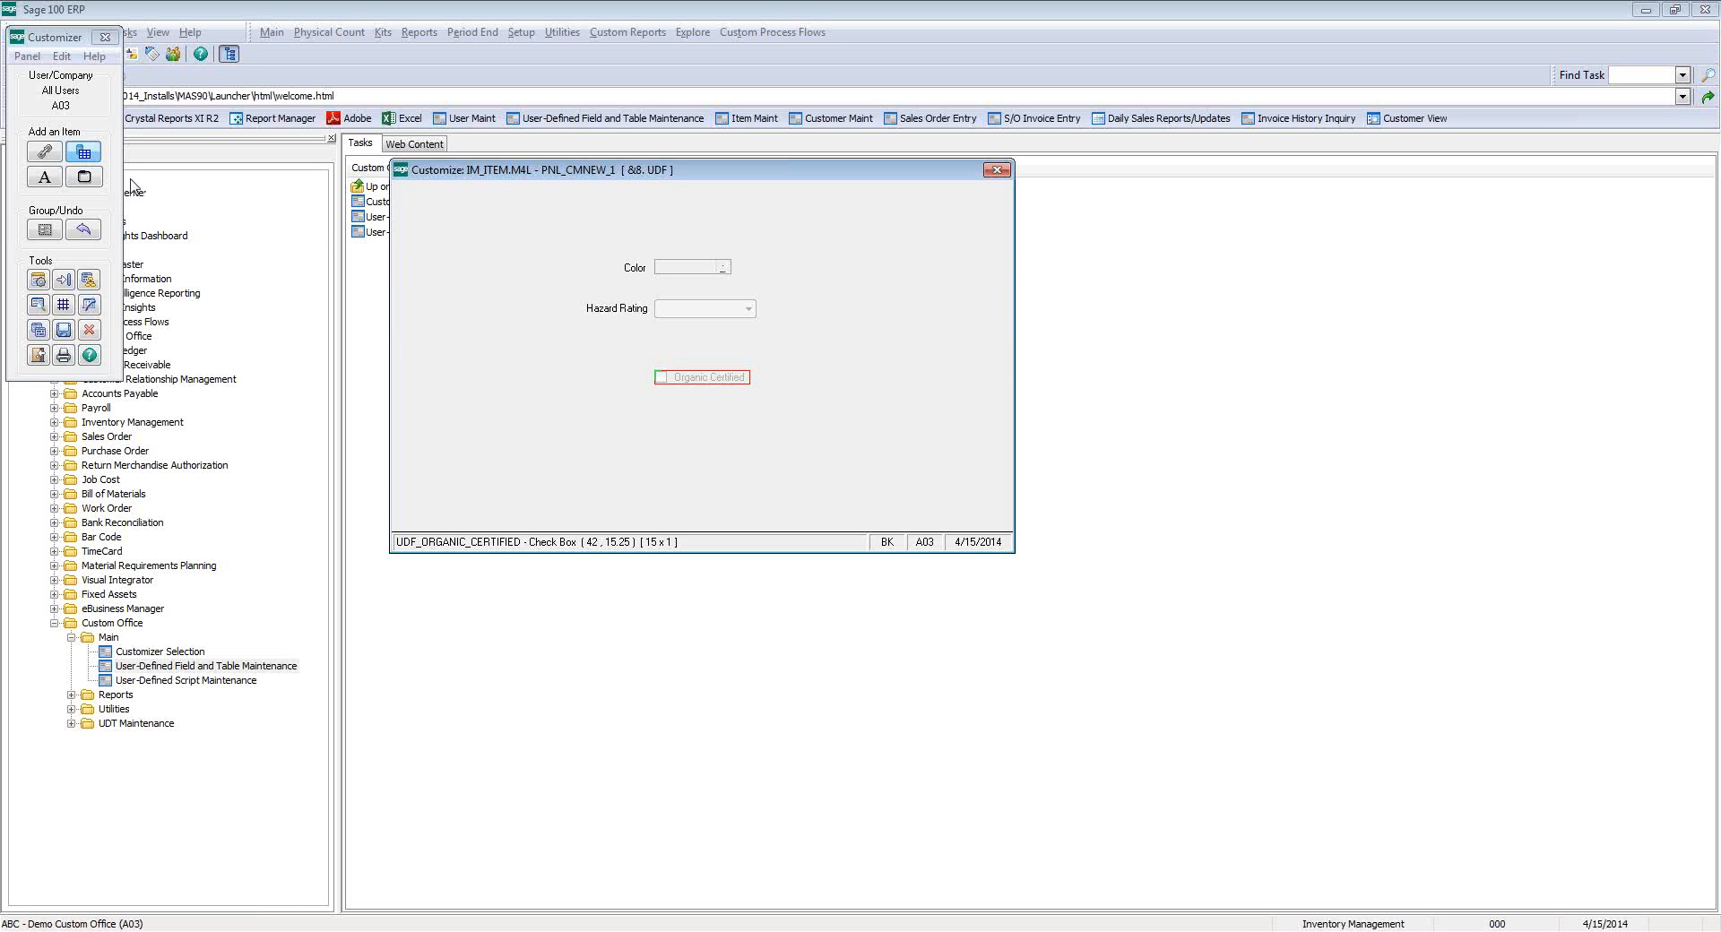
- Add the UDF_UPC field below the Organic Certified check box, about 24 columns by 1.5 rows
left_click(83, 152)
left_click_drag(659, 413, 818, 442)
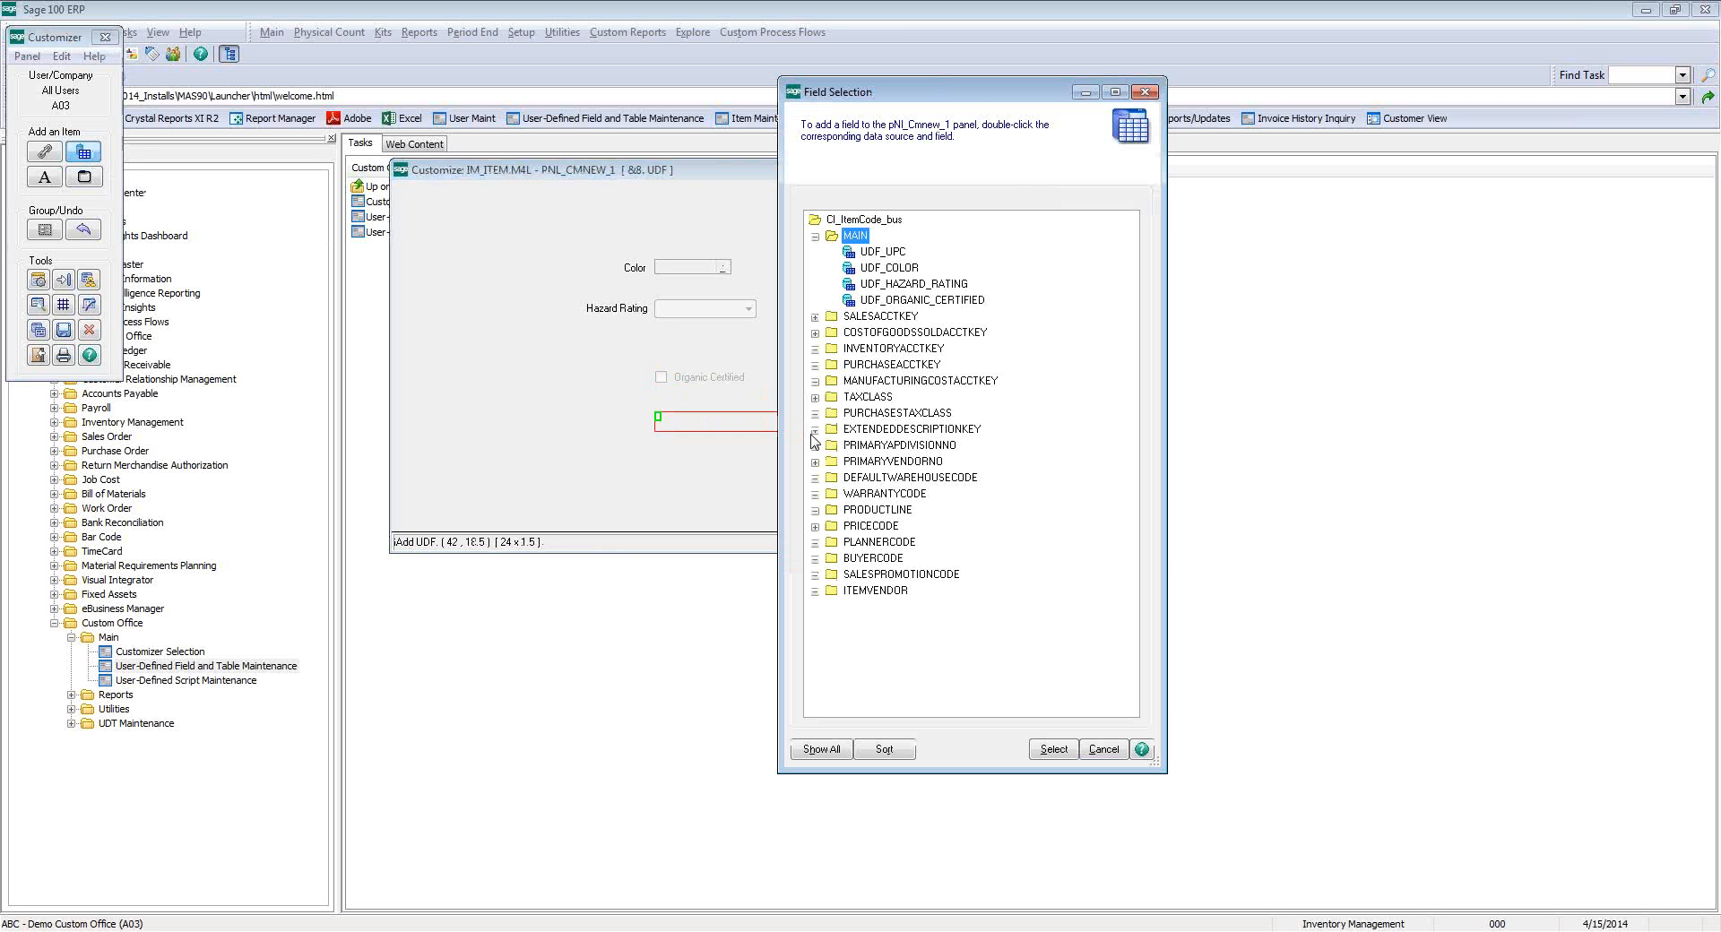
left_click(890, 254)
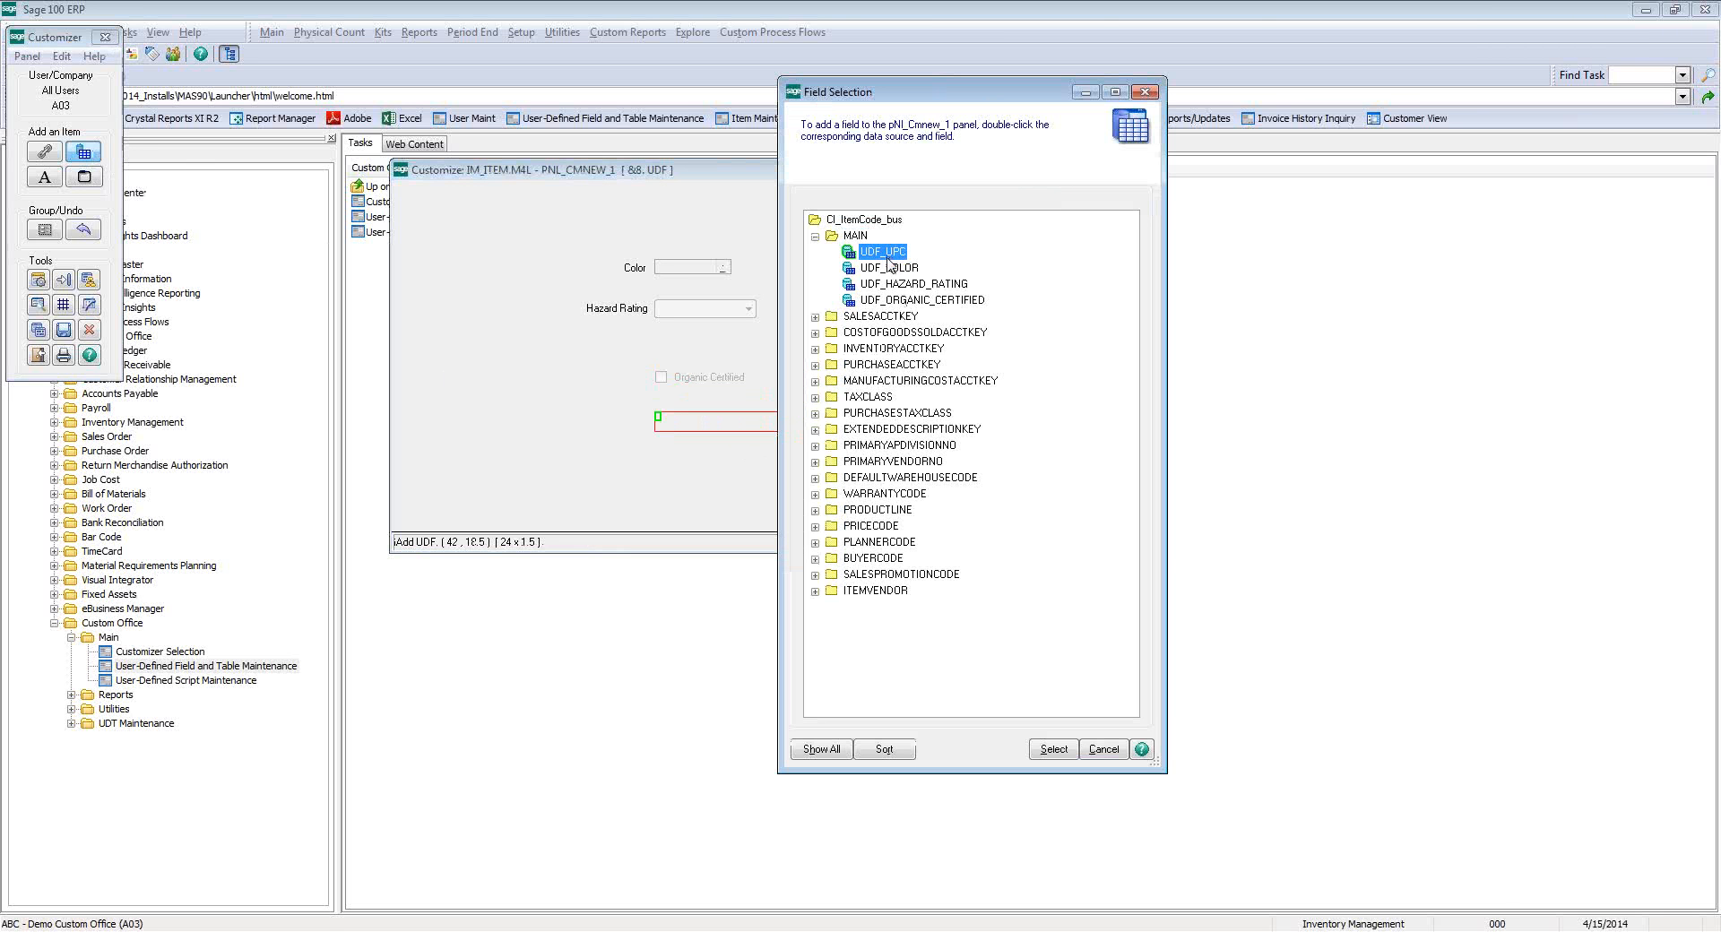
left_click(1056, 751)
- Set the UPC field's height to 1 and its width to 17
left_click(905, 315)
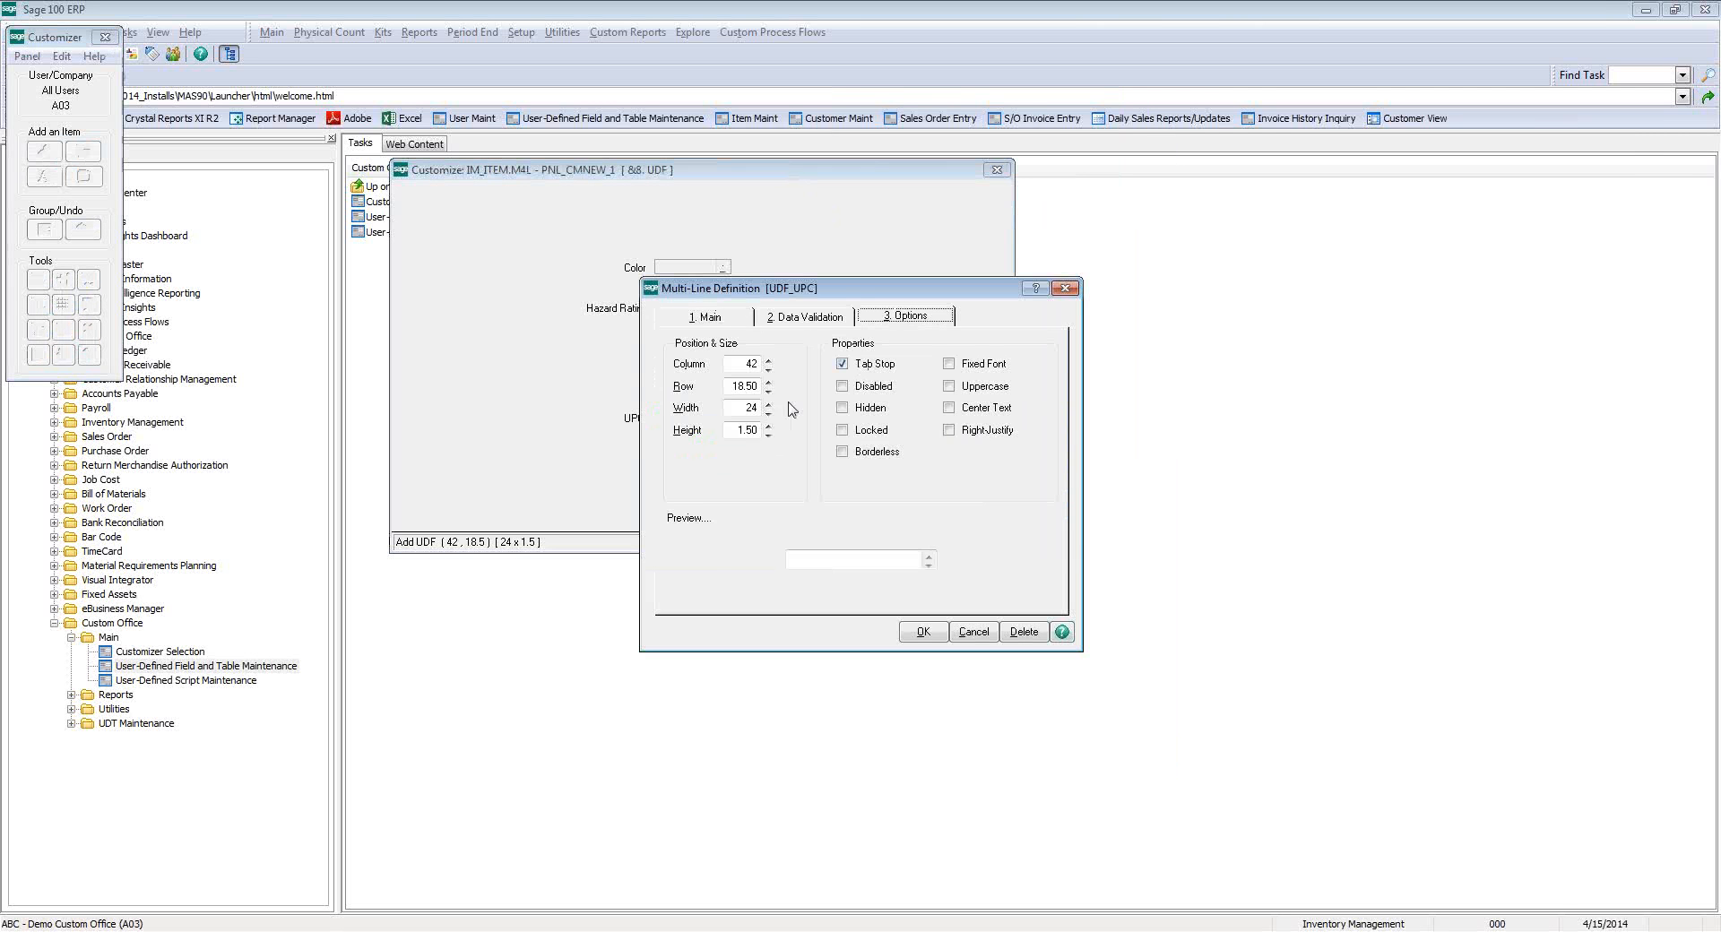
left_click(768, 435)
left_click(768, 435)
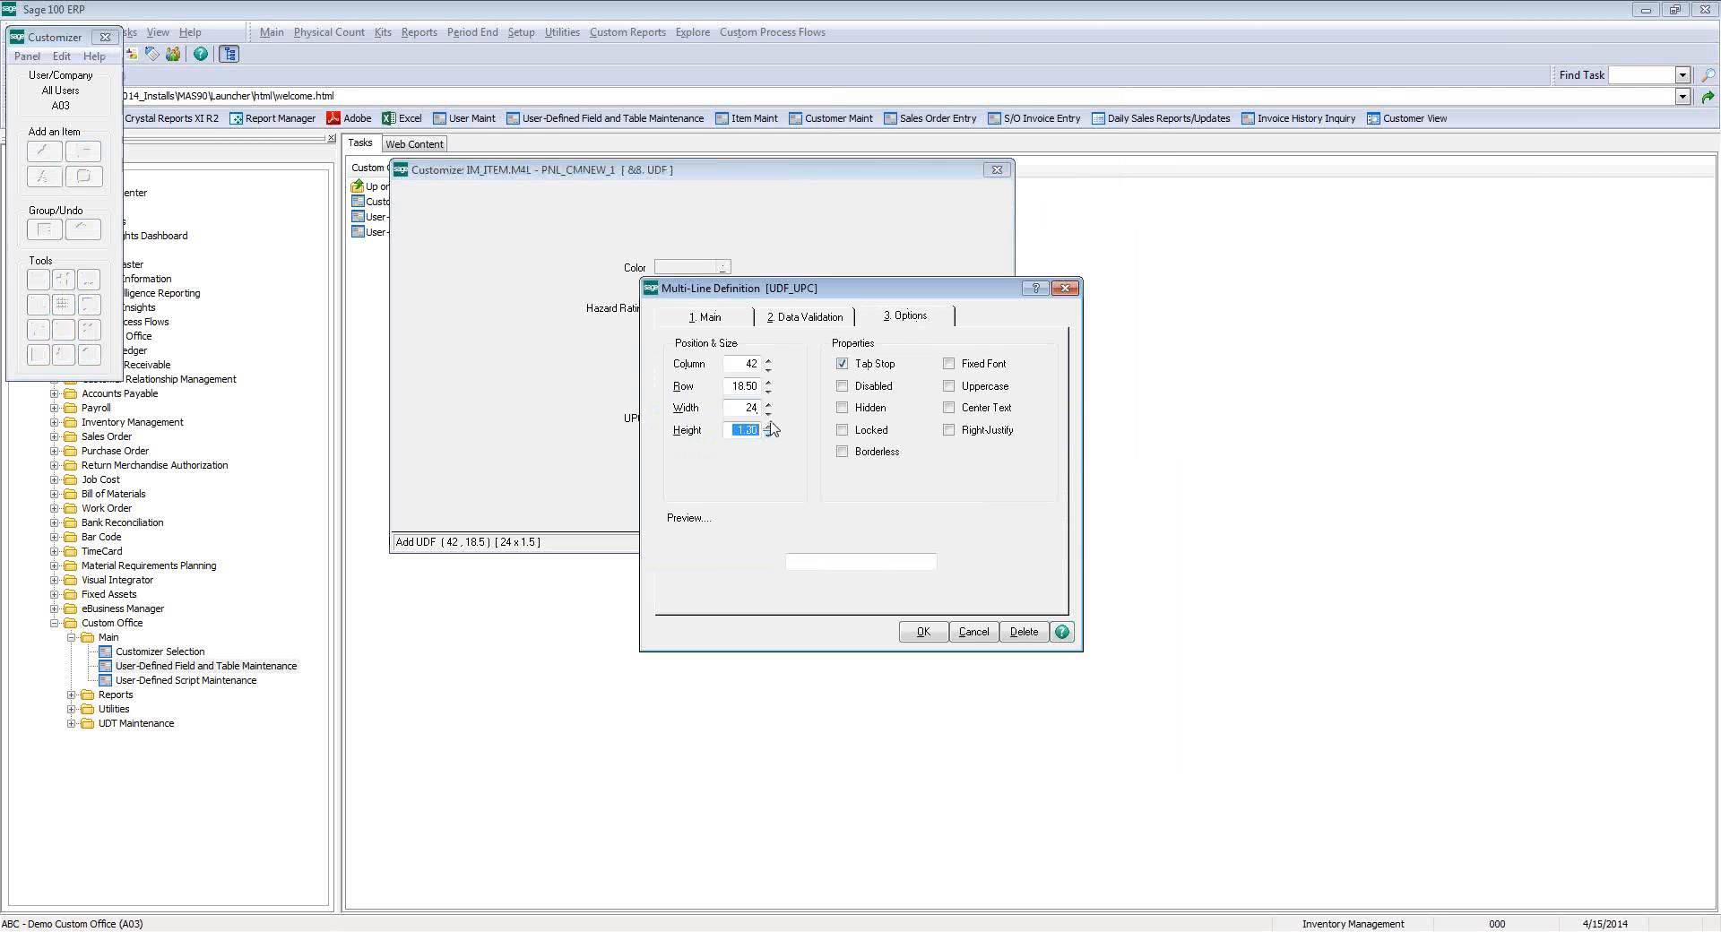
left_click(747, 408)
type("17")
left_click(910, 630)
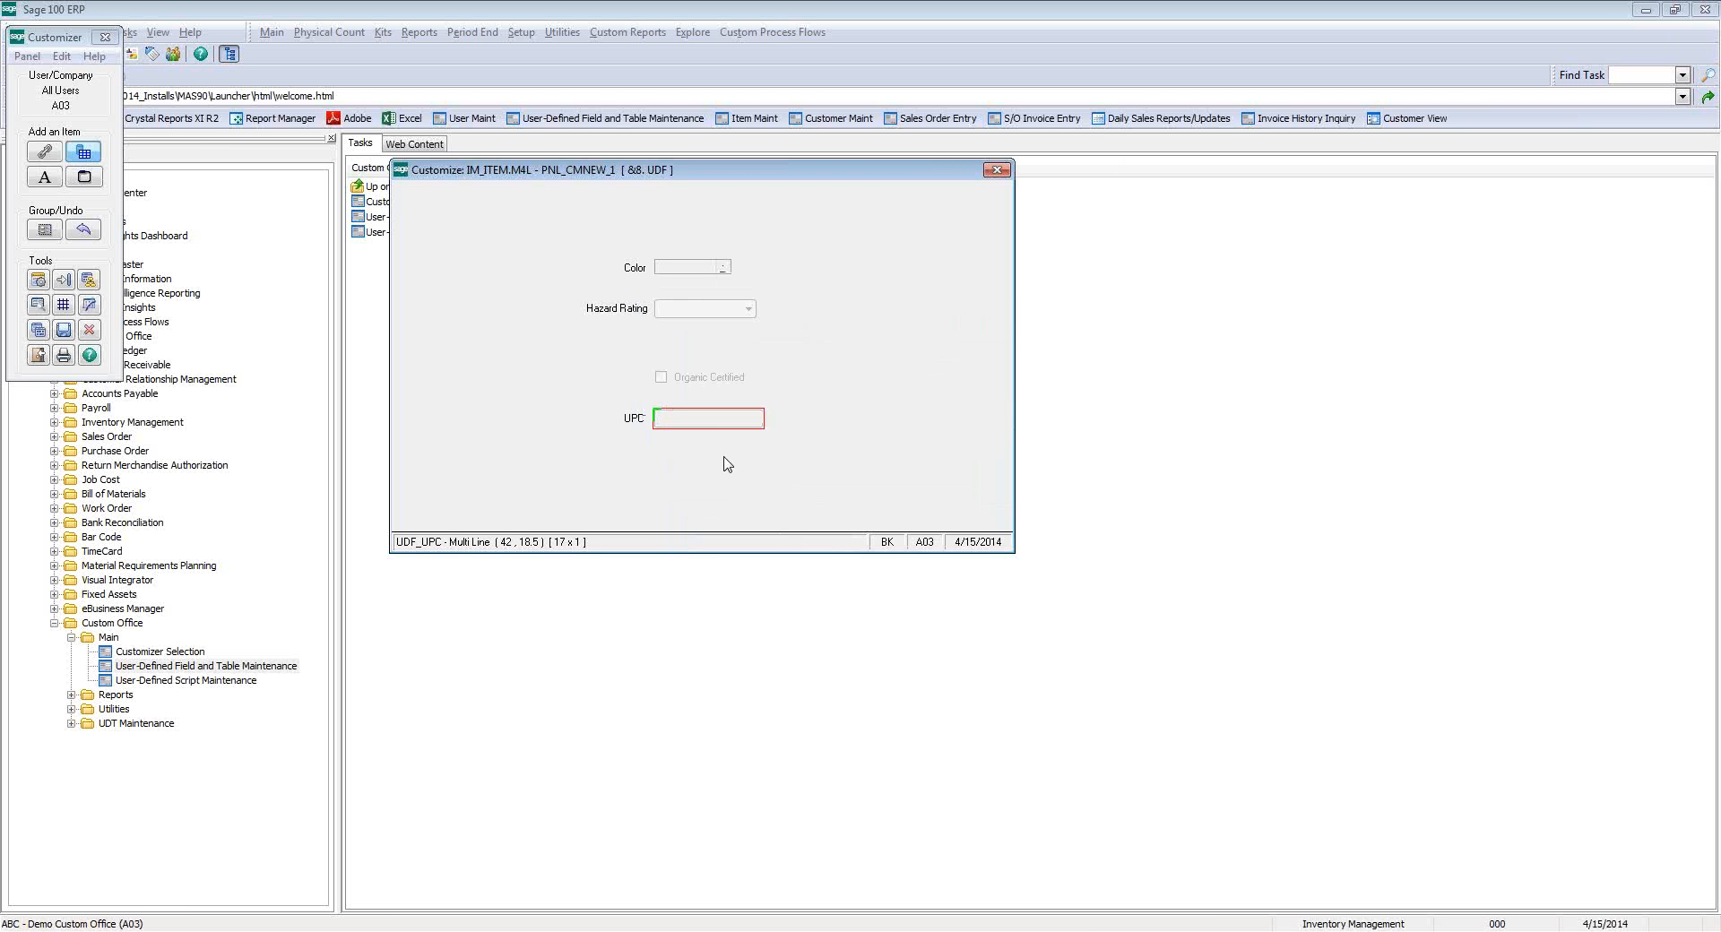
- Add a red recessed frame titled Critical Fields around the UDF fields, about 77 columns by 21 rows, and save the panel
left_click(84, 179)
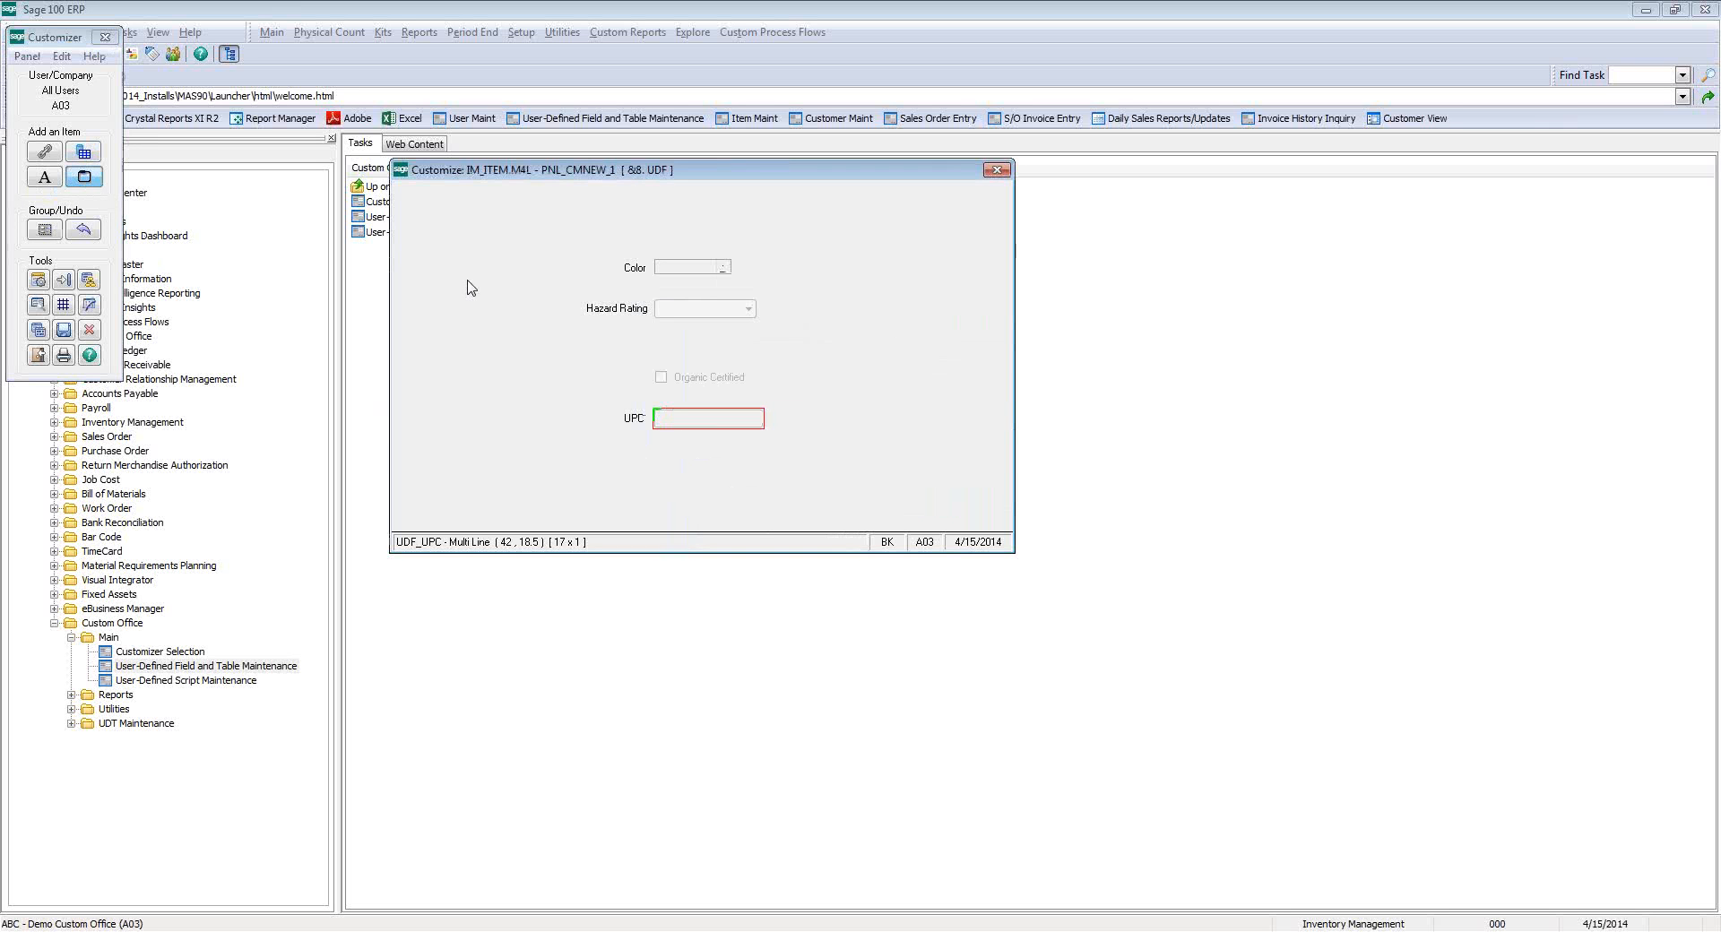
left_click_drag(445, 214, 934, 486)
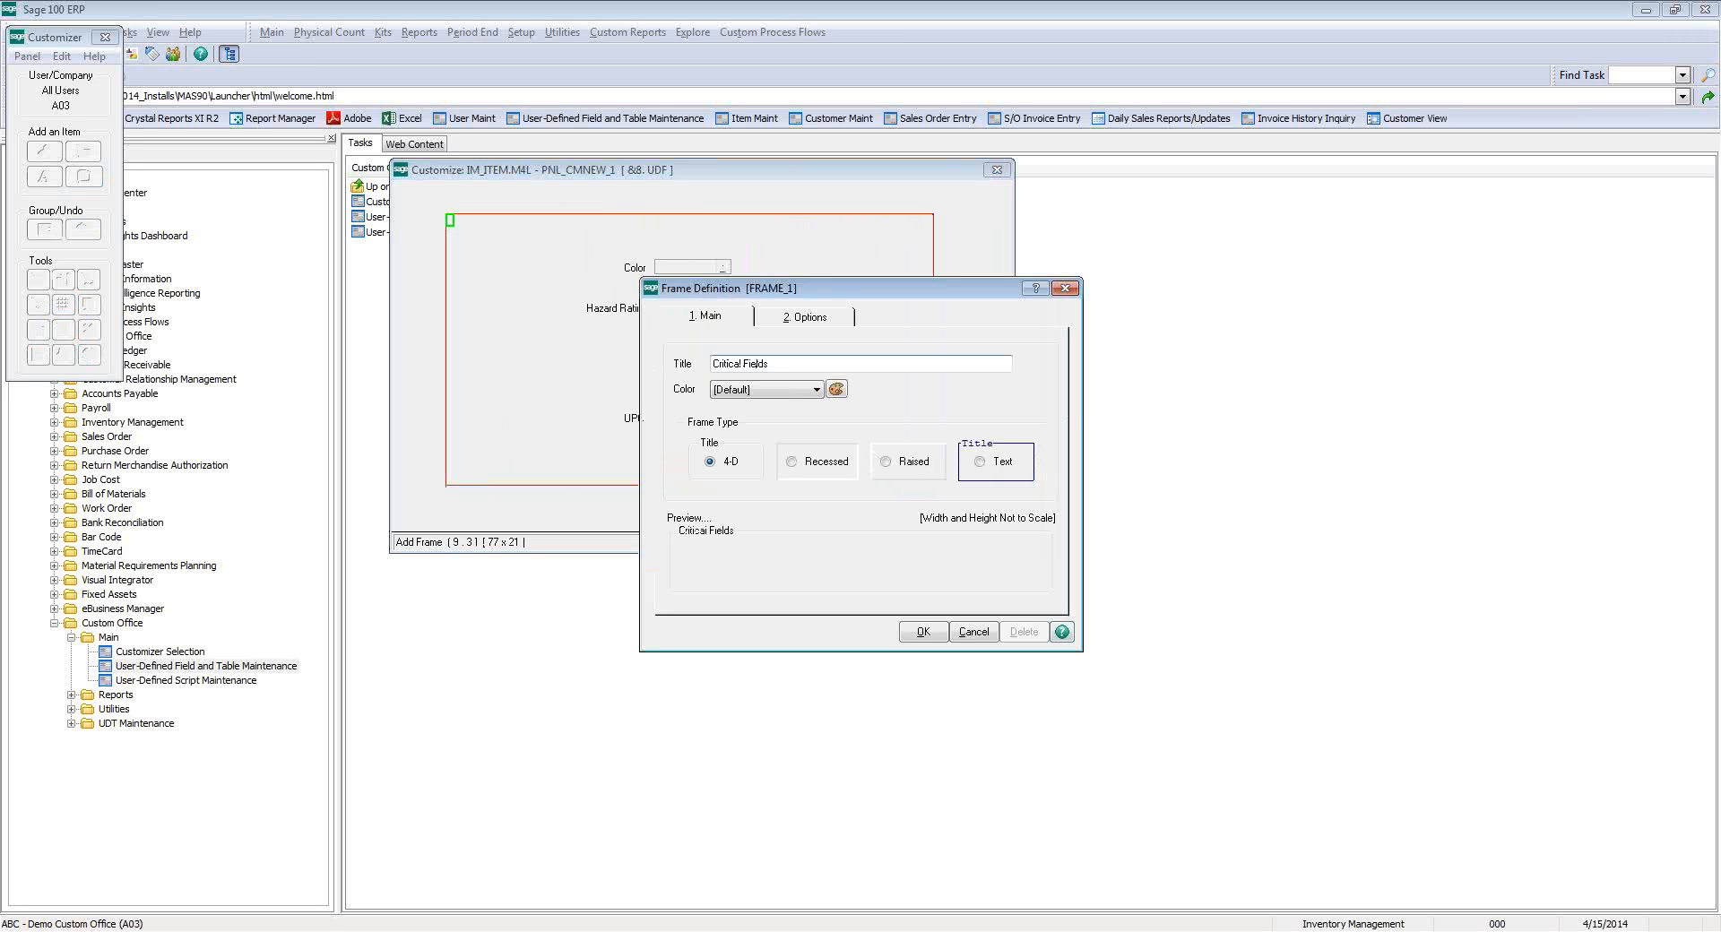
left_click(753, 393)
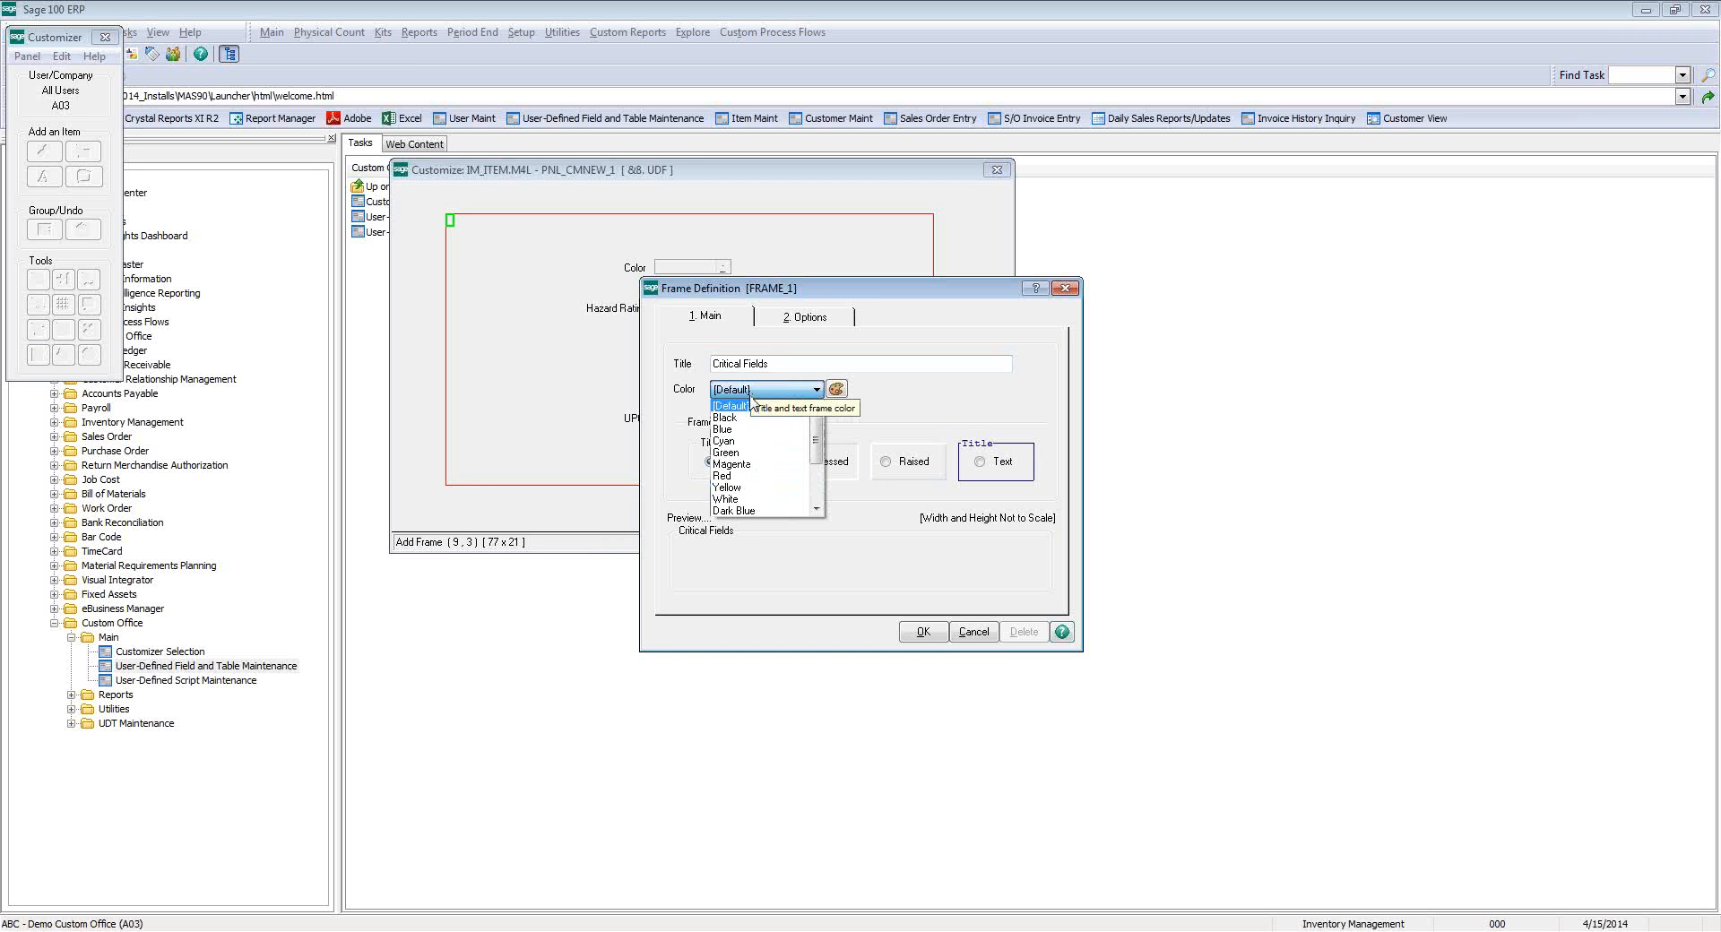
left_click(753, 476)
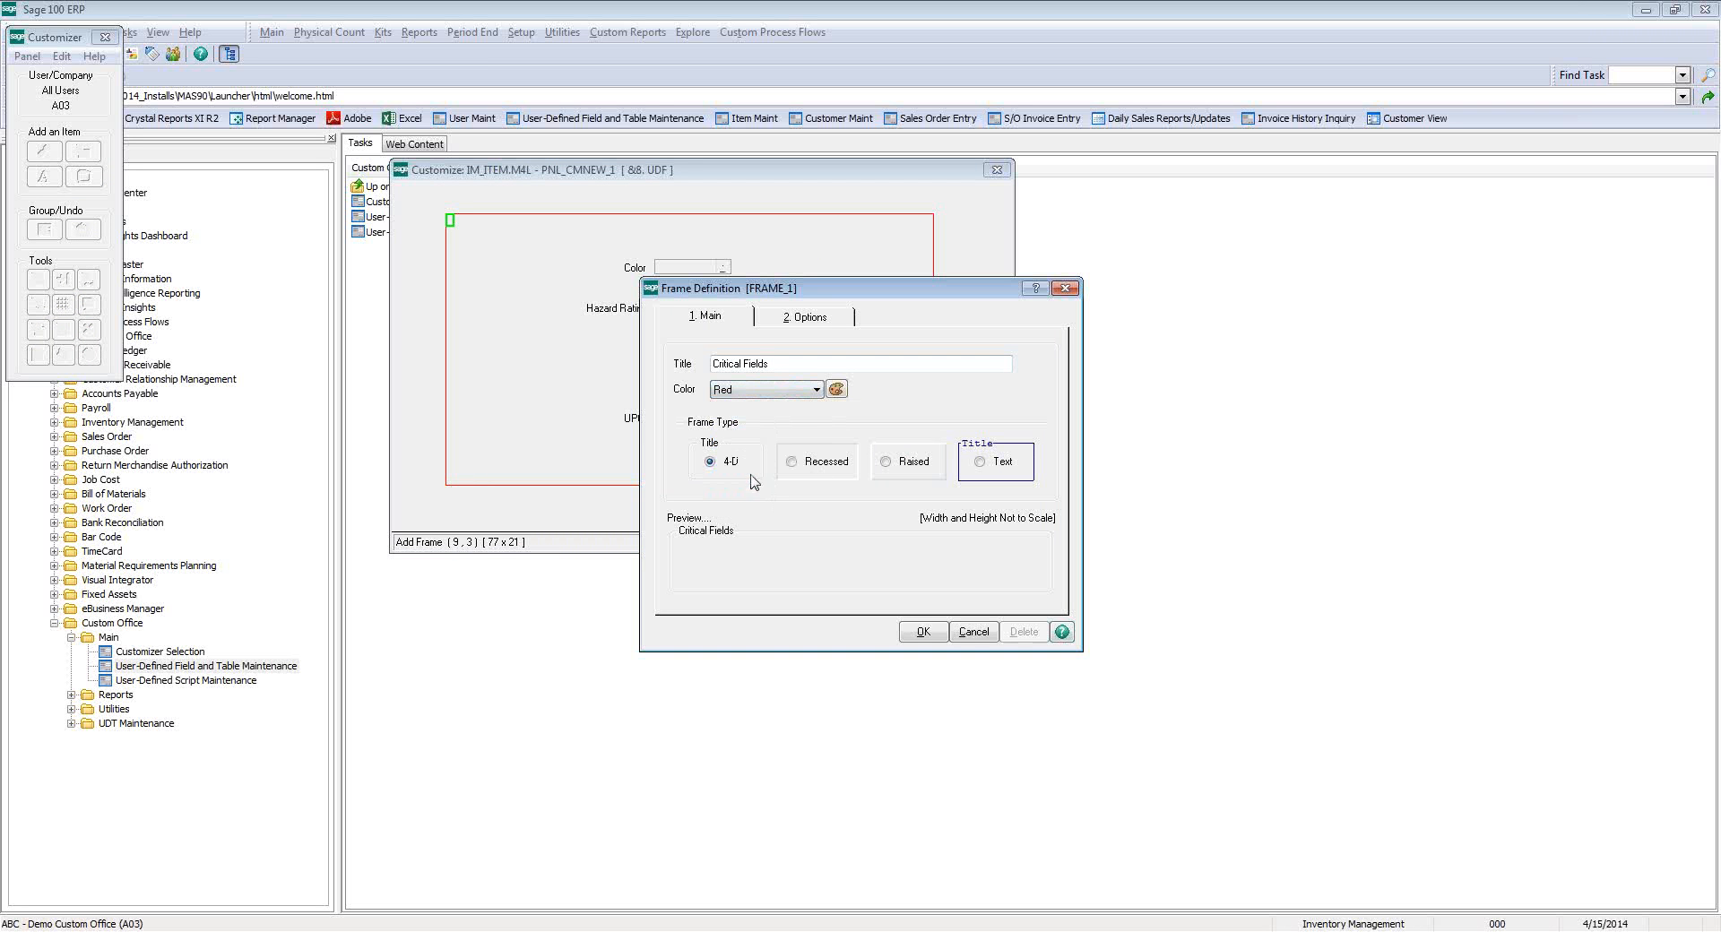
left_click(806, 464)
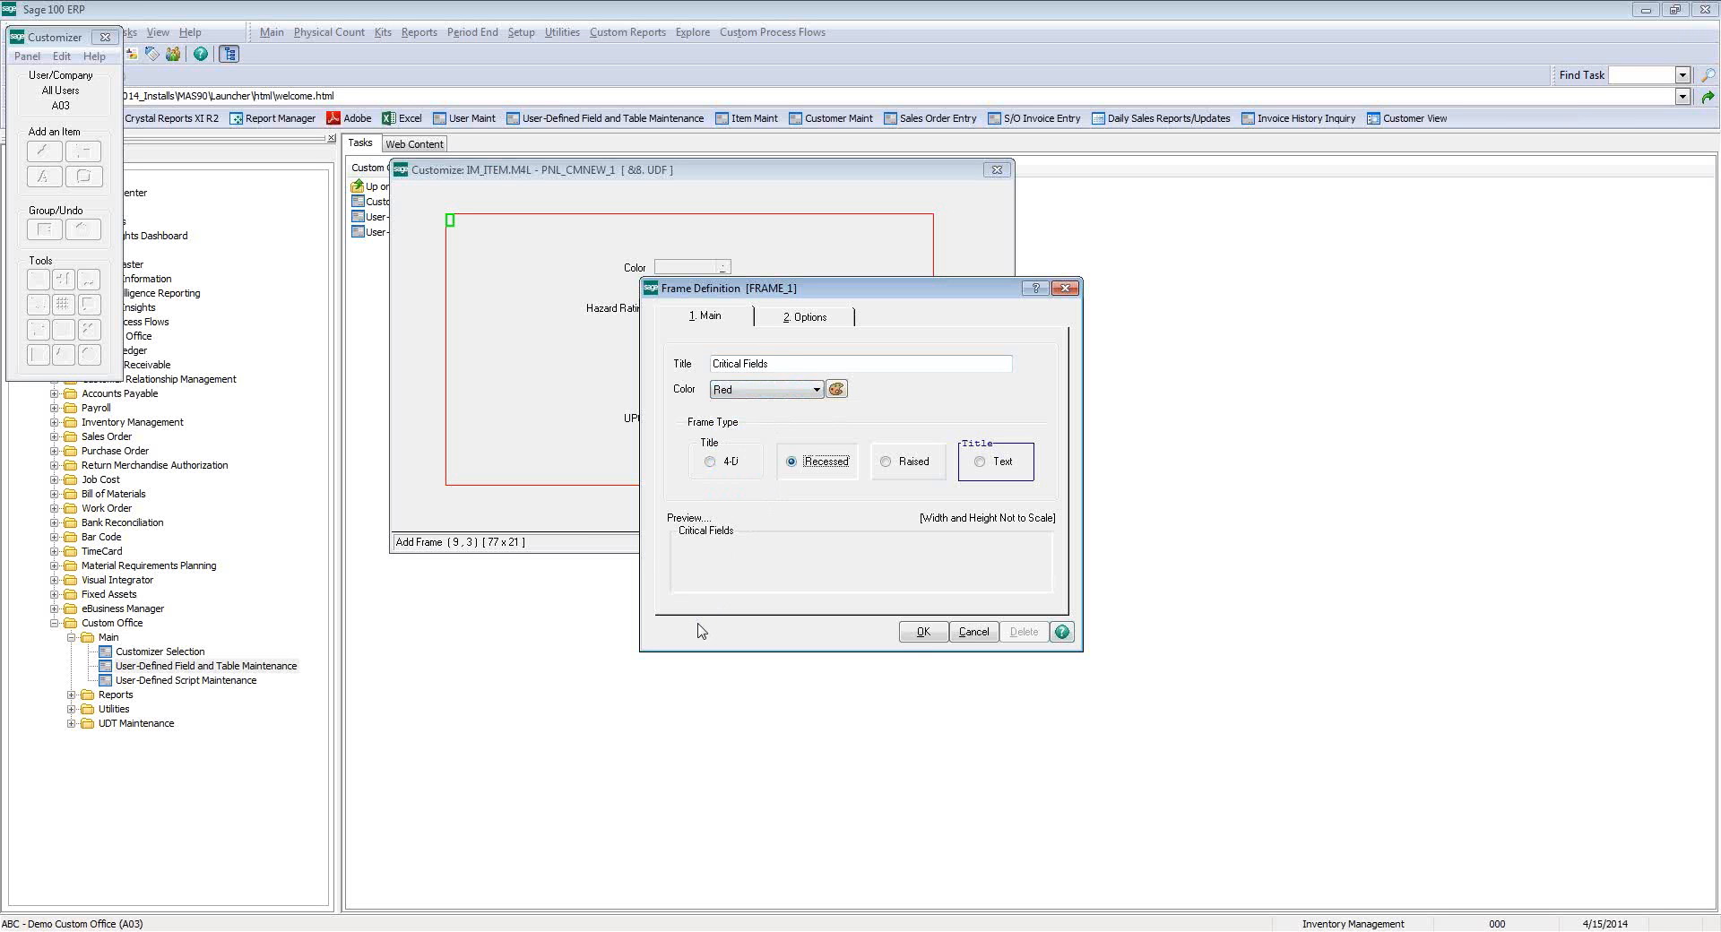
left_click(922, 632)
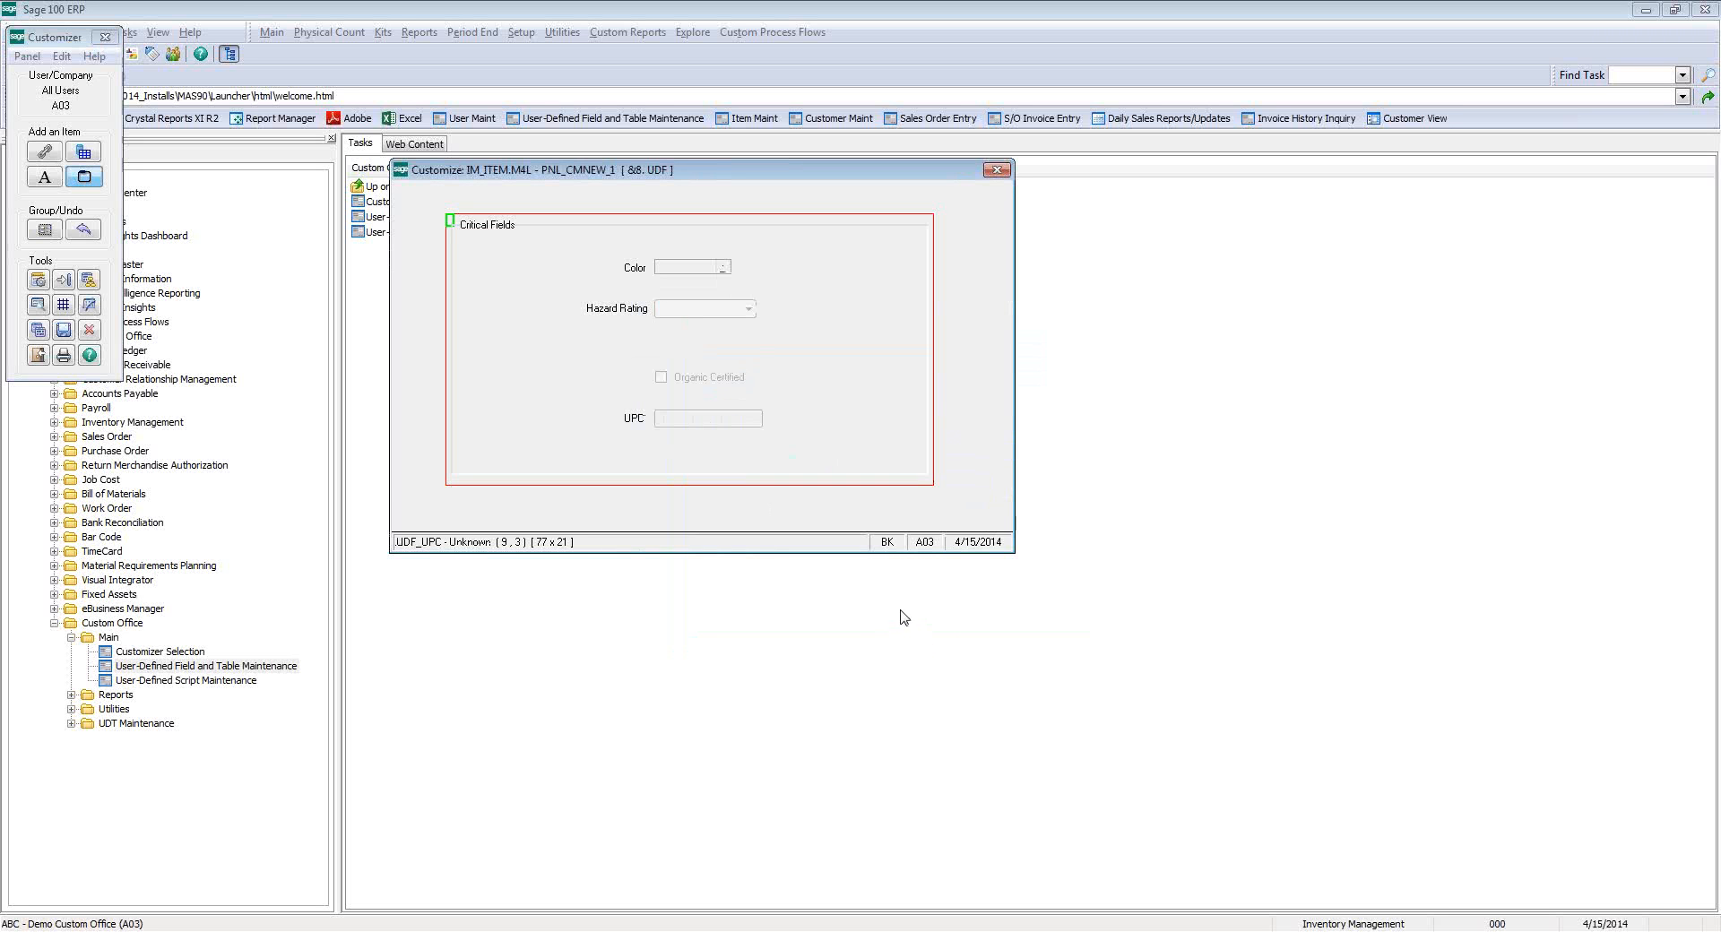
left_click(62, 332)
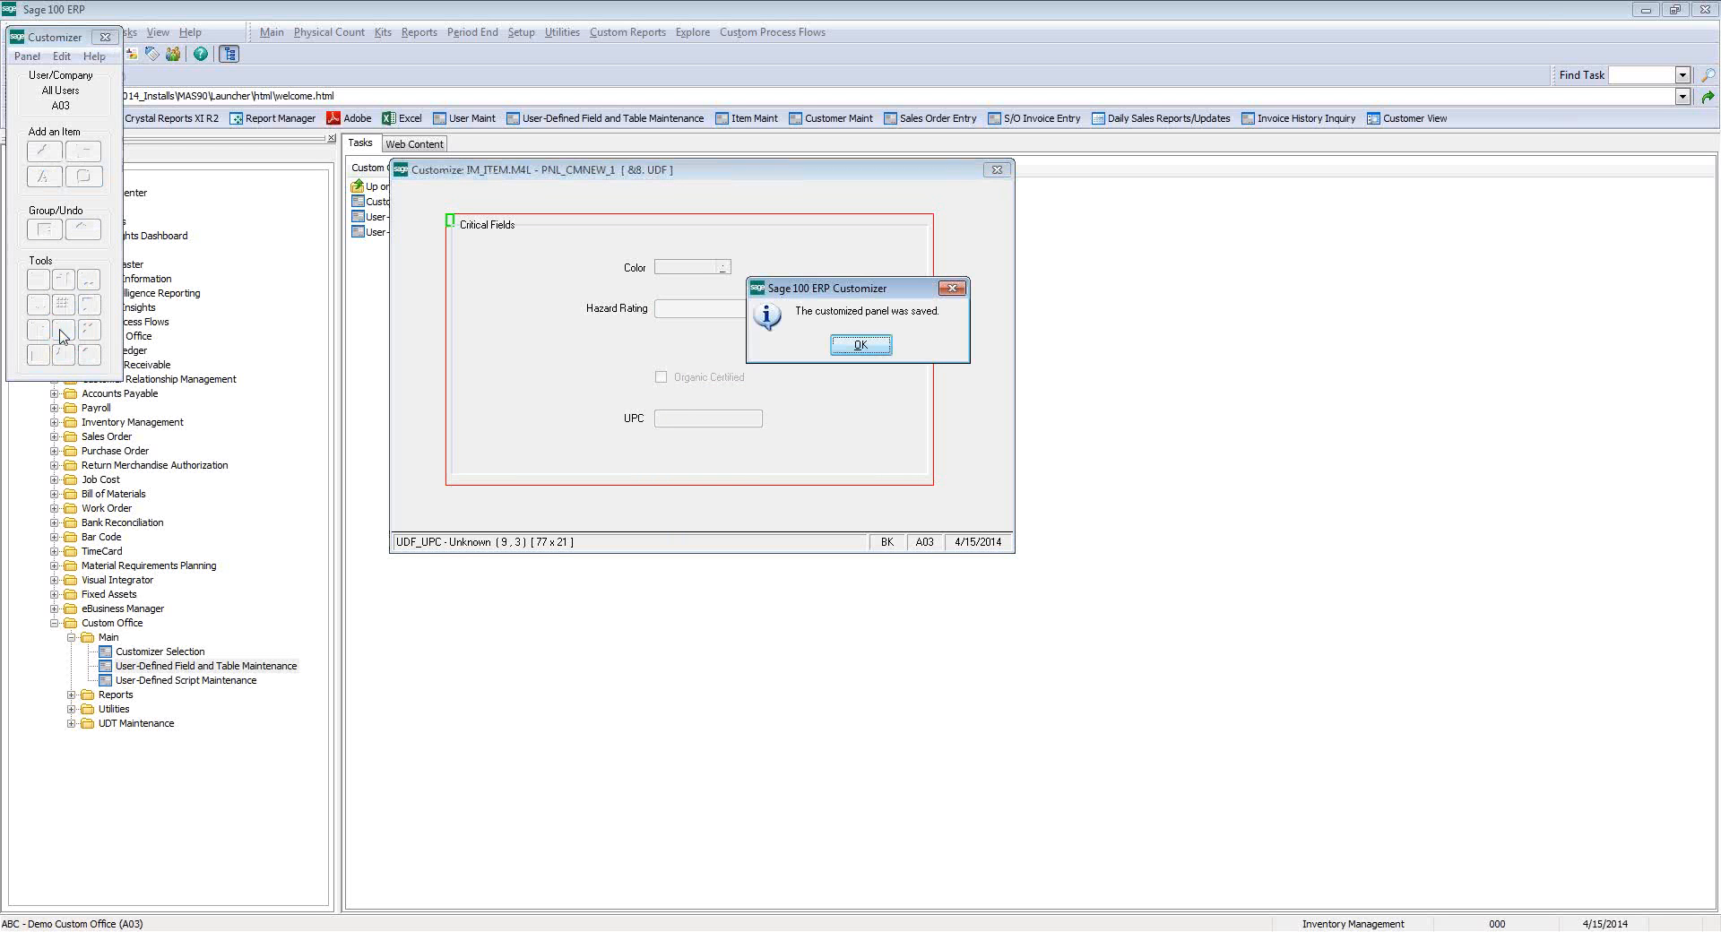
left_click(861, 355)
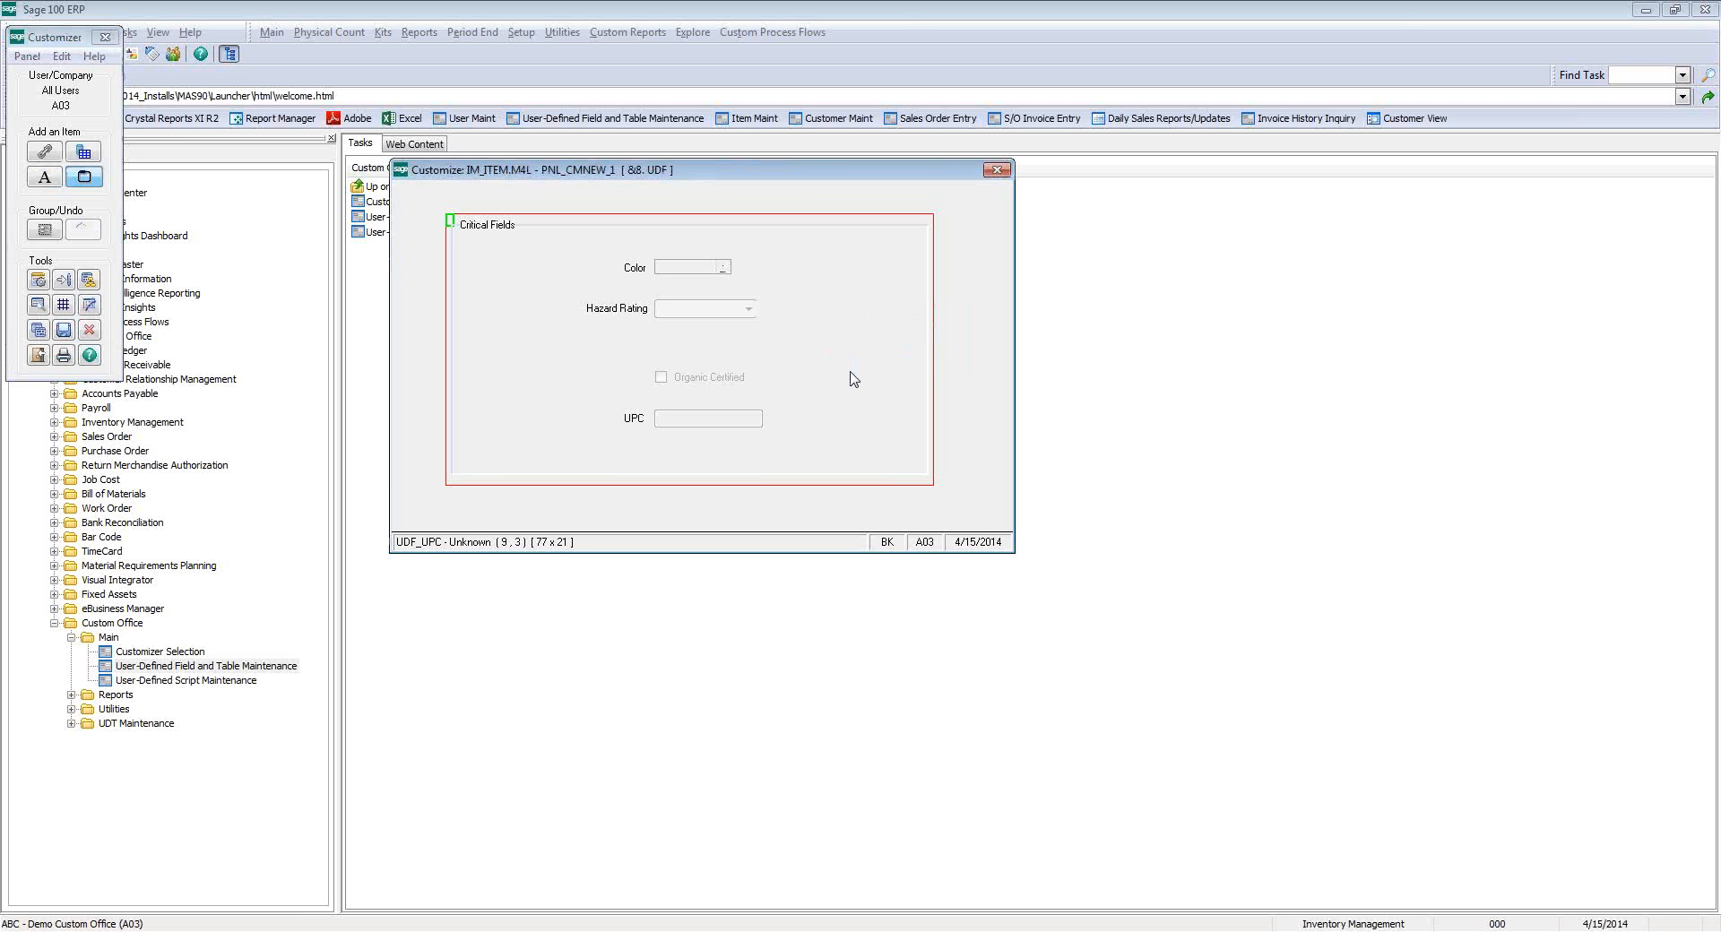
- Set the height of the Hazard Rating drop box to 3.00
double_click(690, 314)
left_click(905, 315)
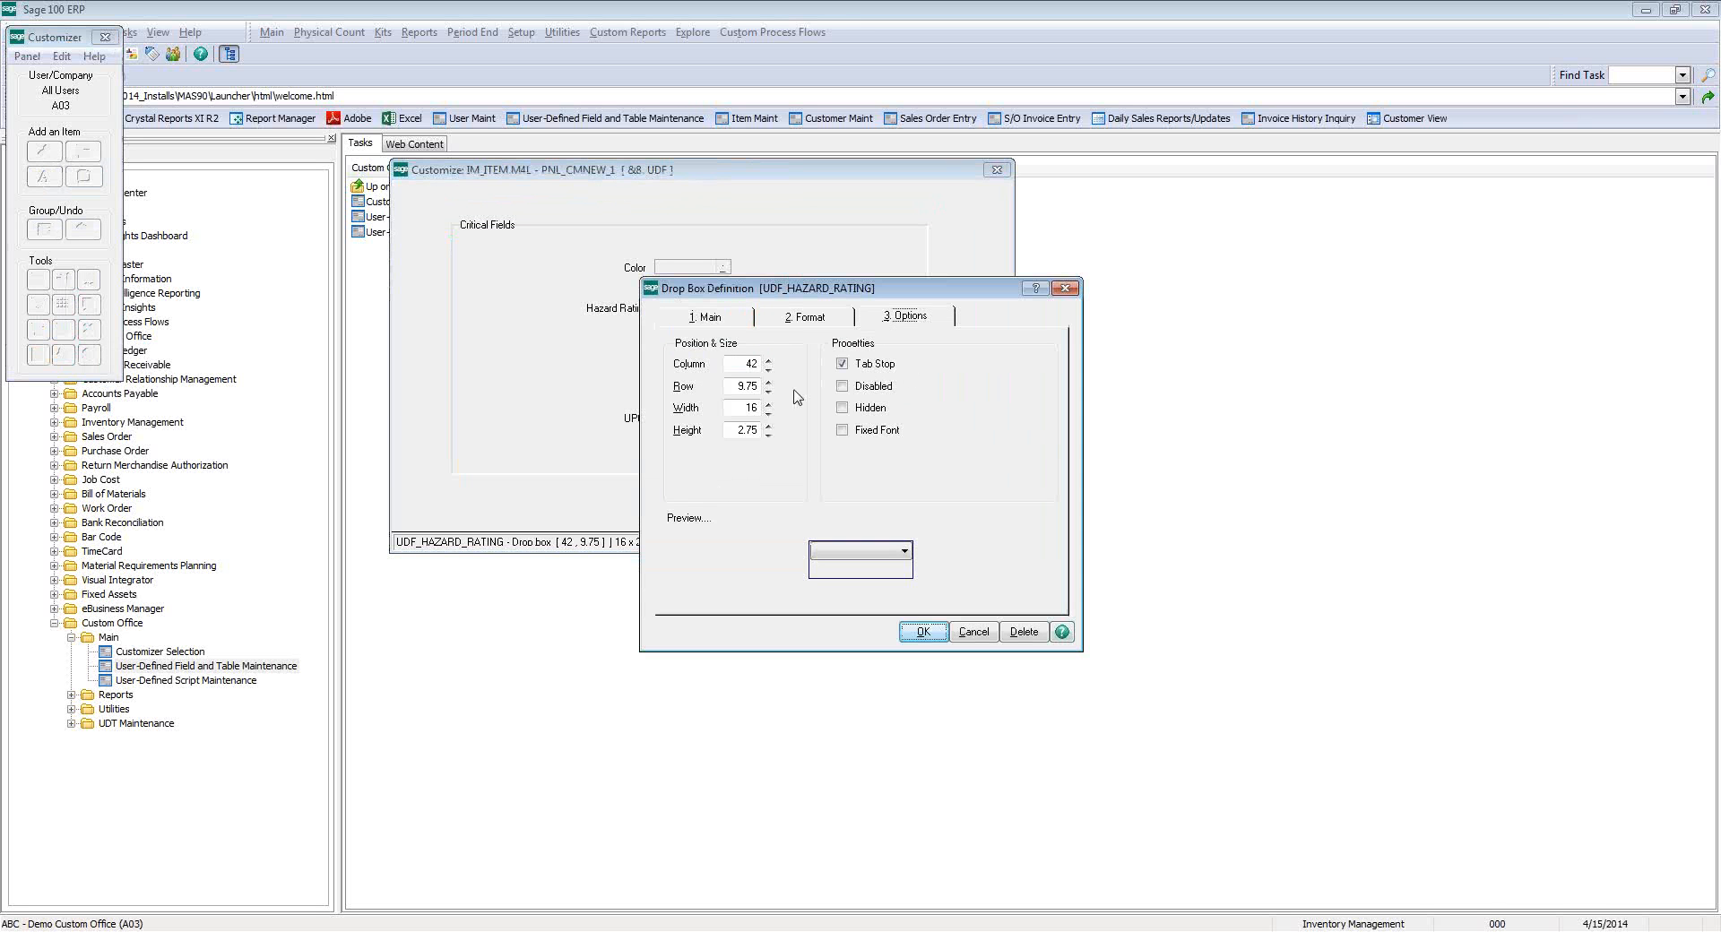
left_click(764, 427)
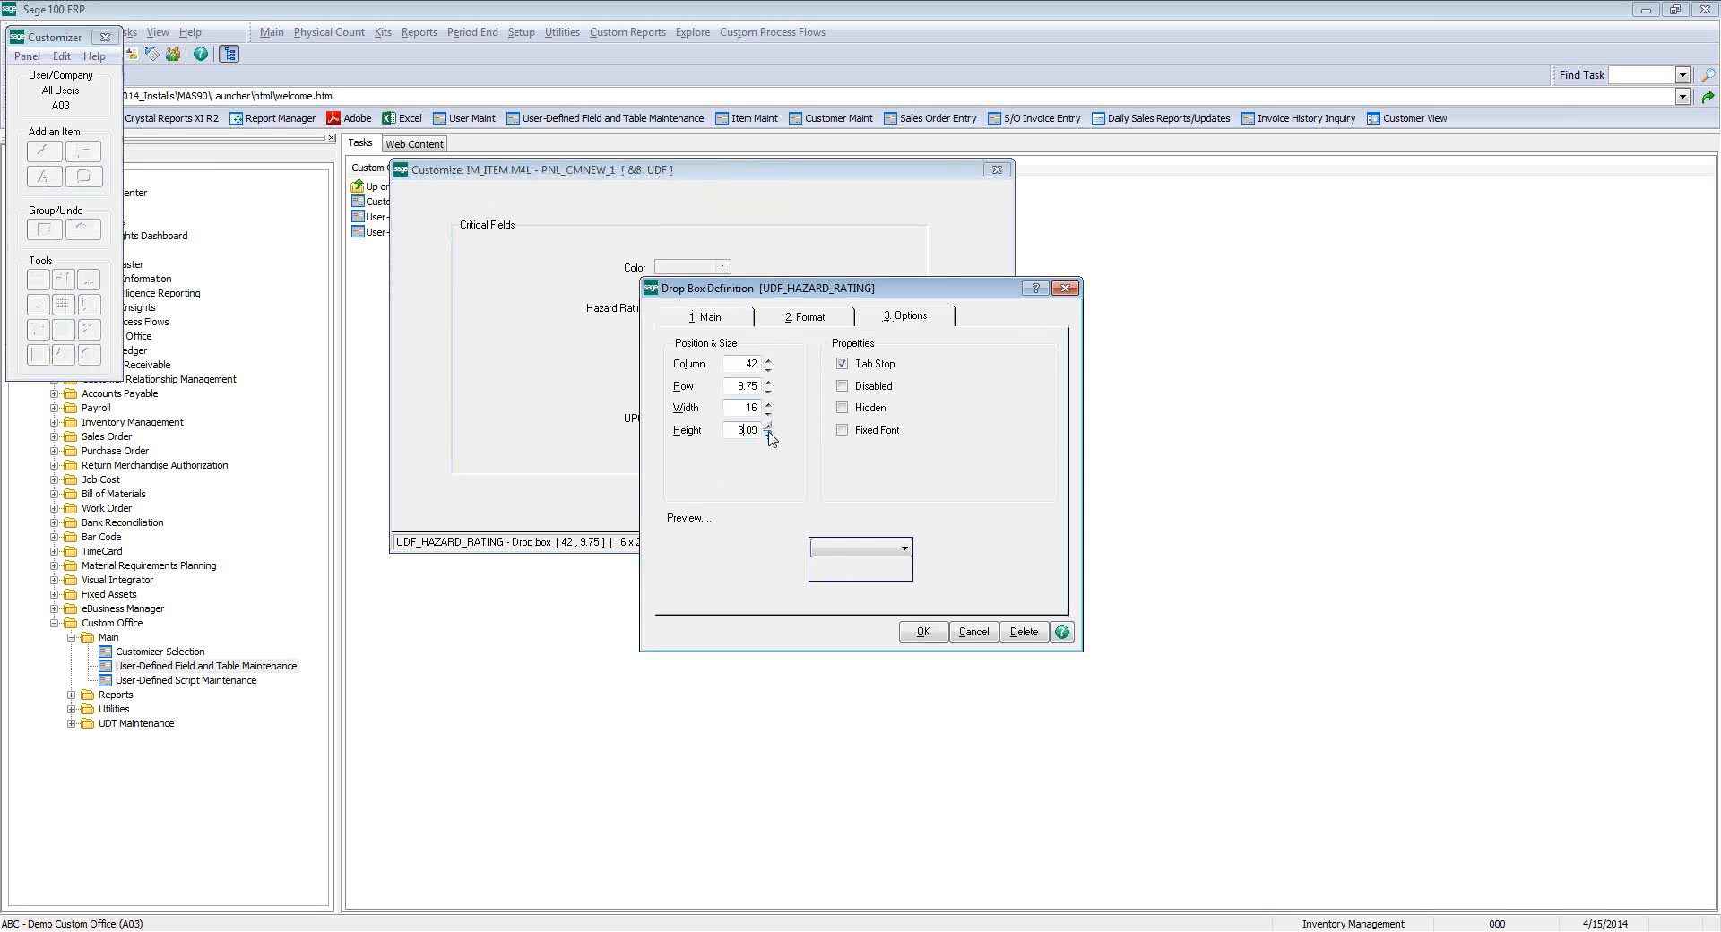
left_click(923, 632)
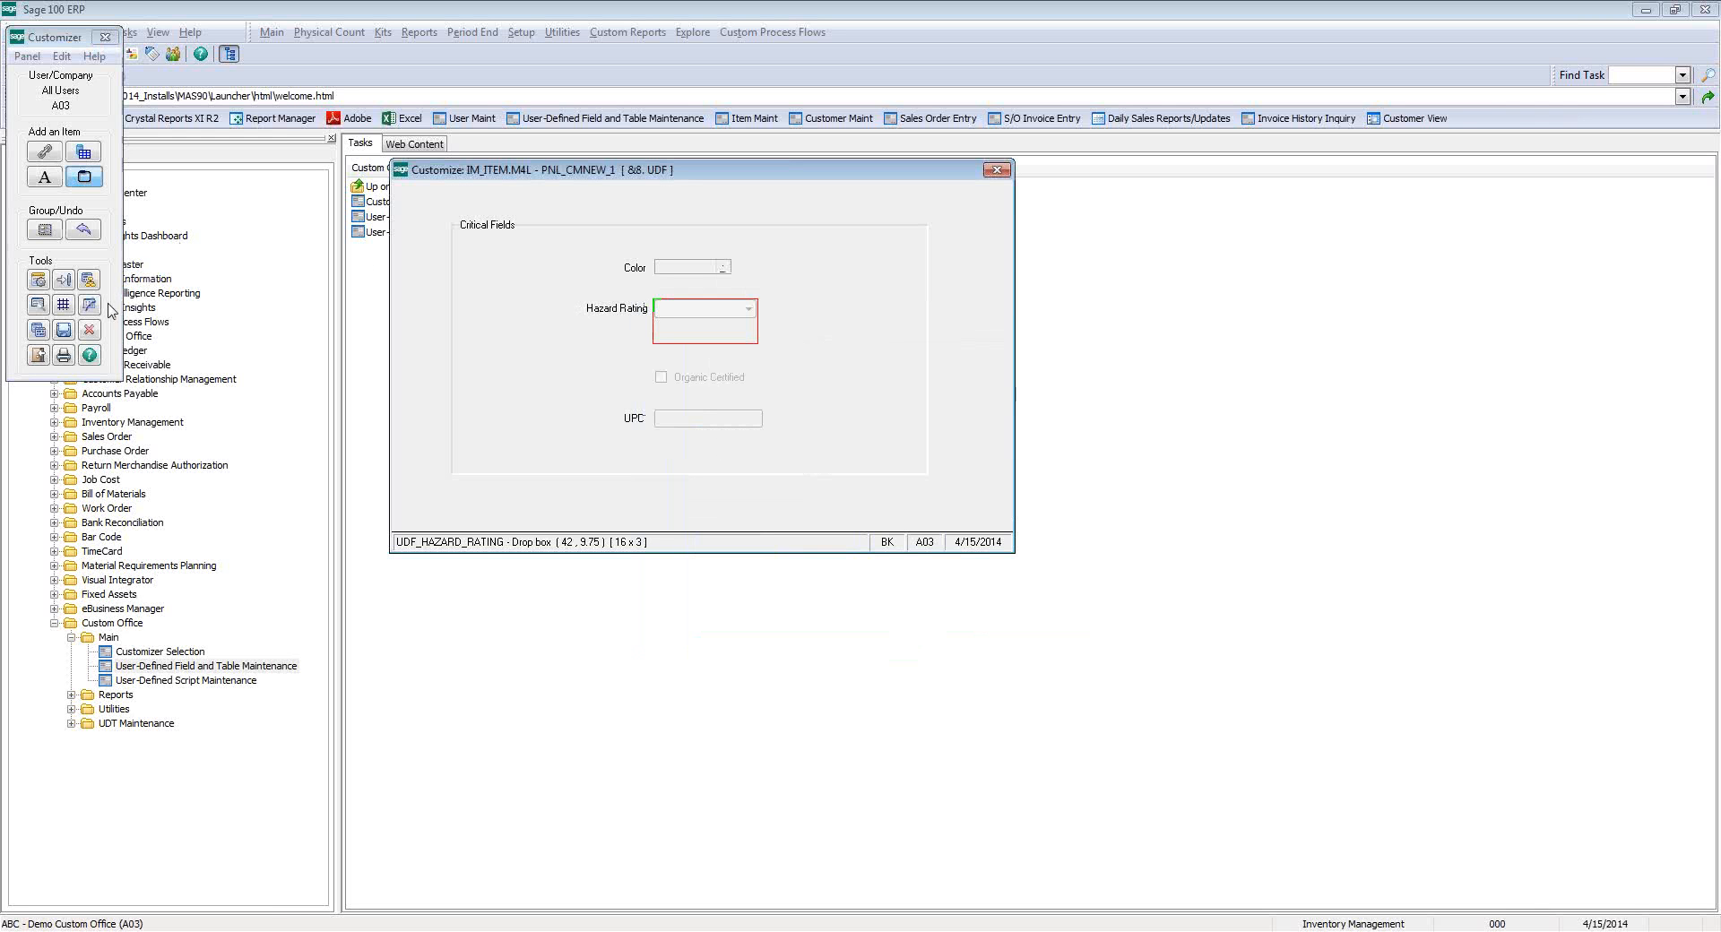
- Save the customized UDF panel and close the Item Maintenance customization
left_click(64, 329)
left_click(858, 359)
left_click(997, 171)
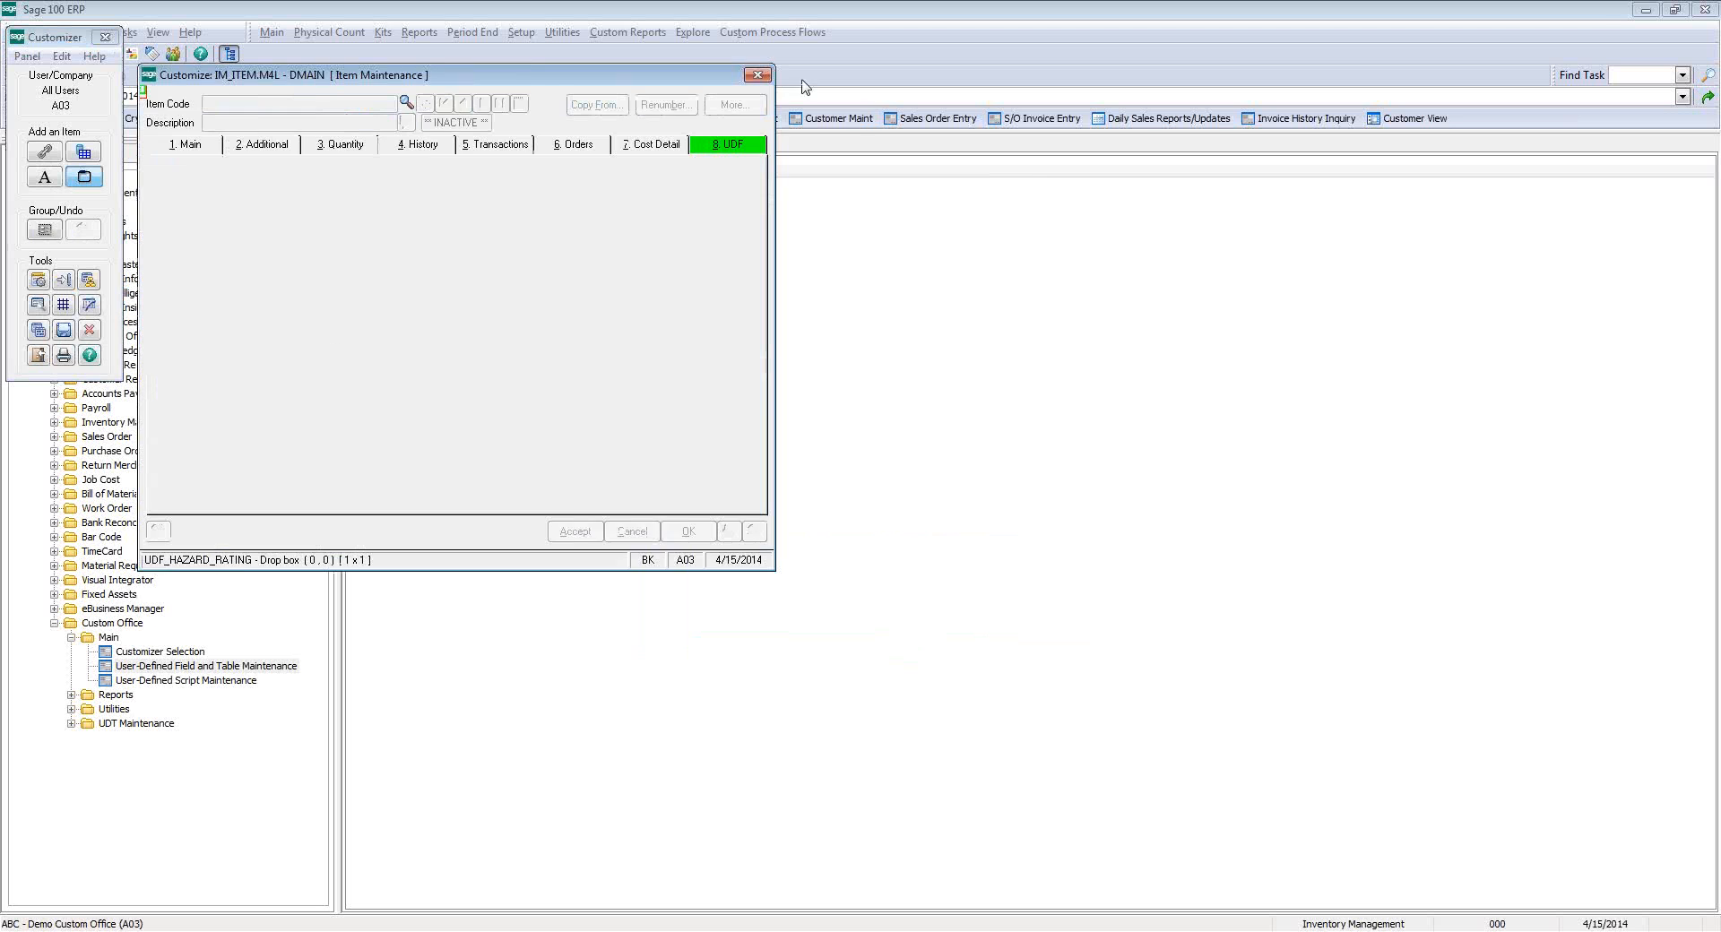
left_click(768, 70)
- Open Item Maintenance and show the first item's UDF fields
left_click(762, 120)
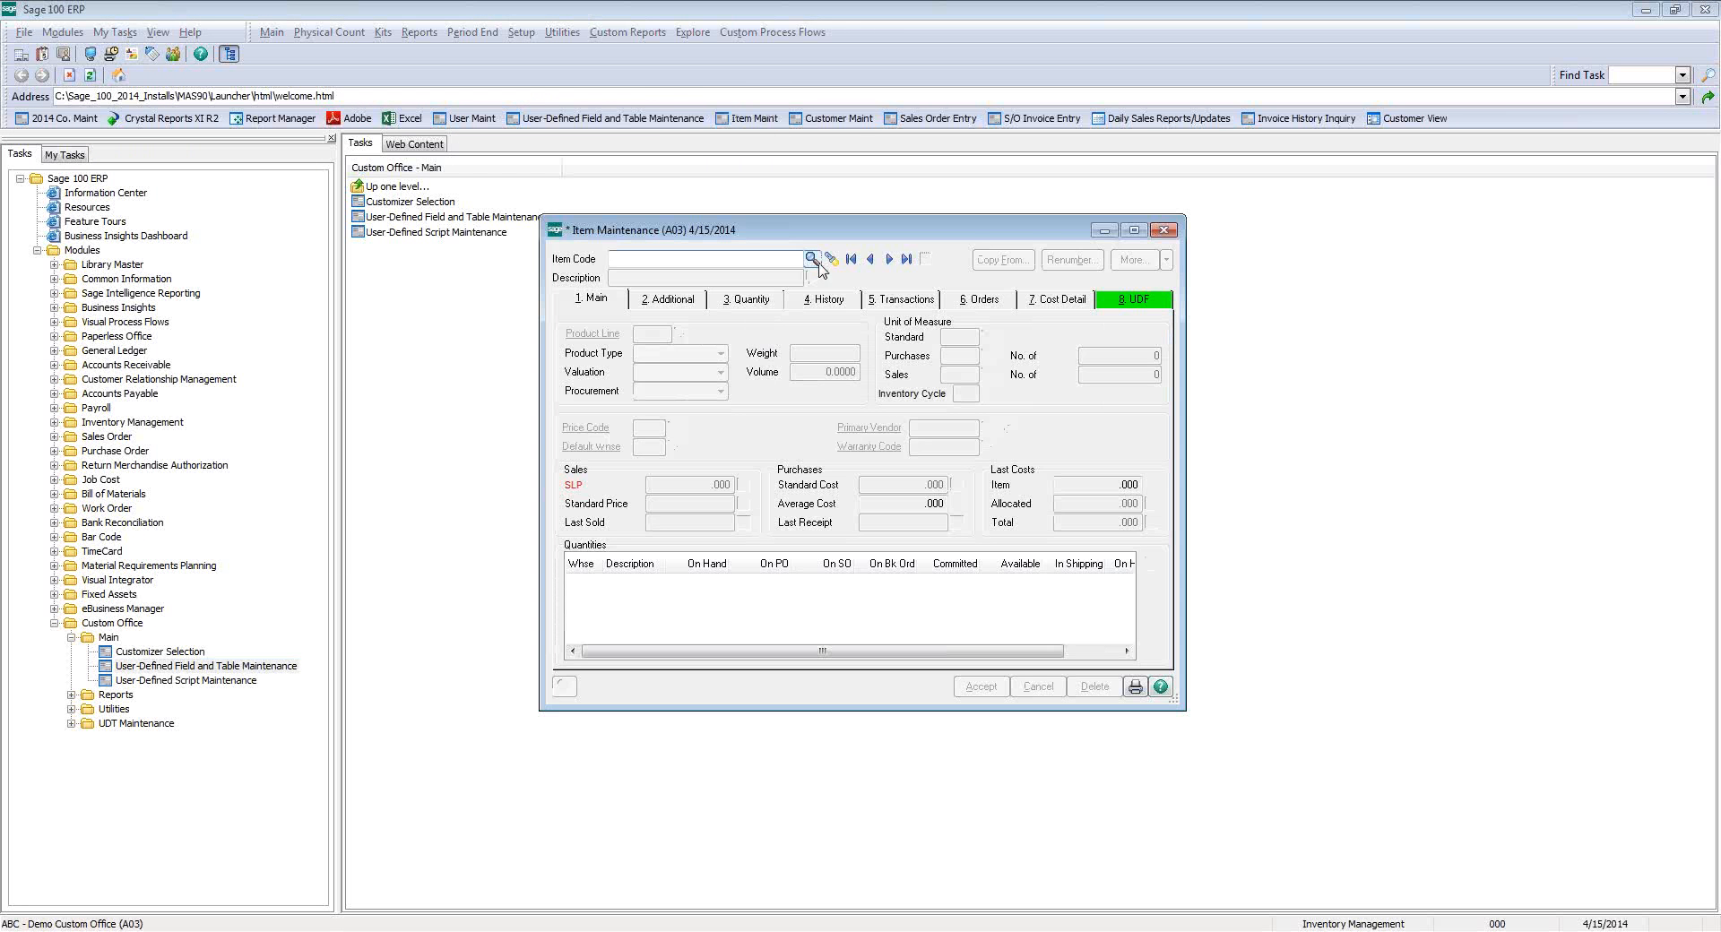
left_click(851, 259)
left_click(1144, 311)
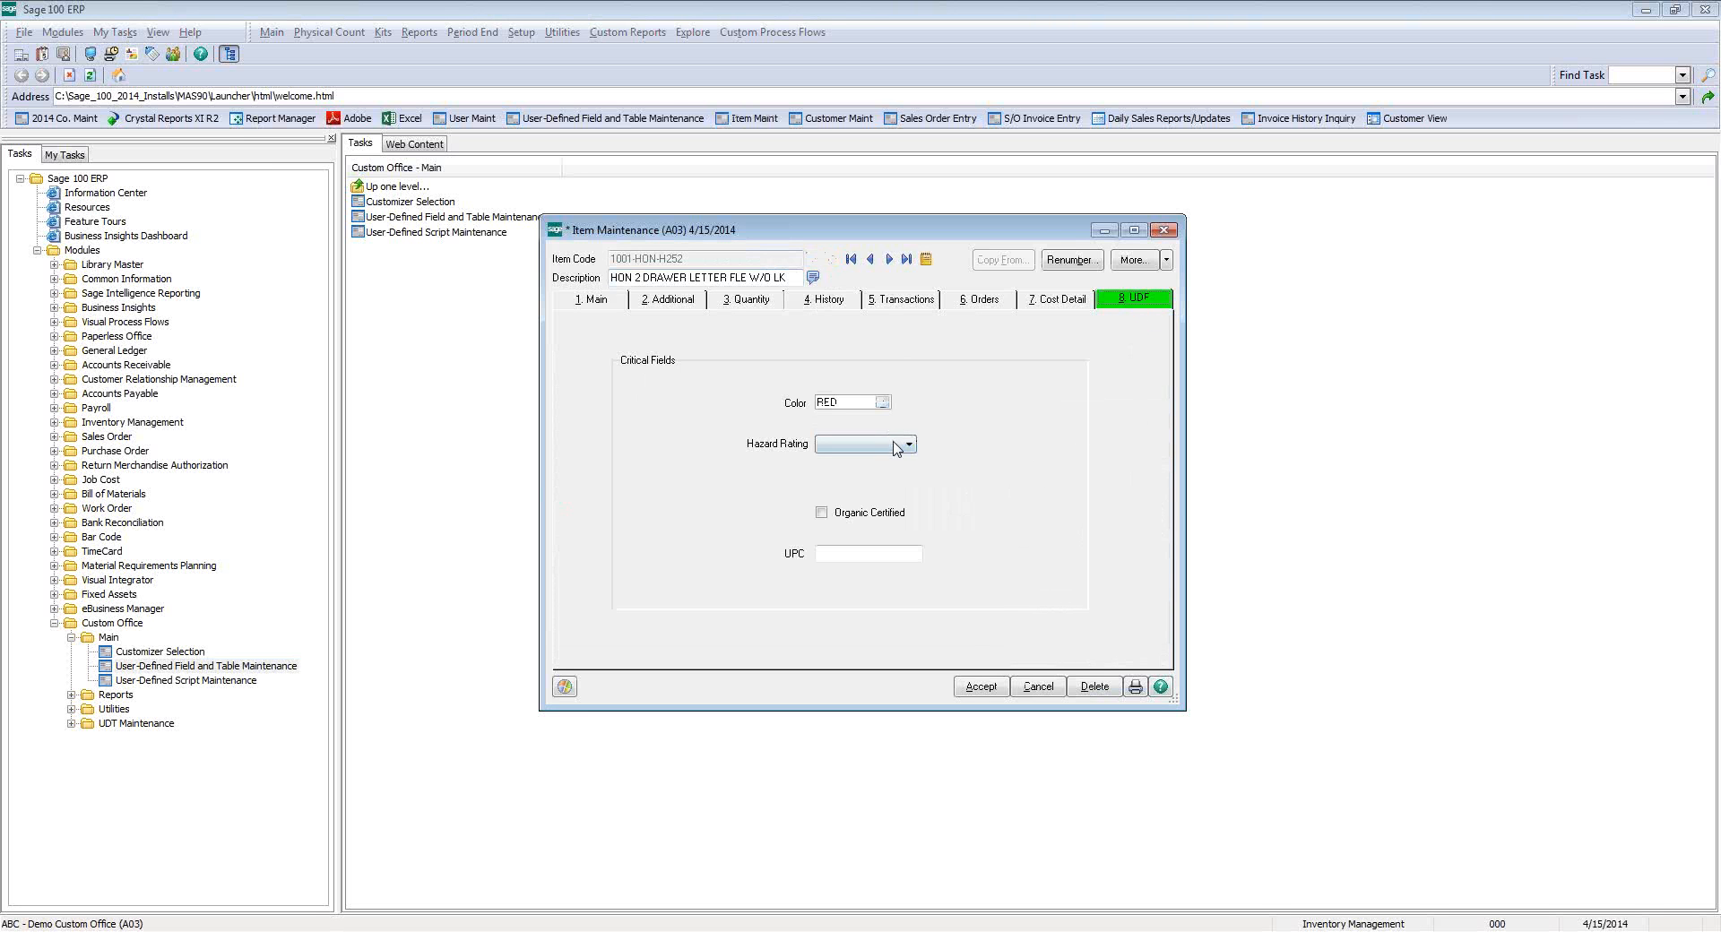
- Set item 1001-HON-H252's Hazard Rating to SAFE, mark it Organic Certified, enter UPC 555, and accept the record
left_click(901, 444)
left_click(908, 472)
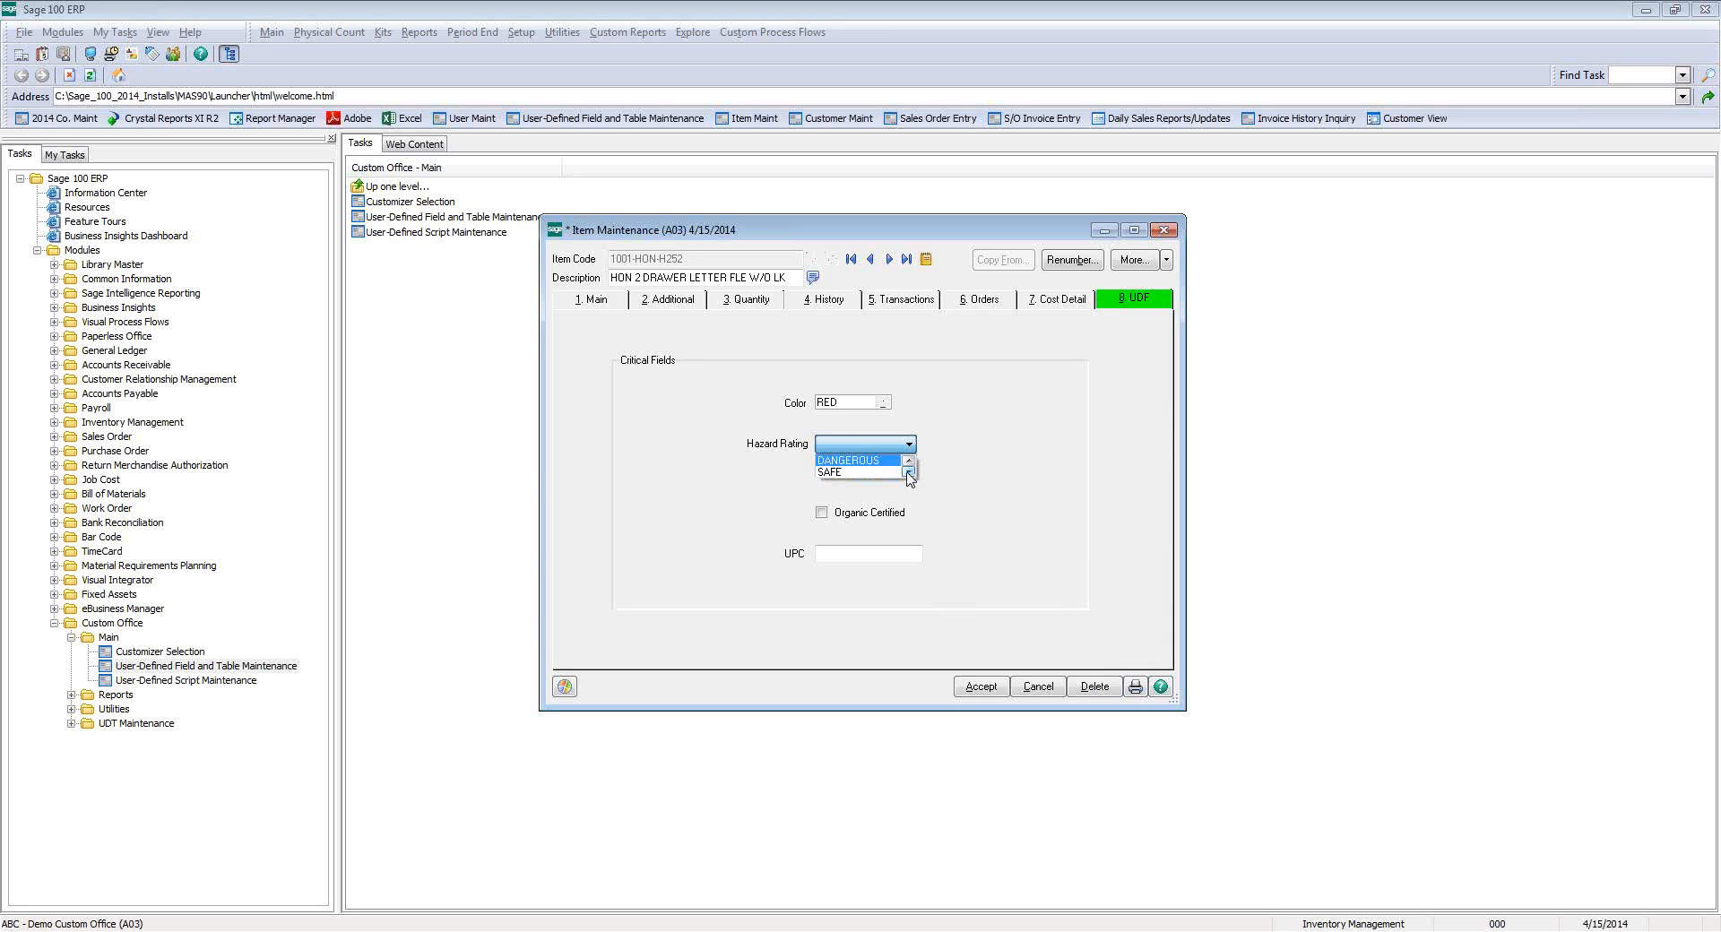
left_click(873, 472)
left_click(830, 513)
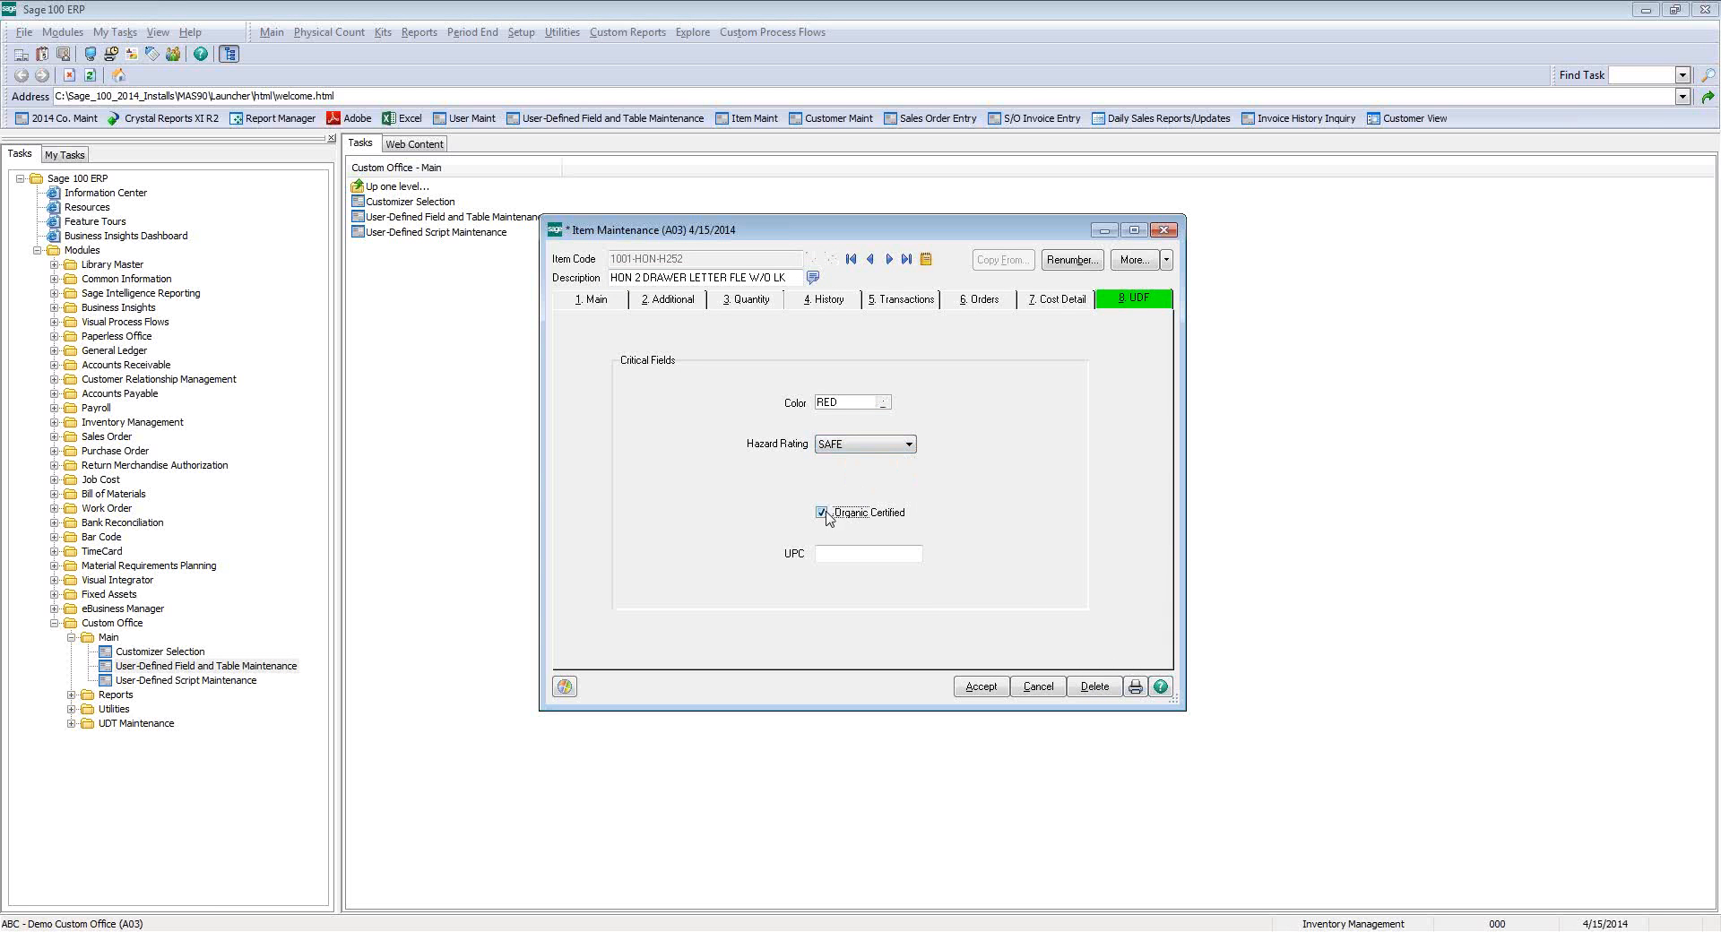
left_click(855, 554)
left_click(979, 687)
left_click(866, 259)
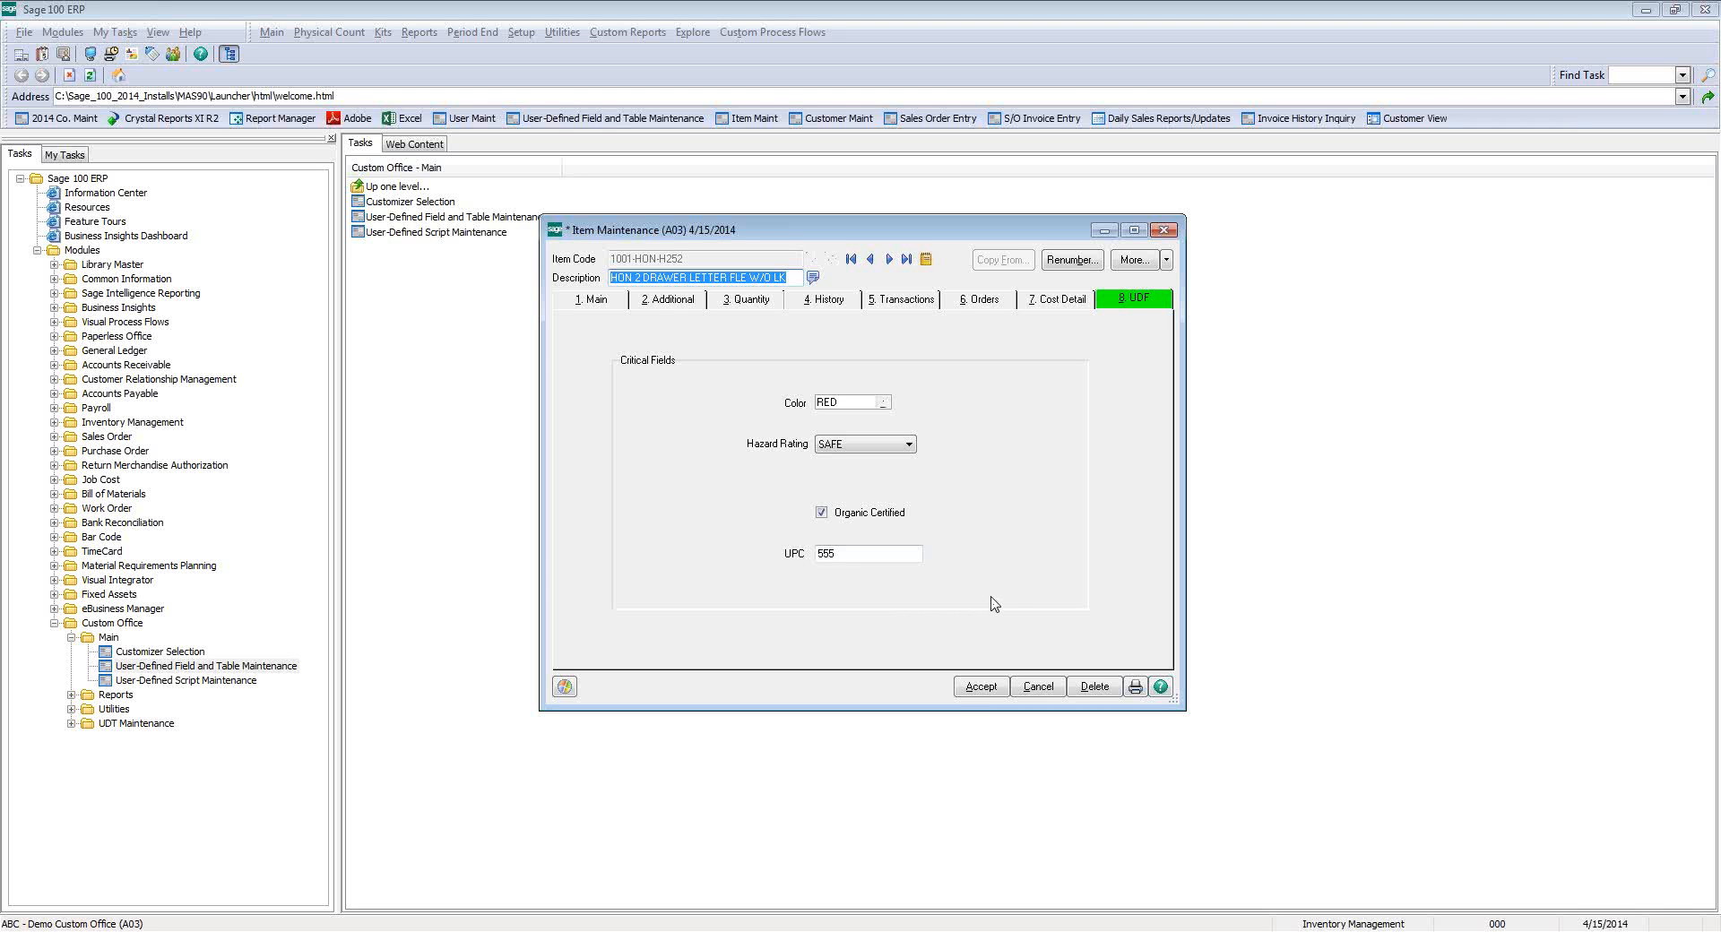
left_click(977, 686)
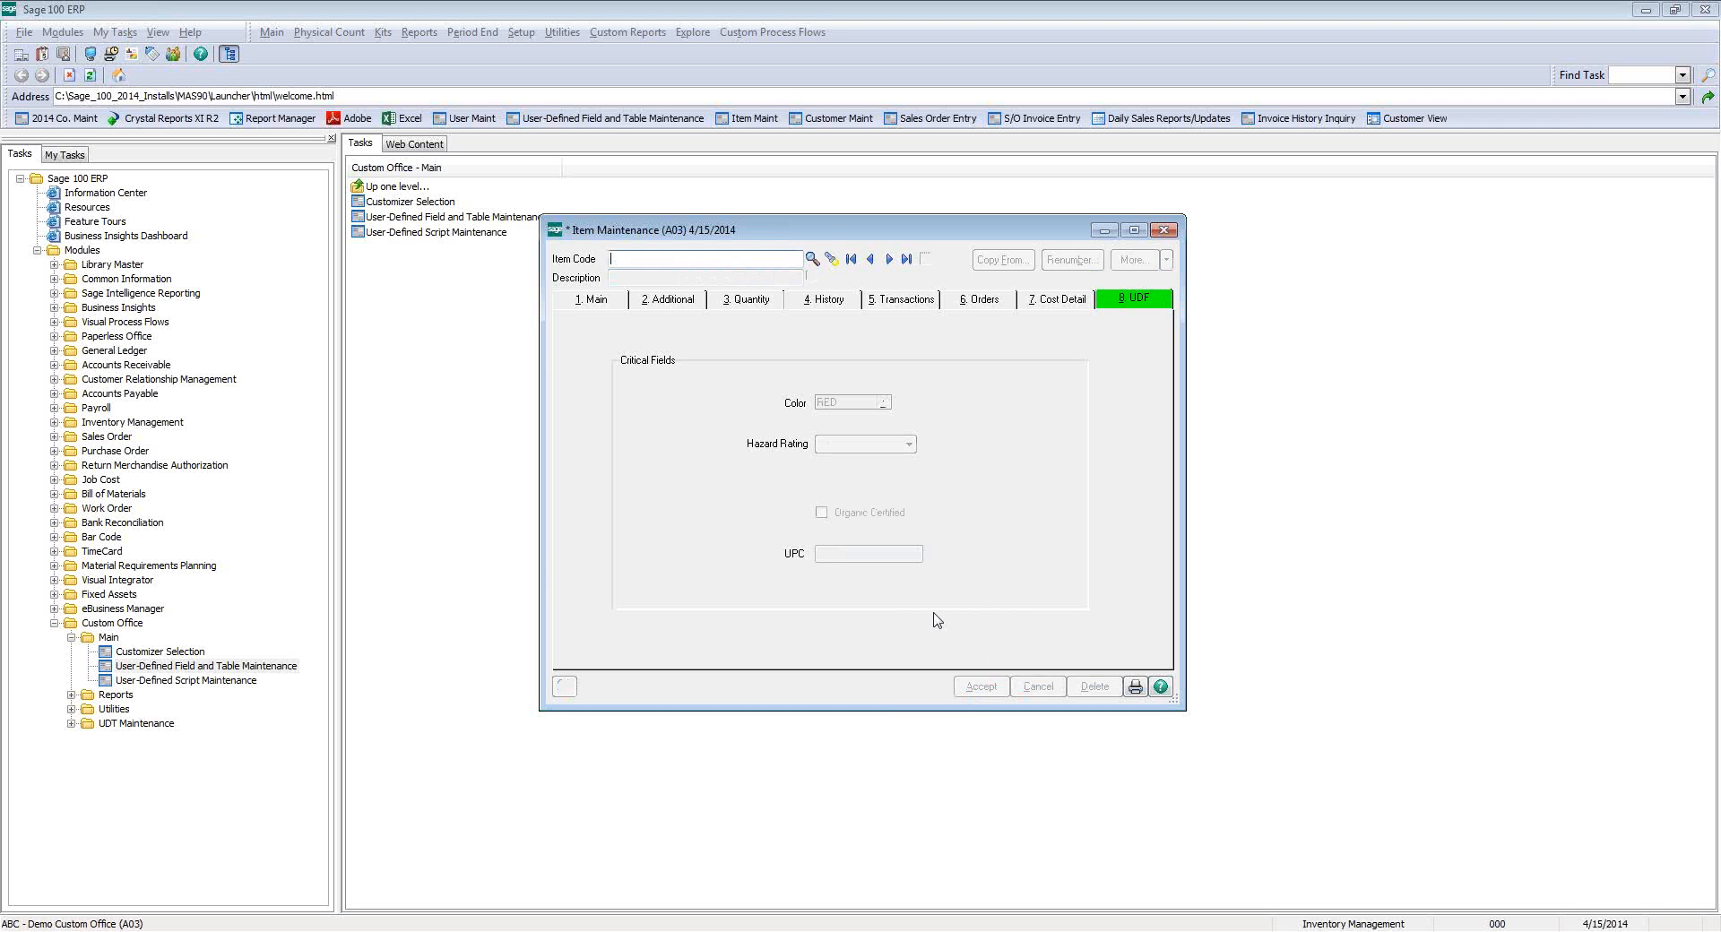
- Open the item code lookup and switch its list to the Standard view
left_click(811, 259)
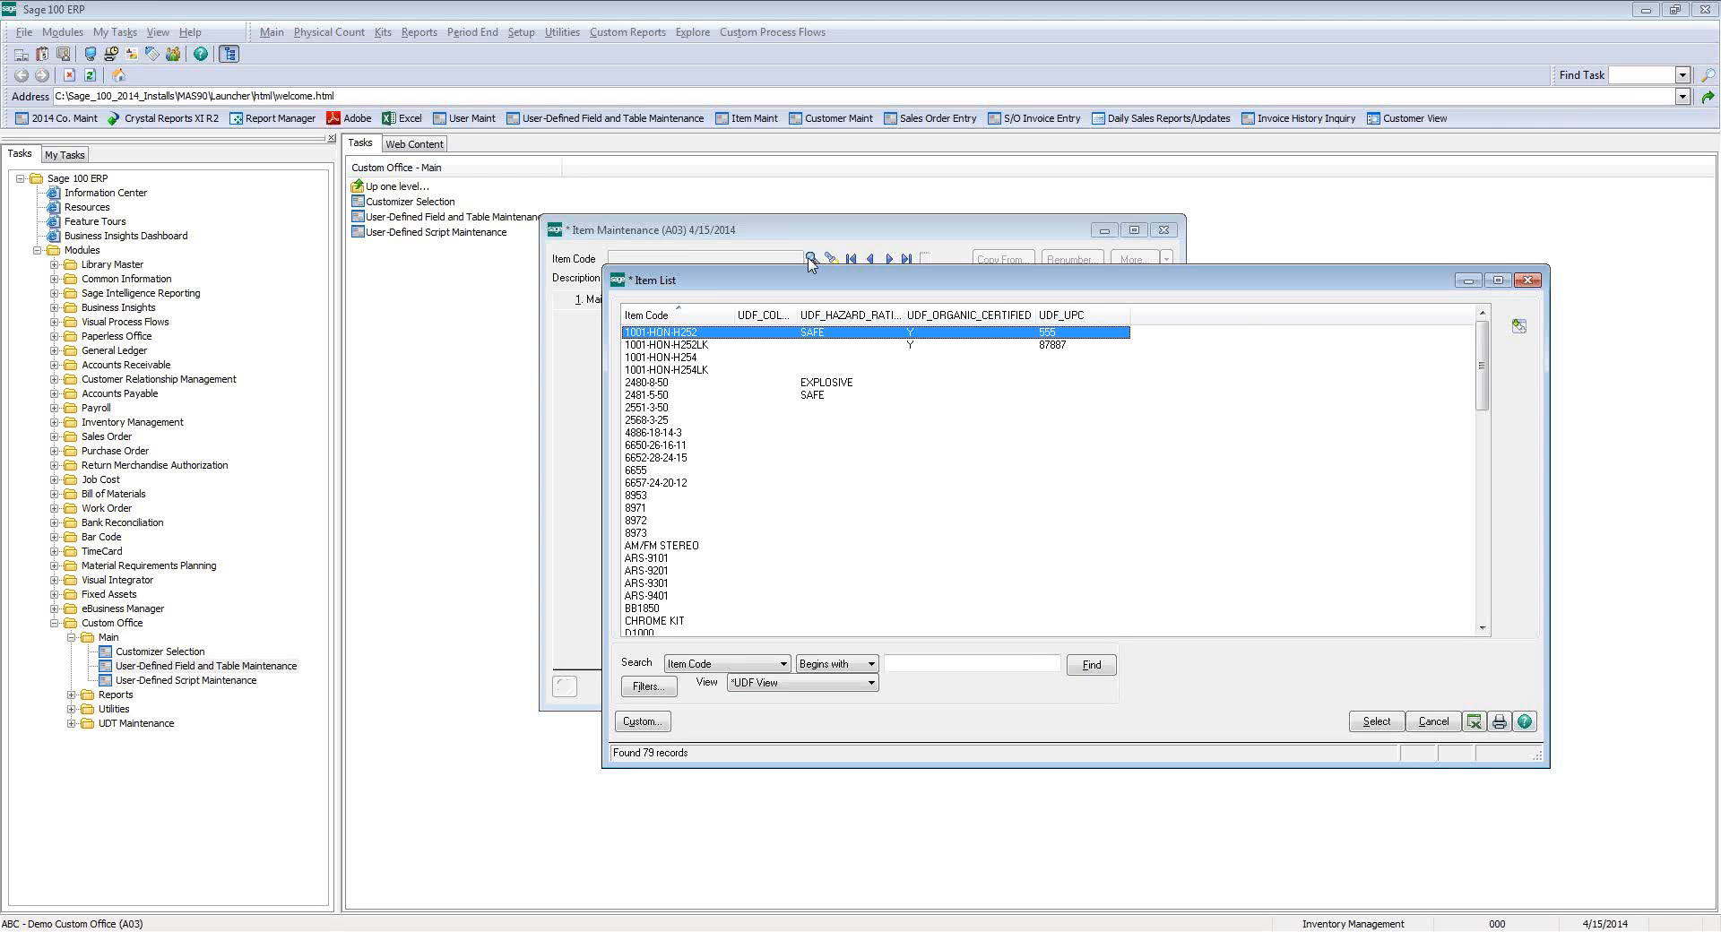
left_click(796, 684)
left_click(778, 701)
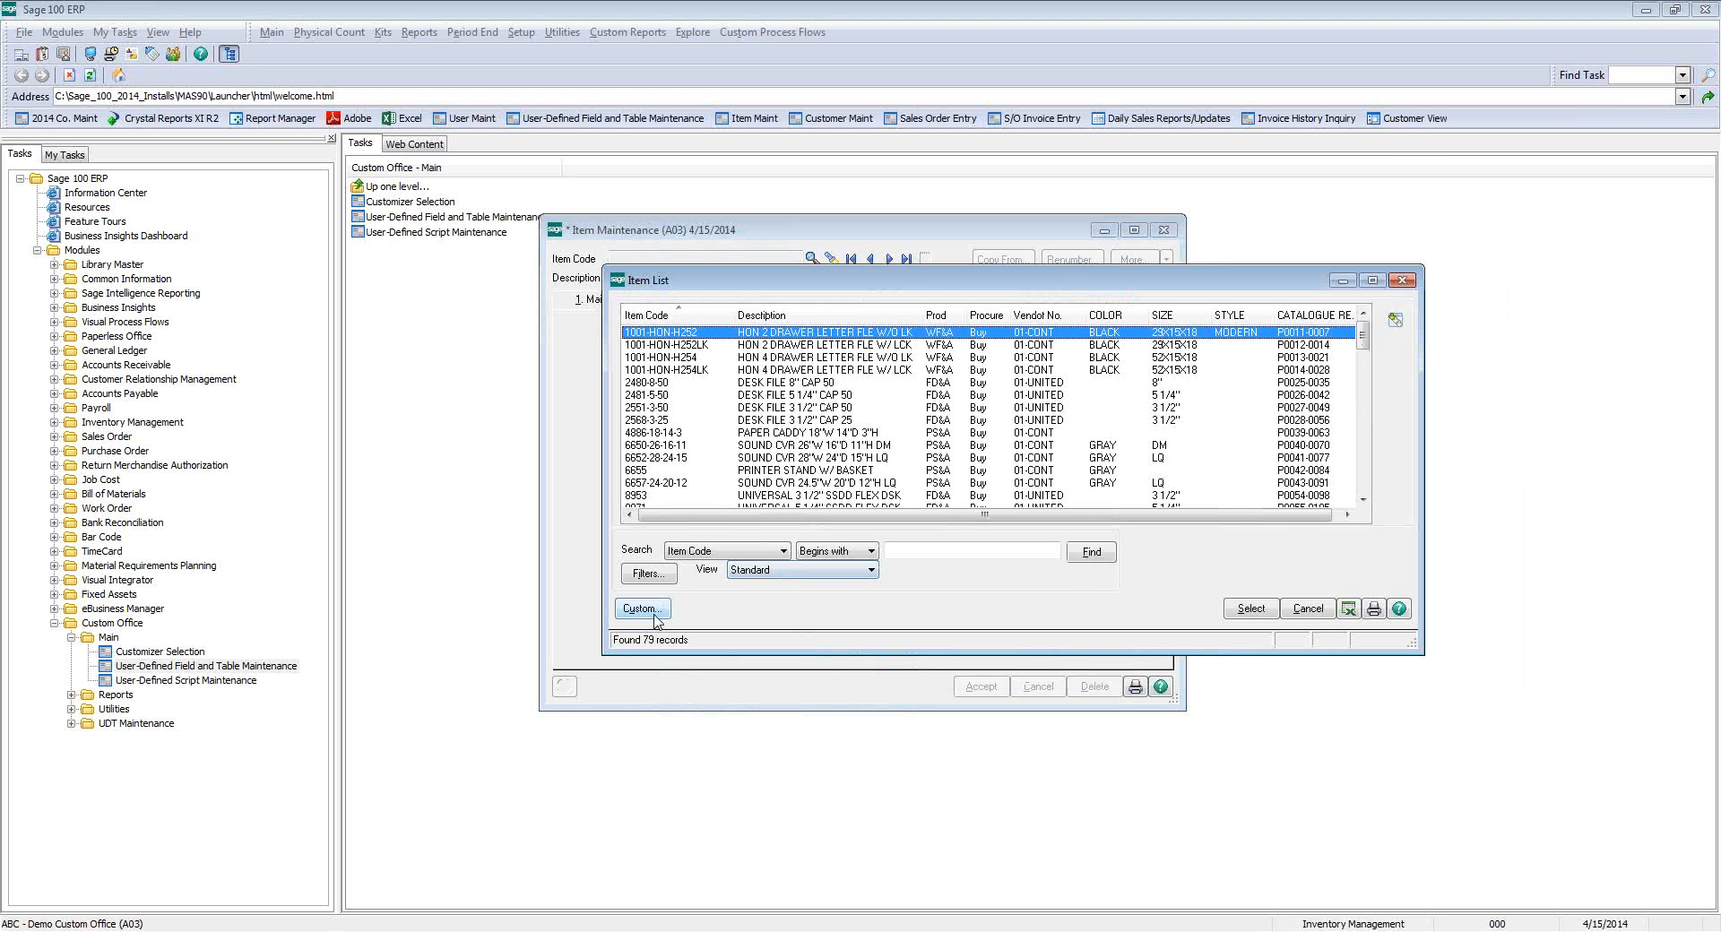
- Examine the selected columns of UDF View in the Lookup Customization Wizard, closing the wizard and item list without changes
left_click(657, 612)
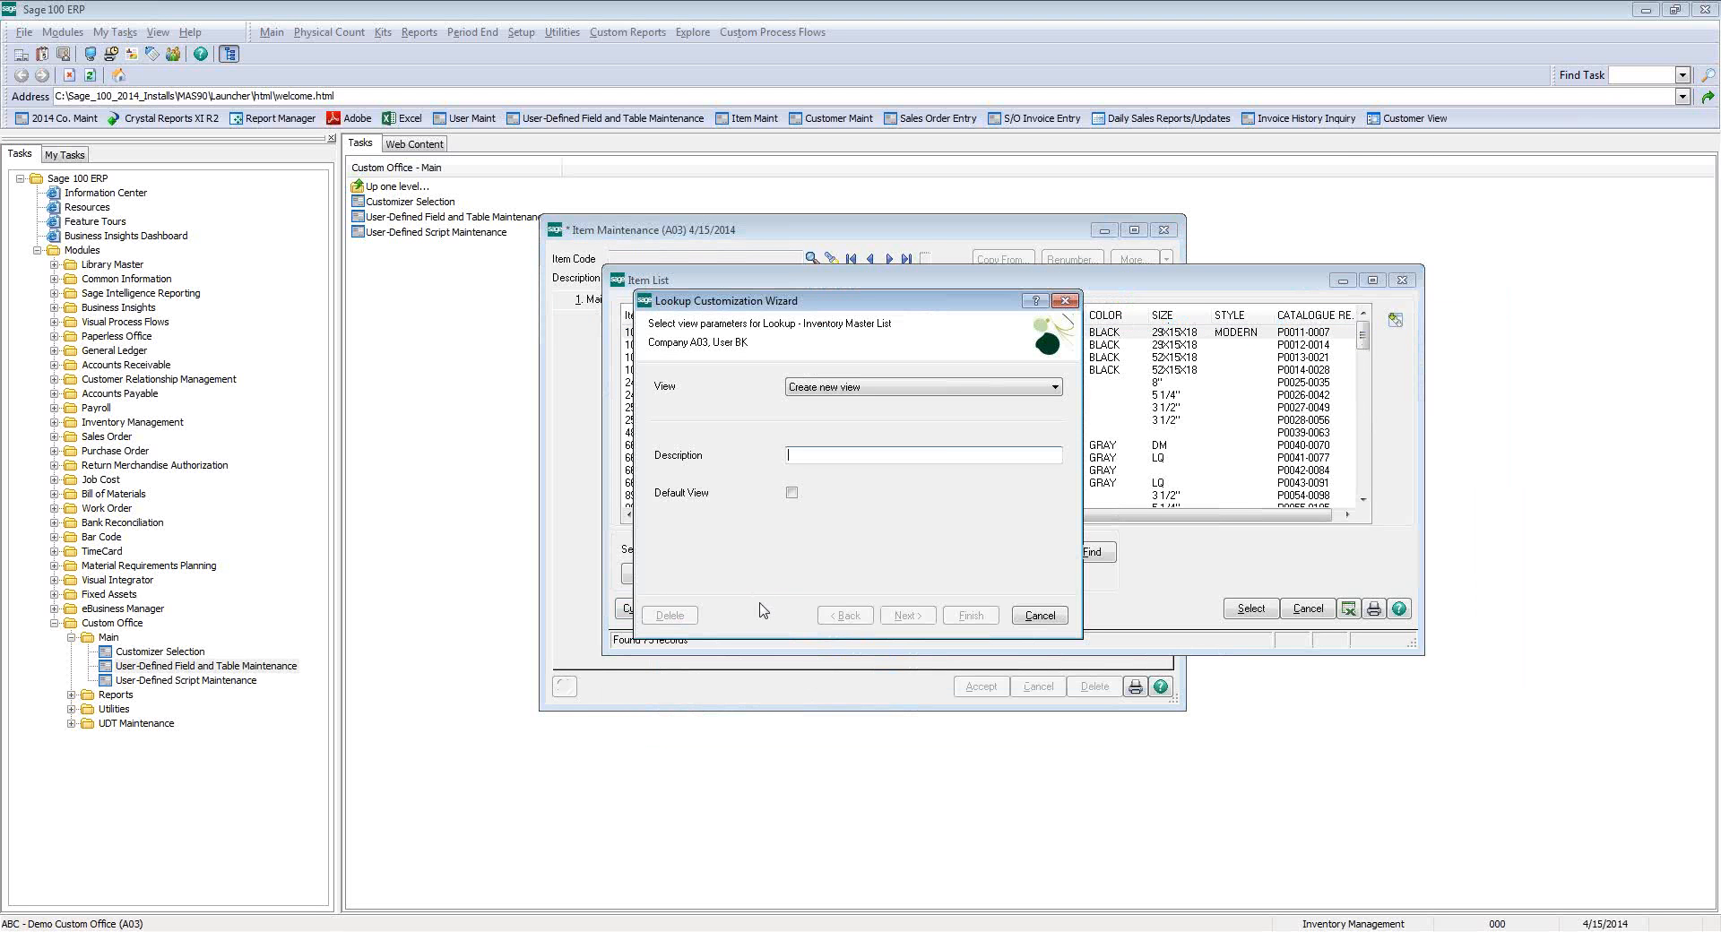
left_click(1048, 388)
left_click(861, 403)
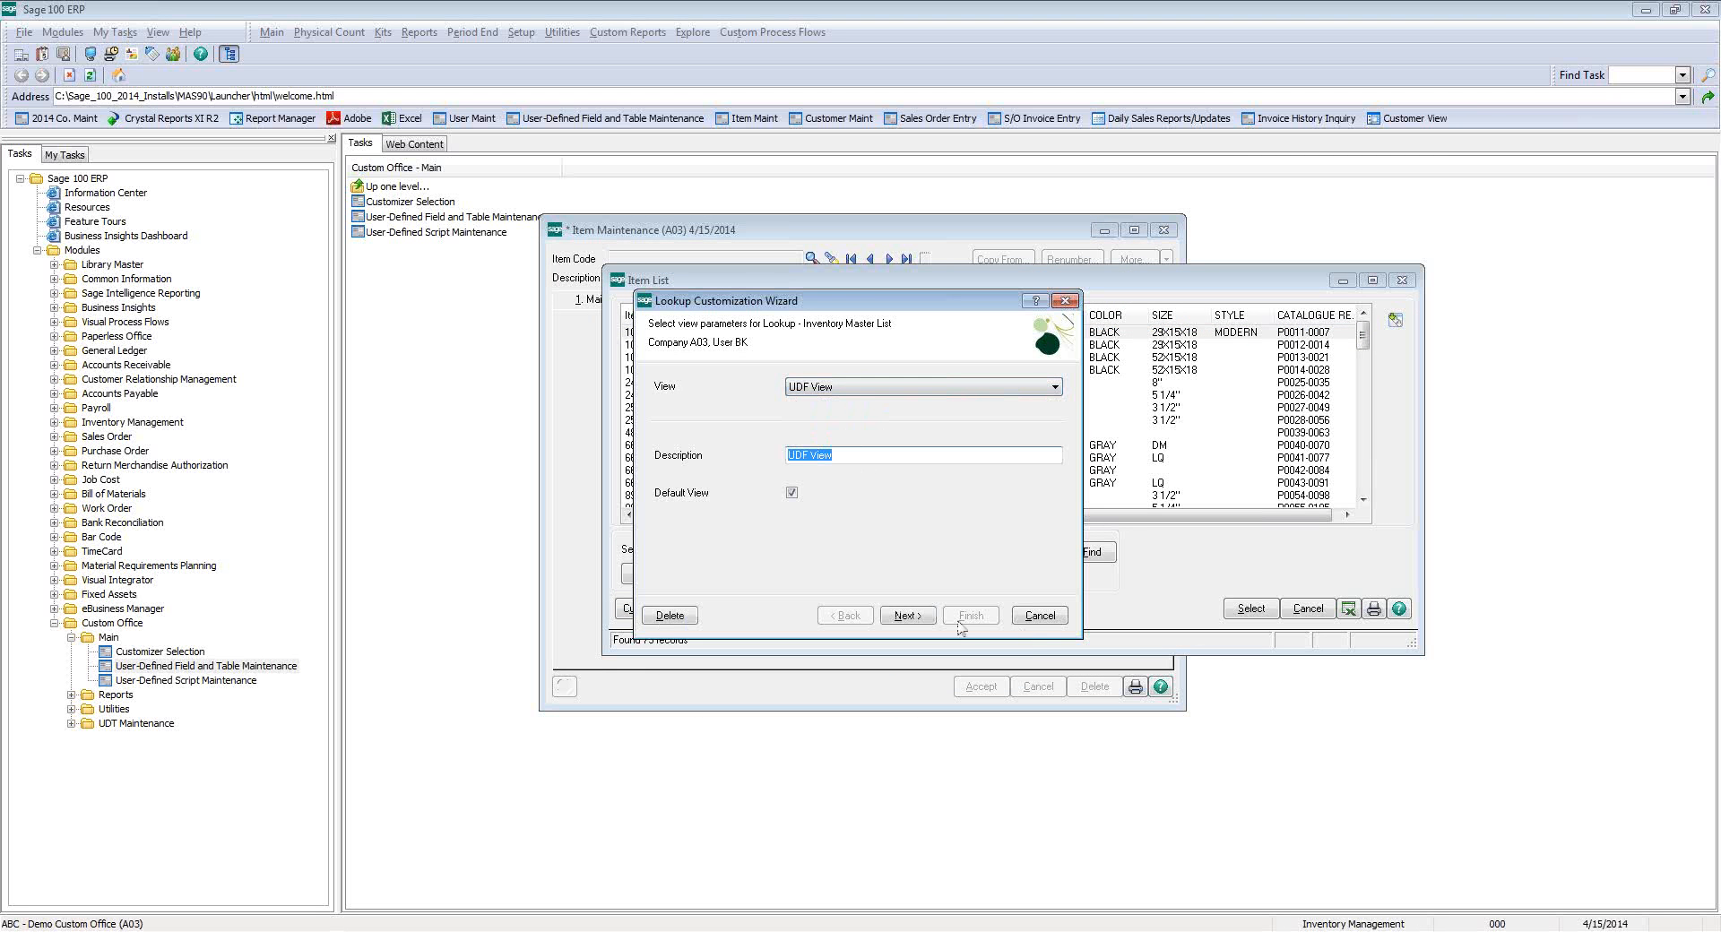
left_click(905, 616)
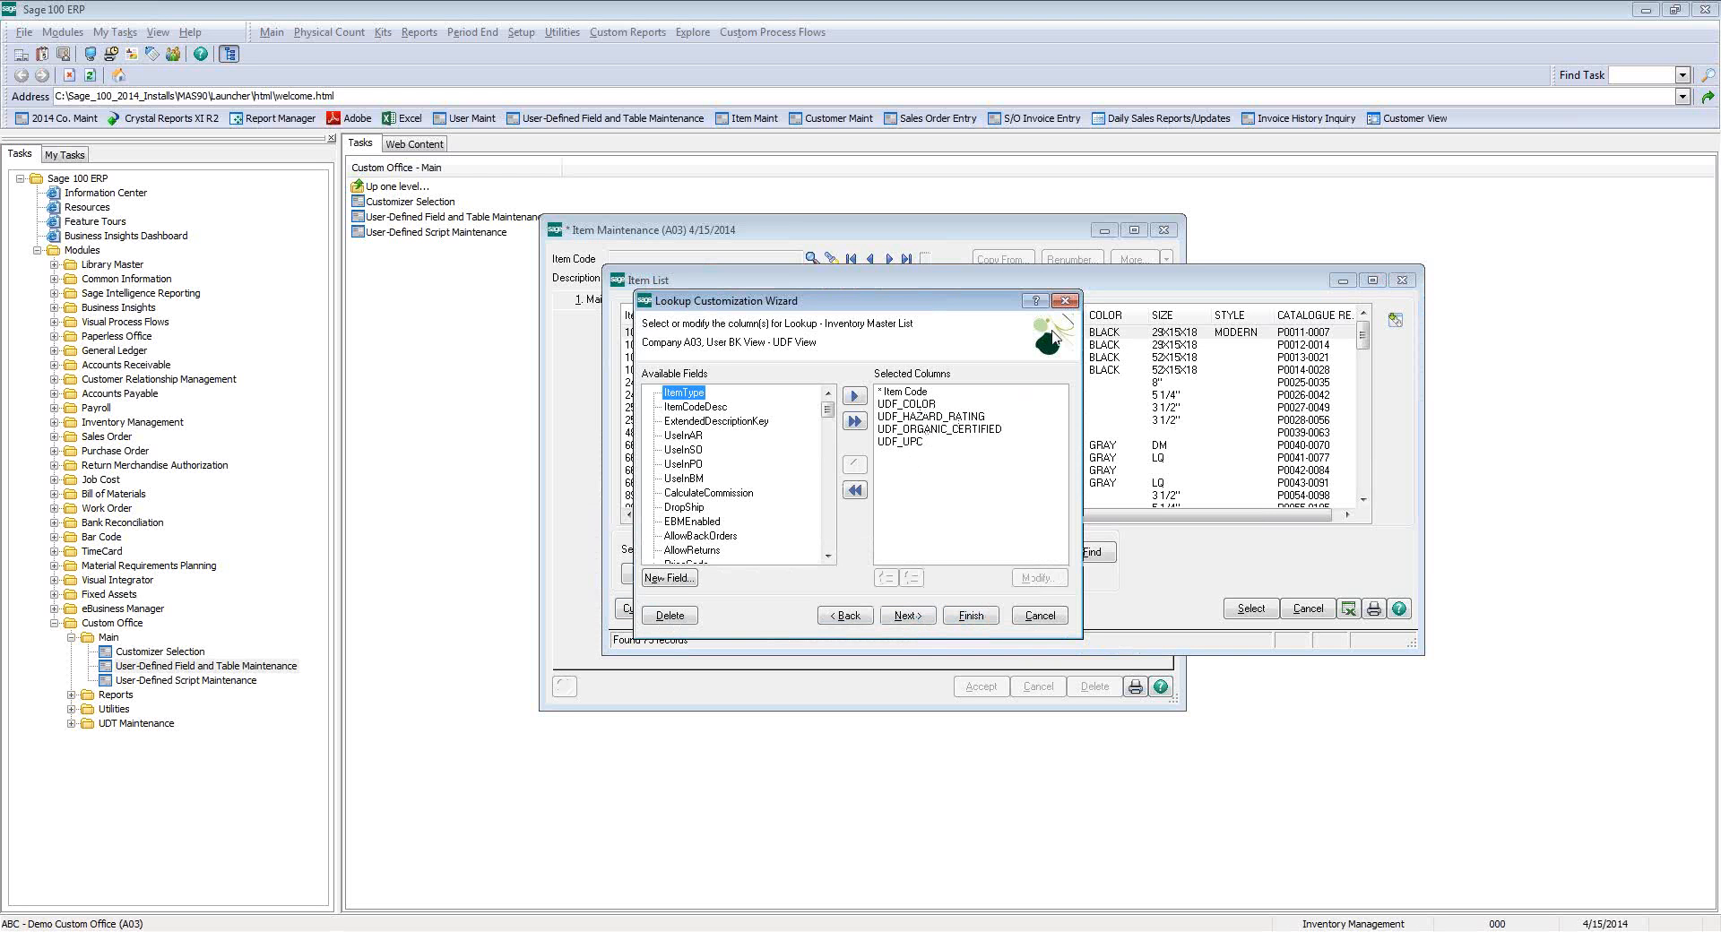
left_click(1067, 303)
left_click(1403, 280)
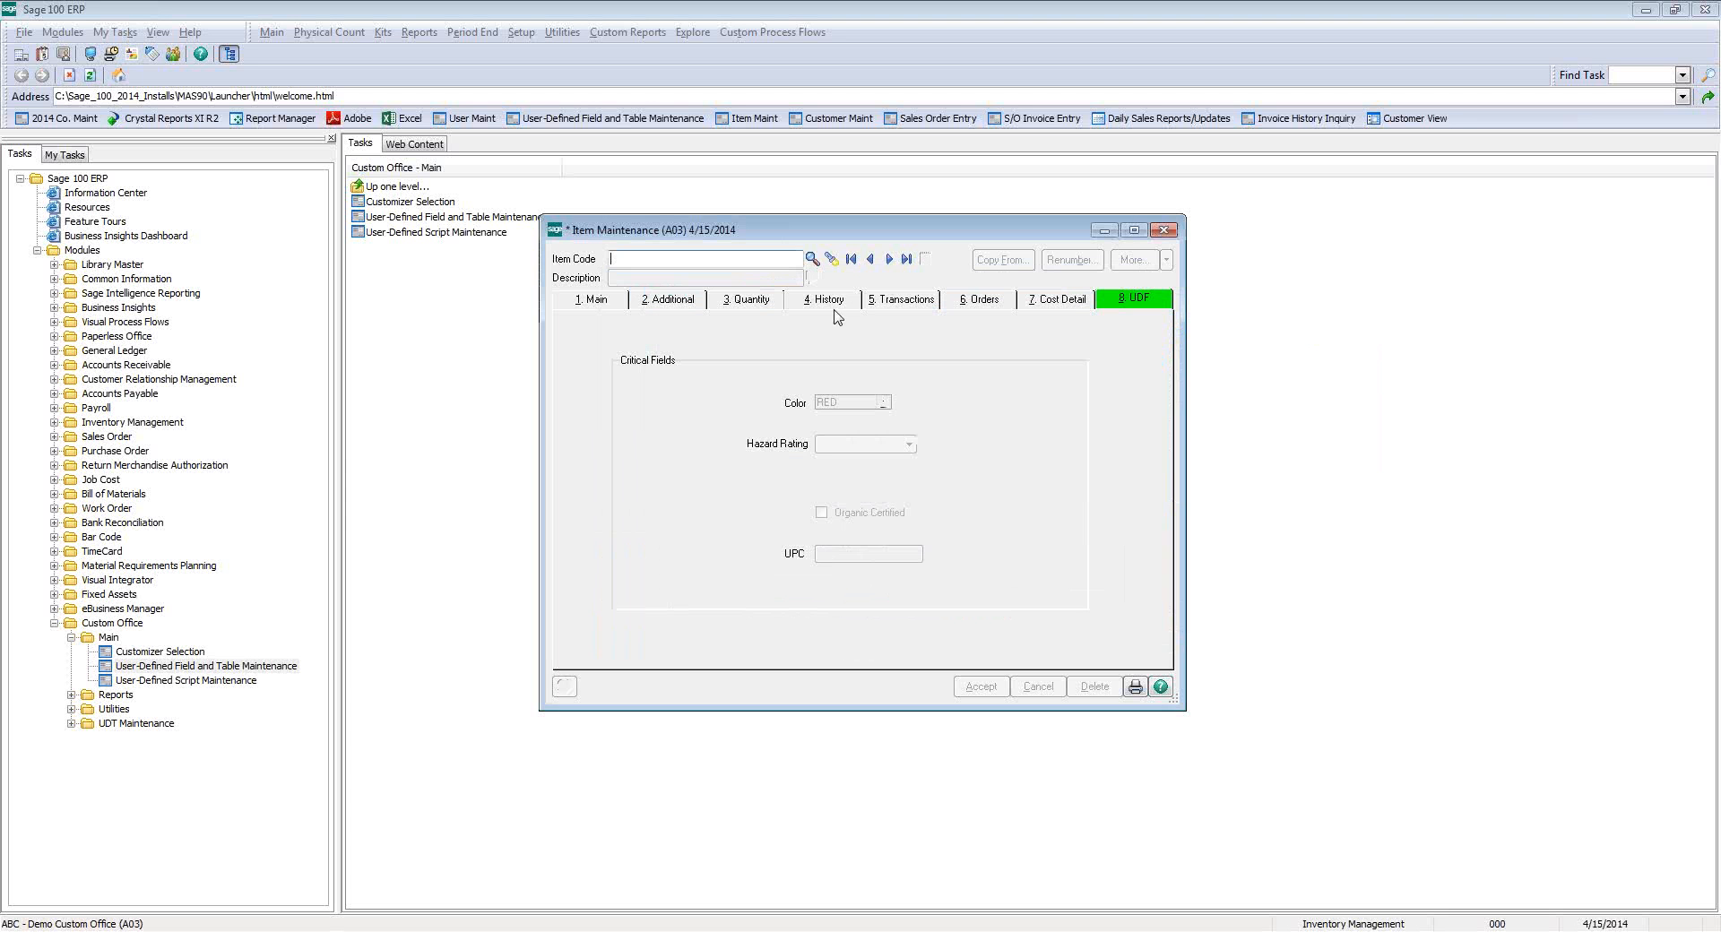
- Review the item lookup with the UDF_COLOR column widened and sorted by hazard rating, and close Item Maintenance
left_click(812, 260)
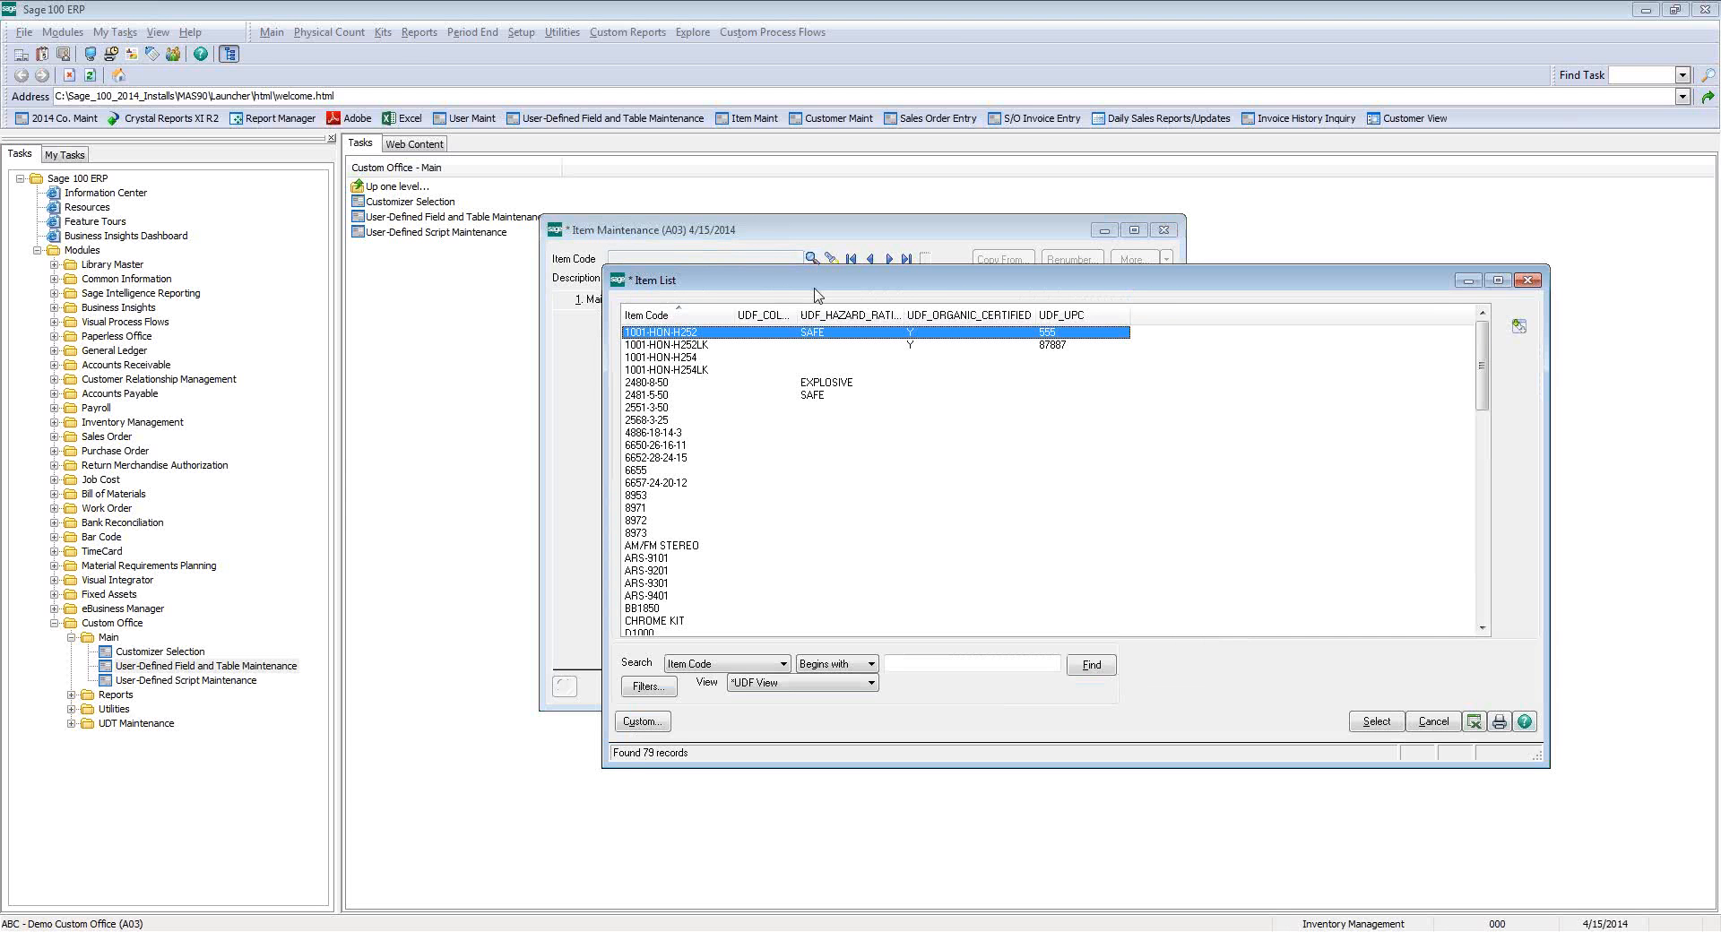
left_click_drag(796, 315, 898, 314)
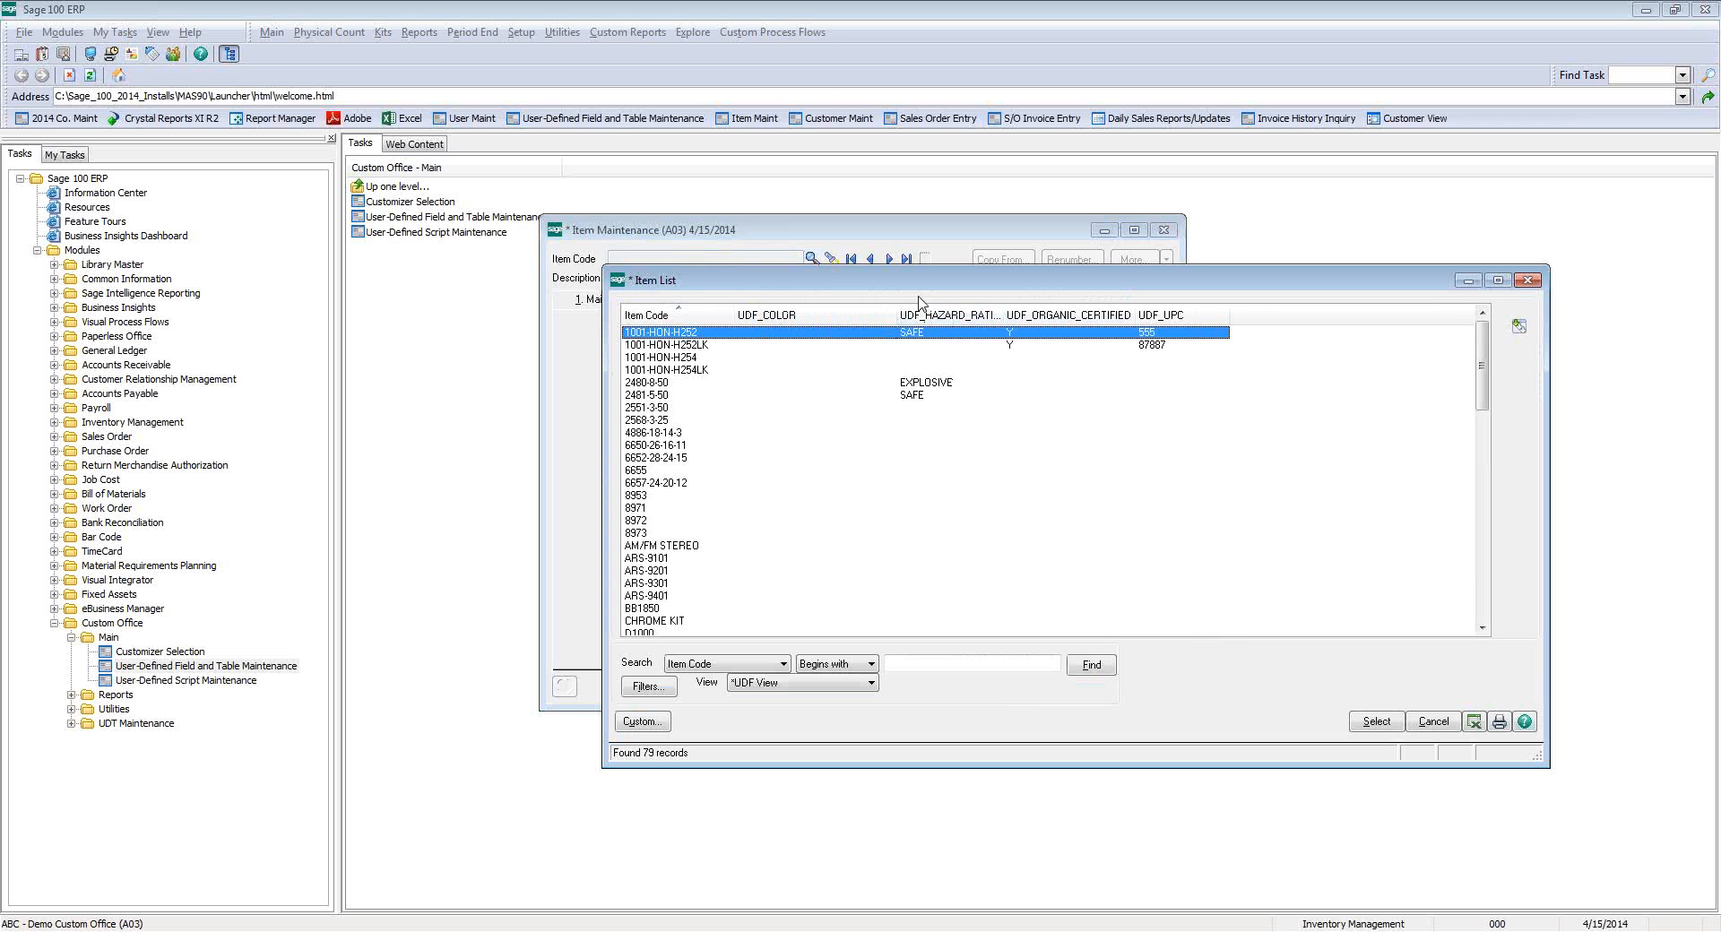
left_click(923, 321)
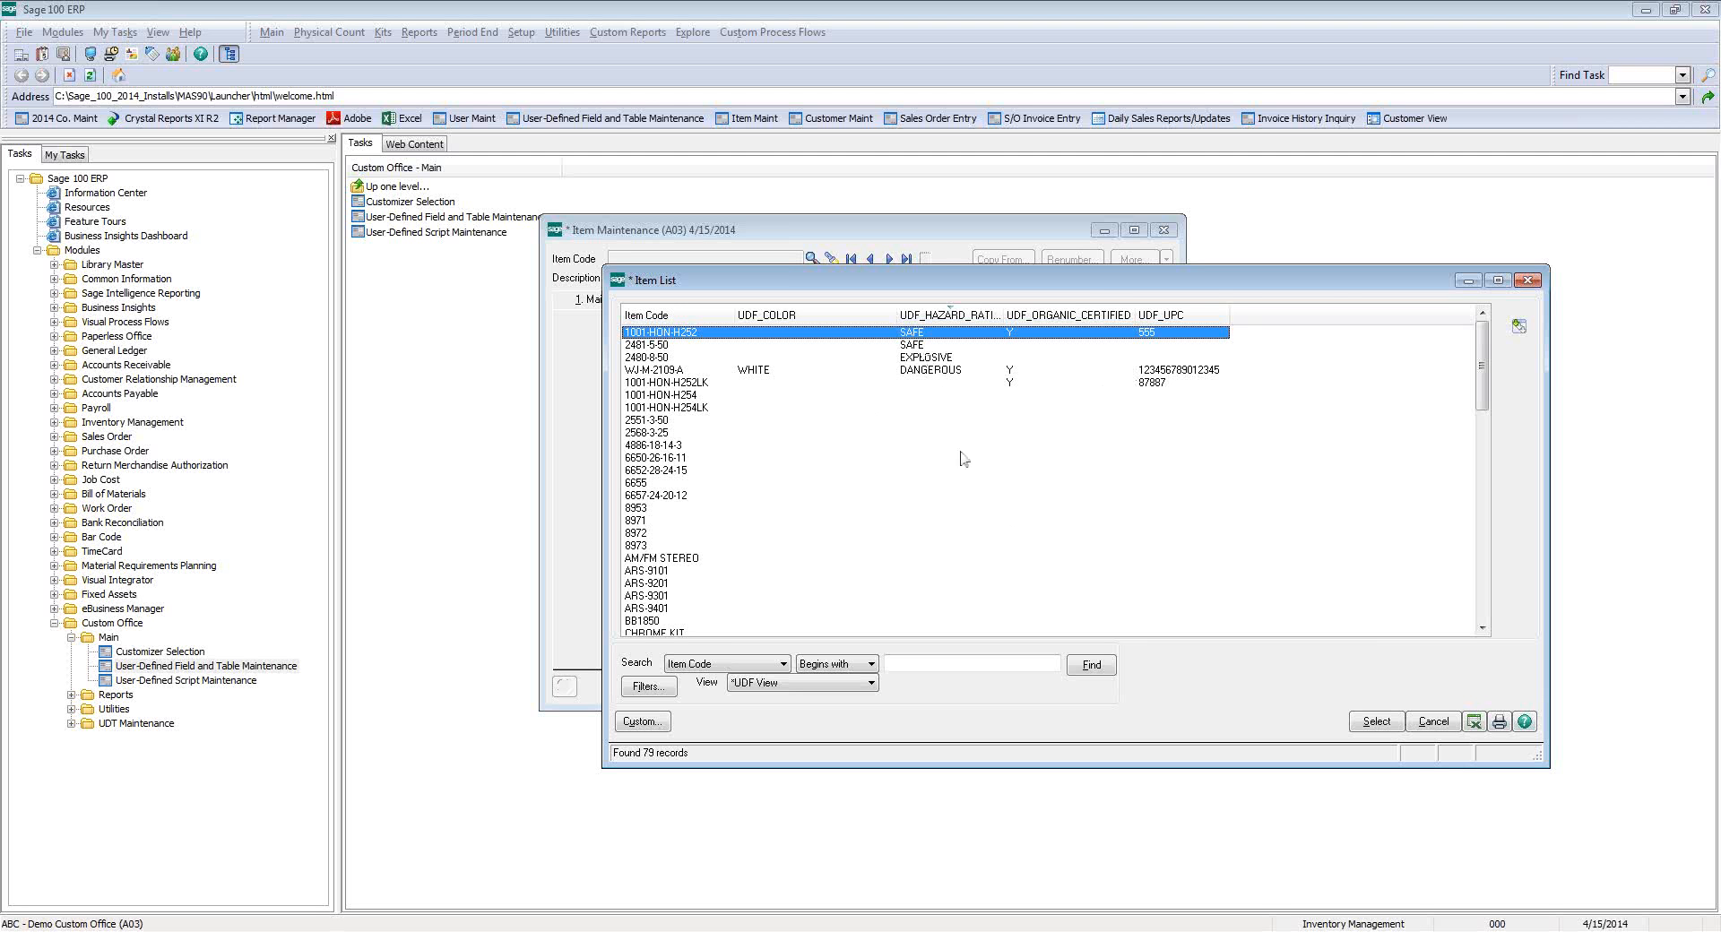
left_click(1529, 281)
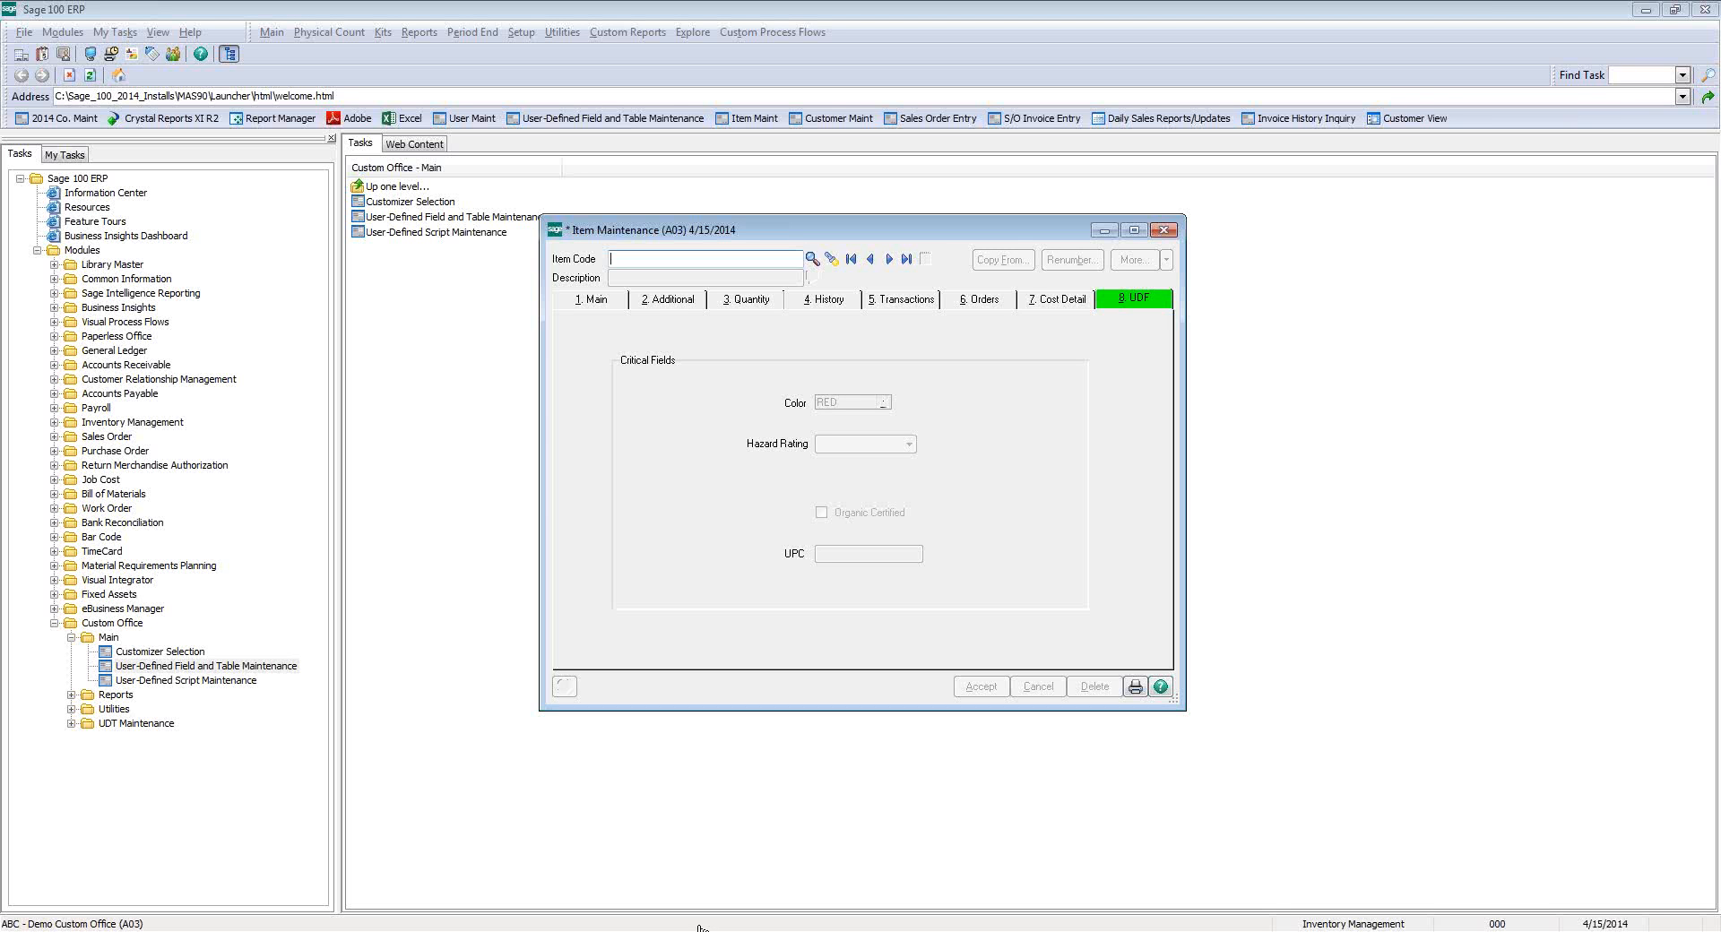
left_click(1163, 230)
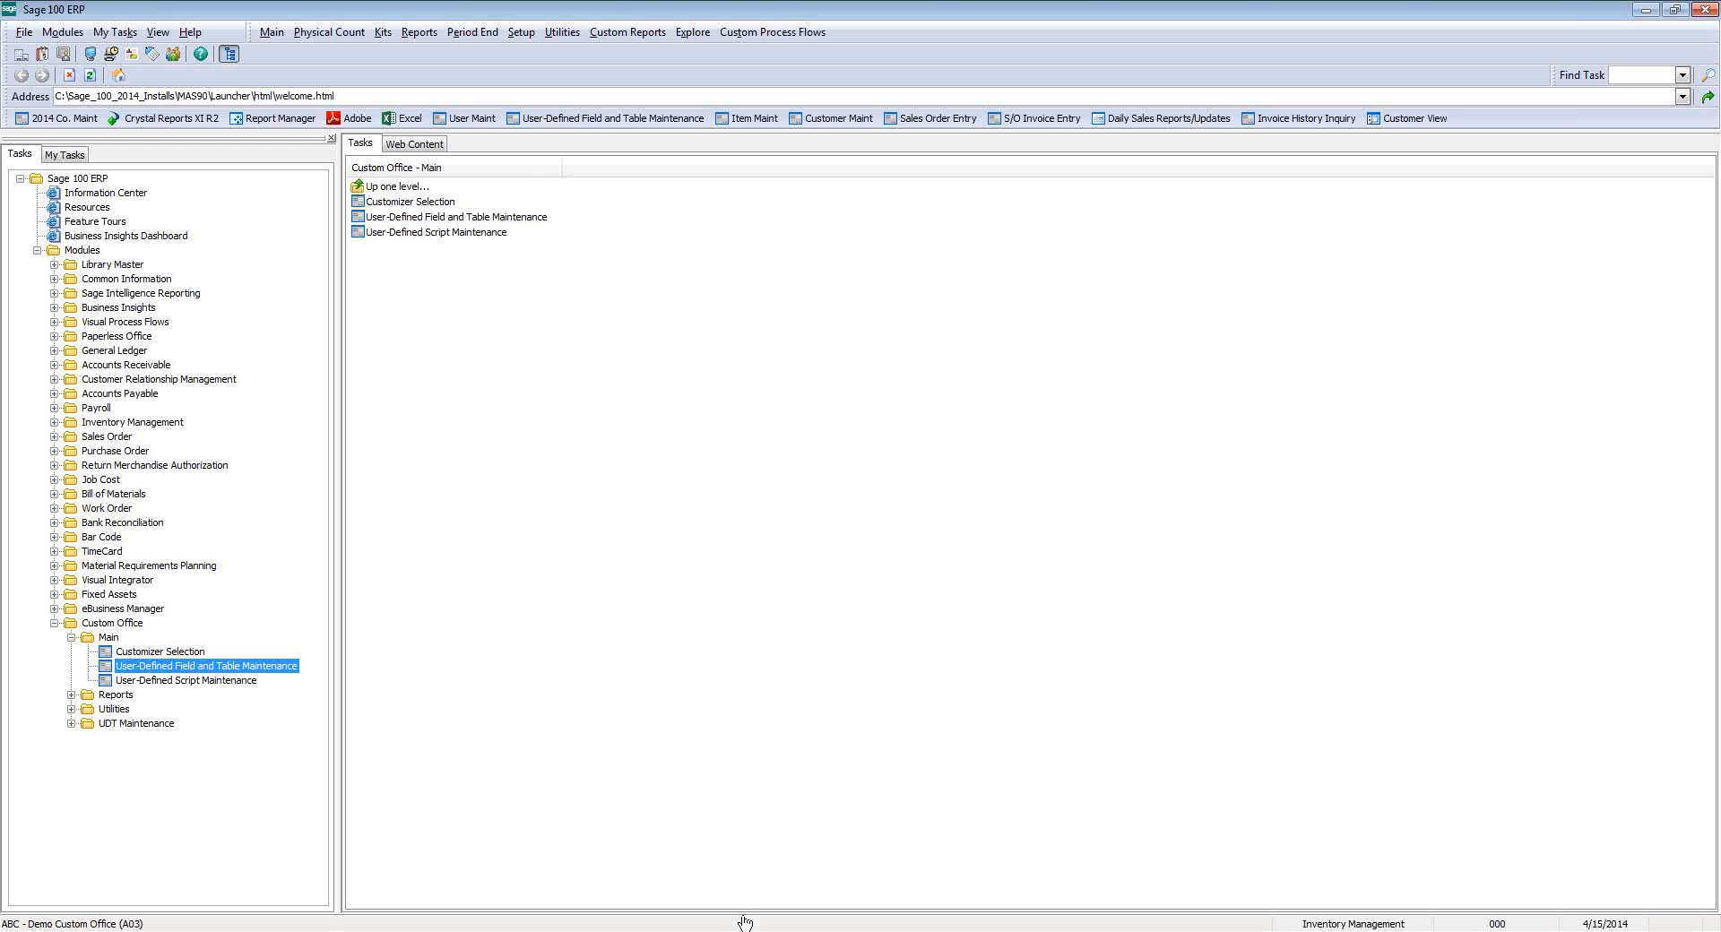
- Open User-Defined Field and Table Maintenance and select the SO Sales Order Header table in the Sales Order module
left_click(572, 118)
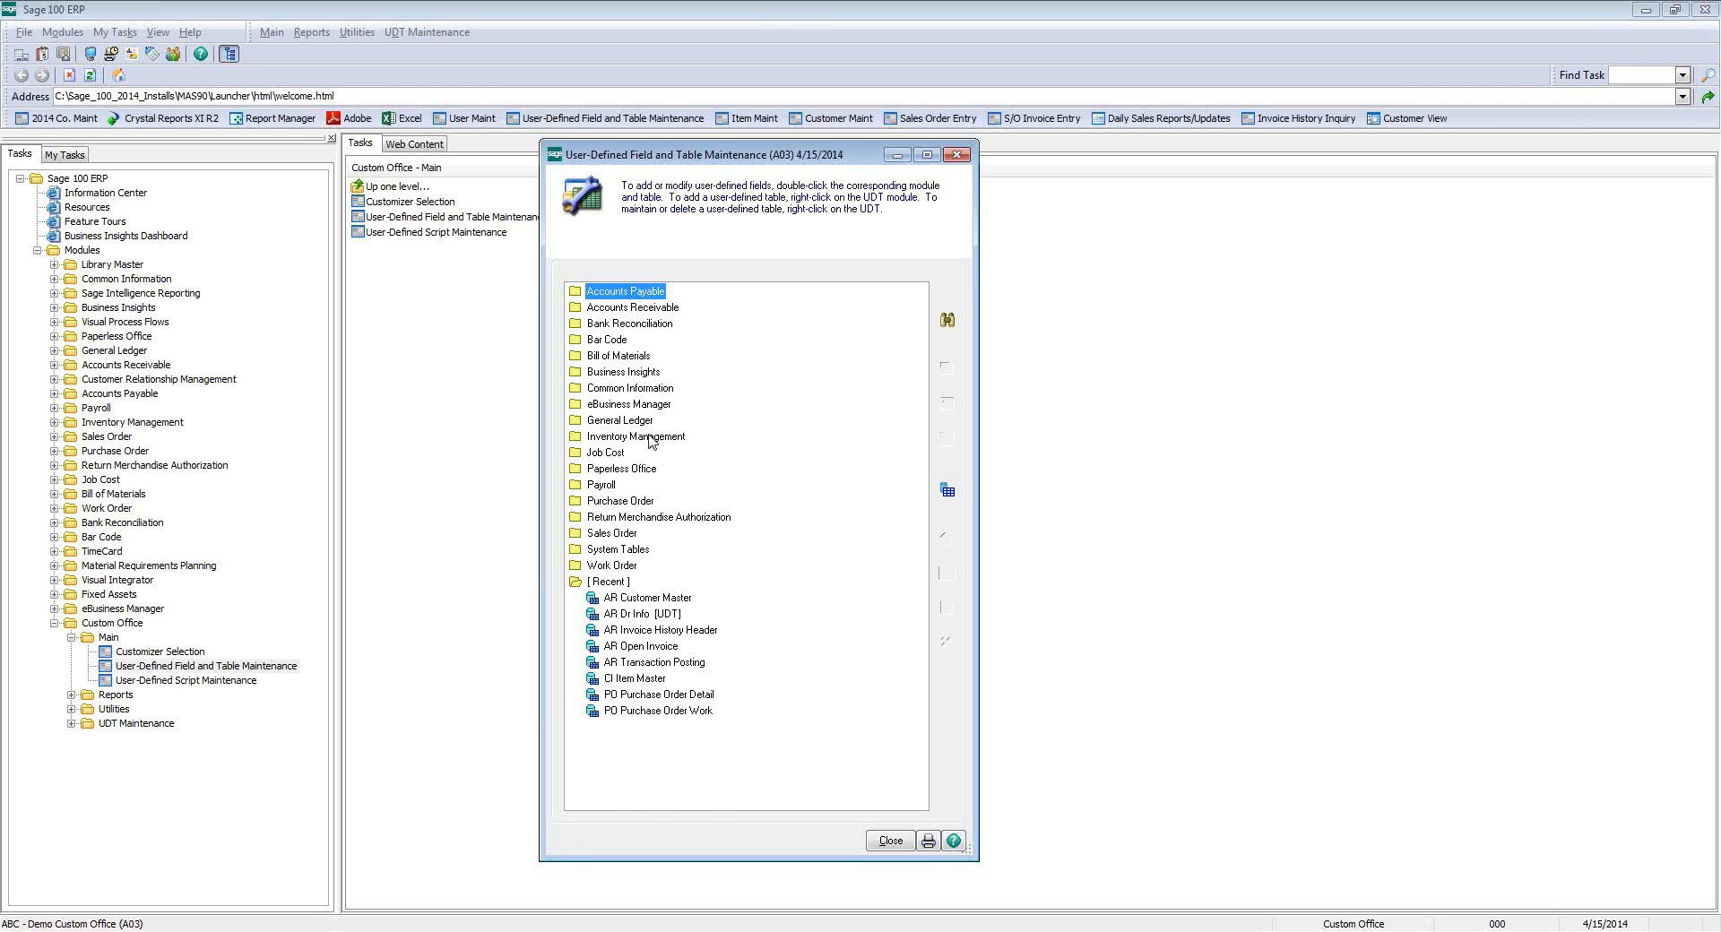
double_click(612, 538)
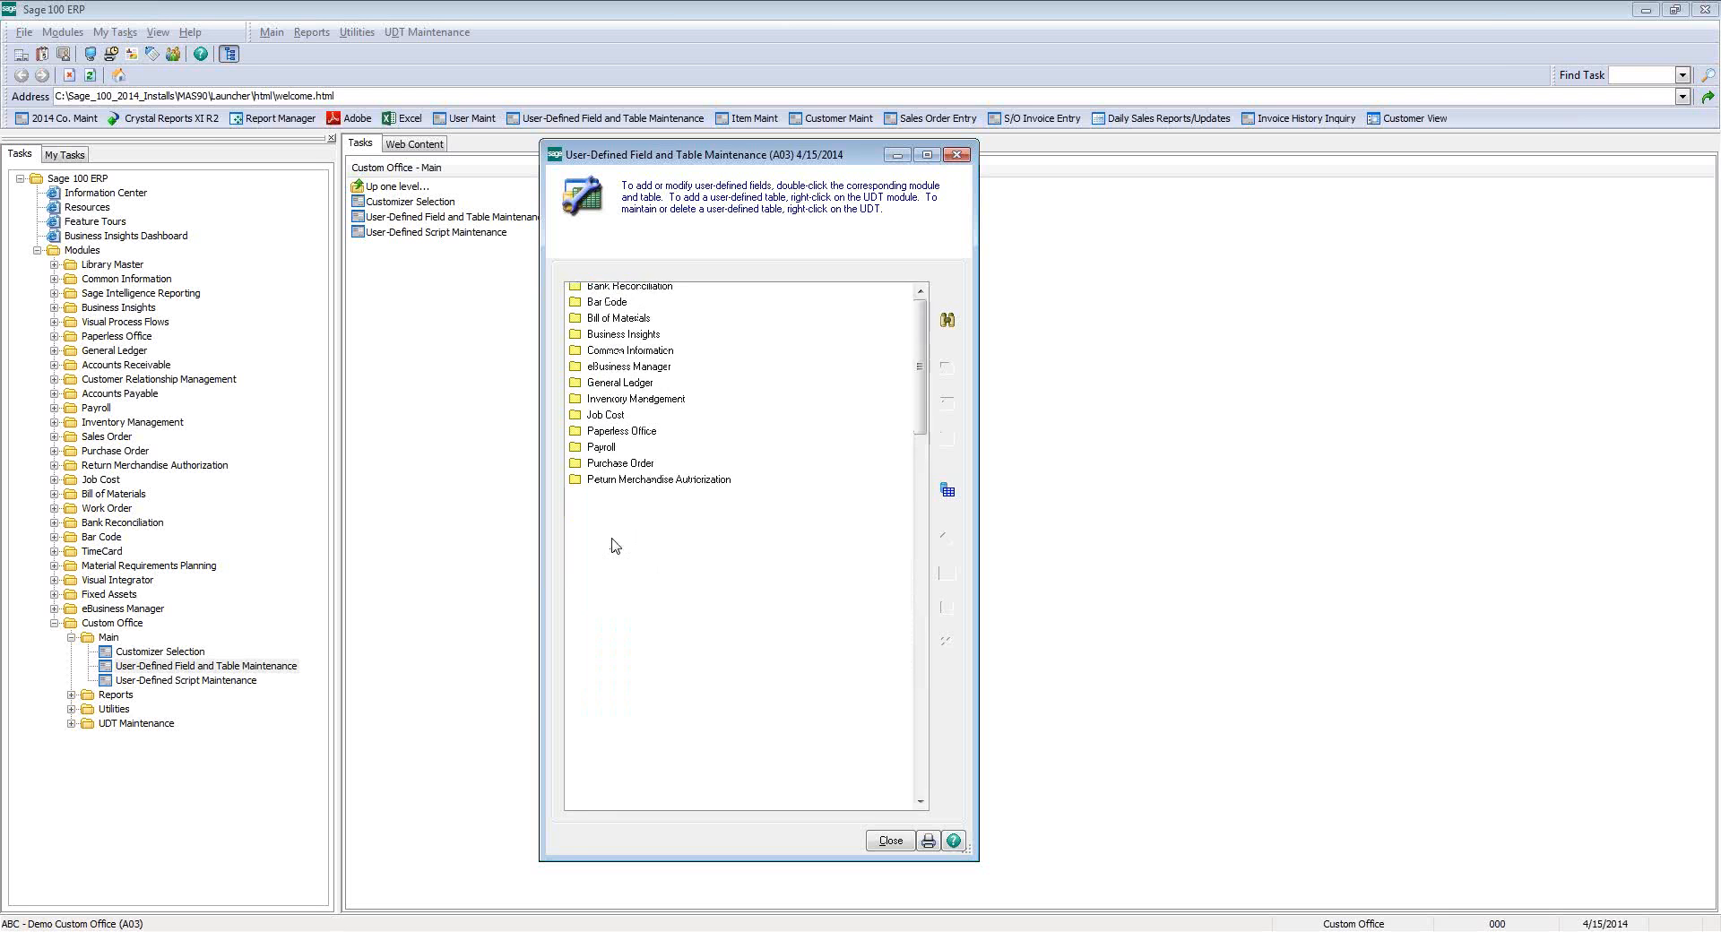
left_click_drag(922, 394, 924, 423)
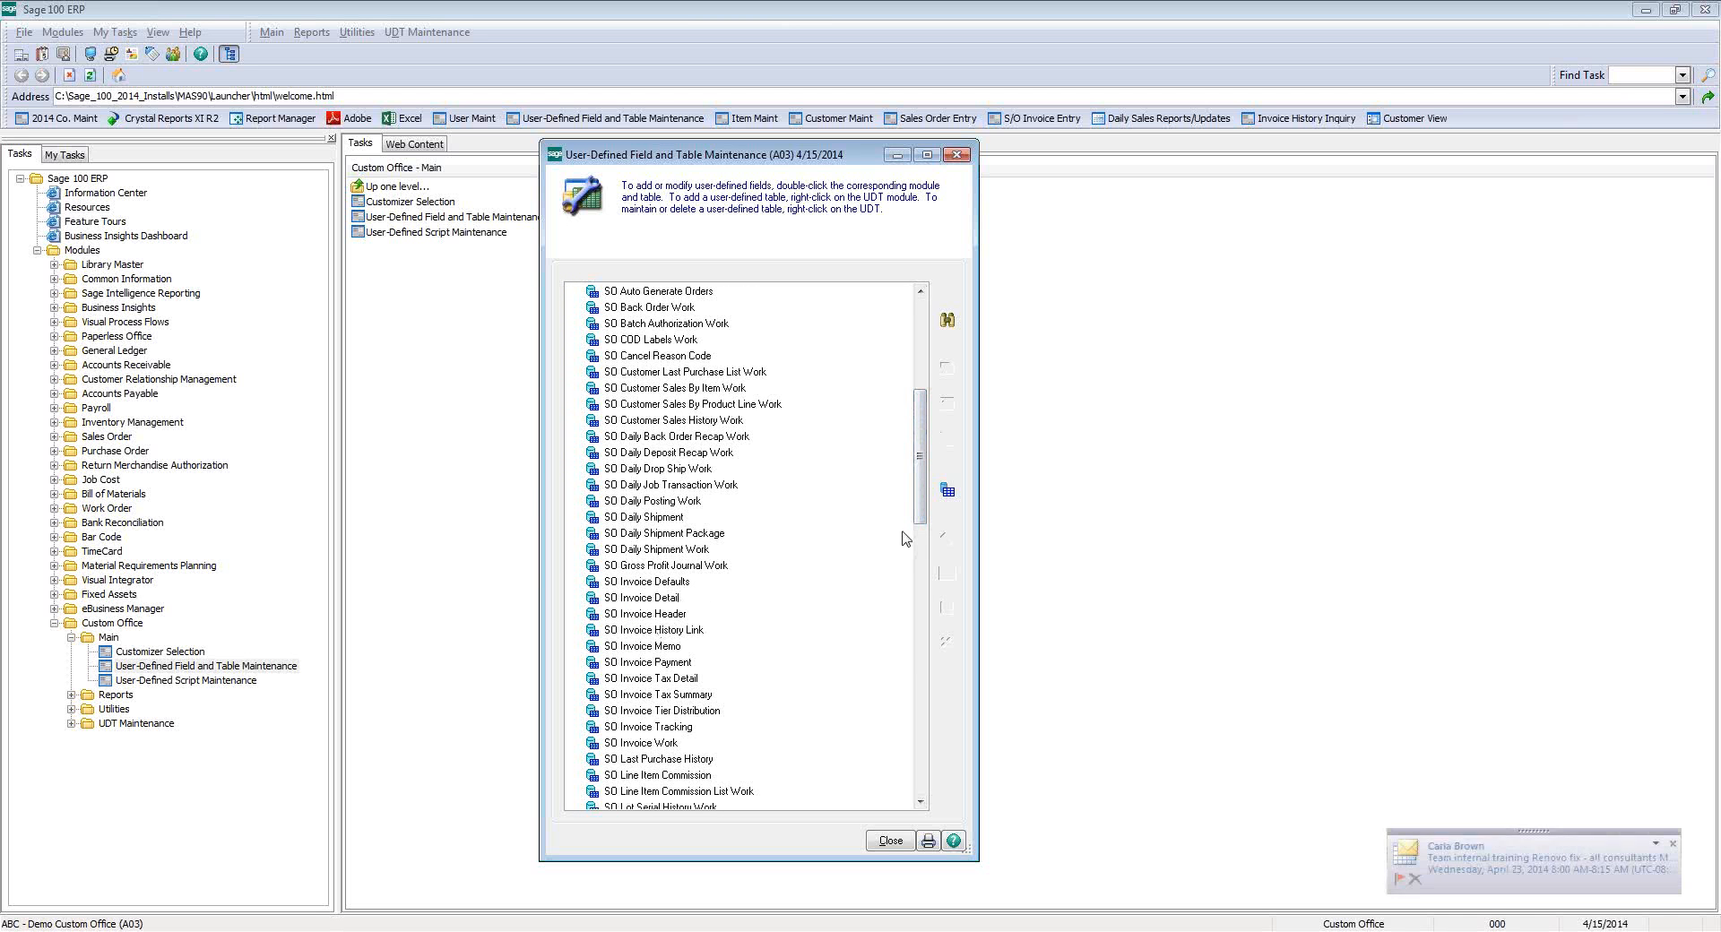
left_click_drag(921, 479, 926, 518)
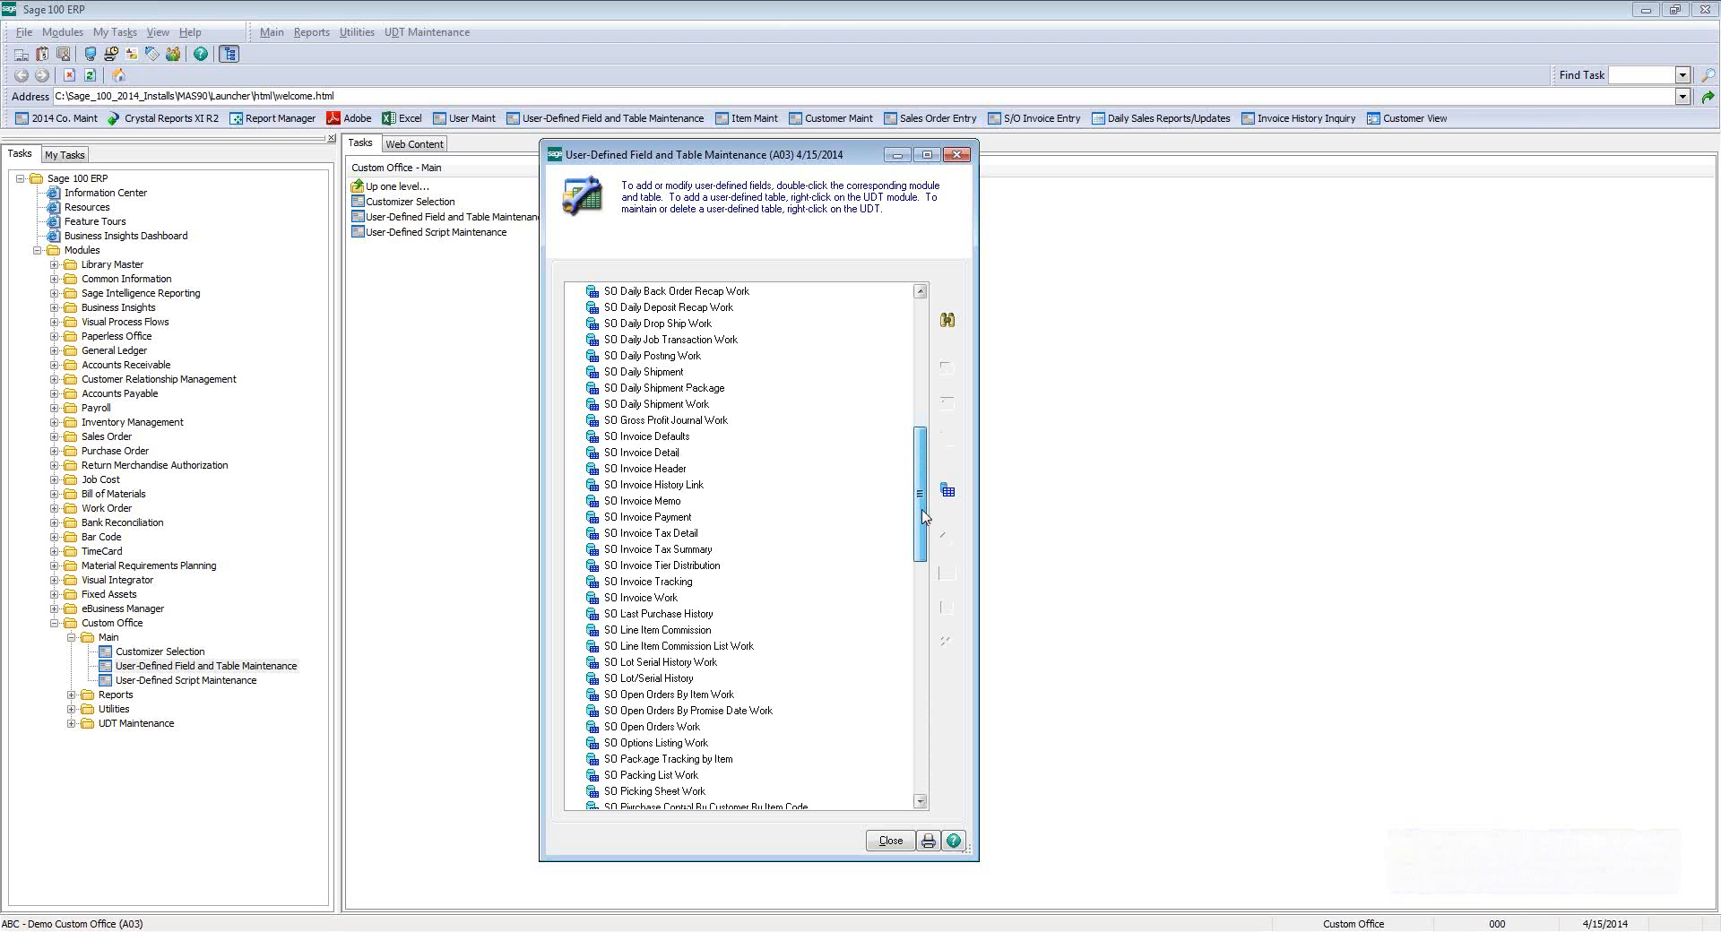
left_click_drag(924, 517, 928, 596)
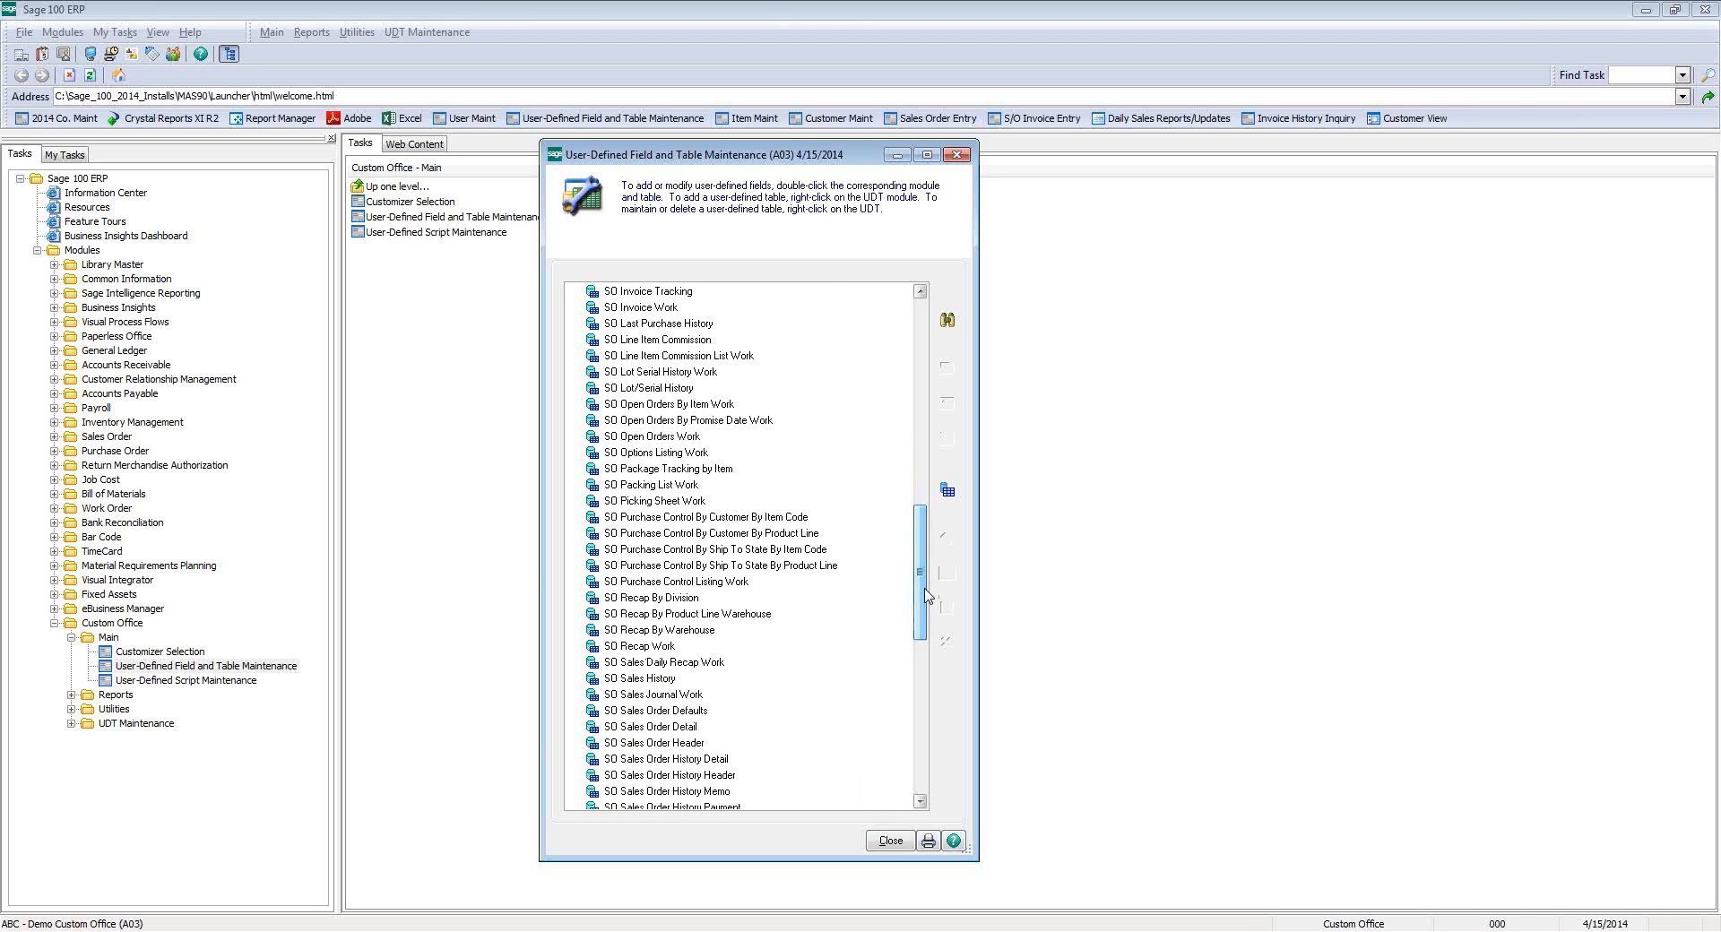
left_click(662, 746)
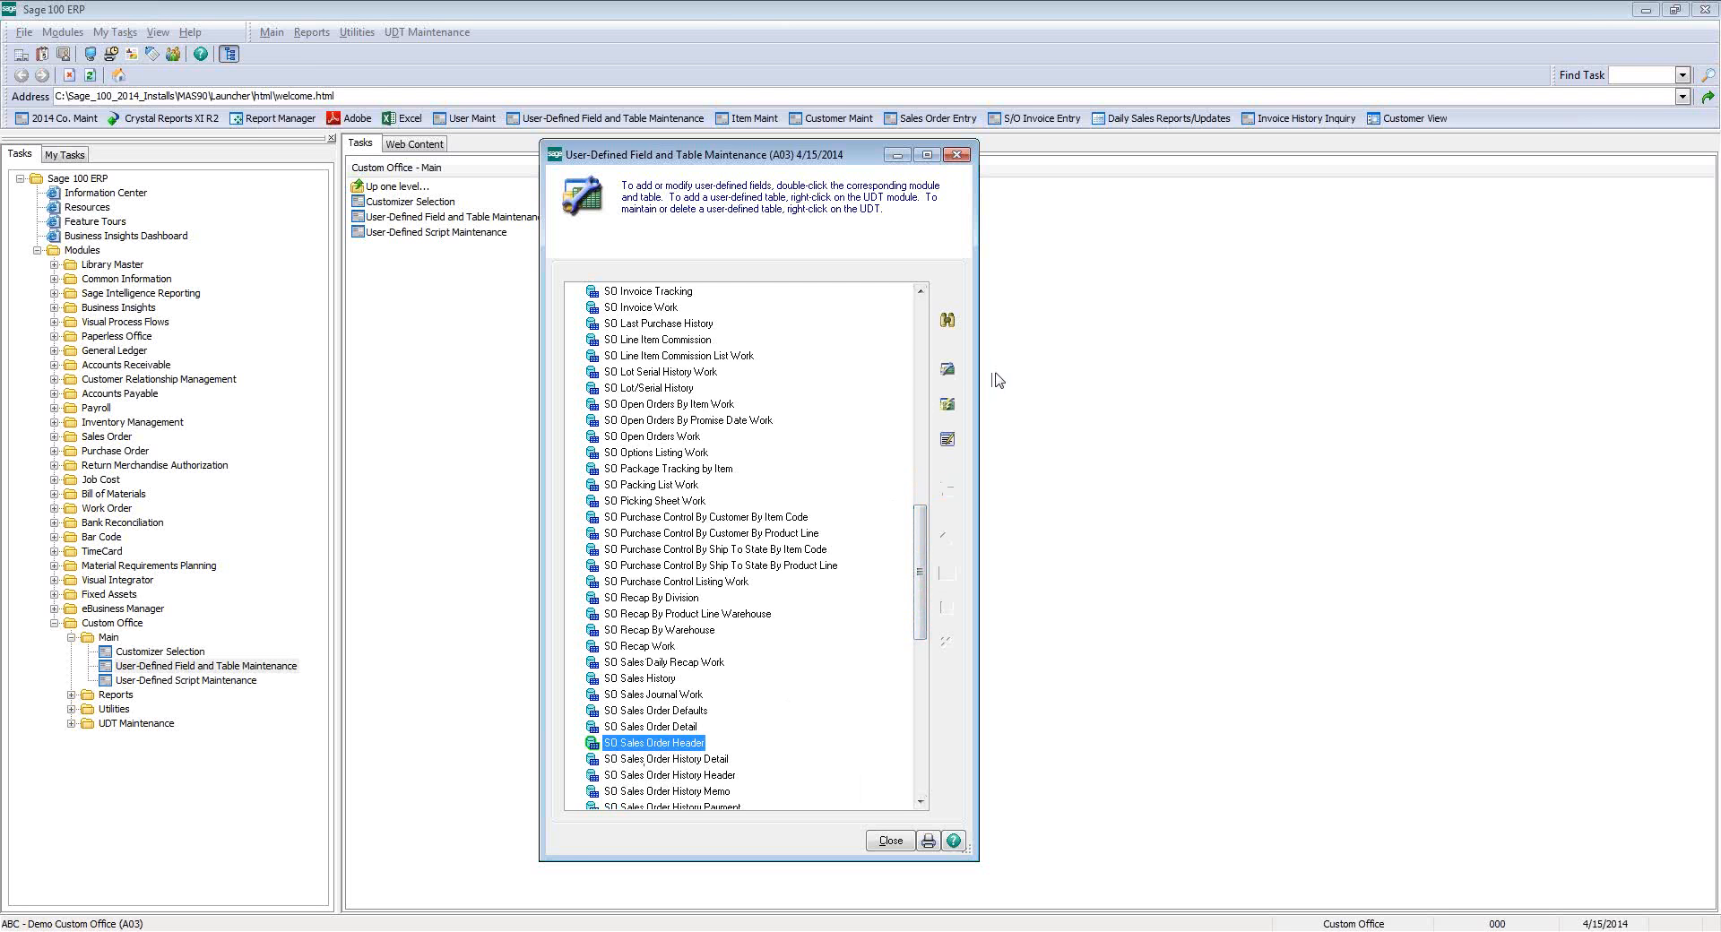
- Open the user-defined fields of the SO Sales Order Header table and bring up the ORDER_SOURCE field's definition
left_click(947, 370)
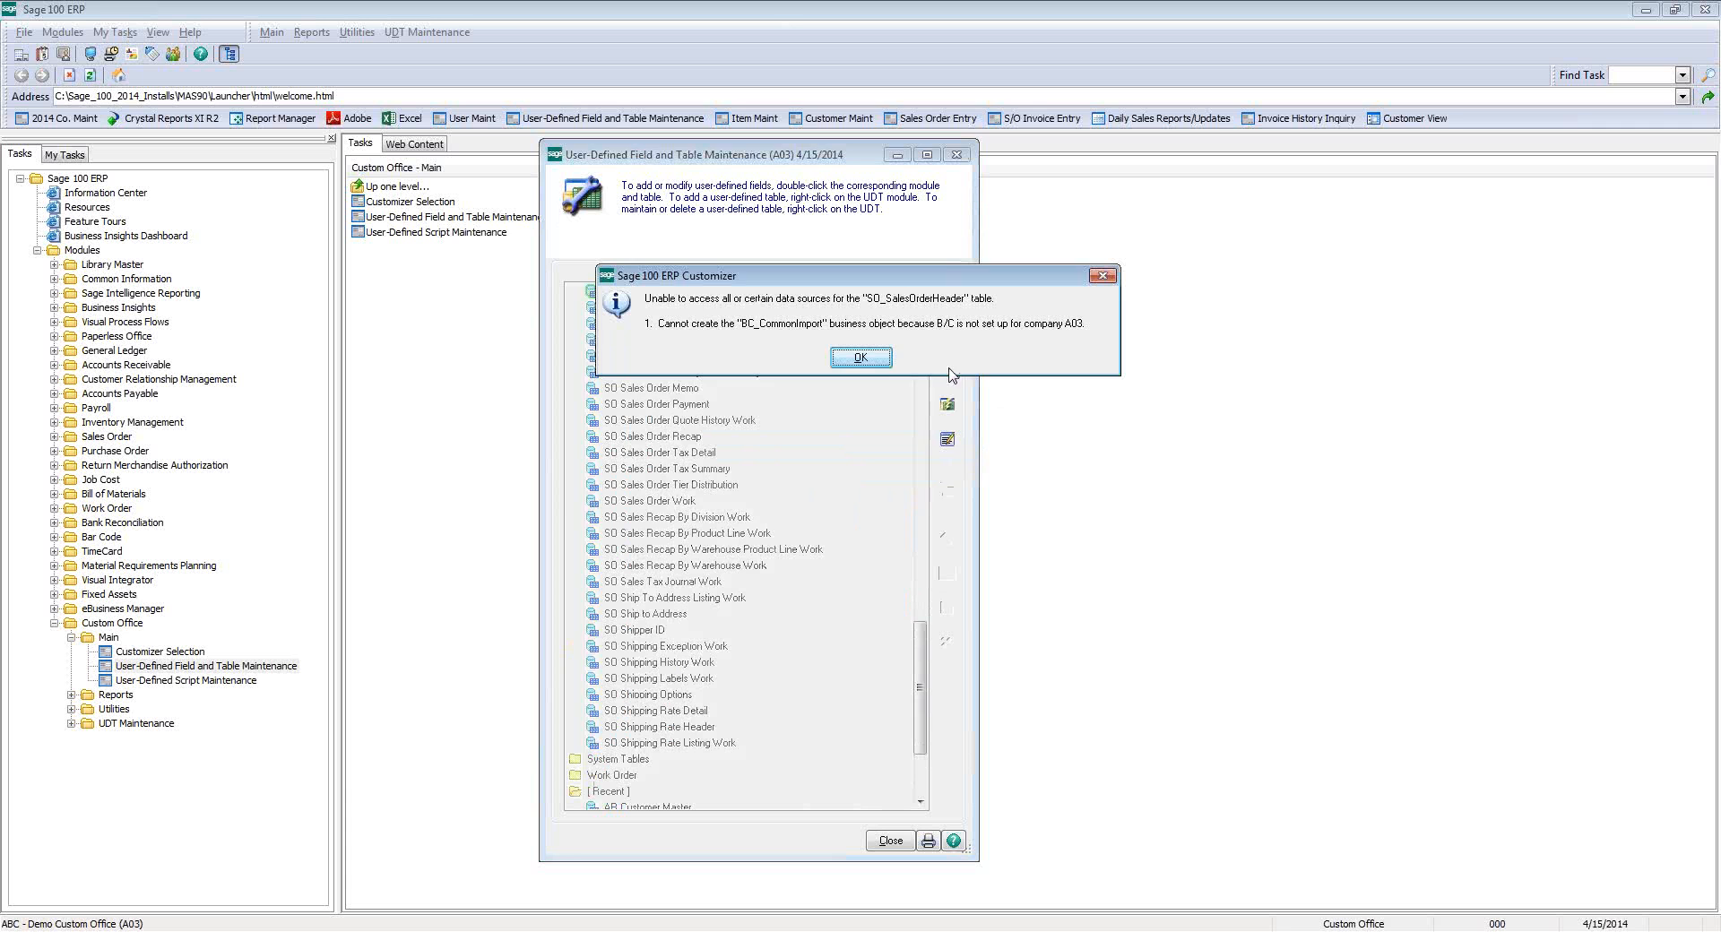
left_click(878, 361)
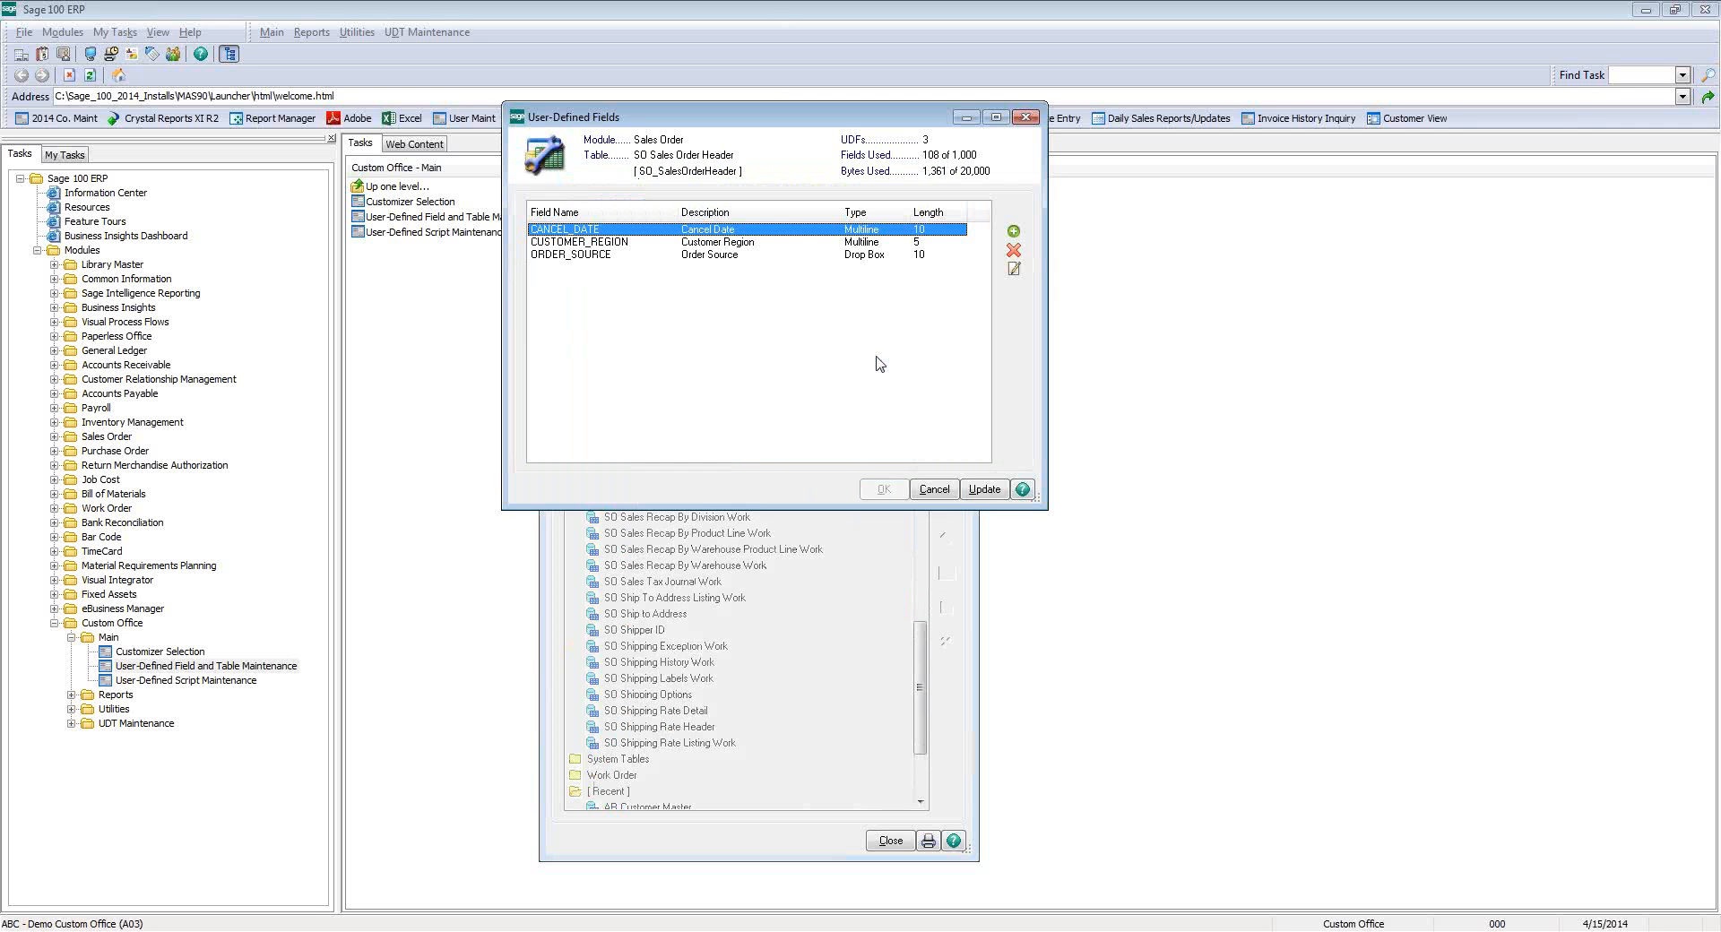
left_click(573, 260)
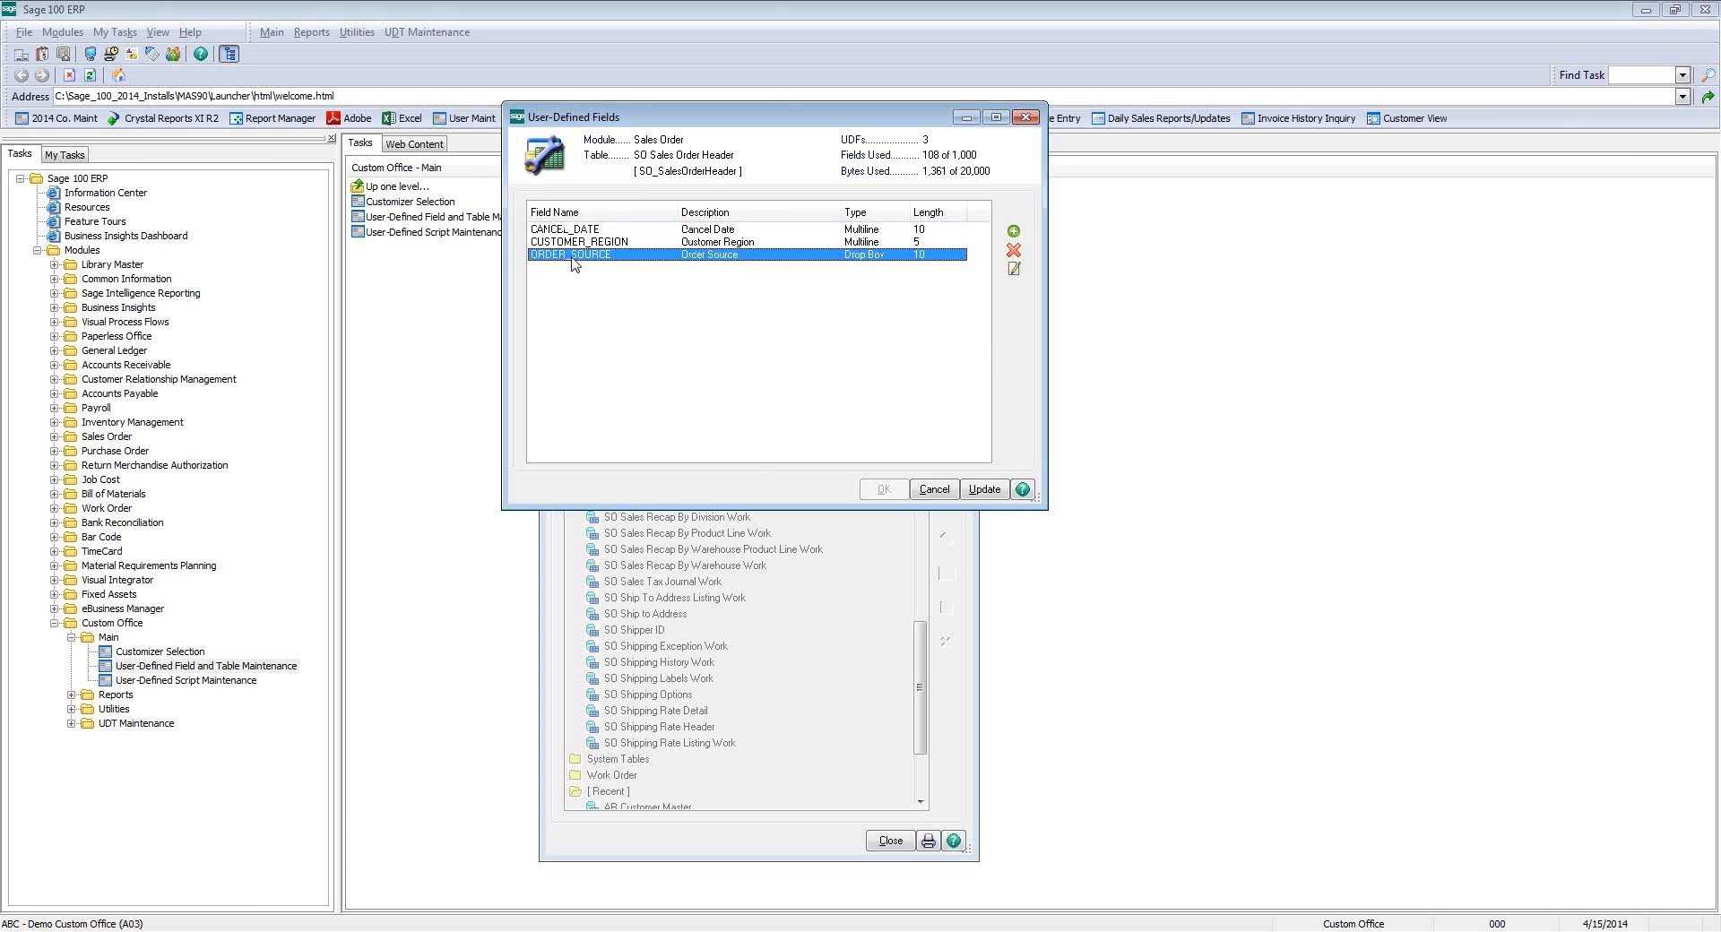
left_click(1014, 268)
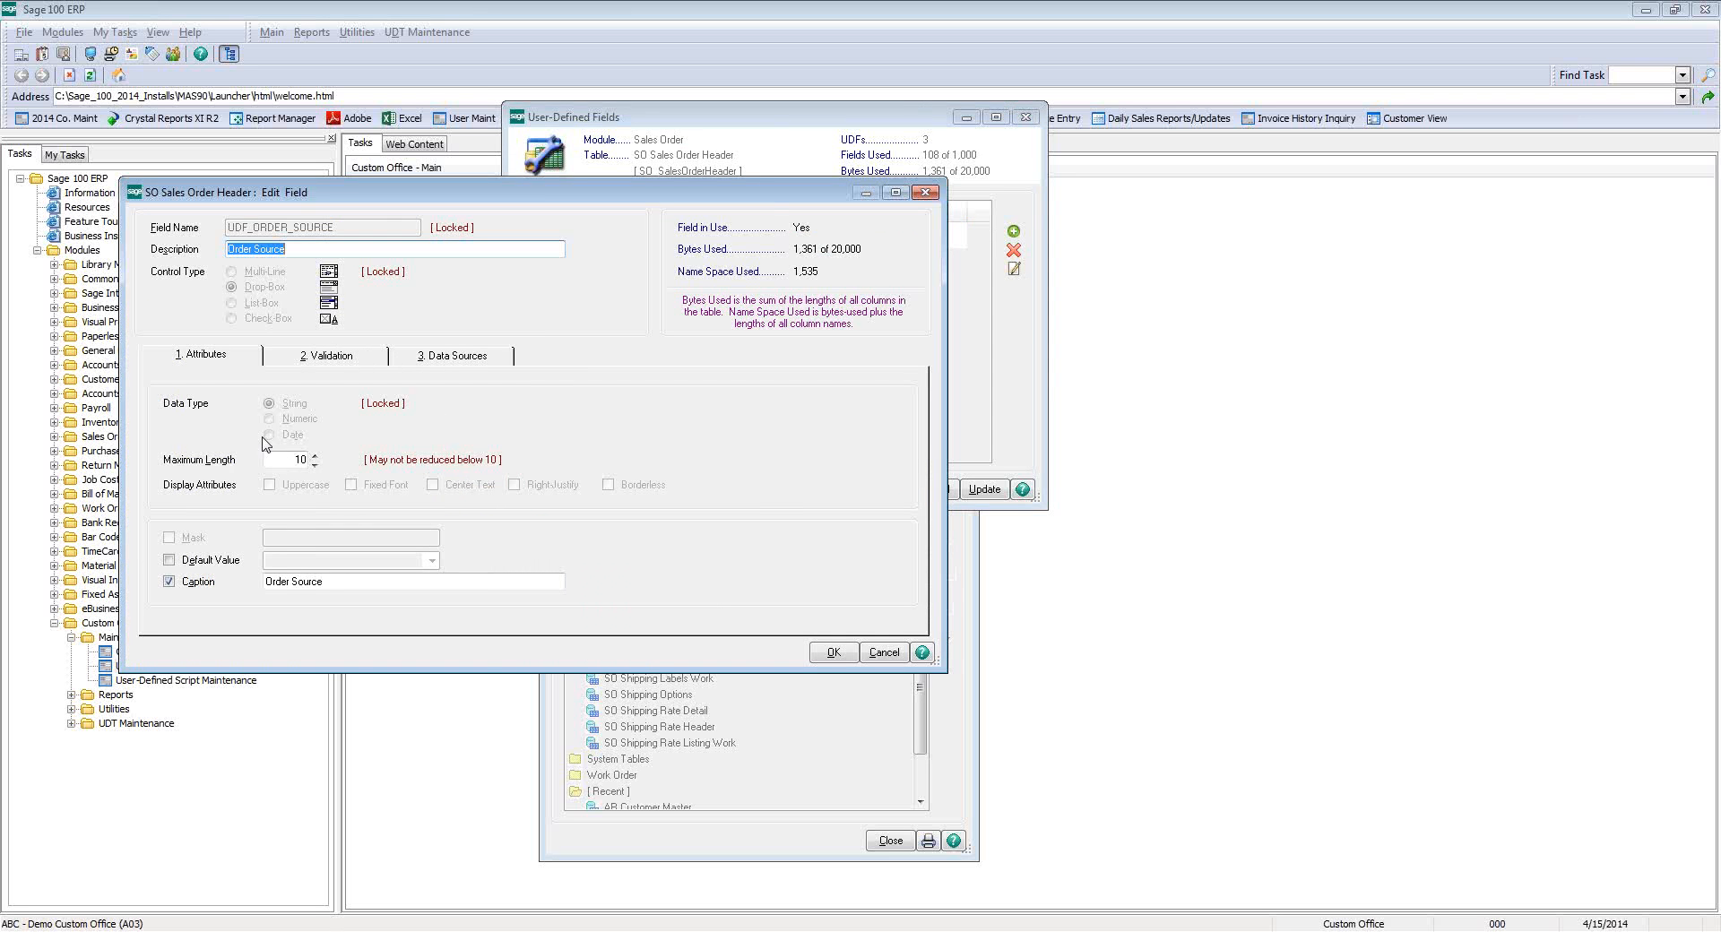
- Review the validation list and data sources of the Sales Order Header ORDER_SOURCE field, and close the table's field list without changes
left_click(321, 358)
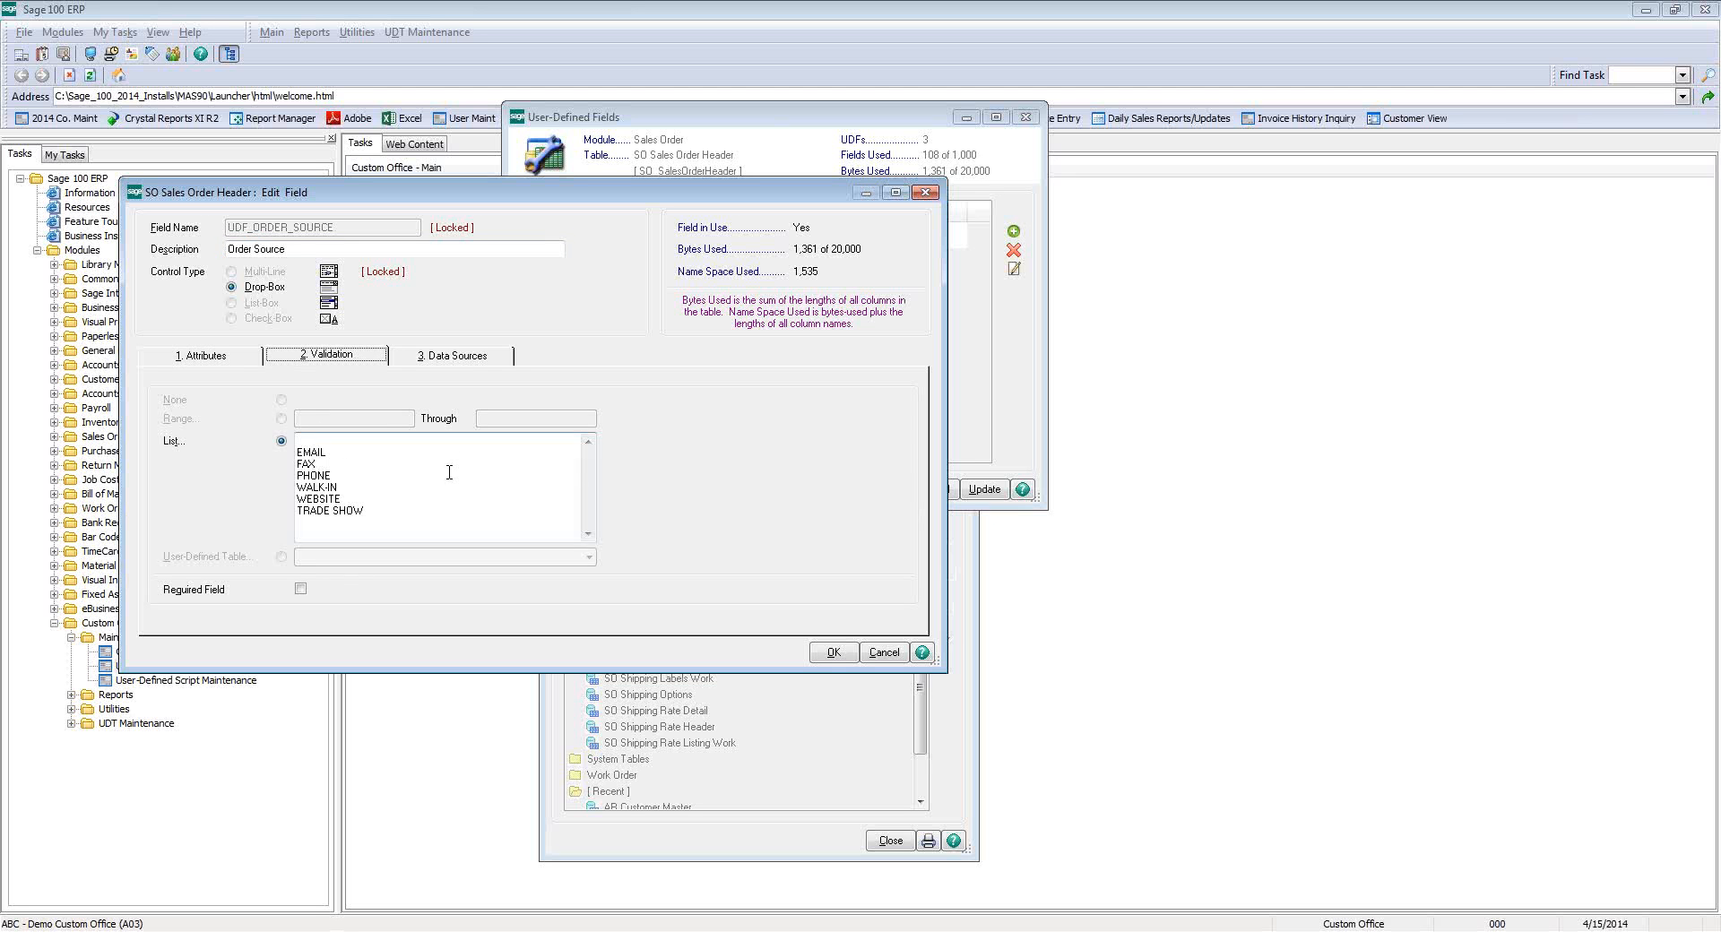
left_click(468, 357)
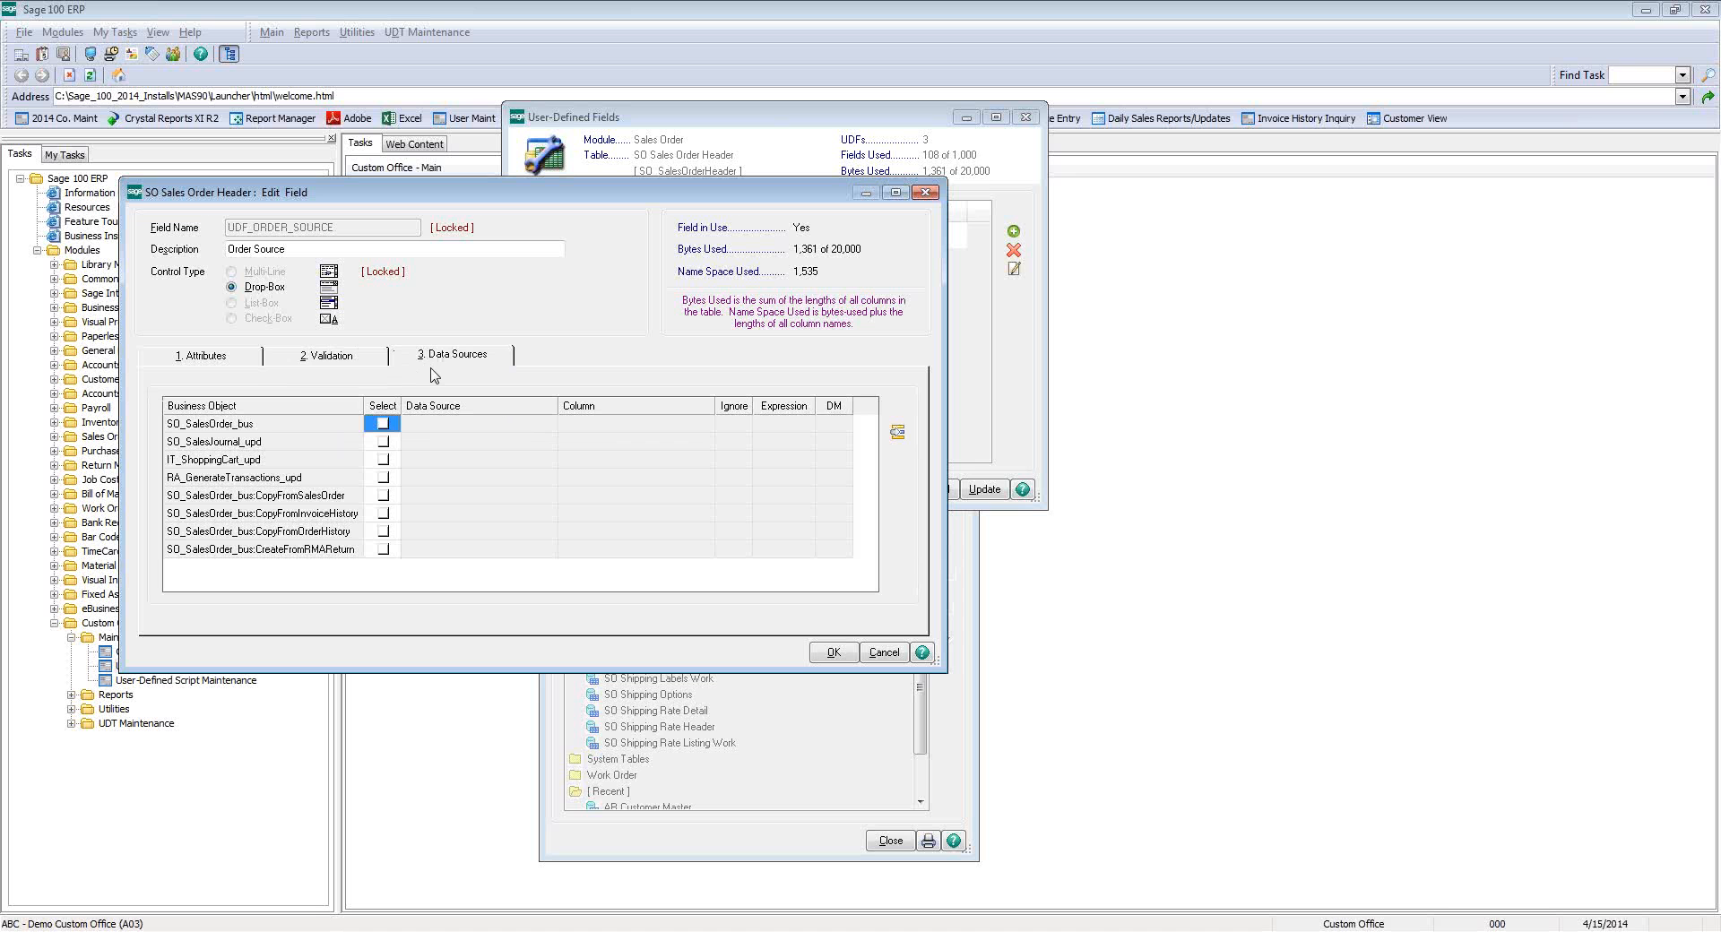
left_click(926, 193)
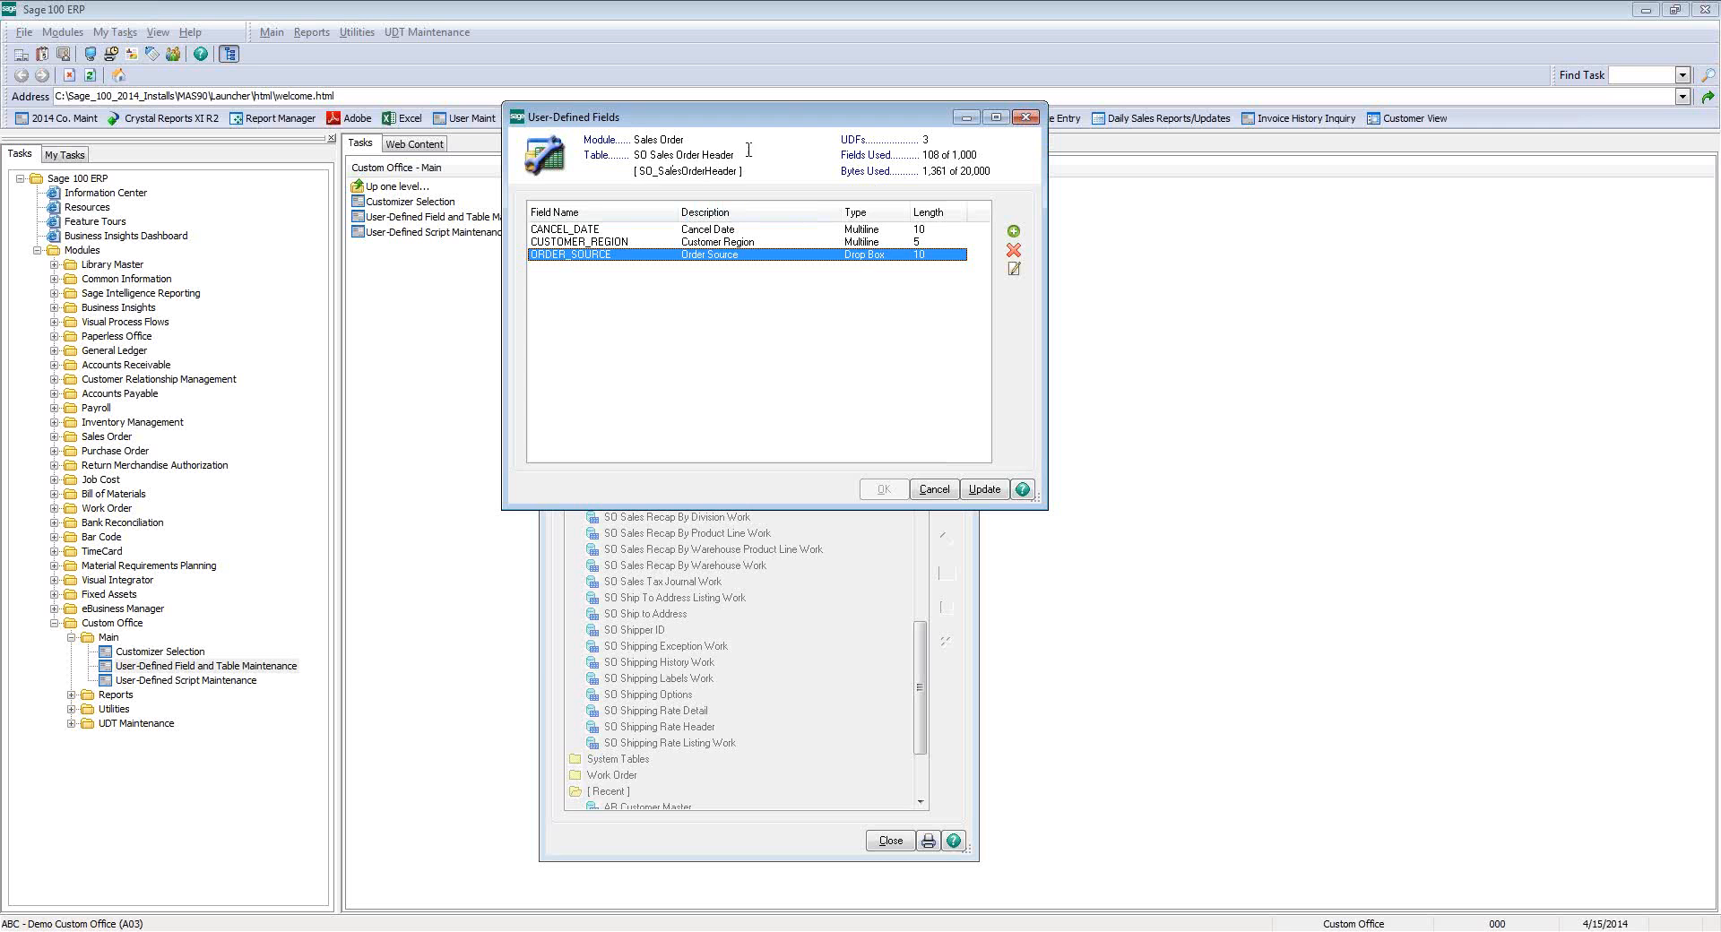
key("Return")
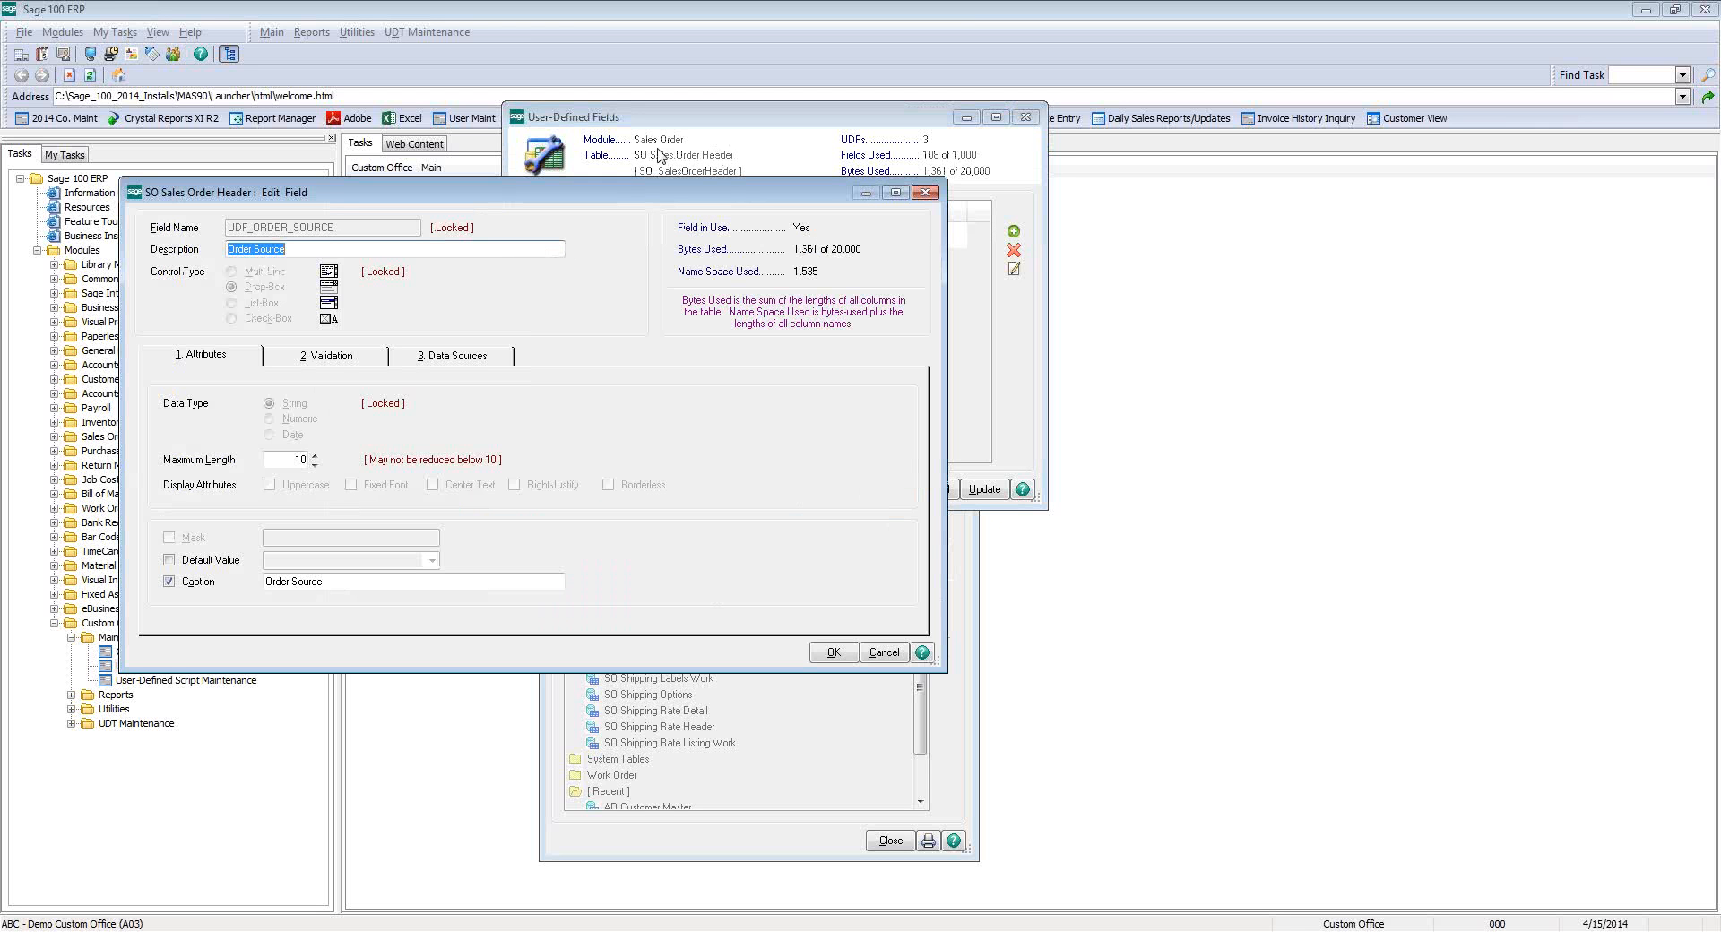
left_click(930, 195)
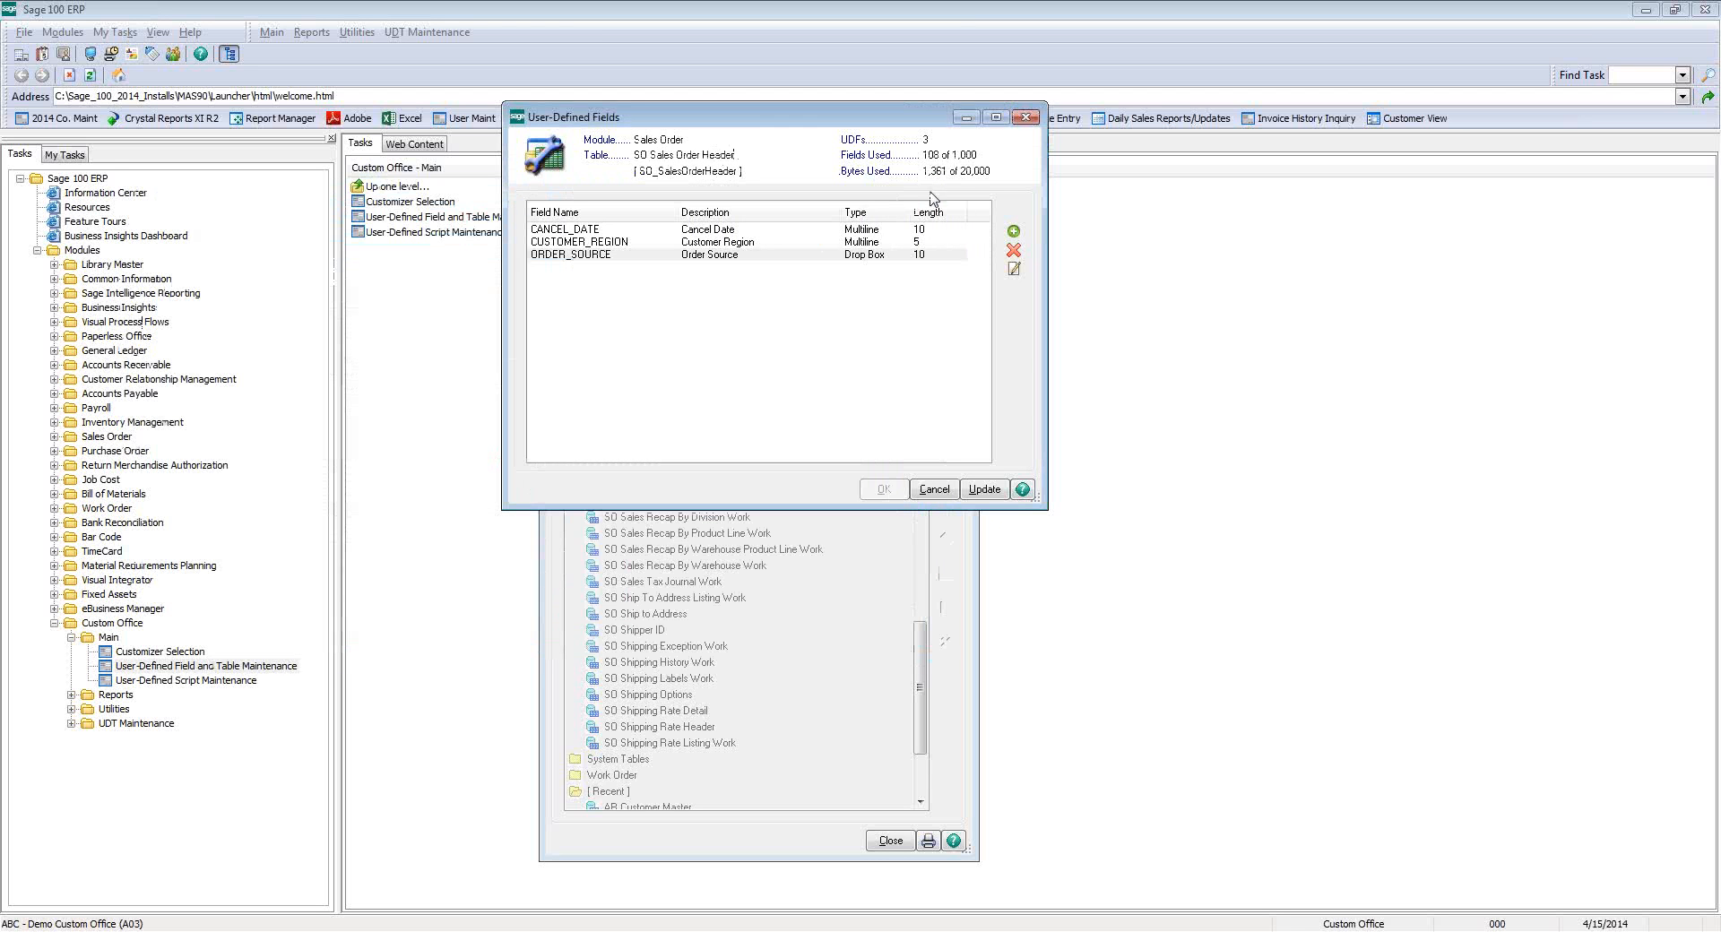
left_click(1025, 117)
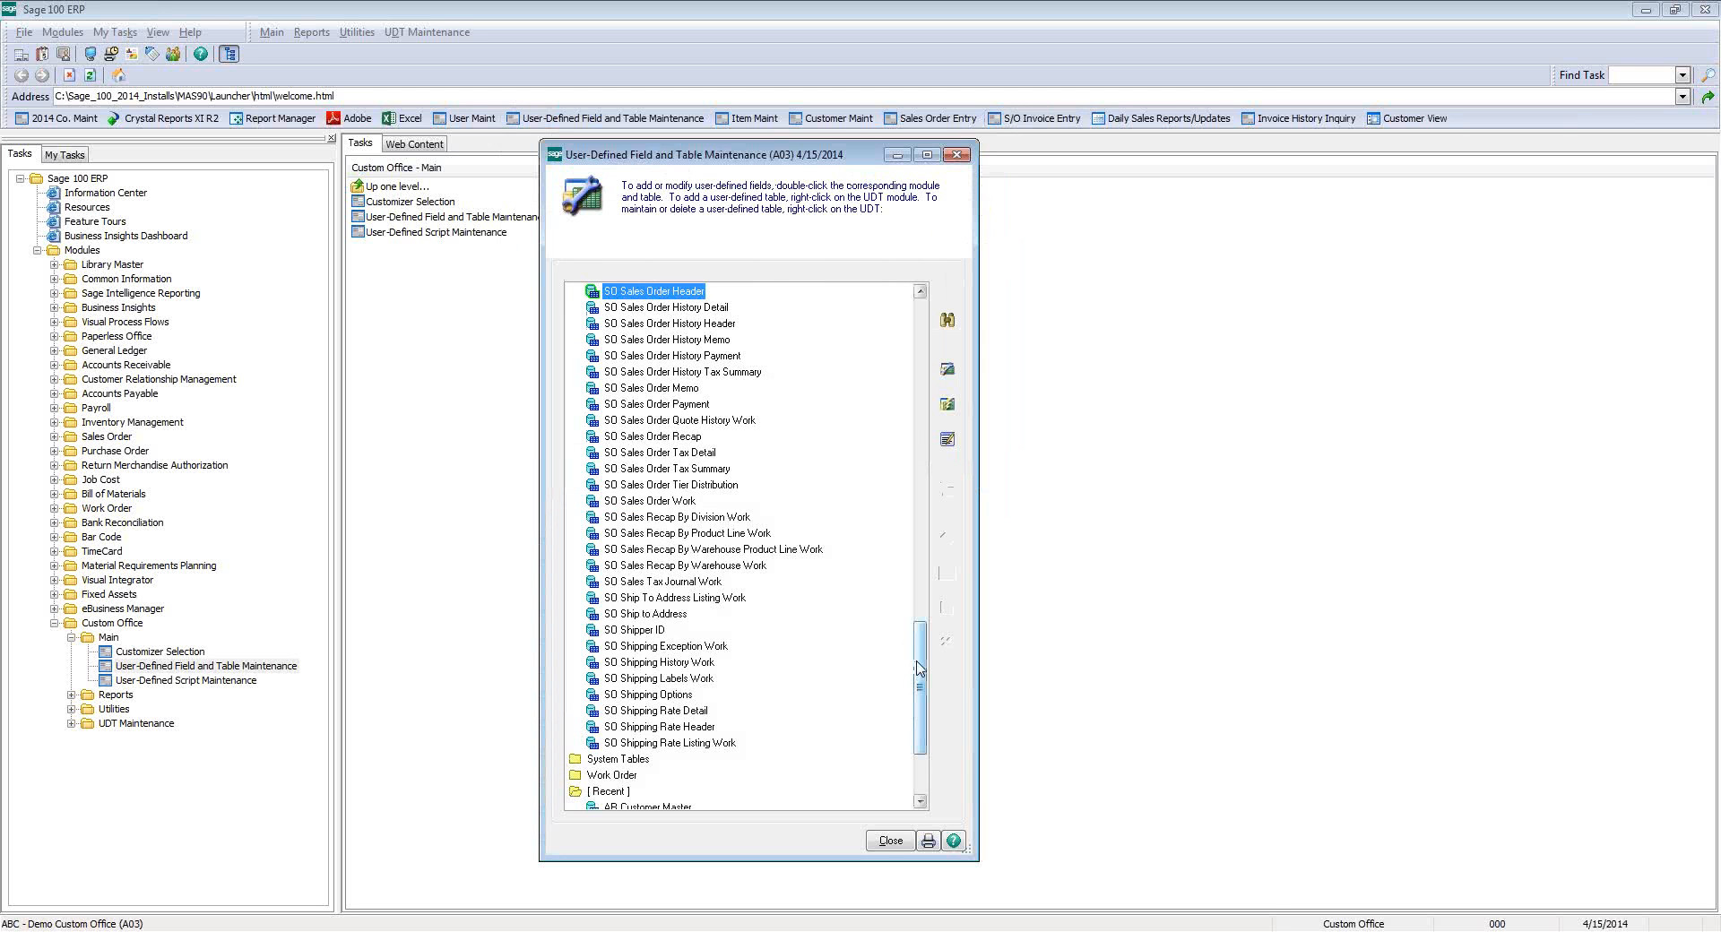
- Open the user-defined fields of the SO Sales Order Work table
scroll(919, 668, "up", 1)
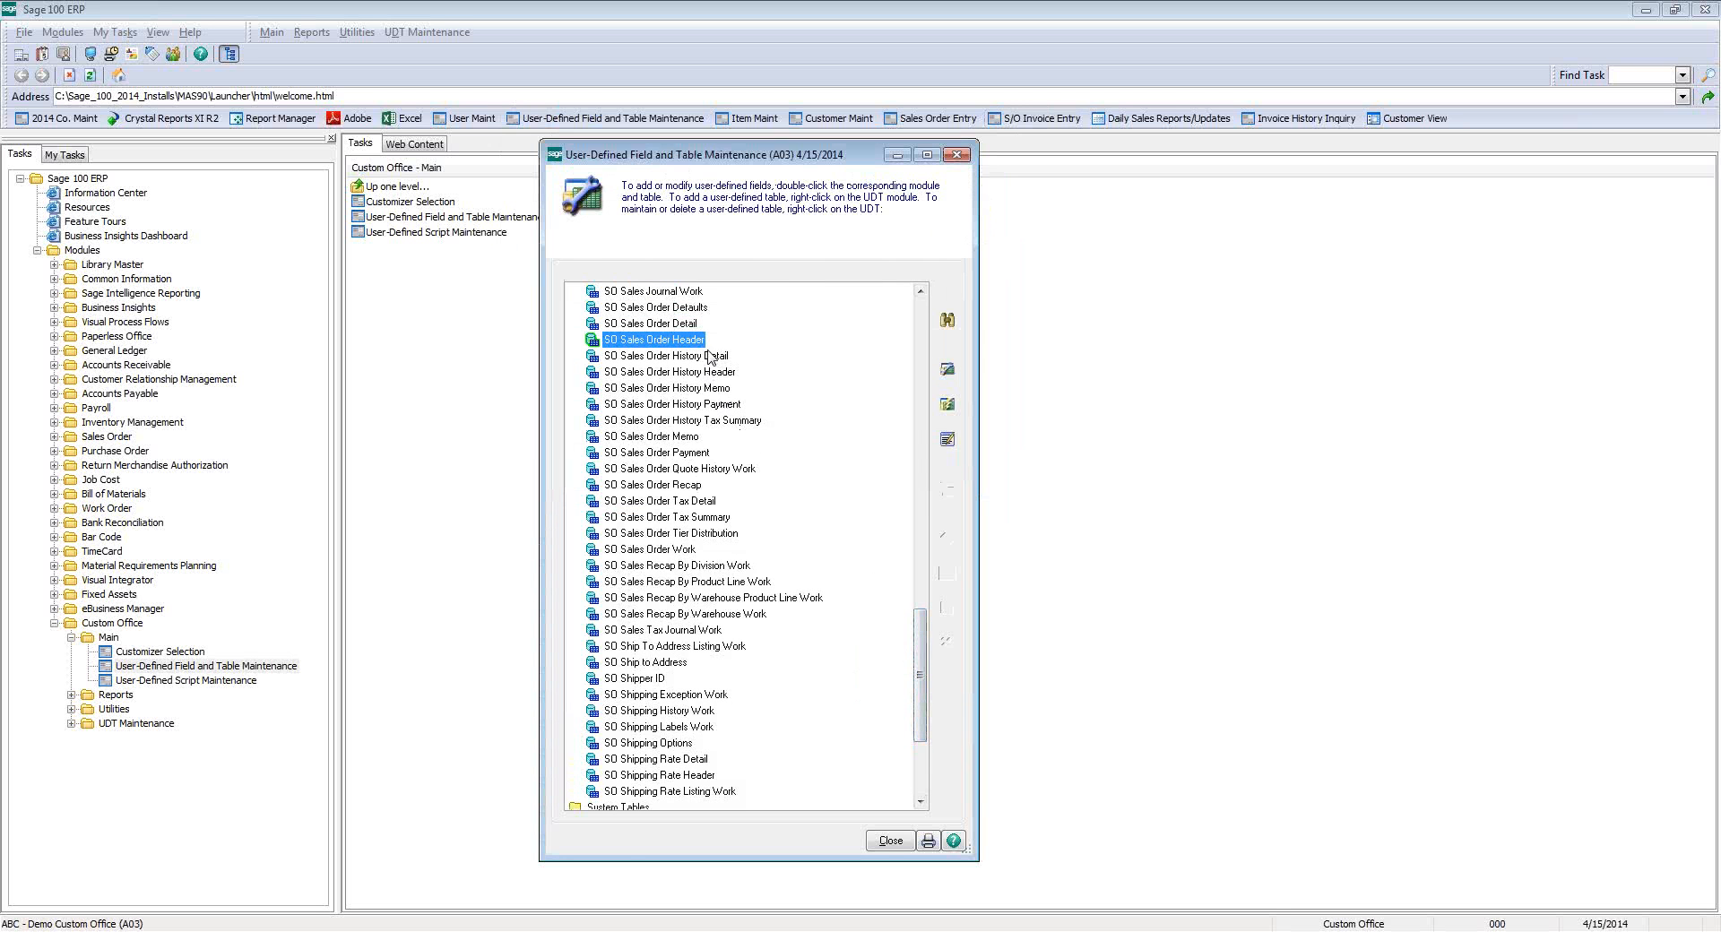
left_click(921, 292)
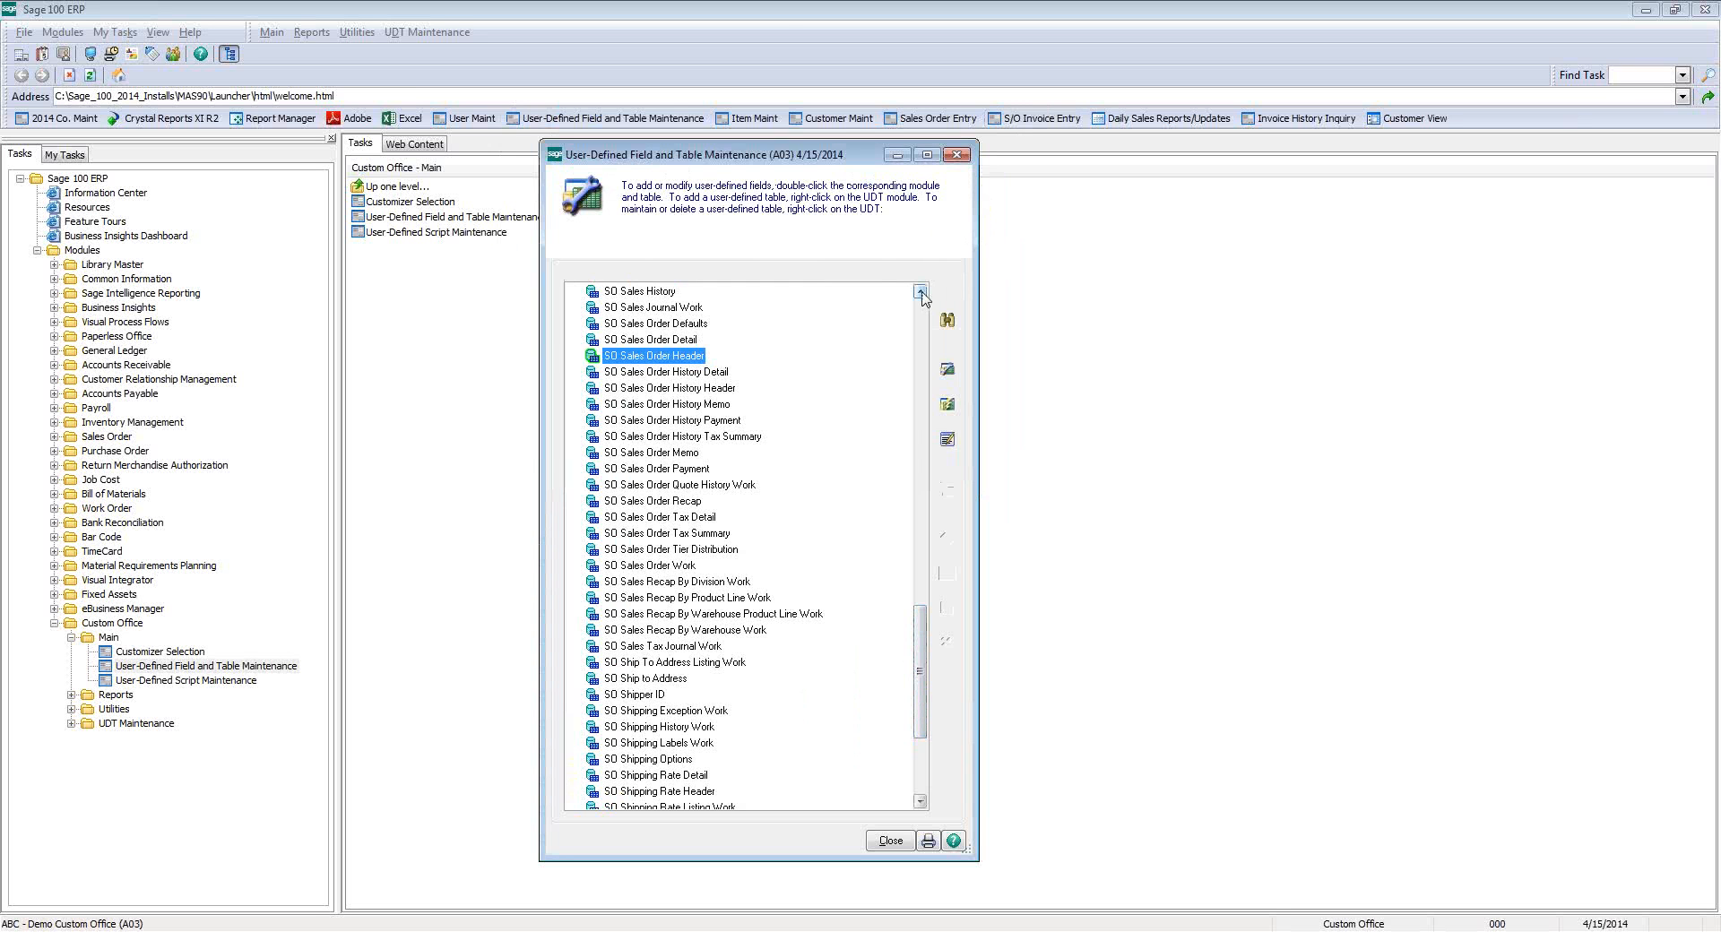
left_click(637, 569)
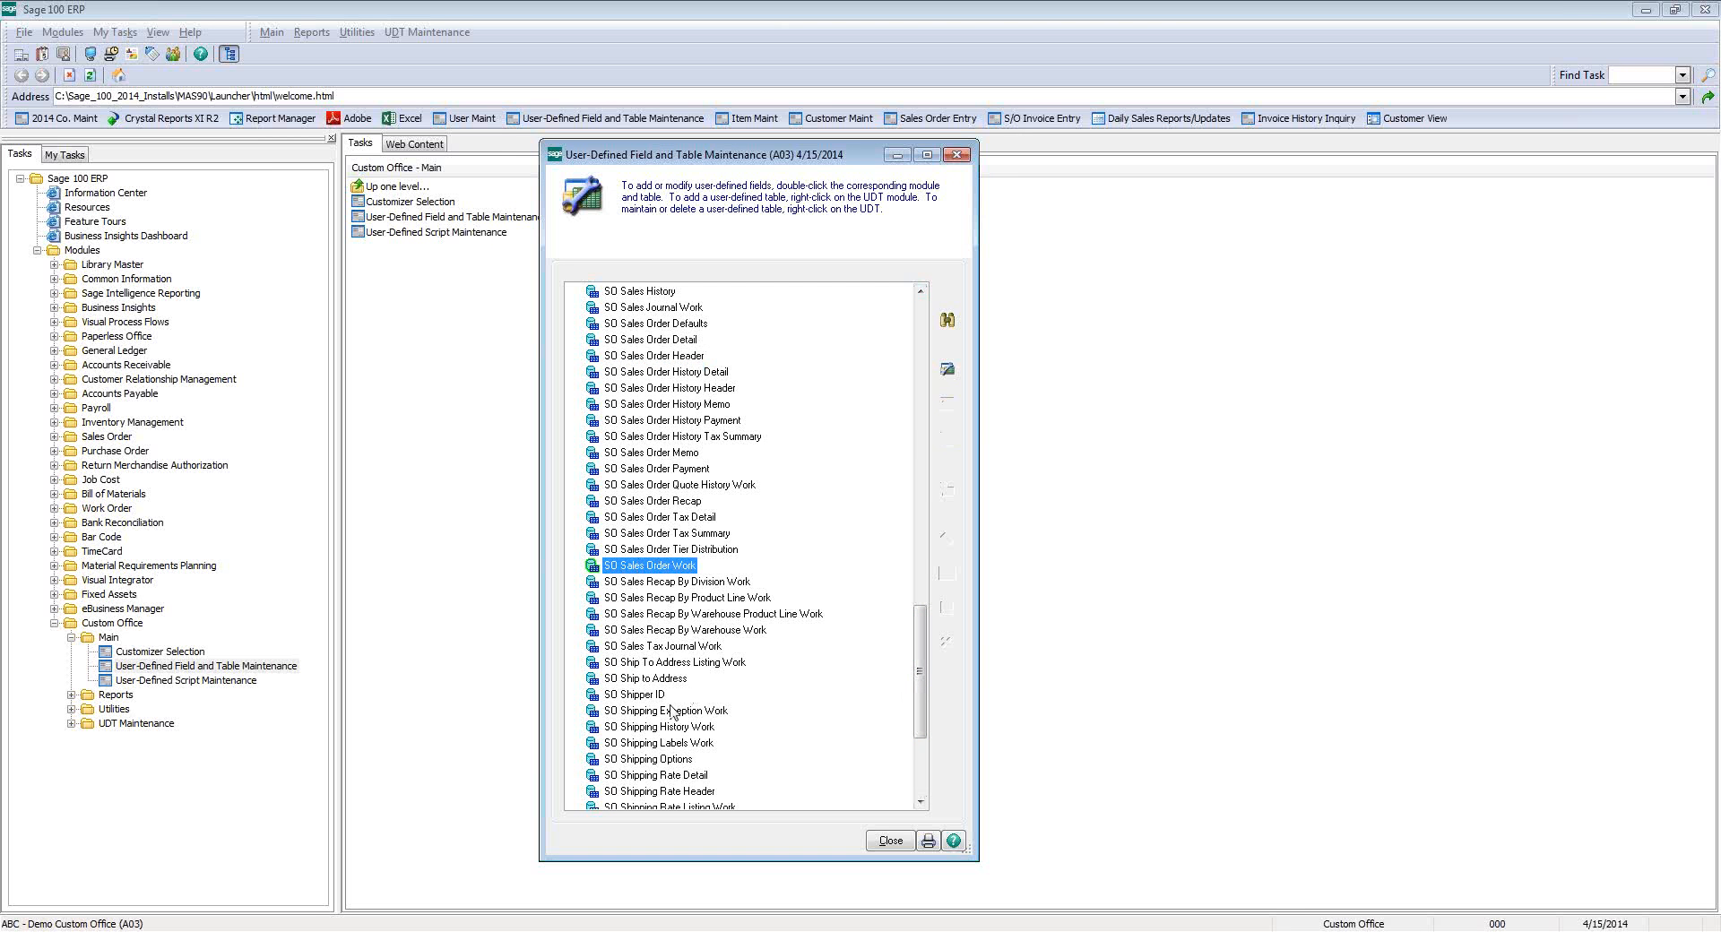
left_click(948, 368)
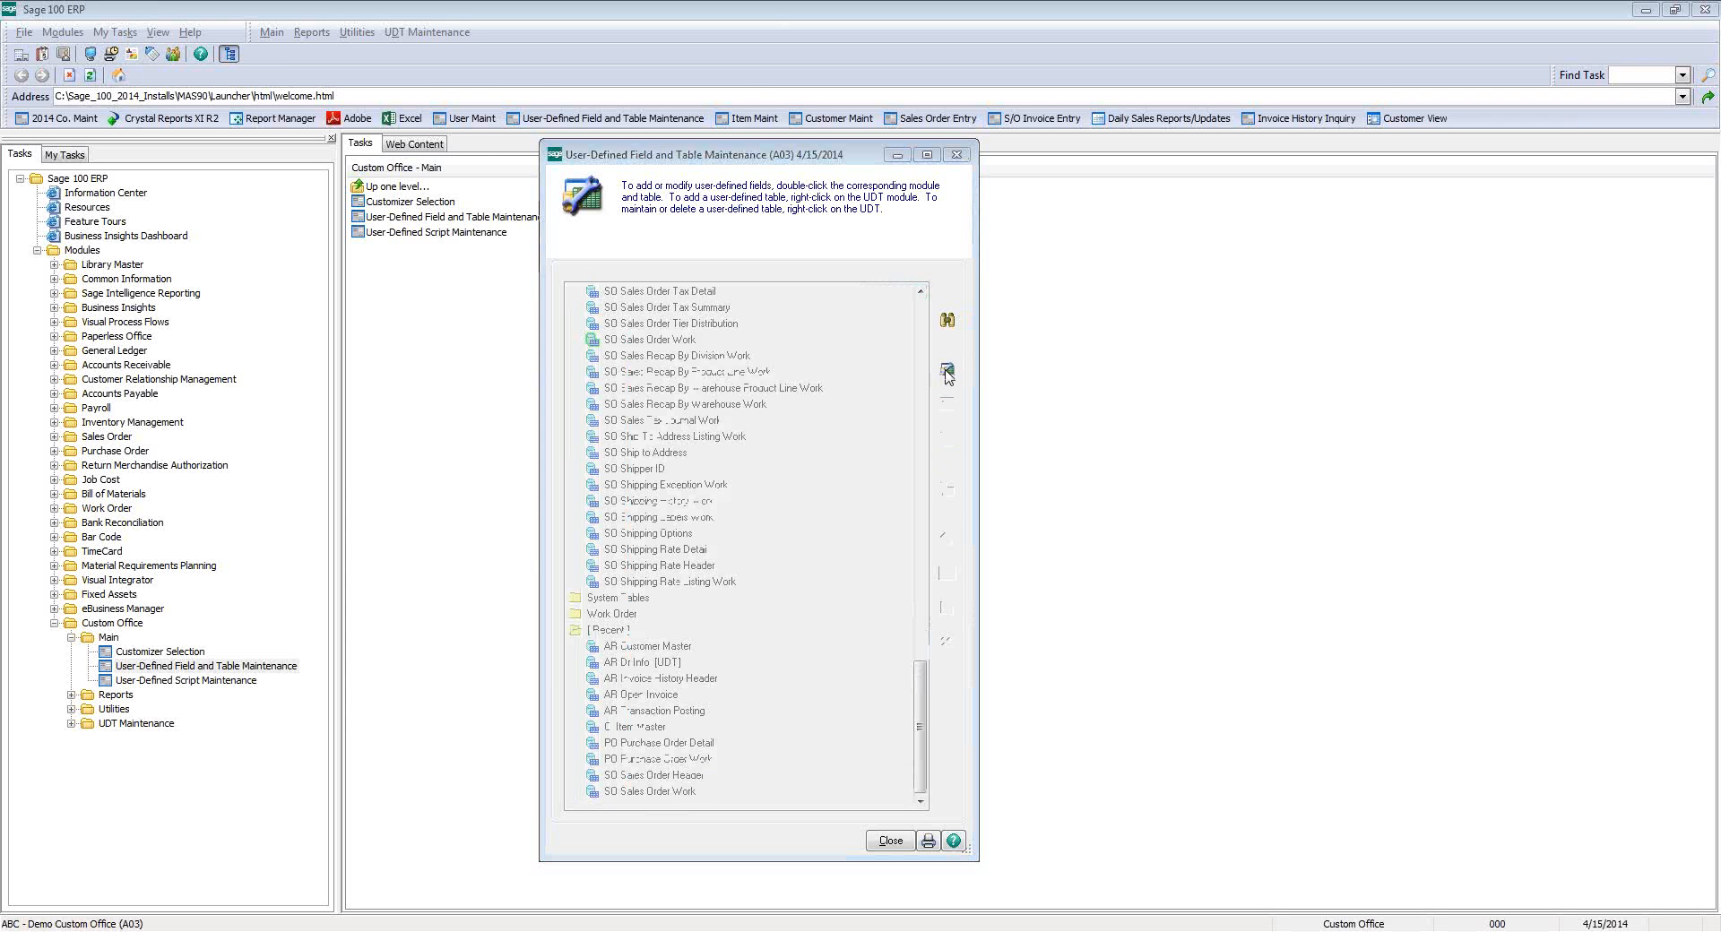
left_click(861, 358)
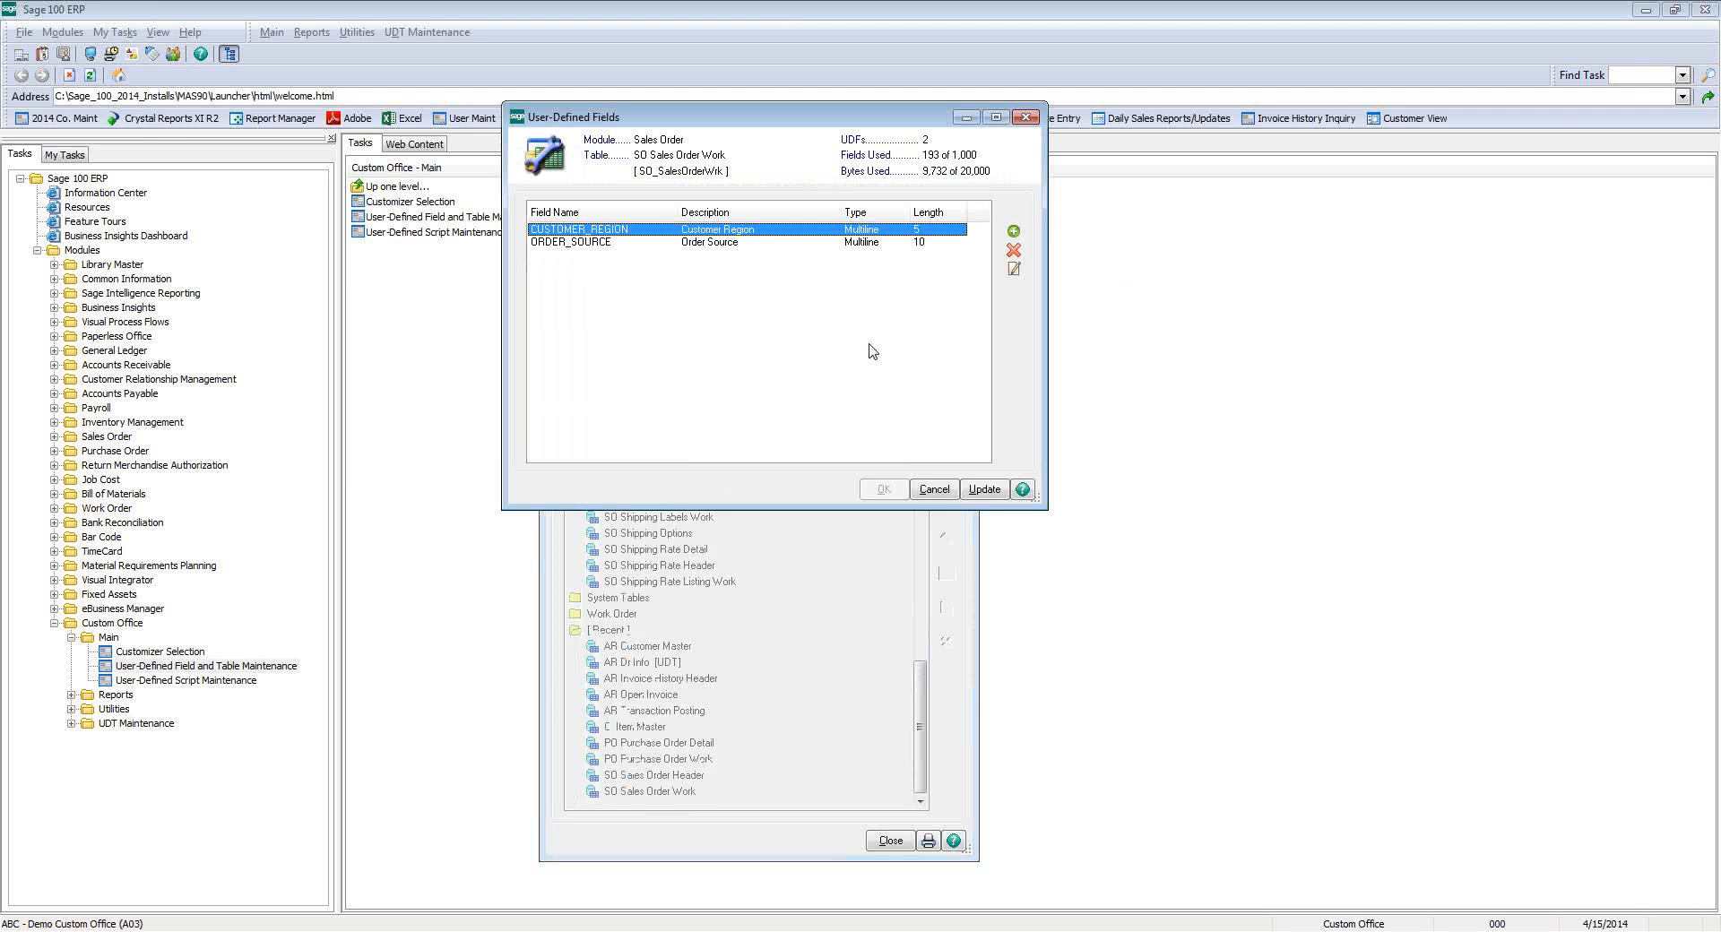
- Check the data source feeding ORDER_SOURCE in SO Sales Order Work, and close the table's field list without changes
left_click(576, 242)
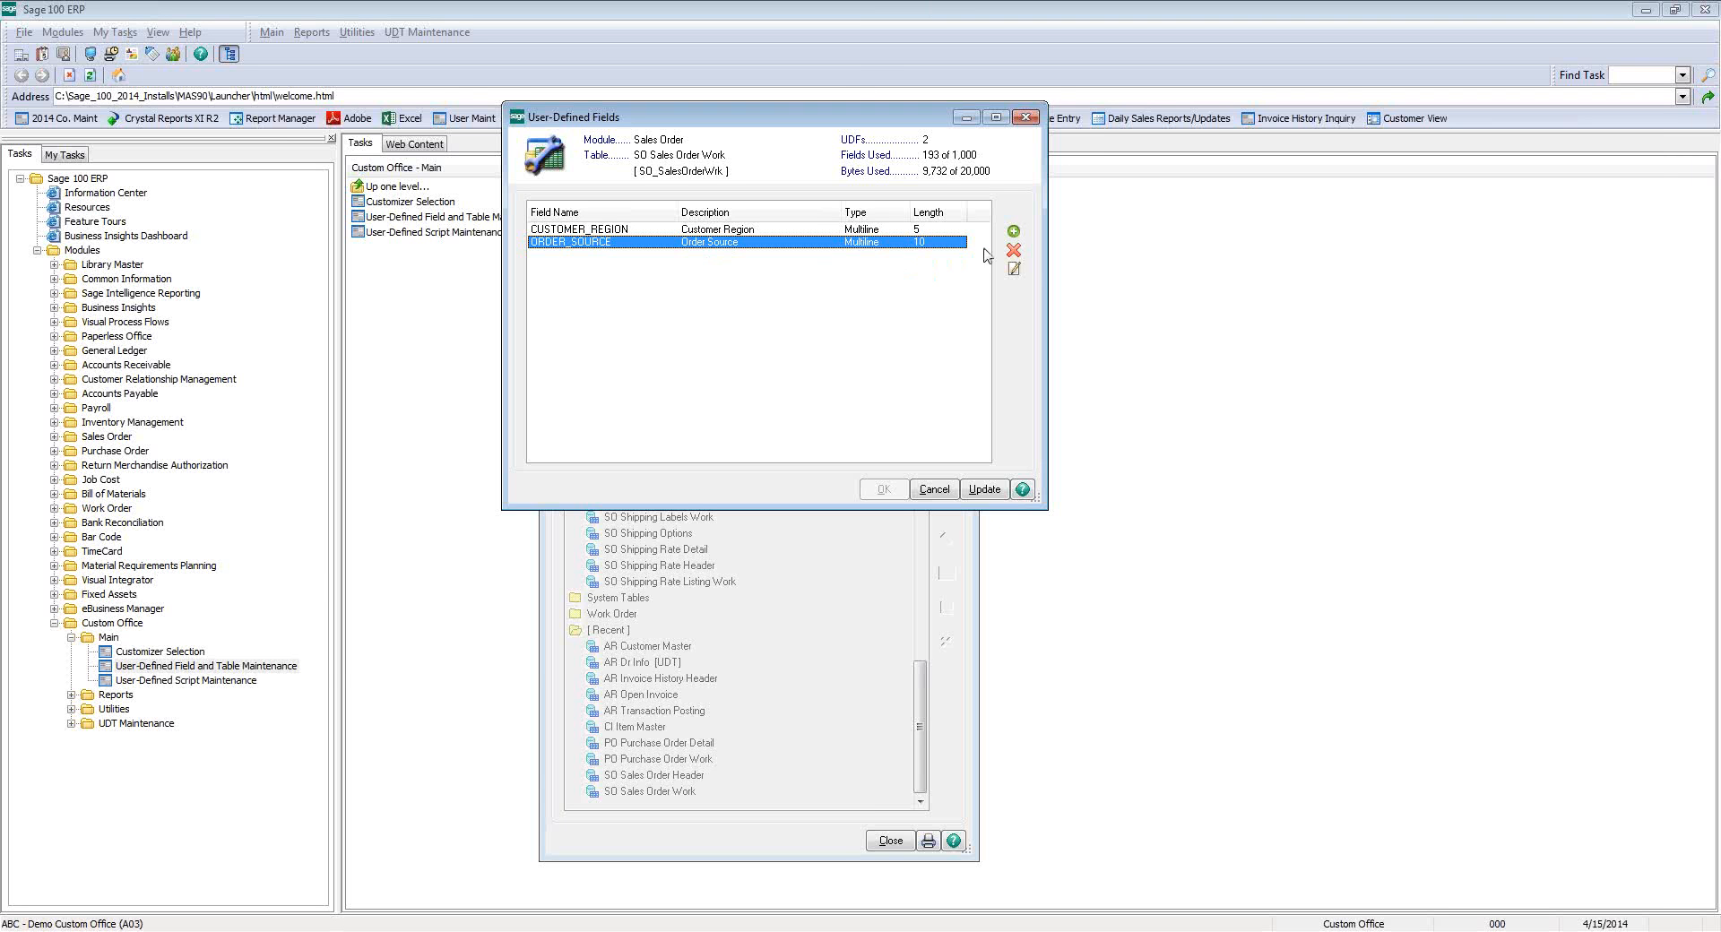
left_click(1014, 269)
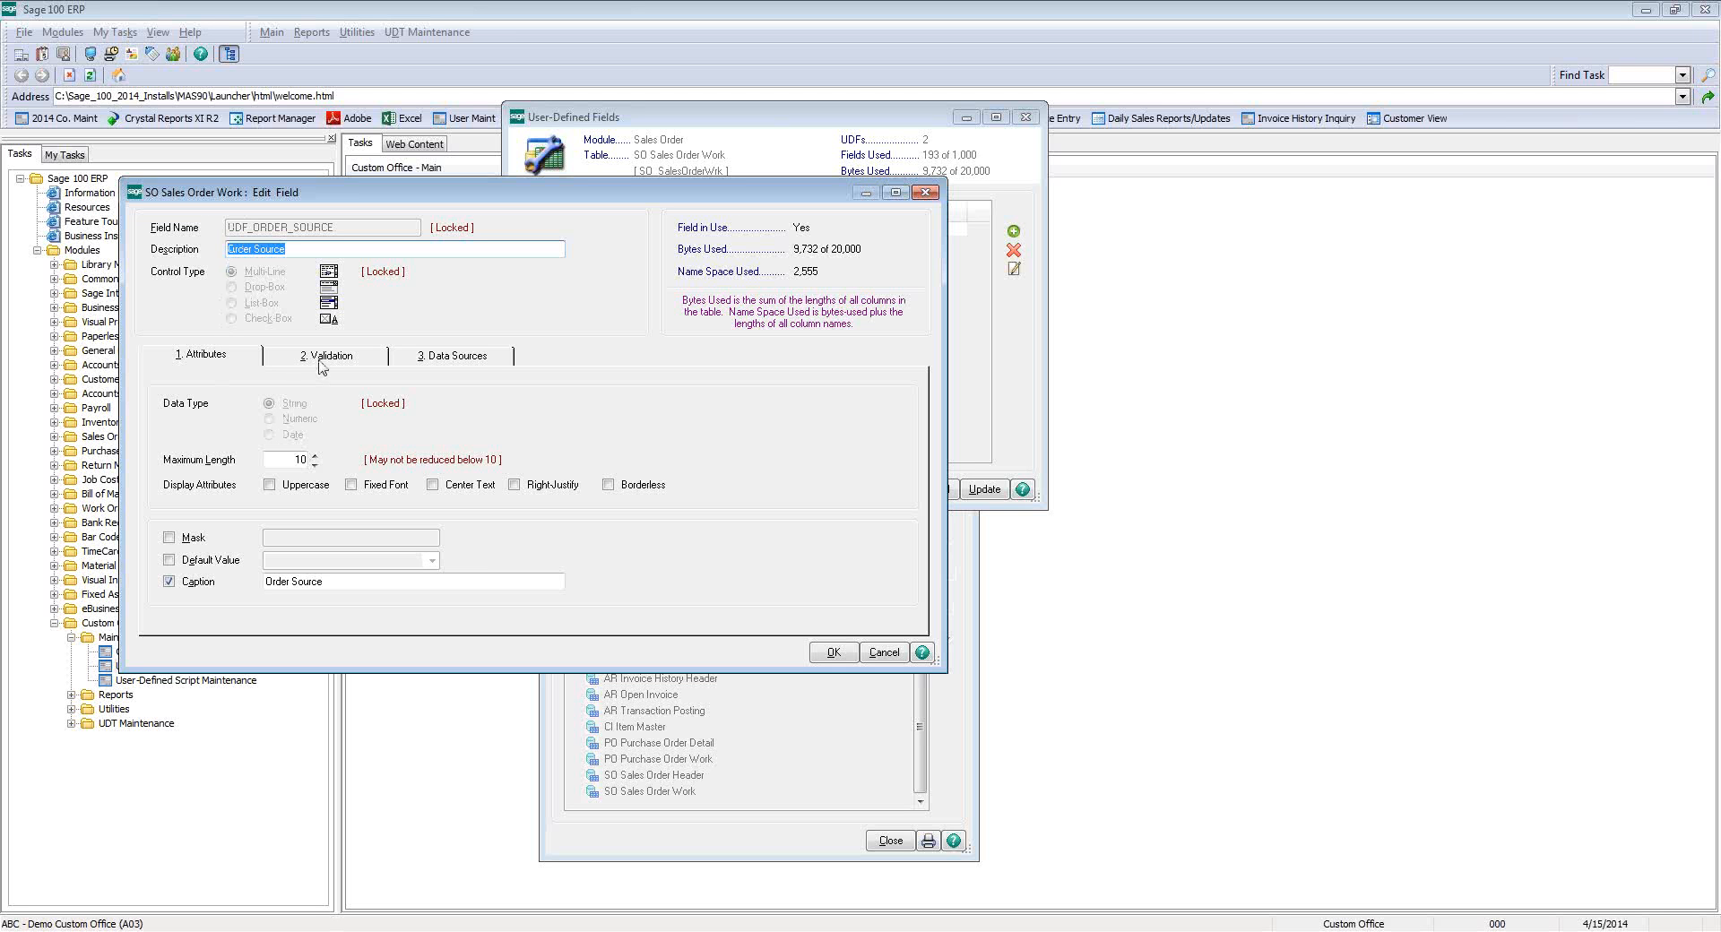
left_click(472, 356)
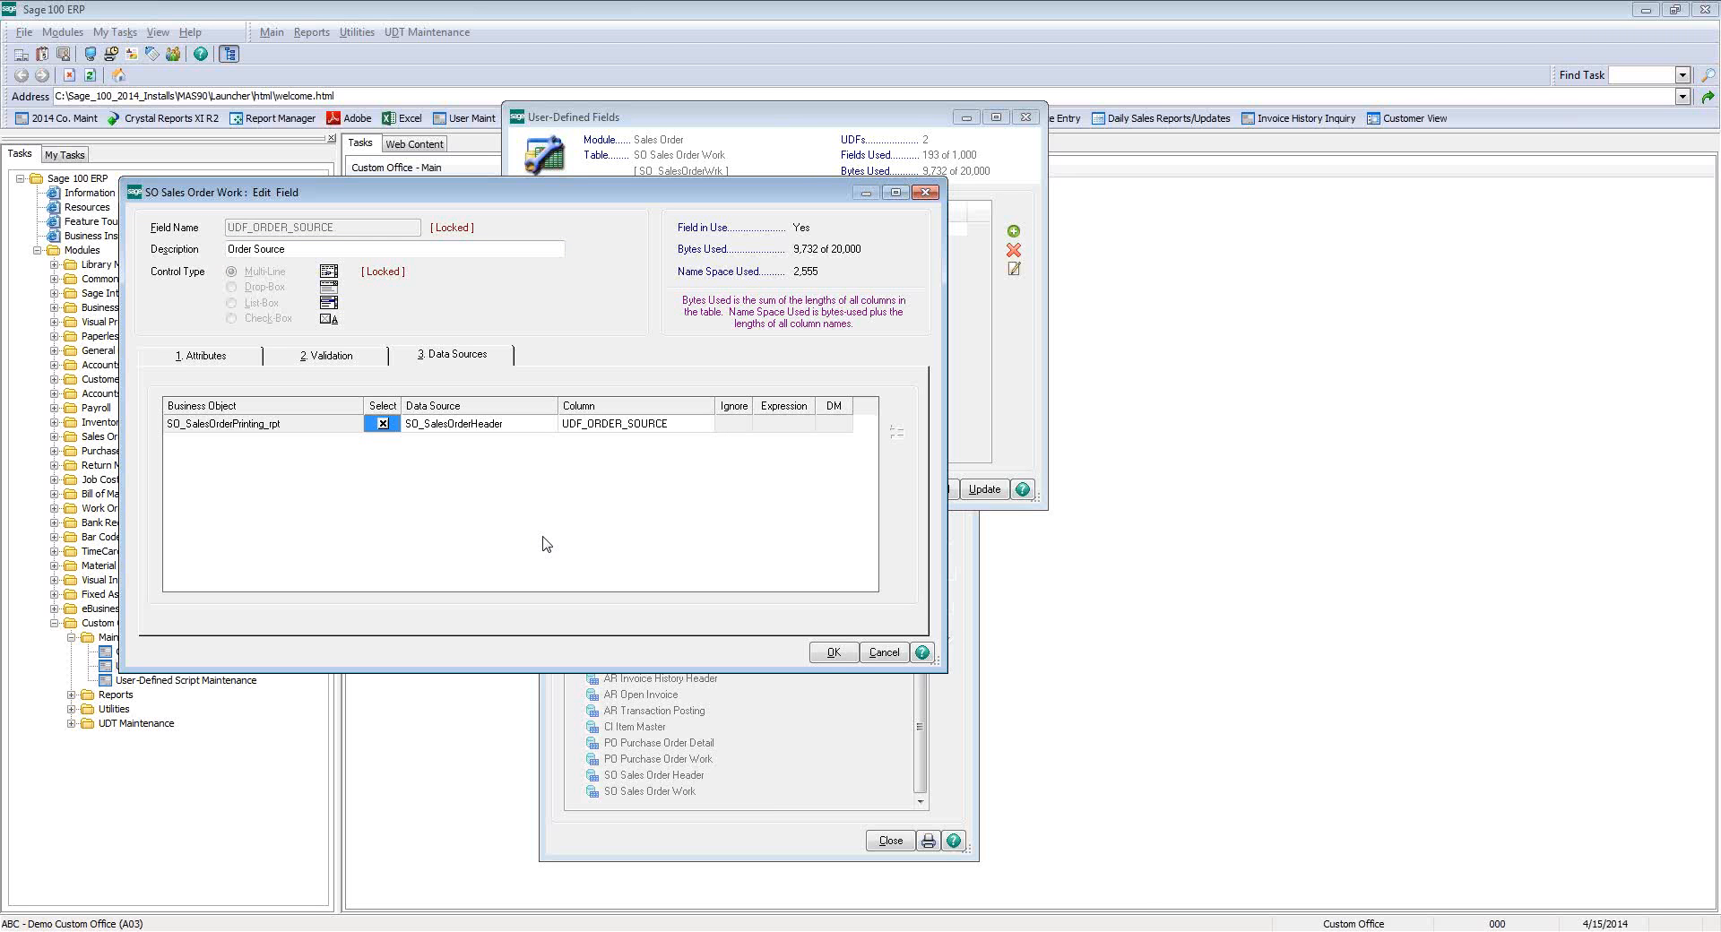
left_click(507, 428)
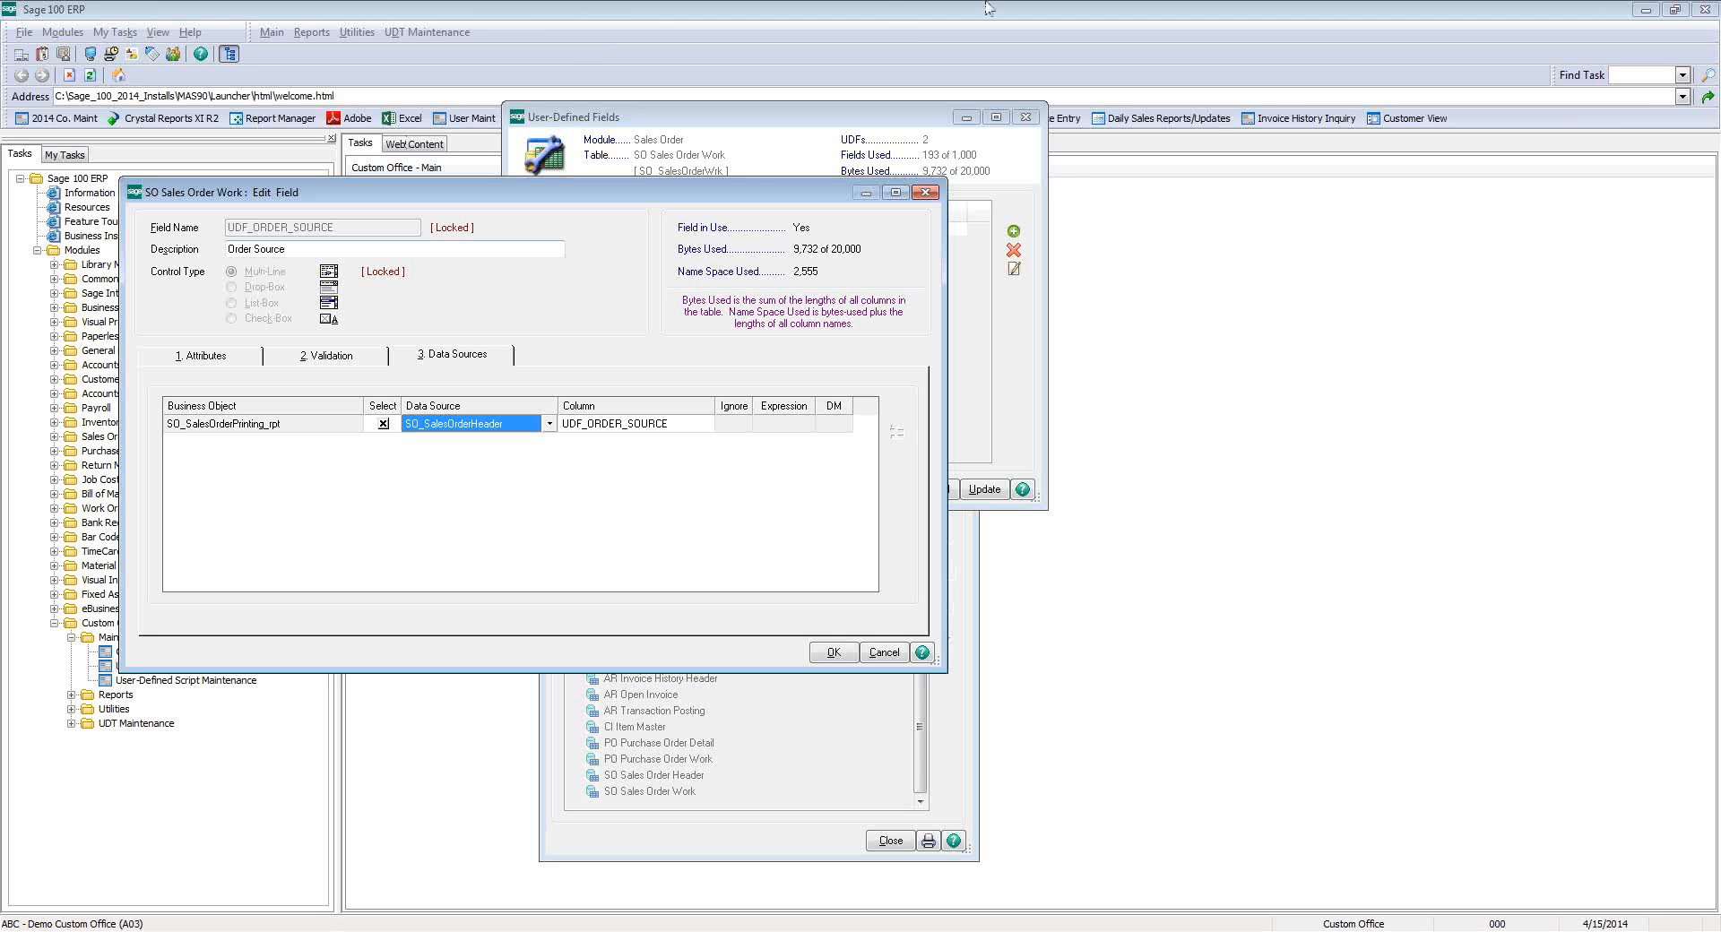
left_click(929, 194)
left_click(1026, 117)
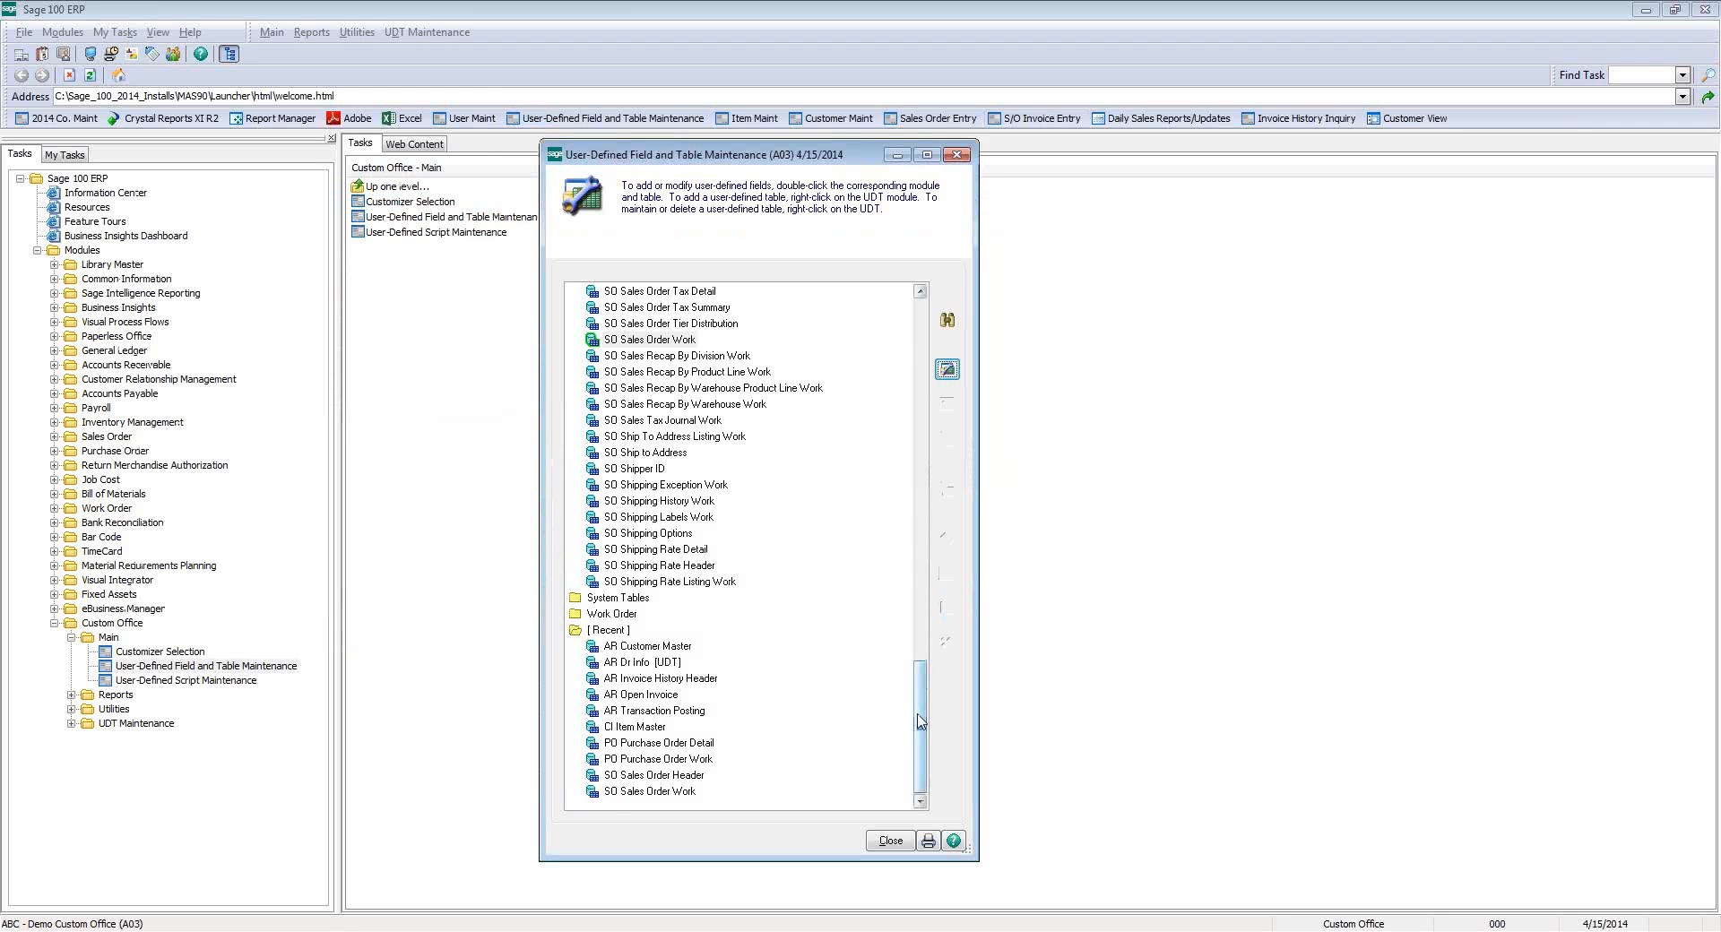
- Open the user-defined fields of the SO Invoice Header table
left_click_drag(920, 722, 920, 661)
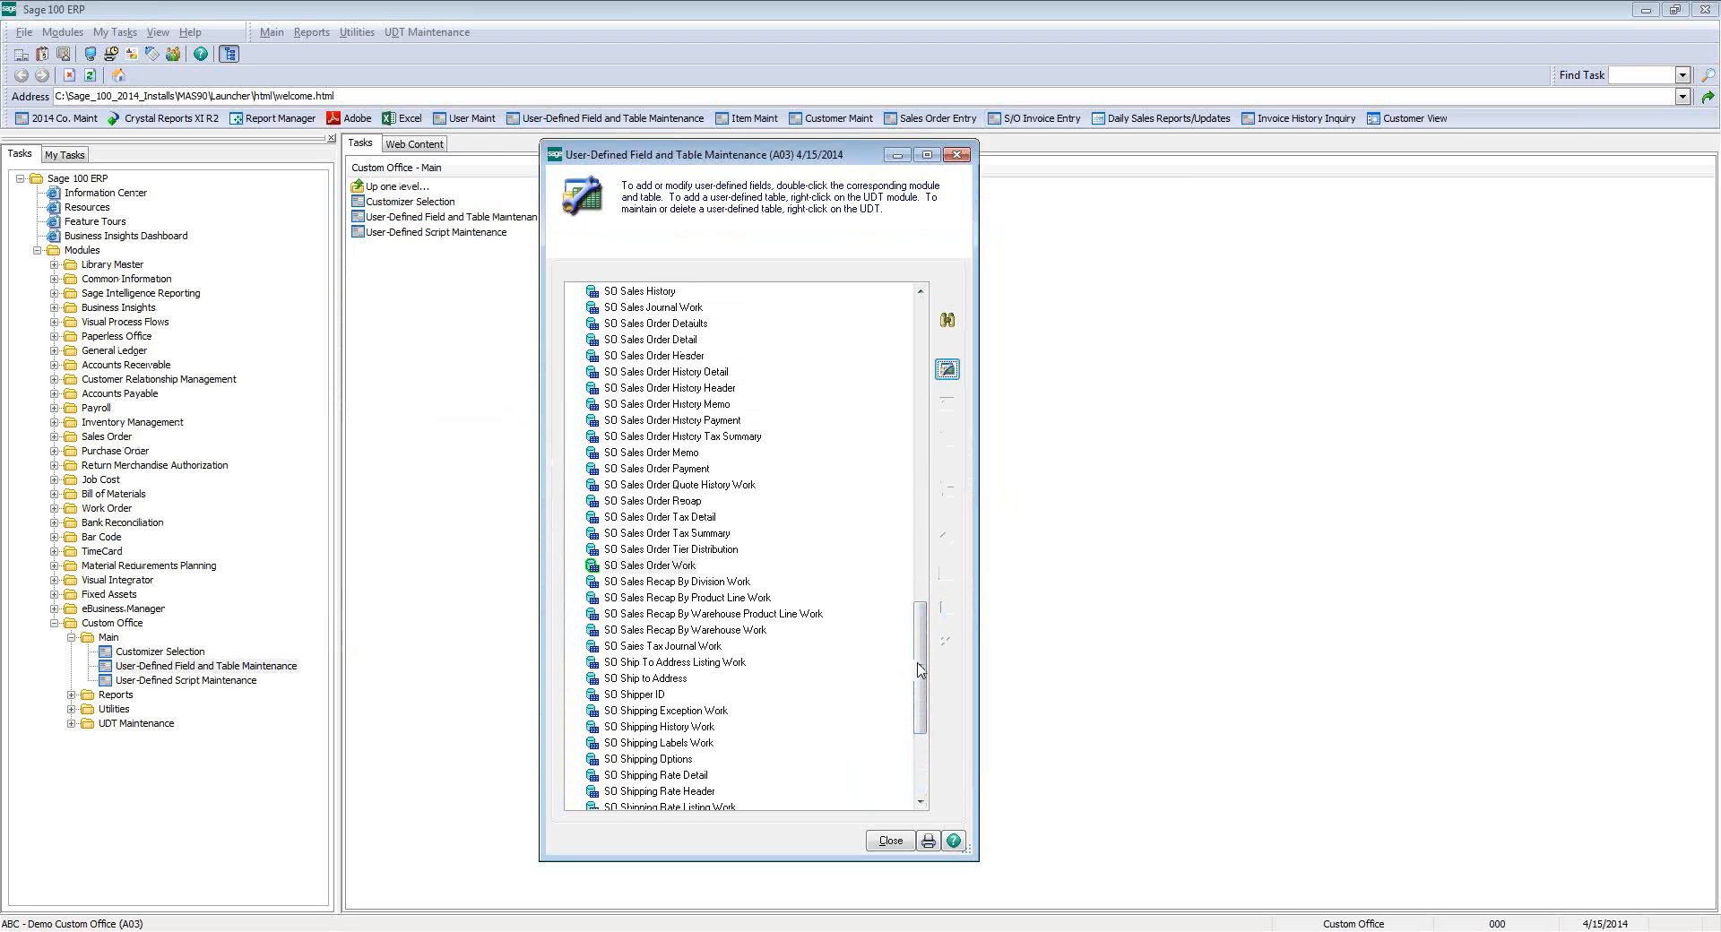
left_click_drag(921, 663, 922, 520)
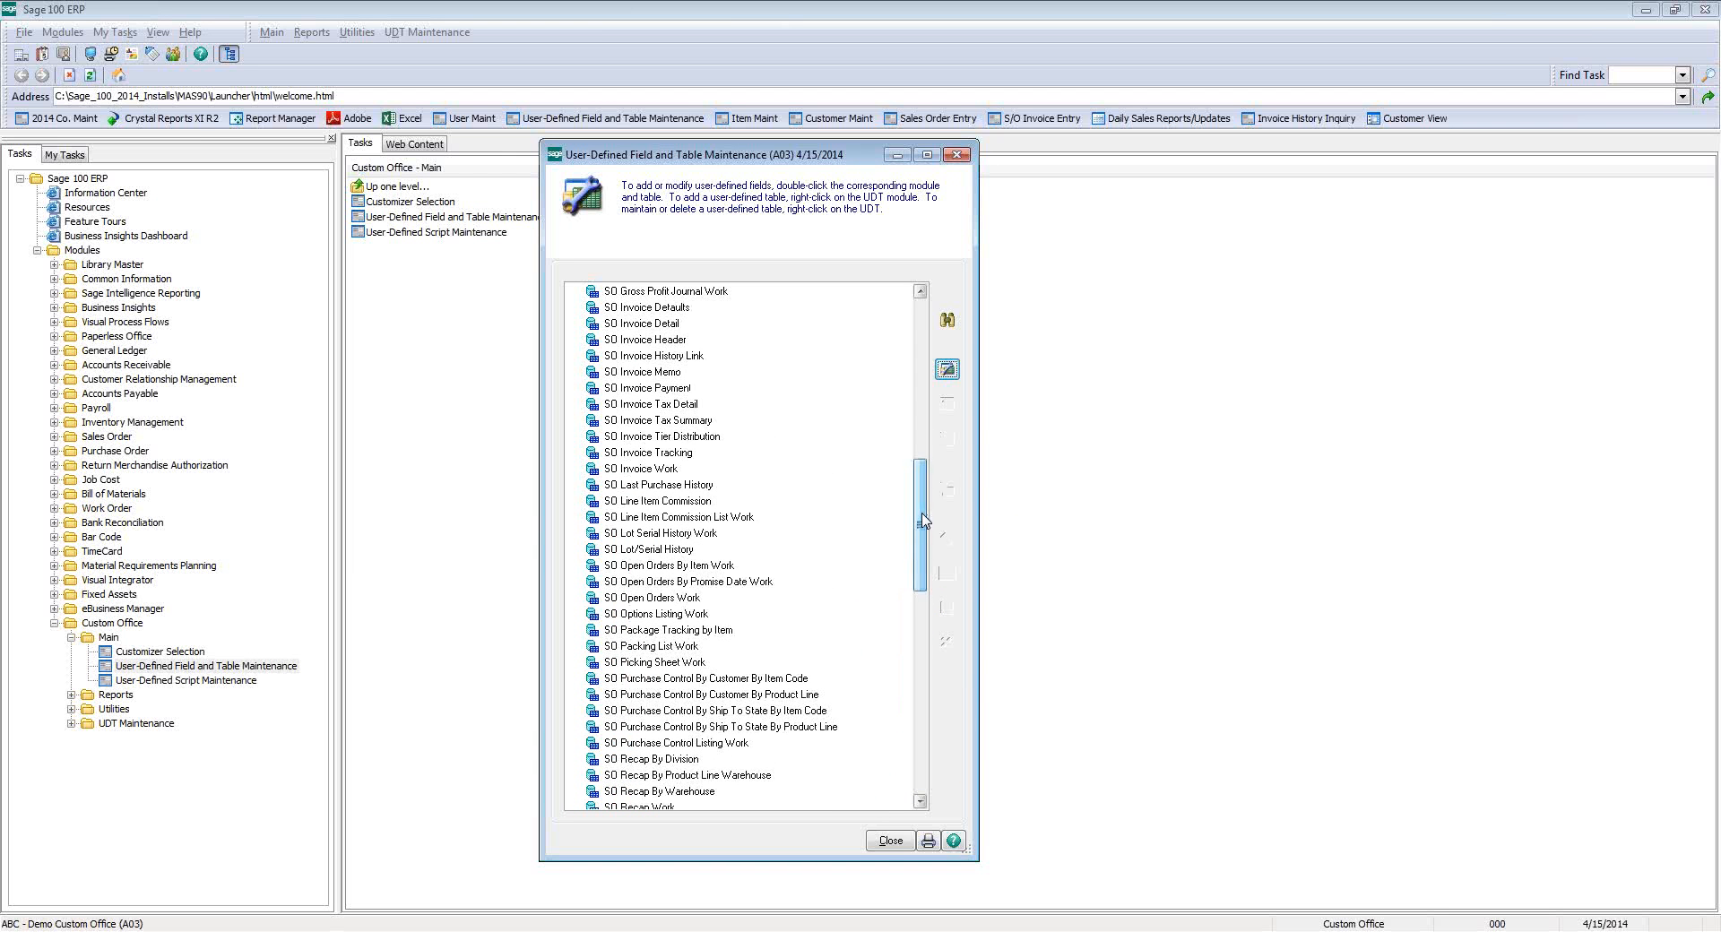
left_click(657, 344)
left_click(947, 370)
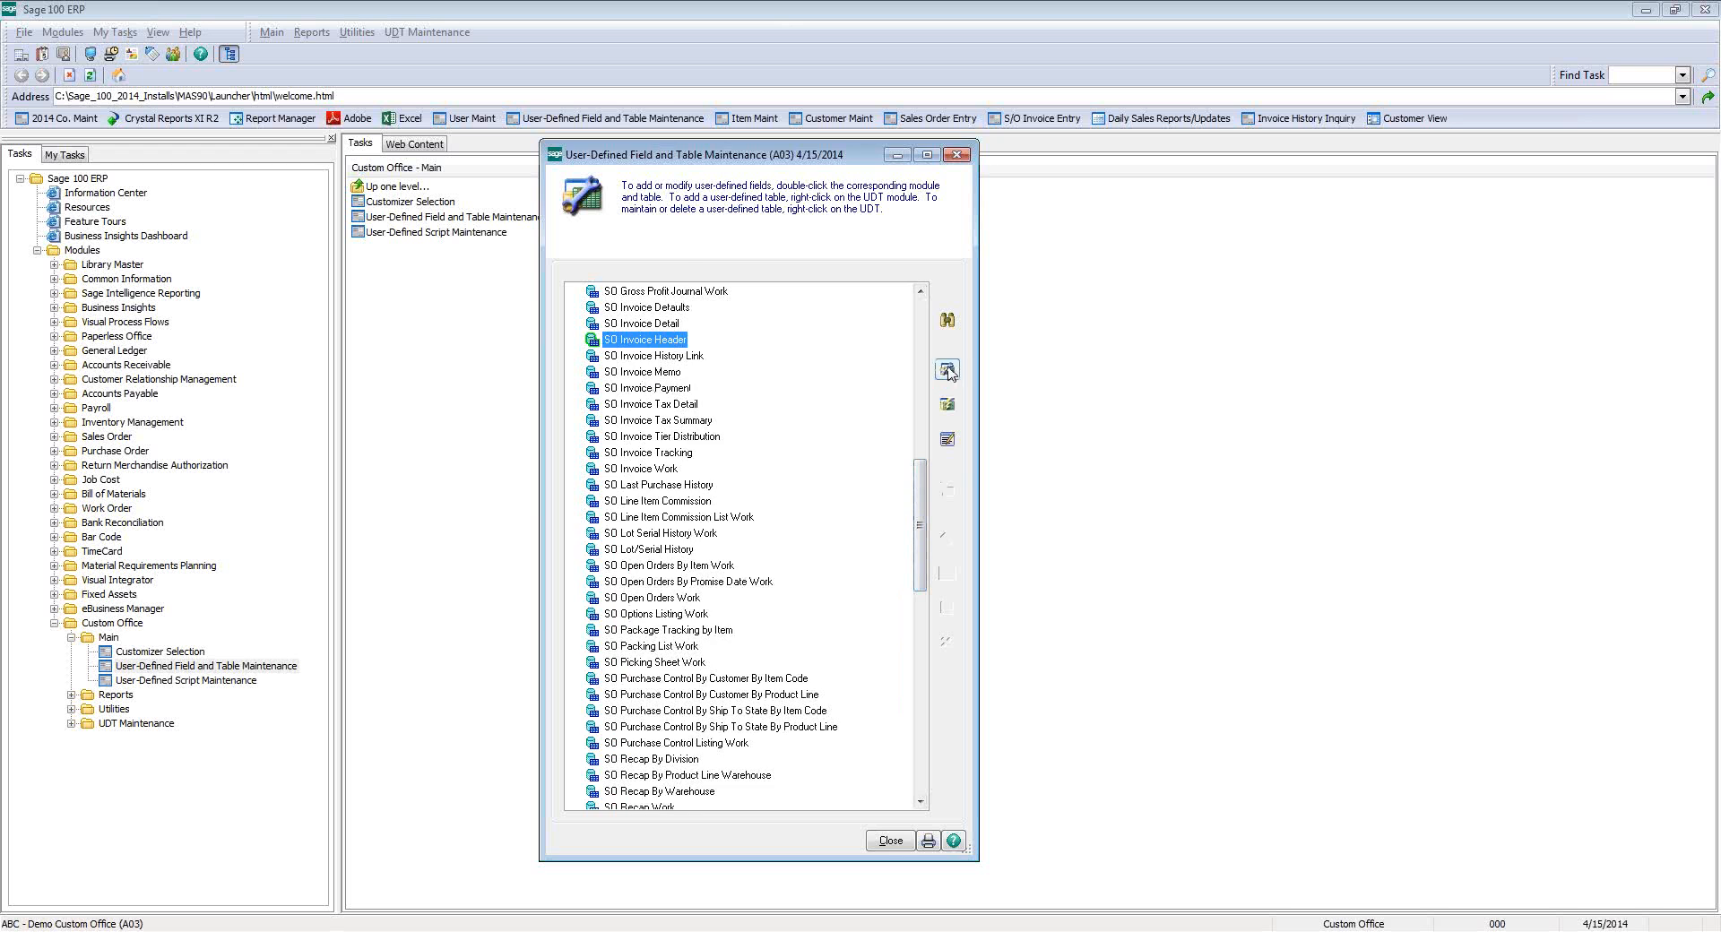
left_click(887, 362)
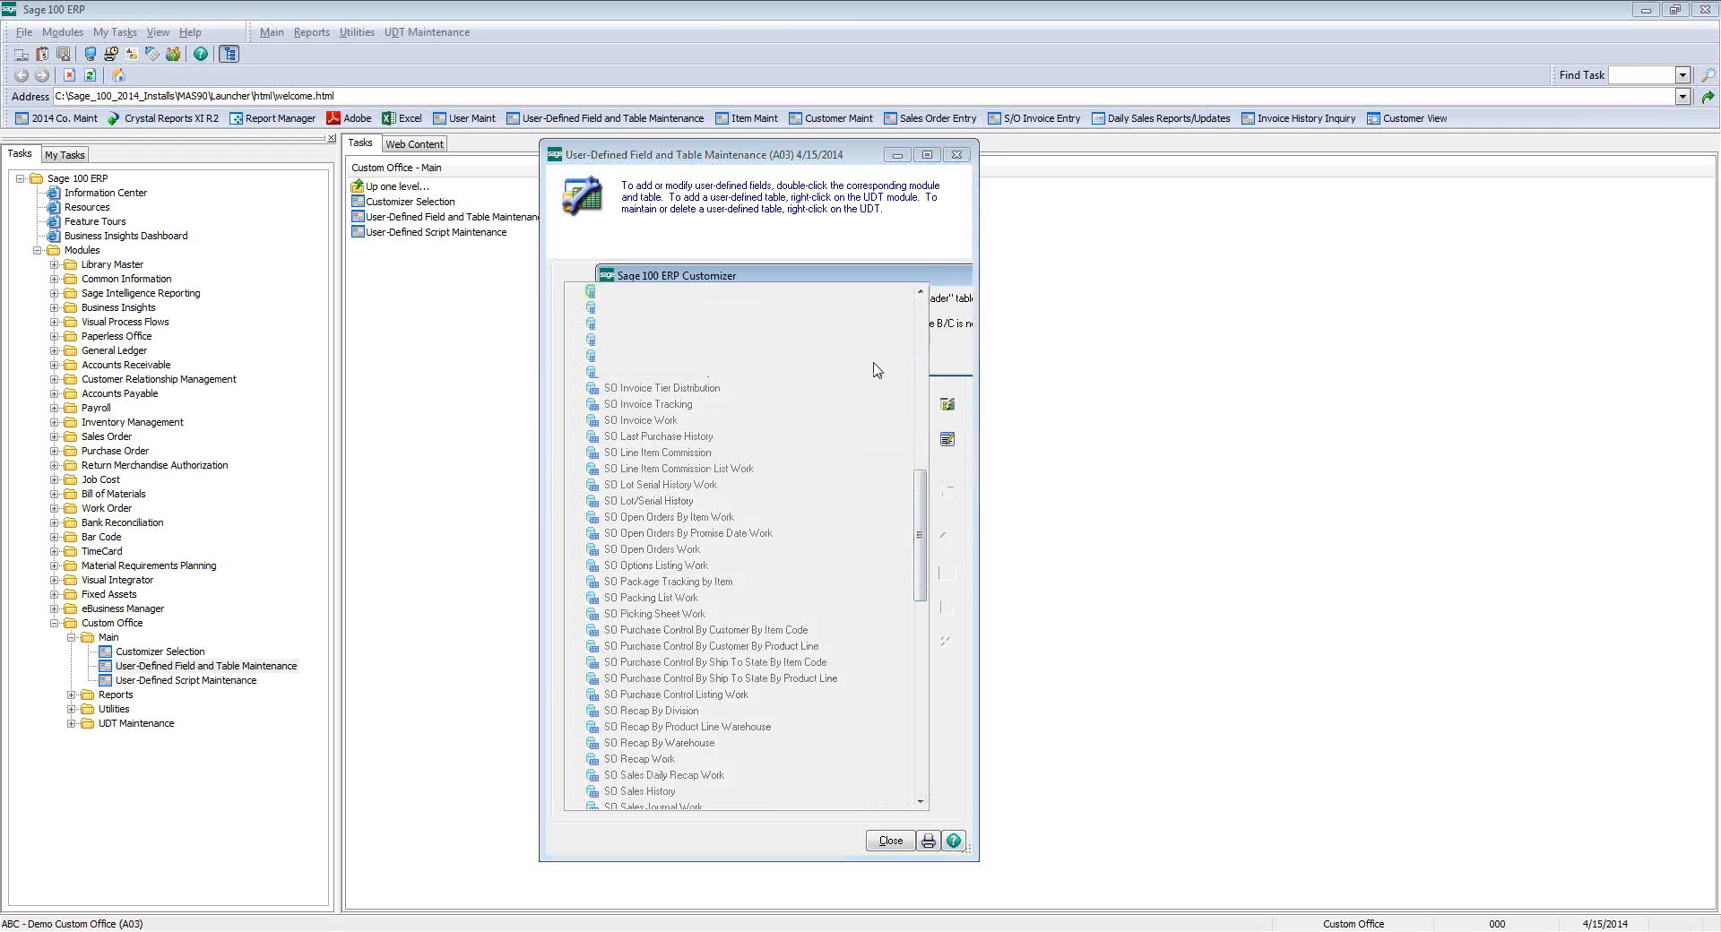
- Check the data source feeding ORDER_SOURCE in SO Invoice Header, and close the table's field list without changes
left_click(596, 243)
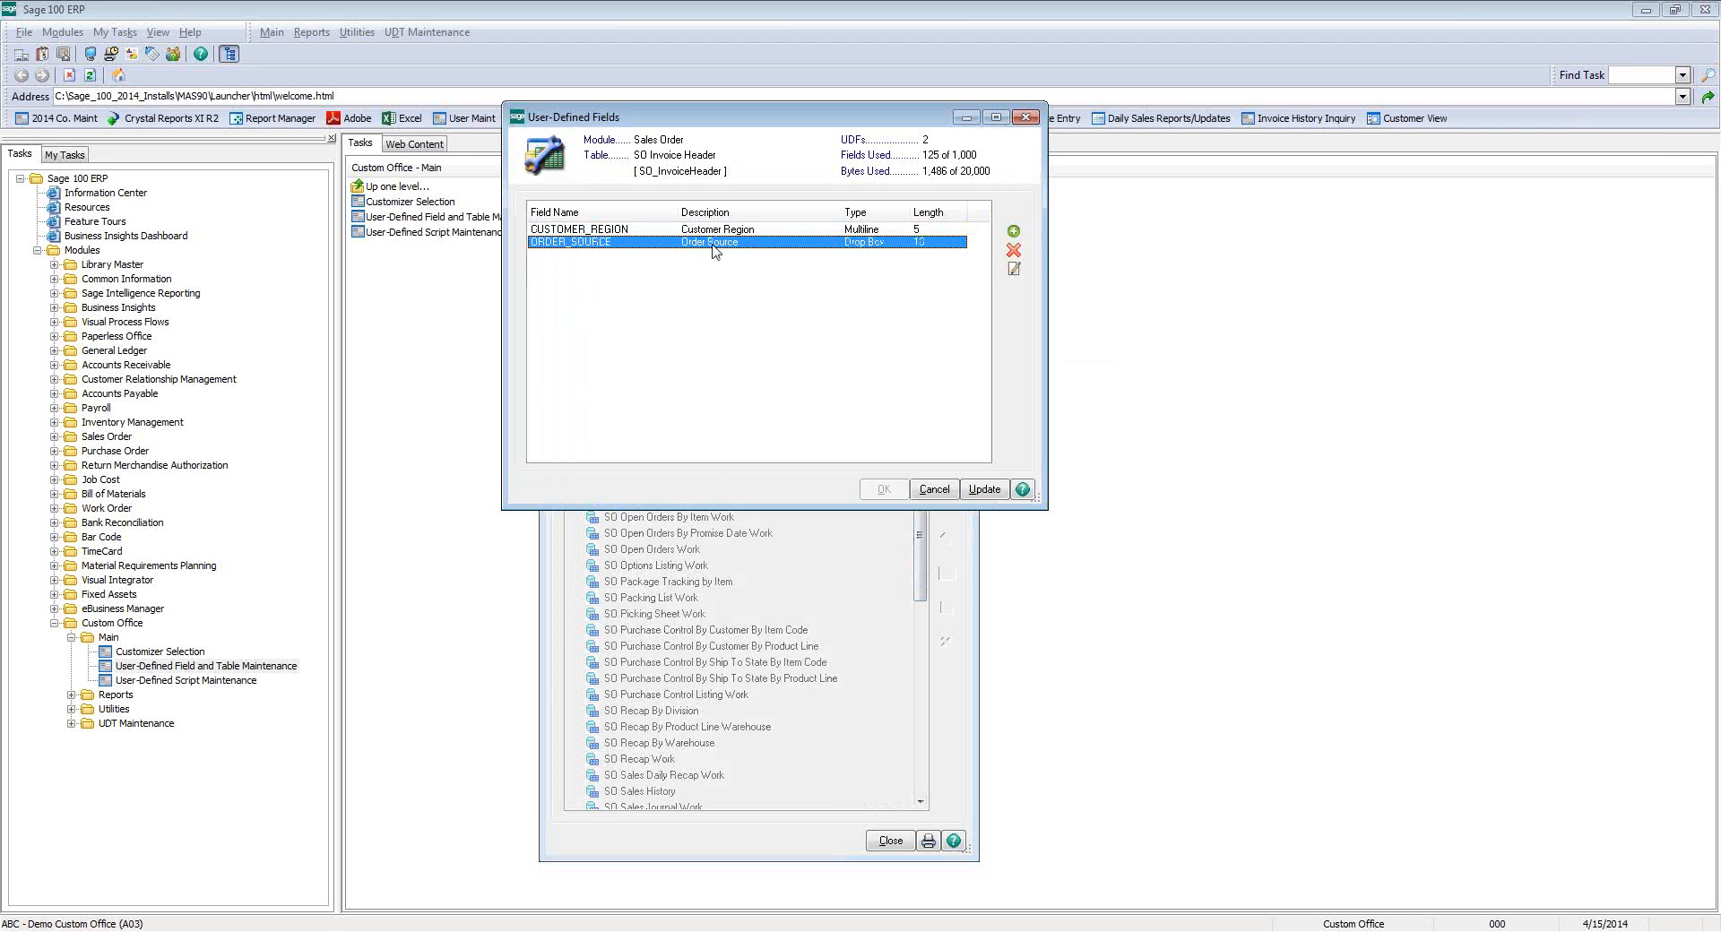
left_click(1014, 269)
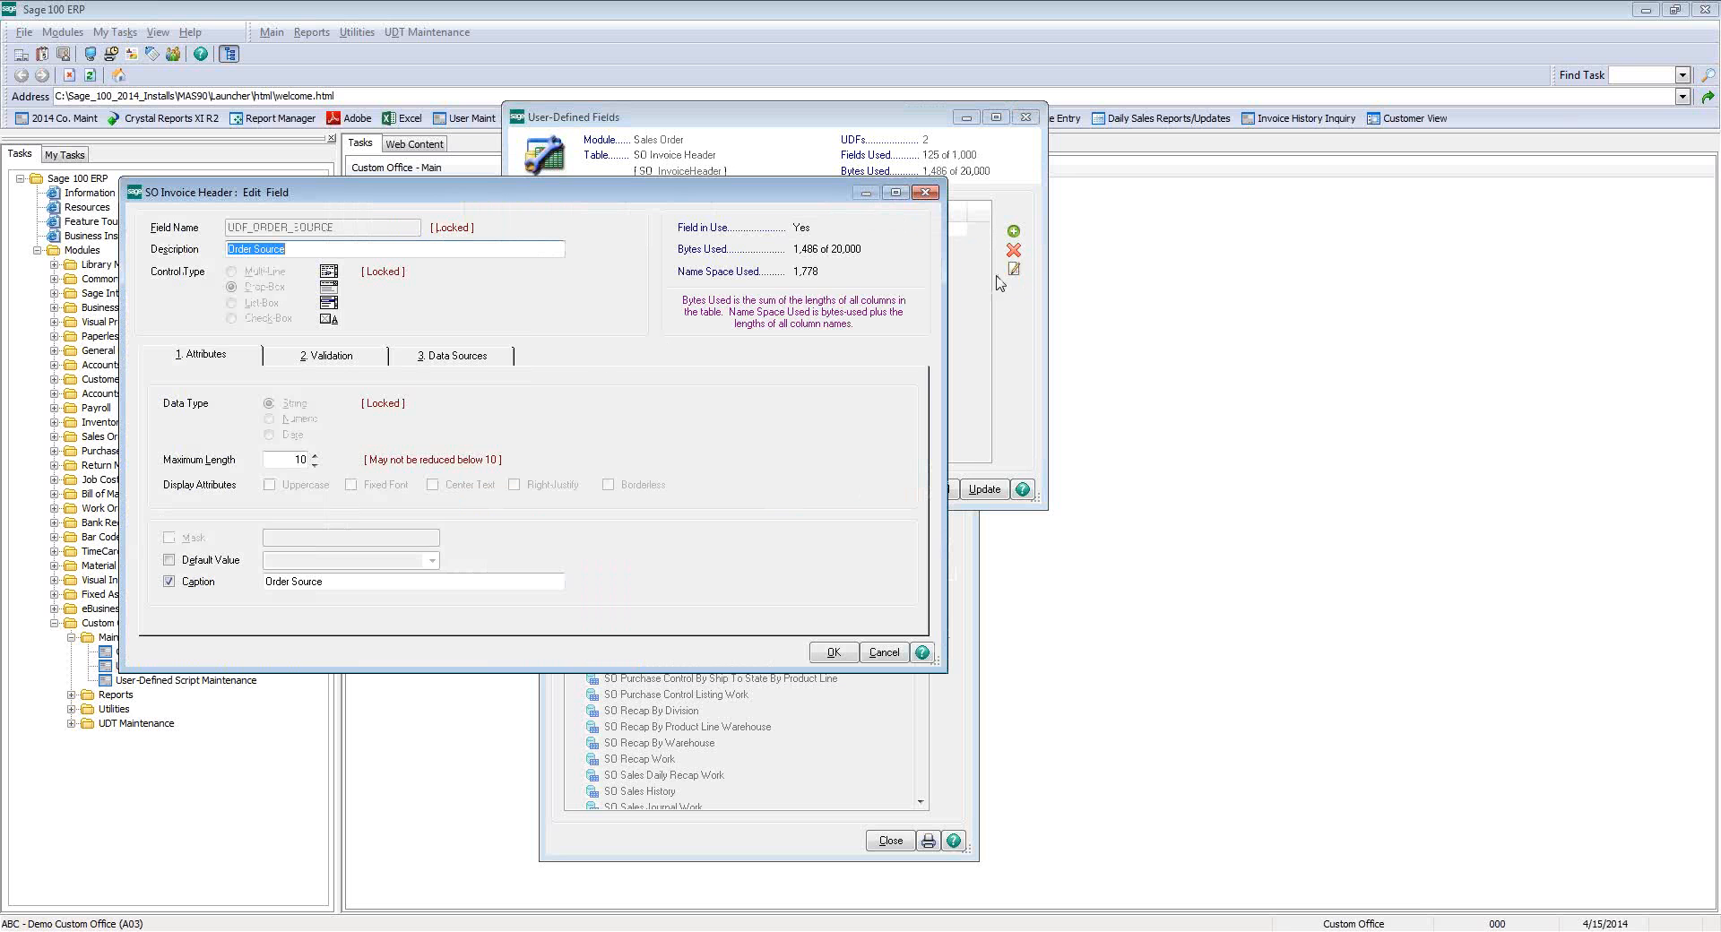
left_click(476, 363)
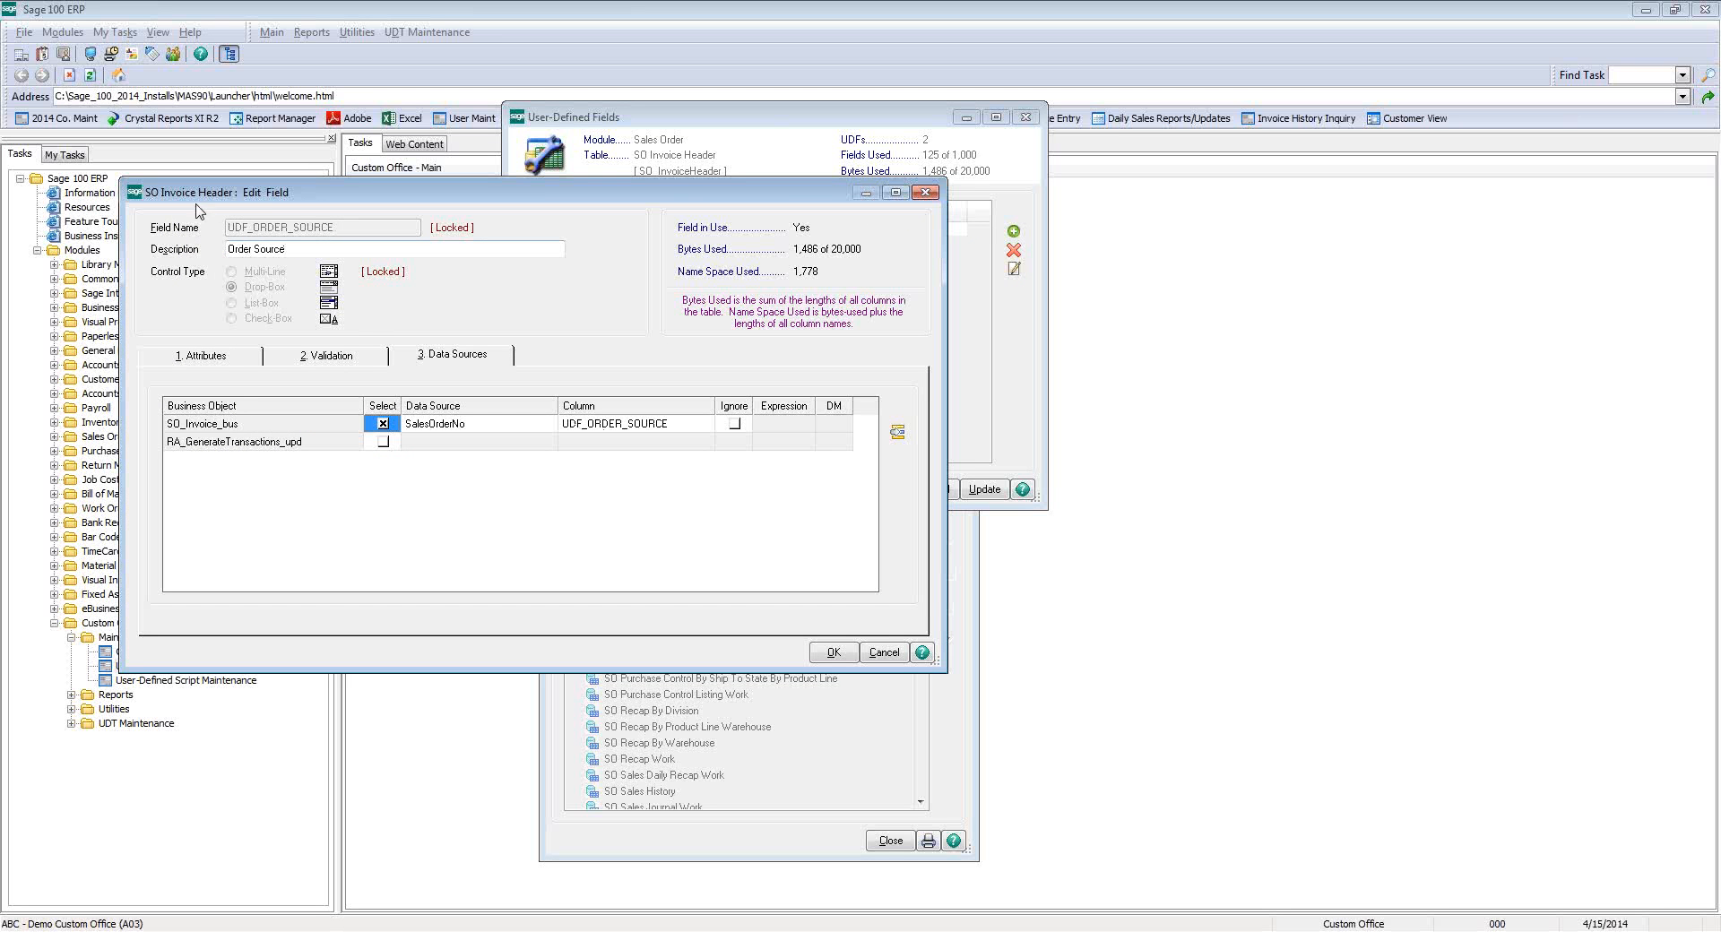
left_click(526, 433)
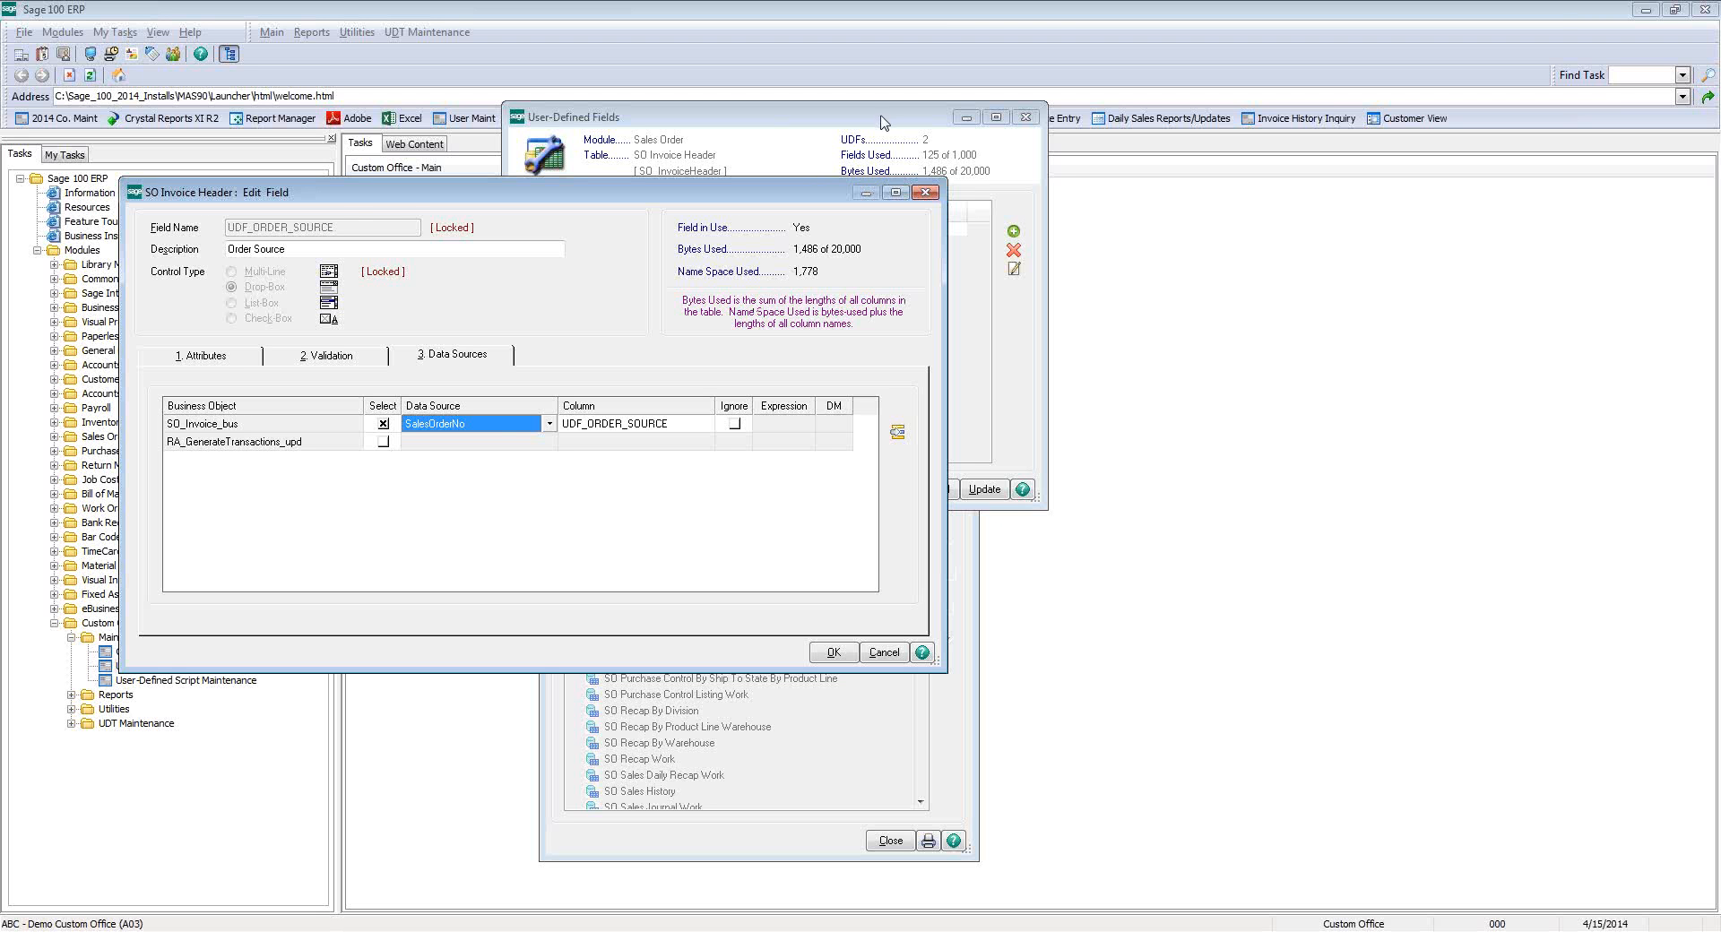
left_click(930, 194)
left_click(1028, 119)
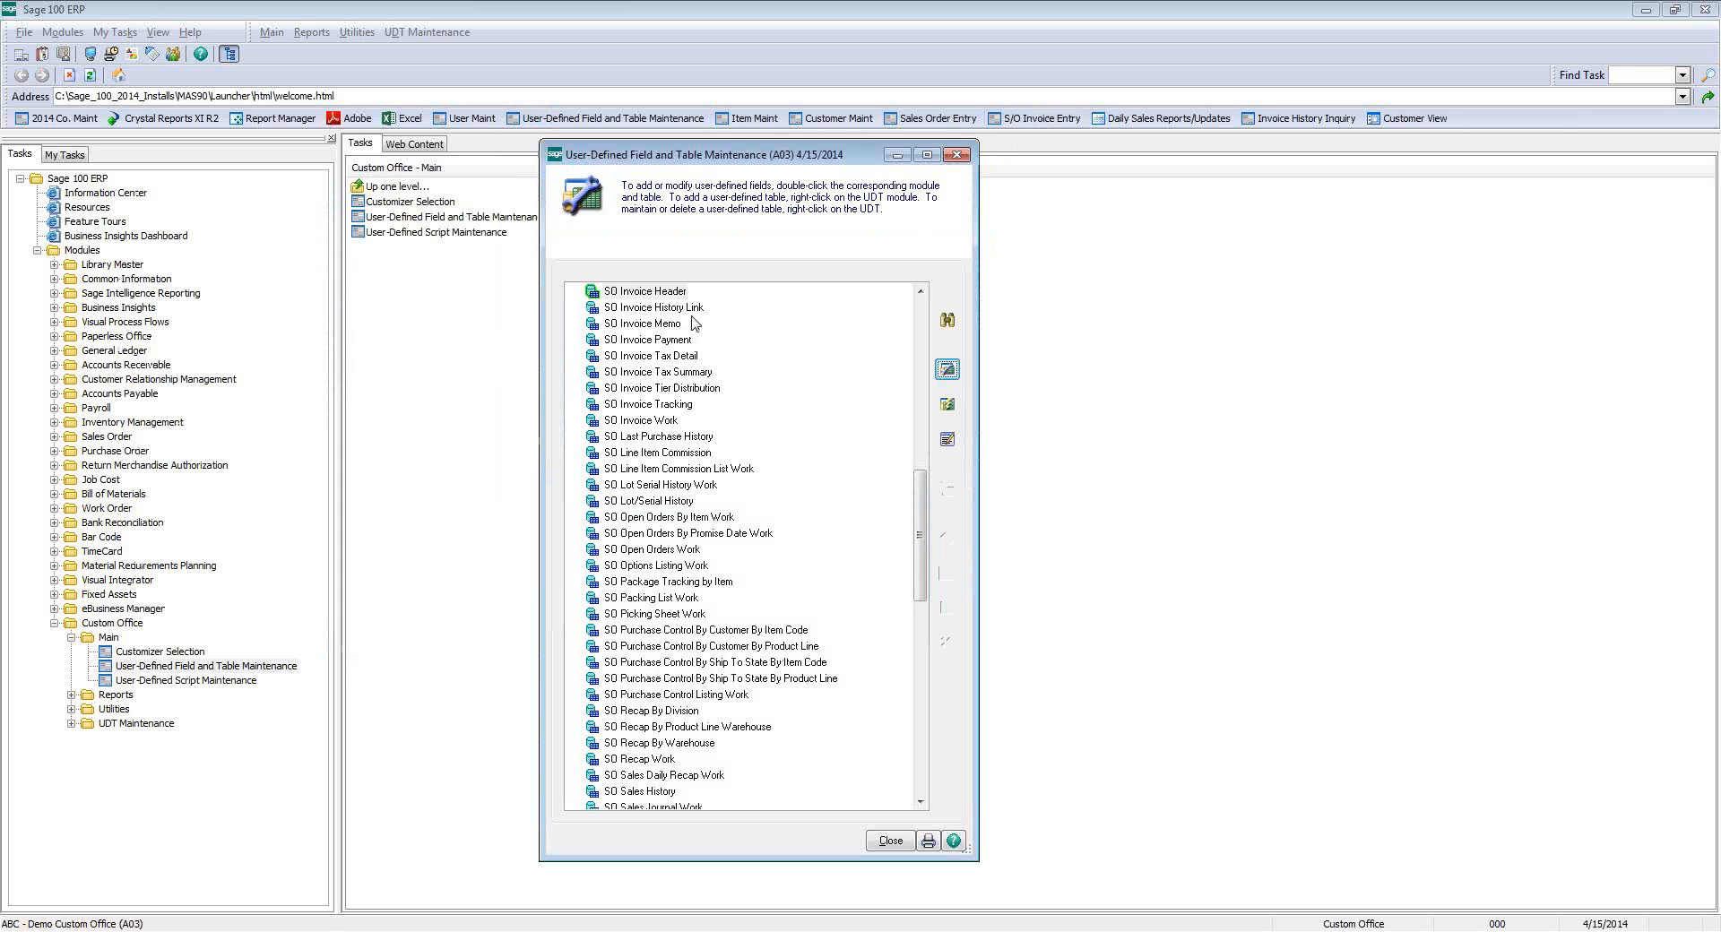
- Open the ORDER_SOURCE field of the SO Invoice Work table and examine the data sources for its invoice and invoice history printing objects
left_click(651, 421)
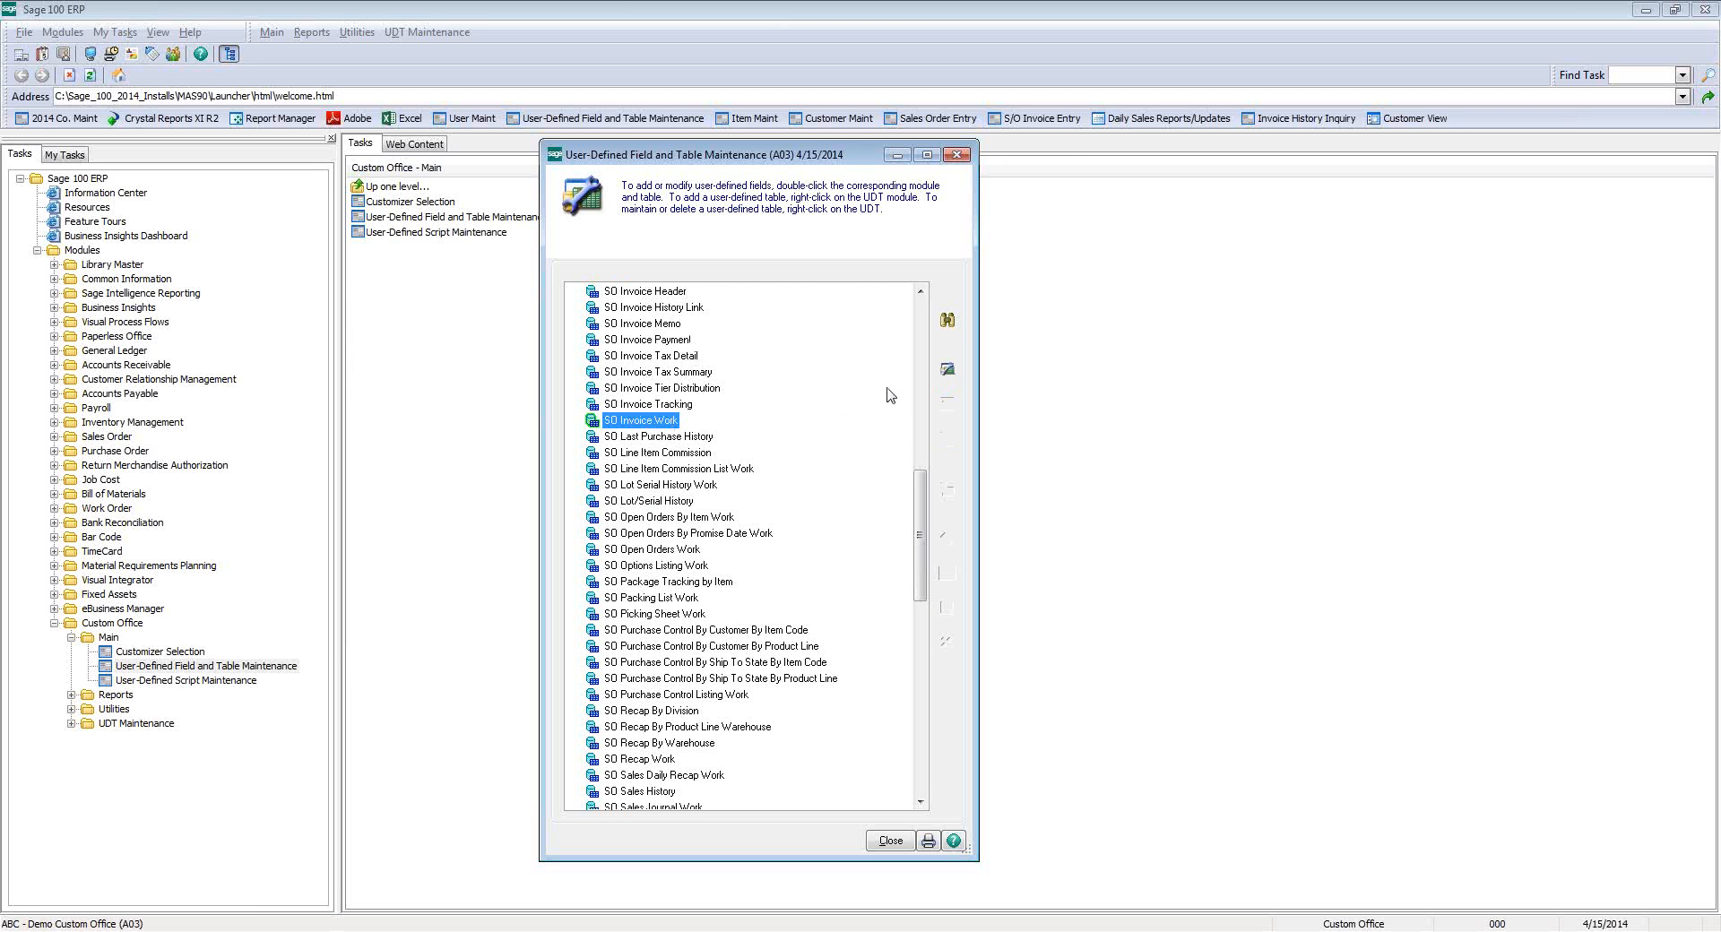
left_click(948, 368)
left_click(617, 243)
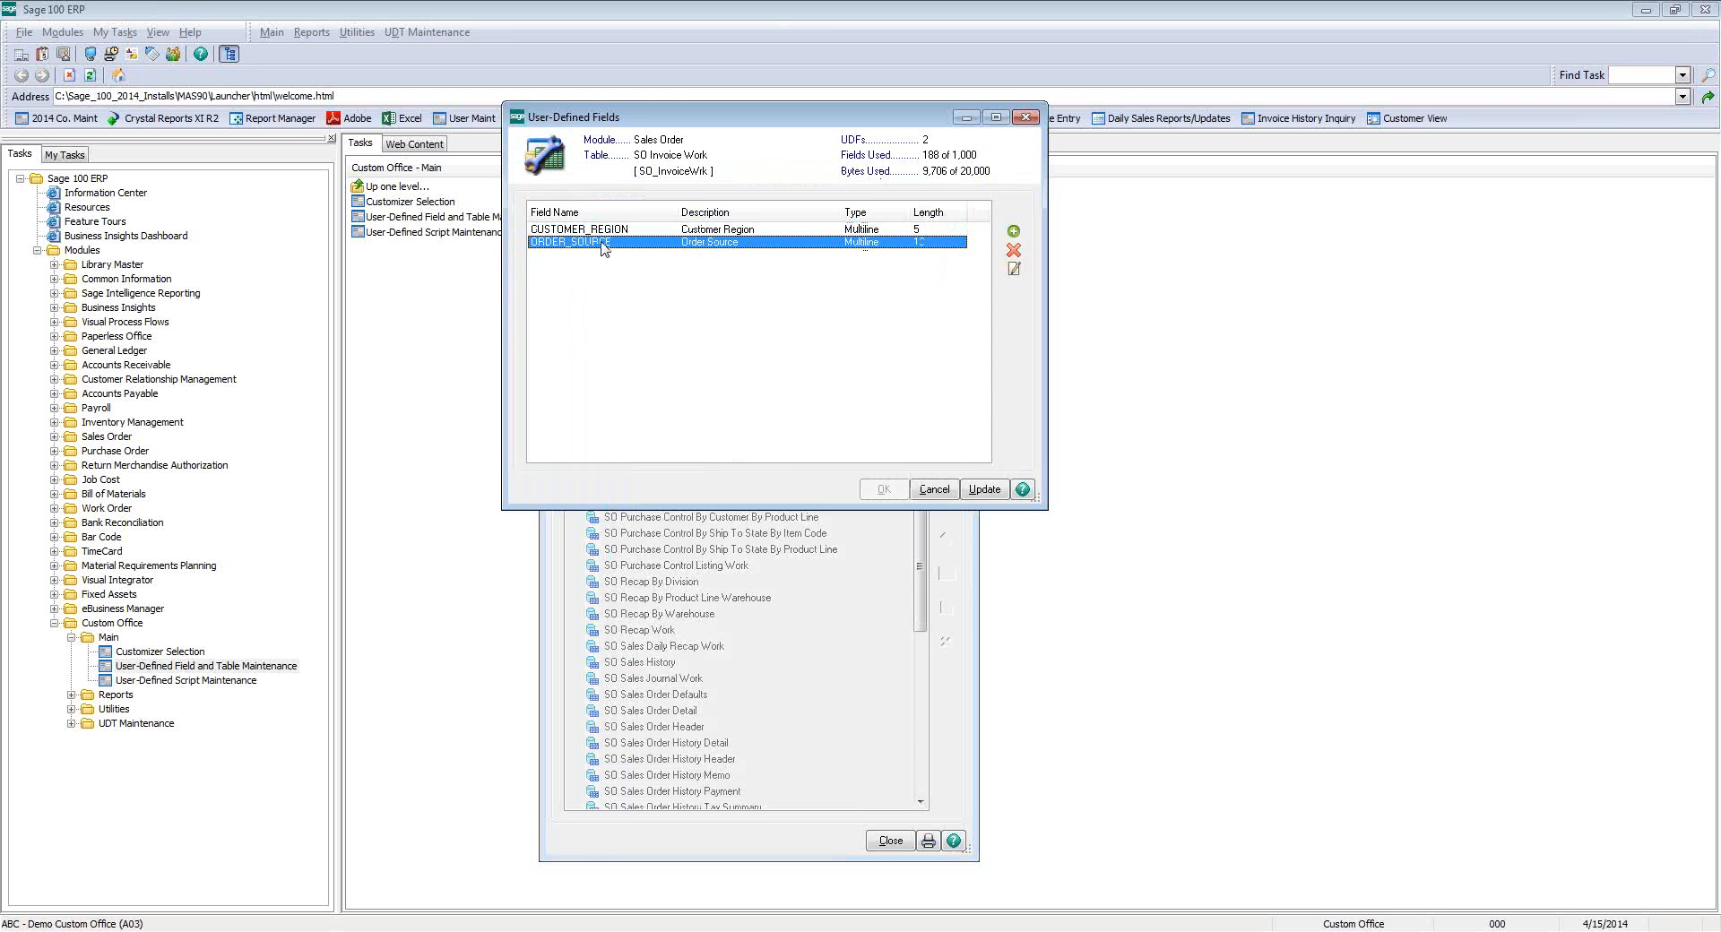
left_click(1013, 269)
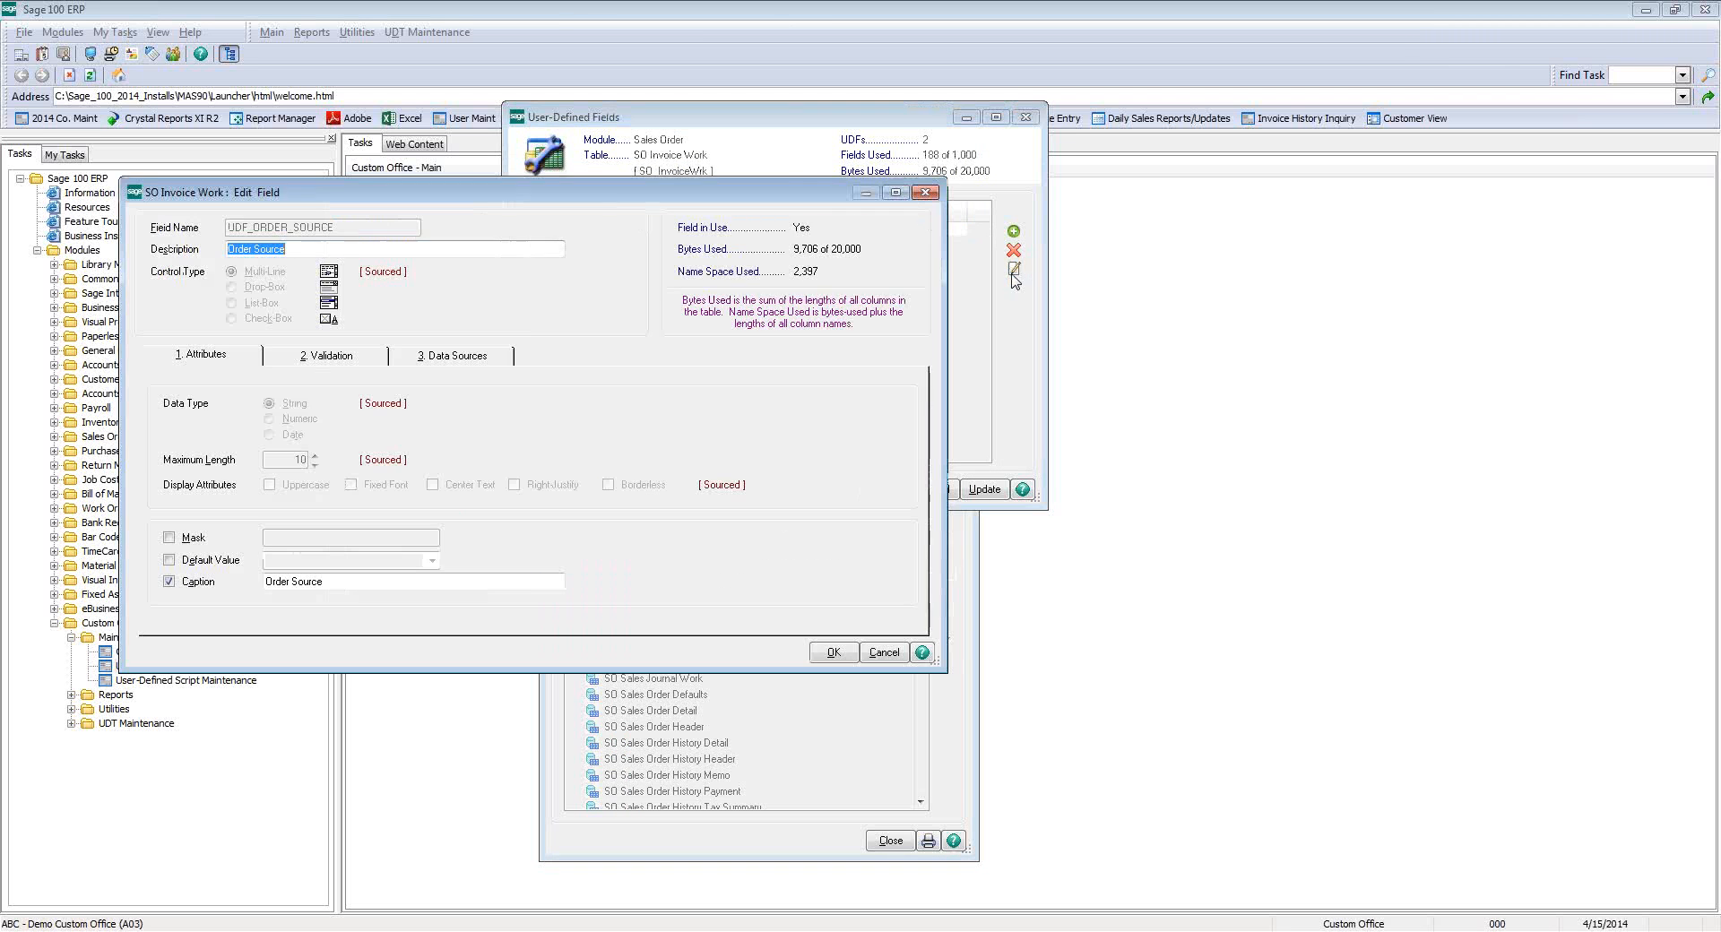
left_click(490, 363)
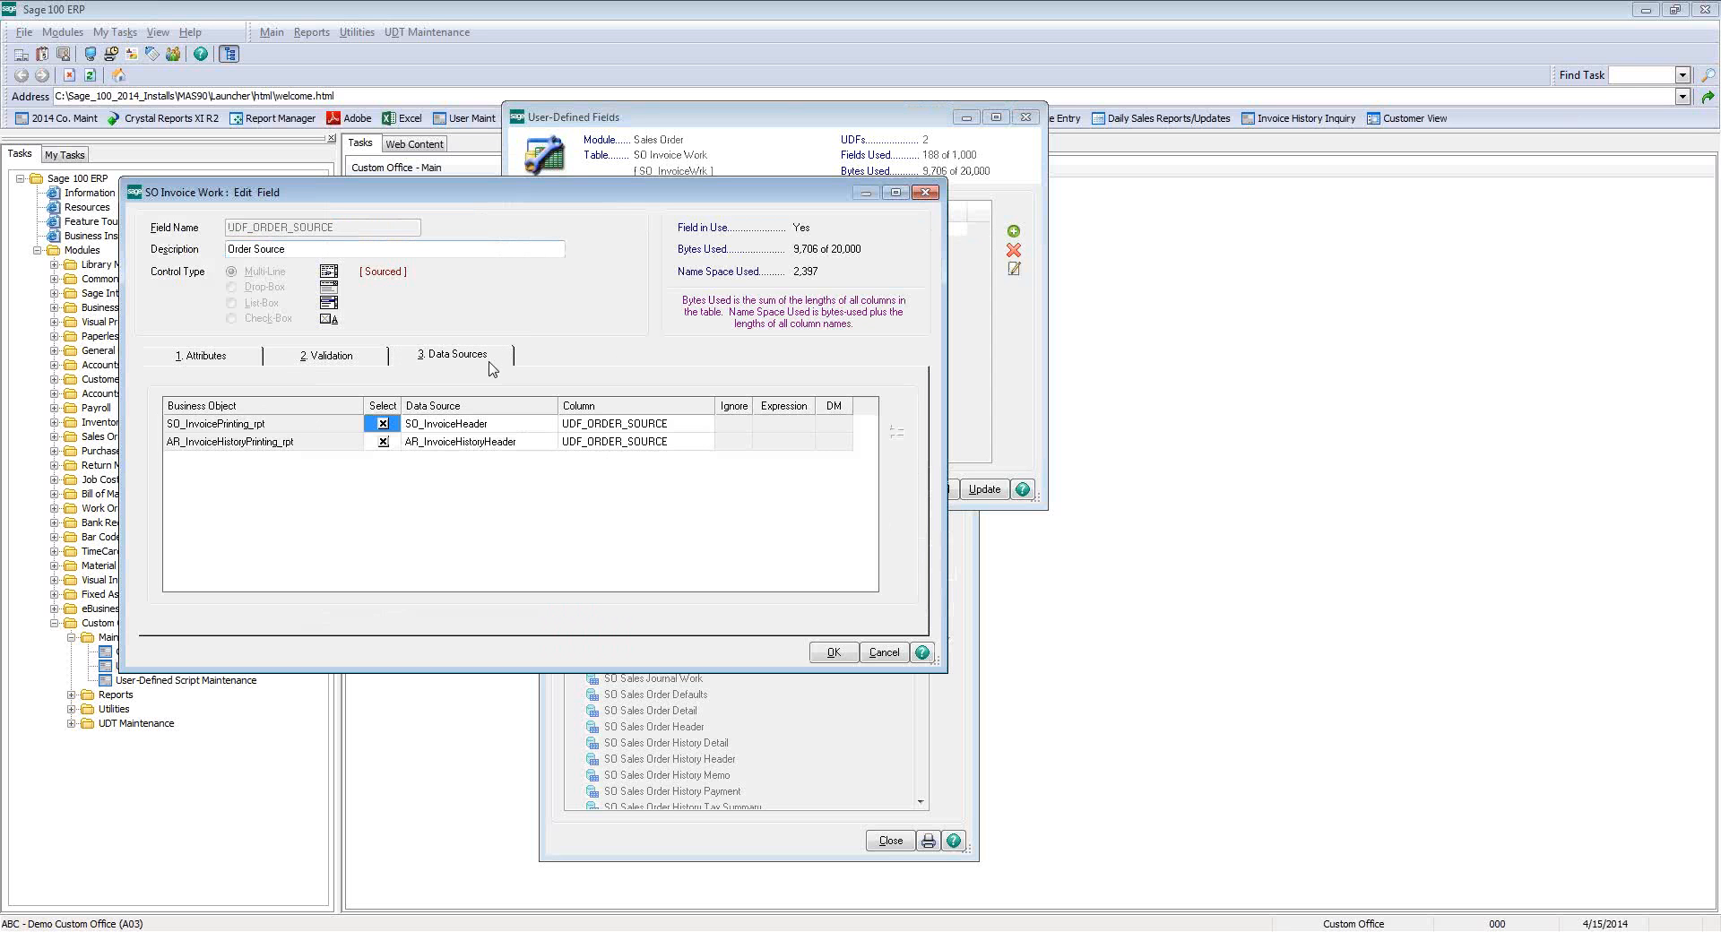
left_click(491, 428)
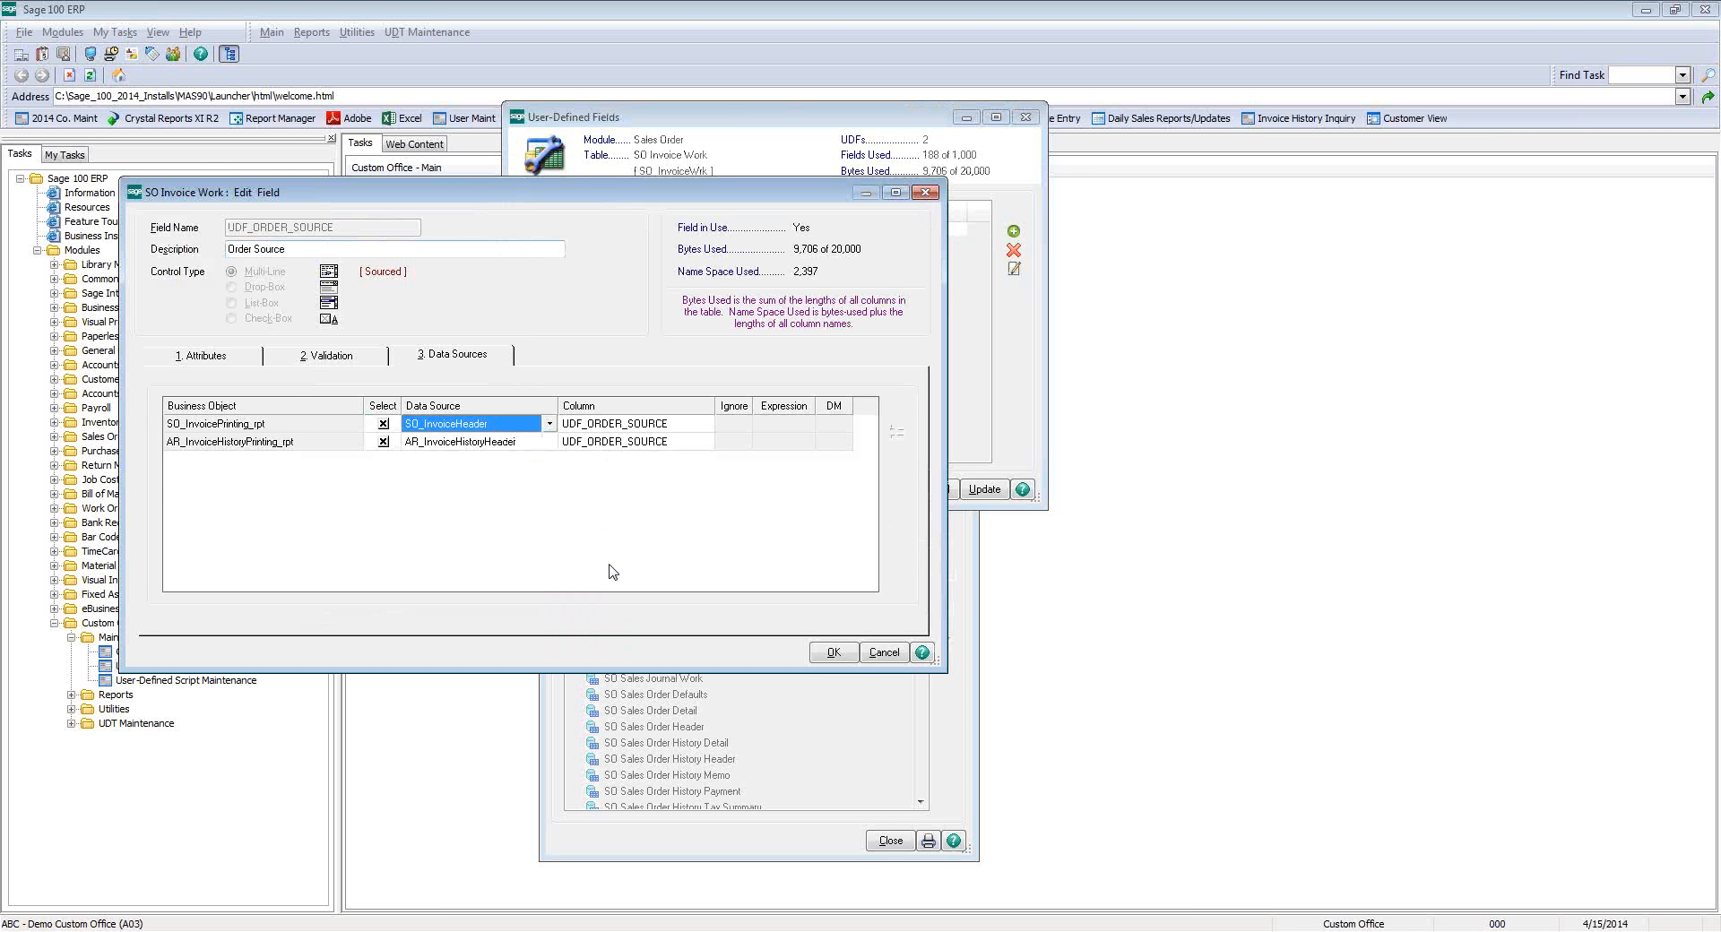
left_click(519, 444)
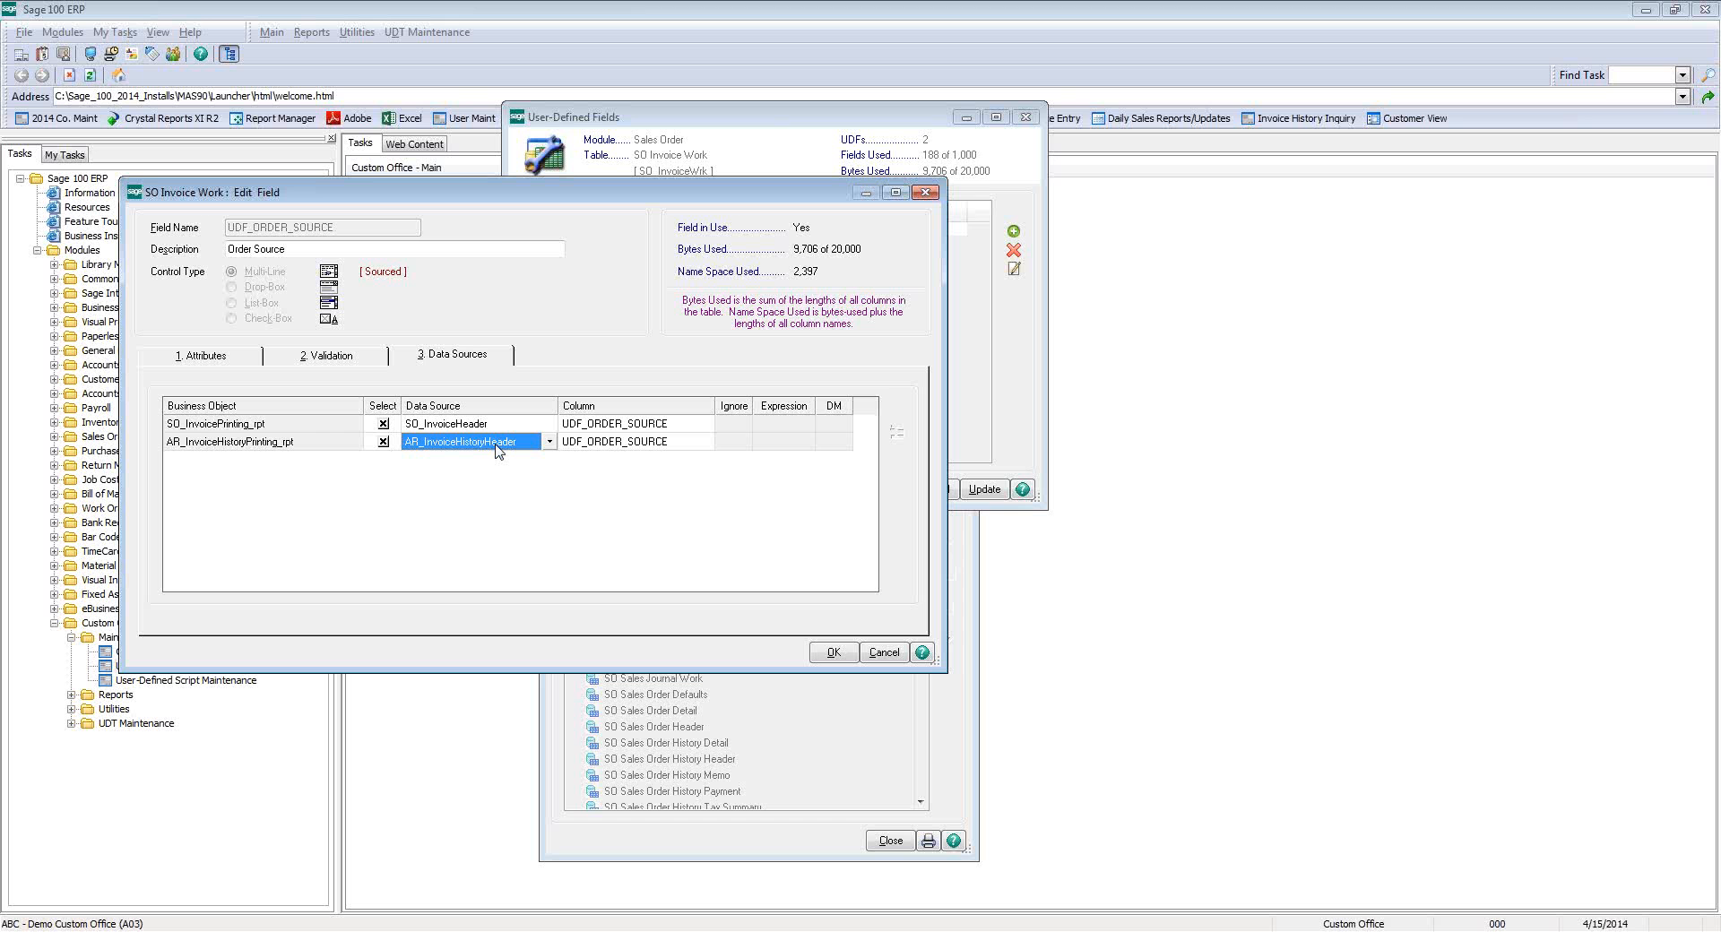
- Leave the SO Invoice Work table without changes and open the user-defined fields of the AR Invoice History Header table
left_click(929, 194)
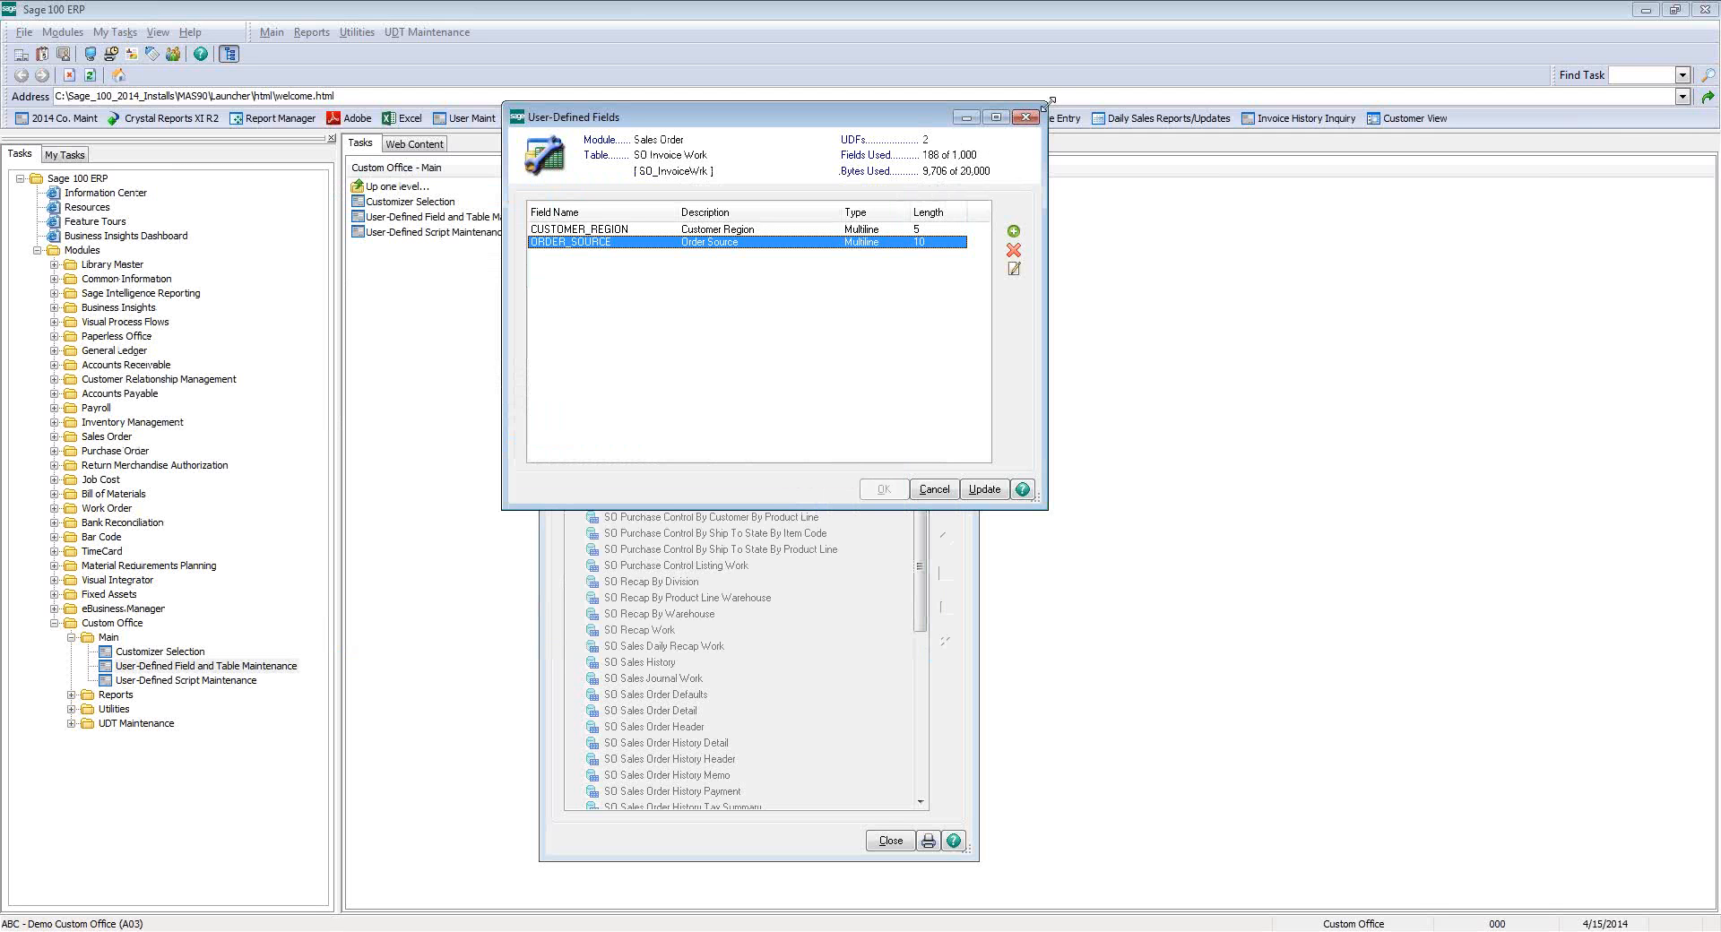
left_click(1024, 116)
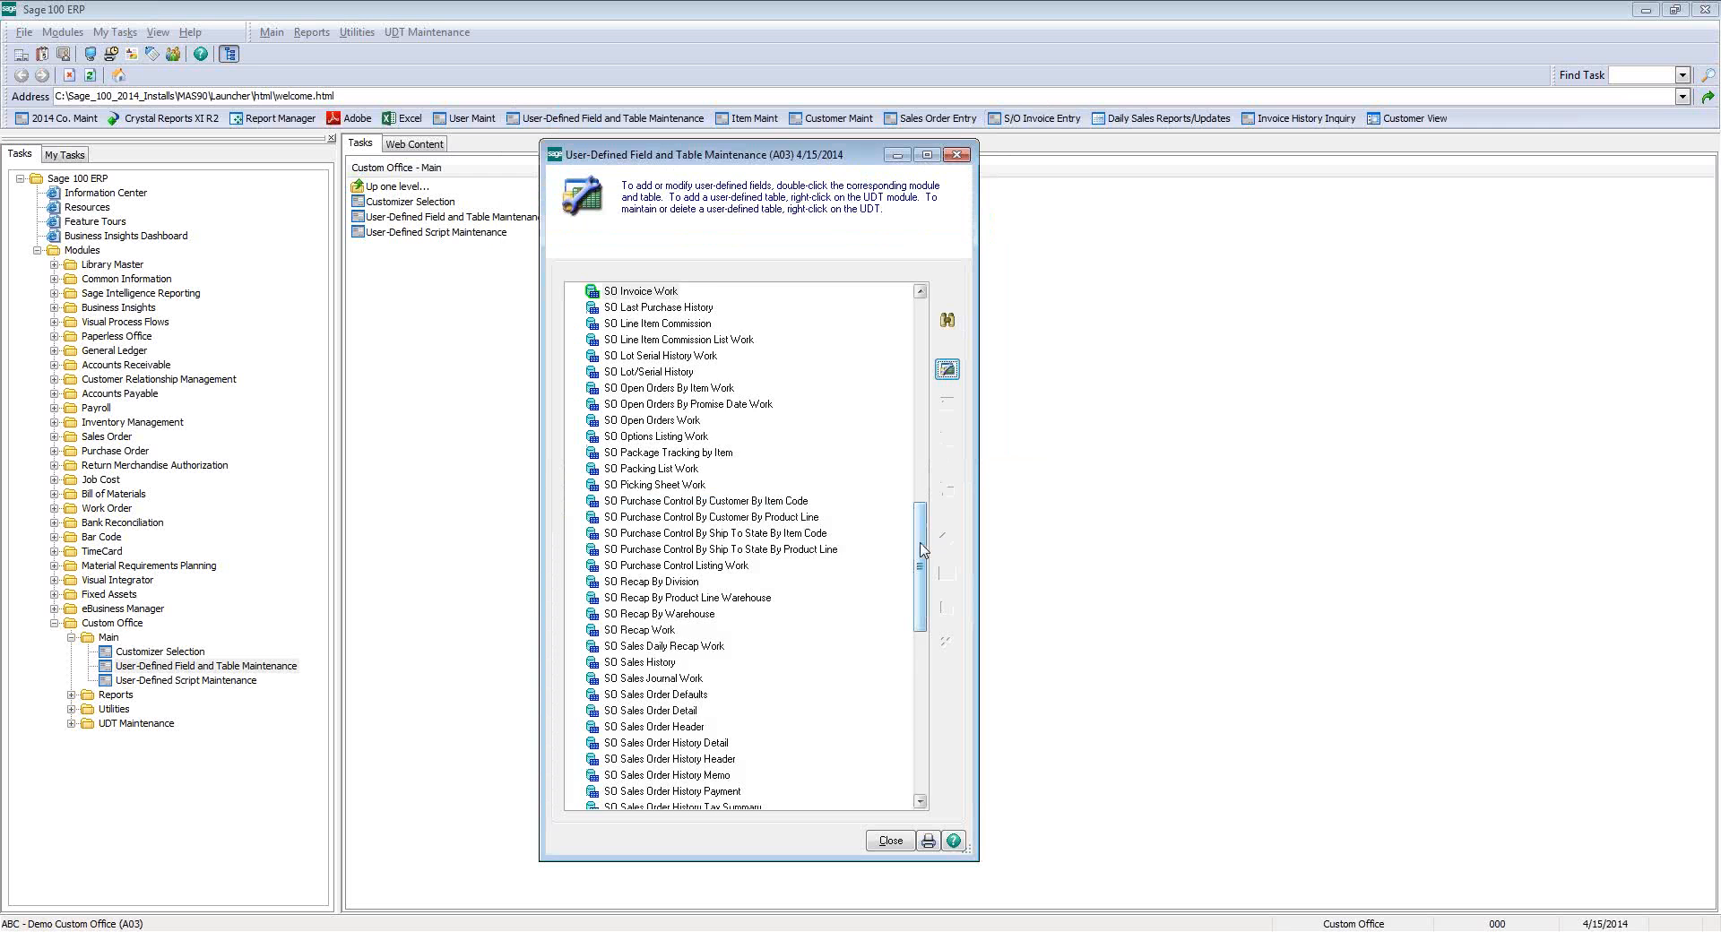
left_click_drag(919, 549, 910, 714)
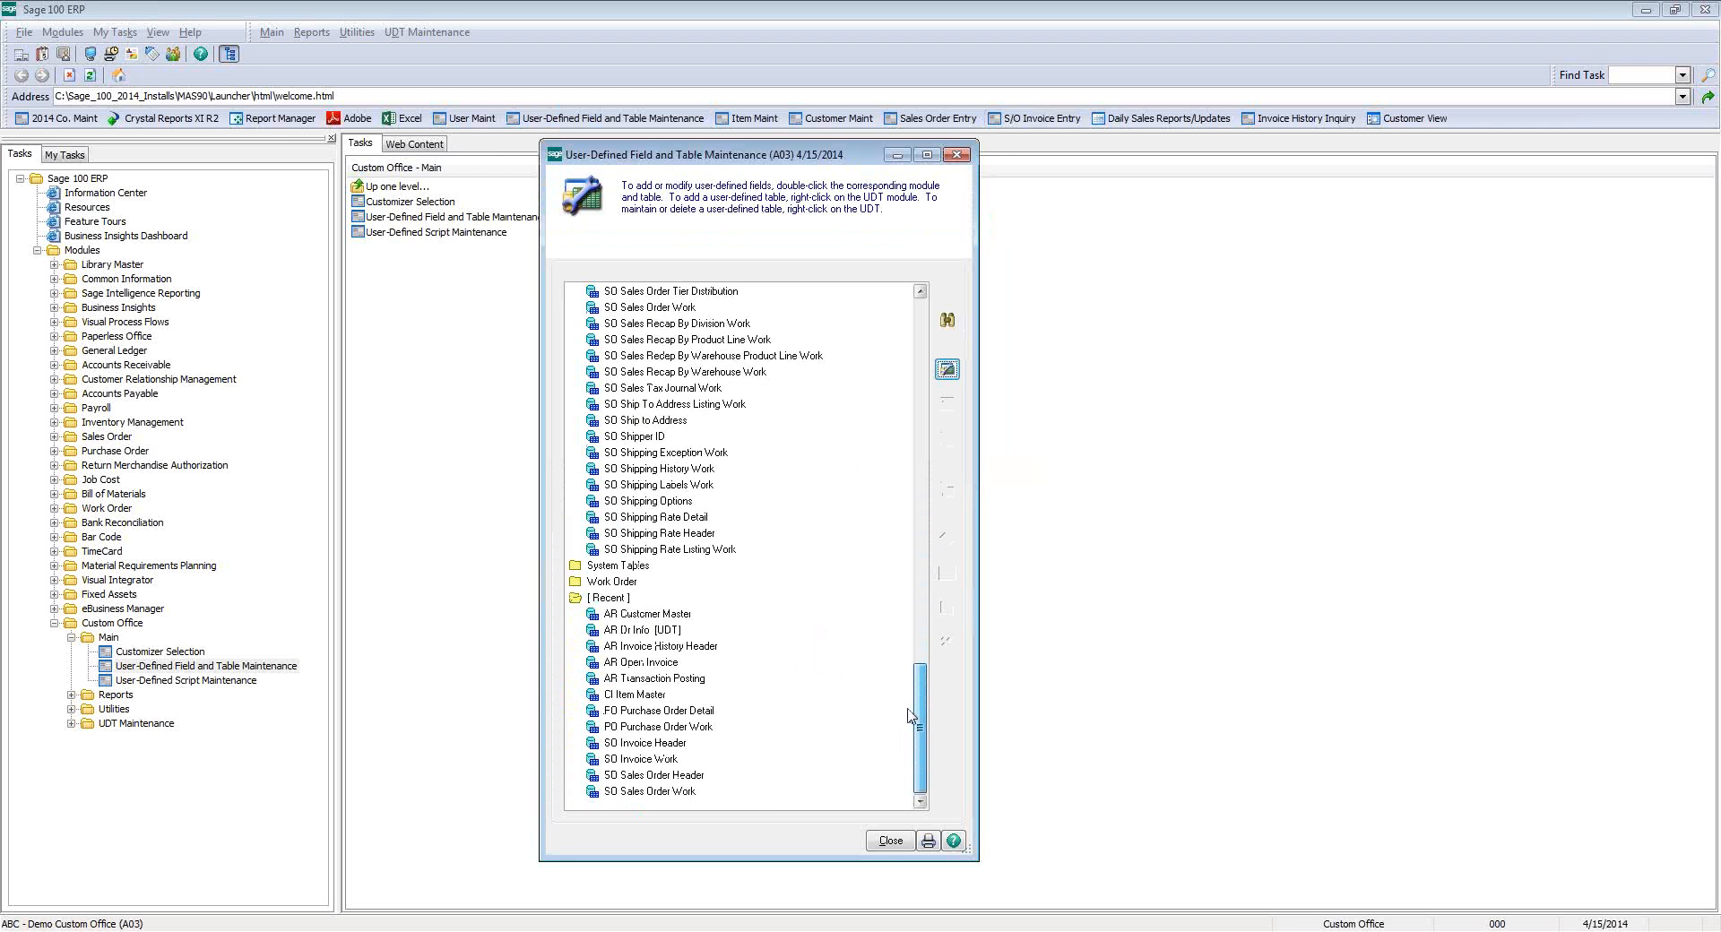
left_click(694, 649)
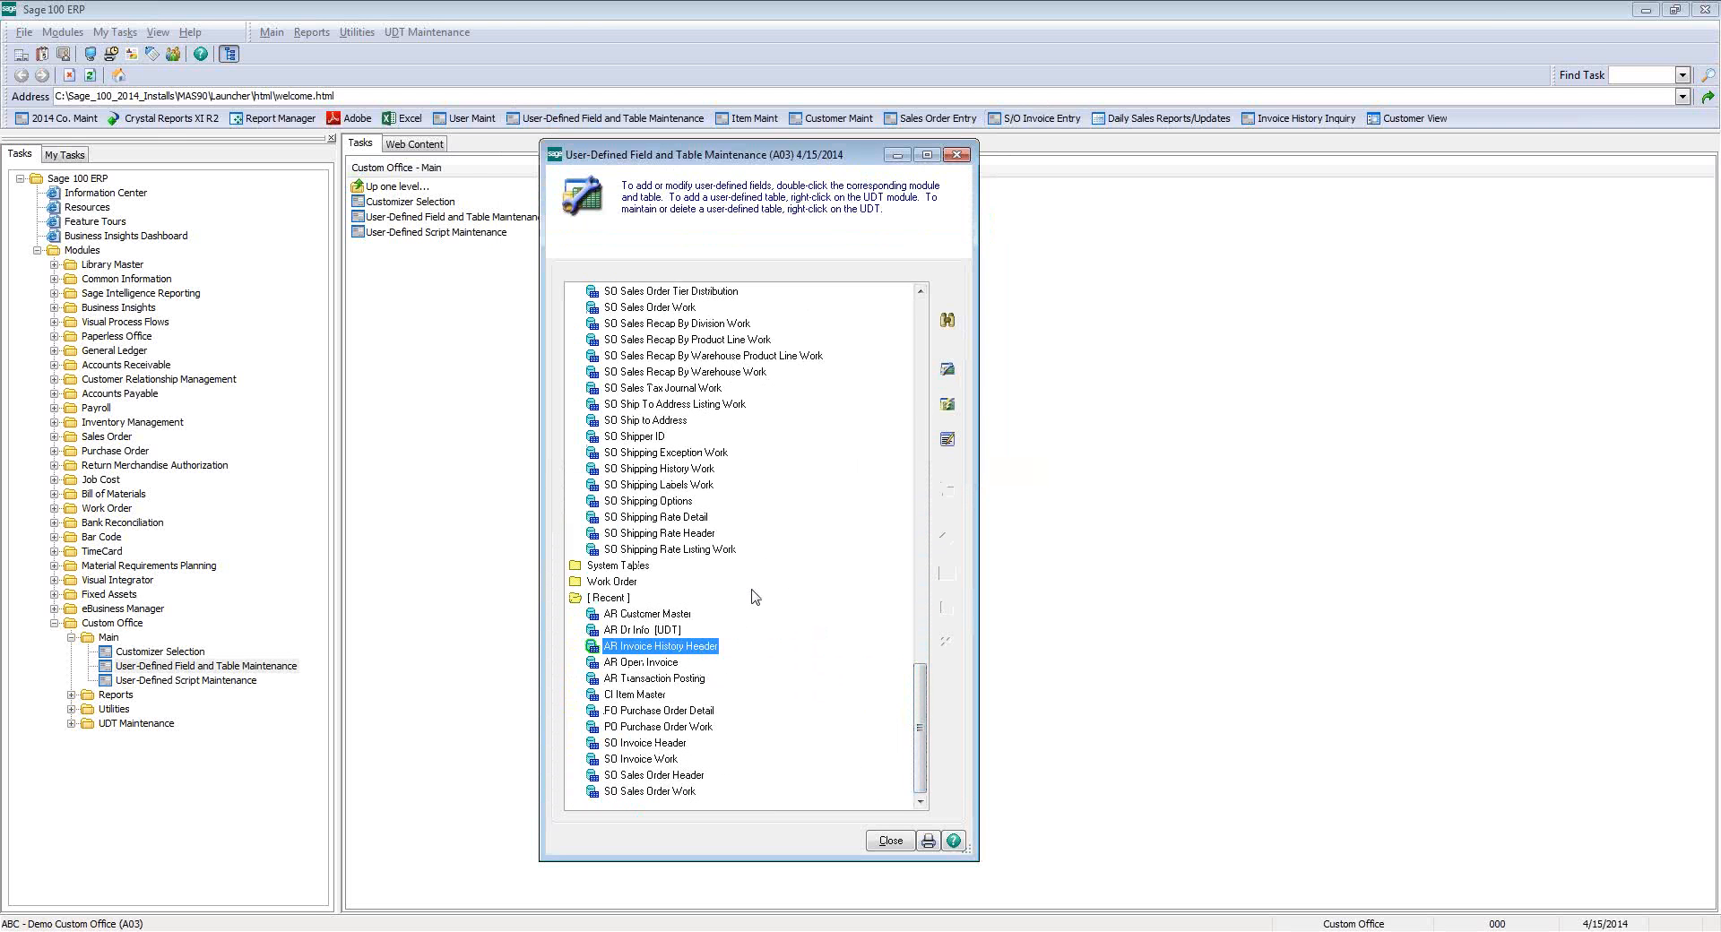
left_click(948, 370)
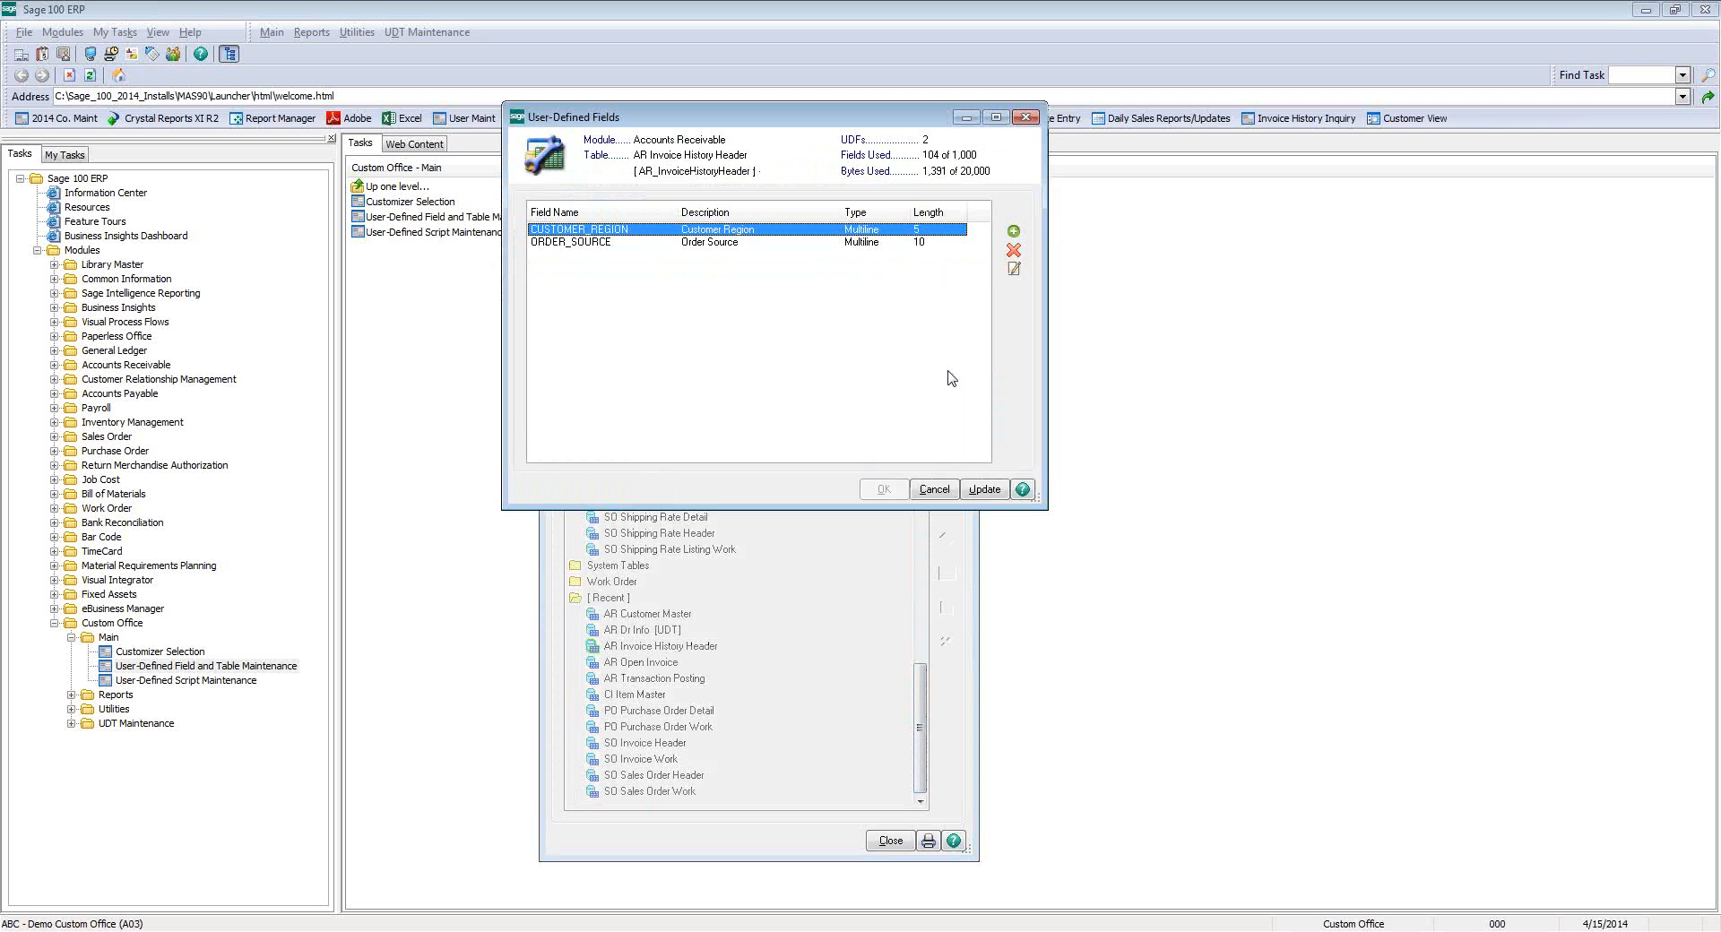
- Check the data sources feeding ORDER_SOURCE in AR Invoice History Header, and close the table's field list without changes
left_click(626, 243)
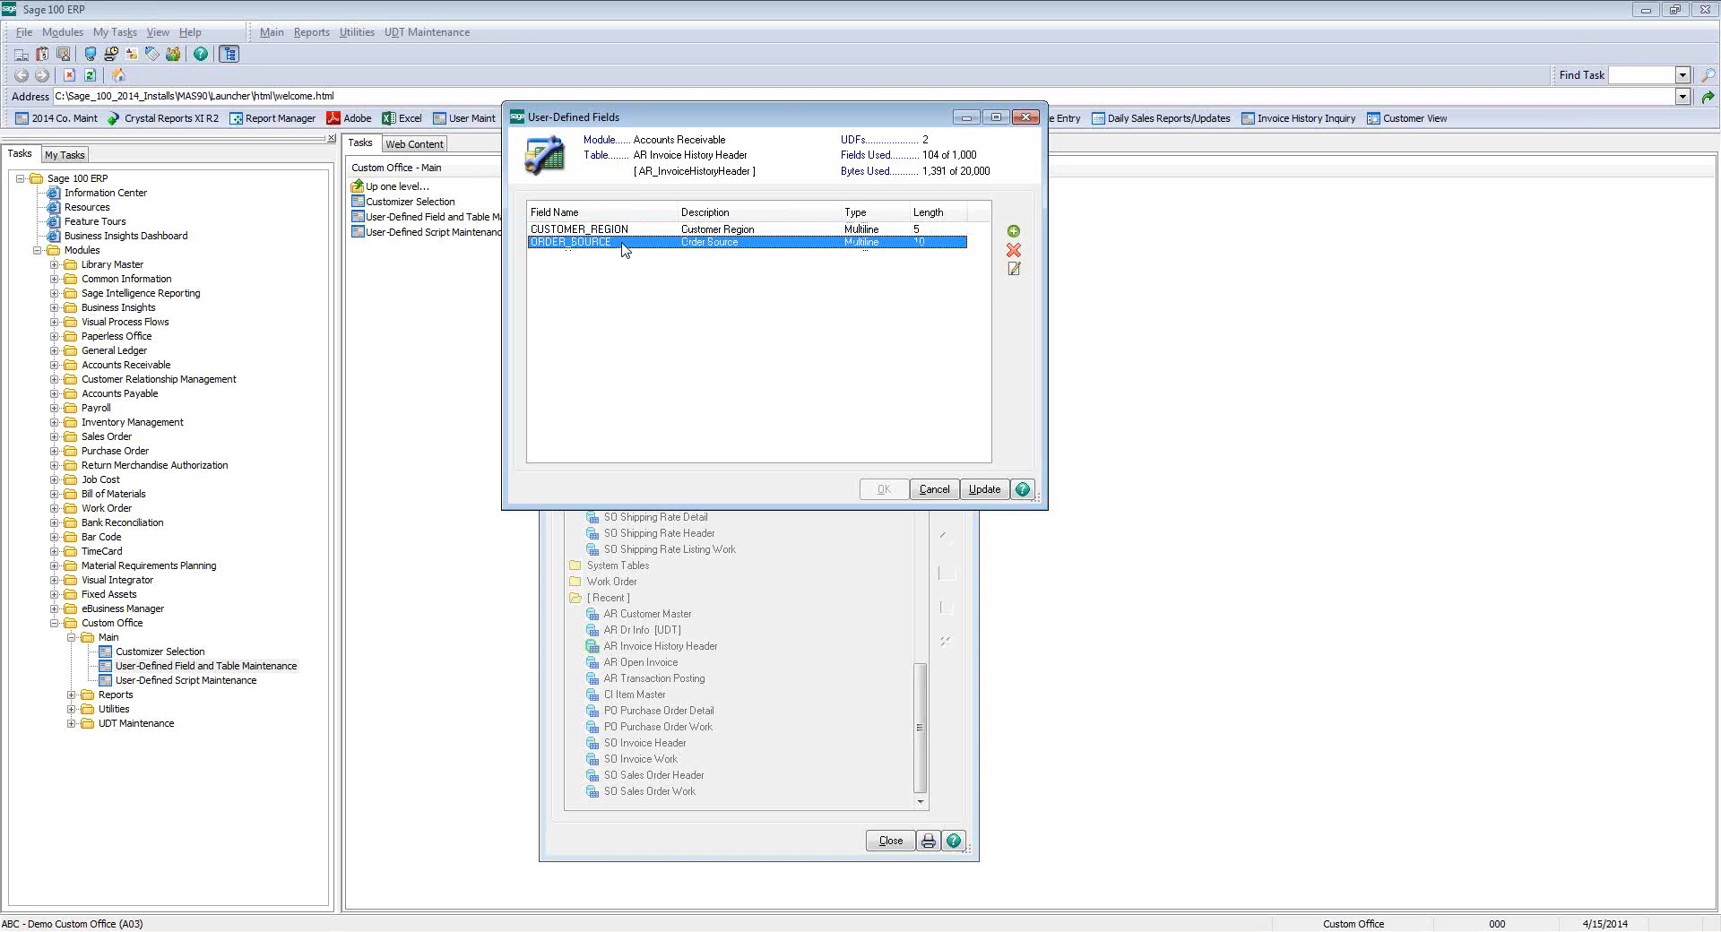
left_click(1013, 269)
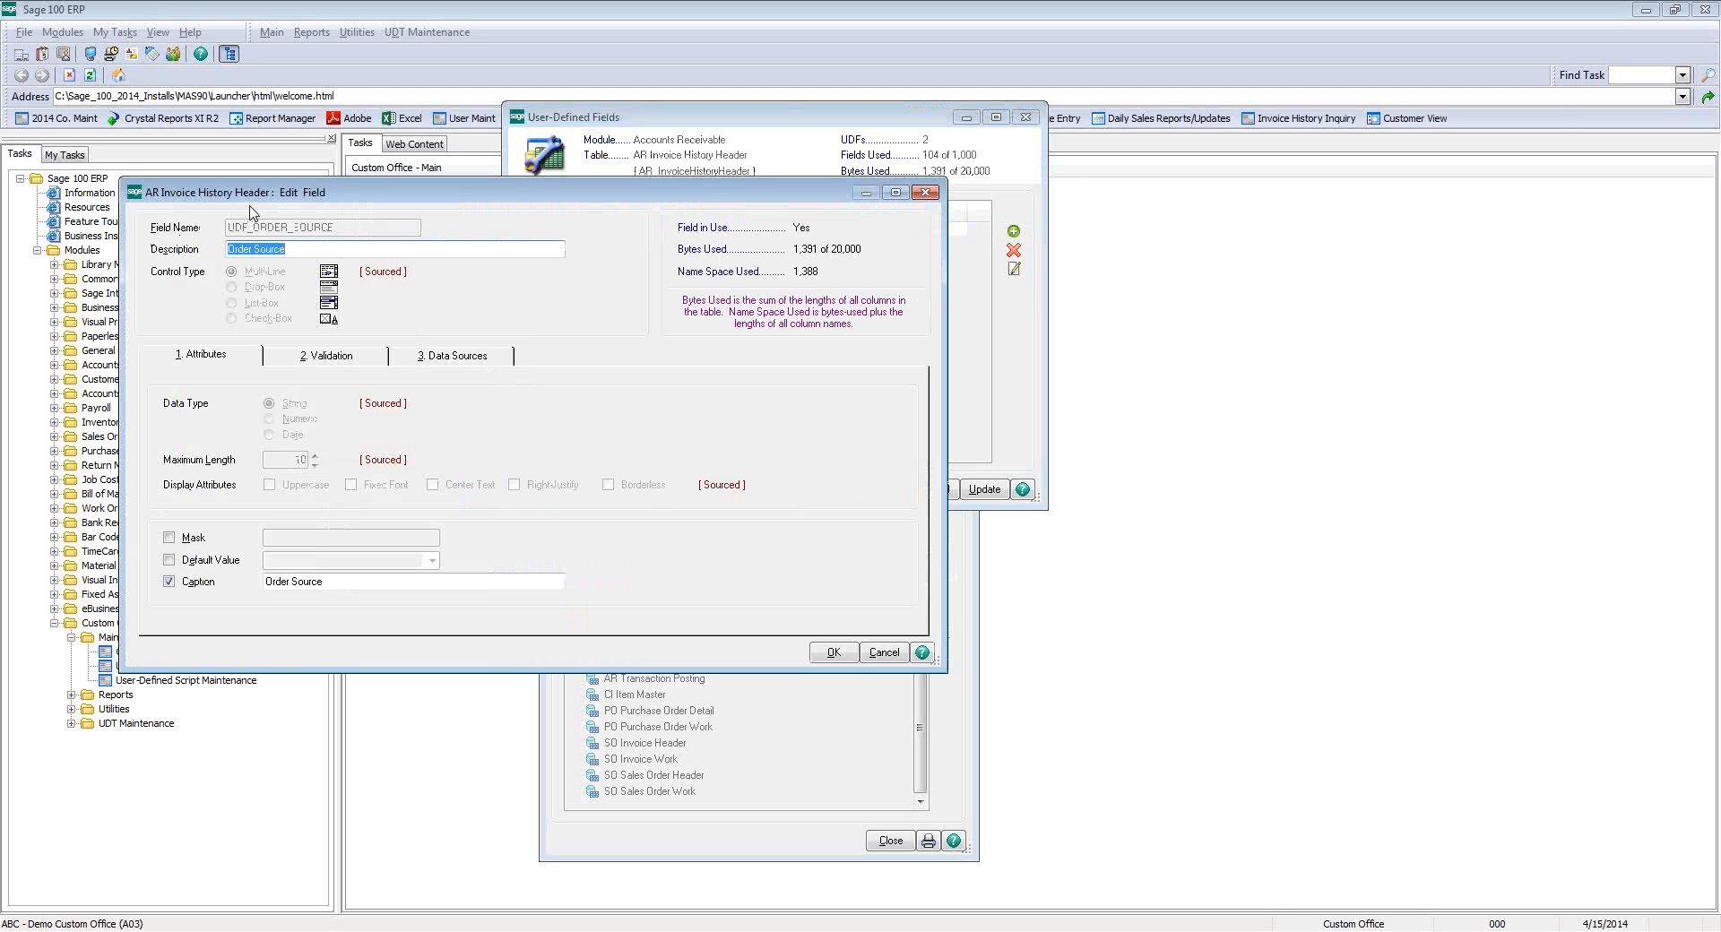
left_click(451, 355)
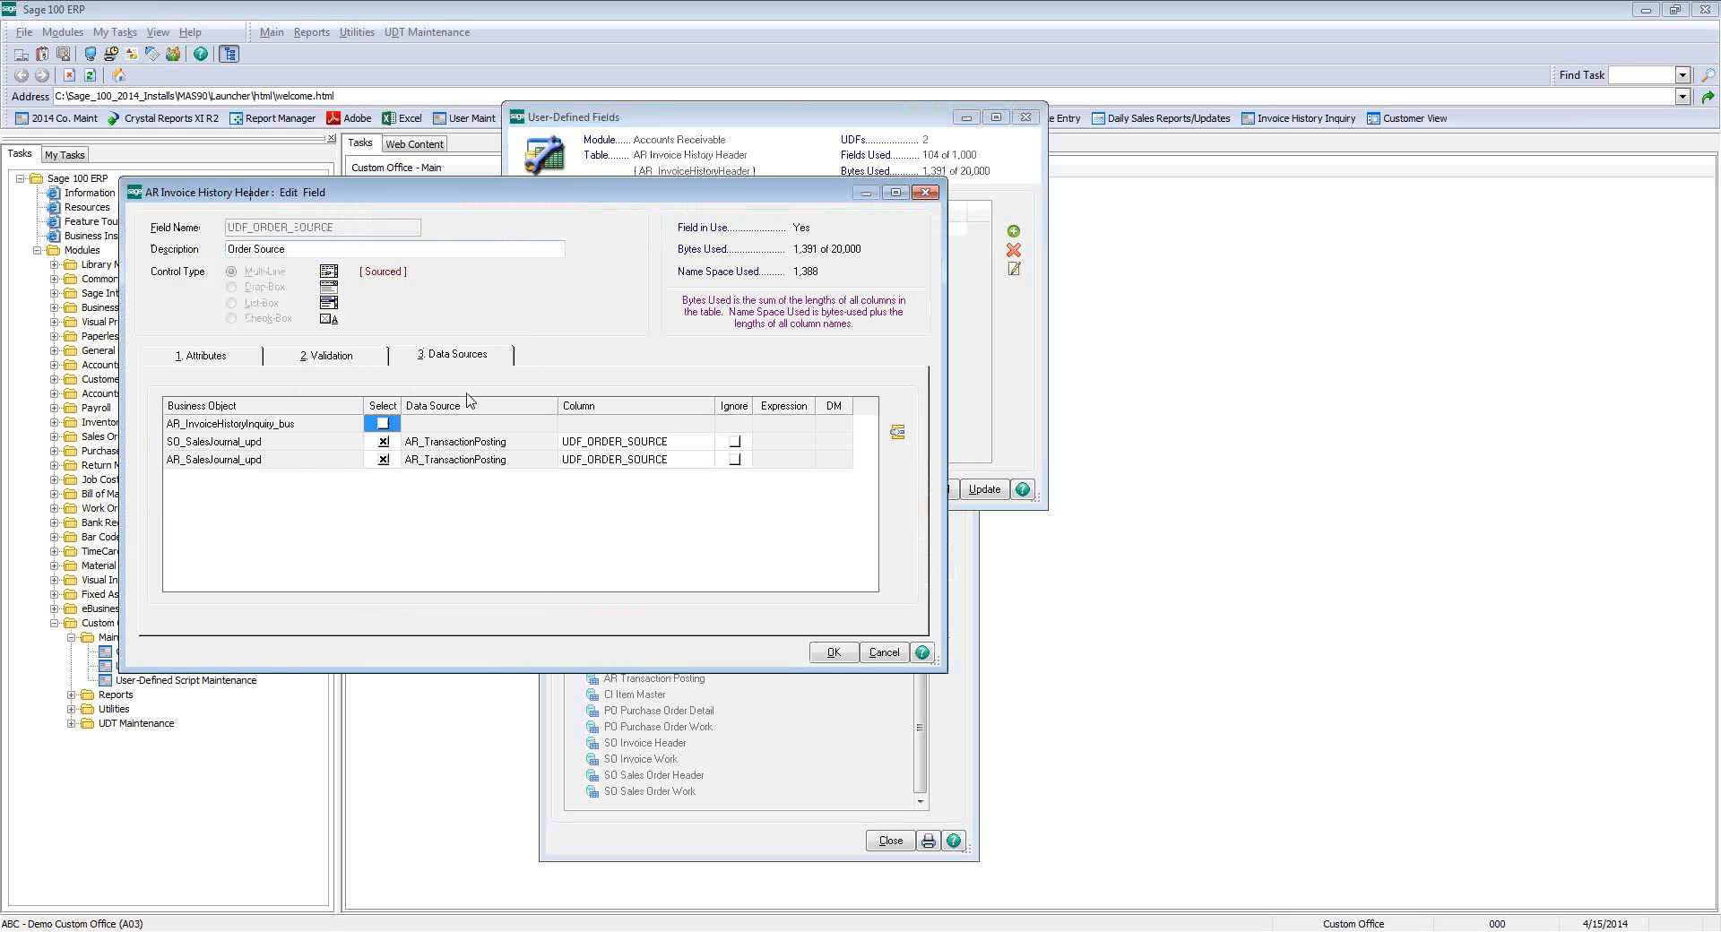
left_click(606, 445)
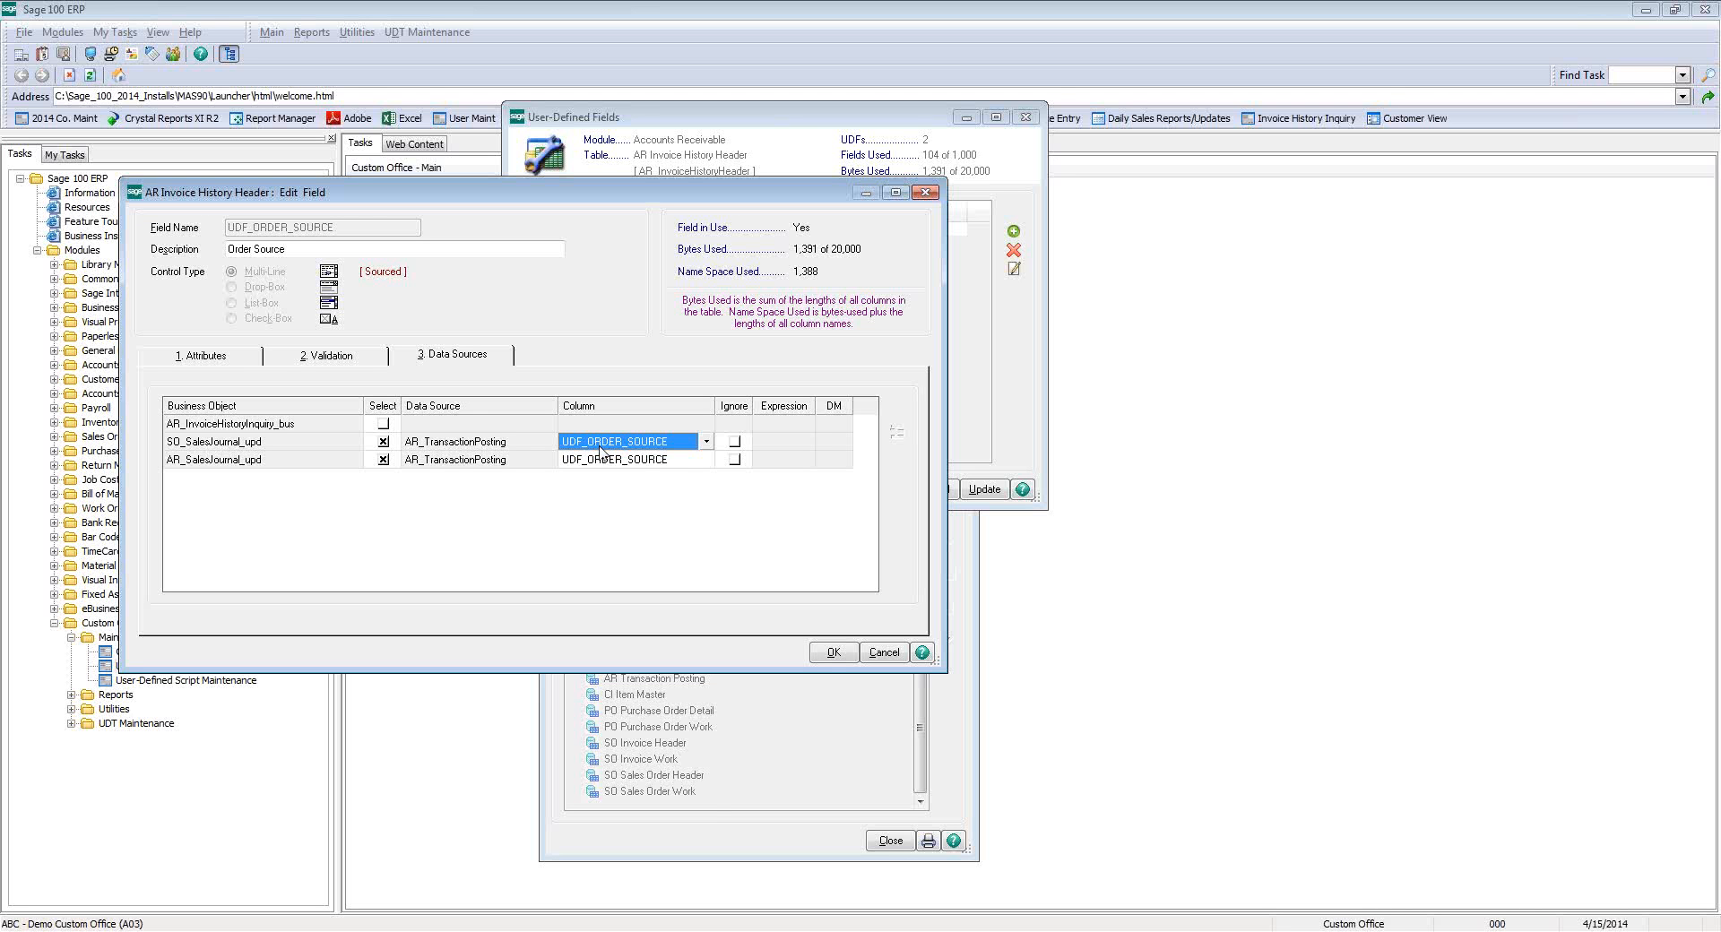
left_click(926, 193)
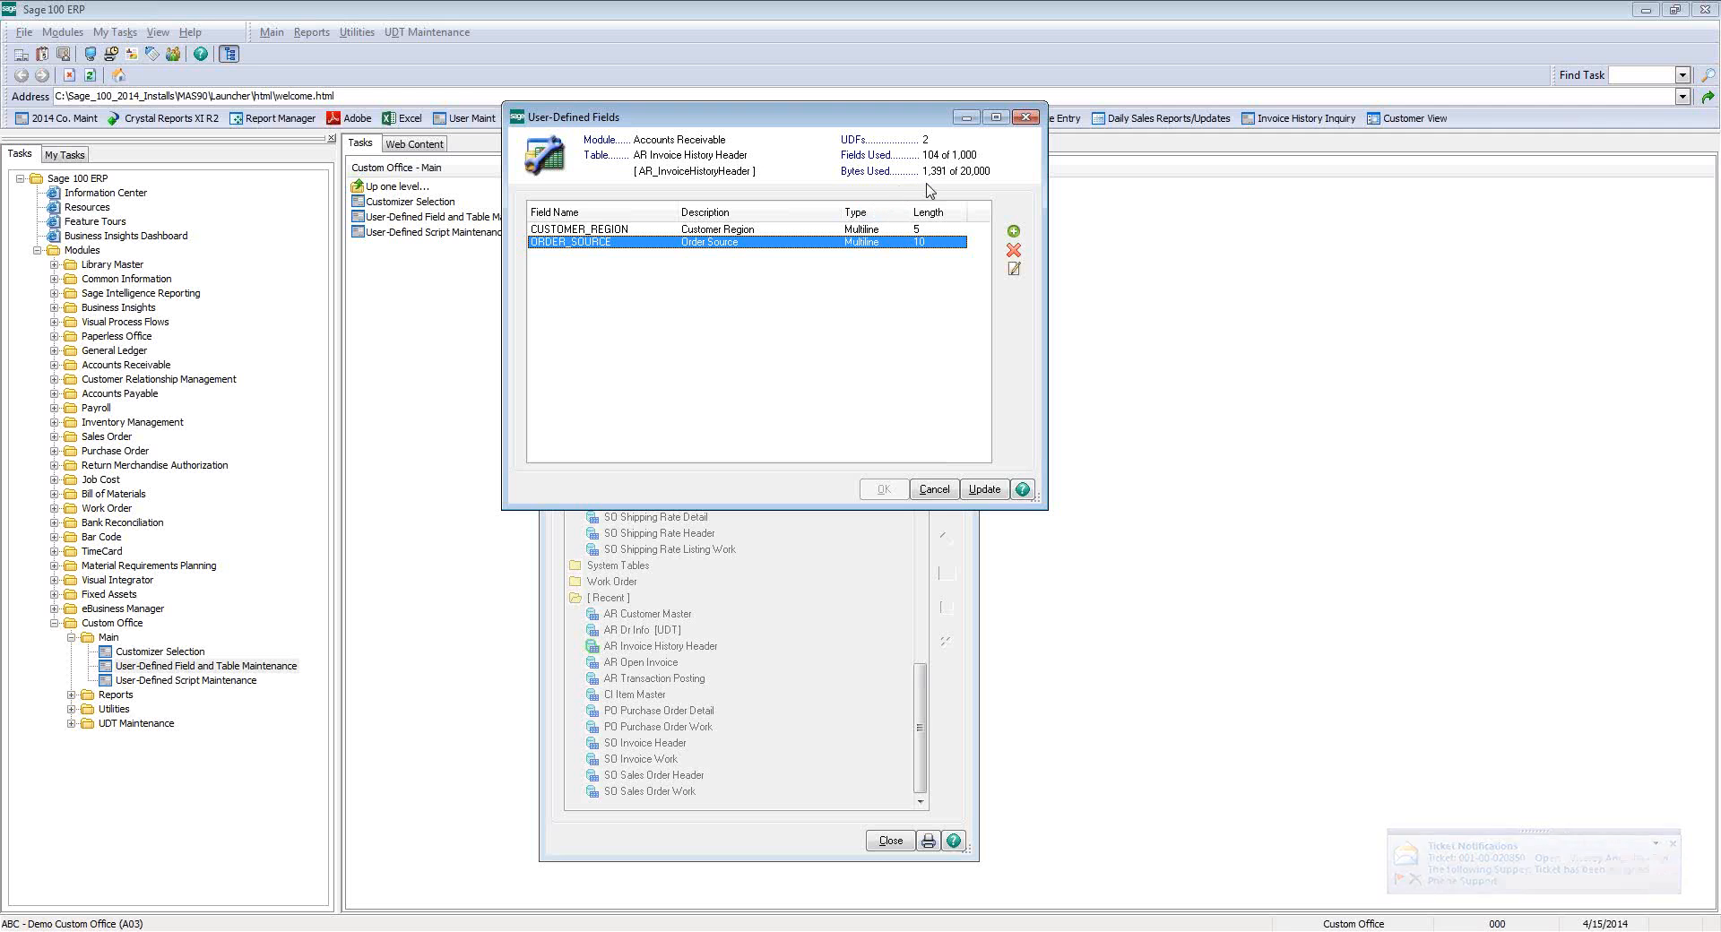
left_click(1025, 118)
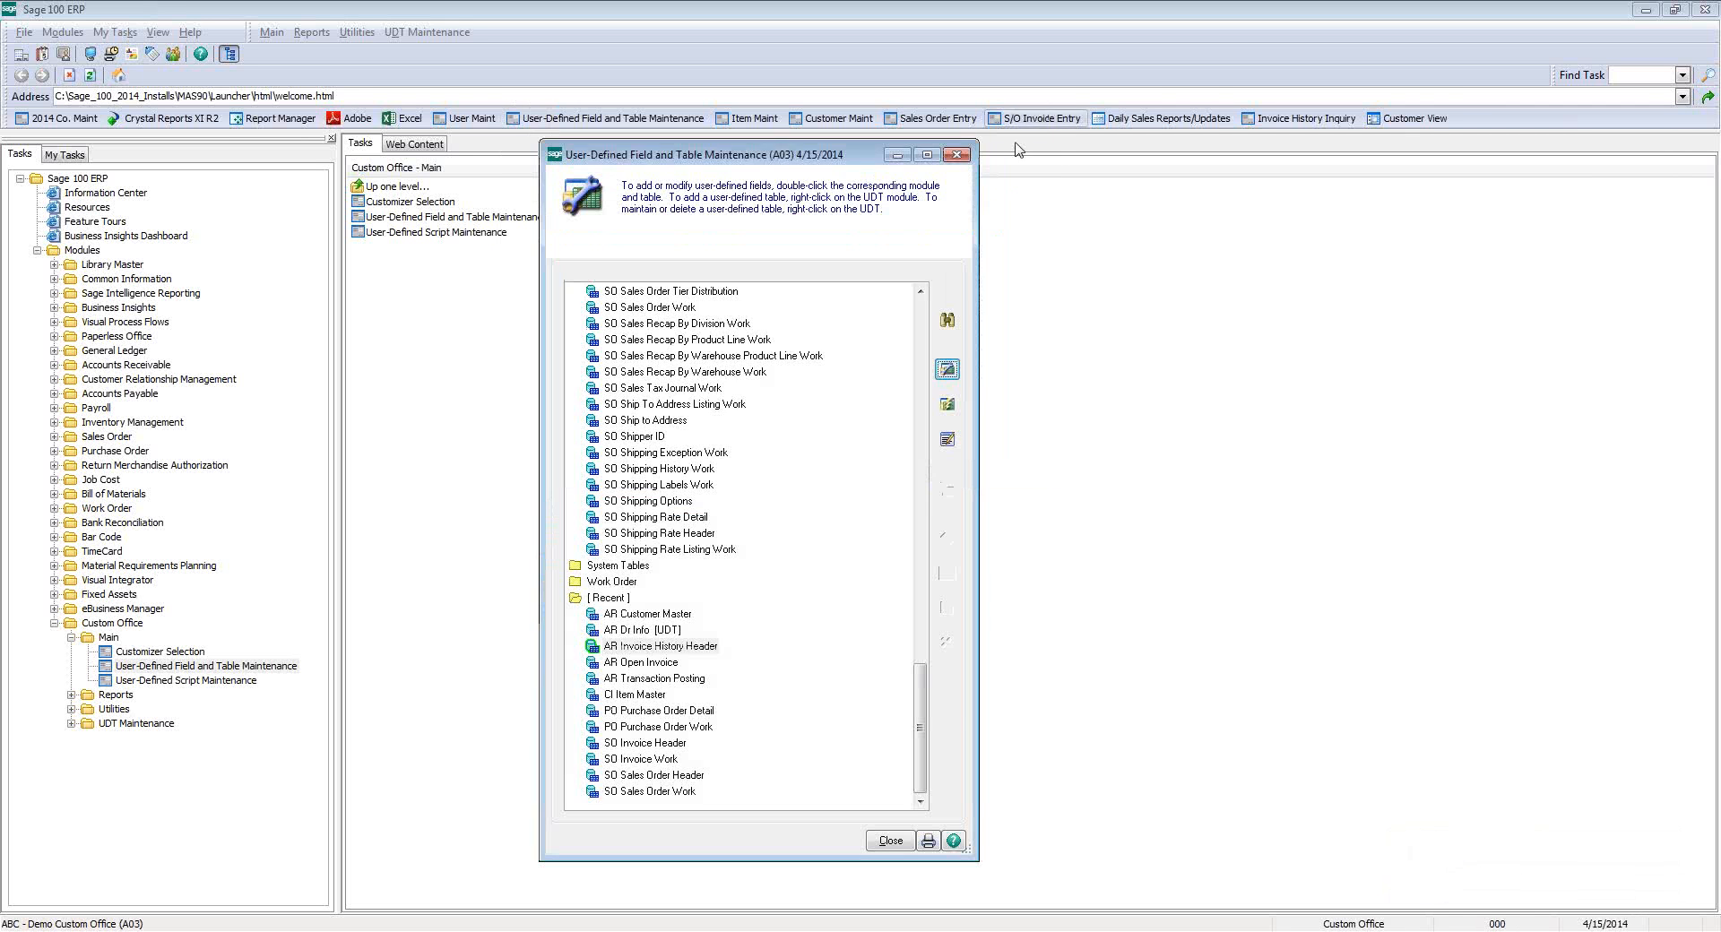
- Close field maintenance and start a new sales order with accounting date 4/15/2014 for the customer American Business Futures
left_click(958, 156)
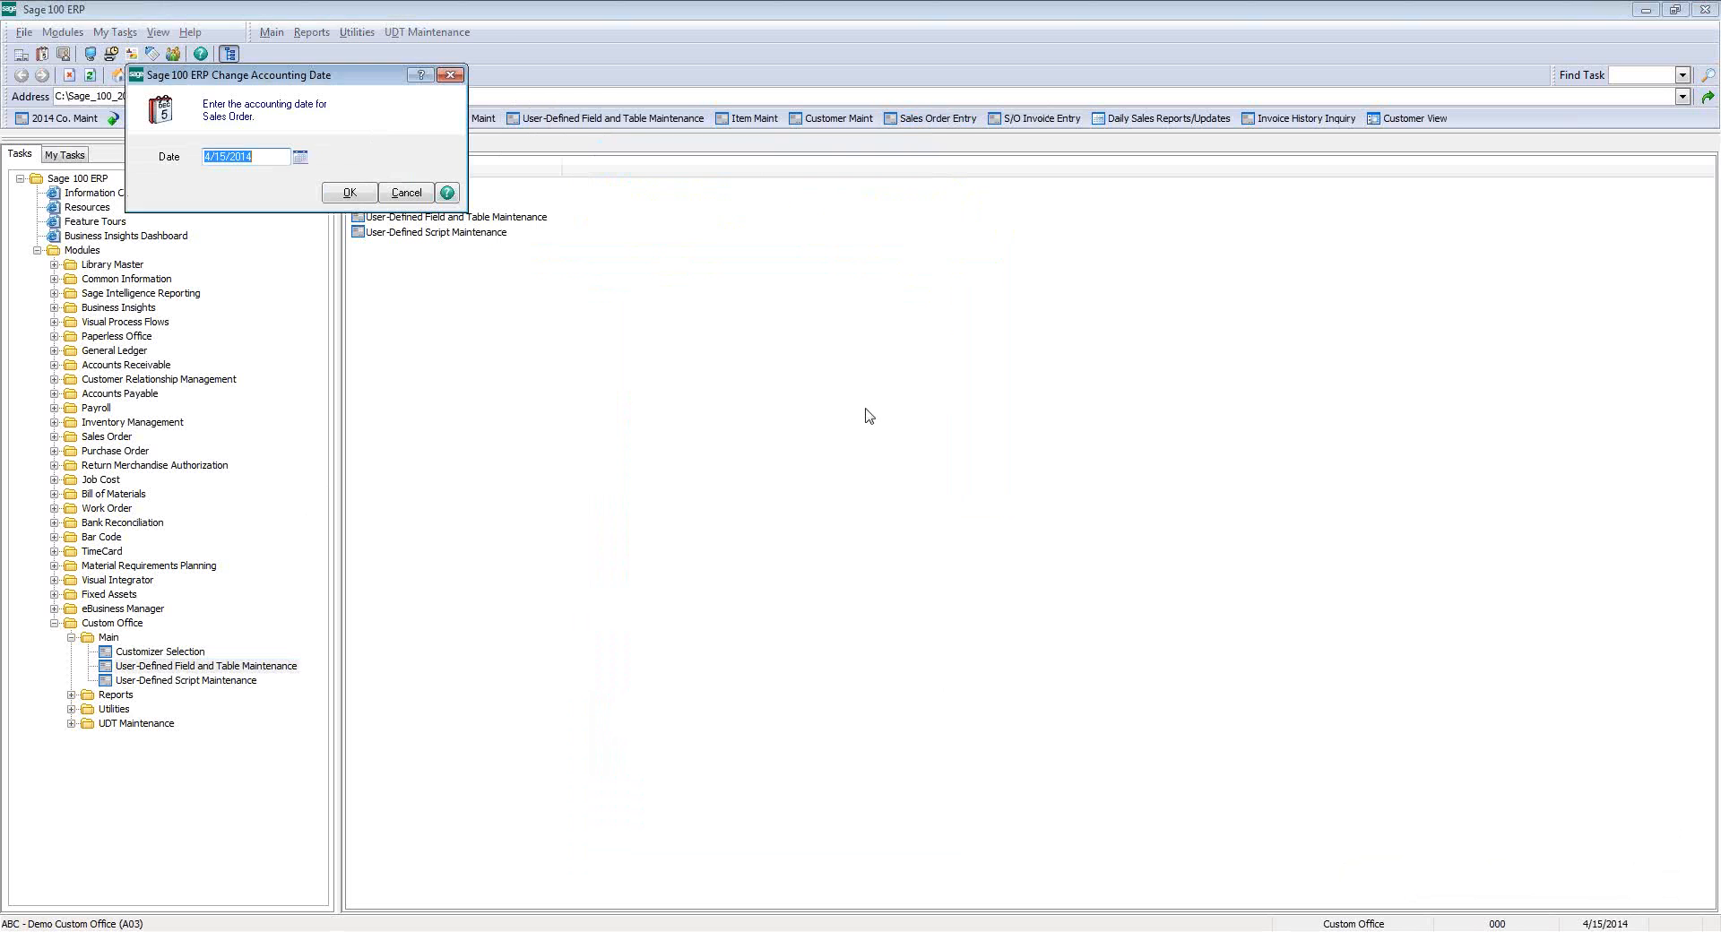
left_click(350, 191)
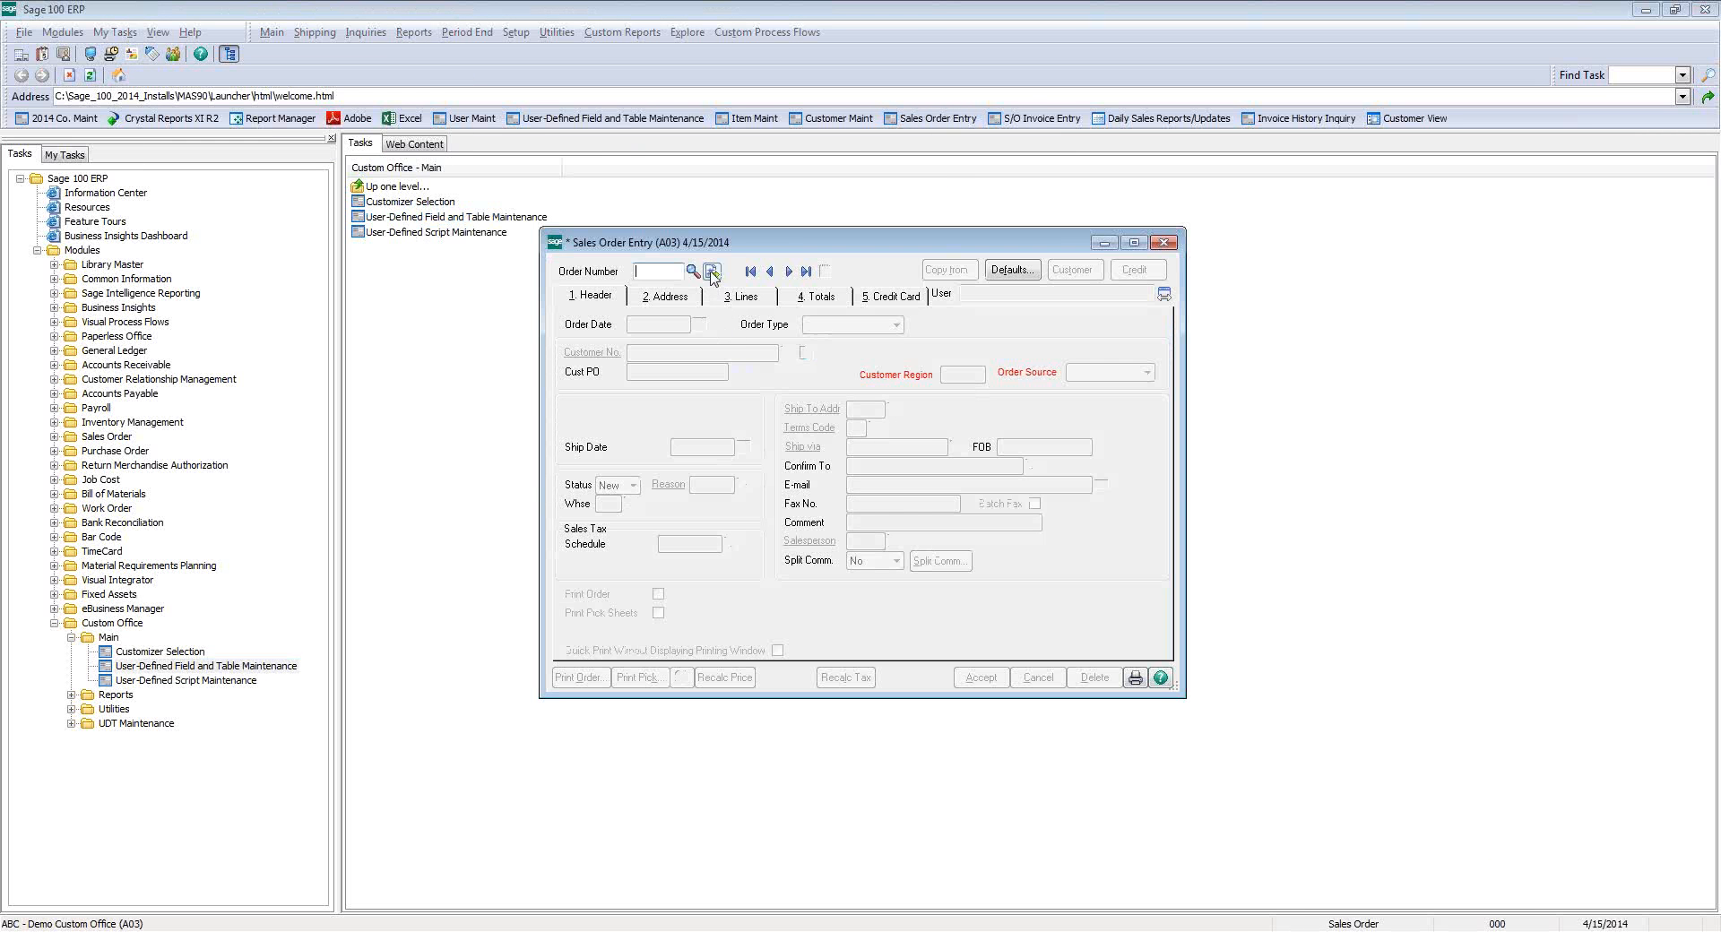
left_click(712, 272)
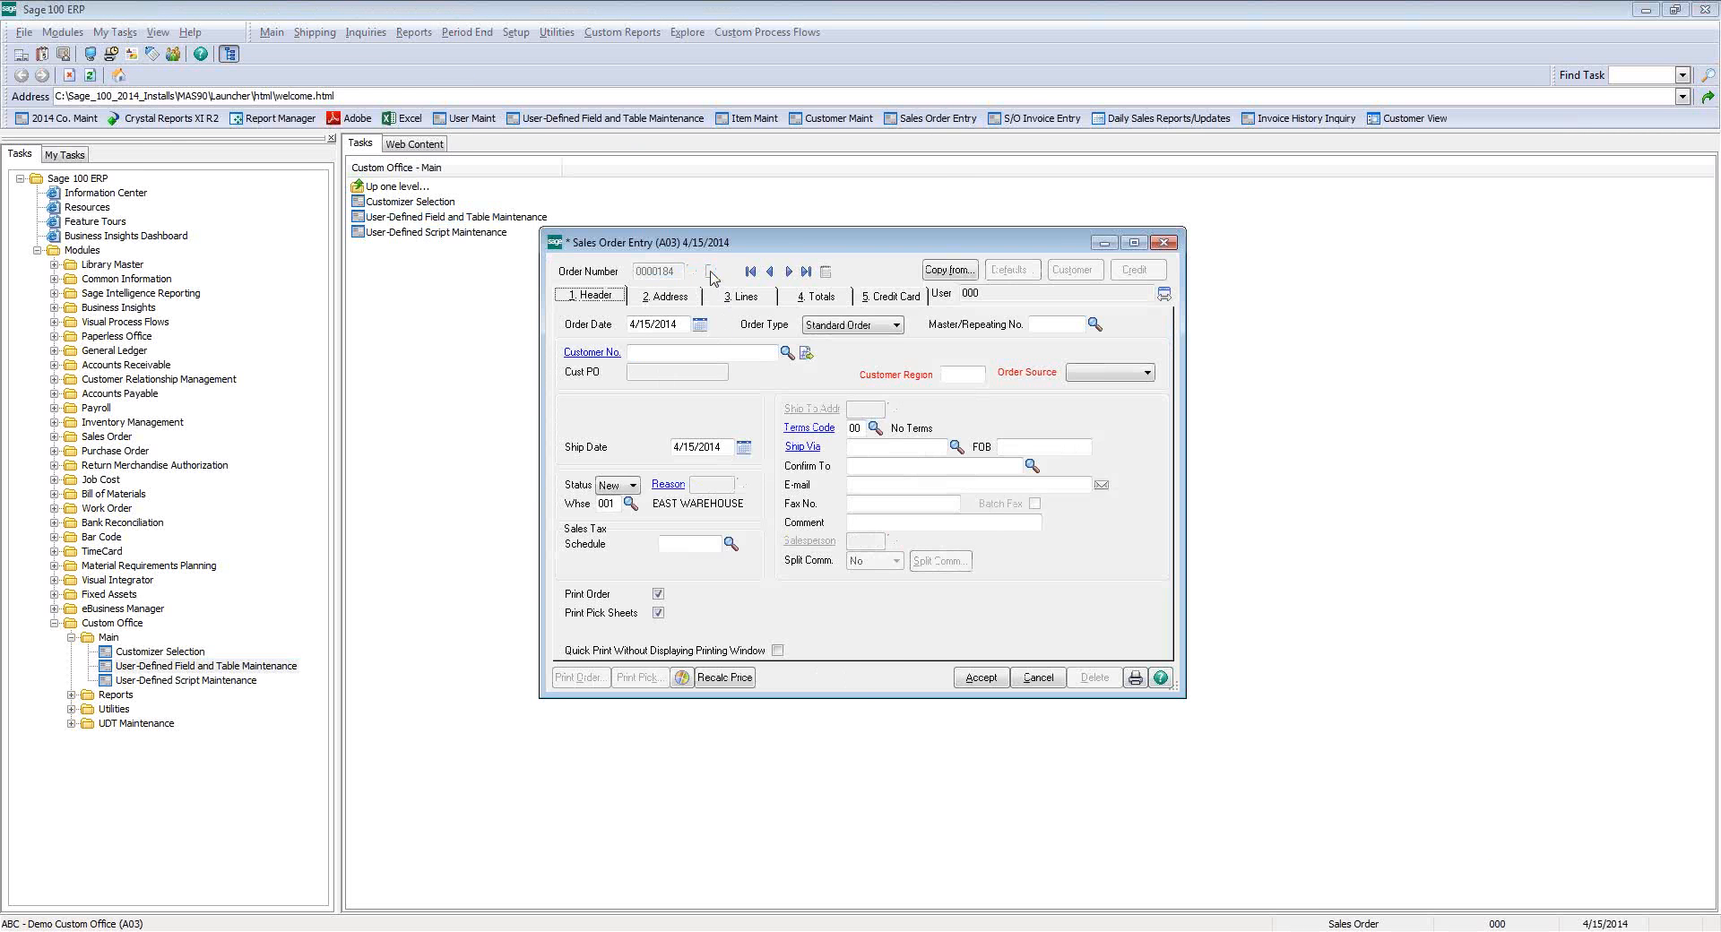
left_click(786, 354)
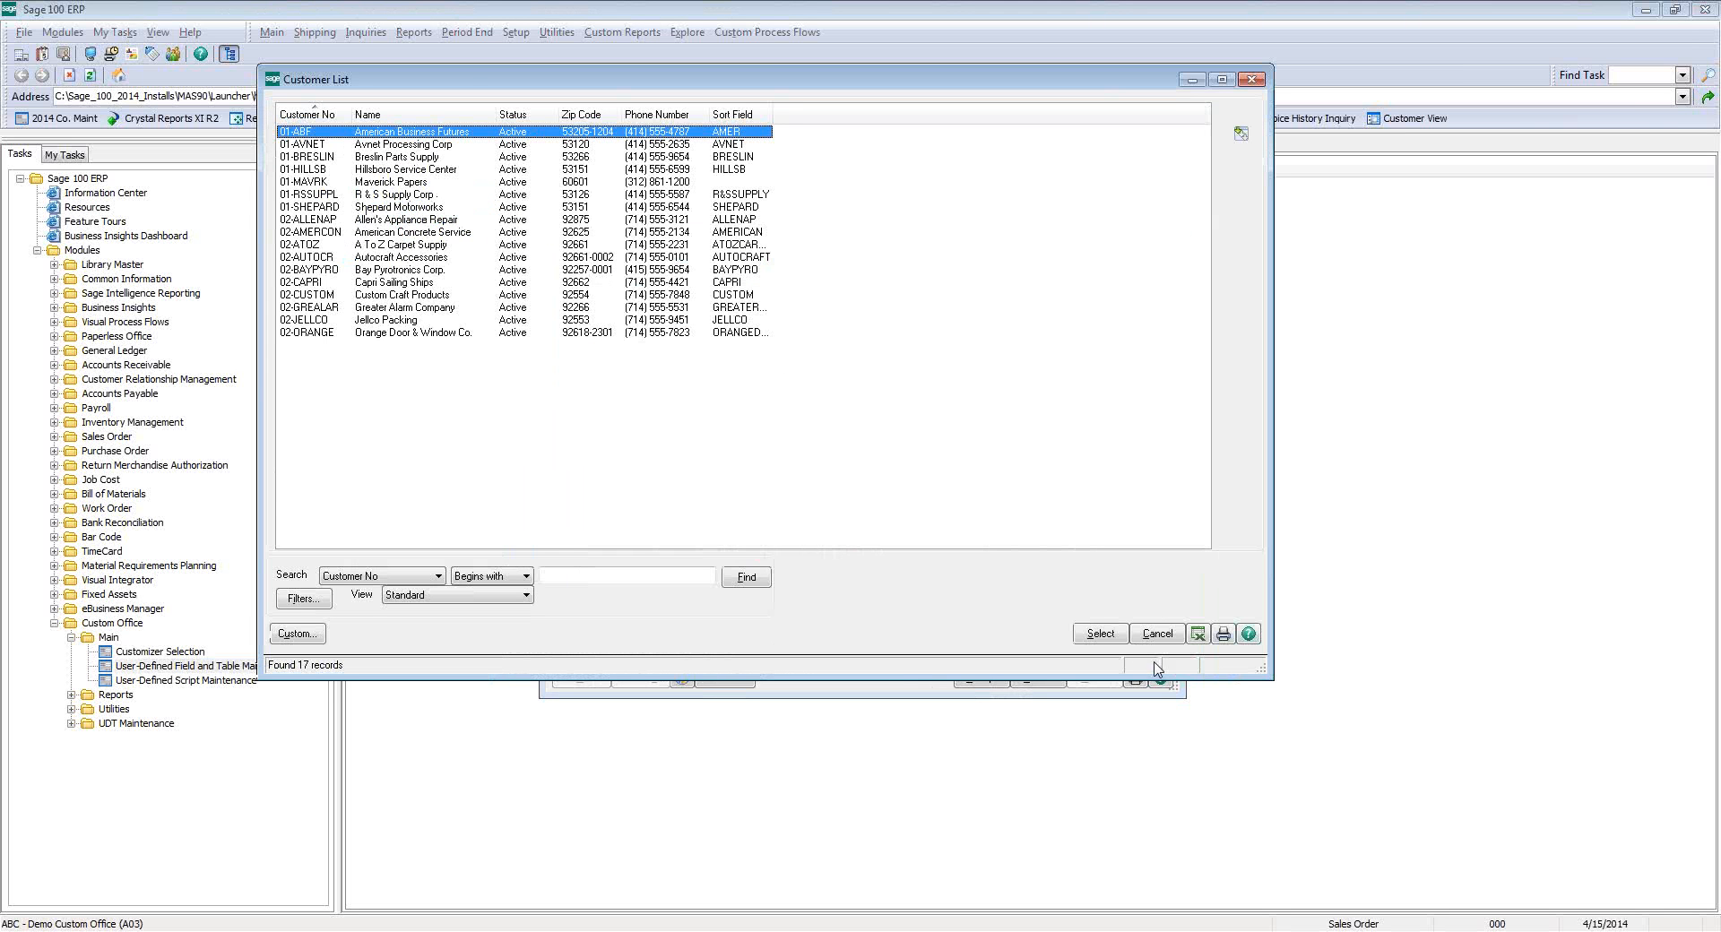
left_click(1101, 634)
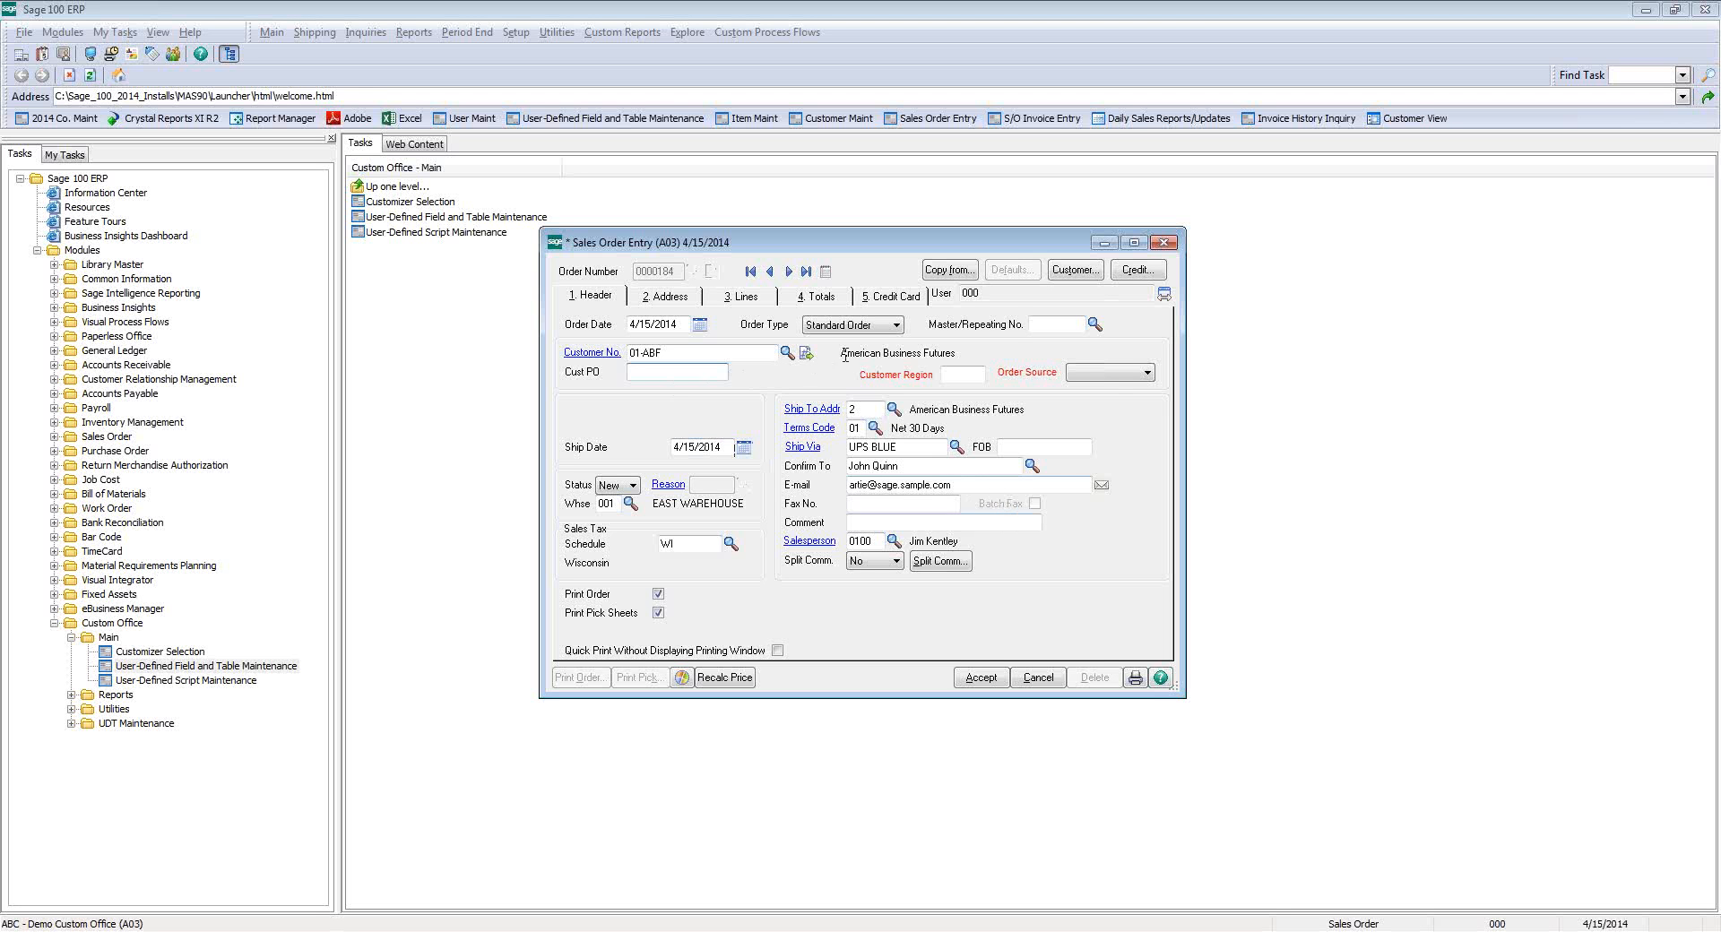
- Set the sales order's Order Source to PHONE
left_click(1085, 375)
left_click(1121, 374)
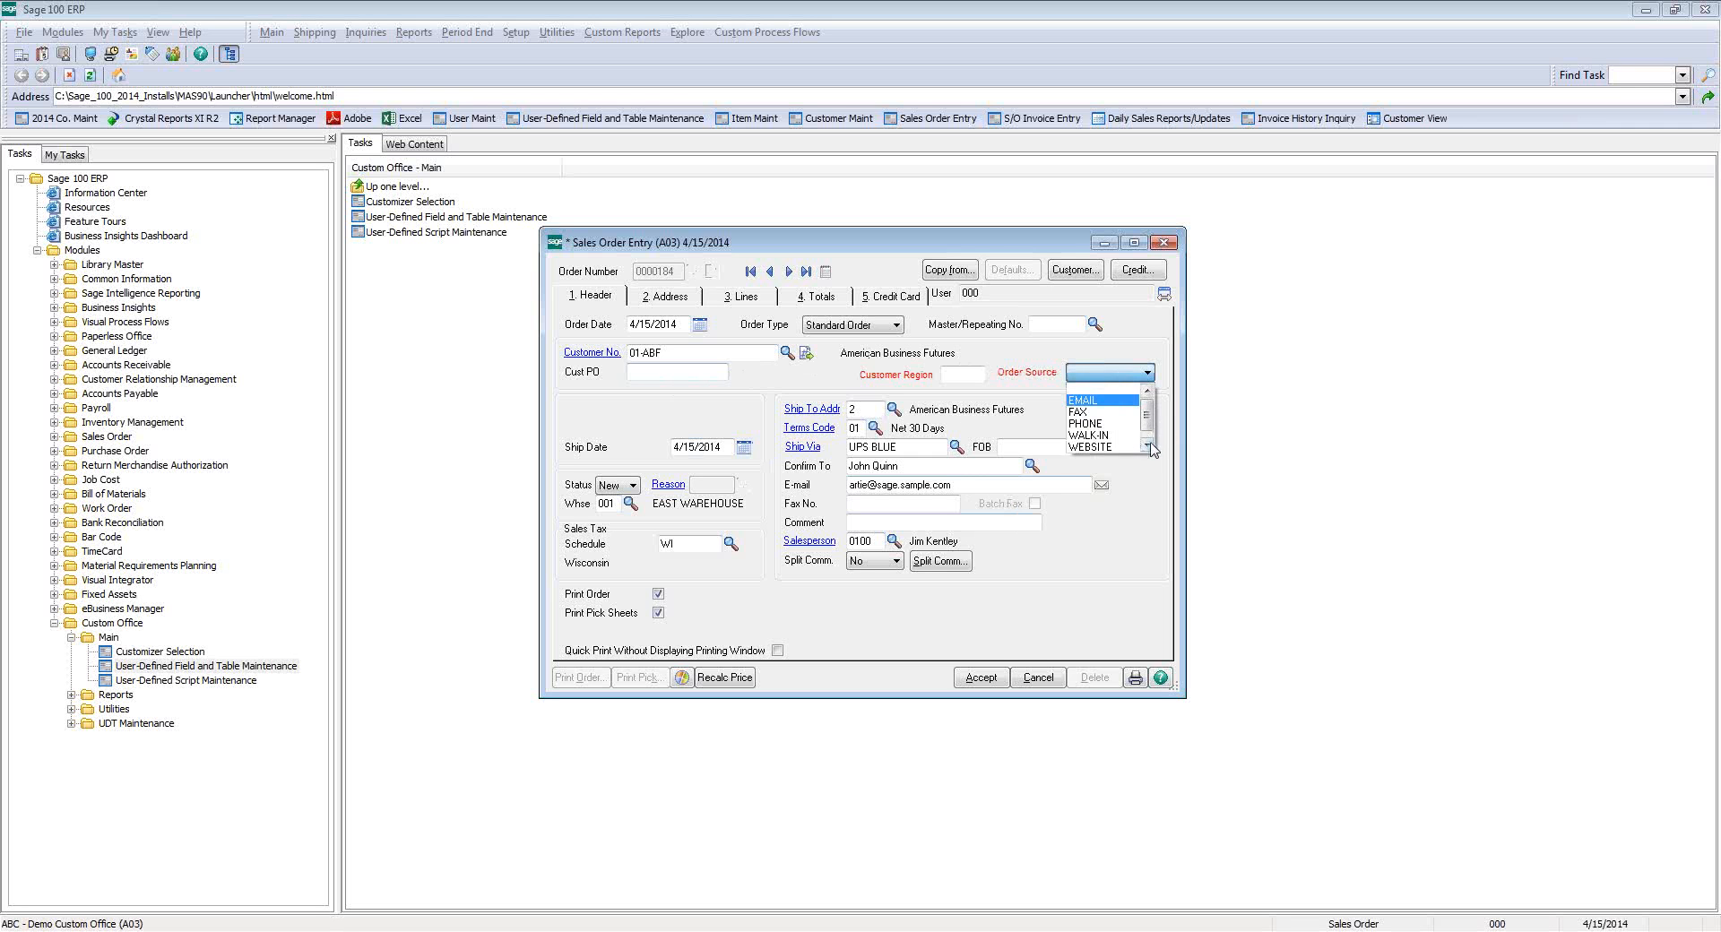
left_click(1147, 446)
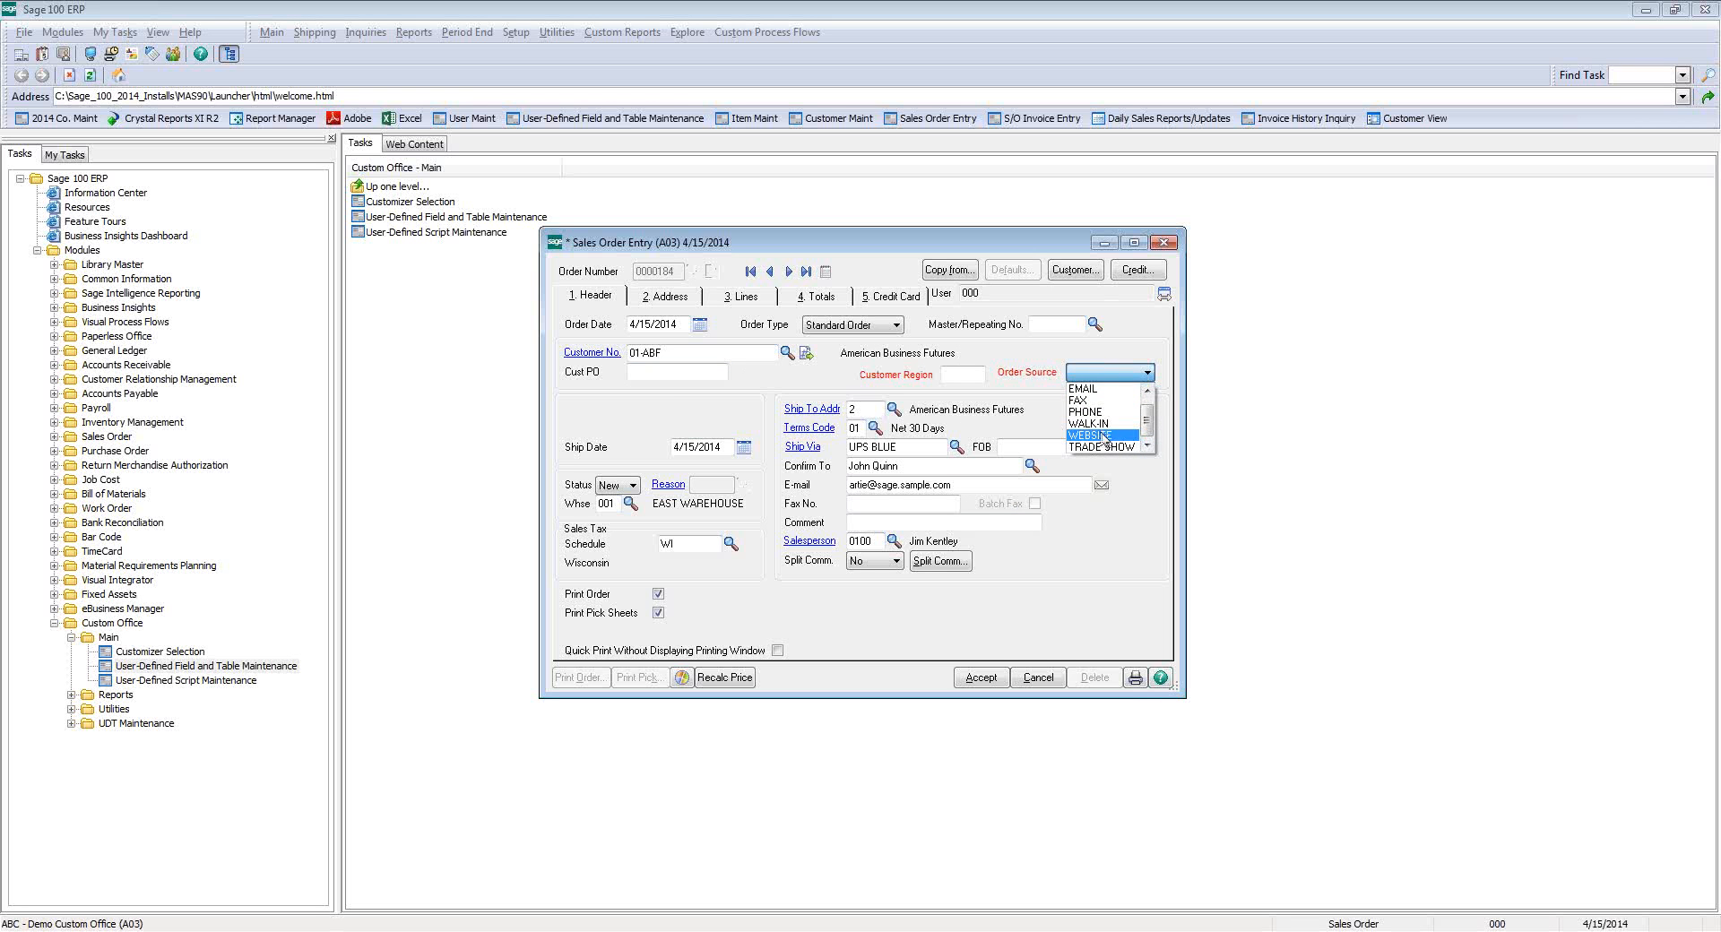
left_click(1097, 414)
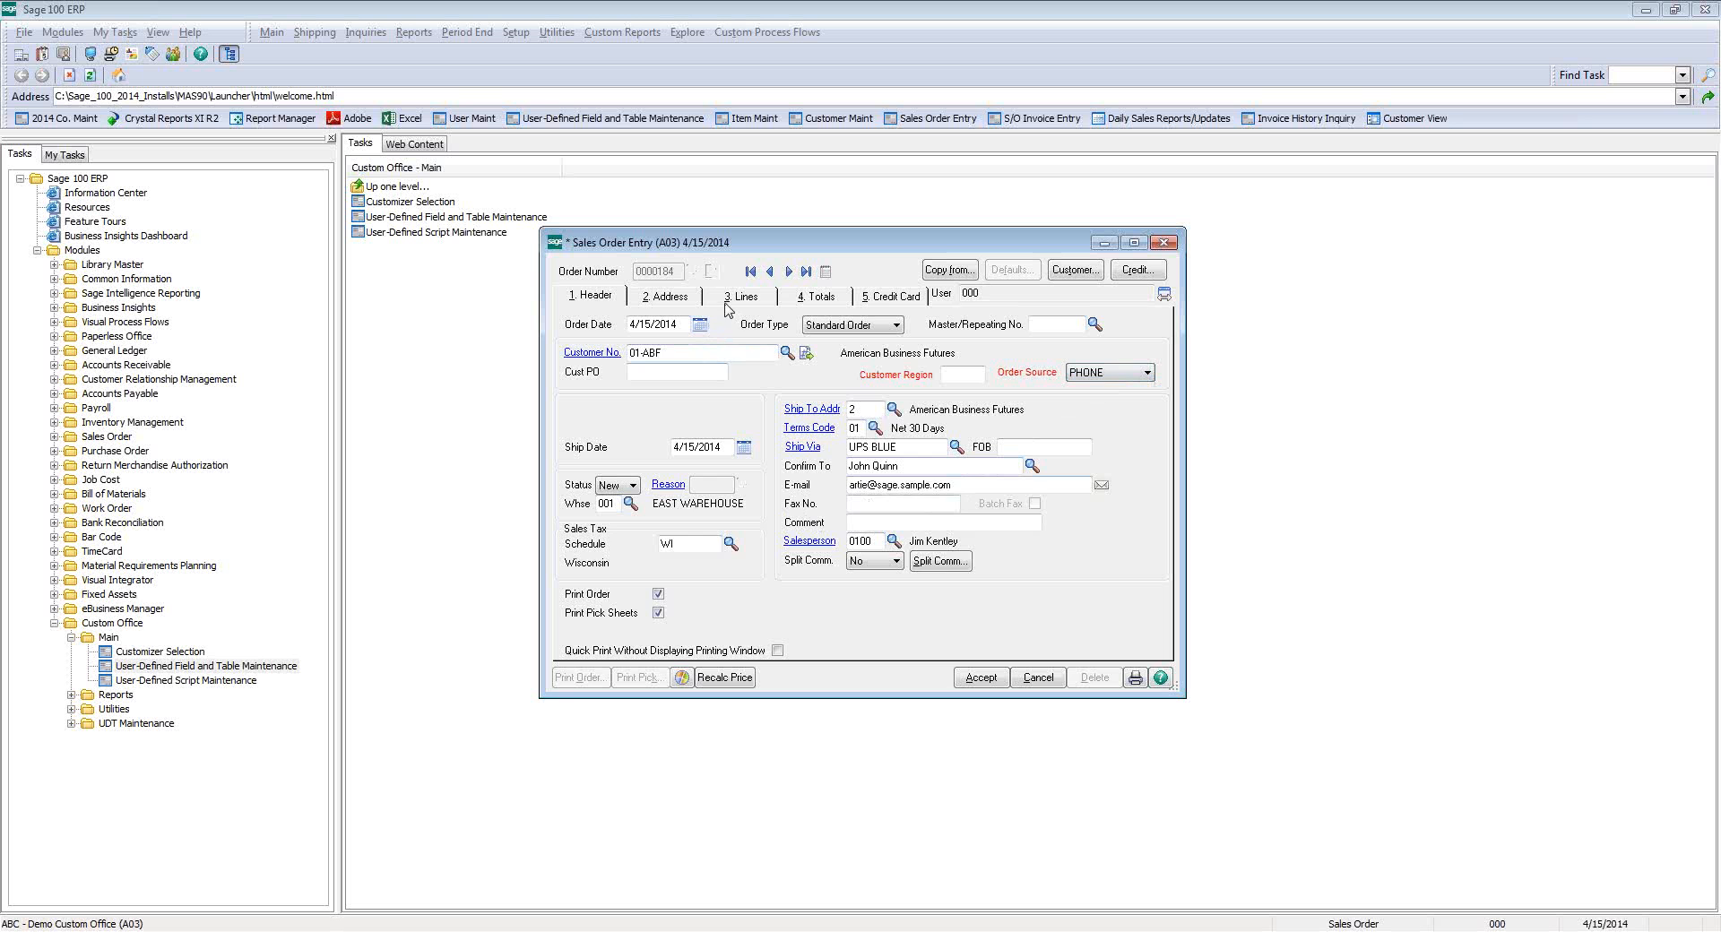
- Add the miscellaneous charge item /FINISH as the first line of the sales order
left_click(727, 305)
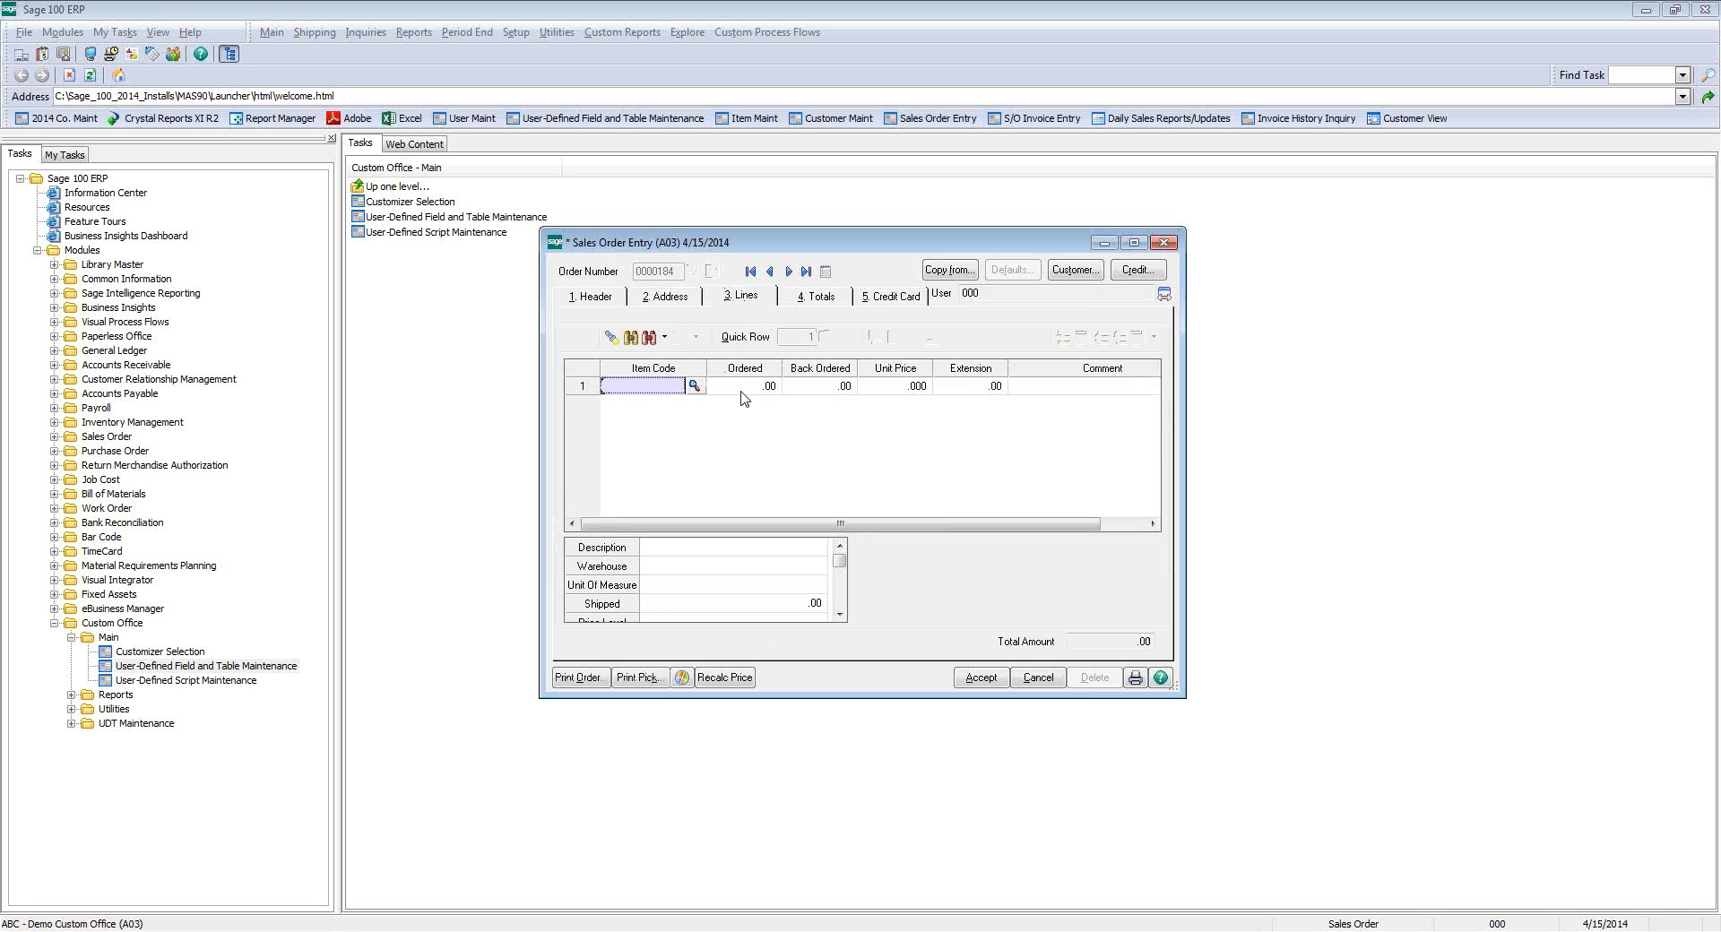
type("/")
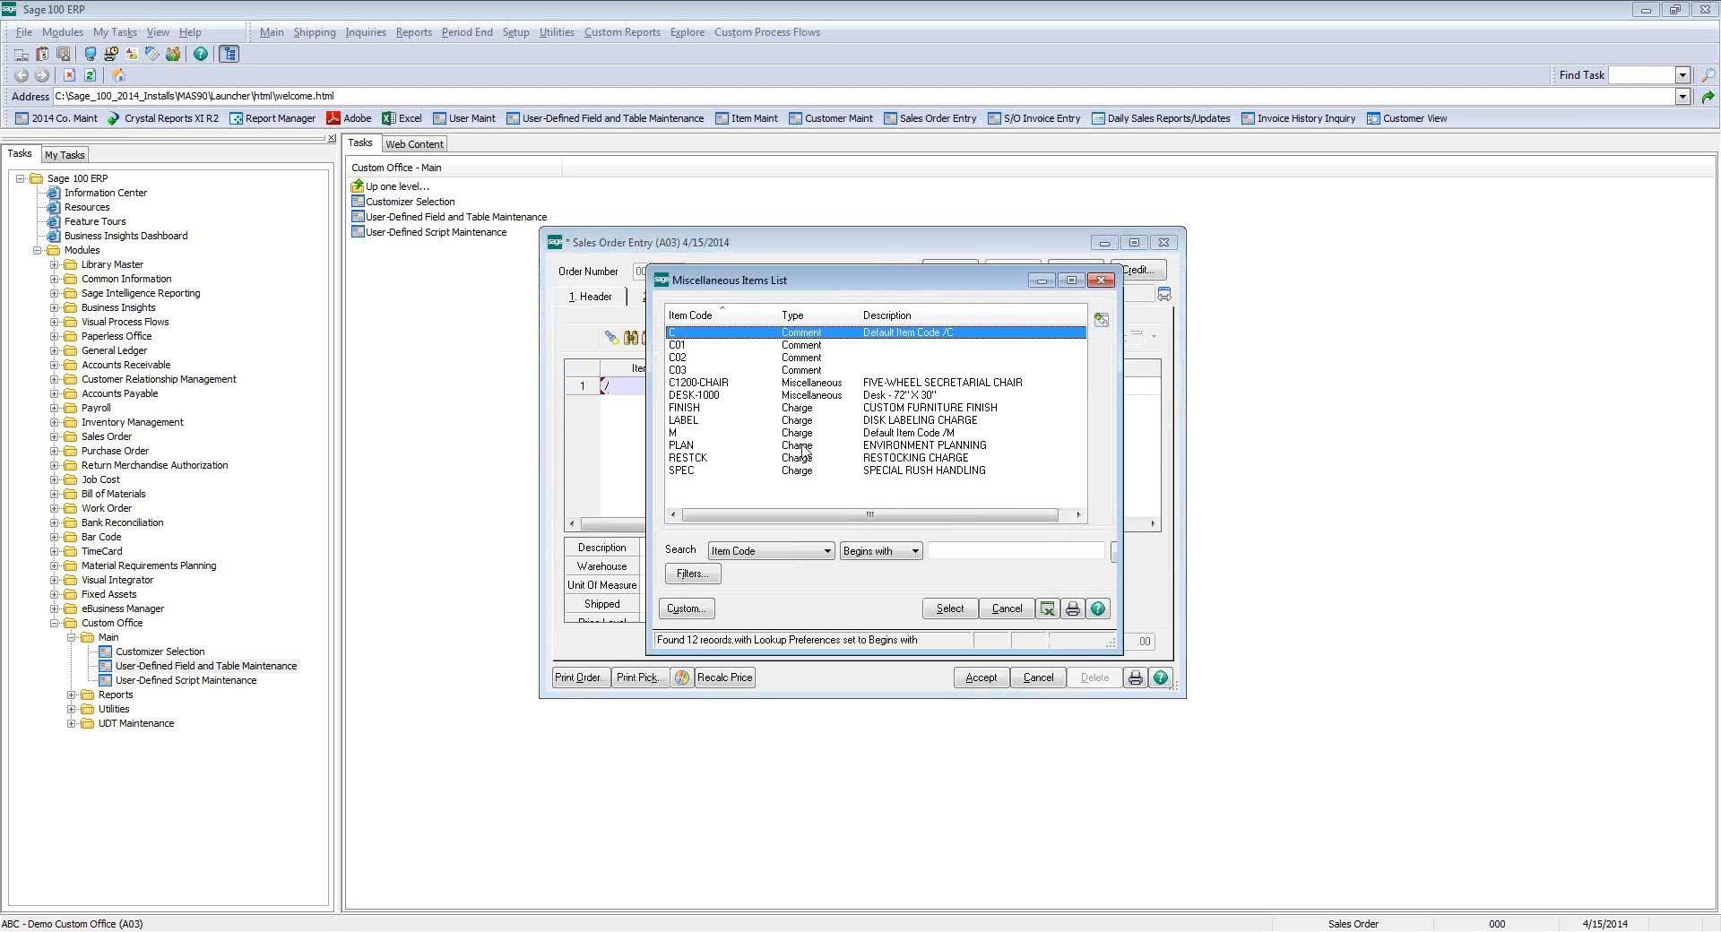
key("Down")
key("Down")
key("Down")
key("Down")
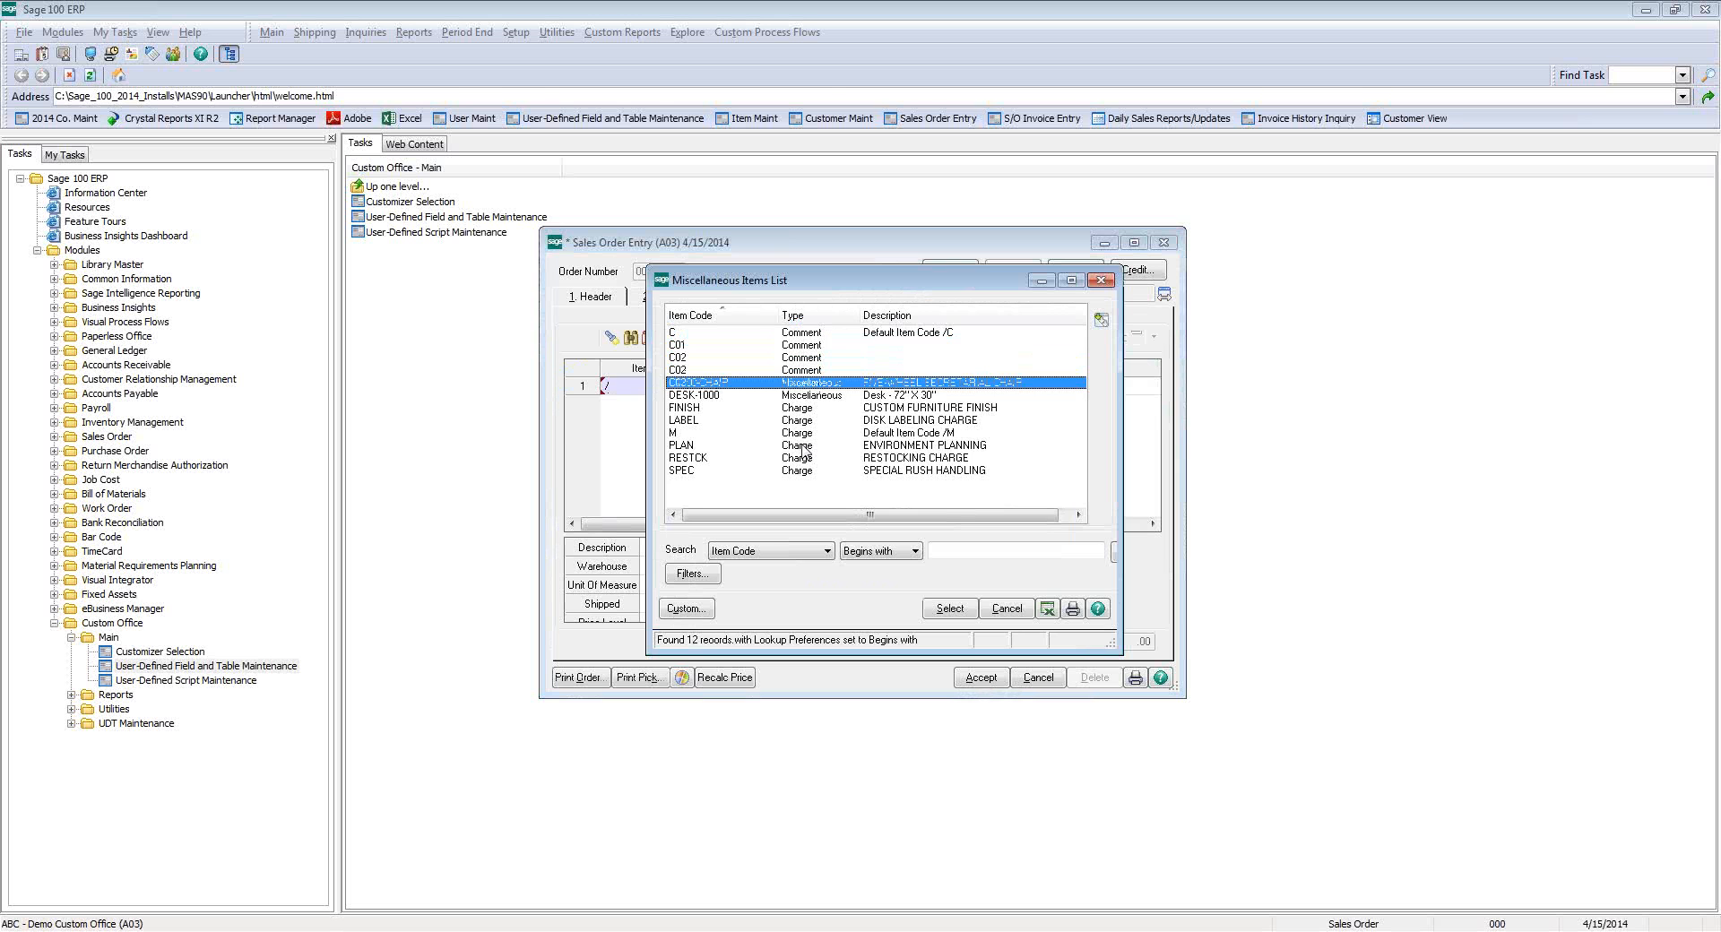
key("Down")
key("Down")
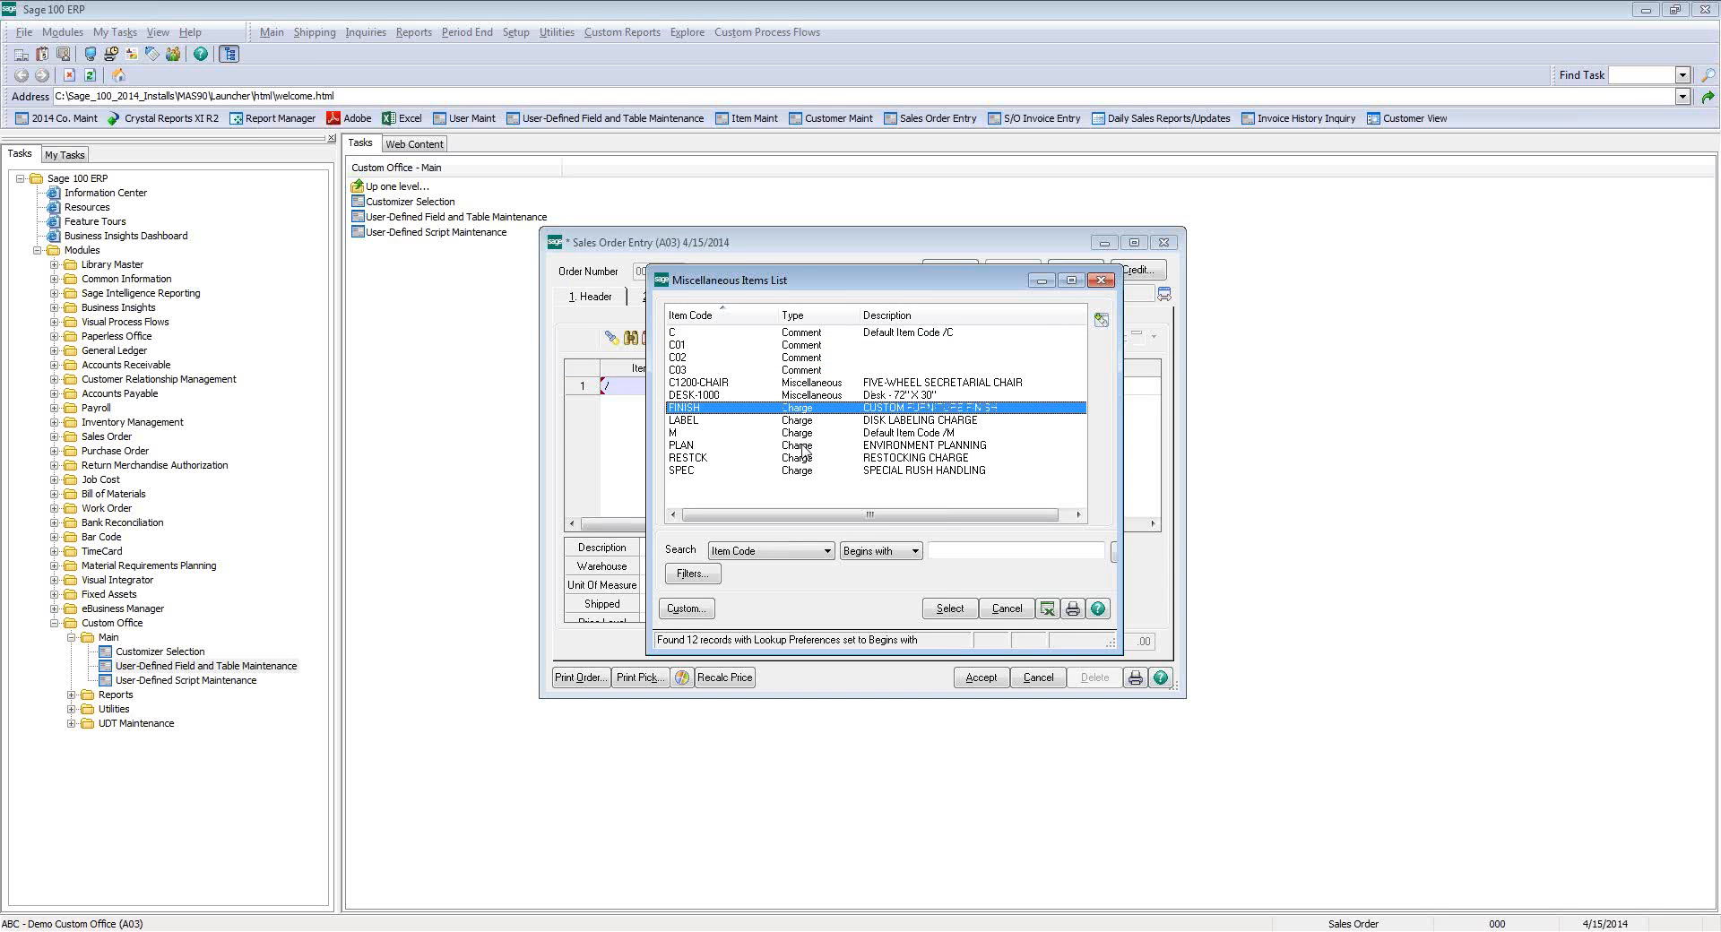
key("Return")
key("Tab")
key("Tab")
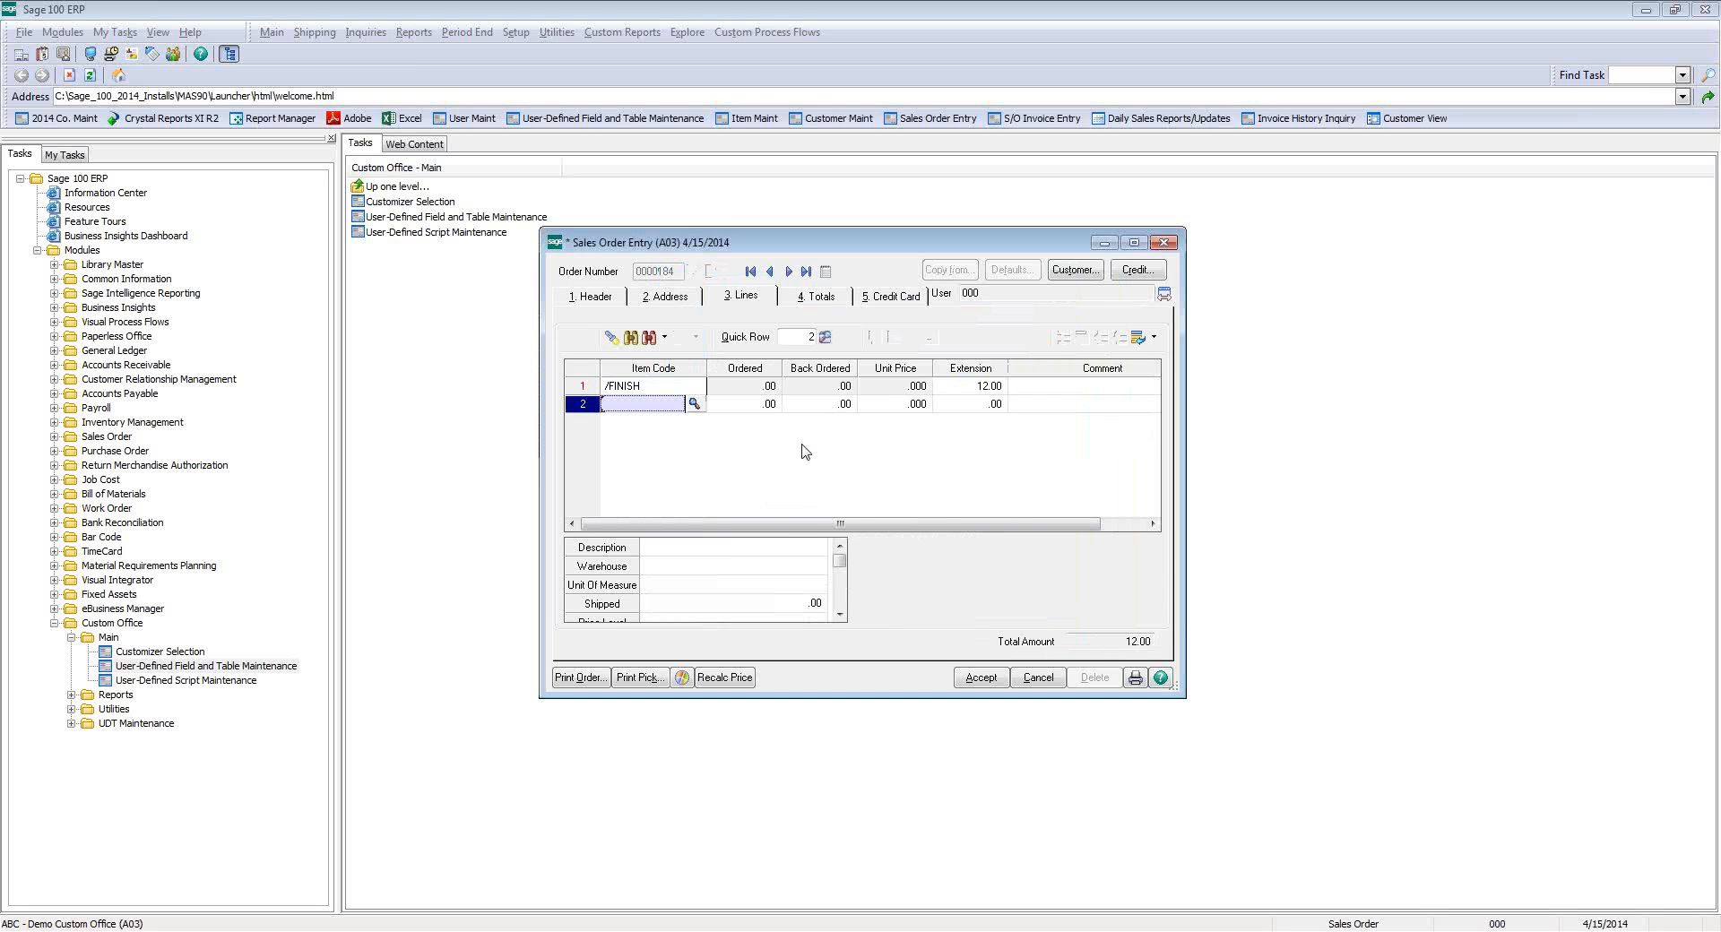
- Save the sales order and open its printing form, form code 1, in the Crystal Reports designer, accepting the default printer
left_click(803, 304)
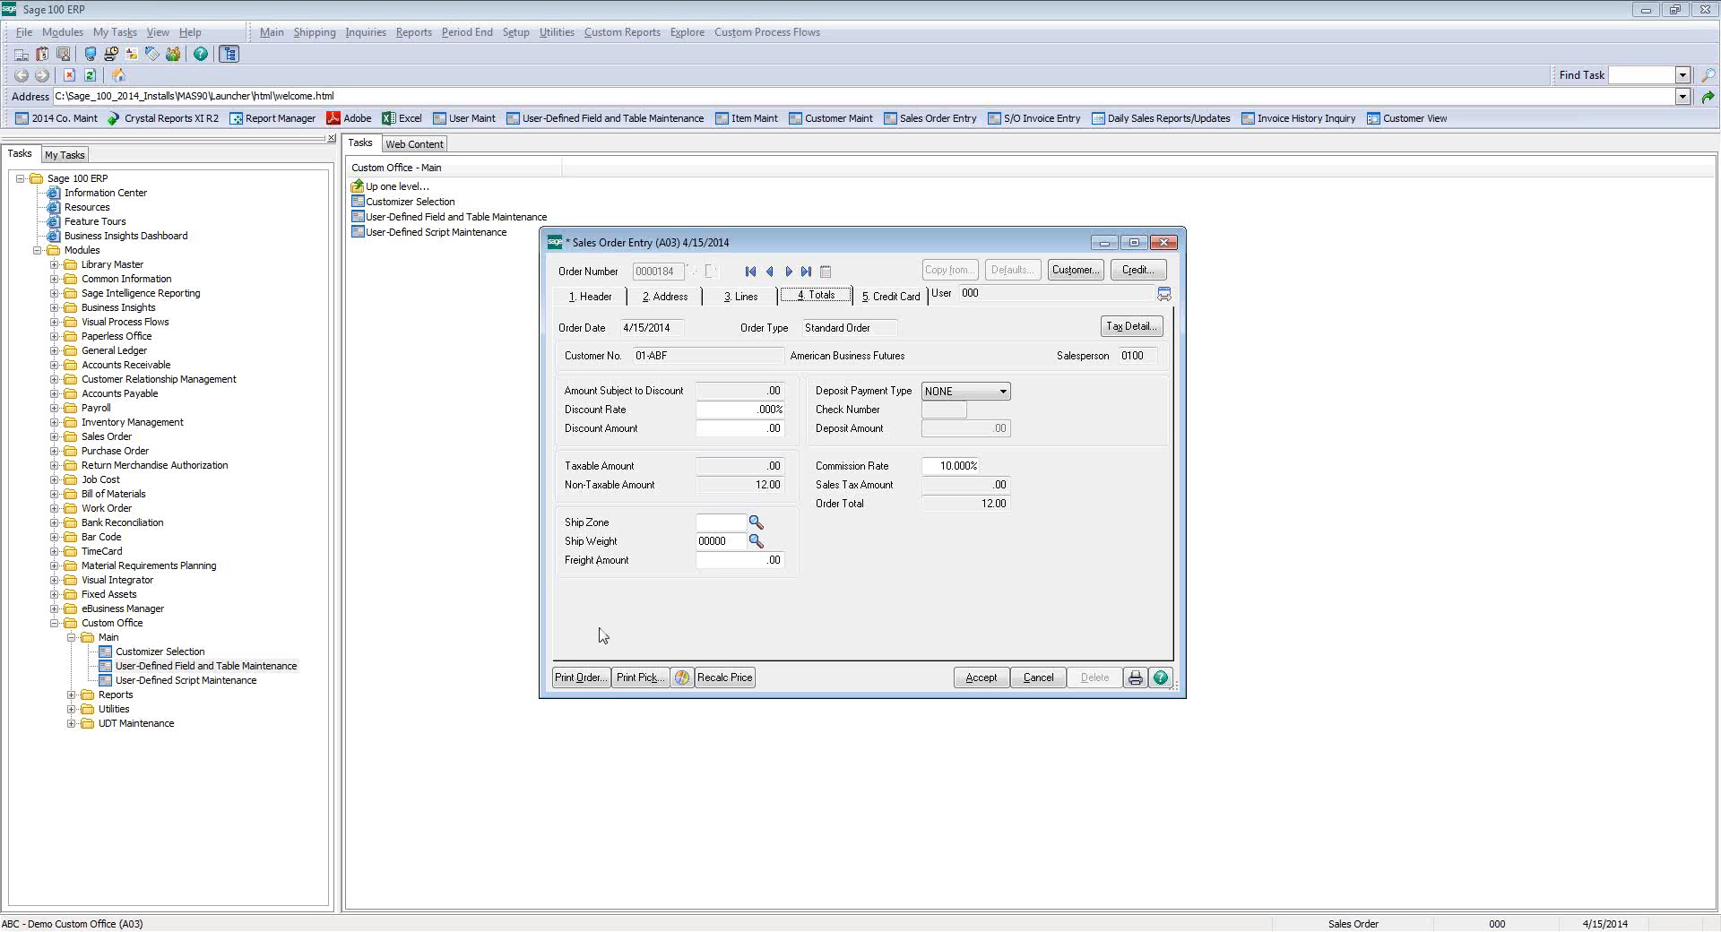
left_click(581, 680)
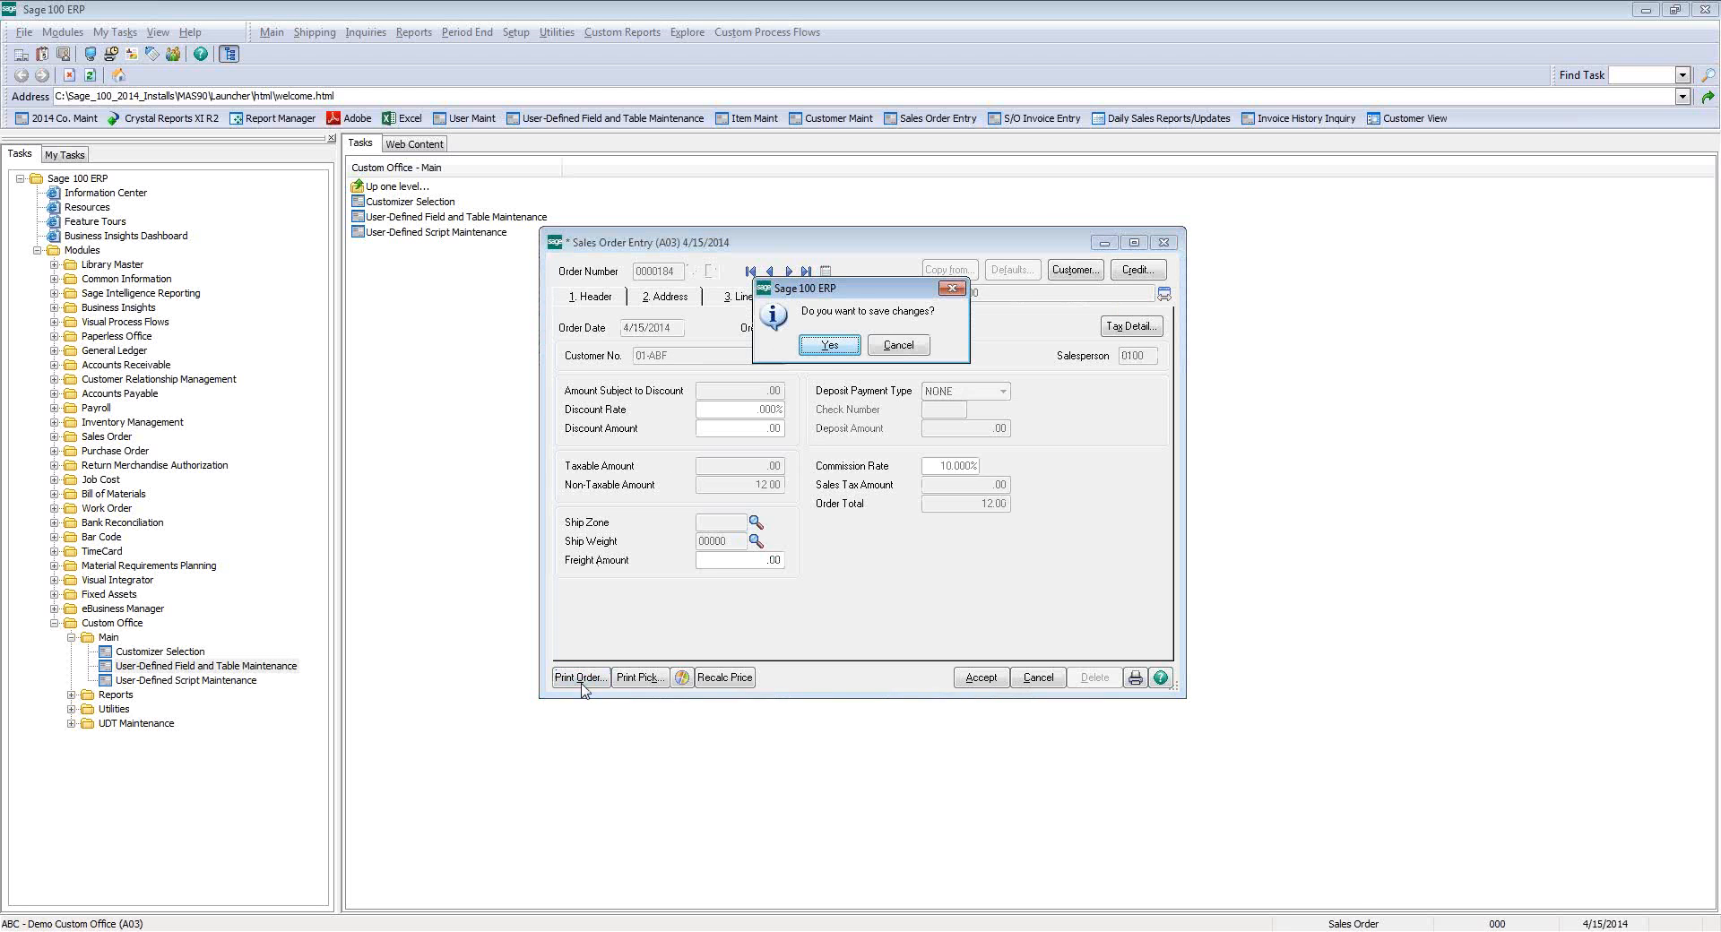
left_click(833, 347)
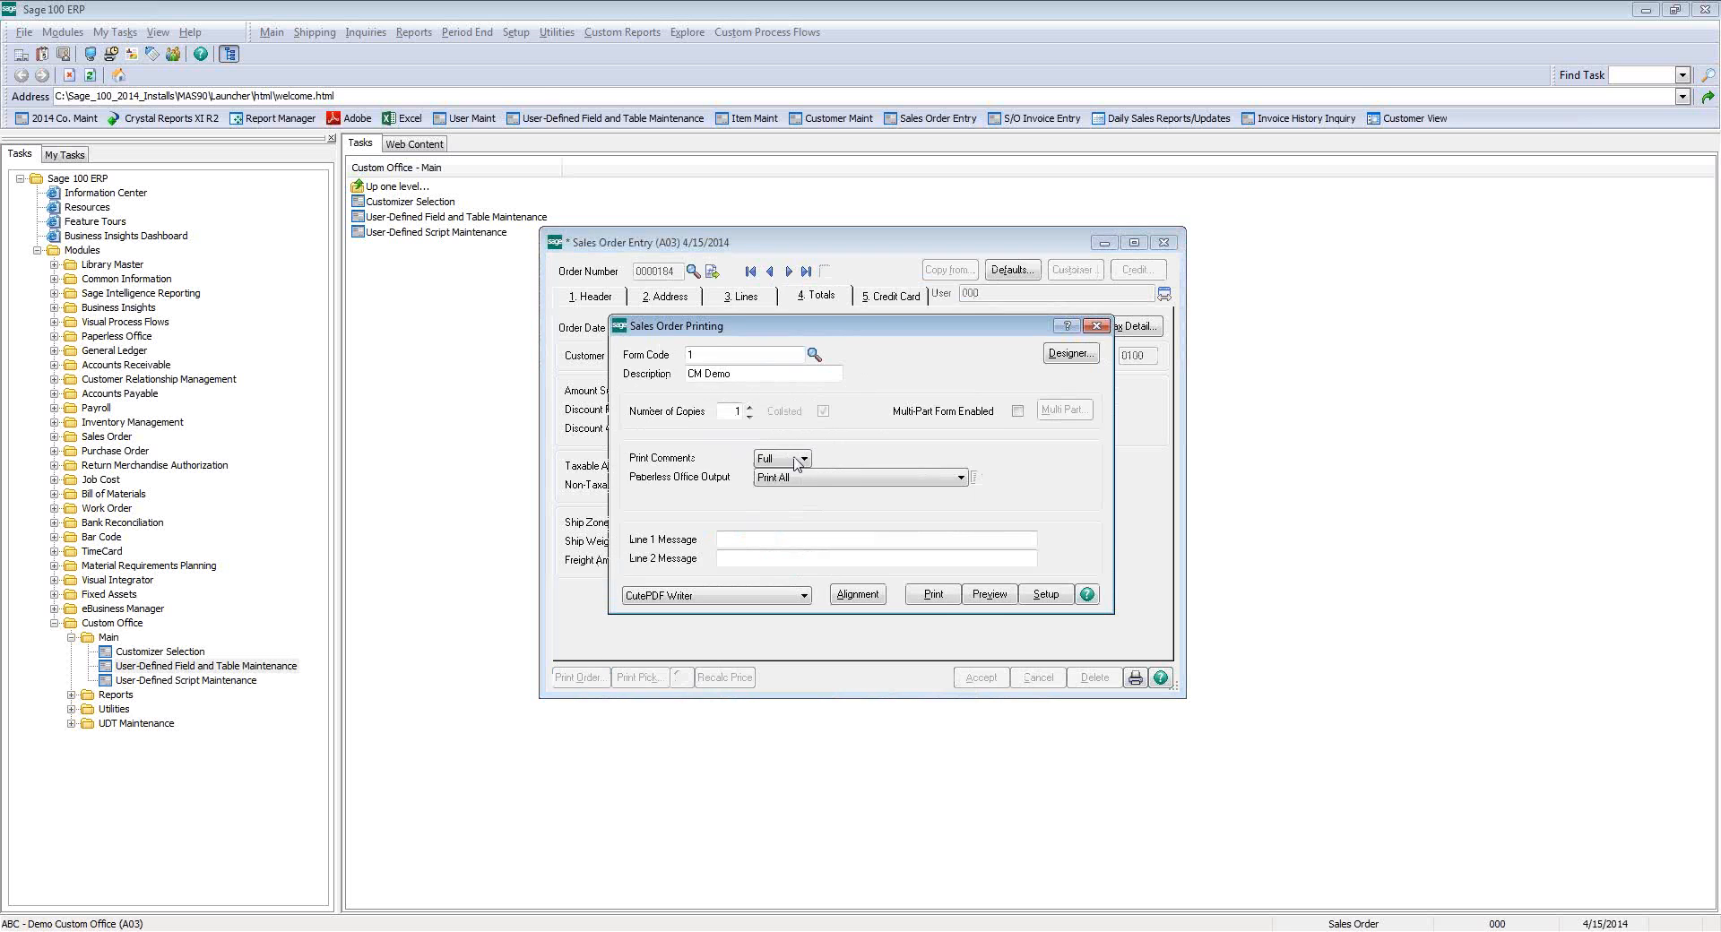
left_click(1067, 353)
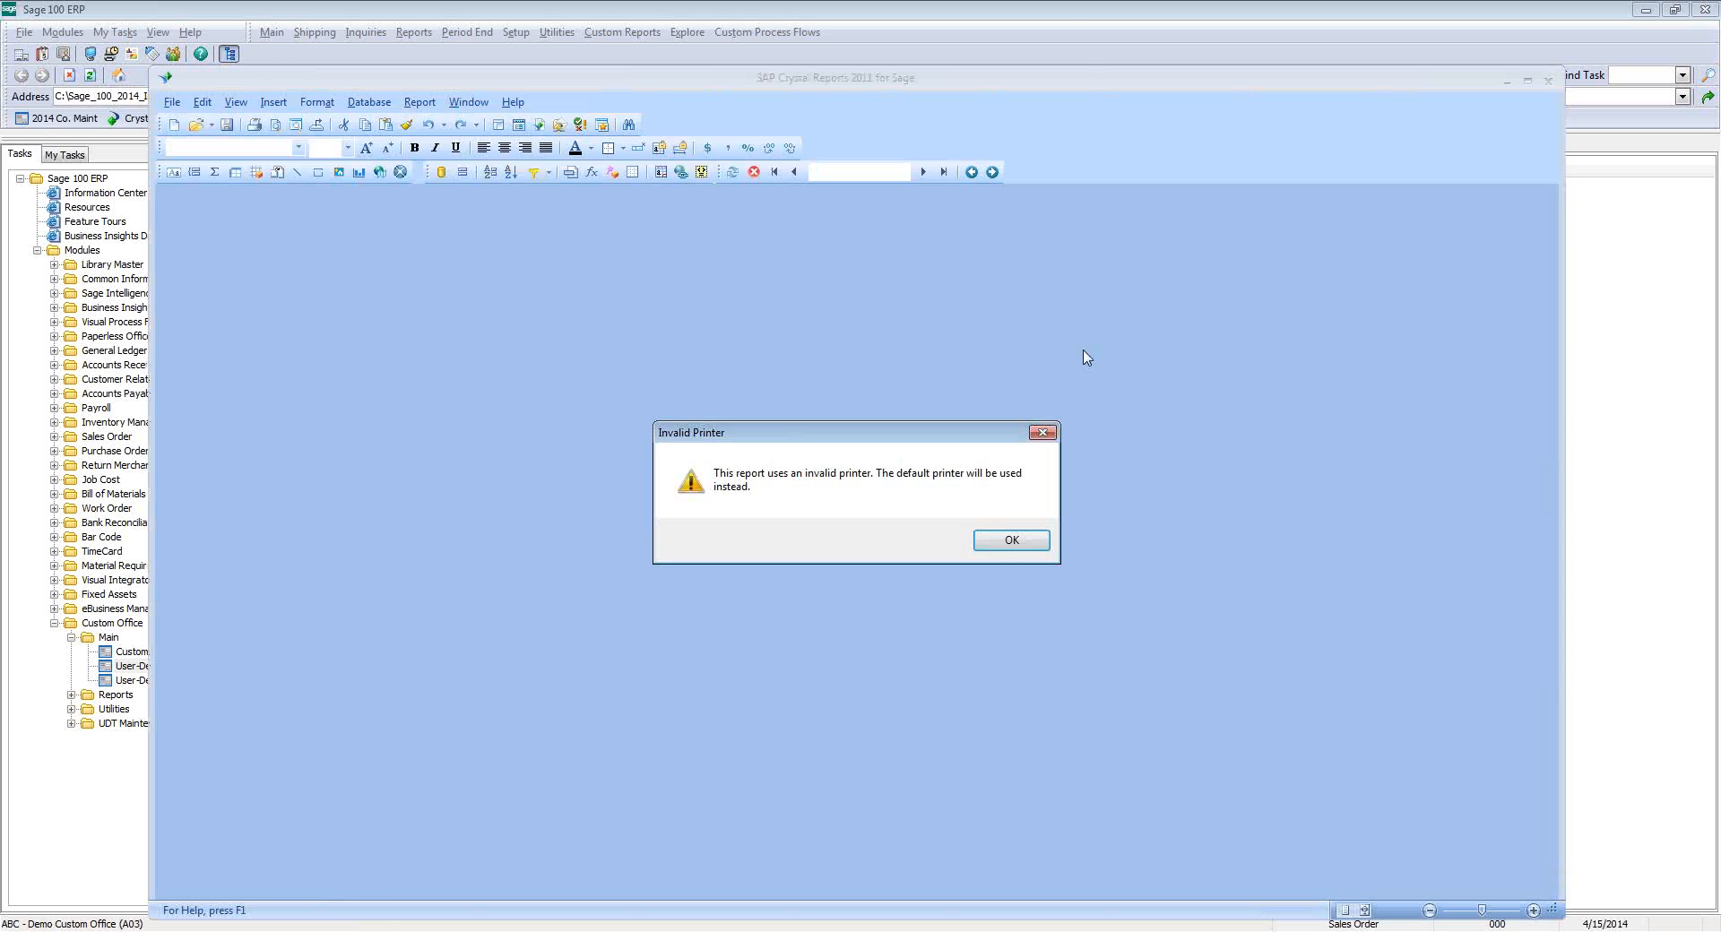
left_click(1011, 540)
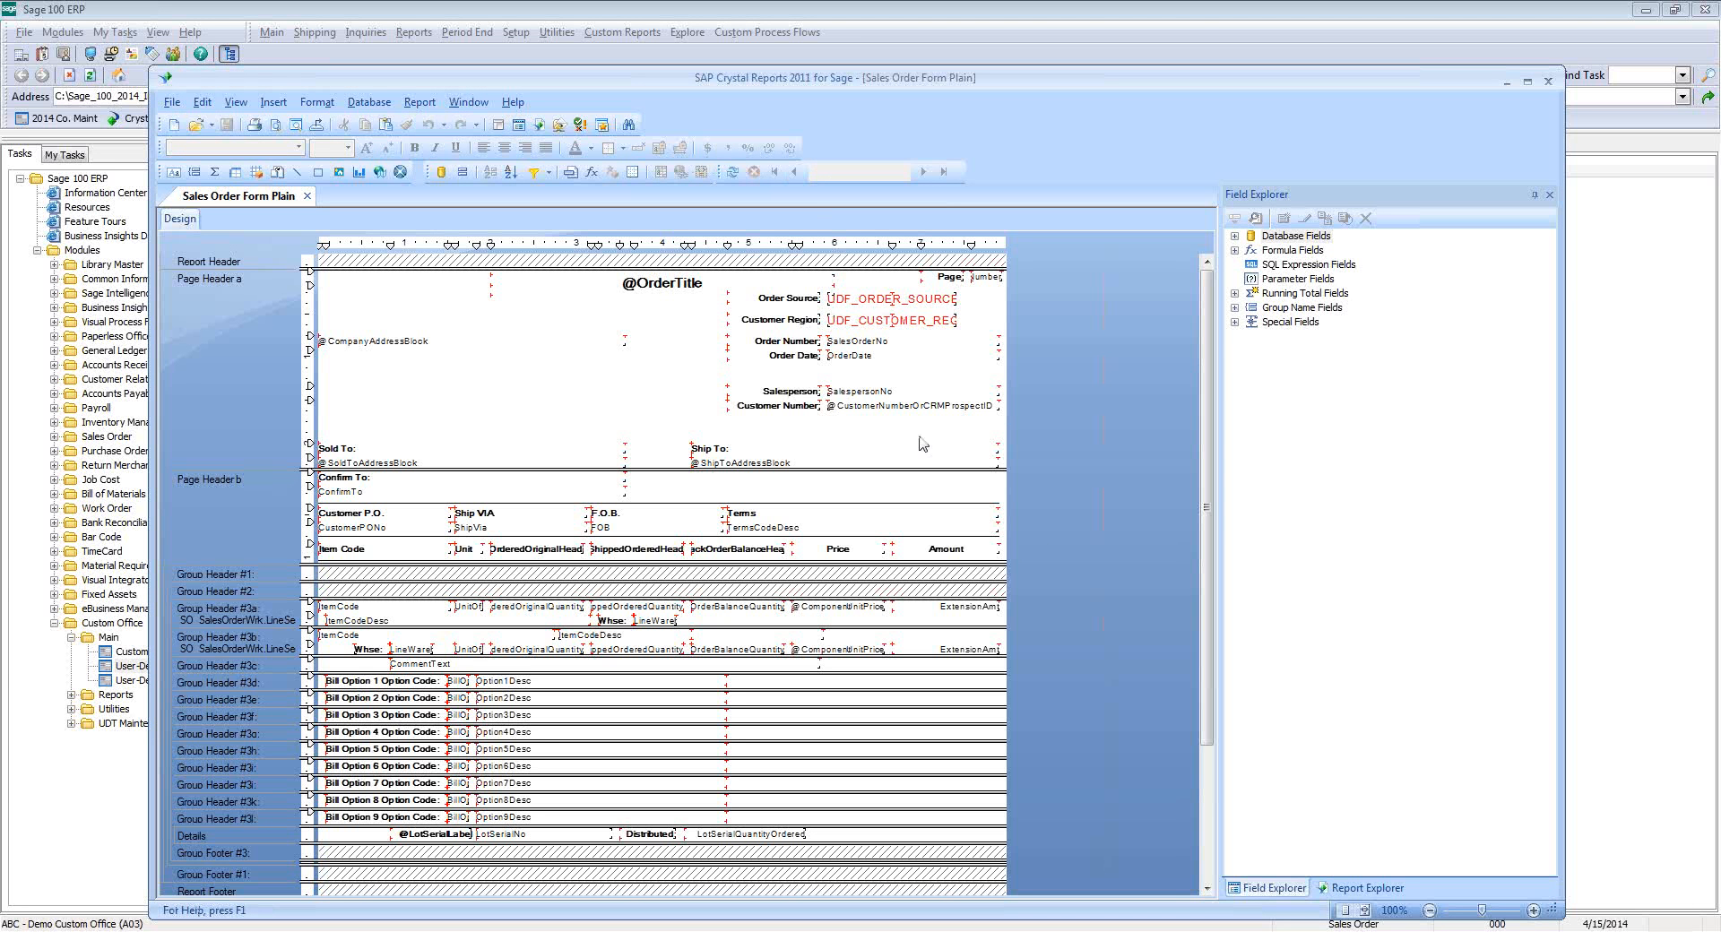
- Locate UDF_CUSTOMER_REGION and UDF_ORDER_SOURCE among the report's SO_SalesOrderWrk database fields, and find the Verify Database command without running it
left_click(1535, 911)
left_click(1534, 911)
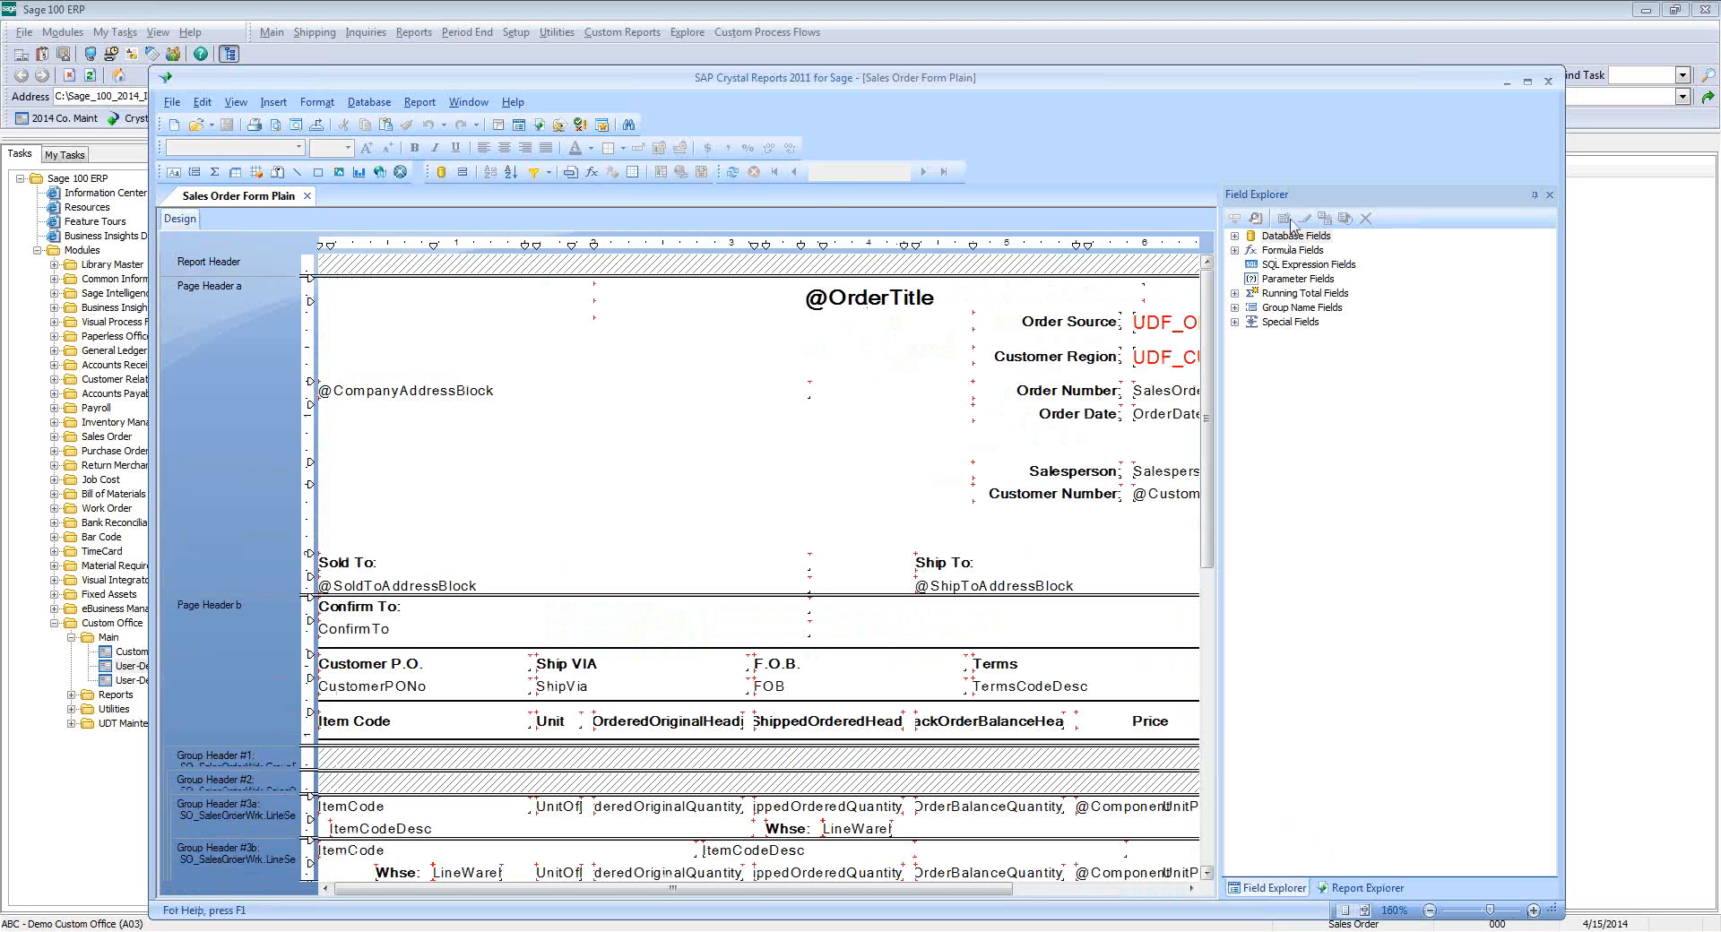
left_click(1234, 235)
left_click(1317, 251)
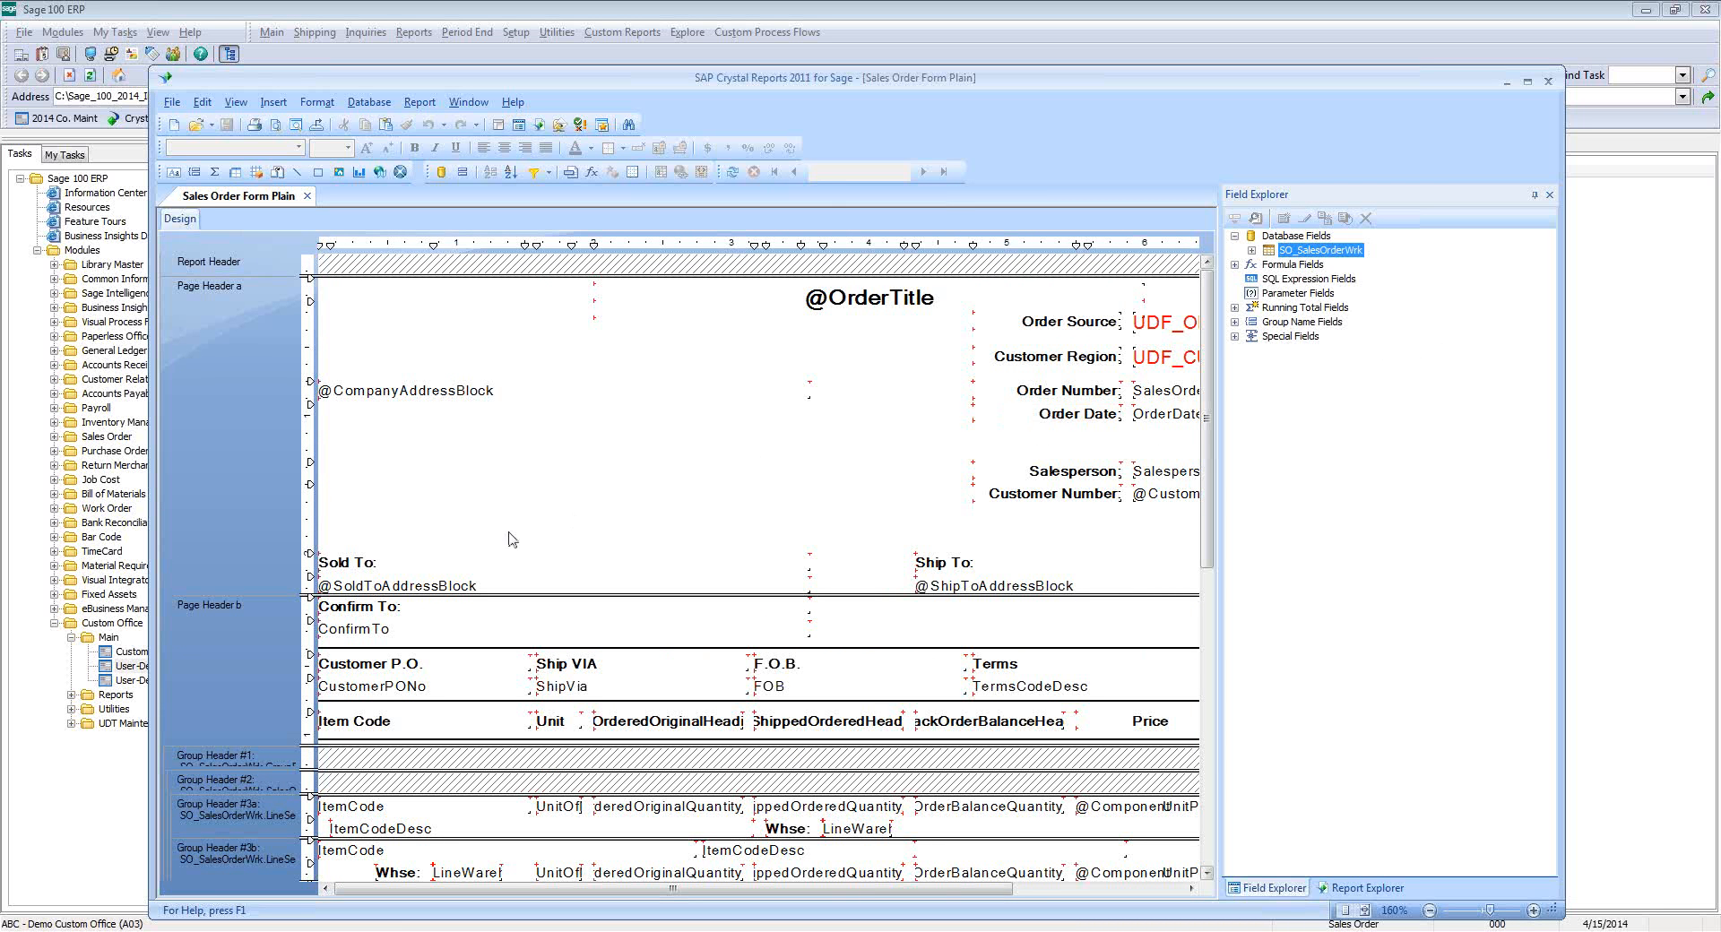
left_click(1251, 251)
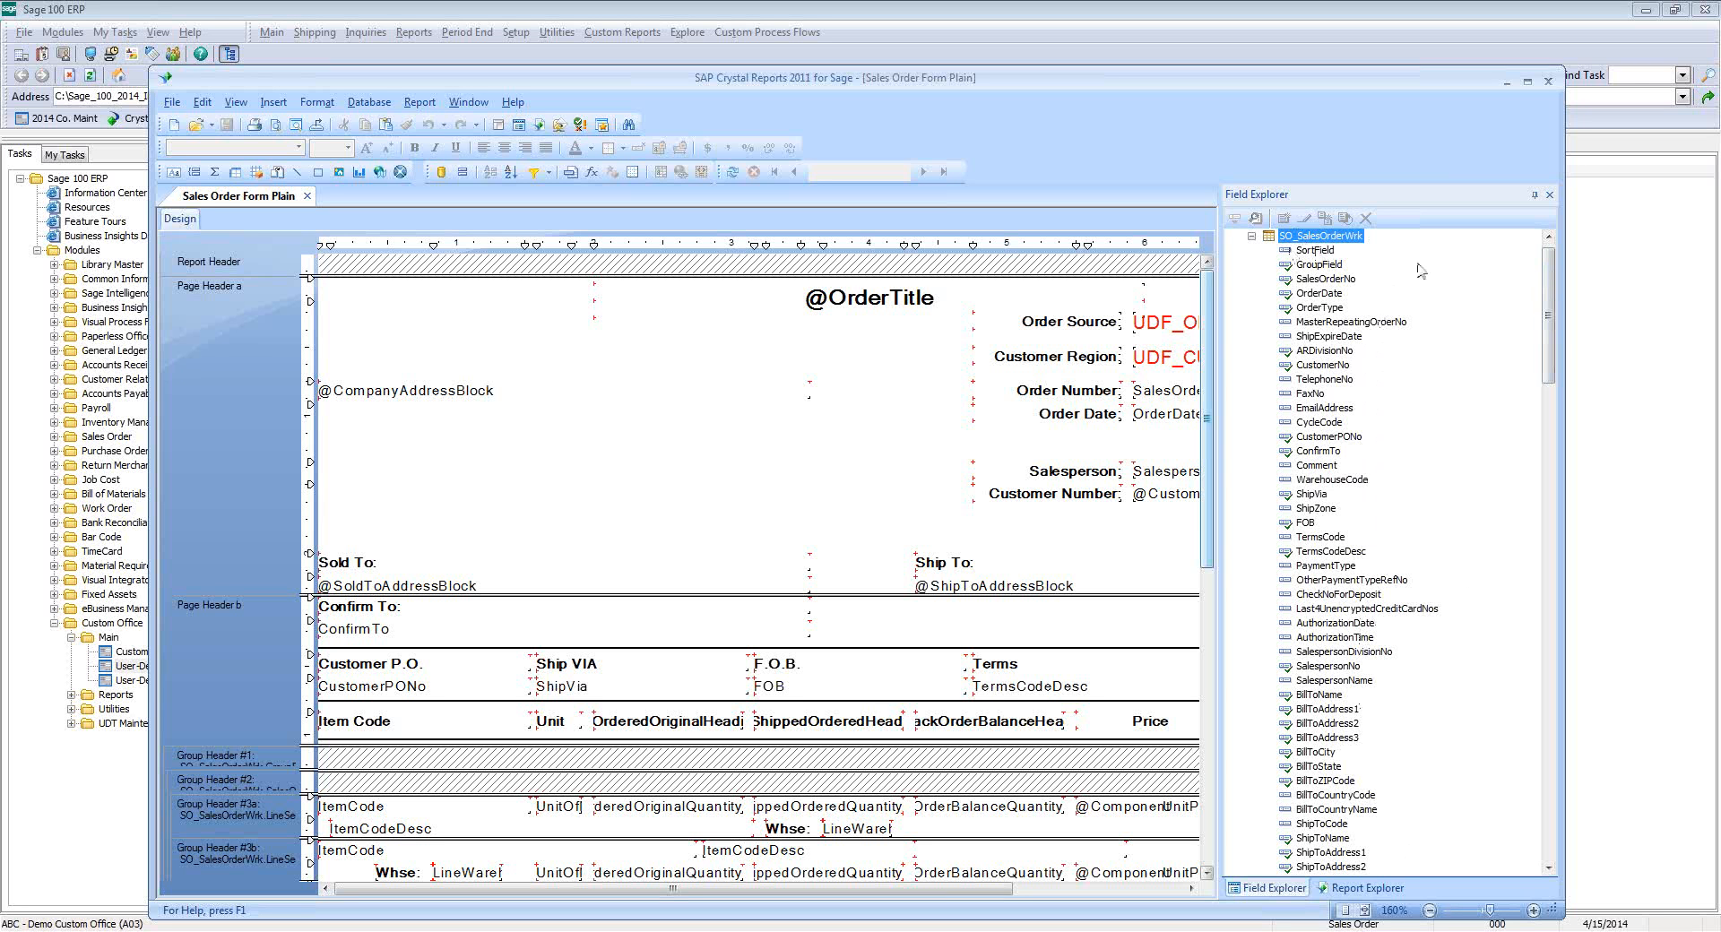
left_click_drag(1552, 278, 1545, 756)
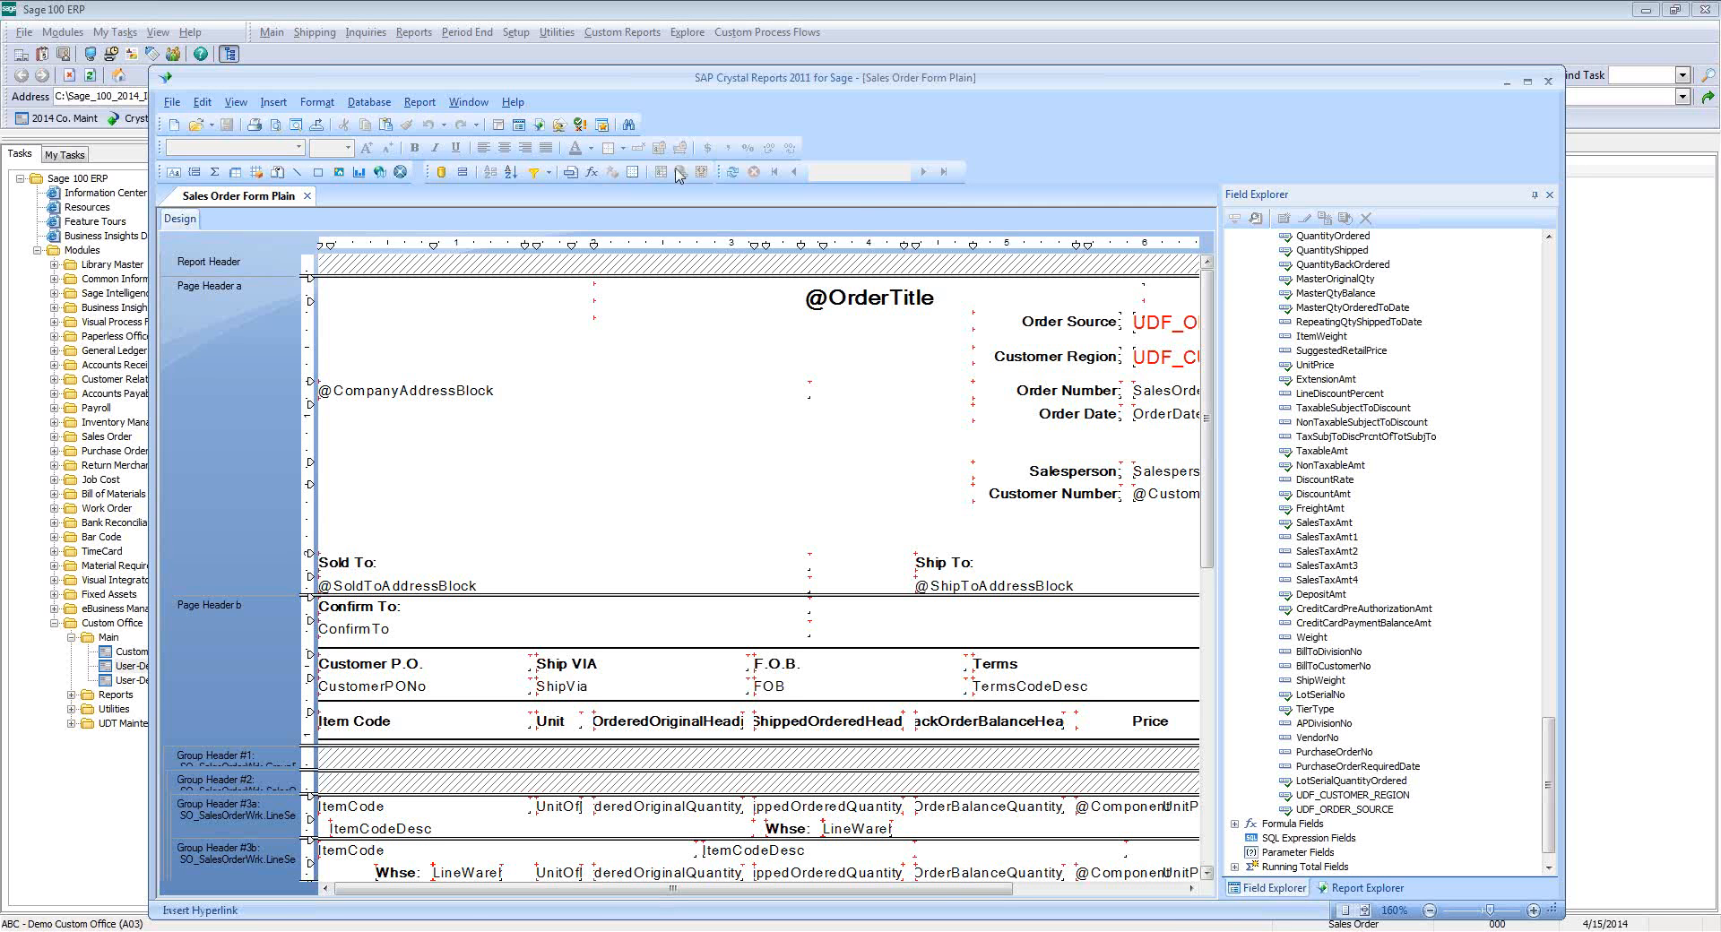
left_click(363, 107)
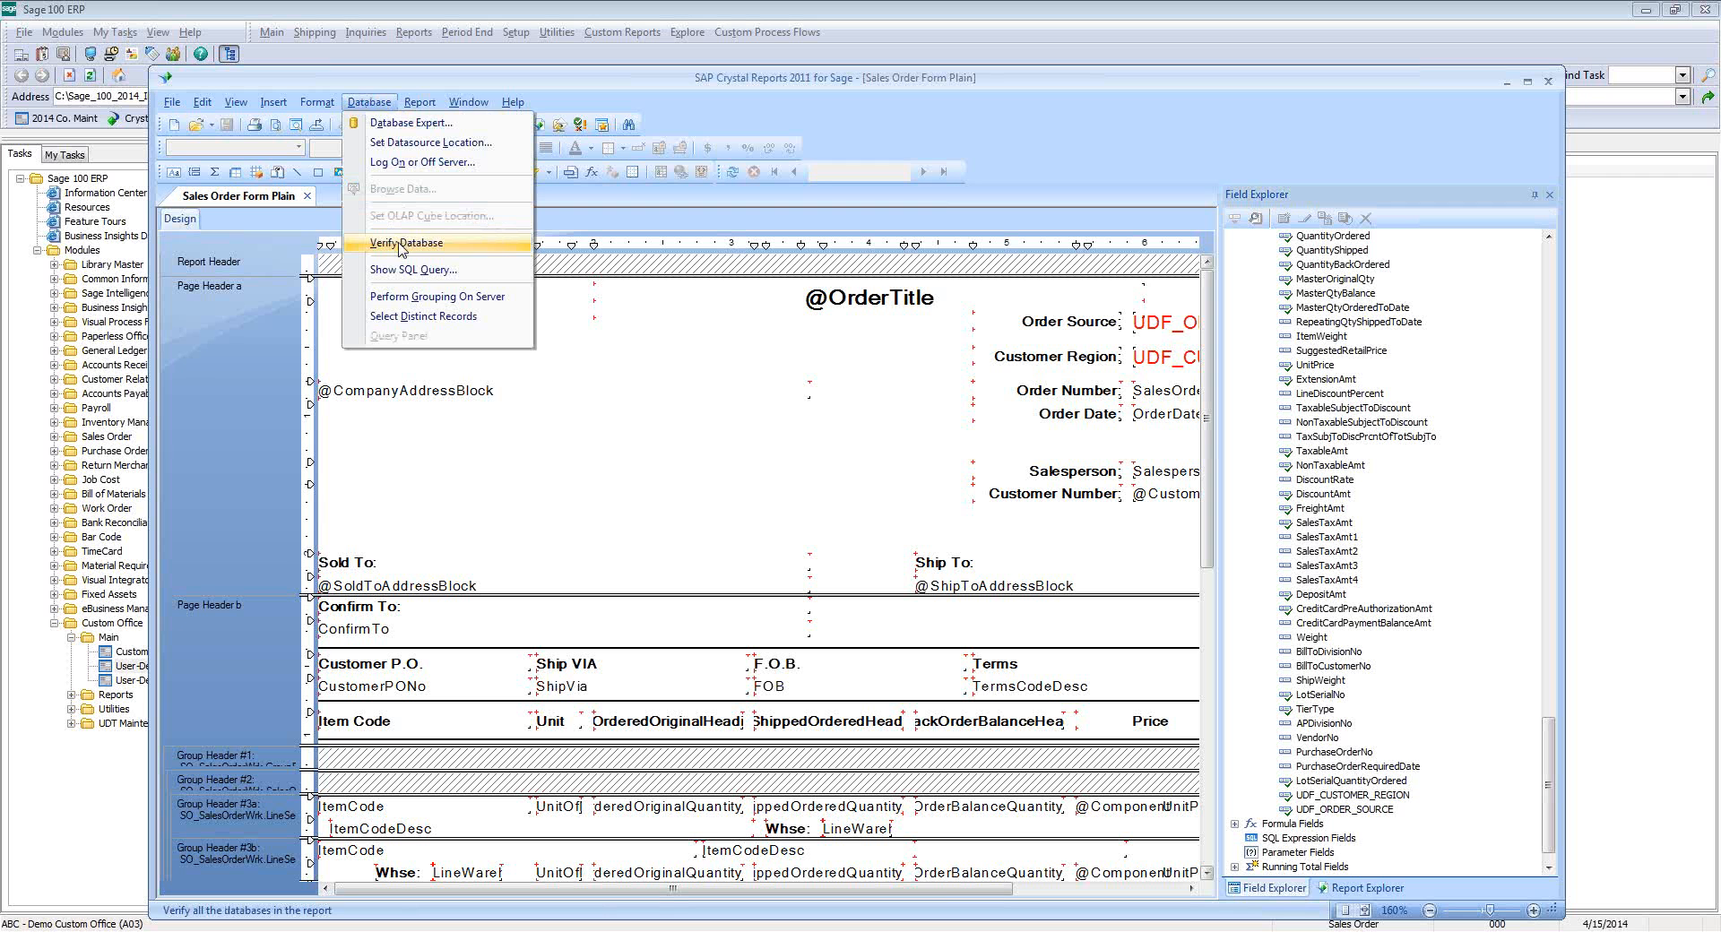
left_click(995, 107)
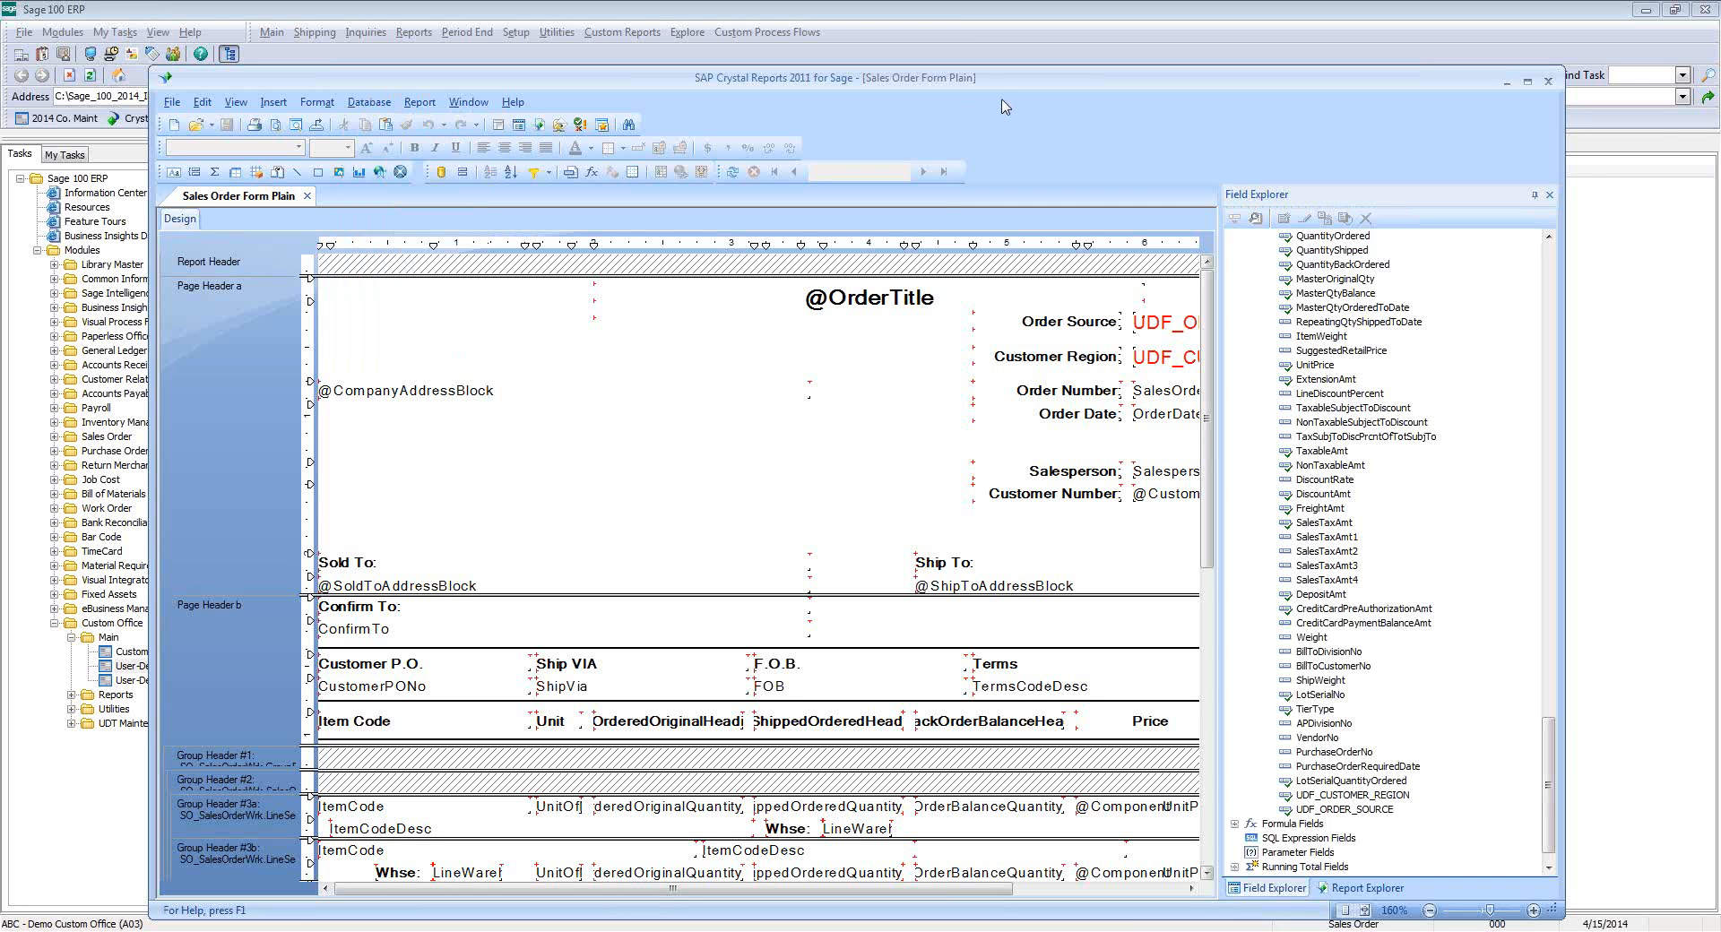
- Close the Field Explorer and Report Explorer, and exit the sales order form designer
left_click(1549, 195)
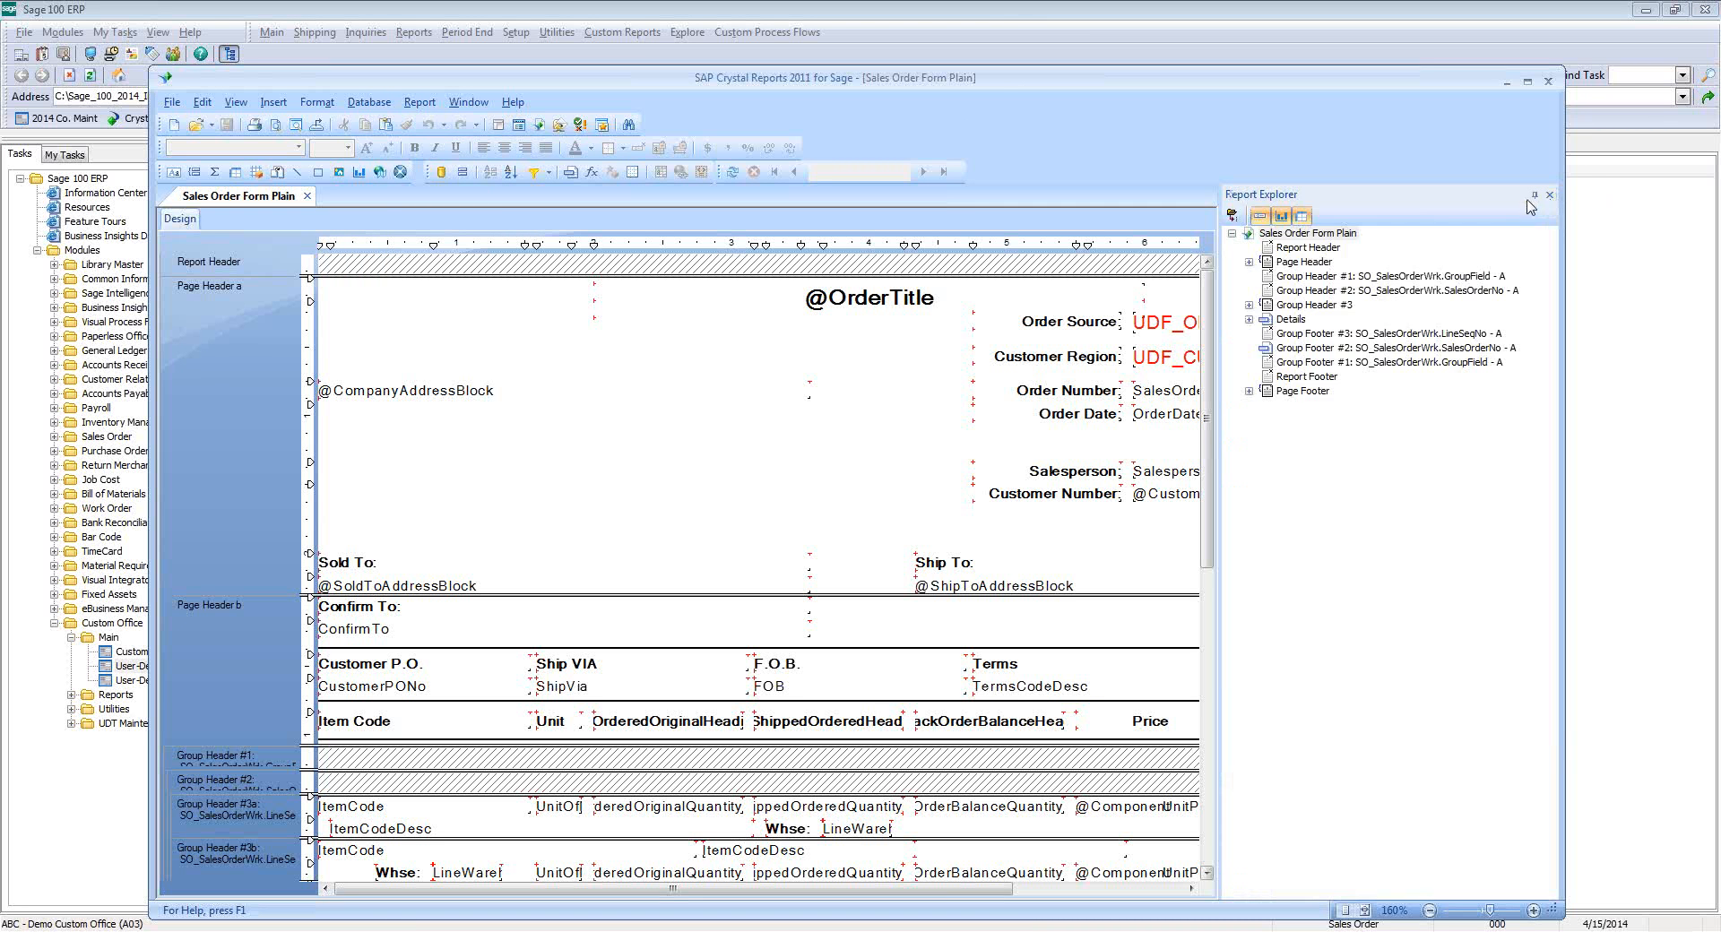
left_click(1549, 194)
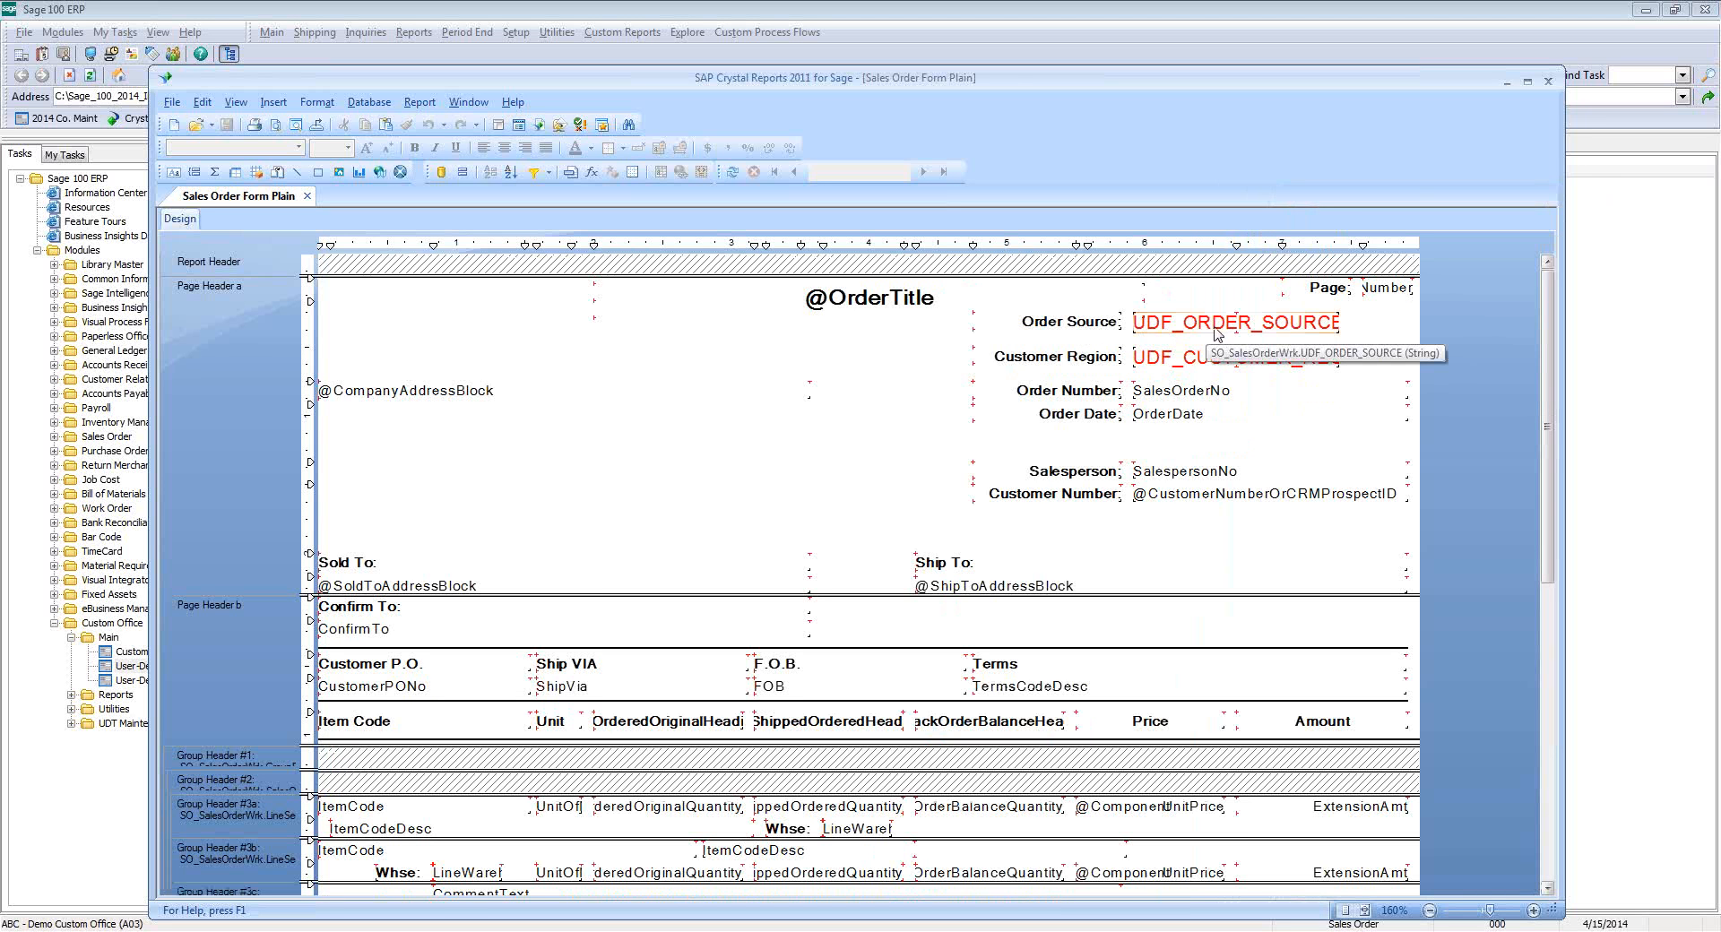
left_click(1549, 82)
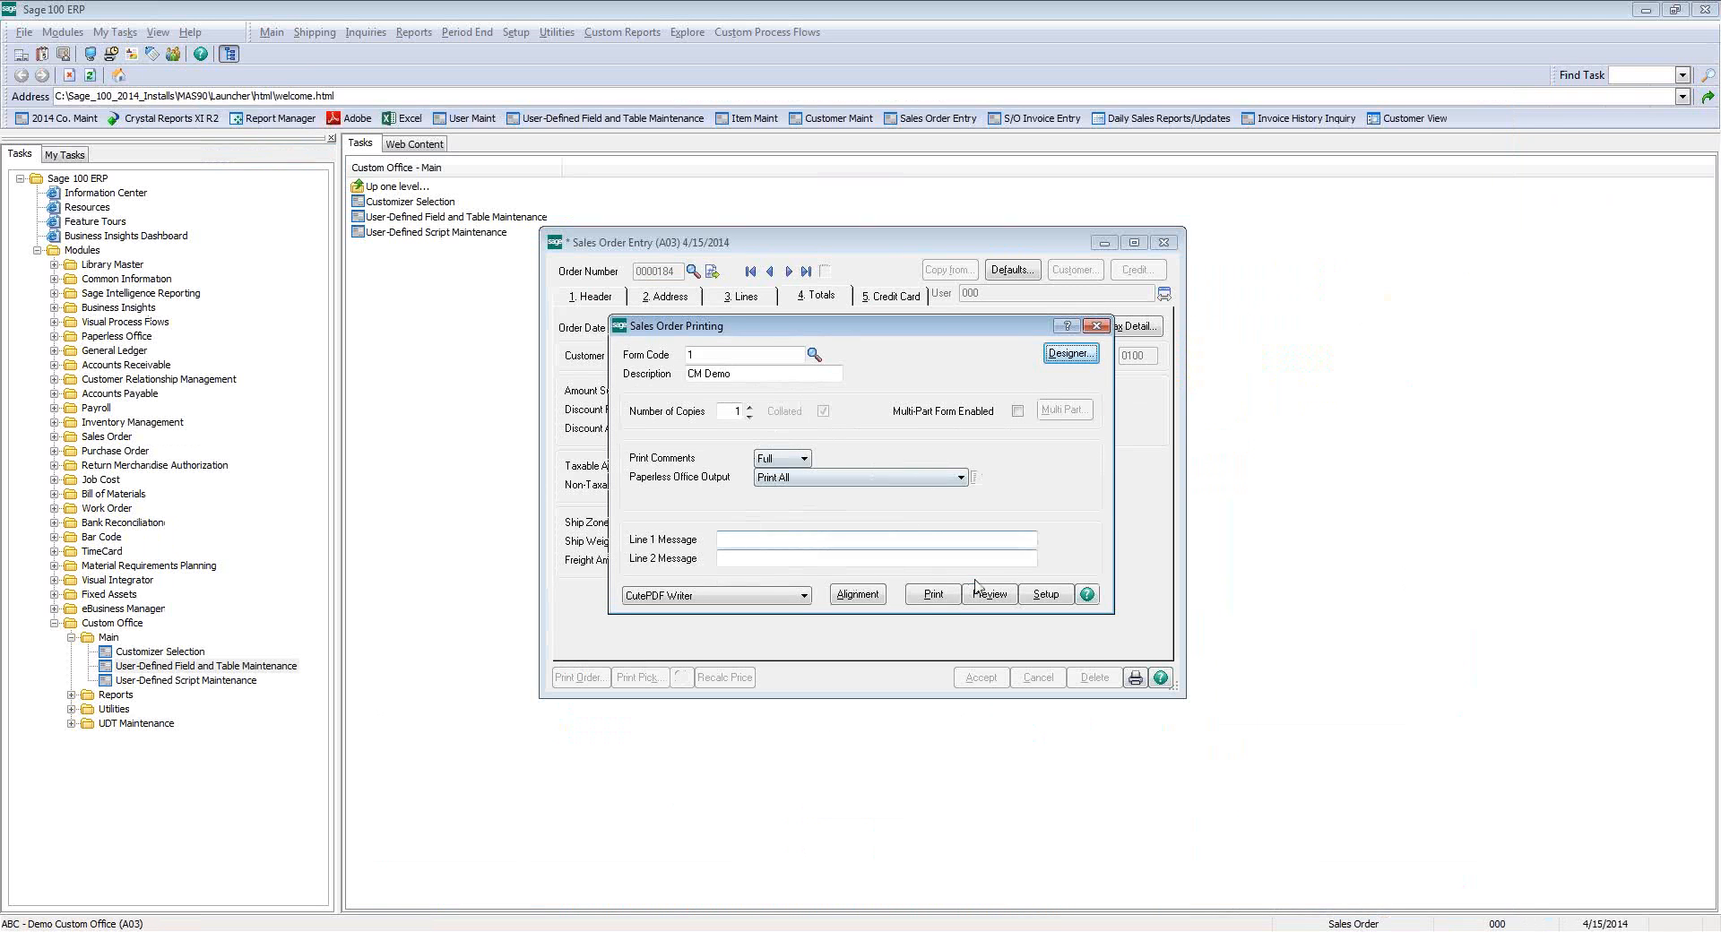
- Preview the sales order form, check its Order Source field, and close the preview and Sales Order Entry
left_click(986, 596)
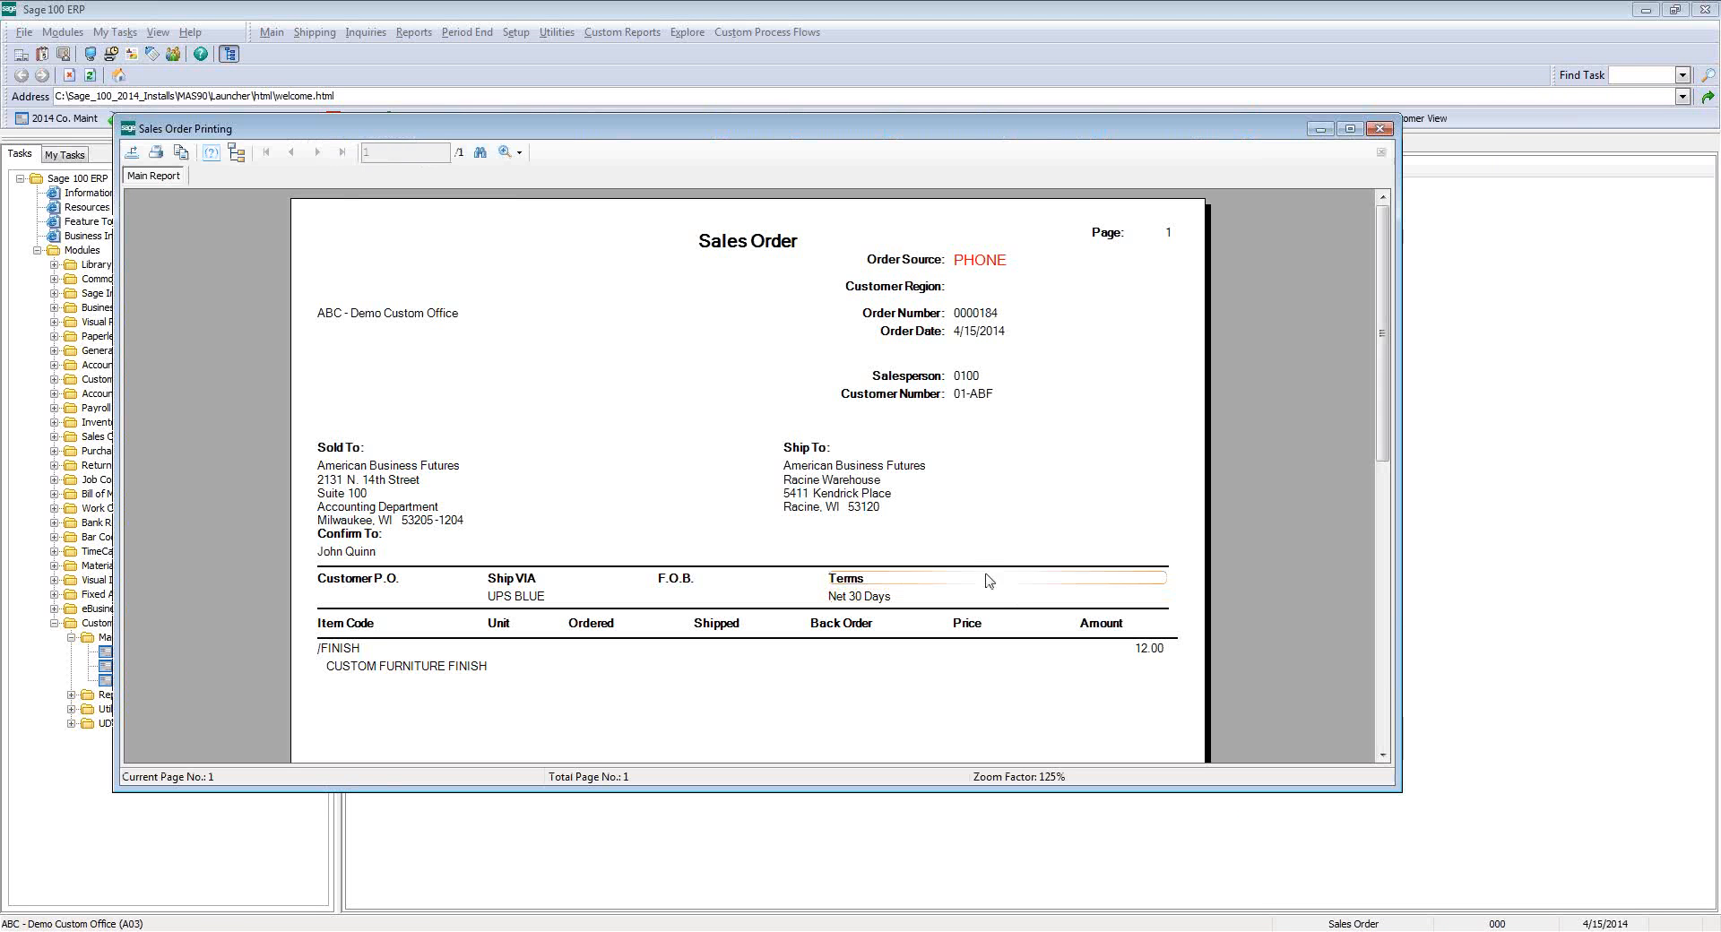
left_click(977, 269)
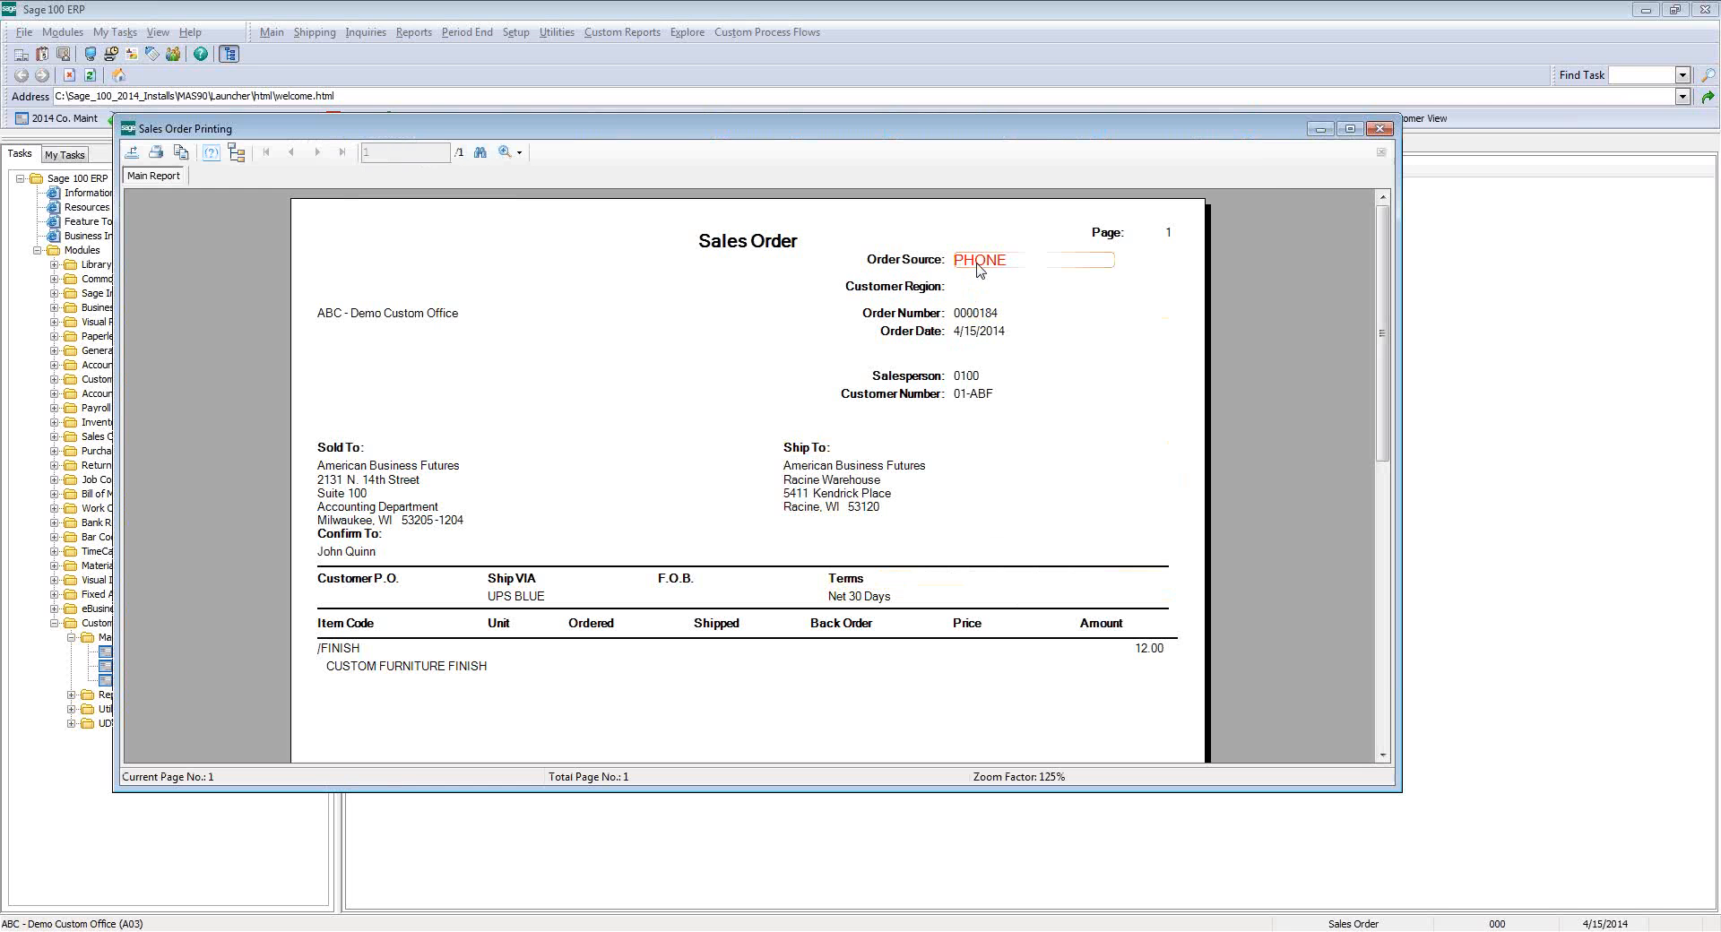
left_click(1380, 128)
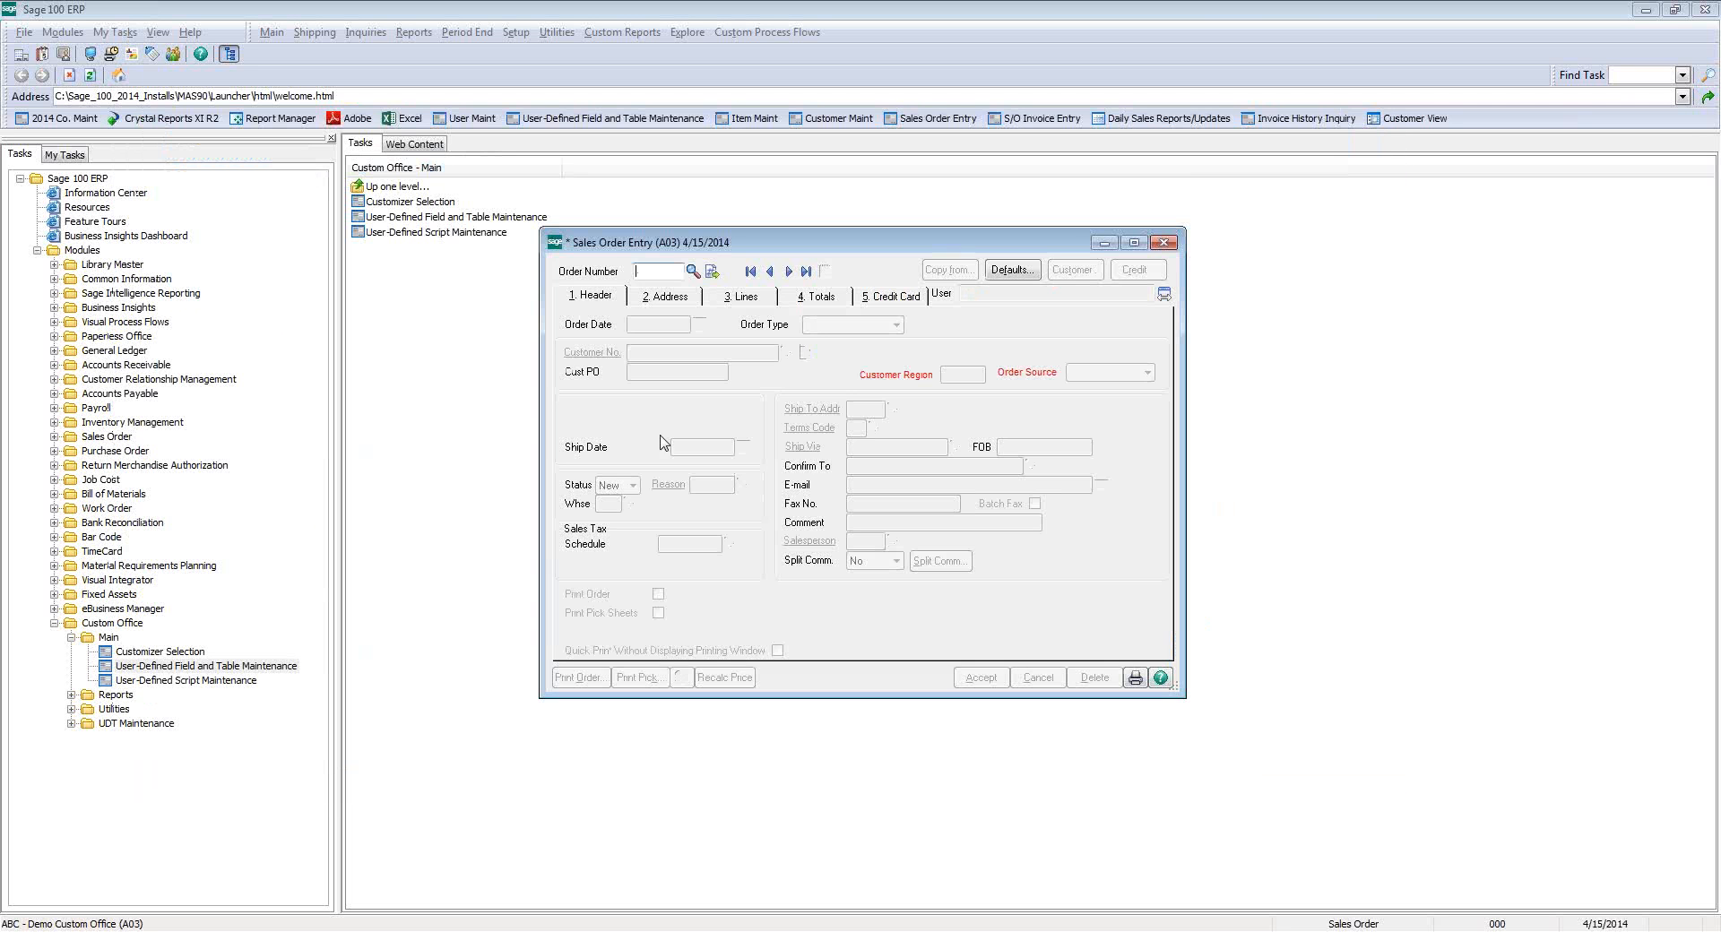
left_click(1162, 243)
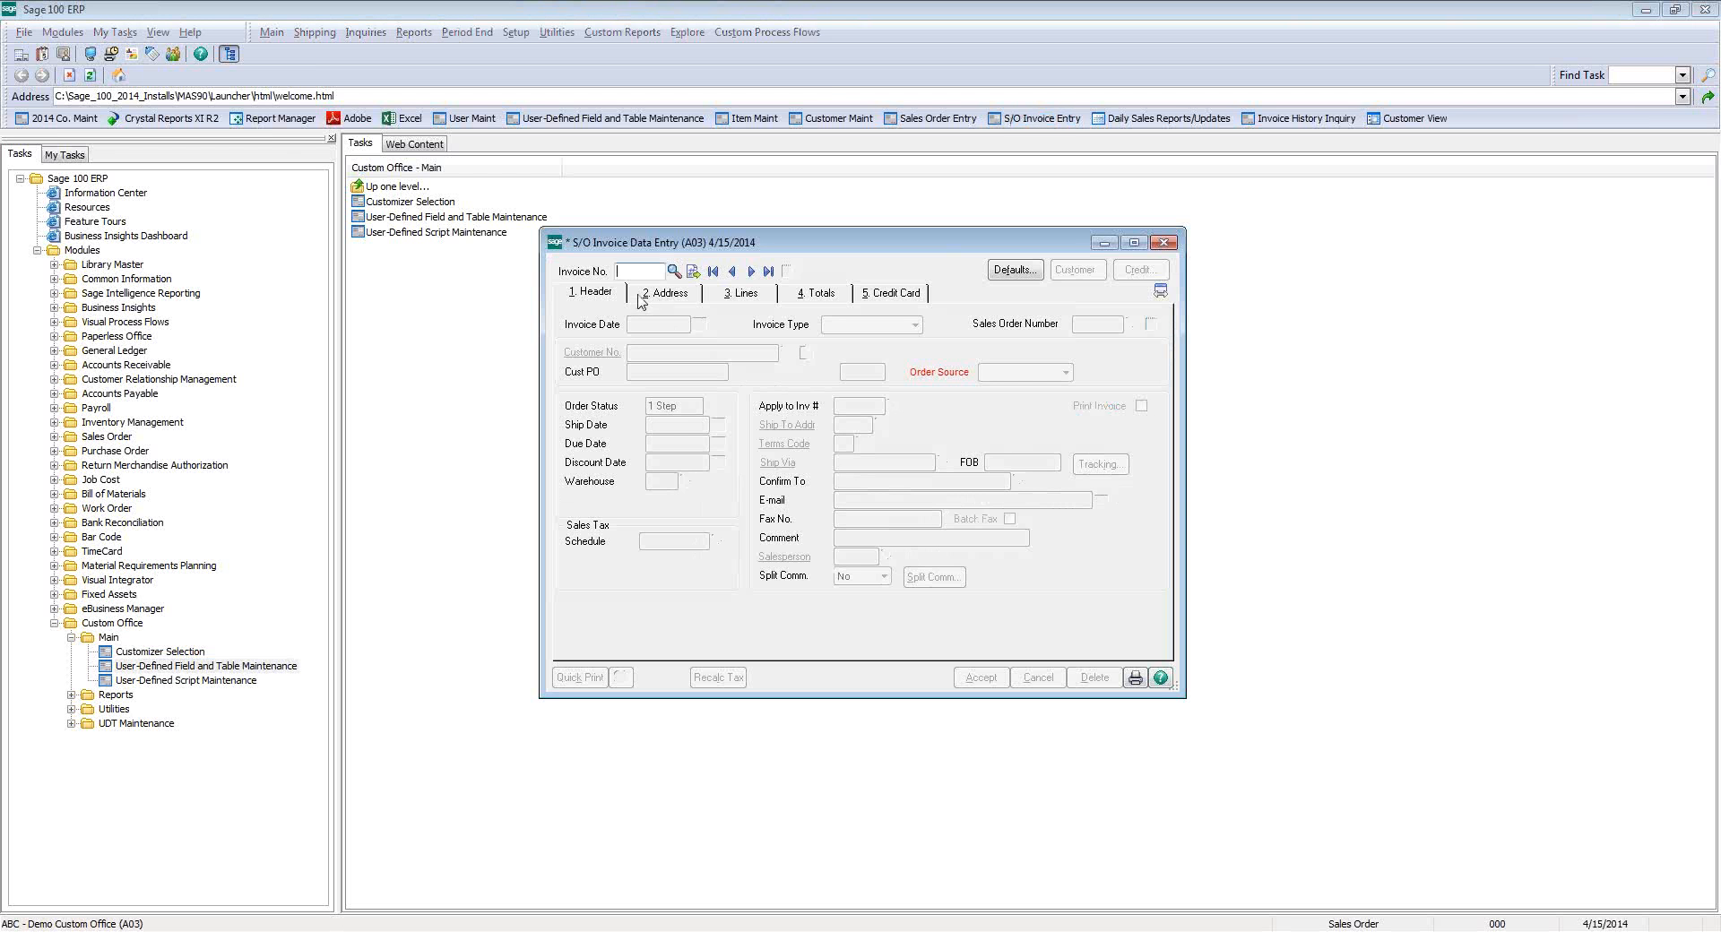
- Create a new S/O invoice from the 4/15/2014 American Business Futures sales order
left_click(693, 273)
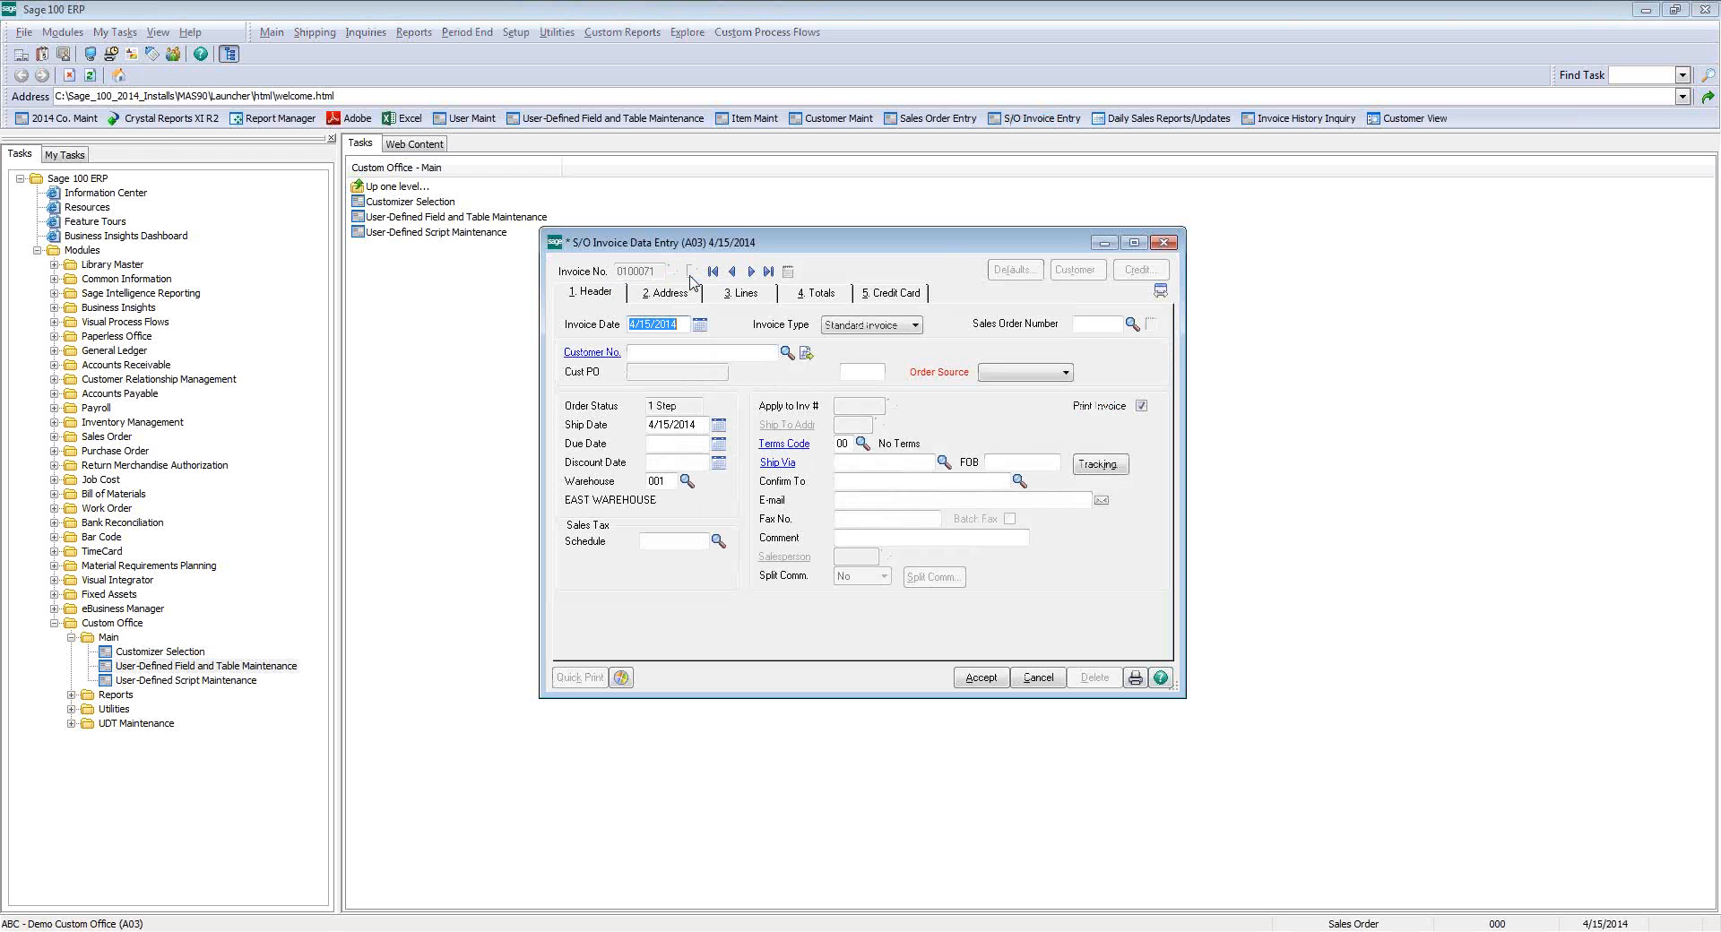
left_click(1132, 325)
scroll(1074, 367, "down", 1)
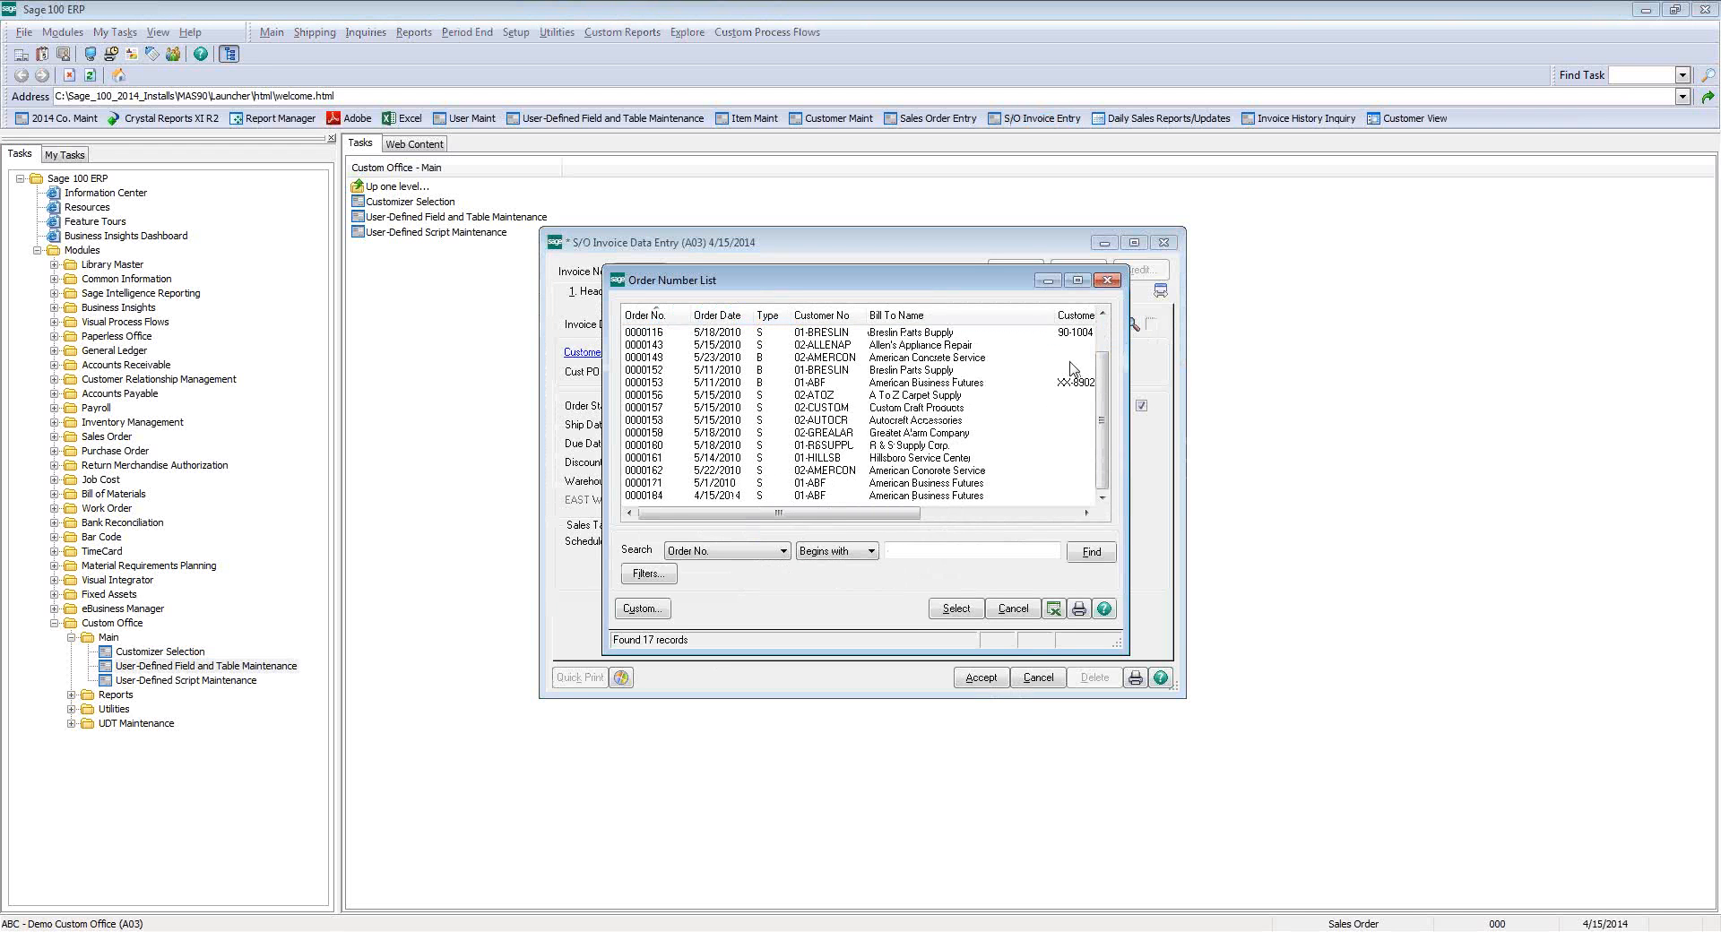
left_click(687, 496)
left_click(949, 611)
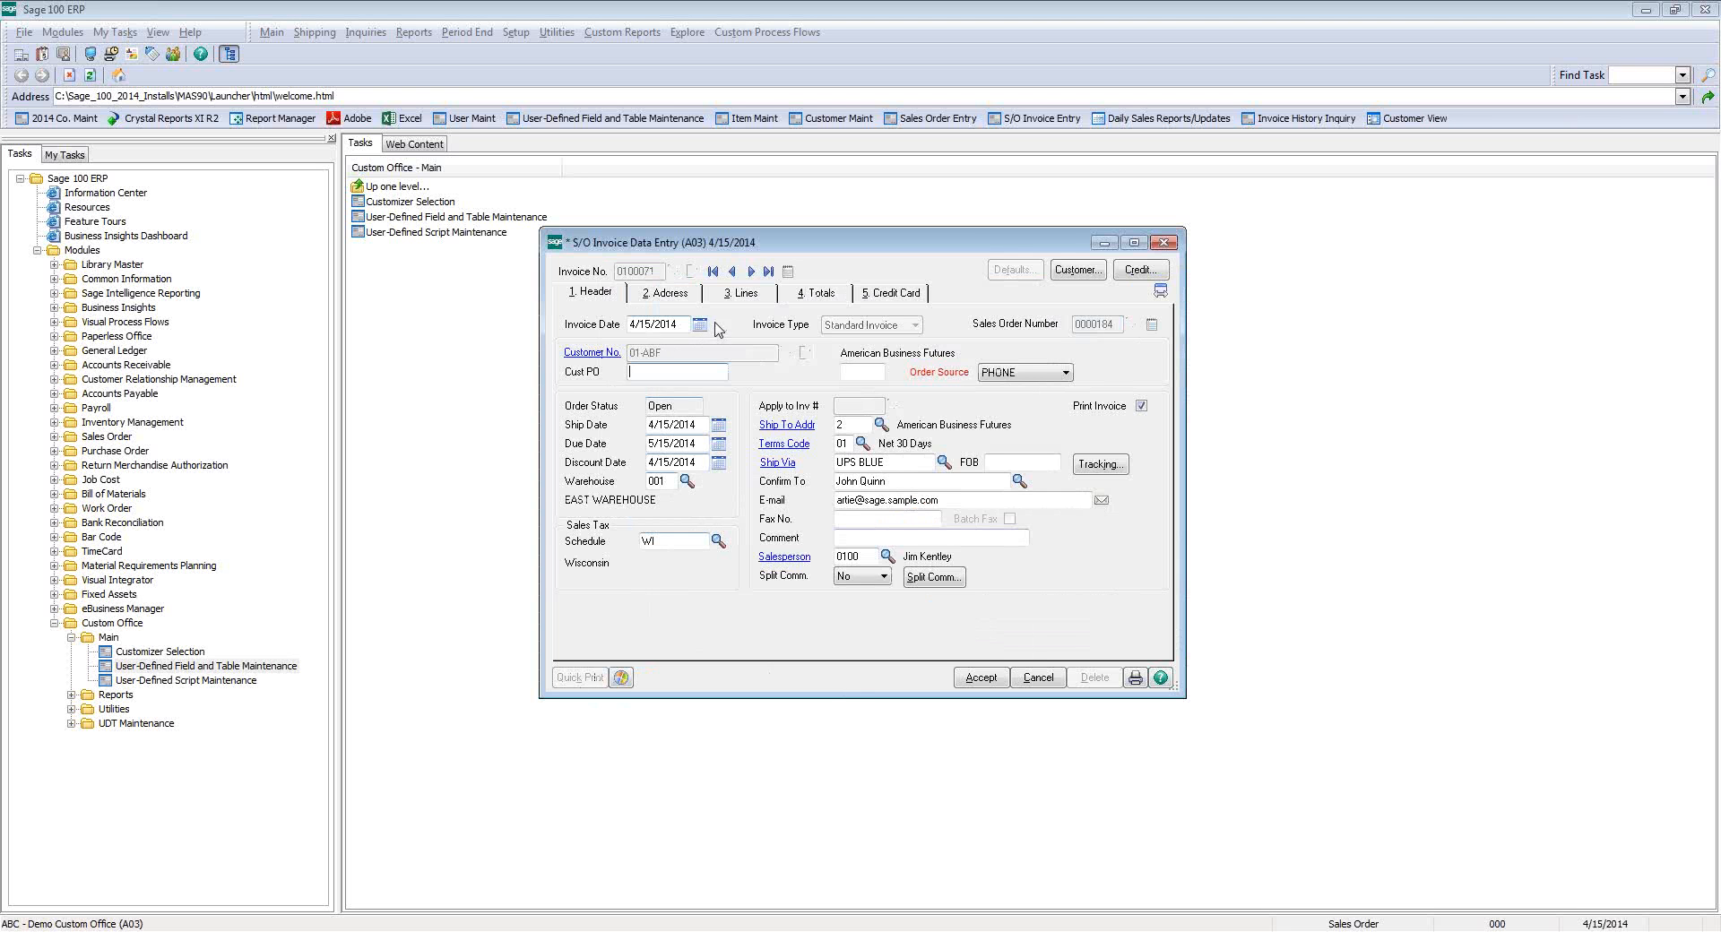
- Review the invoice's /FINISH line and quick-print the invoice to a preview, closing the preview when checked
left_click(740, 300)
left_click(818, 350)
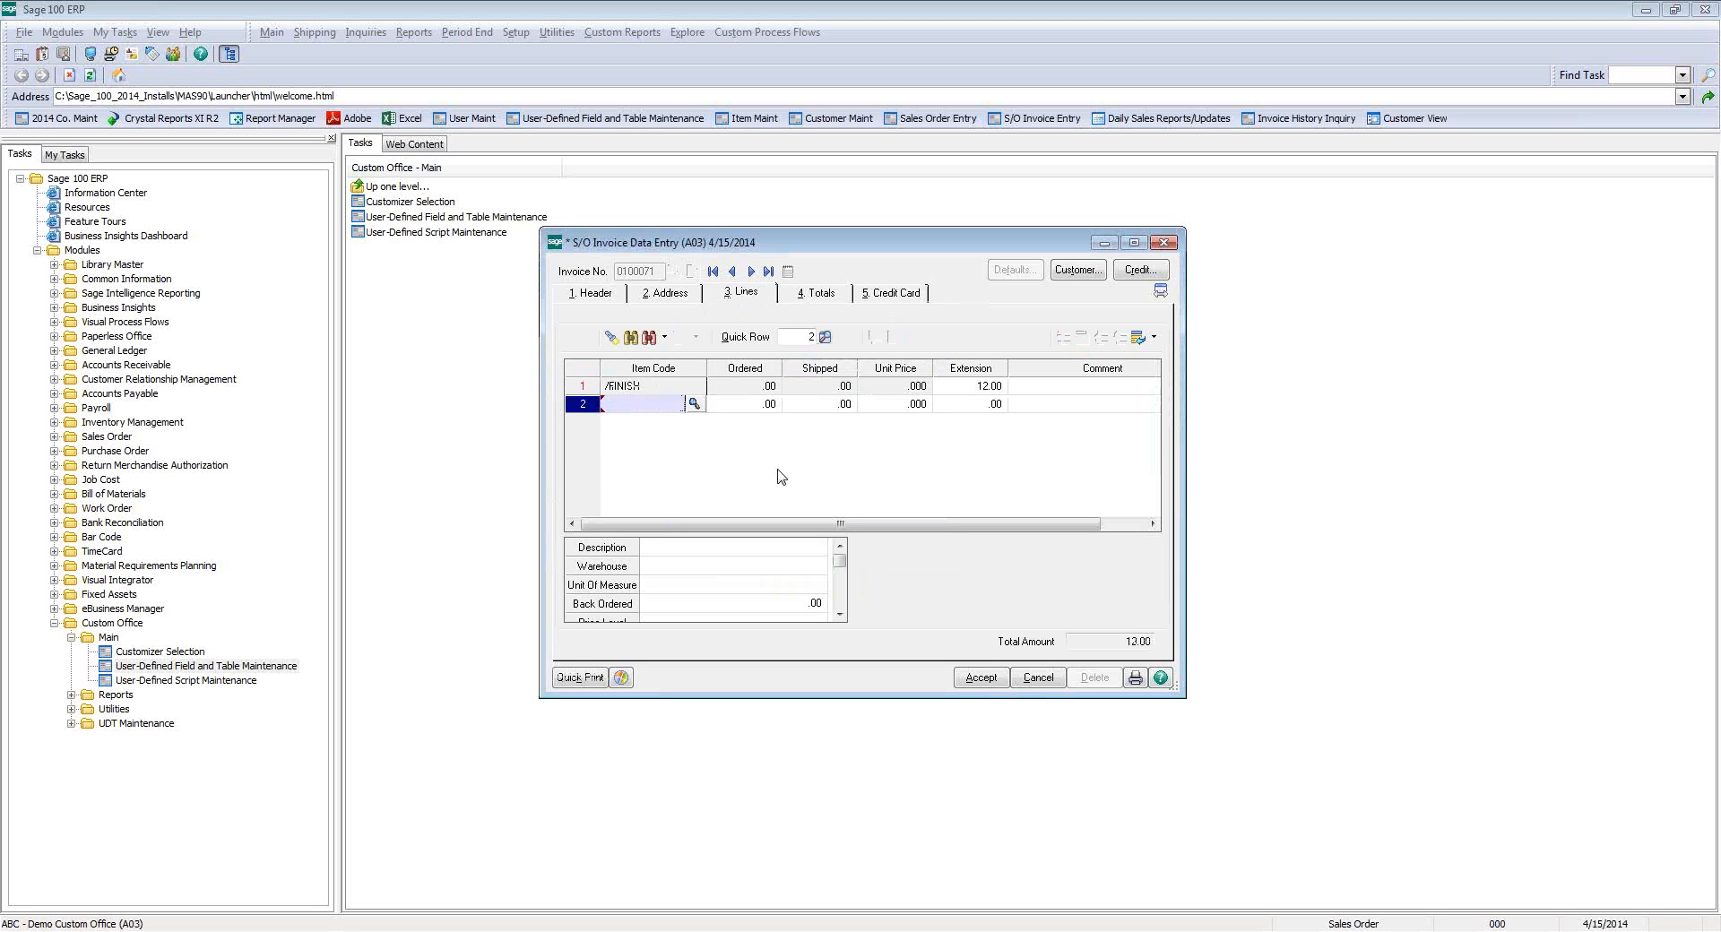
left_click(743, 391)
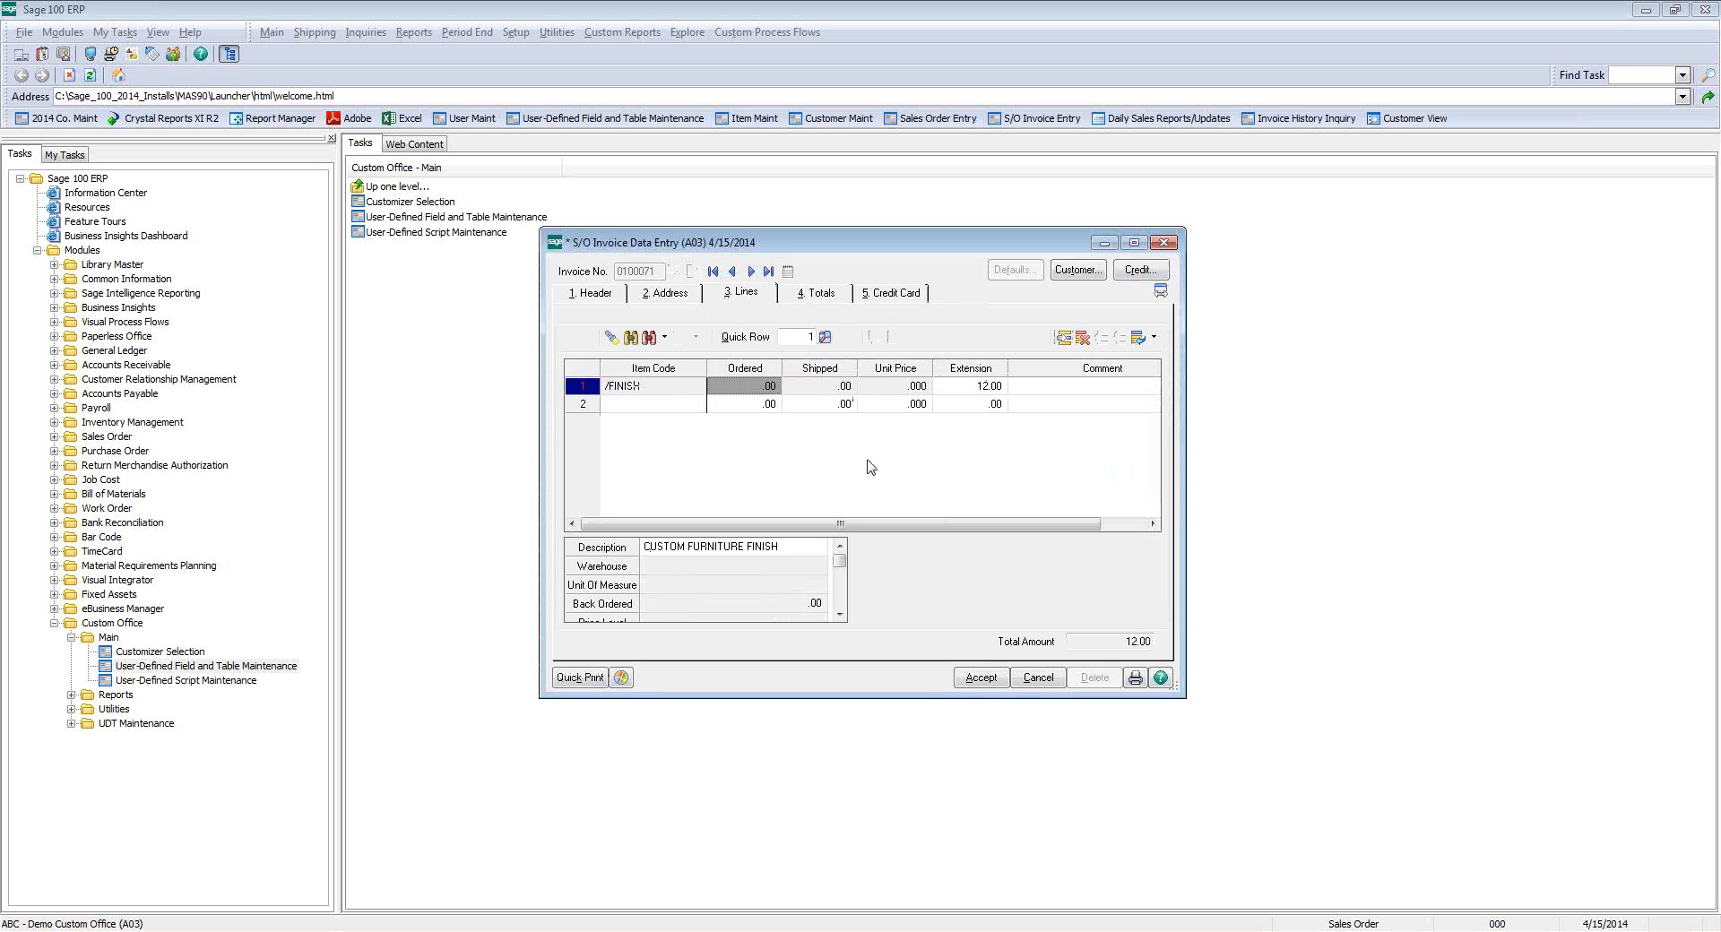
left_click(578, 683)
left_click(823, 357)
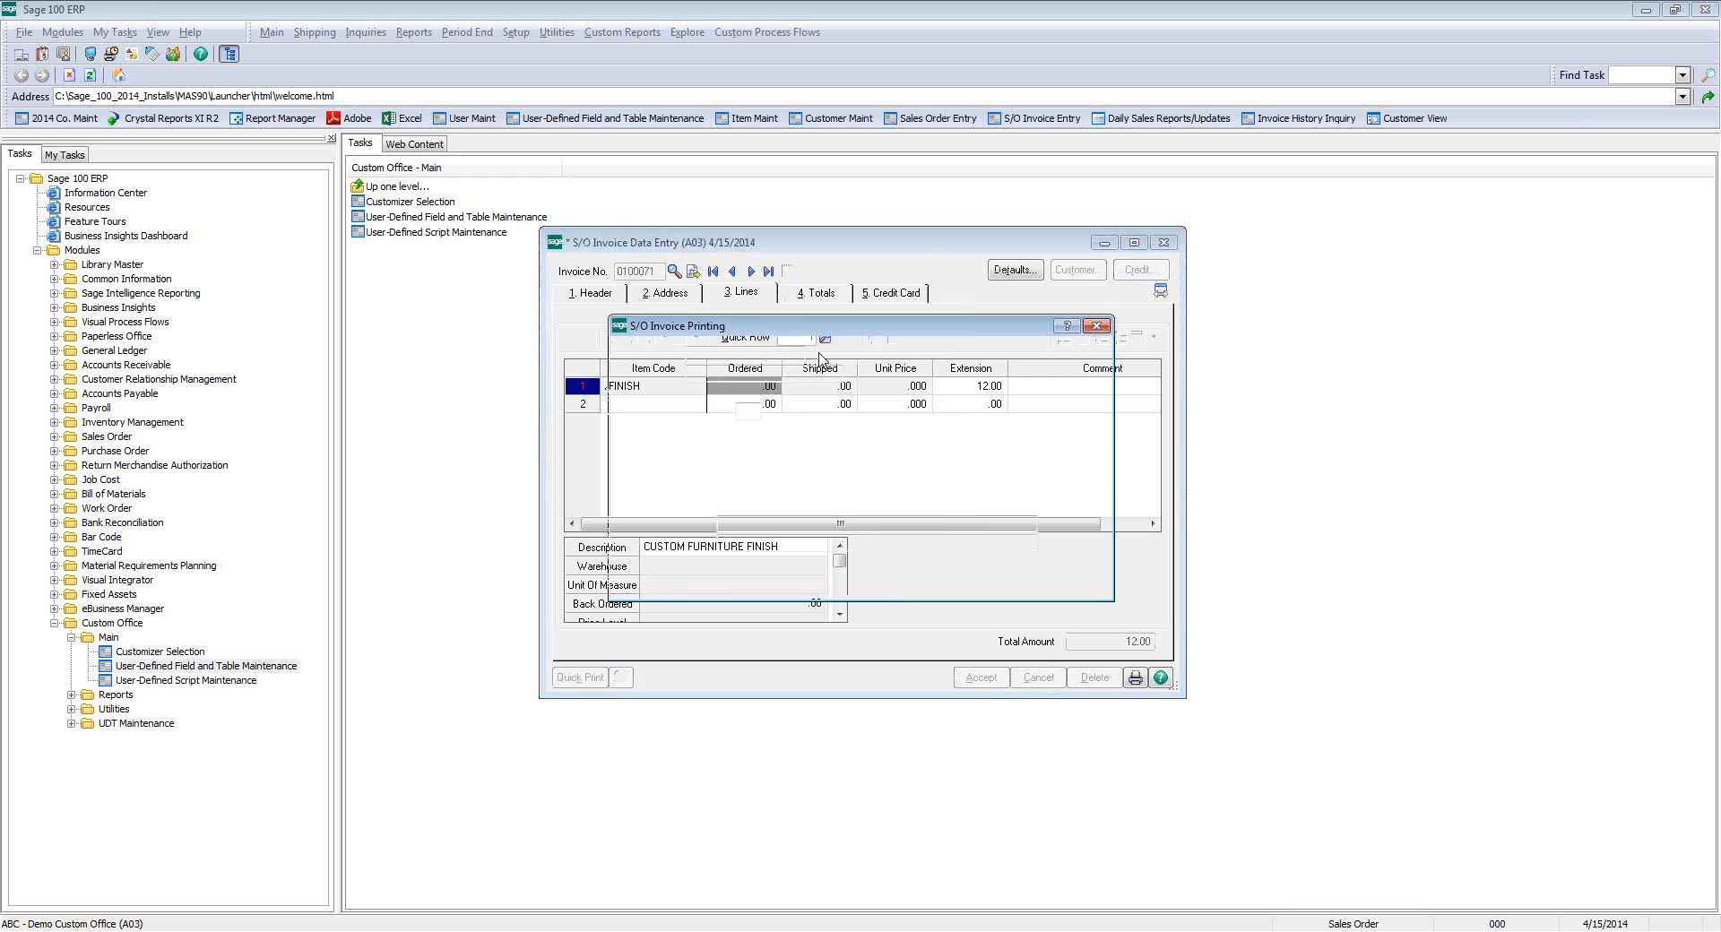
left_click(991, 579)
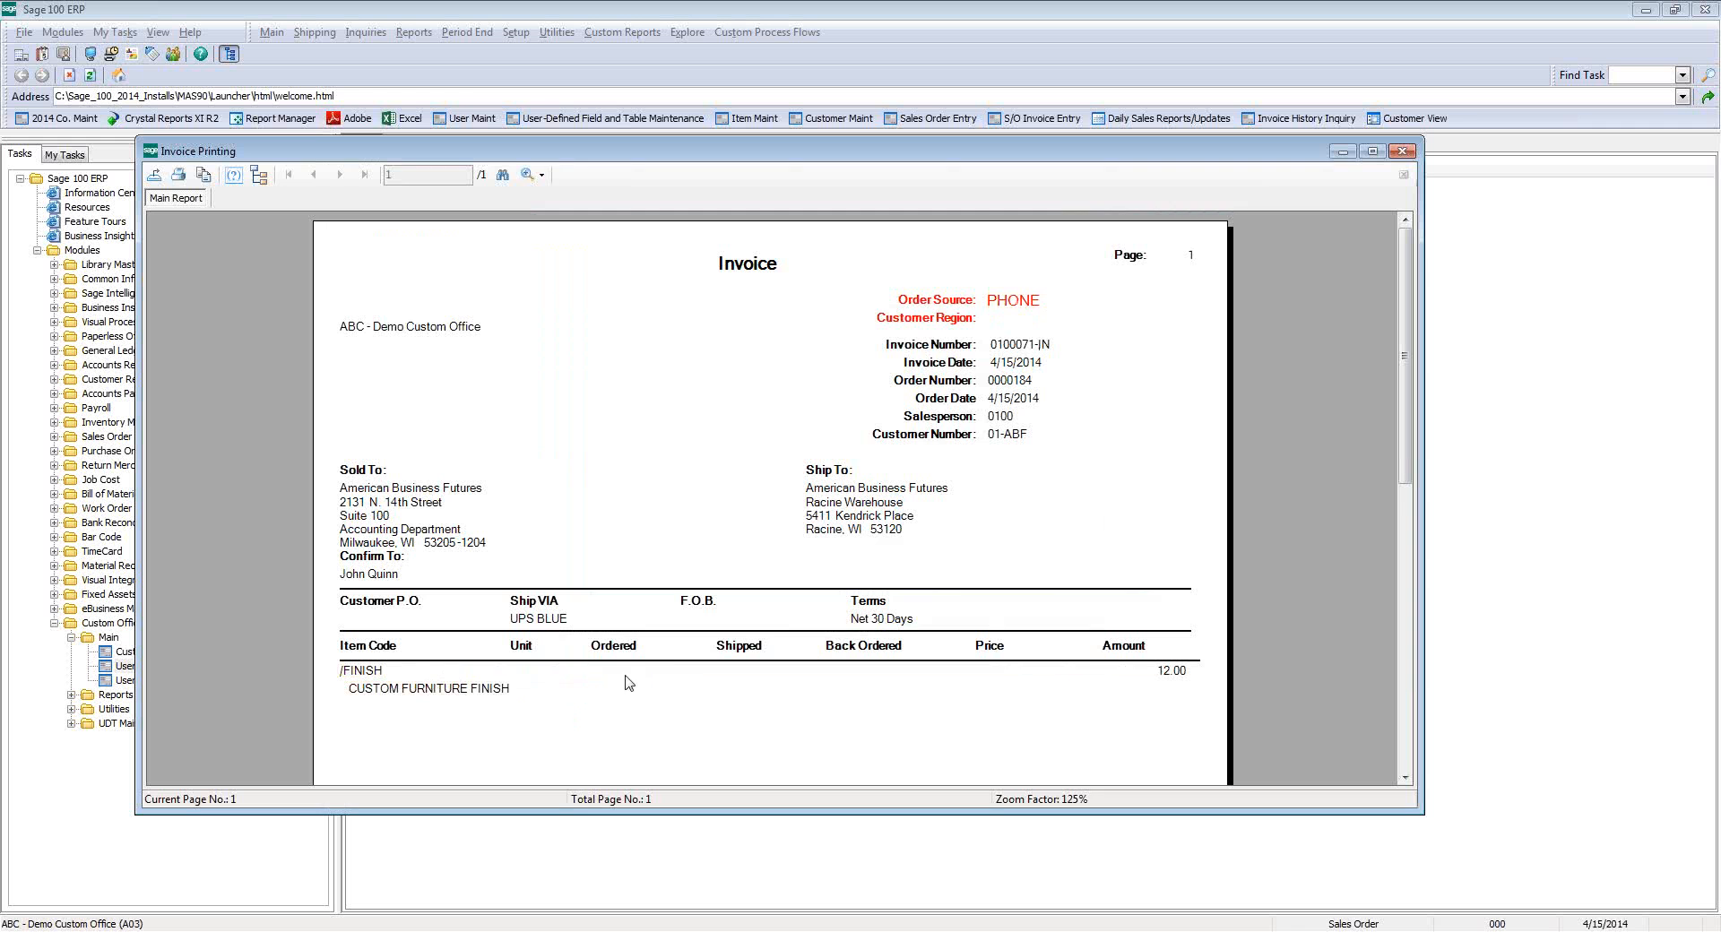
left_click(1404, 153)
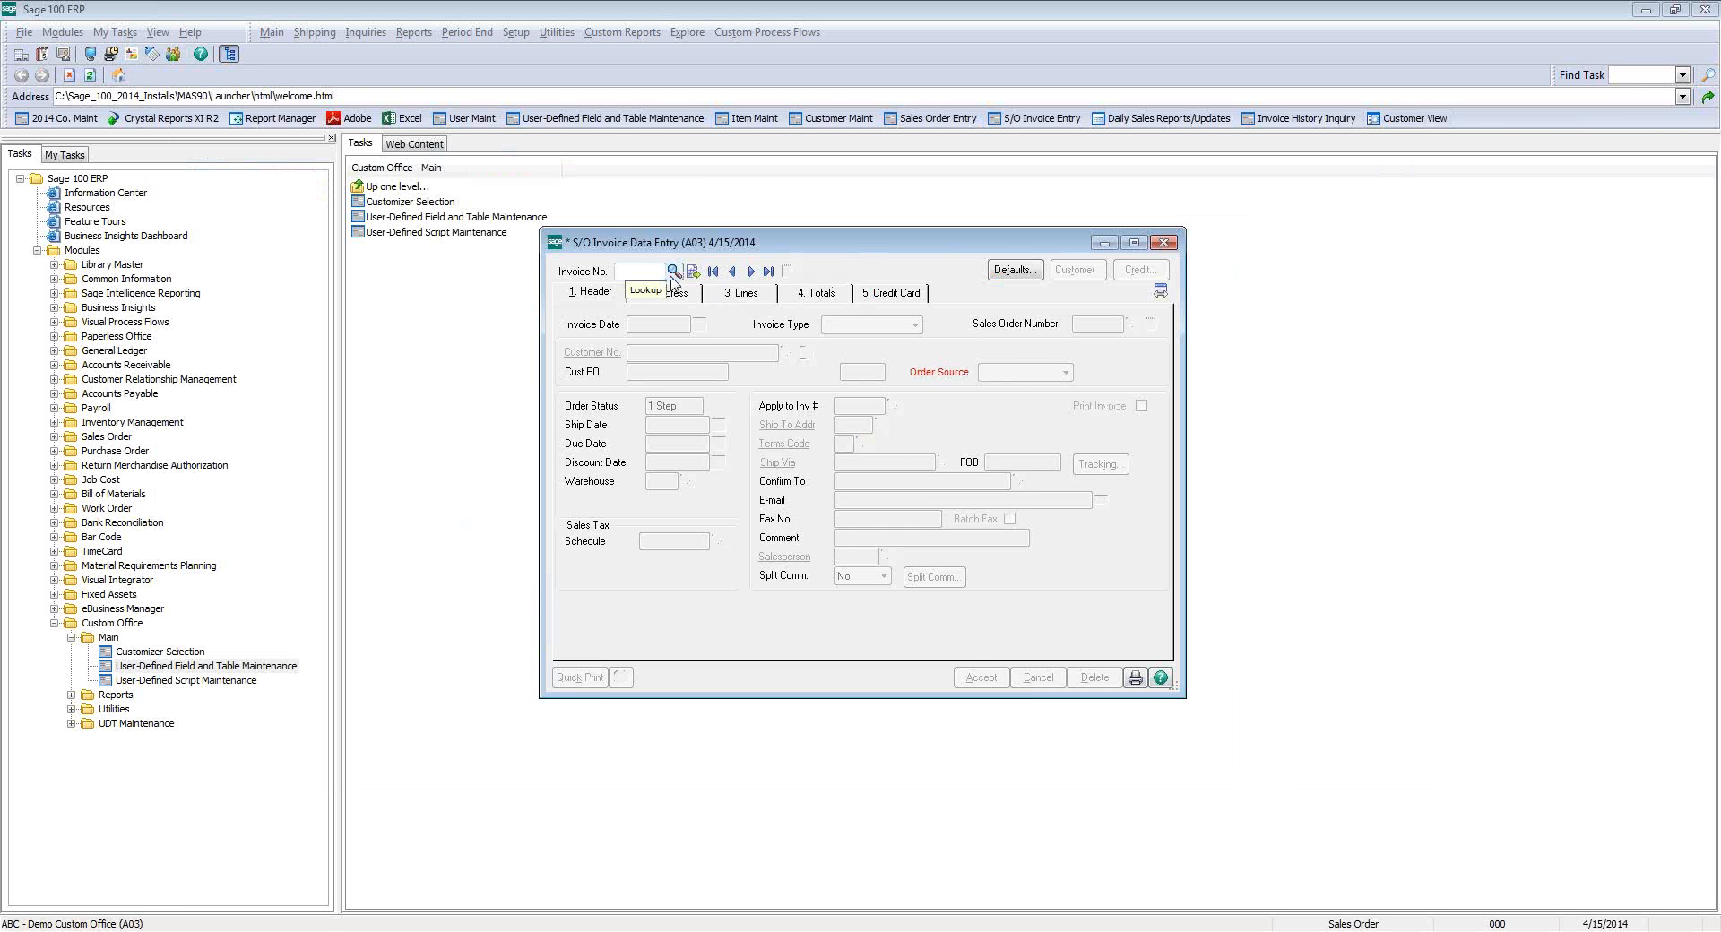
- Reopen the invoice, add miscellaneous item C1200-CHAIR with an ordered quantity of 1, accept it and close invoice entry
left_click(714, 272)
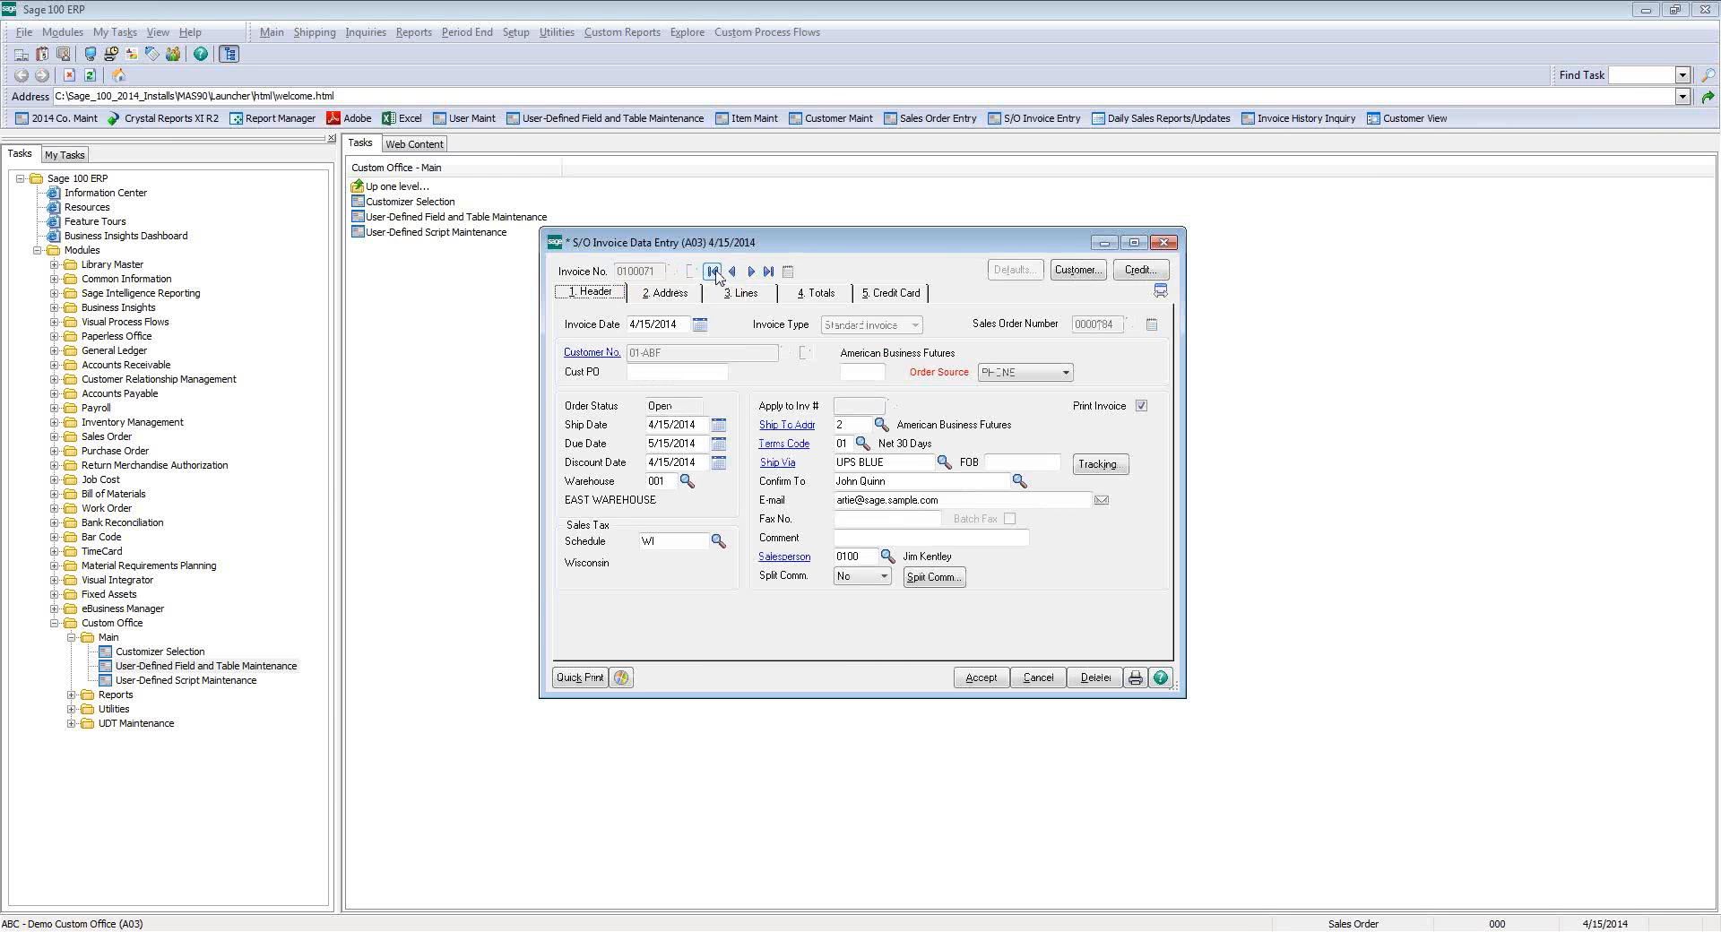
left_click(741, 293)
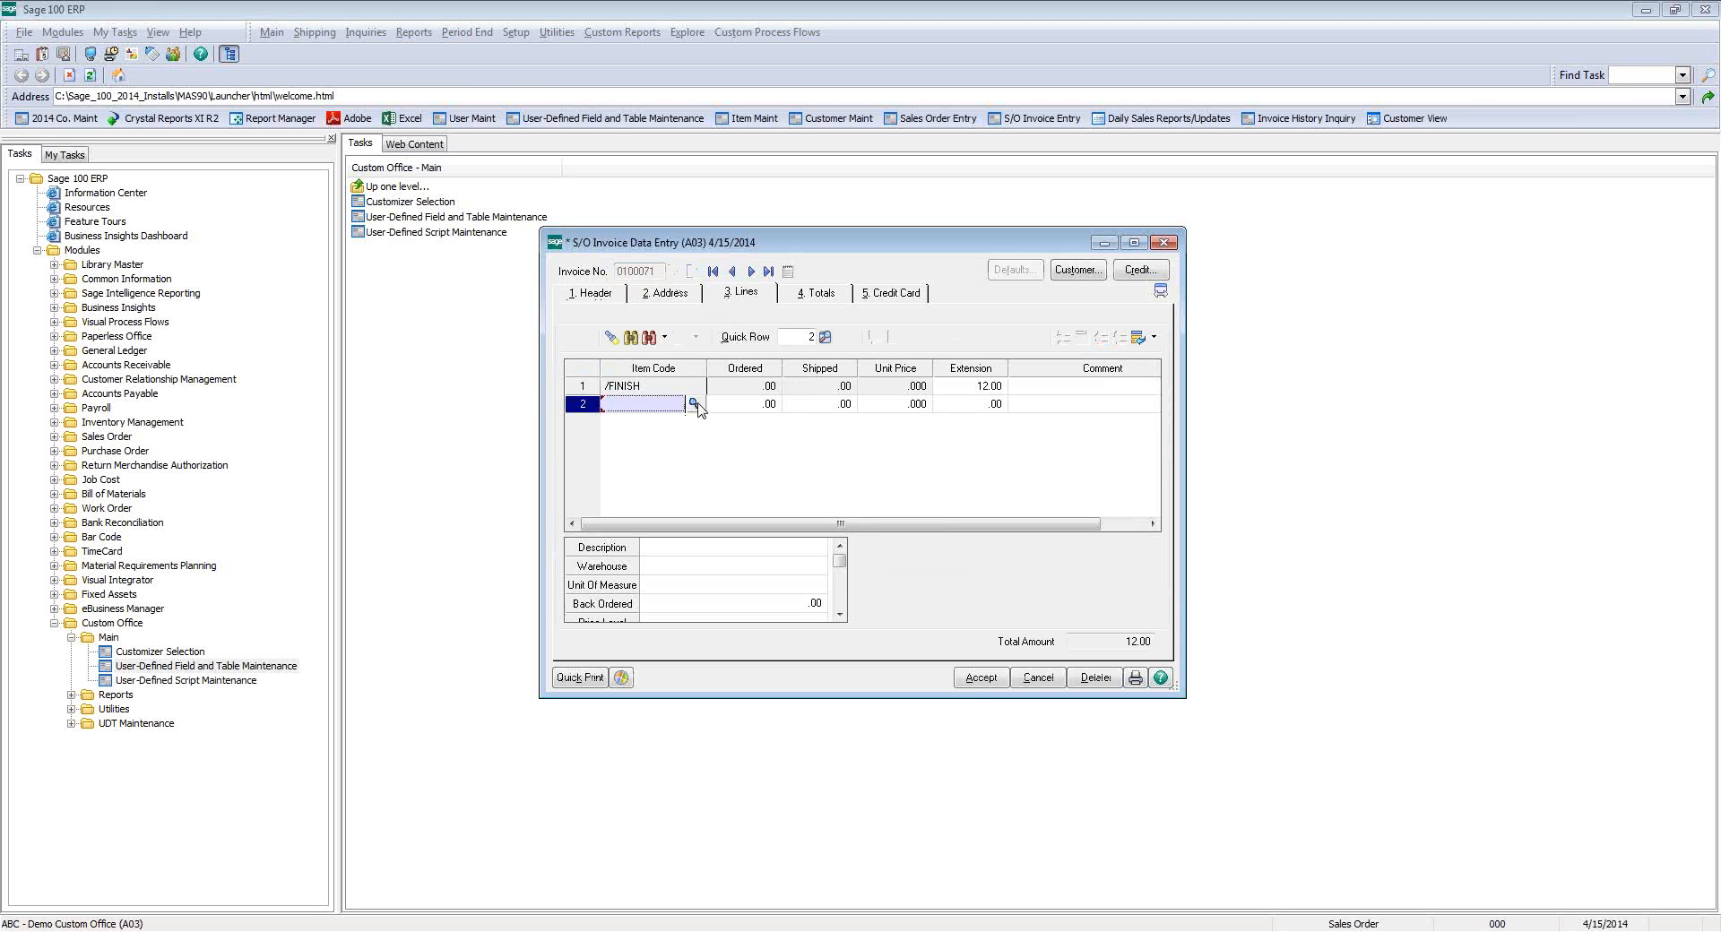
type("/")
left_click(695, 403)
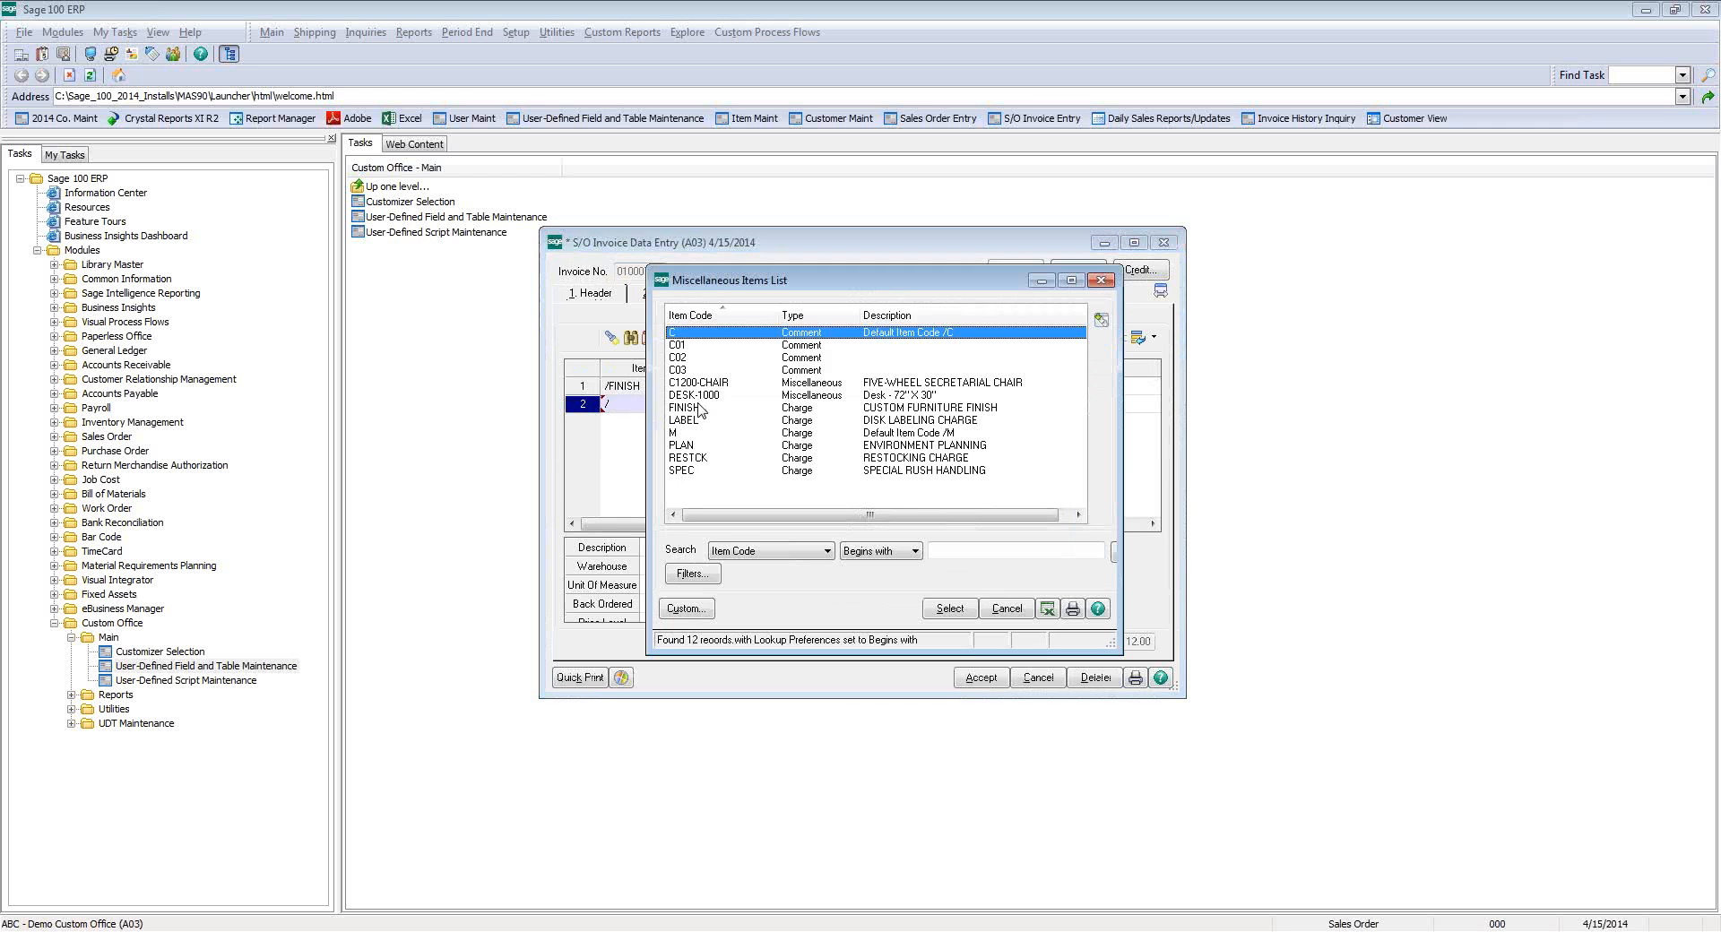
key("Down")
key("Down")
key("Down")
key("Down")
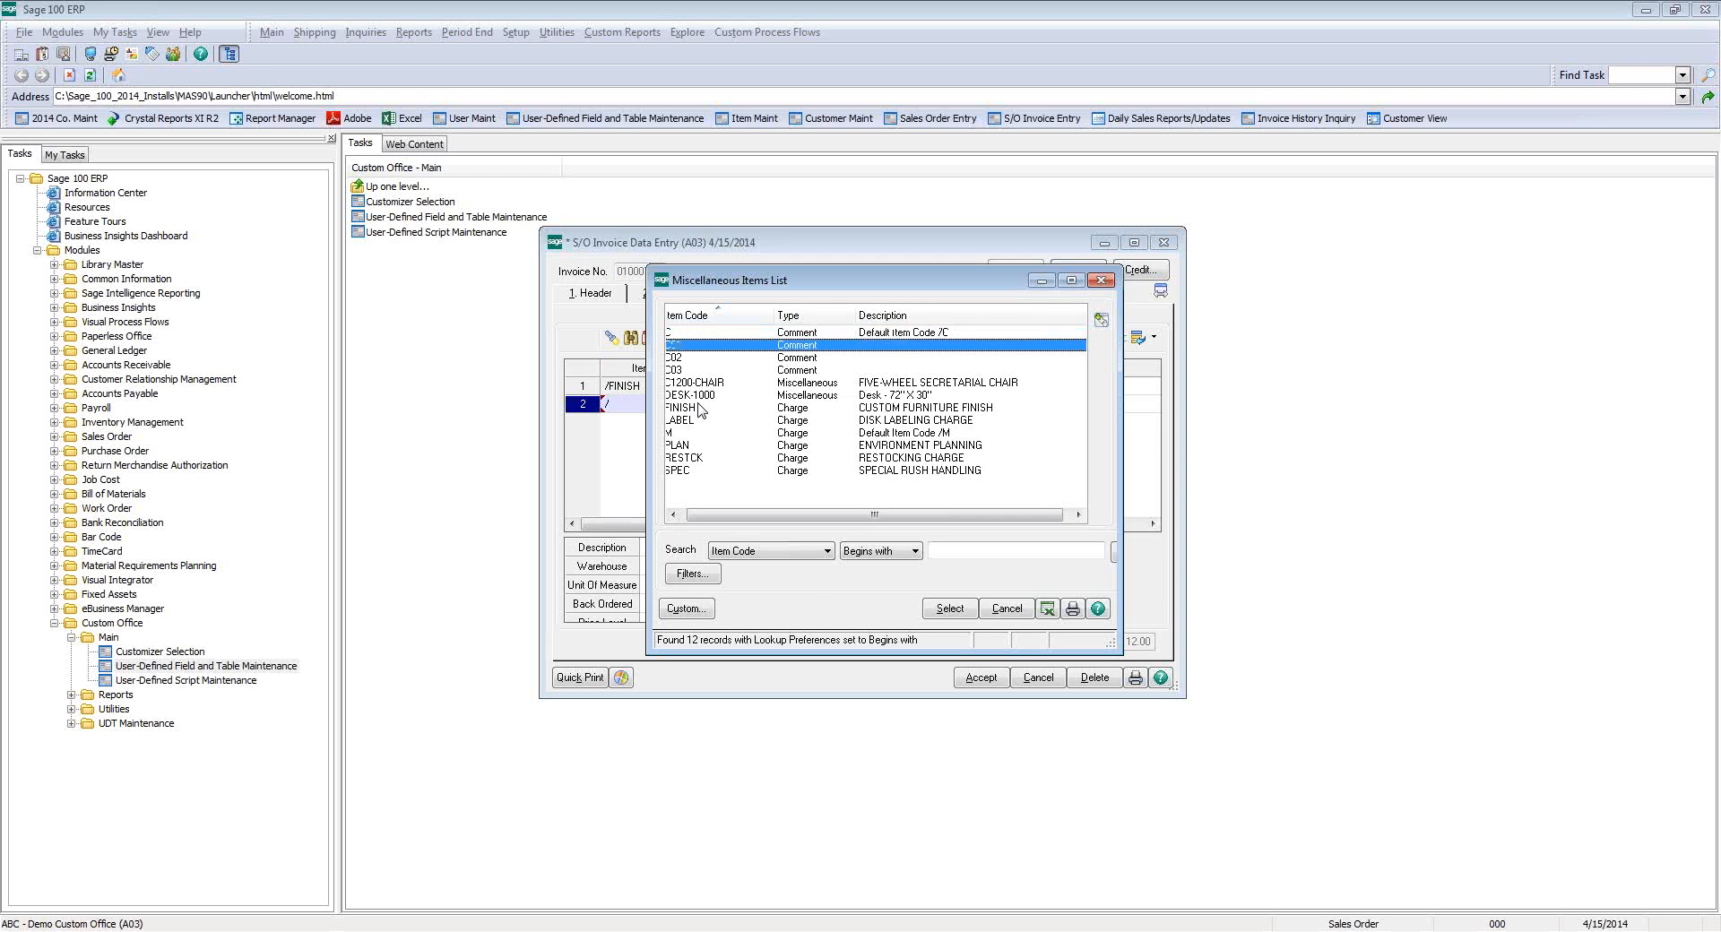
key("Return")
type("1")
key("Tab")
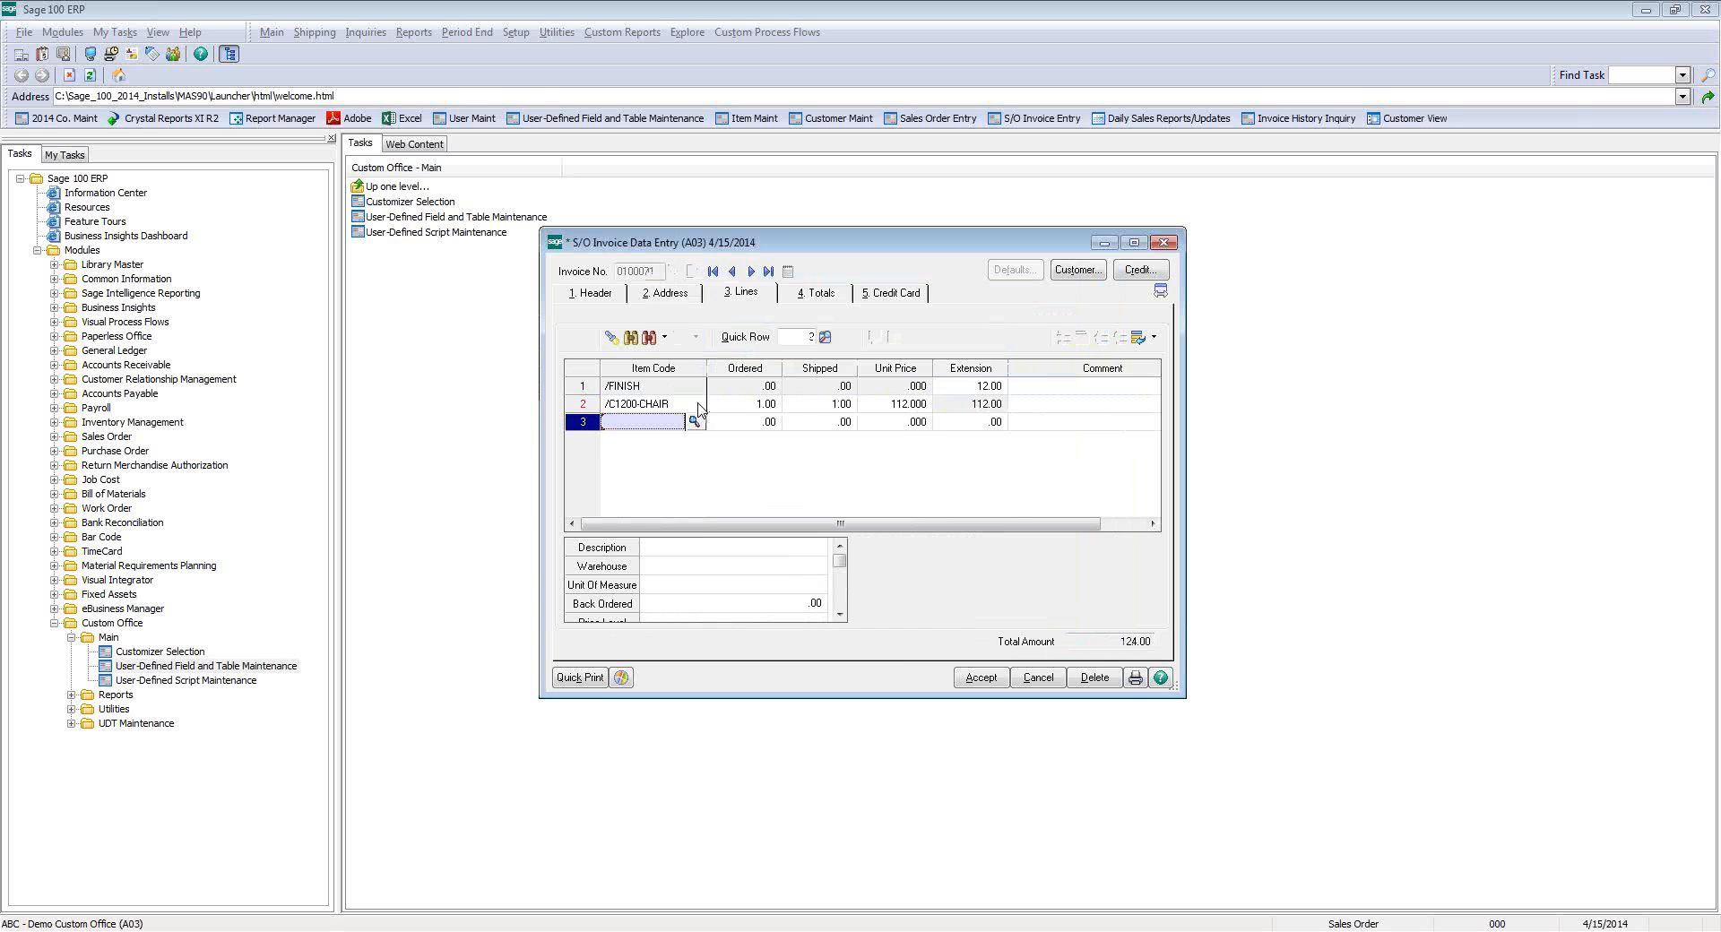
left_click(978, 678)
left_click(1163, 243)
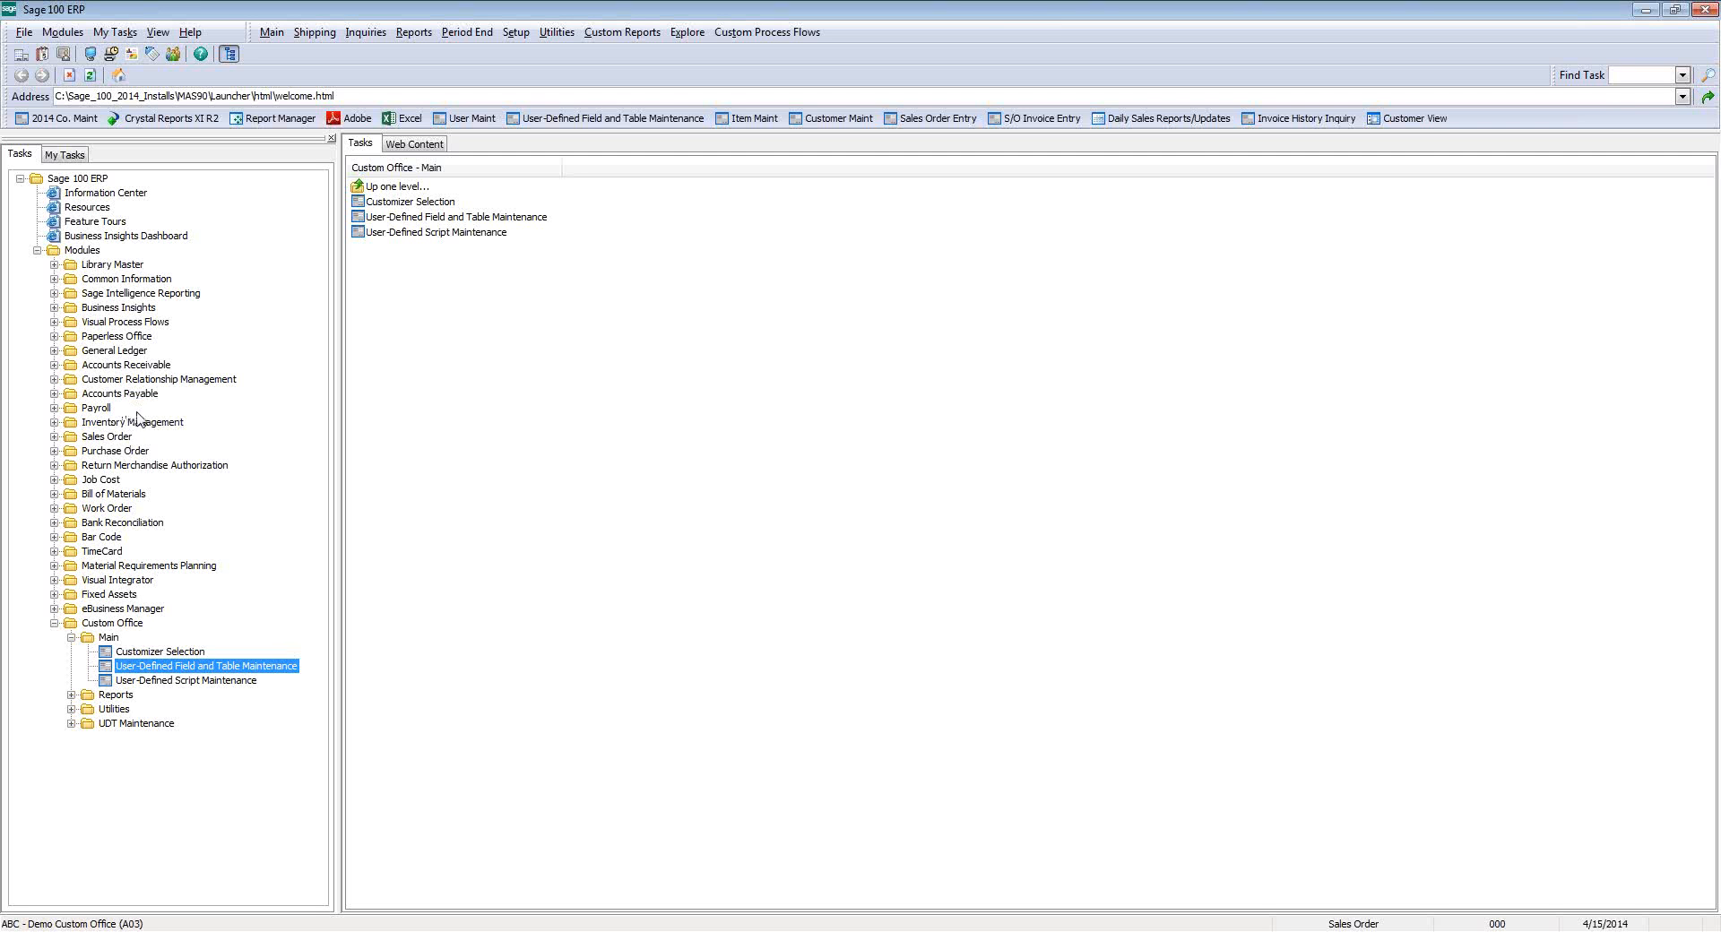
- Preview the Daily Sales Order Sales Journal from the Sales Order daily sales updates and check the Order Source entry
double_click(106, 436)
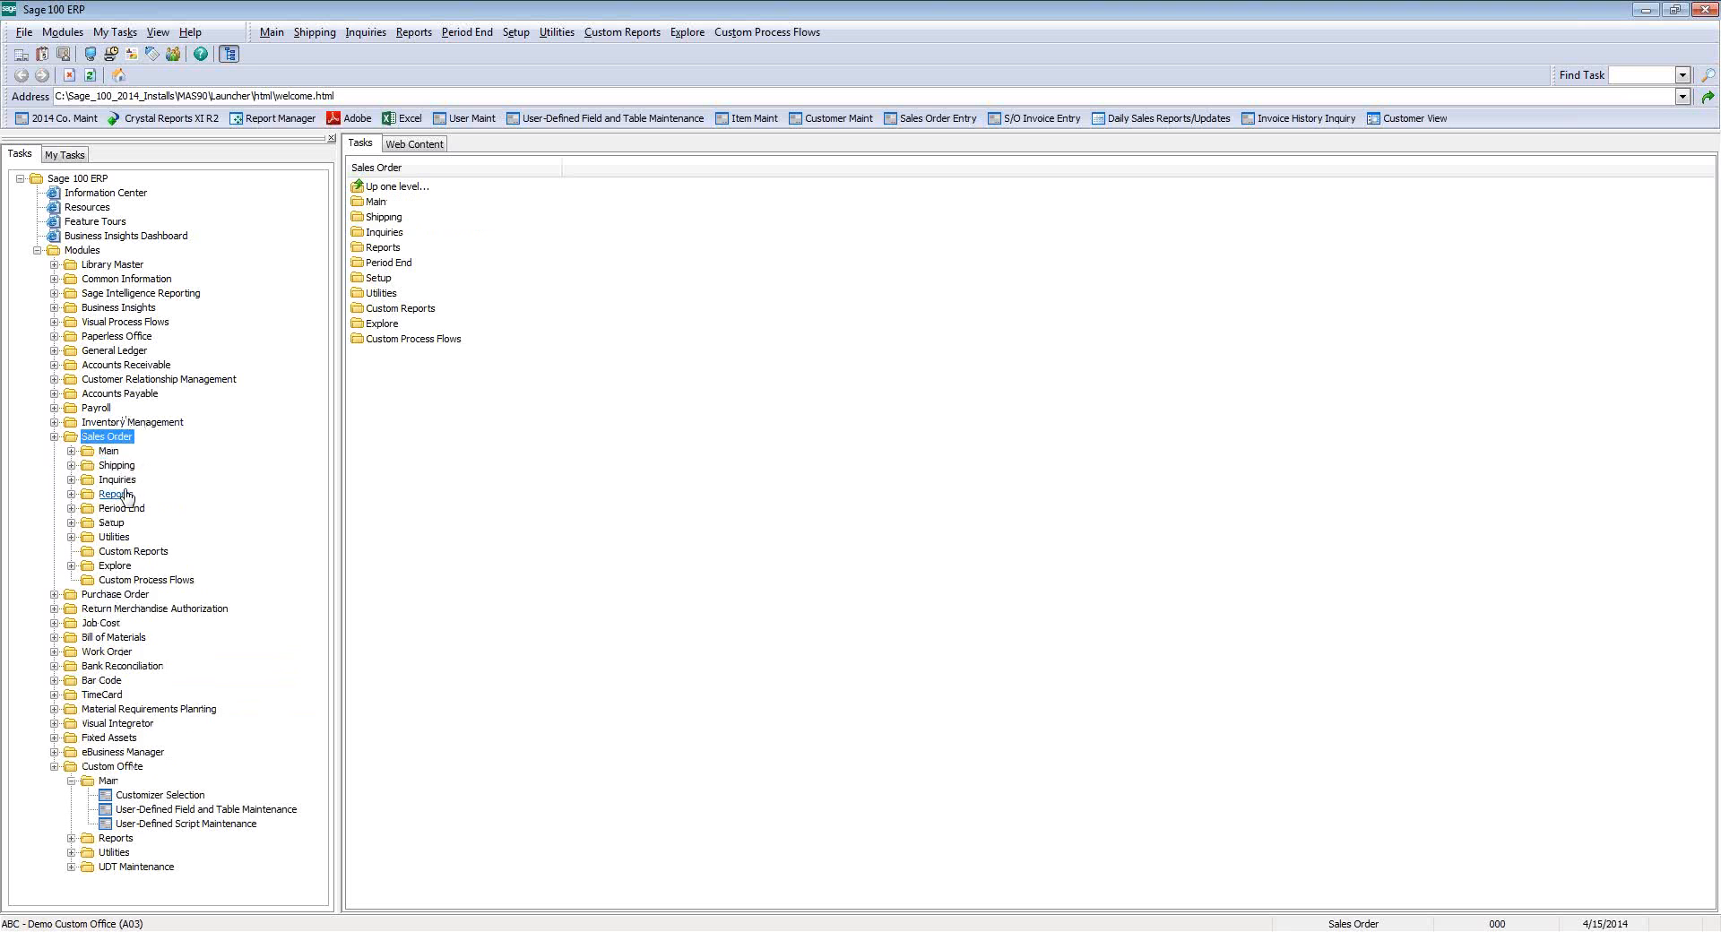
double_click(109, 451)
left_click(197, 578)
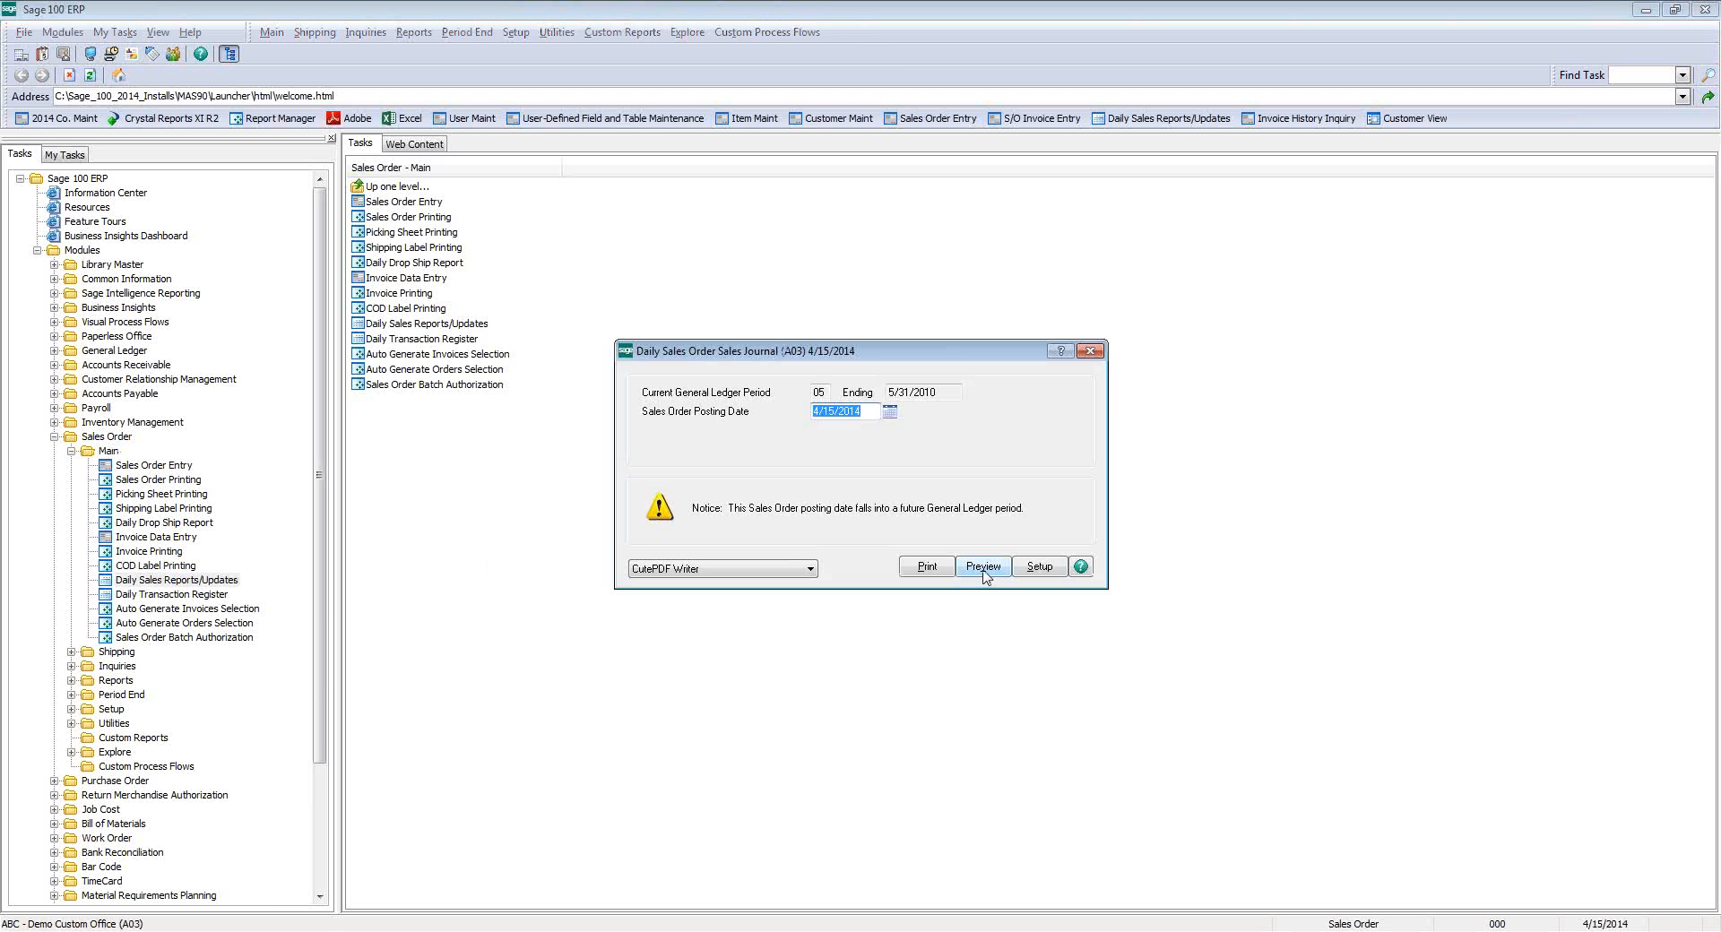
left_click(983, 568)
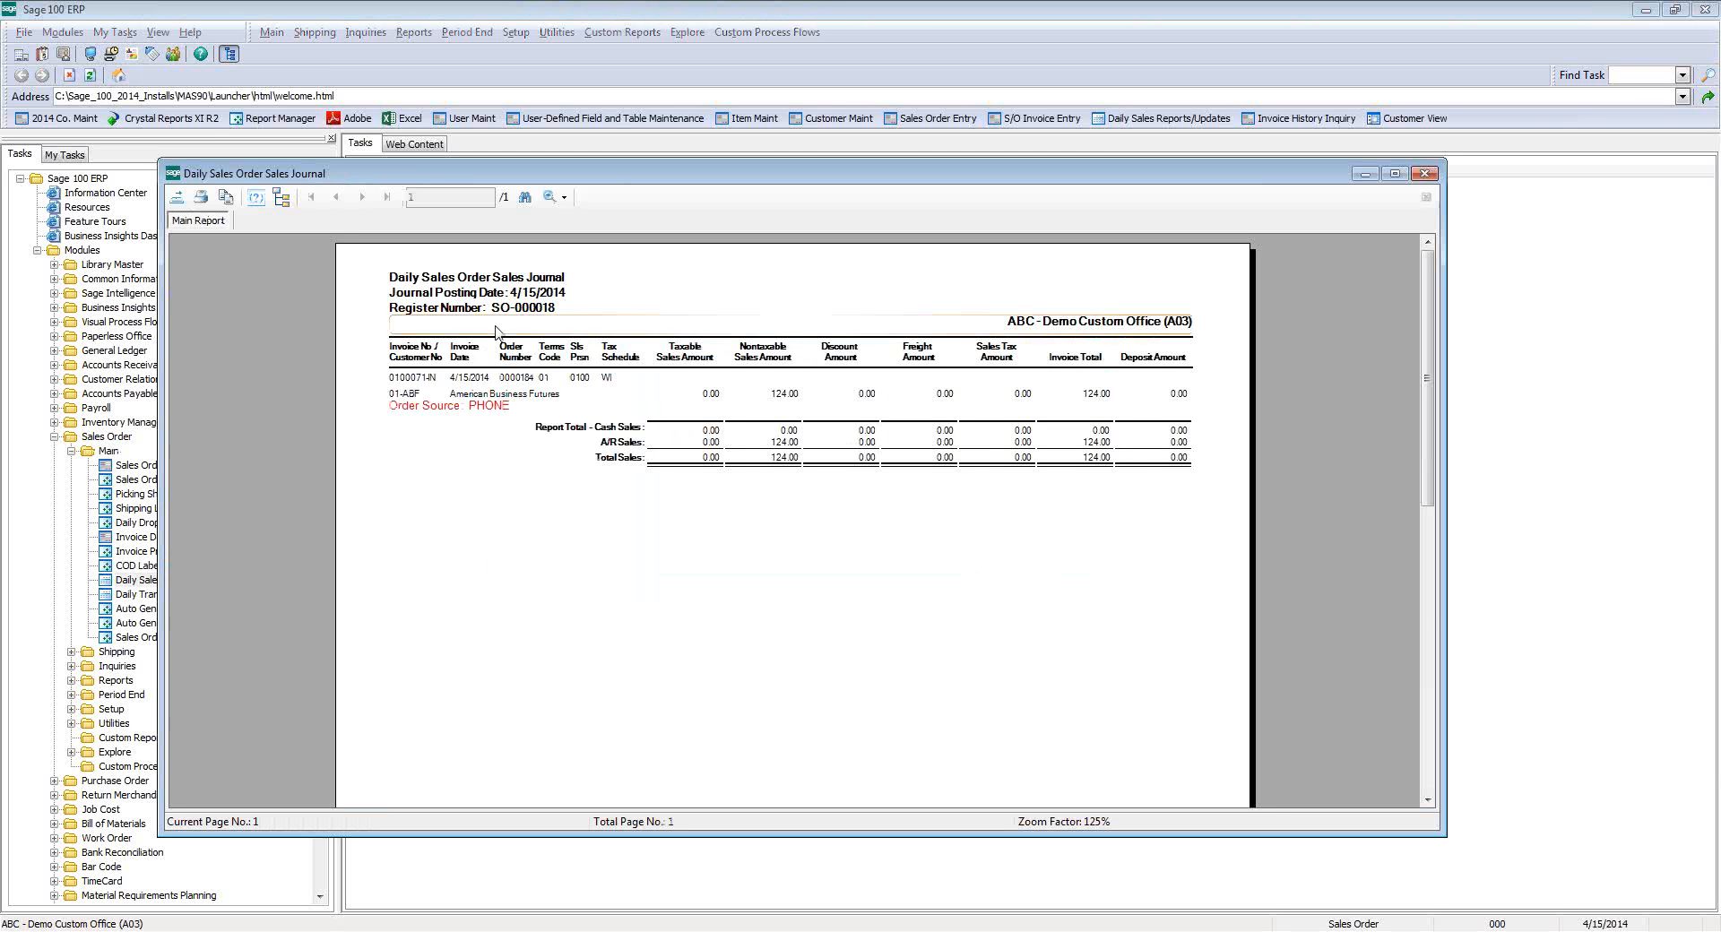
left_click(499, 408)
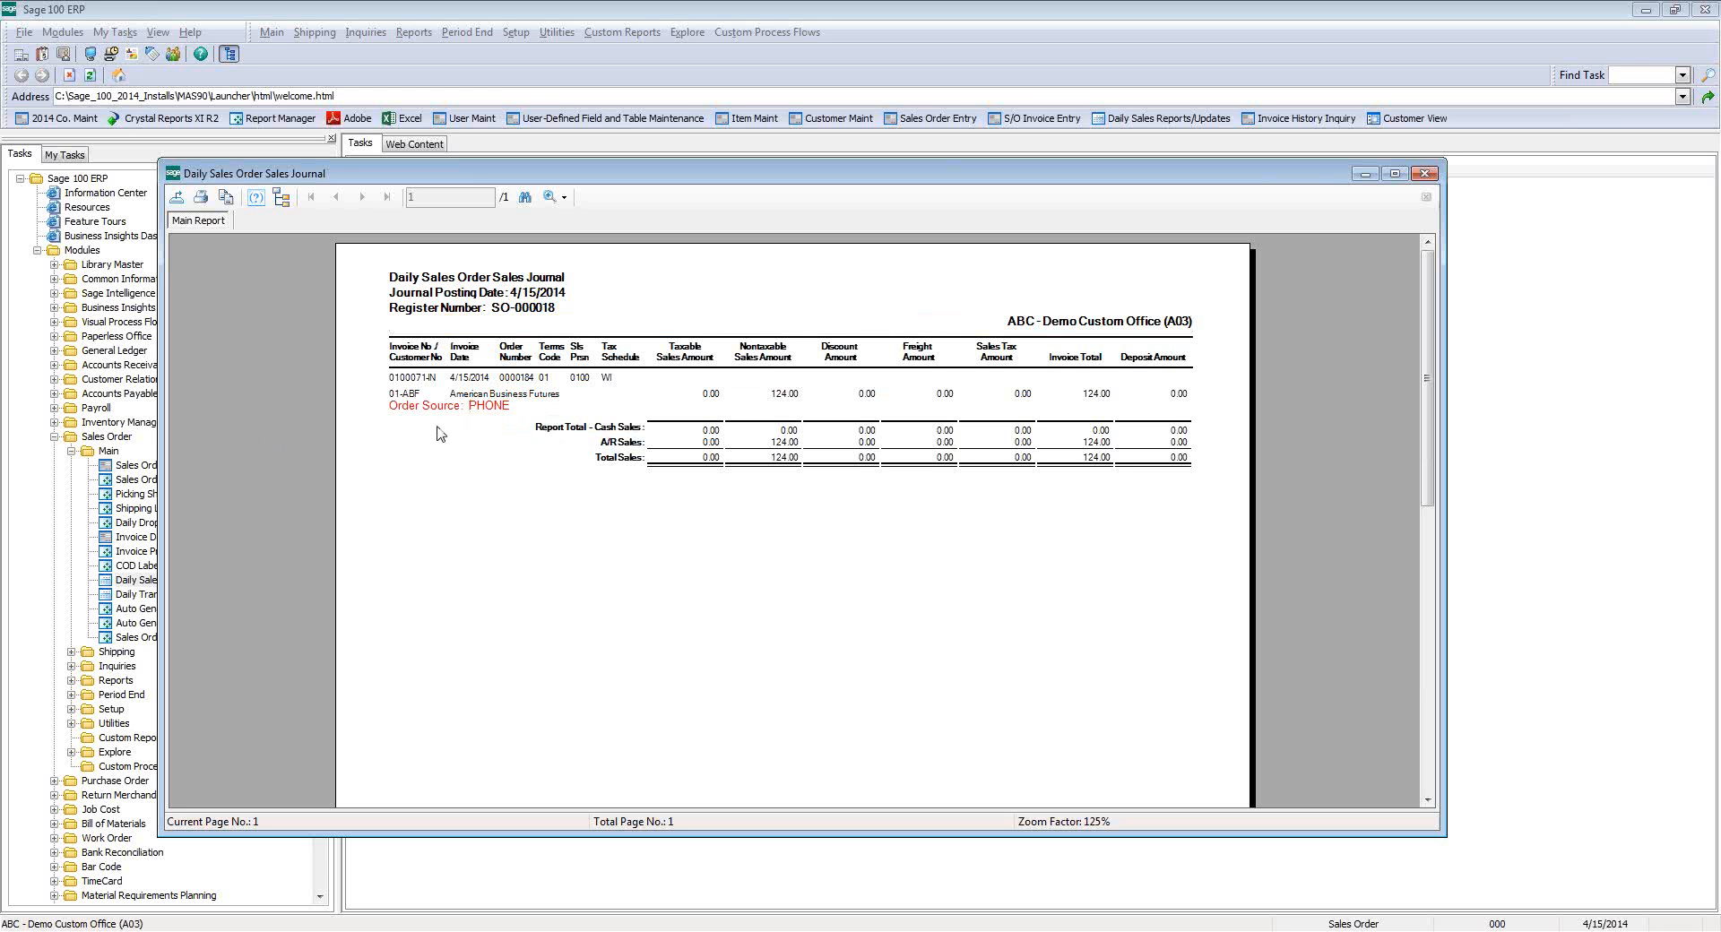
- Close the journal preview and update the Daily Sales Order Sales Journal
left_click(1424, 173)
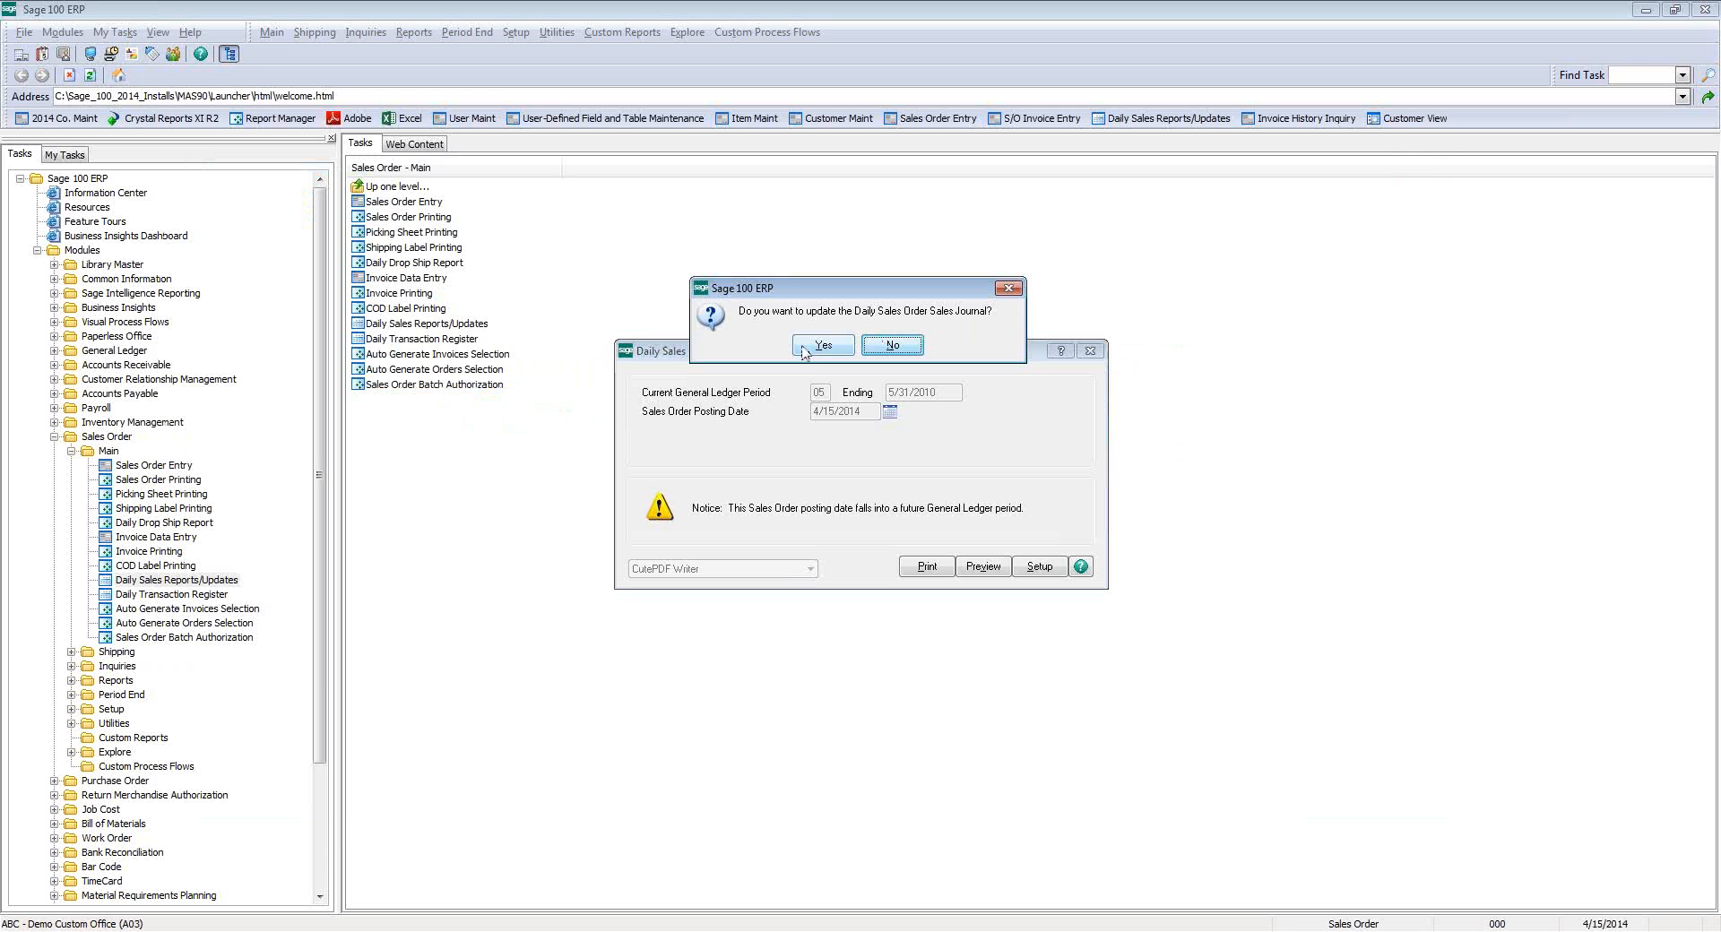
left_click(809, 349)
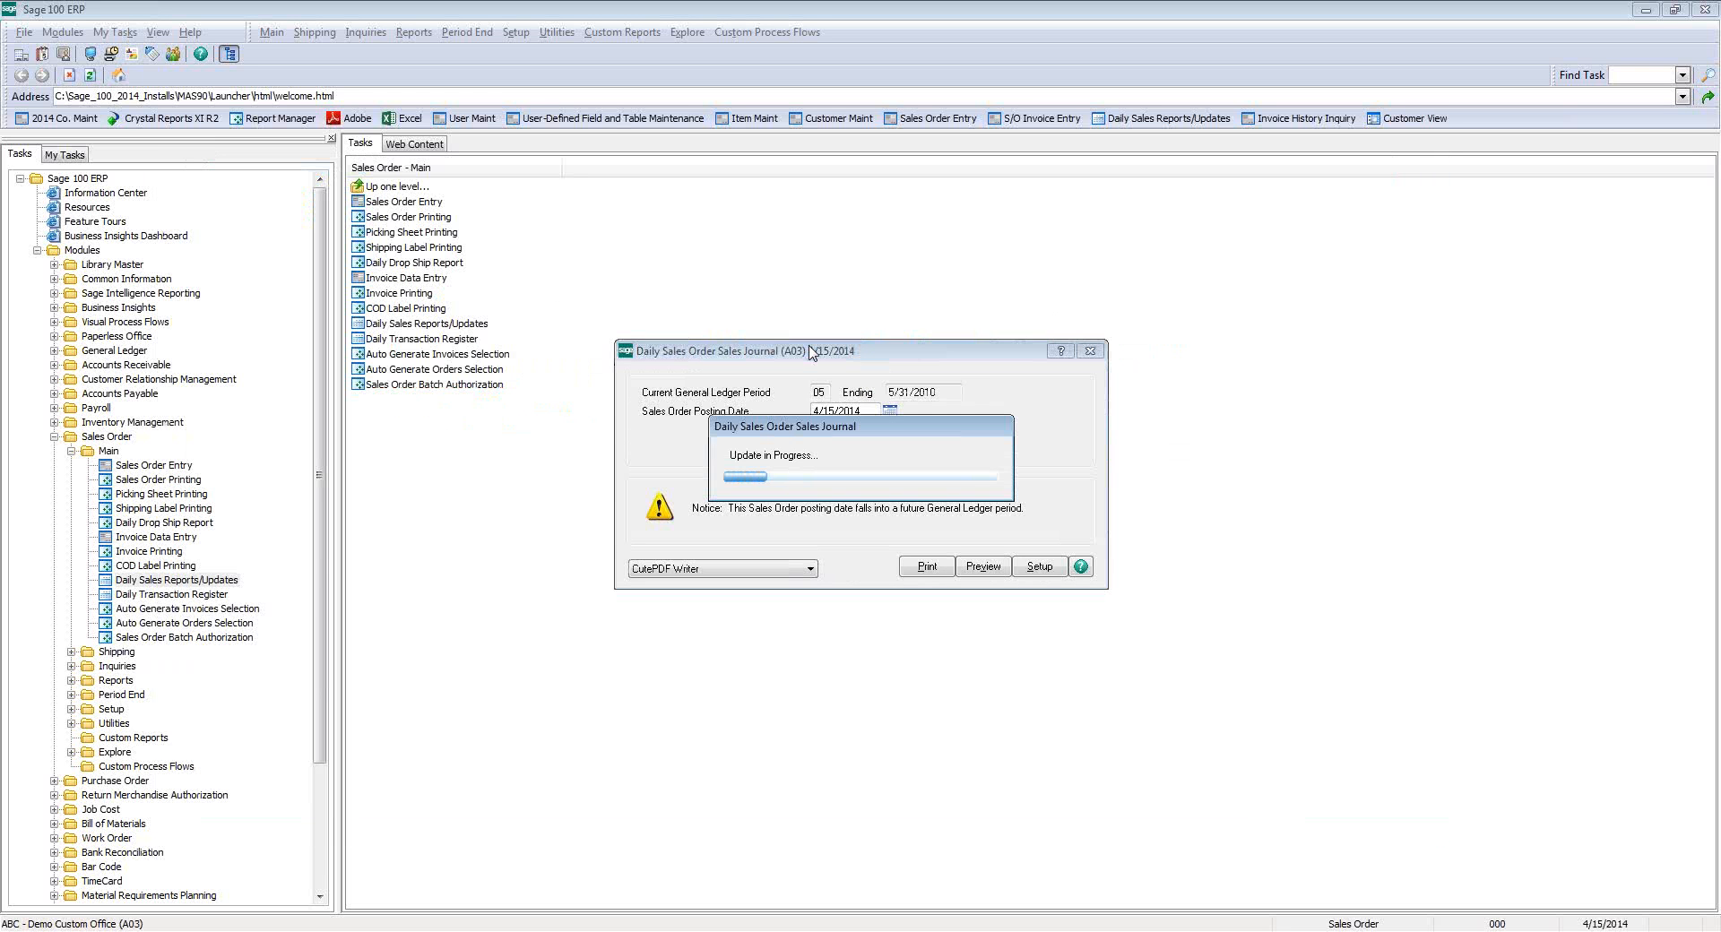
left_click(812, 347)
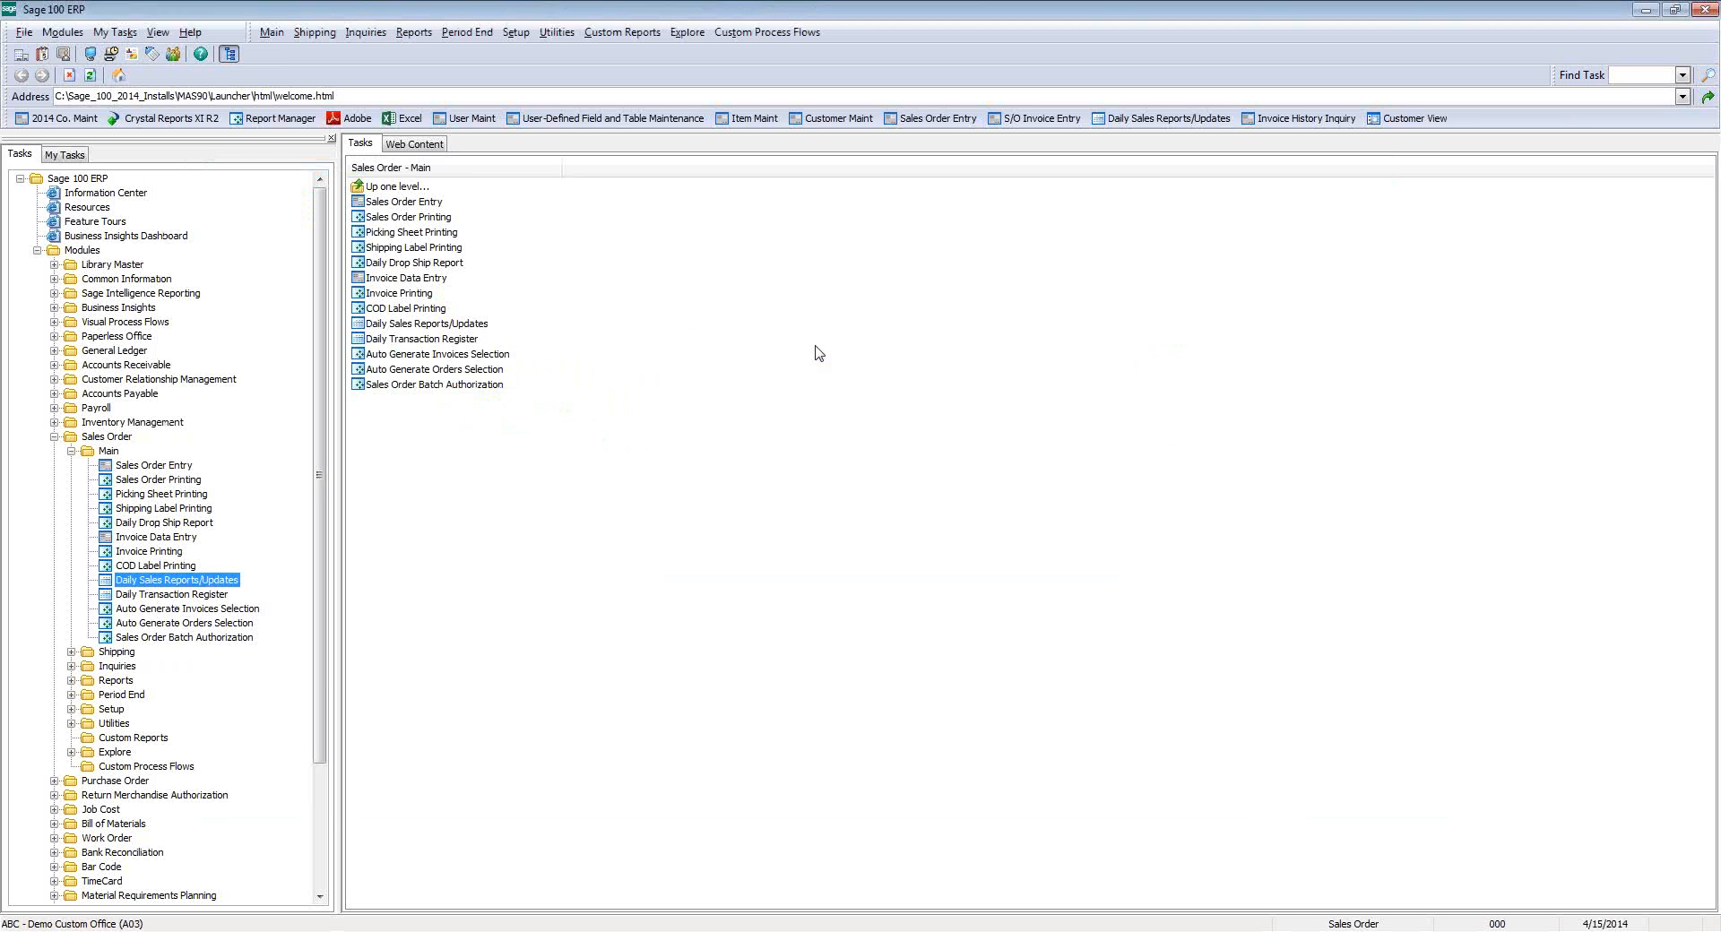
left_click(1091, 402)
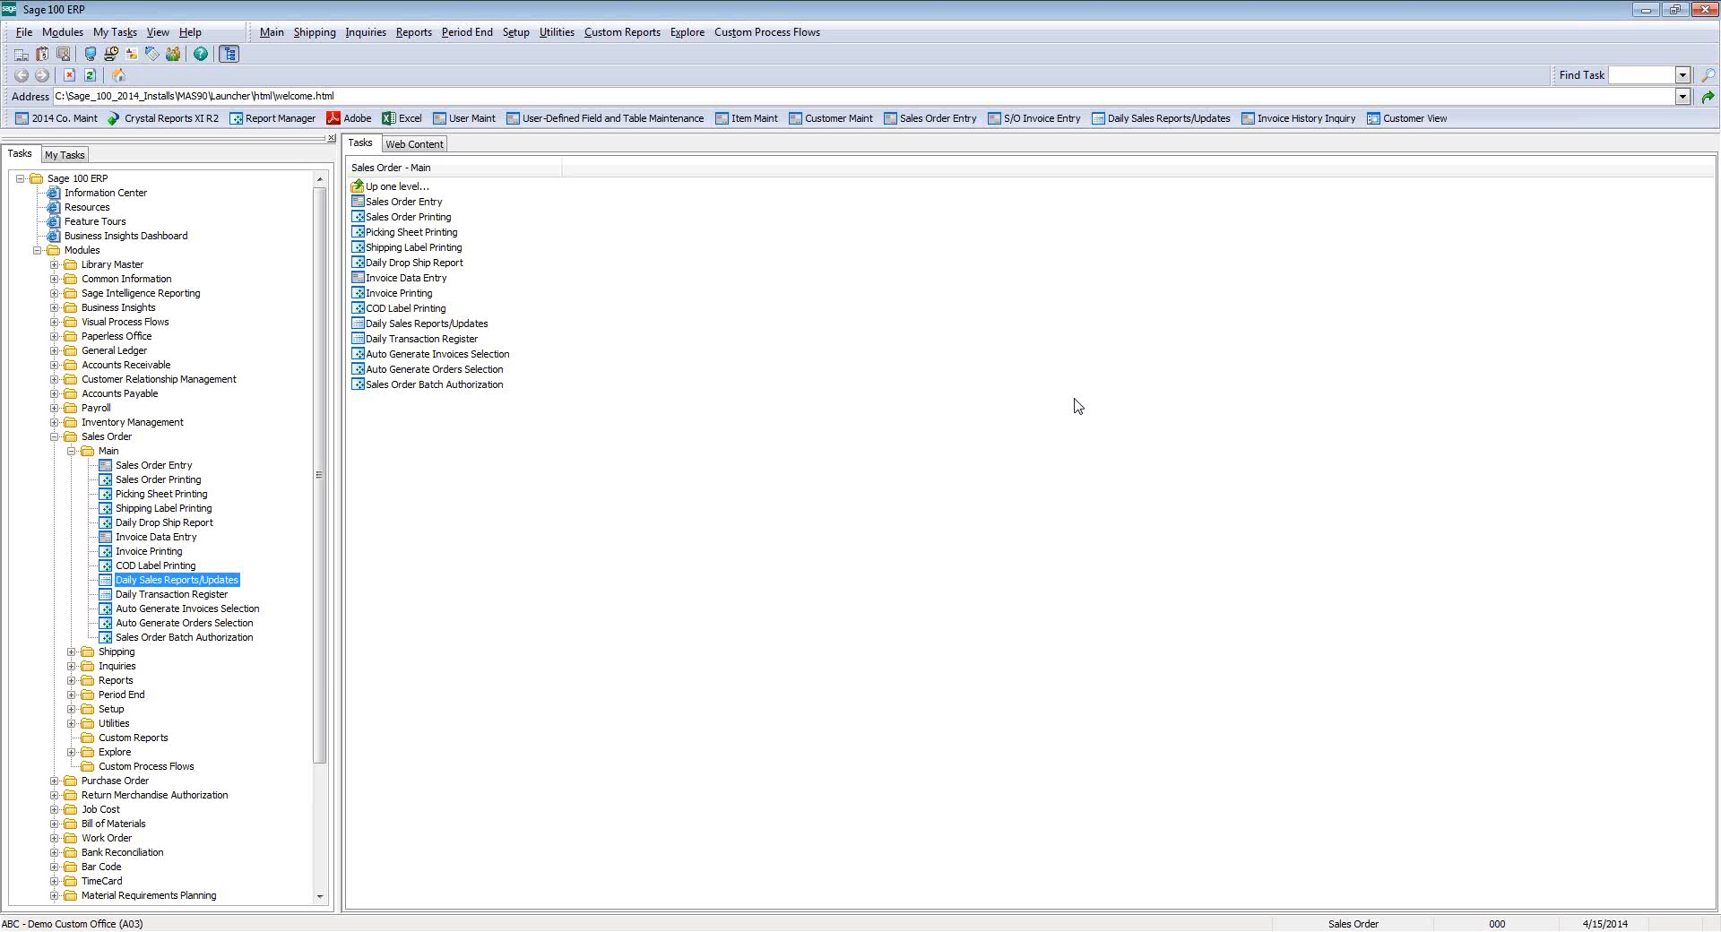
- Look up the 4/15/2014 American Business Futures invoice in A/R Invoice History Inquiry and check its Order Source field
left_click(1307, 118)
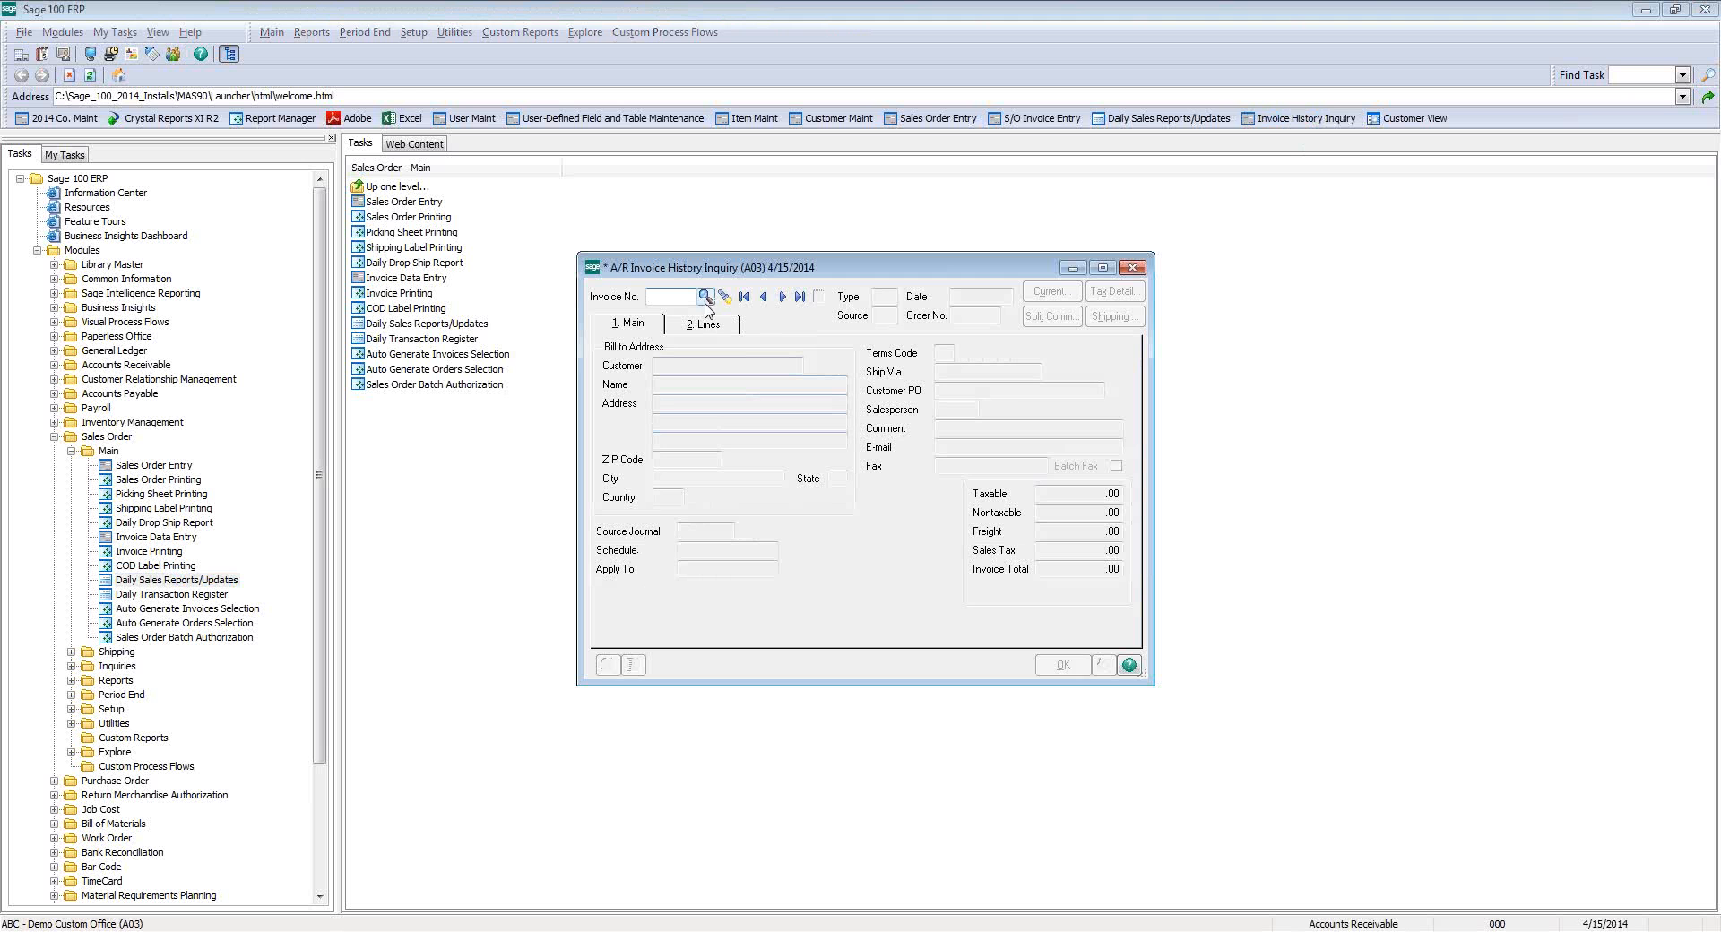
left_click(706, 297)
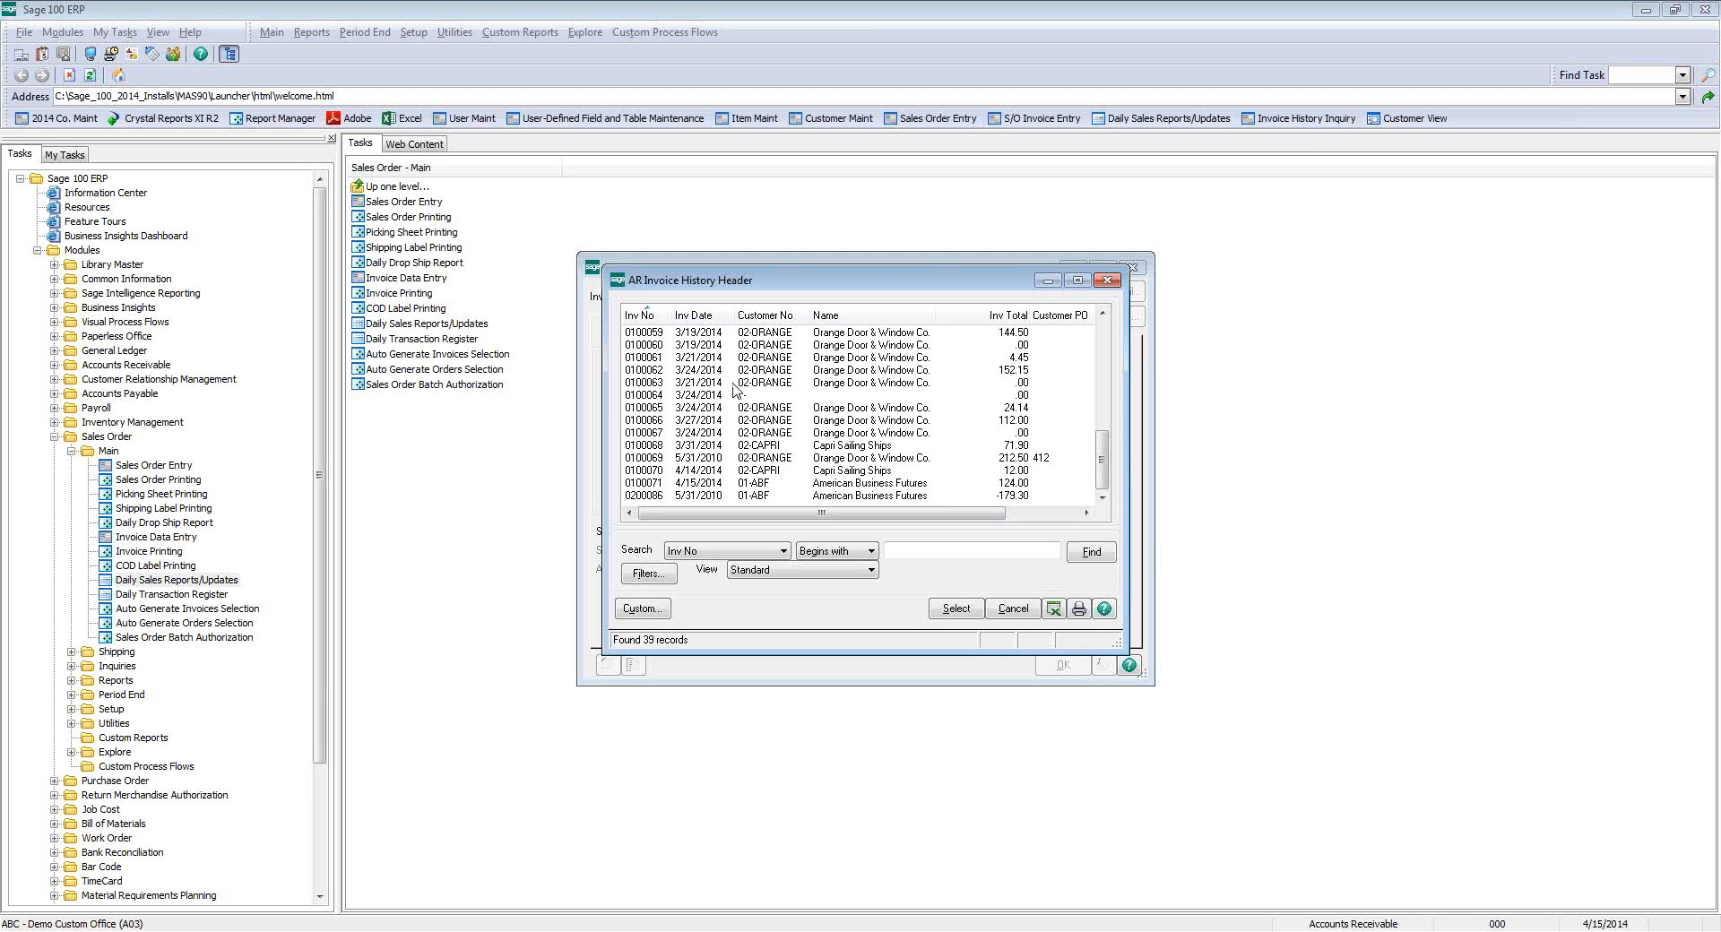
left_click(722, 484)
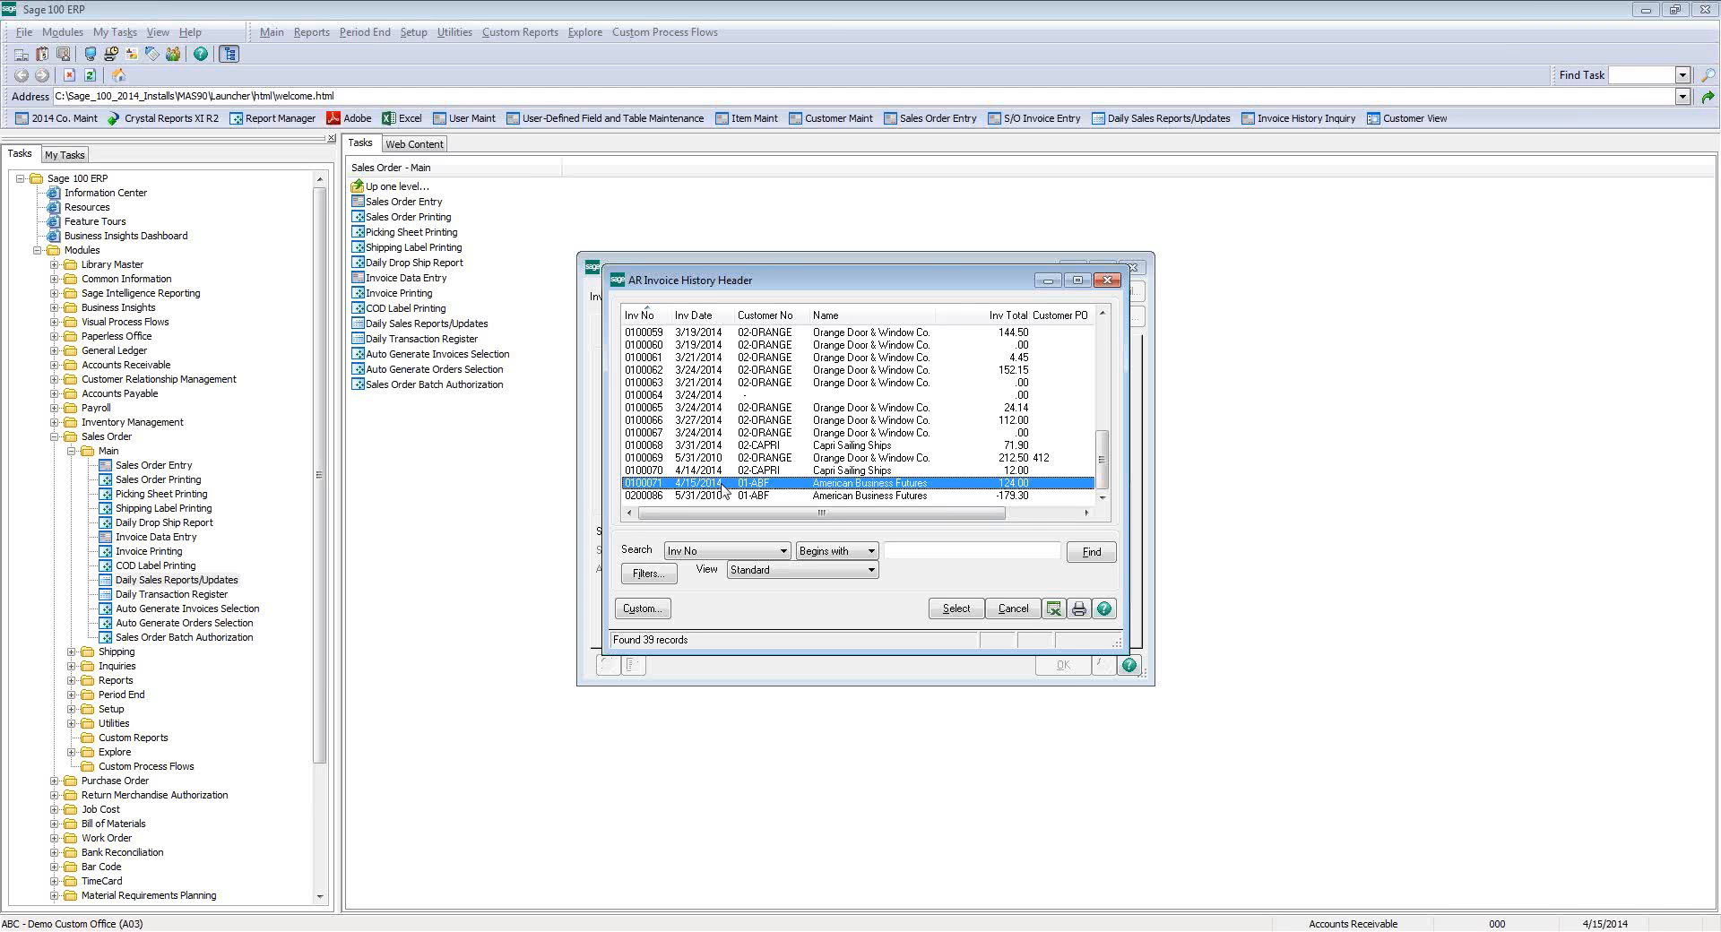
double_click(723, 485)
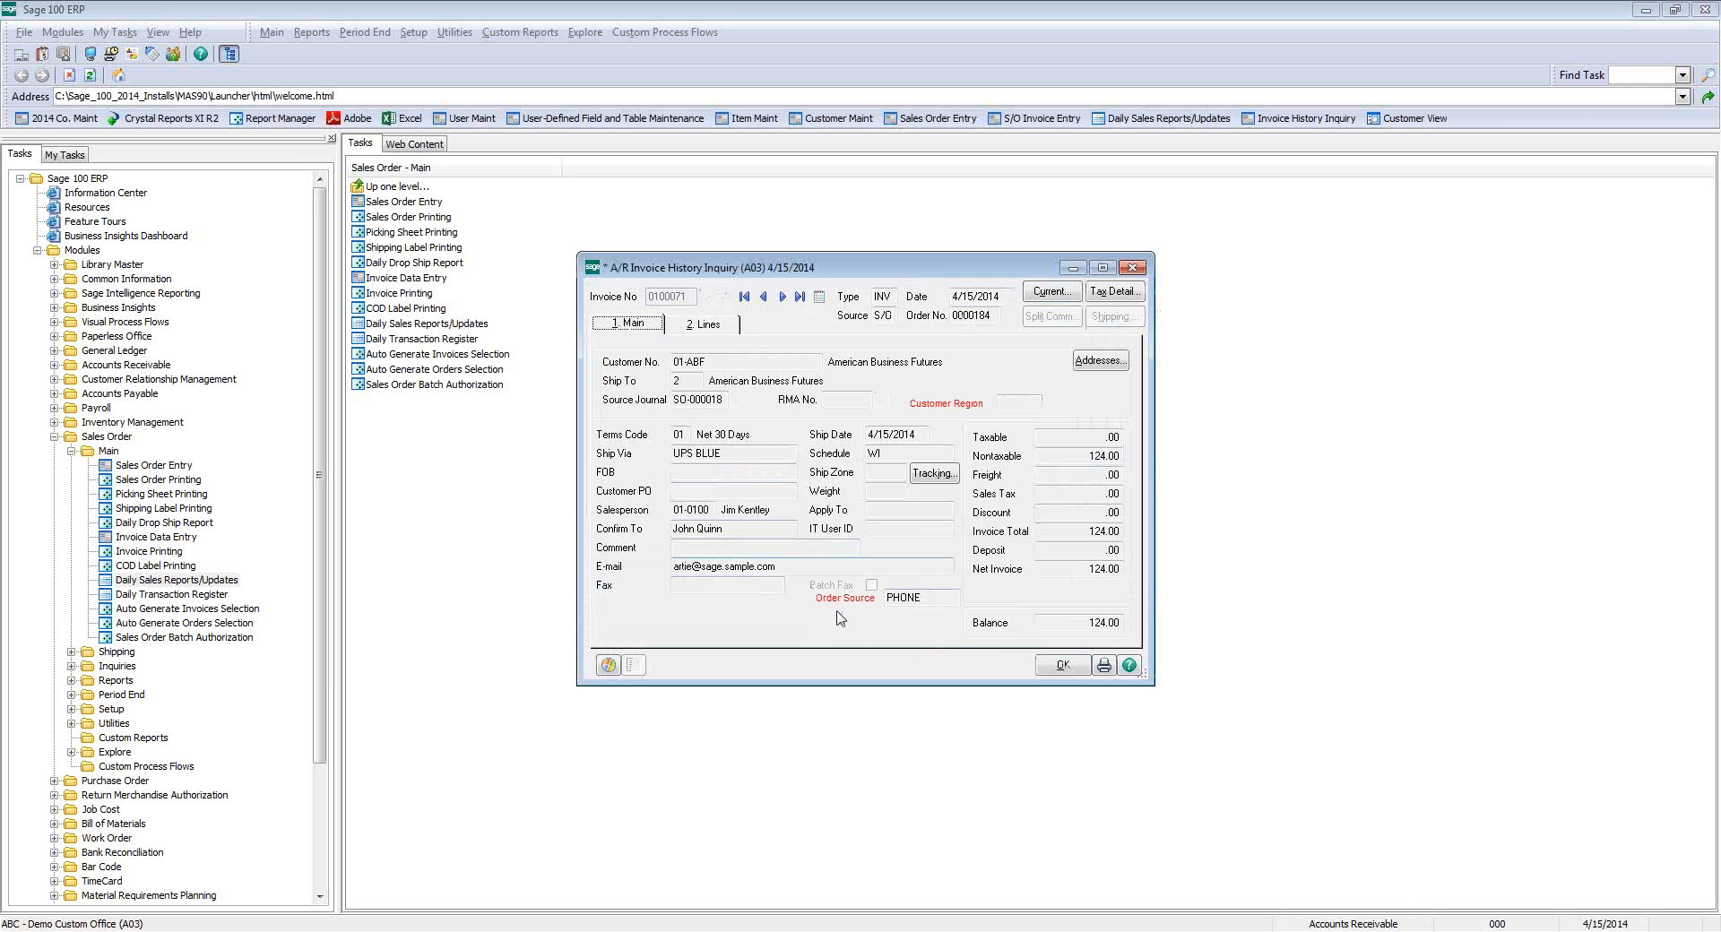
left_click(904, 597)
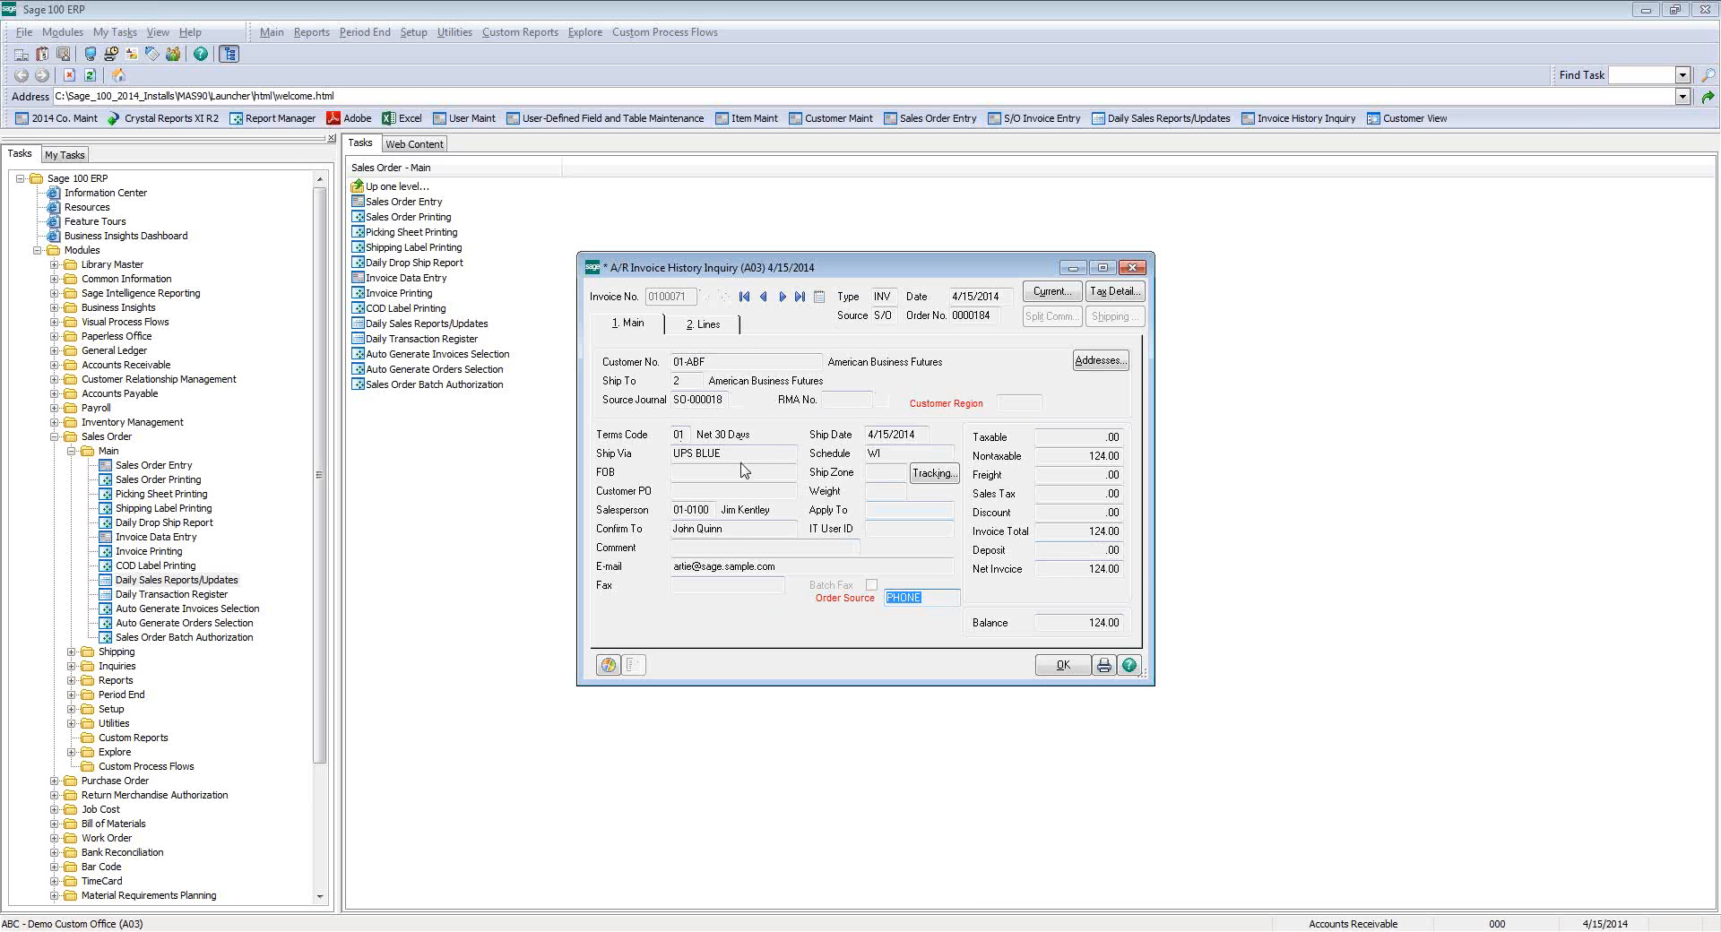
- Preview the American Business Futures invoice printout, check its Order Source, and close the preview and the invoice history inquiry
left_click(1105, 665)
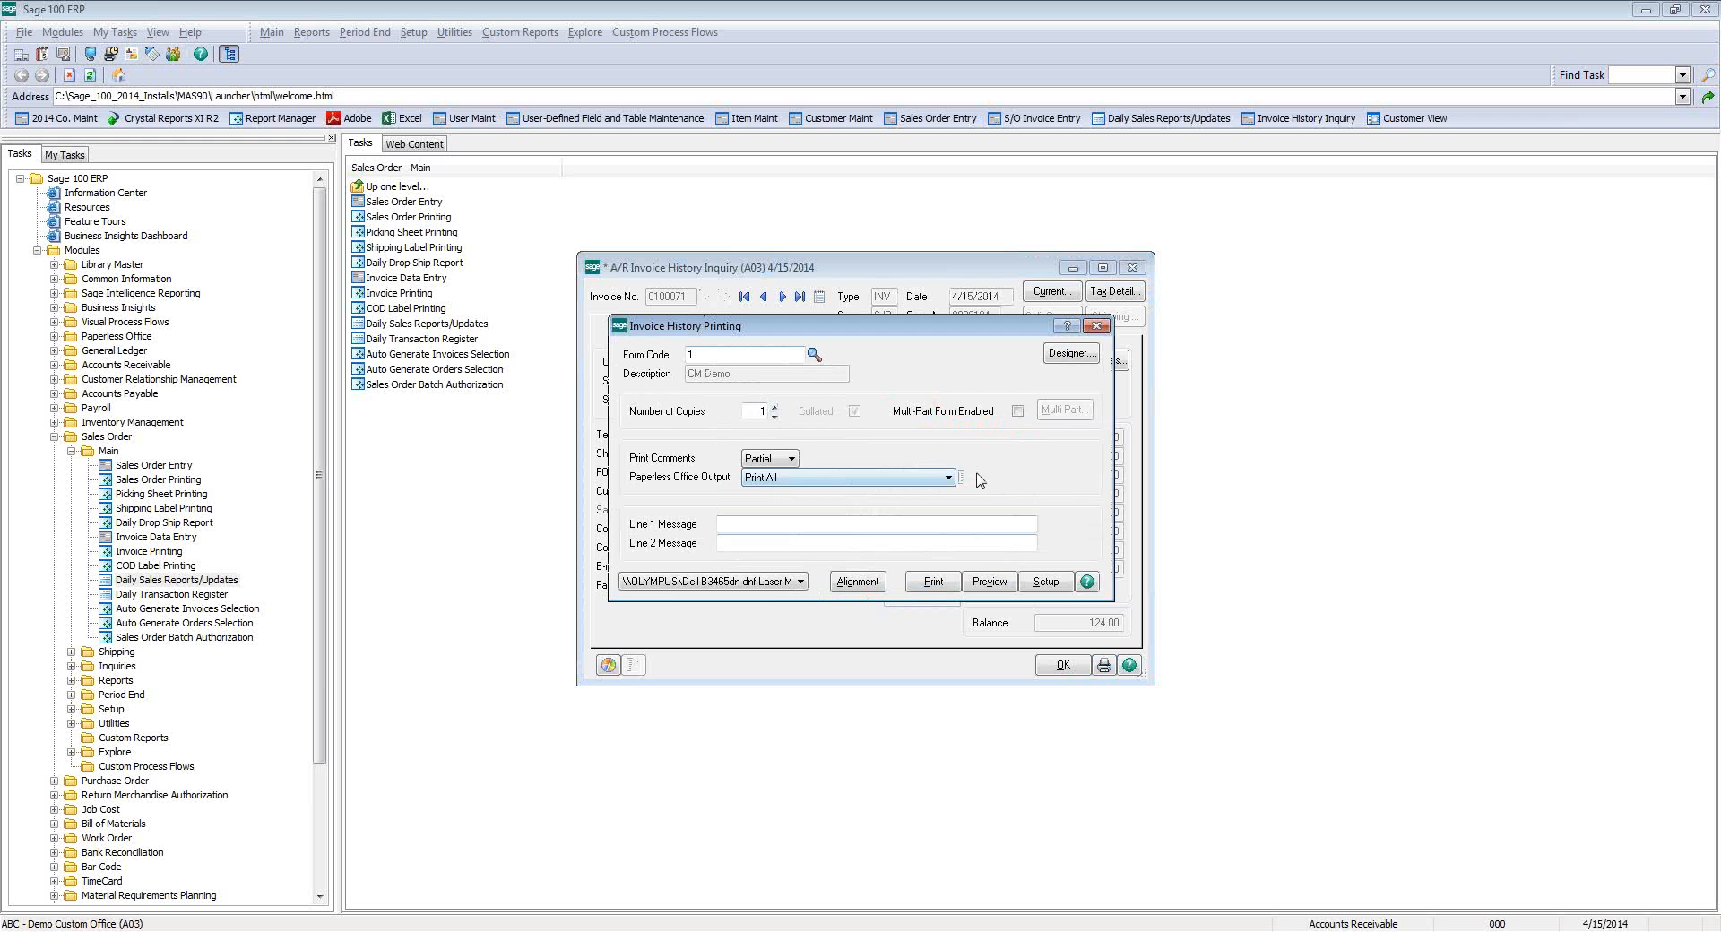
left_click(987, 582)
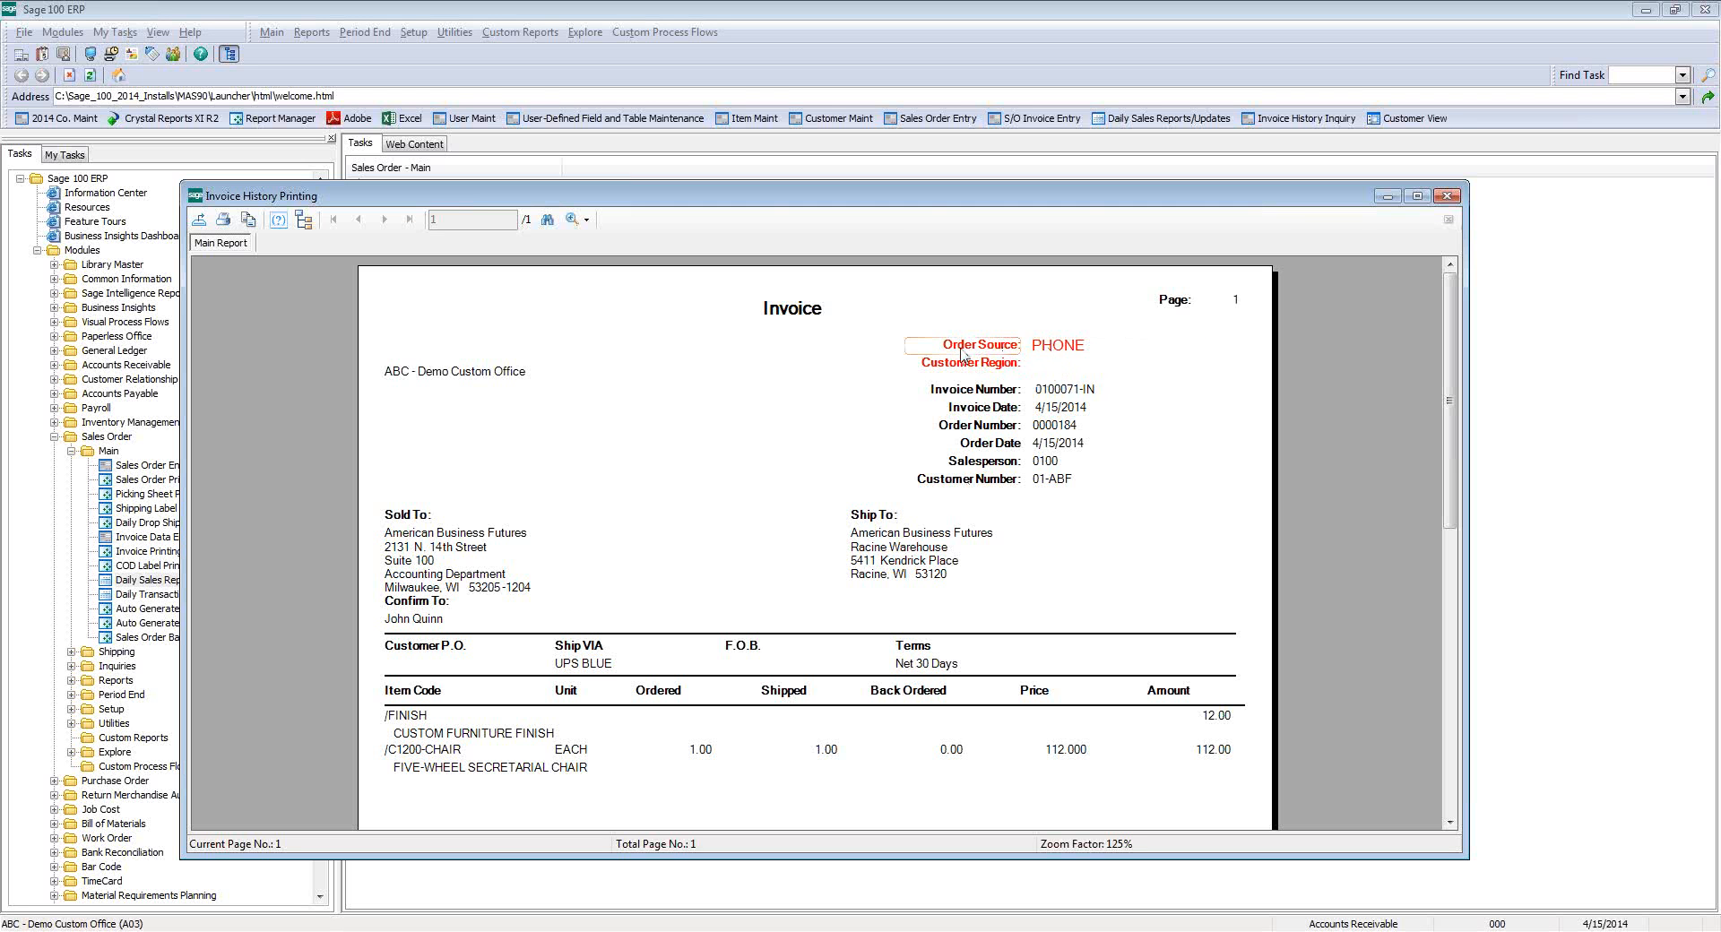
left_click(1446, 196)
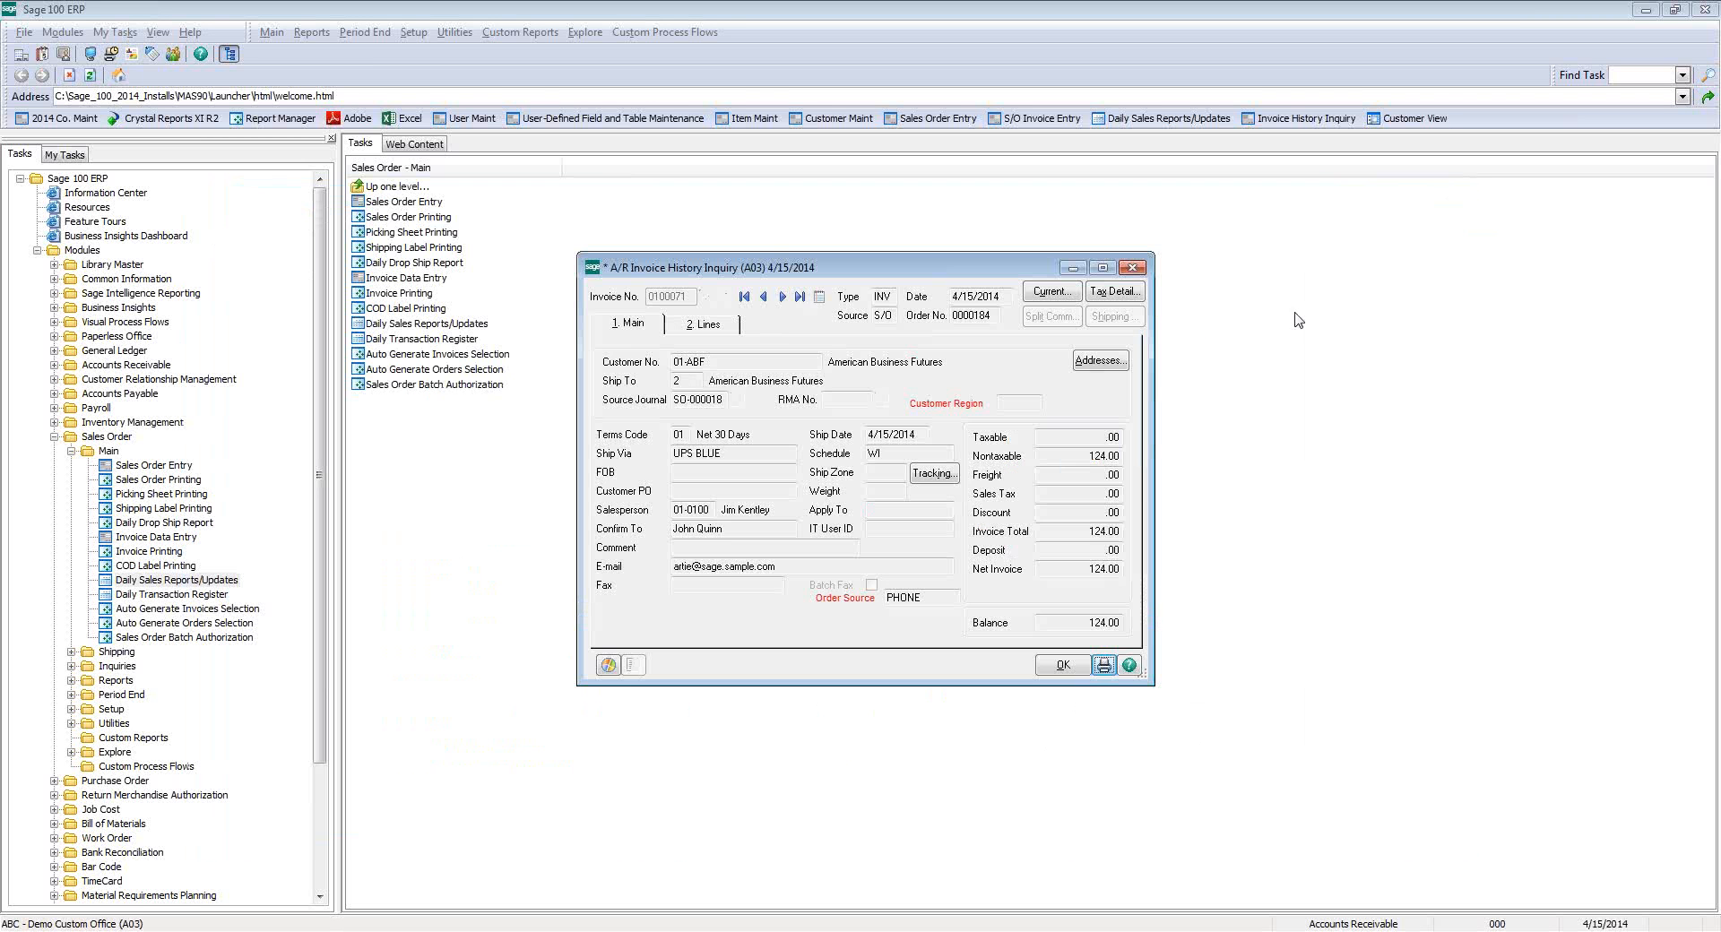
left_click(1133, 268)
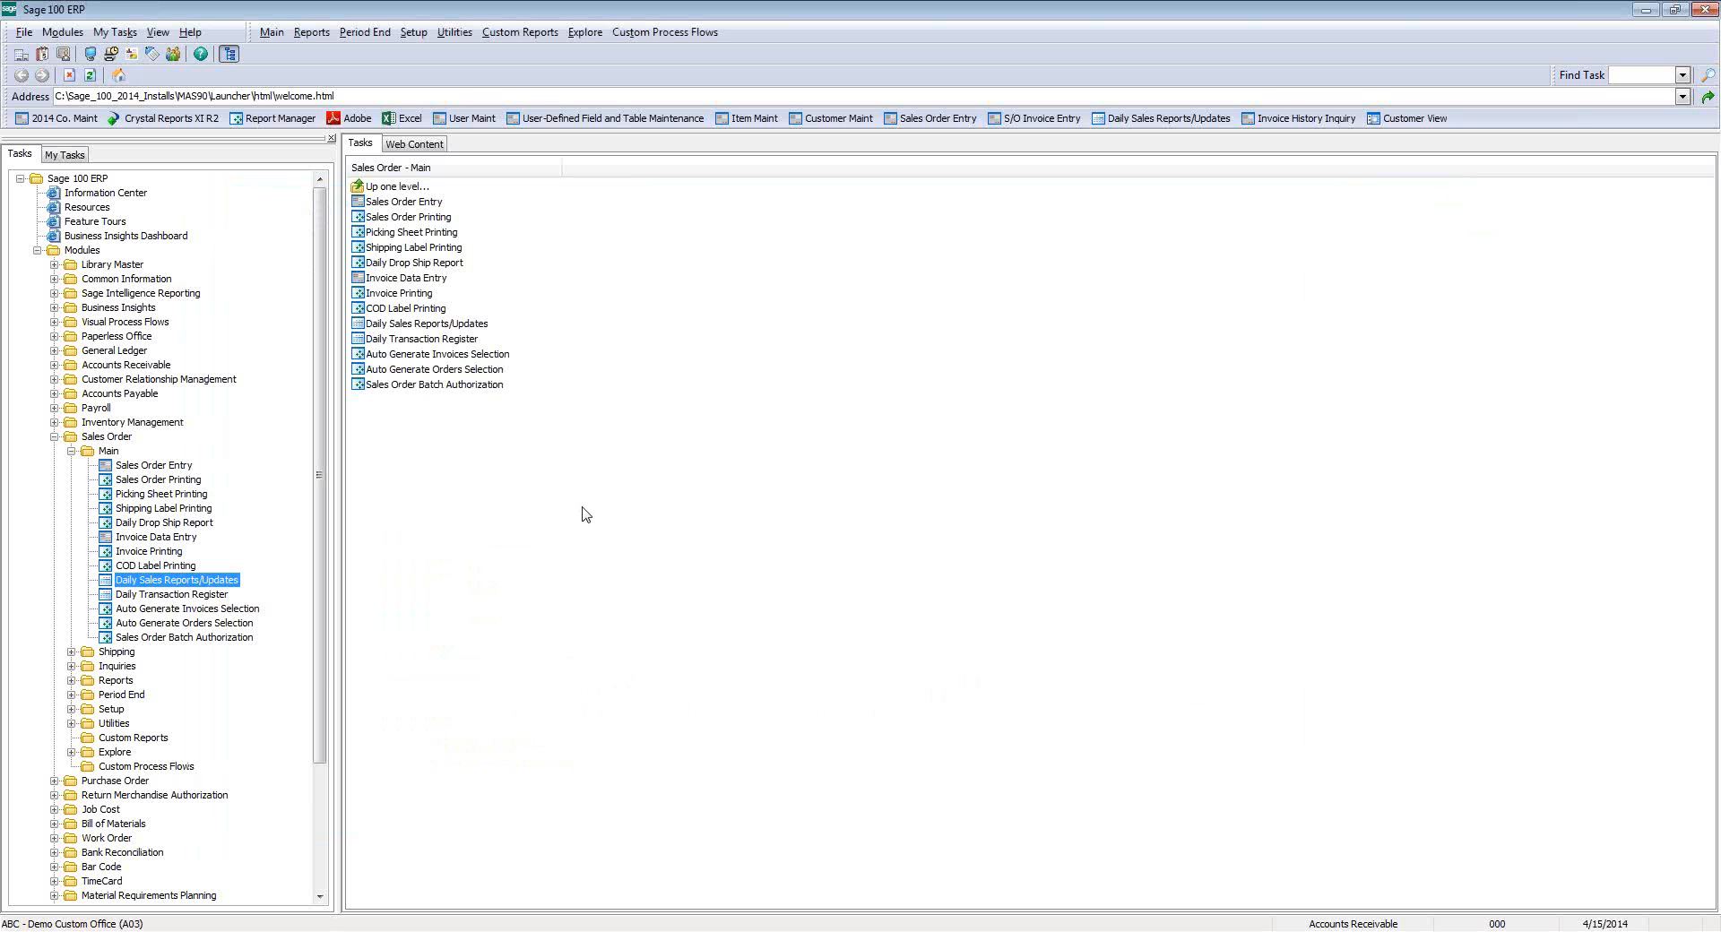
- Open the Orange Door & Window Co. record in Accounts Receivable Customer Maintenance and view its invoice list
left_click(71, 452)
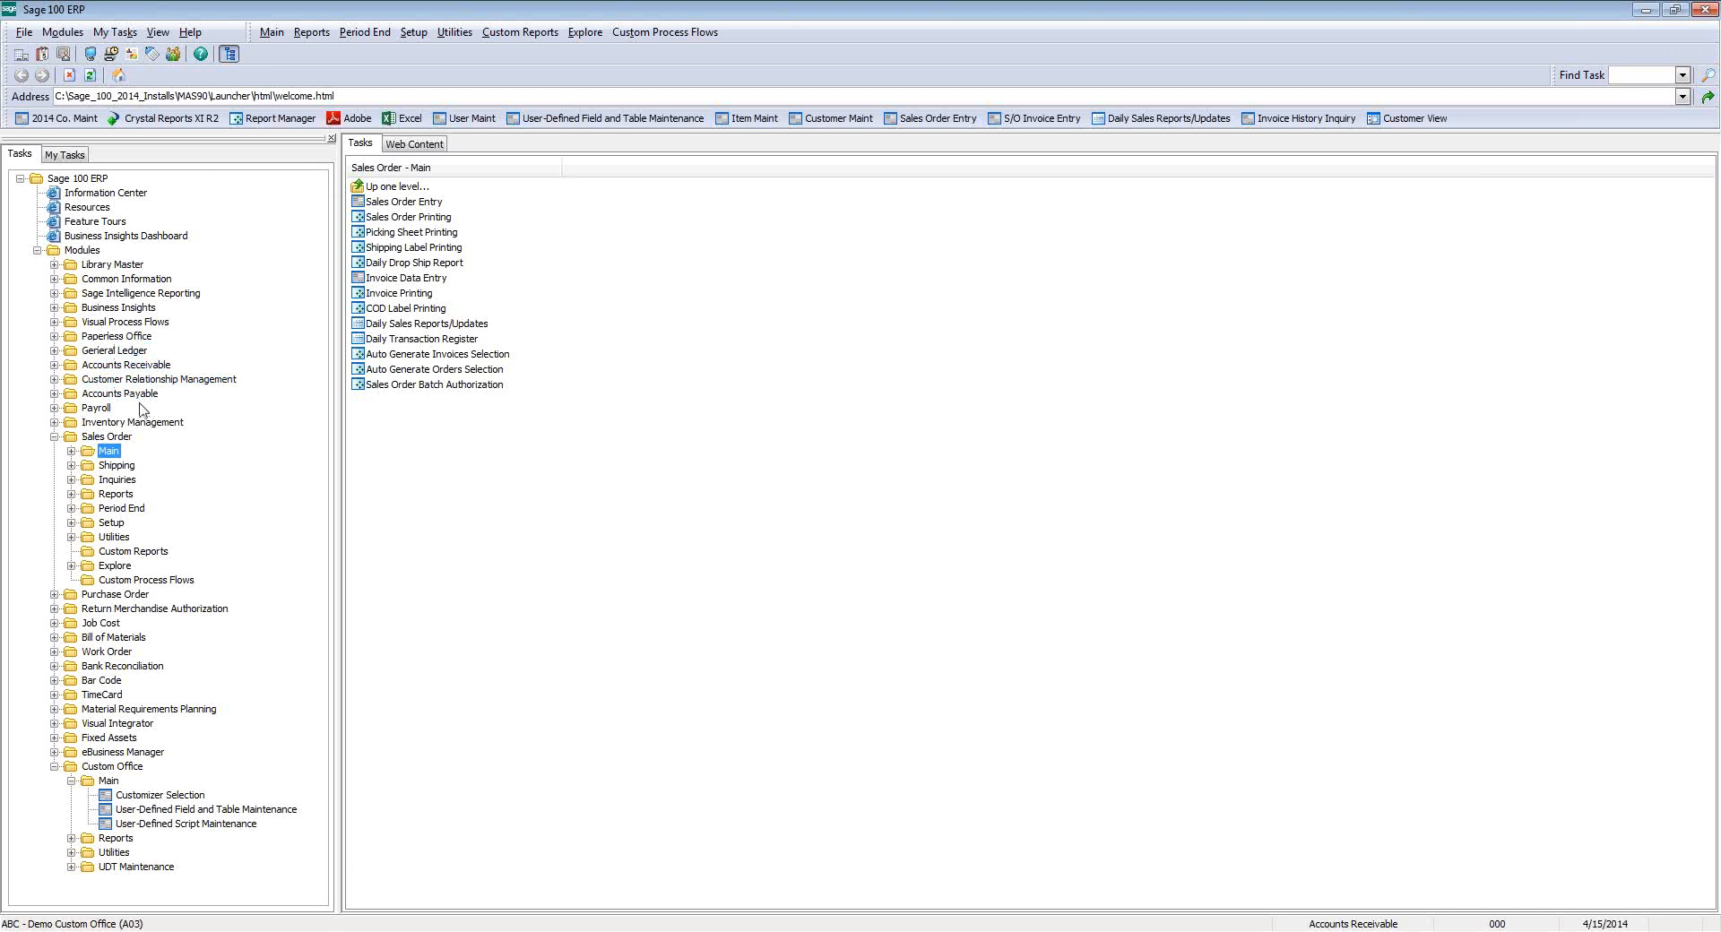
double_click(139, 367)
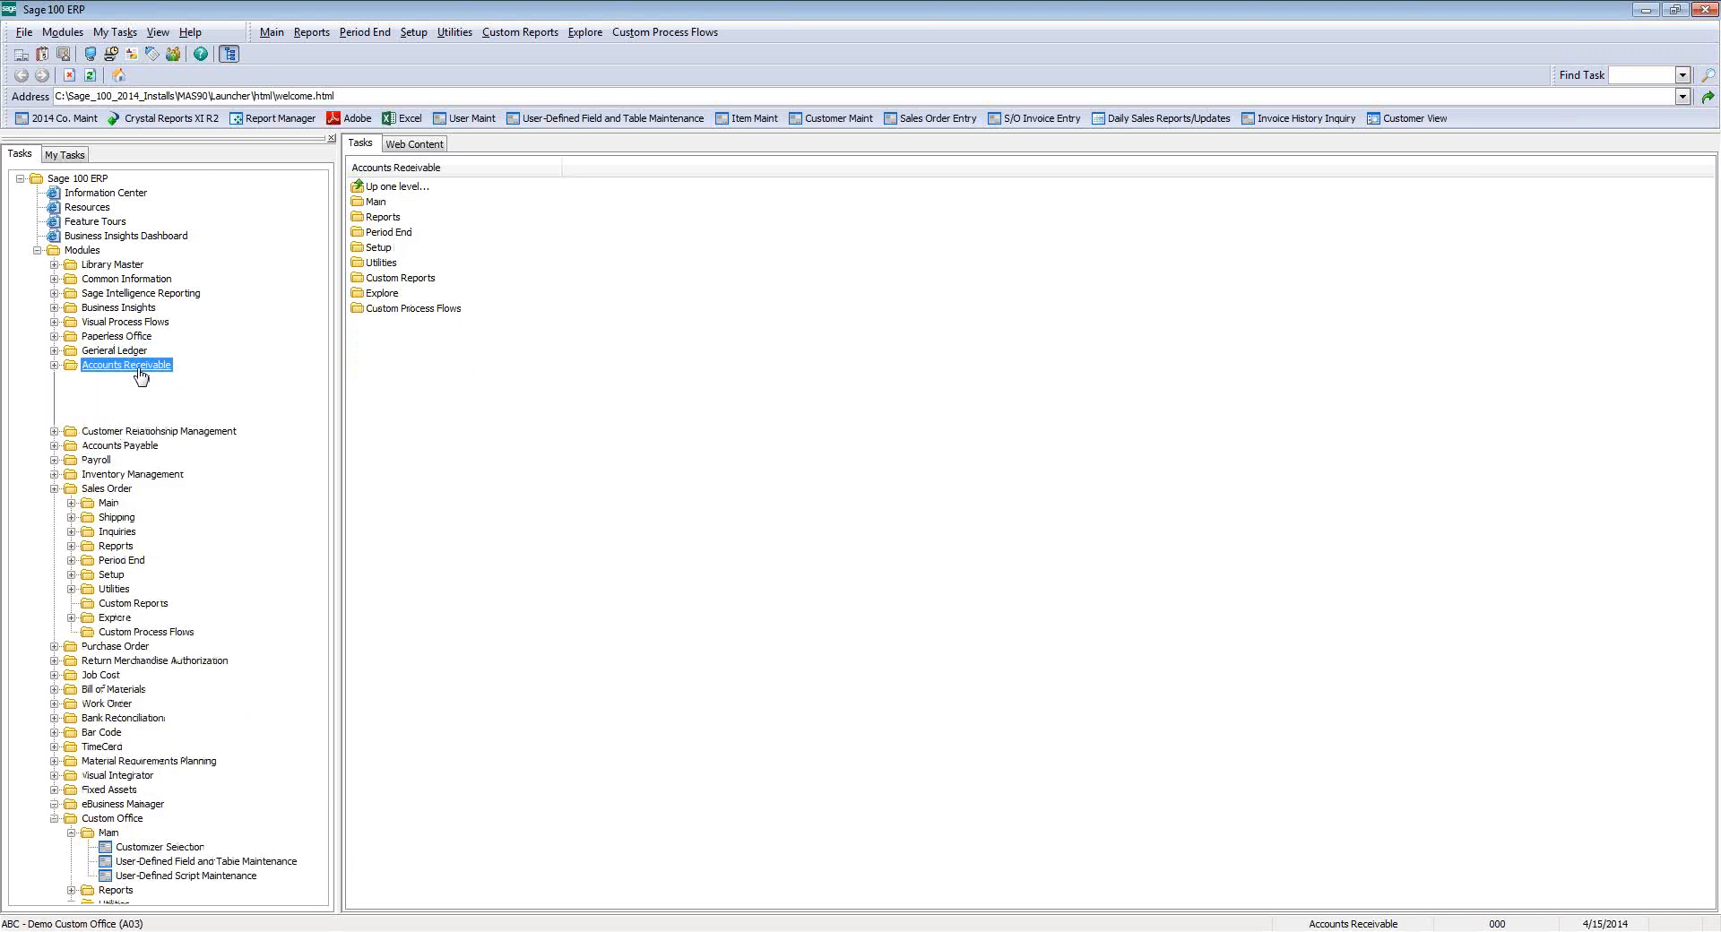
double_click(109, 379)
left_click(166, 394)
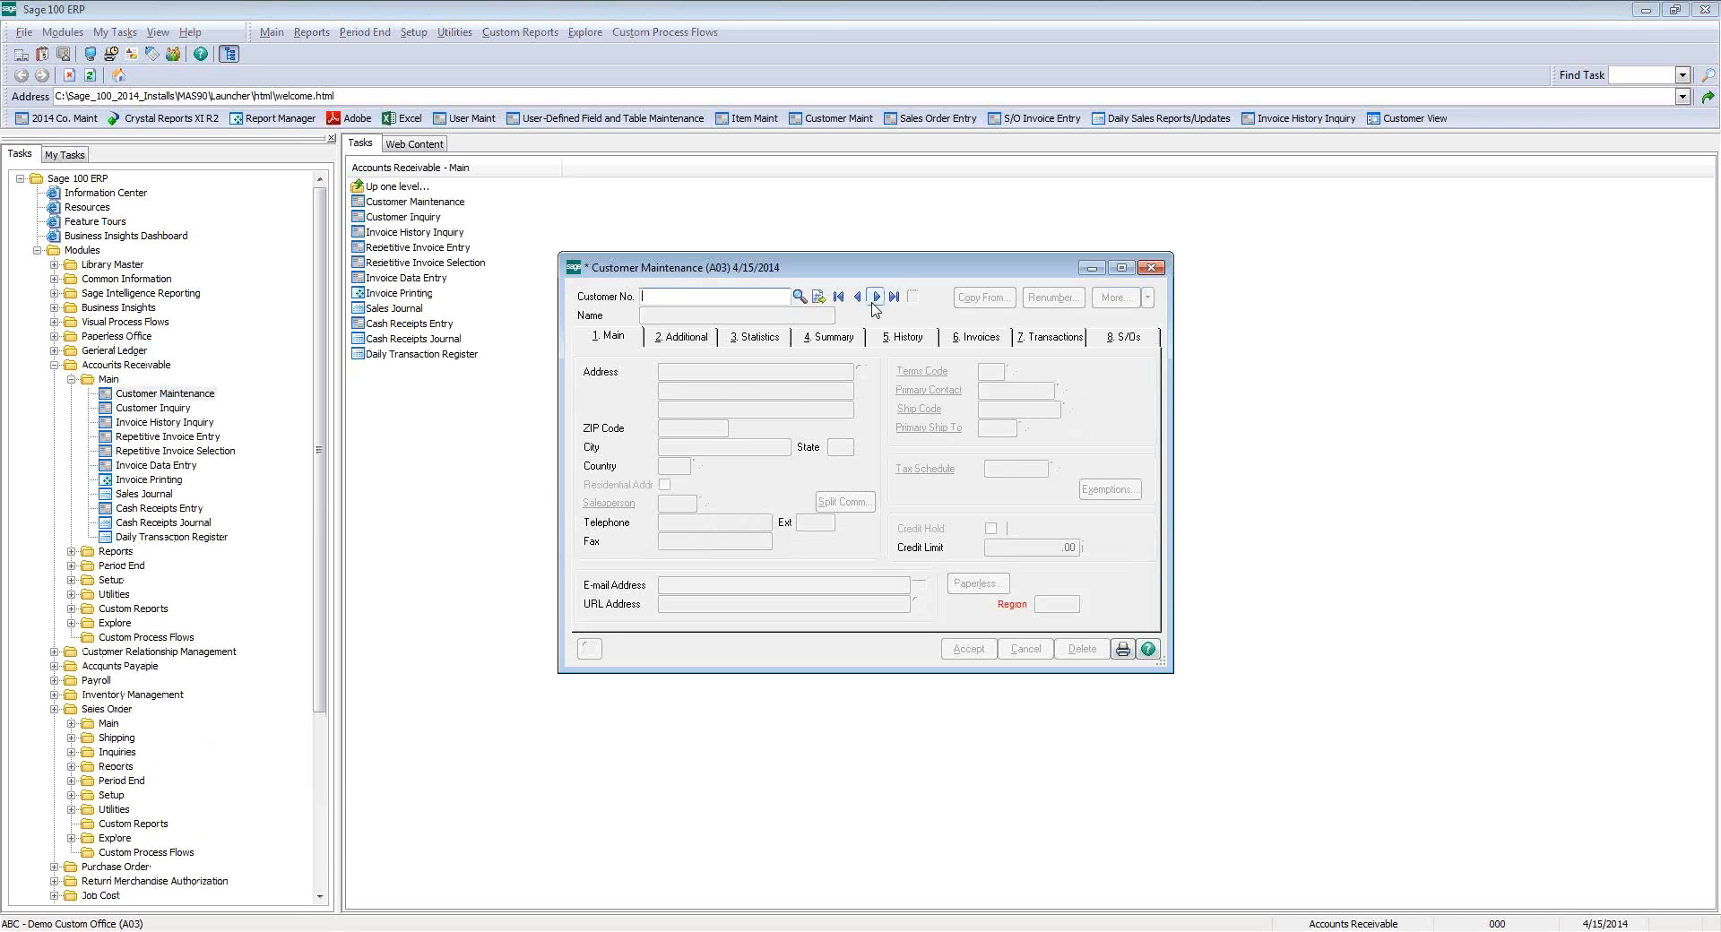
left_click(875, 299)
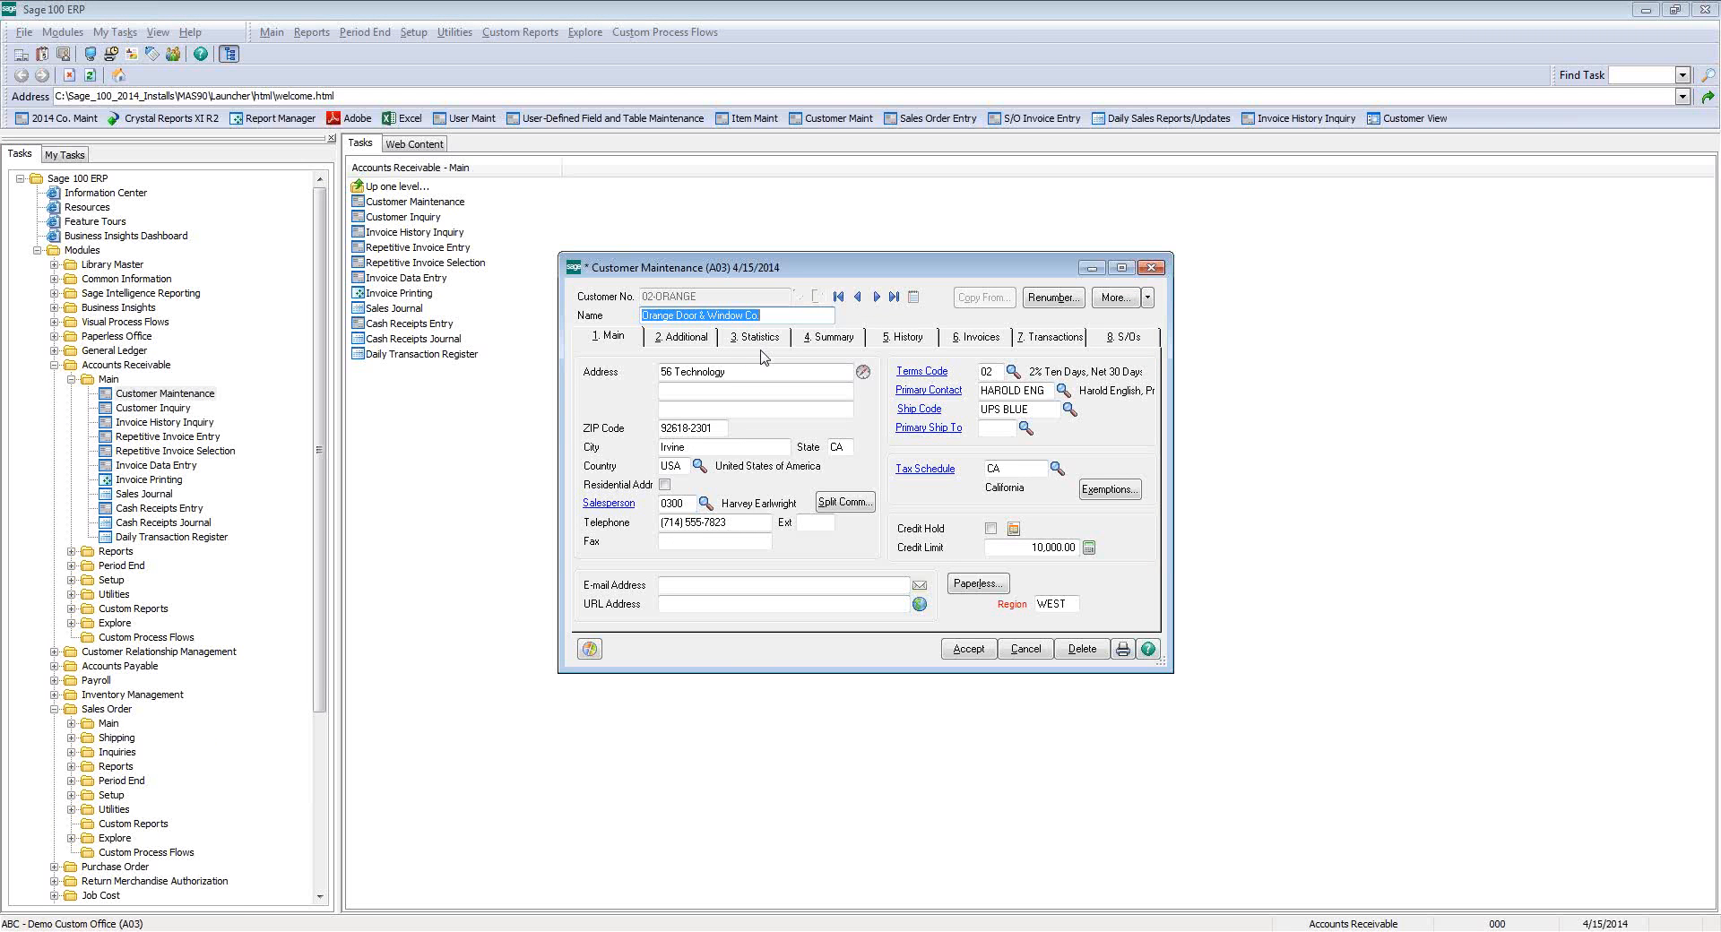
left_click(973, 338)
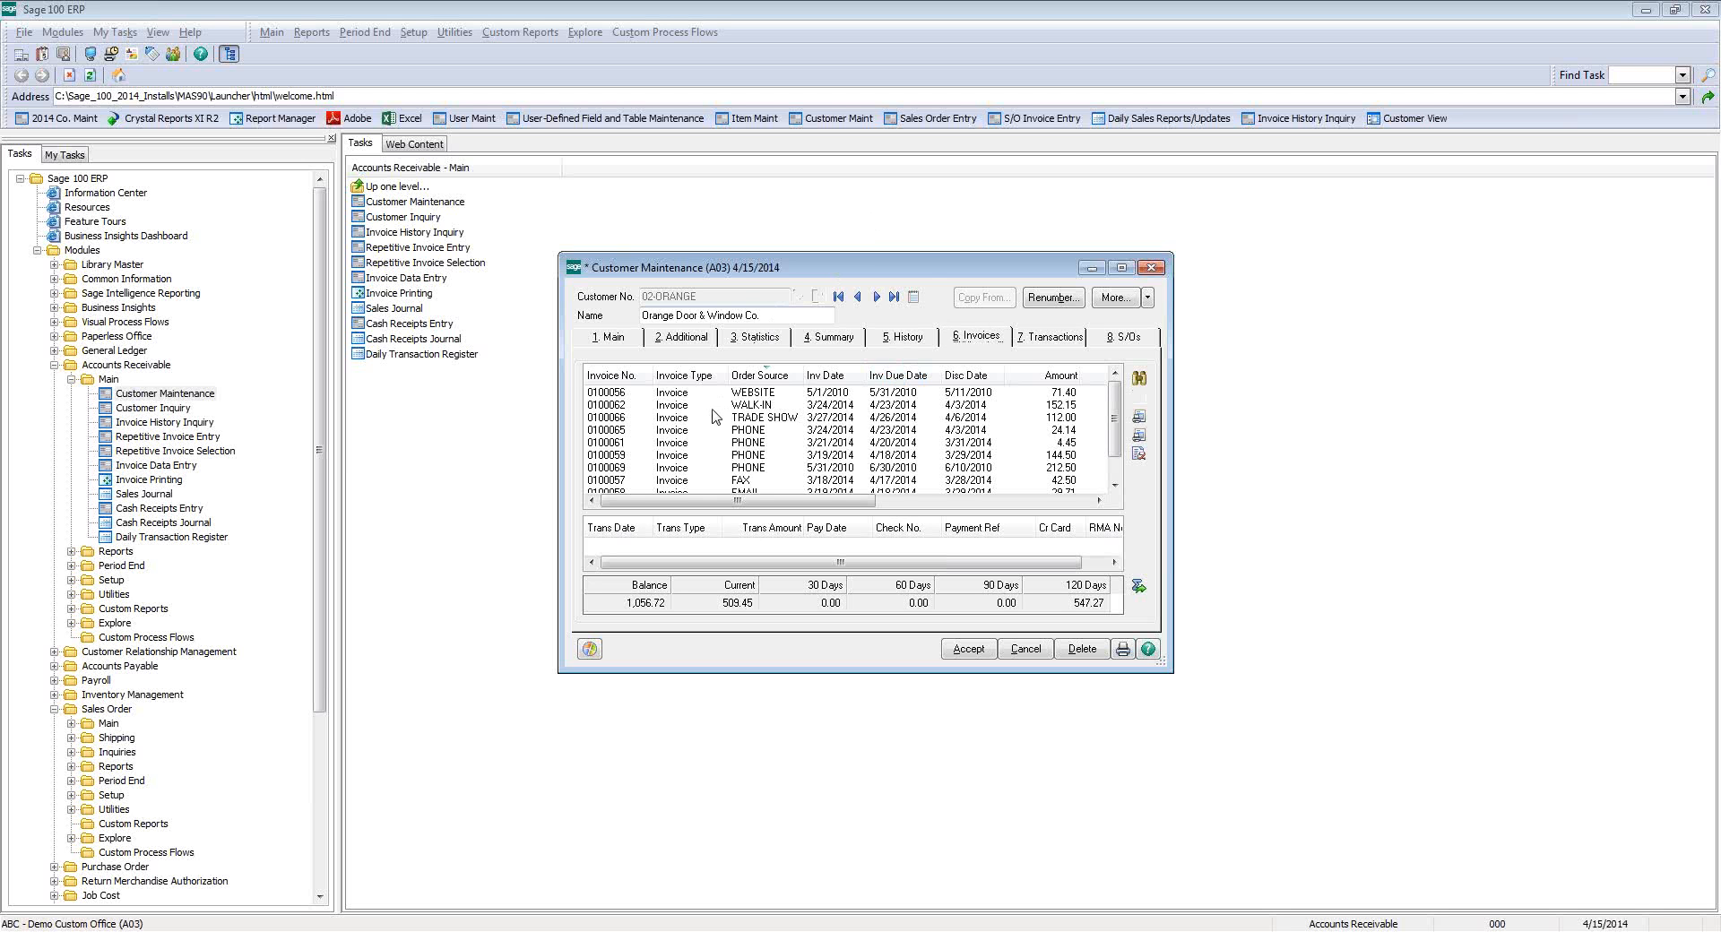
- Open the existing all-users A03 customization of the customer Invoices panel and show the open invoices list box's column format
key("ctrl+F9")
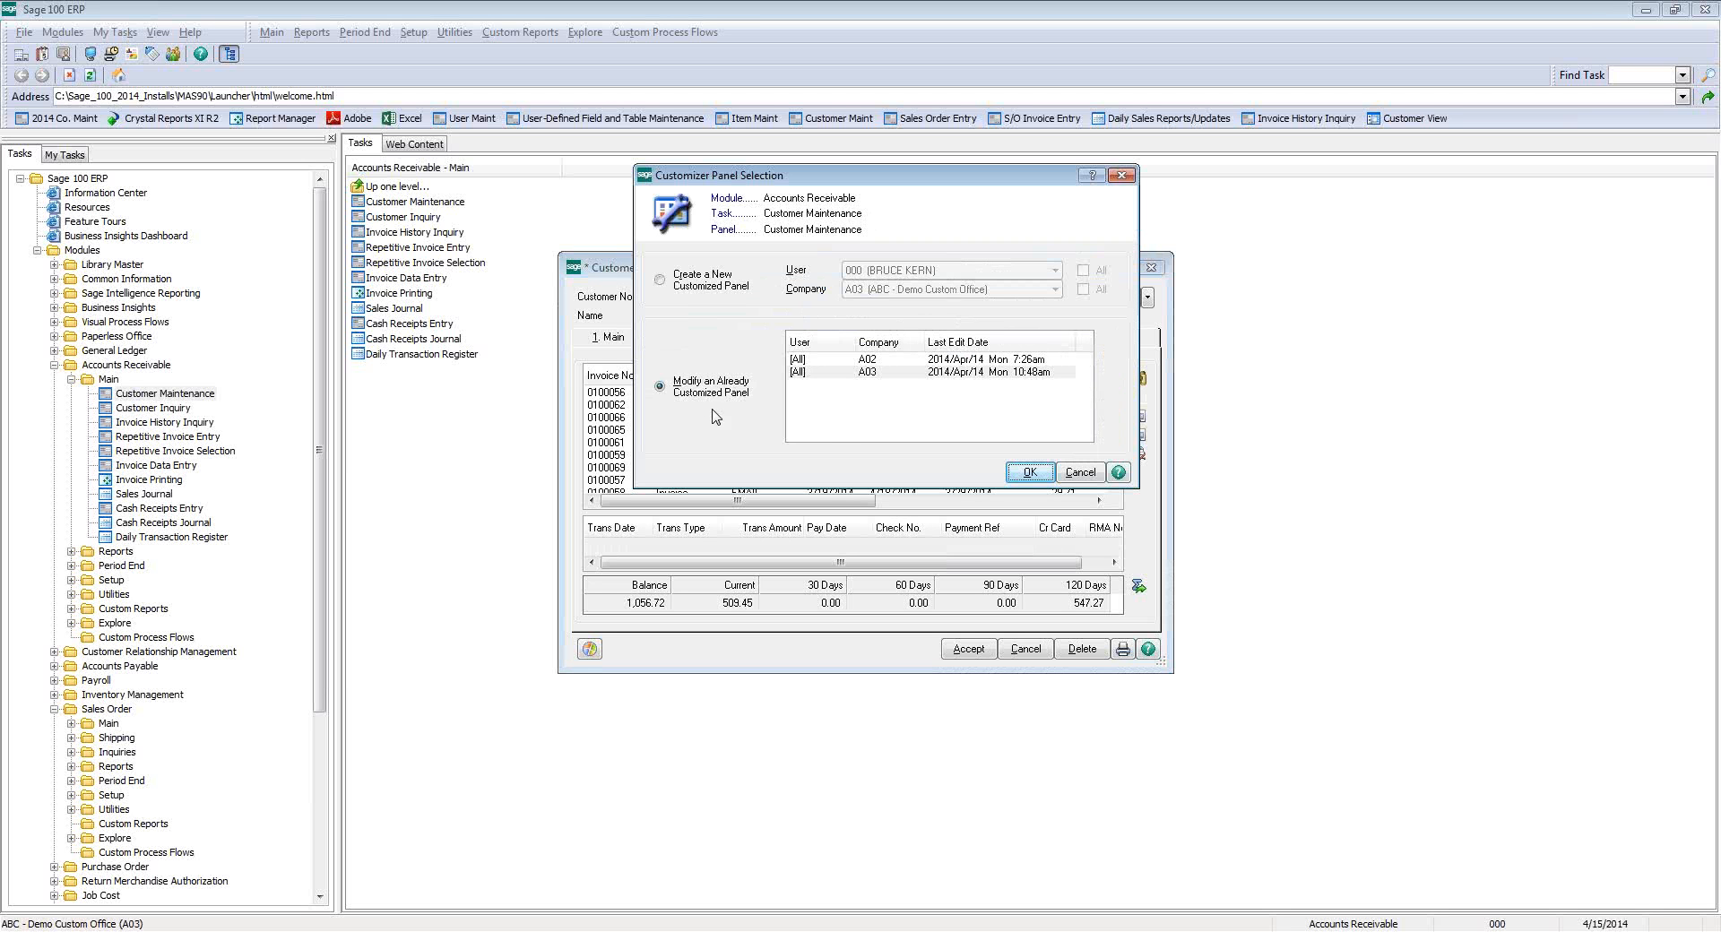
left_click(830, 372)
left_click(1027, 475)
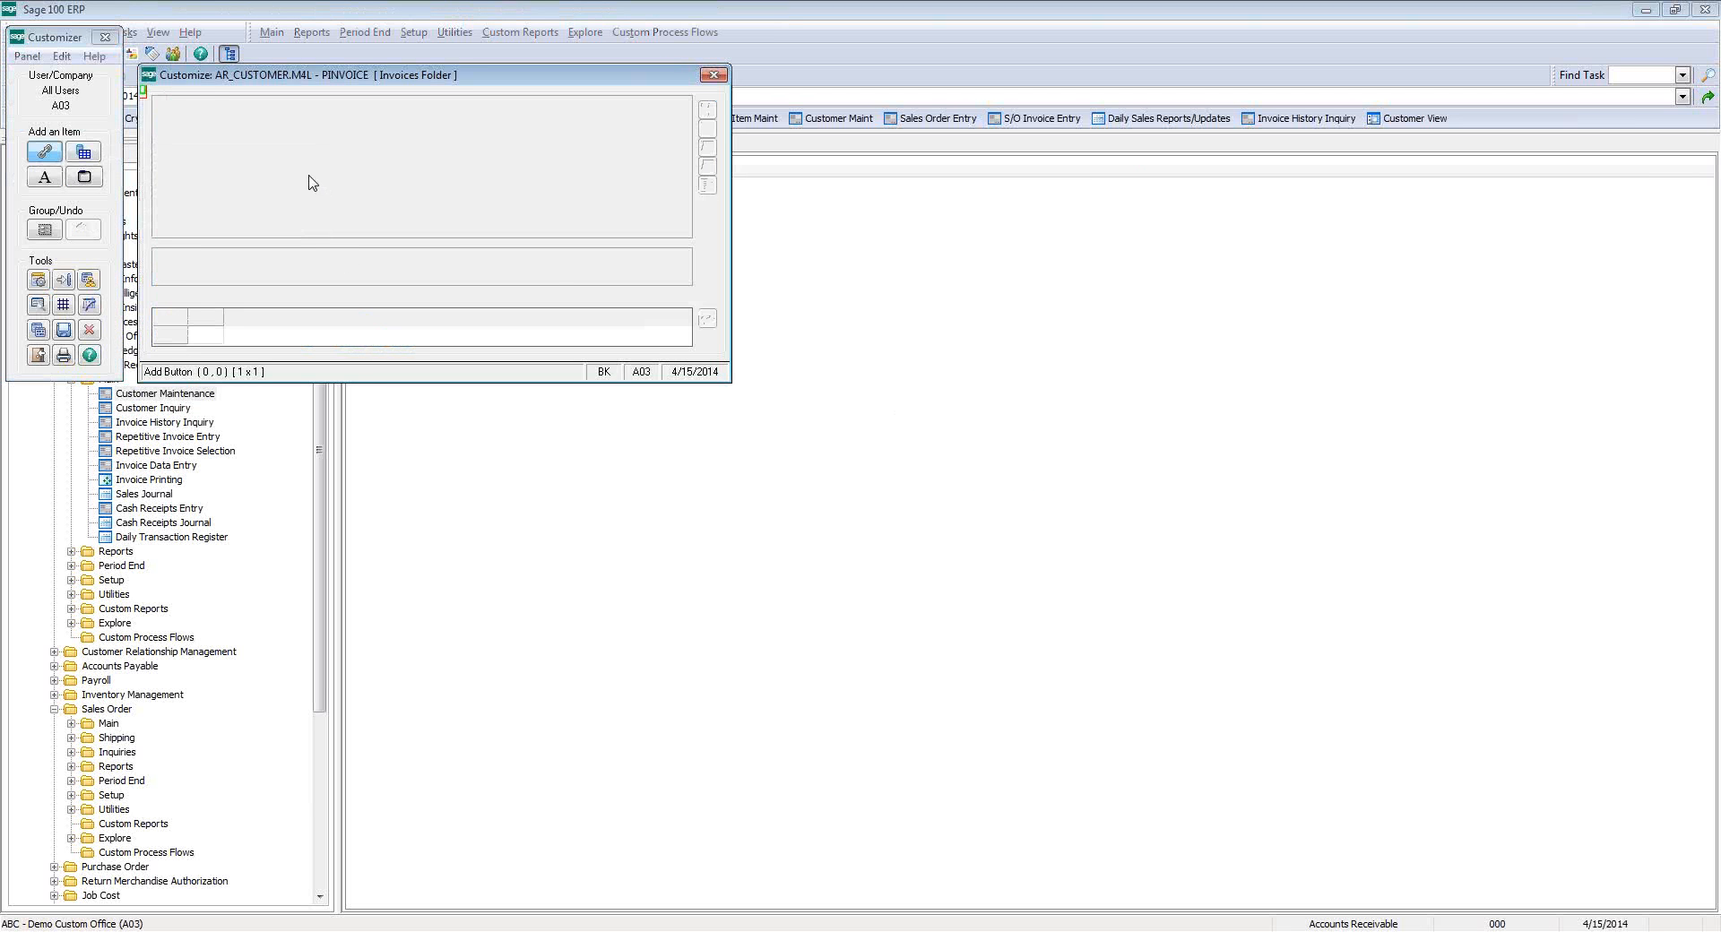
double_click(312, 183)
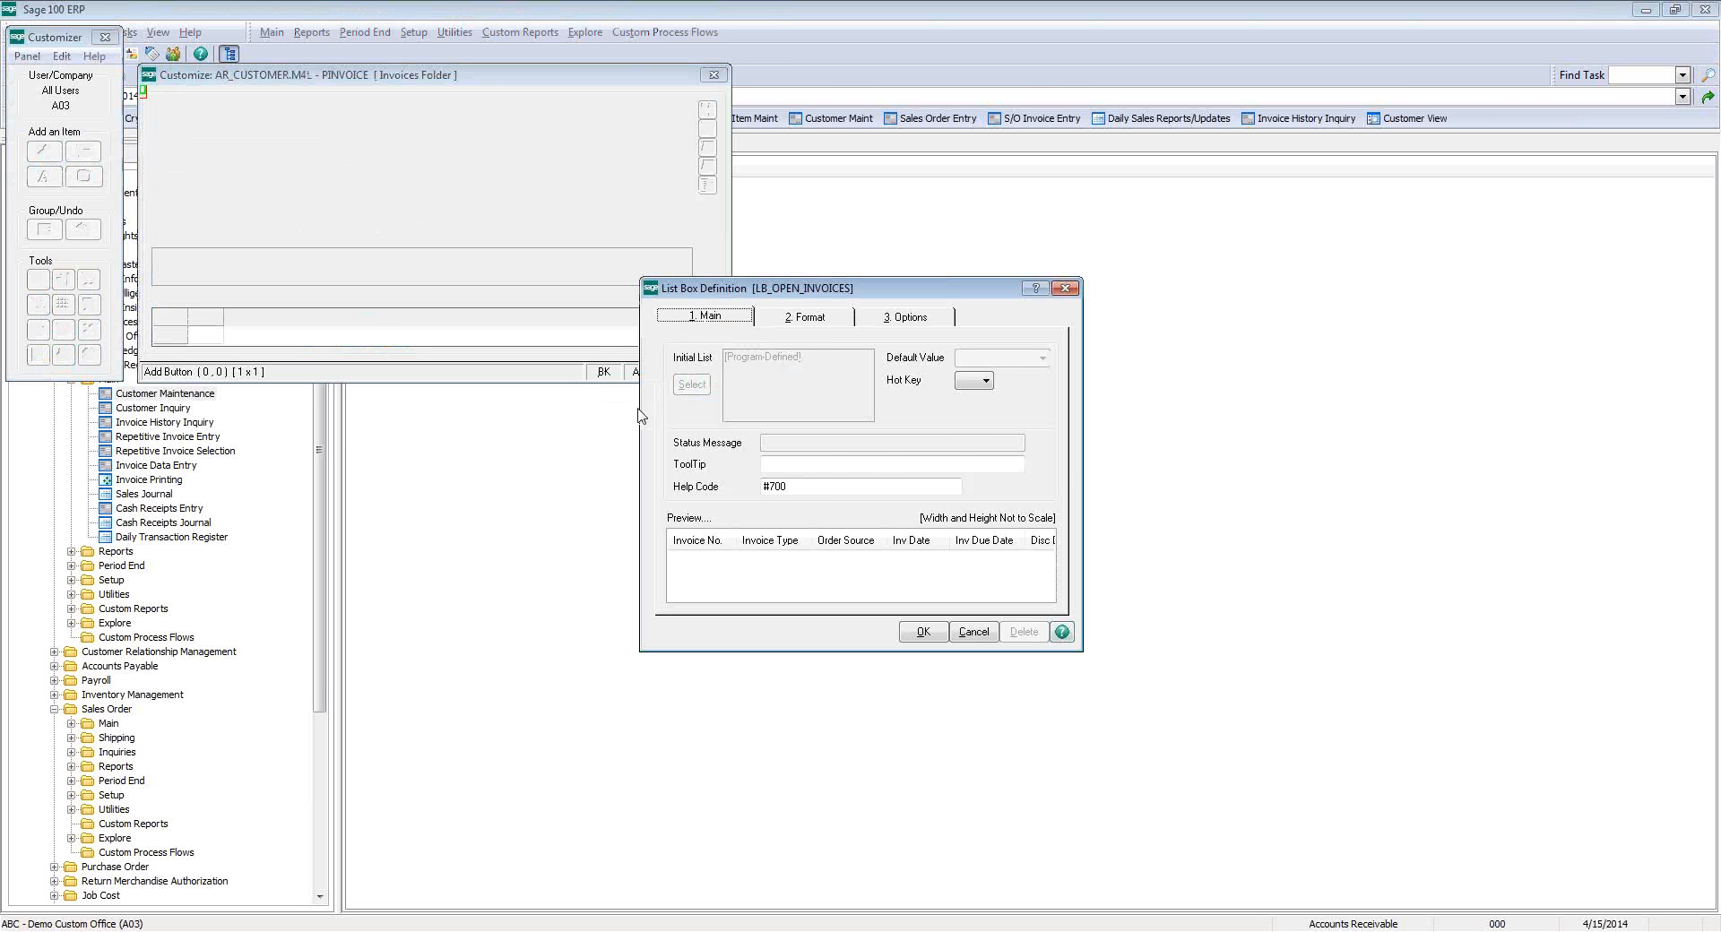
left_click(789, 323)
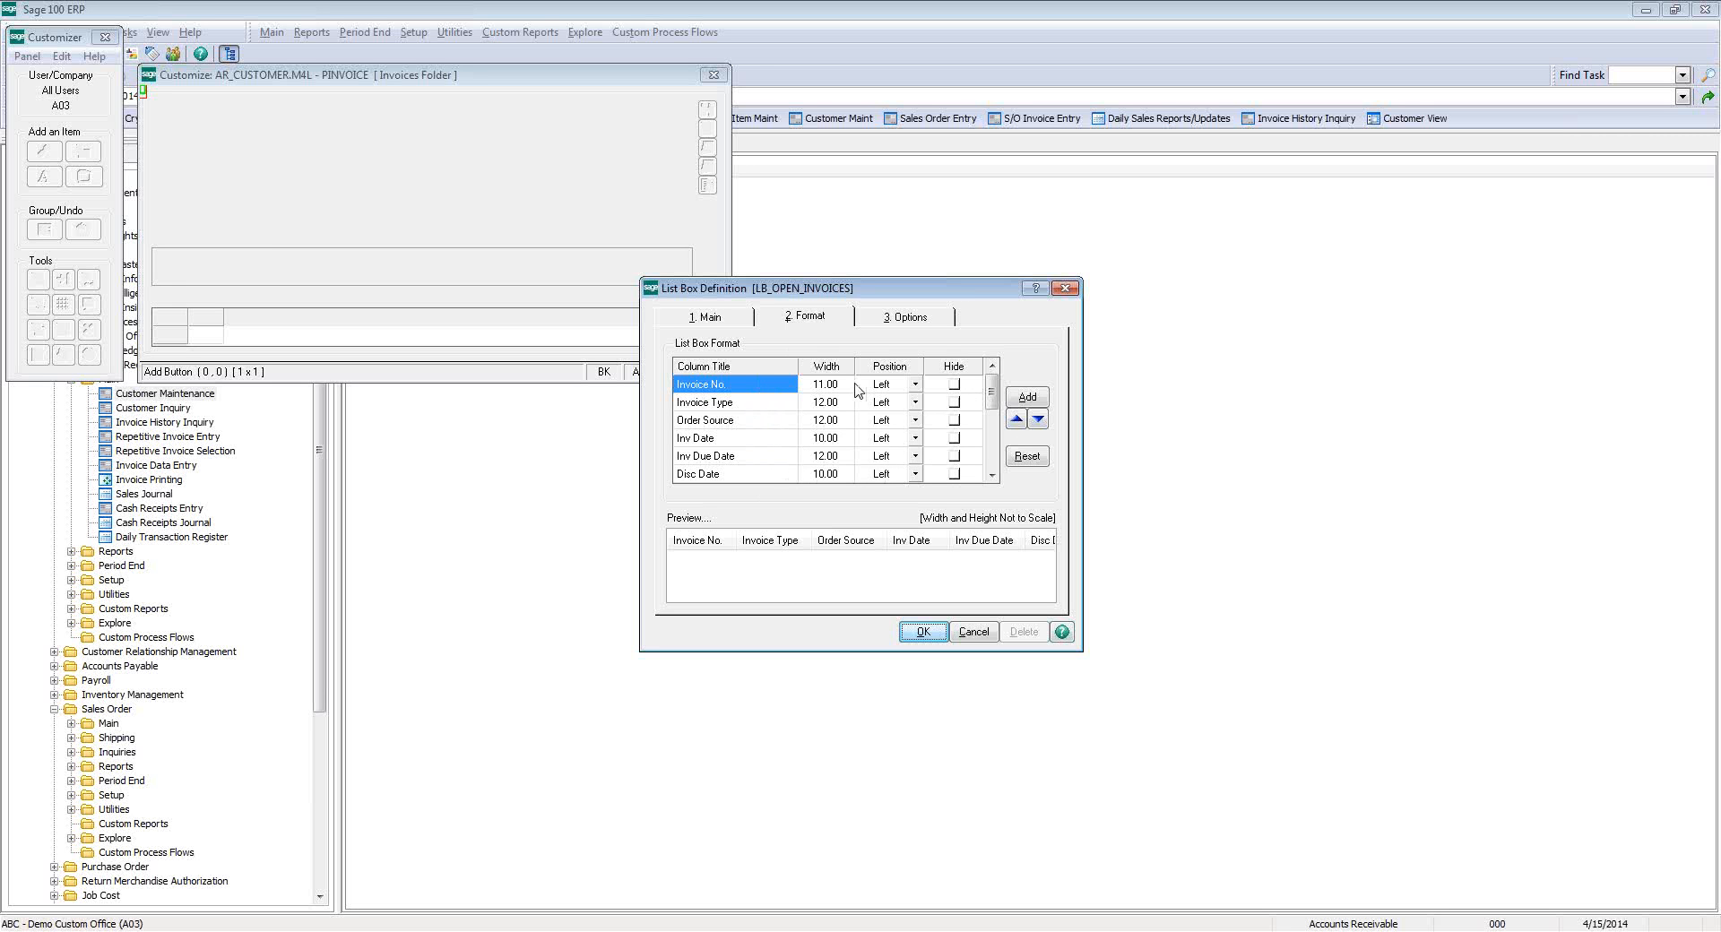
- Examine the columns defined for the open invoices list box, including Order Source, and close the Customizer without changes
left_click(994, 476)
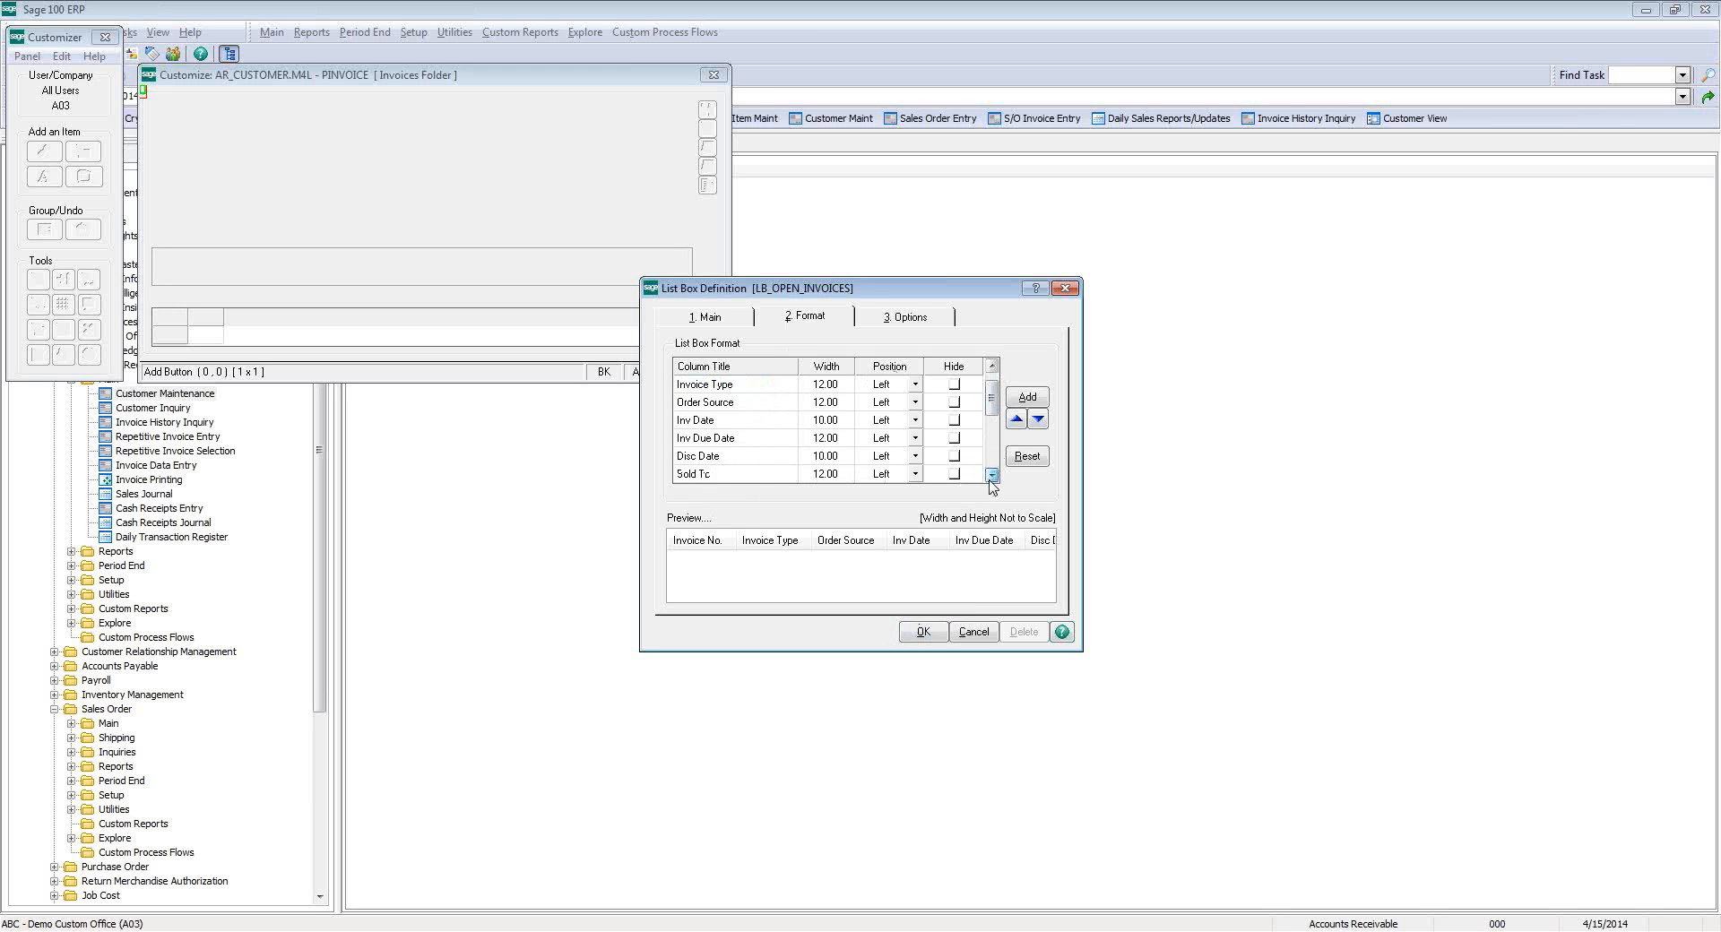
left_click(994, 476)
left_click(994, 476)
left_click(993, 476)
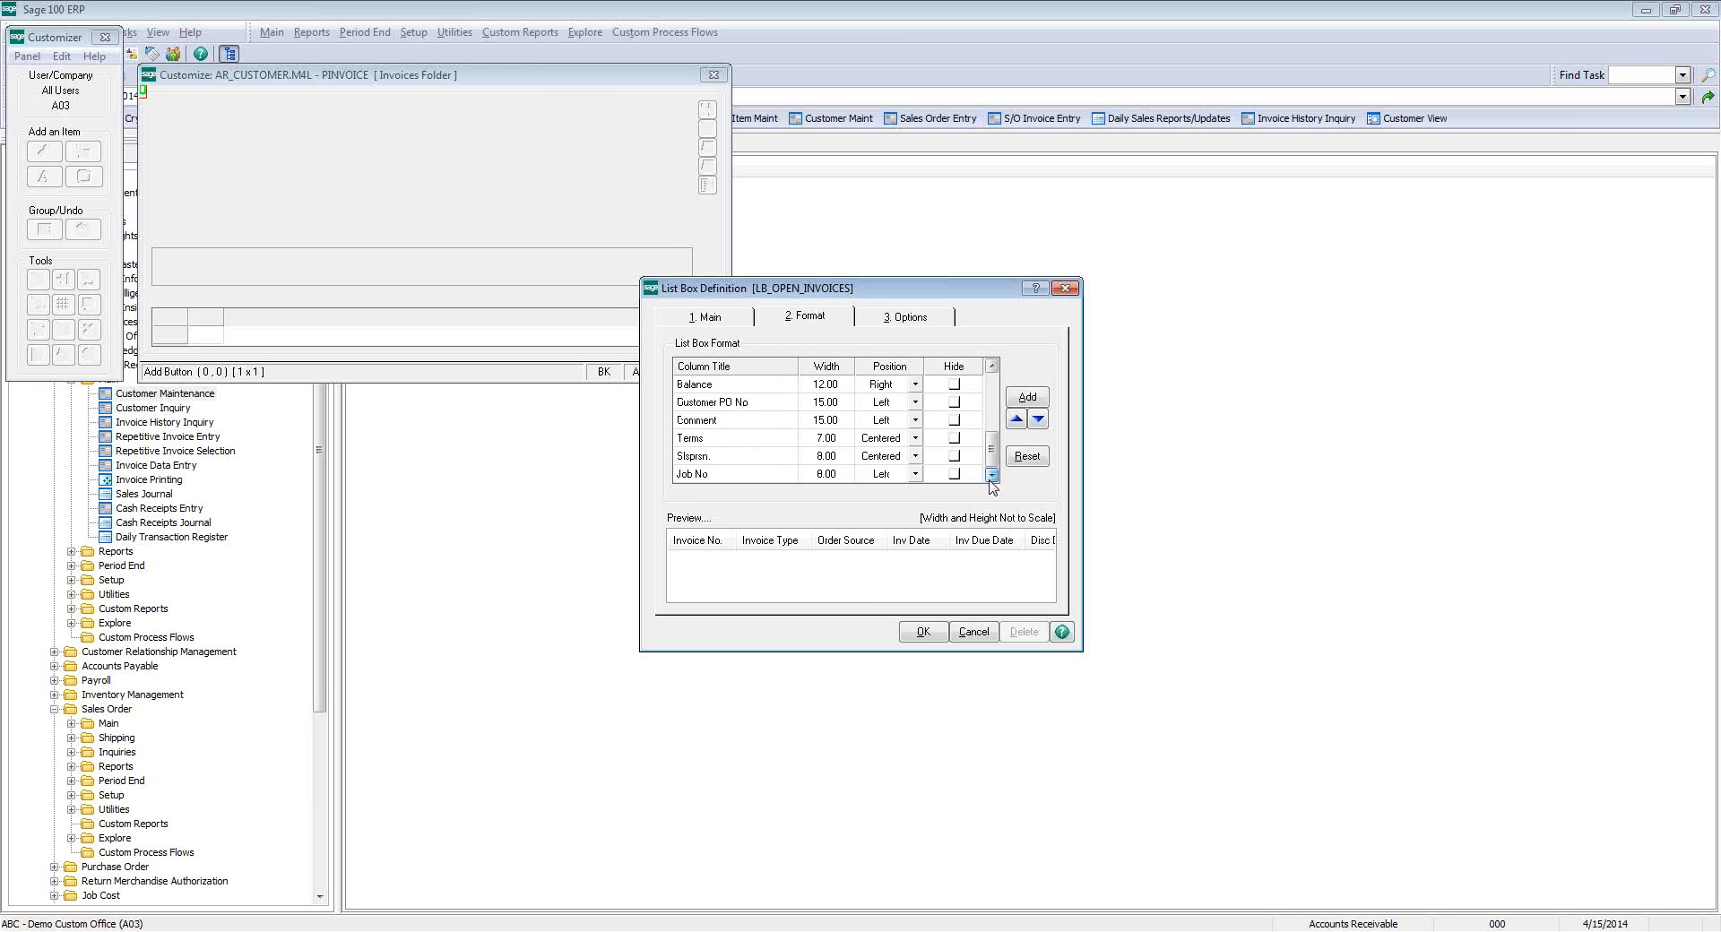
left_click(992, 420)
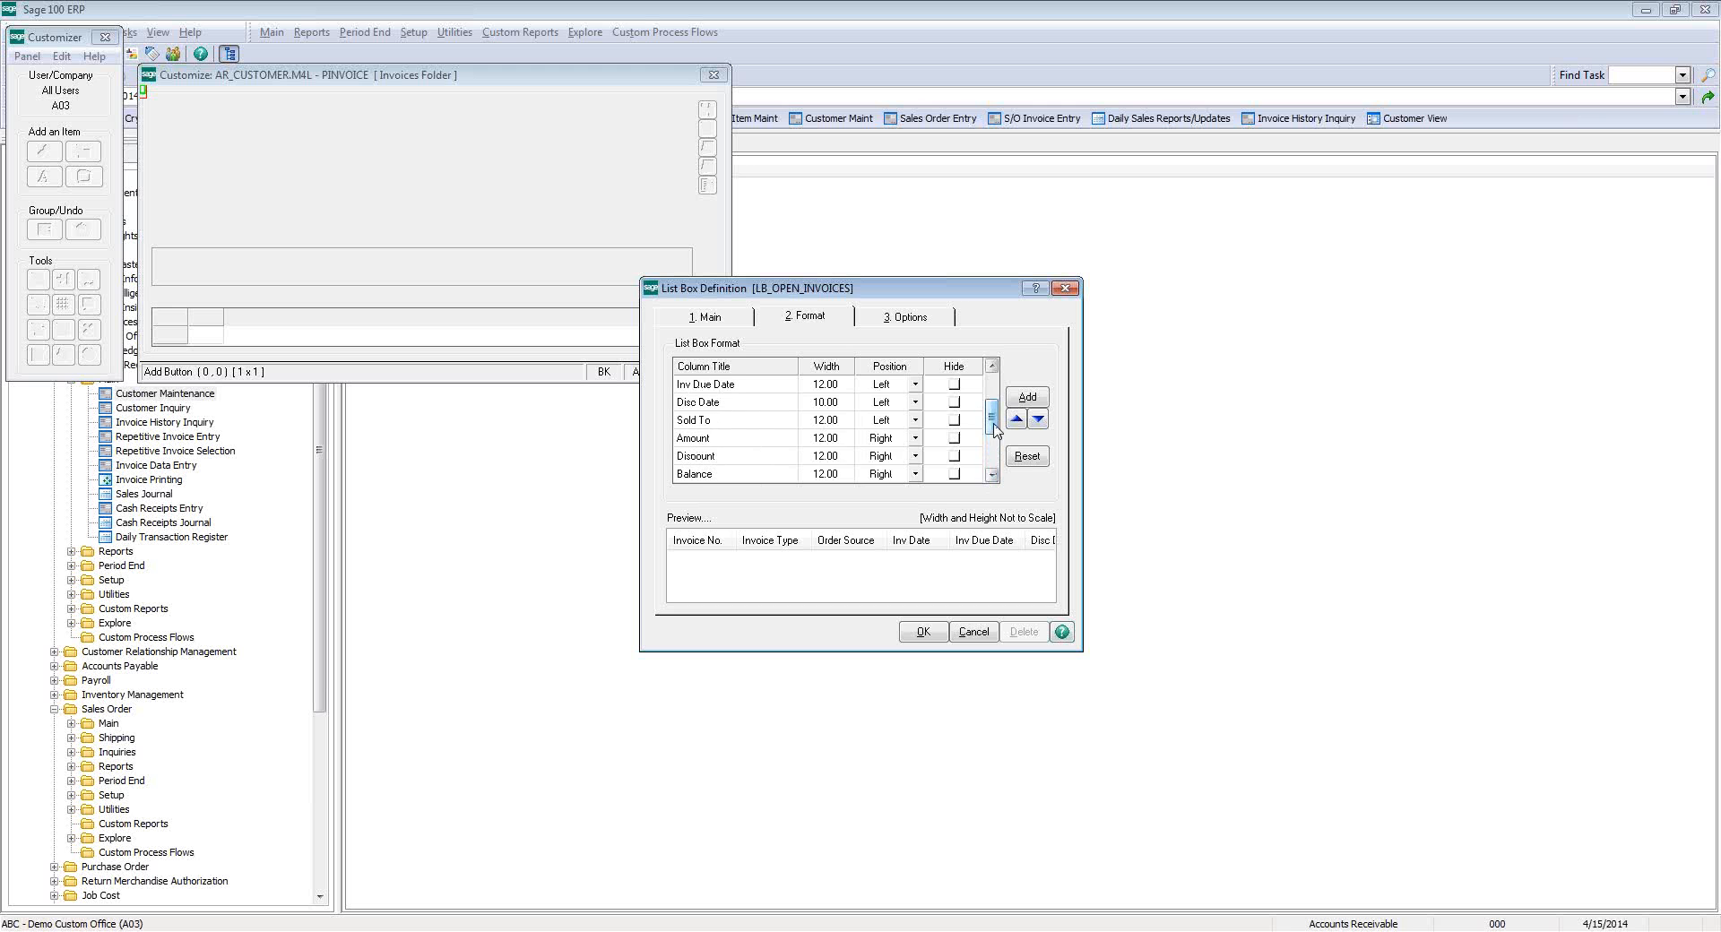
left_click(992, 365)
left_click(992, 366)
left_click(992, 366)
left_click(992, 366)
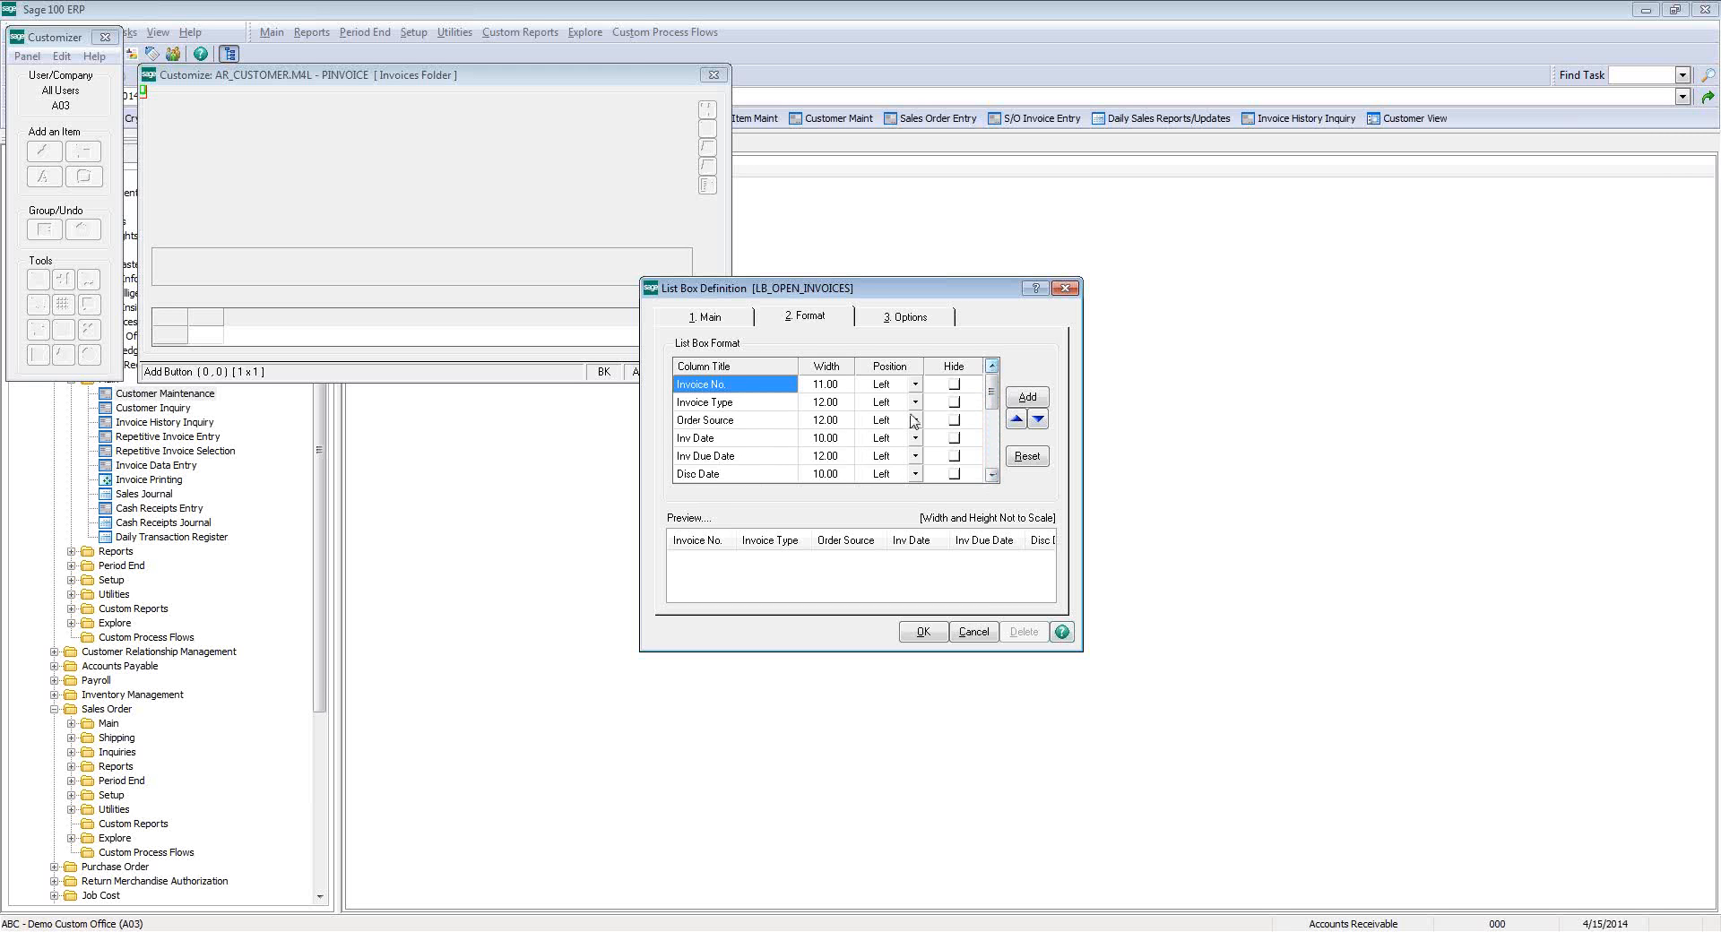
left_click(752, 421)
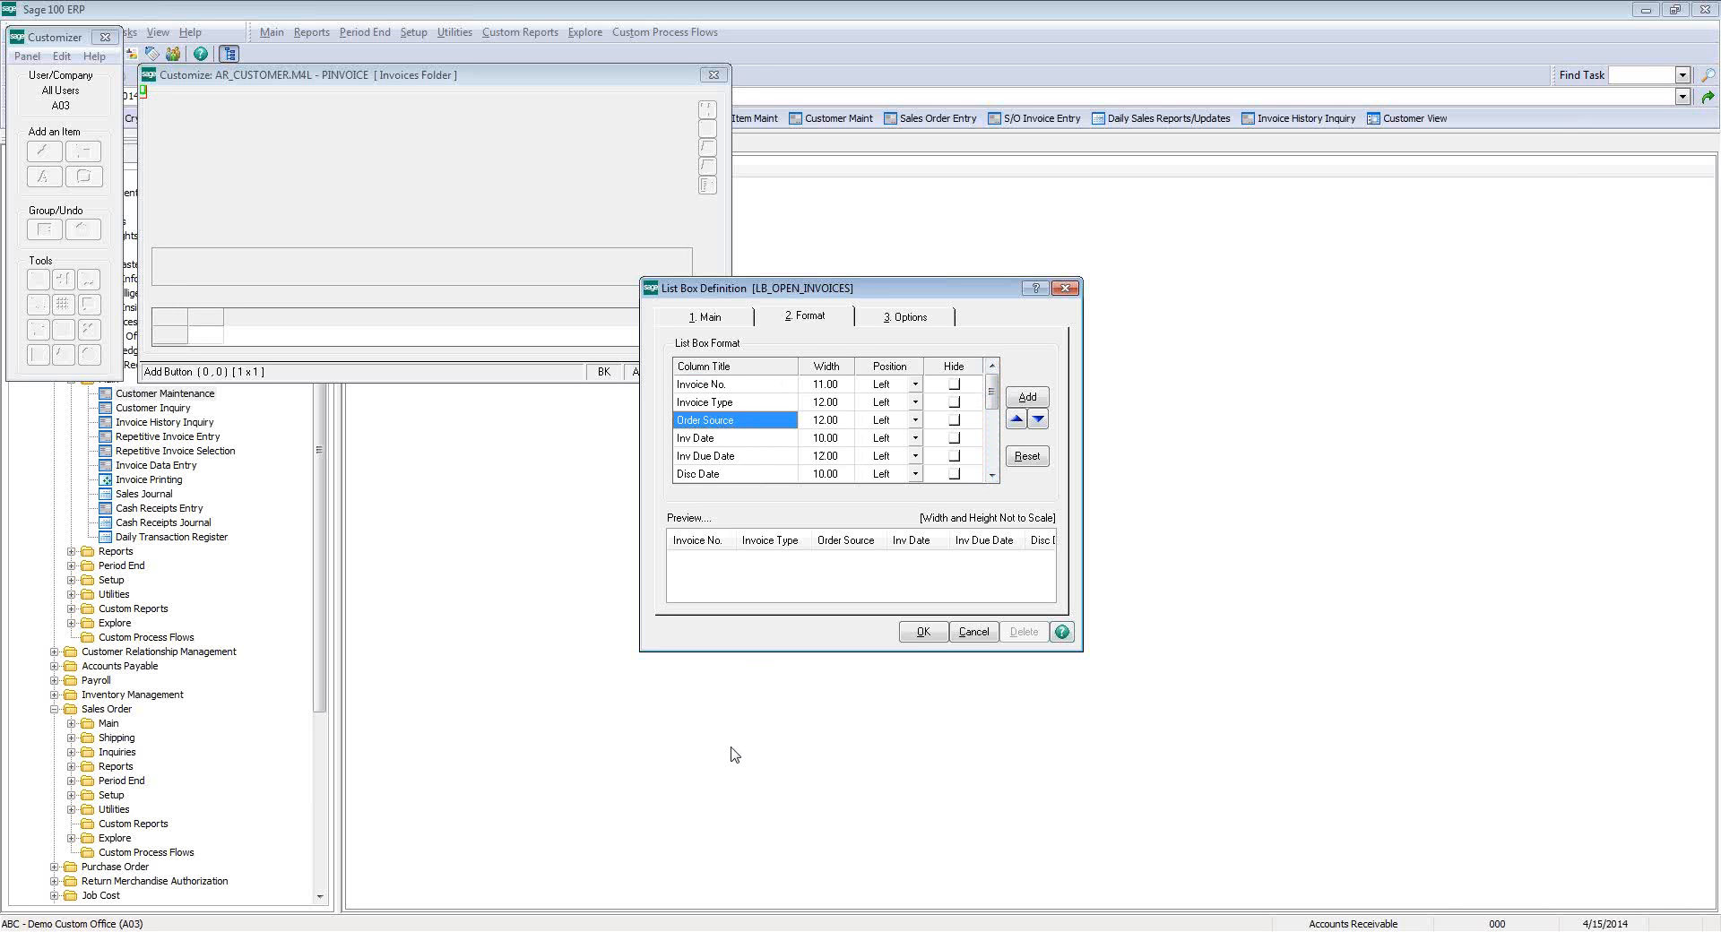
left_click(1065, 287)
left_click(713, 76)
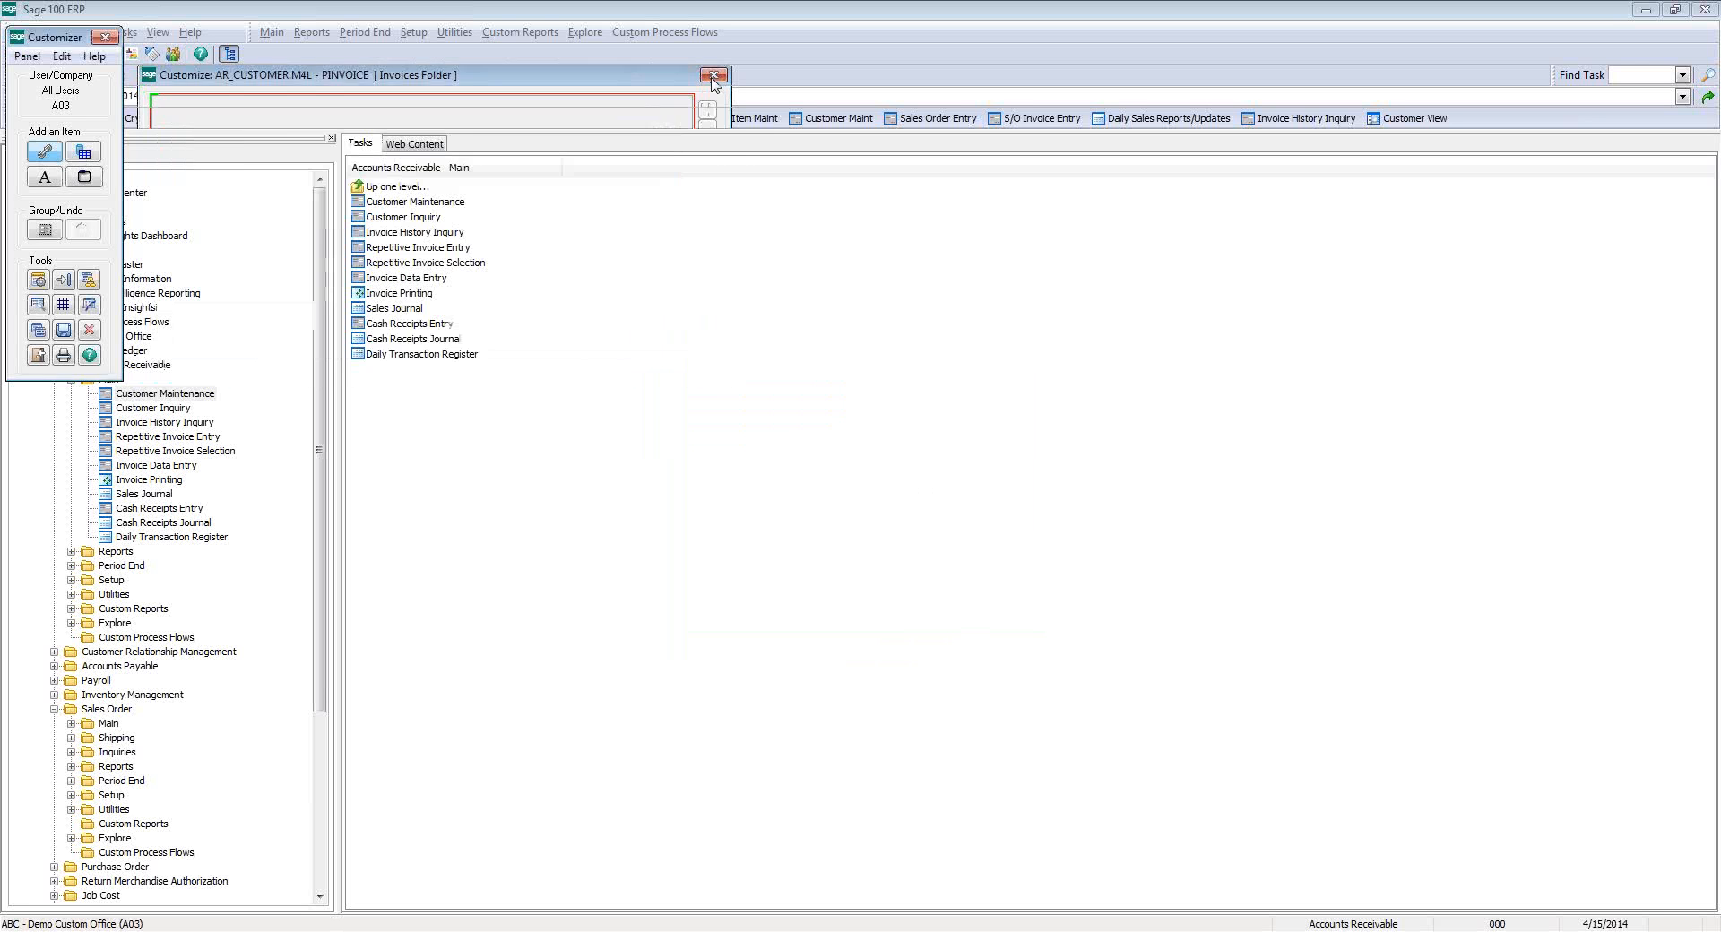
left_click(735, 73)
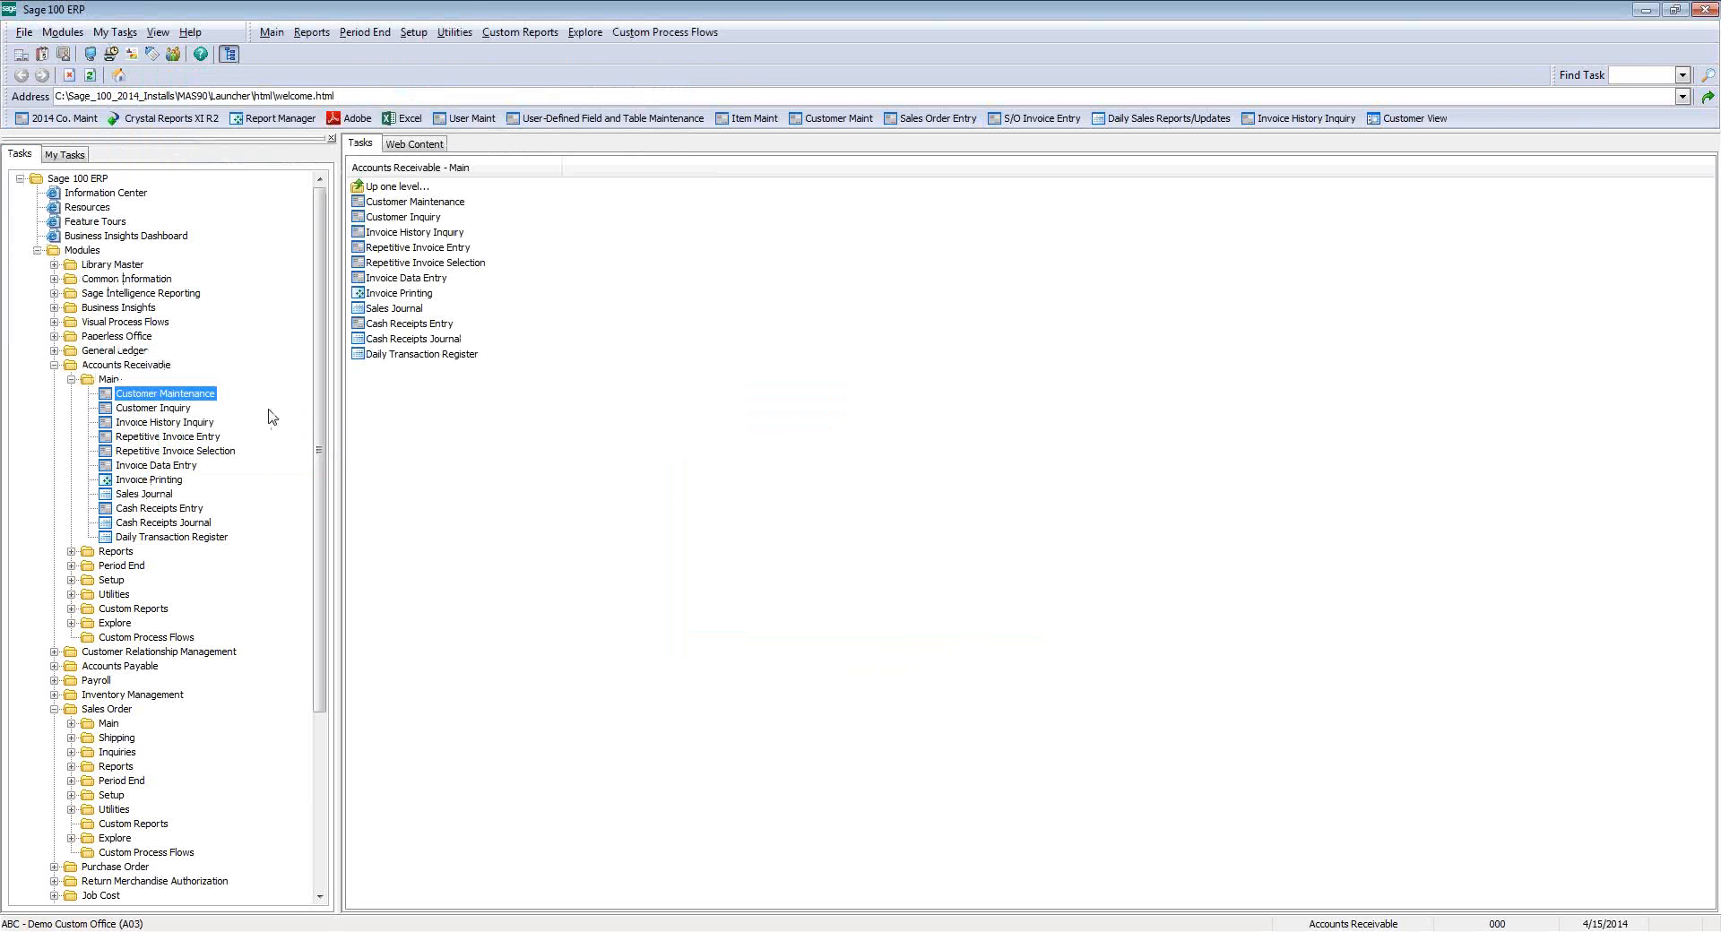
- Reopen the Orange Door & Window Co. invoice list in Customer Maintenance, sort it by Order Source, and close the record
double_click(192, 395)
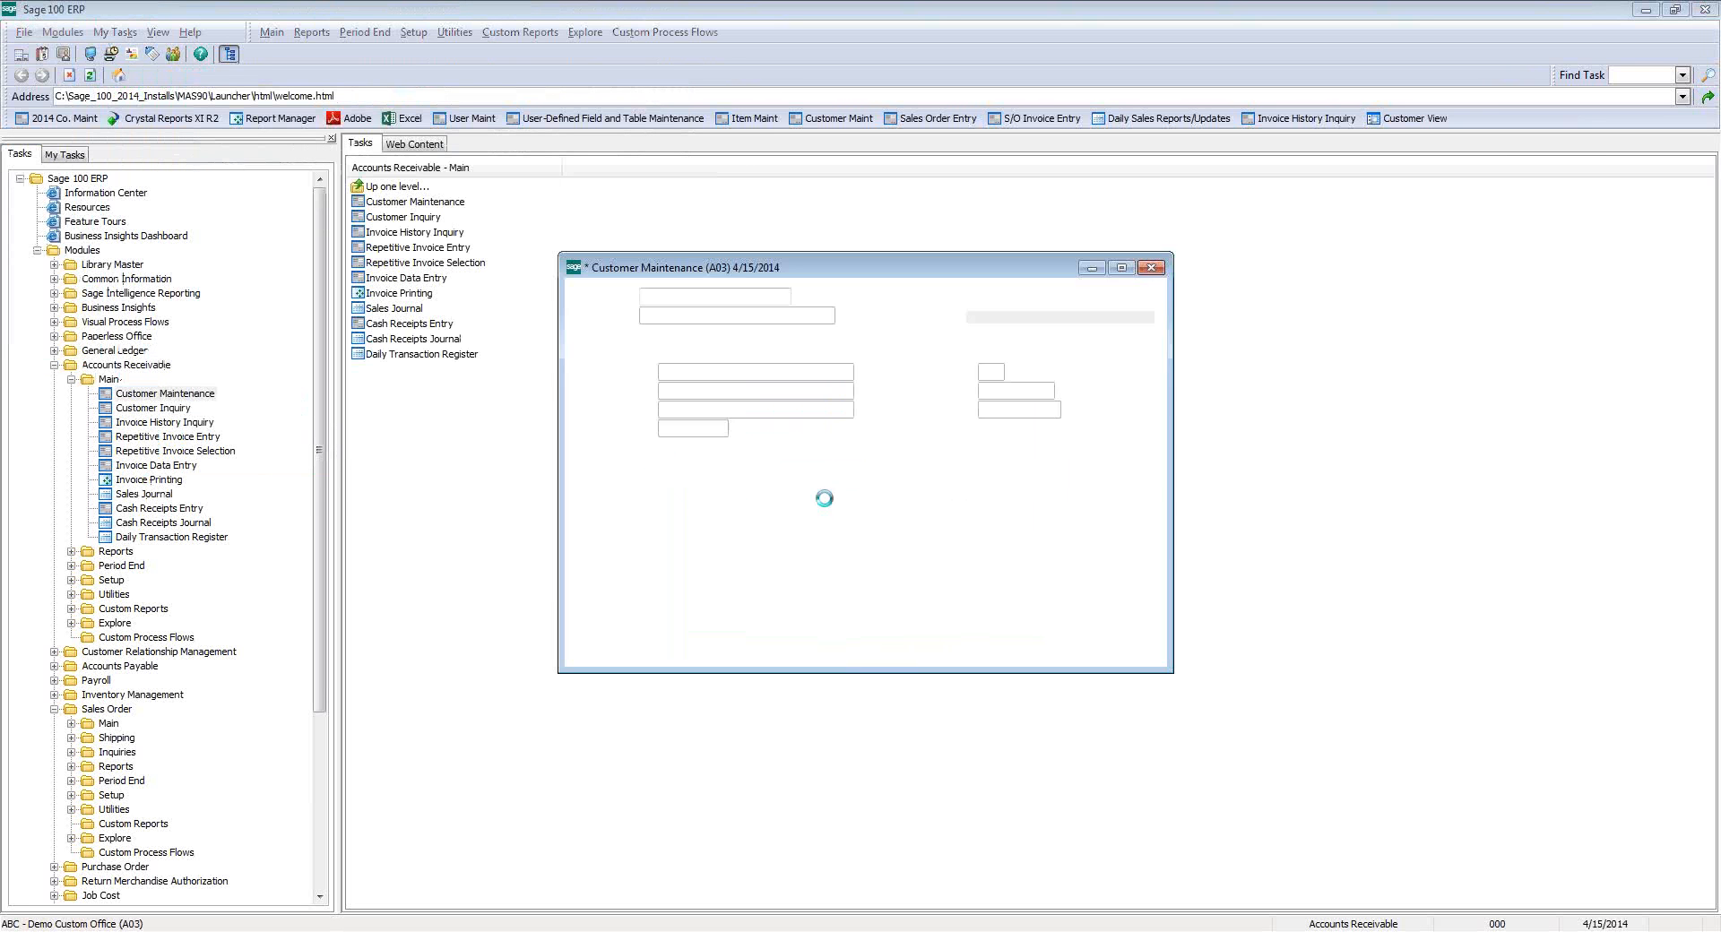
left_click(959, 339)
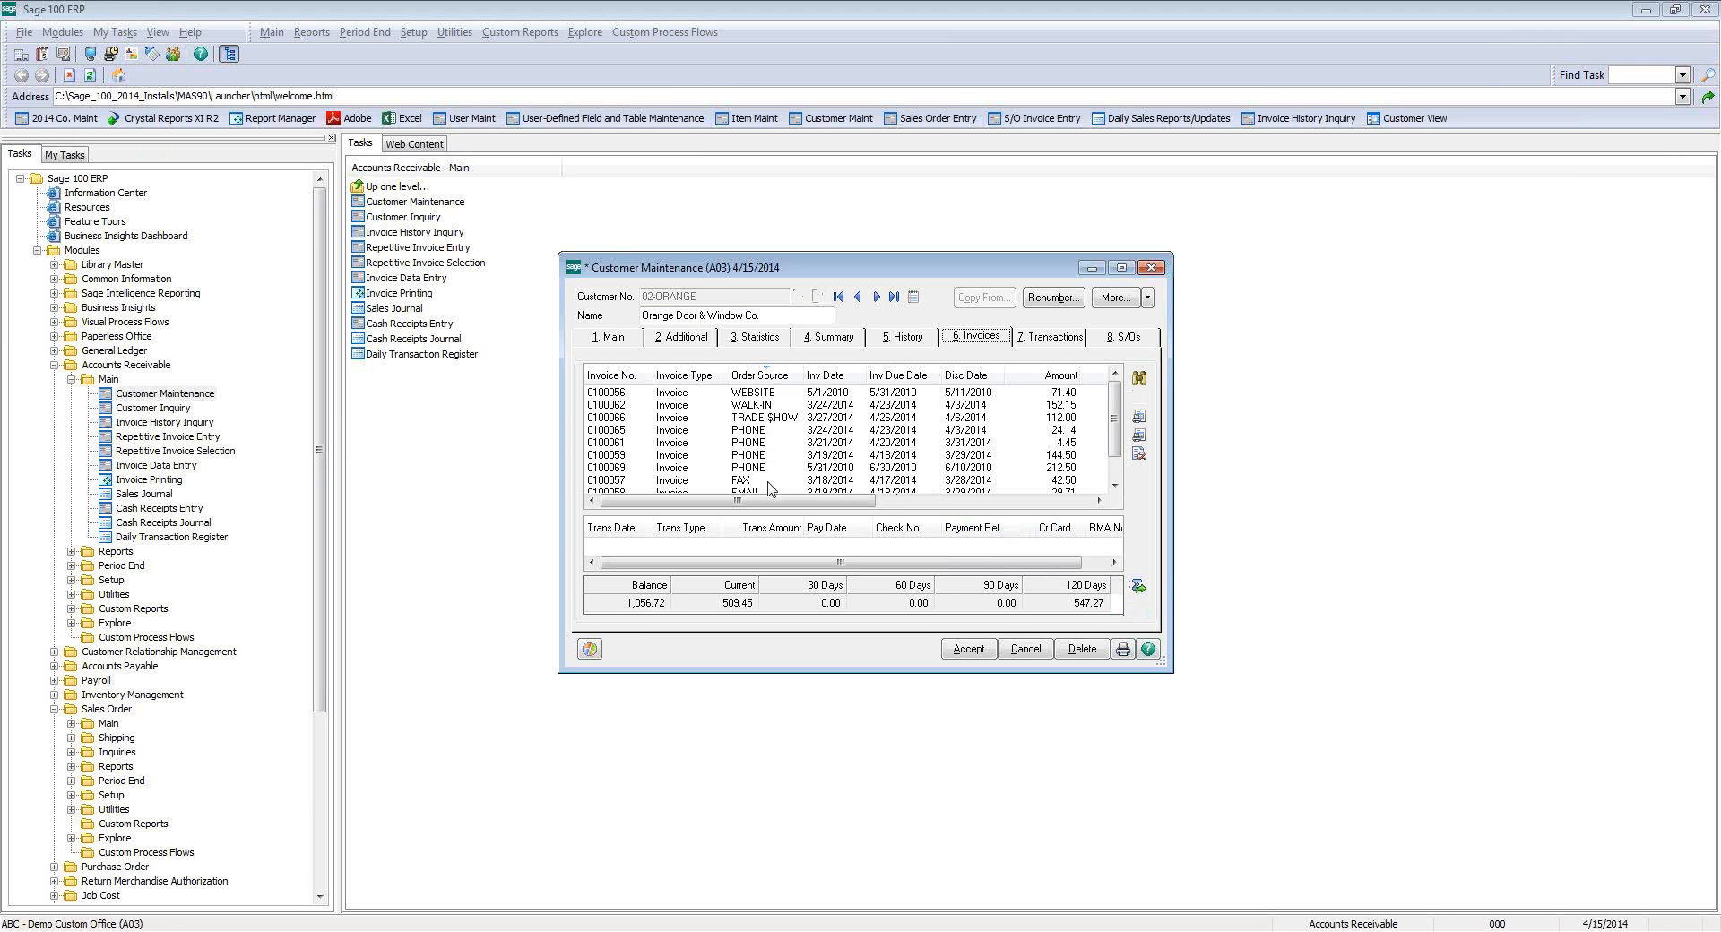
left_click(773, 383)
left_click(774, 382)
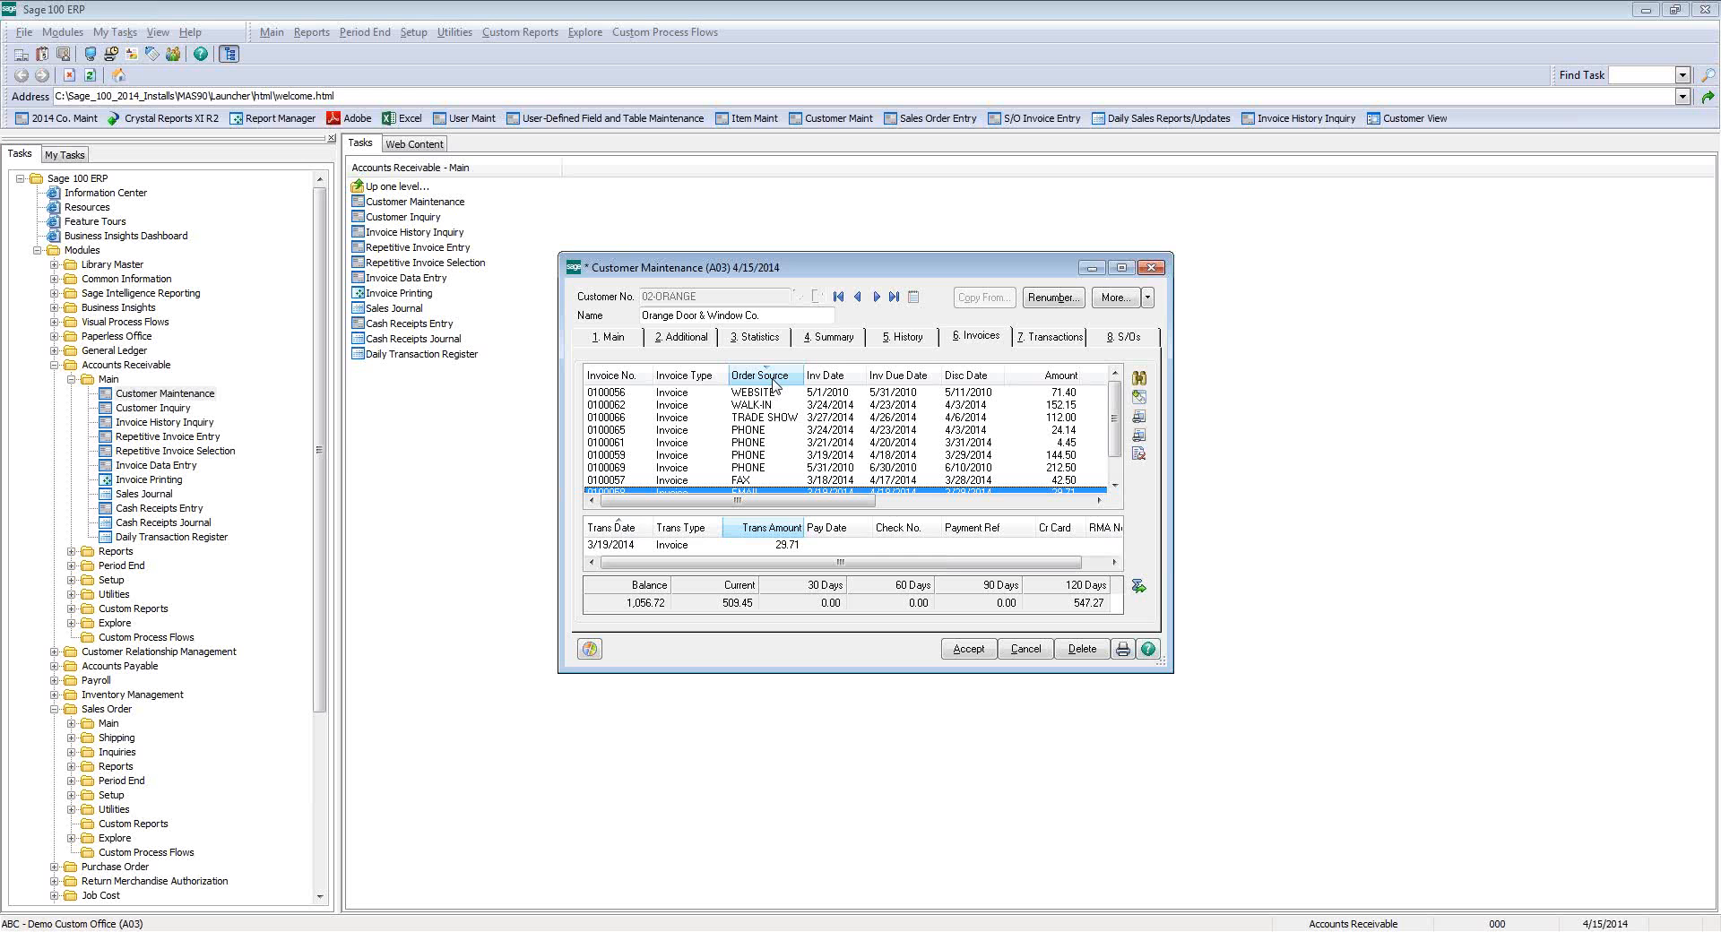
left_click(1151, 267)
- Collapse the expanded module folders and open the Accounts Receivable Aged Invoice Report from the Accounts Receivable reports
left_click(54, 365)
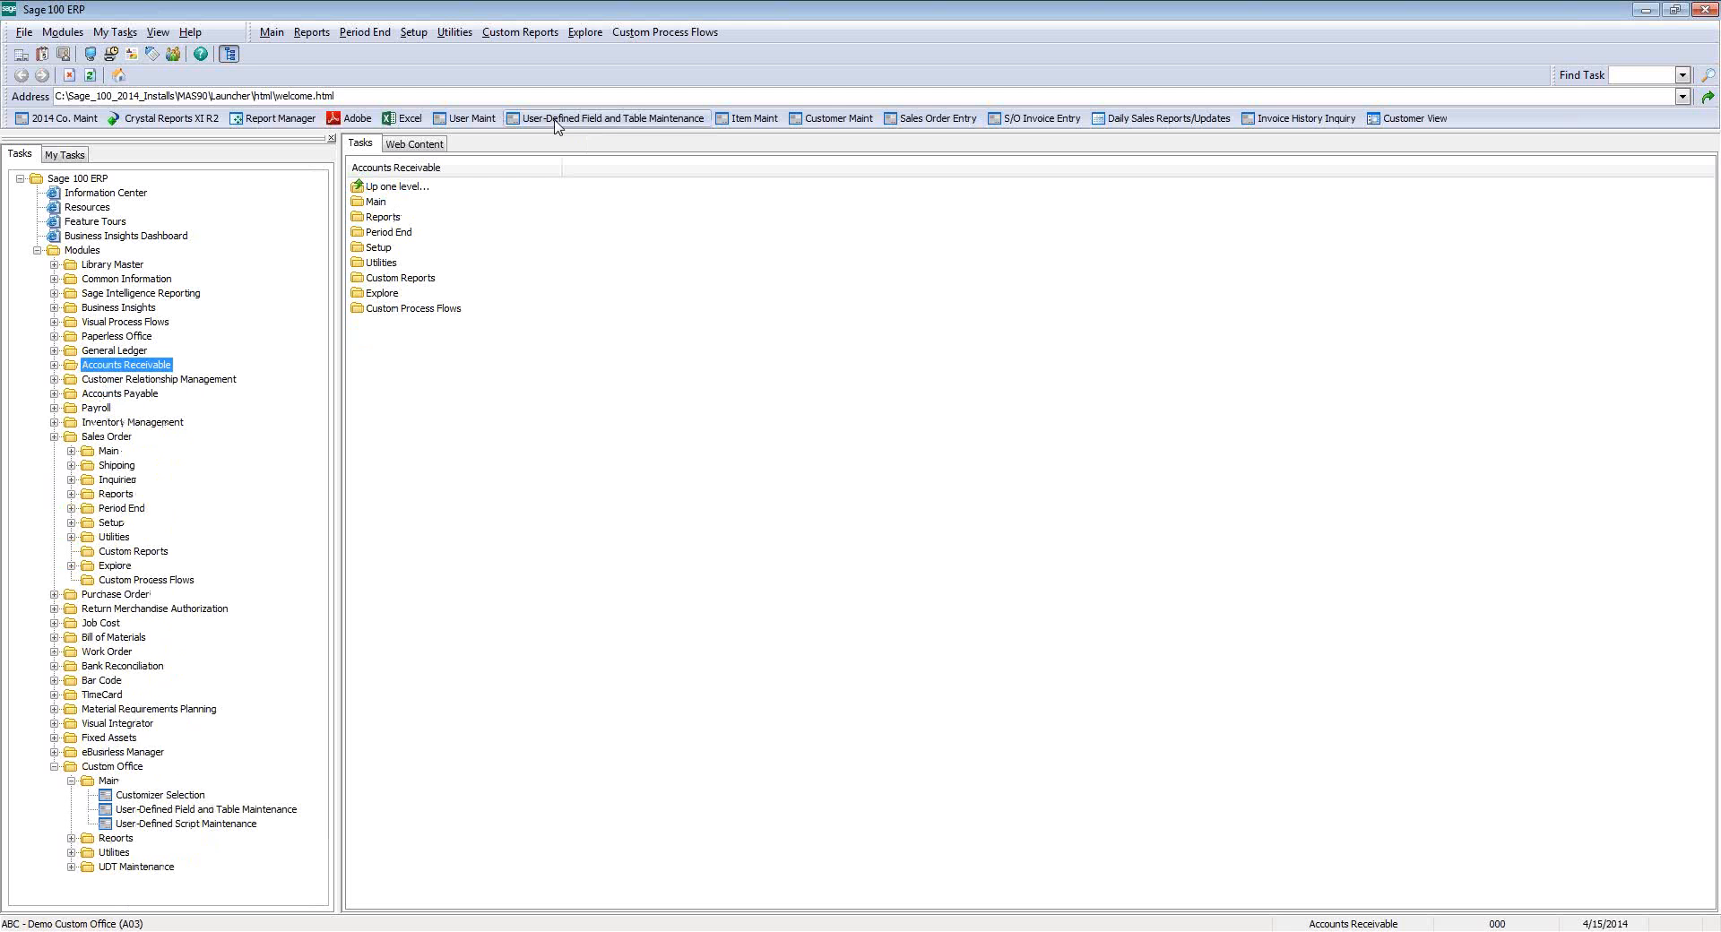
left_click(53, 437)
left_click(54, 623)
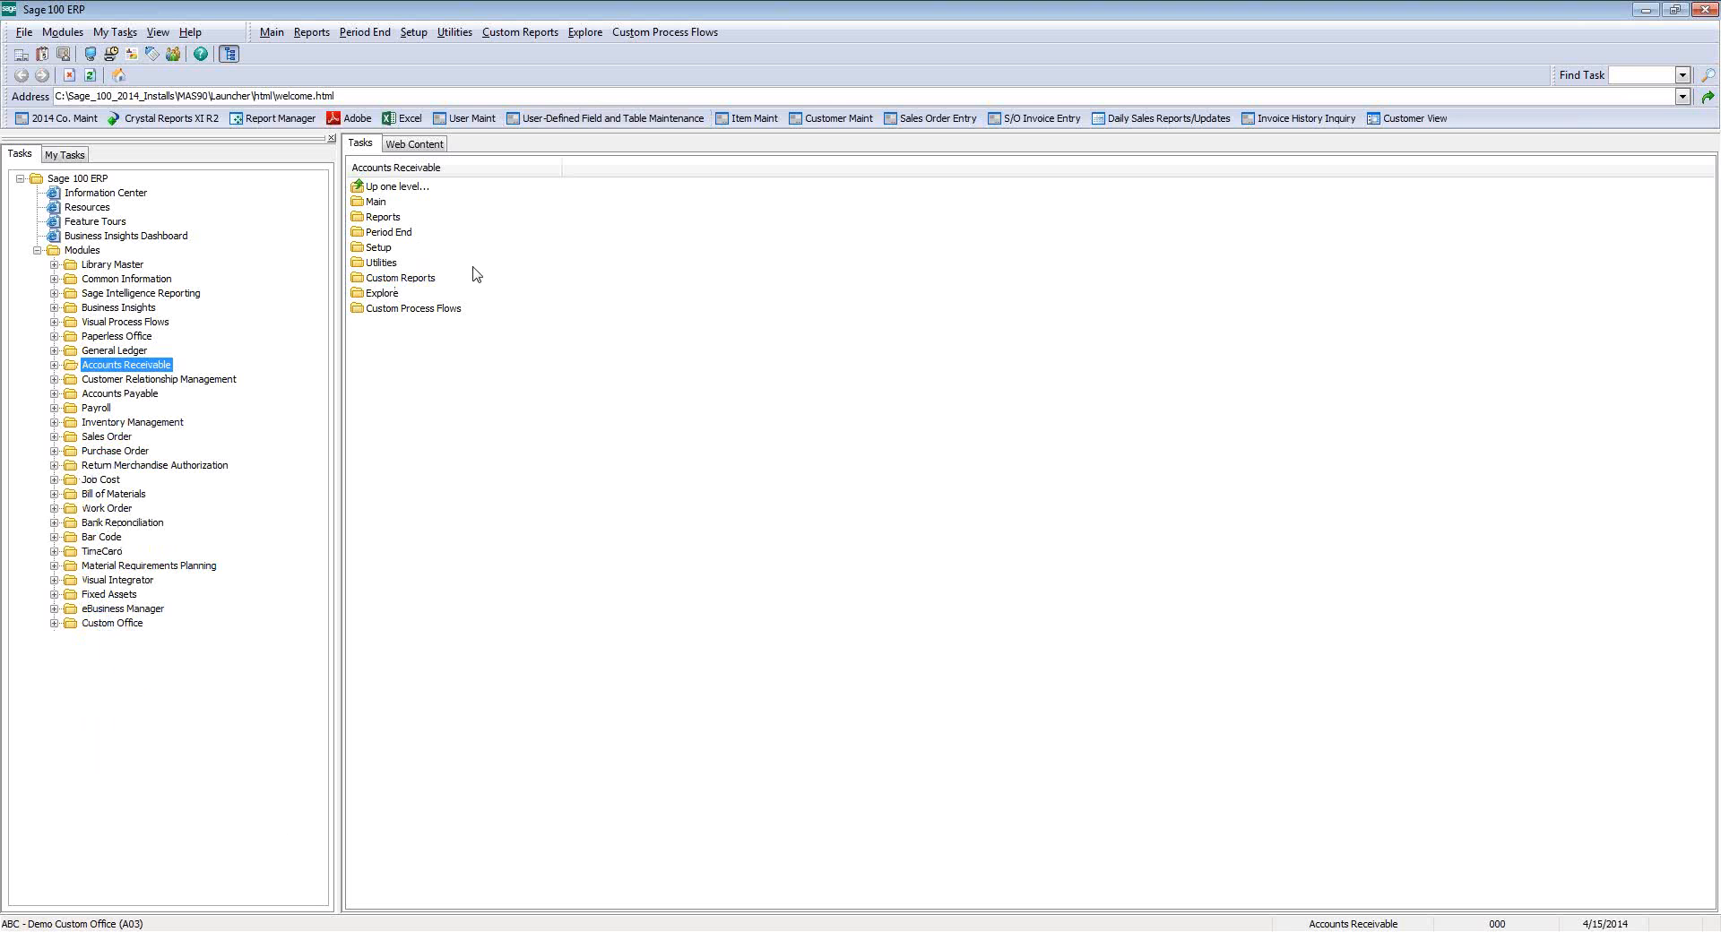
left_click(54, 365)
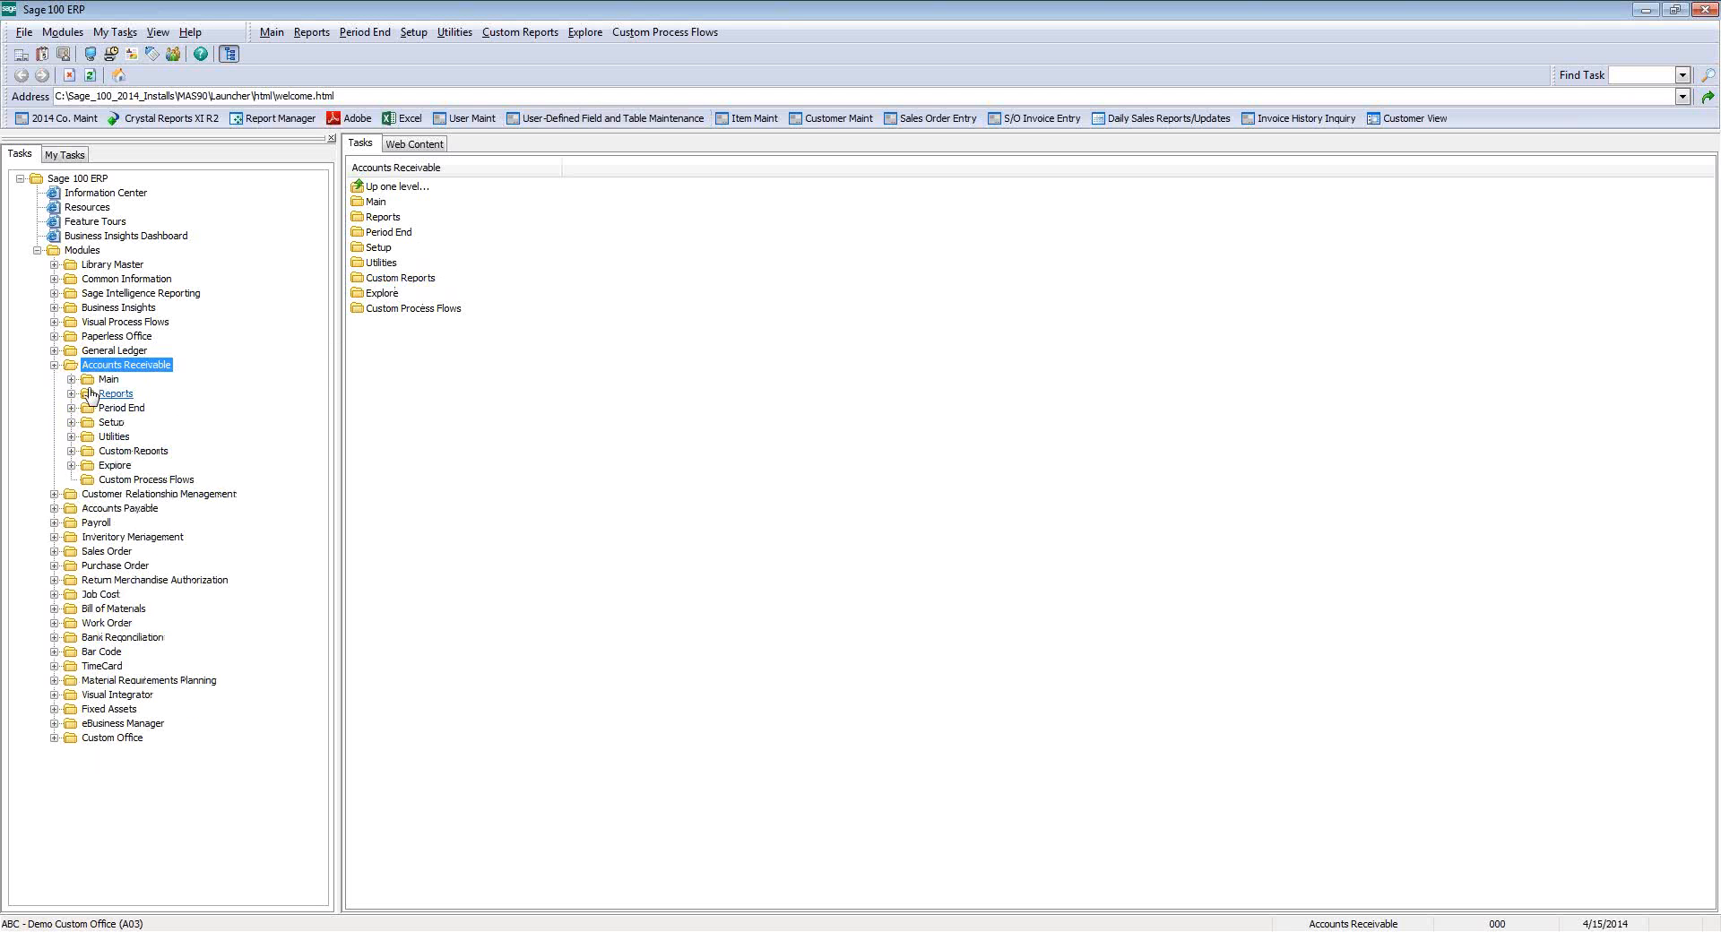
left_click(114, 394)
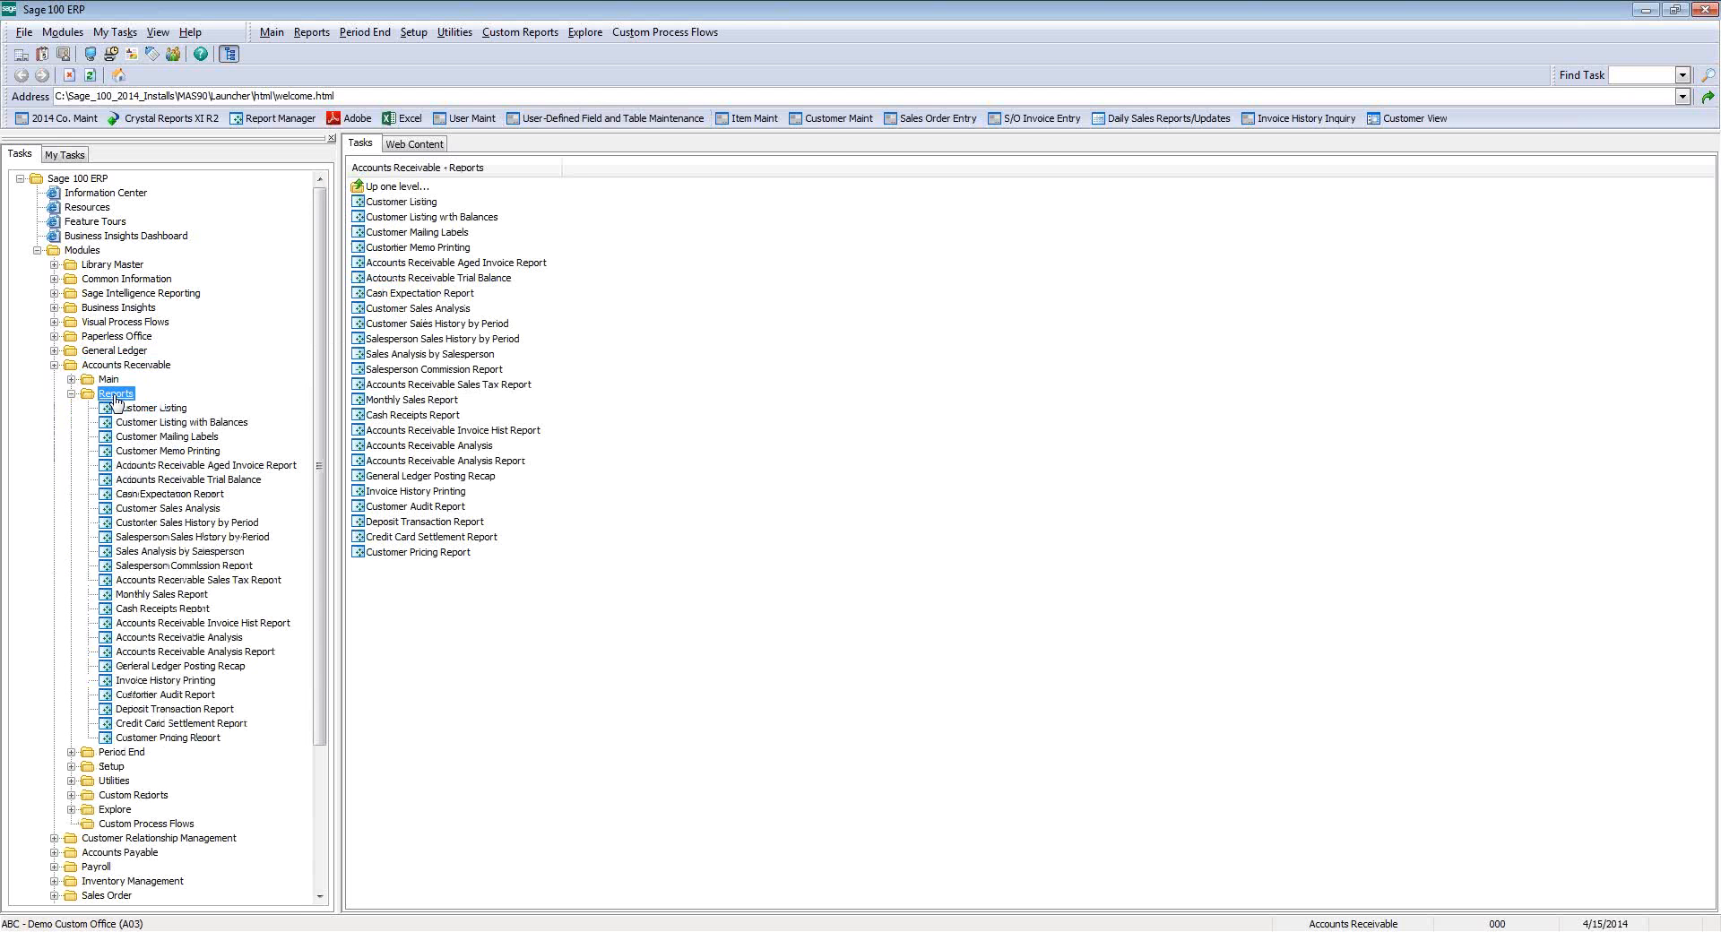
left_click(199, 465)
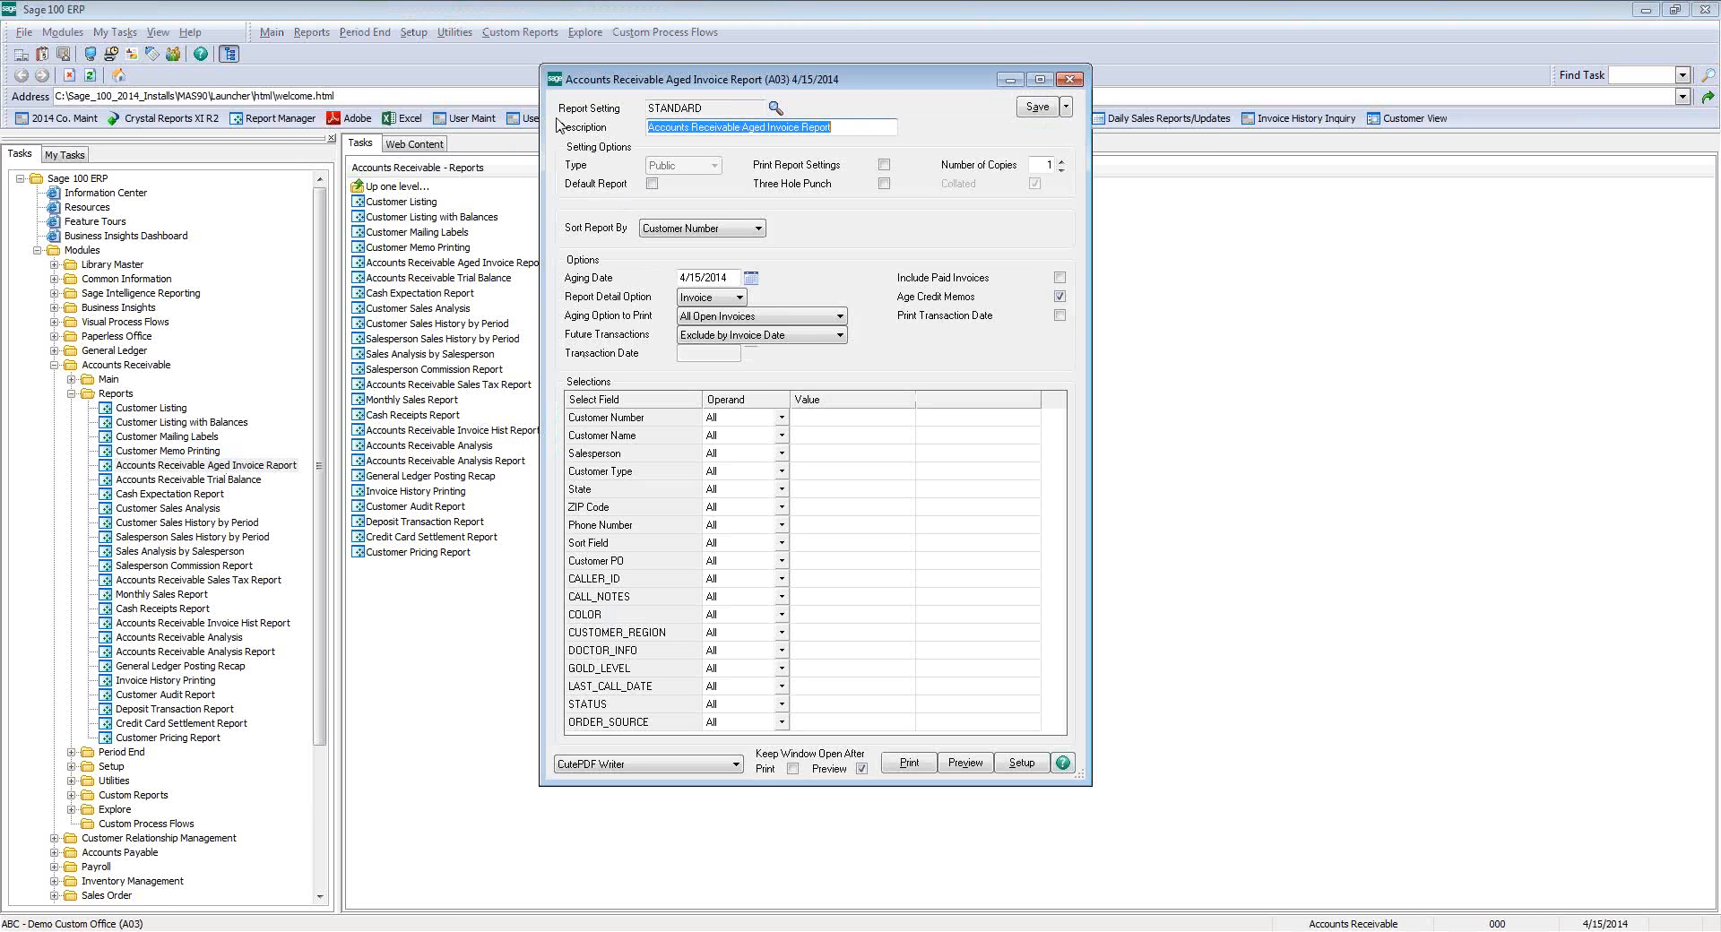
- Limit the STANDARD aged invoice report to records whose ORDER_SOURCE is equal to PHONE
left_click(709, 105)
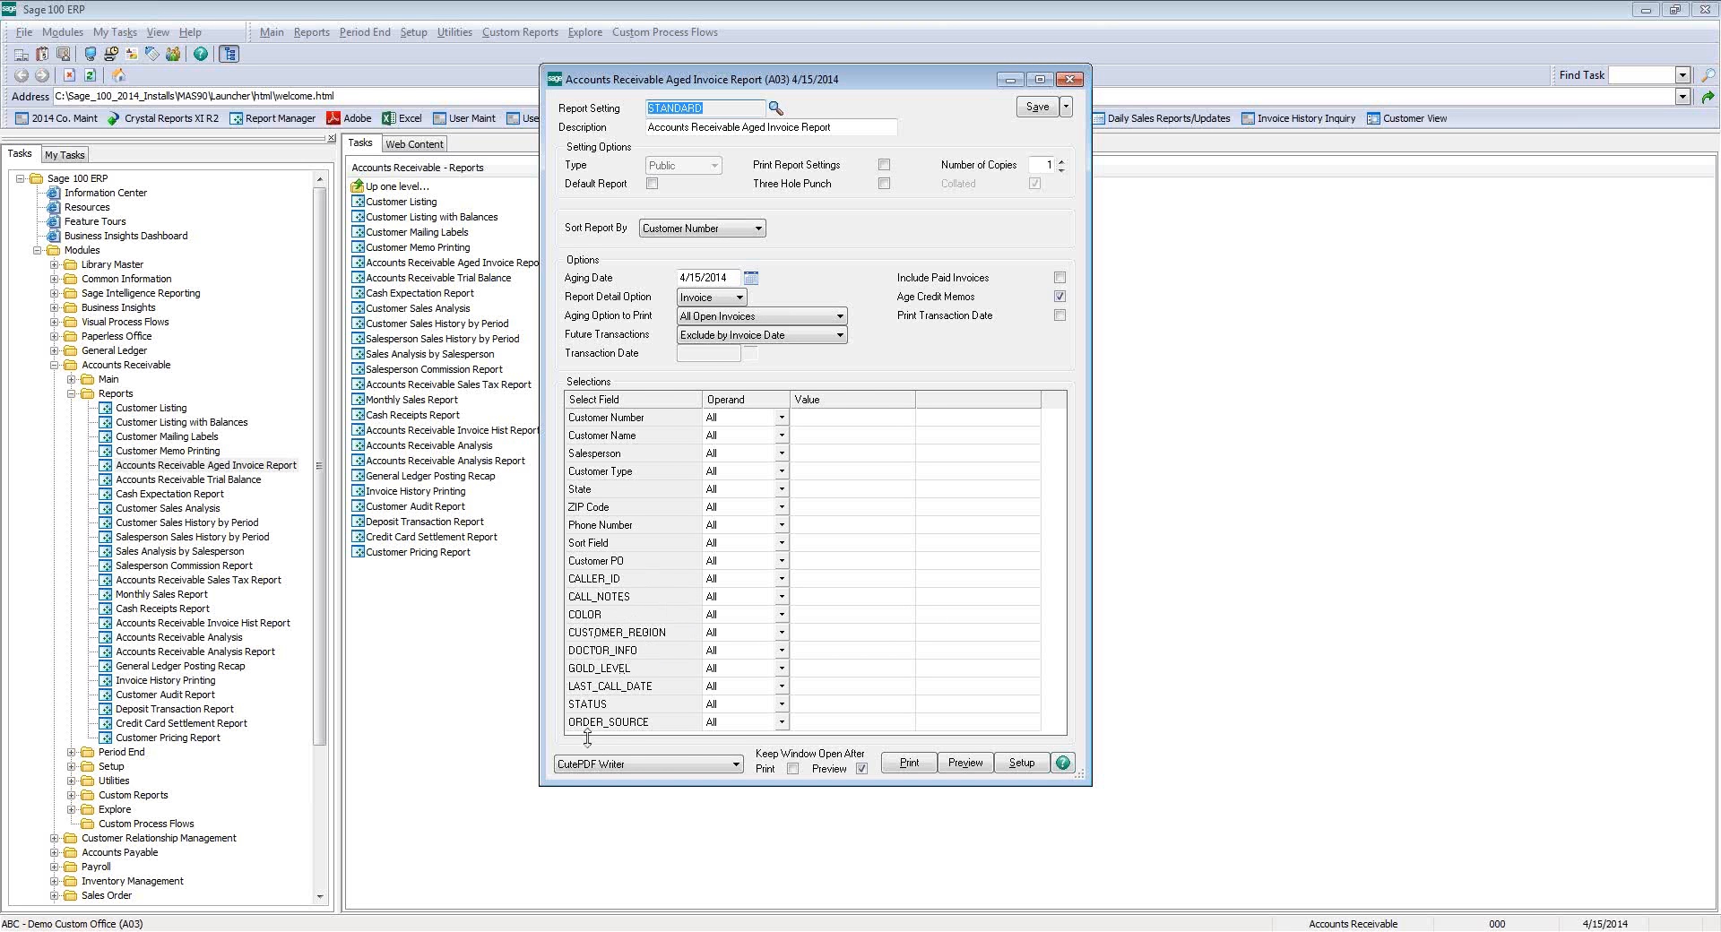
left_click(848, 724)
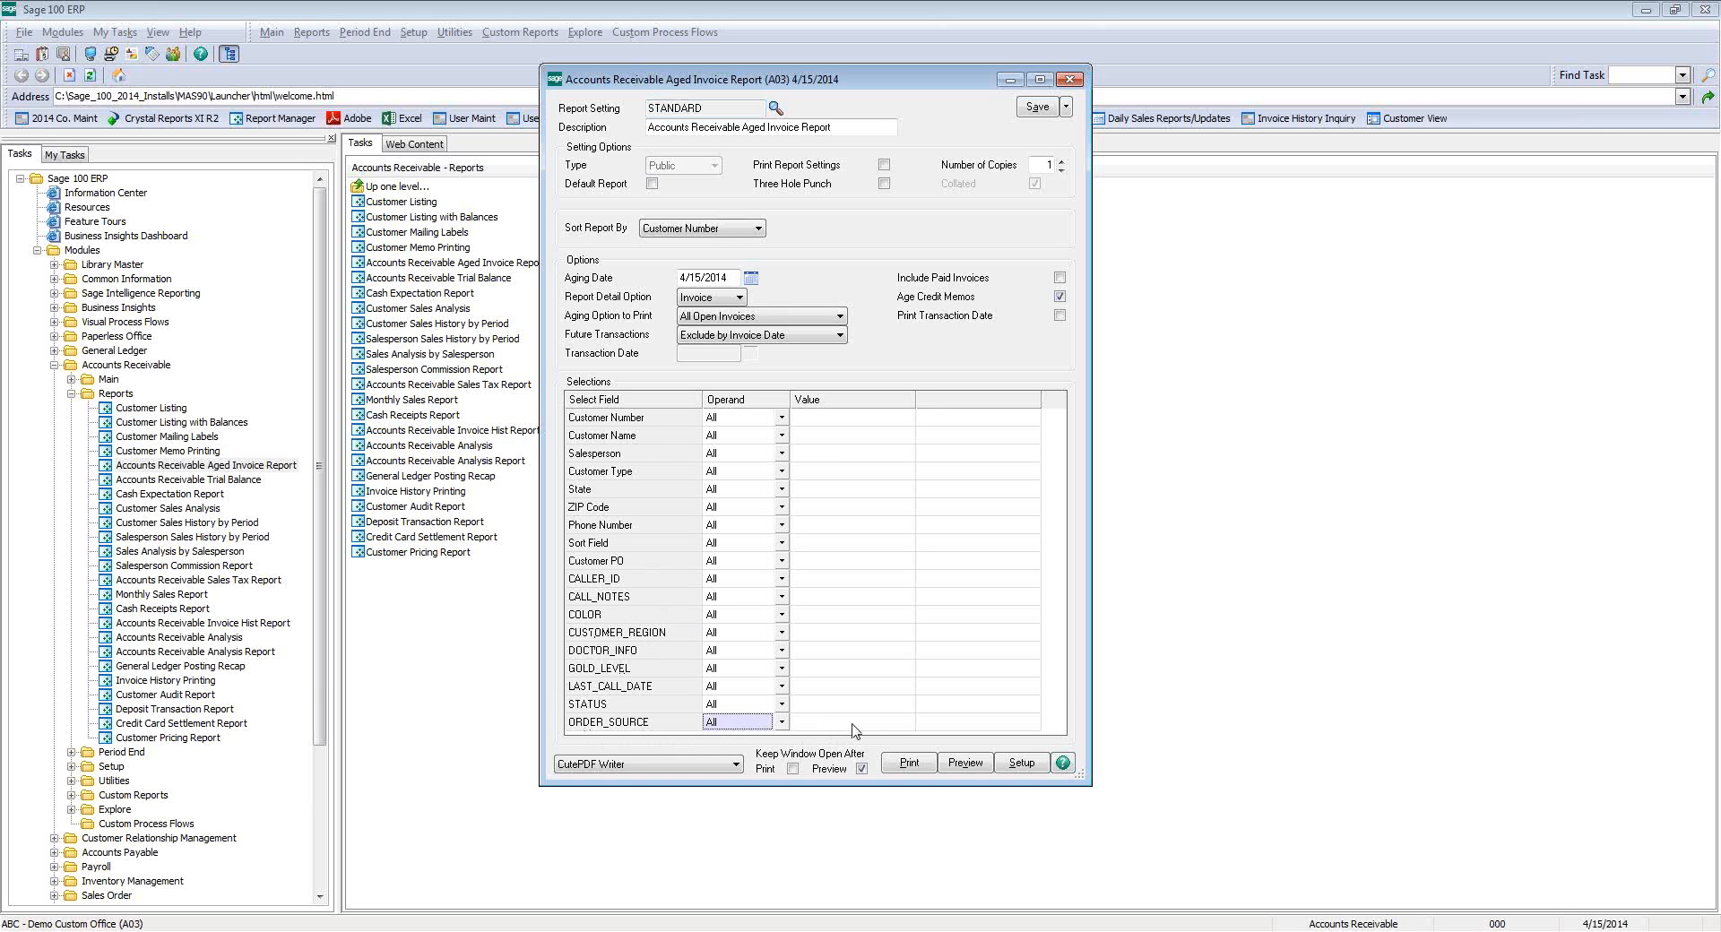
key("Caps_Lock")
type("PHONM")
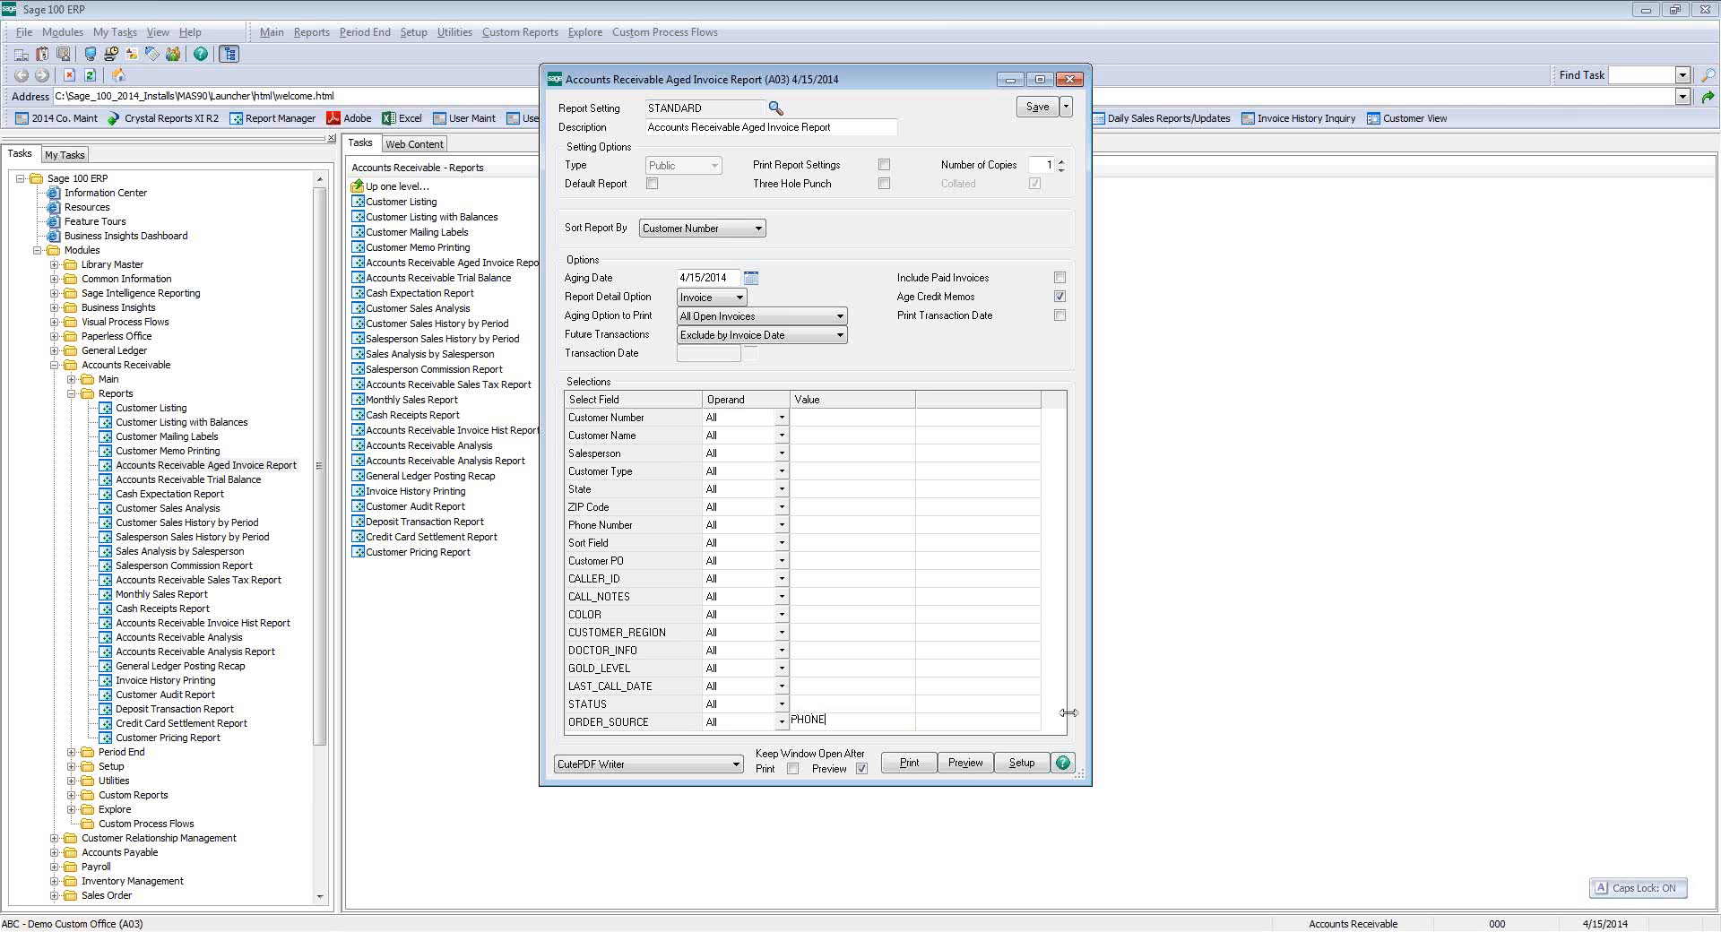
key("Tab")
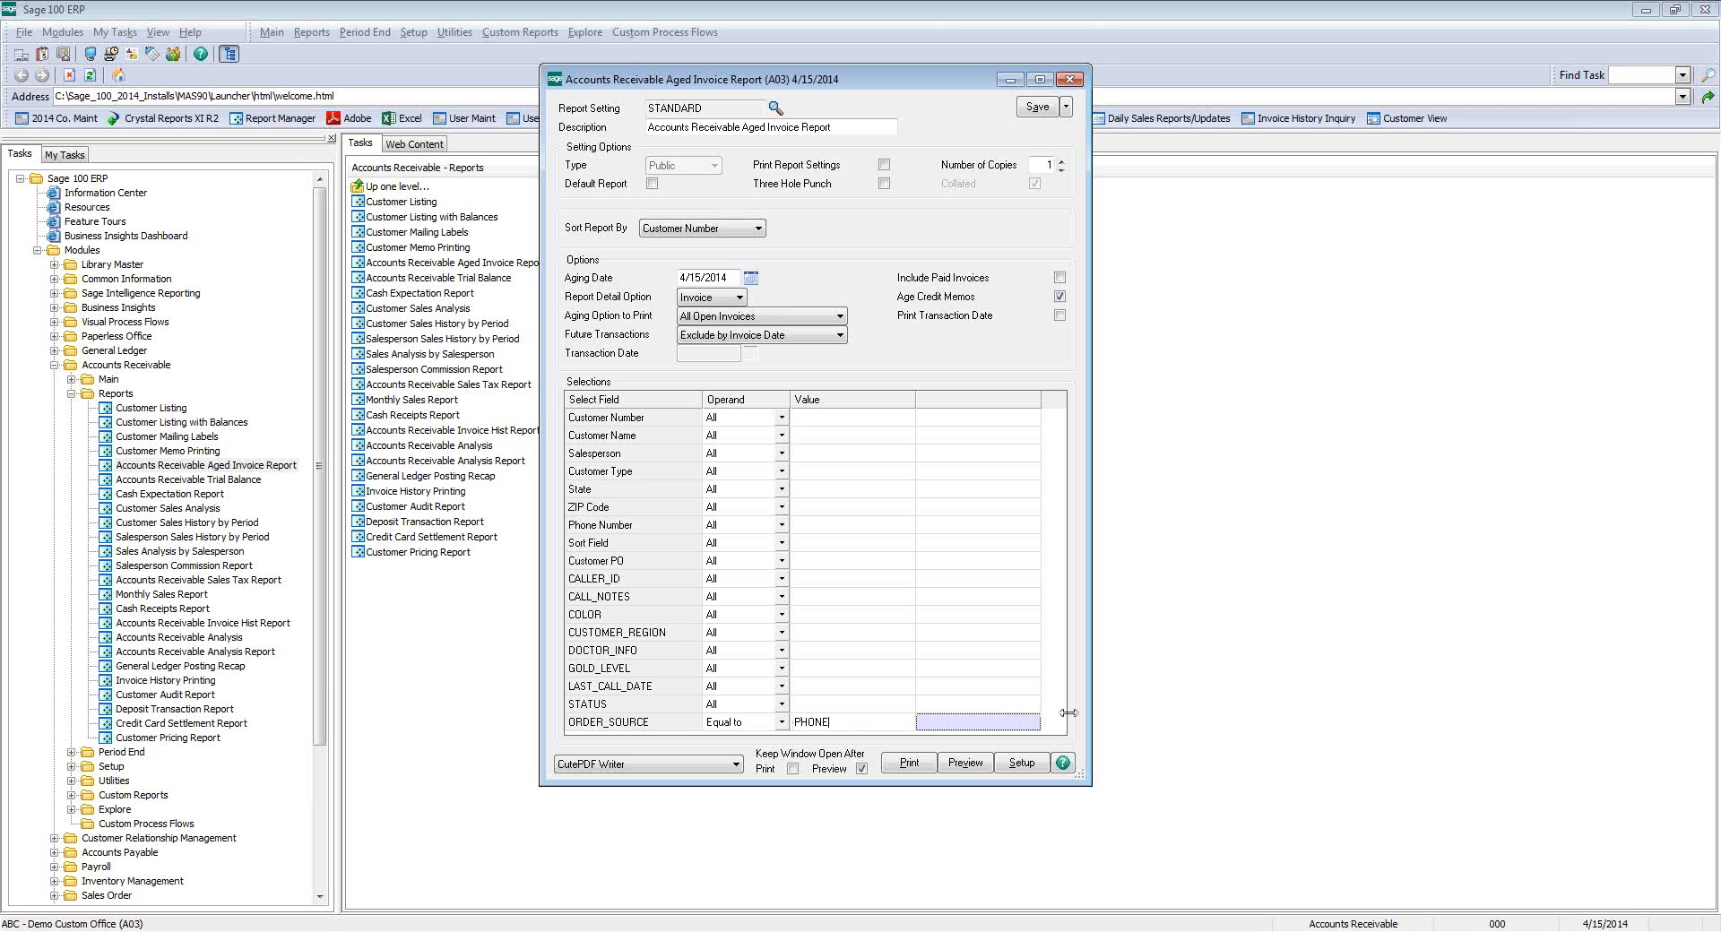
- Preview the Aged Invoice Report and check the listed invoices on both pages
left_click(965, 764)
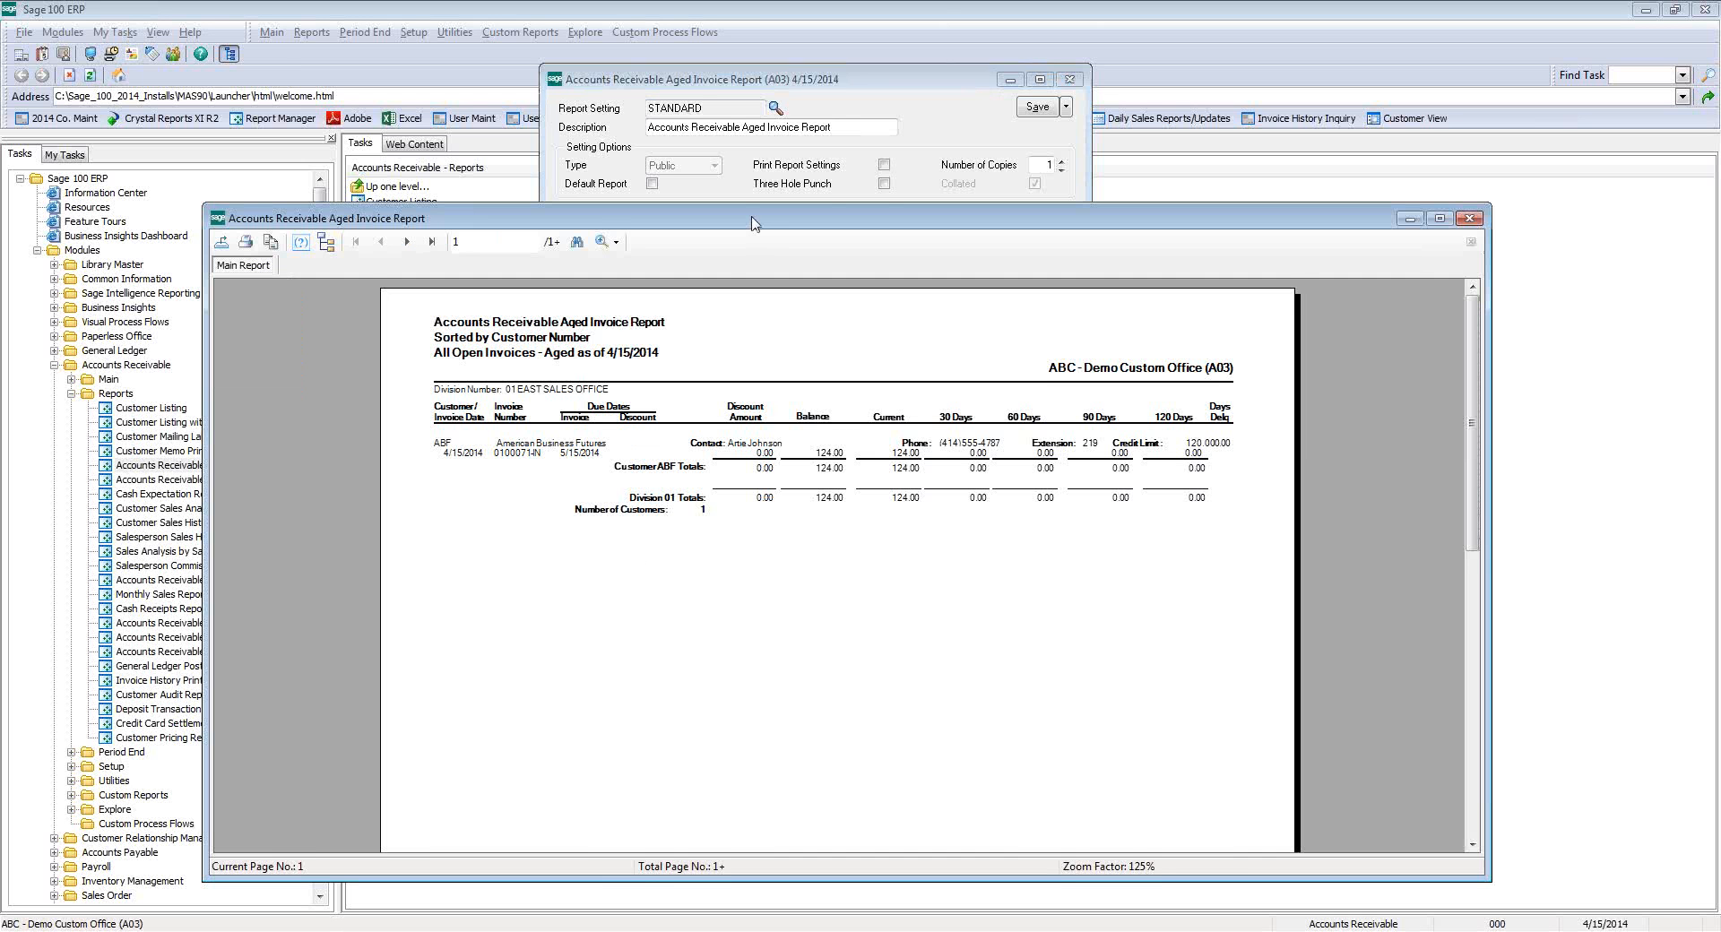
left_click_drag(752, 223, 697, 86)
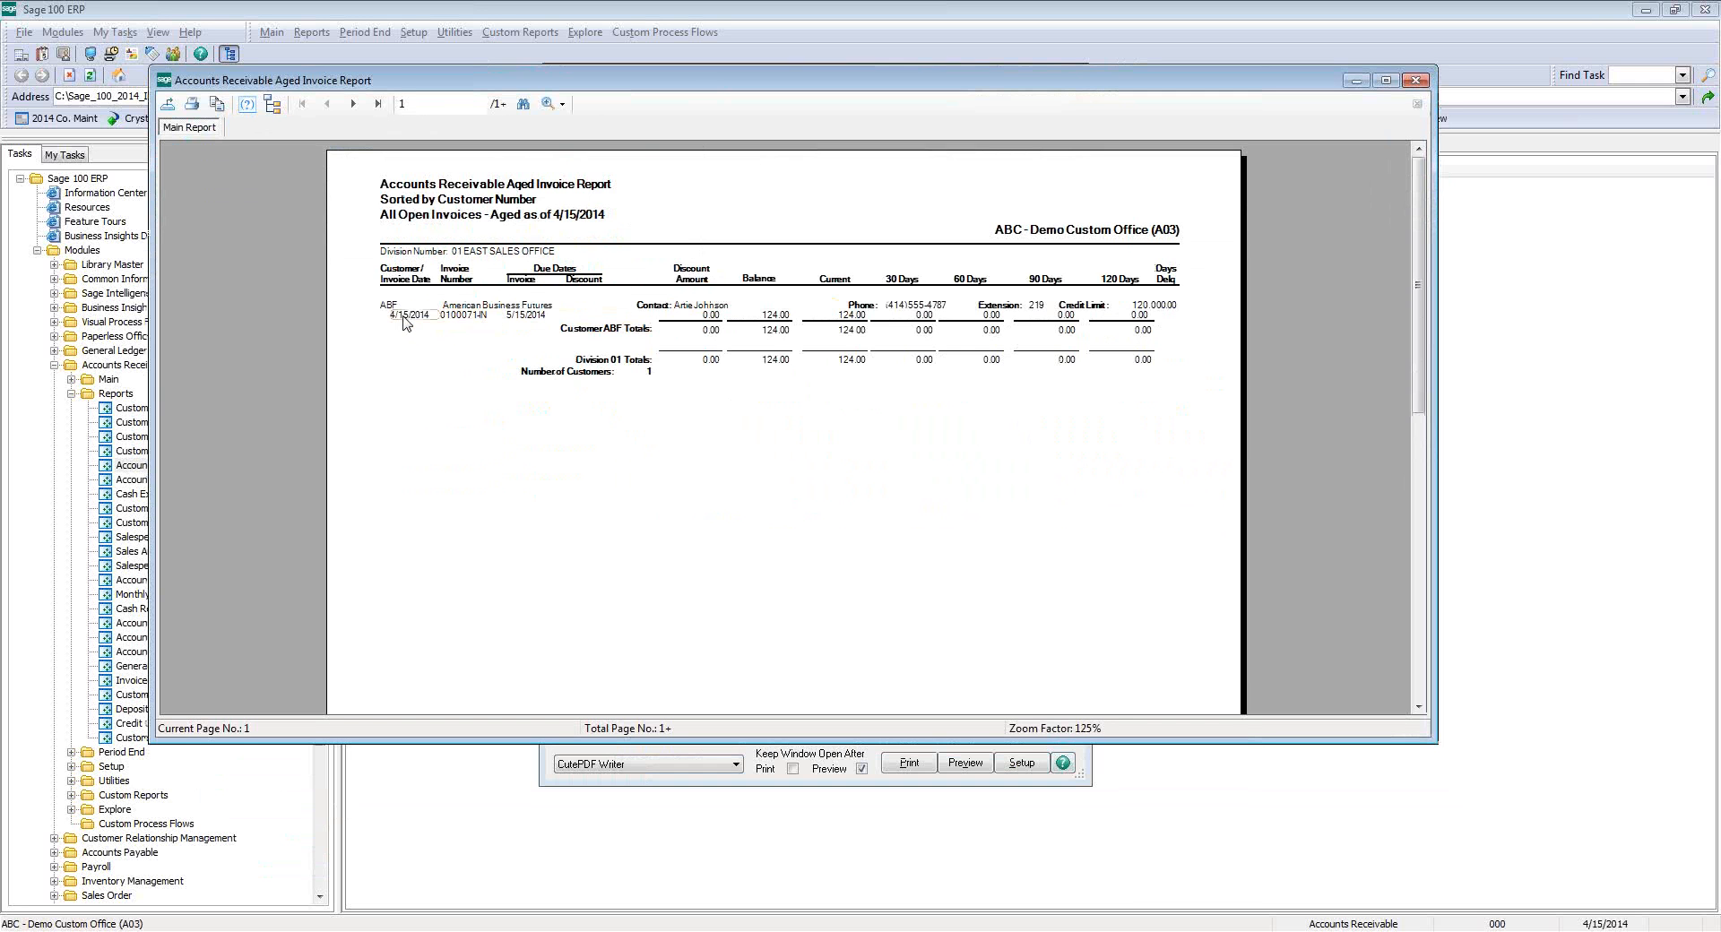
left_click(353, 105)
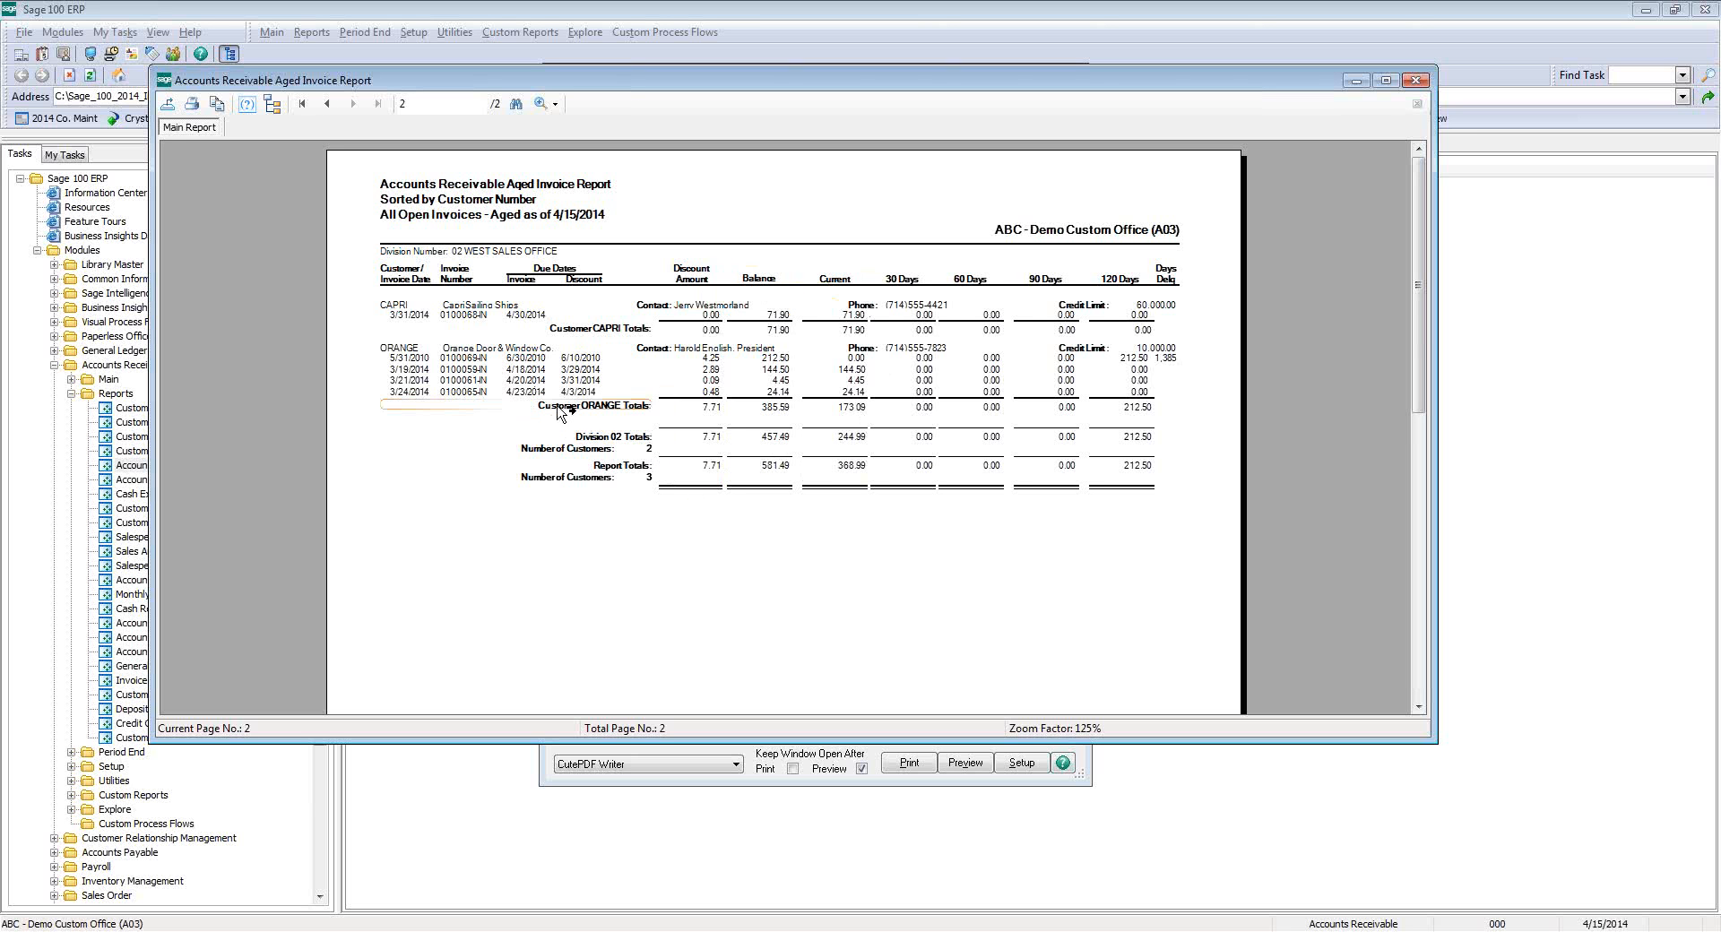
- Close the report preview and load the SOURCE report setting for the aged invoice report
left_click(1414, 83)
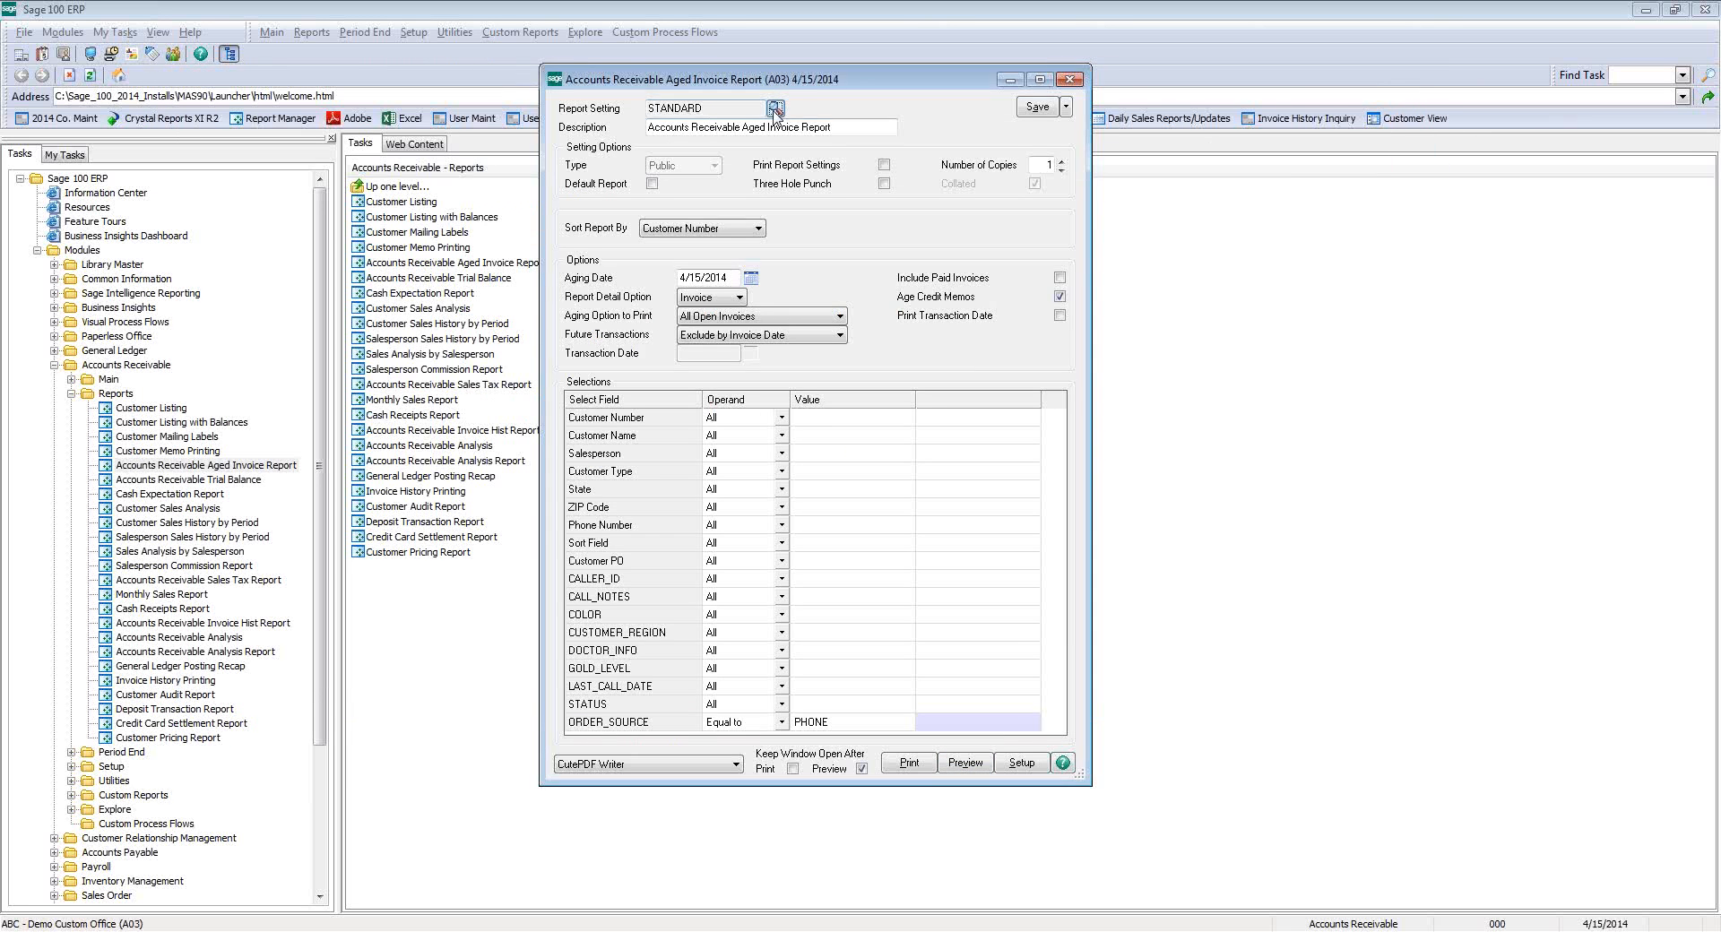
left_click(776, 109)
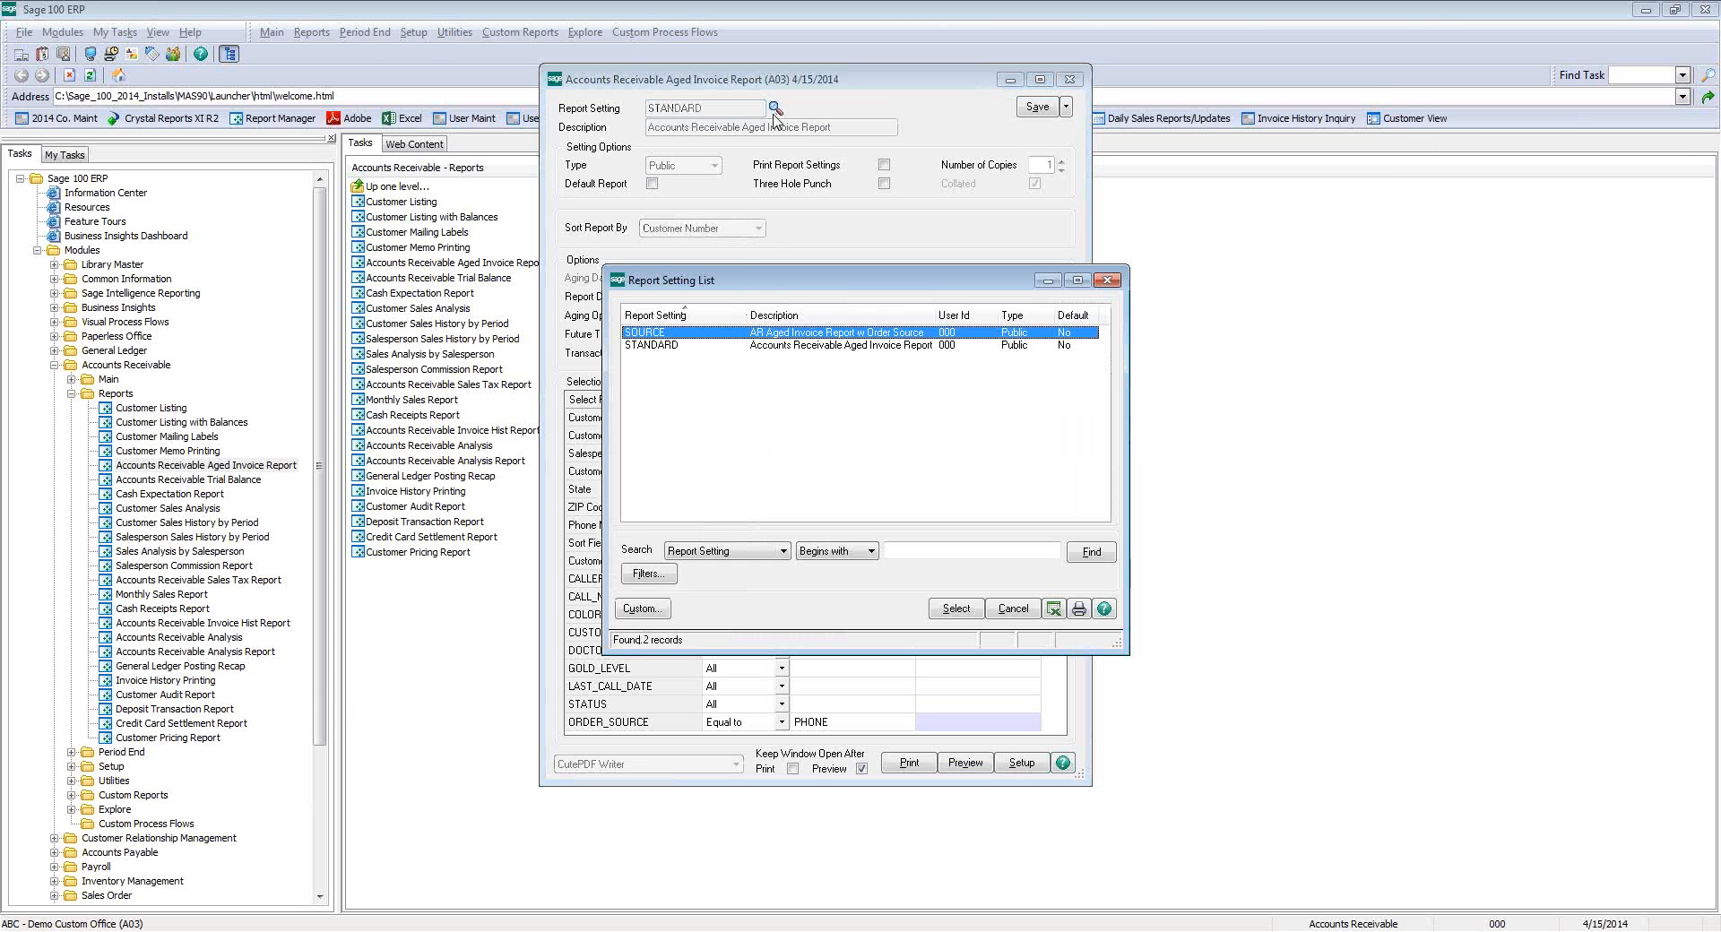
double_click(659, 338)
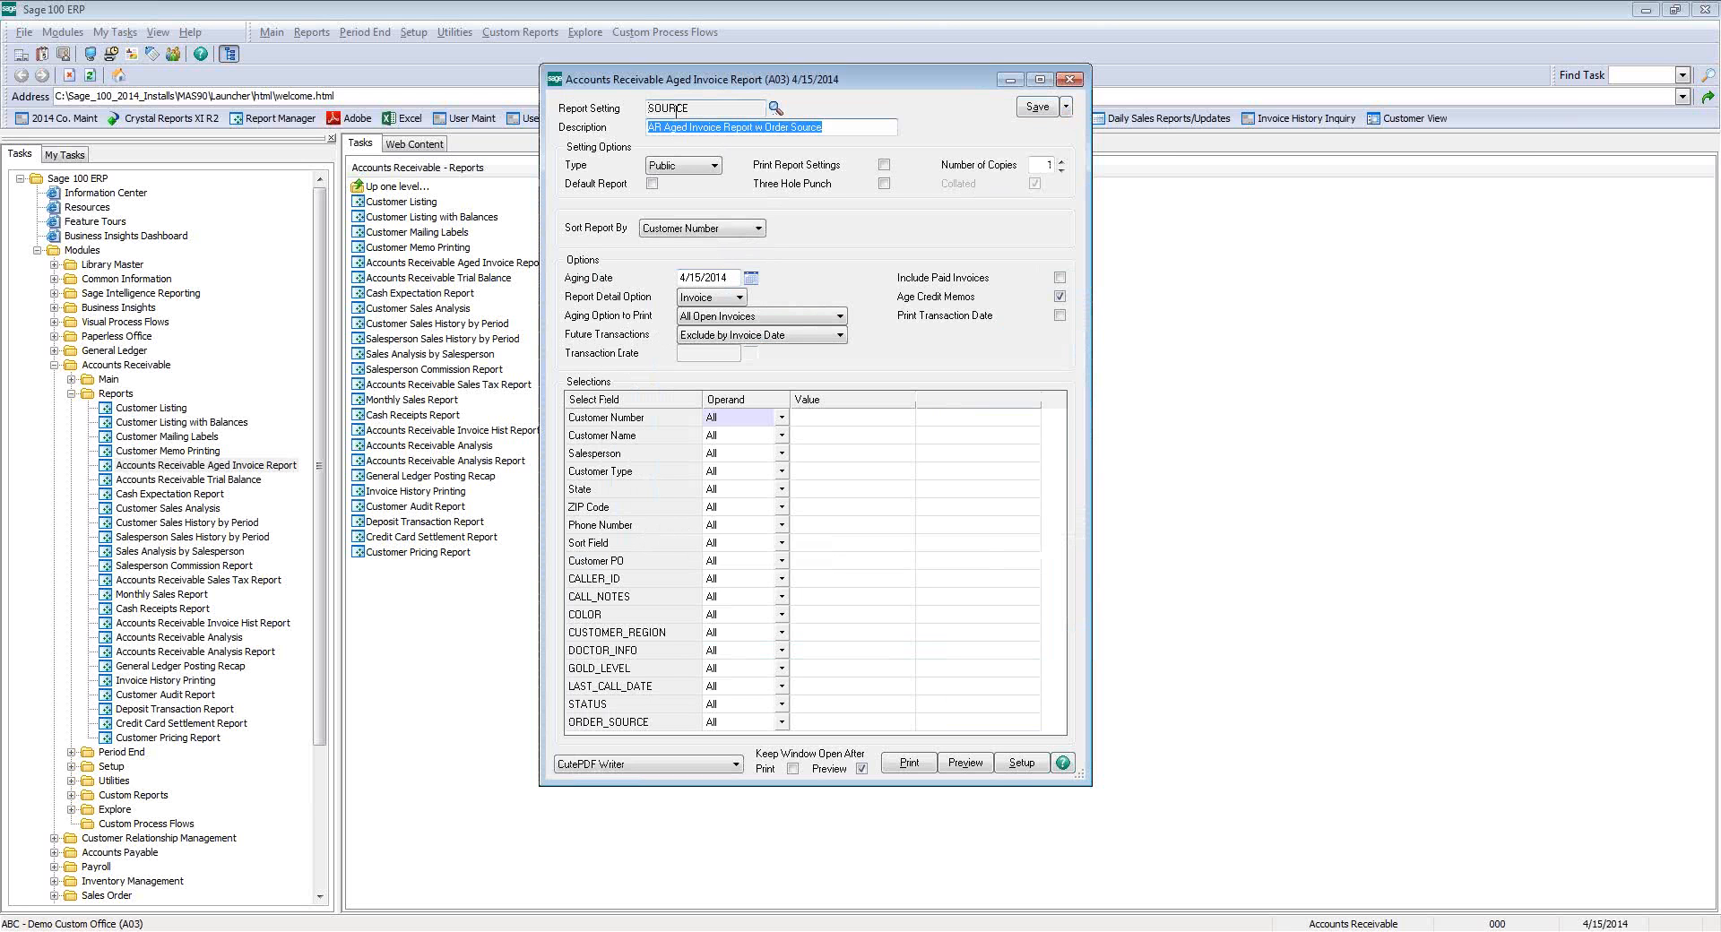
- Open the SOURCE report in the Crystal Reports designer, examine the AR_AgedInvoiceReportWrk fields for UDF_ORDER_SOURCE, and close the designer
left_click(1067, 107)
left_click(1074, 184)
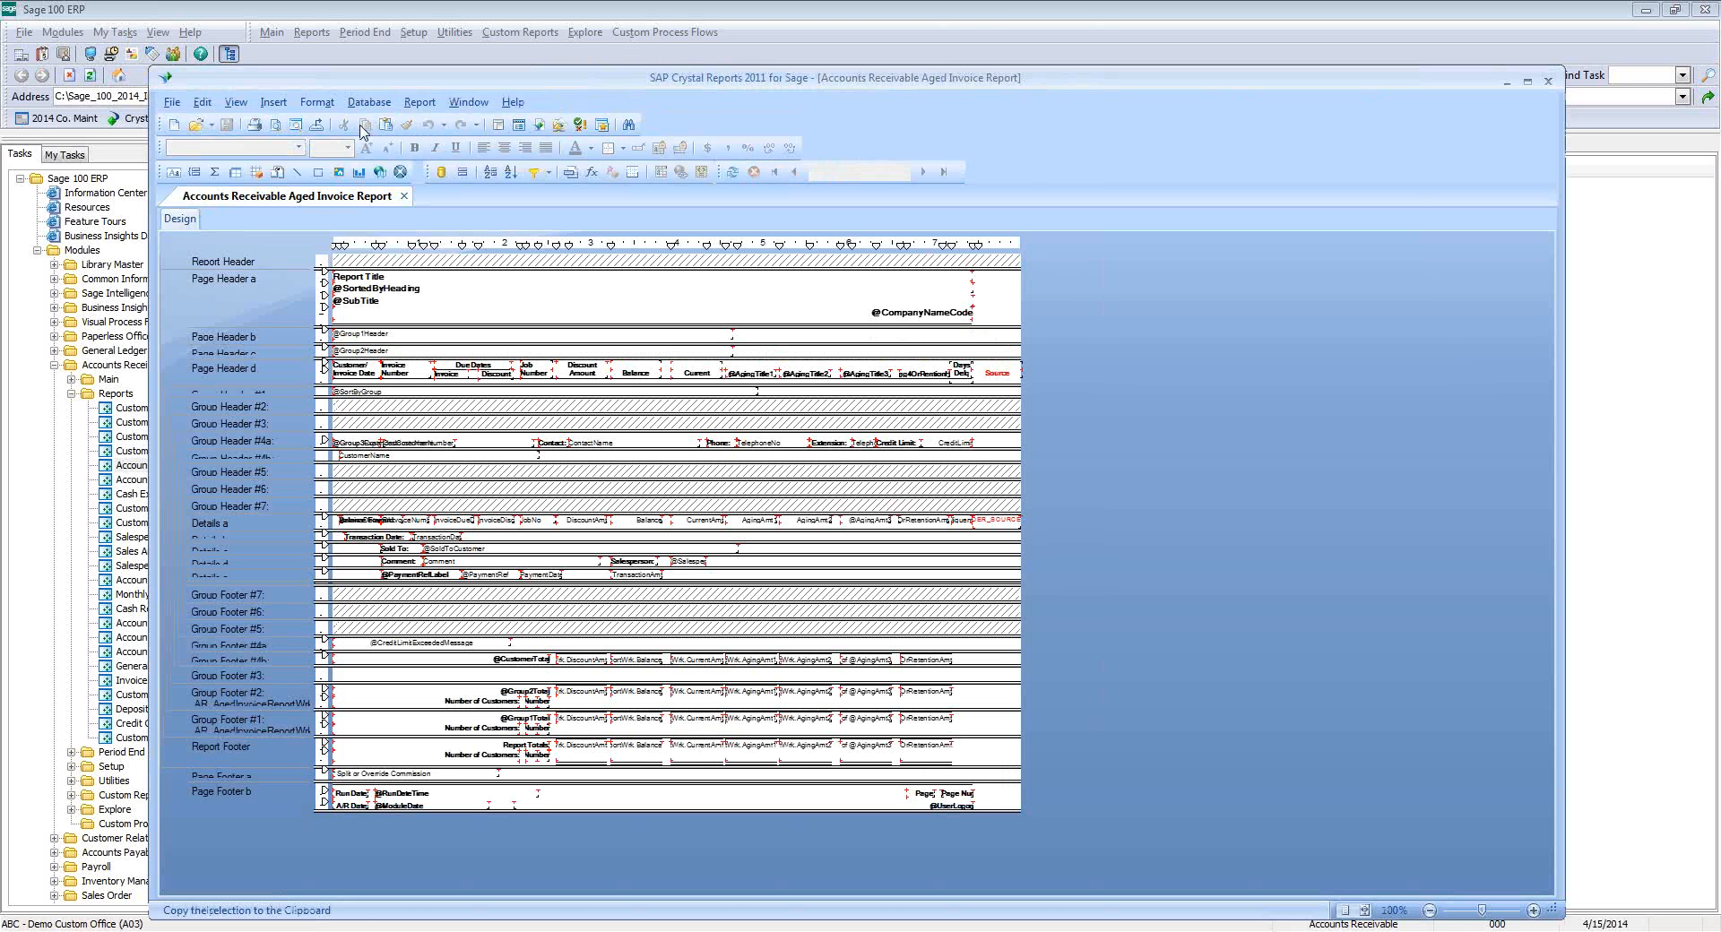
left_click(236, 102)
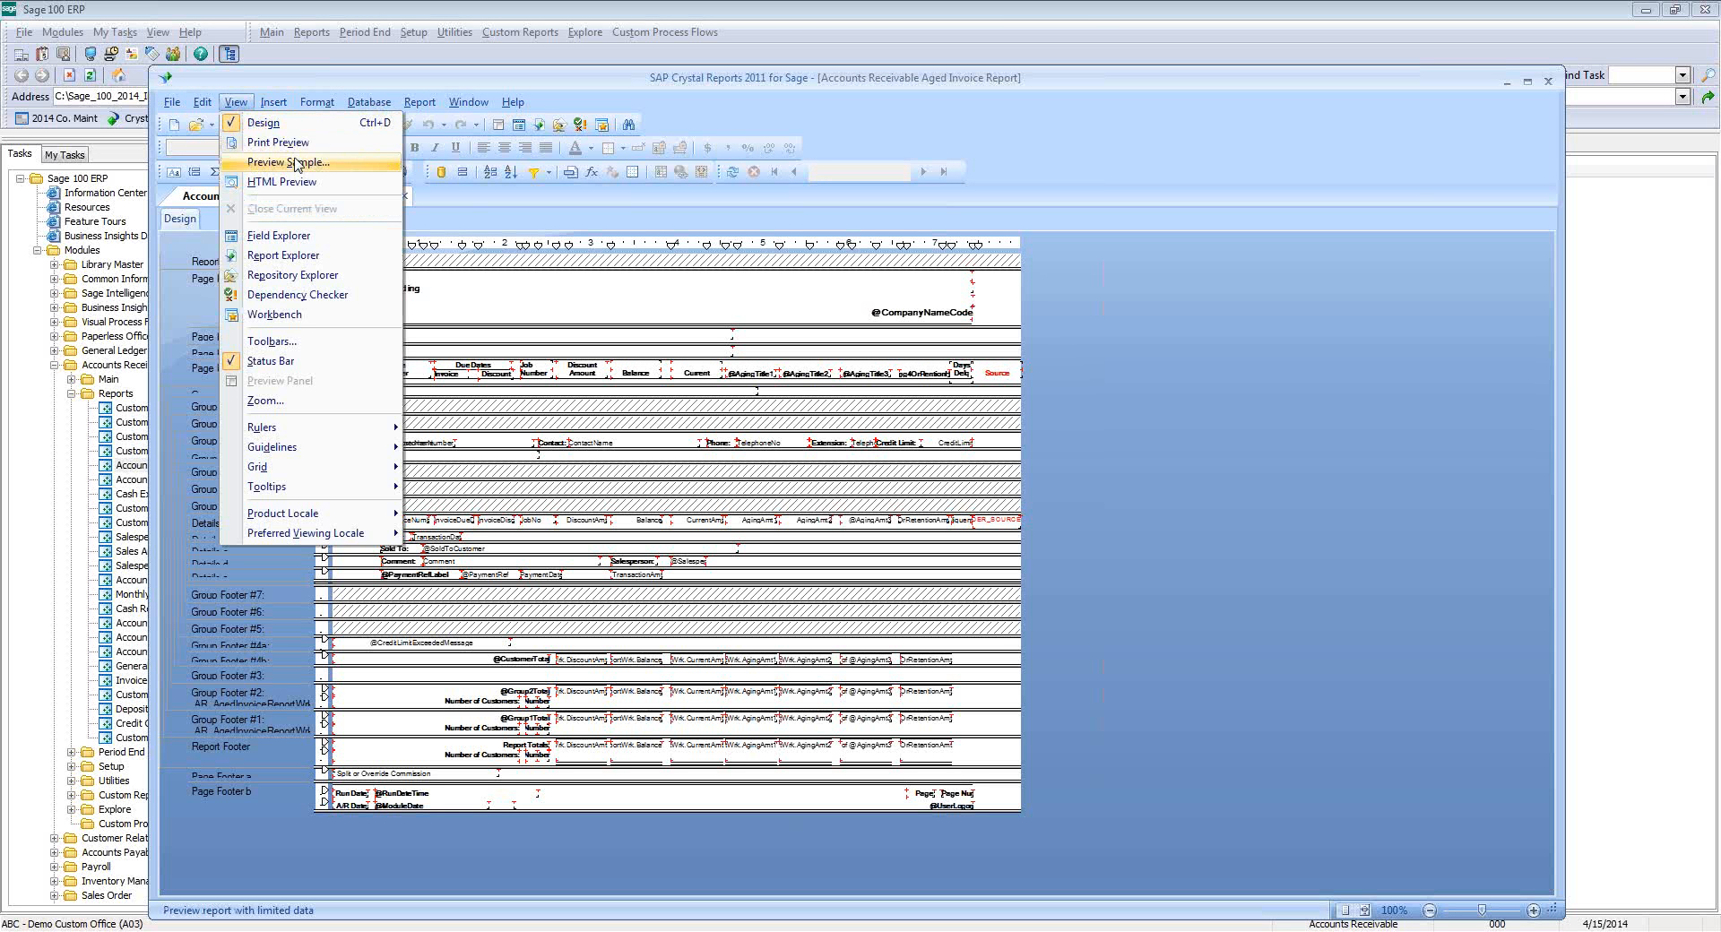
left_click(285, 238)
left_click(1232, 233)
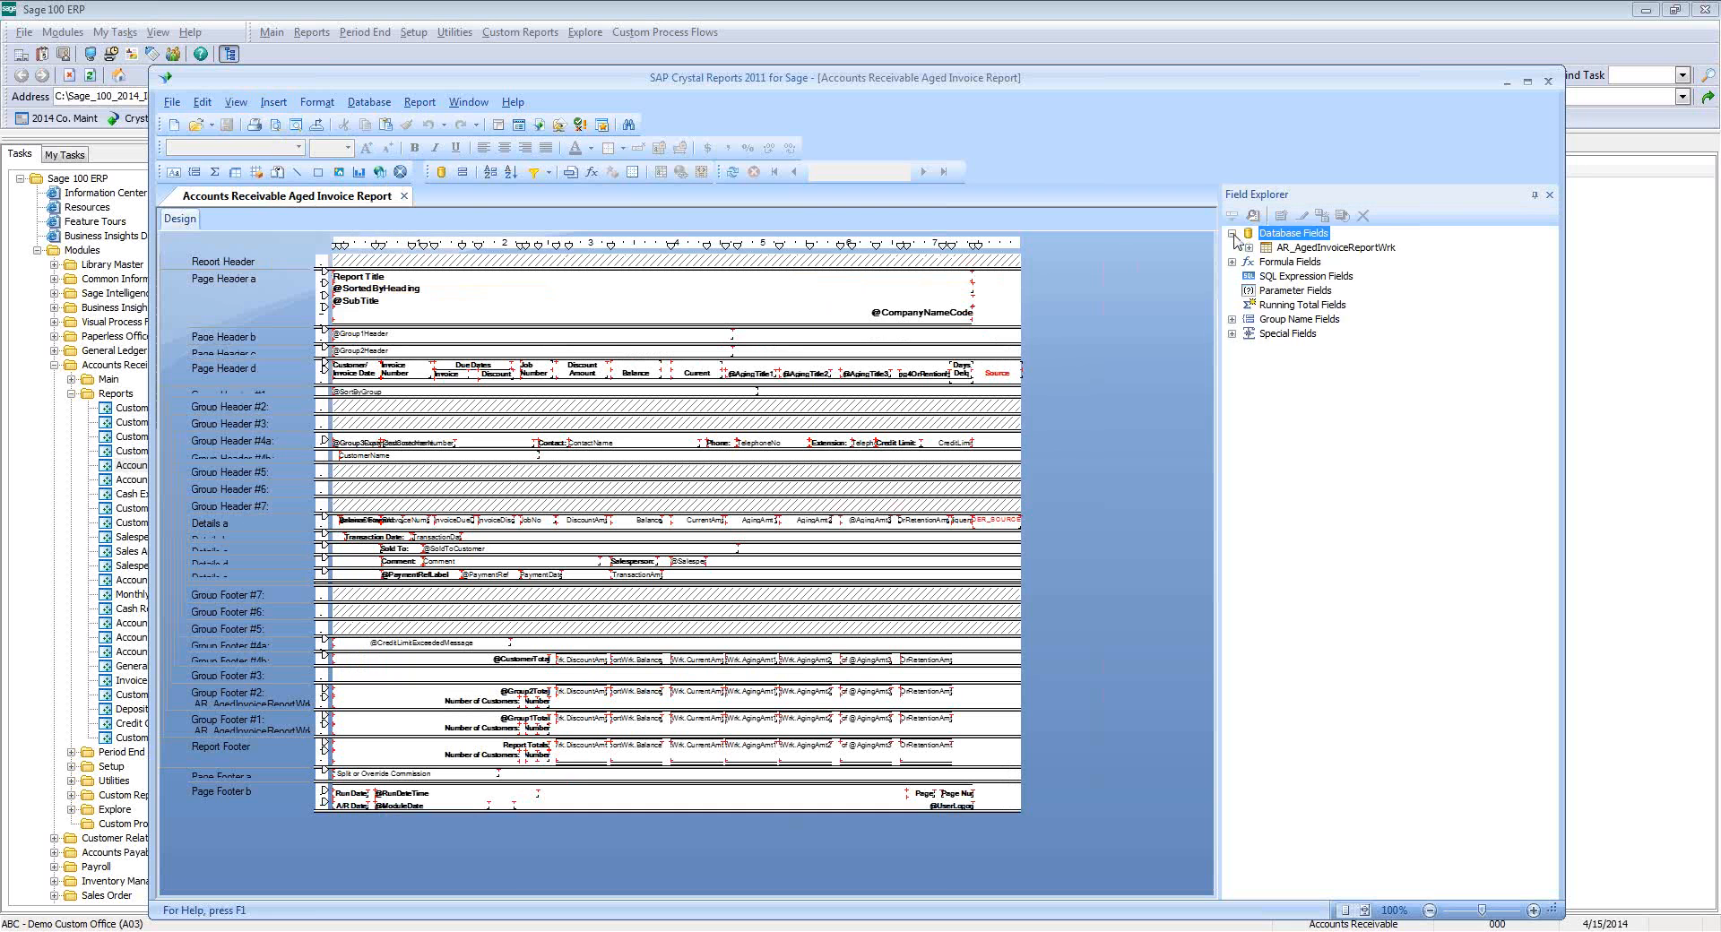
left_click(1248, 248)
left_click_drag(1549, 296, 1545, 427)
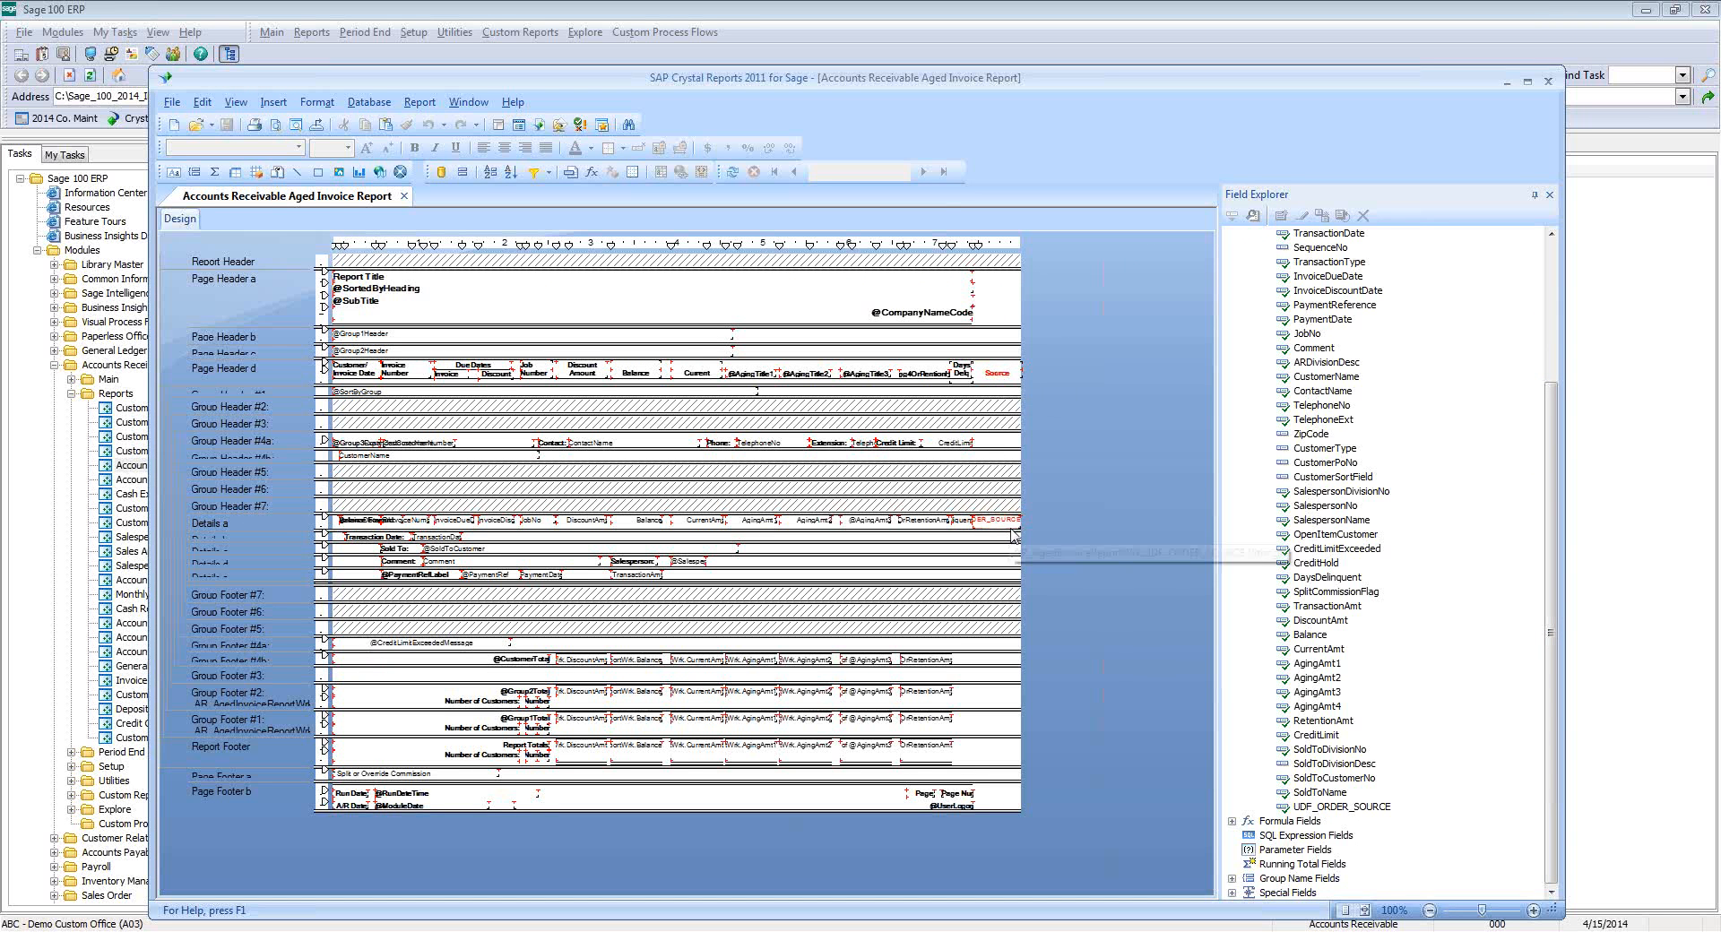
left_click(1547, 81)
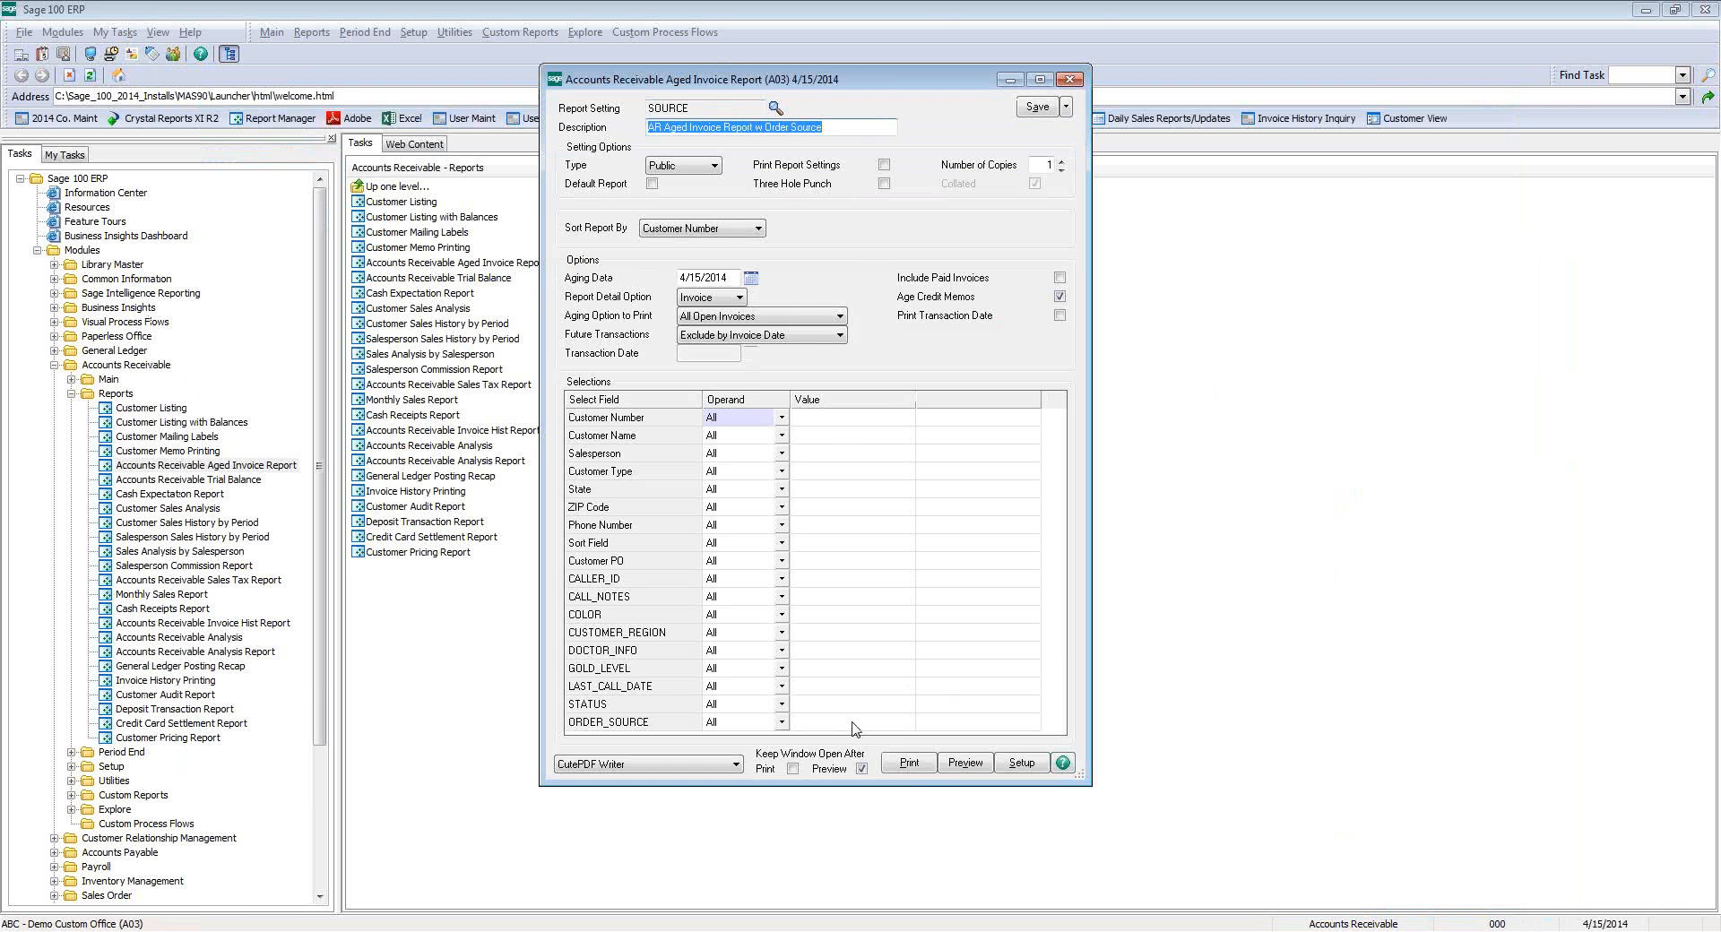
- Preview the SOURCE report for records whose ORDER_SOURCE is equal to PHONE, check both pages, and close the report
left_click(820, 722)
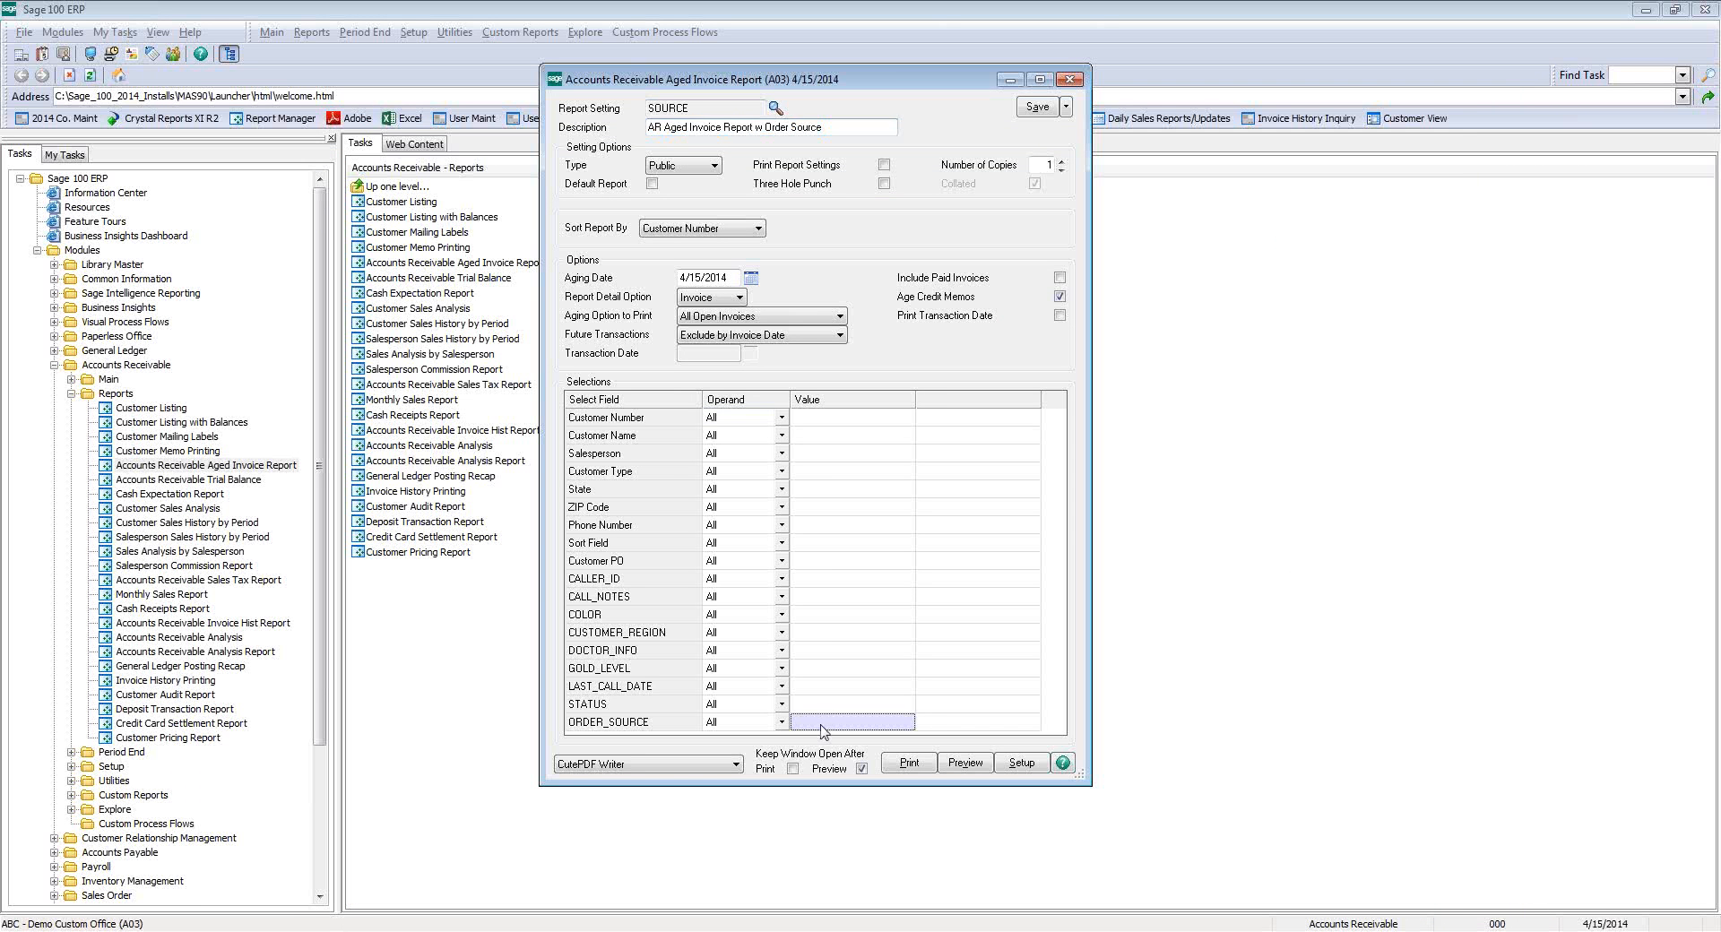
left_click(927, 721)
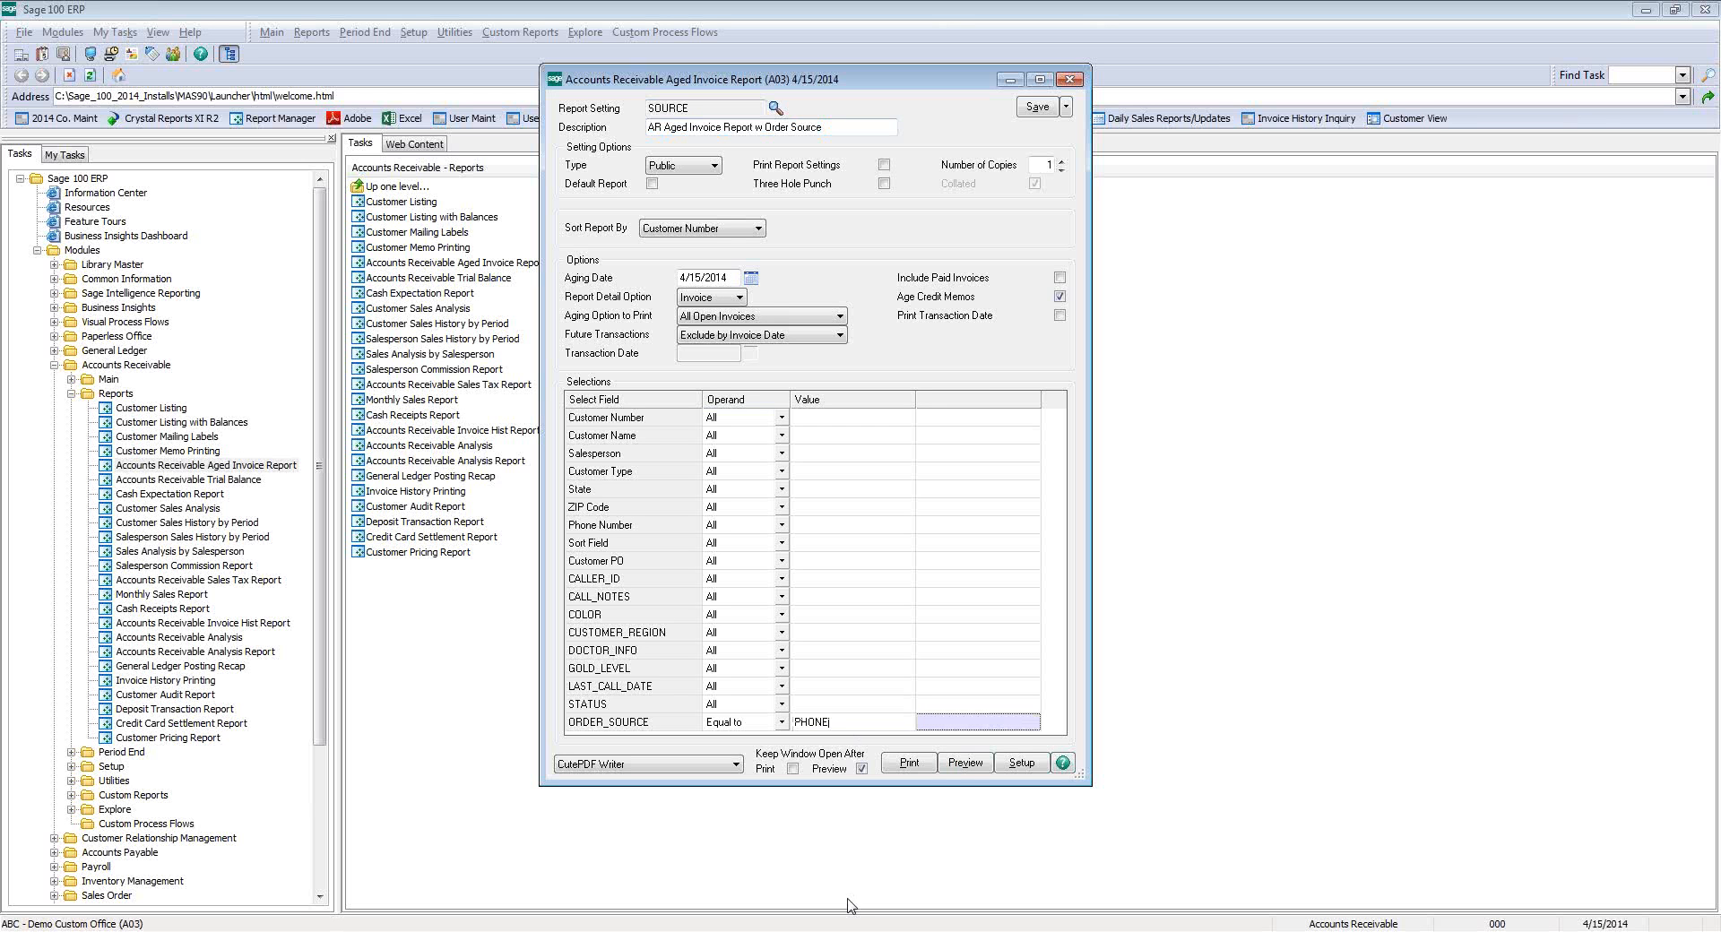
left_click(962, 768)
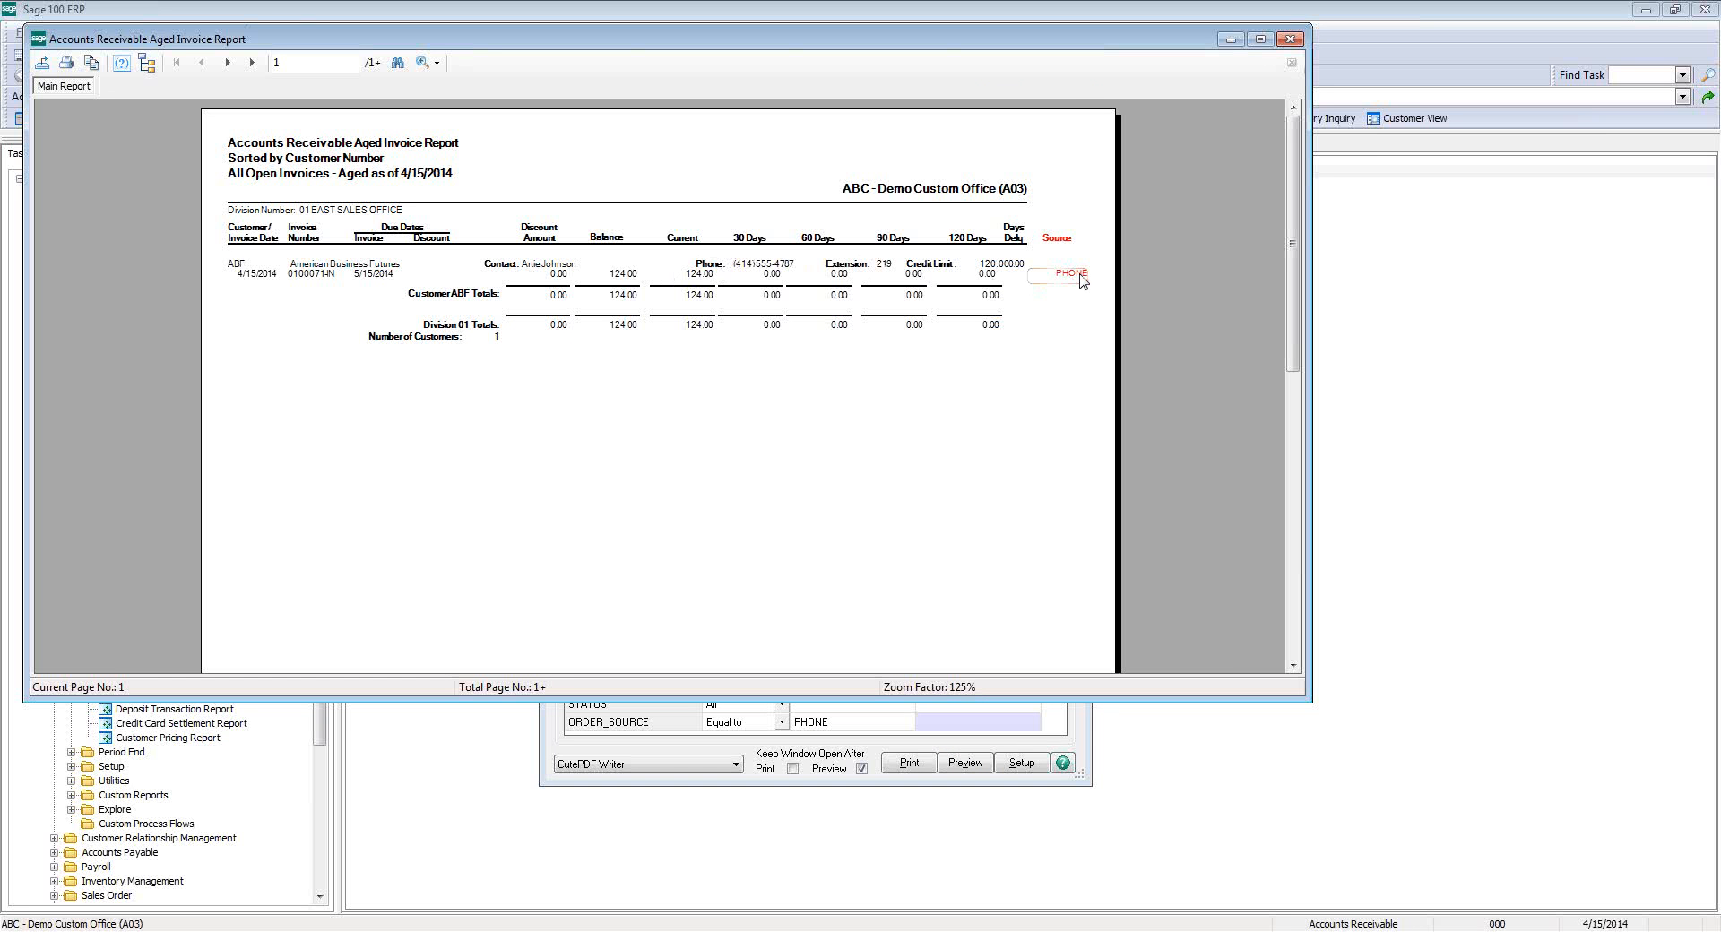
left_click(227, 62)
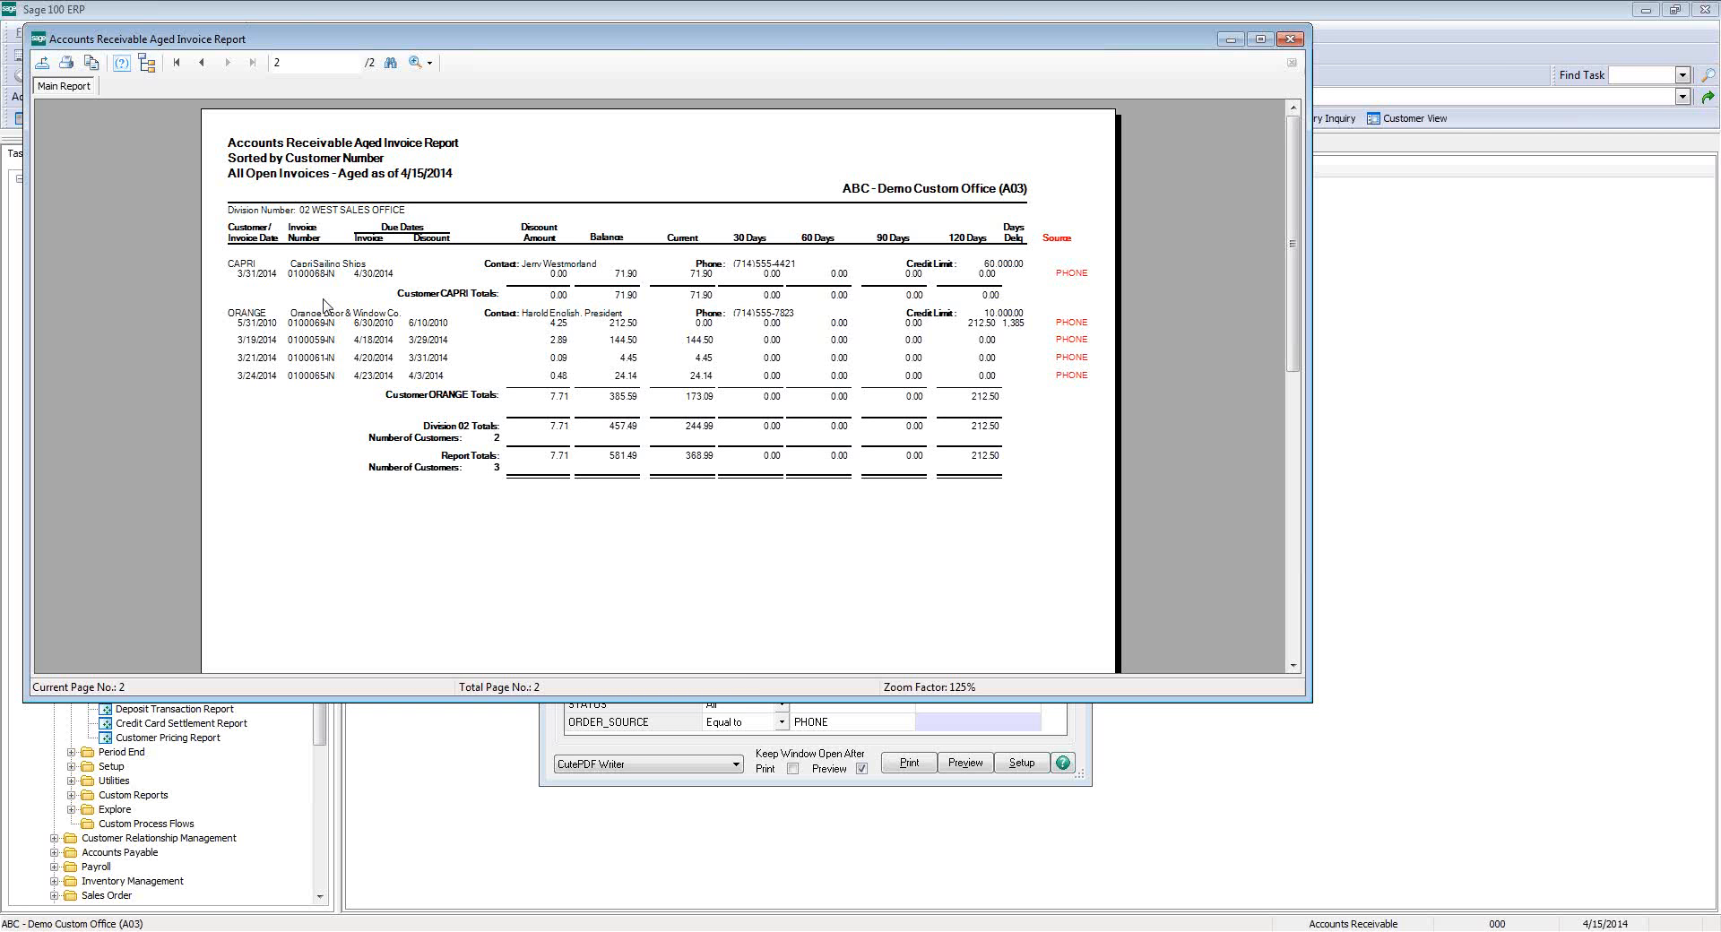
left_click(1290, 41)
left_click(1070, 80)
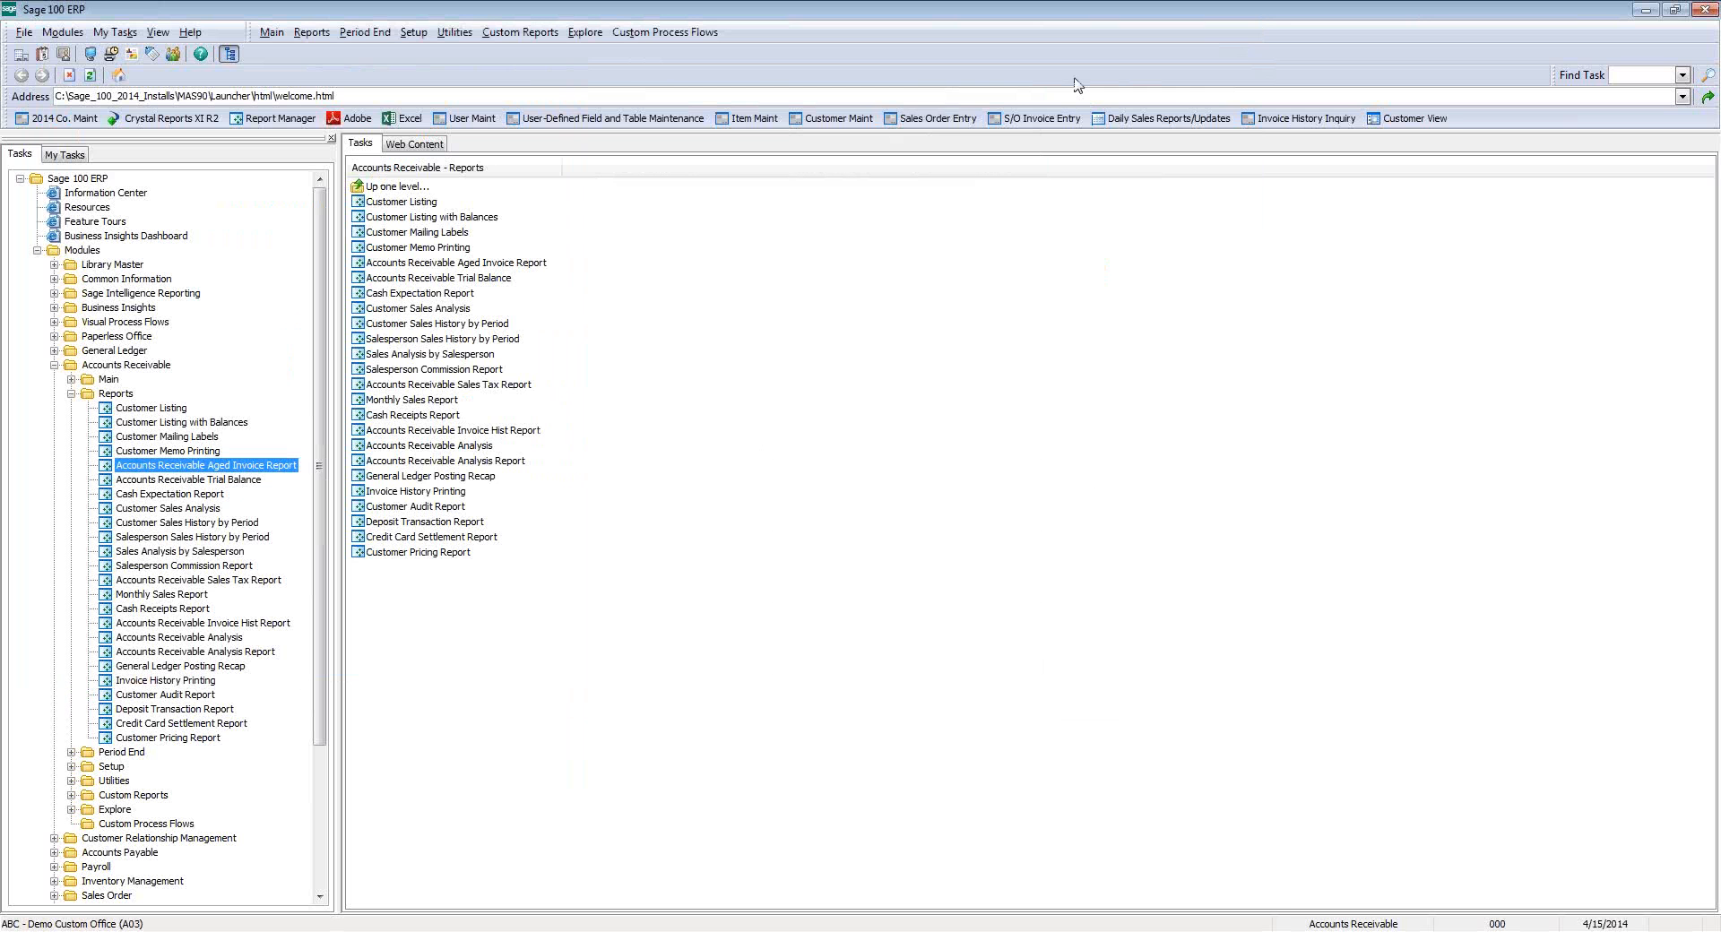
- Collapse Accounts Receivable, open Inventory Management's Item Maintenance, and display the first item's user-defined fields
left_click(71, 396)
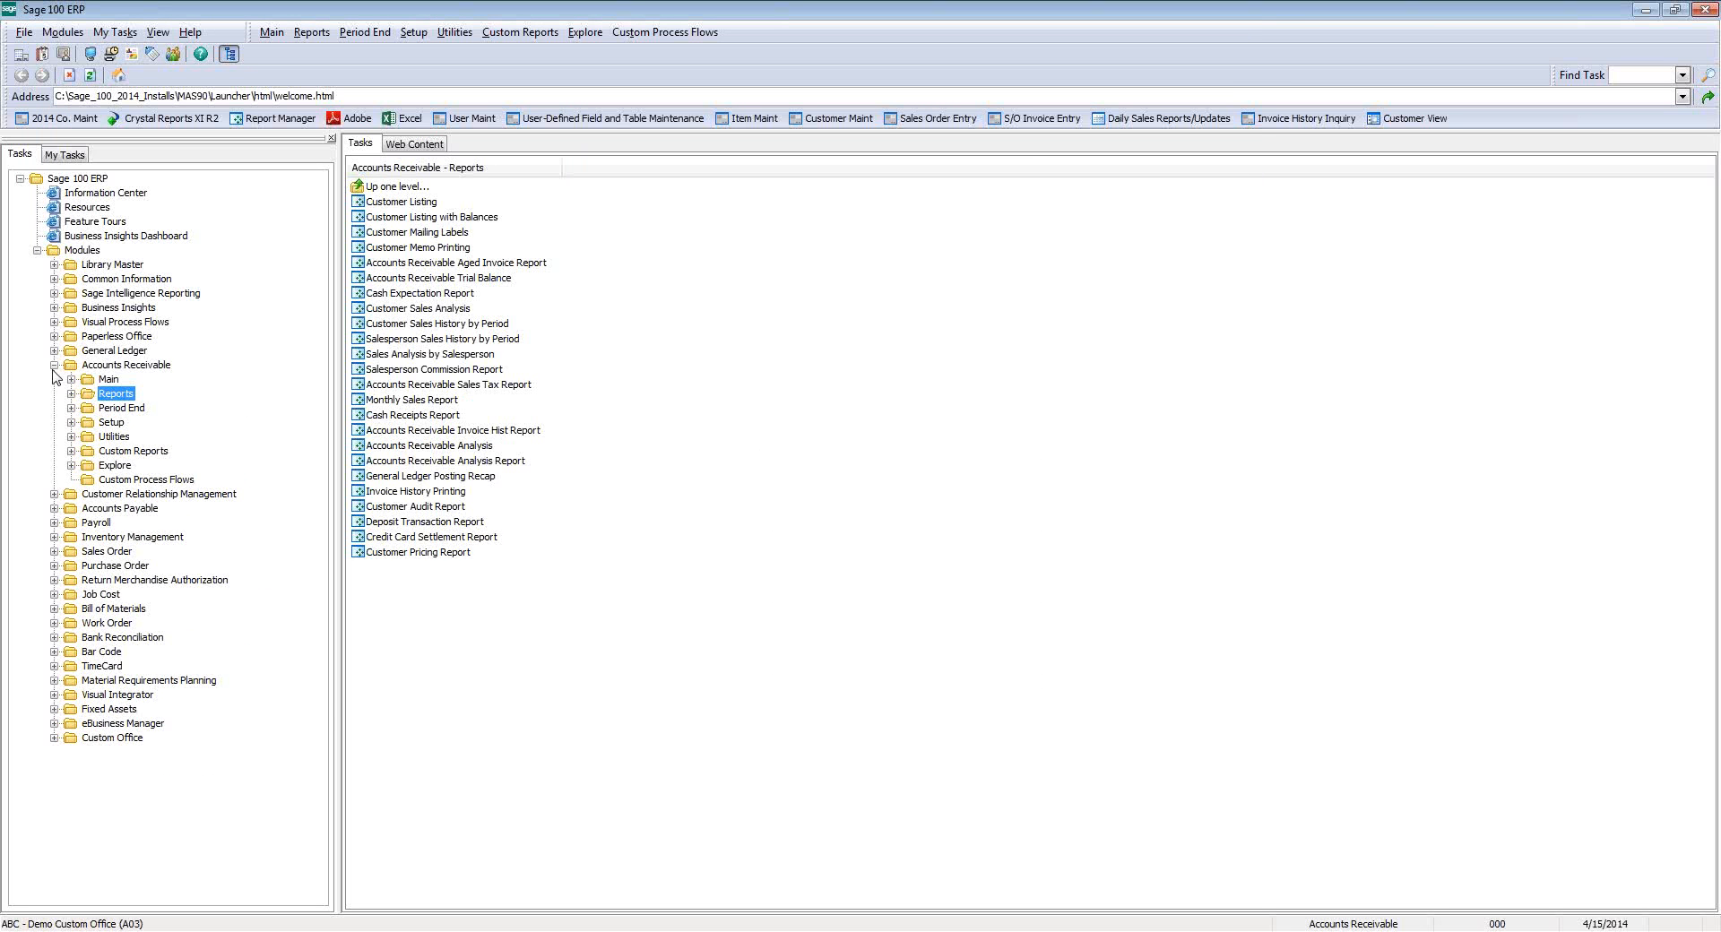
left_click(54, 365)
left_click(93, 422)
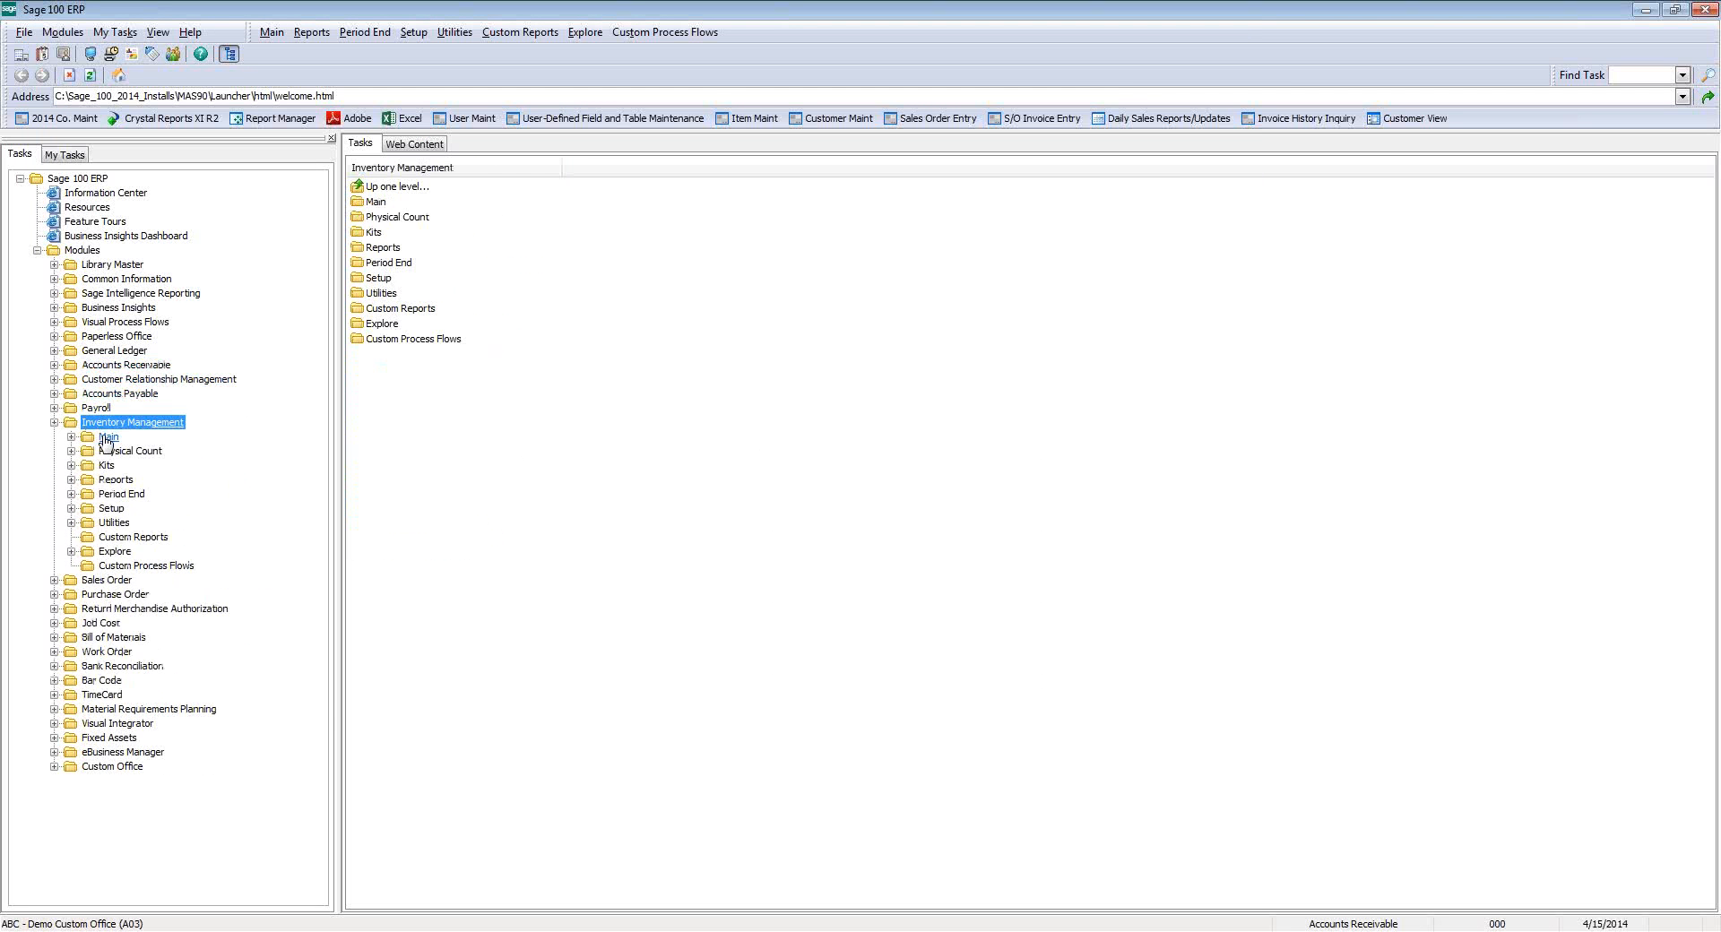
left_click(106, 439)
left_click(143, 451)
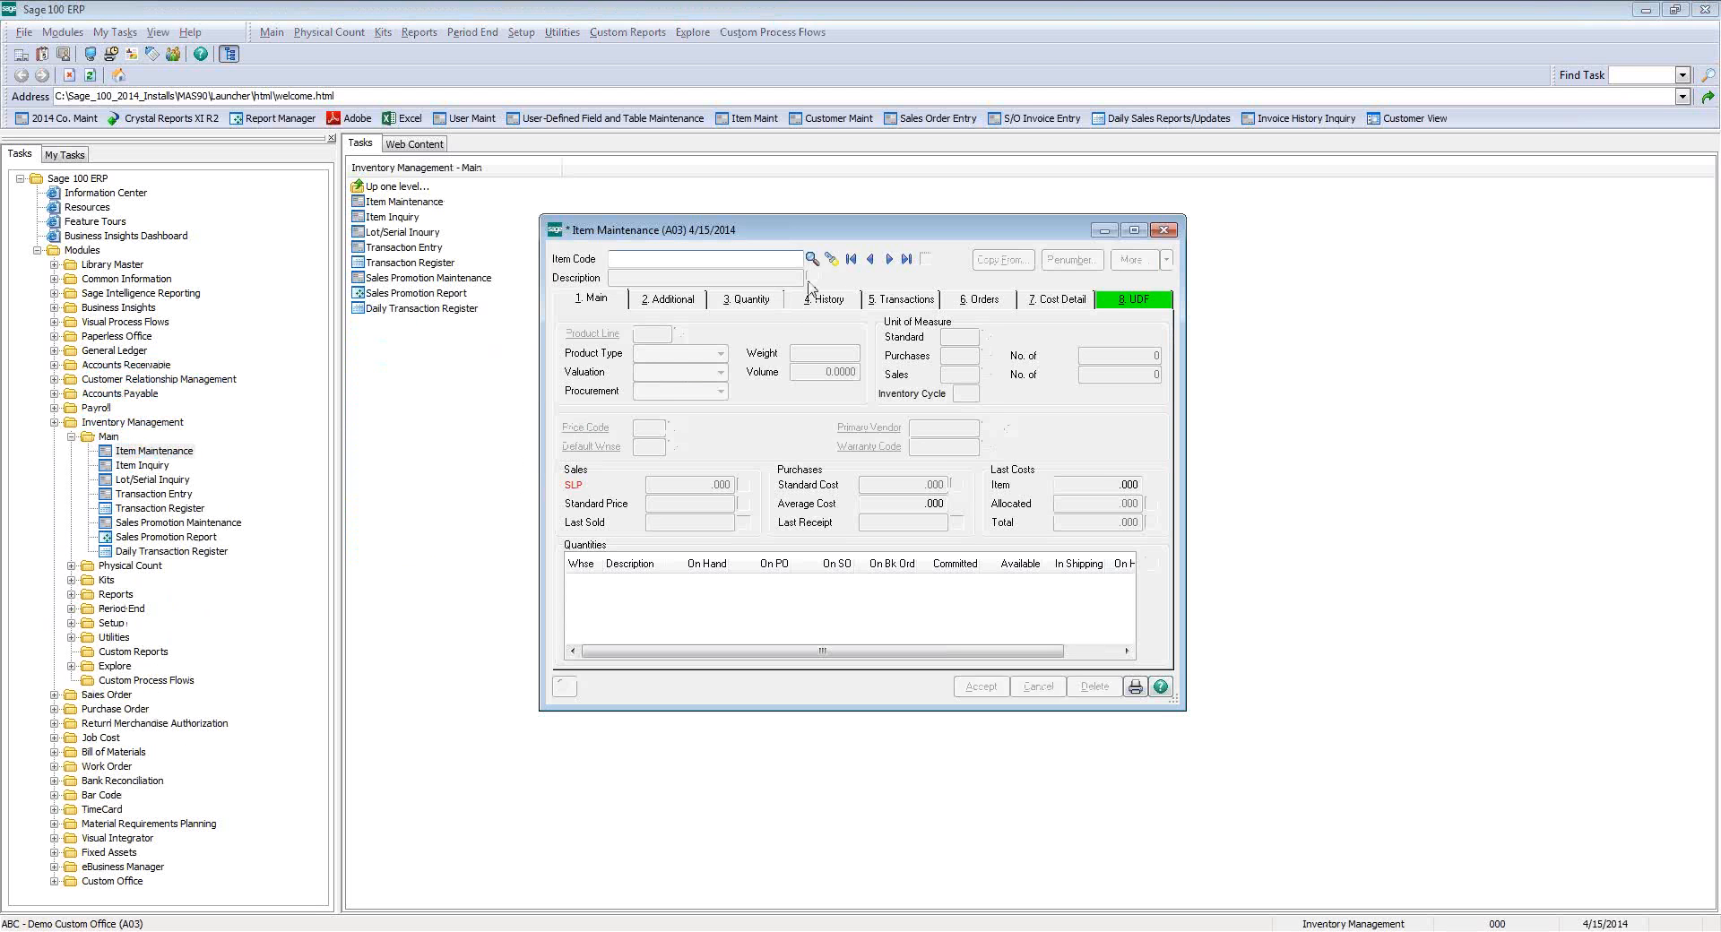
left_click(851, 259)
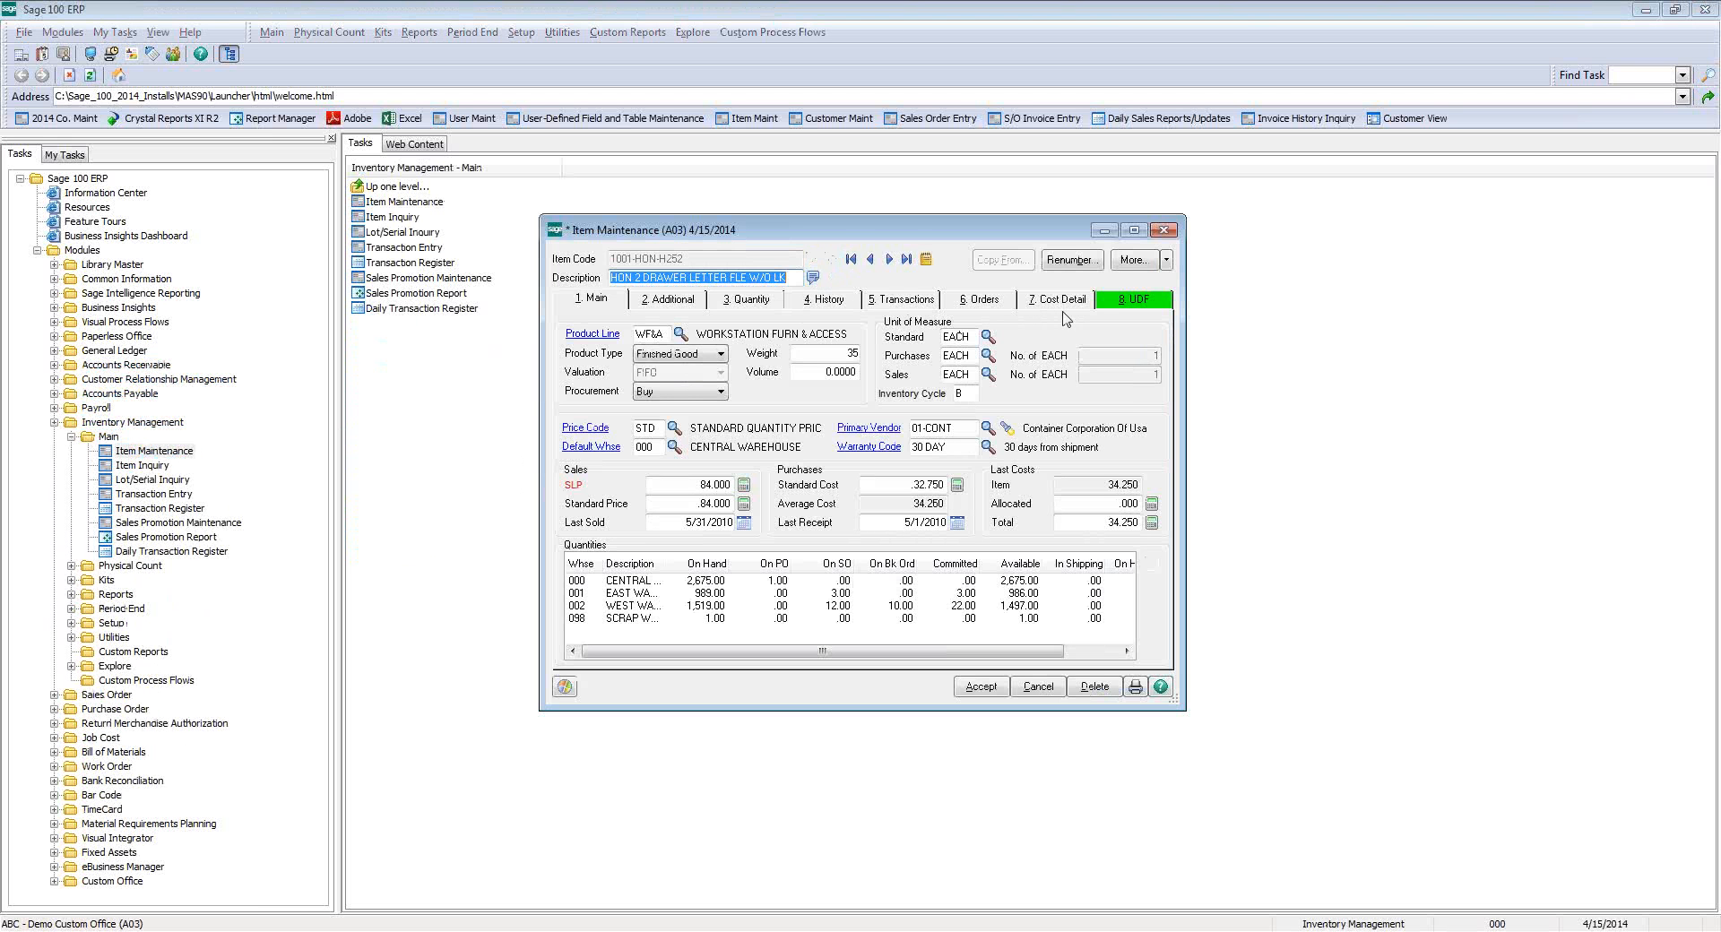
left_click(1165, 304)
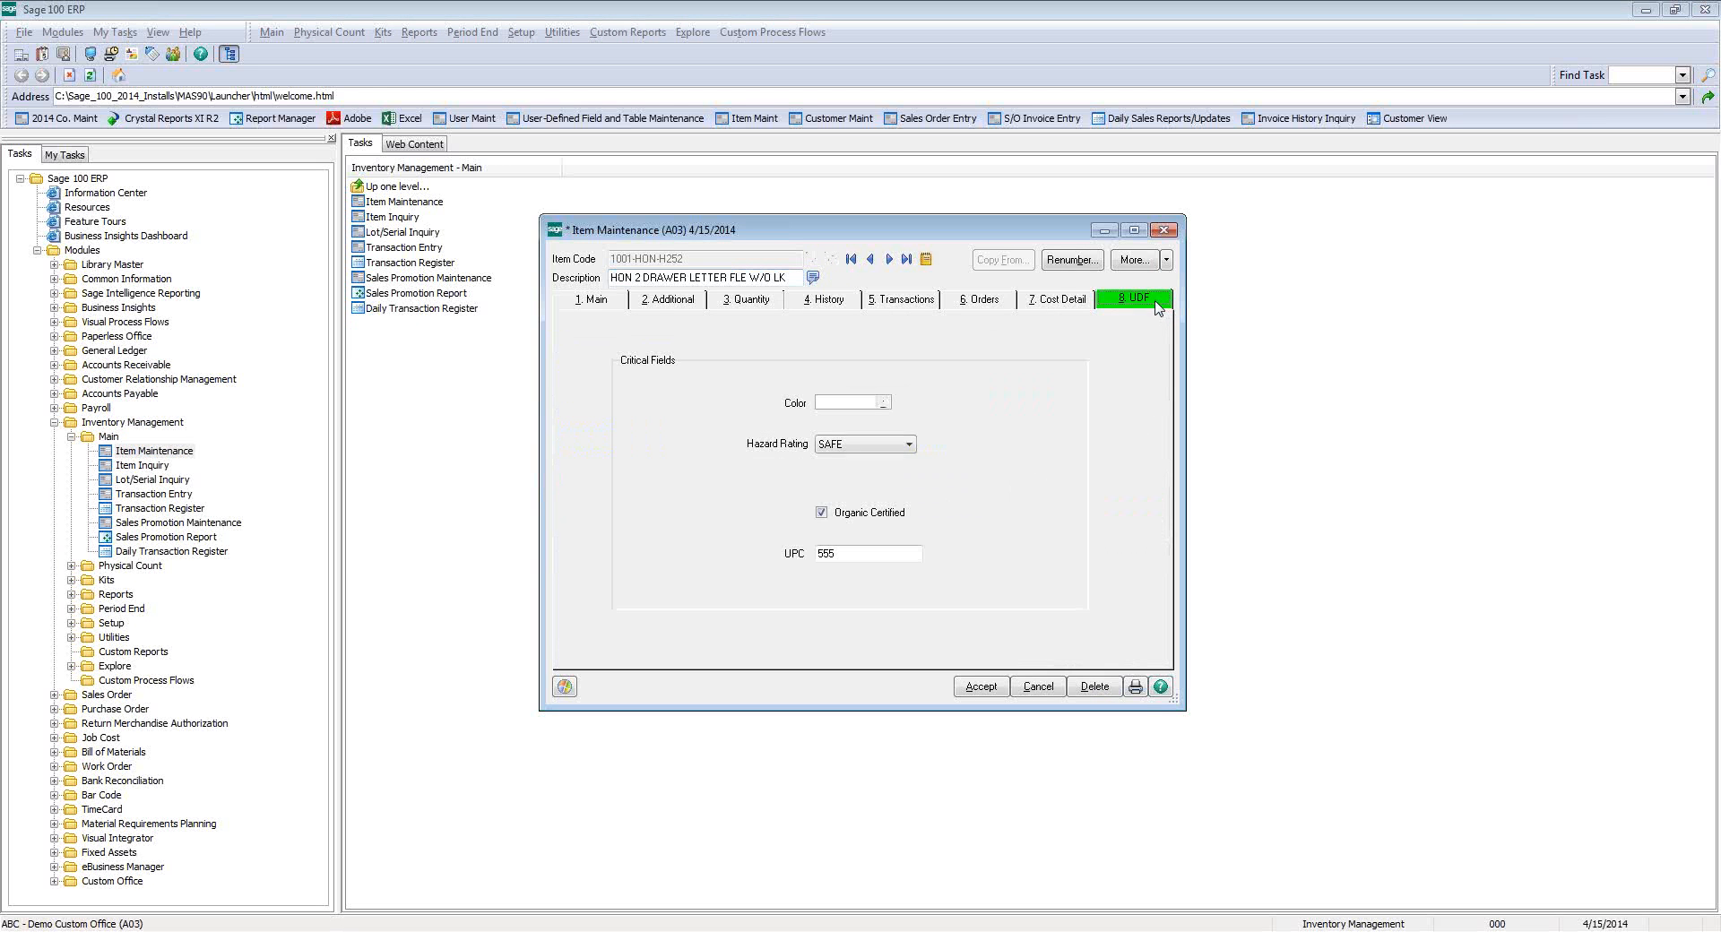
- Set item 1001-HON-H252LK's Hazard Rating to DANGEROUS and Color to RED, and save the item
left_click(889, 259)
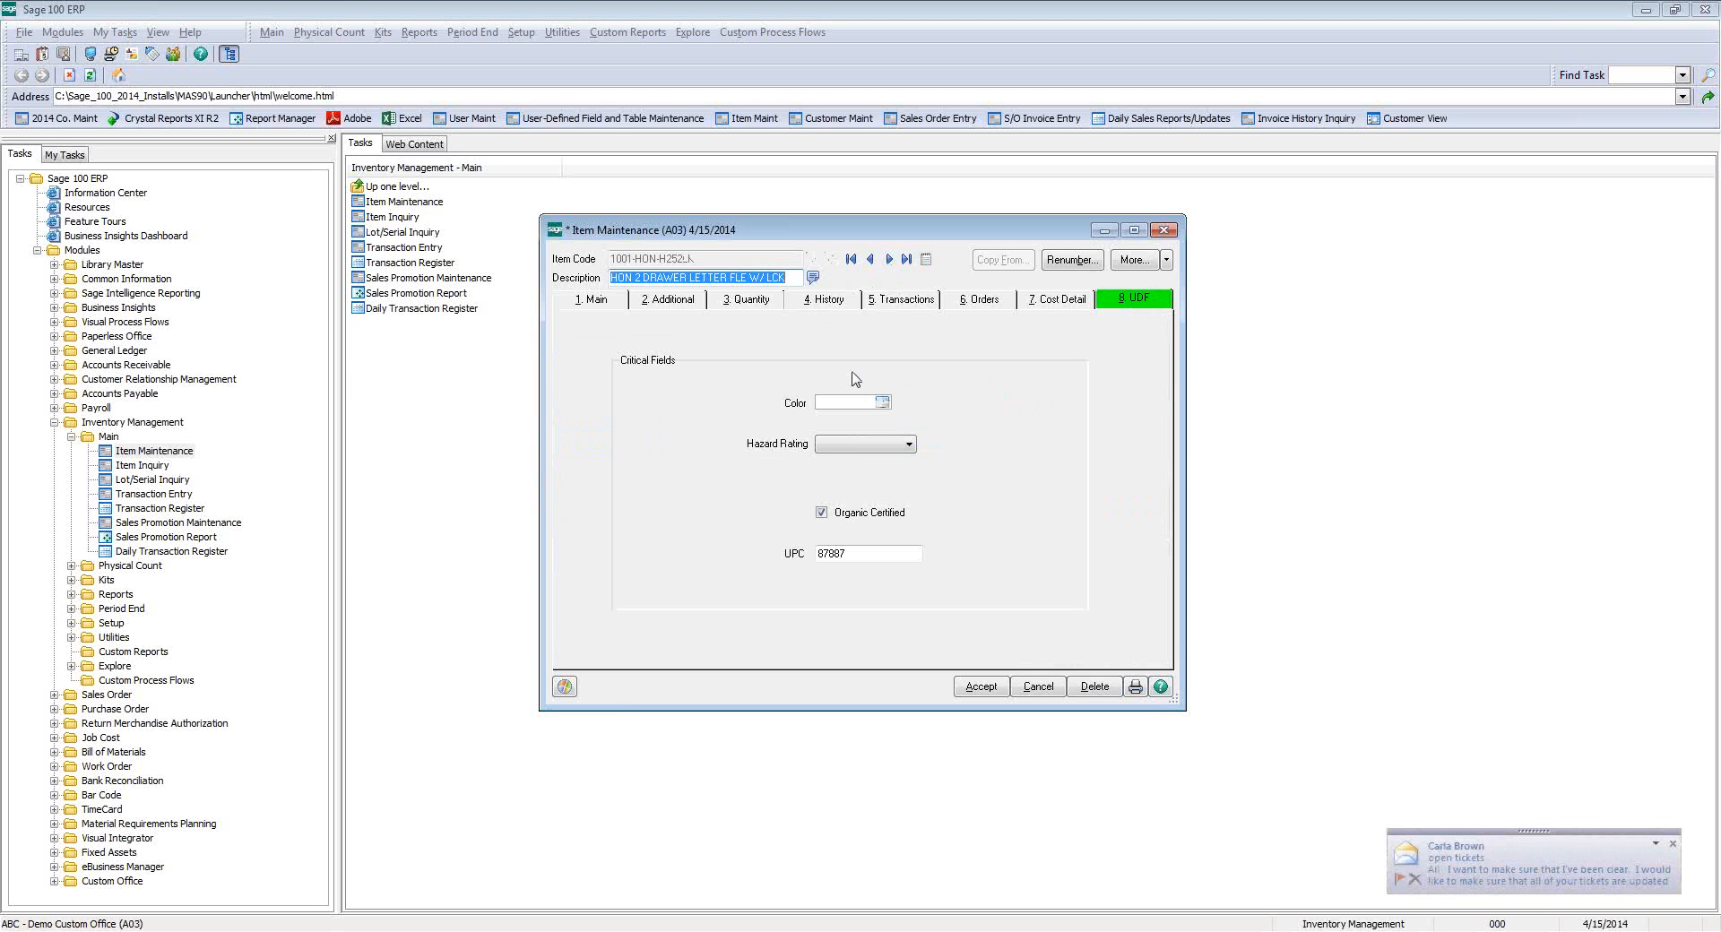
left_click(878, 446)
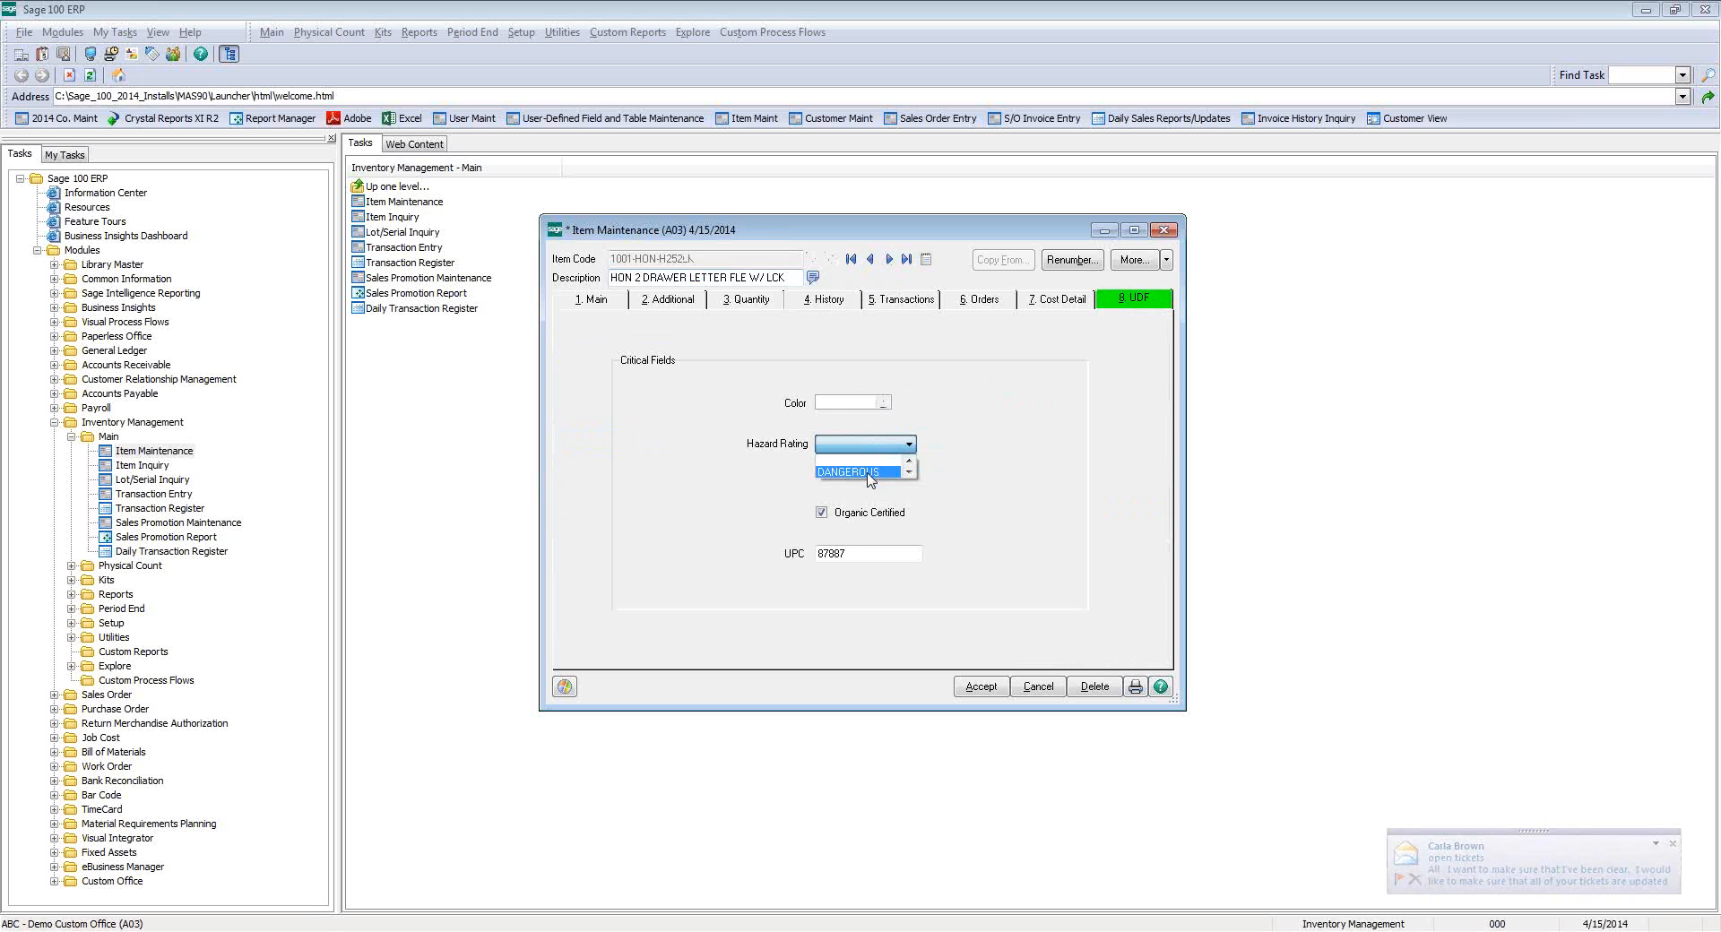
left_click(876, 472)
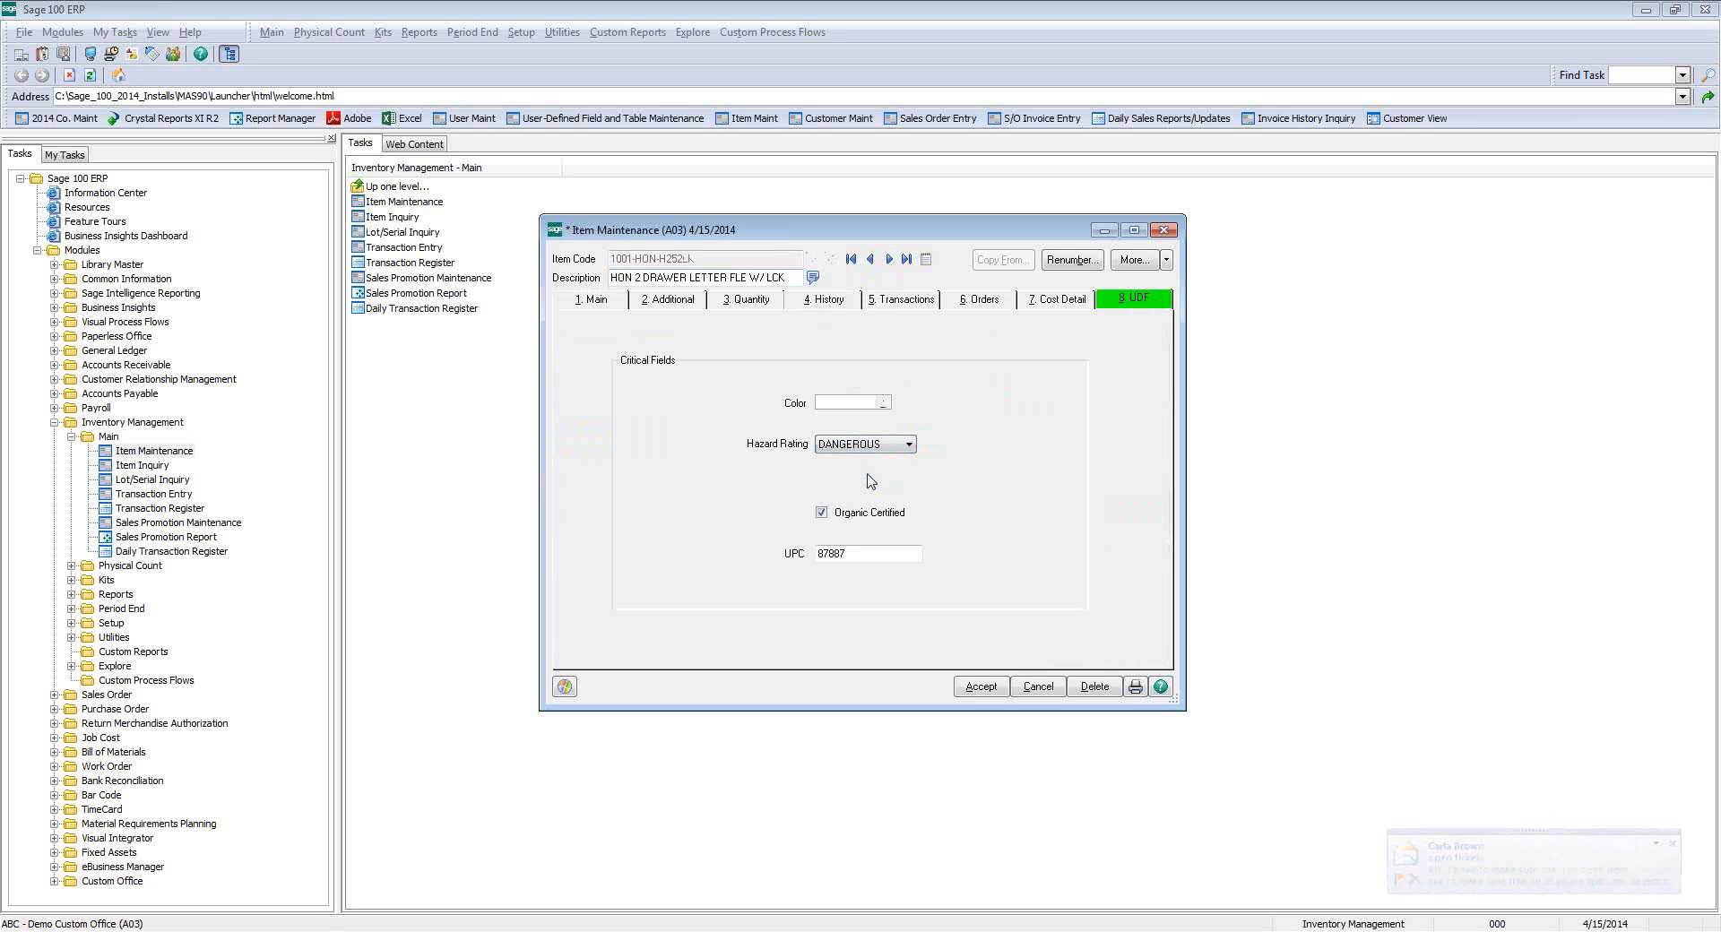
left_click(868, 403)
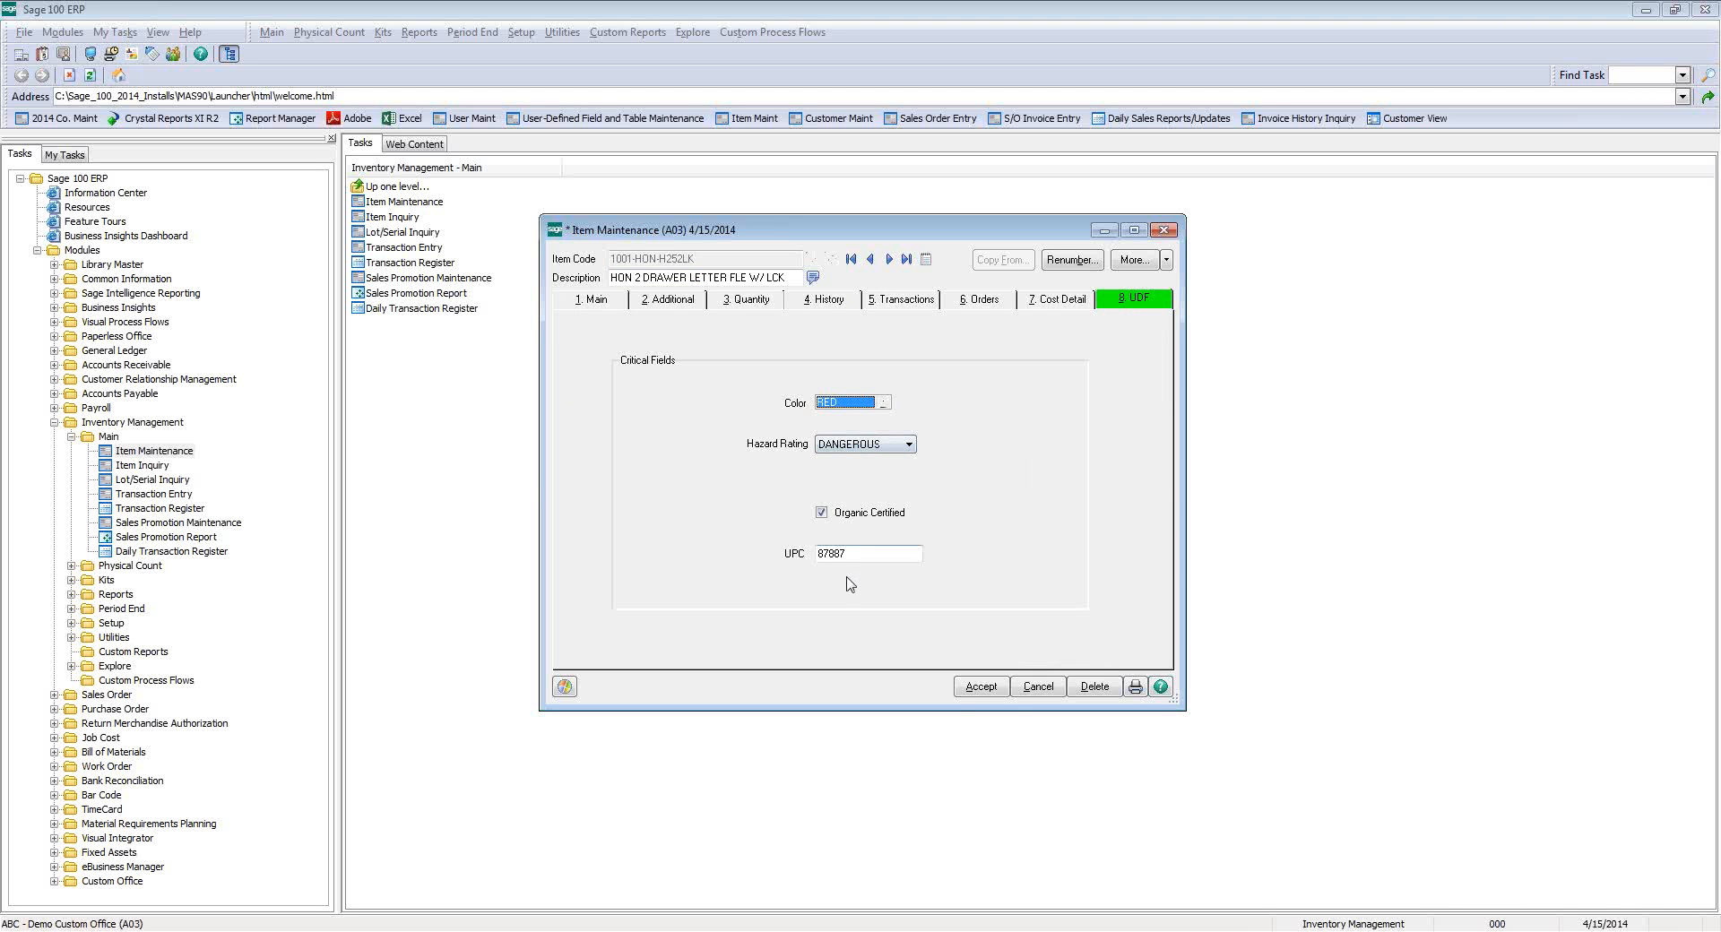
left_click(981, 687)
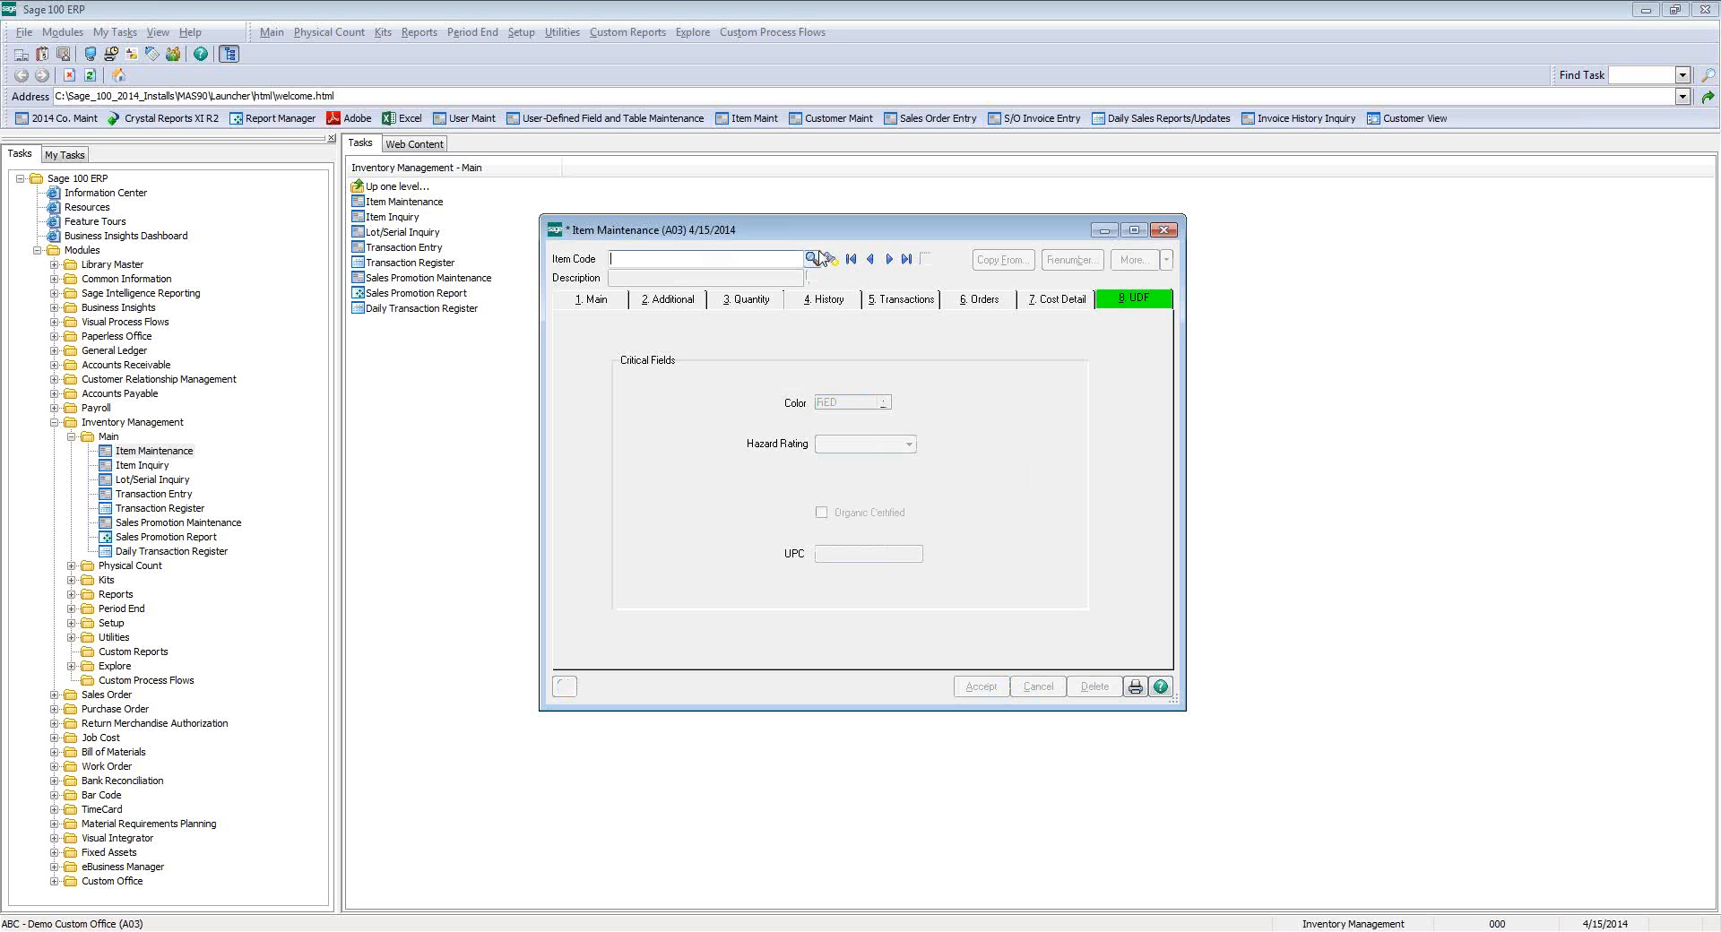
- Review the Critical Fields of the first two items and close Item Maintenance
left_click(851, 260)
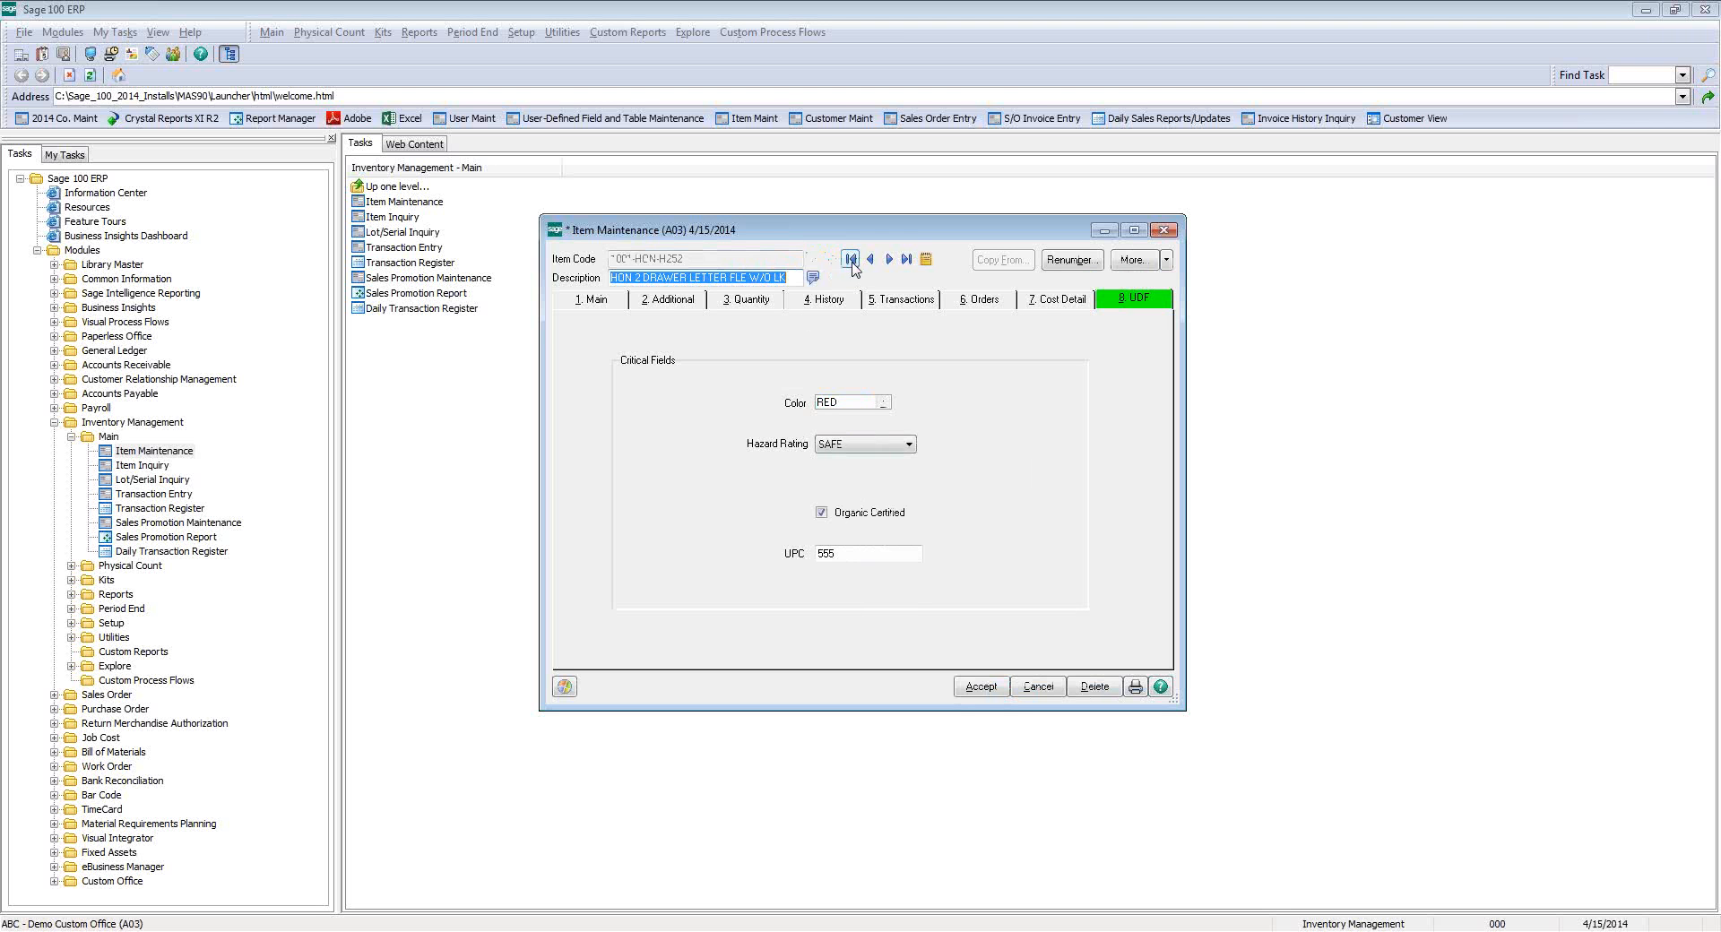
left_click(889, 259)
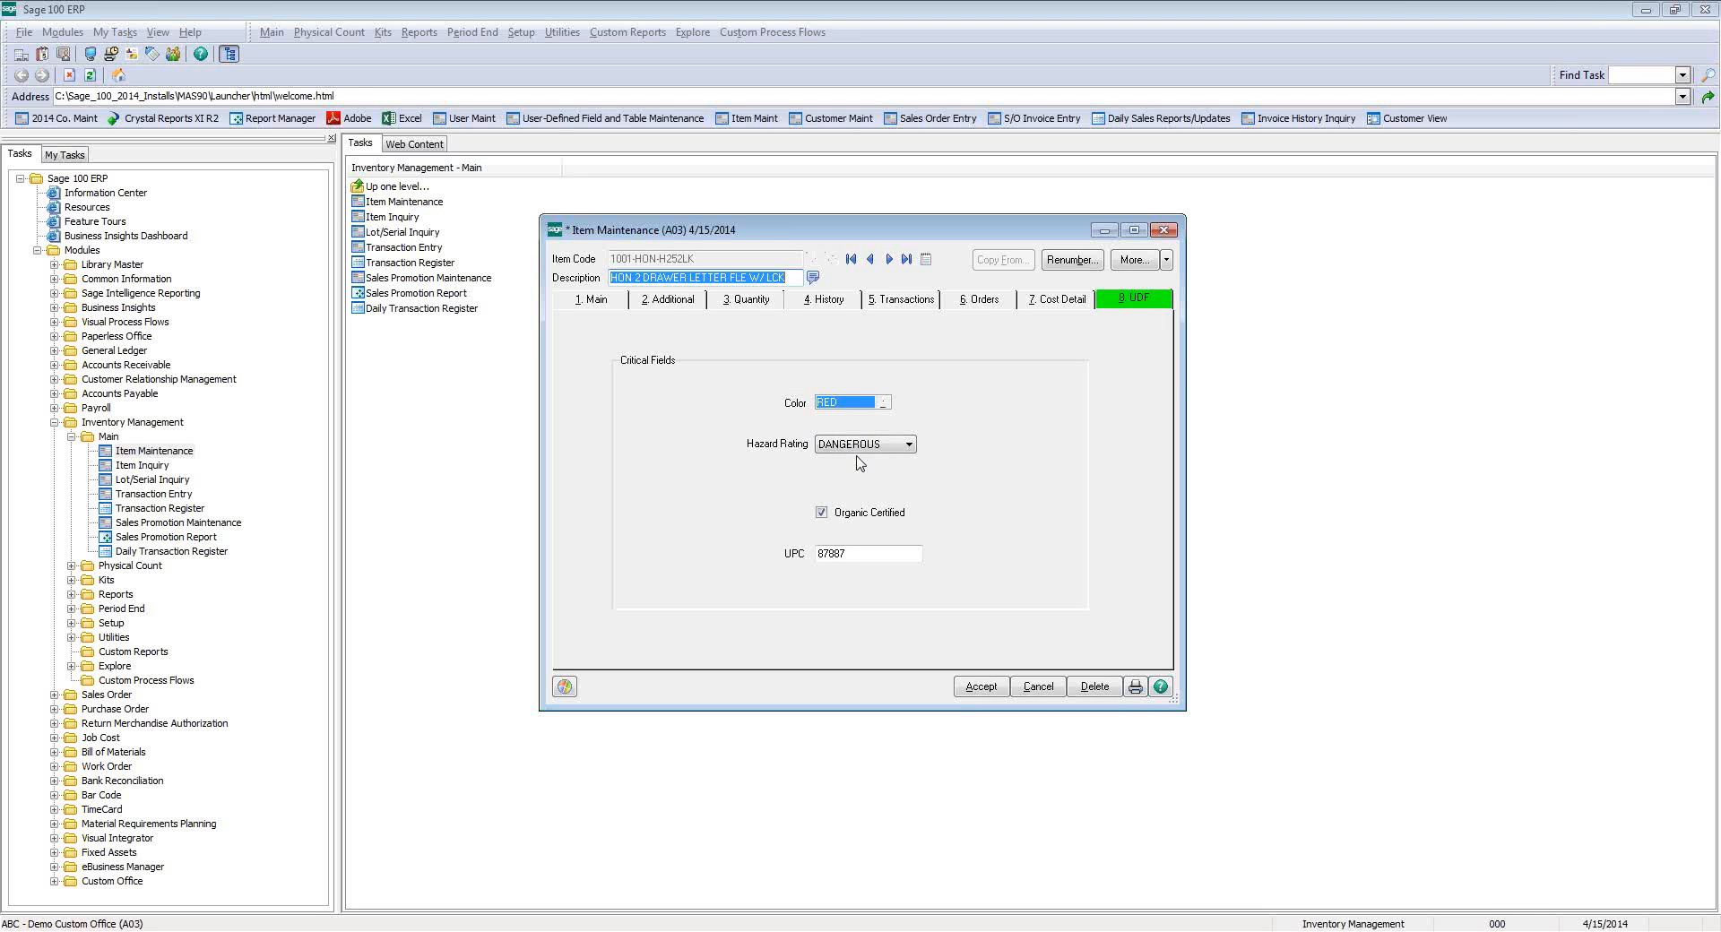
left_click(1167, 231)
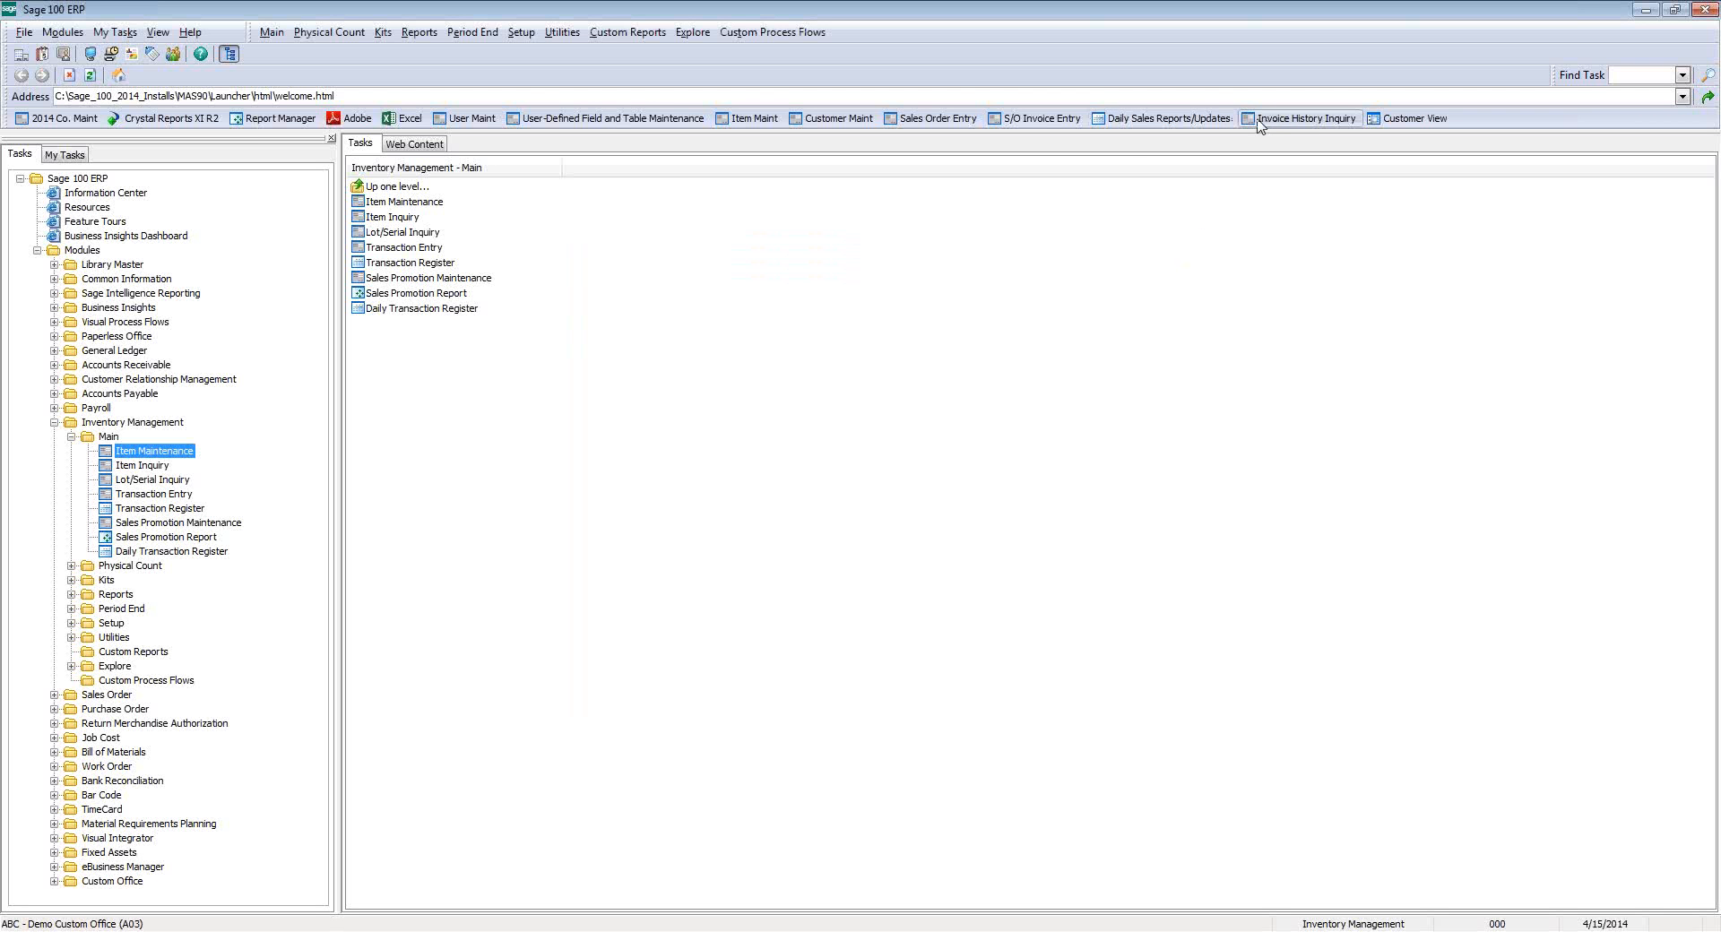
- Open the user-defined fields of the PO Purchase Order Detail table in User-Defined Field and Table Maintenance
left_click(53, 422)
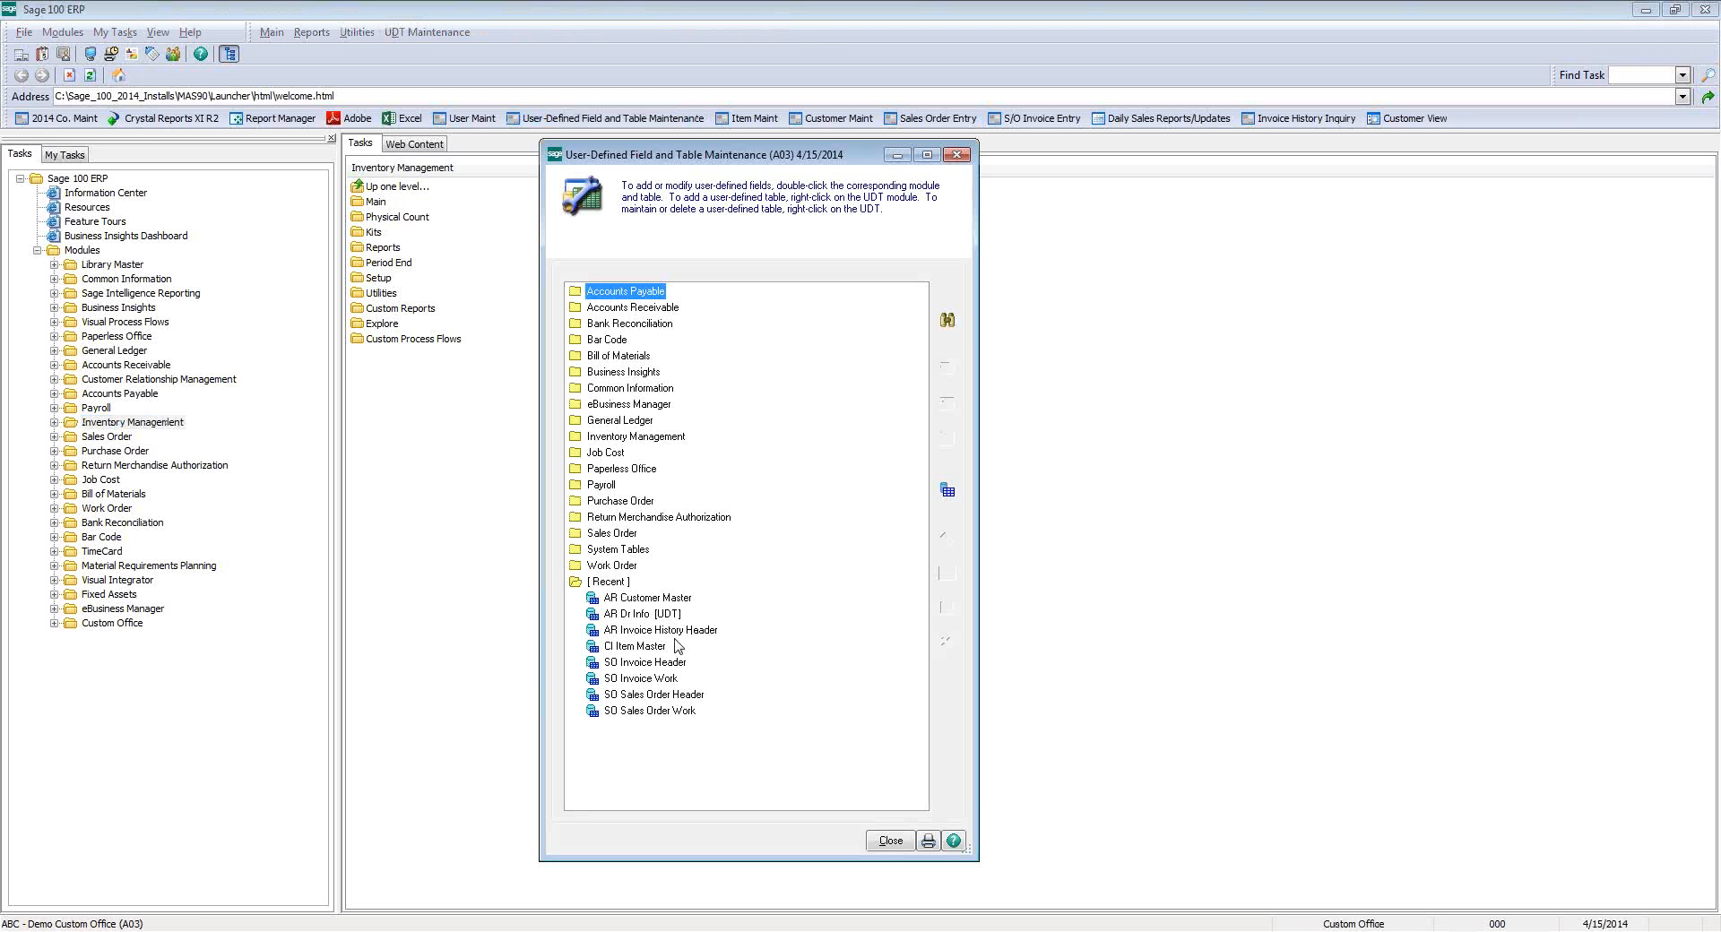
double_click(615, 502)
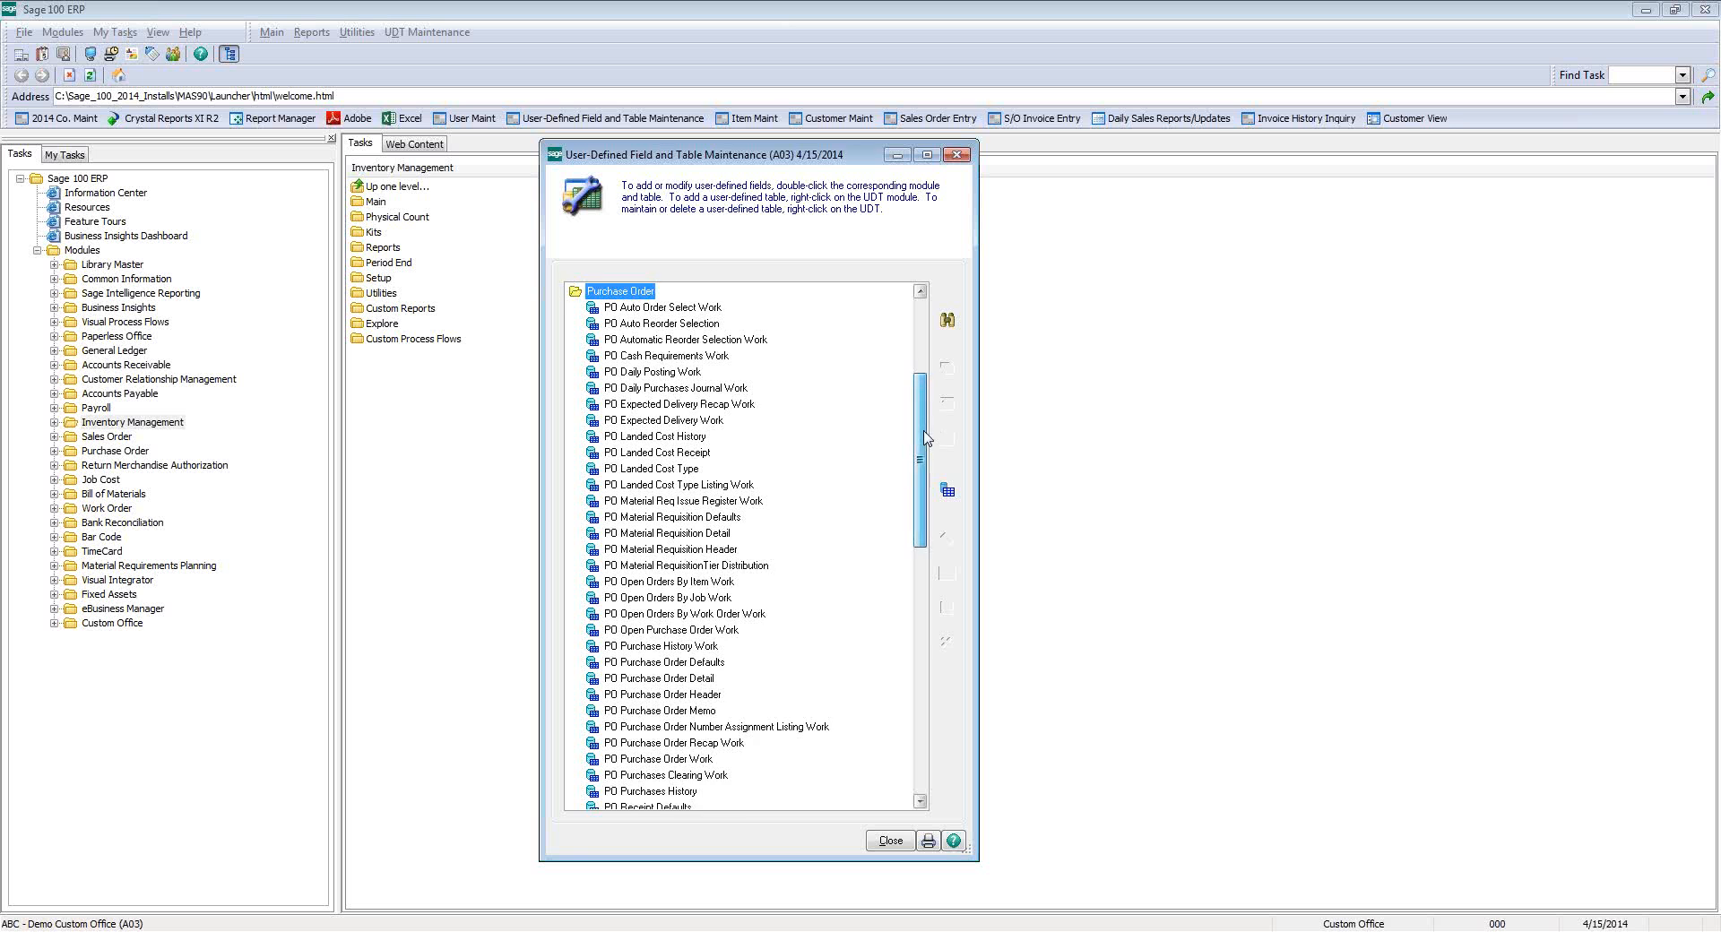
scroll(923, 433, "down", 1)
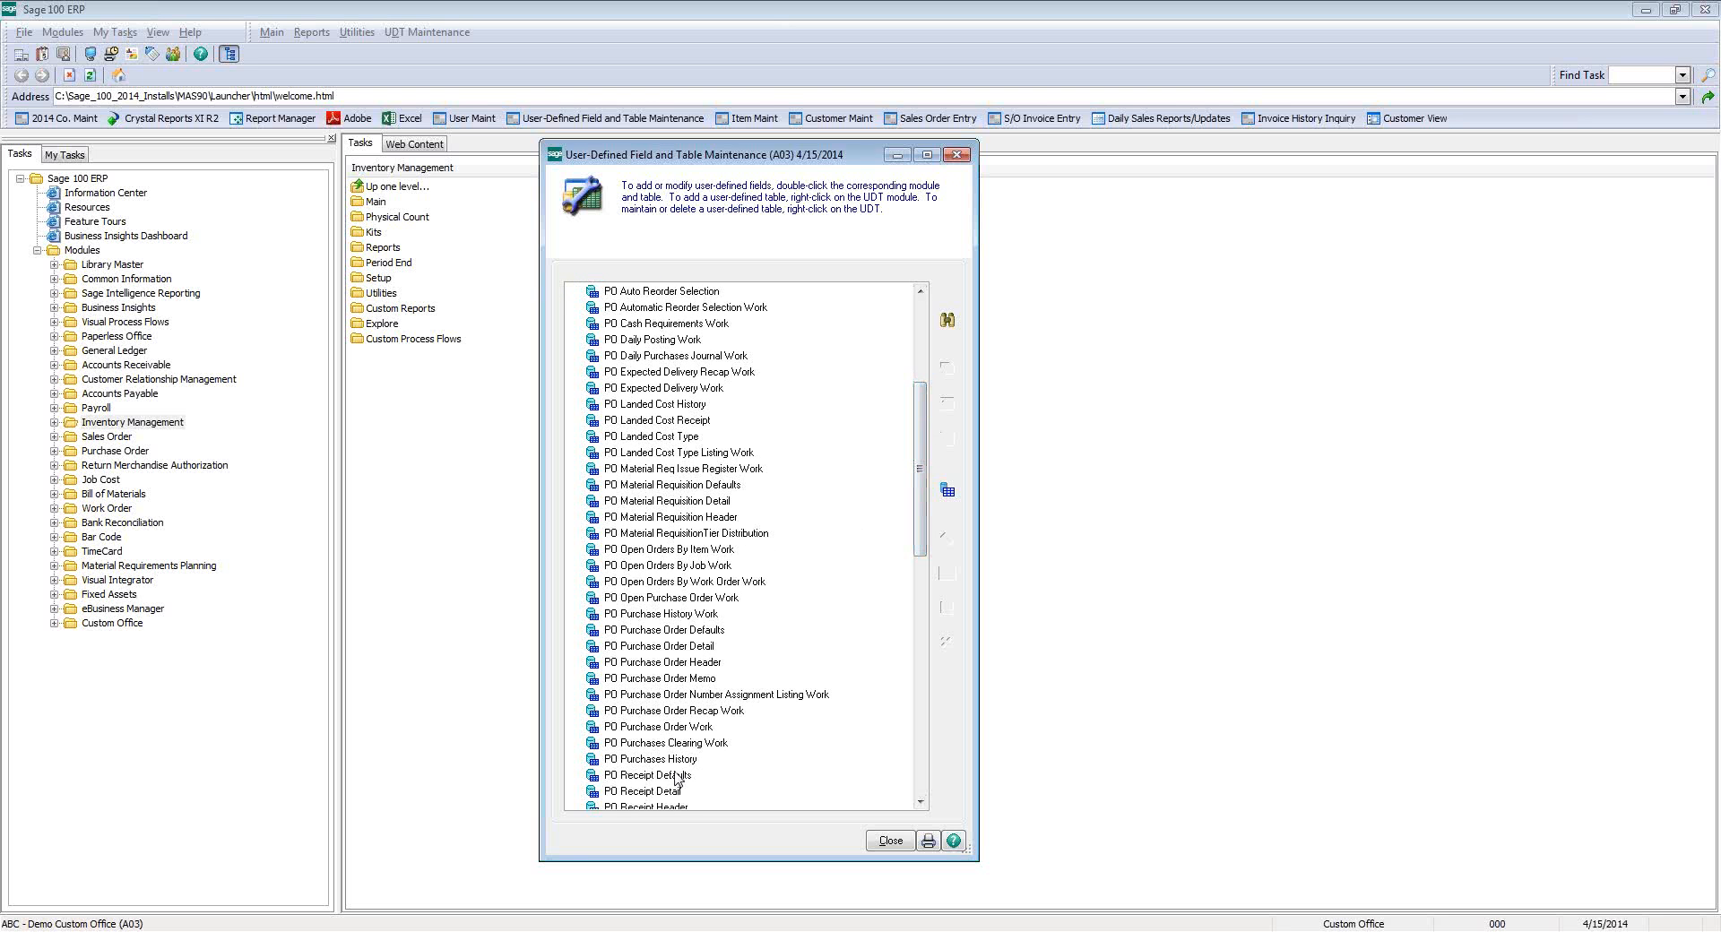
left_click(642, 653)
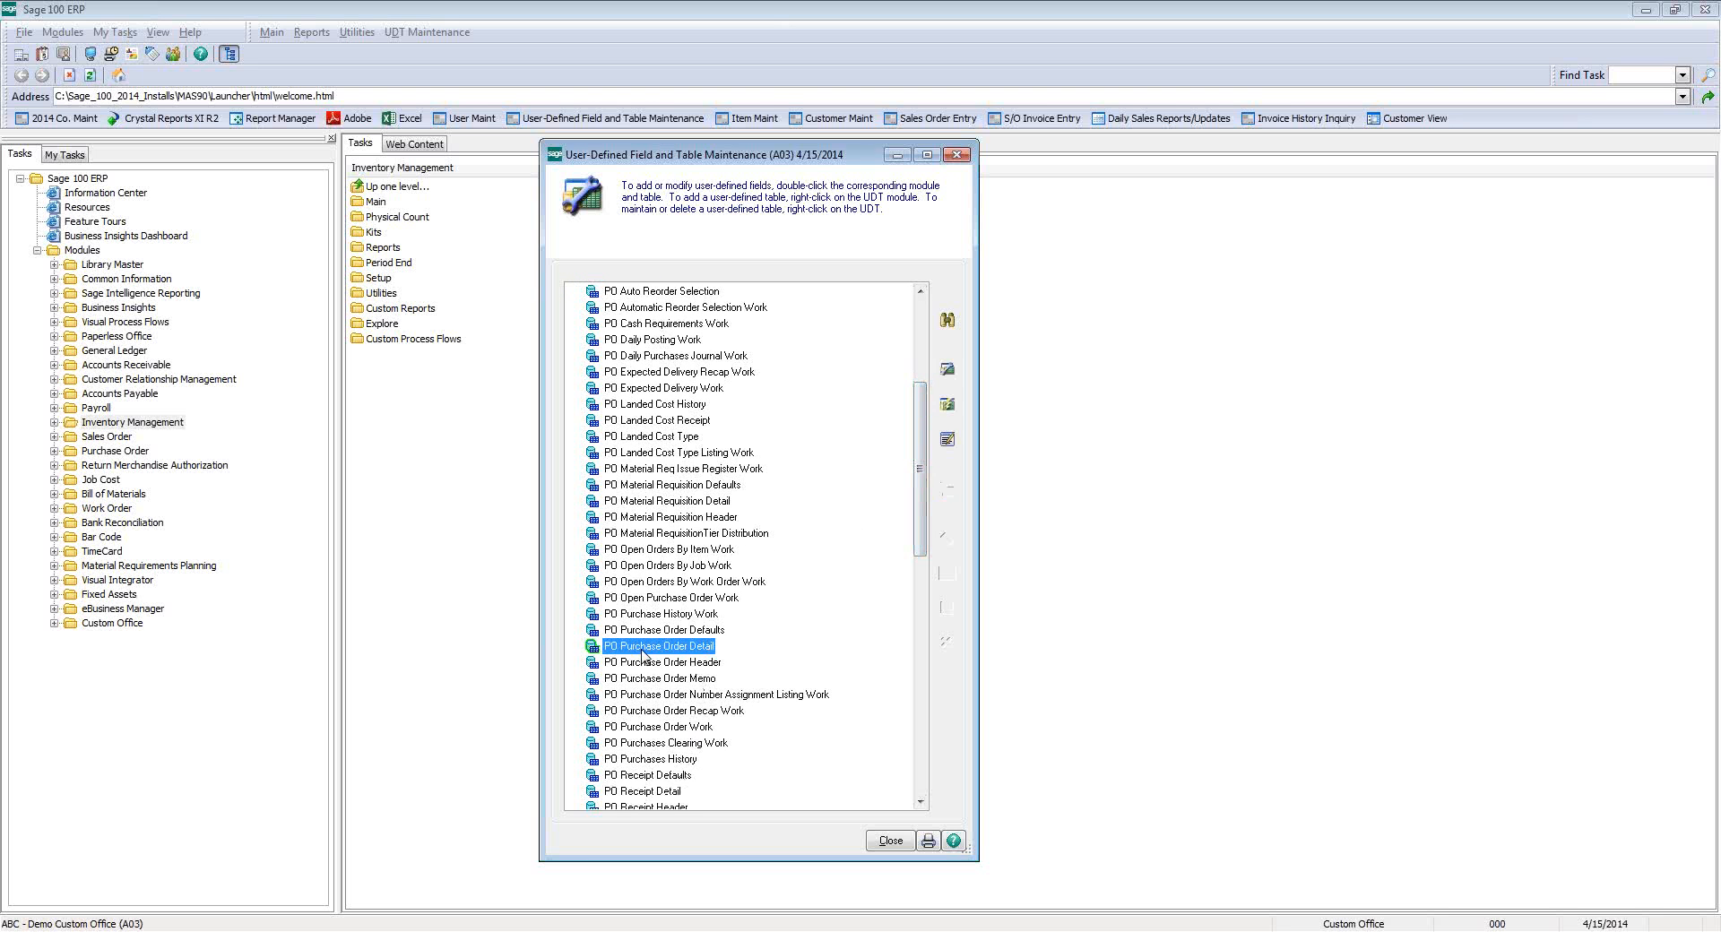
left_click(950, 373)
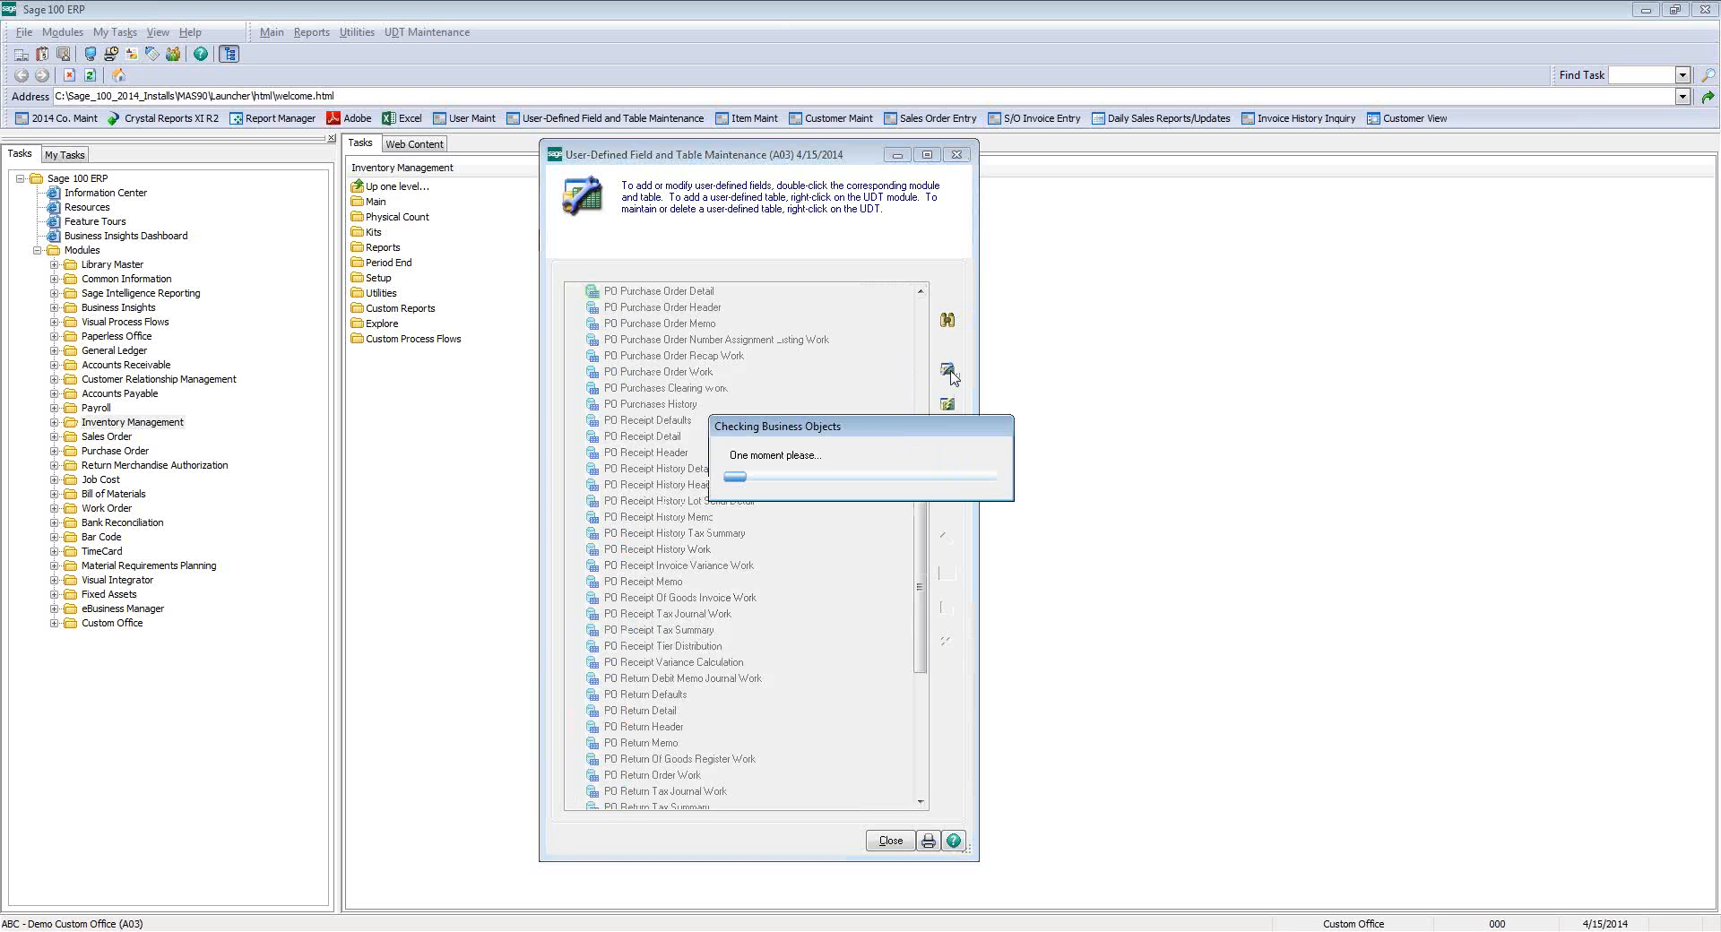
- Examine the data source of the HAZARD_RATING field in PO Purchase Order Detail and close the field list
left_click(589, 247)
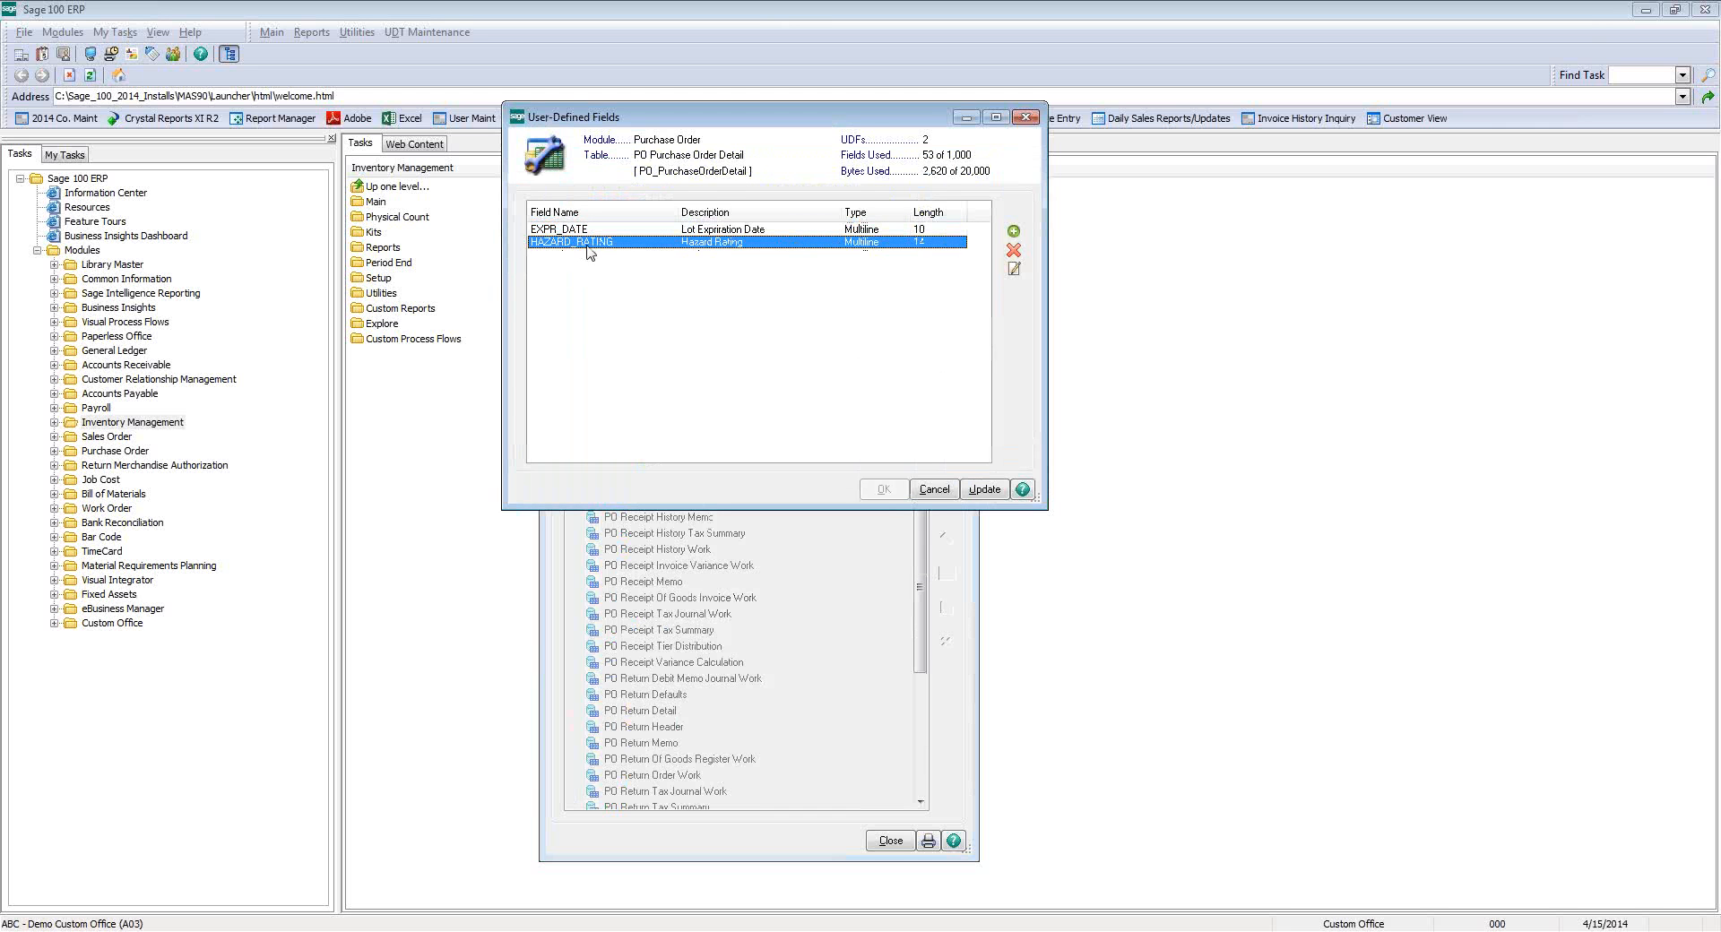
left_click(1014, 271)
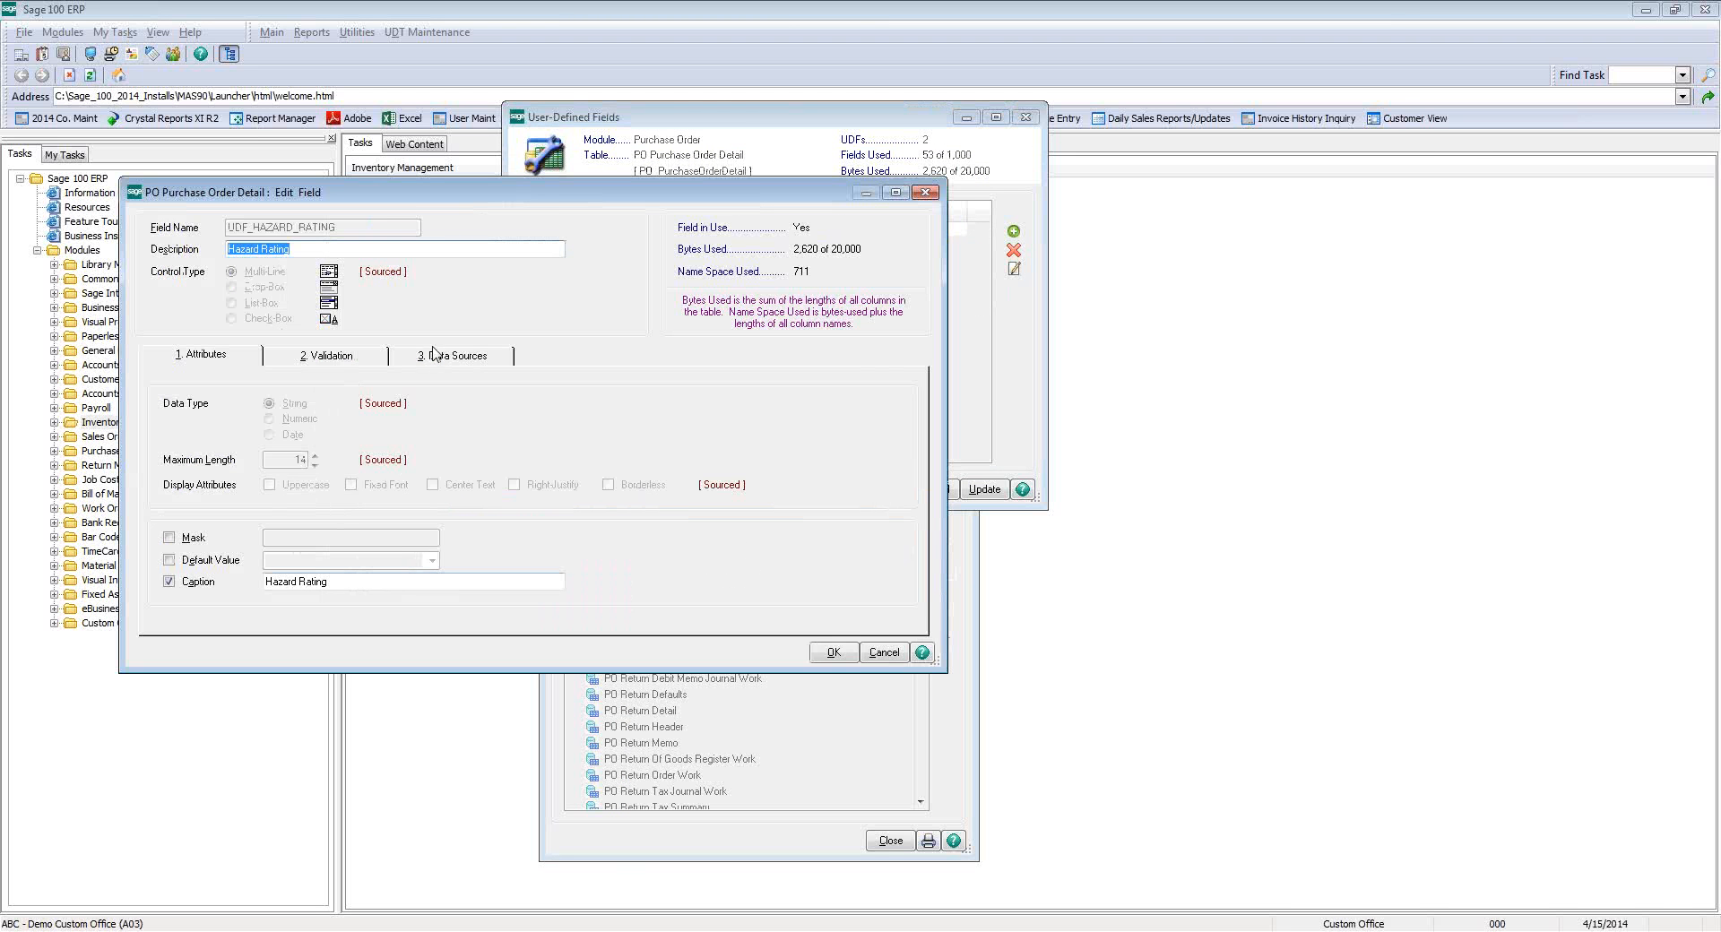
left_click(433, 354)
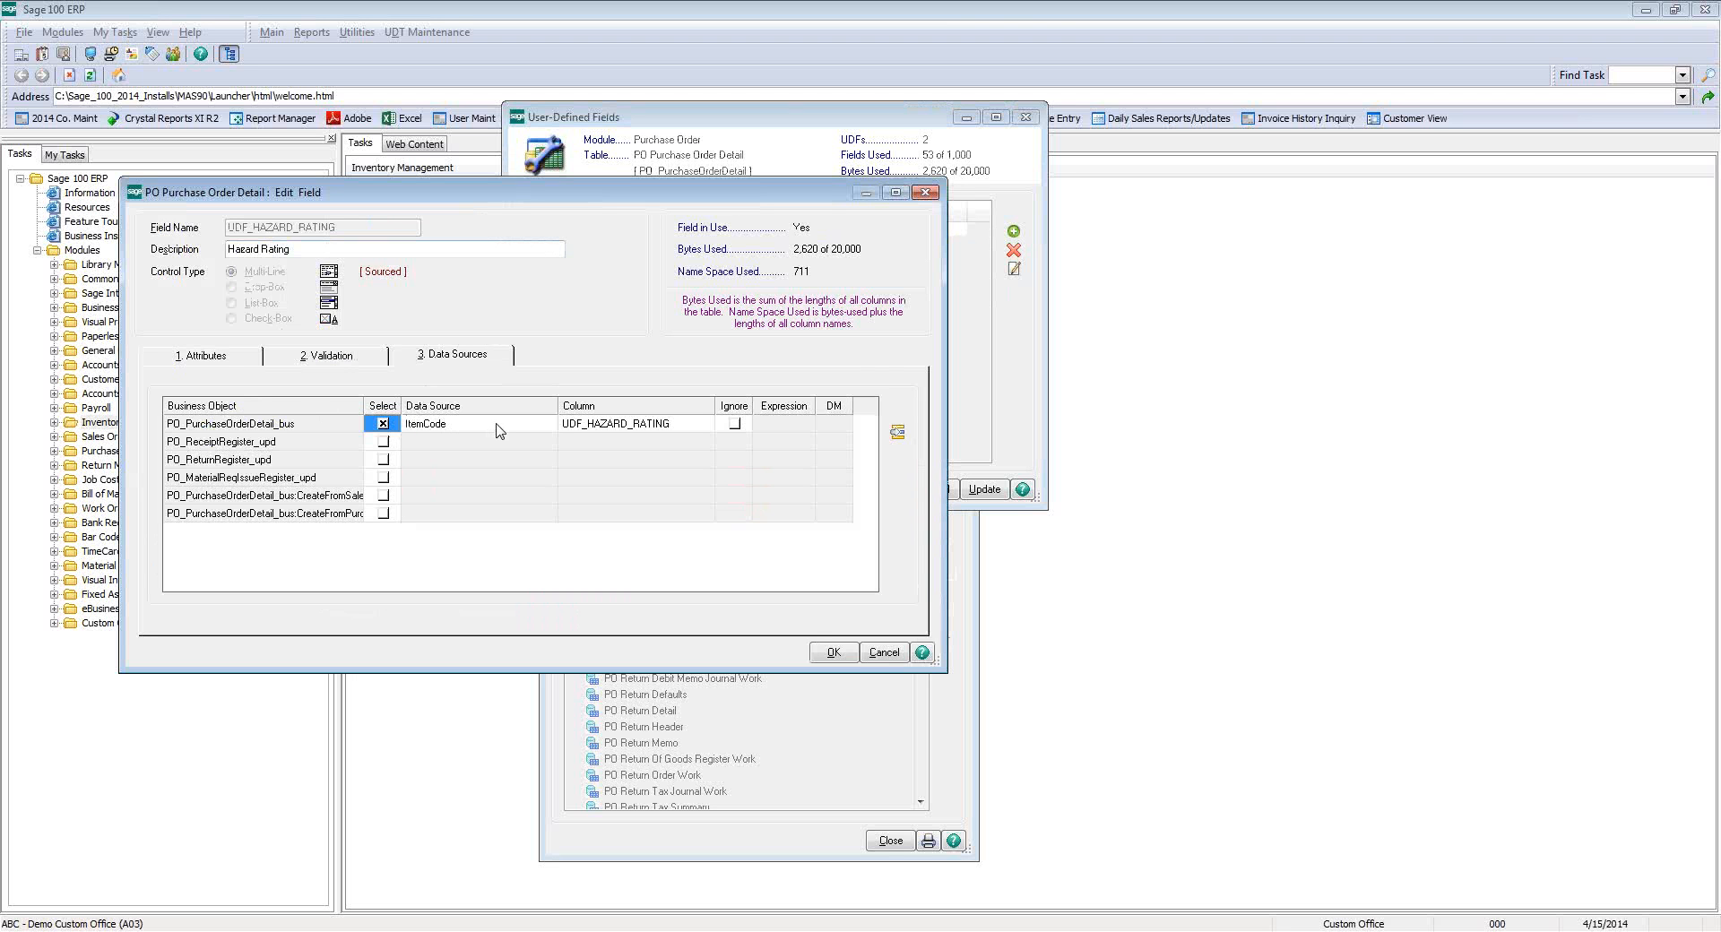
left_click(924, 192)
left_click(1020, 119)
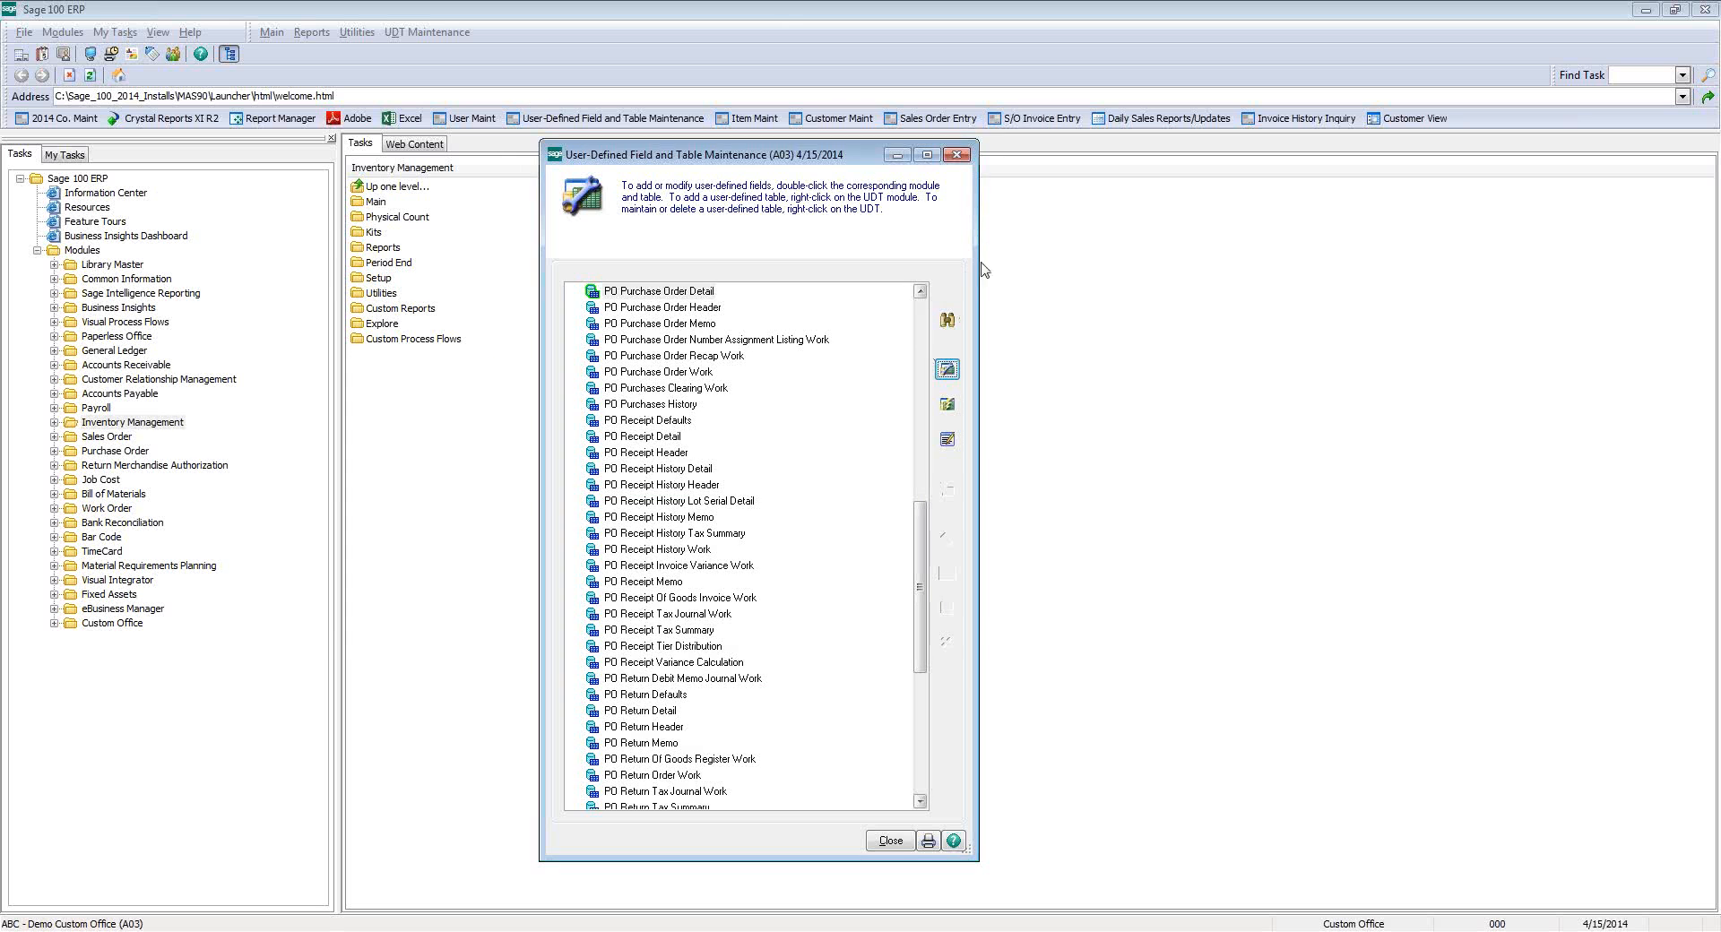
- Close the user-defined field window, open Purchase Order Entry and review the Hazard Rating on the last purchase order's item line
left_click(958, 155)
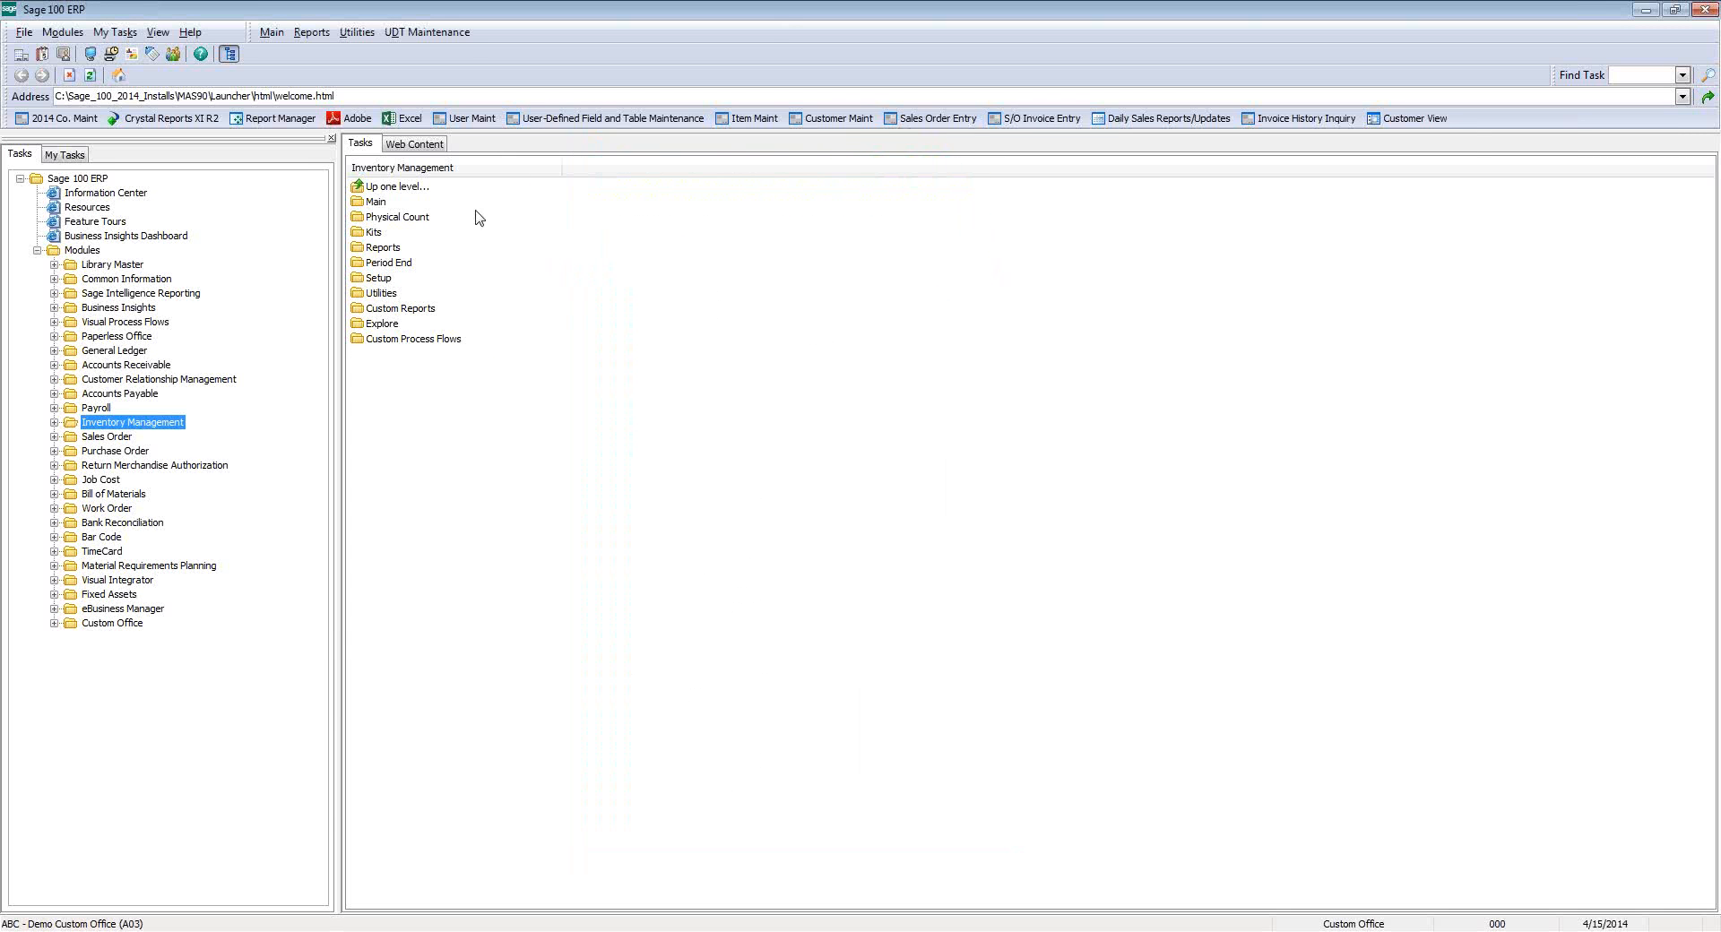
left_click(108, 453)
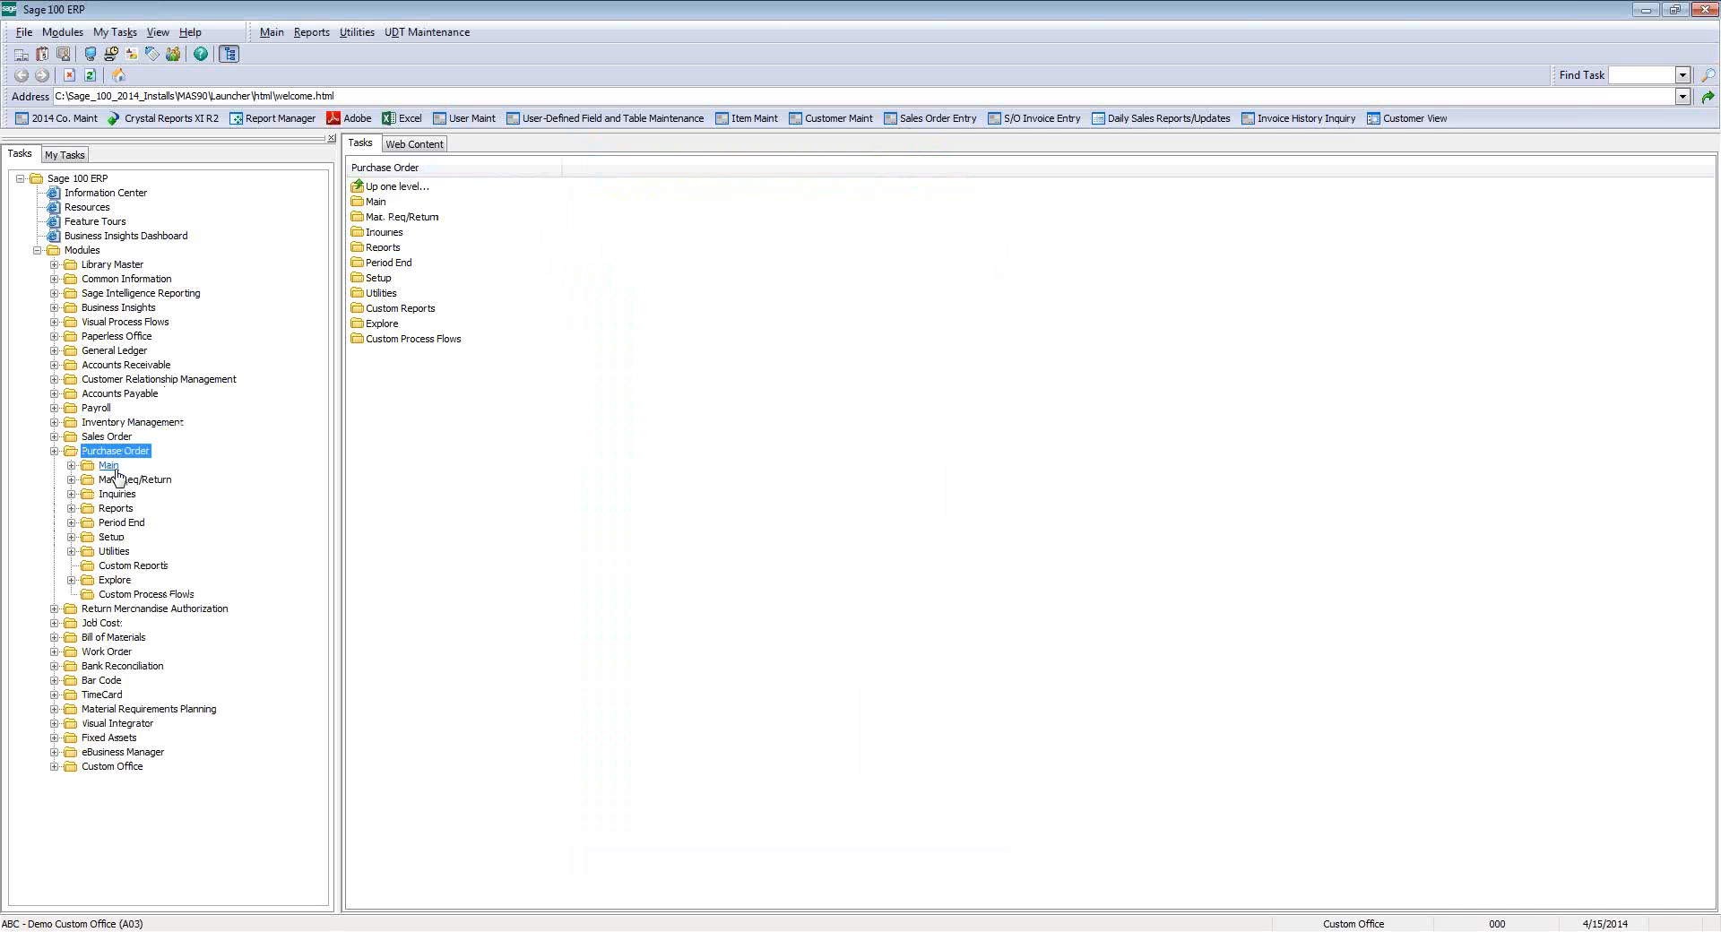
left_click(108, 465)
double_click(186, 510)
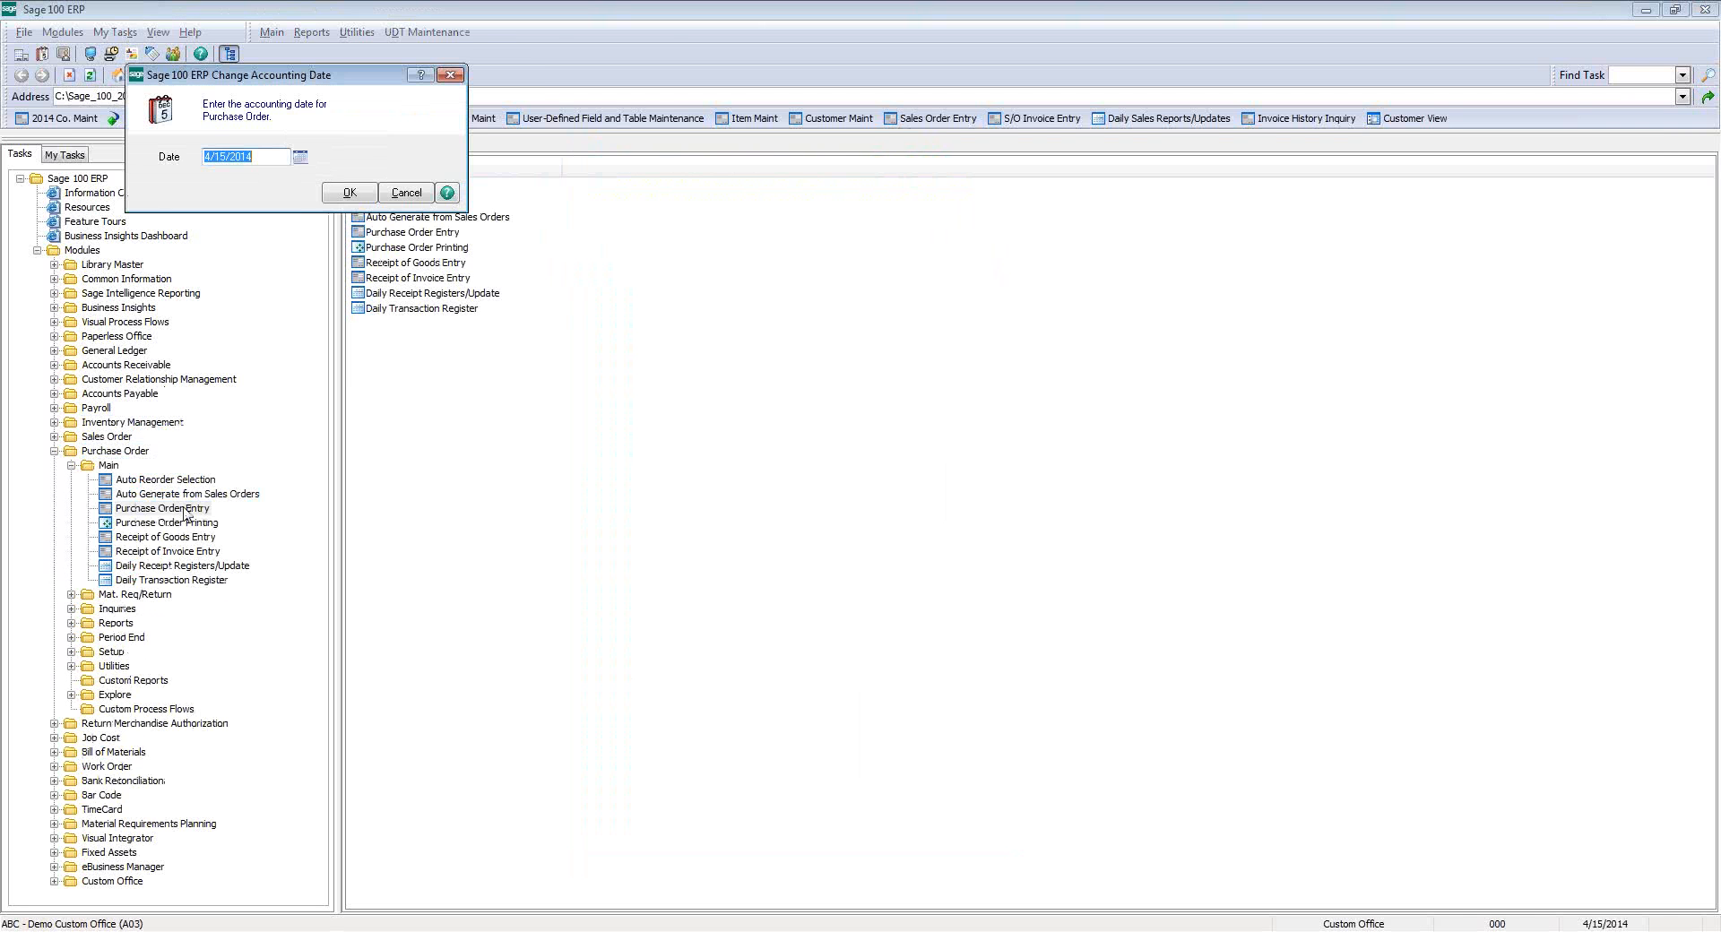
left_click(349, 193)
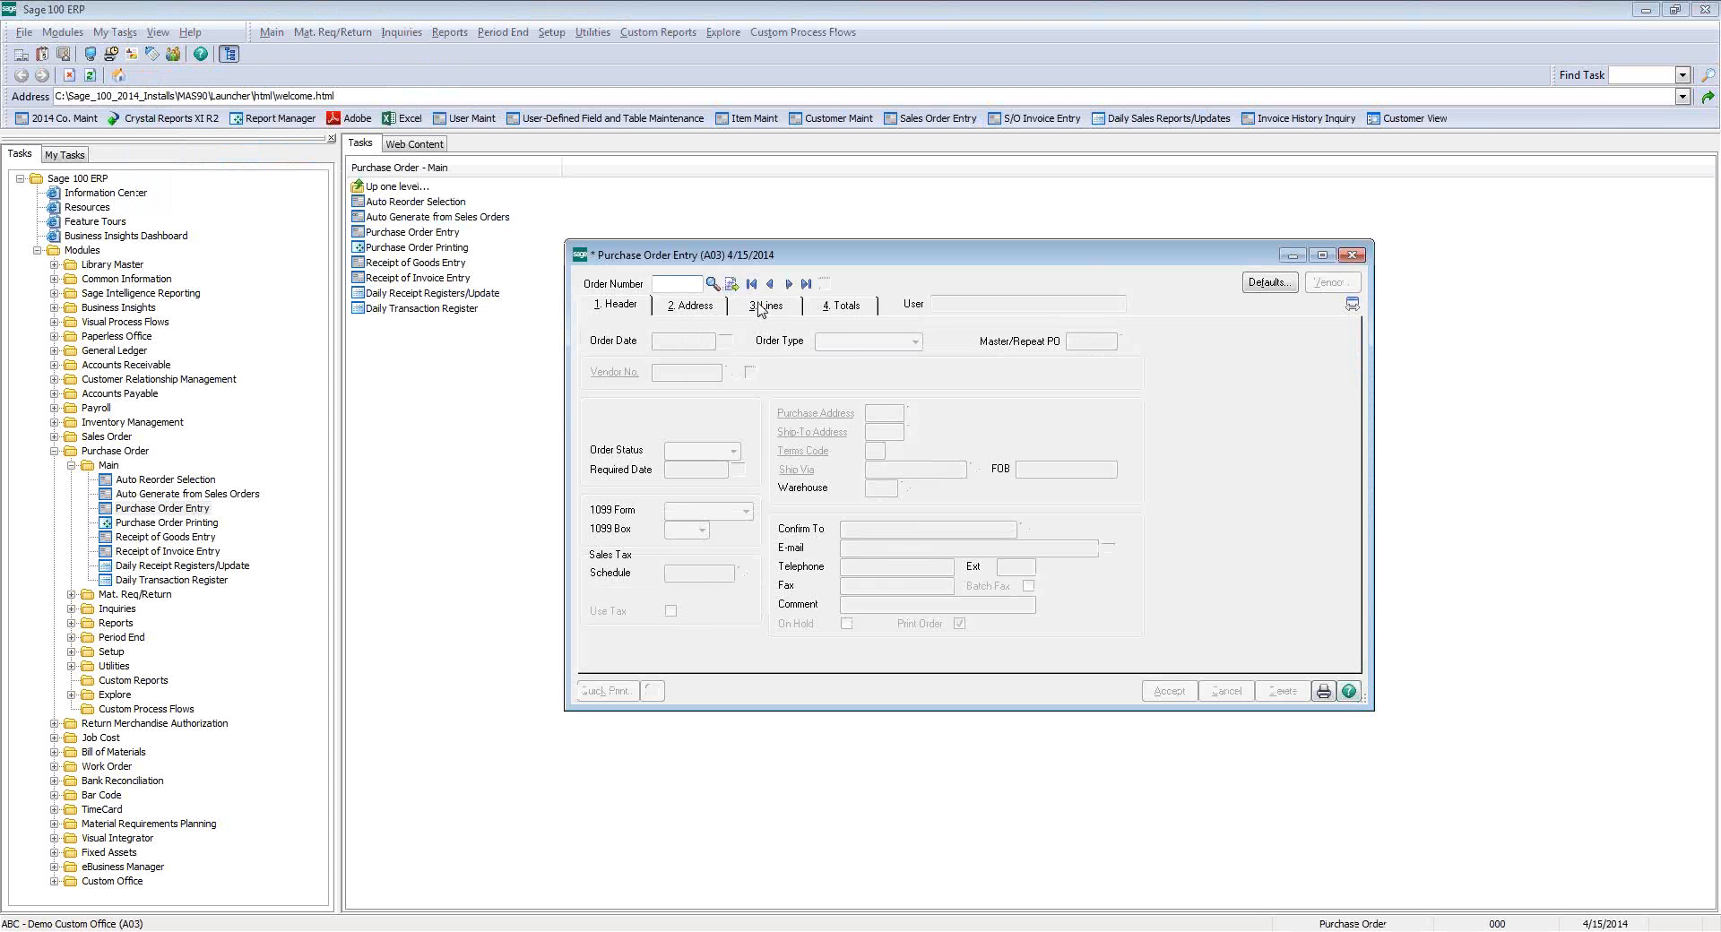
left_click(806, 285)
left_click(767, 305)
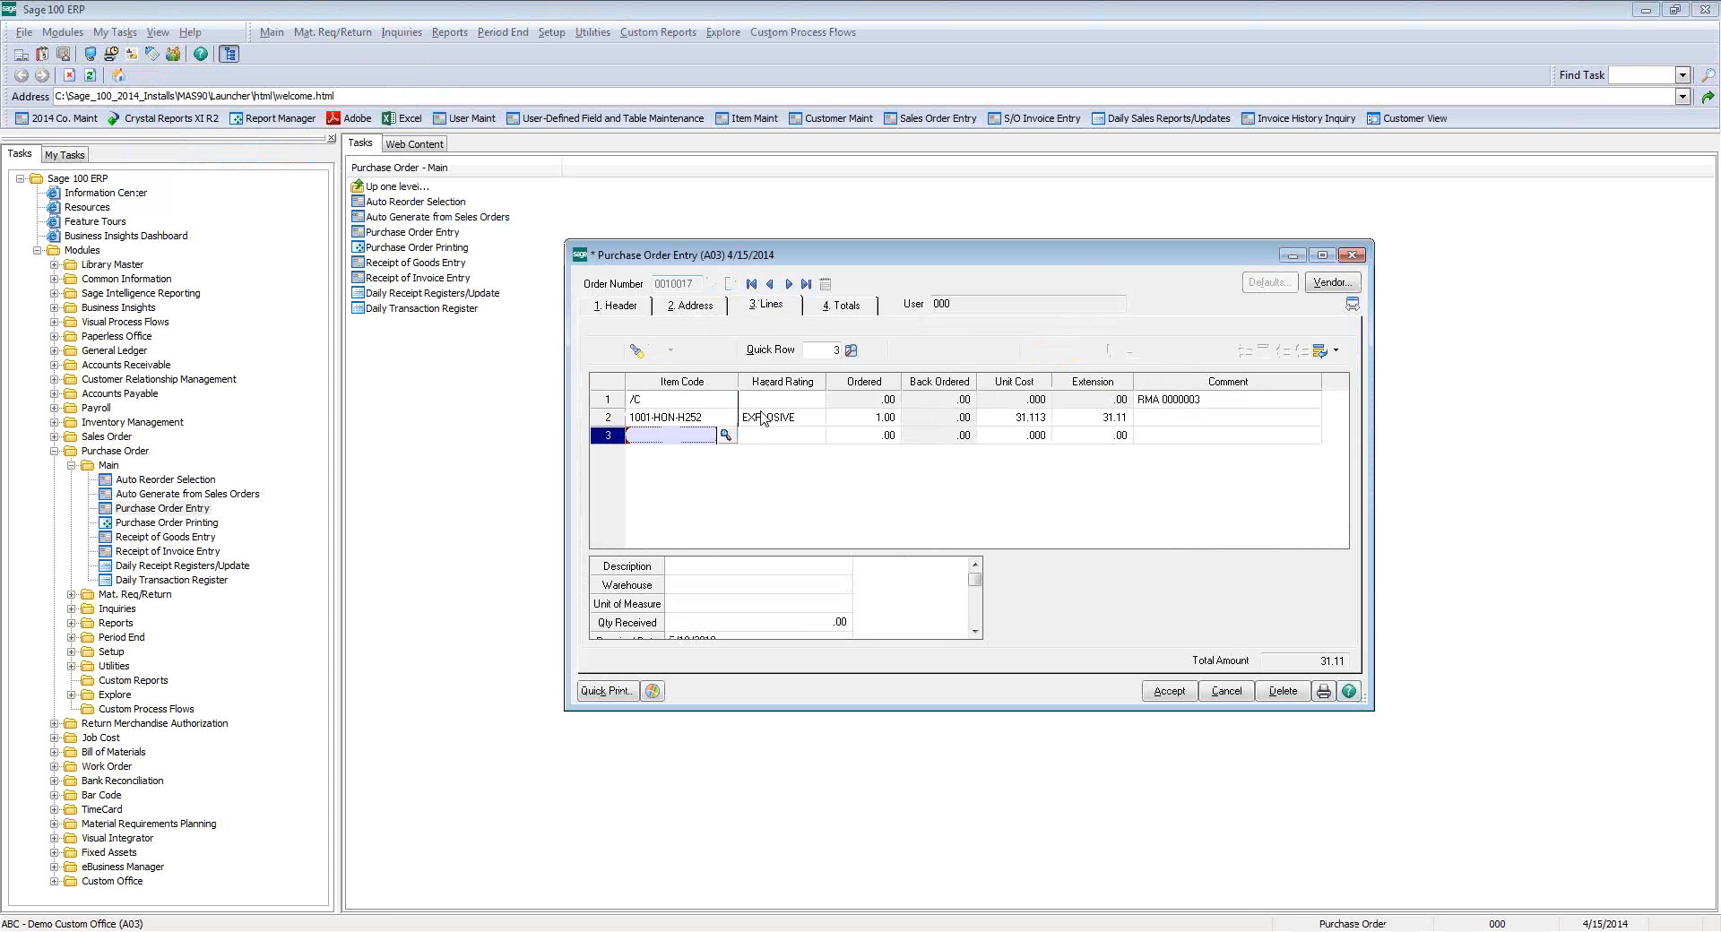
left_click(762, 418)
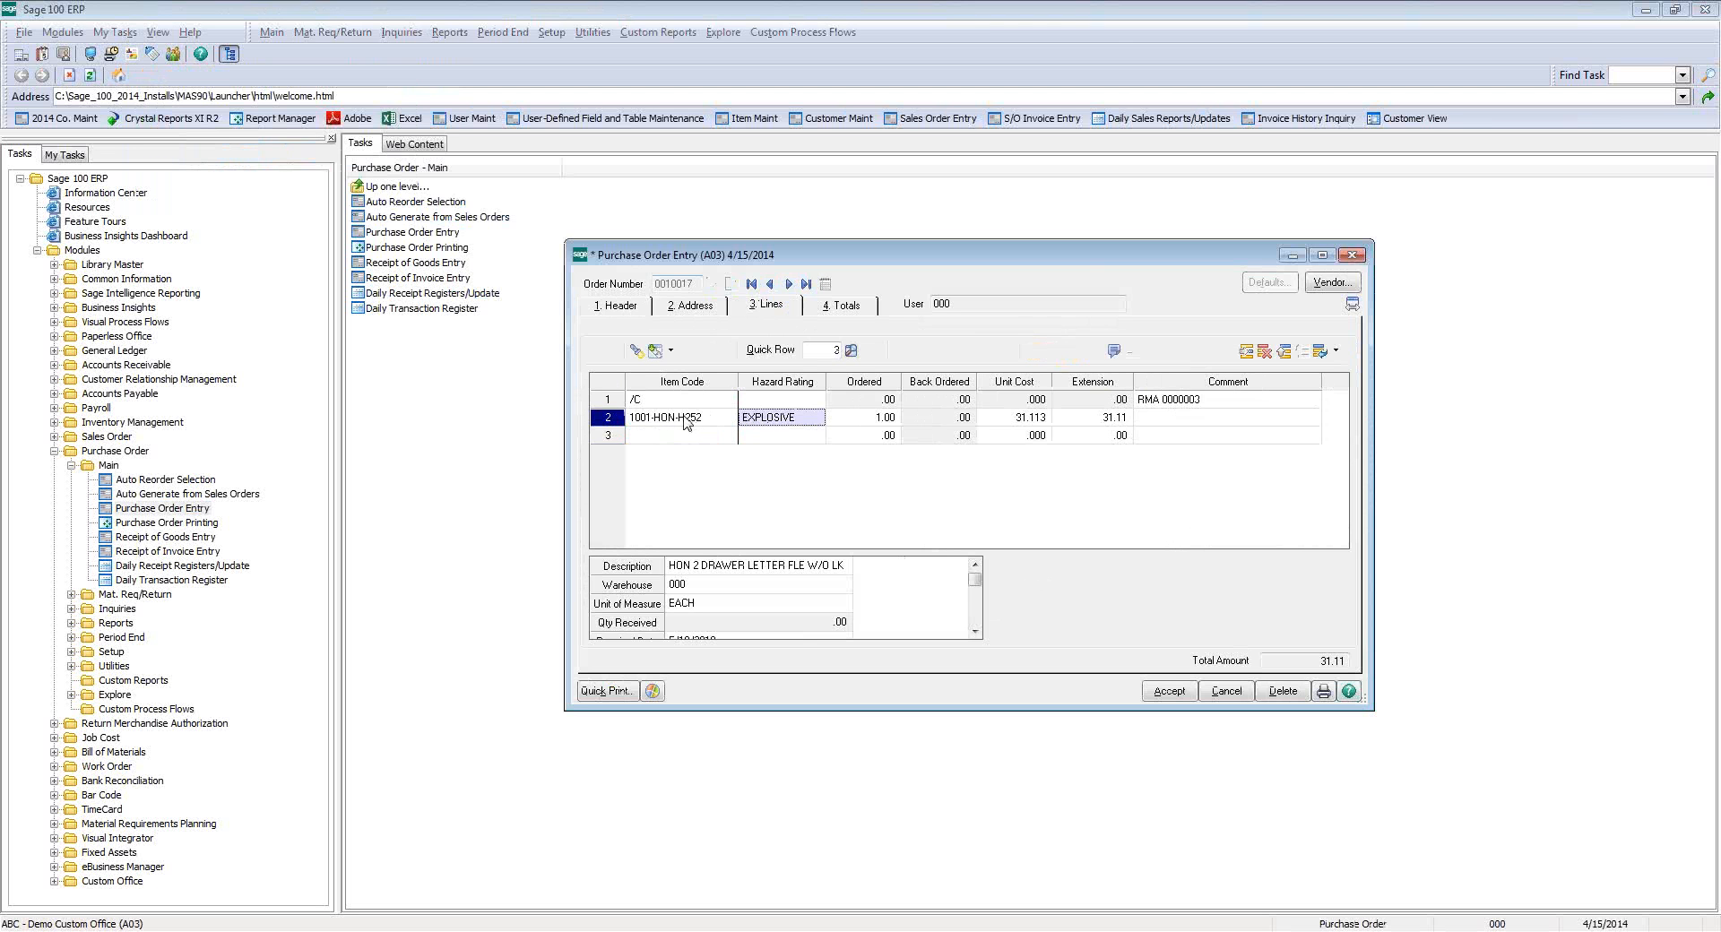
- Examine the fields added to the lines grid in the customized Purchase Order Entry panel for company A03, and leave the Customizer
key("ctrl+F9")
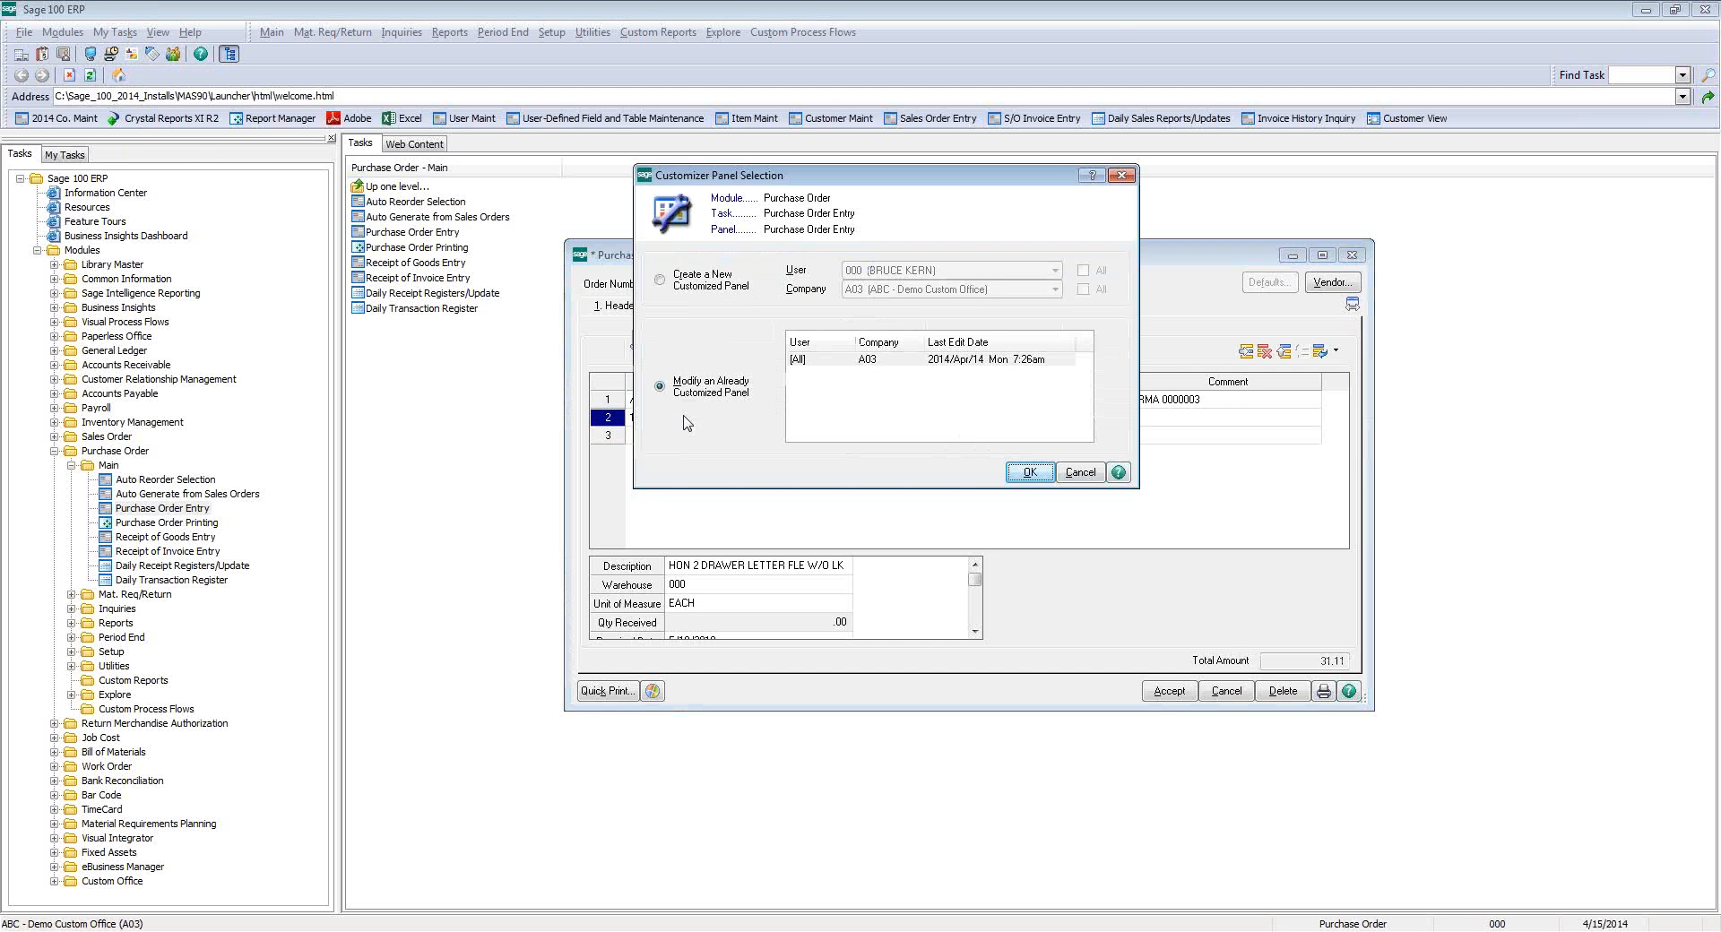
left_click(975, 360)
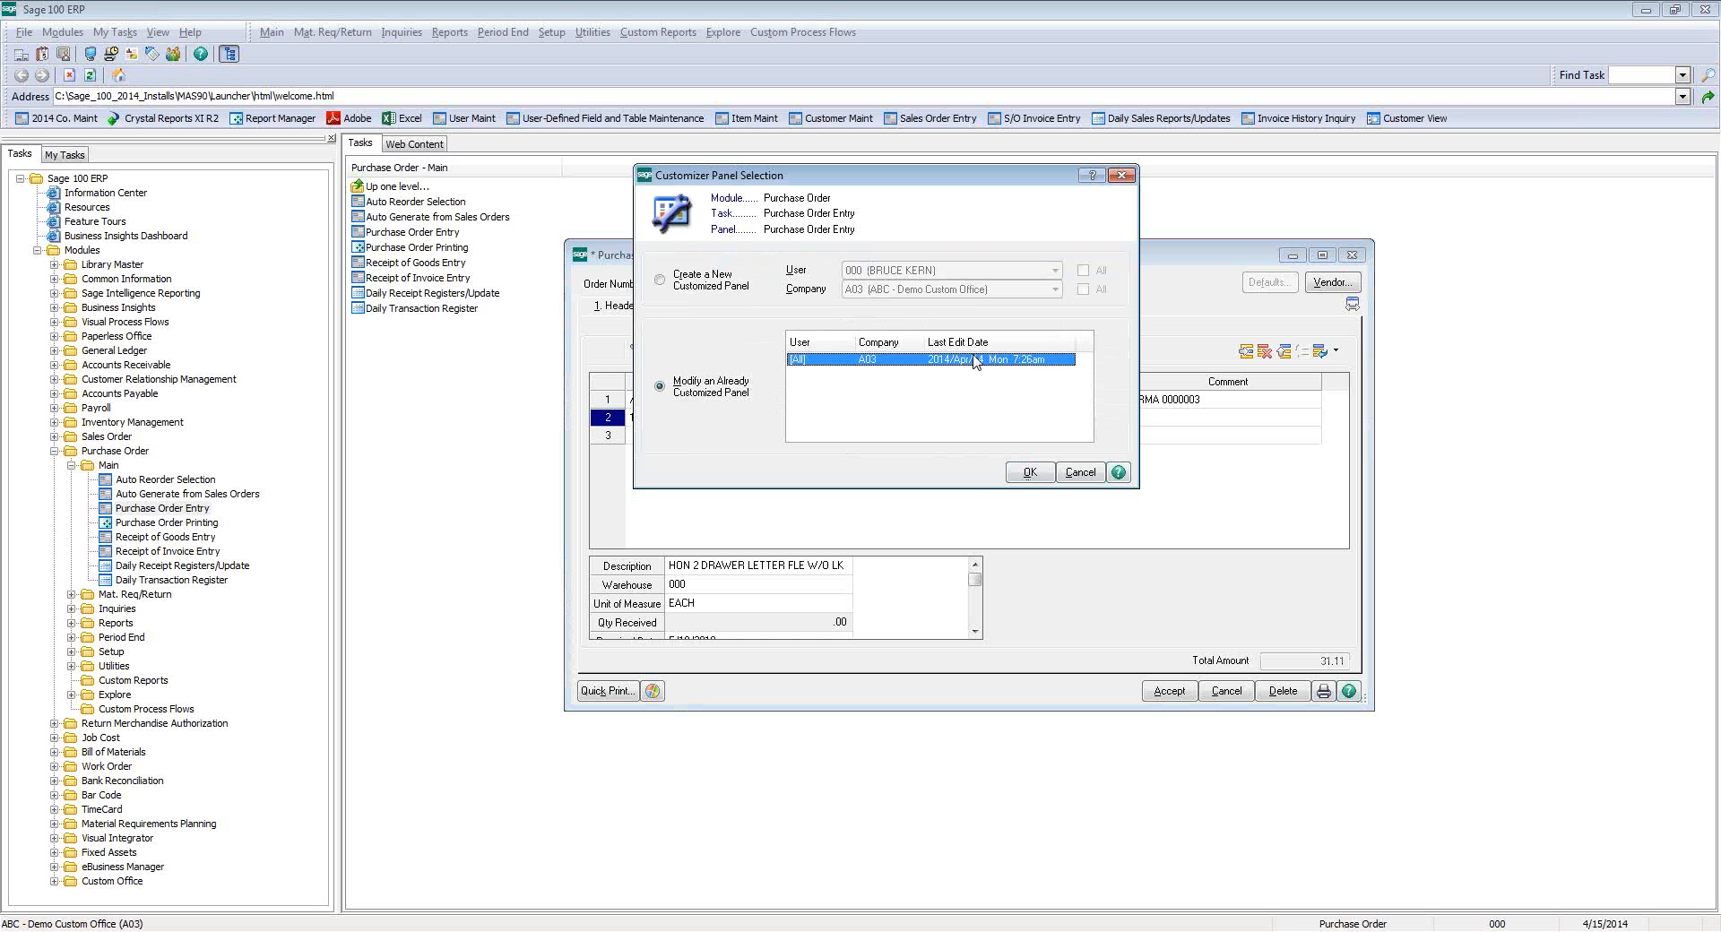
left_click(1029, 472)
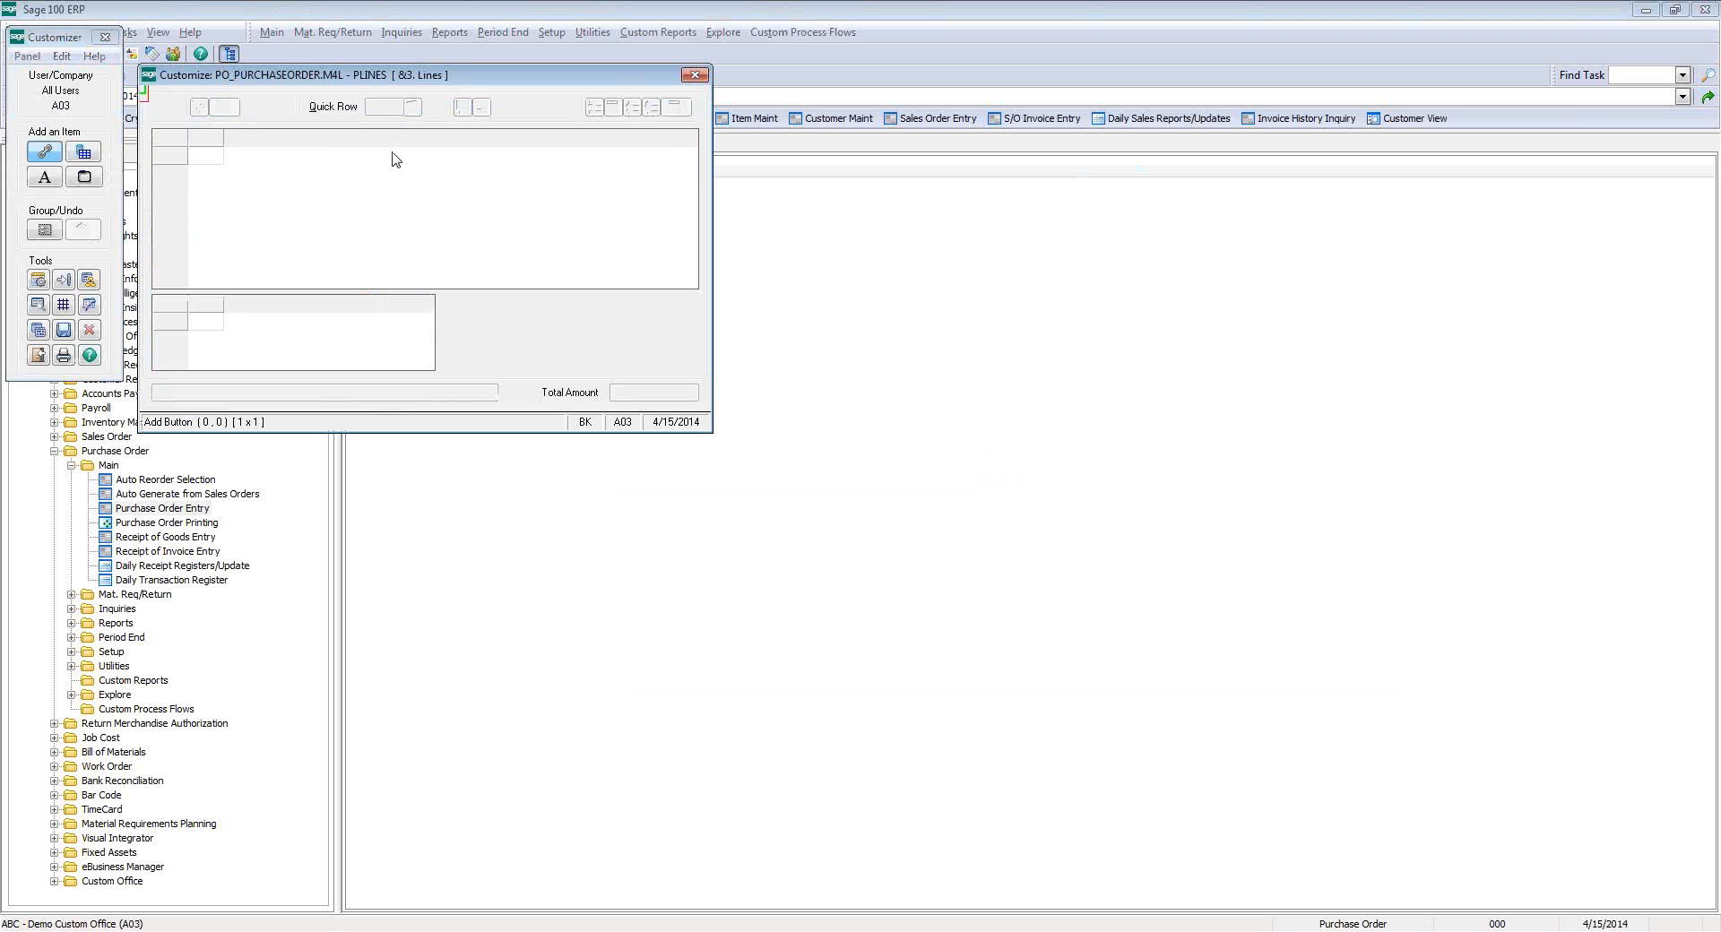
double_click(169, 190)
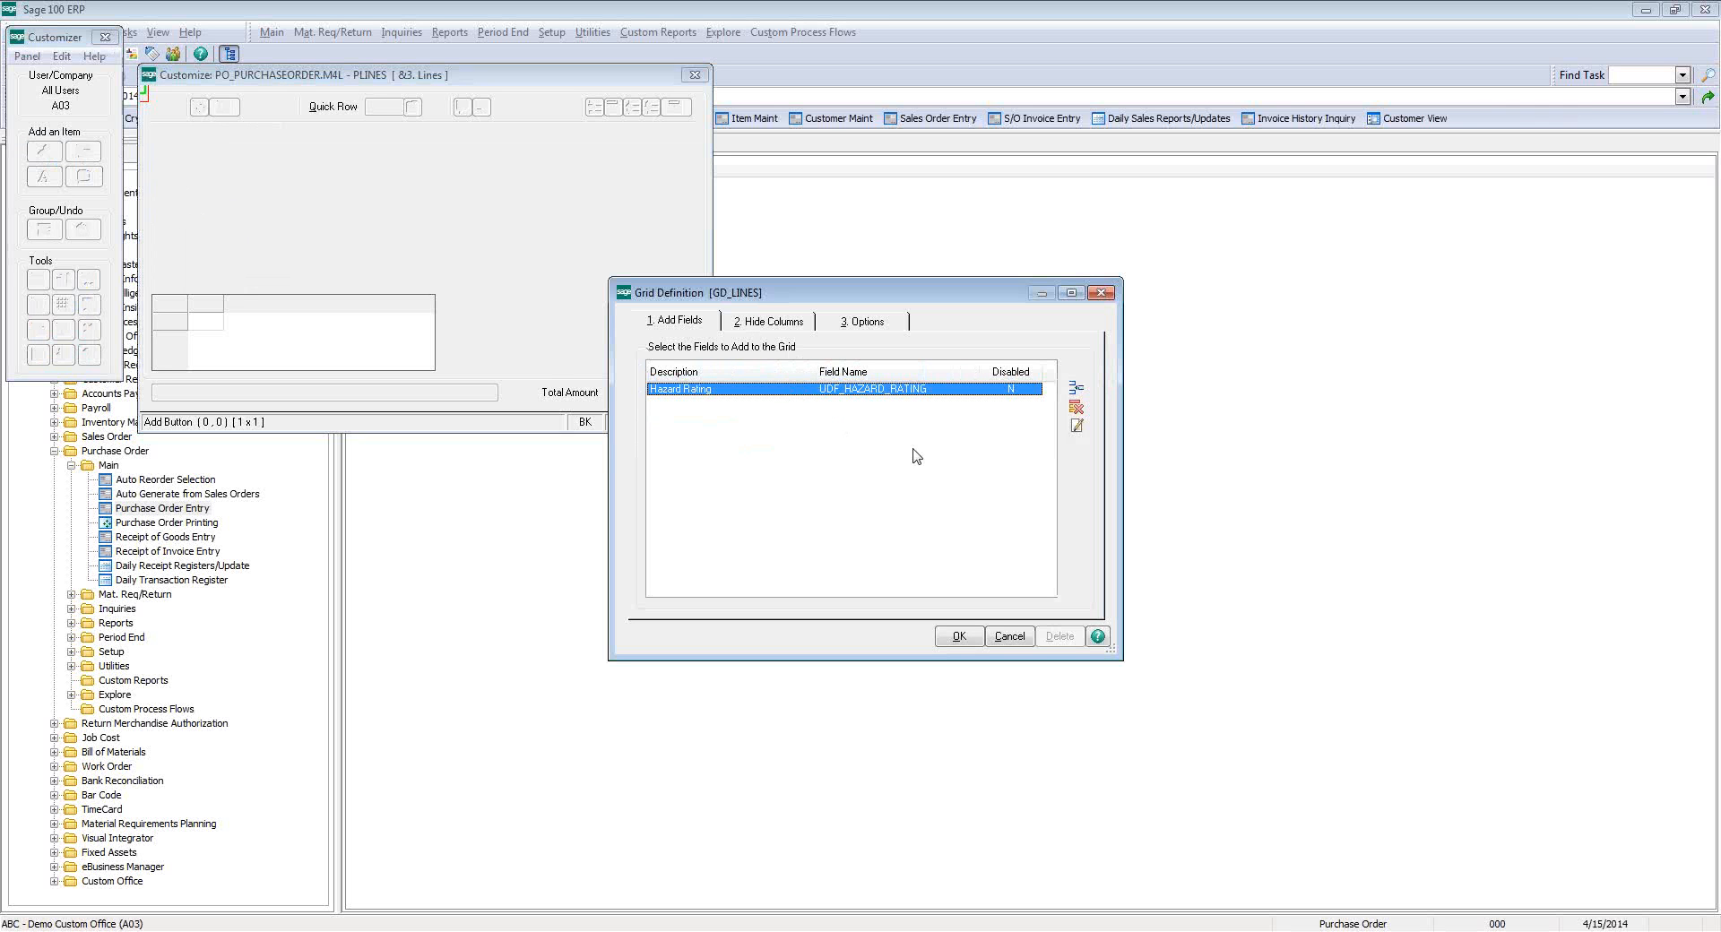
left_click(1101, 293)
left_click(700, 77)
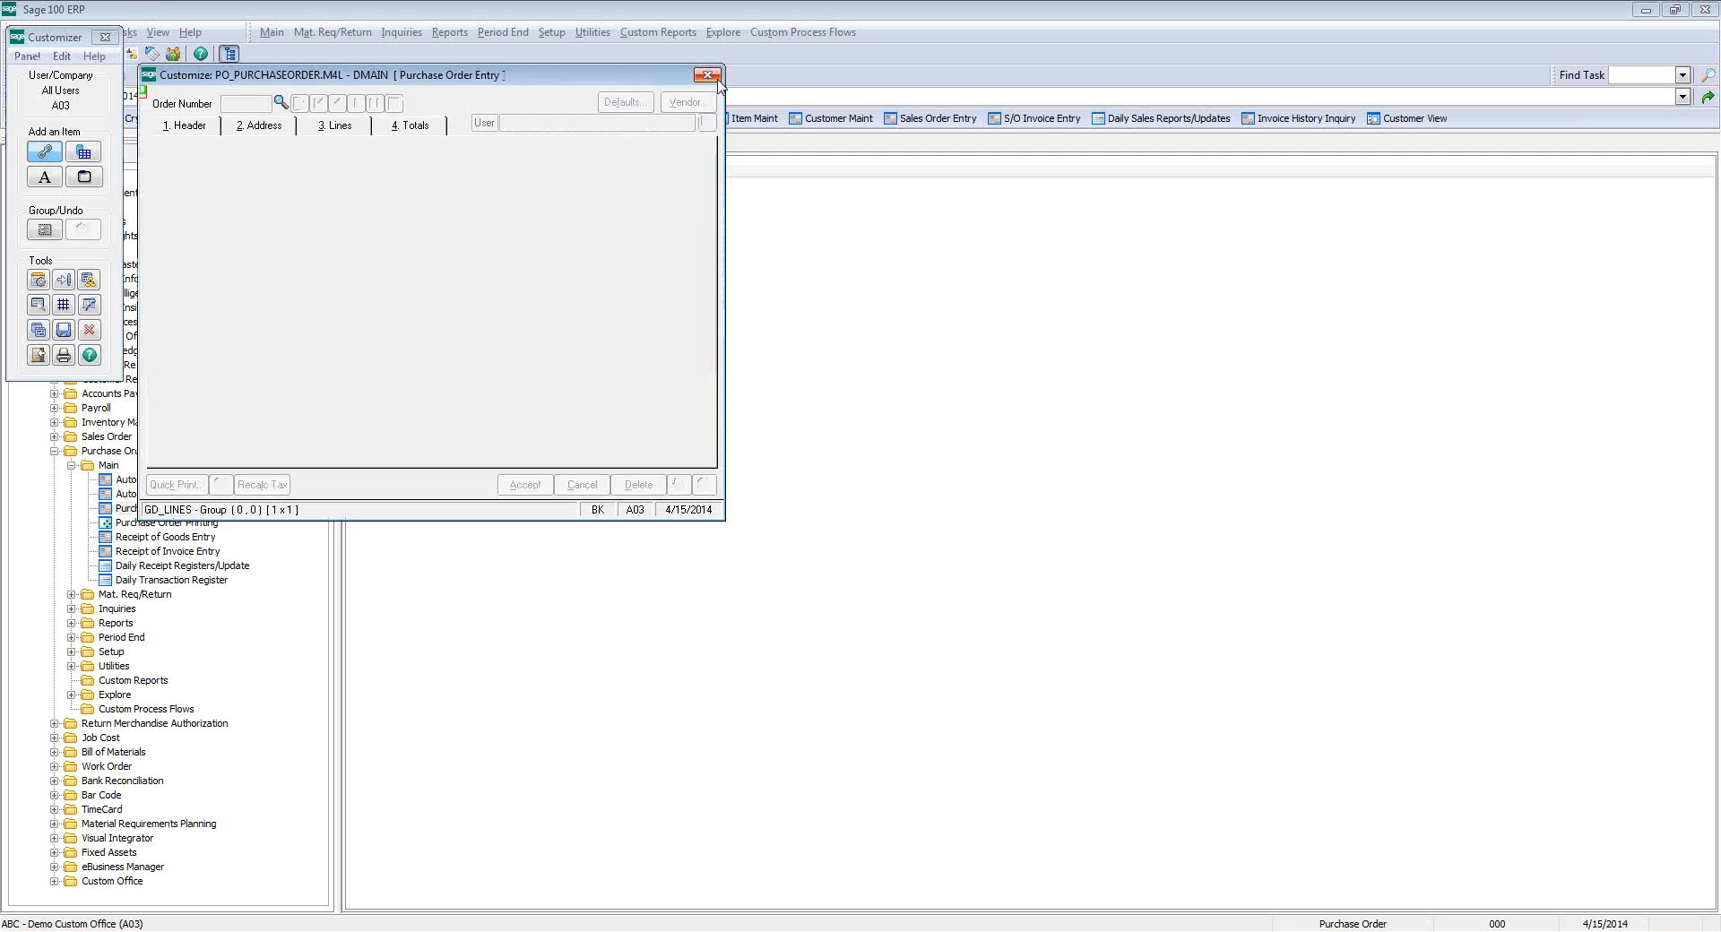
left_click(714, 78)
- Reopen Purchase Order Entry at the last purchase order and add item 1001-HON-H252LK as a new line
double_click(139, 508)
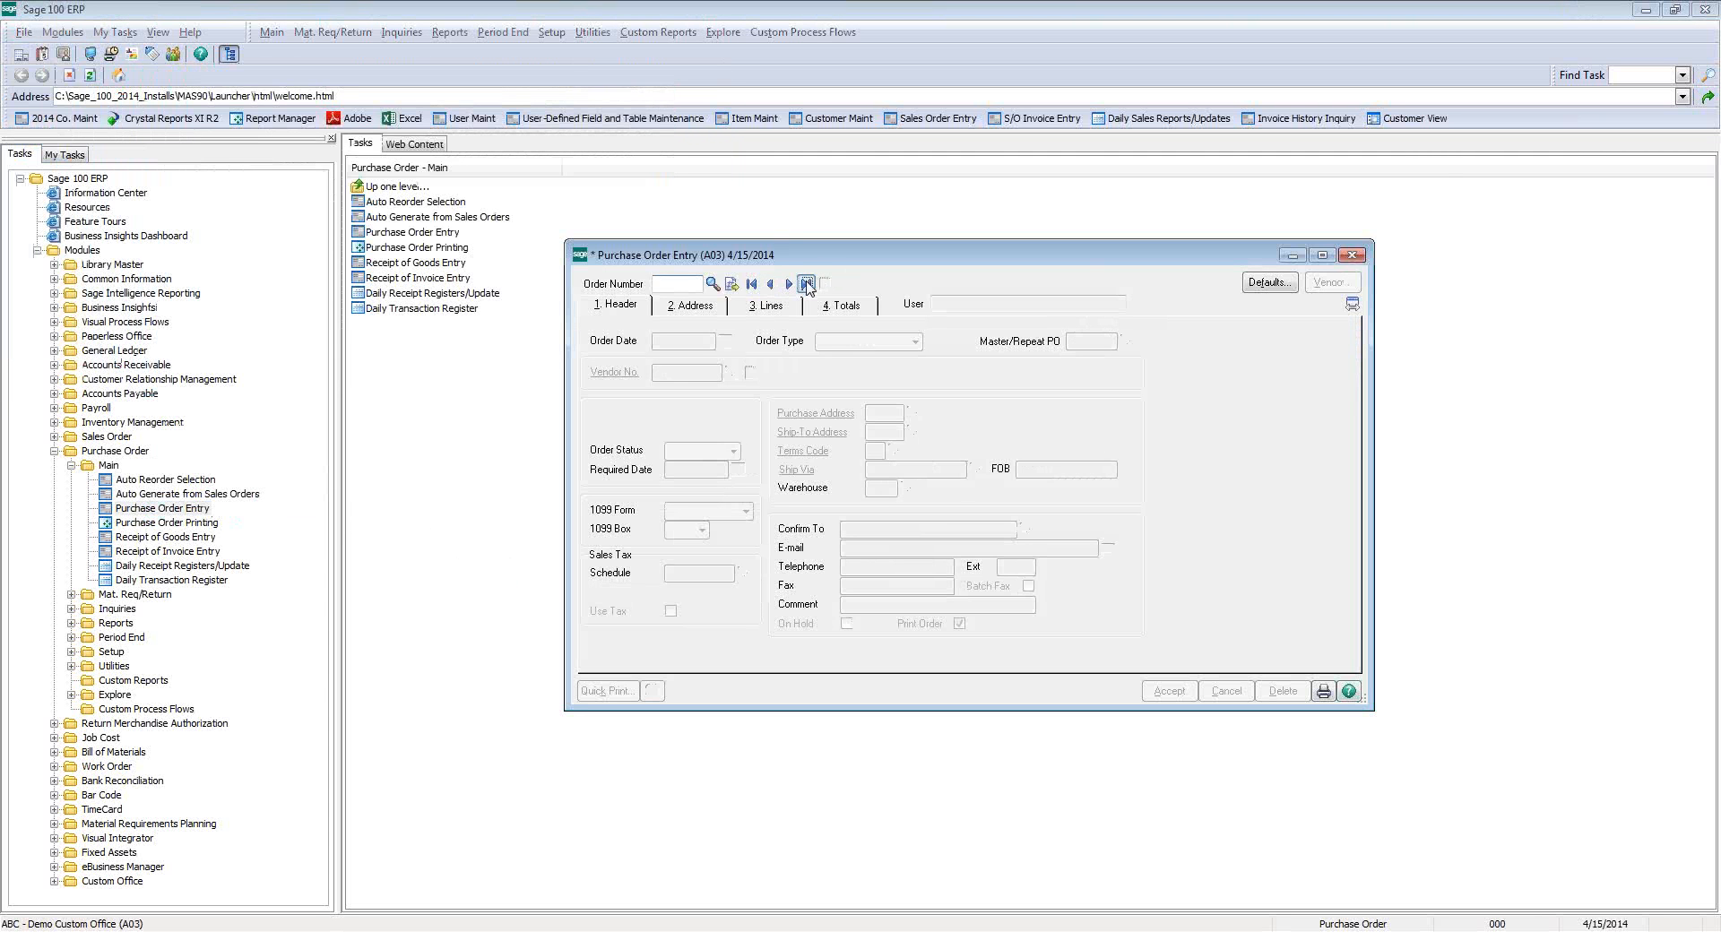
left_click(806, 284)
left_click(766, 306)
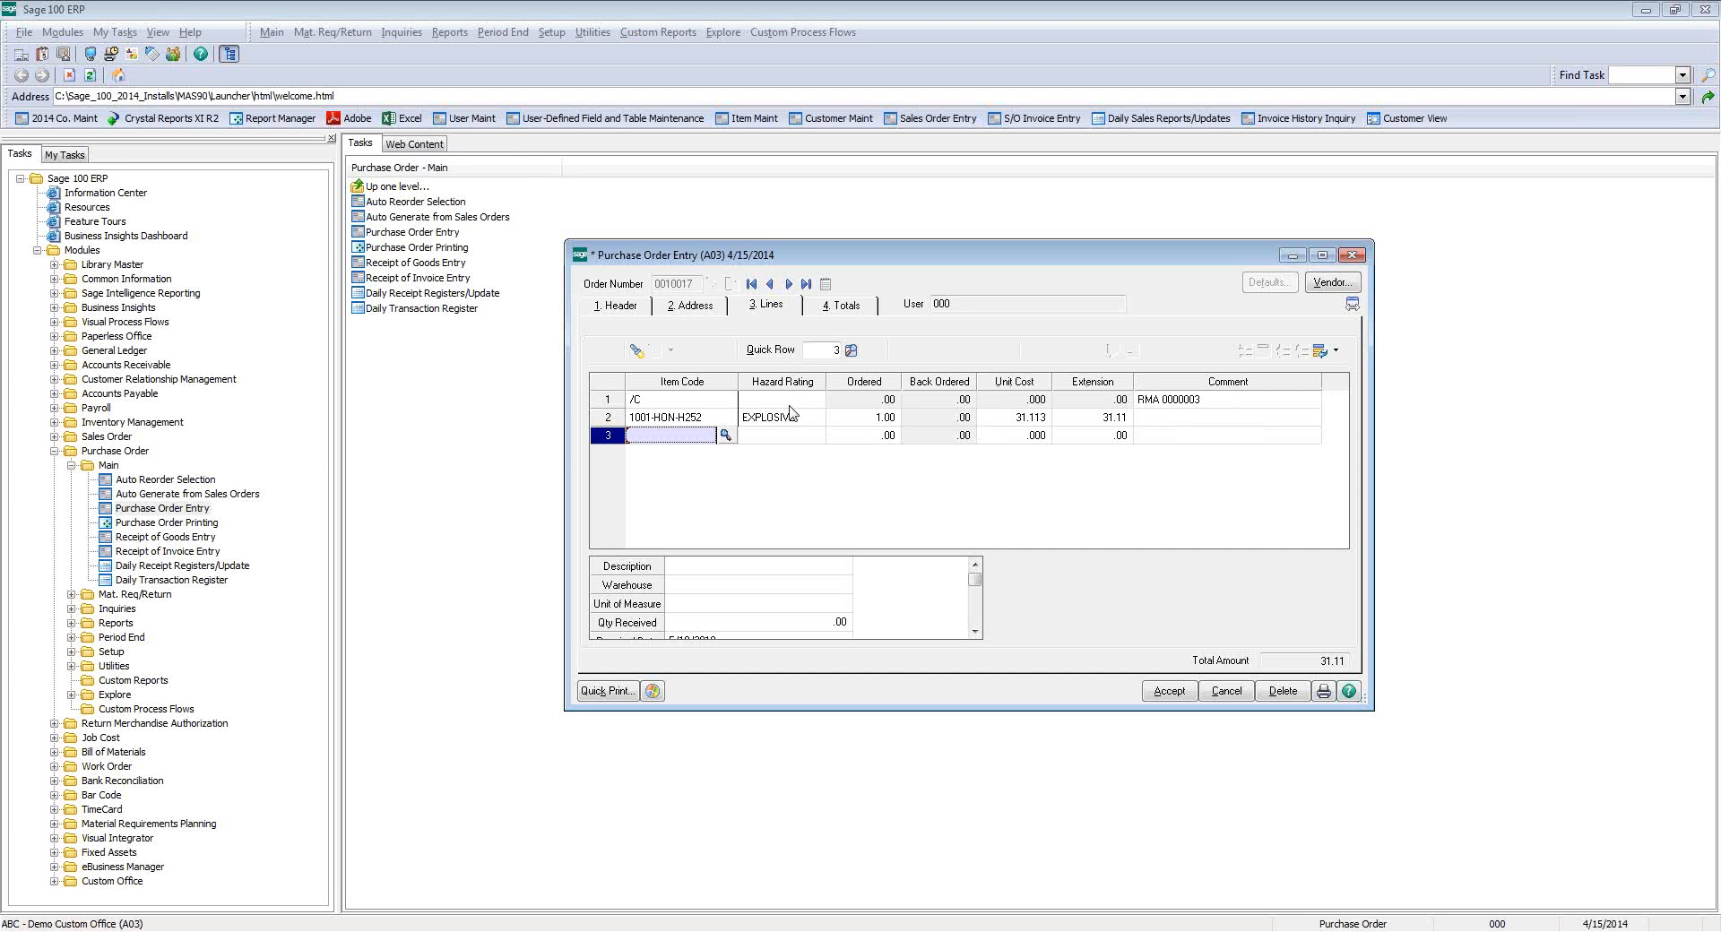
left_click_drag(809, 392, 757, 387)
left_click(725, 435)
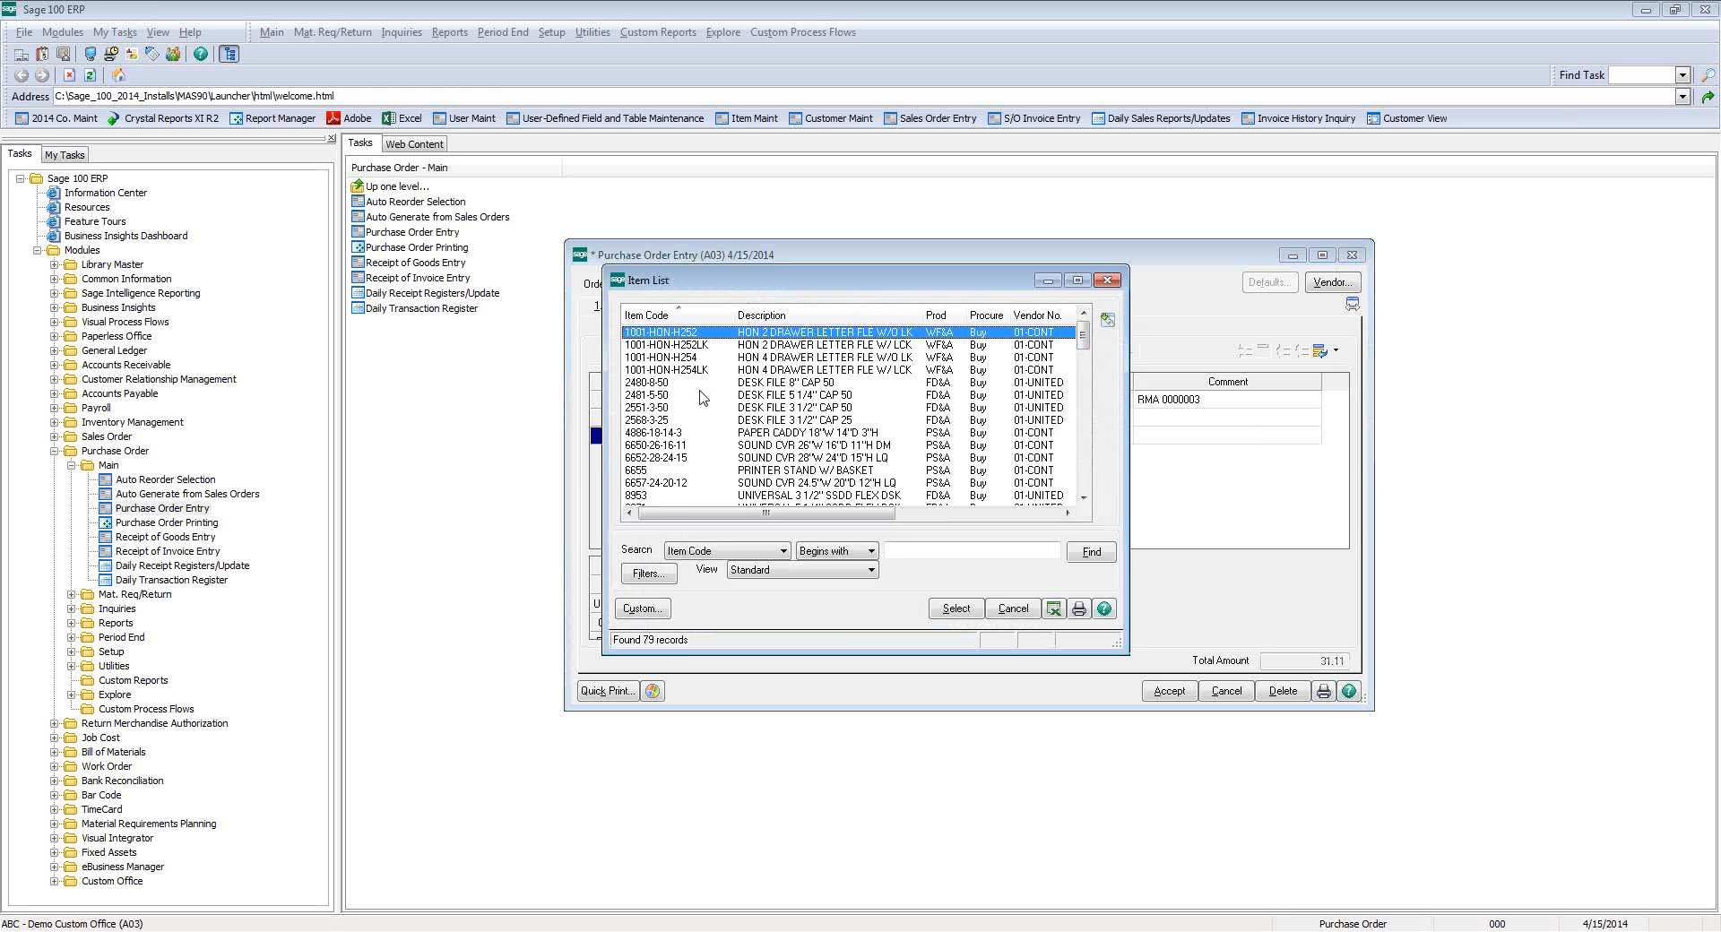
left_click(684, 345)
double_click(684, 345)
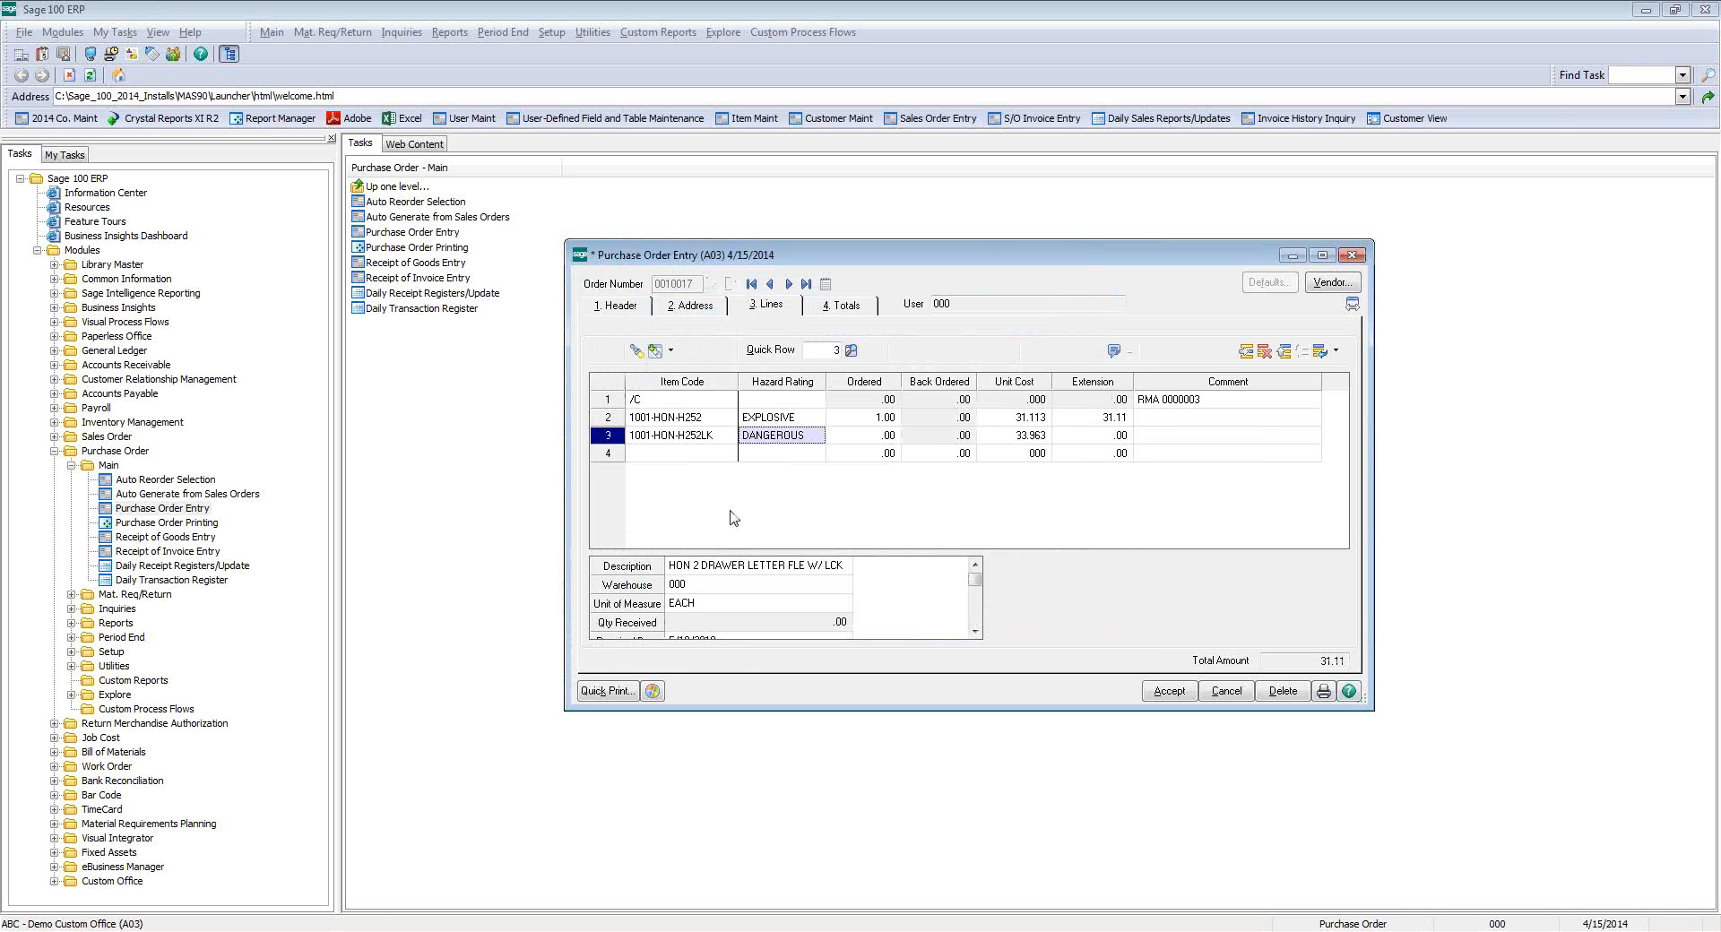
- Set the new line's ordered quantity to 2, accept the purchase order and close Purchase Order Entry
left_click(861, 436)
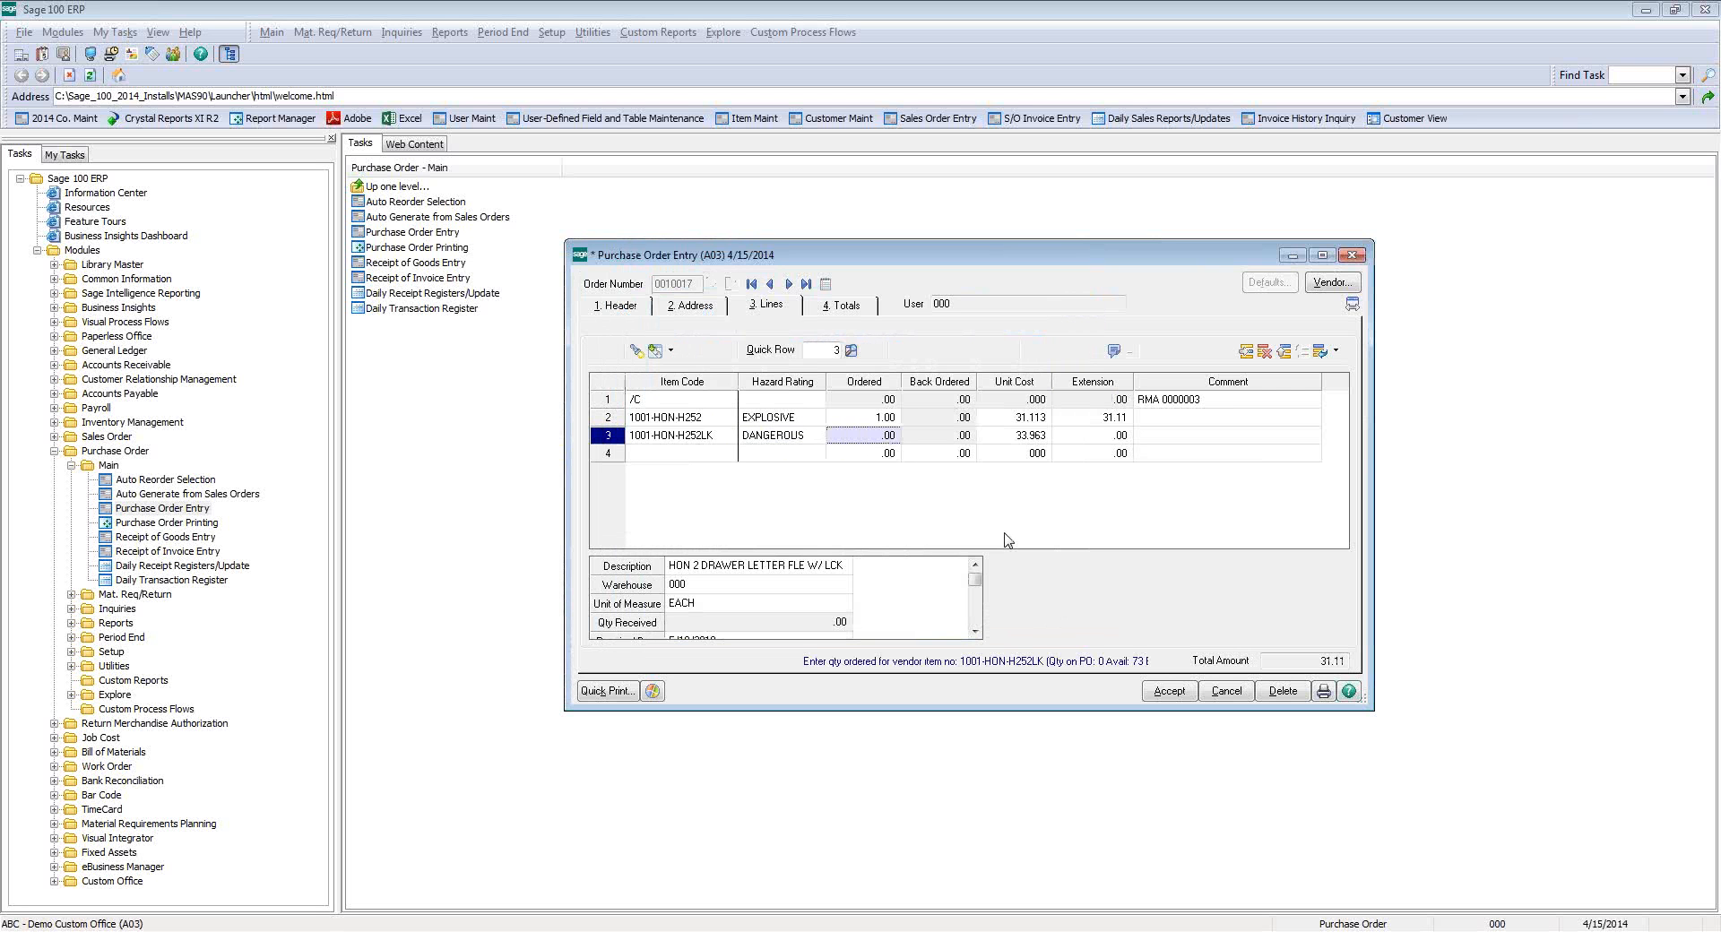
type("2")
key("Tab")
key("Tab")
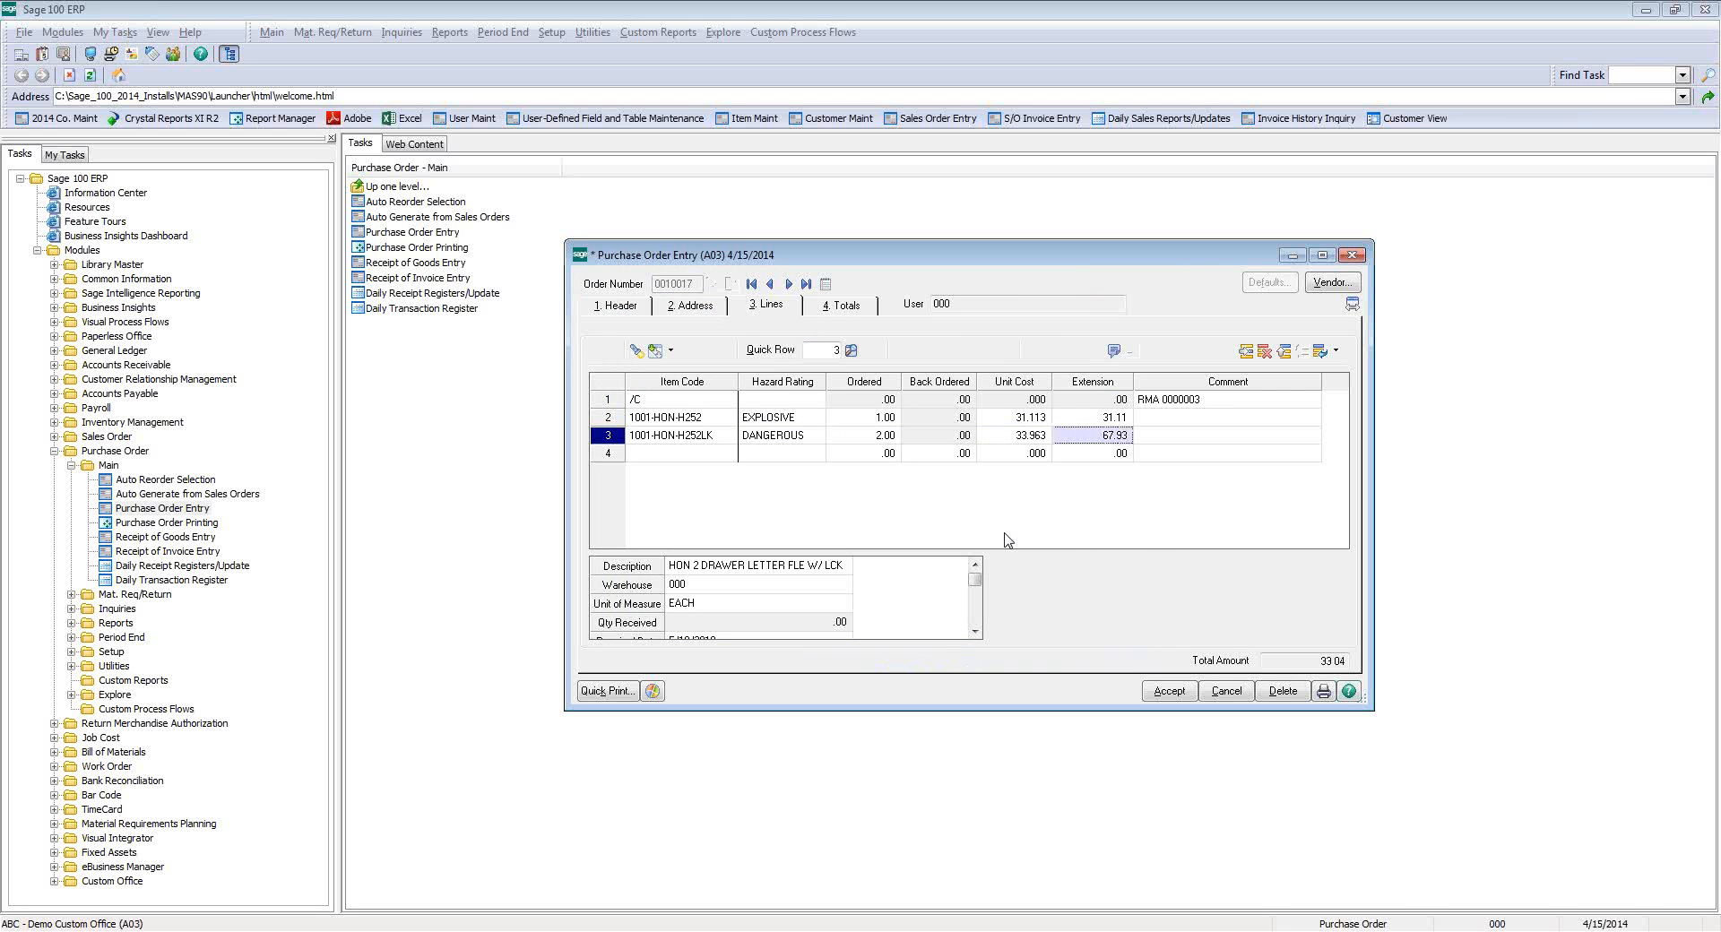
key("Tab")
key("Tab")
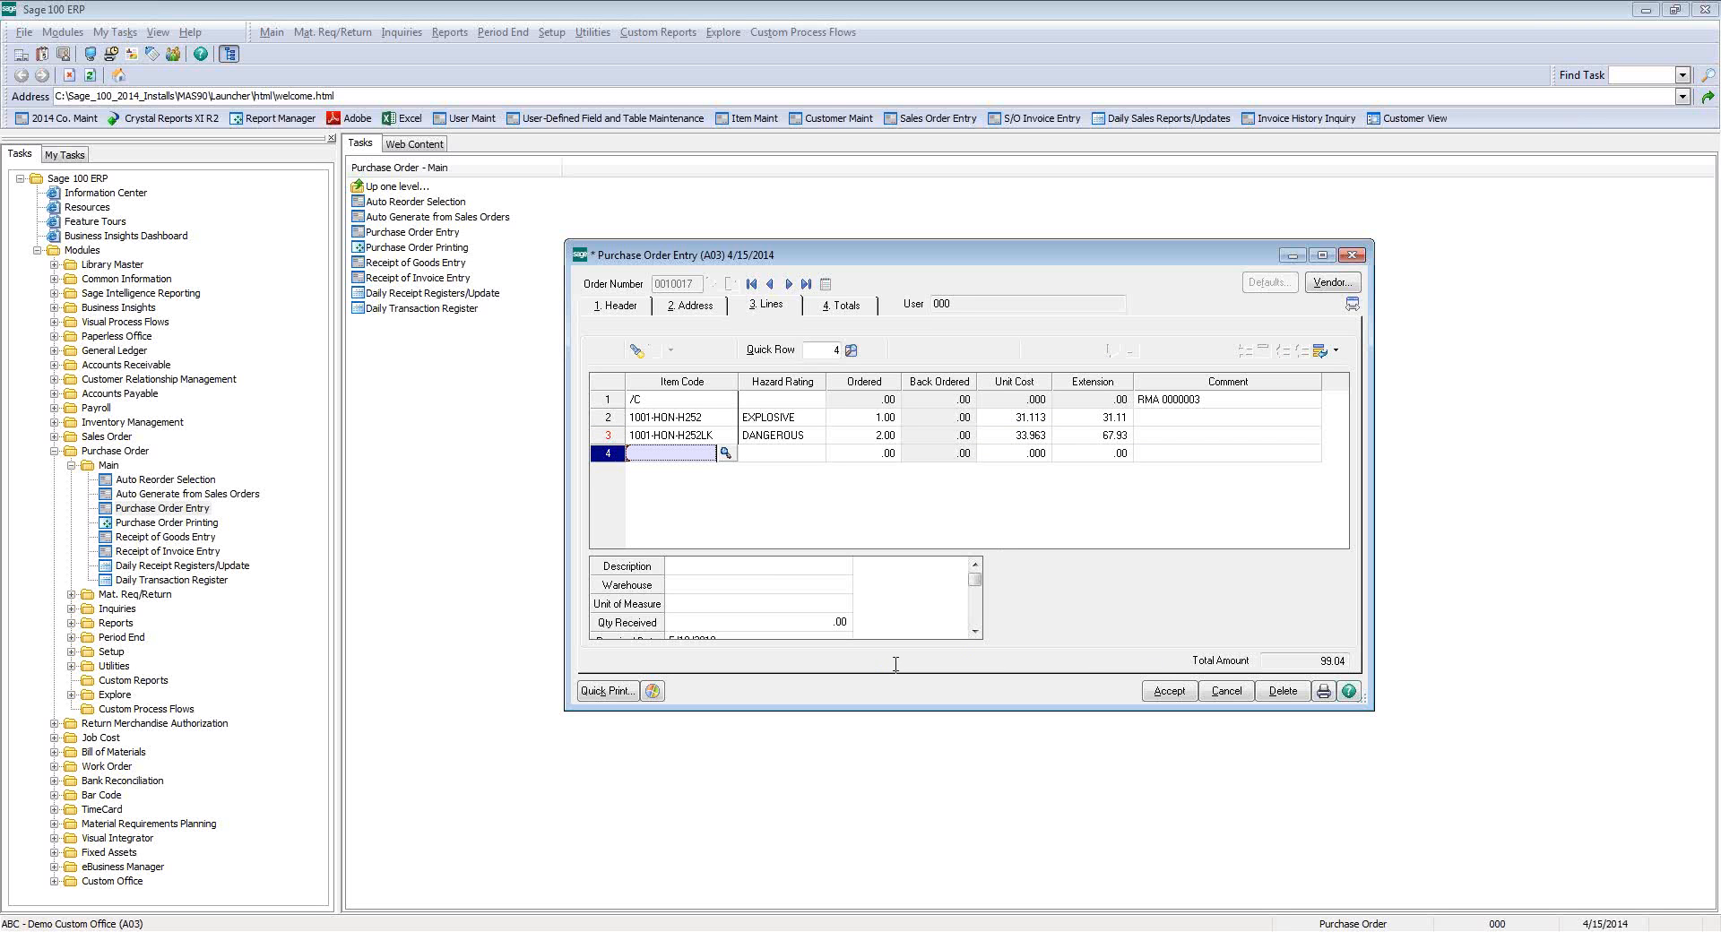
left_click(1164, 694)
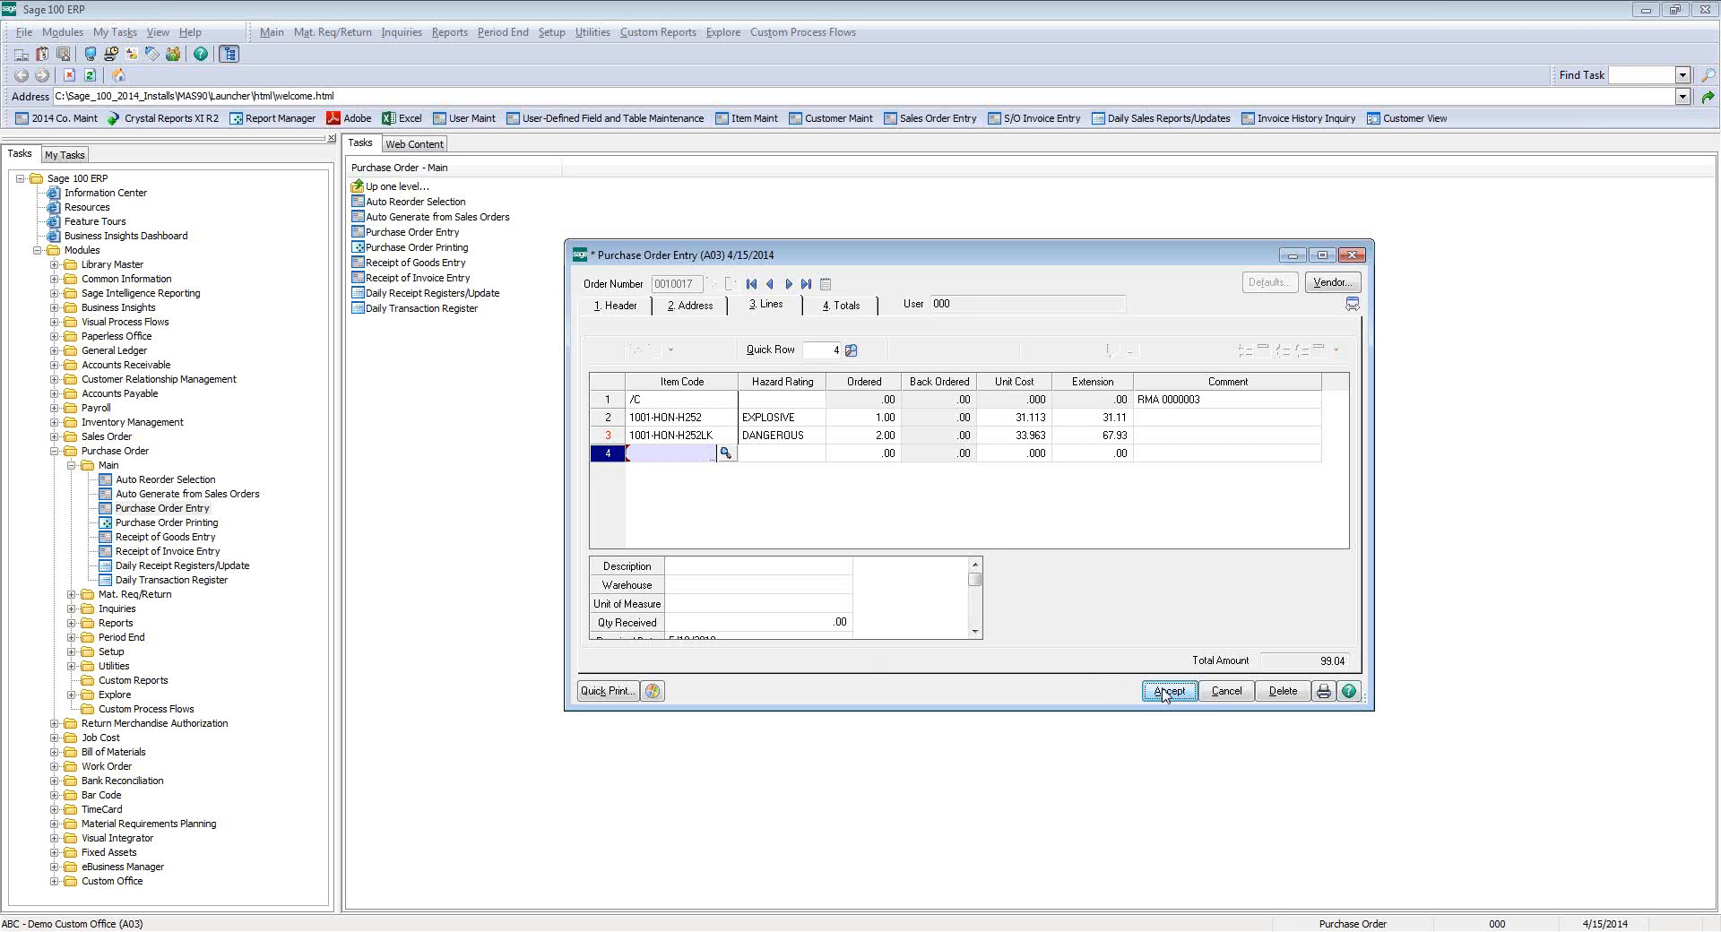
left_click(1351, 255)
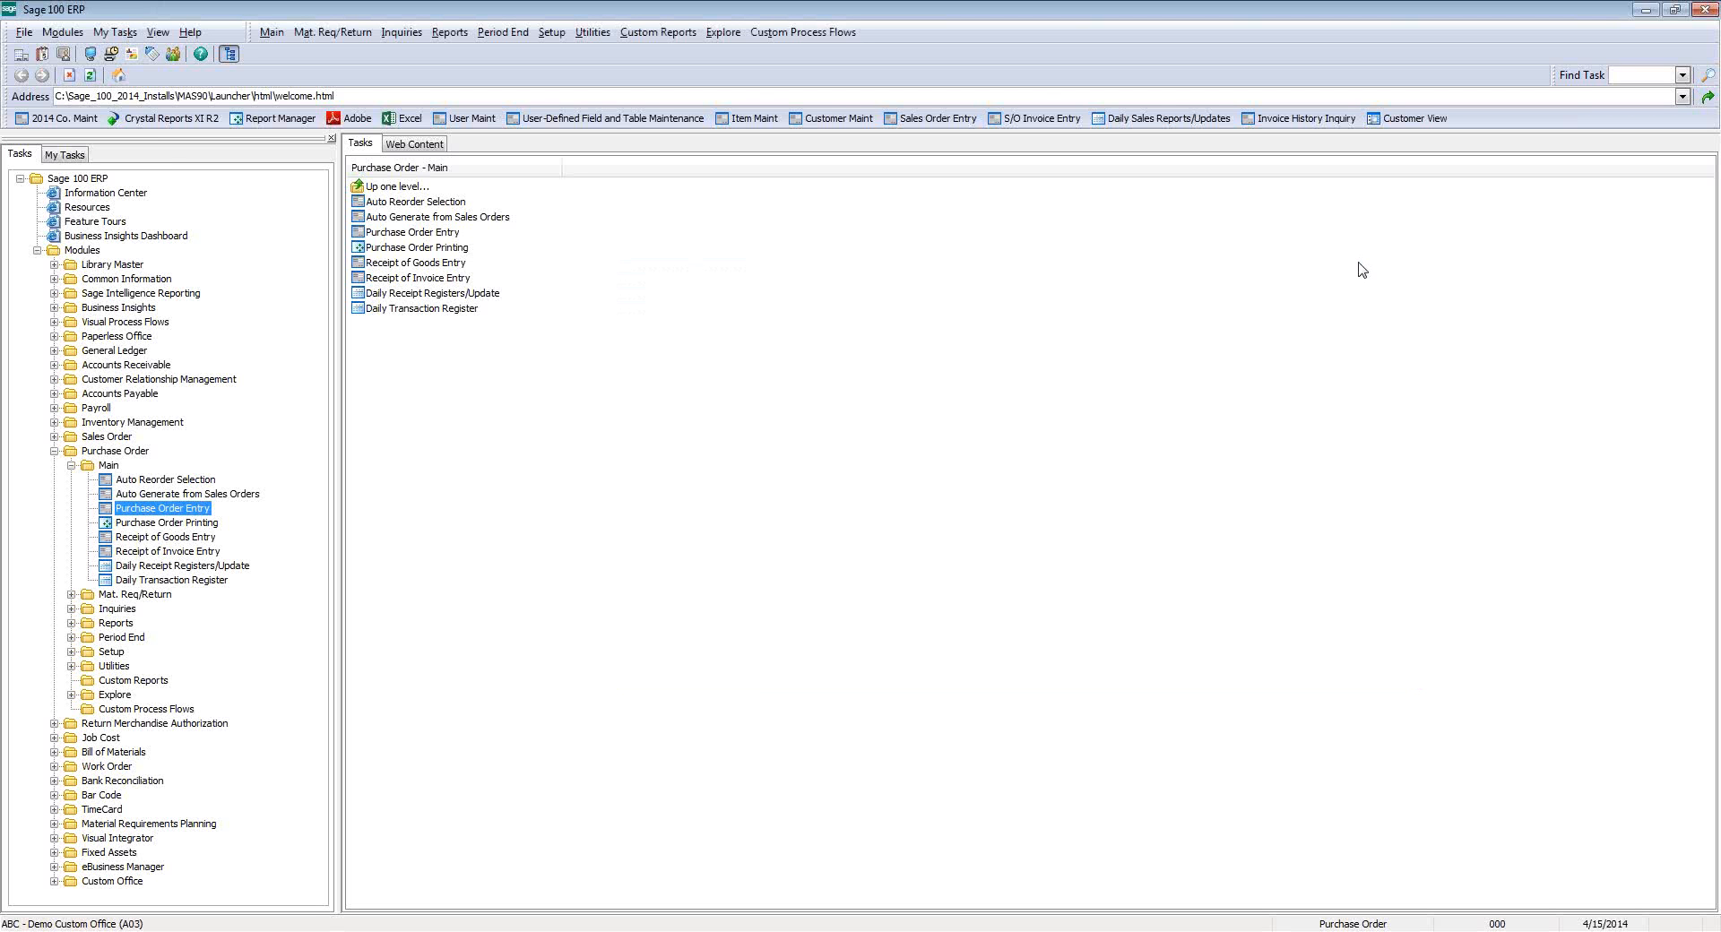
- Collapse the Purchase Order module and switch the active company to A02
left_click(54, 452)
double_click(140, 922)
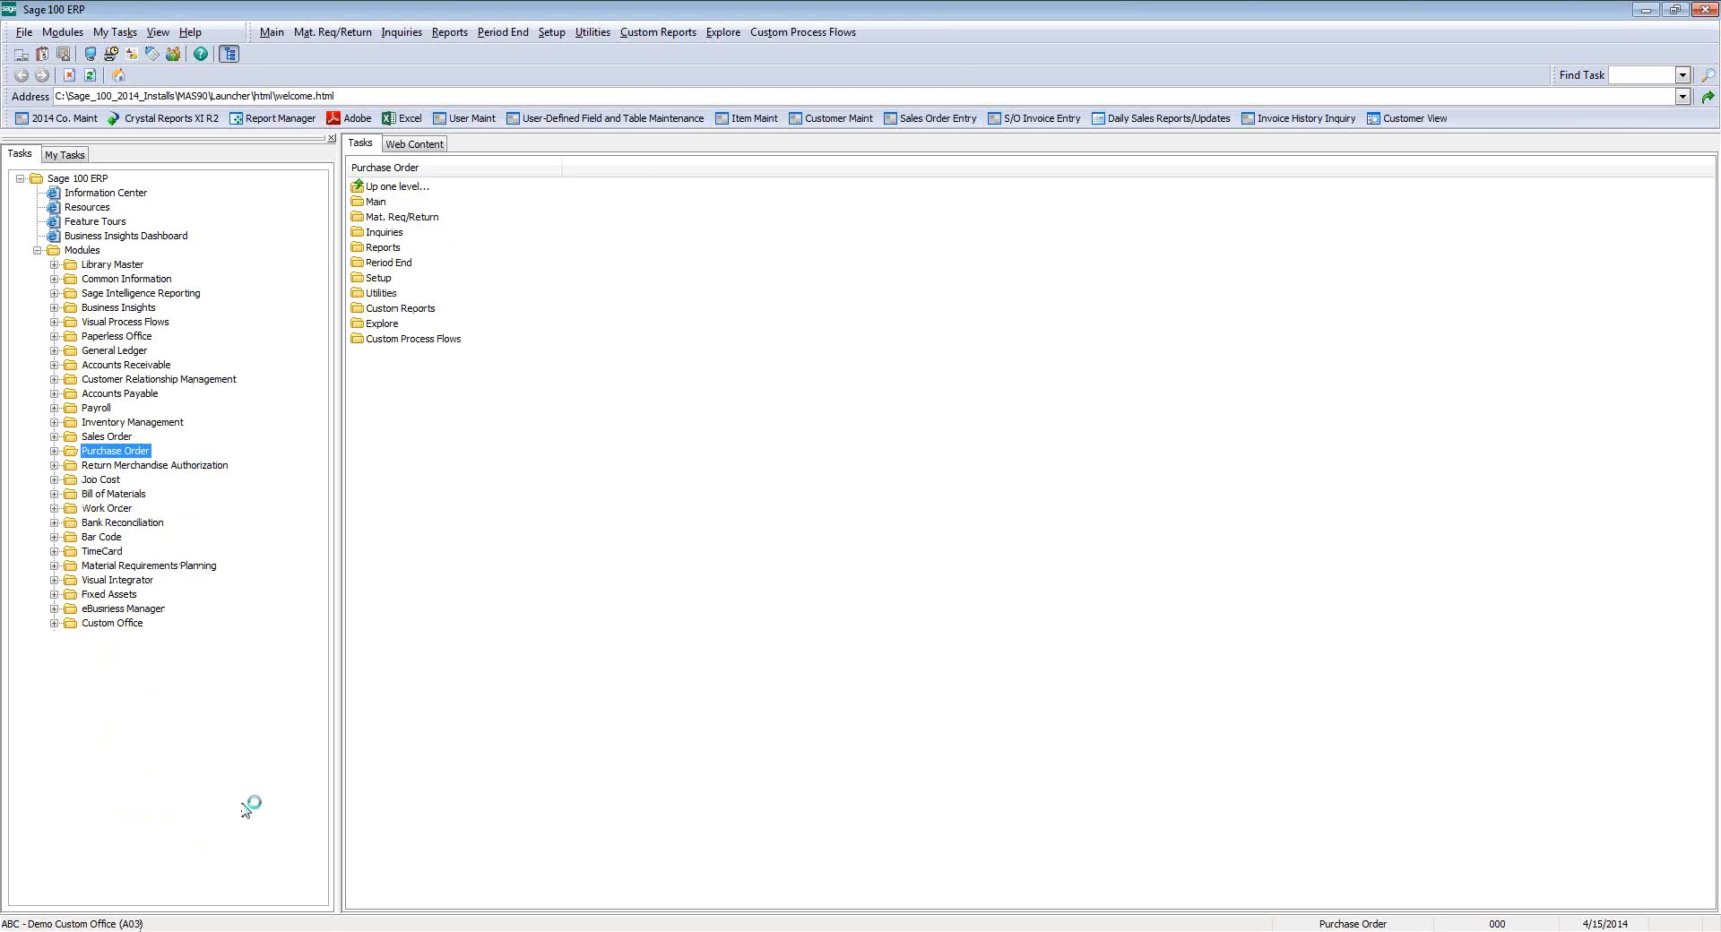
type("A02")
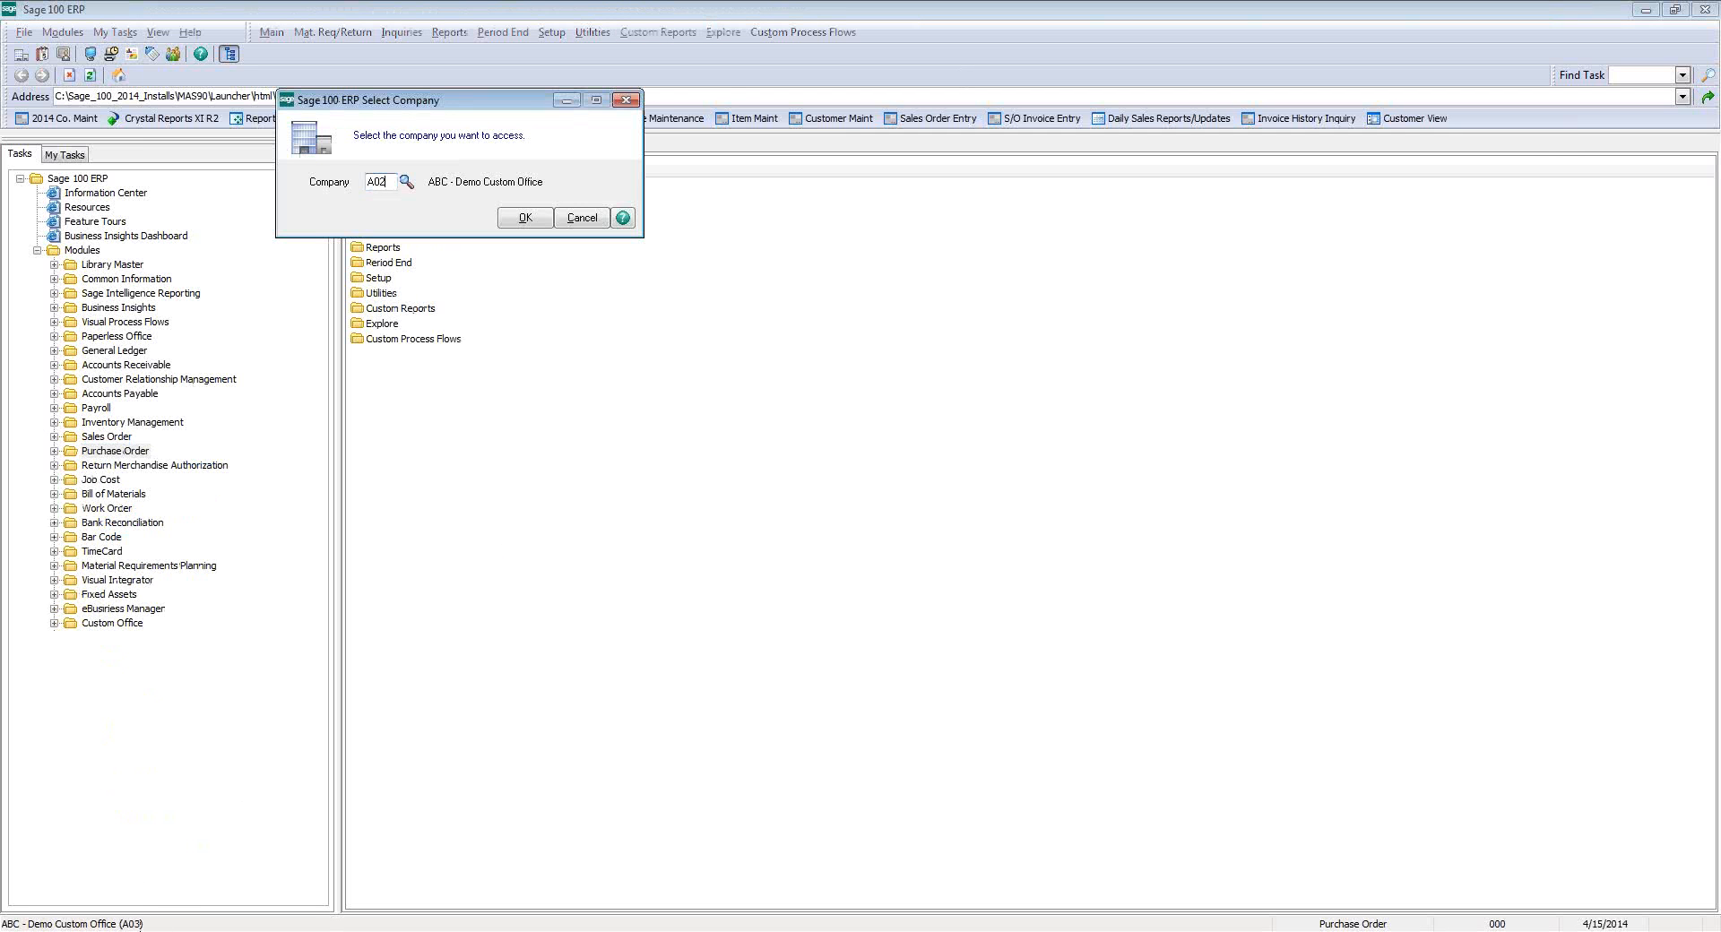
key("Tab")
key("Return")
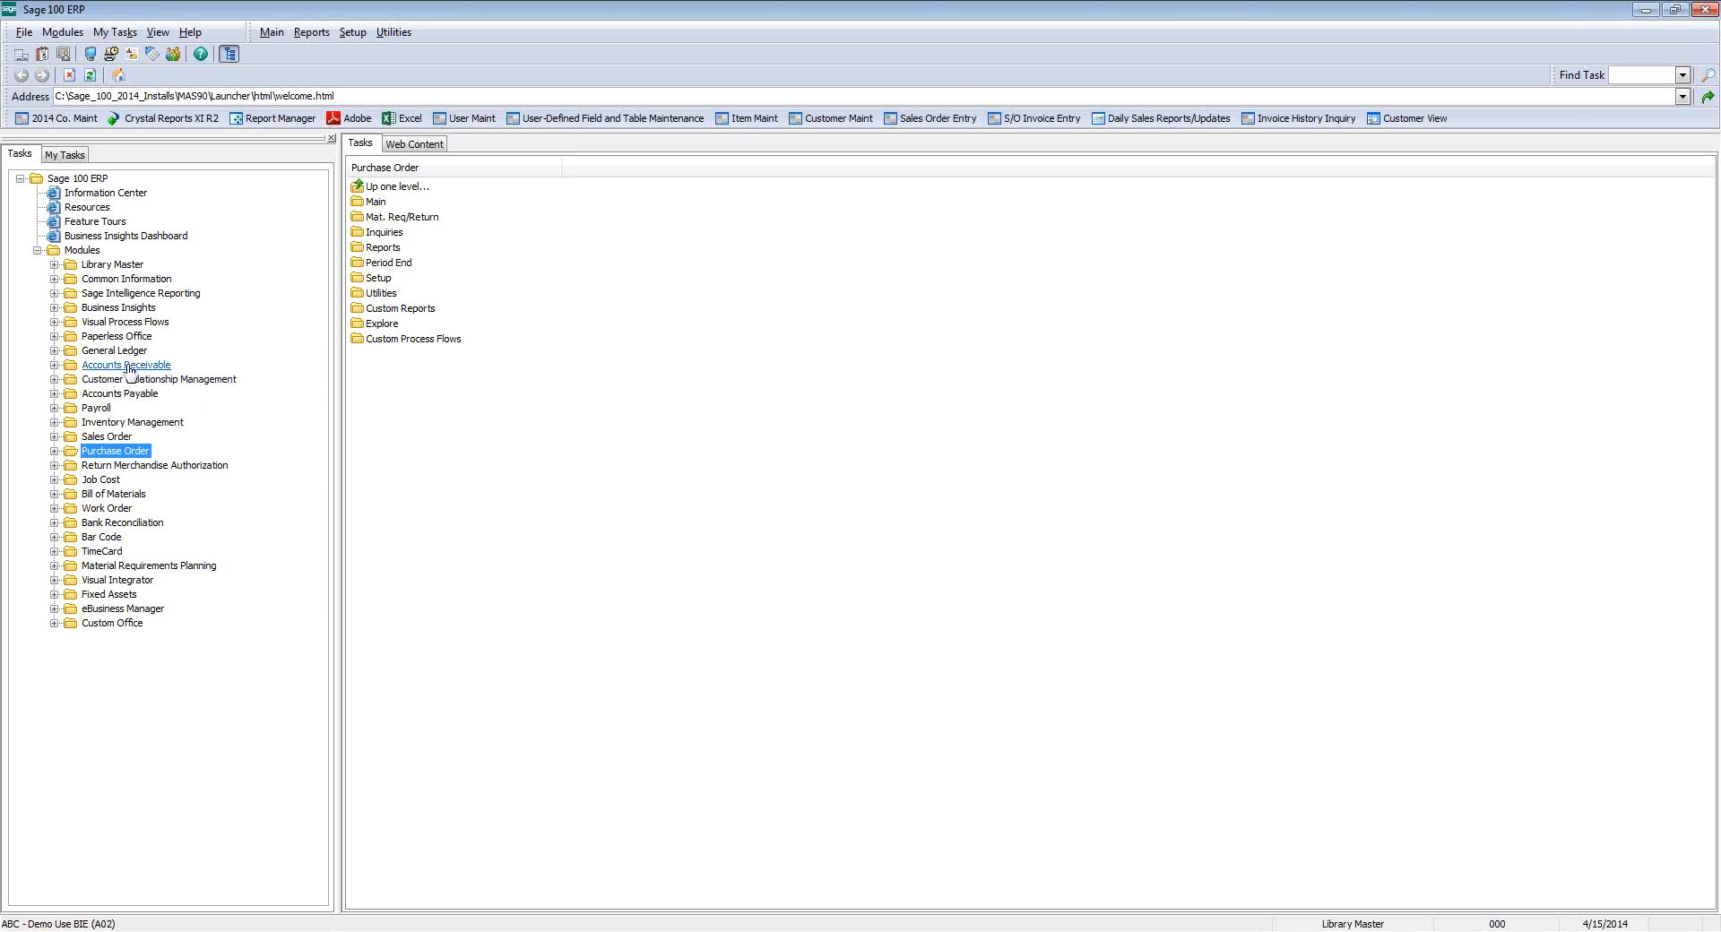
- Open Accounts Receivable Customer Maintenance and display the collections information of the first customer
left_click(125, 366)
left_click(108, 379)
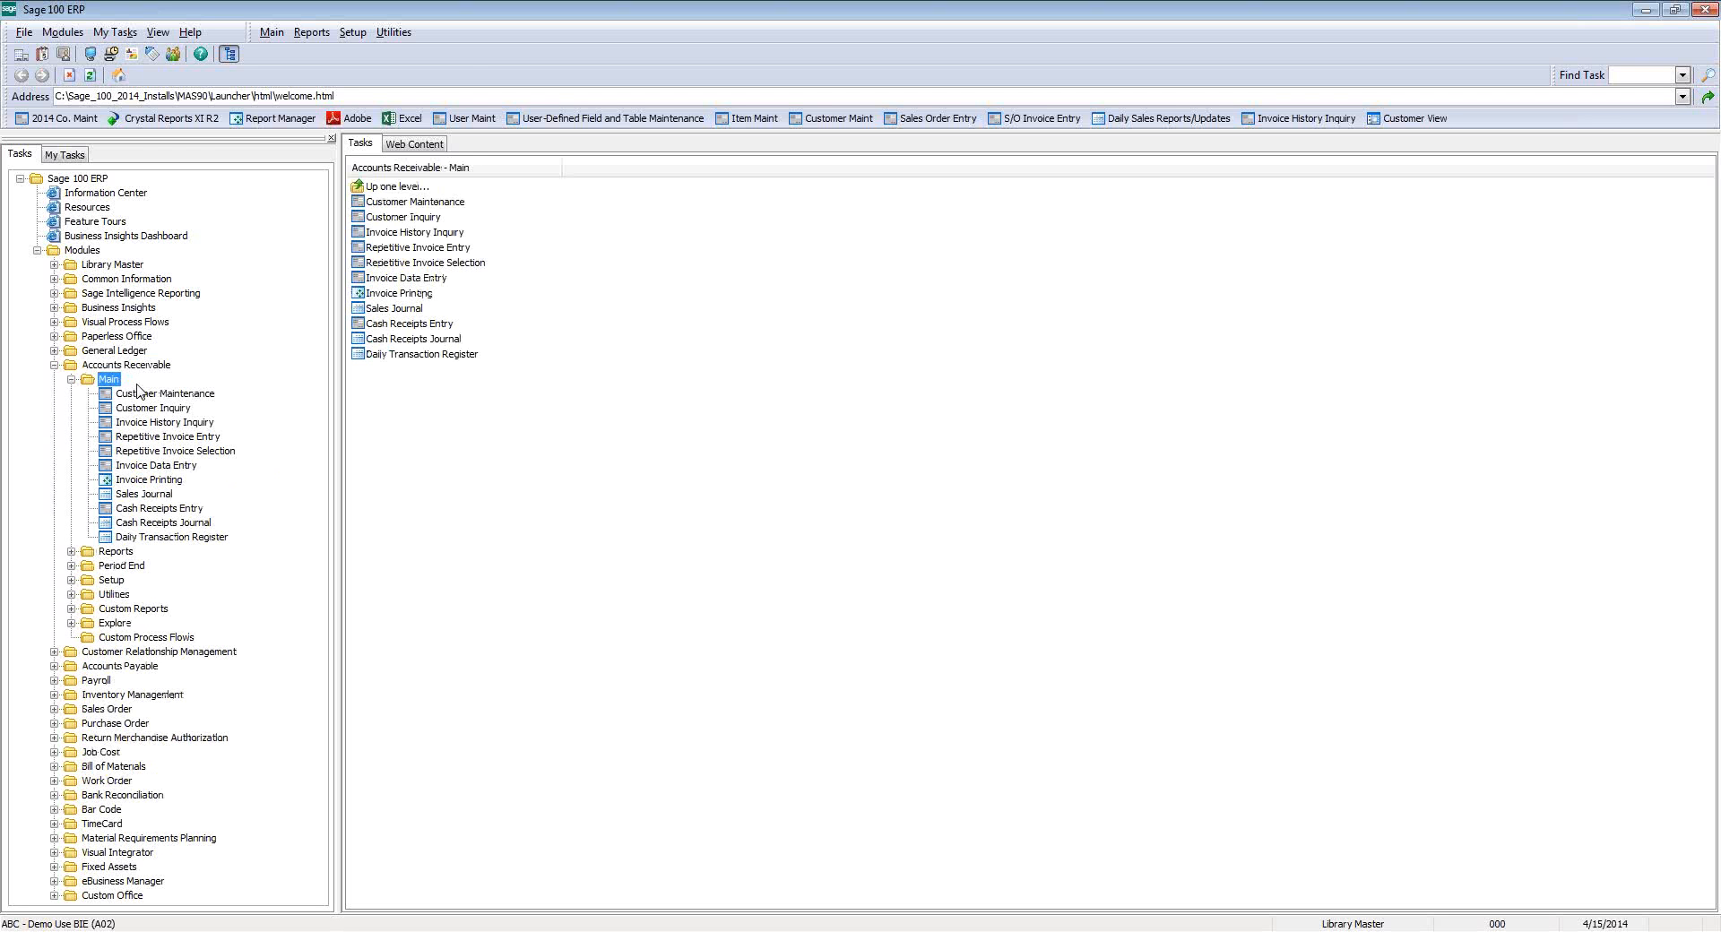
left_click(138, 394)
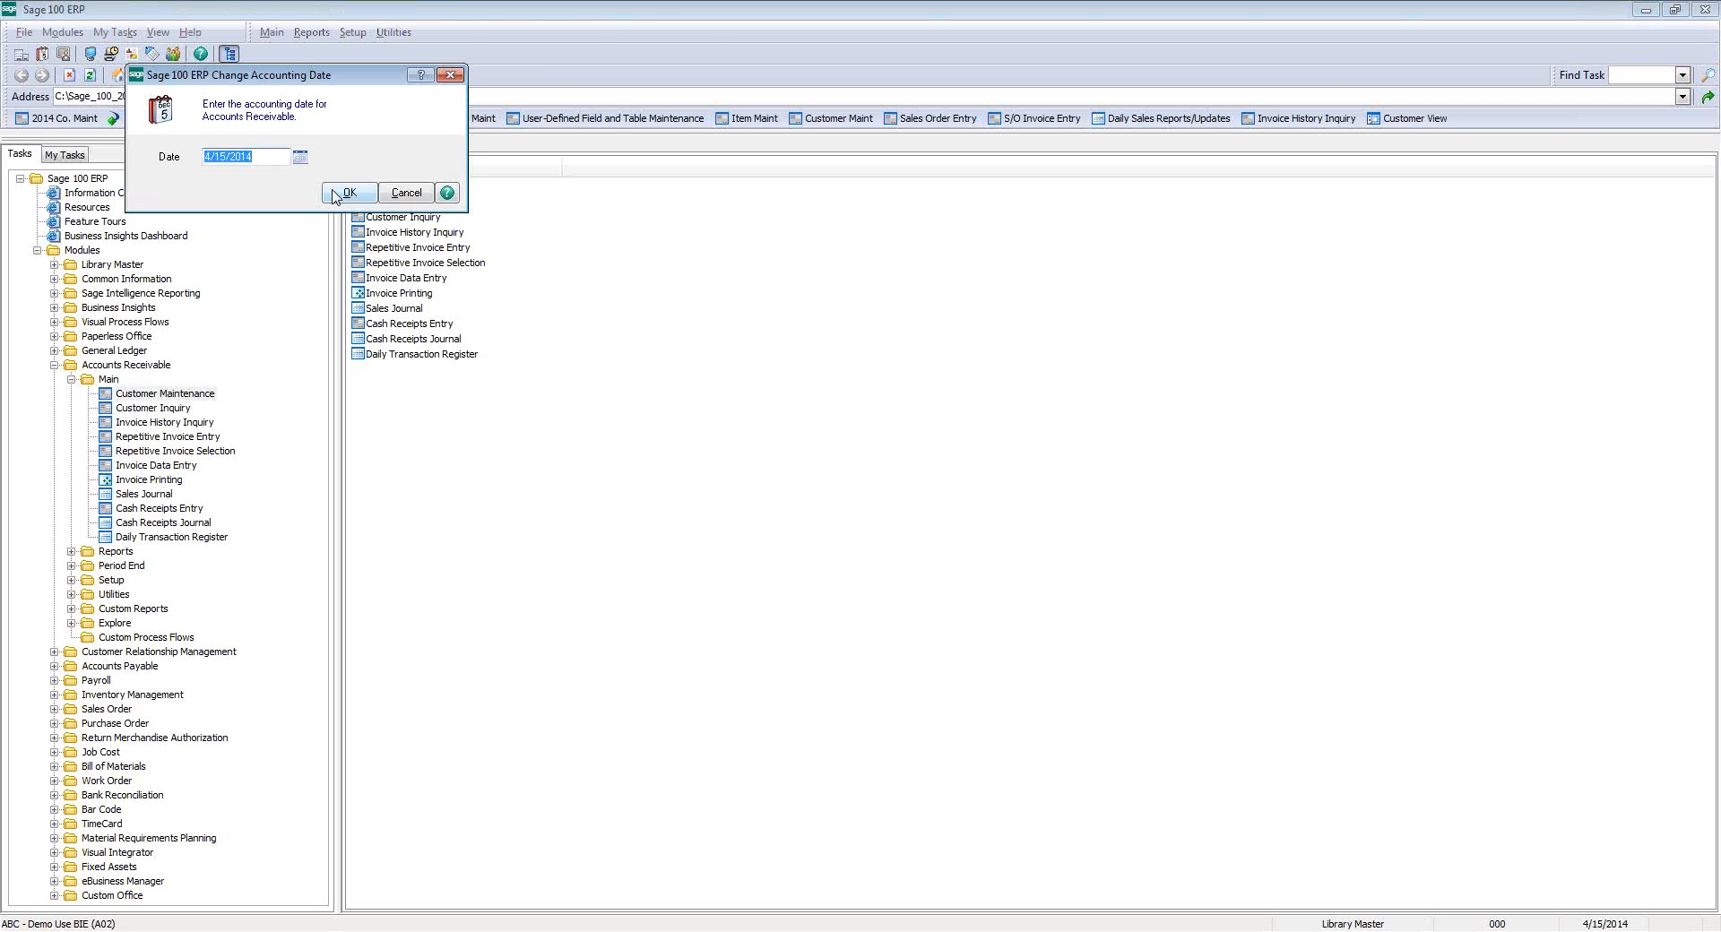
left_click(338, 194)
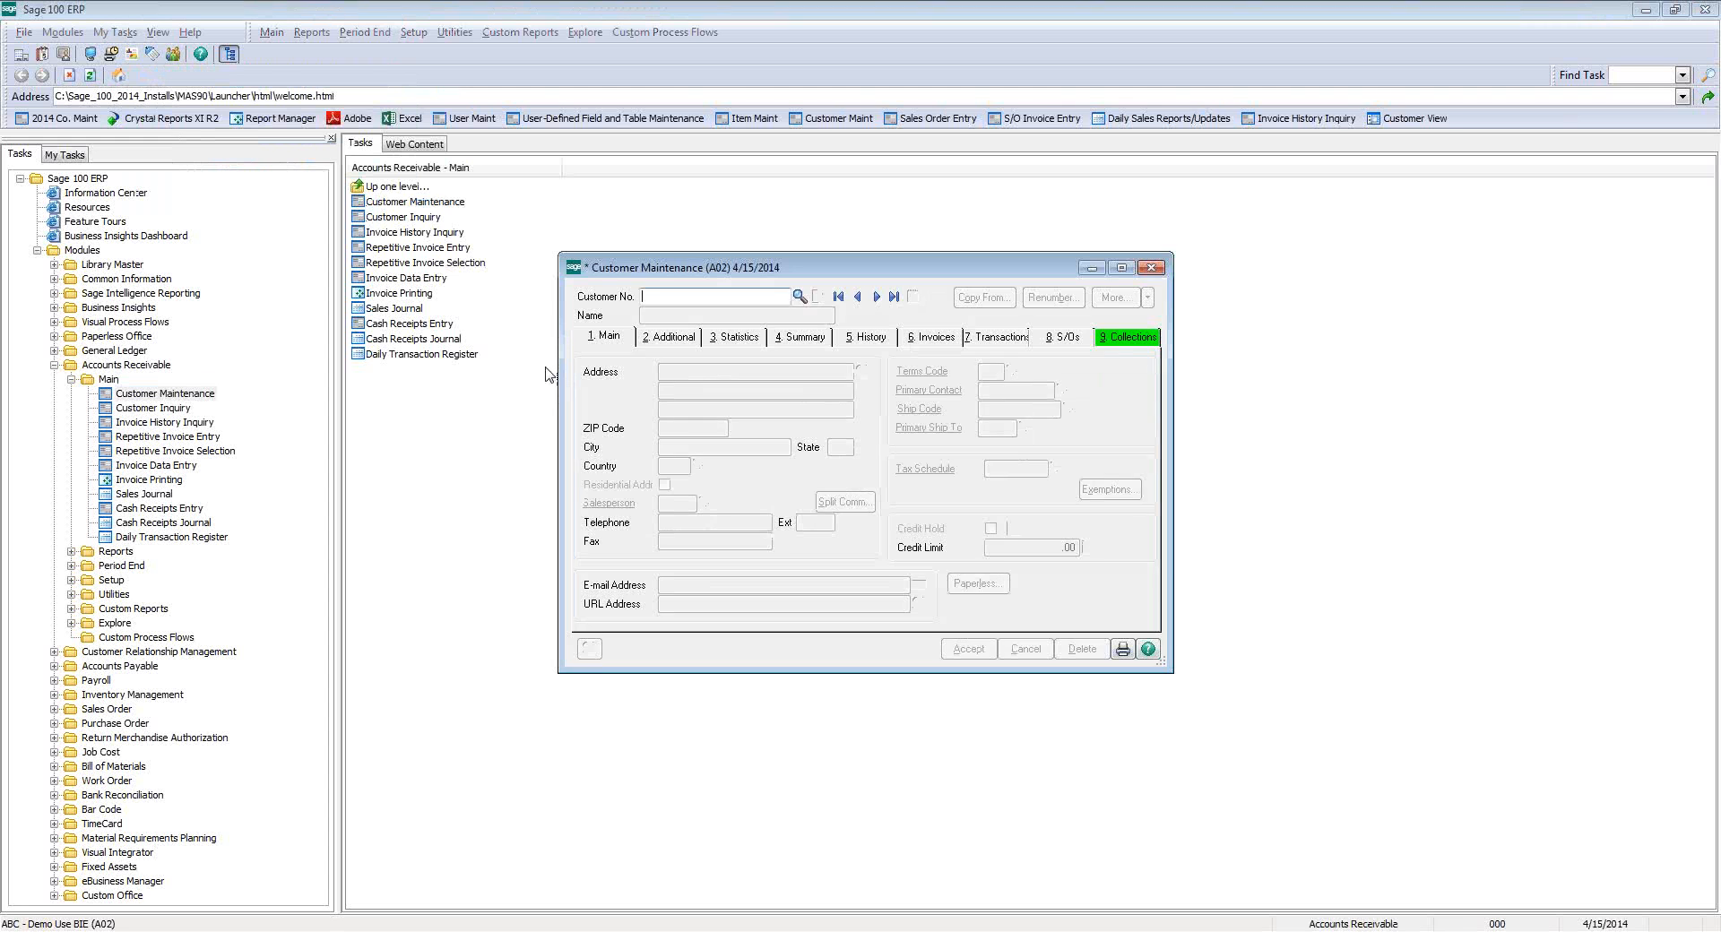
left_click(838, 296)
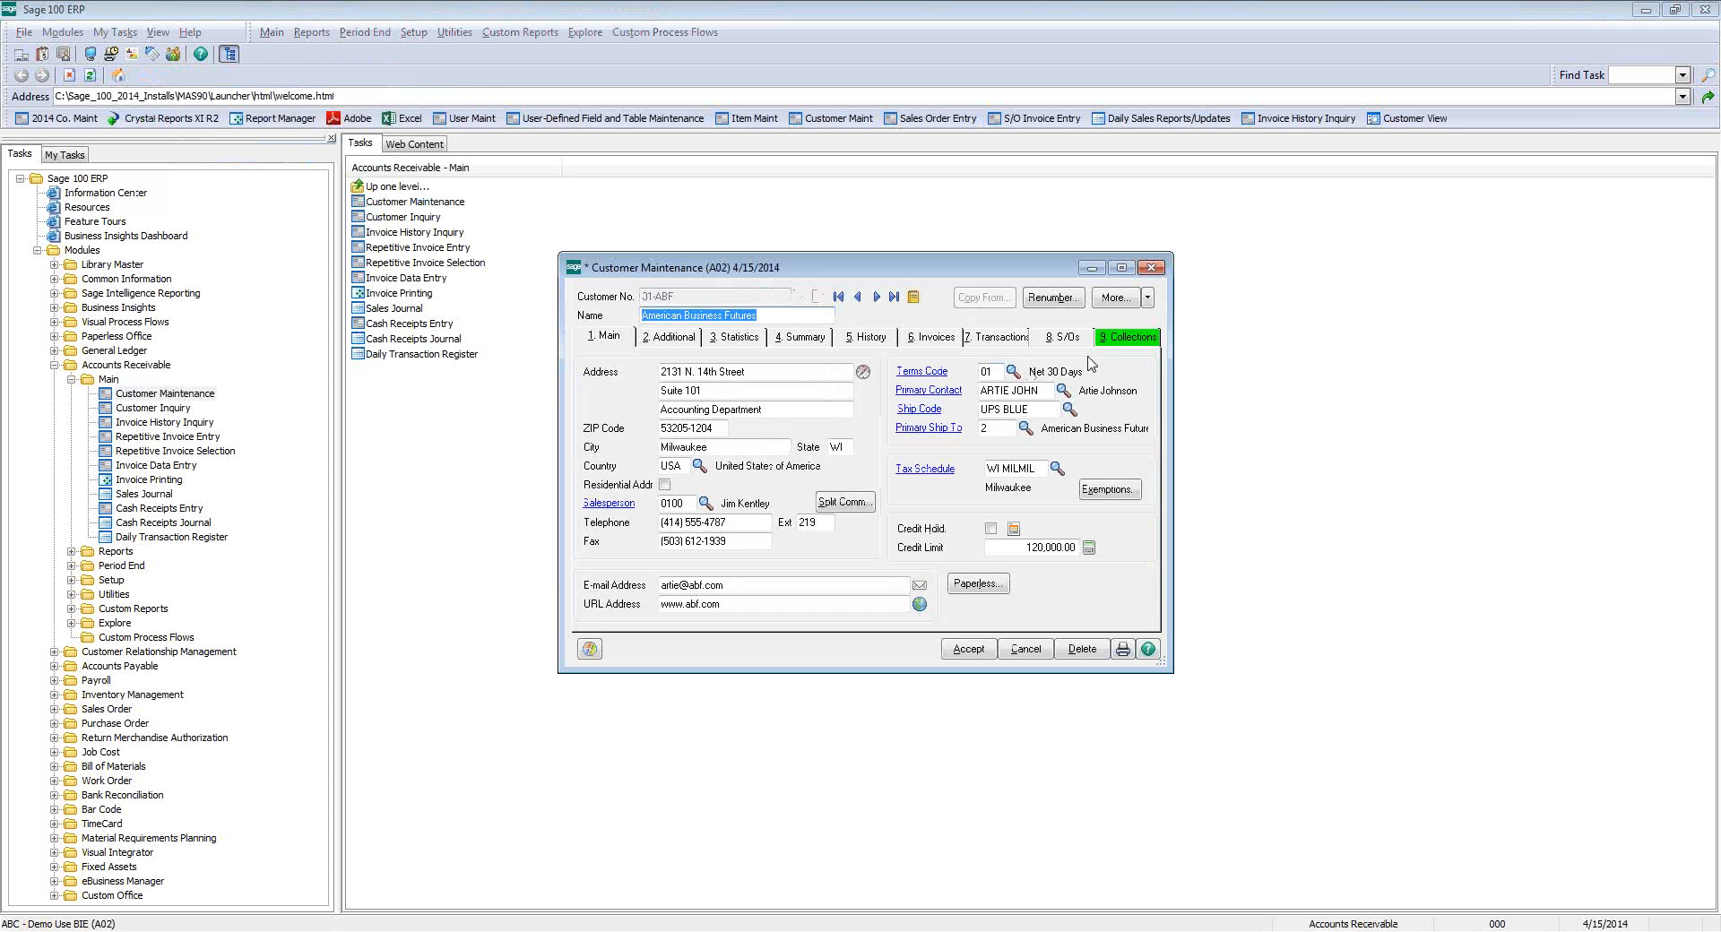
left_click(1120, 338)
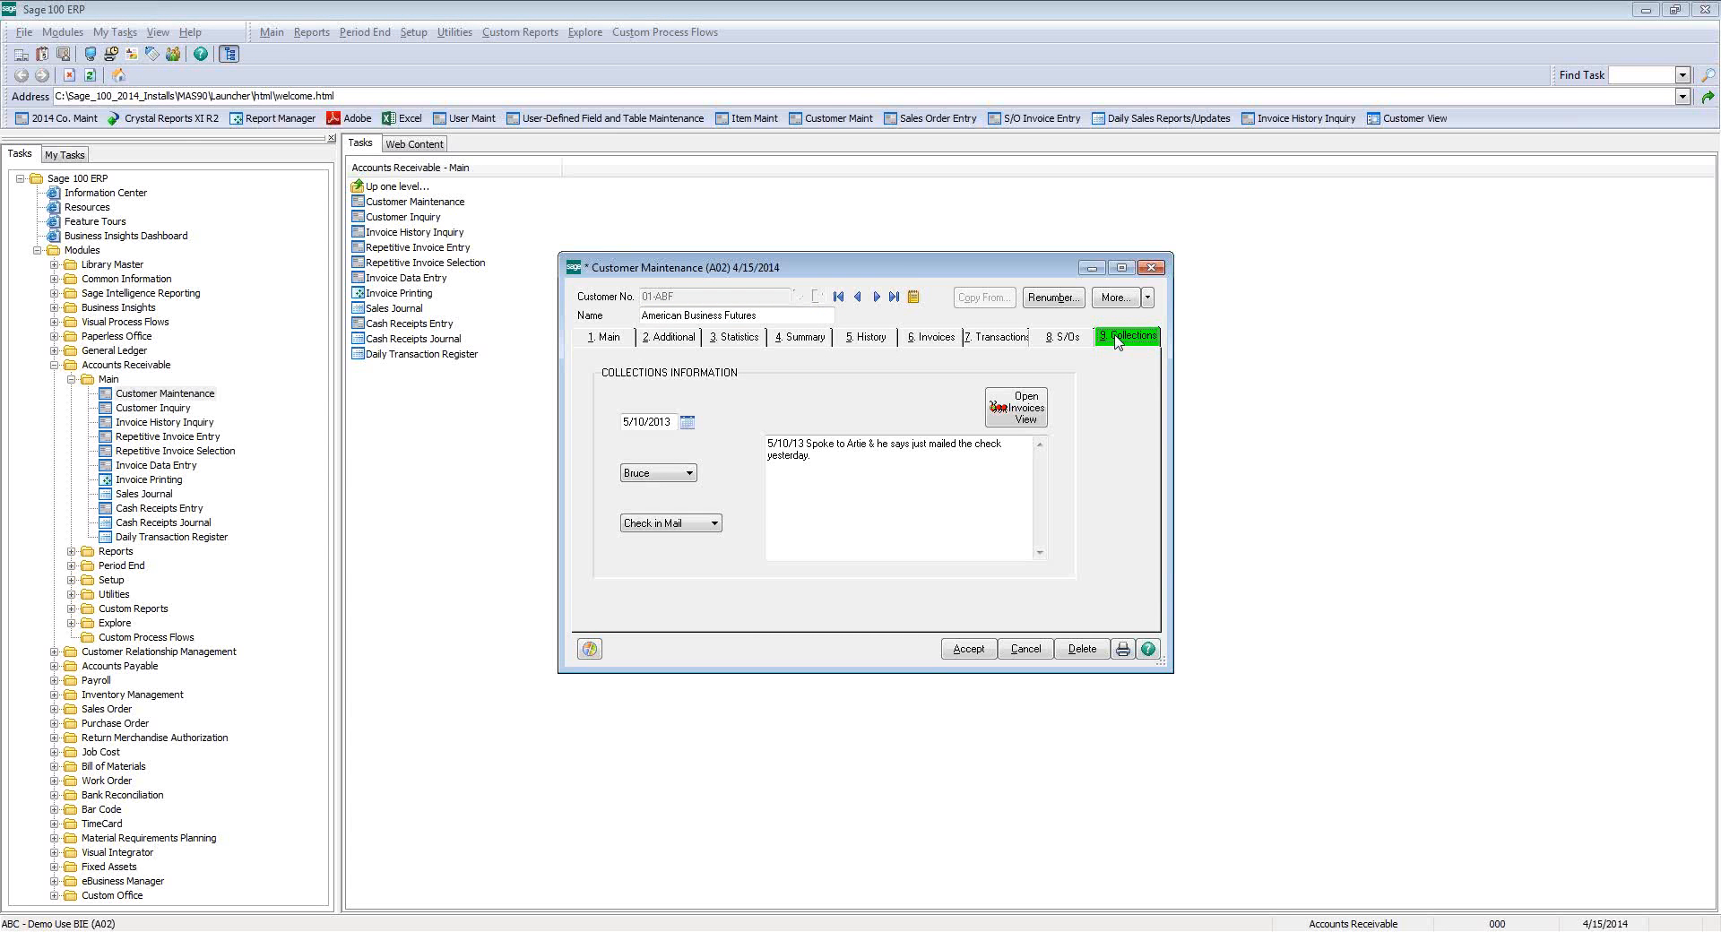
- Launch the open invoices view from the collections information, apply the public Collections View setting, review it and close the explorer
left_click(1005, 417)
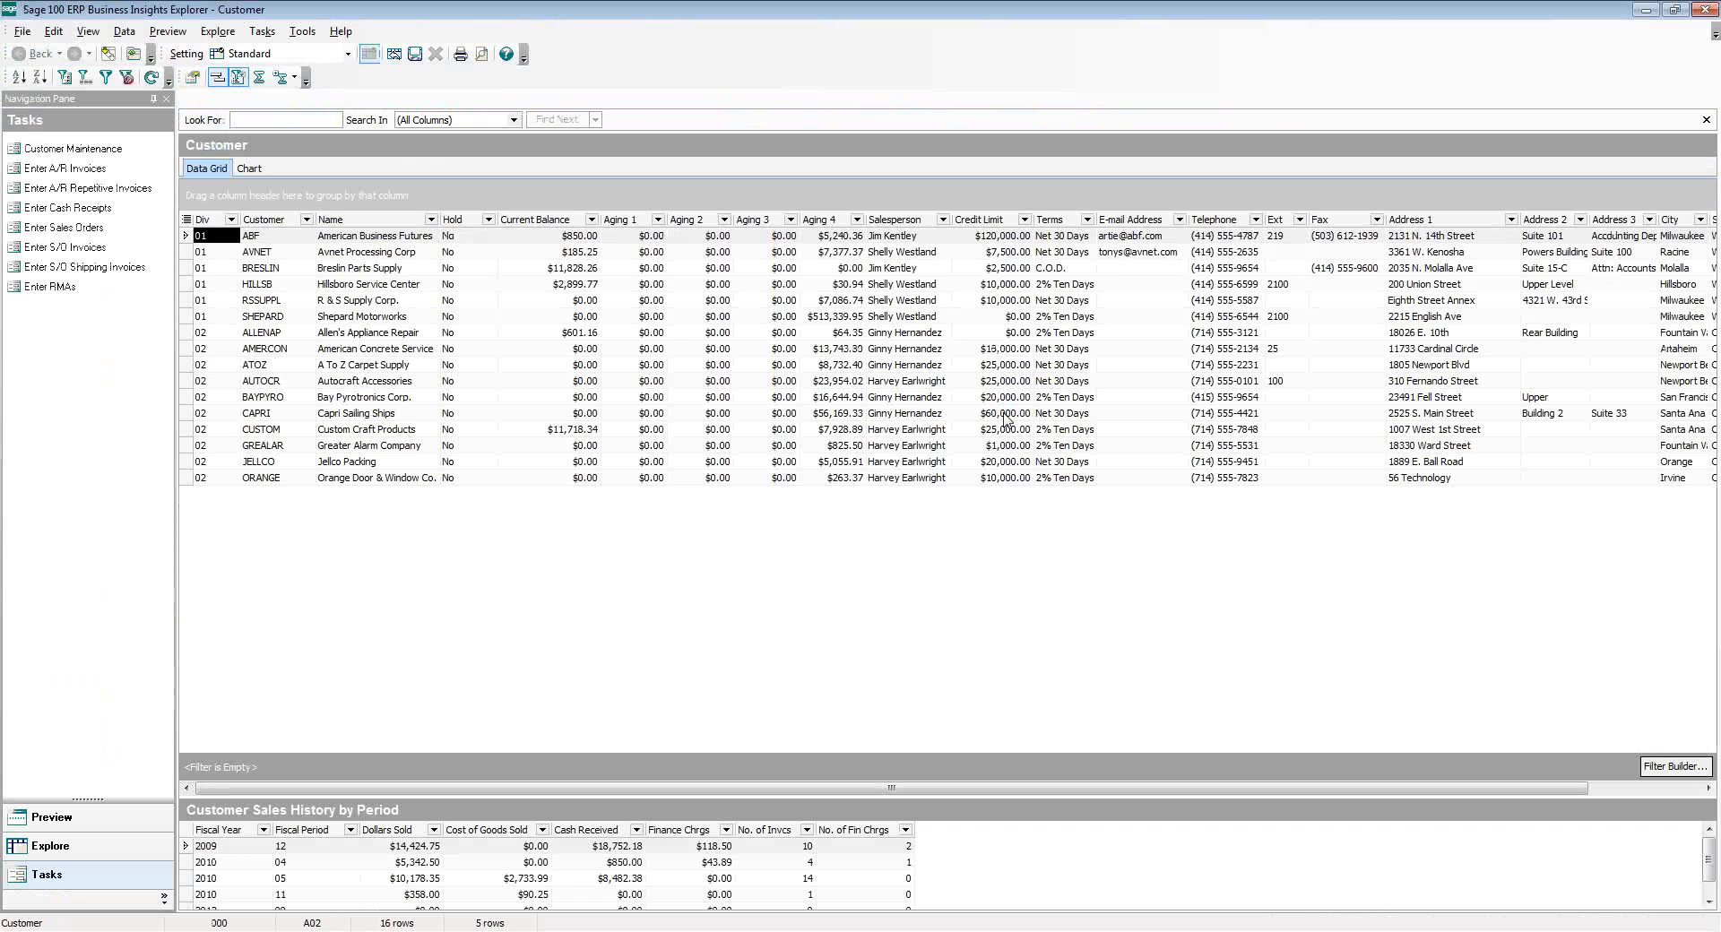
left_click(349, 56)
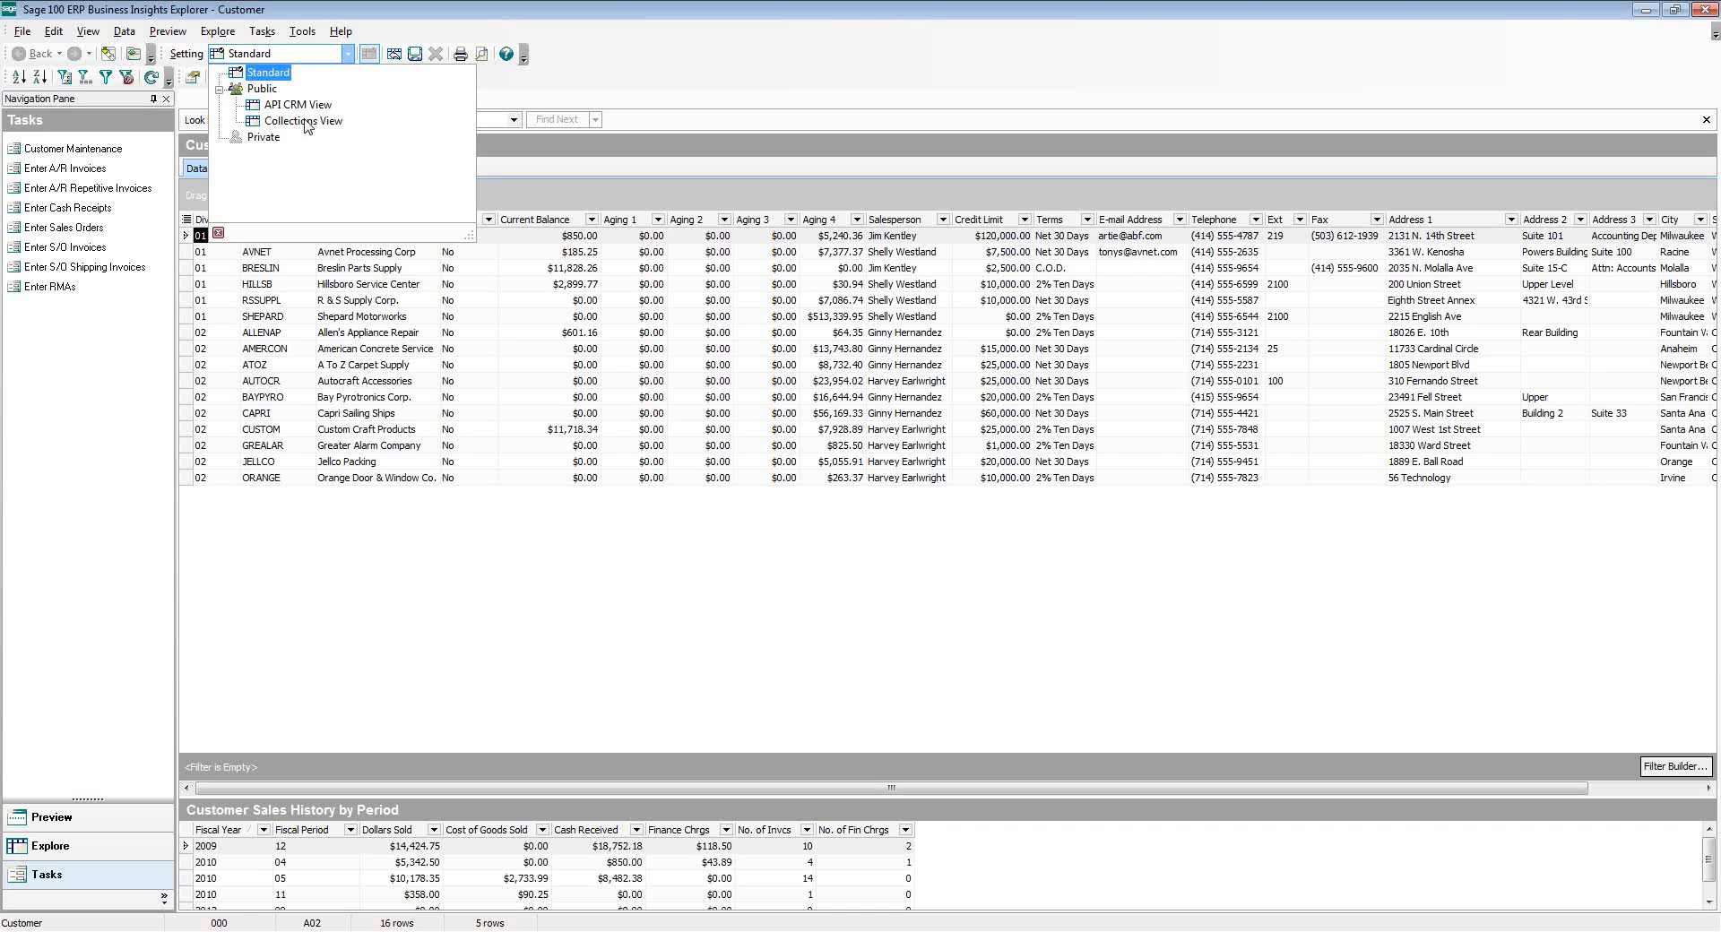
left_click(305, 120)
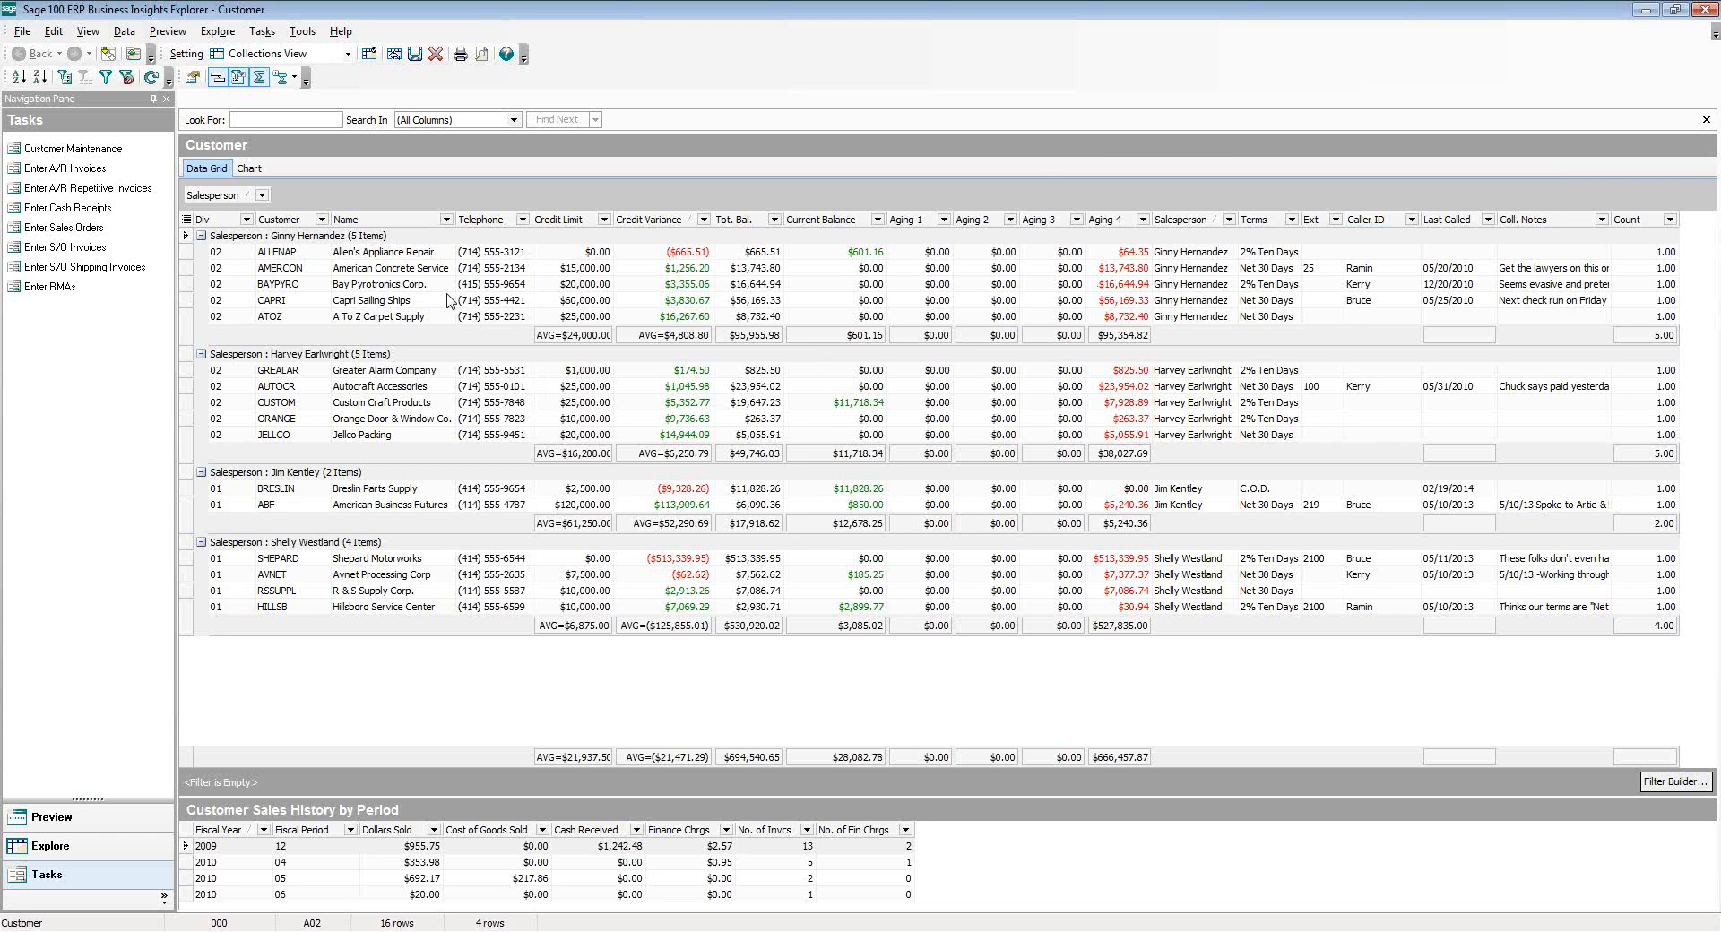
left_click(1709, 12)
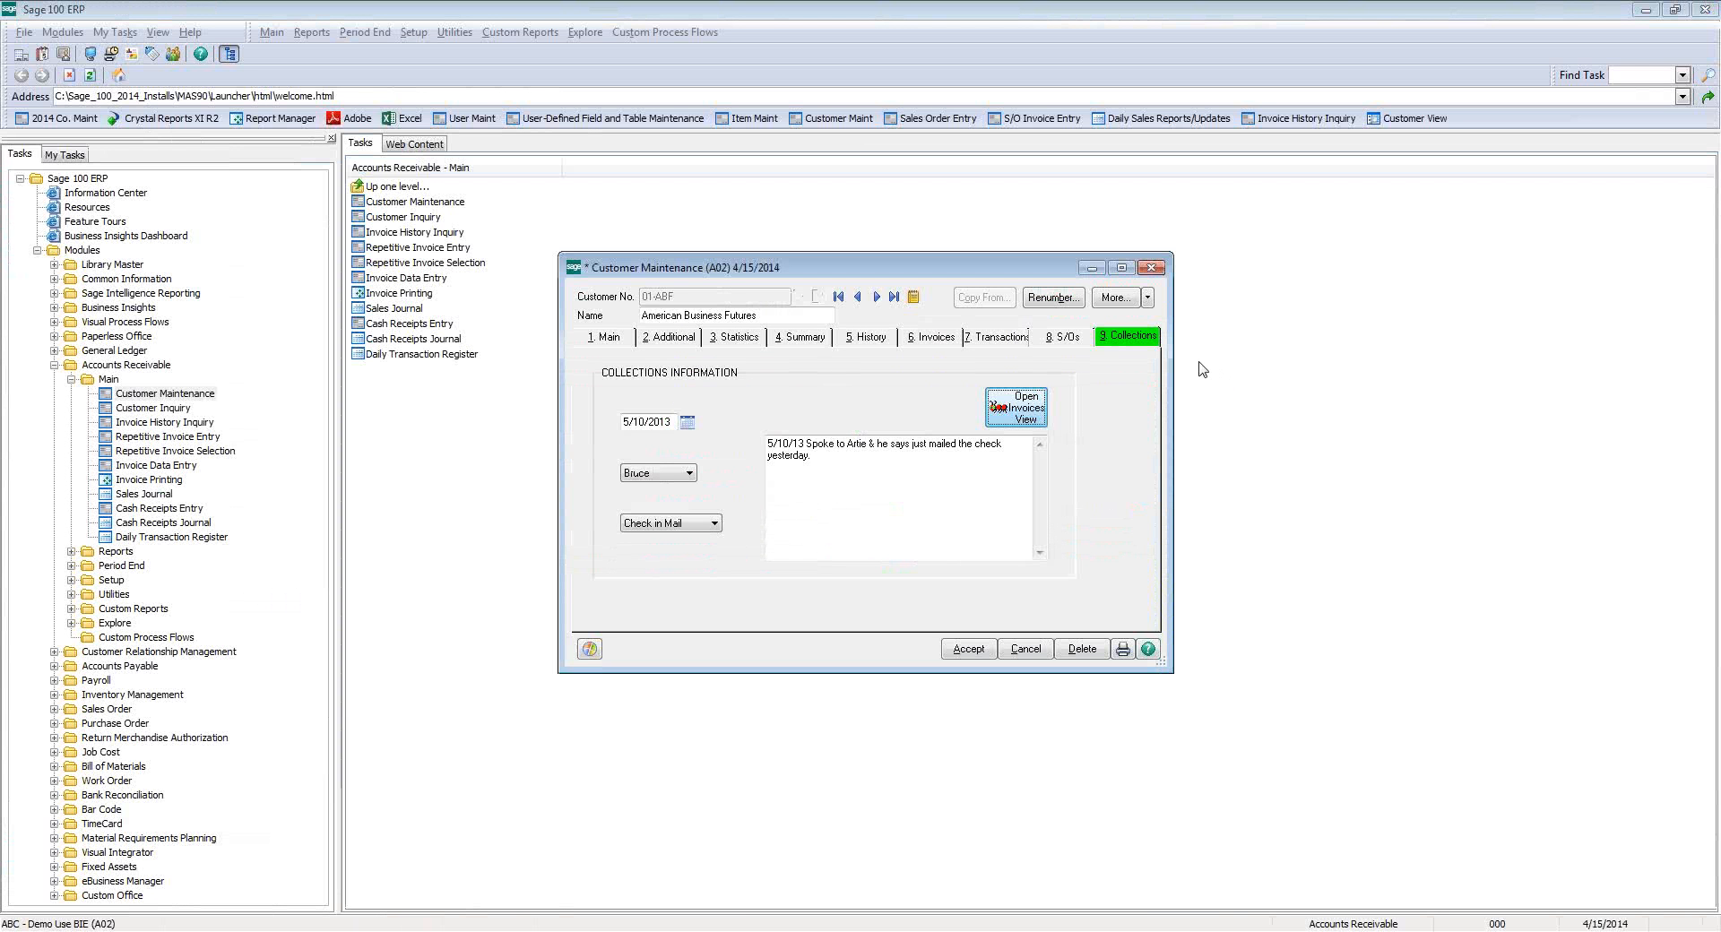
left_click(1042, 414)
left_click(878, 381)
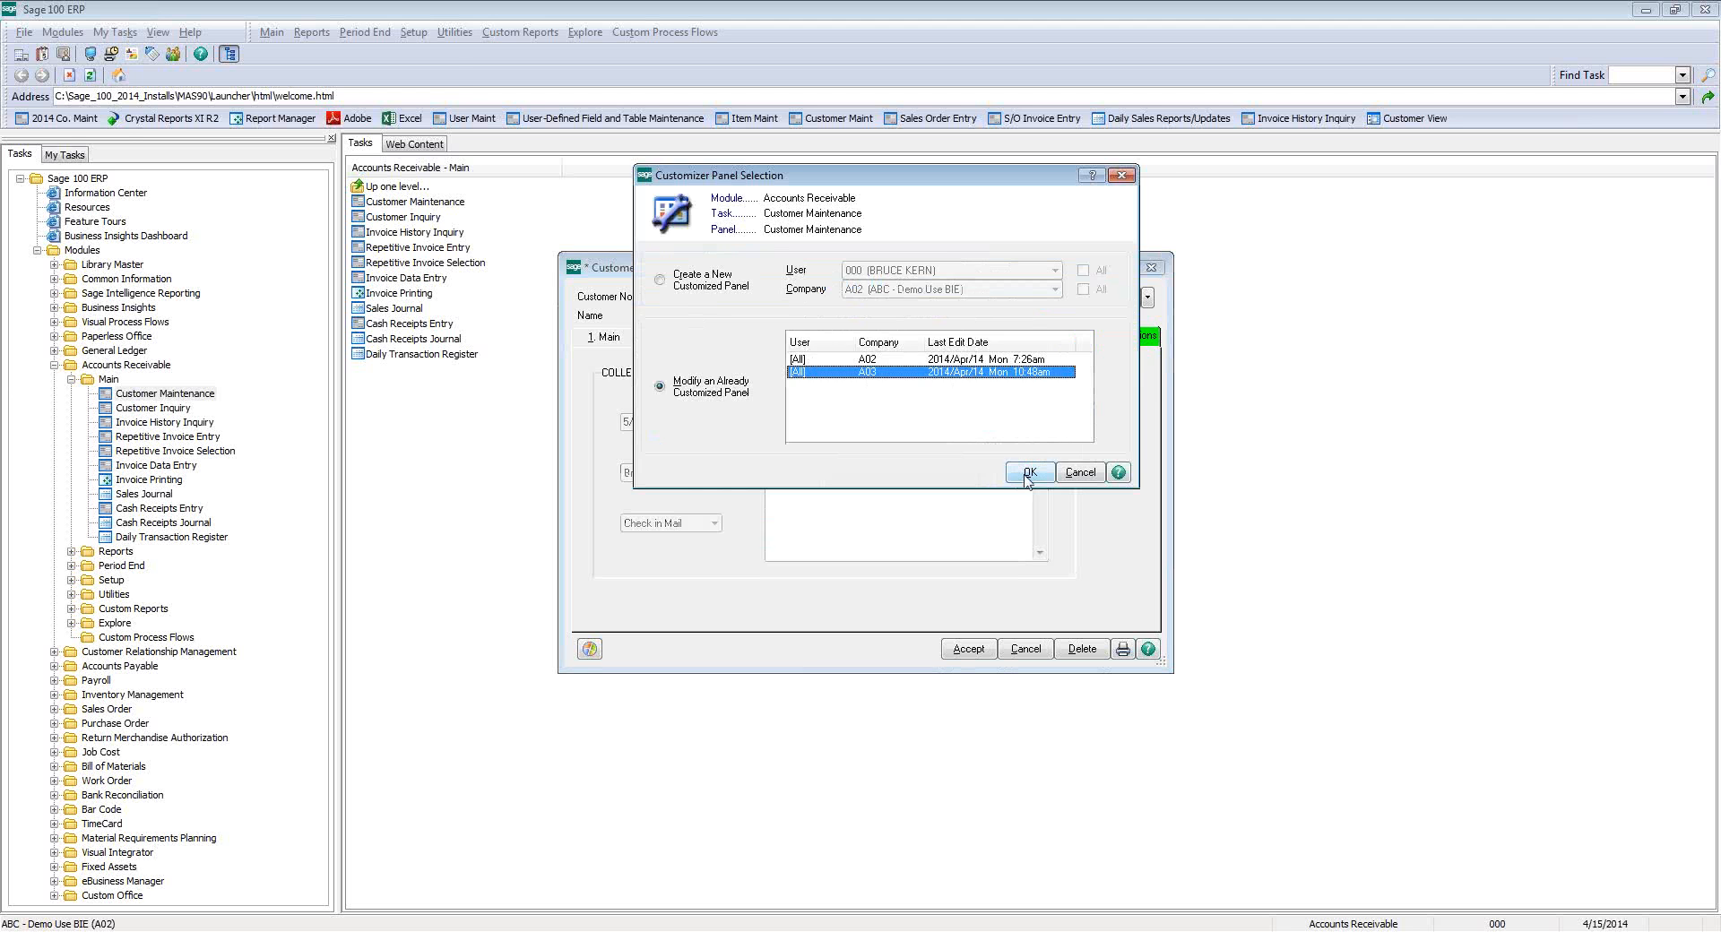
left_click(1029, 472)
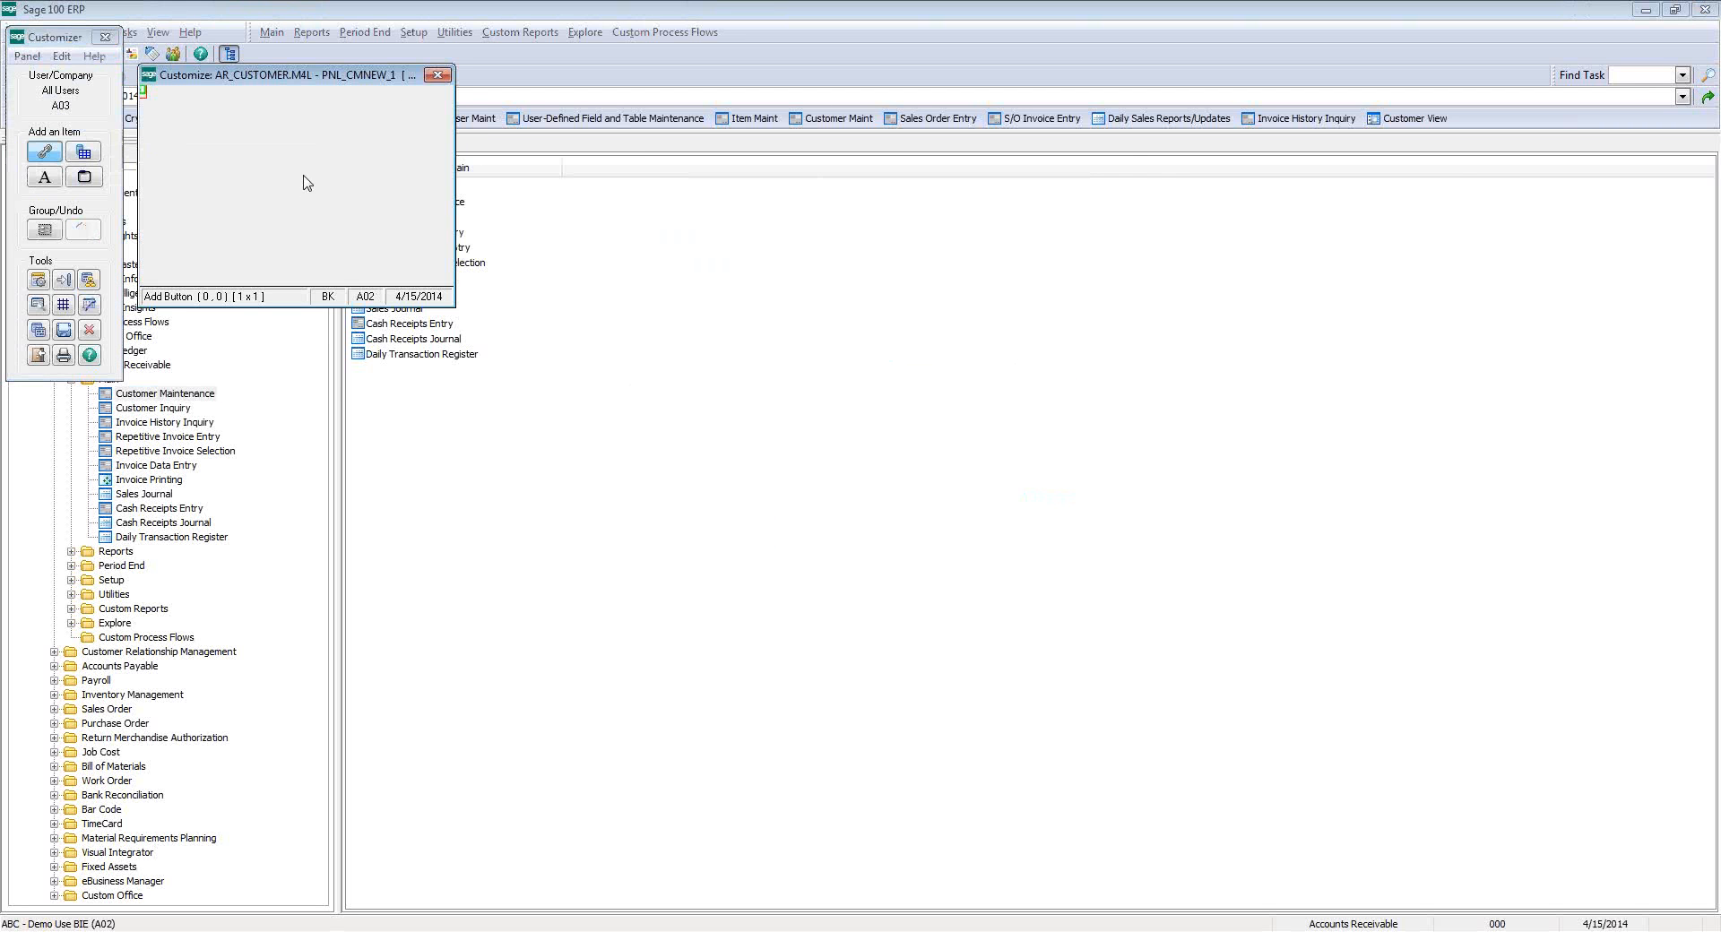
left_click(437, 75)
double_click(197, 395)
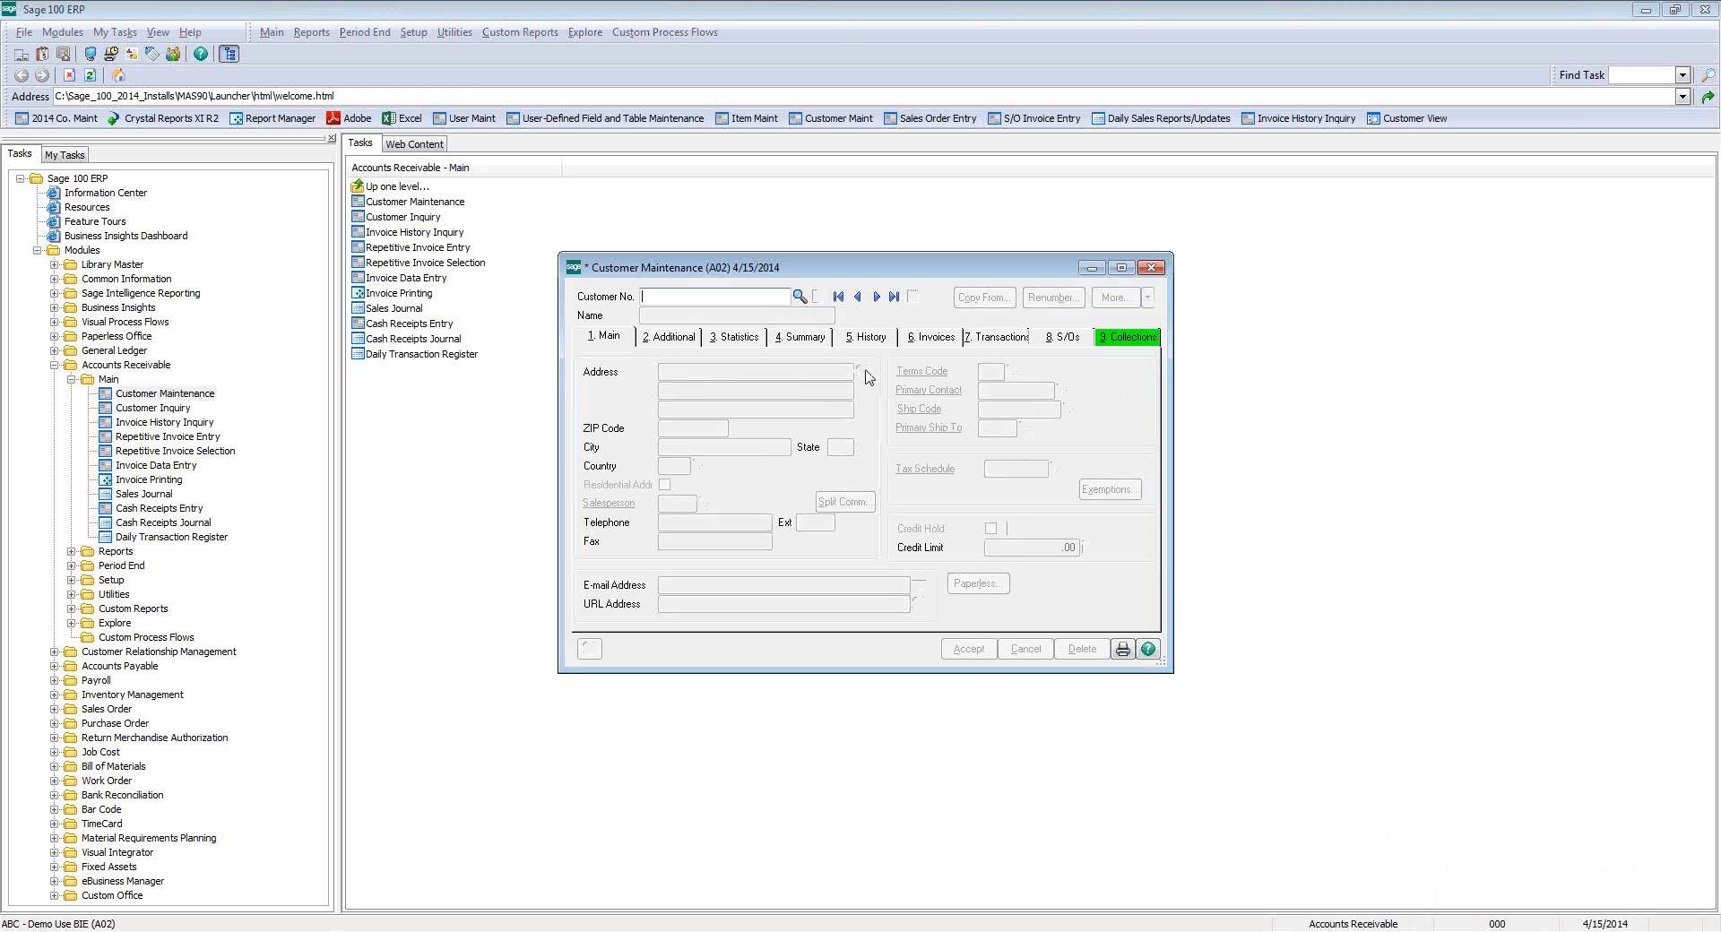
- Display the first customer's collections information and open the all-users A02 customized Collections panel for modification
left_click(838, 297)
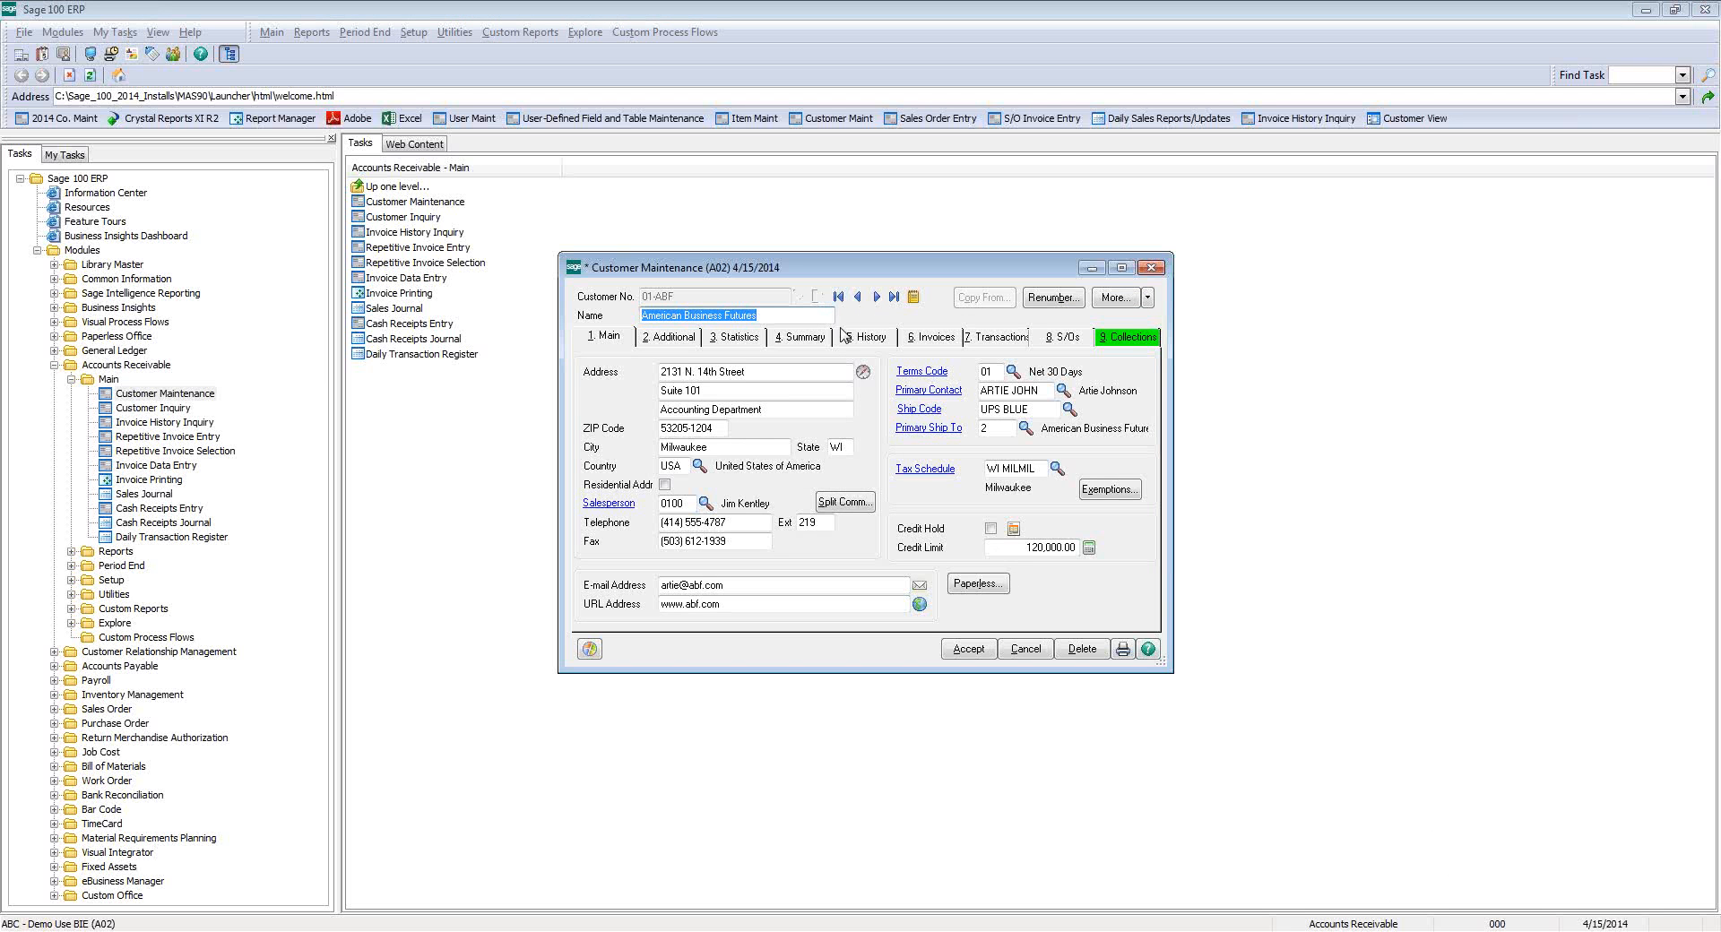
left_click(1133, 337)
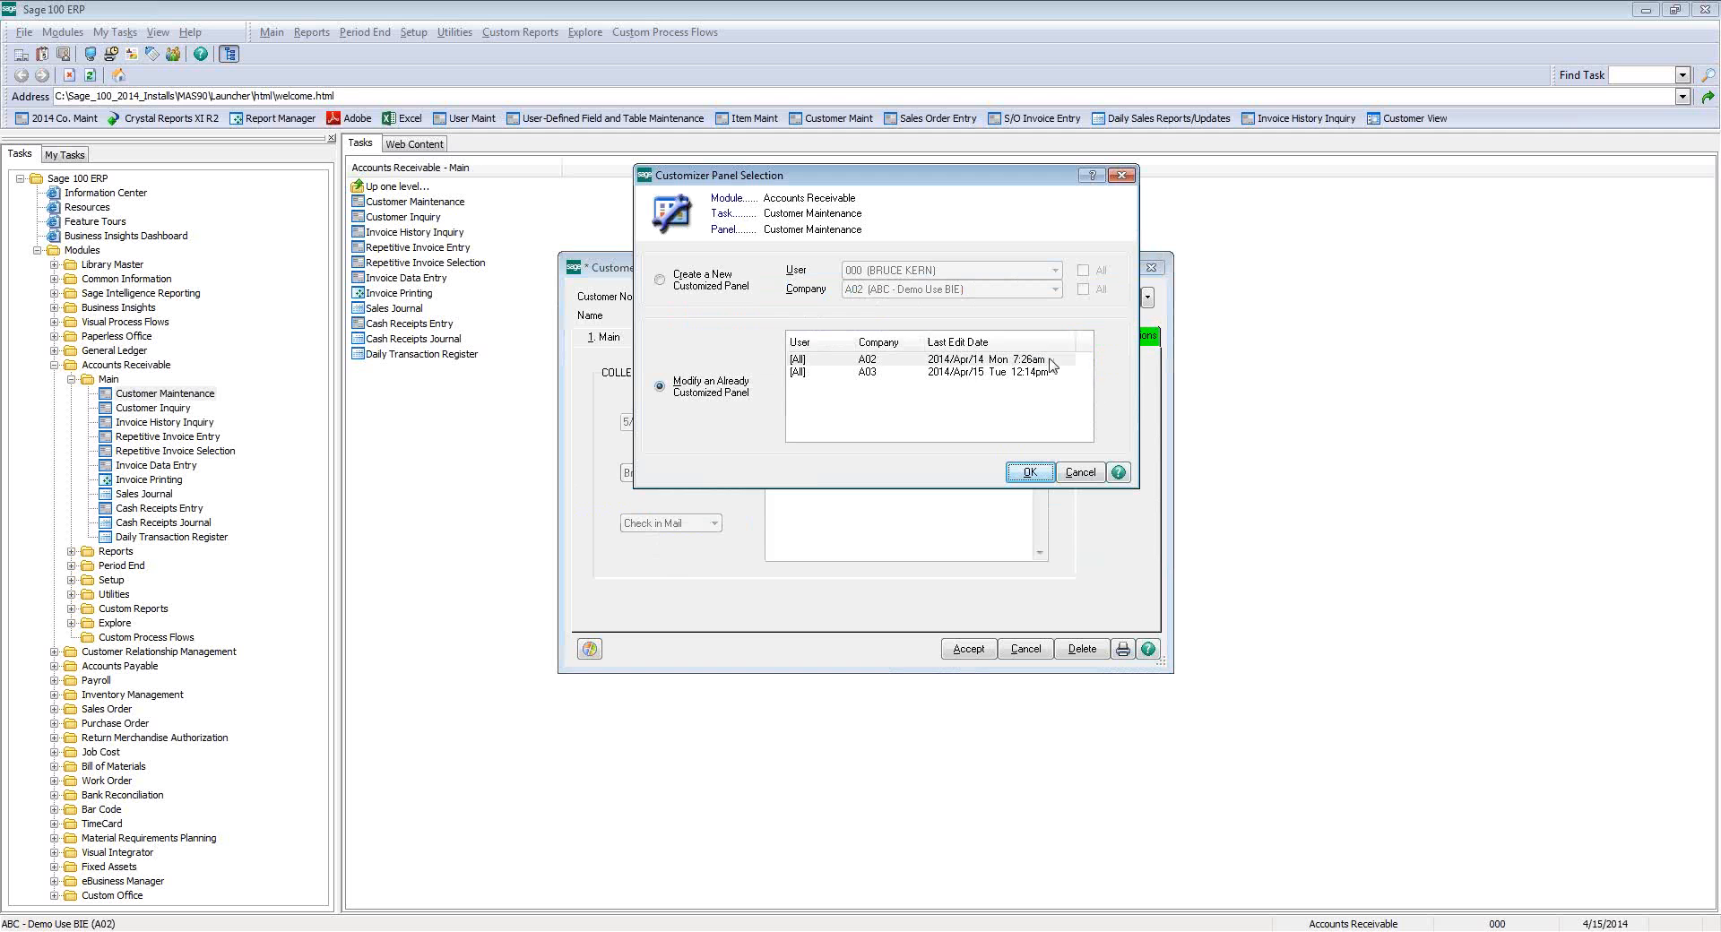
left_click(884, 360)
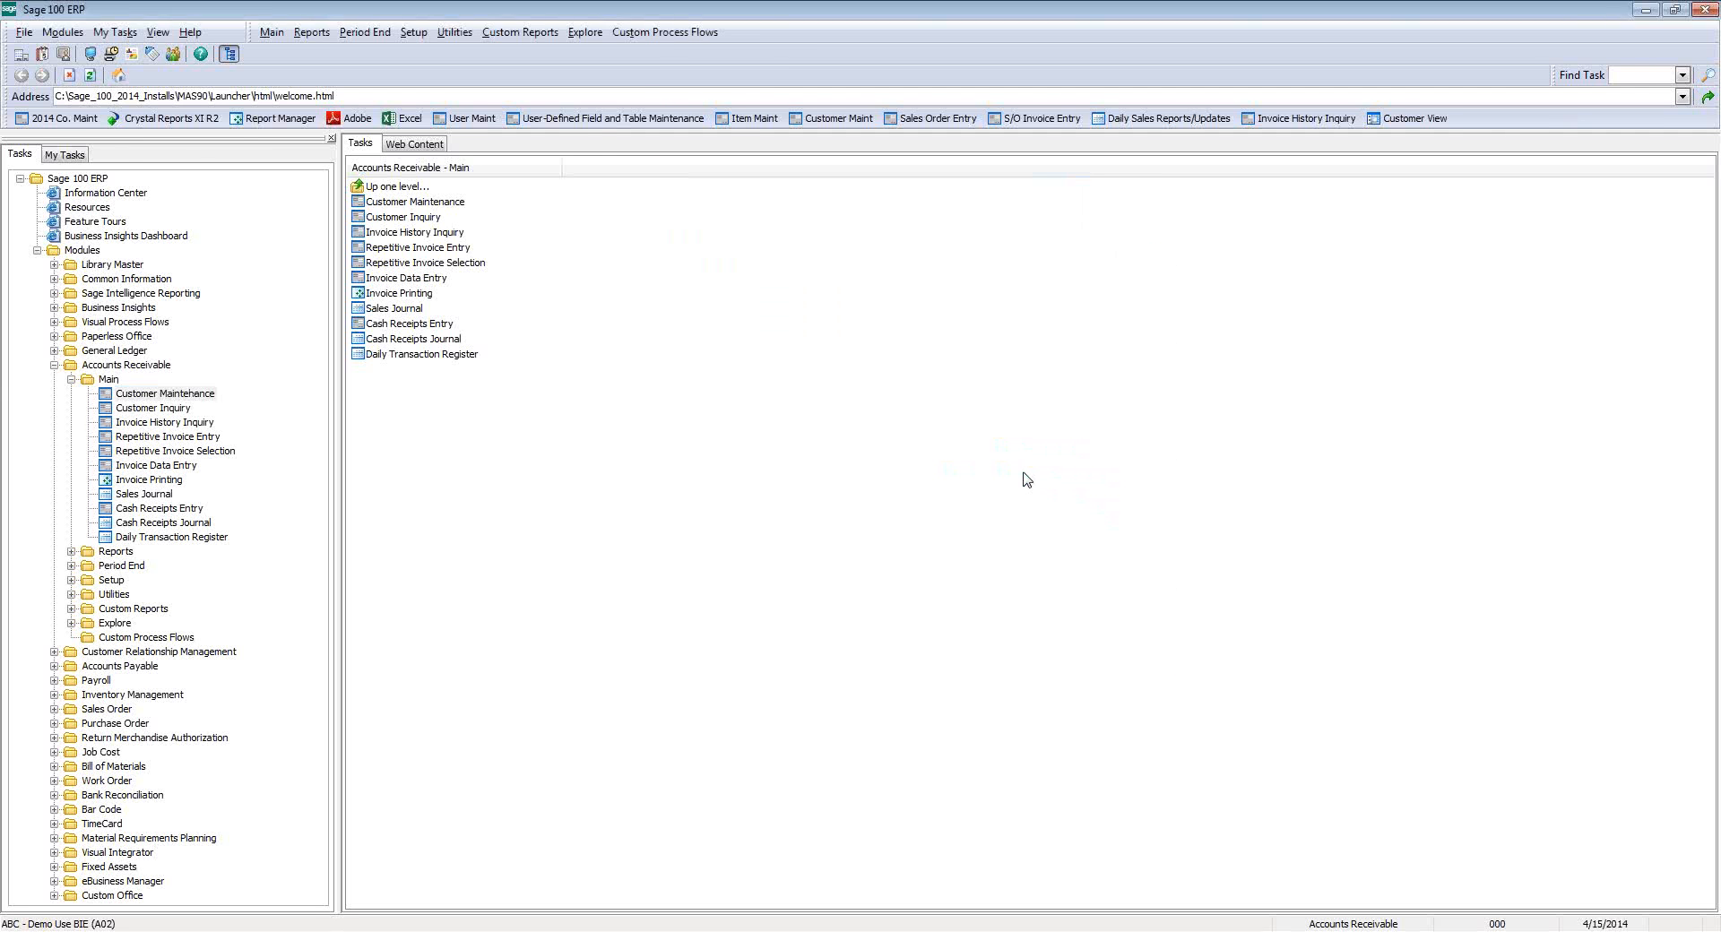
left_click(603, 152)
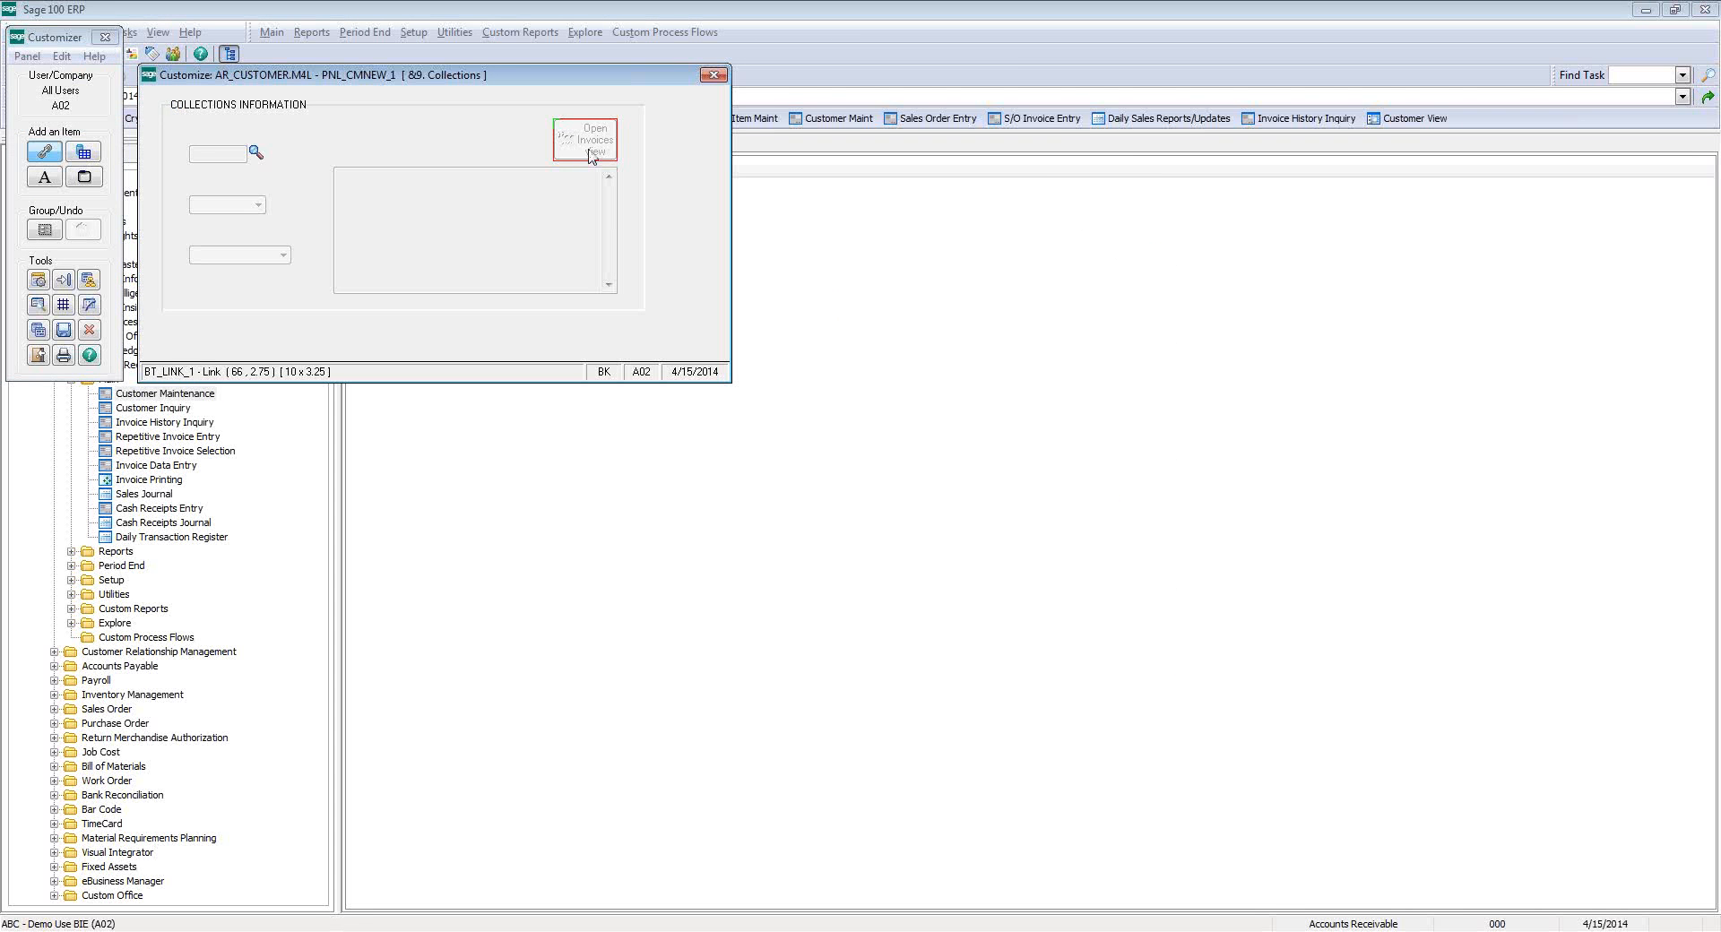
- Review the Open Invoices View button's external link settings and options, and close the Customizer without changes
double_click(590, 159)
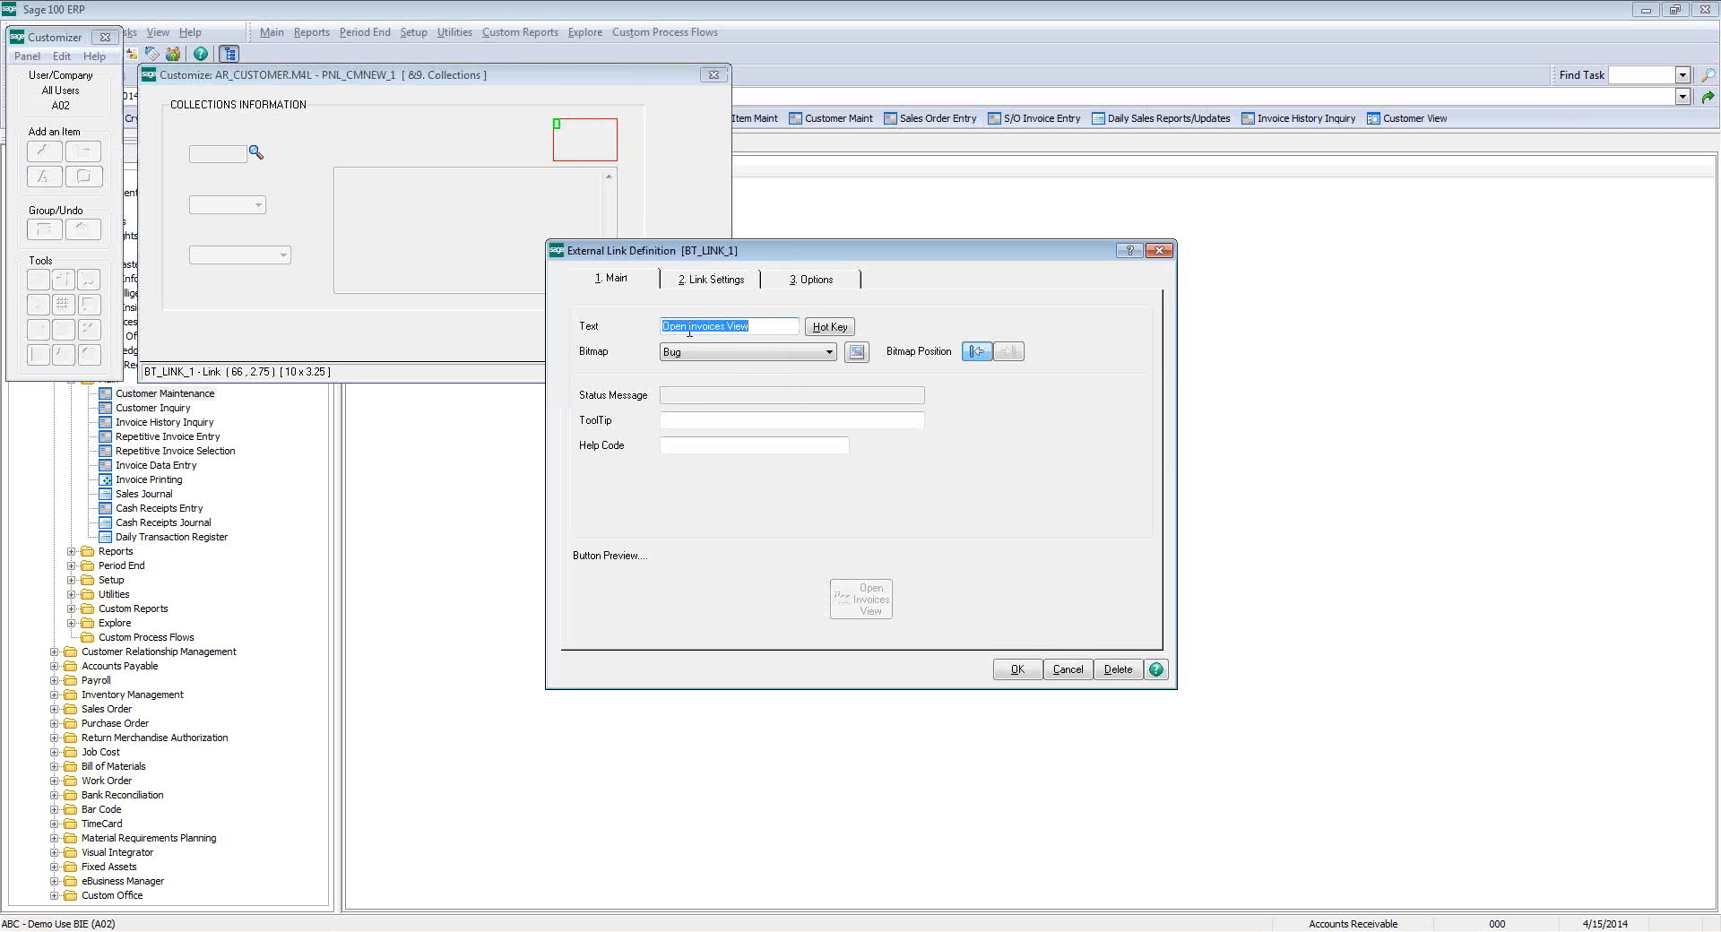
left_click(693, 279)
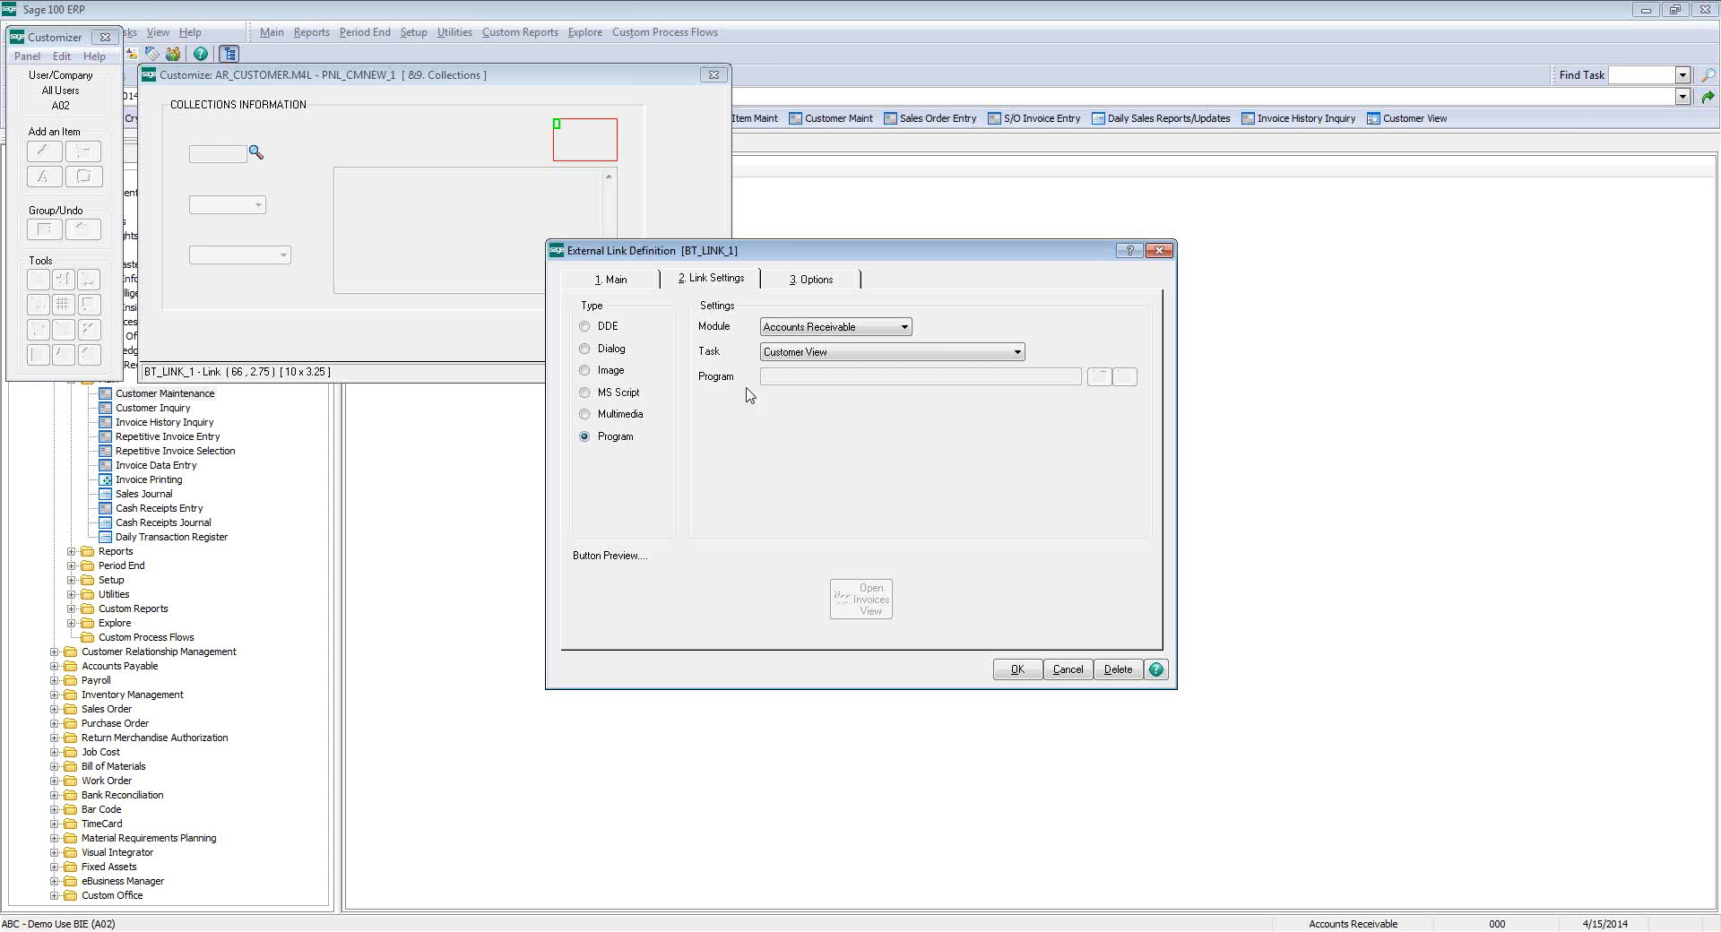
left_click(816, 279)
left_click(1159, 251)
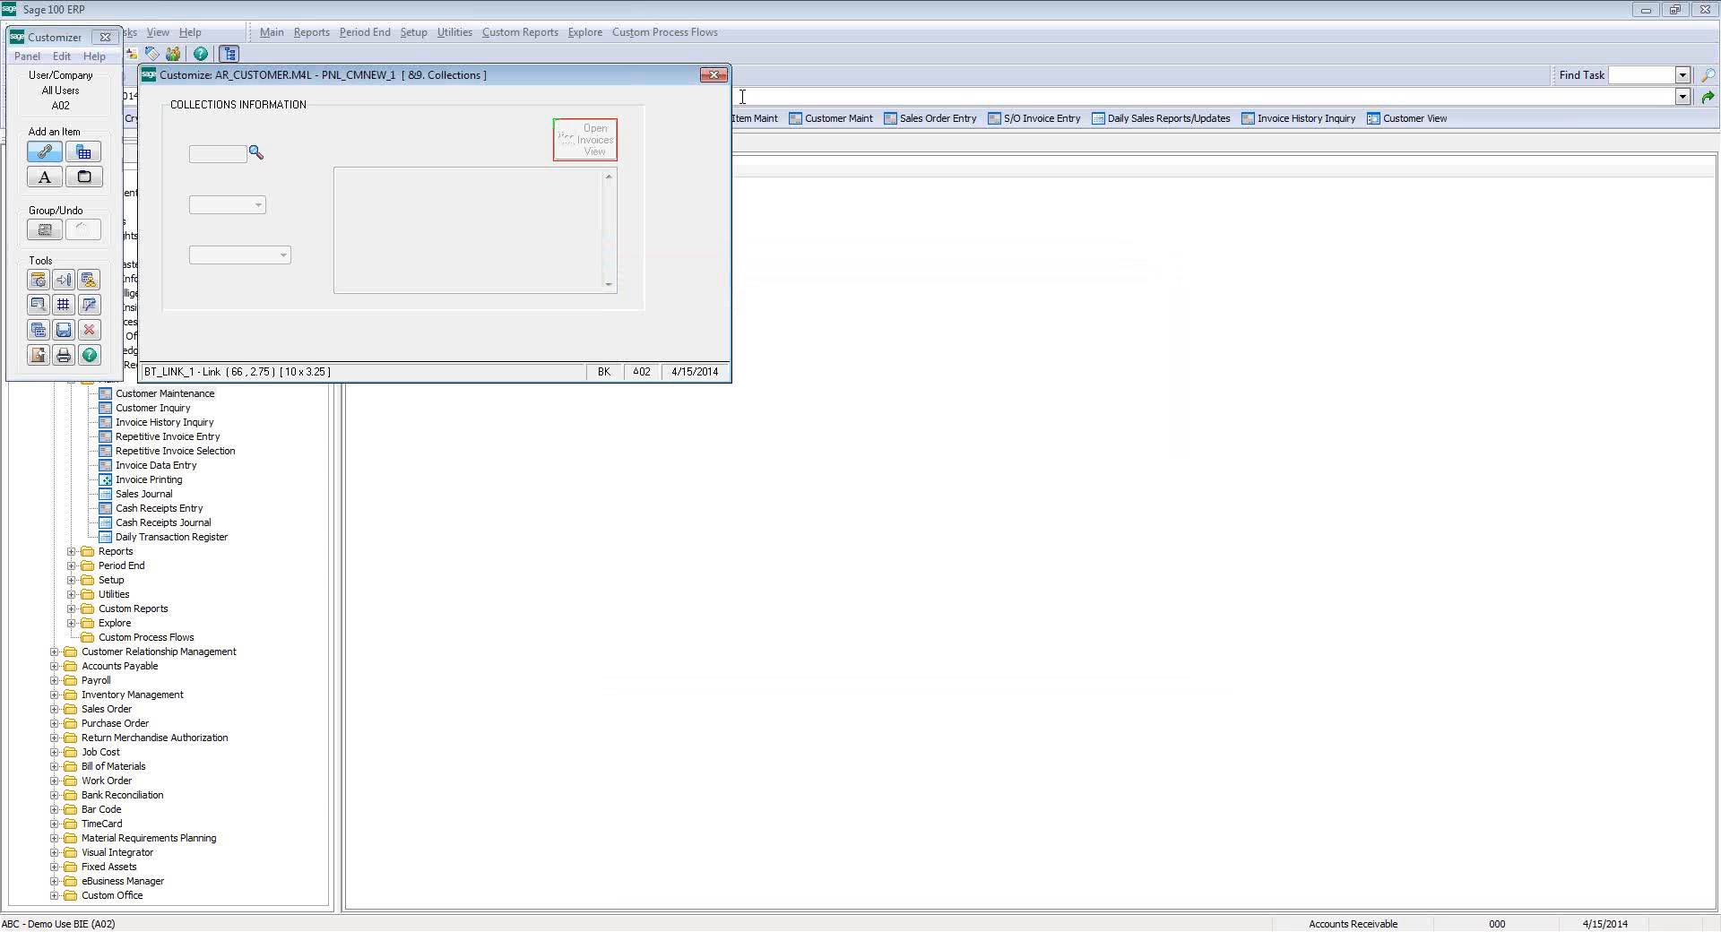
left_click(714, 76)
left_click(726, 77)
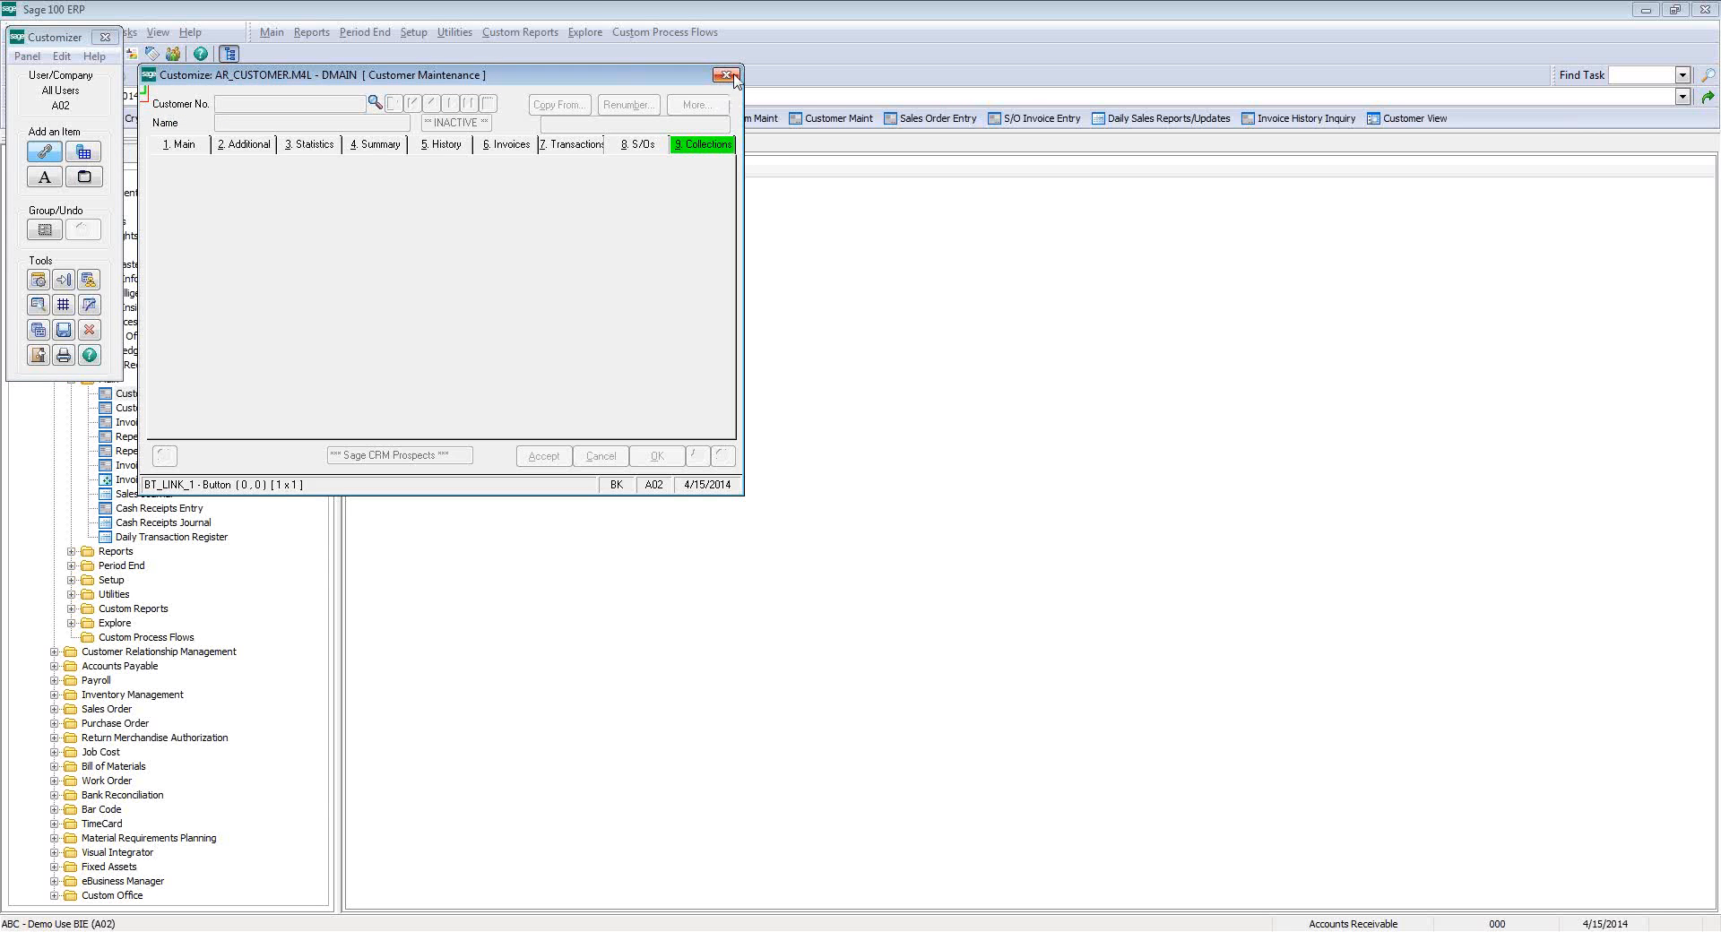
left_click(726, 77)
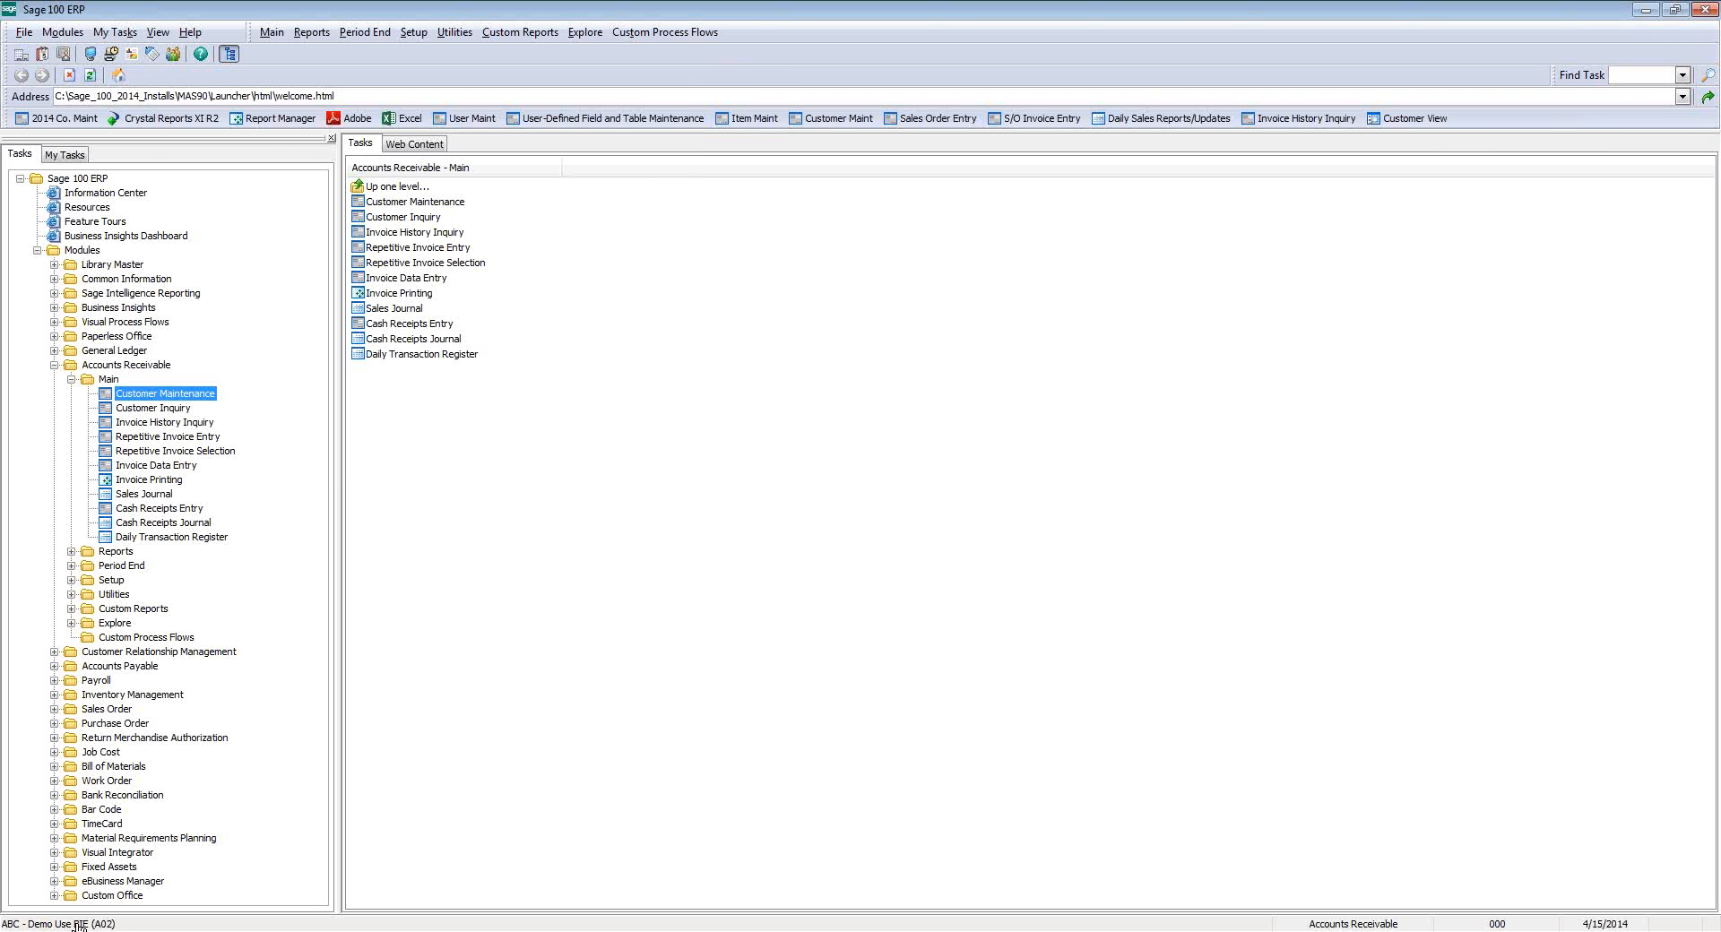
- Switch the active company to A03 and collapse the Accounts Receivable module
type("A03")
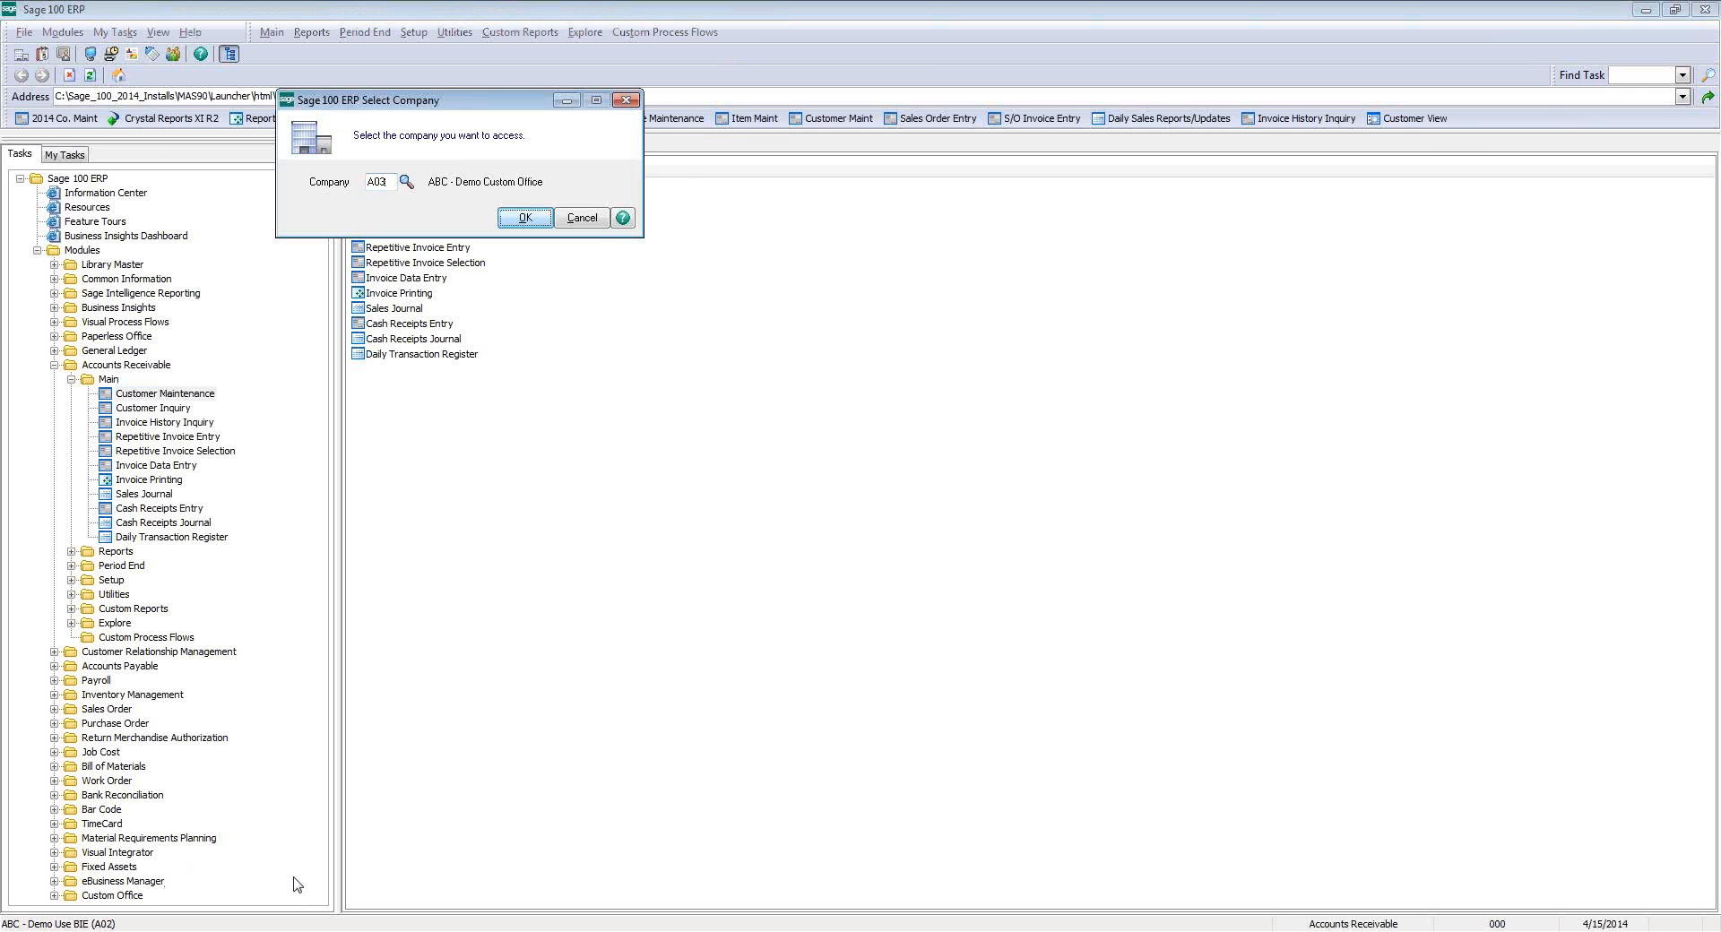
key("Return")
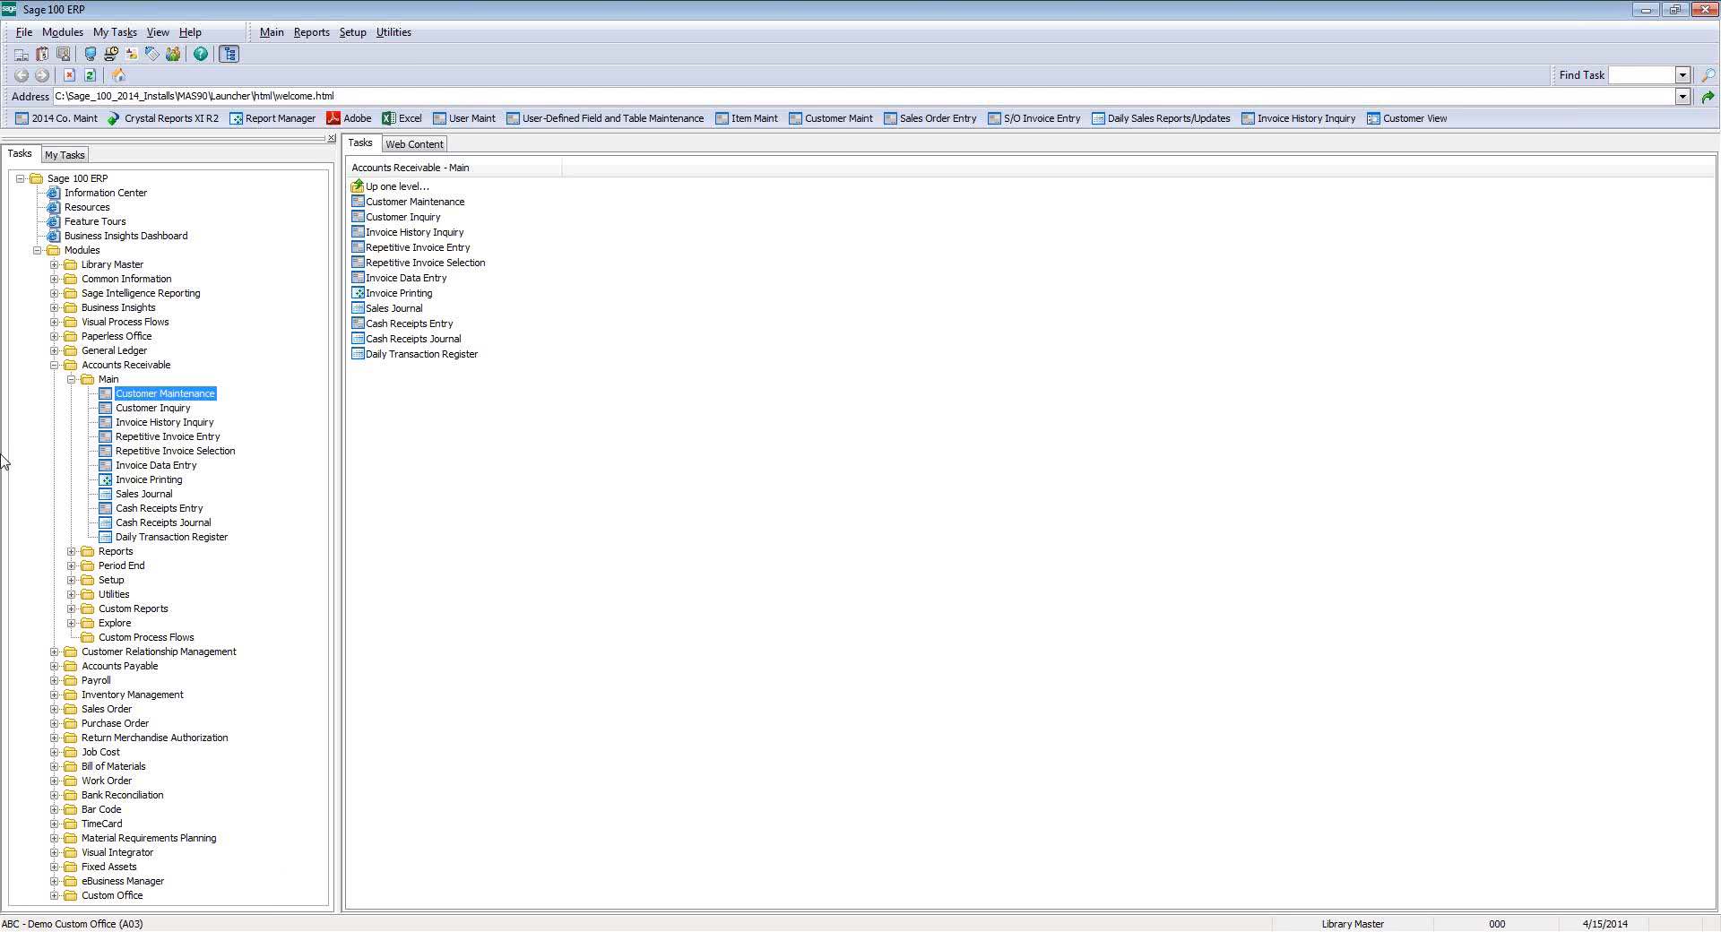
left_click(71, 380)
left_click(54, 365)
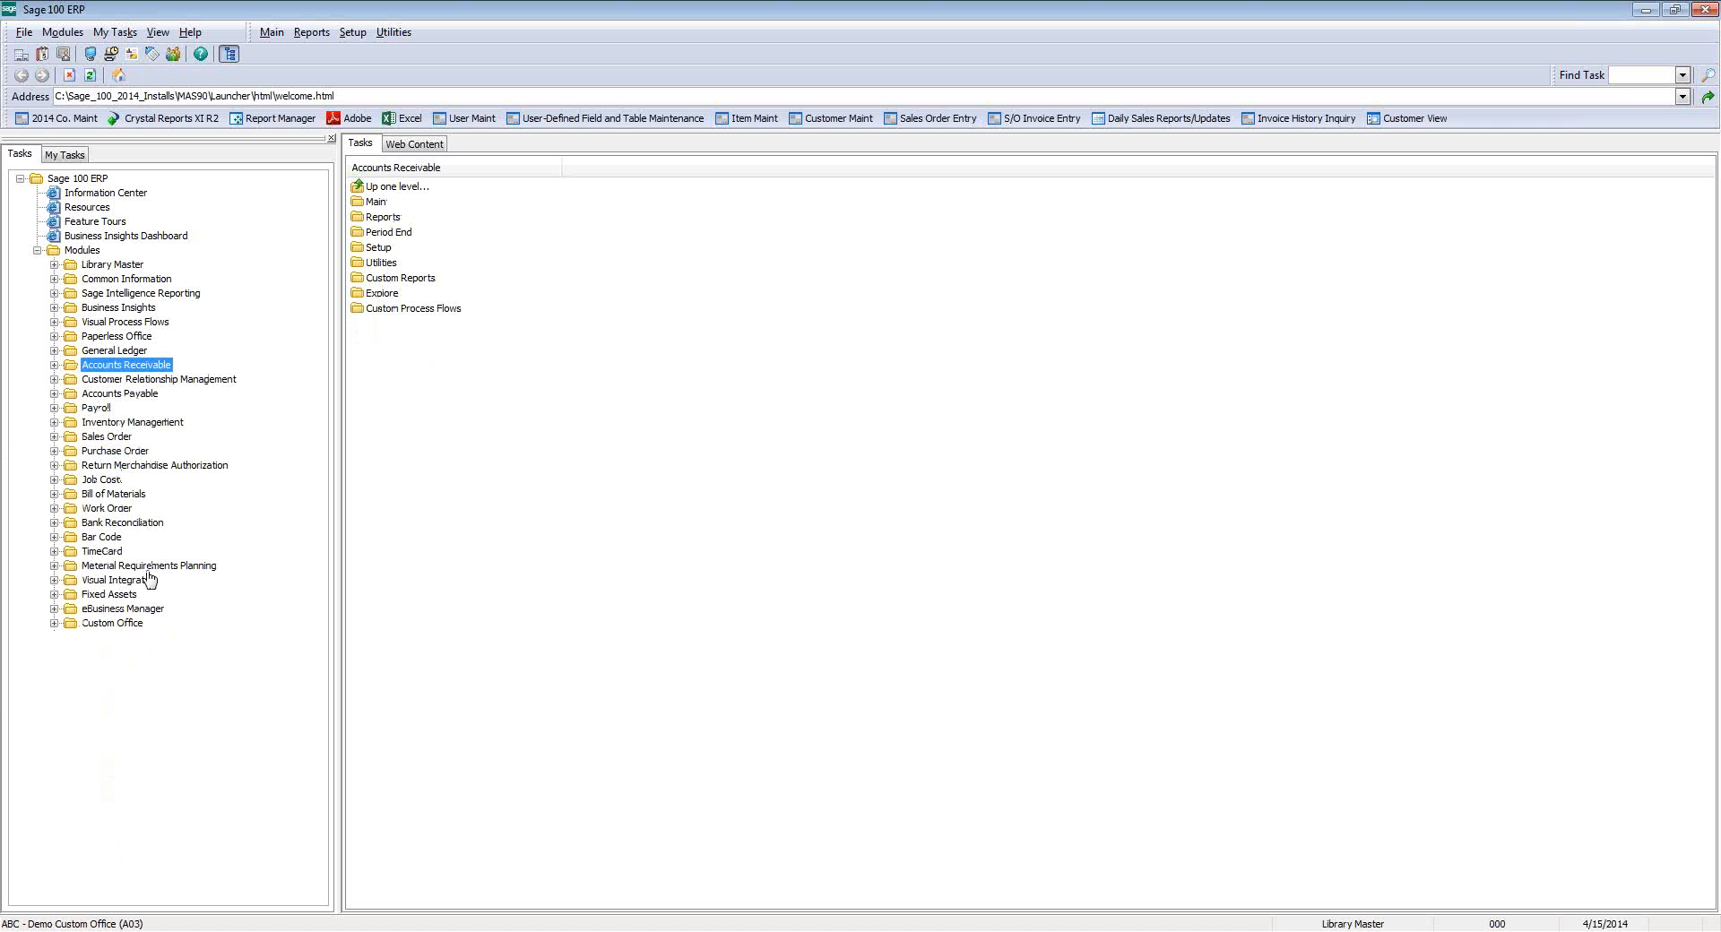
- Open User-Defined Field and Table Maintenance from Custom Office and select the AR Dr Info user-defined table under Accounts Receivable
double_click(121, 623)
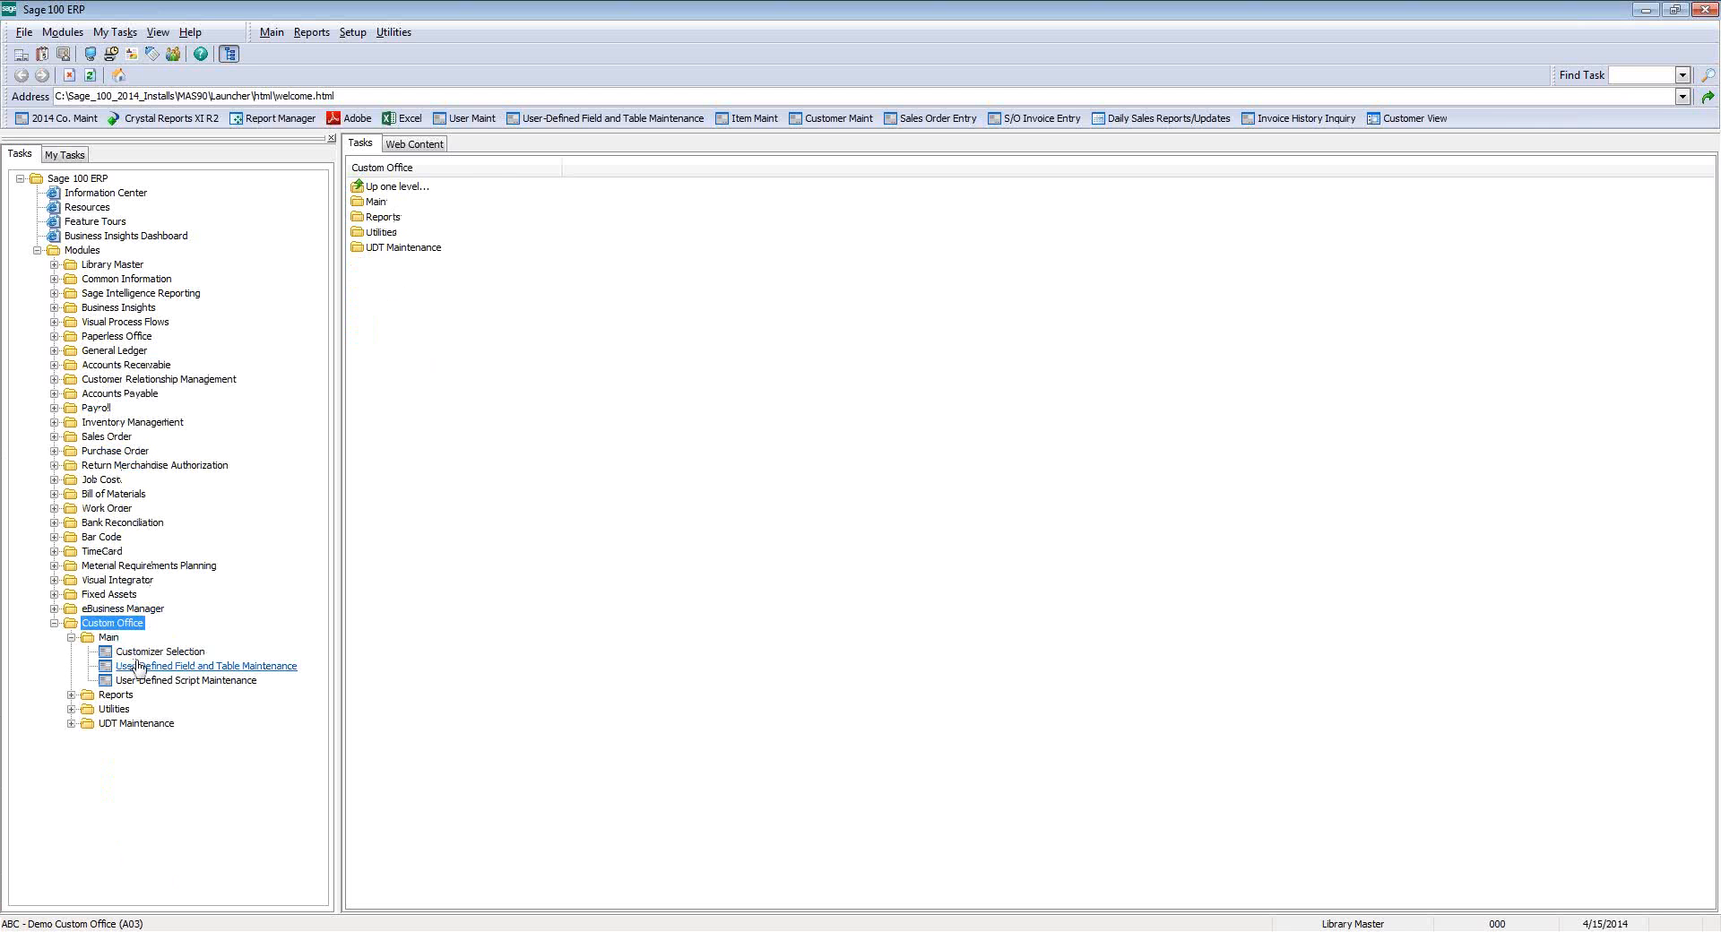
left_click(137, 666)
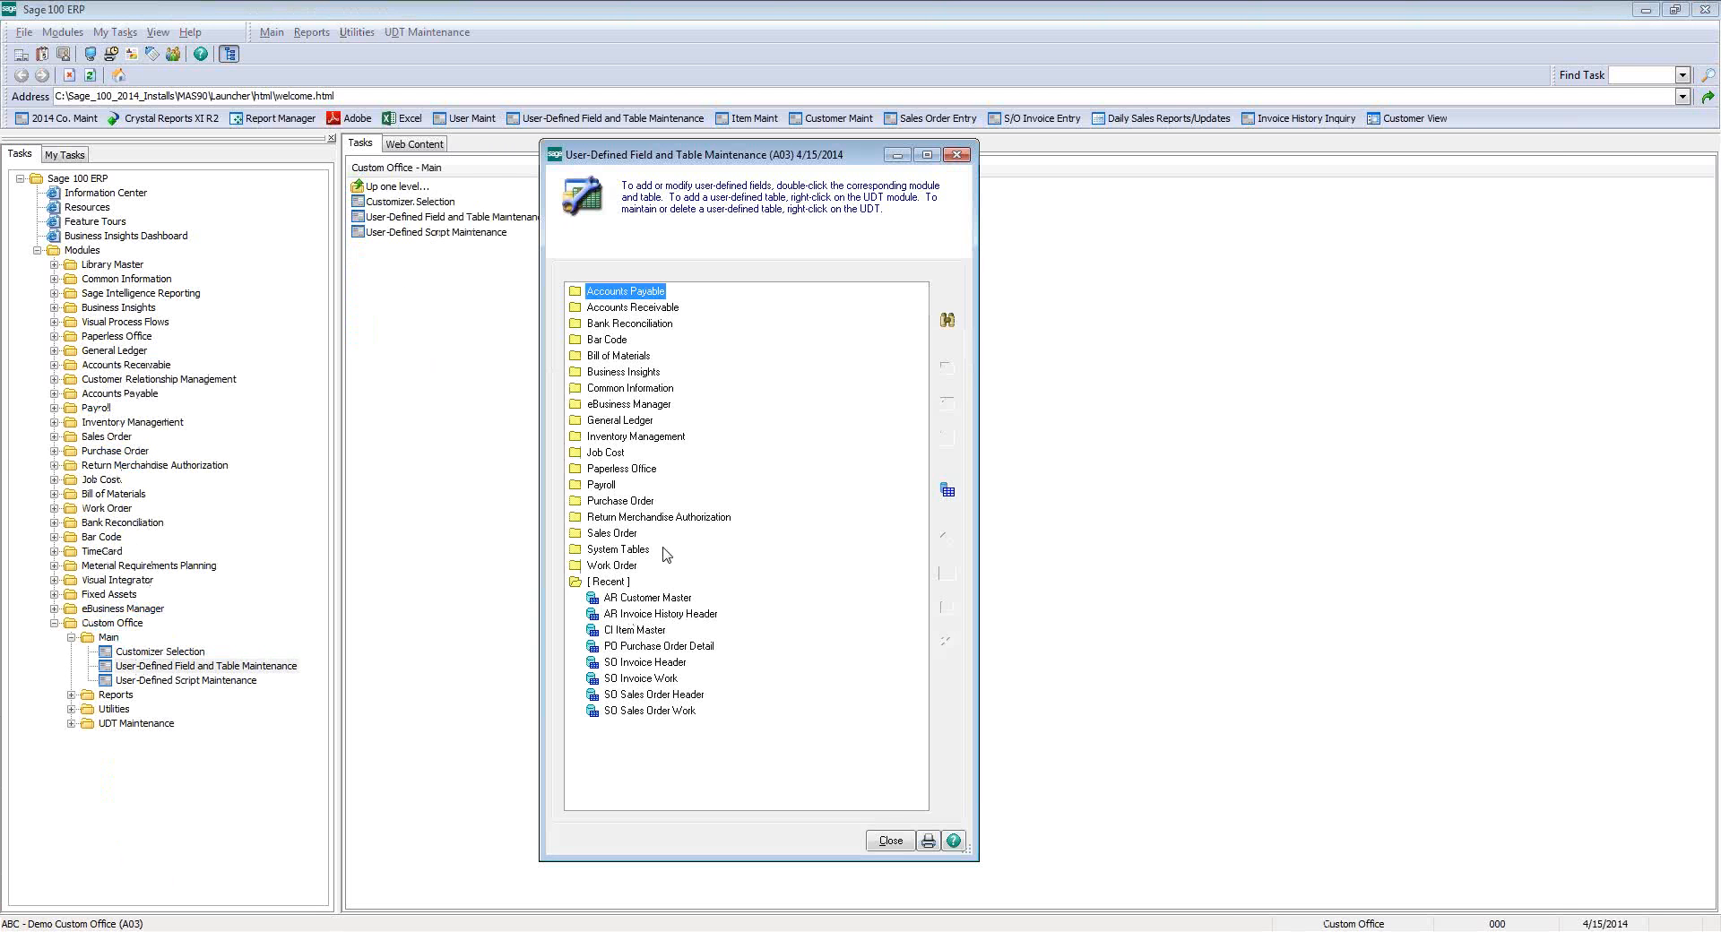
double_click(648, 310)
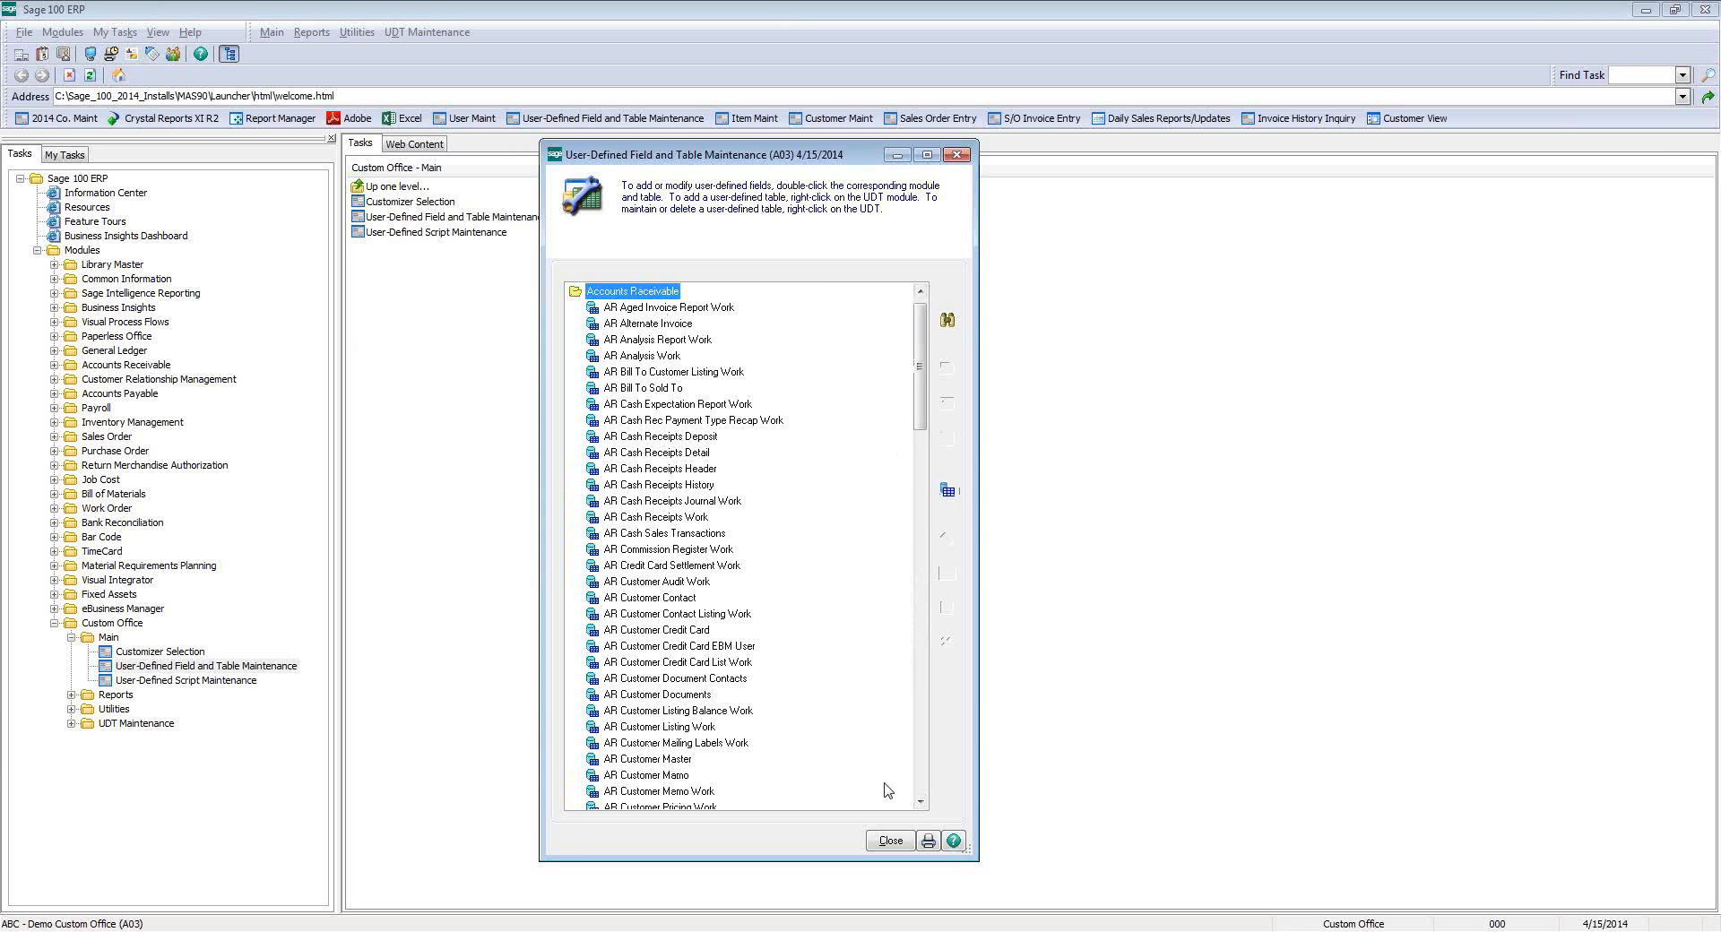
left_click_drag(921, 803, 922, 809)
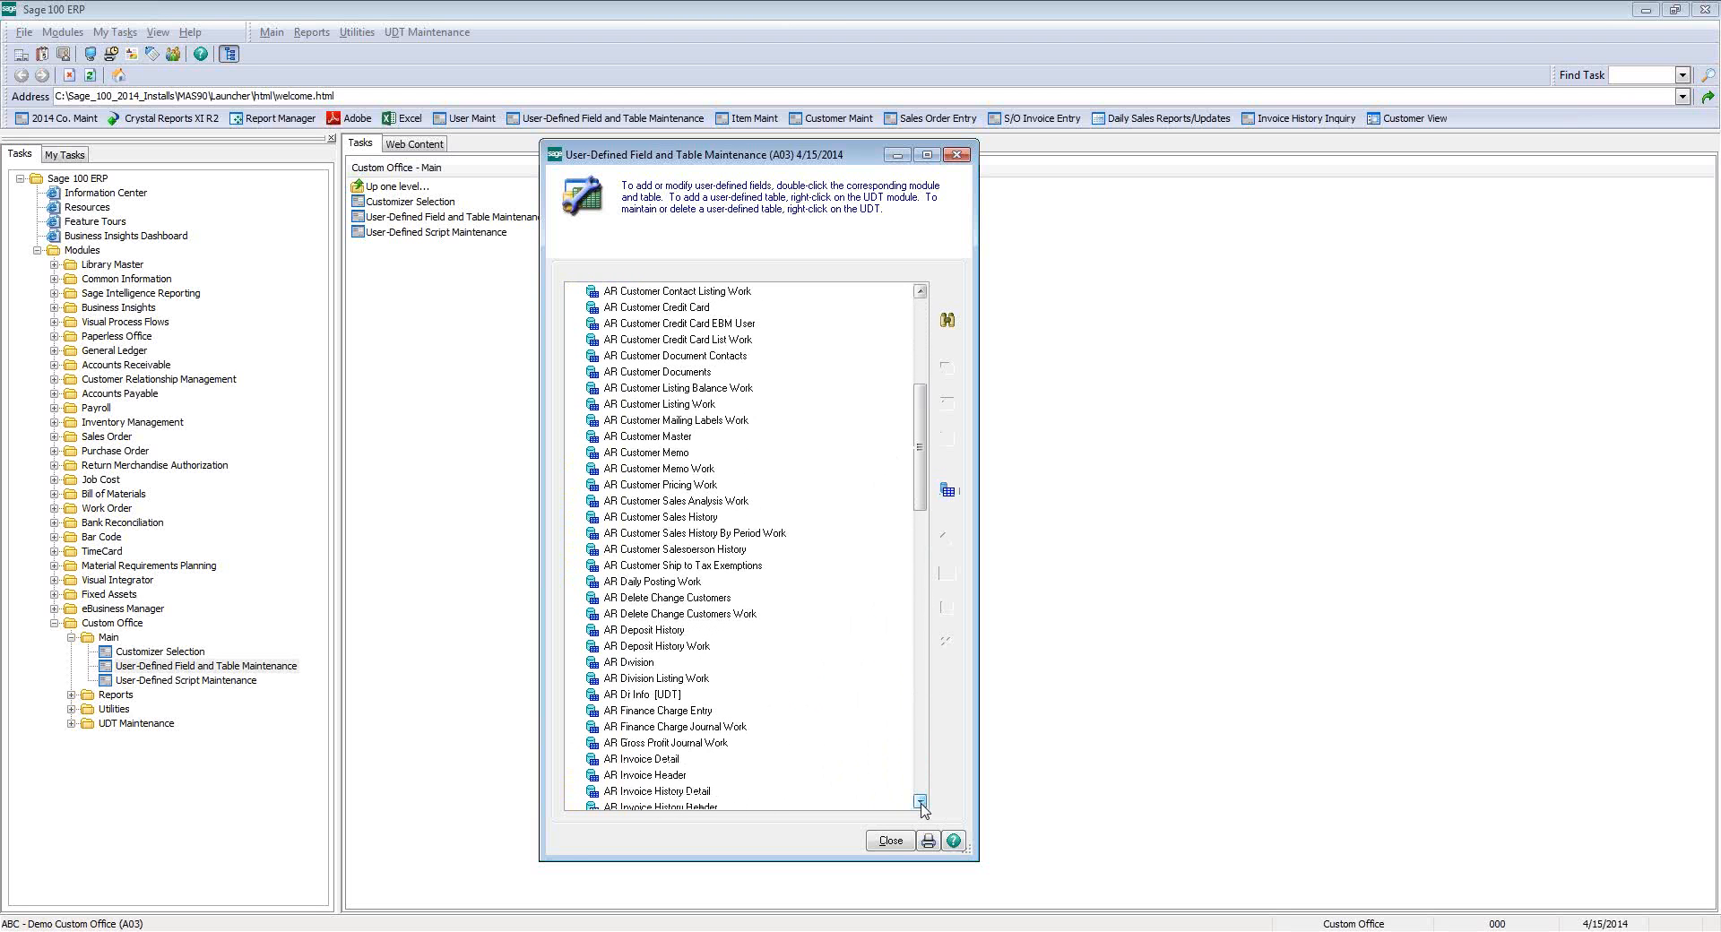
left_click(635, 696)
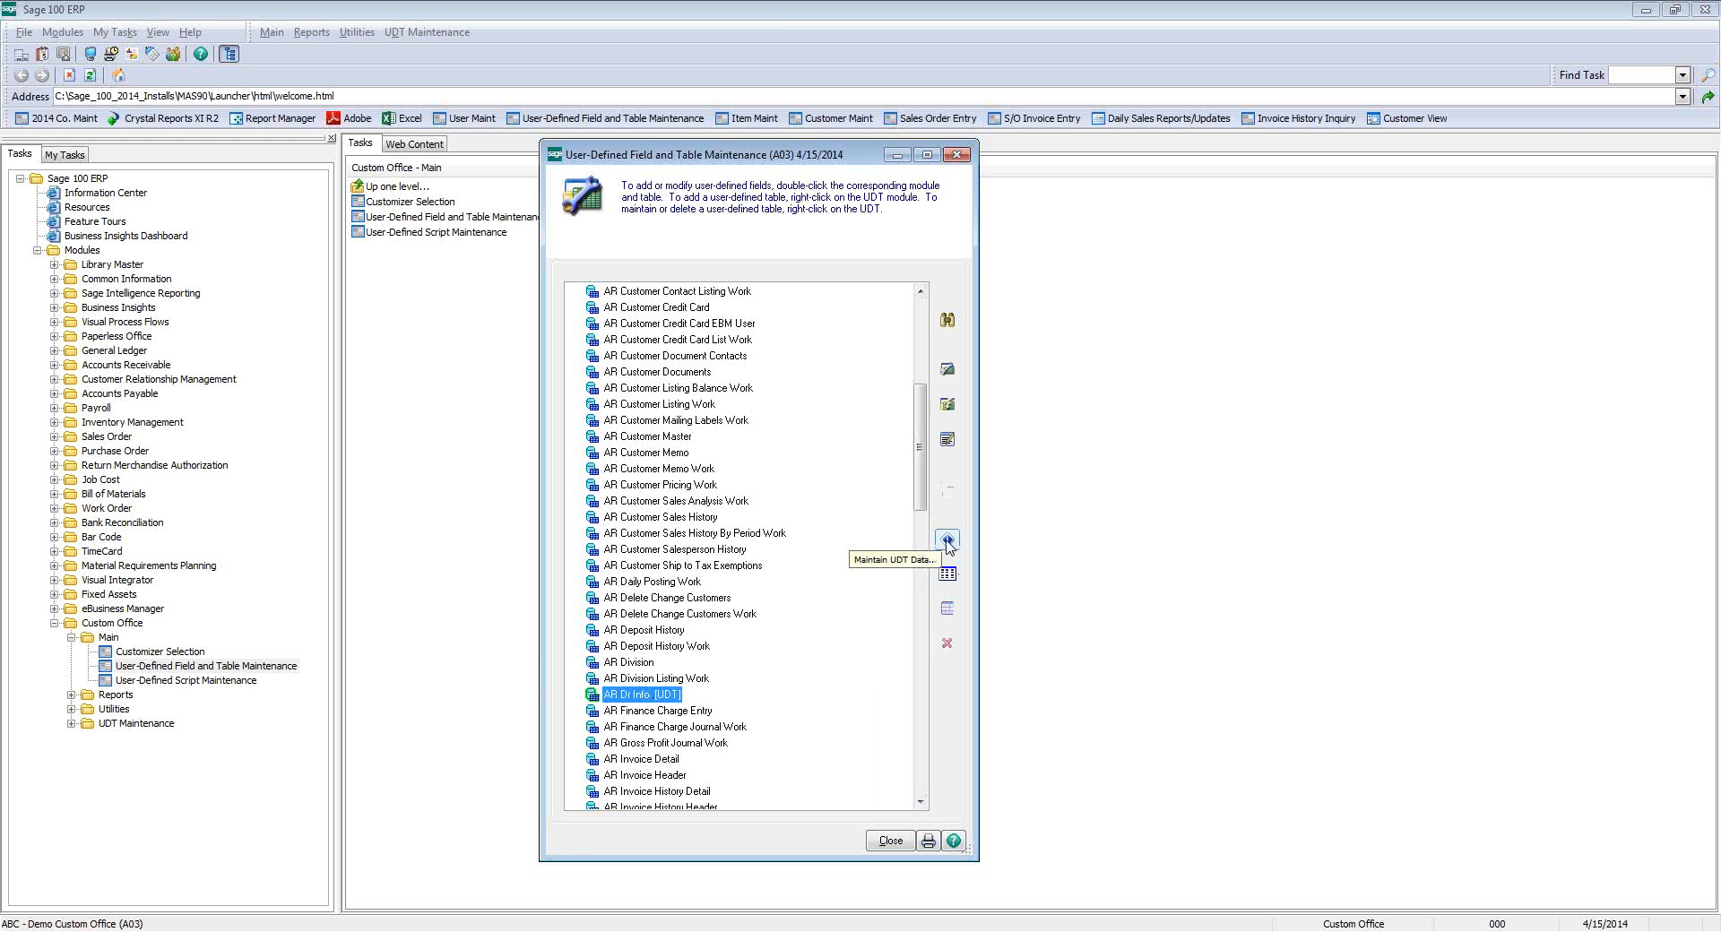
- Review the AR Dr Info table's user-defined fields and its stored doctor records
left_click(948, 371)
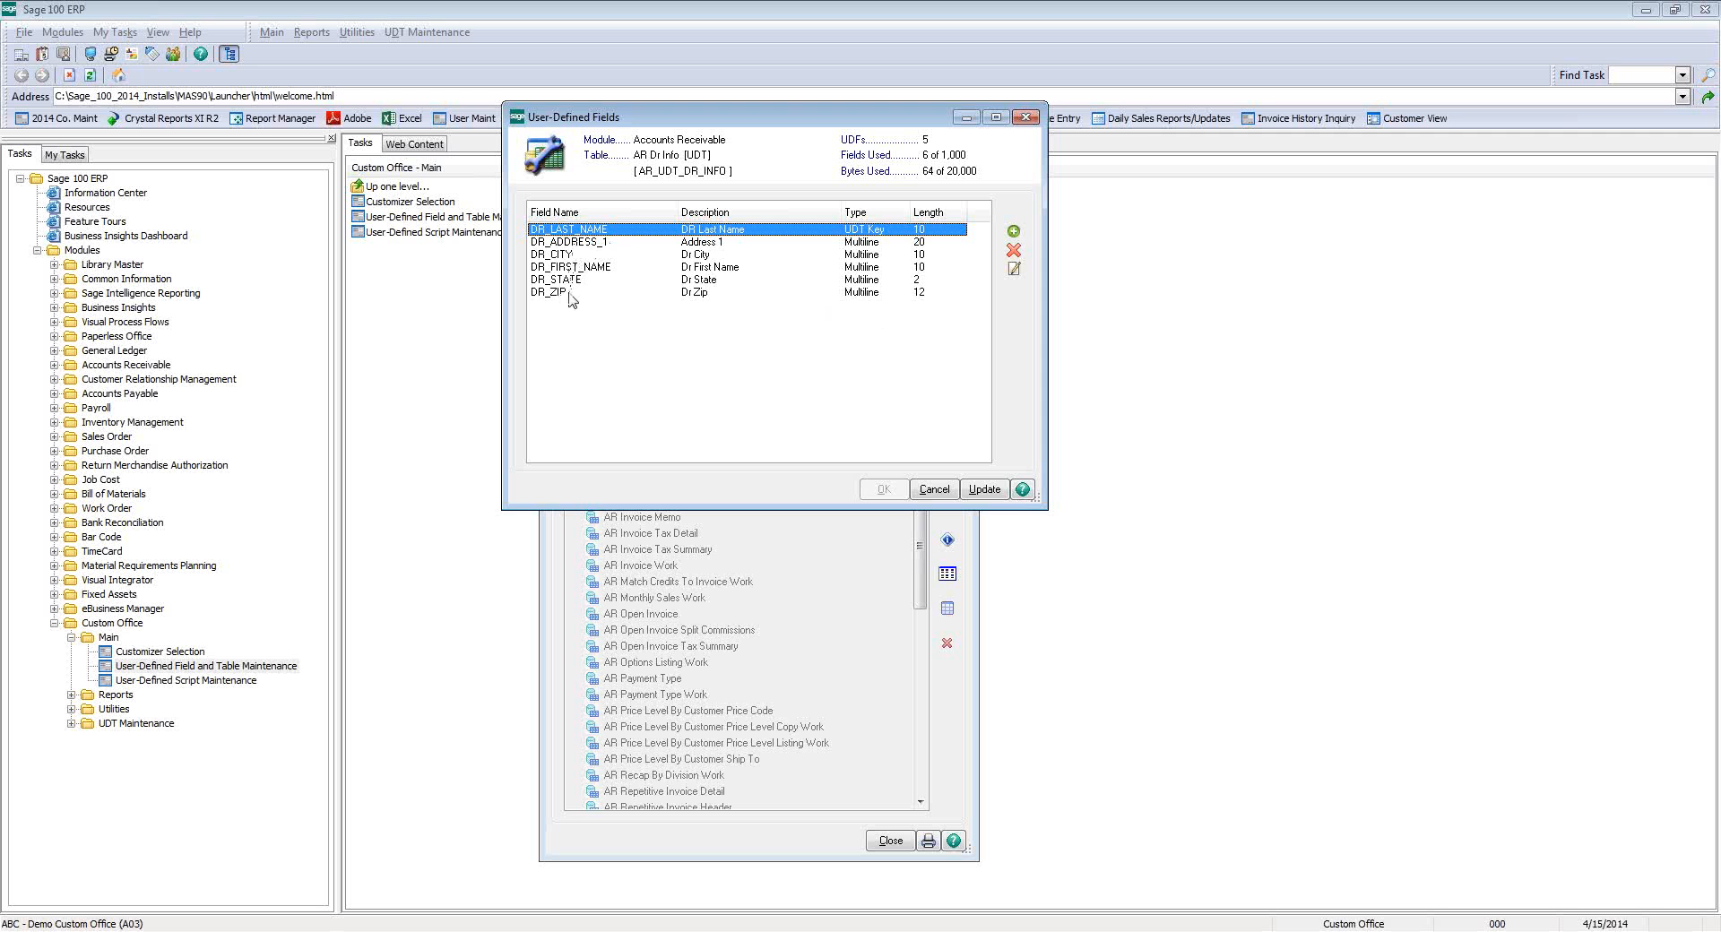
left_click(1026, 117)
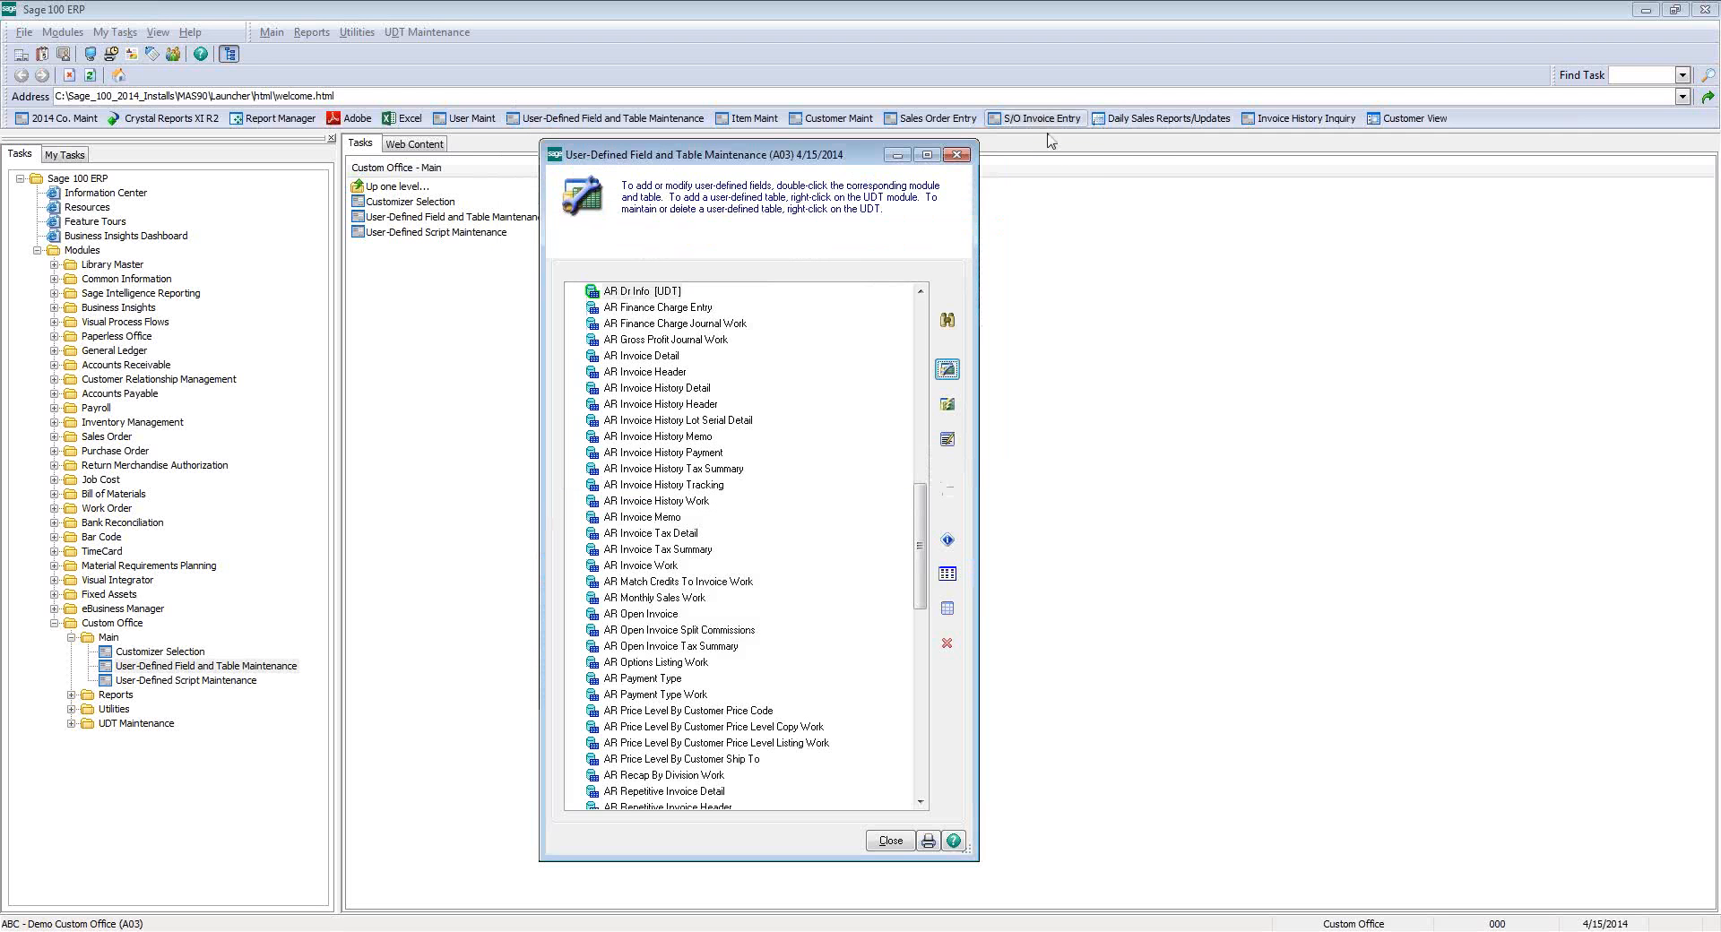
left_click(947, 540)
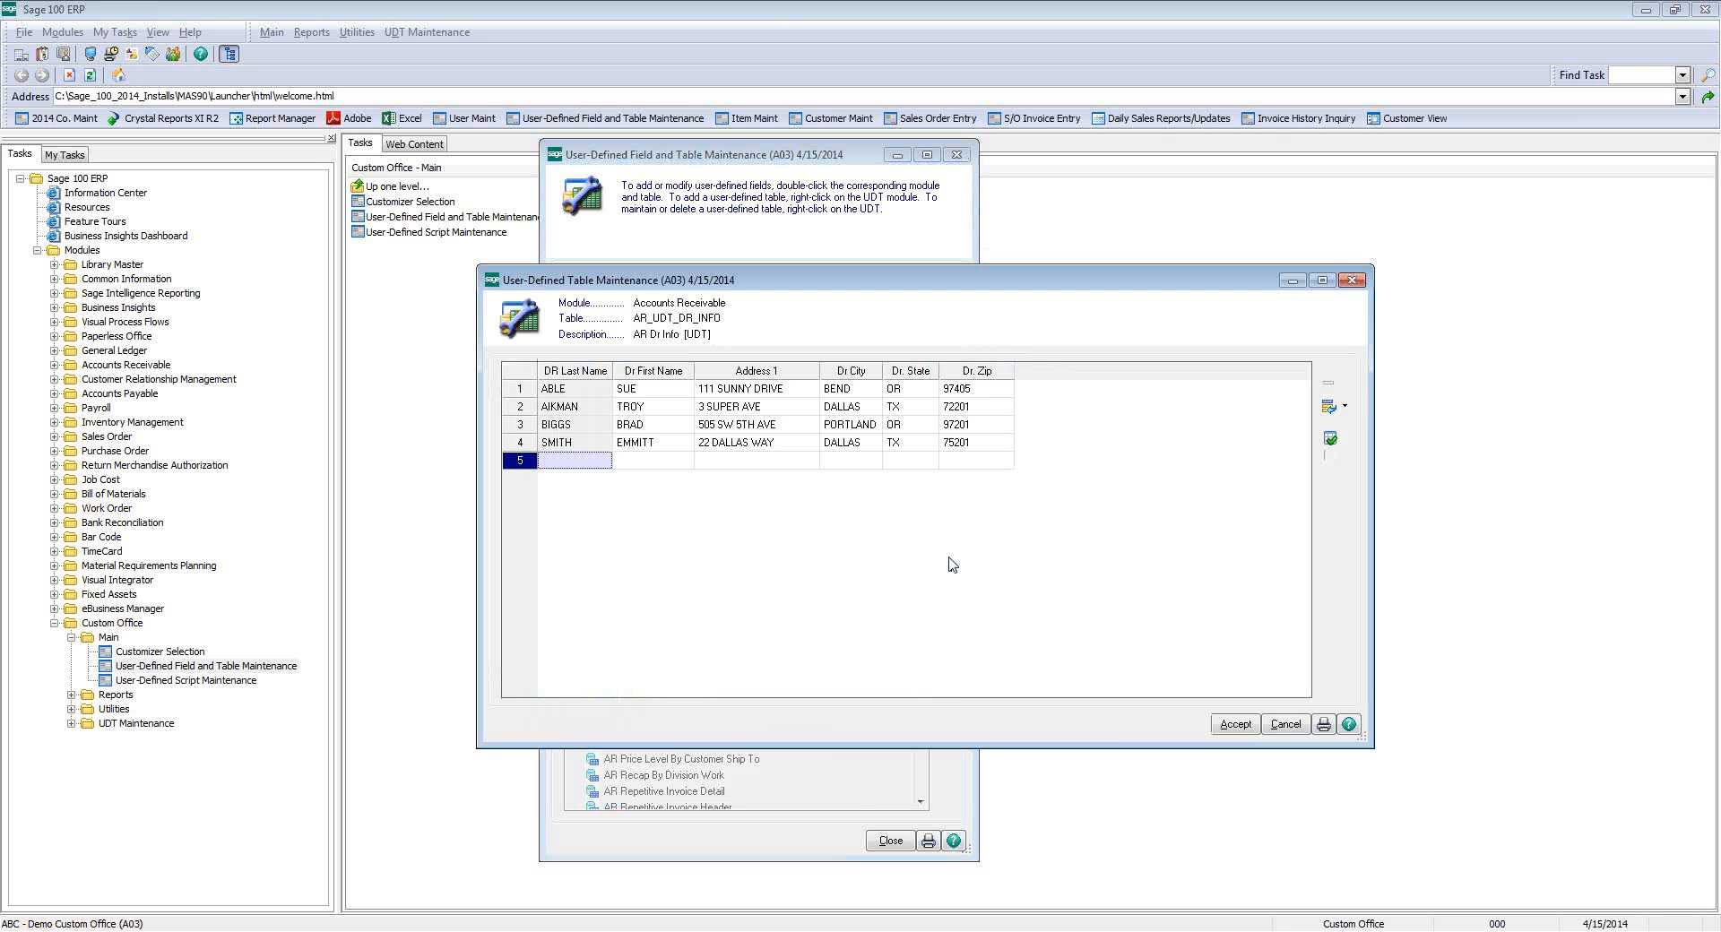
left_click(1351, 280)
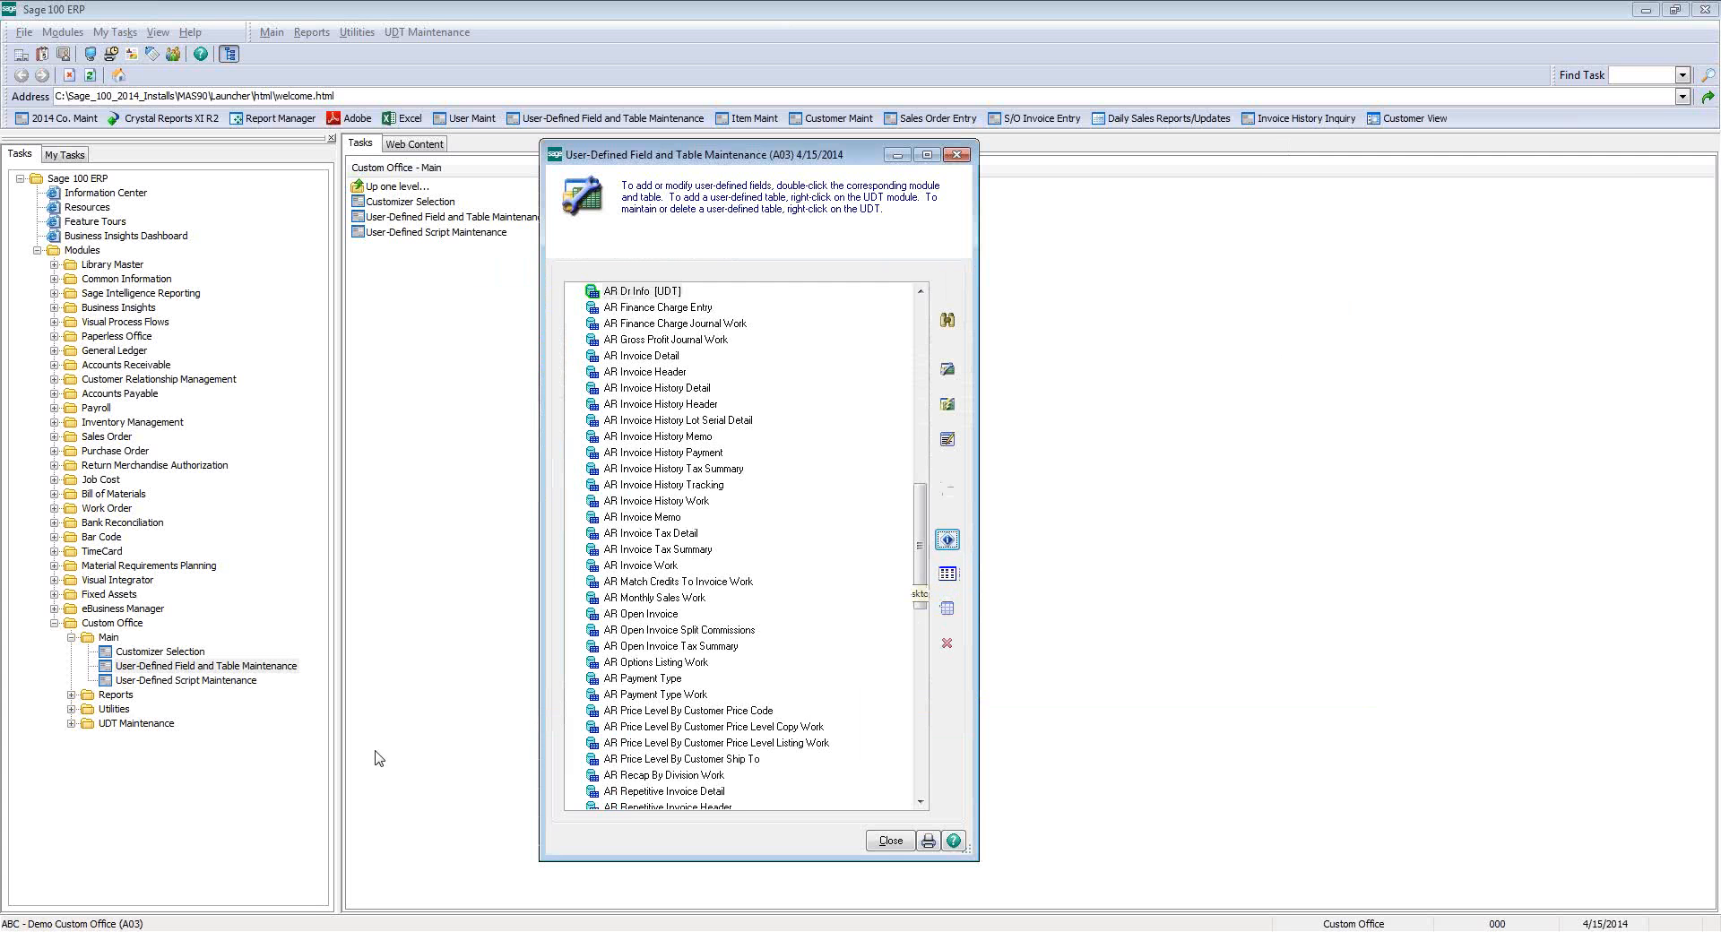
- Expand the UDT Maintenance tasks, review the AR Dr Info grid entry order and close User-Defined Field and Table Maintenance
left_click(71, 724)
left_click(947, 610)
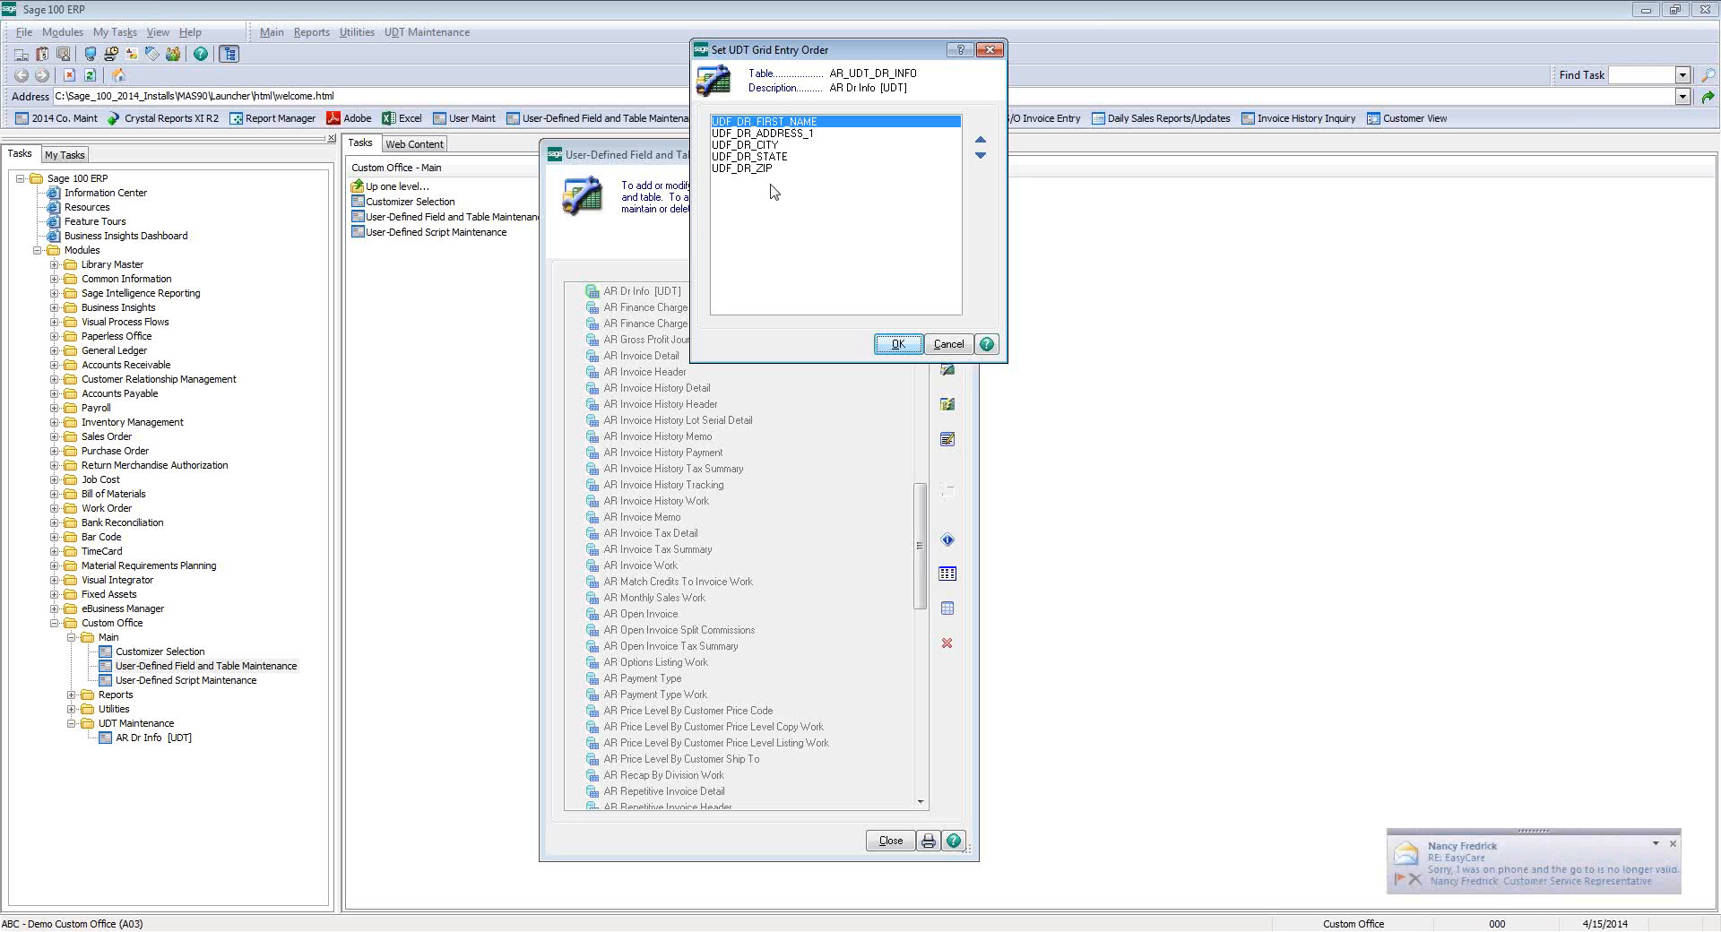
left_click(990, 50)
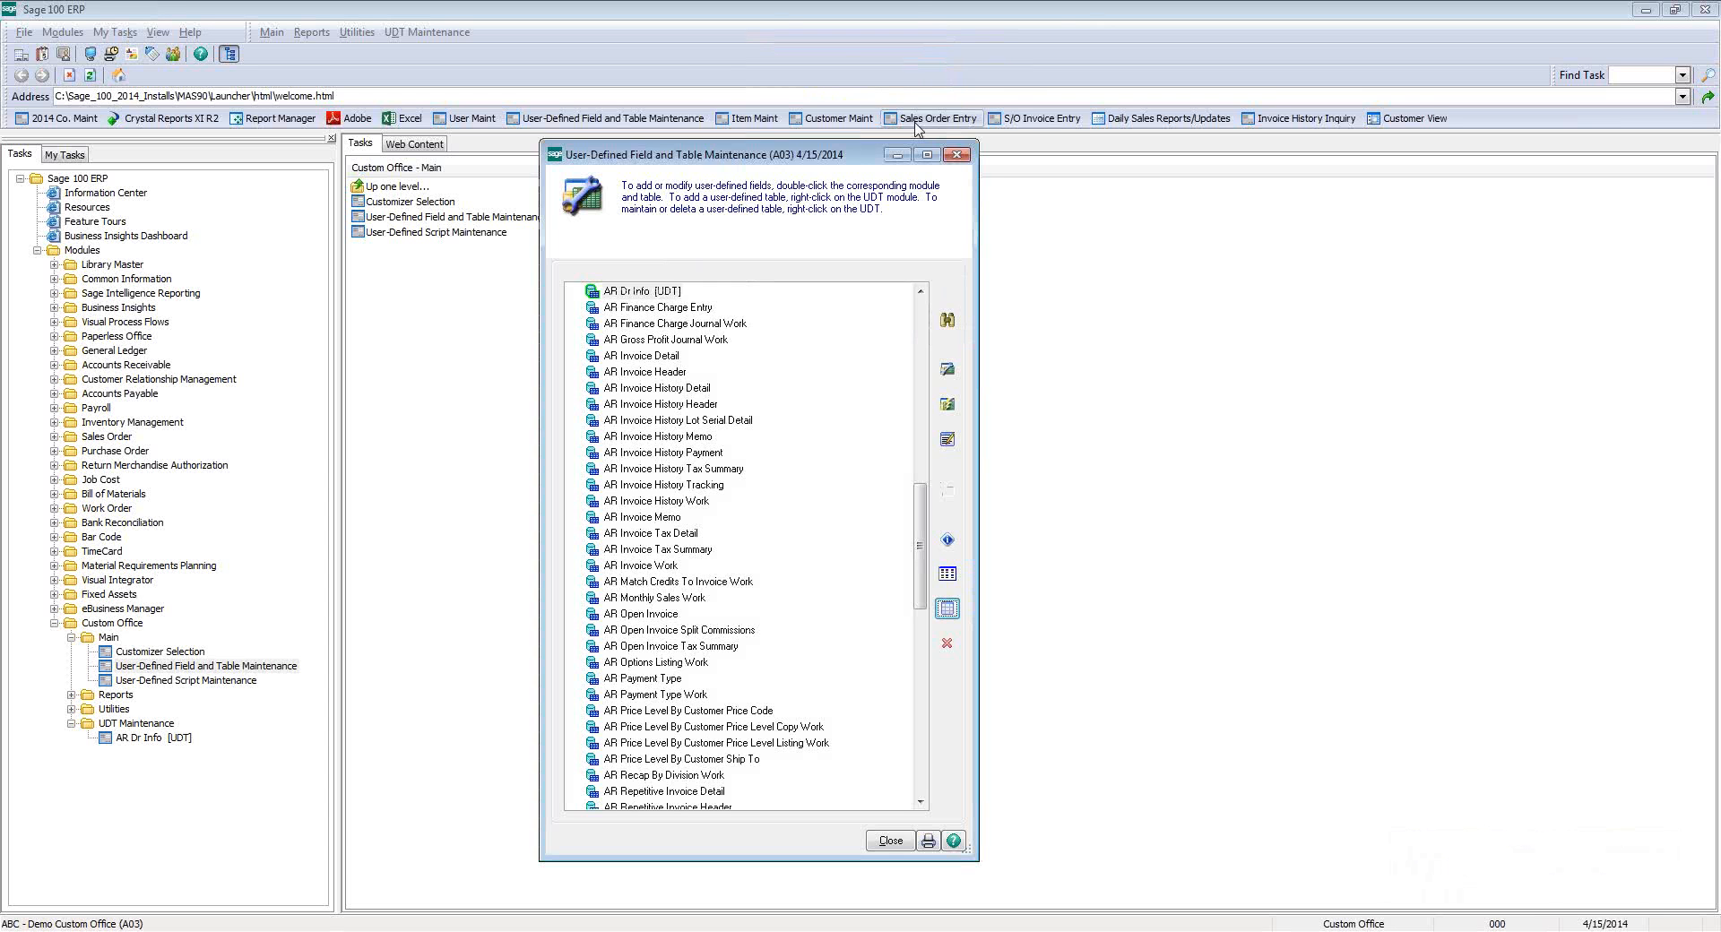
left_click(956, 155)
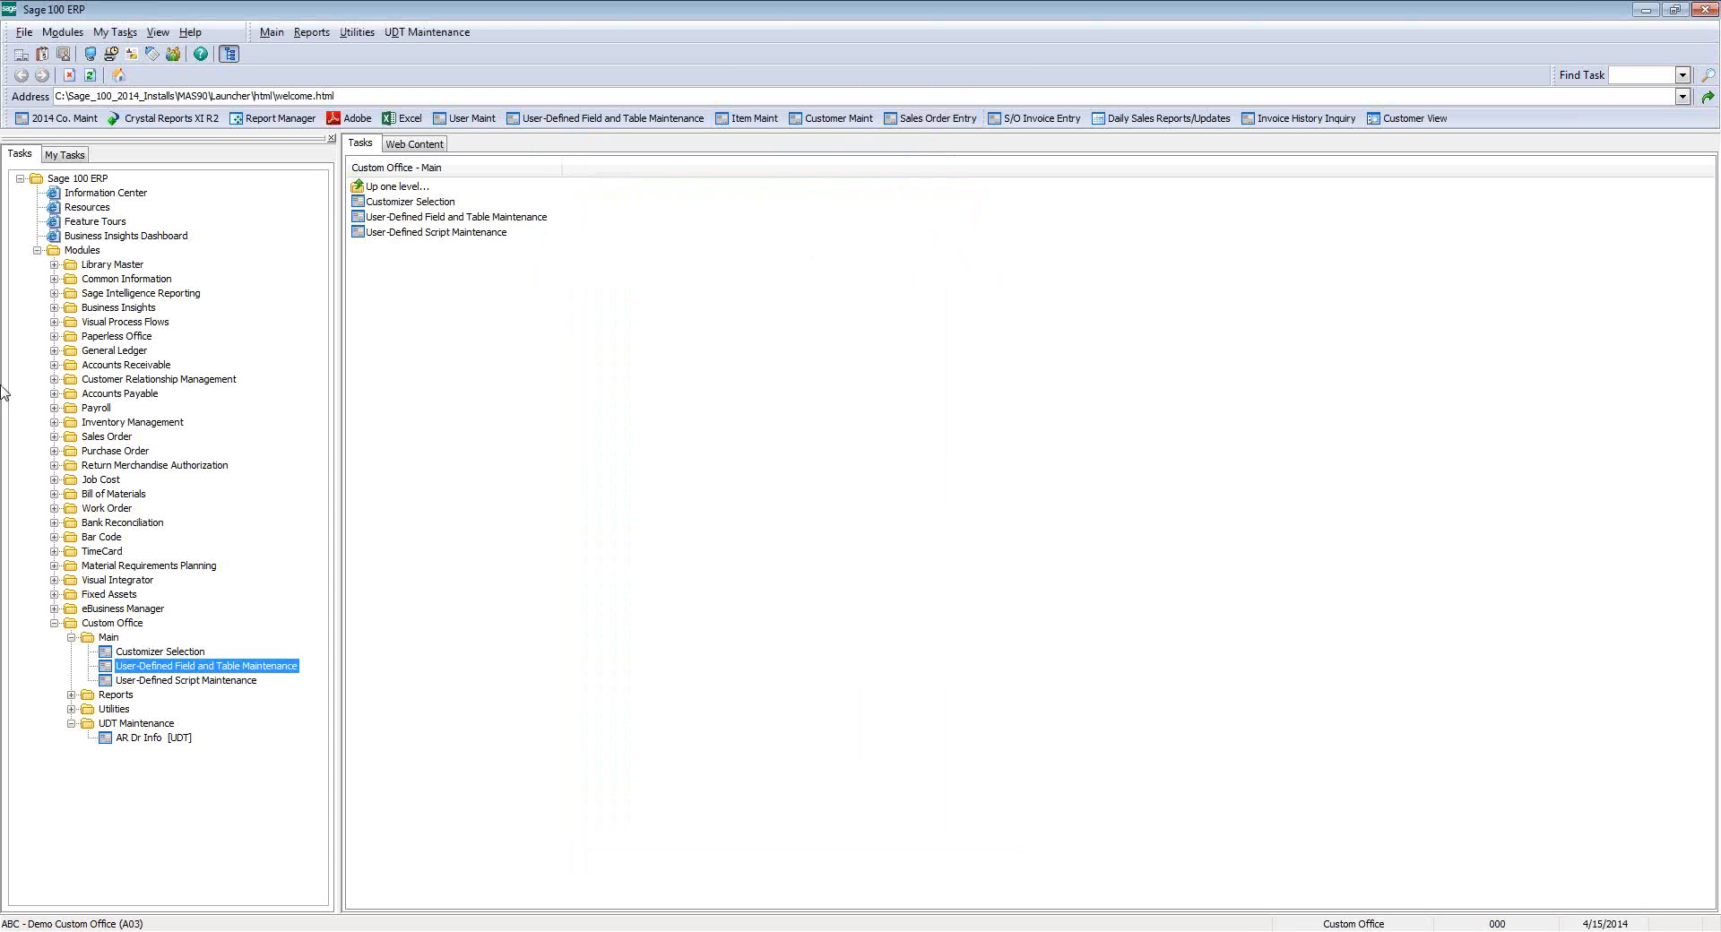
- Open Accounts Receivable Customer Maintenance and bring up the Dr. Info dialog for the first customer
left_click(107, 379)
left_click(117, 368)
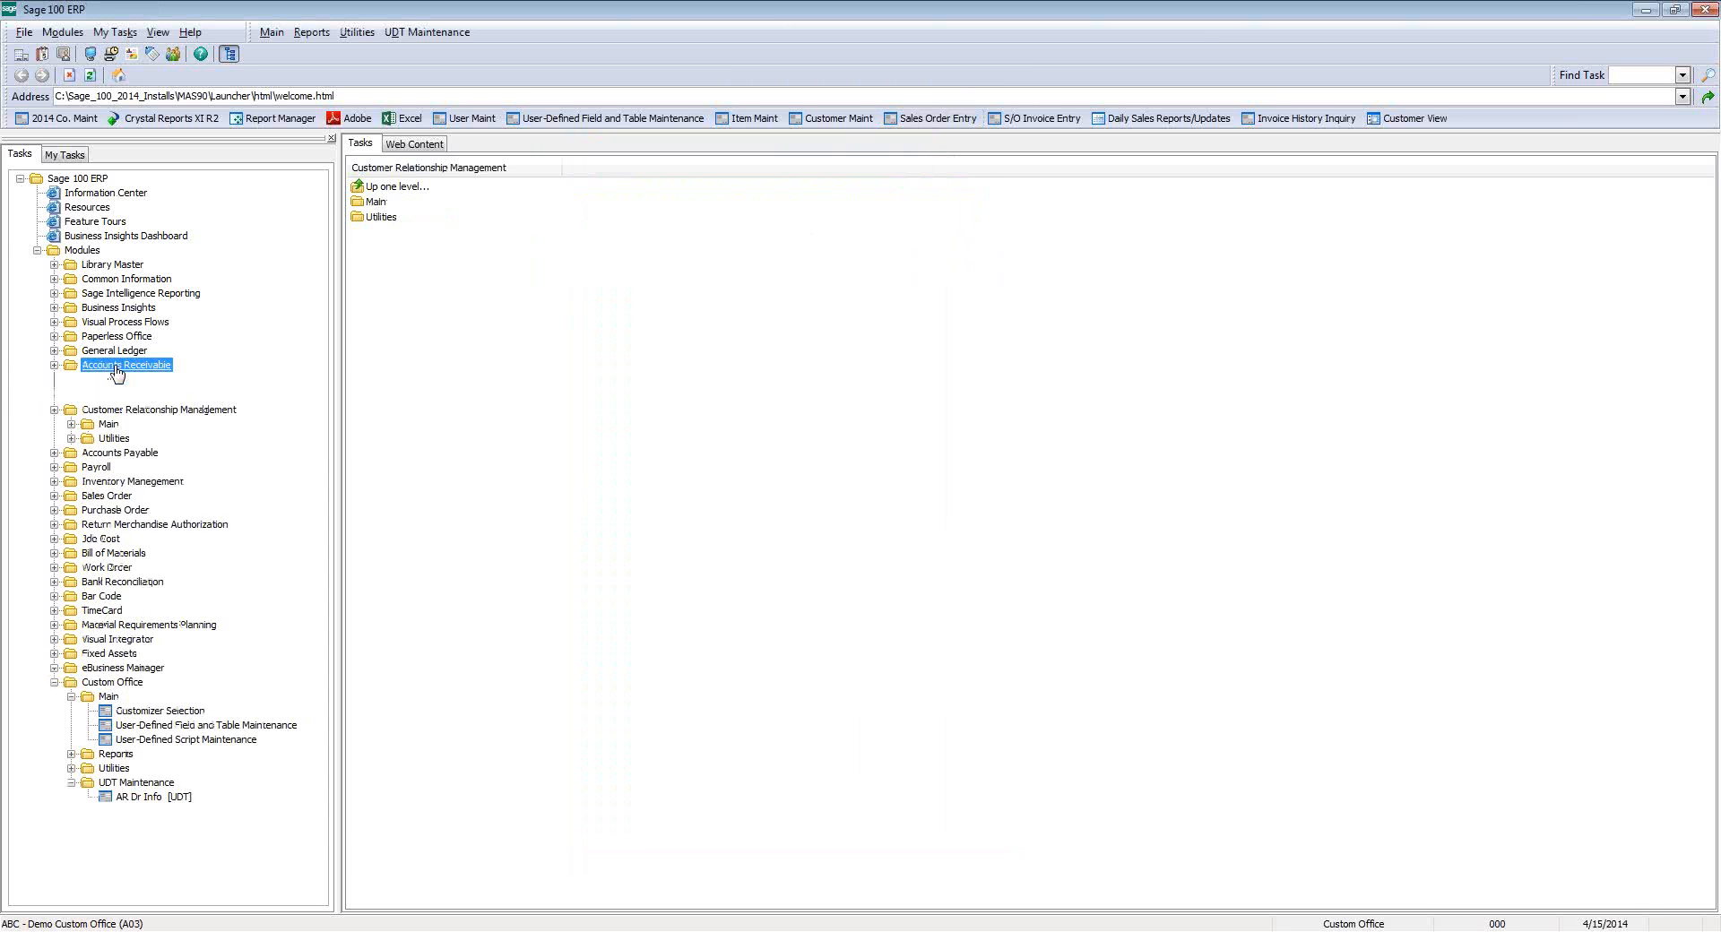
left_click(108, 379)
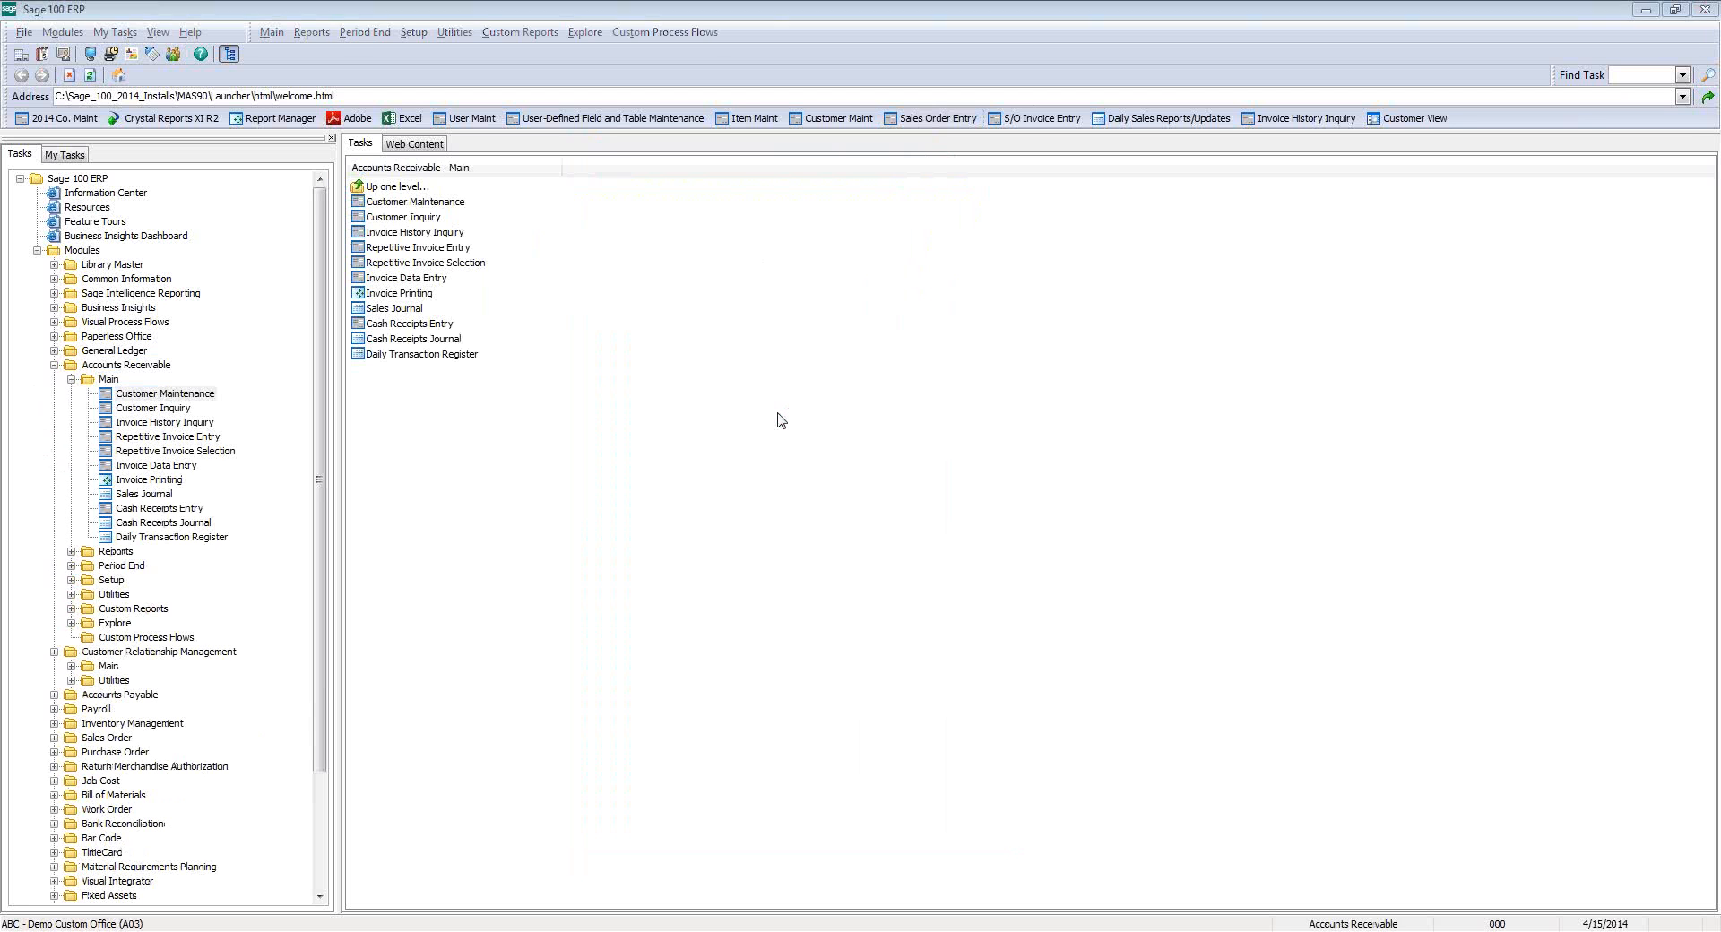
key("Return")
left_click(838, 297)
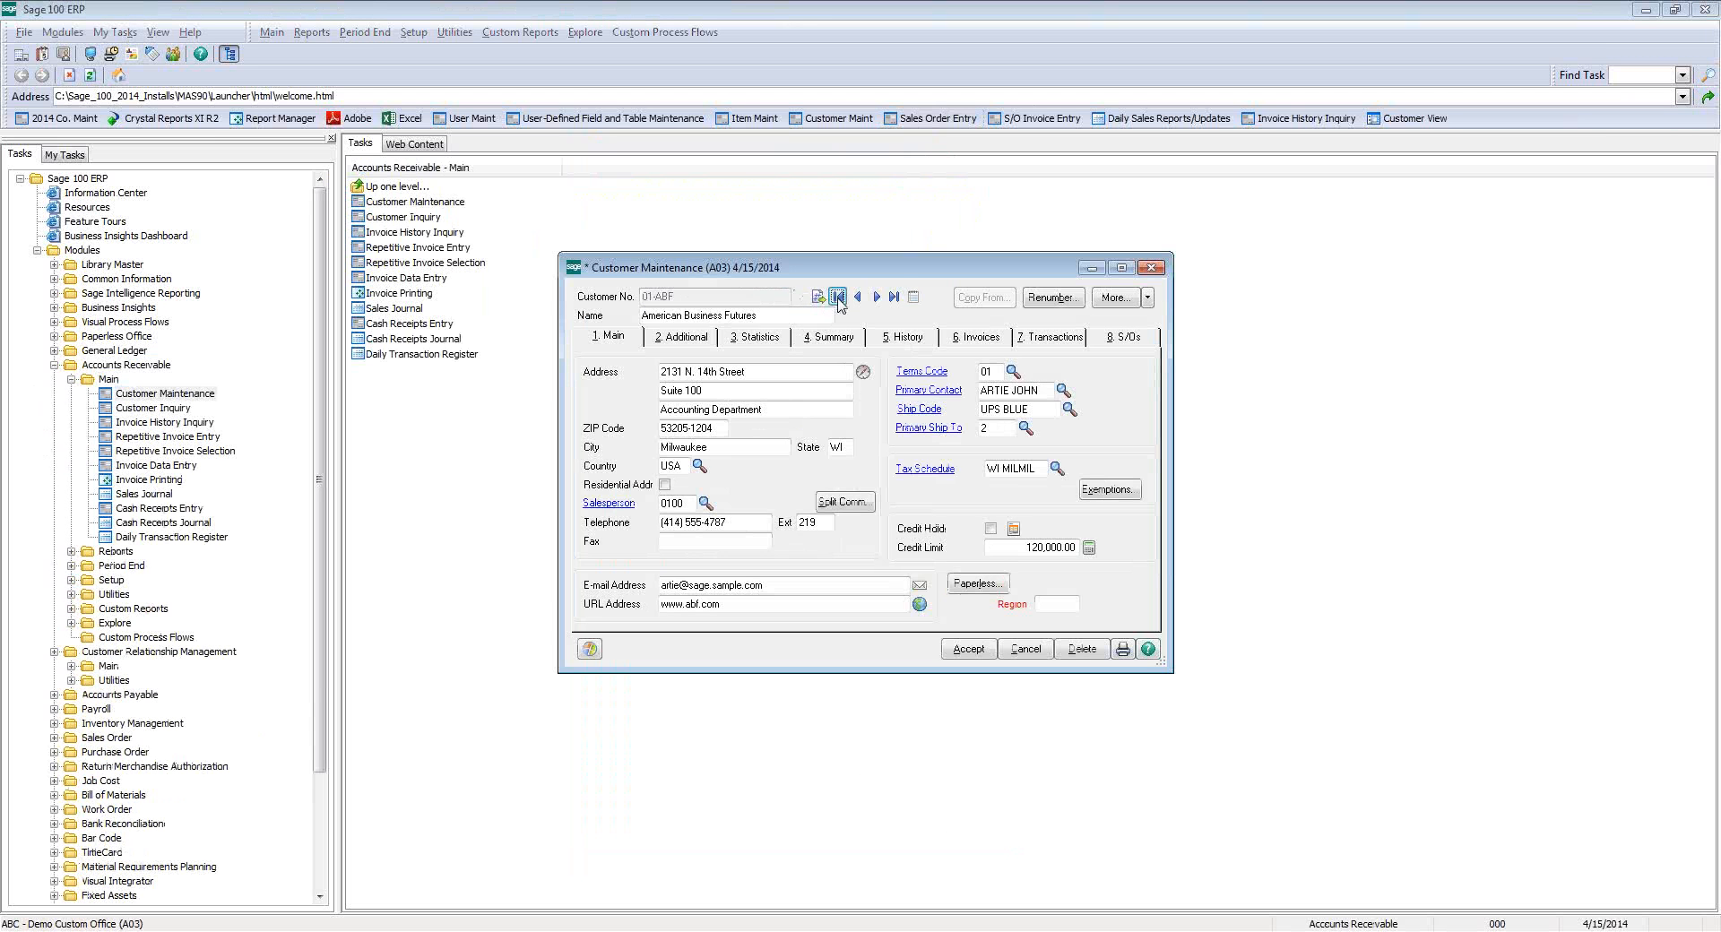
left_click(687, 339)
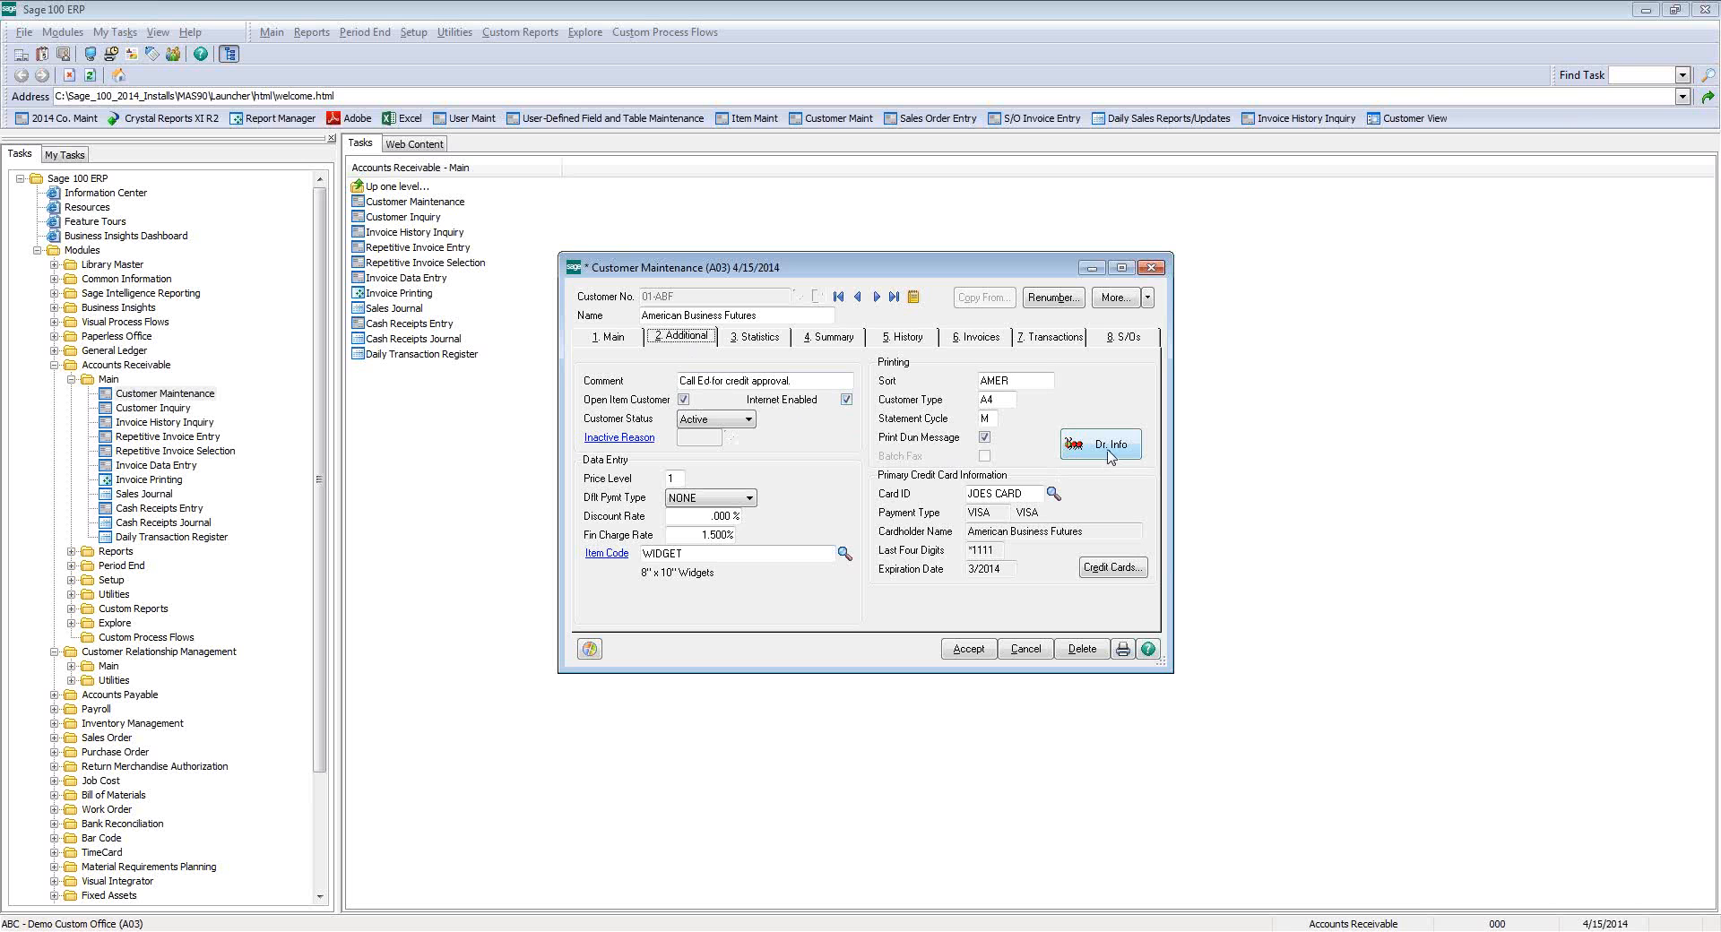
left_click(1109, 454)
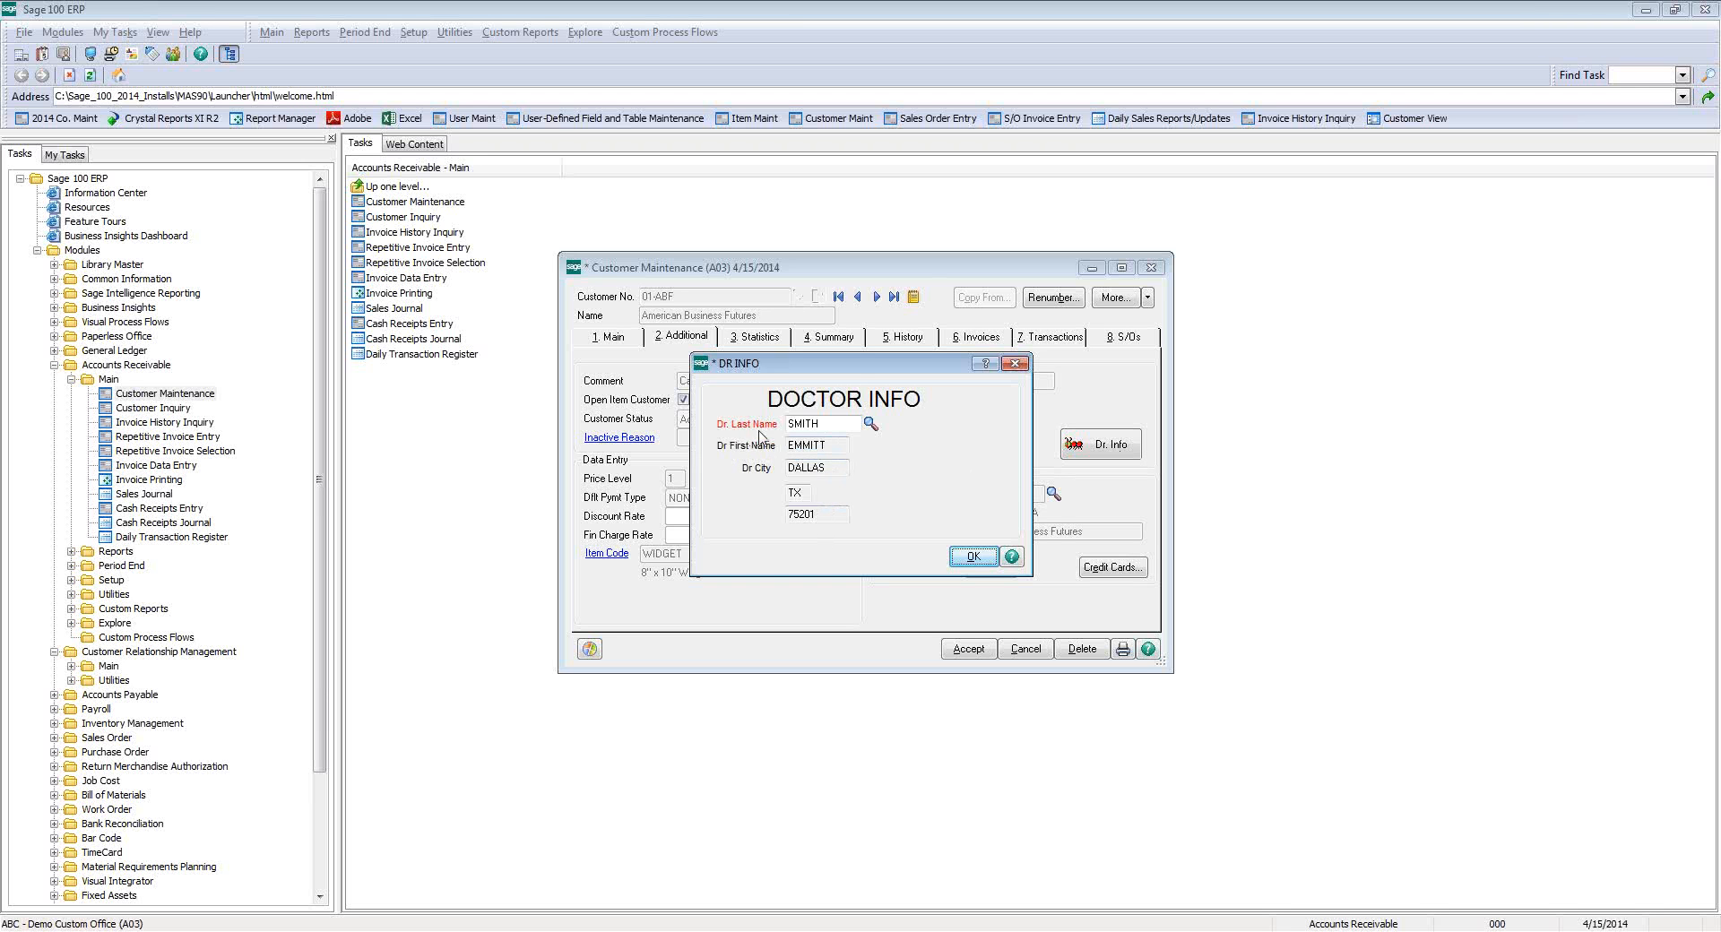
- Assign the second listed doctor from the AR Dr Info lookup to the customer
left_click(870, 424)
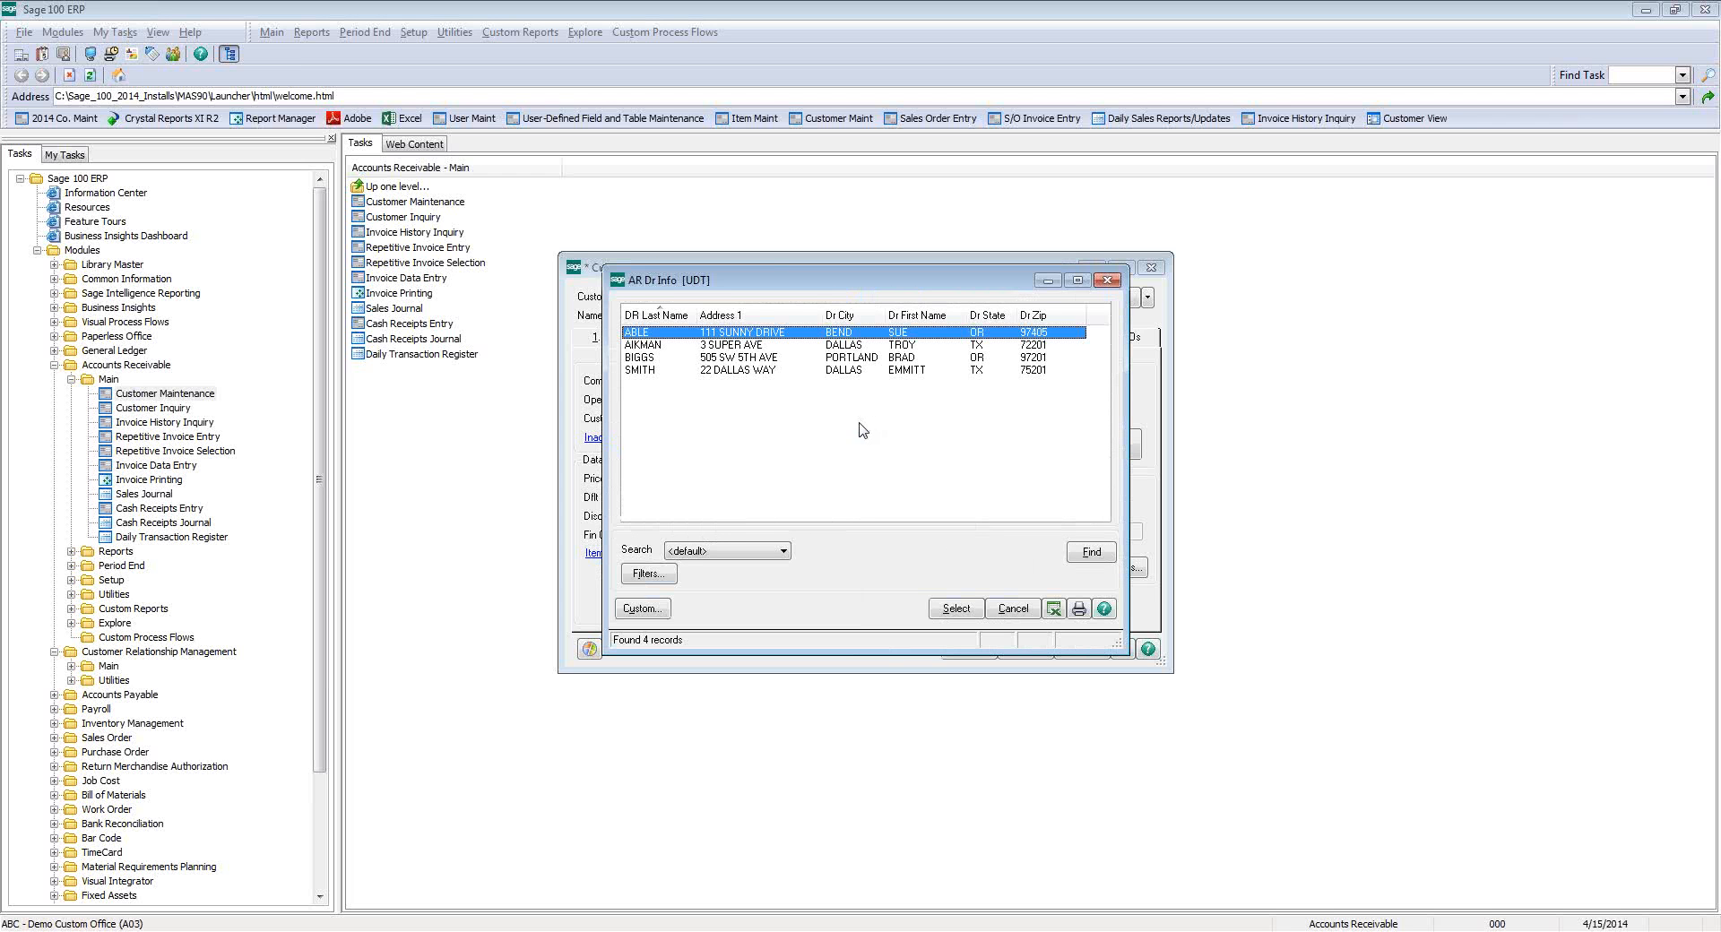
left_click(738, 346)
double_click(738, 346)
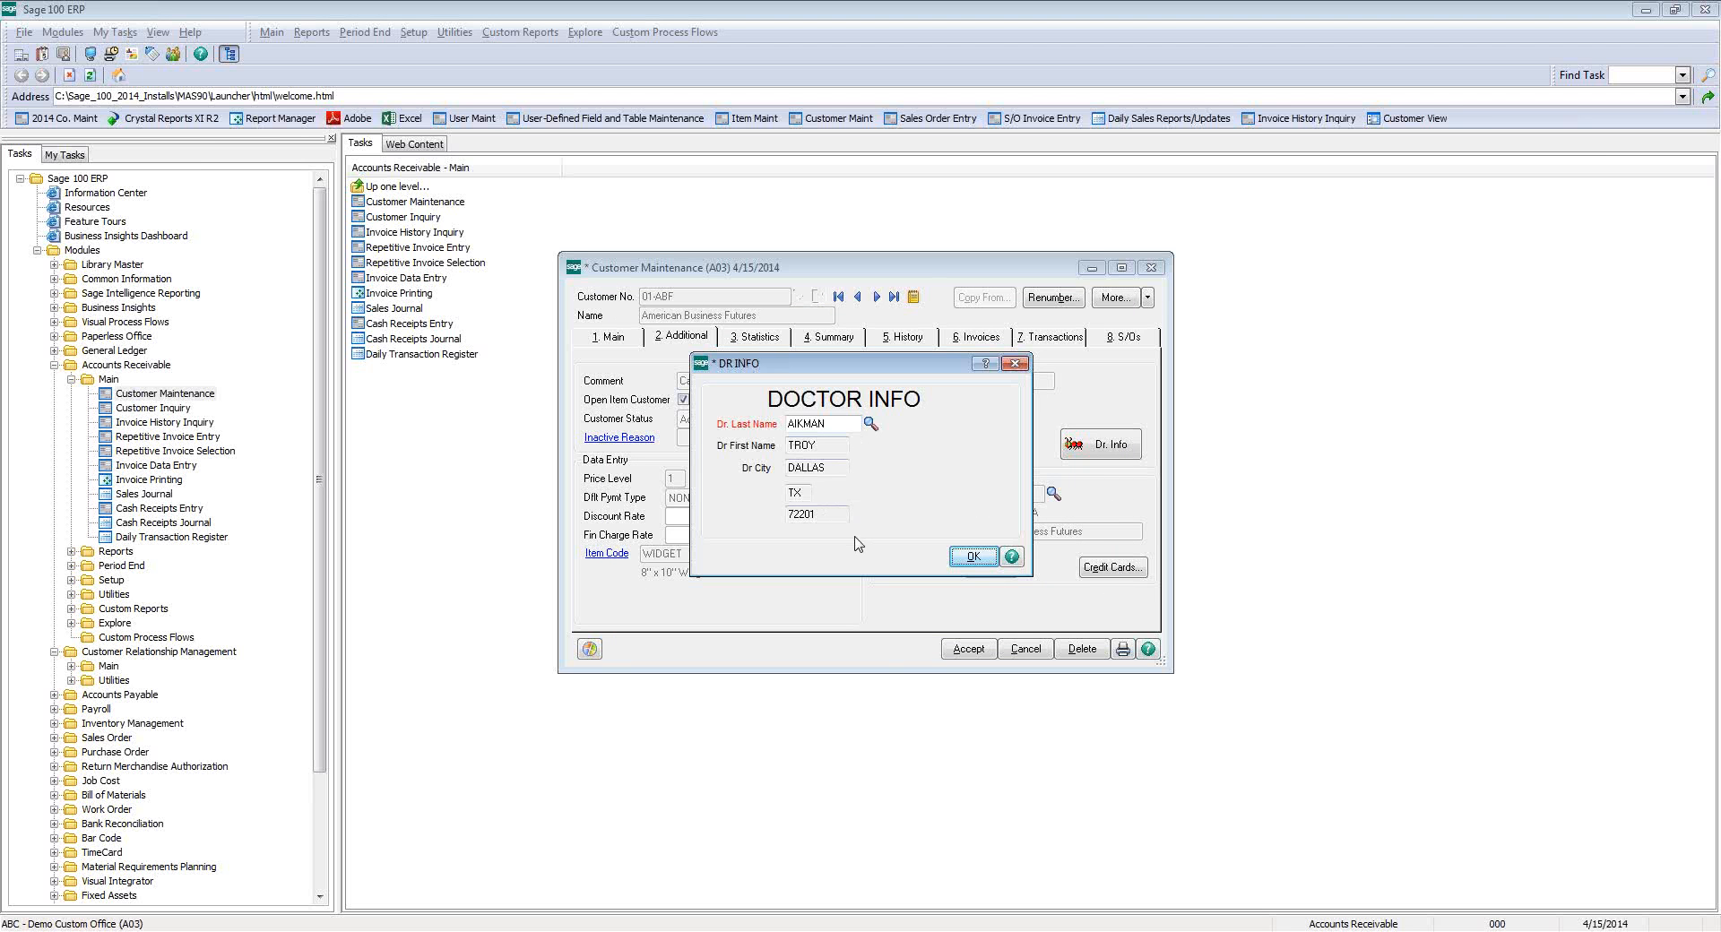
- Assign the third listed doctor, located in Portland, to the customer, close the doctor information and accept the customer record
left_click(870, 425)
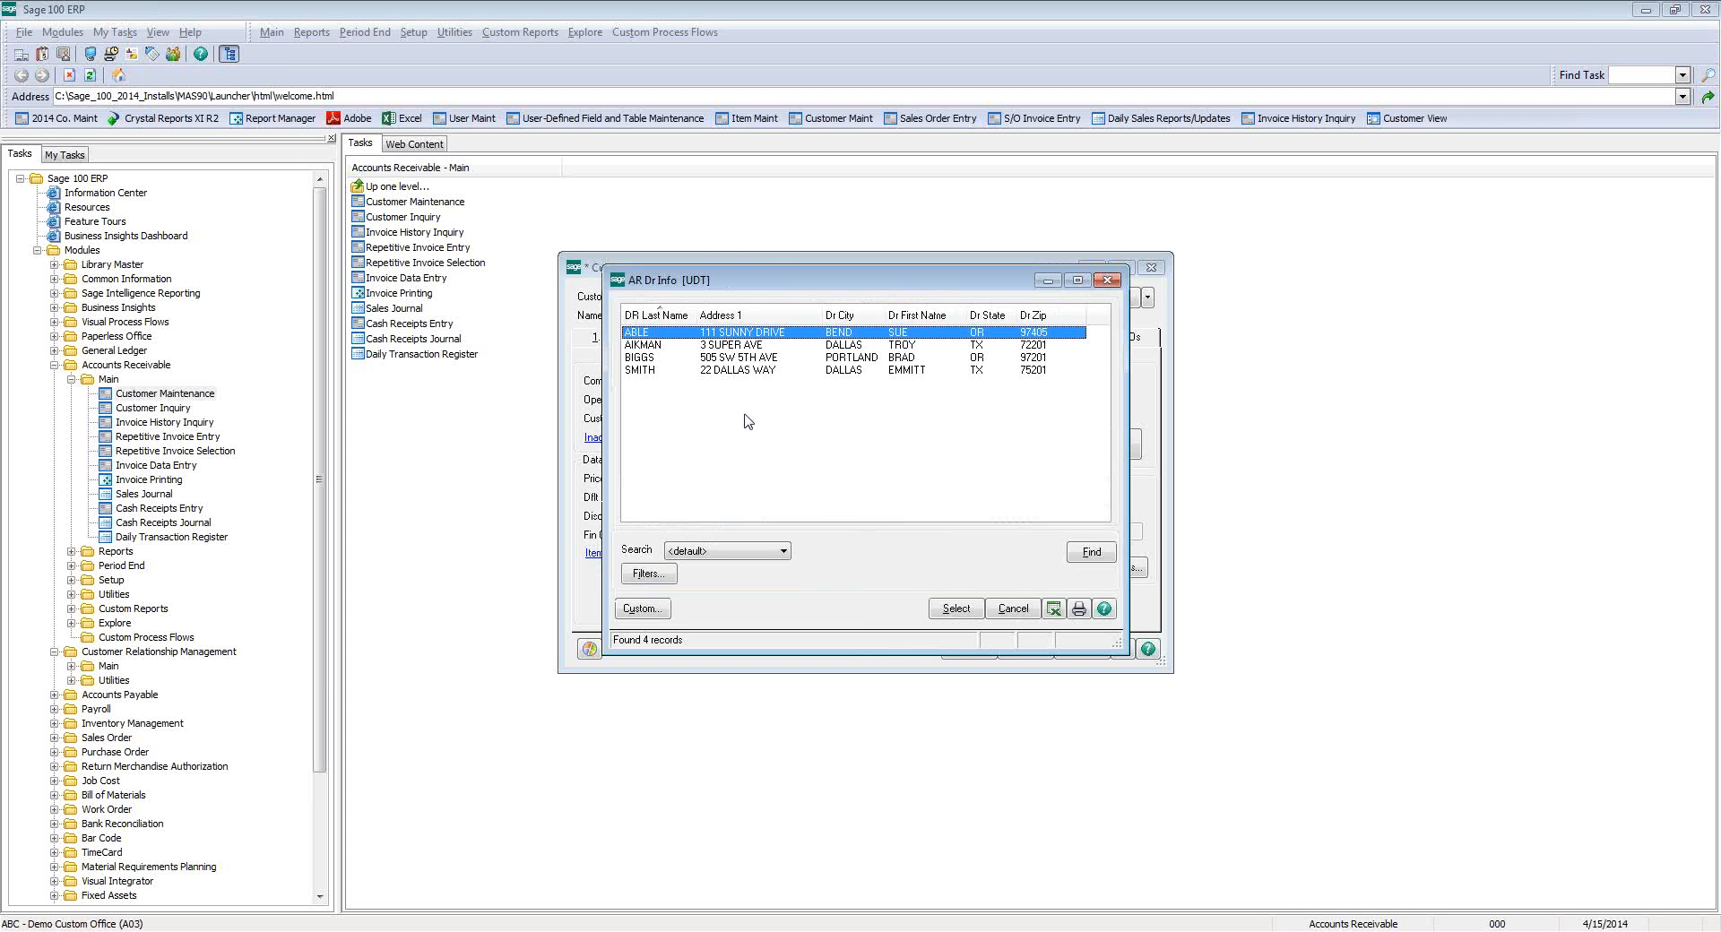
double_click(648, 356)
left_click(987, 556)
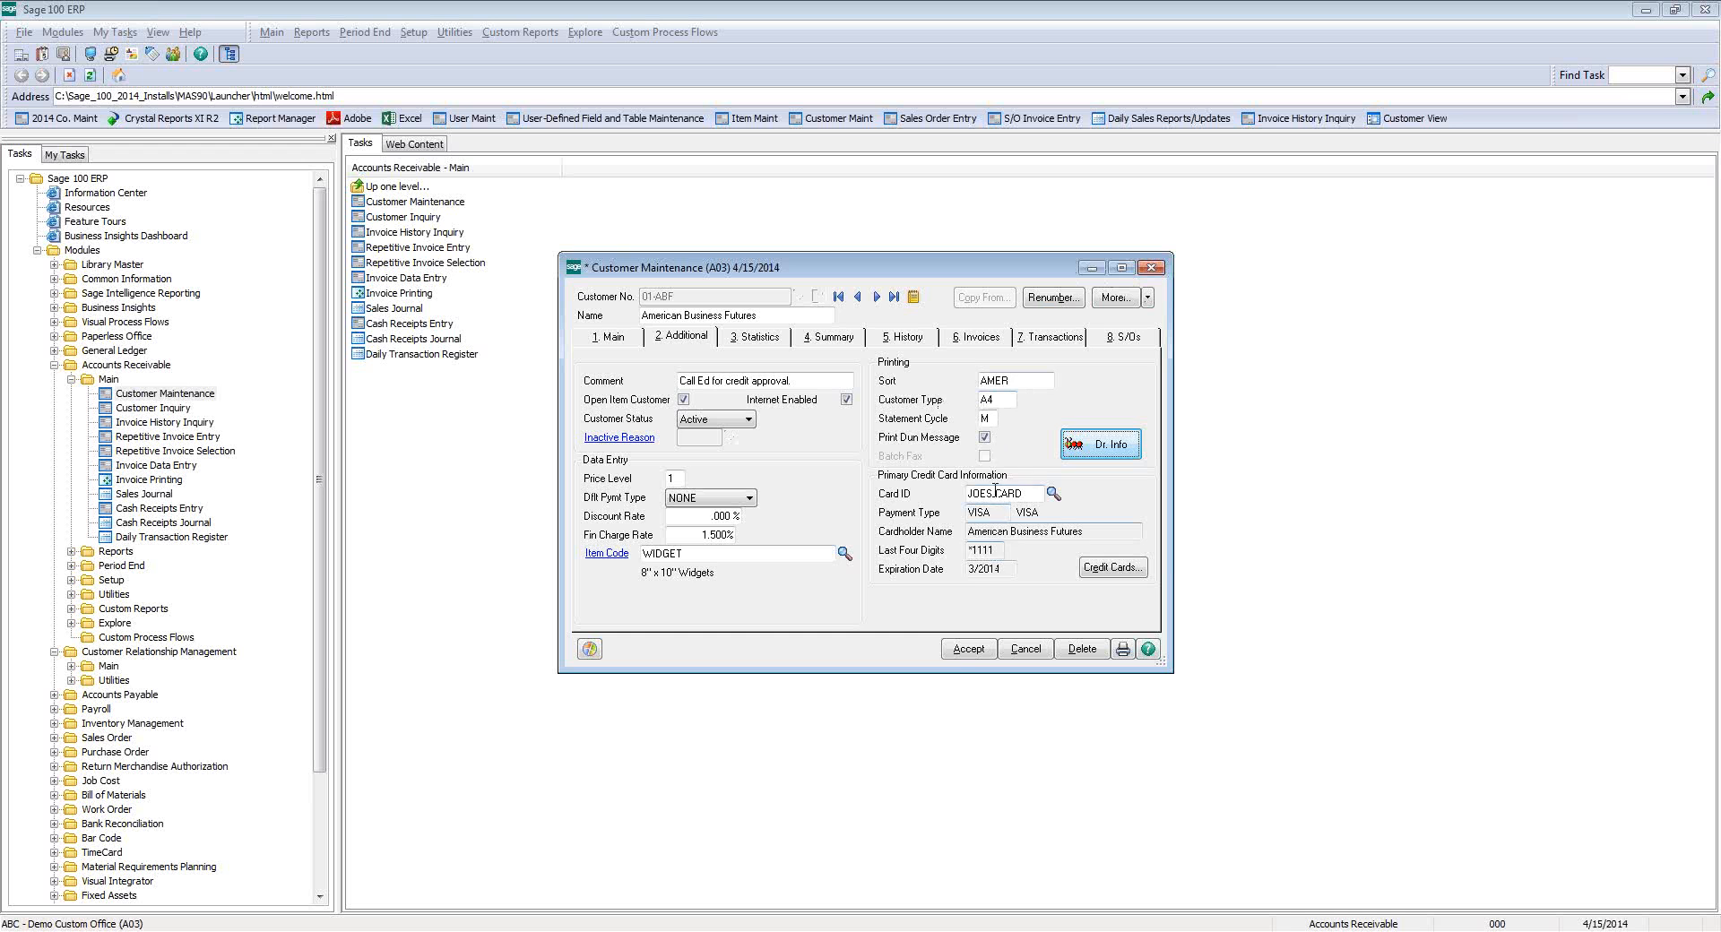
left_click(968, 648)
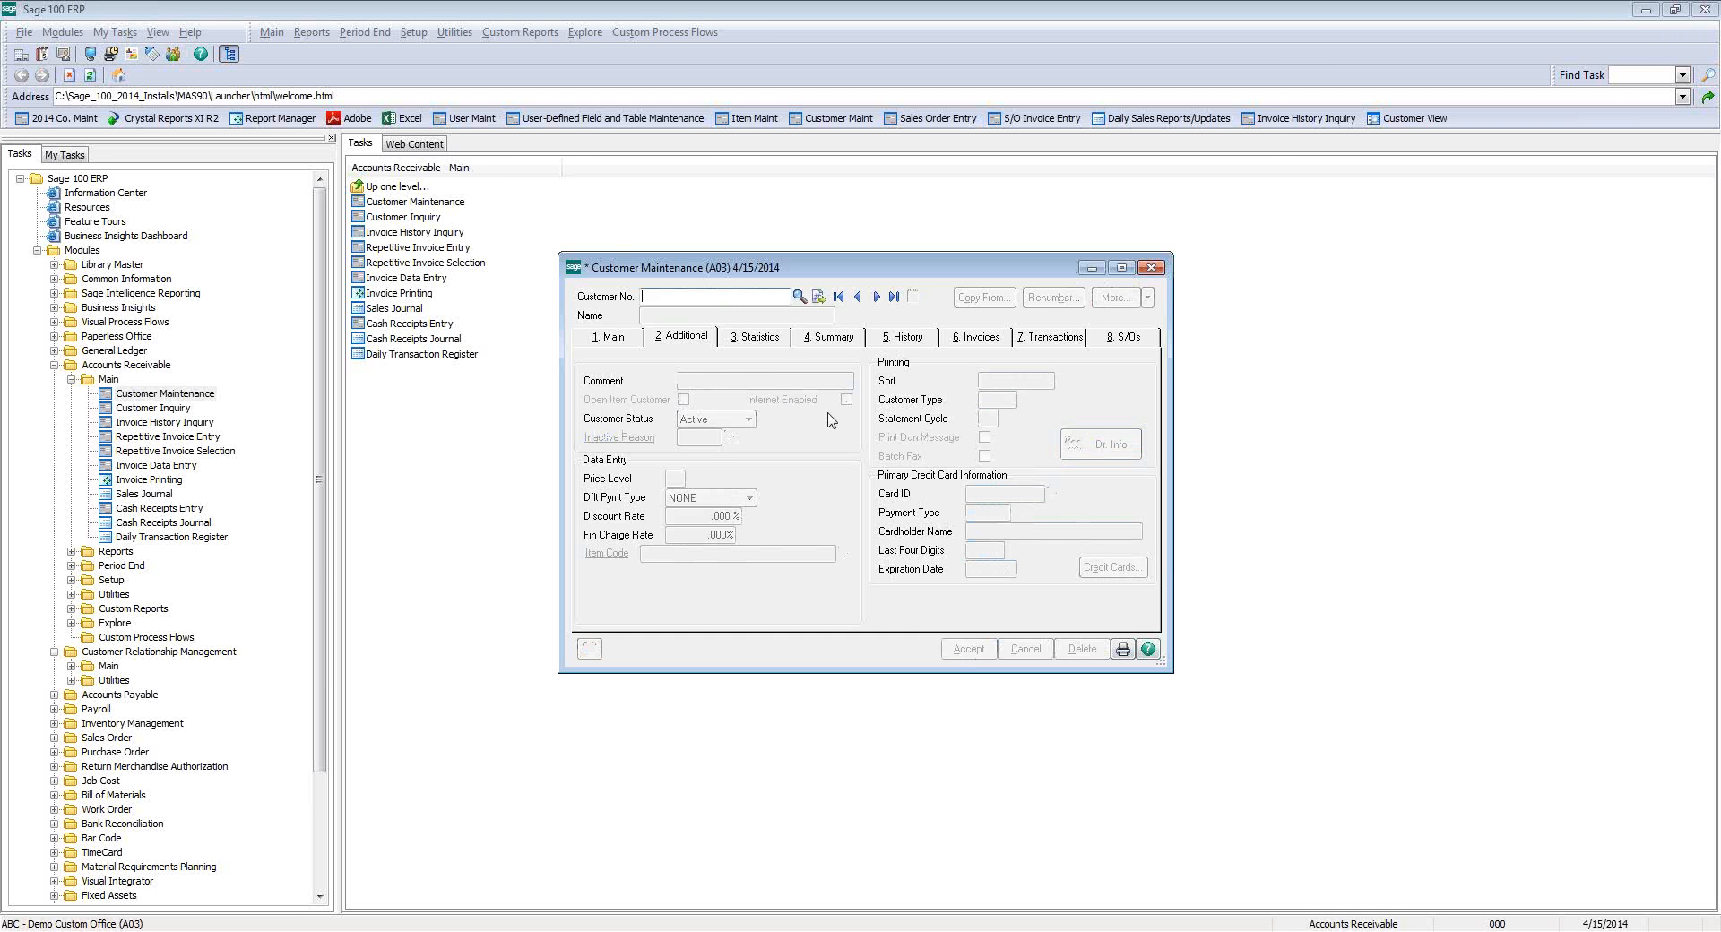
- Review the customer list in the Customer Type view, enlarged and sorted by customer type, and close Customer Maintenance
left_click(799, 296)
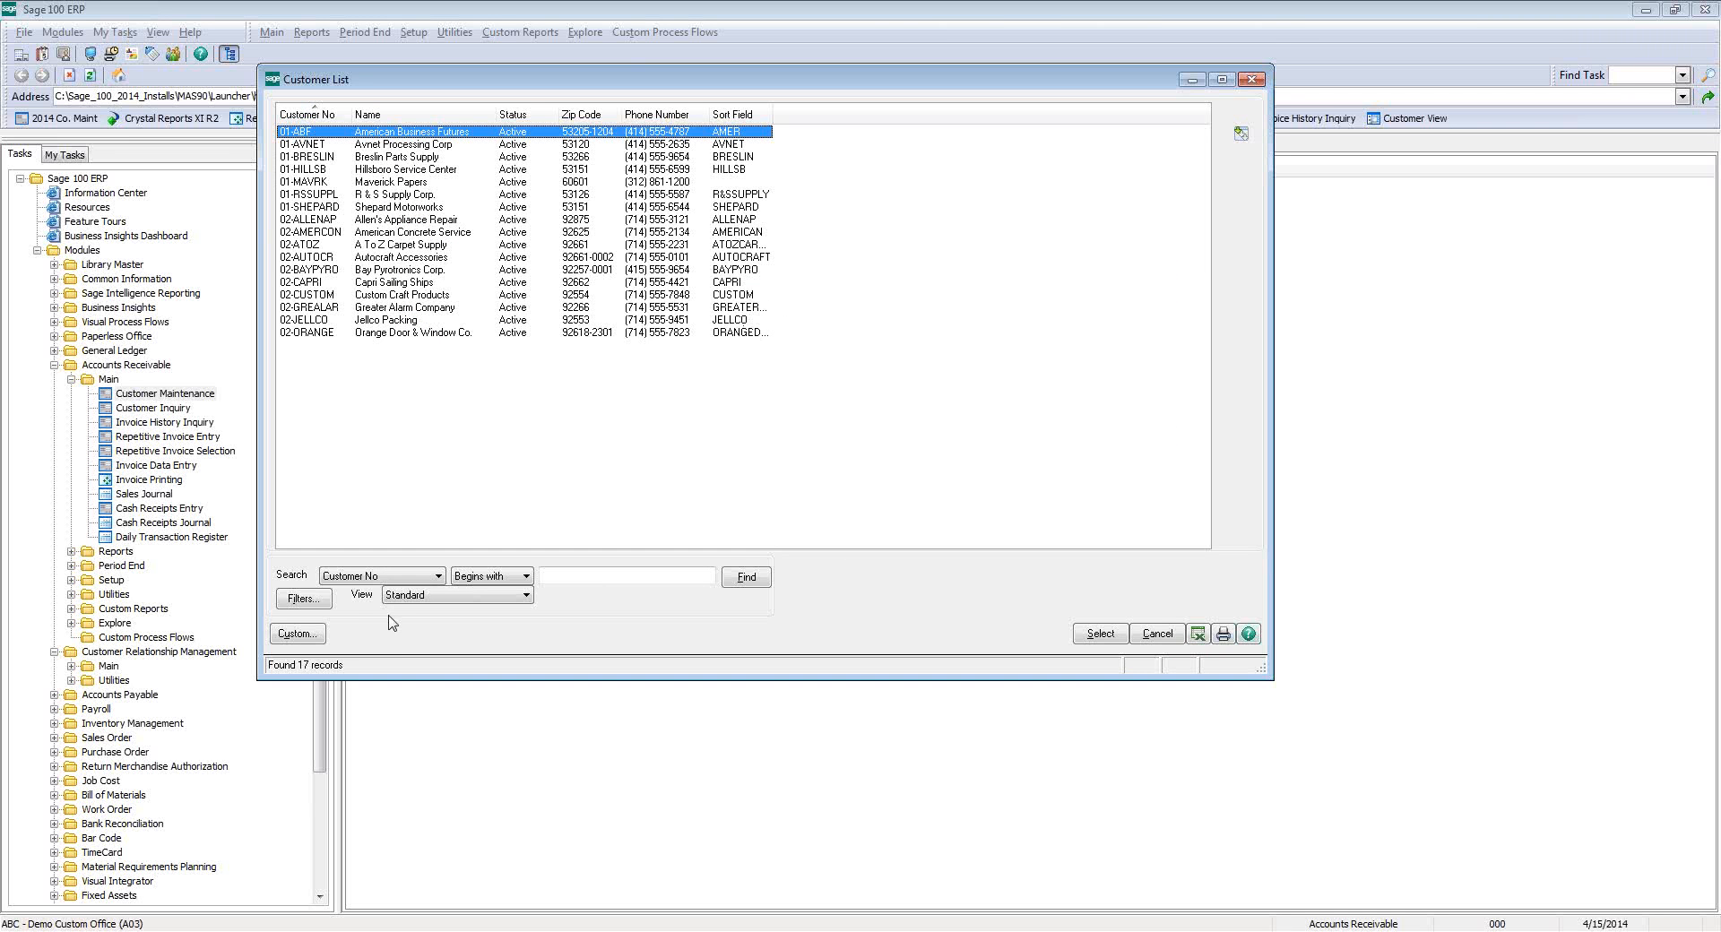
left_click(409, 598)
left_click(416, 634)
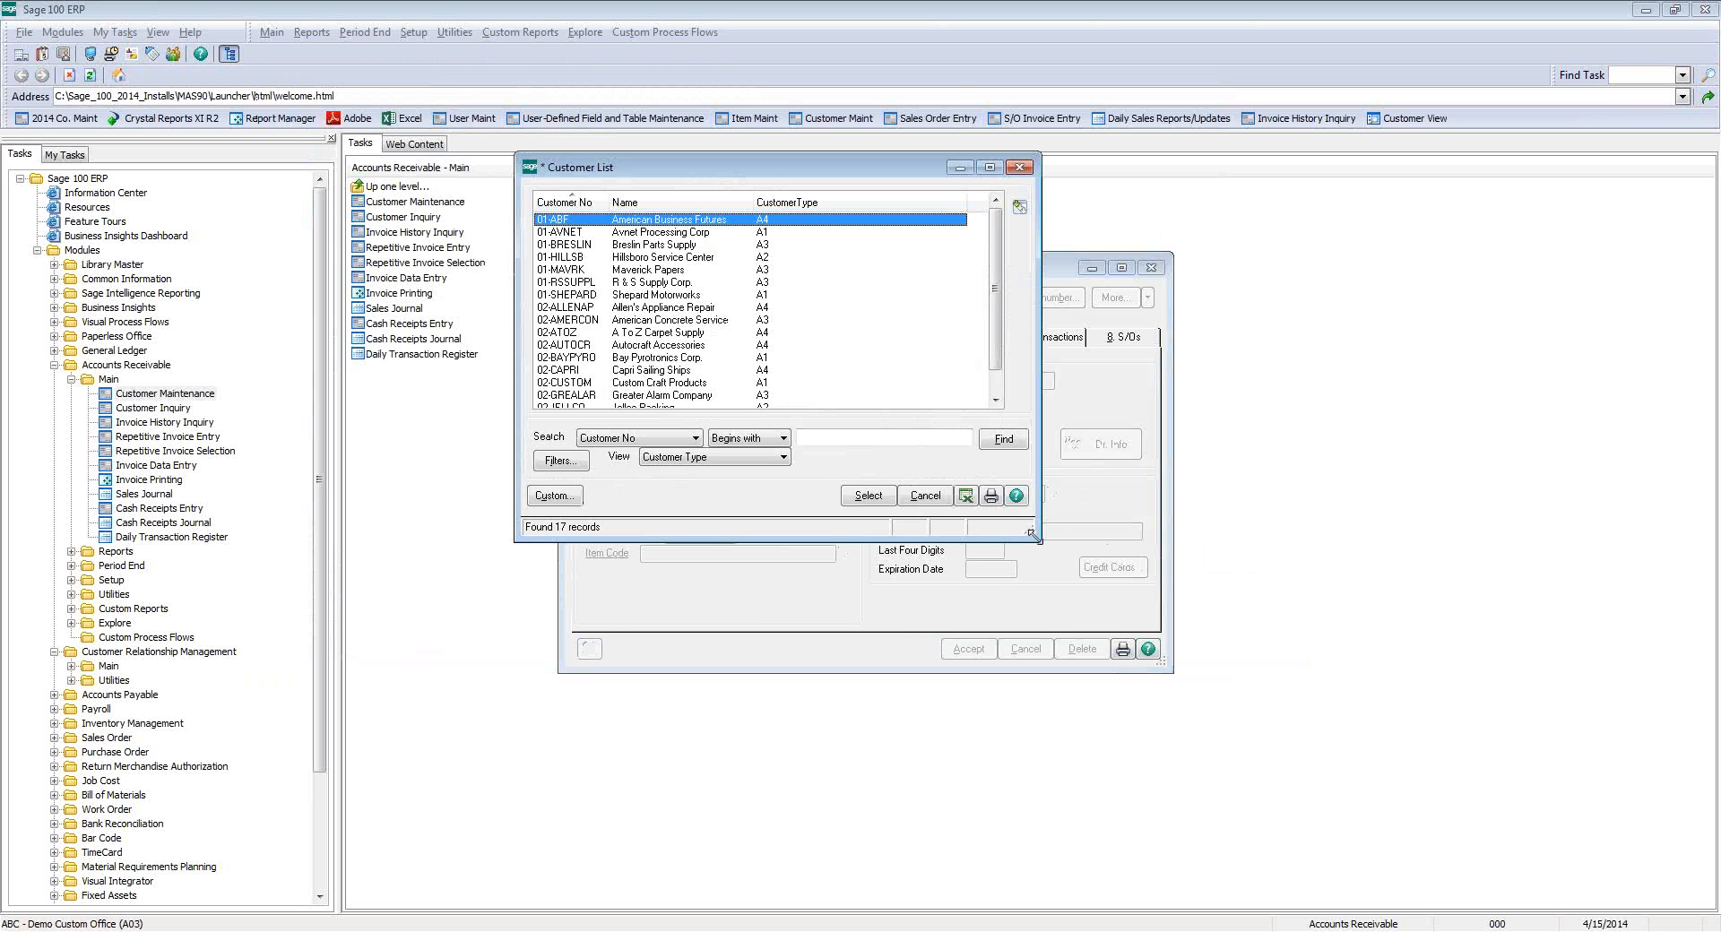
left_click_drag(1037, 540, 1132, 802)
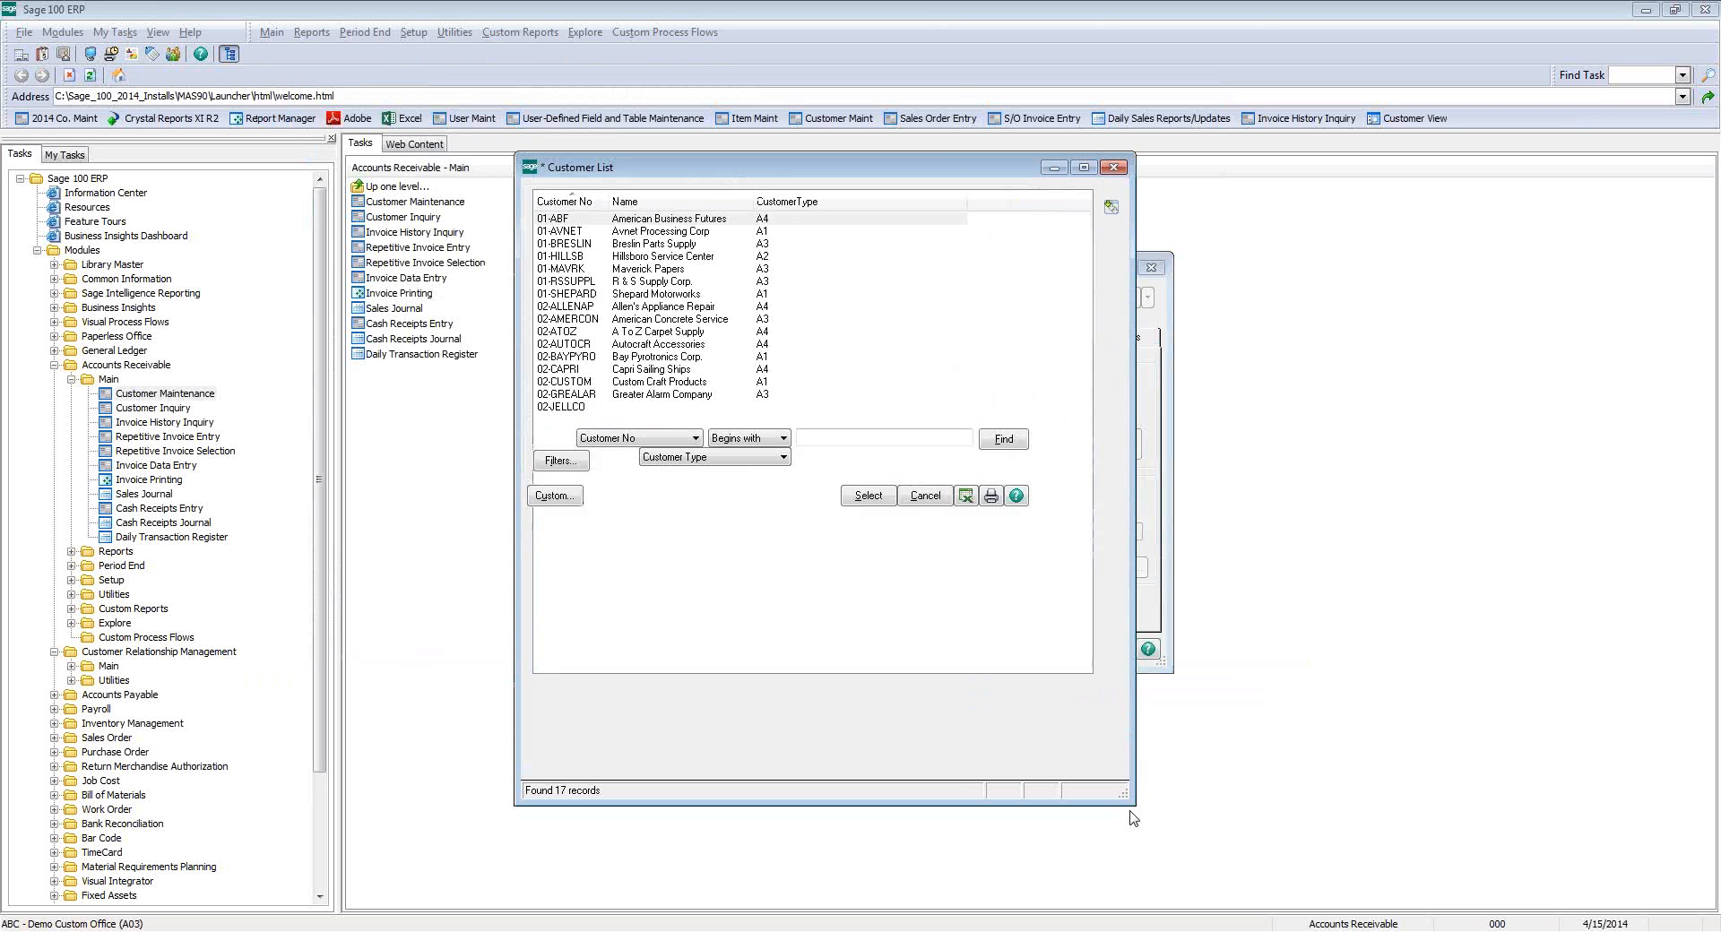
left_click(792, 203)
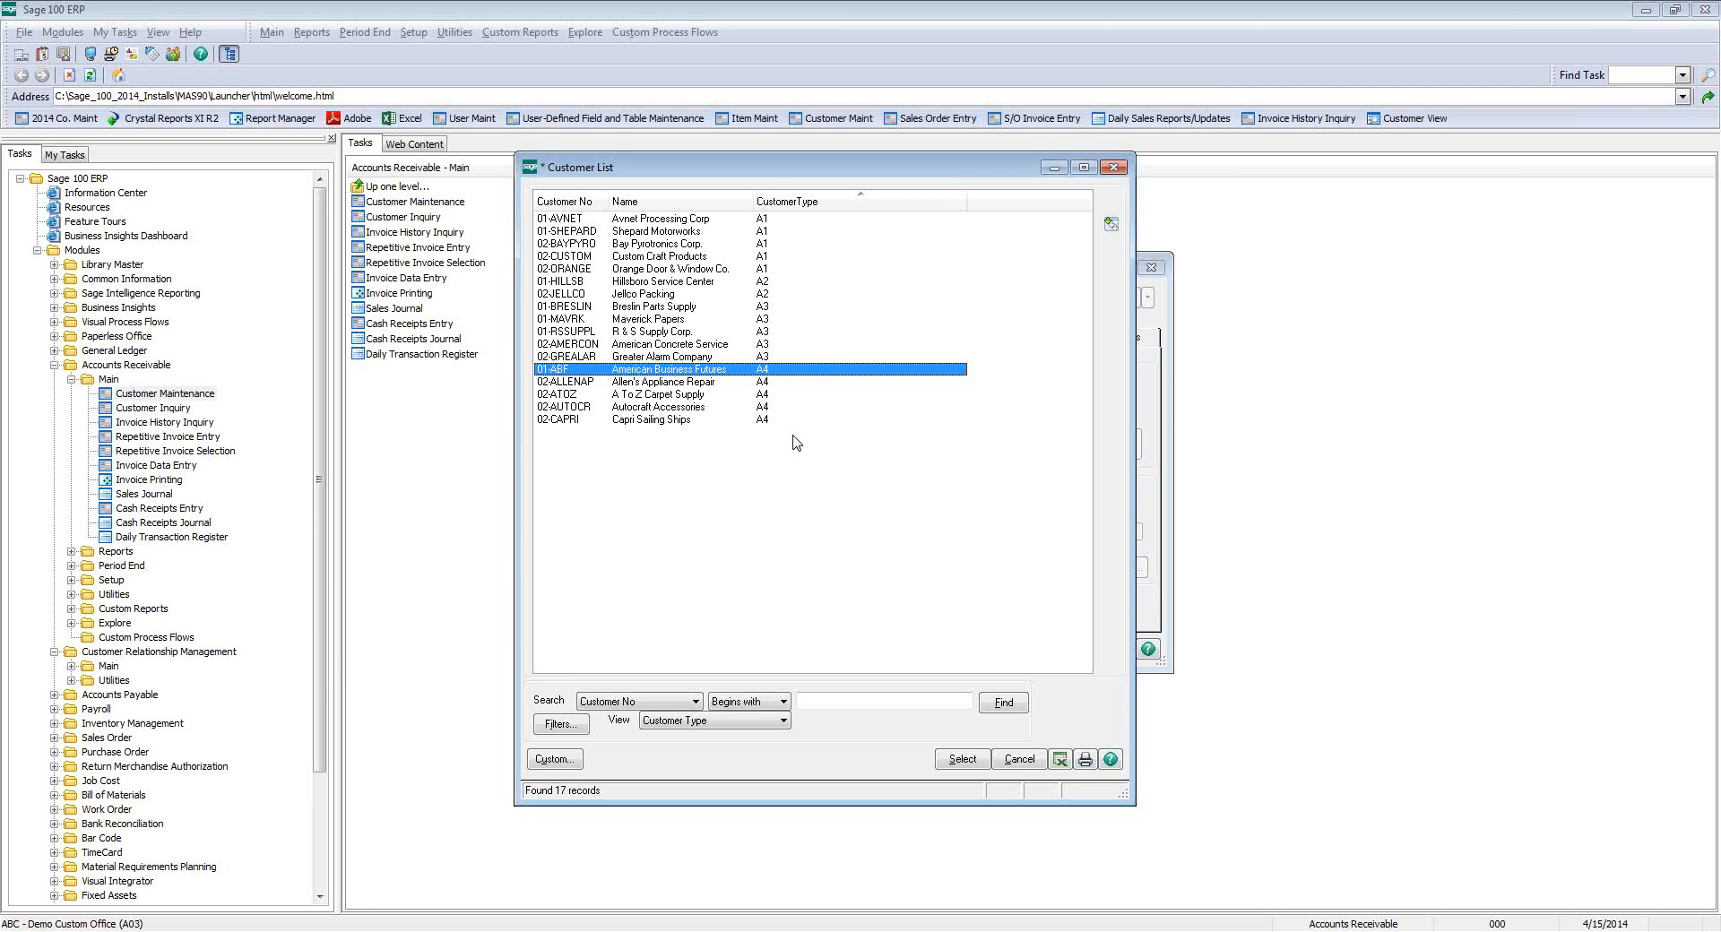
left_click(1113, 167)
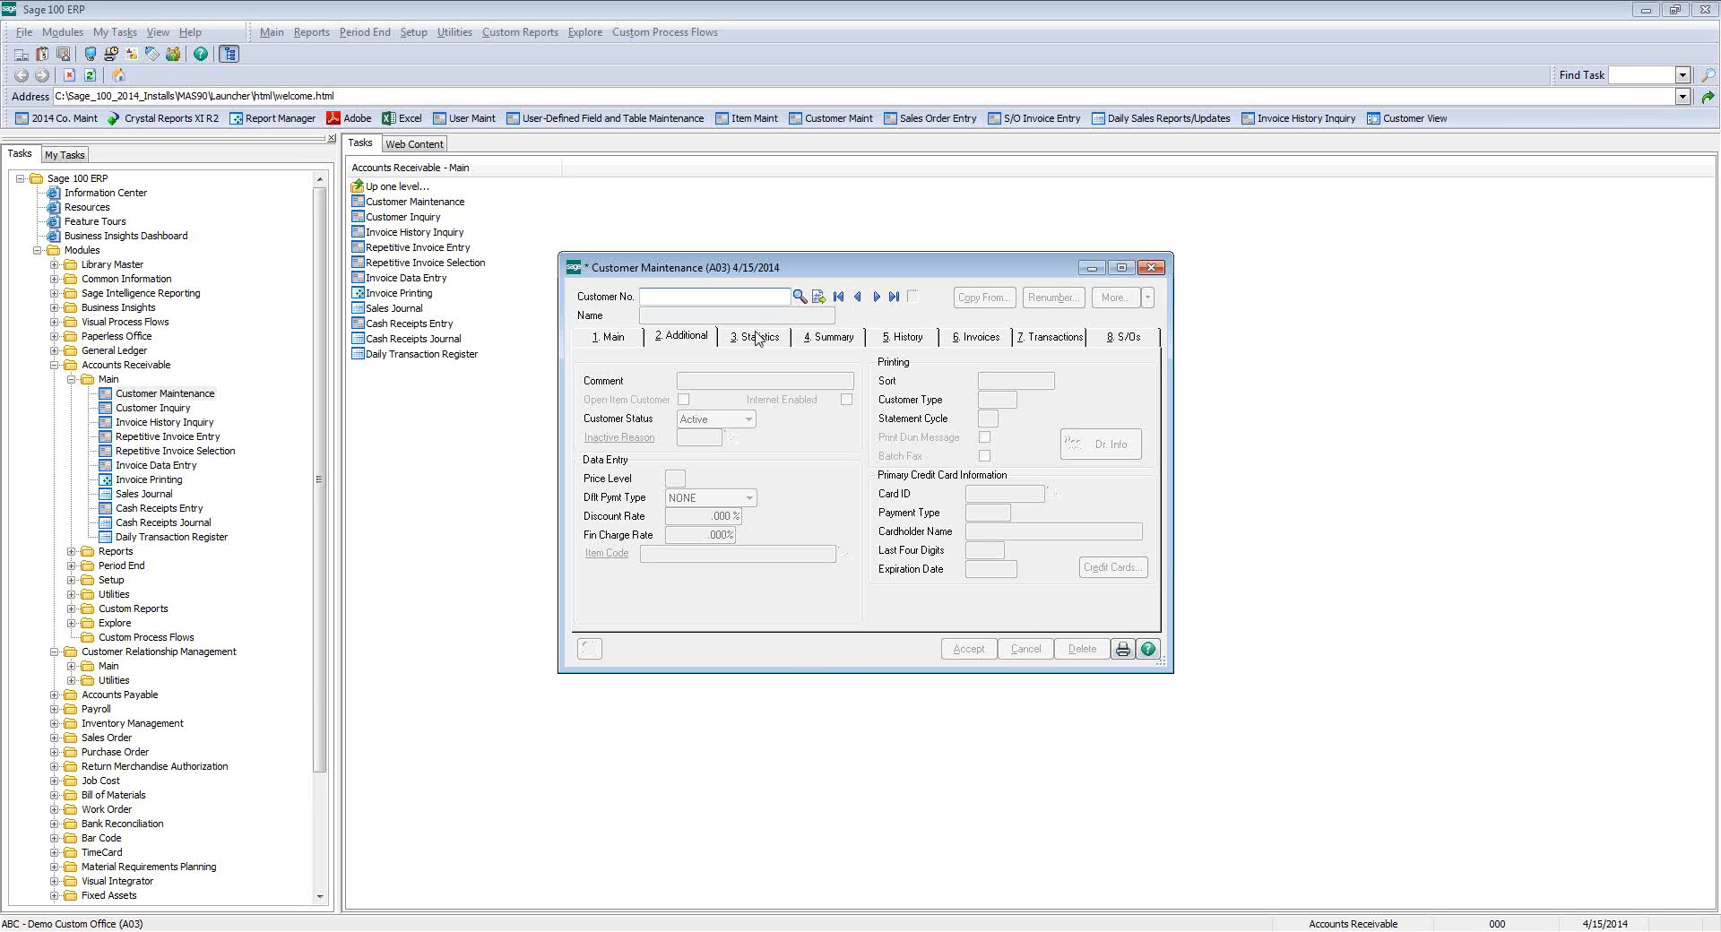
left_click(1152, 268)
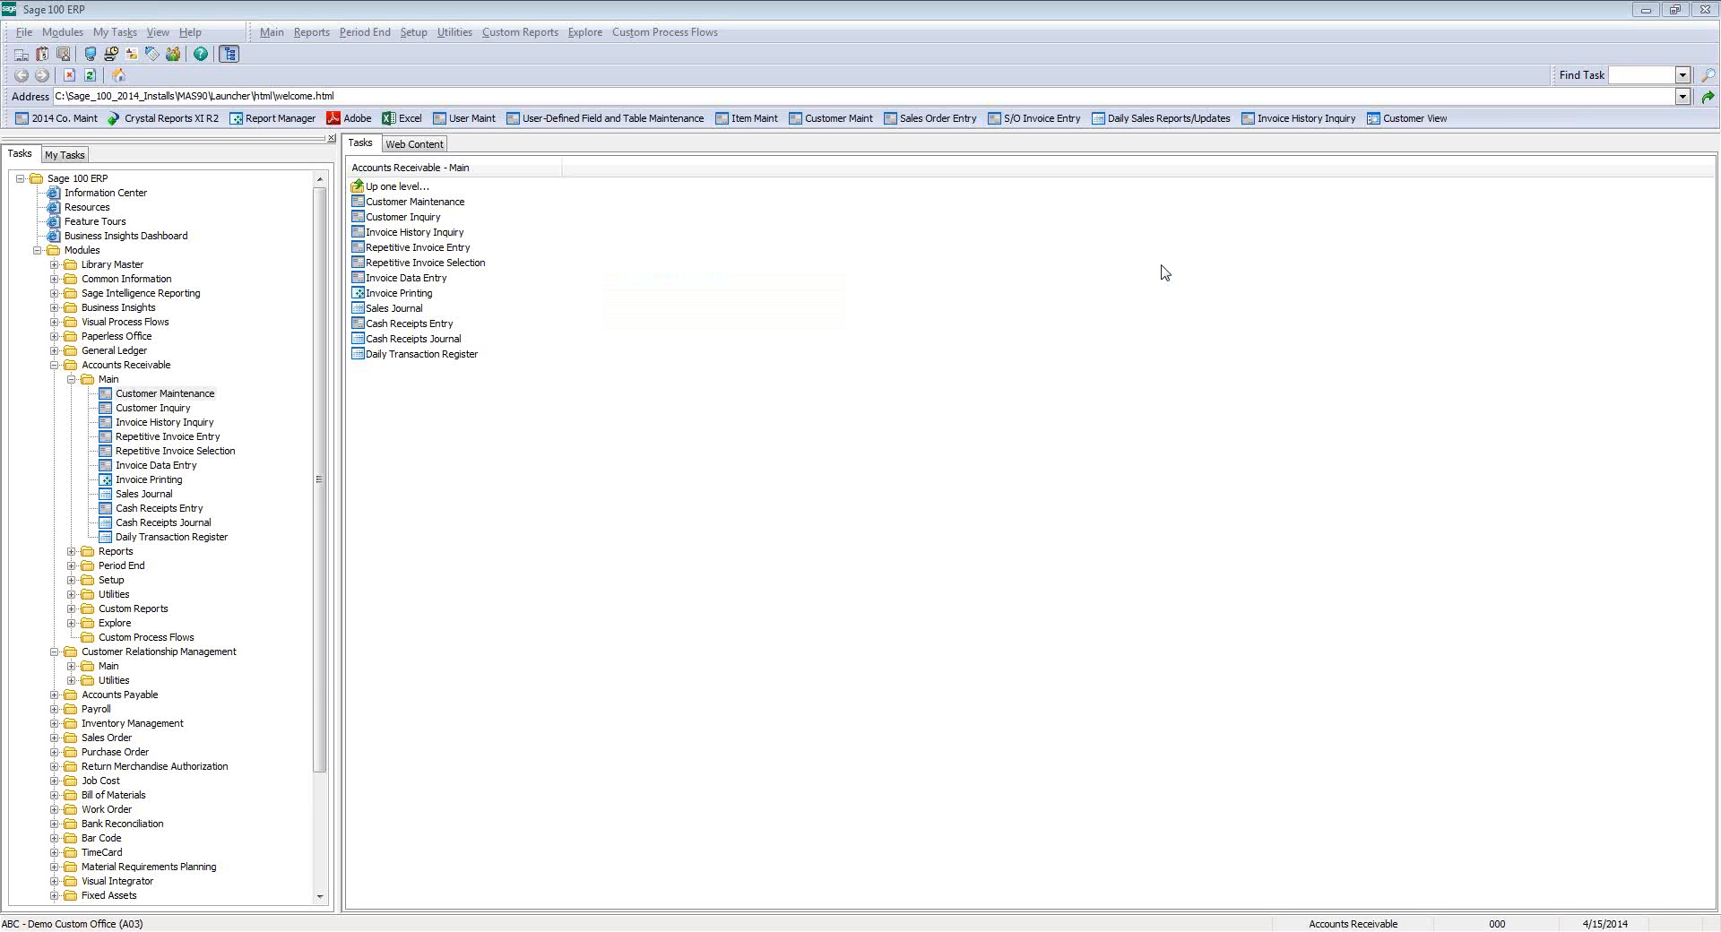
- Start a new Accounts Receivable user-defined table named CUSTOMER_TYPE in User-Defined Field and Table Maintenance
left_click(637, 117)
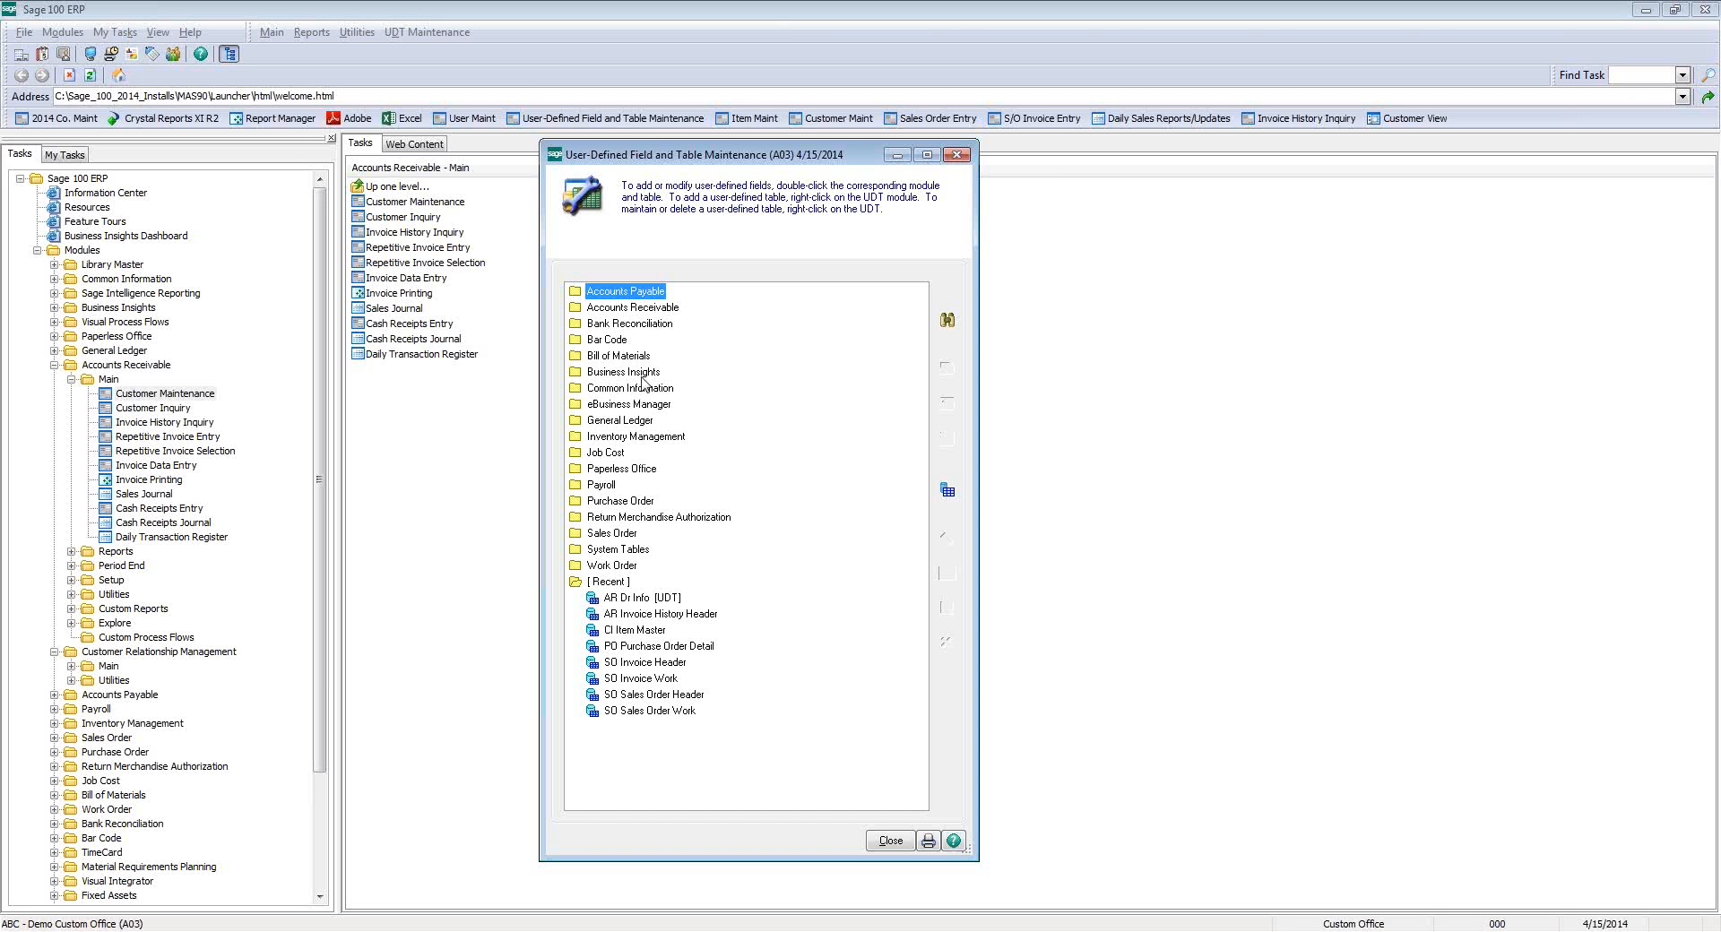
left_click(663, 311)
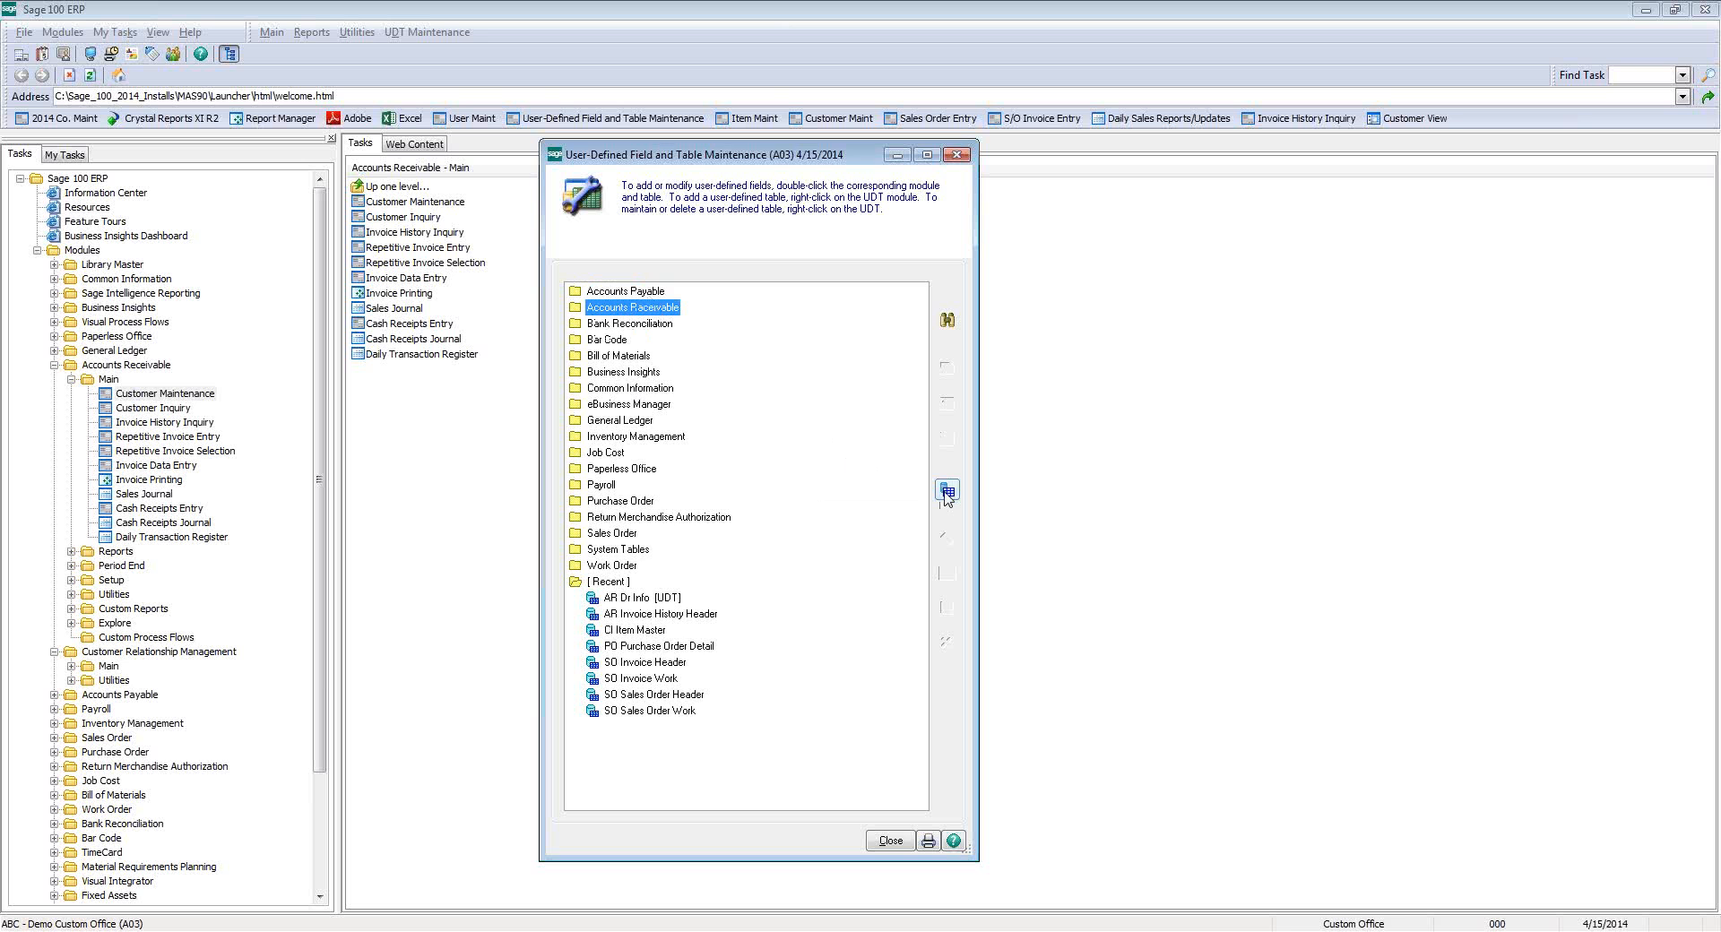
left_click(946, 492)
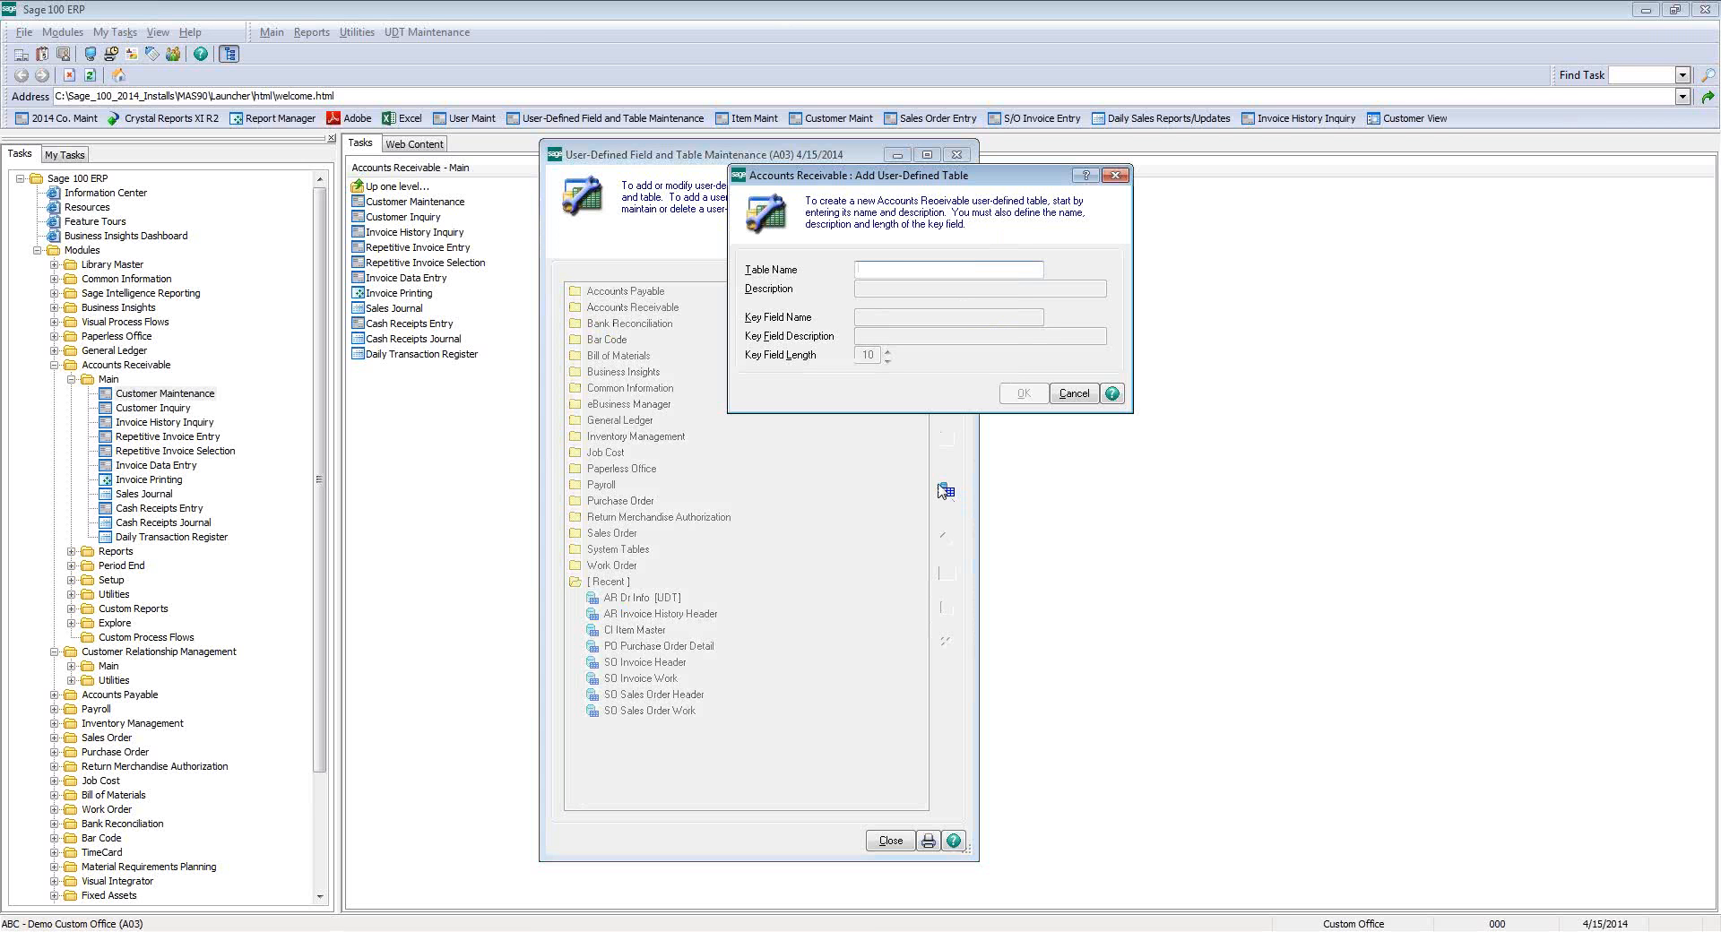
type("CUT")
type("STOMER")
type("_TYPE")
key("Tab")
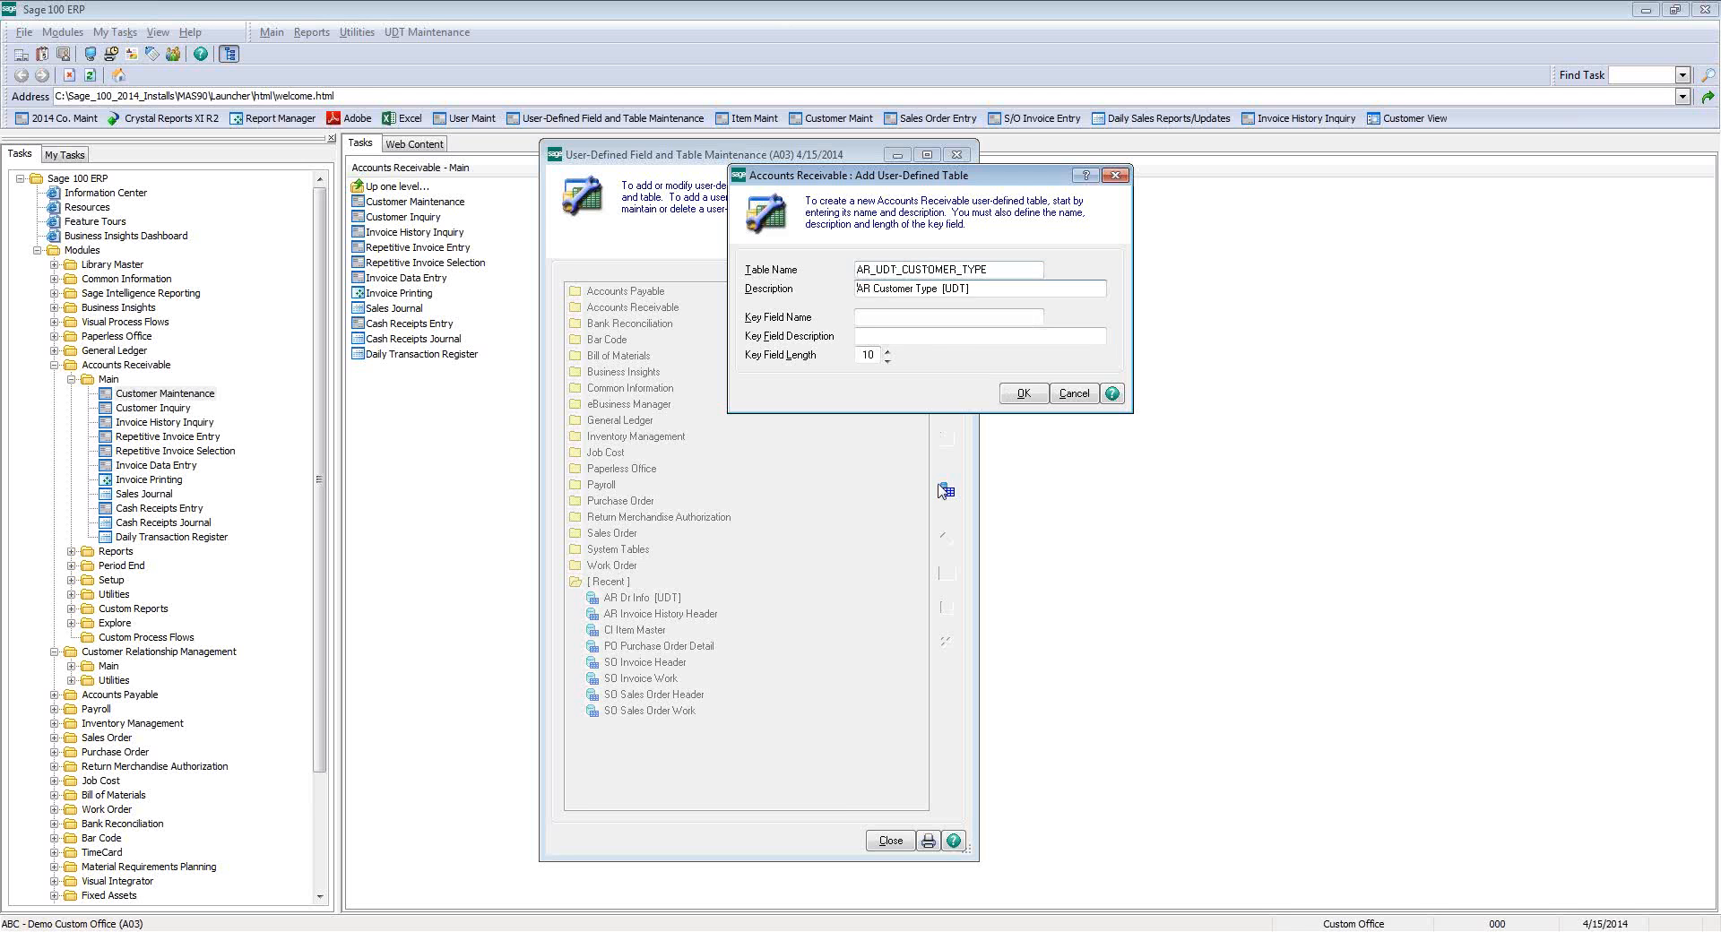
- Define the table's key field as CUSTOMER TYPE CODE with a length of 4 and create the table
left_click(889, 319)
type("CUSTOMER TYPE CODE")
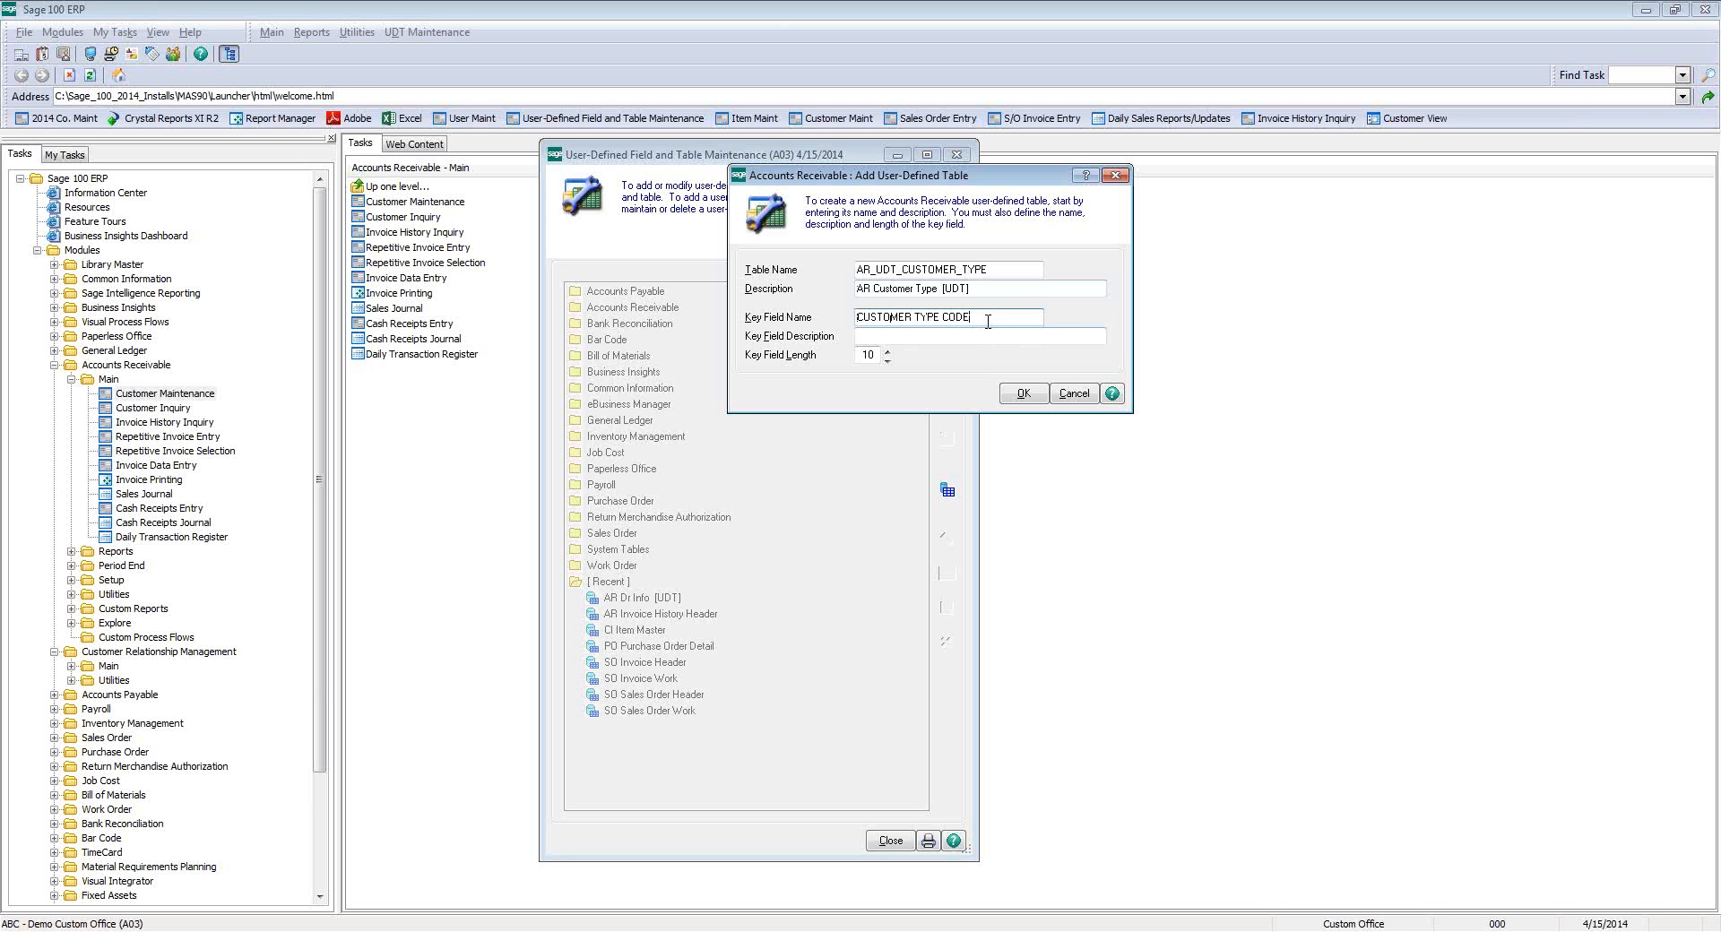
left_click(881, 335)
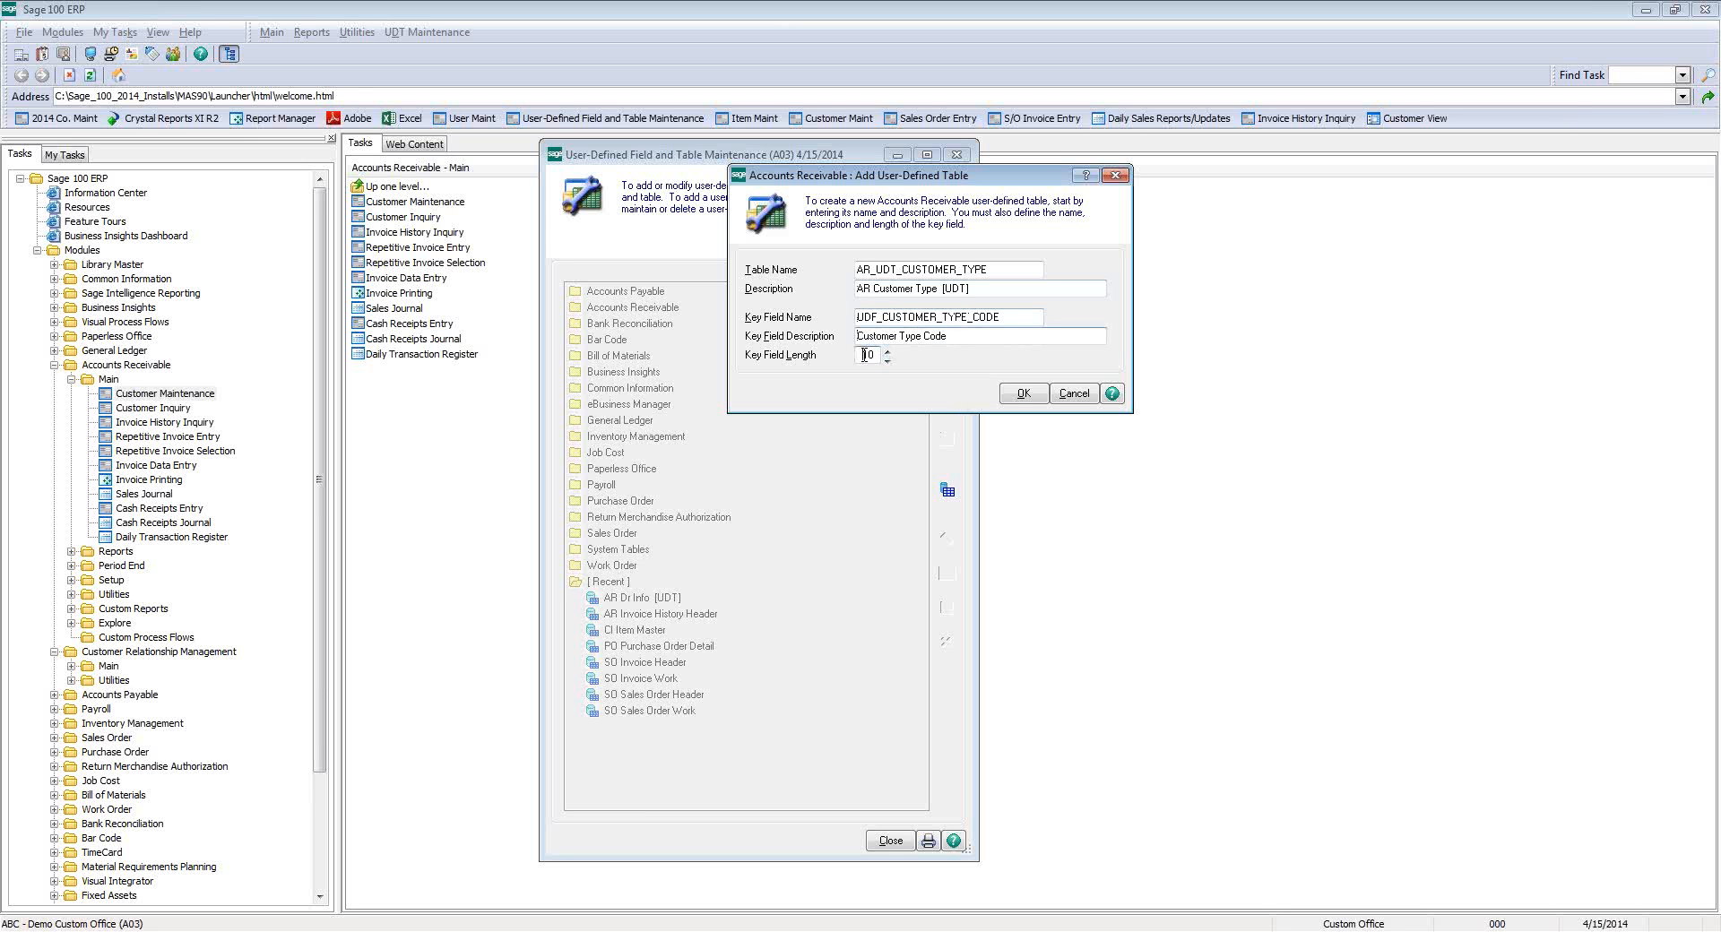
key("Tab")
type("4")
key("Tab")
left_click(1022, 394)
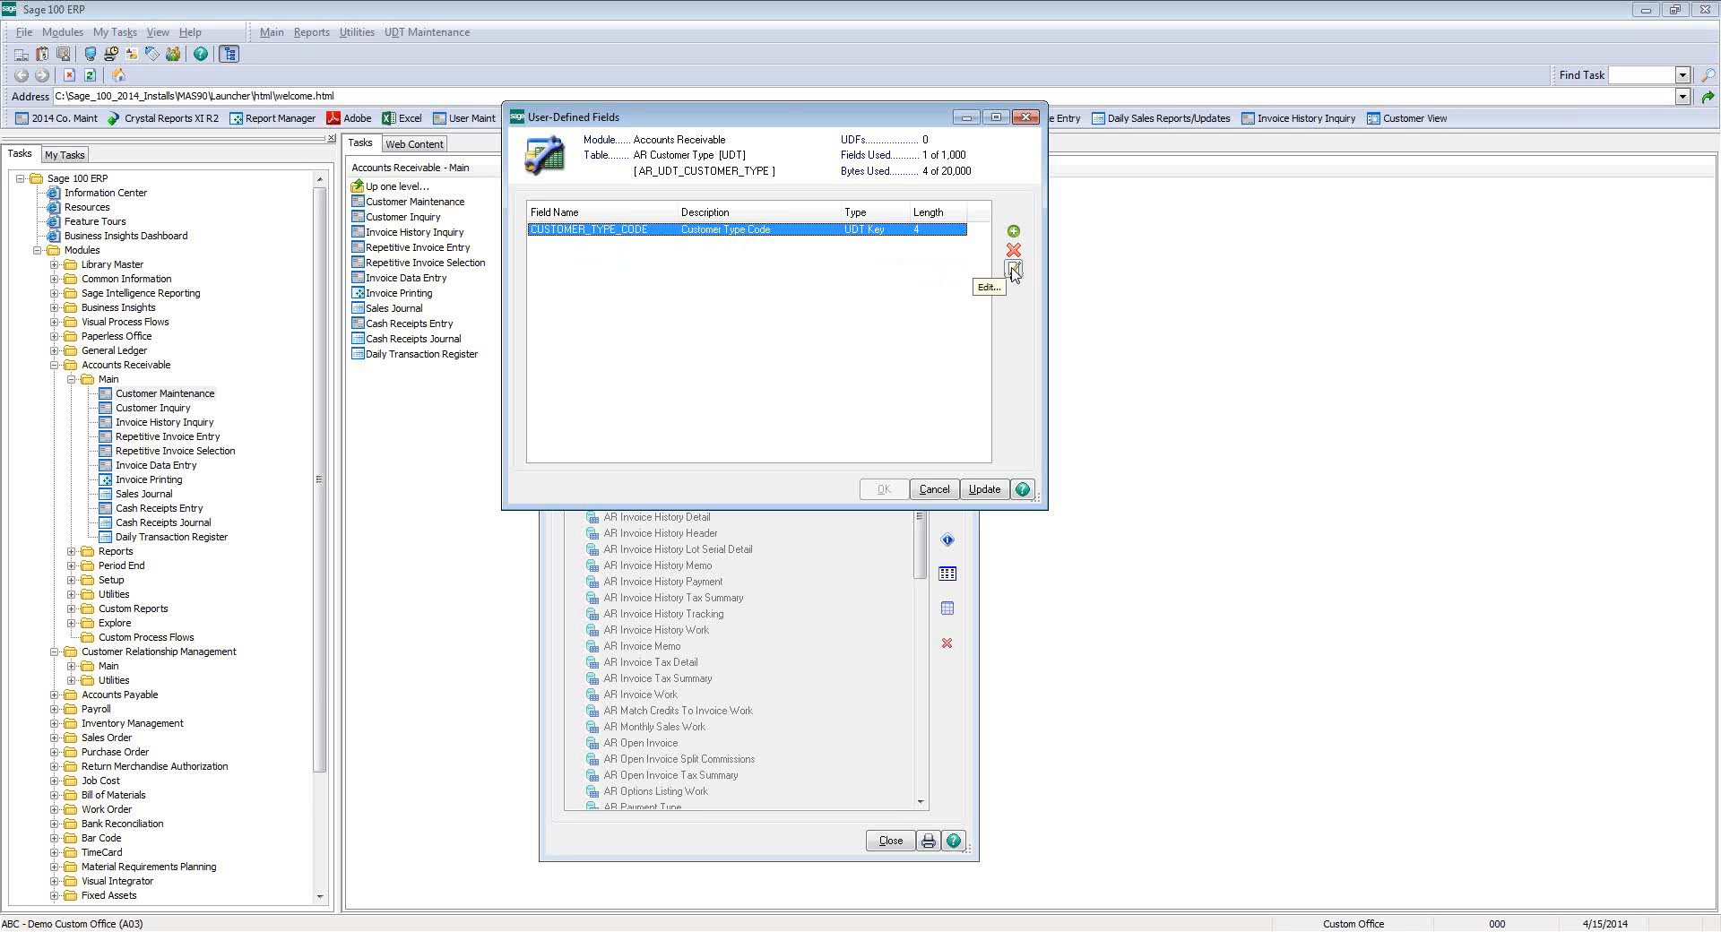
- Add a multi-line string field named DESCRIPTION with maximum length 10 to the AR Customer Type table and run the update
left_click(1013, 234)
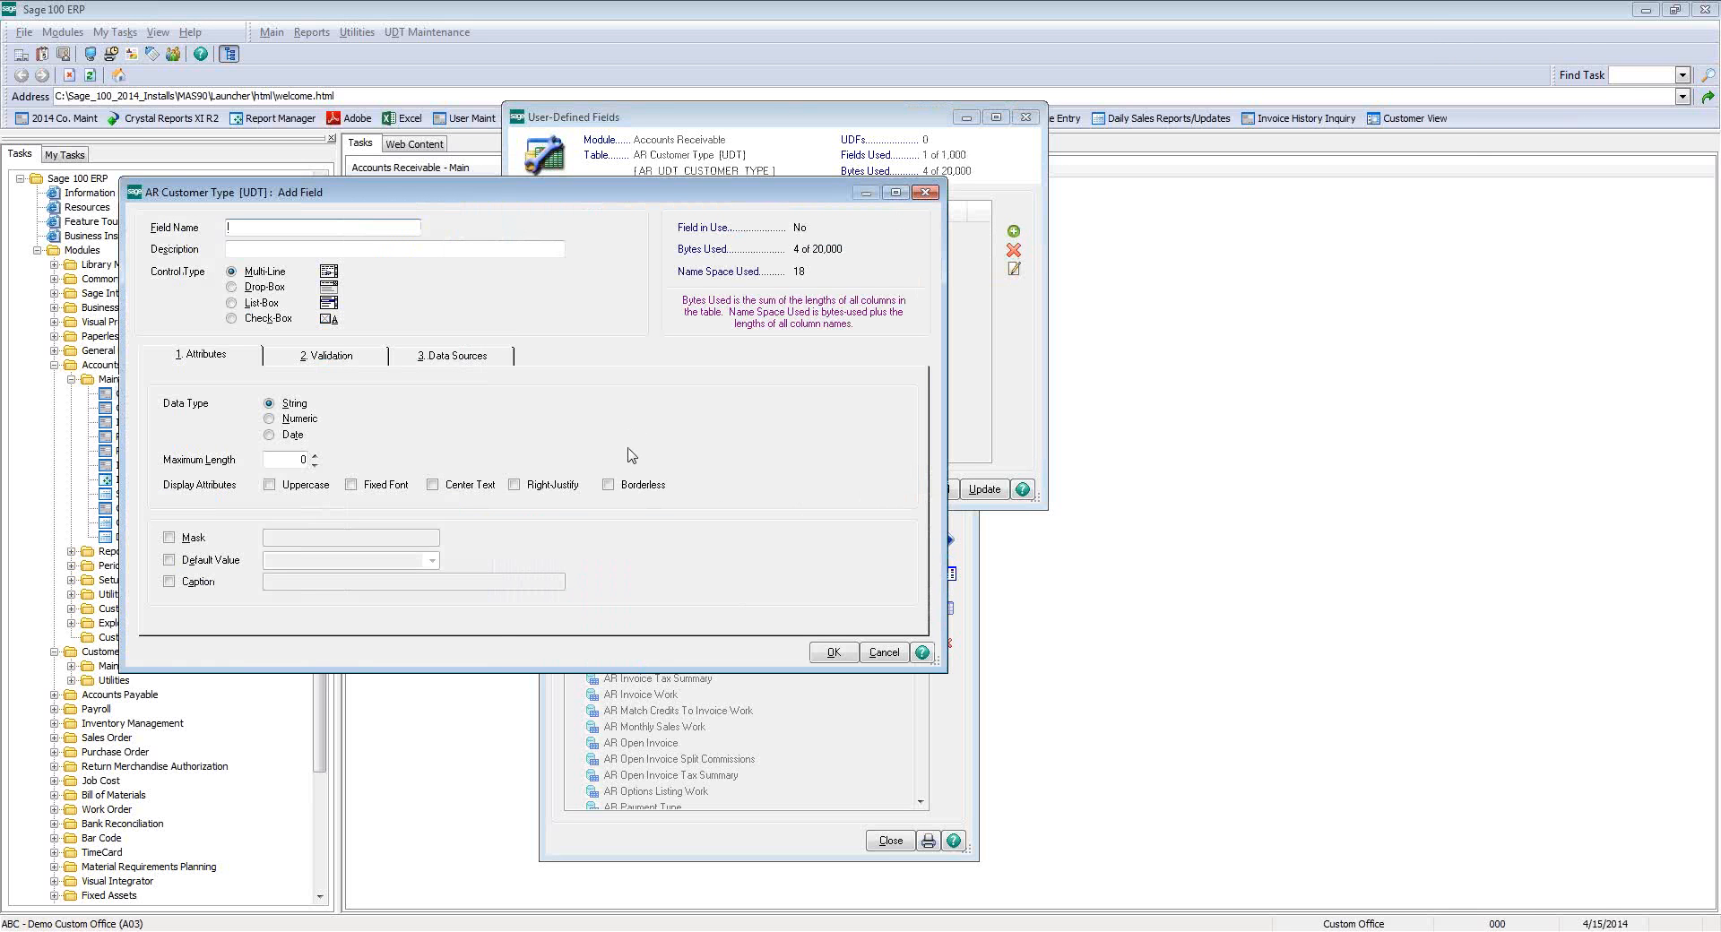
type("DESCRIPTION")
key("Tab")
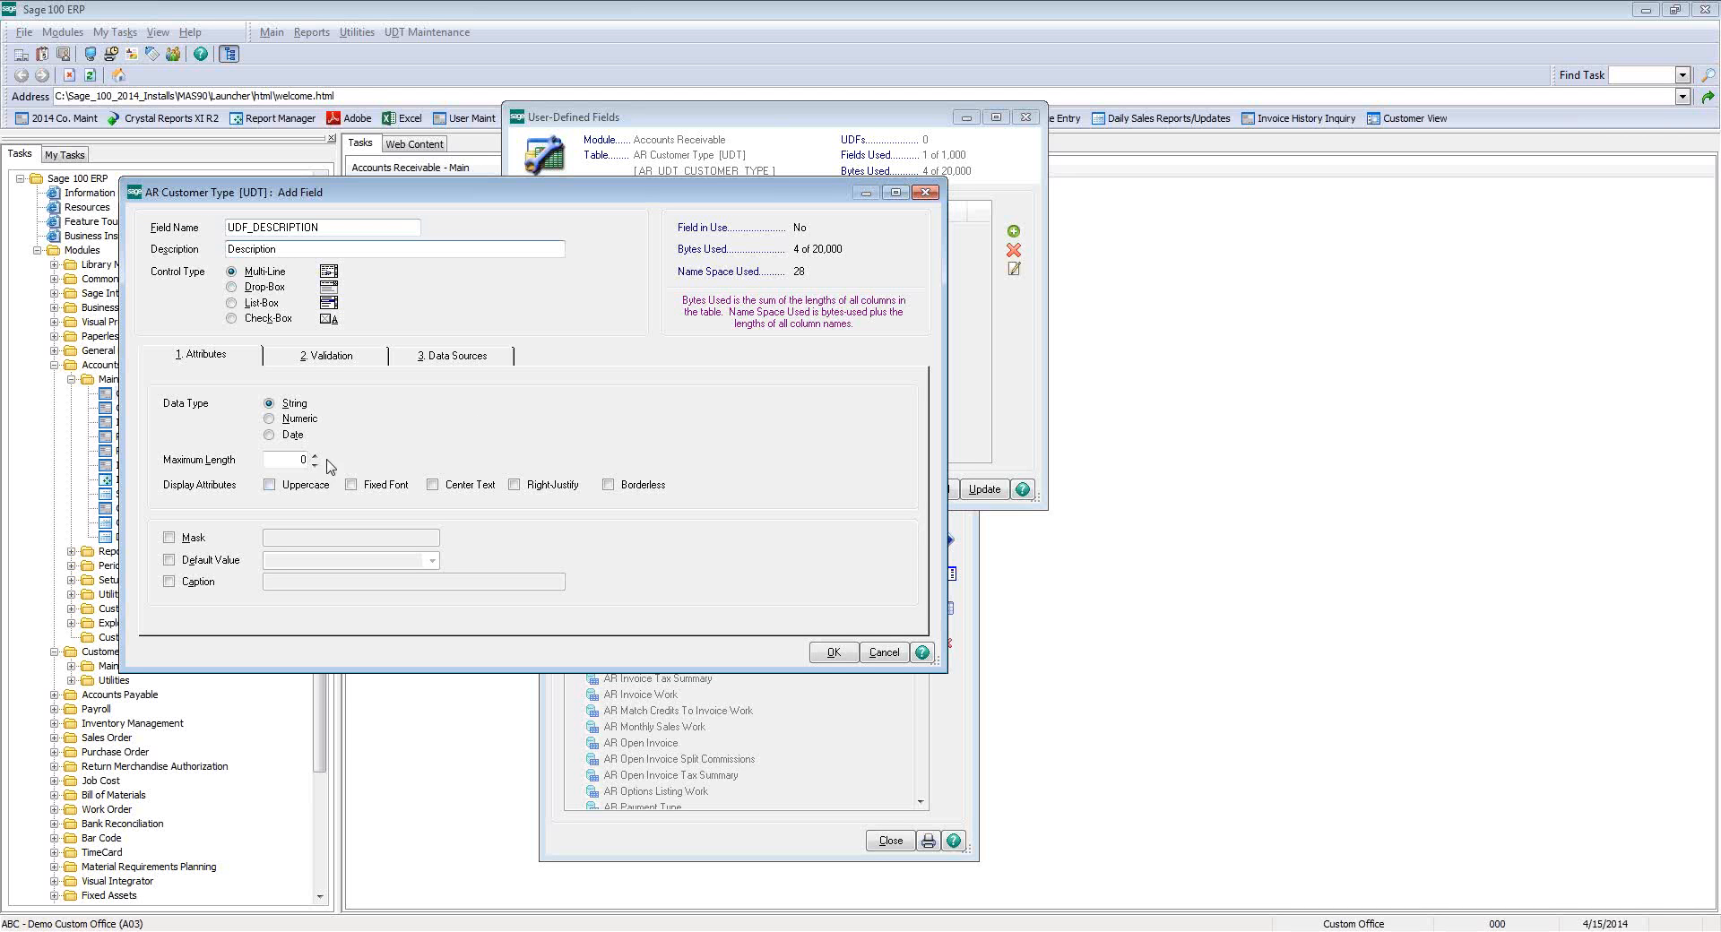
left_click(289, 460)
type("10")
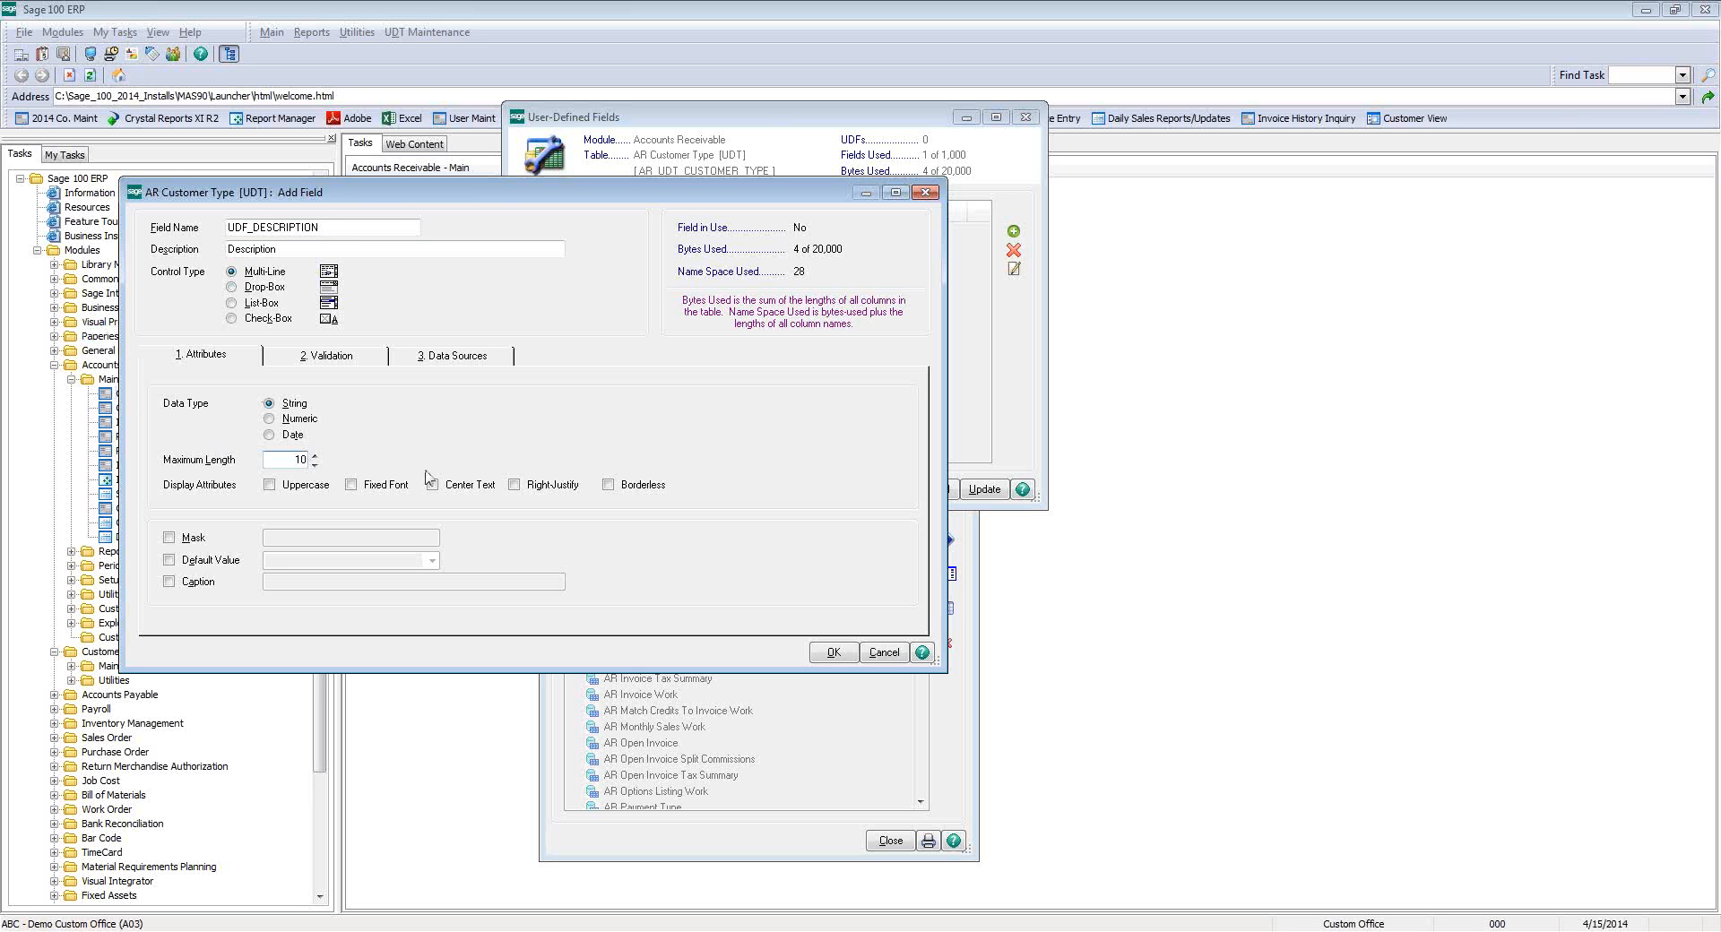
left_click(834, 653)
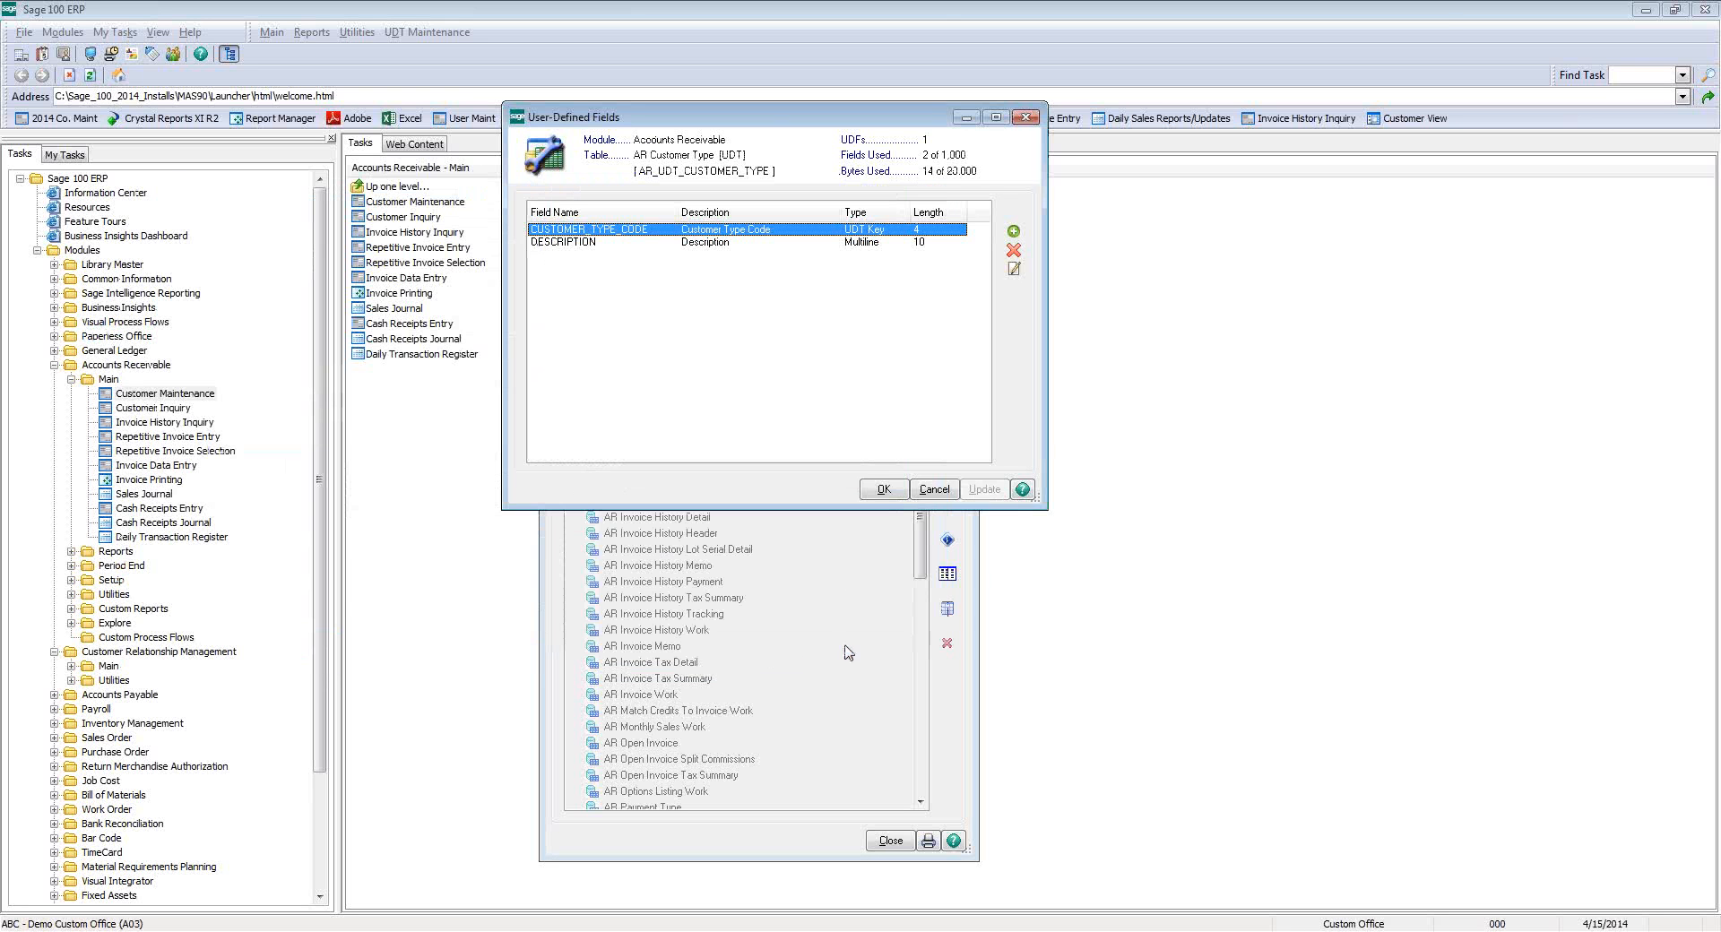
left_click(884, 488)
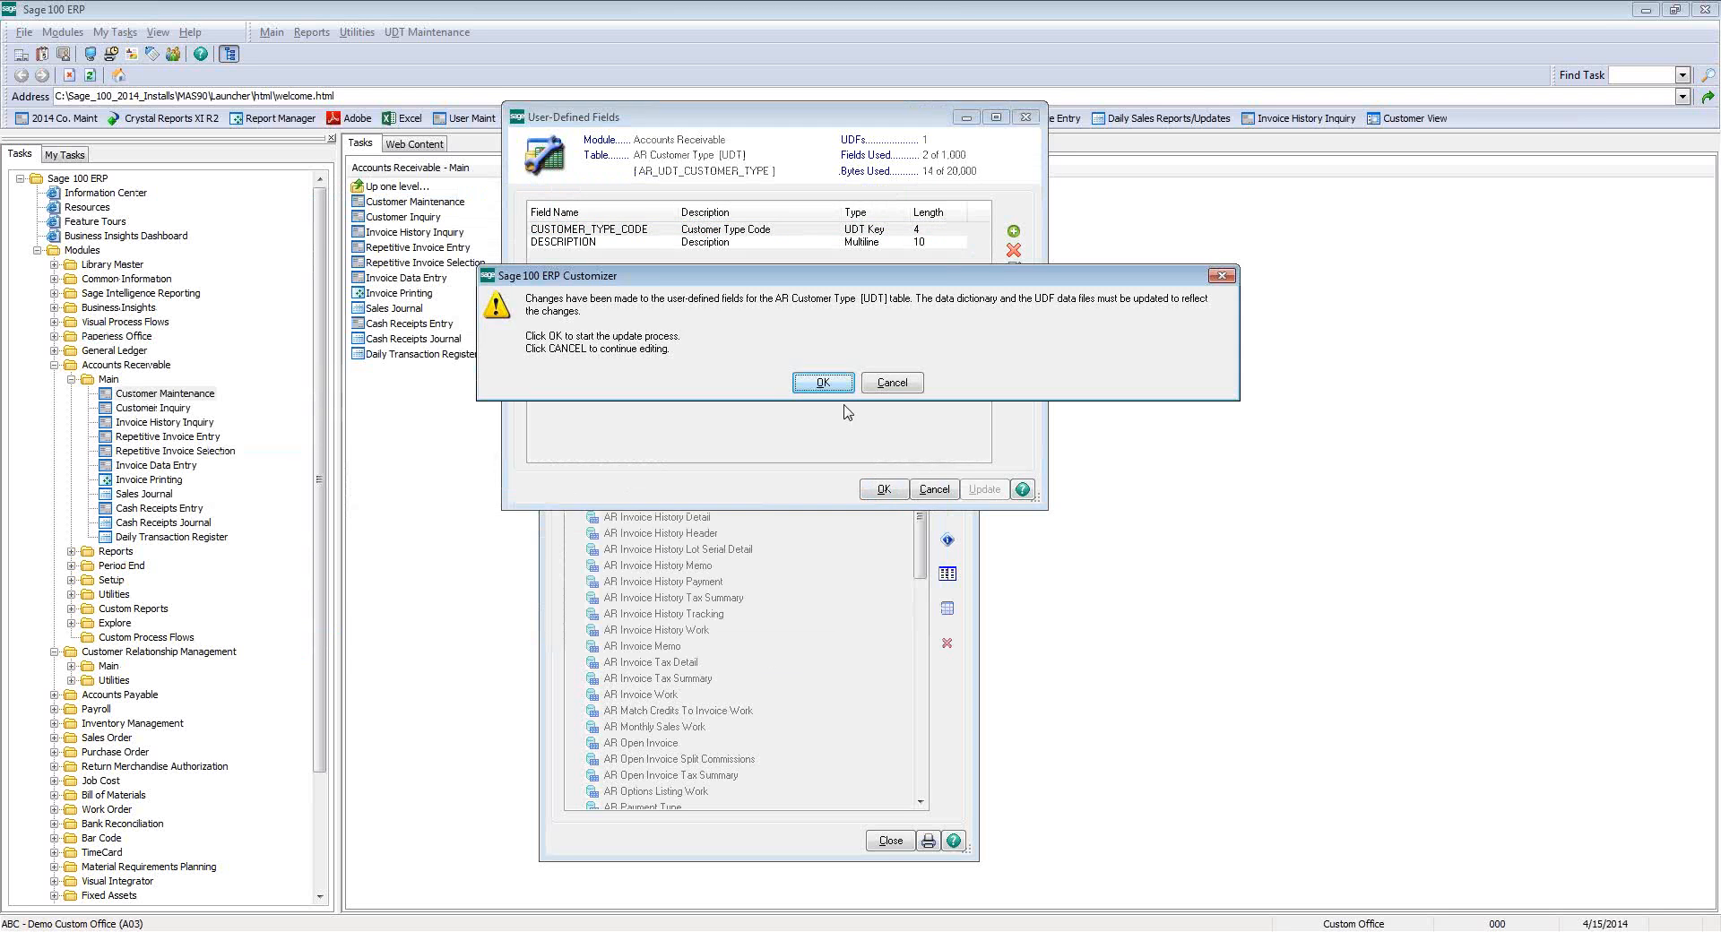
left_click(827, 381)
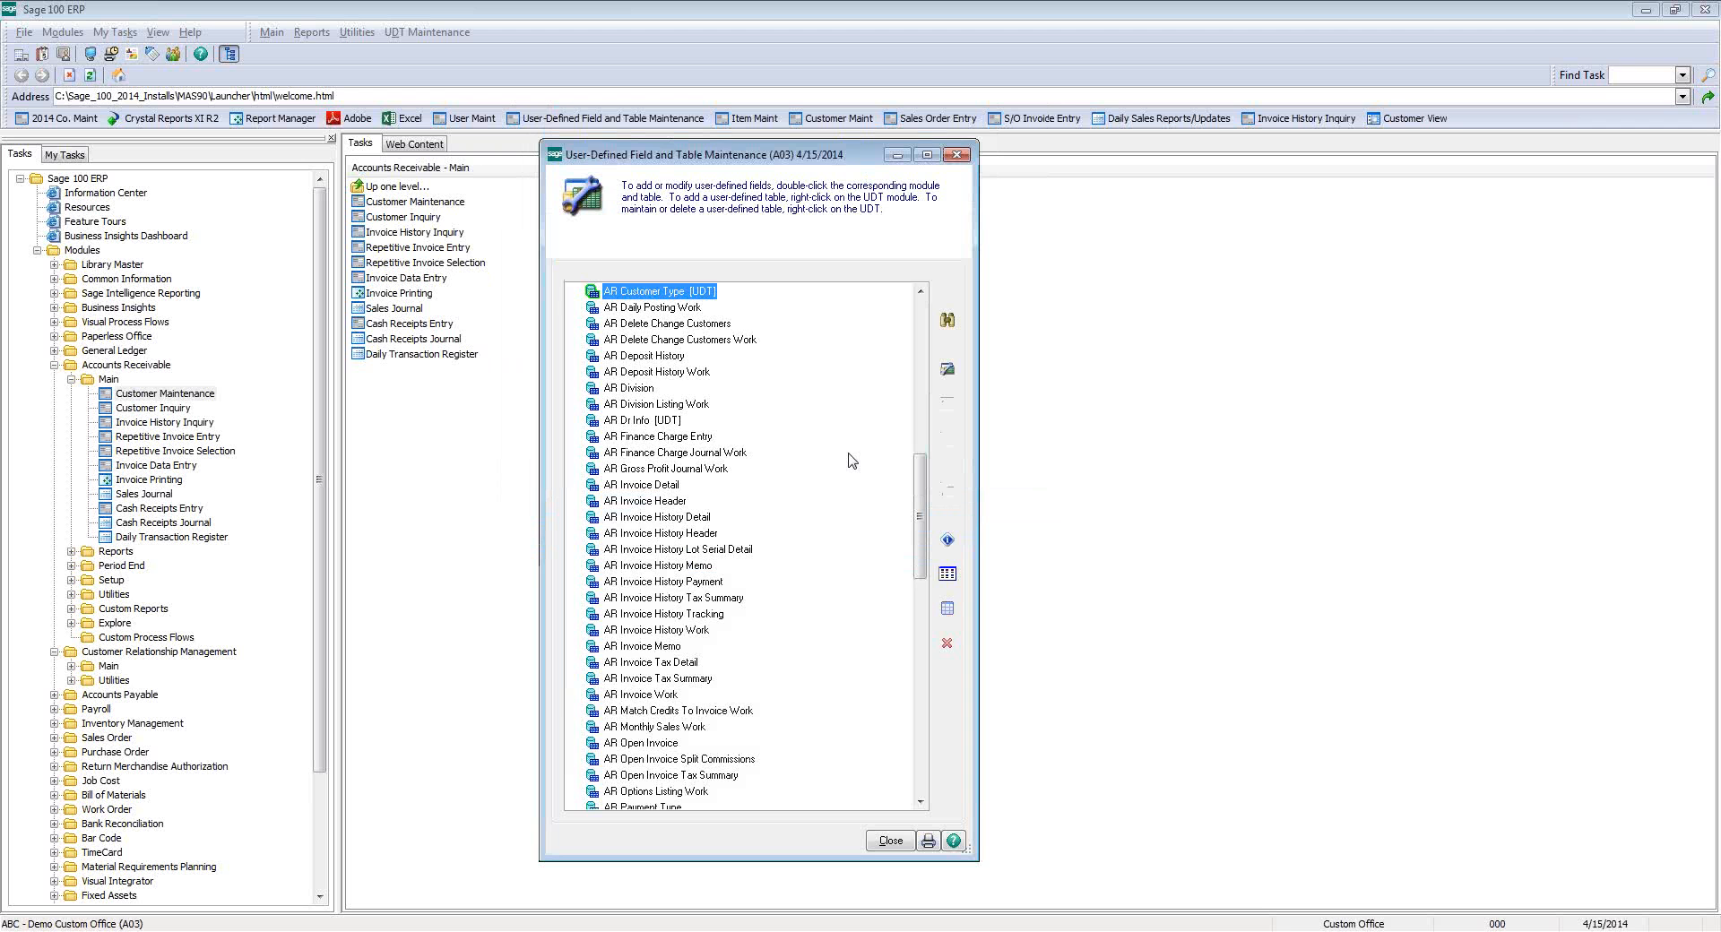
- Open the AR Customer Type table's data for maintenance and add customer type code A1 with description RETAIL
left_click(947, 540)
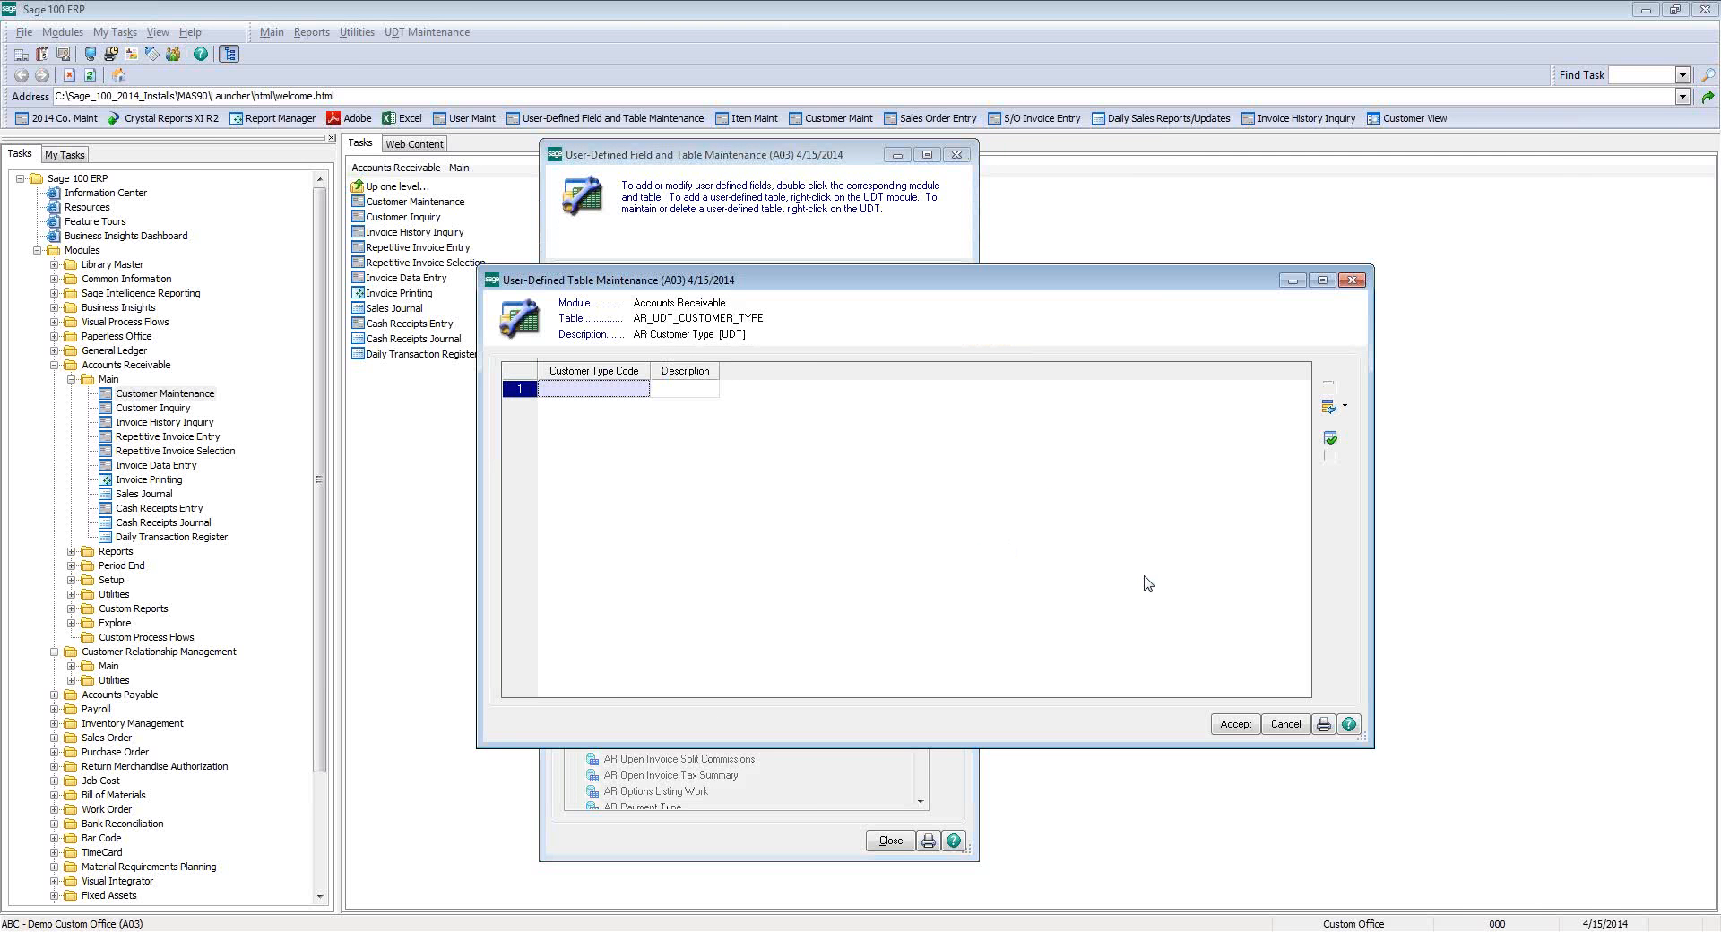
type("A1")
key("Tab")
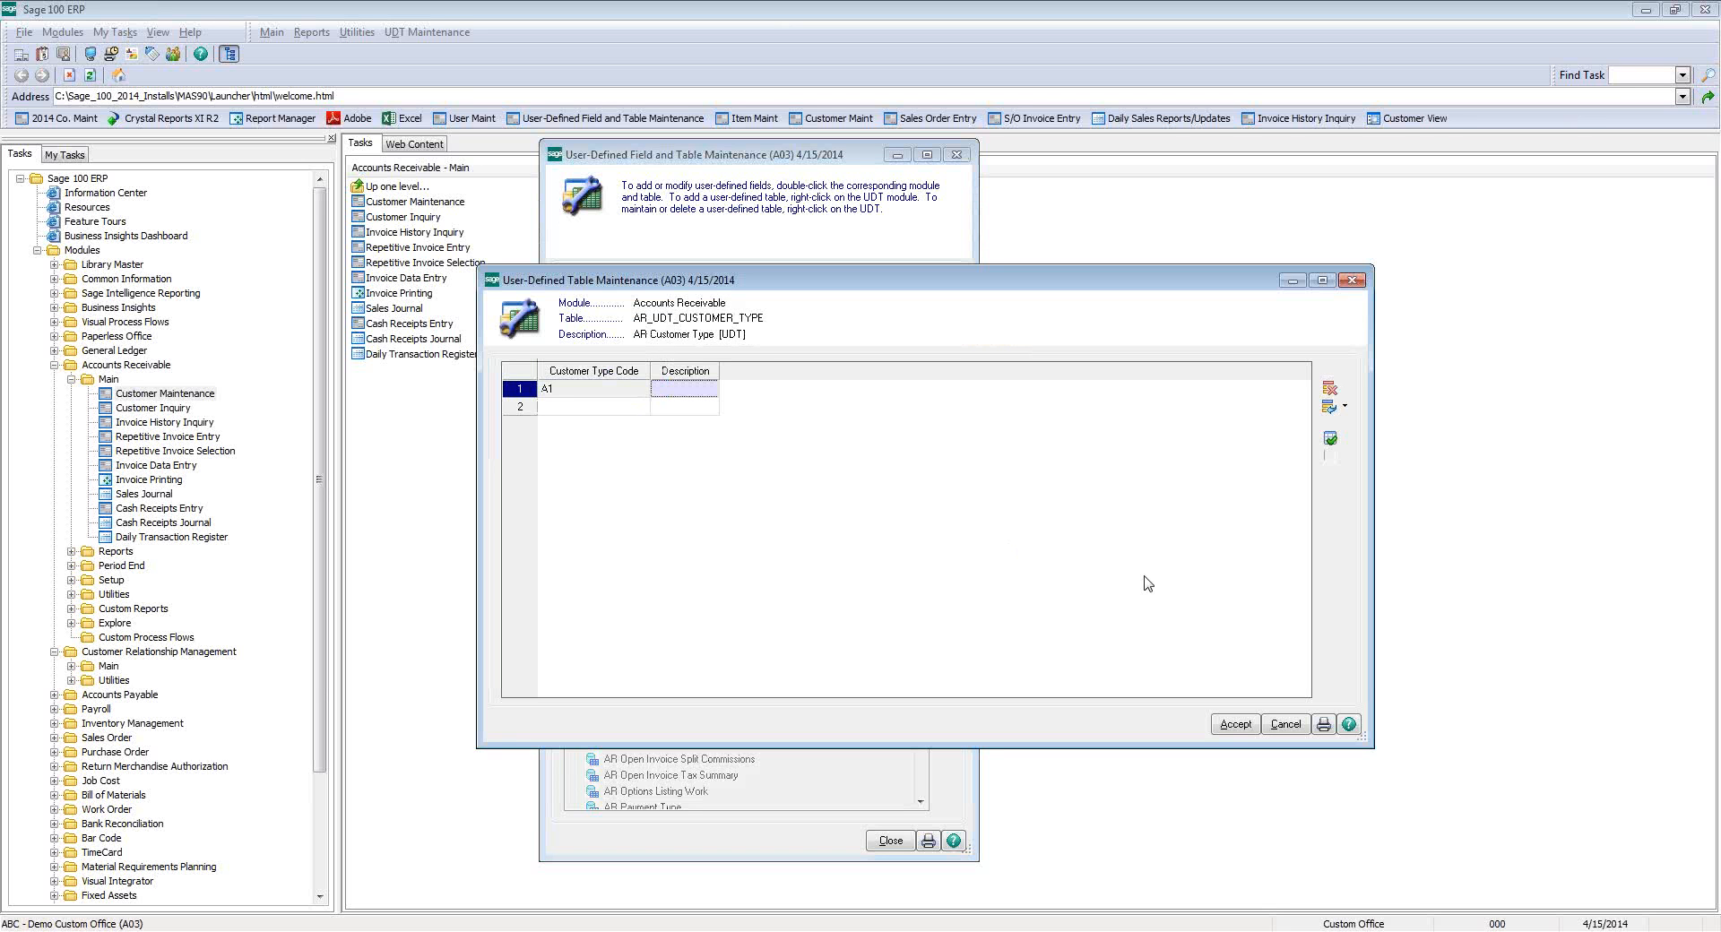
key("Caps_Lock")
type("retai")
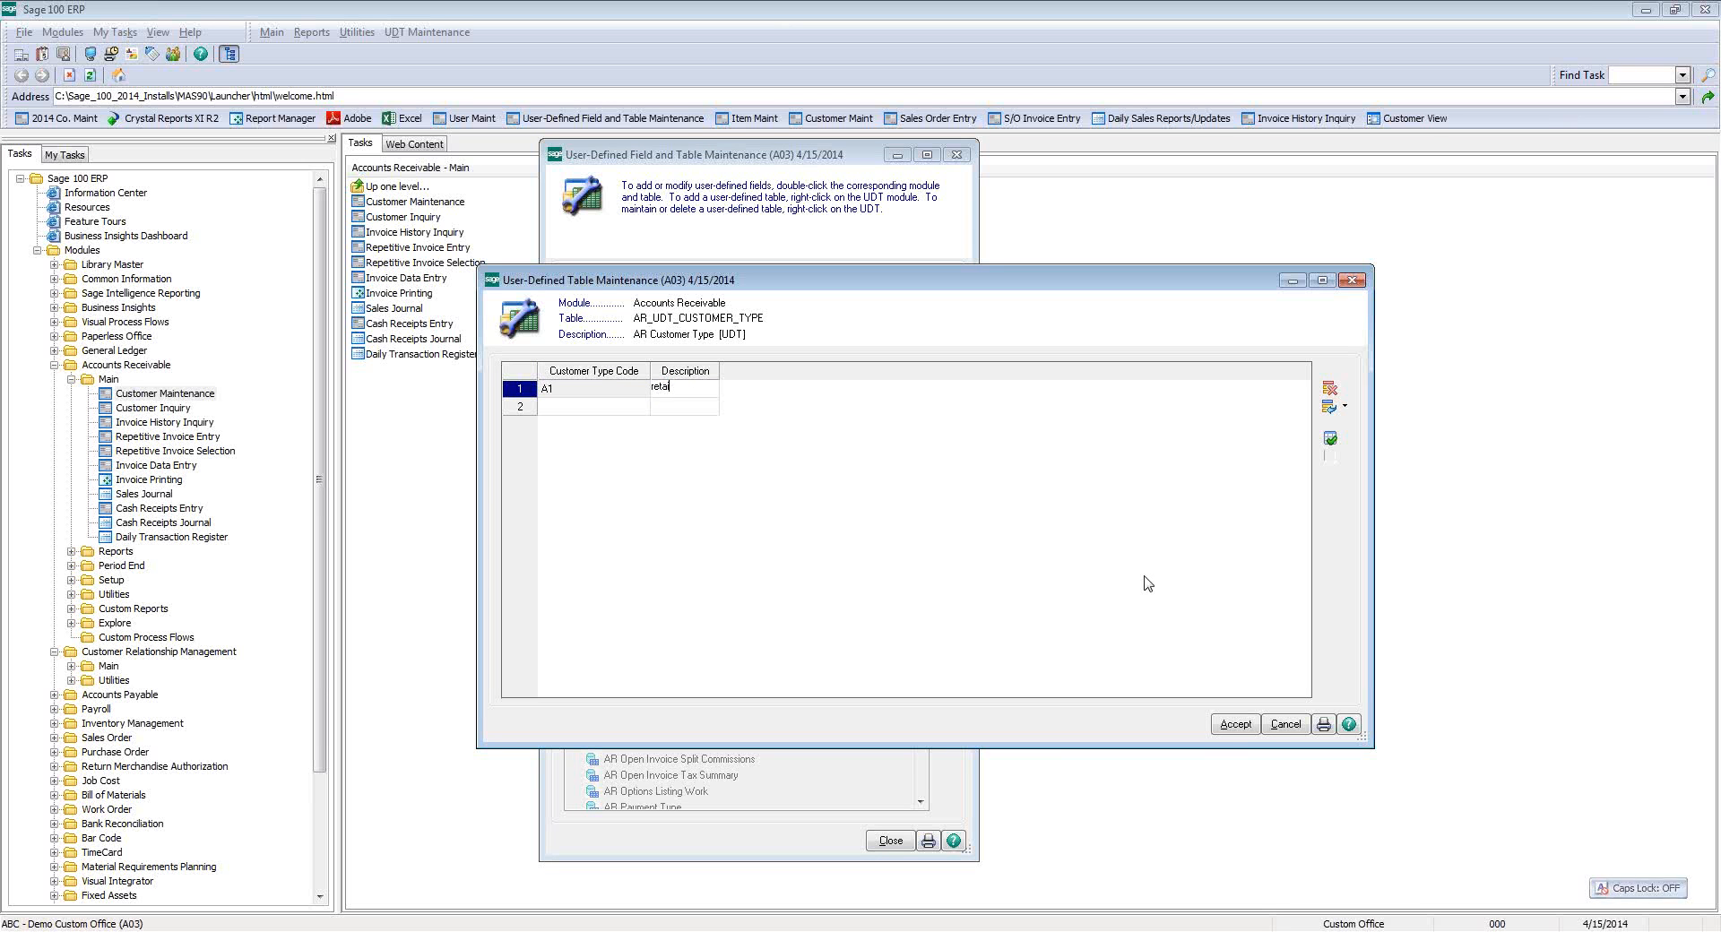
key("BackSpace")
key("BackSpace")
key("BackSpace")
key("BackSpace")
key("BackSpace")
key("BackSpace")
key("Caps_Lock")
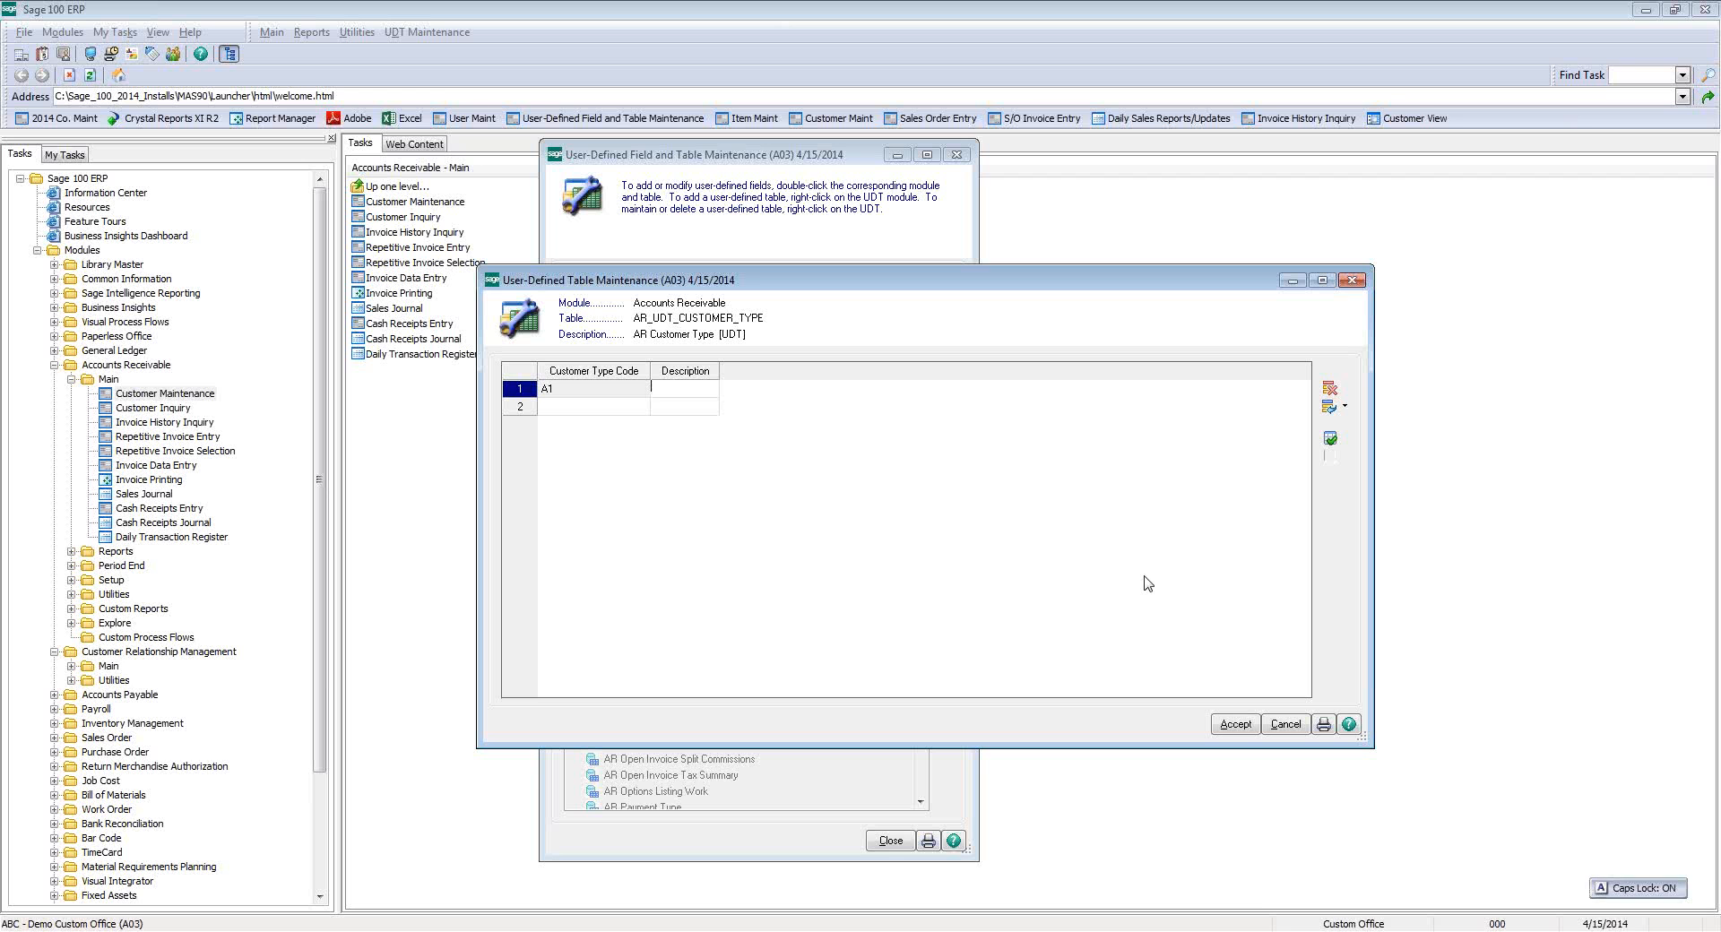
type("T")
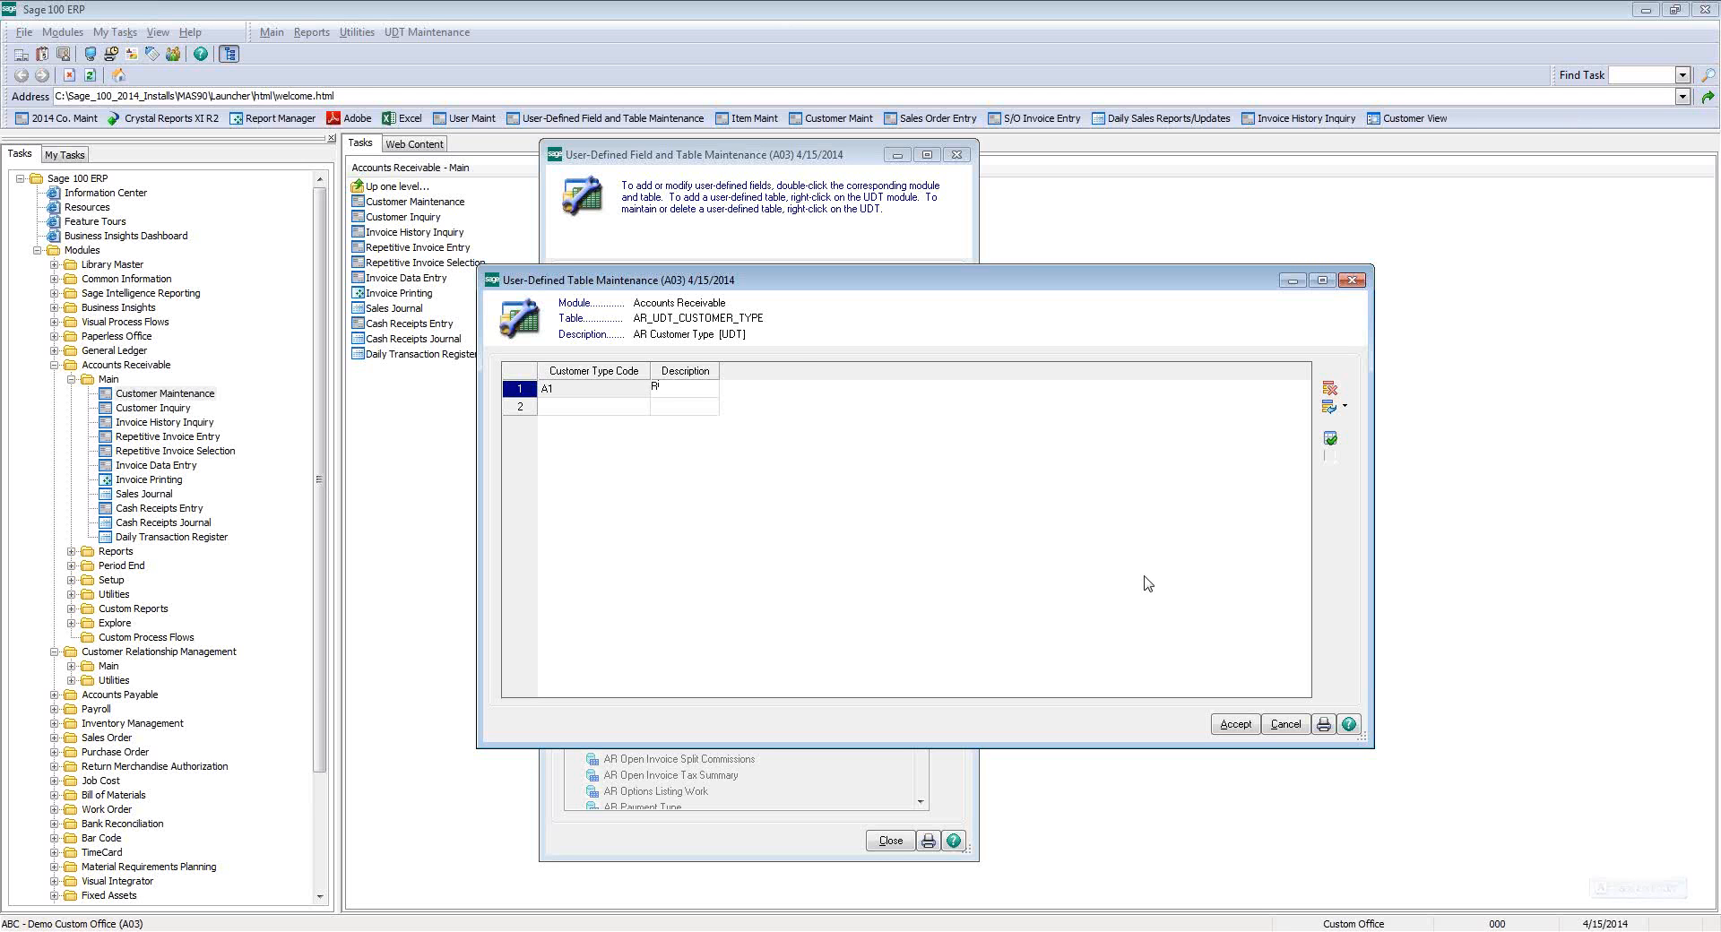
type("ETAIL")
key("Return")
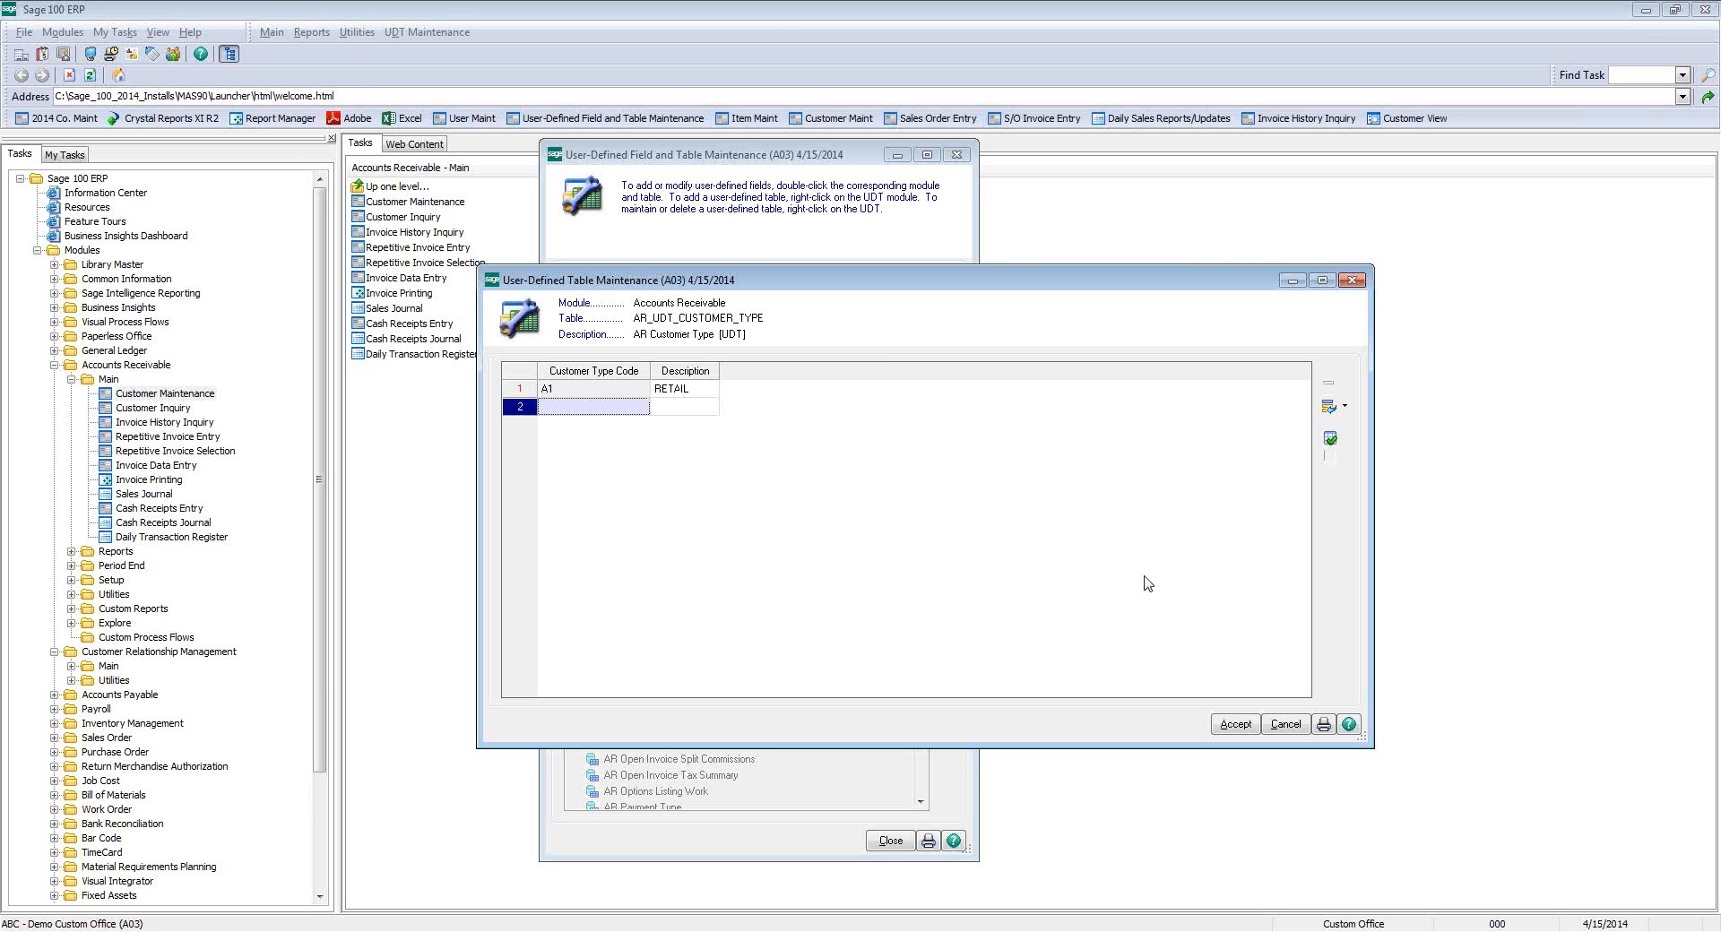
- Add customer type code A2 with description WHOLESALE to the AR Customer Type table
type("A2")
key("Return")
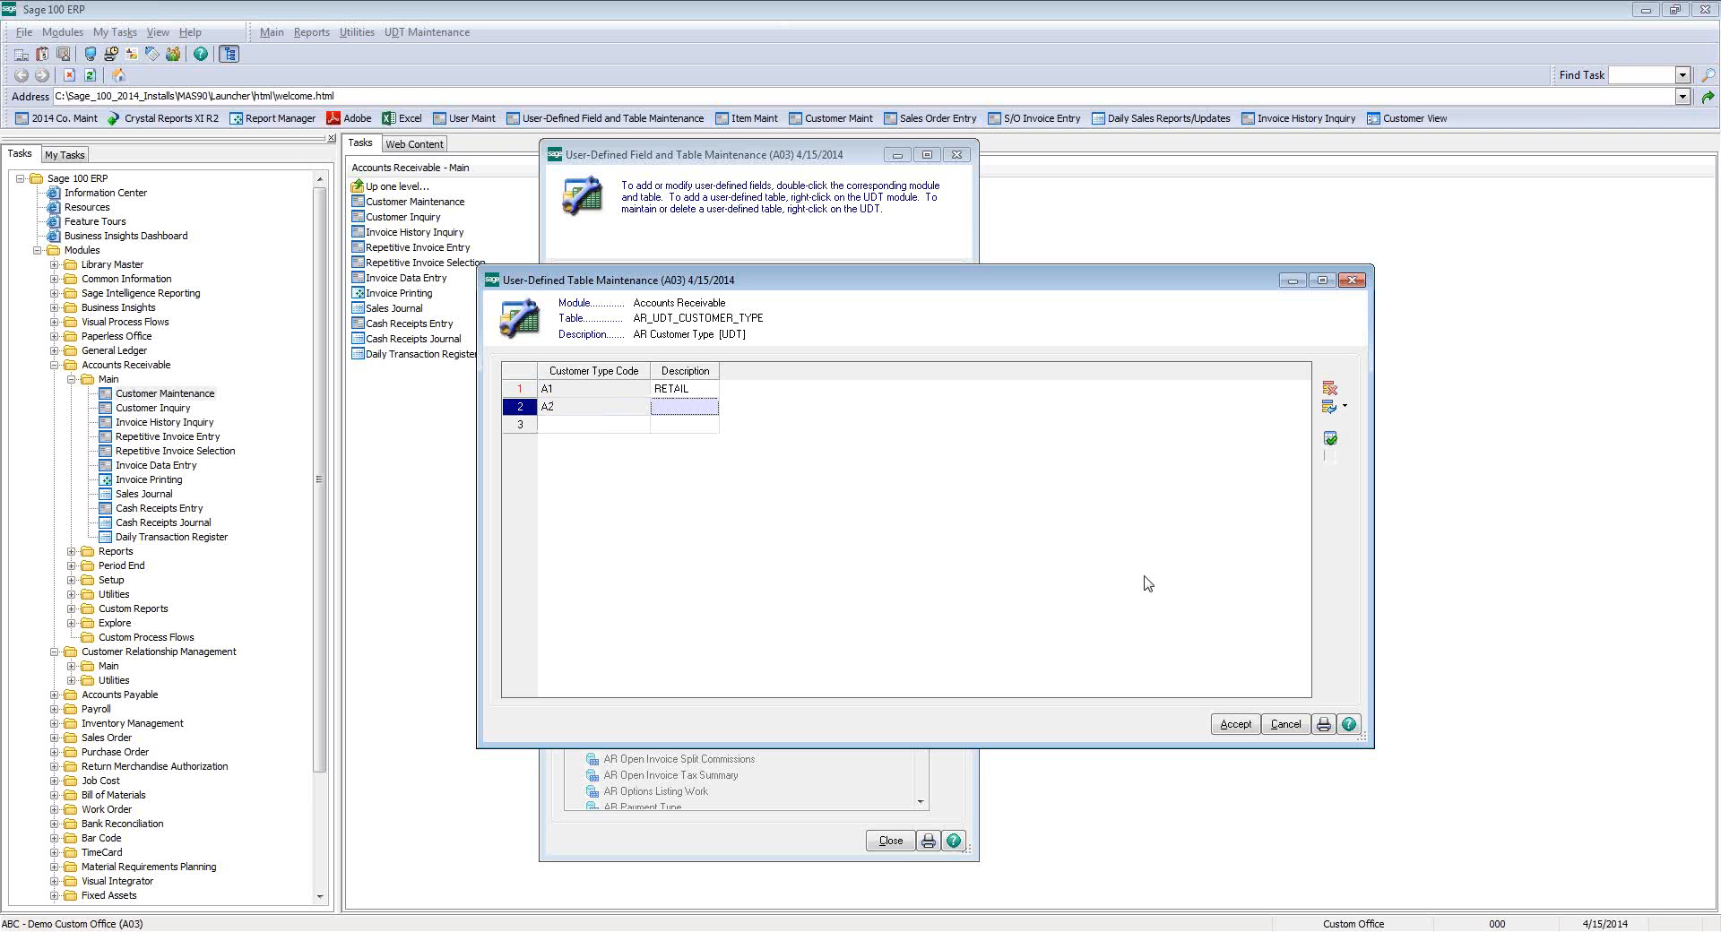
type("WQHOLESALE")
key("BackSpace")
key("BackSpace")
key("BackSpace")
key("BackSpace")
key("BackSpace")
key("BackSpace")
key("BackSpace")
key("BackSpace")
key("BackSpace")
type("HOLESALE")
key("Return")
- Add customer type code A3 with description INDUSTRIAL to the AR Customer Type table
type("A3")
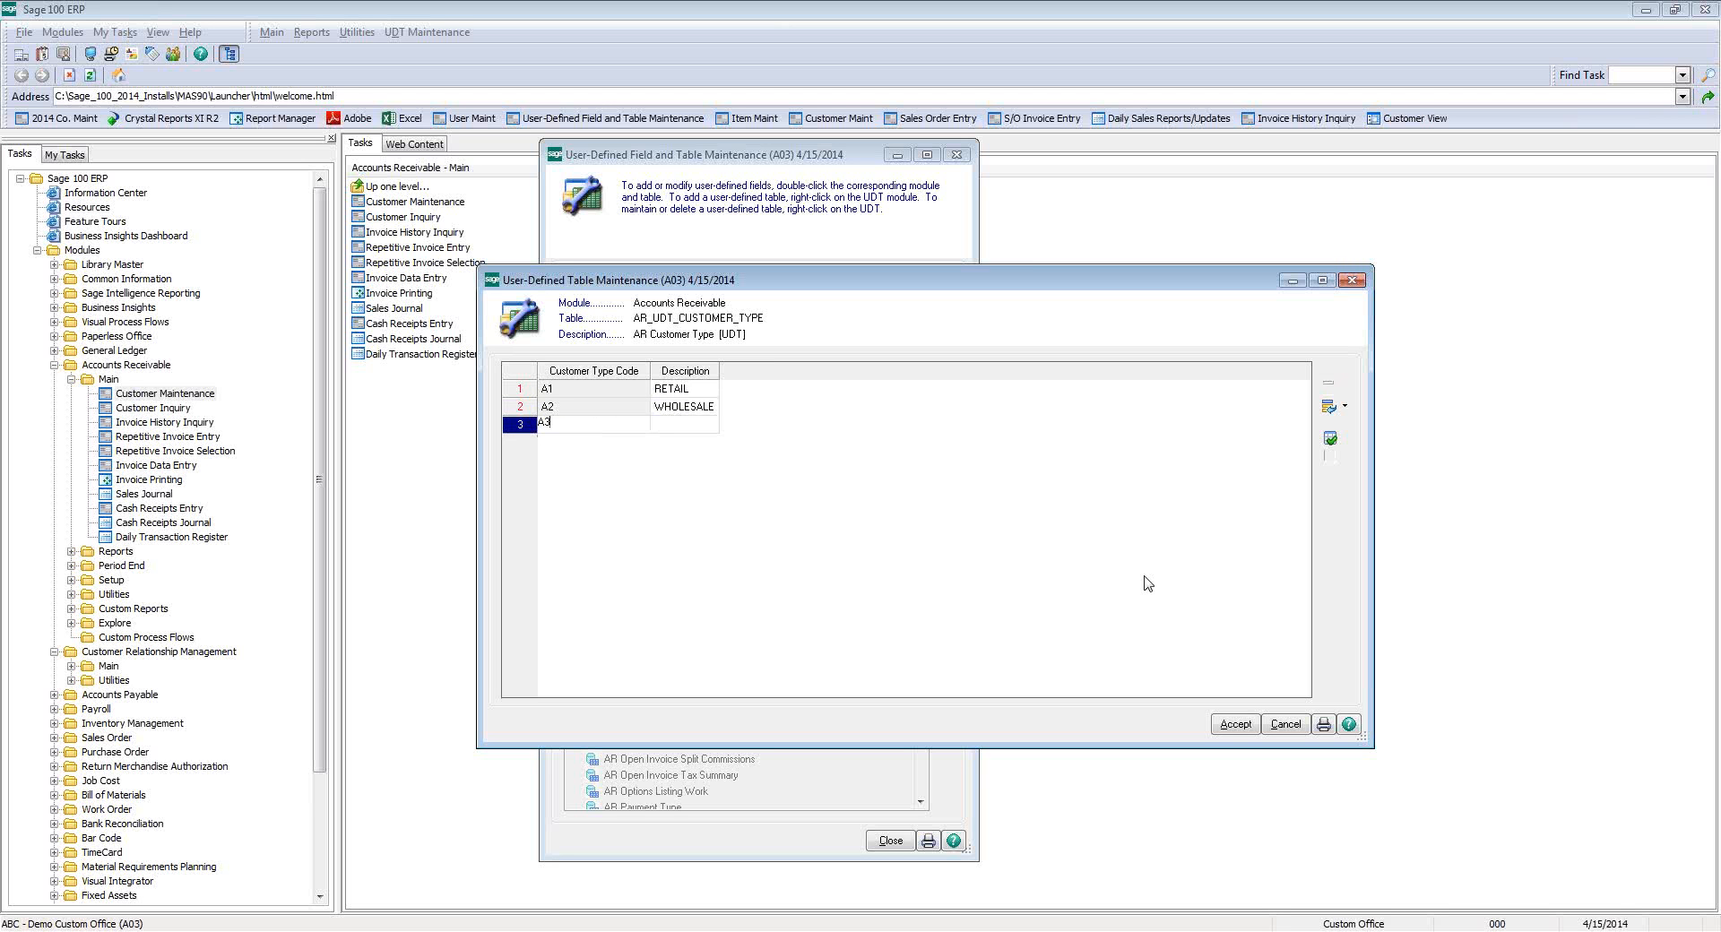
key("Return")
type("IND")
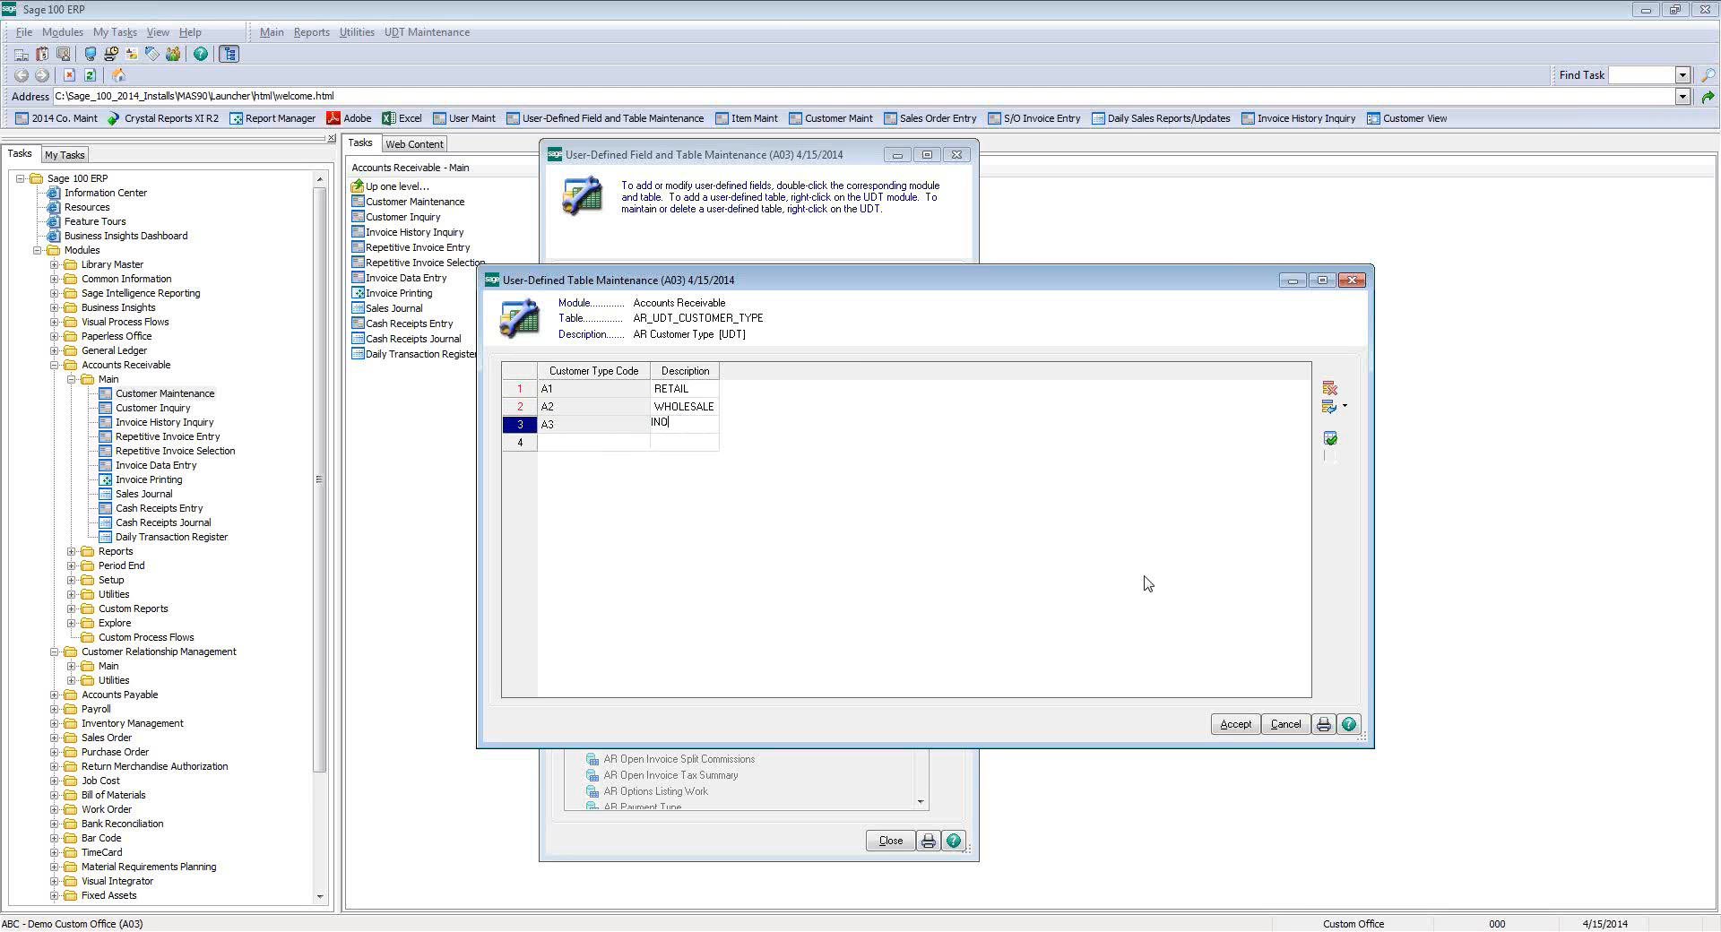
type("USTRIAL")
key("Return")
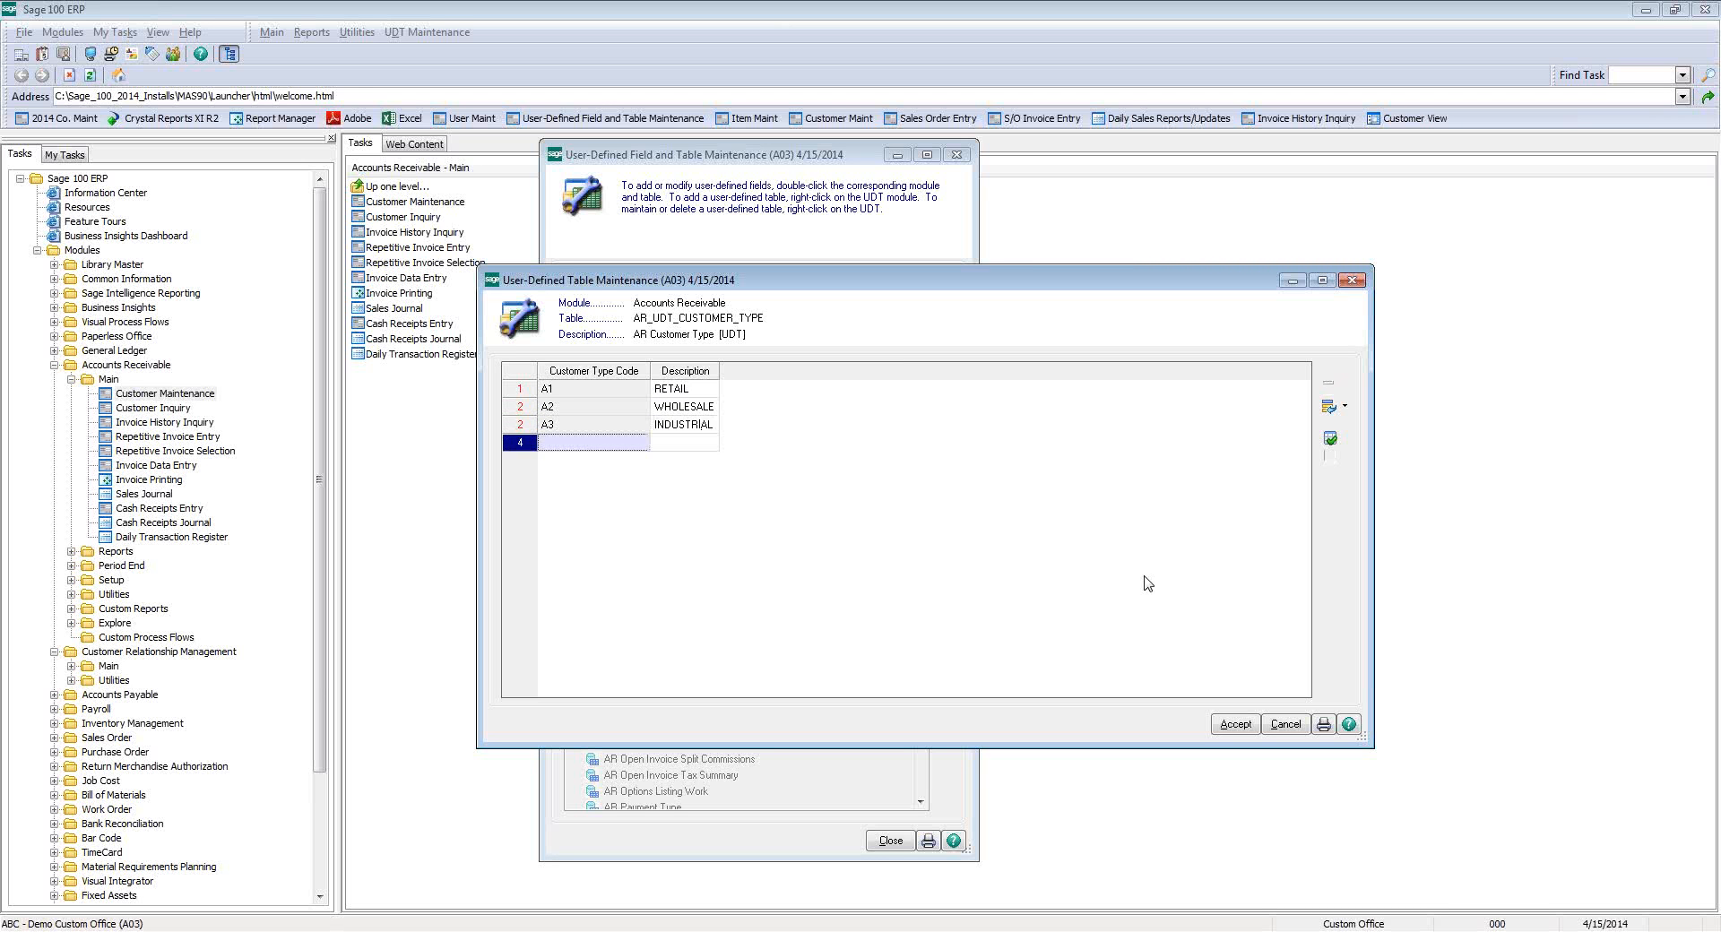
- Add customer type code A4 with description MILITARY and accept the table entries
type("A4")
key("Return")
type("M")
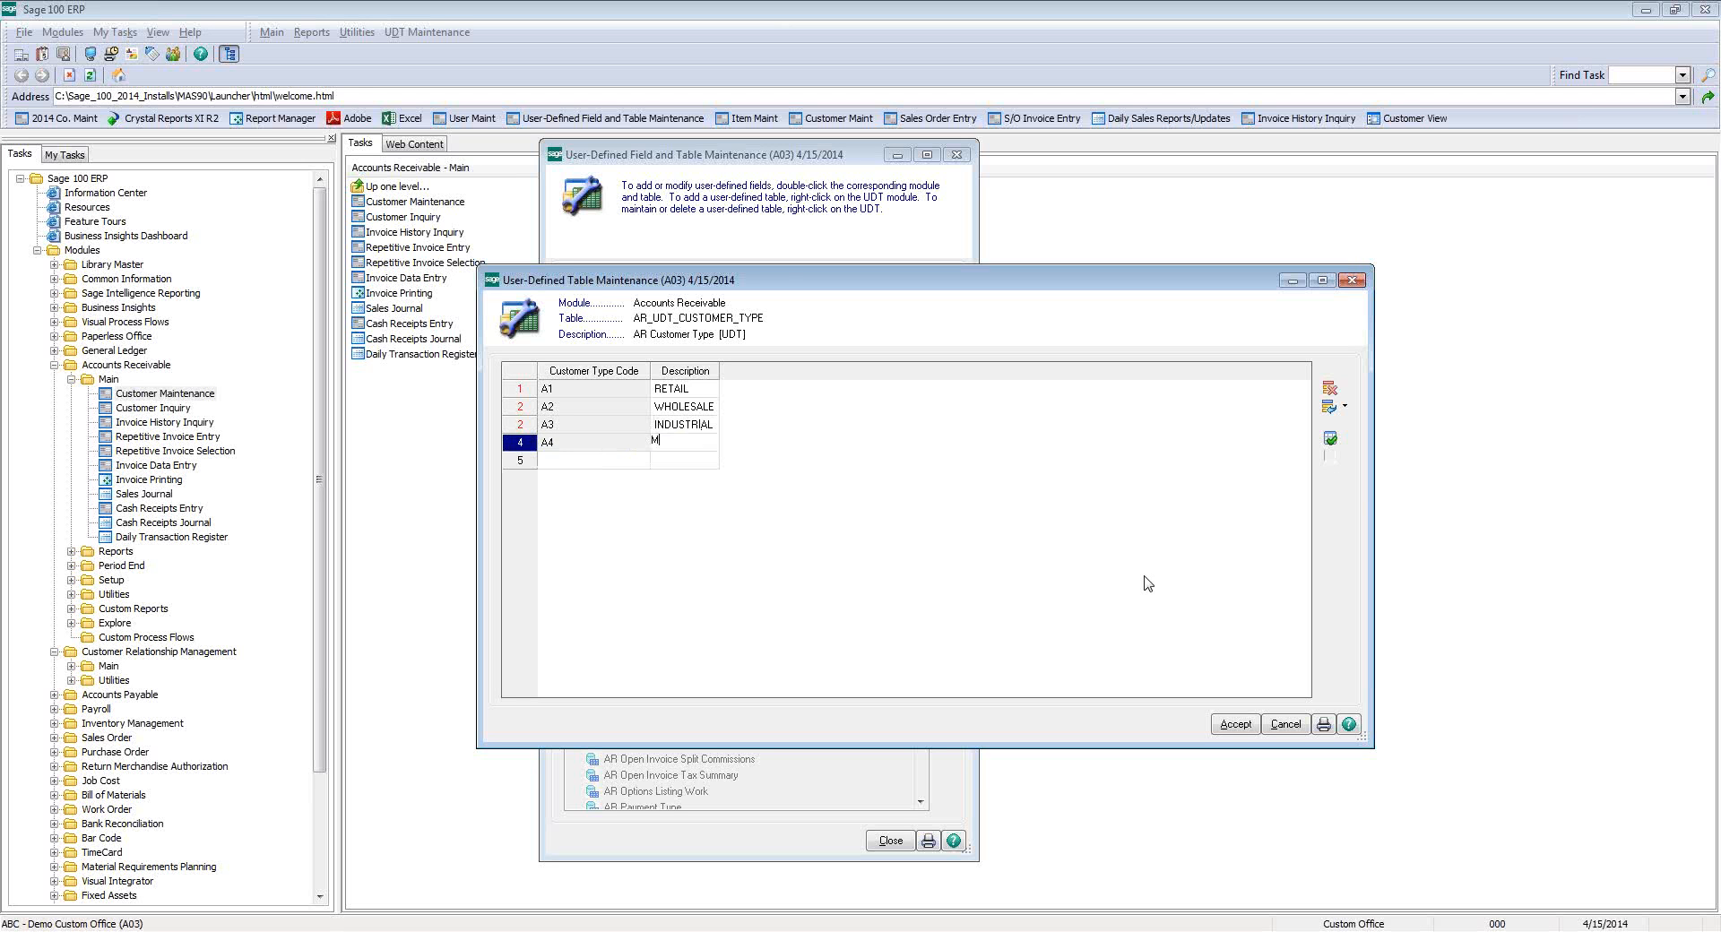
type("ILITARY")
key("Return")
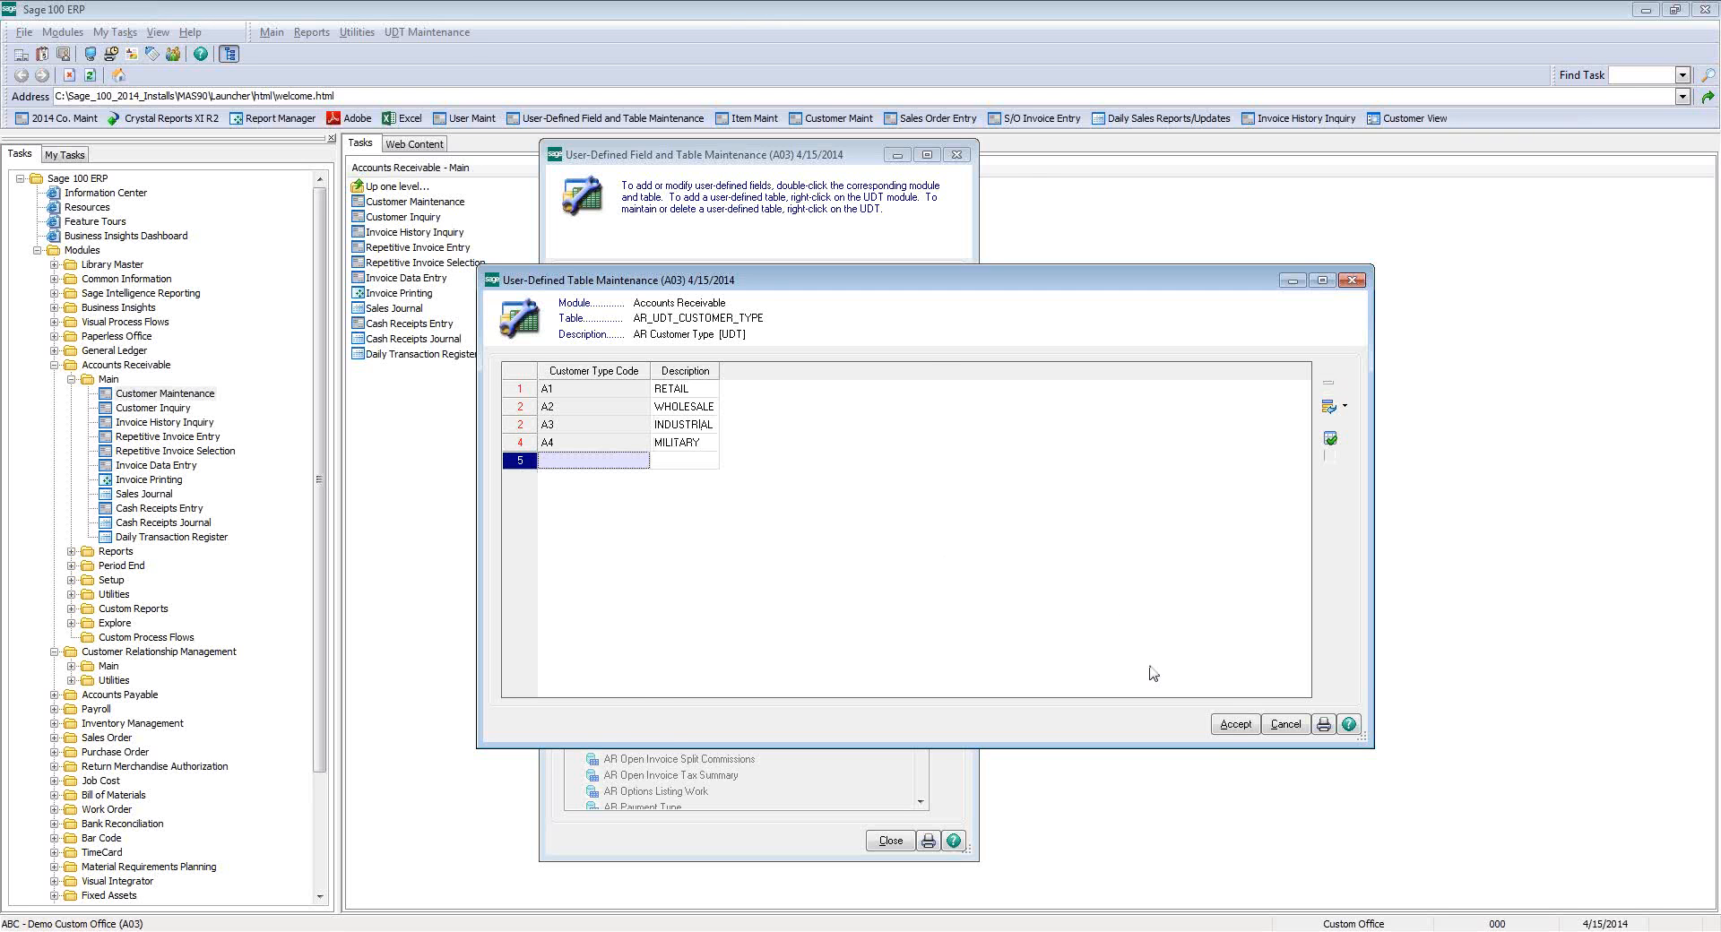
left_click(1234, 724)
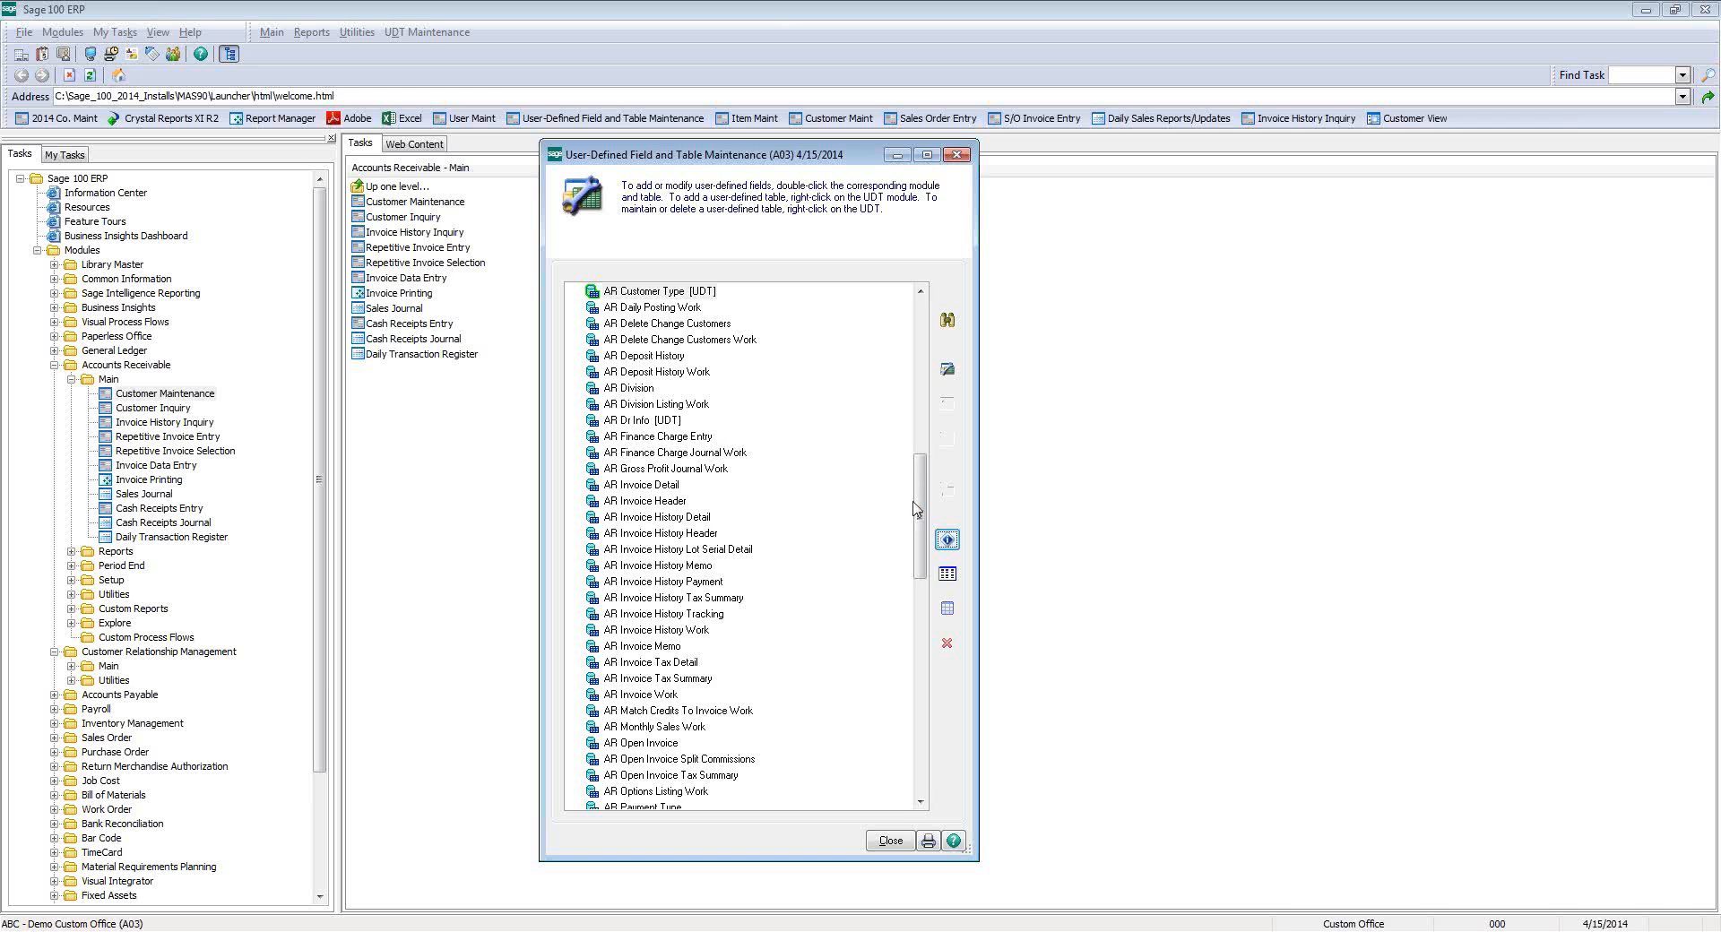
- Open the advanced field settings of the AR Customer Master table and start a new entry for the CustomerType field
left_click_drag(918, 512, 922, 462)
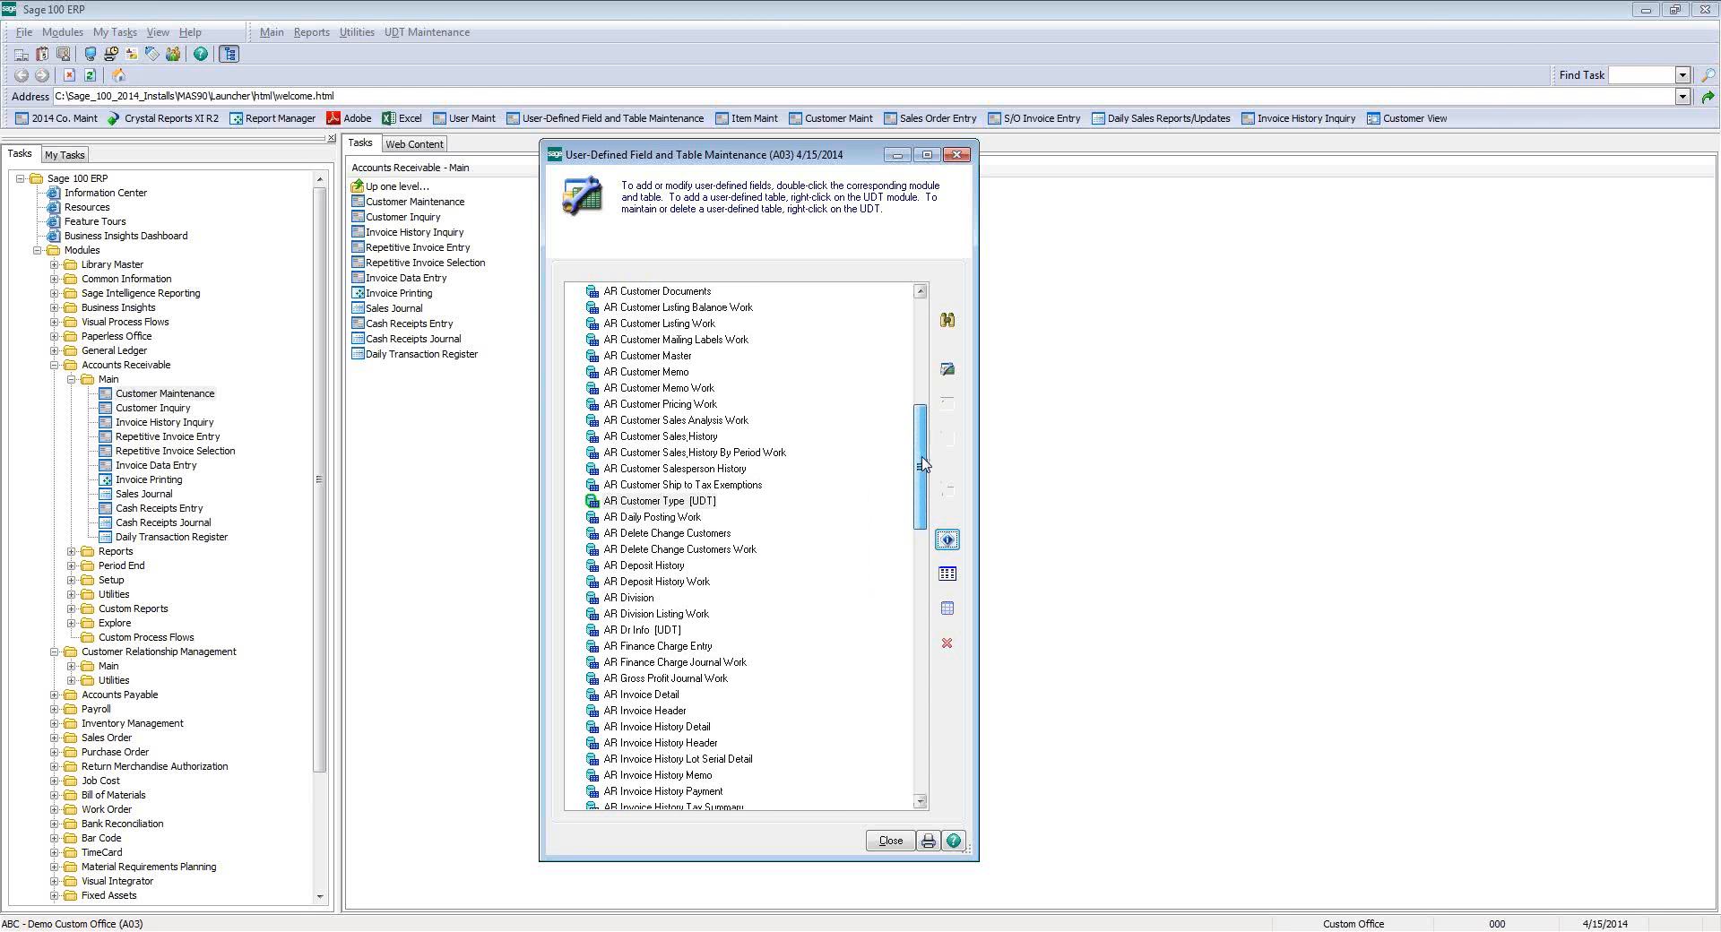
left_click(647, 359)
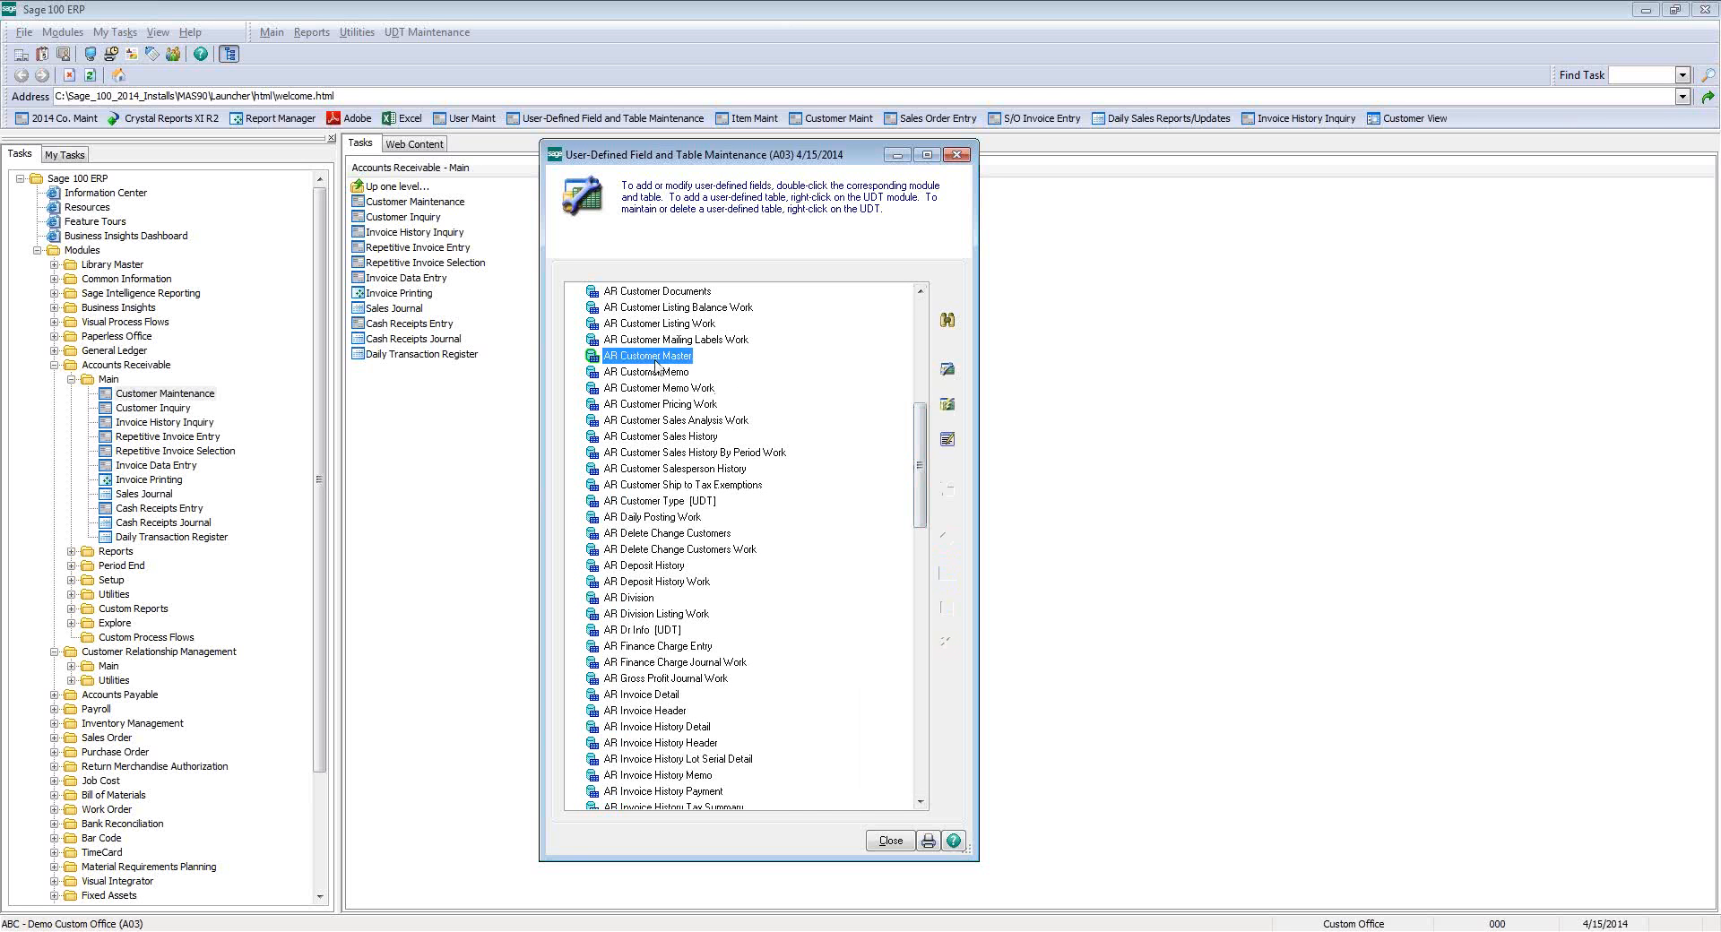
left_click(947, 406)
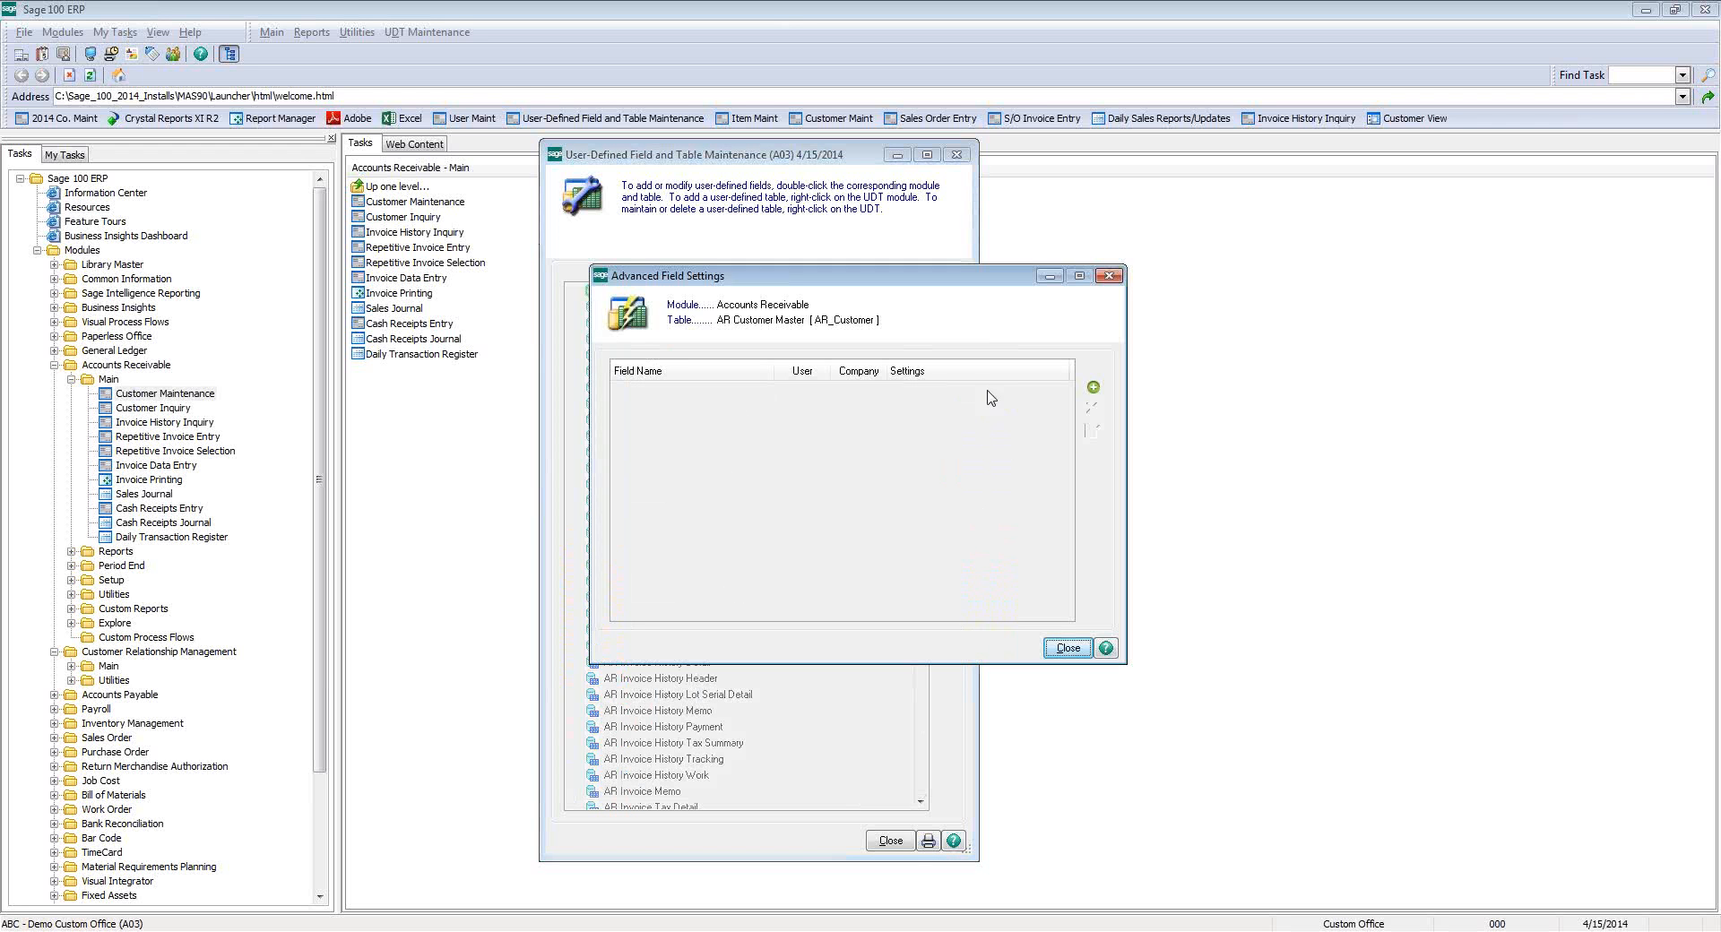
left_click(1093, 388)
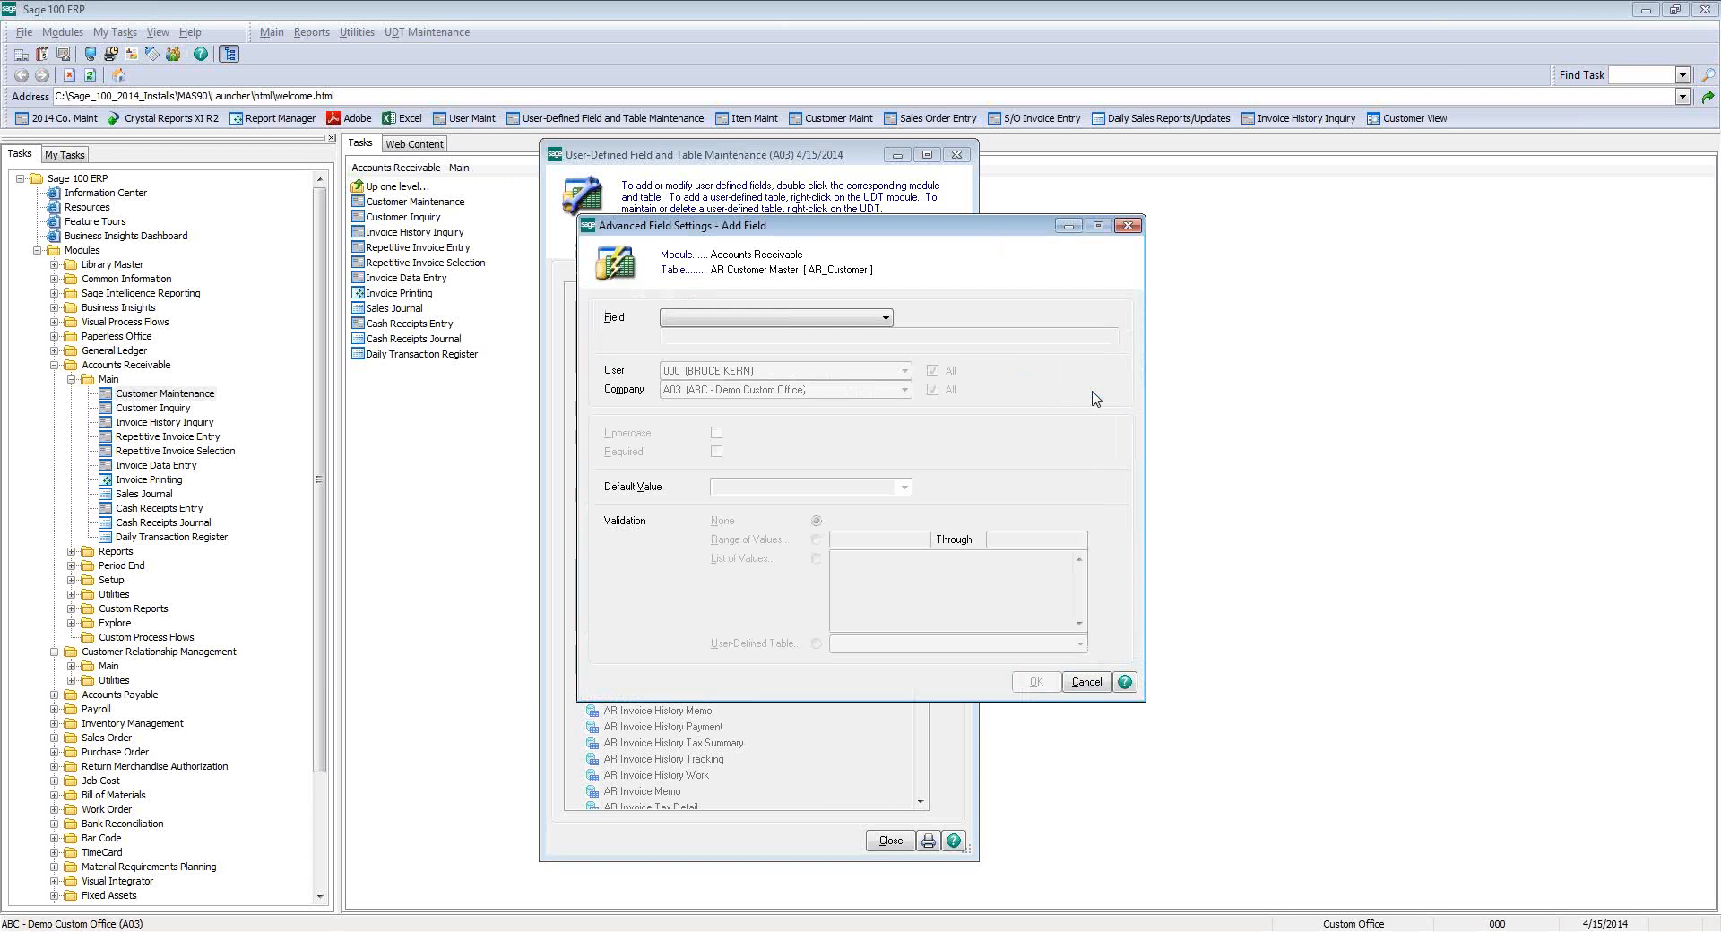
left_click(692, 319)
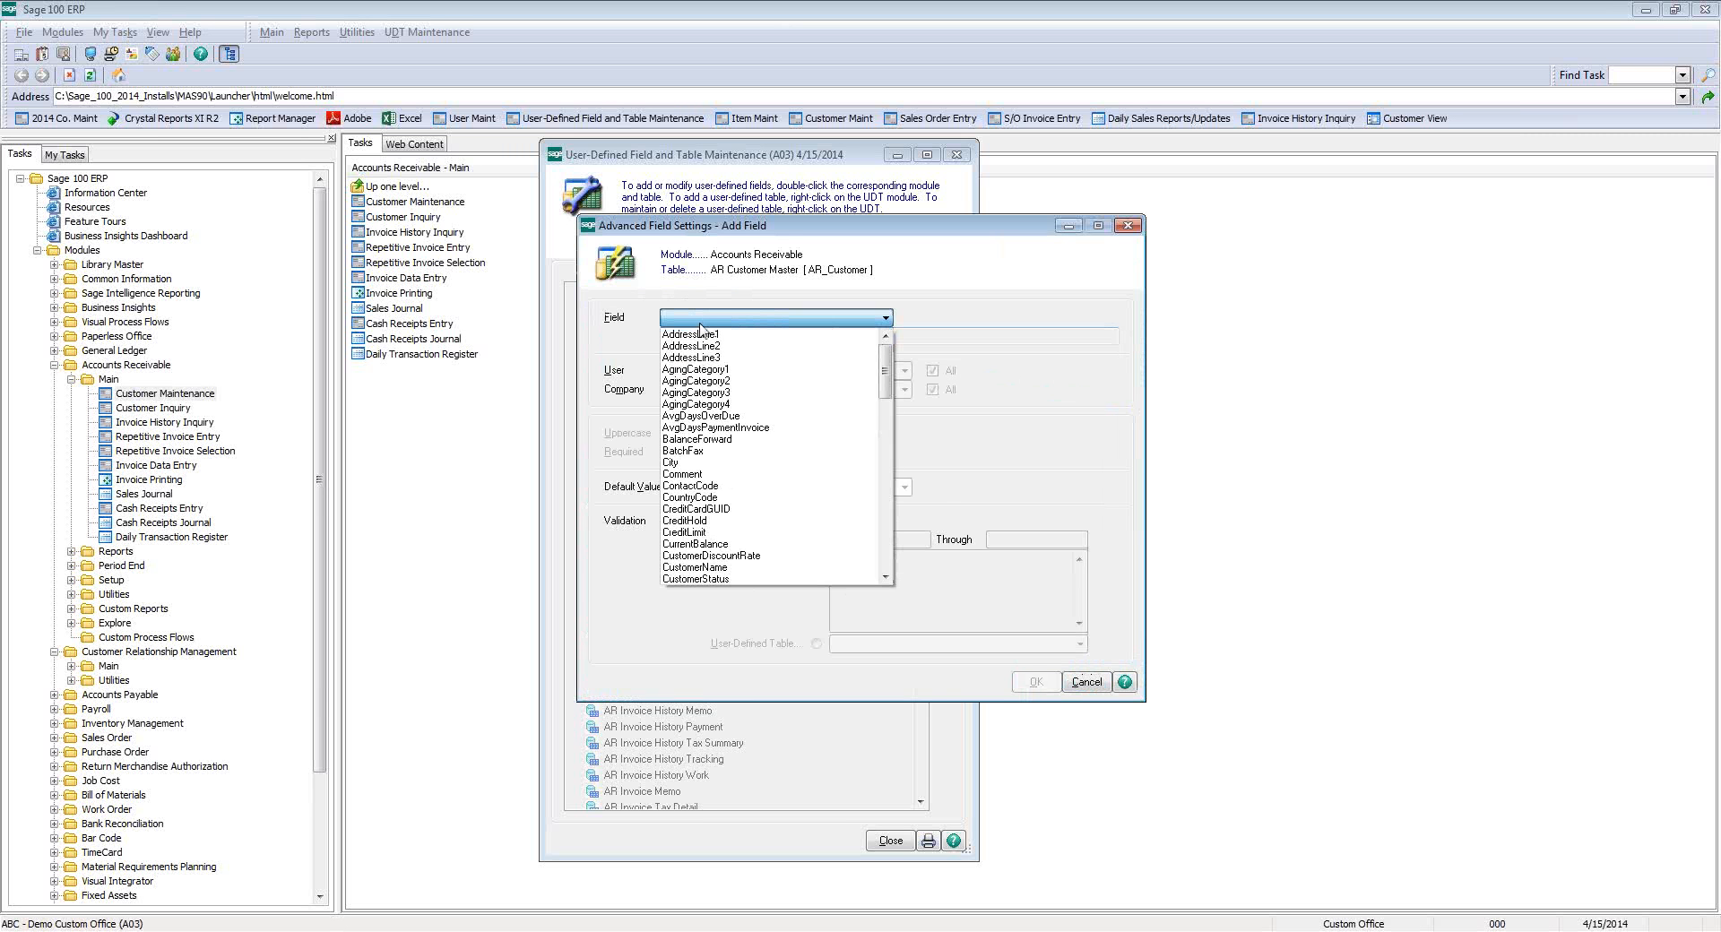
scroll(886, 579, "down", 3)
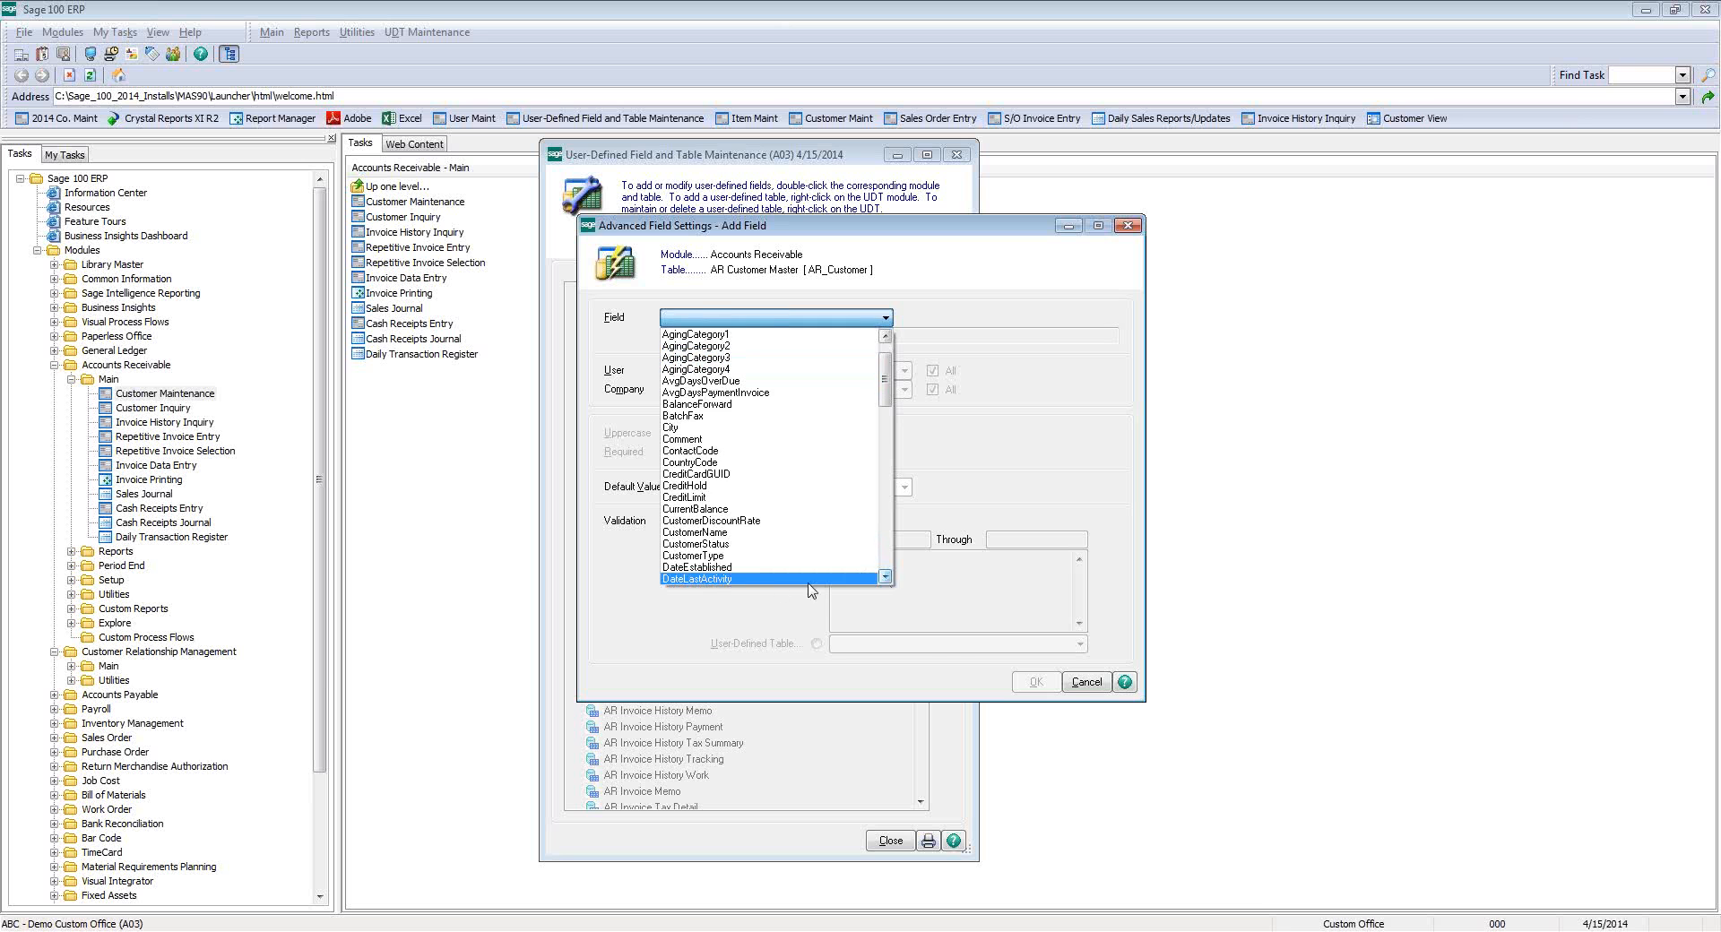
left_click(715, 563)
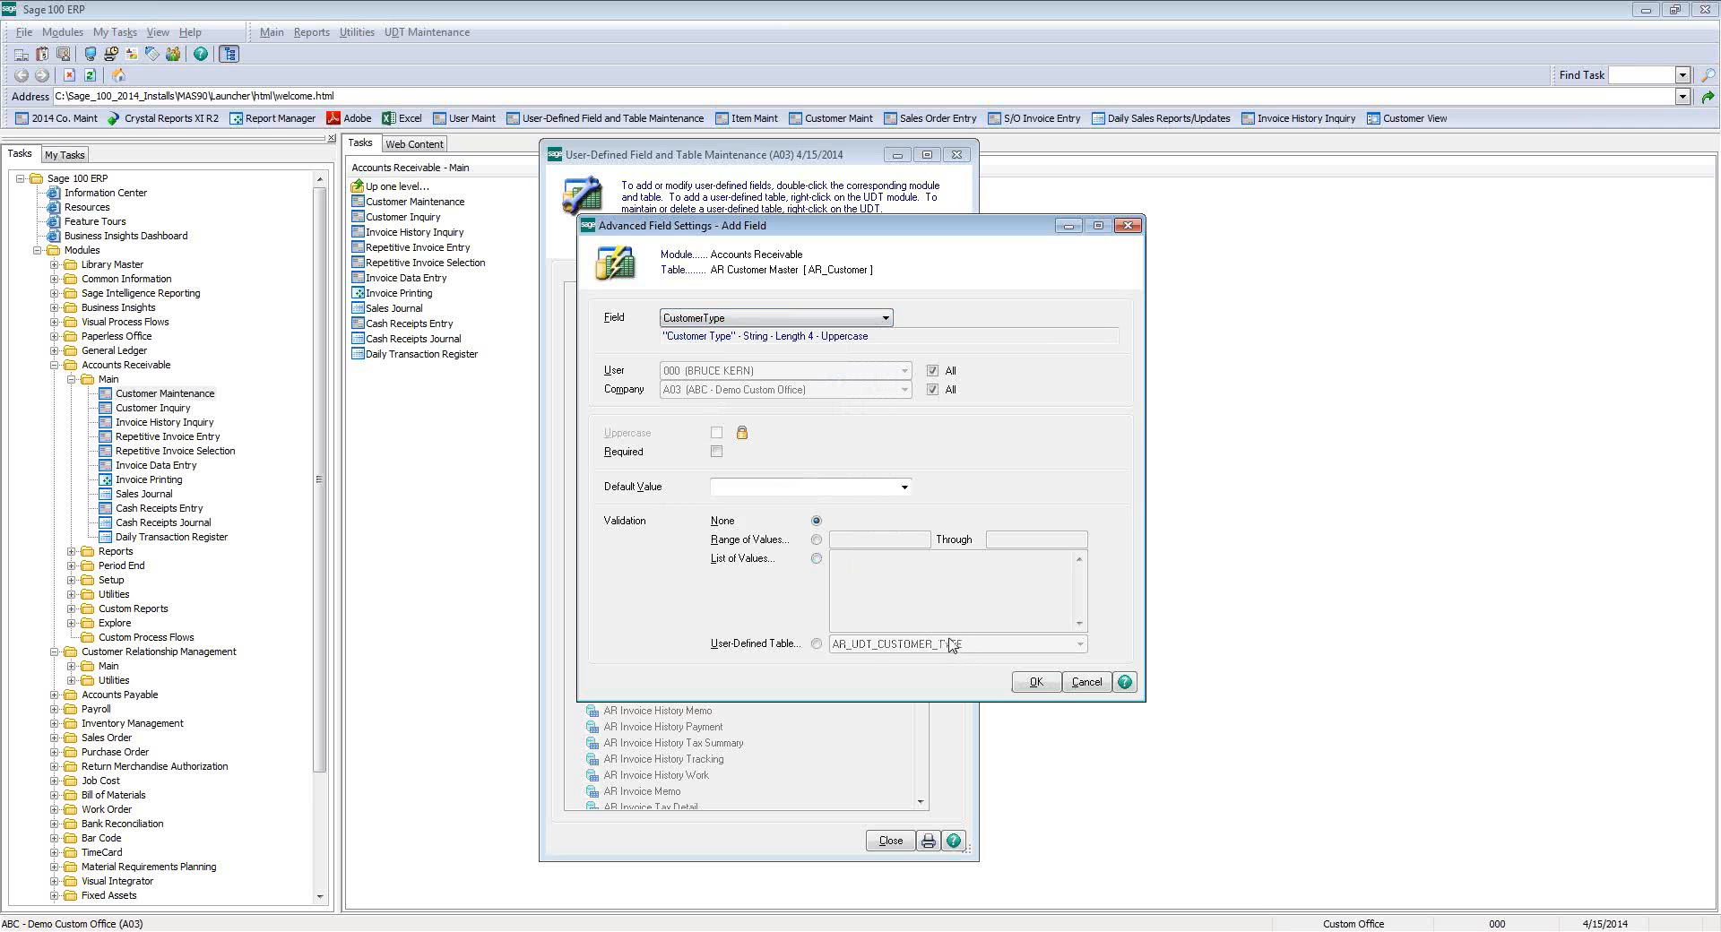
- Validate CustomerType against the user-defined table AR_UDT_CUSTOMER_TYPE, accept the setting and close the field and table maintenance
left_click(816, 644)
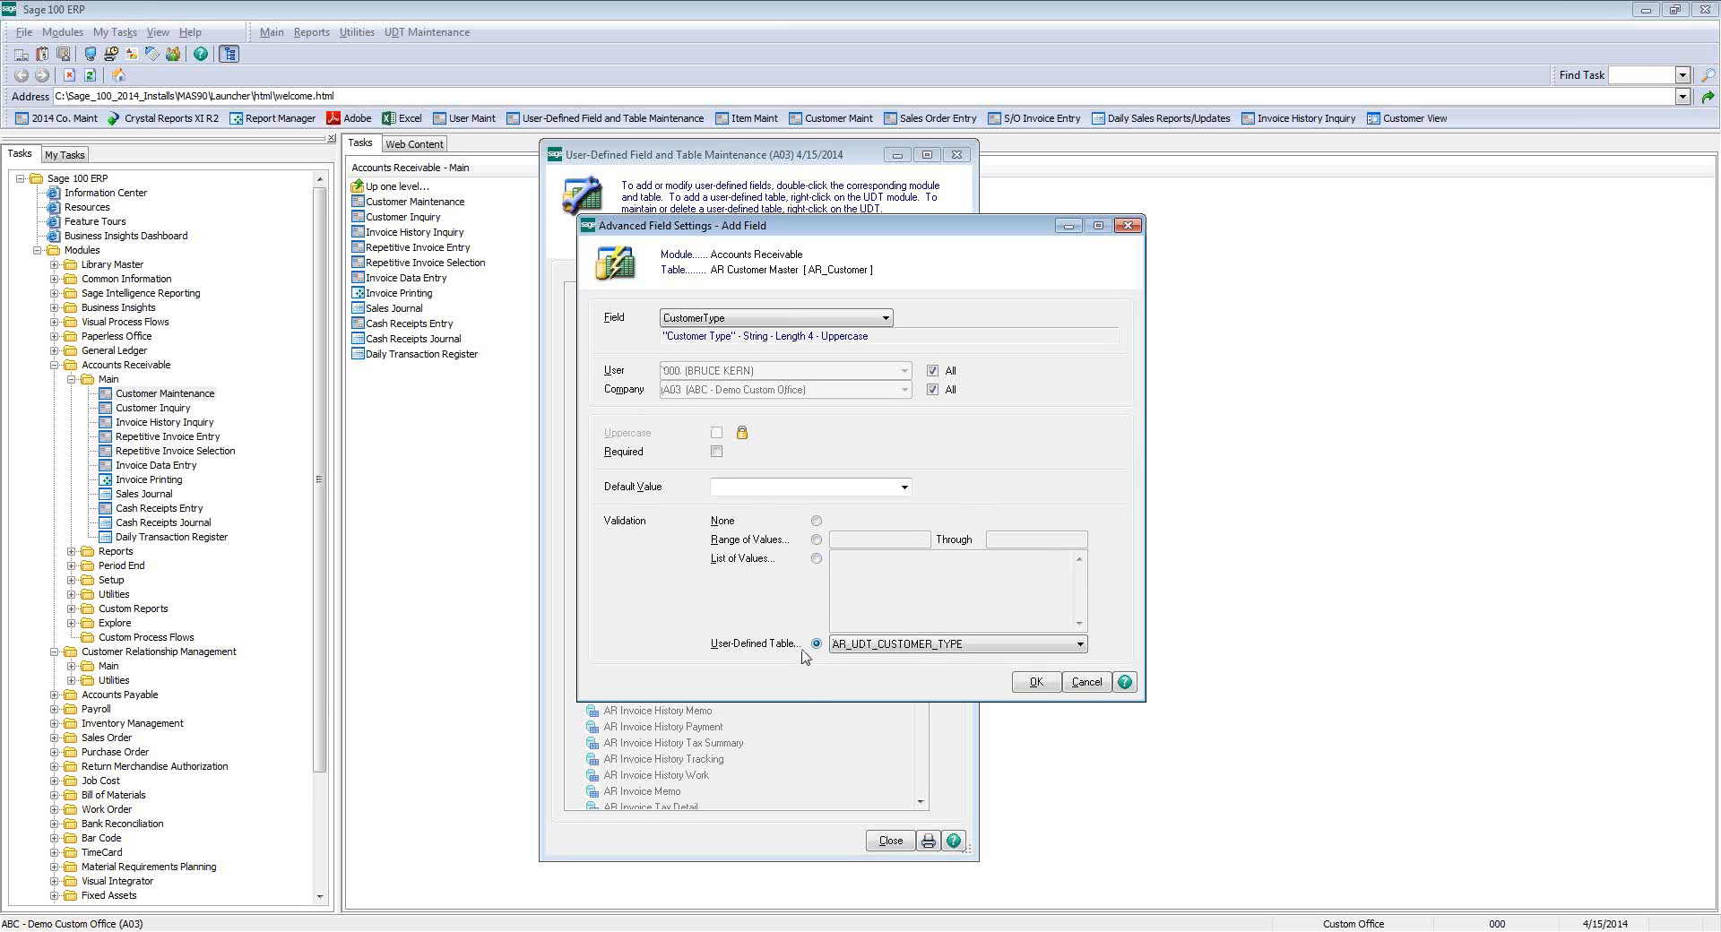
left_click(934, 649)
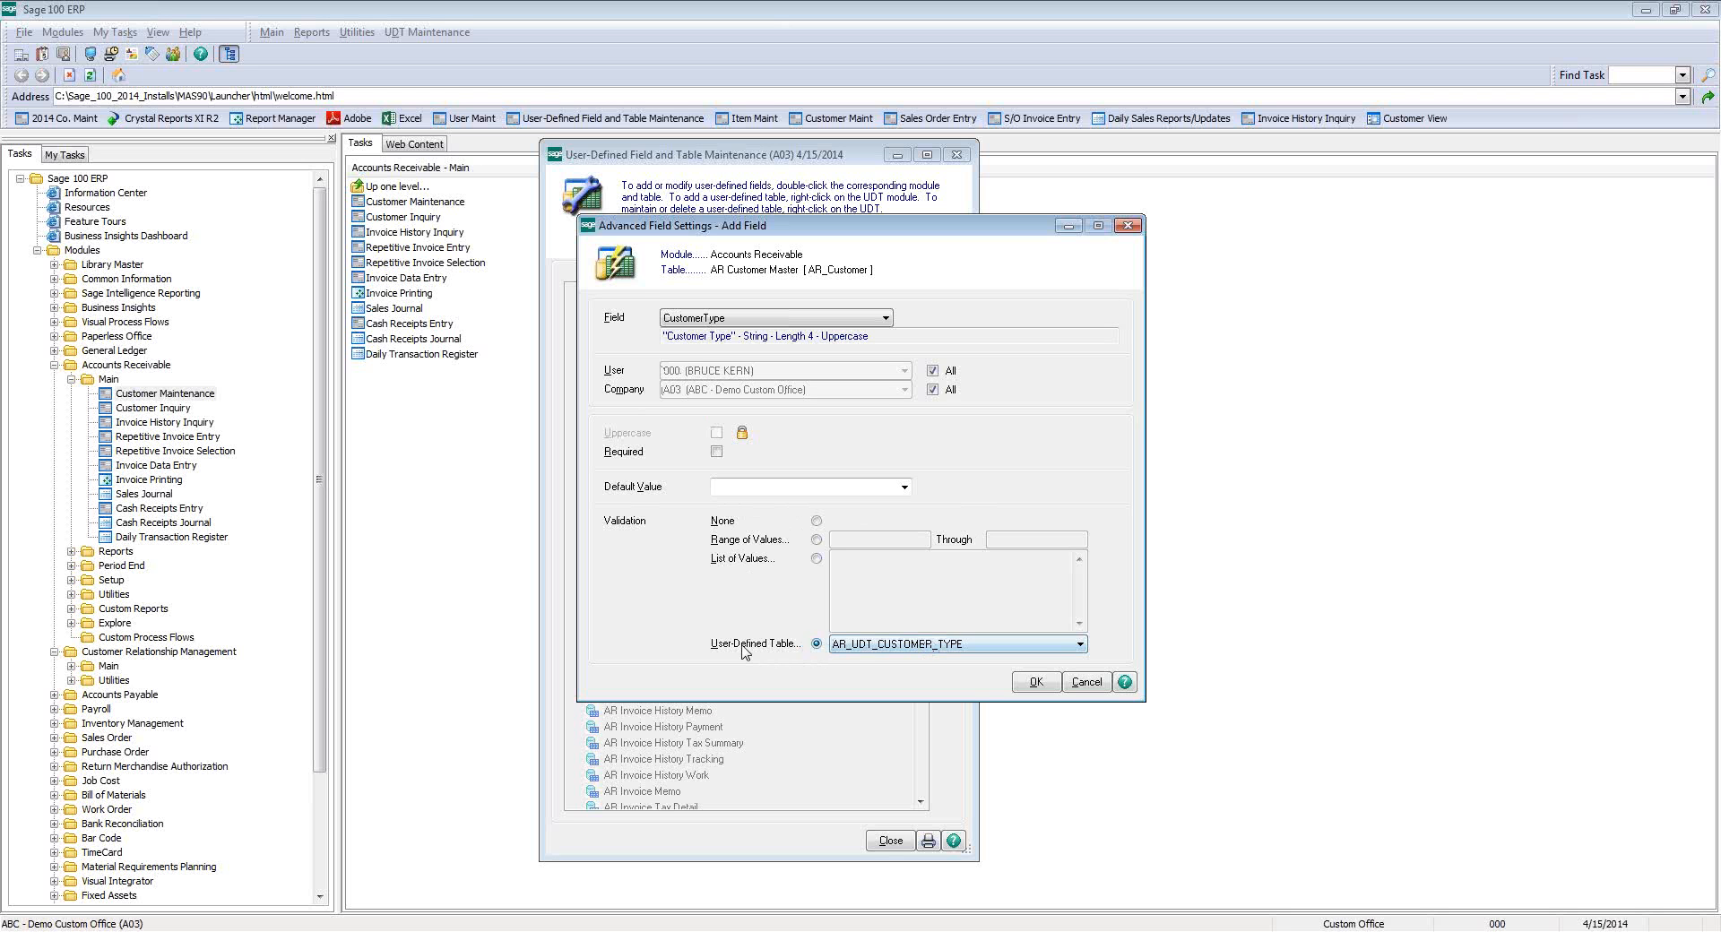
left_click(1034, 685)
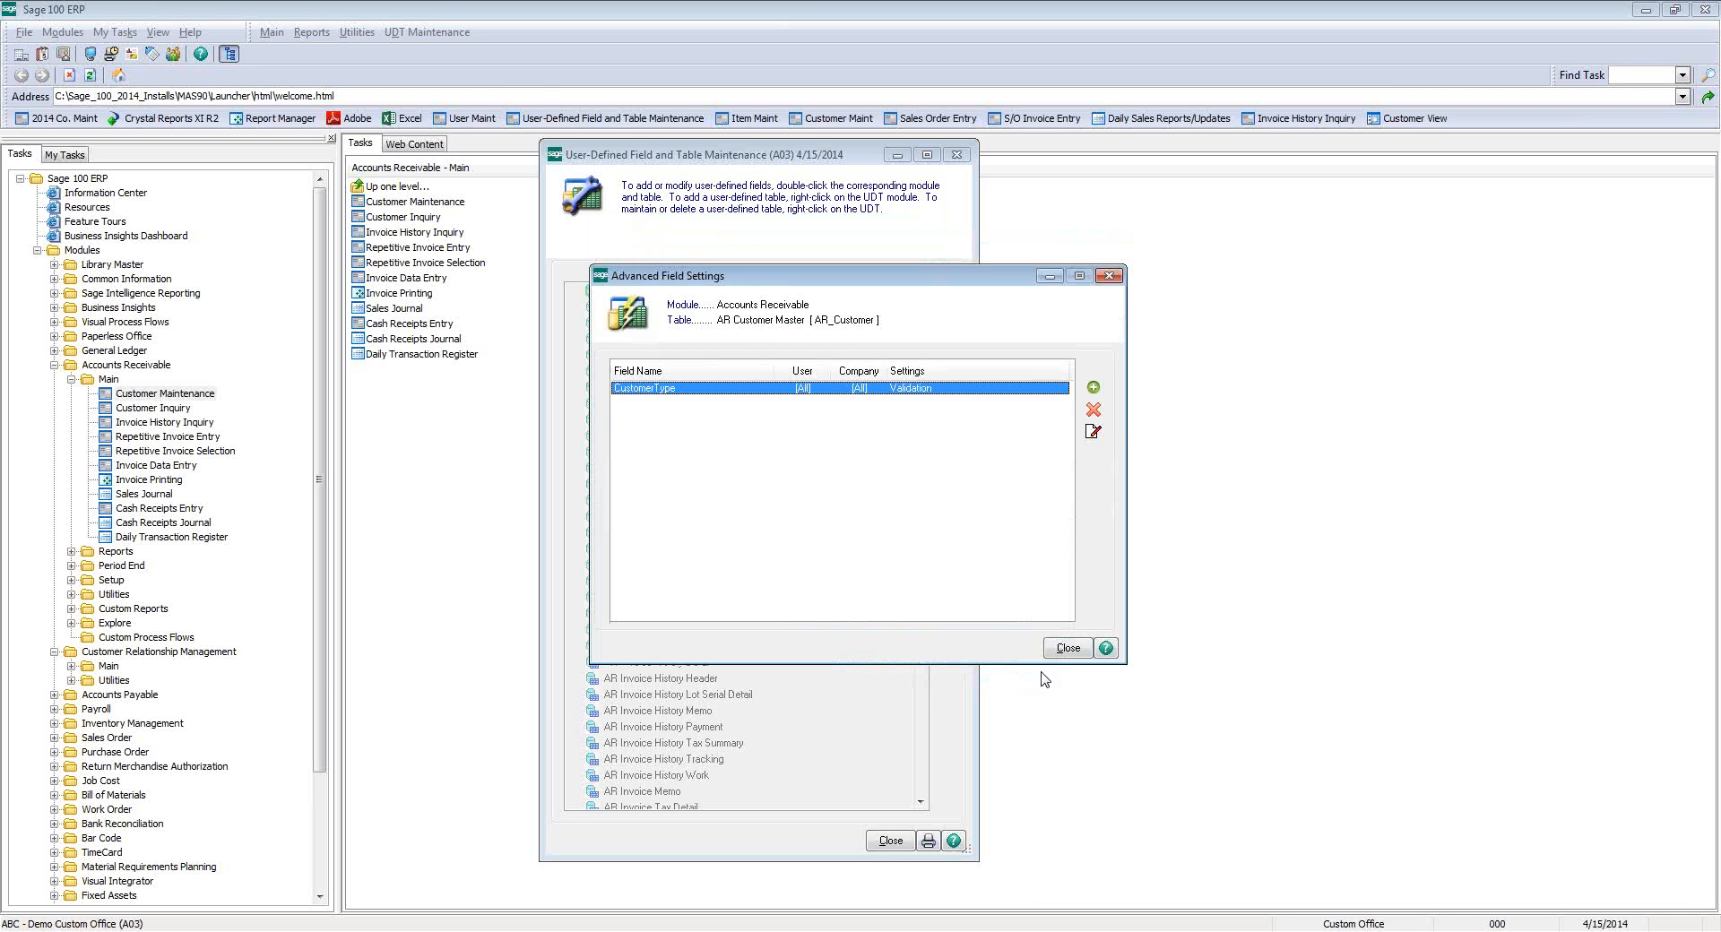
left_click(1063, 653)
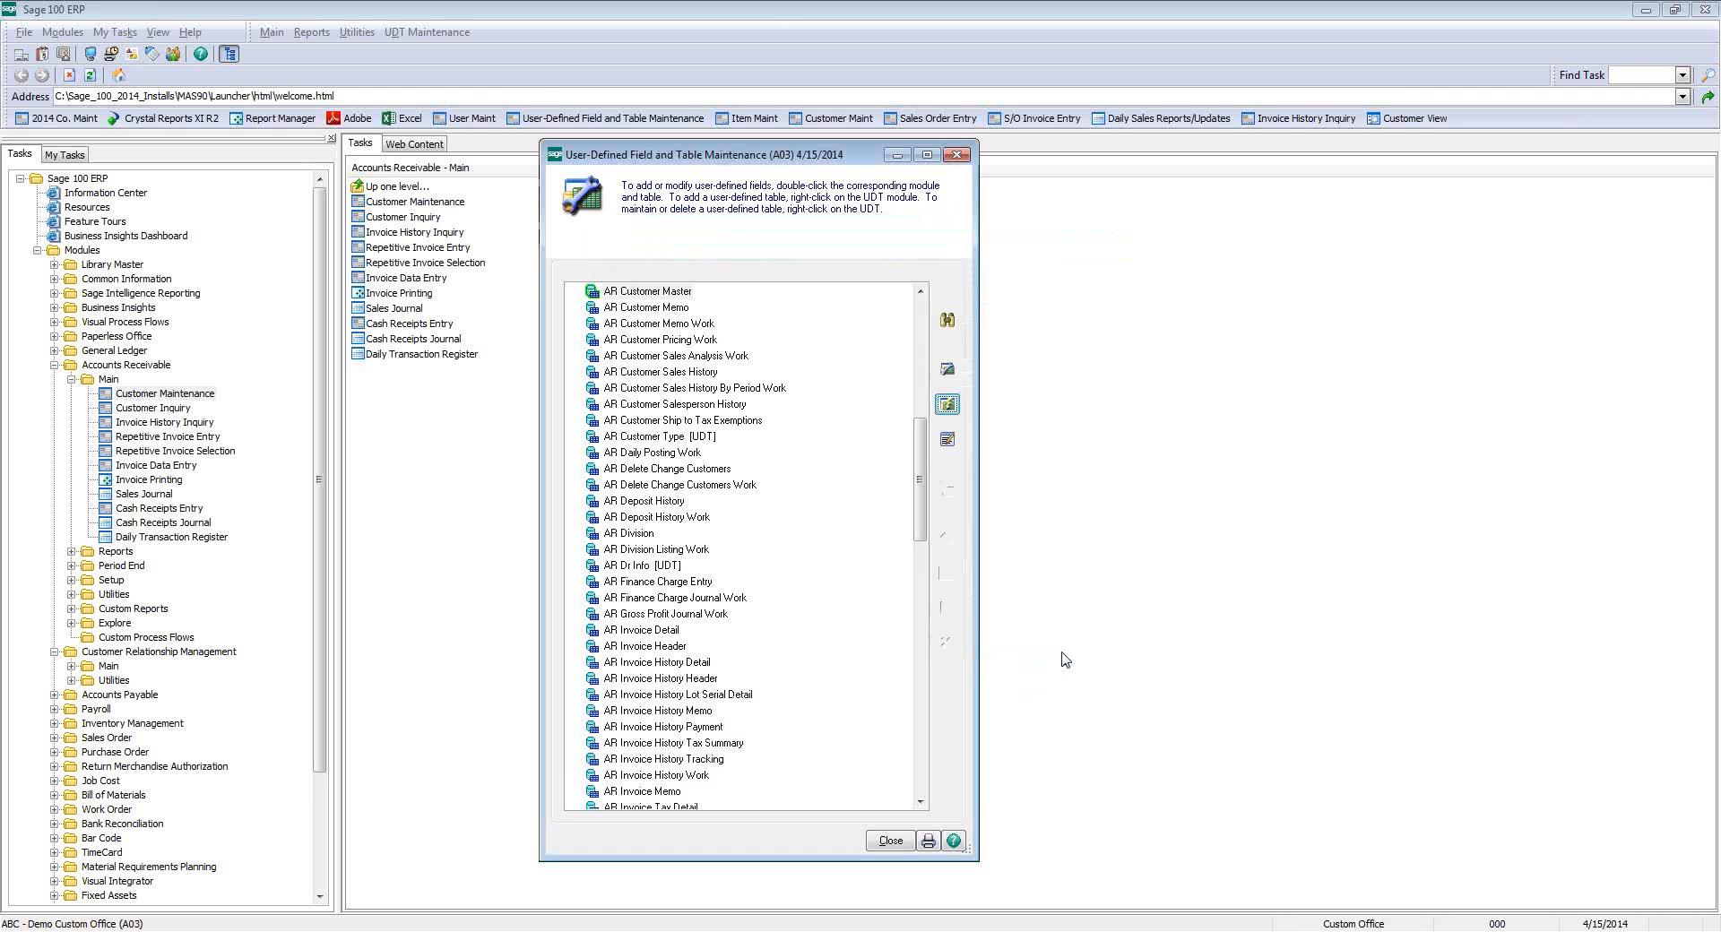
left_click(890, 841)
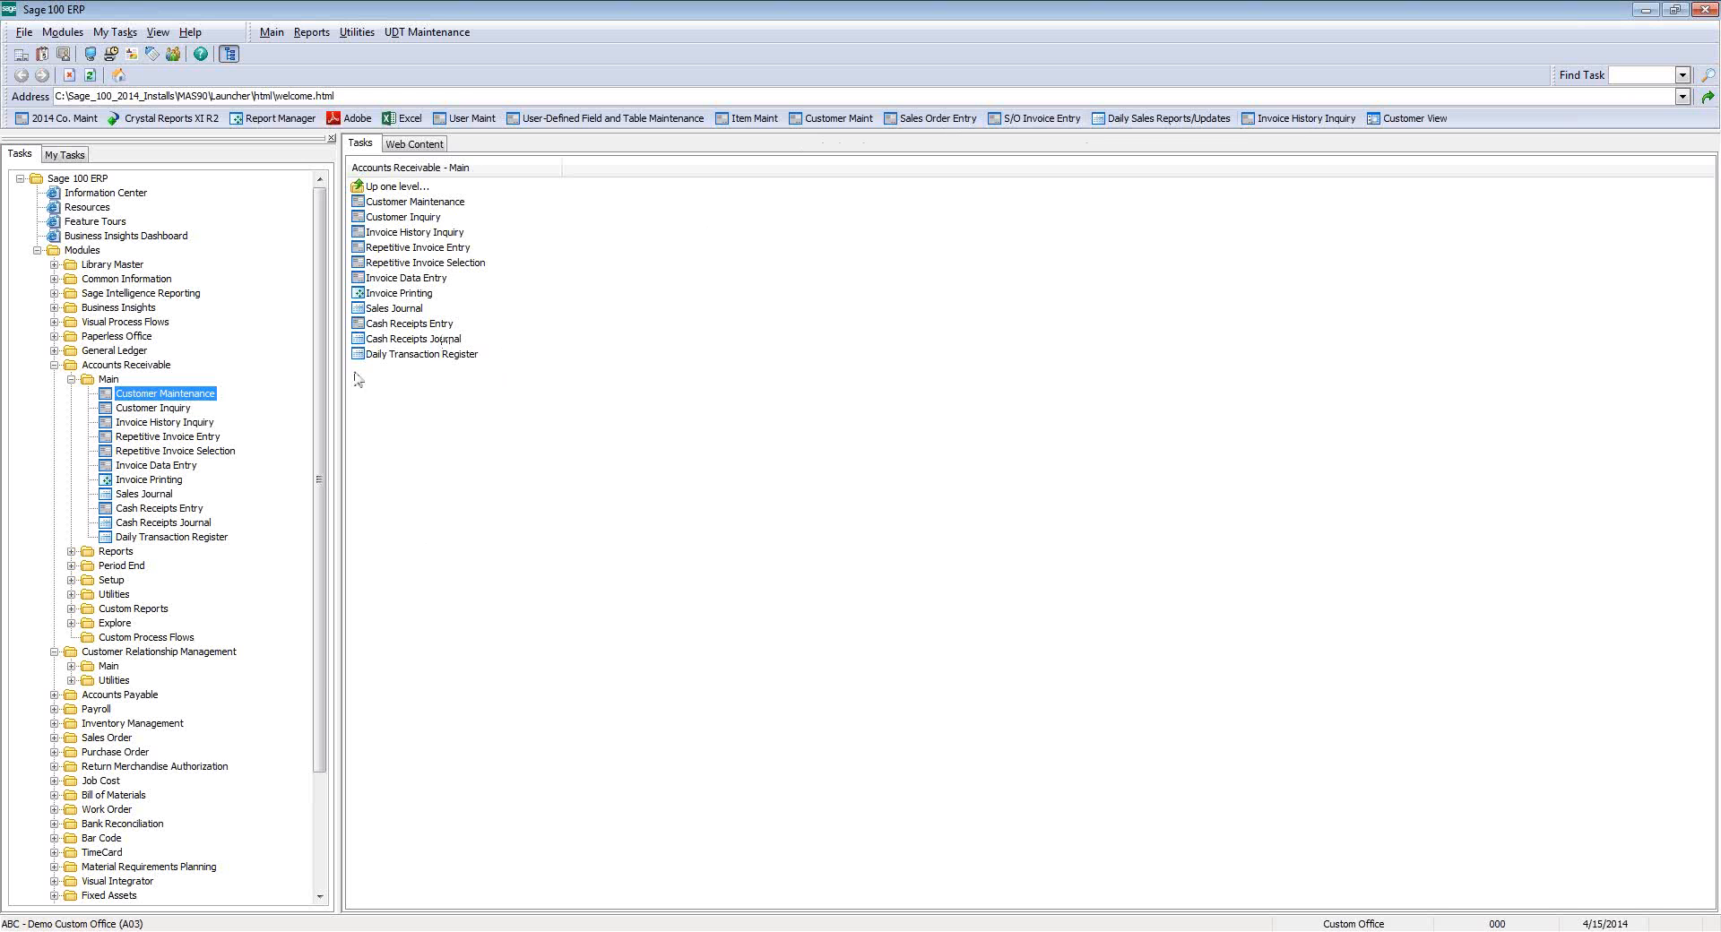
- Examine the Customer Type lookup in the first customer's additional details in Customer Maintenance
left_click(186, 395)
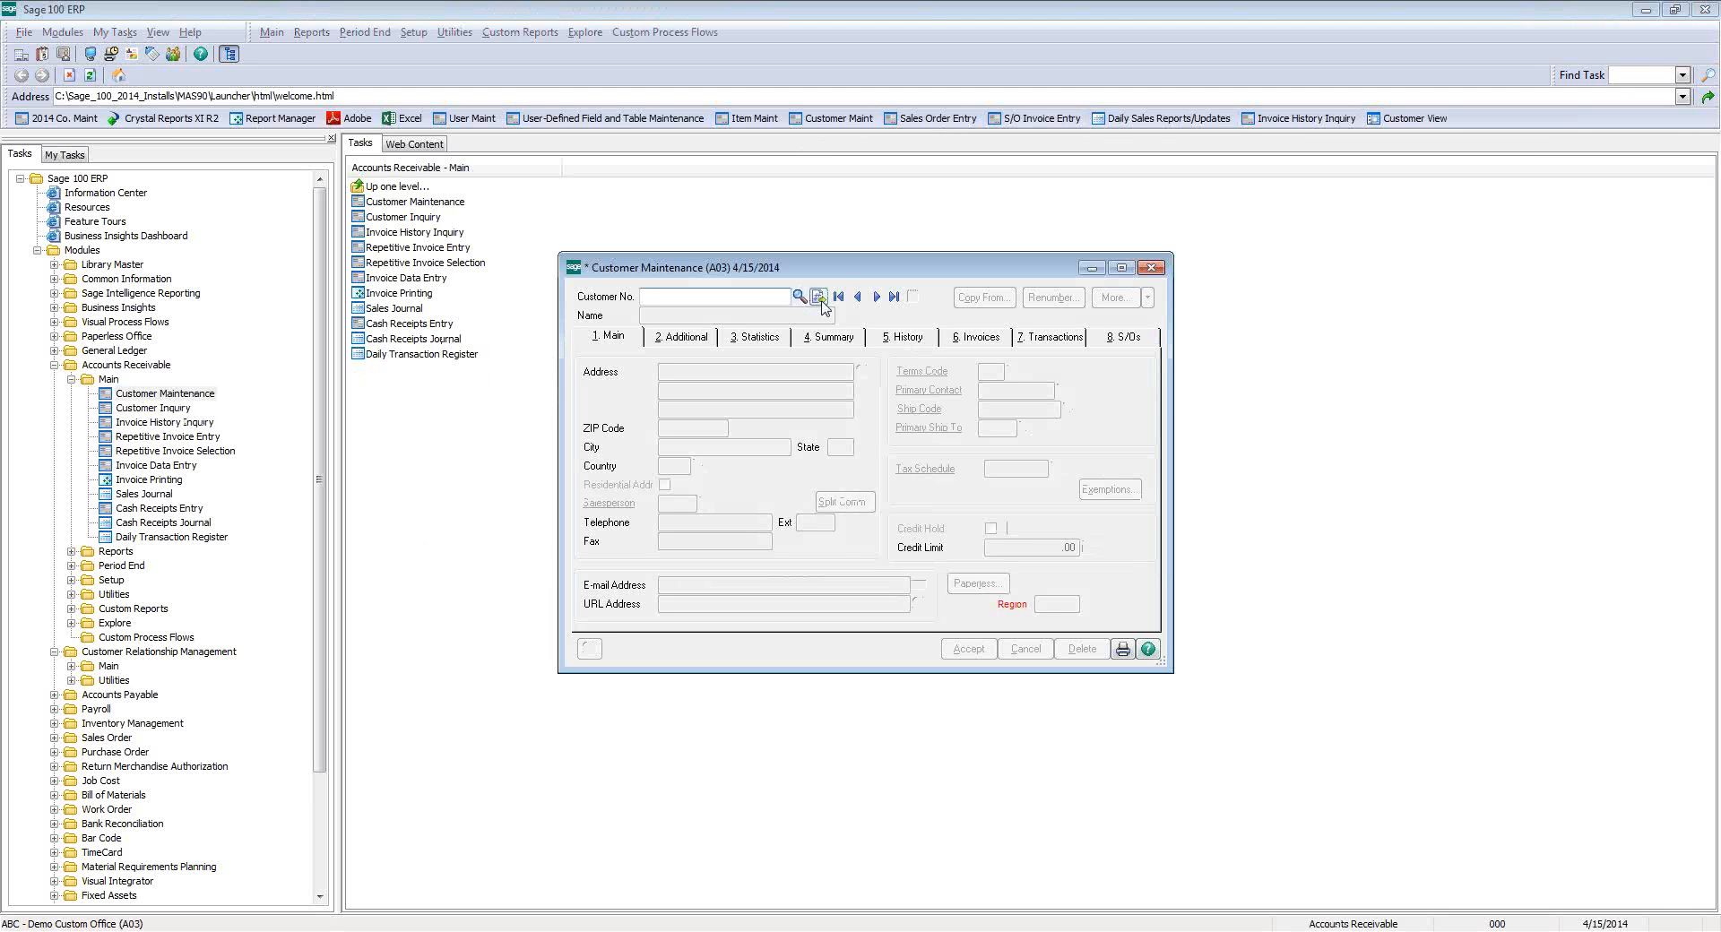
left_click(838, 303)
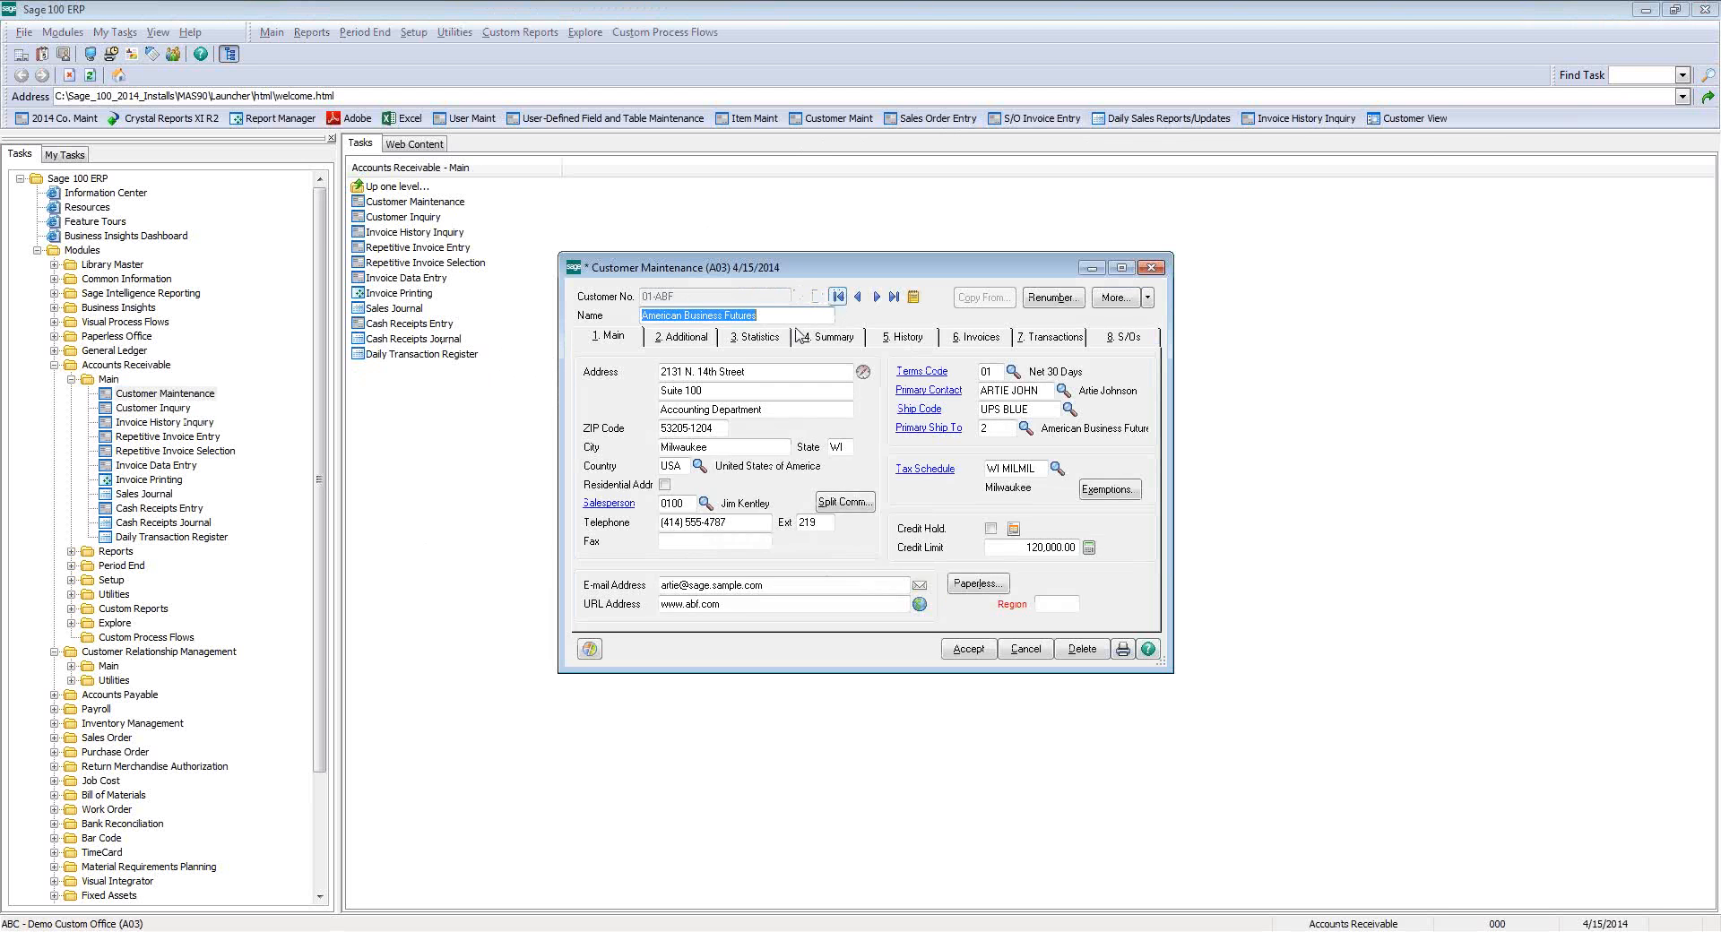
left_click(699, 349)
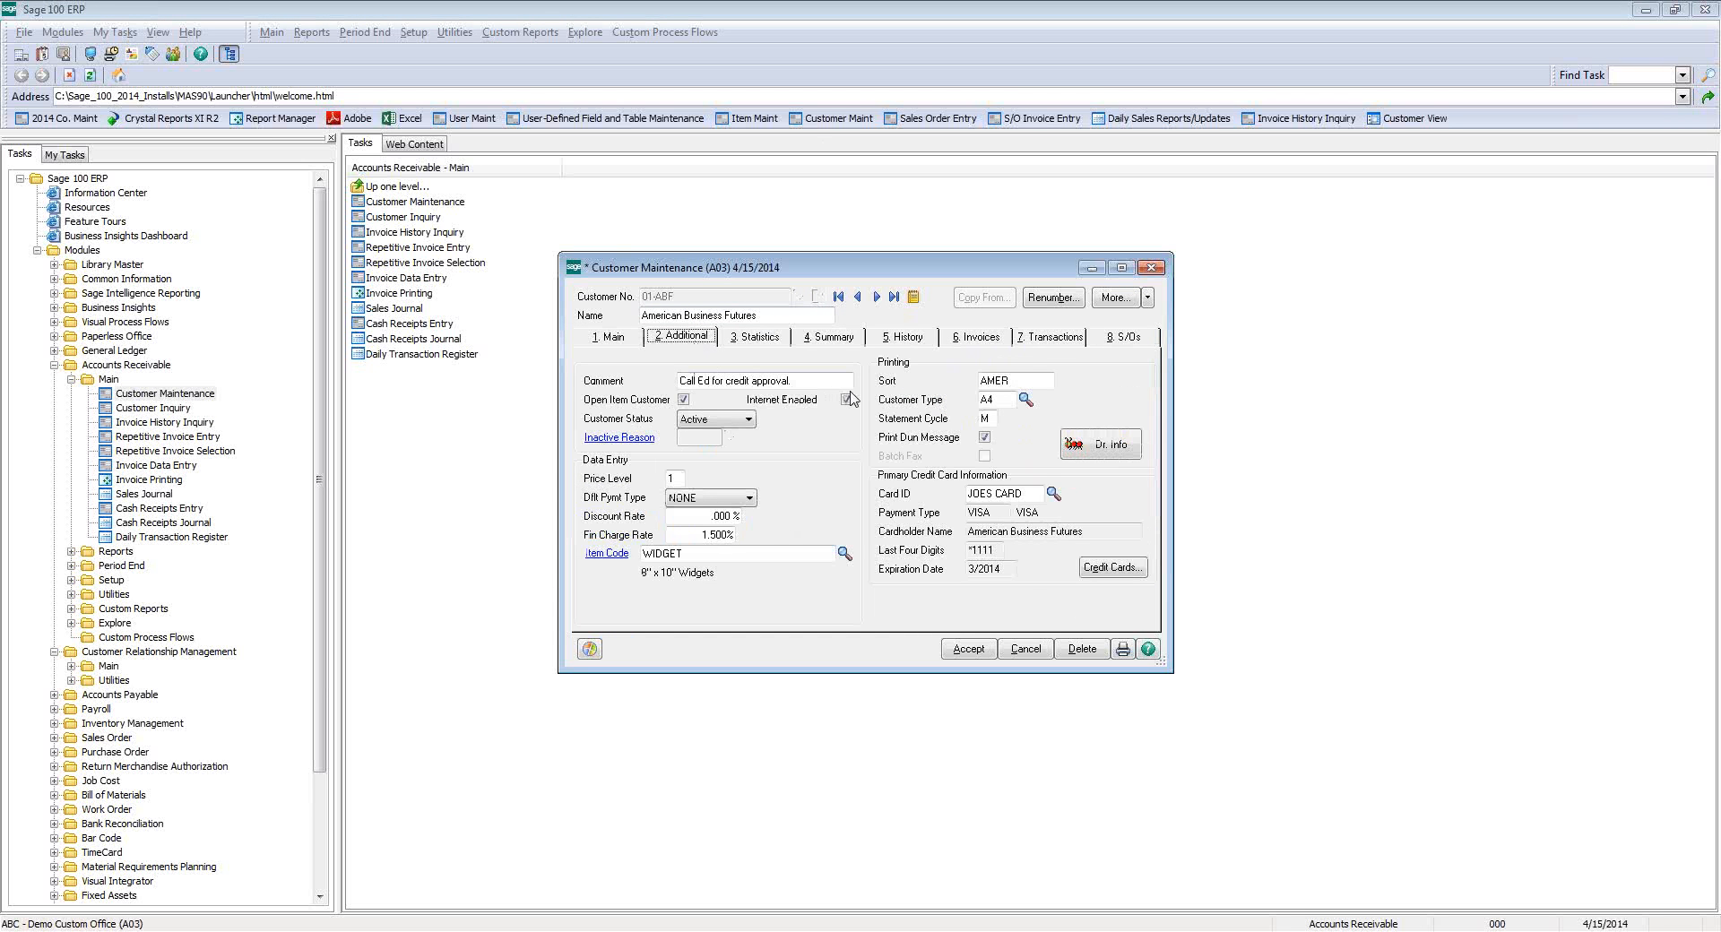
left_click(1024, 400)
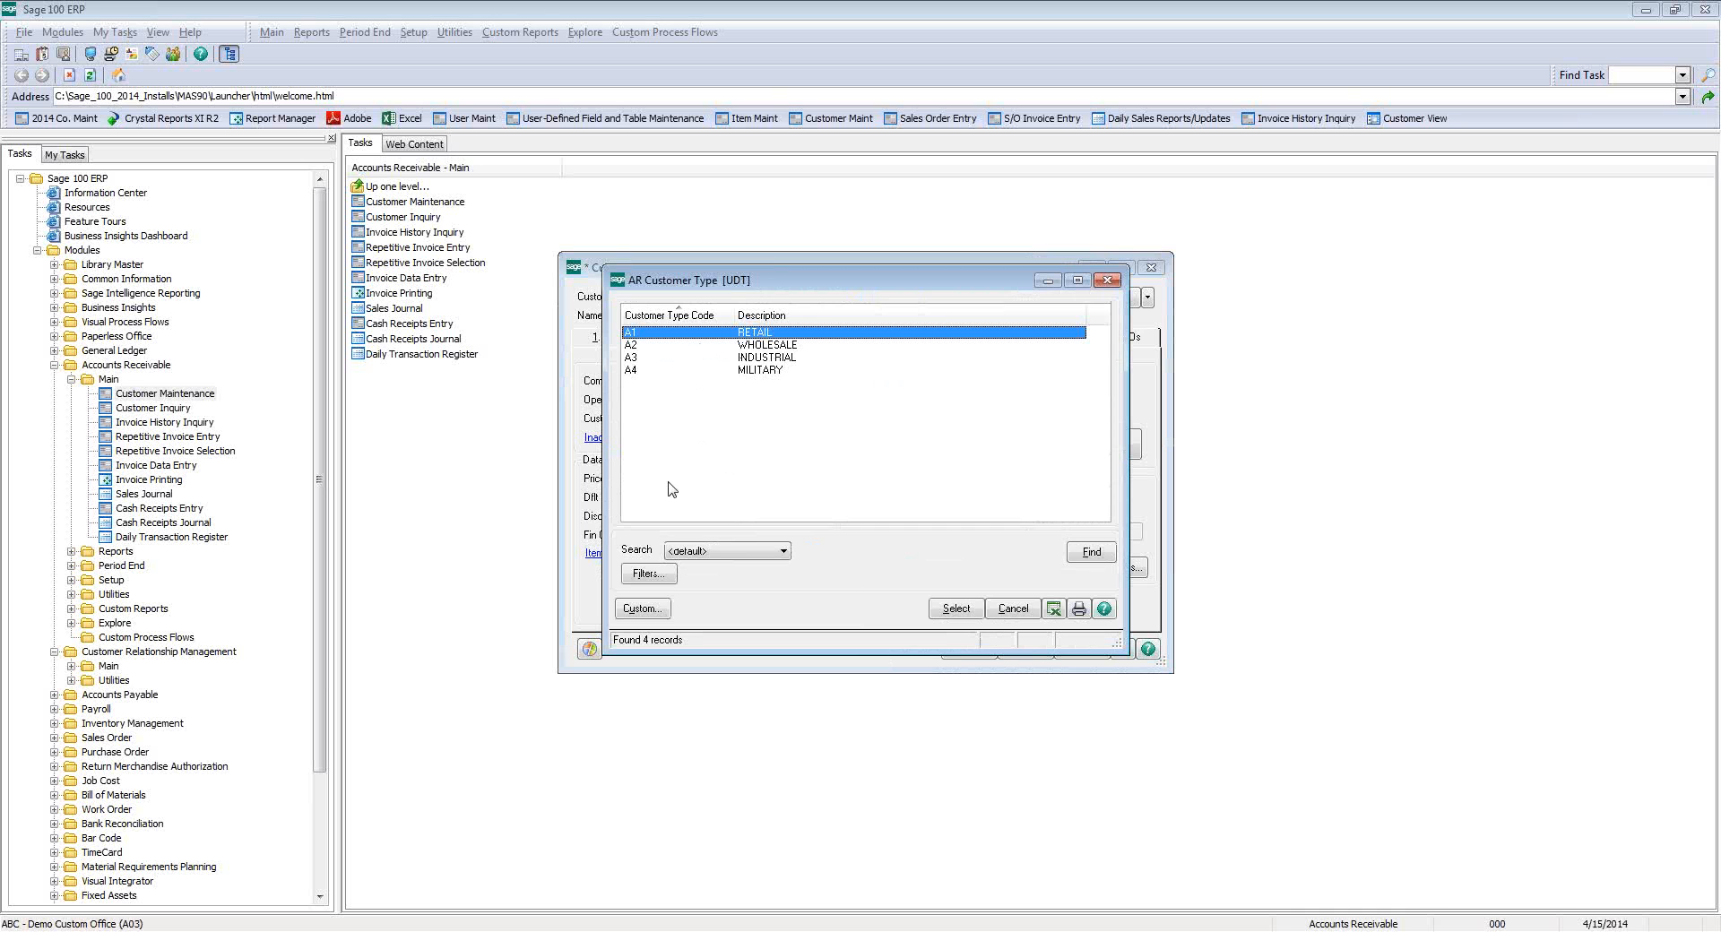
left_click(1112, 282)
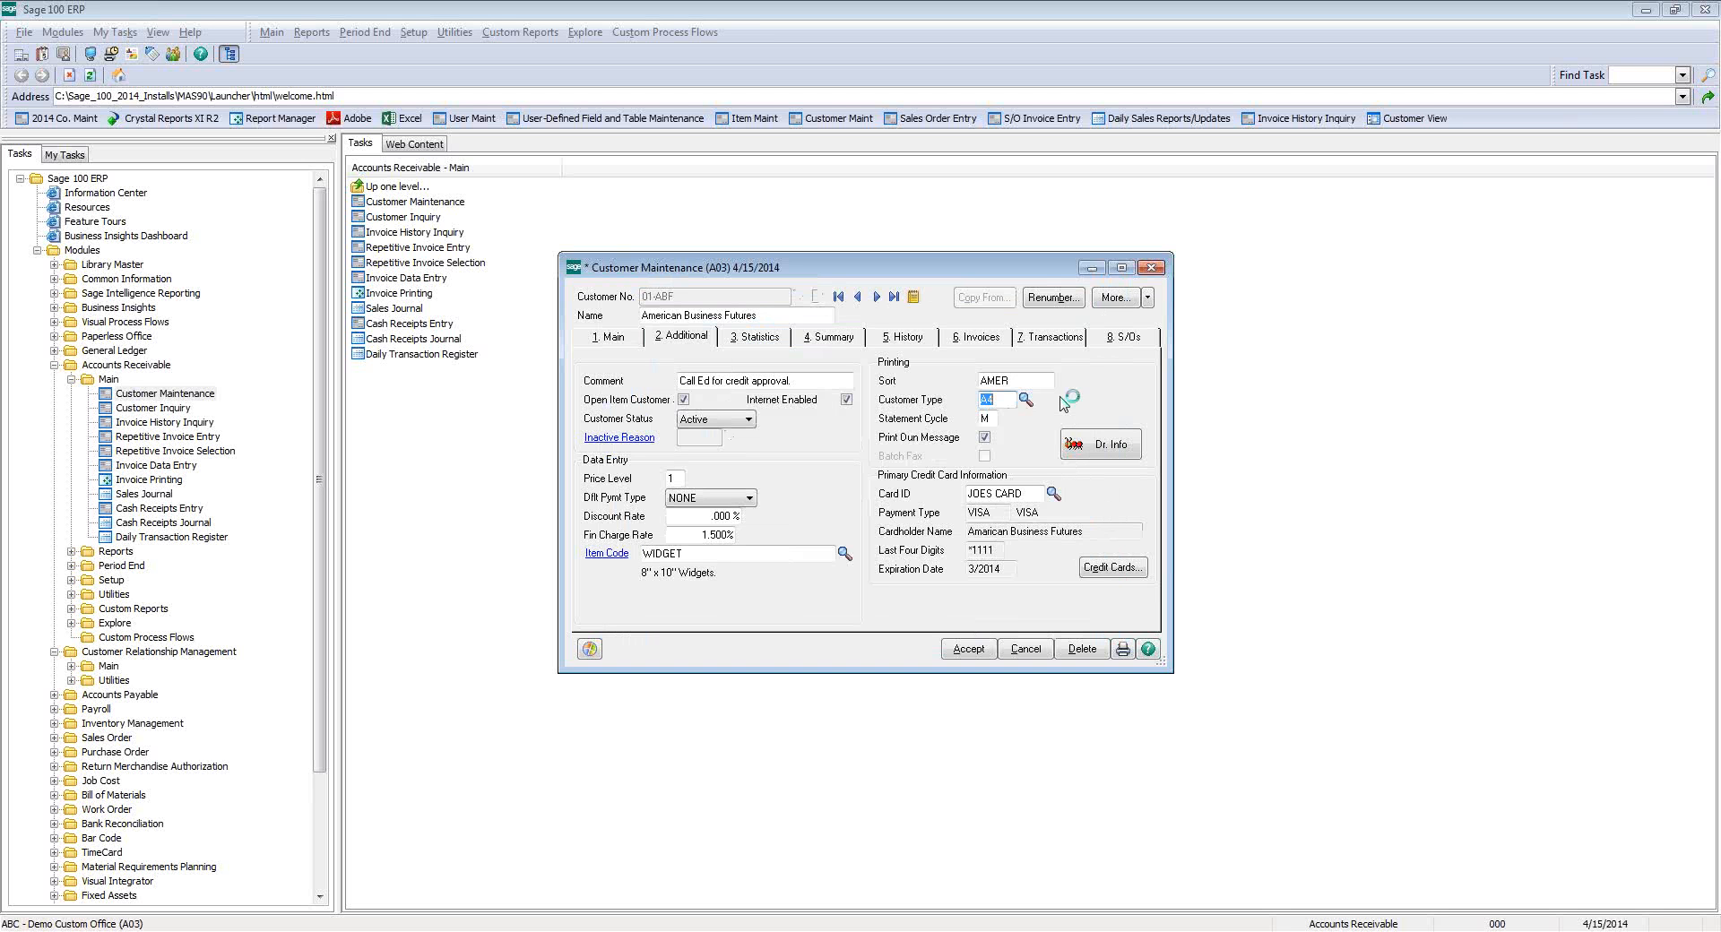
- Open the existing customized Customer Maintenance panel of company A03 for modification on its Additional page
key("Right")
key("ctrl+F9")
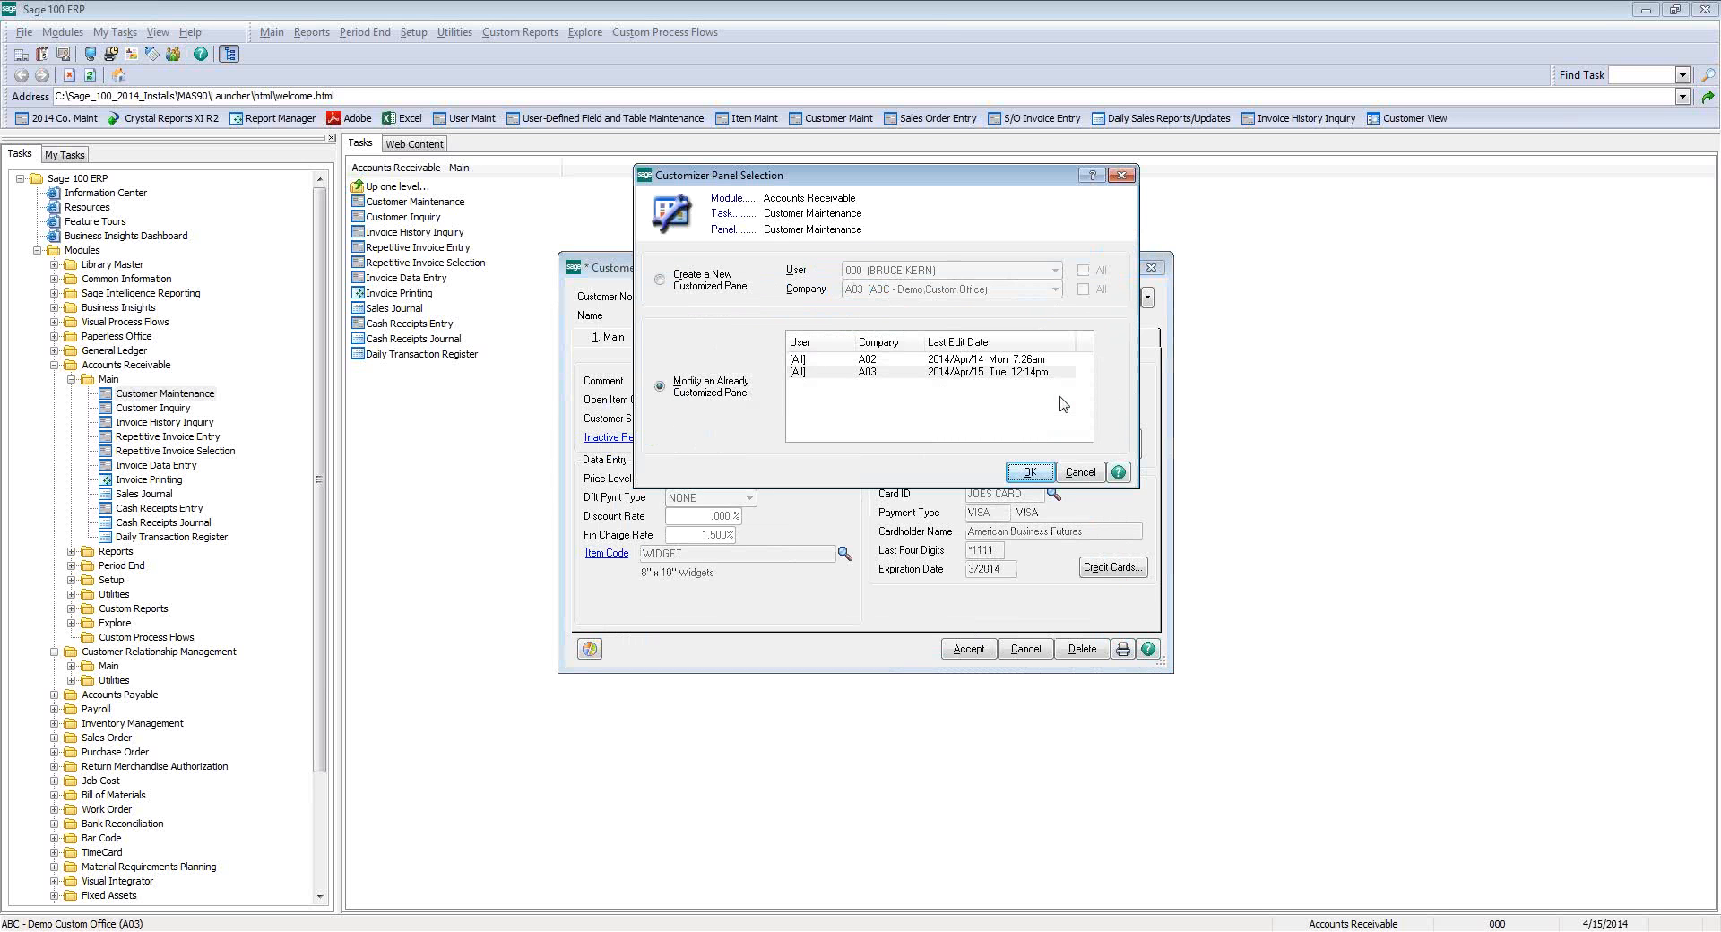
left_click(988, 373)
left_click(1024, 476)
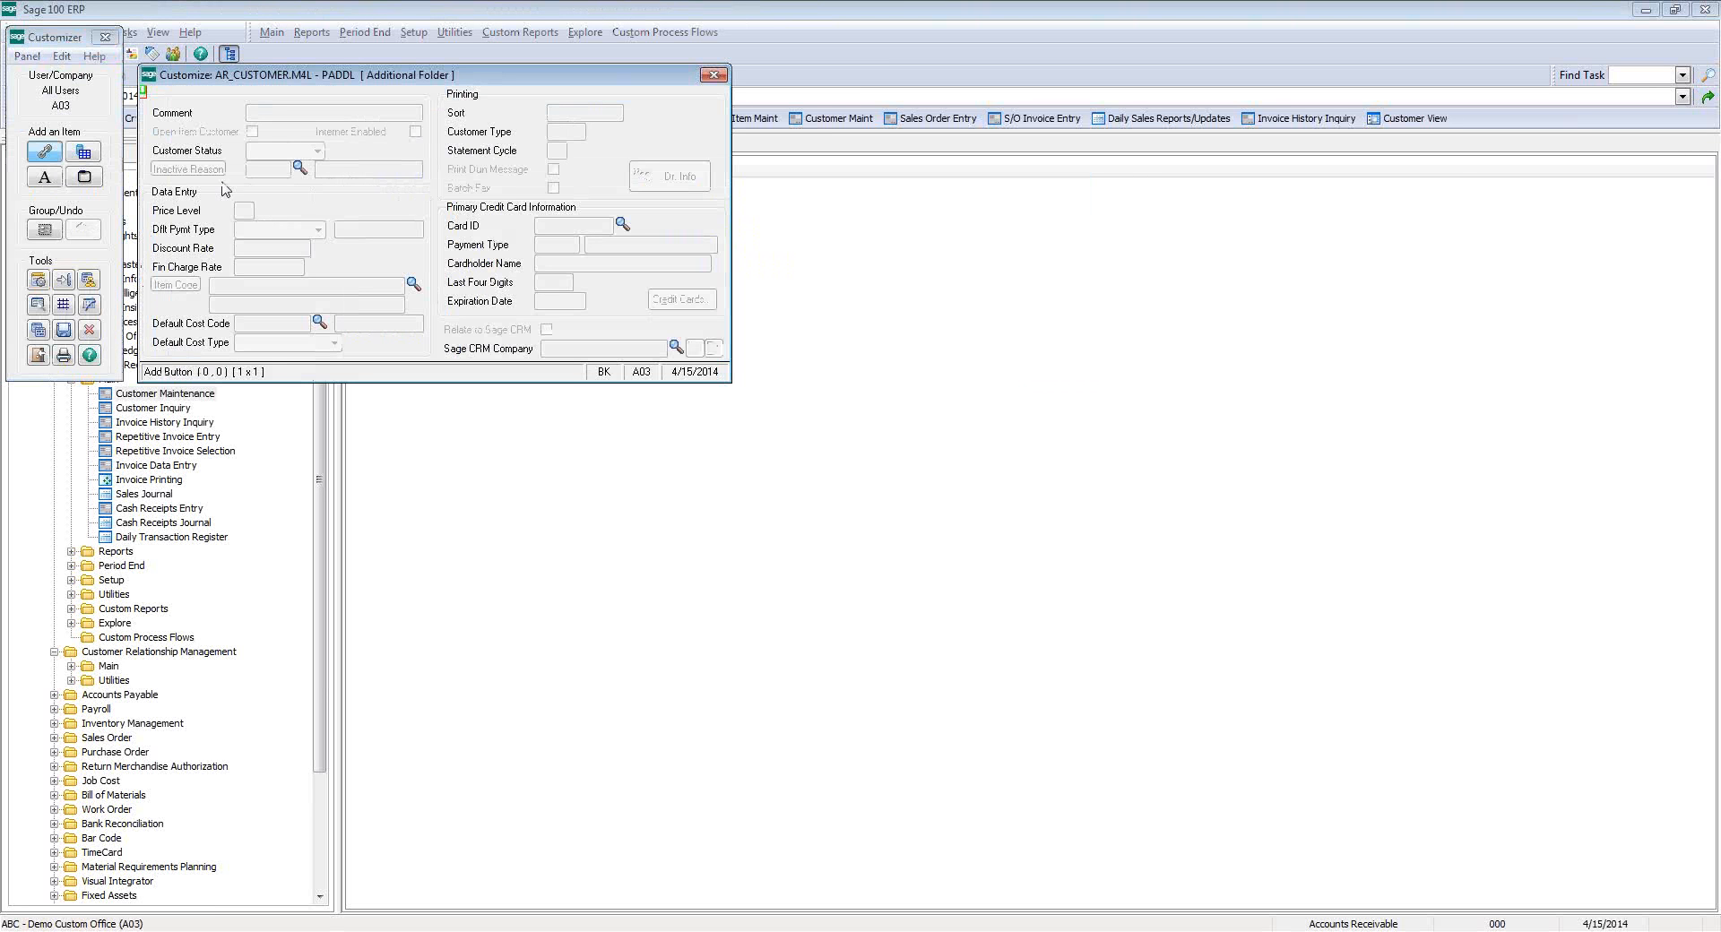
- Add the CUSTOMERTYPE UDF_DESCRIPTION field beside Customer Type, about 16 wide and 1.75 high at column 73, row 3.25
left_click(82, 152)
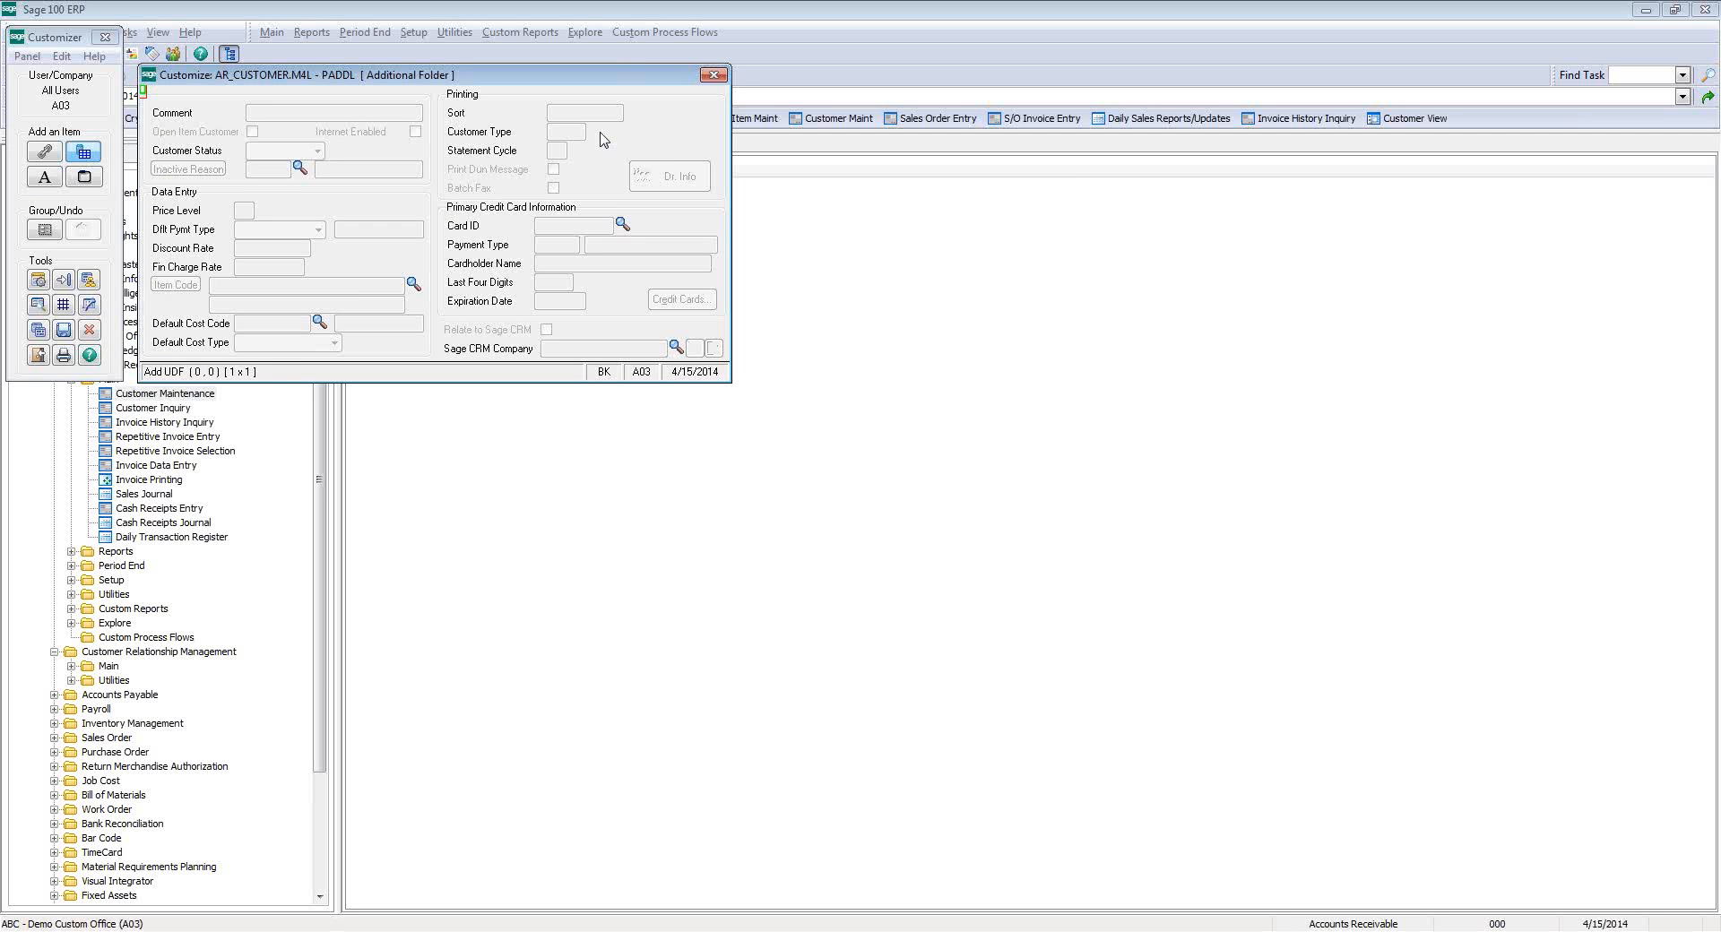
left_click_drag(600, 126, 699, 152)
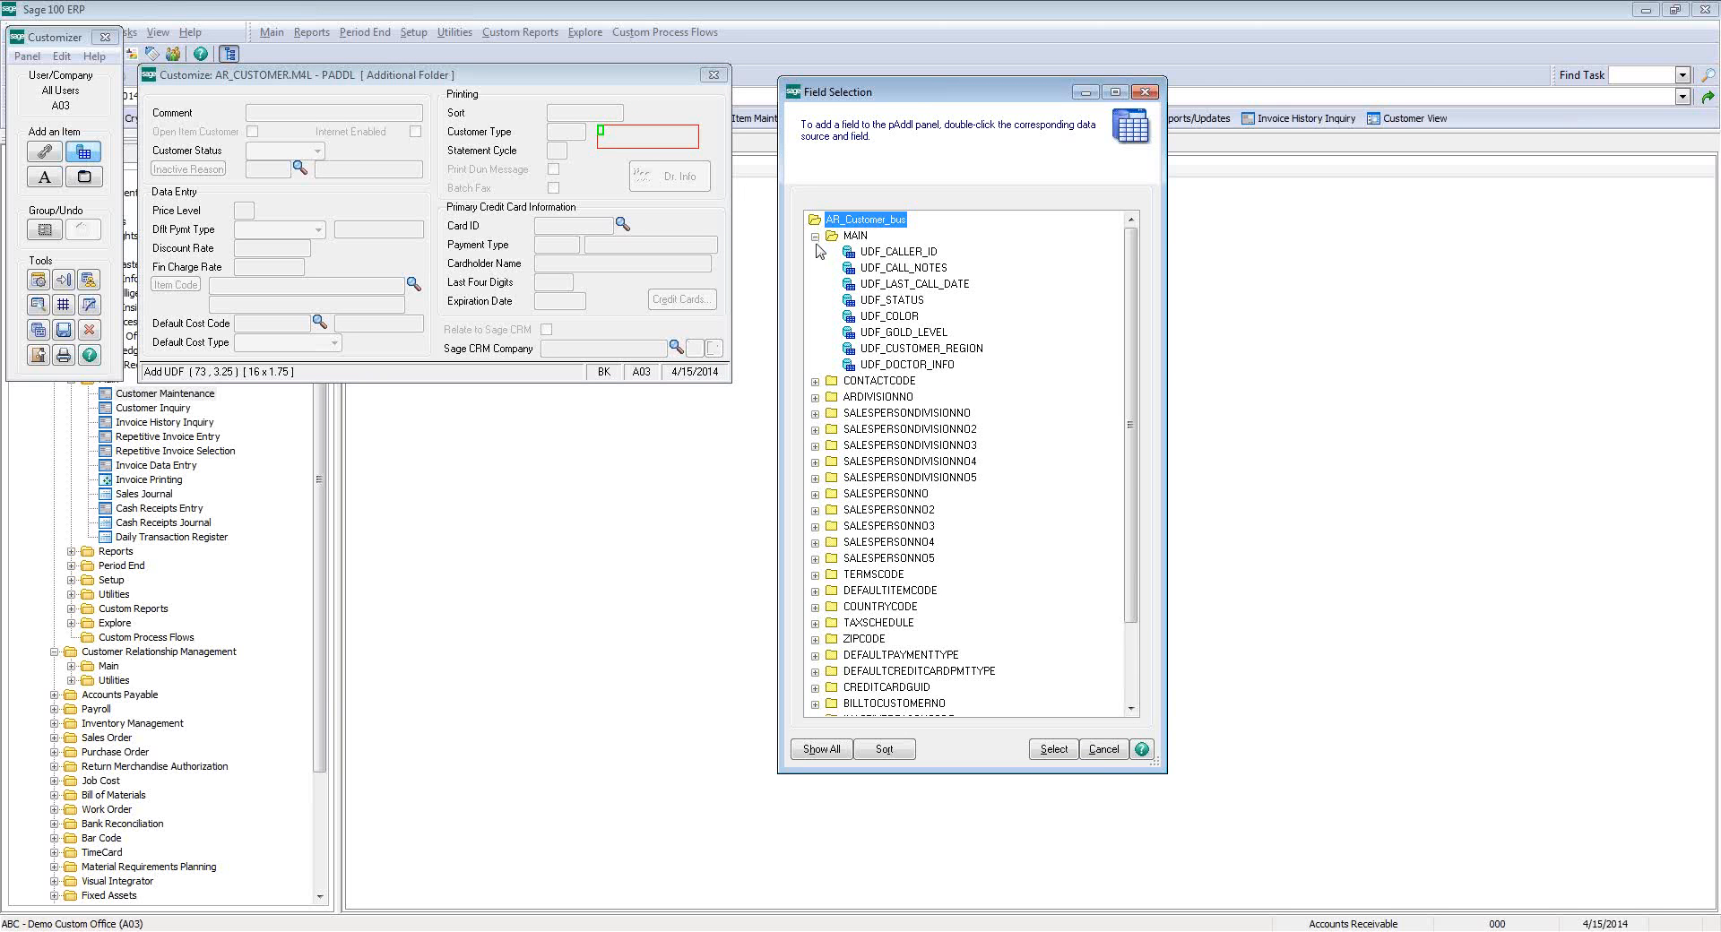
left_click(815, 237)
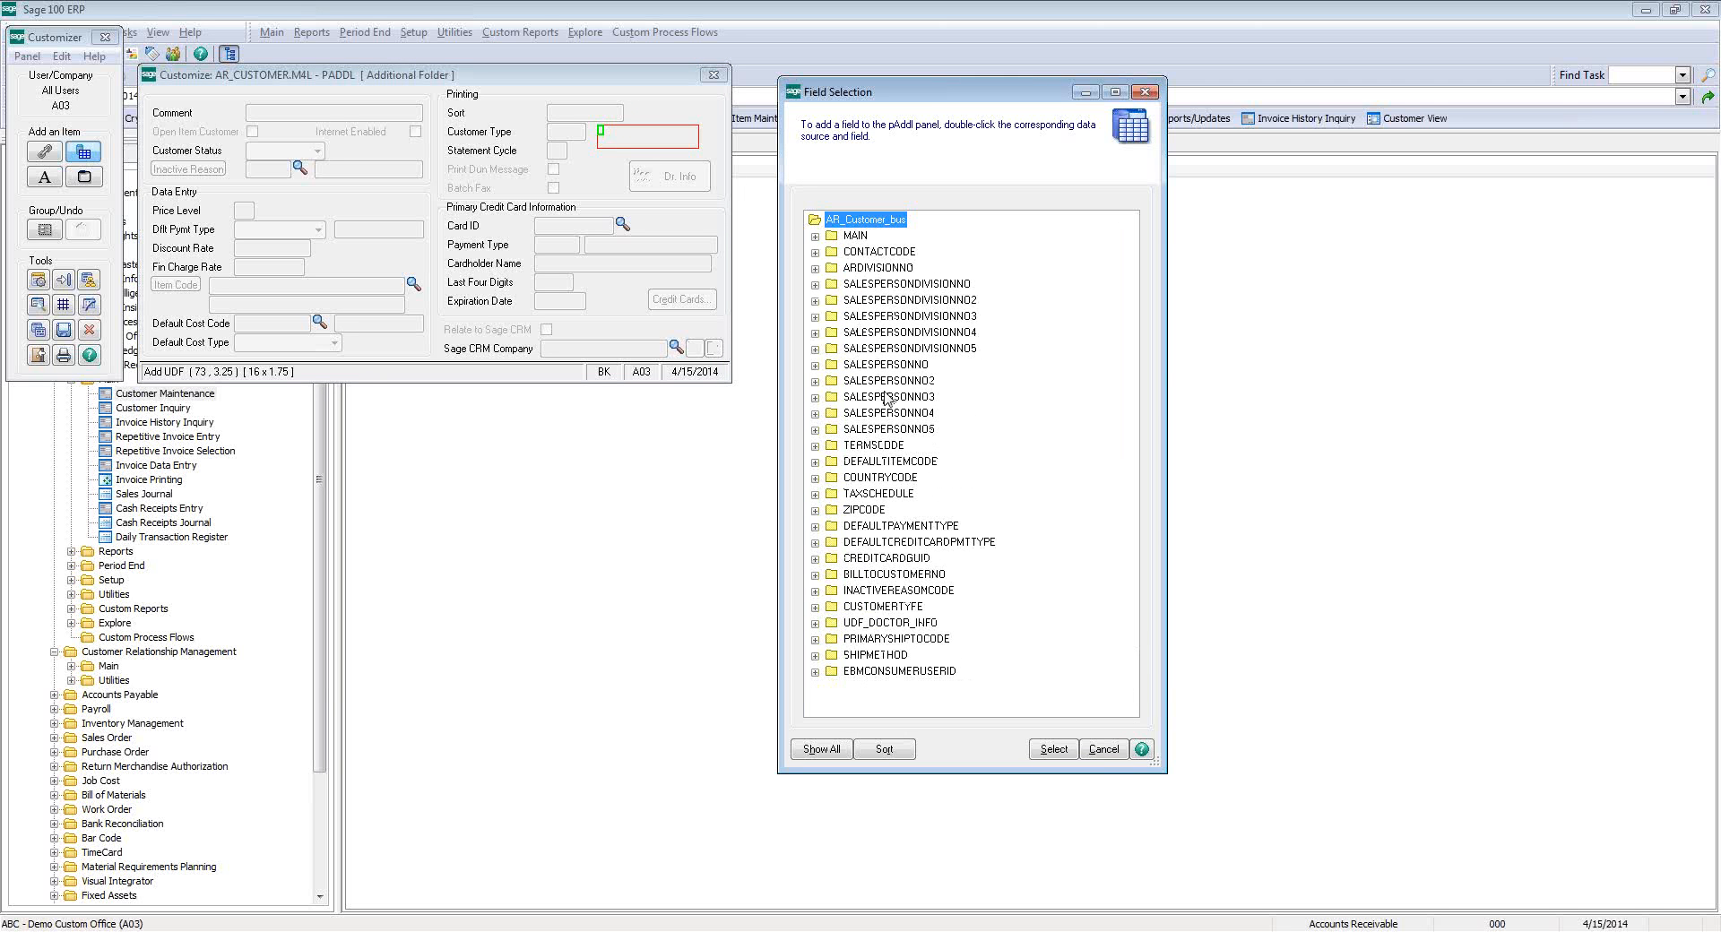
left_click(886, 607)
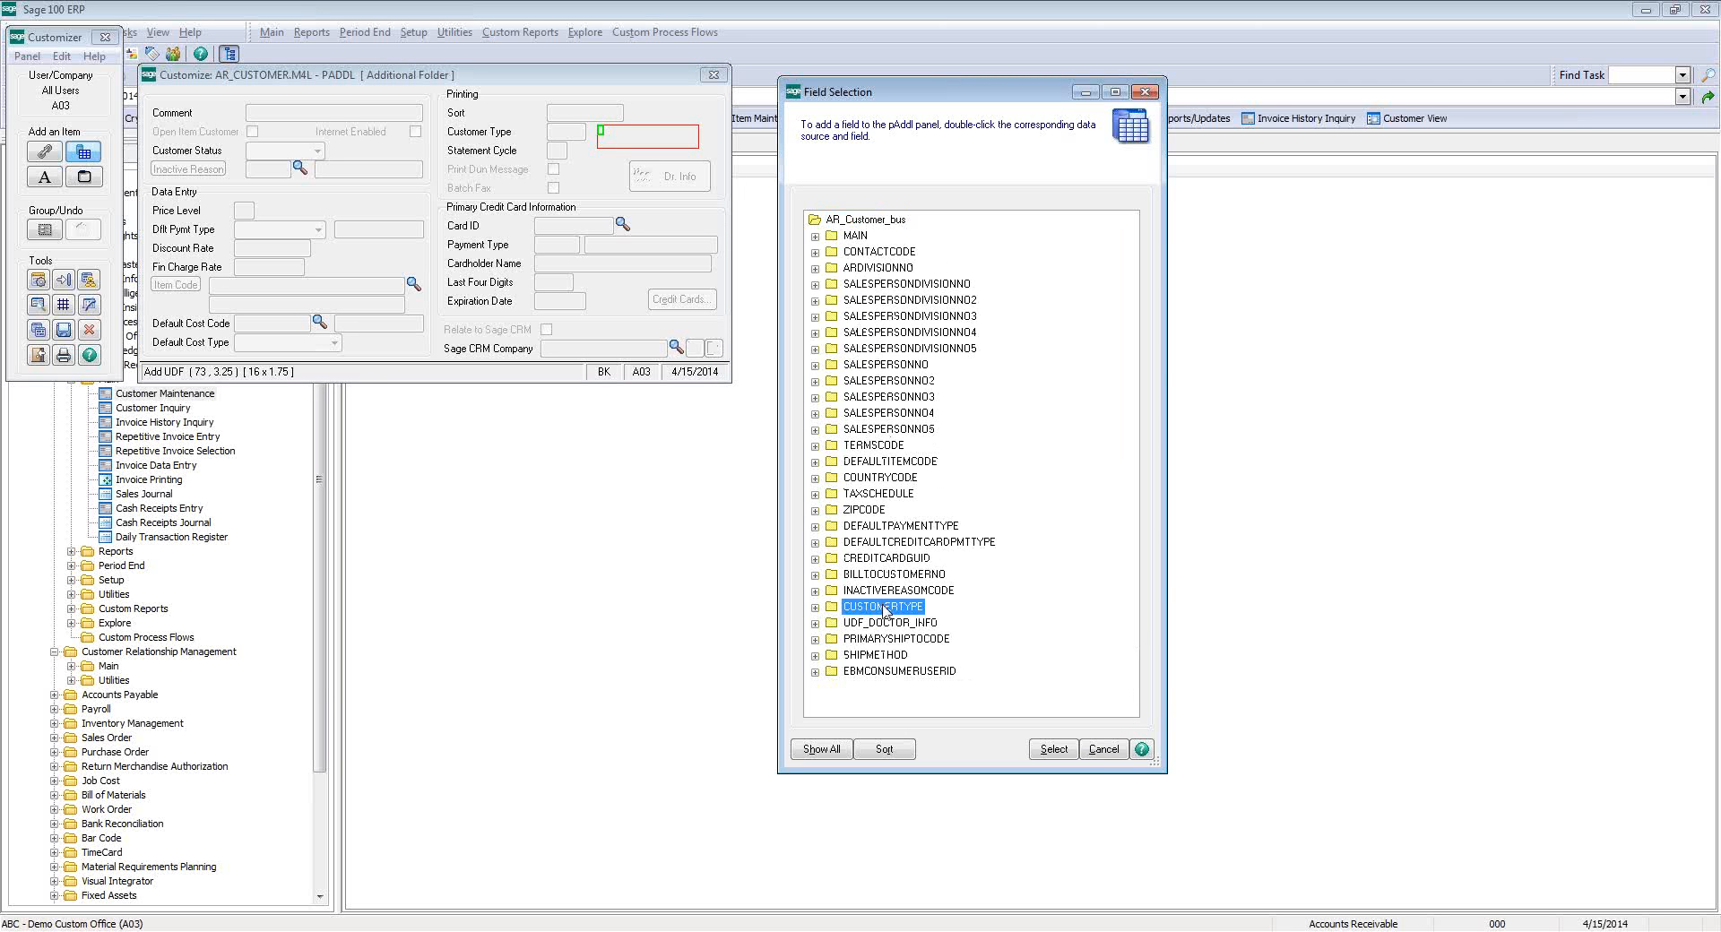
left_click(815, 608)
left_click(894, 640)
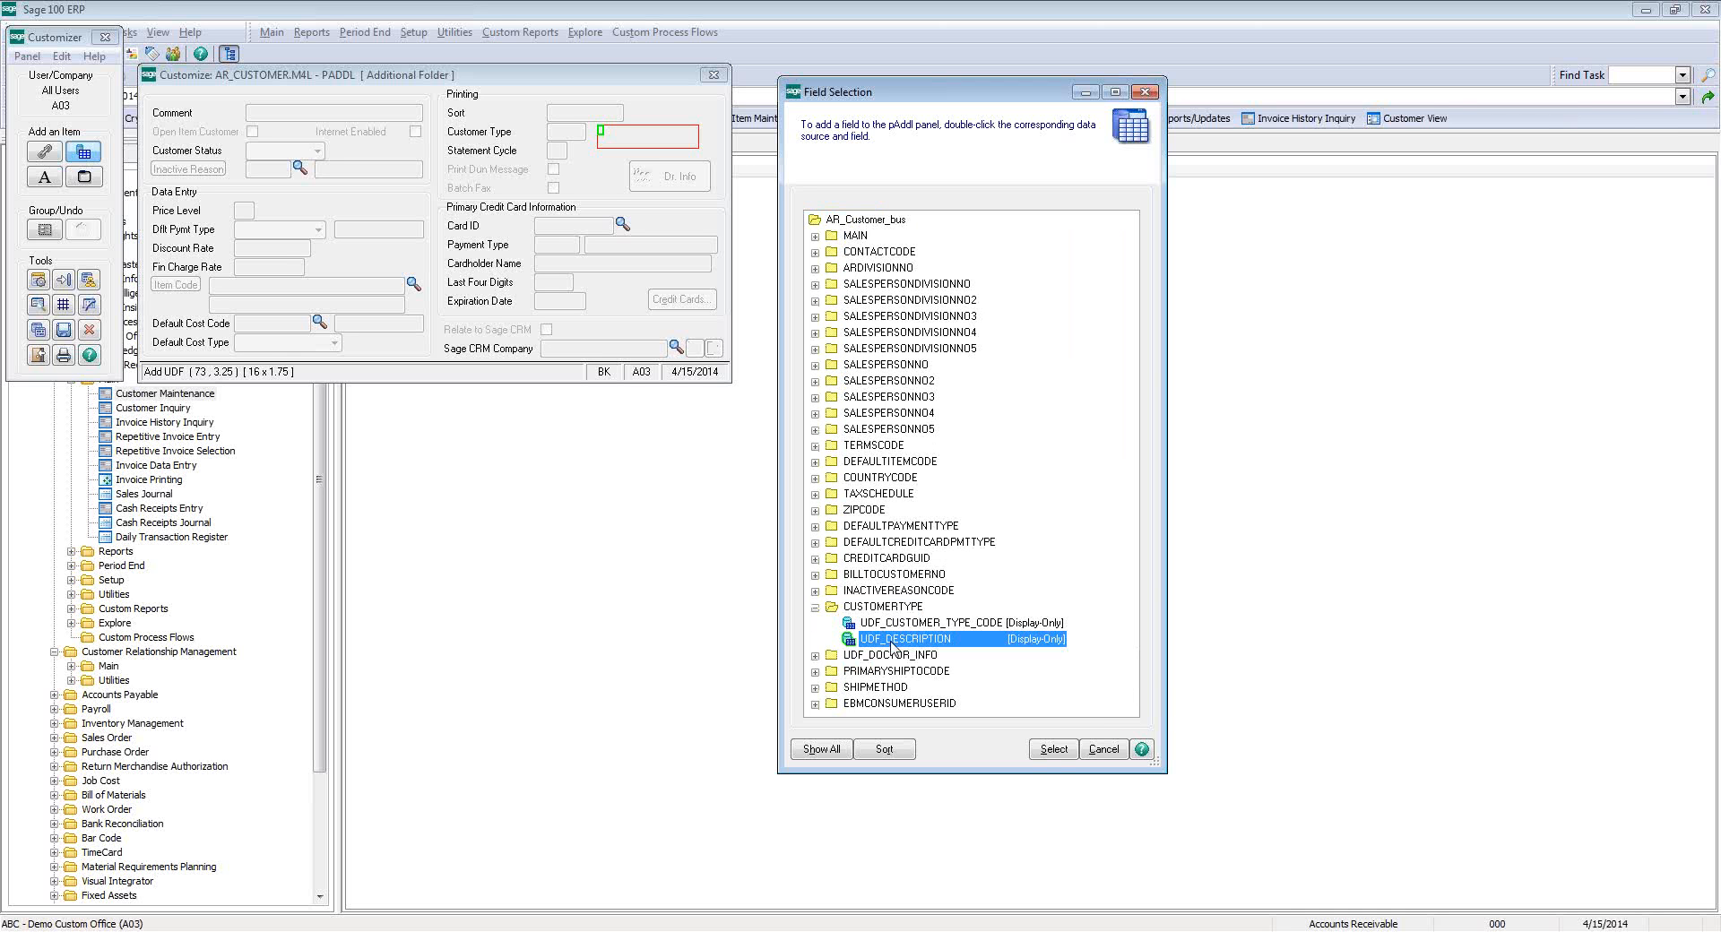
left_click(1055, 751)
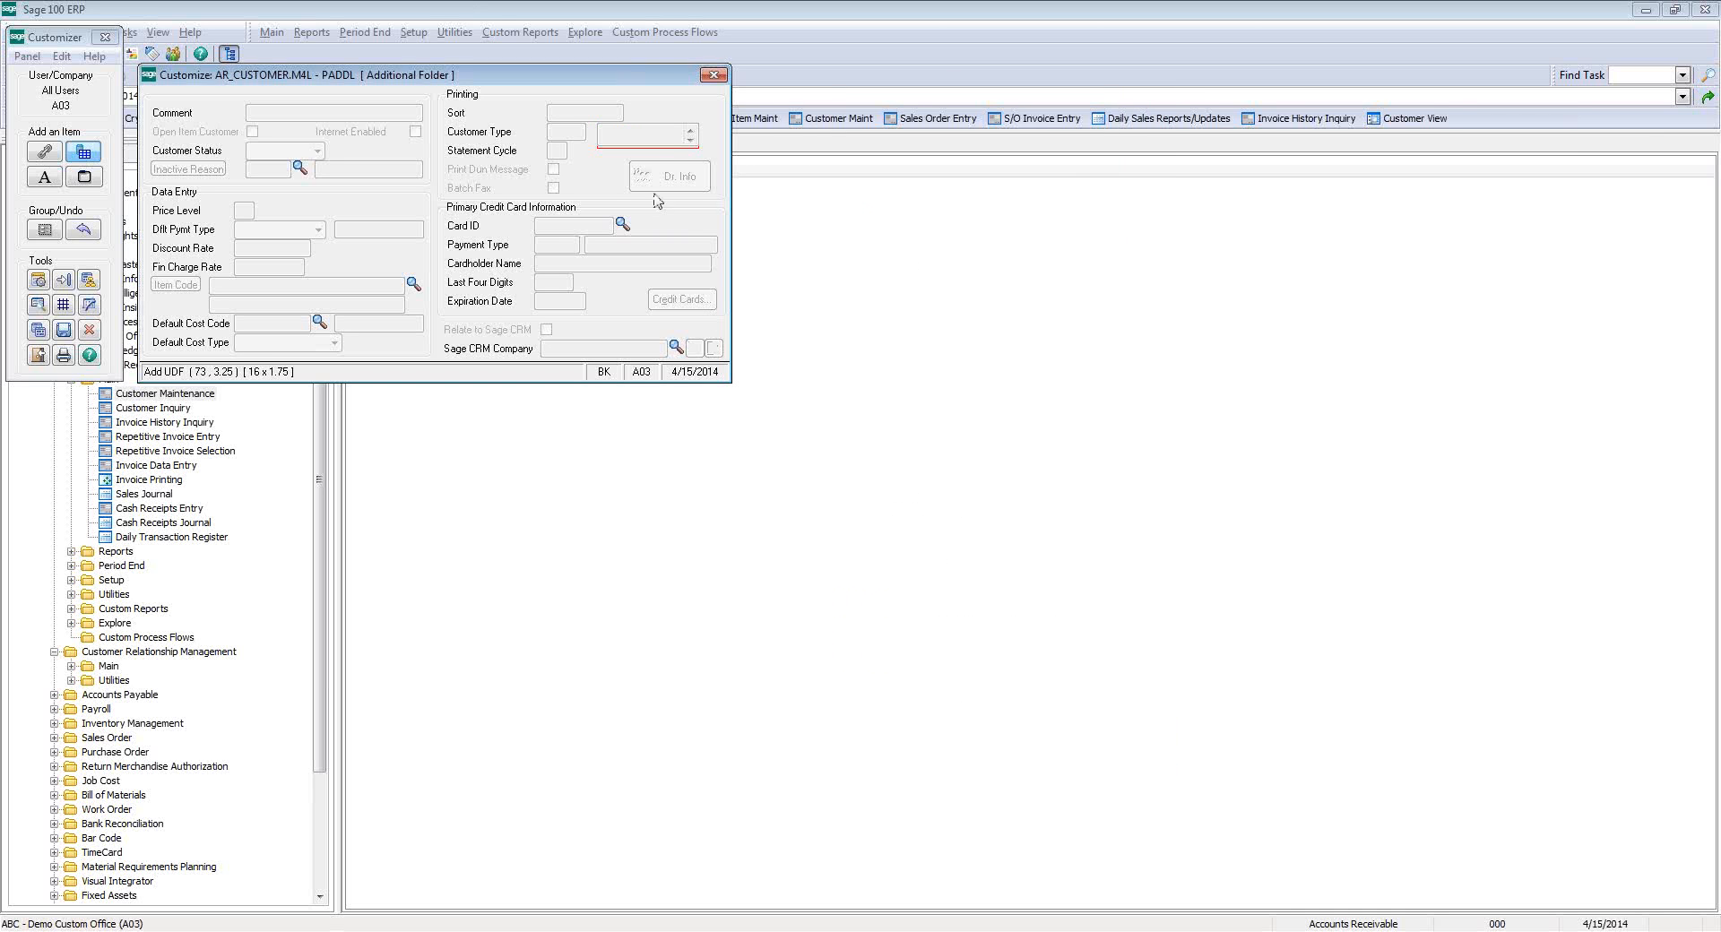
- Set the new description field's height to 1.00 and width to 12 and accept the definition
left_click(905, 316)
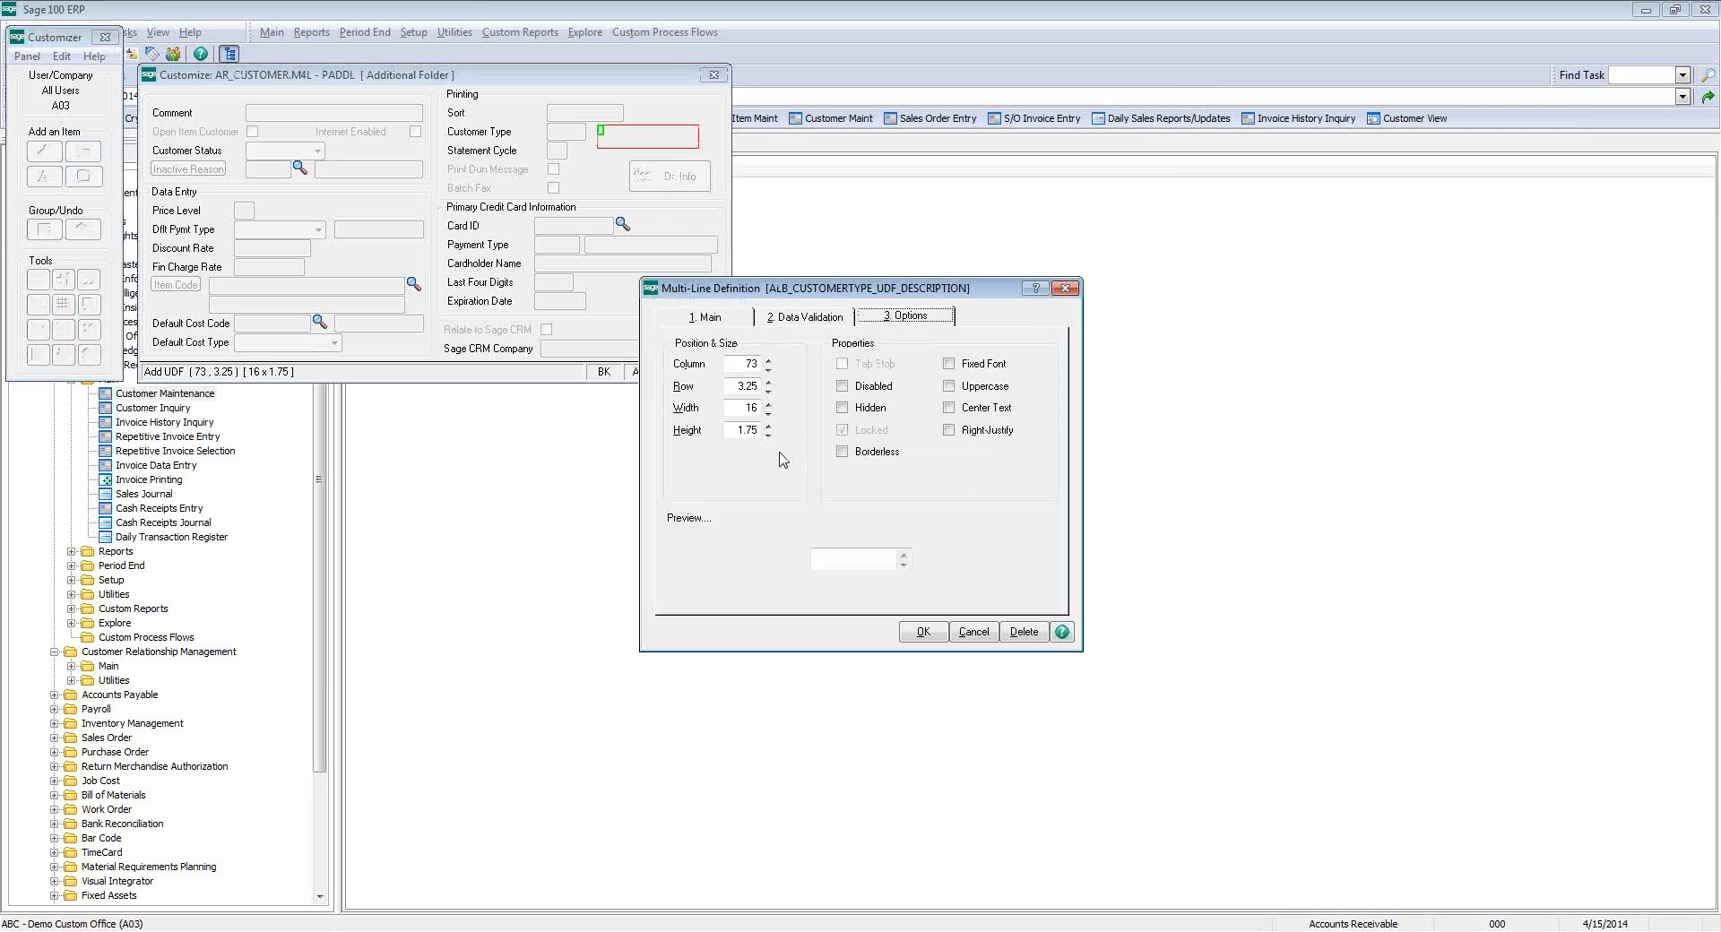
left_click(768, 435)
left_click(768, 434)
left_click(768, 435)
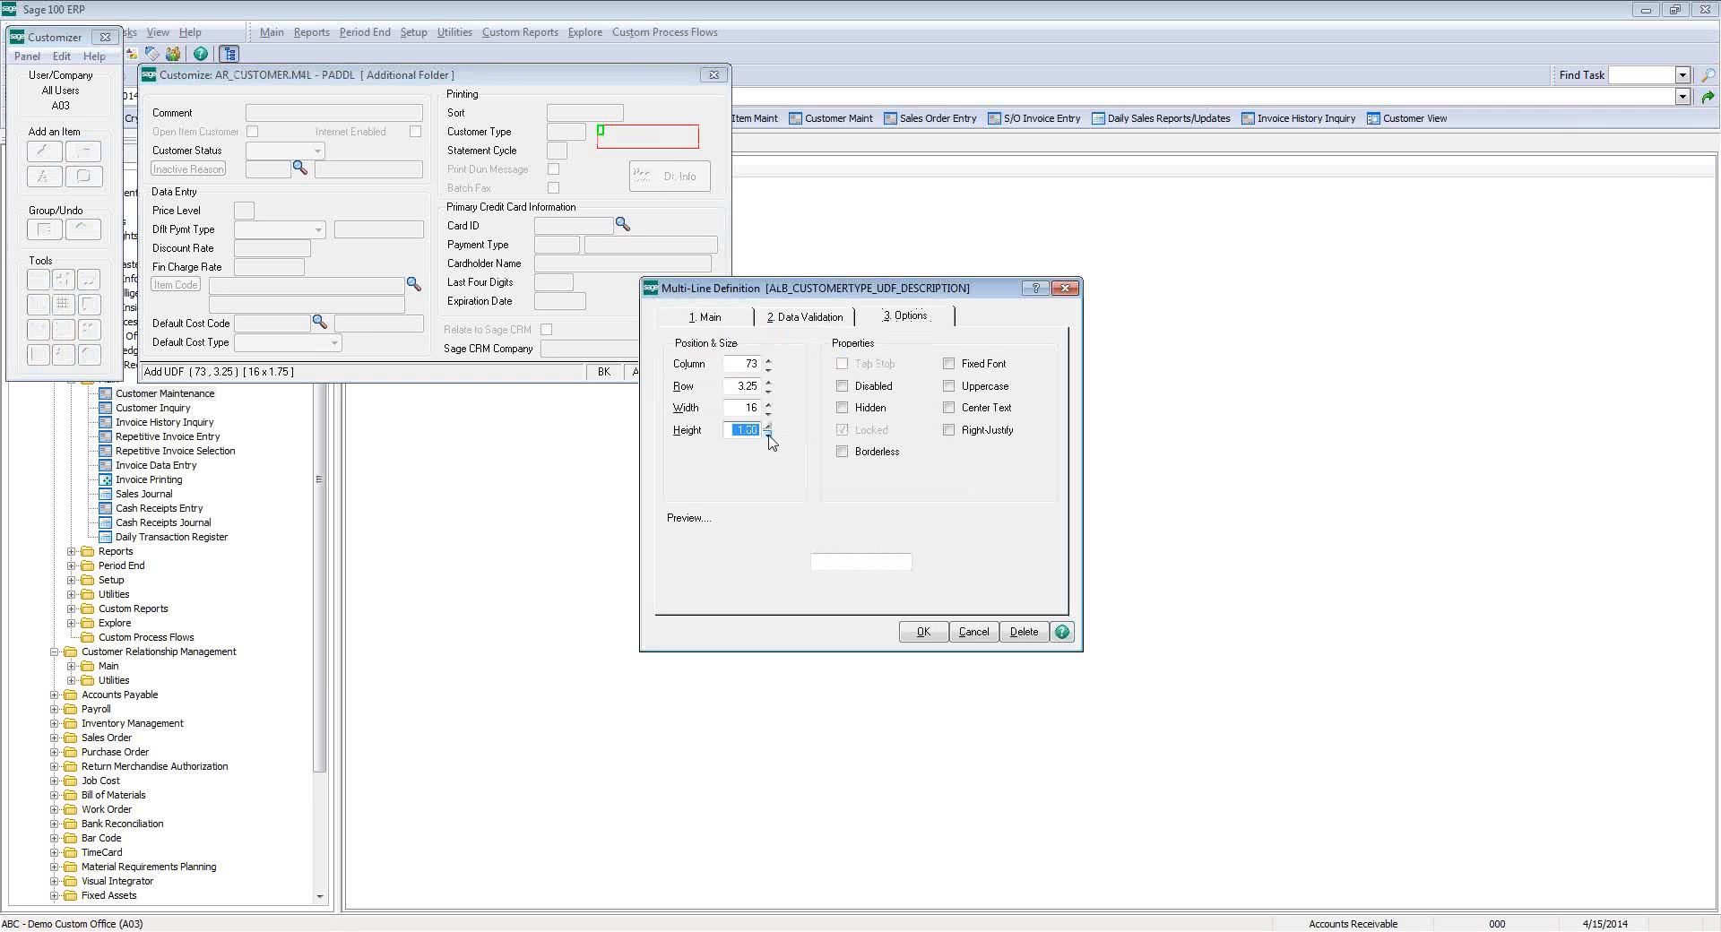
left_click(768, 413)
left_click(768, 412)
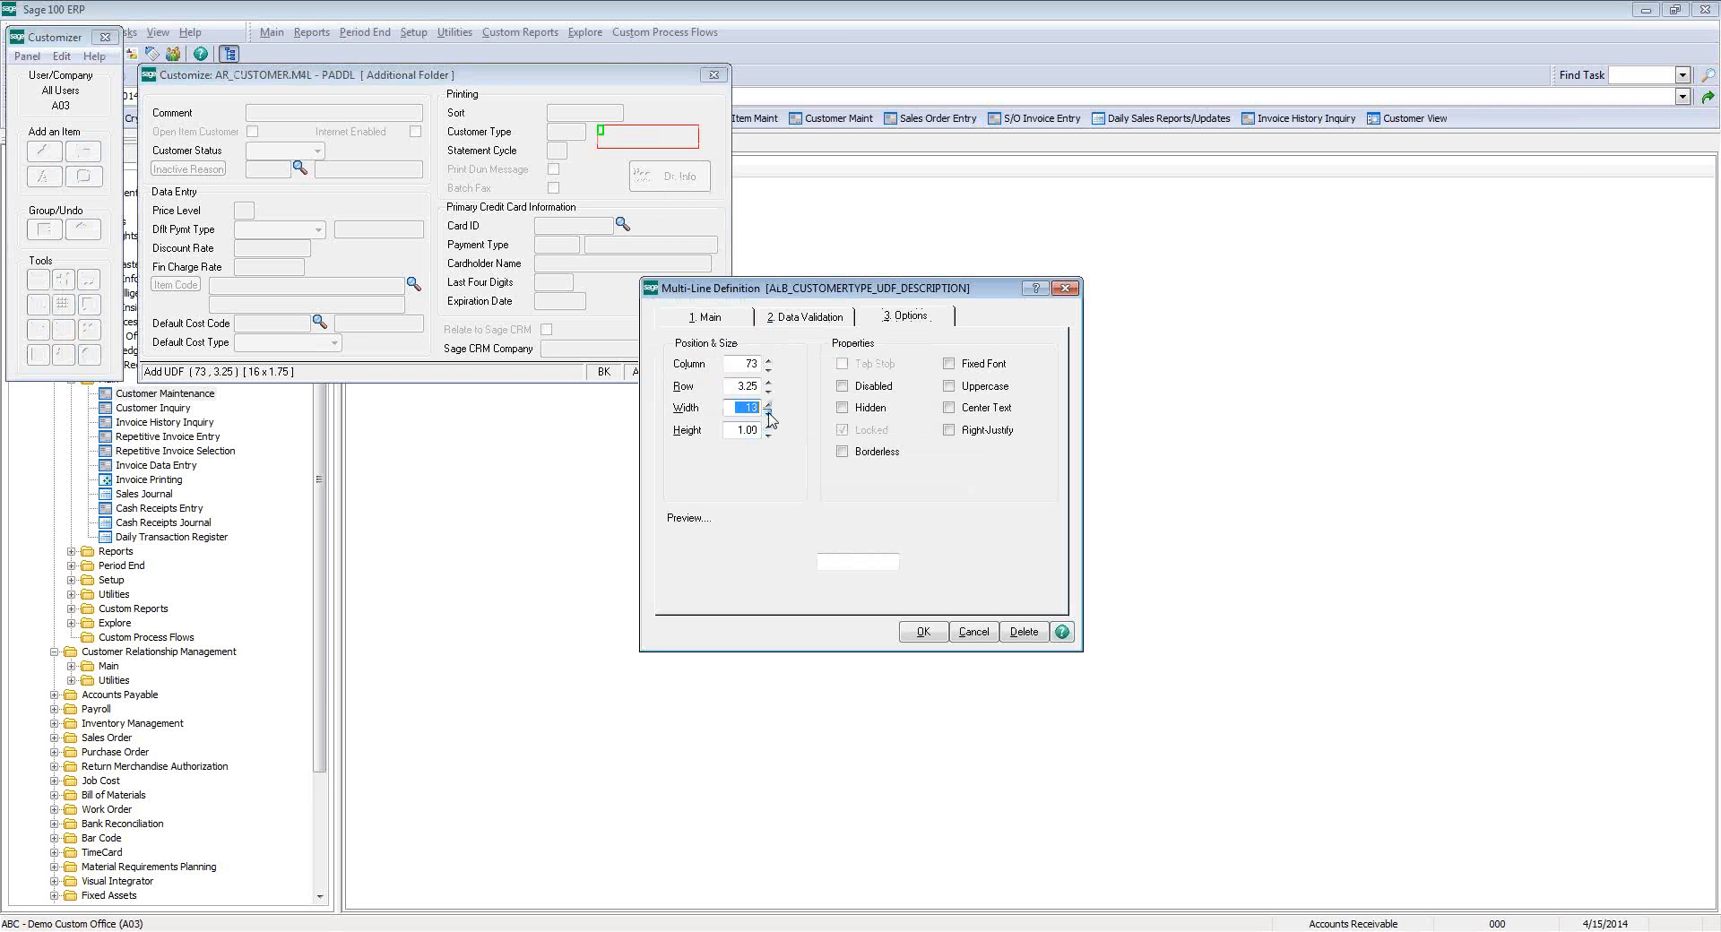
left_click(768, 413)
left_click(924, 631)
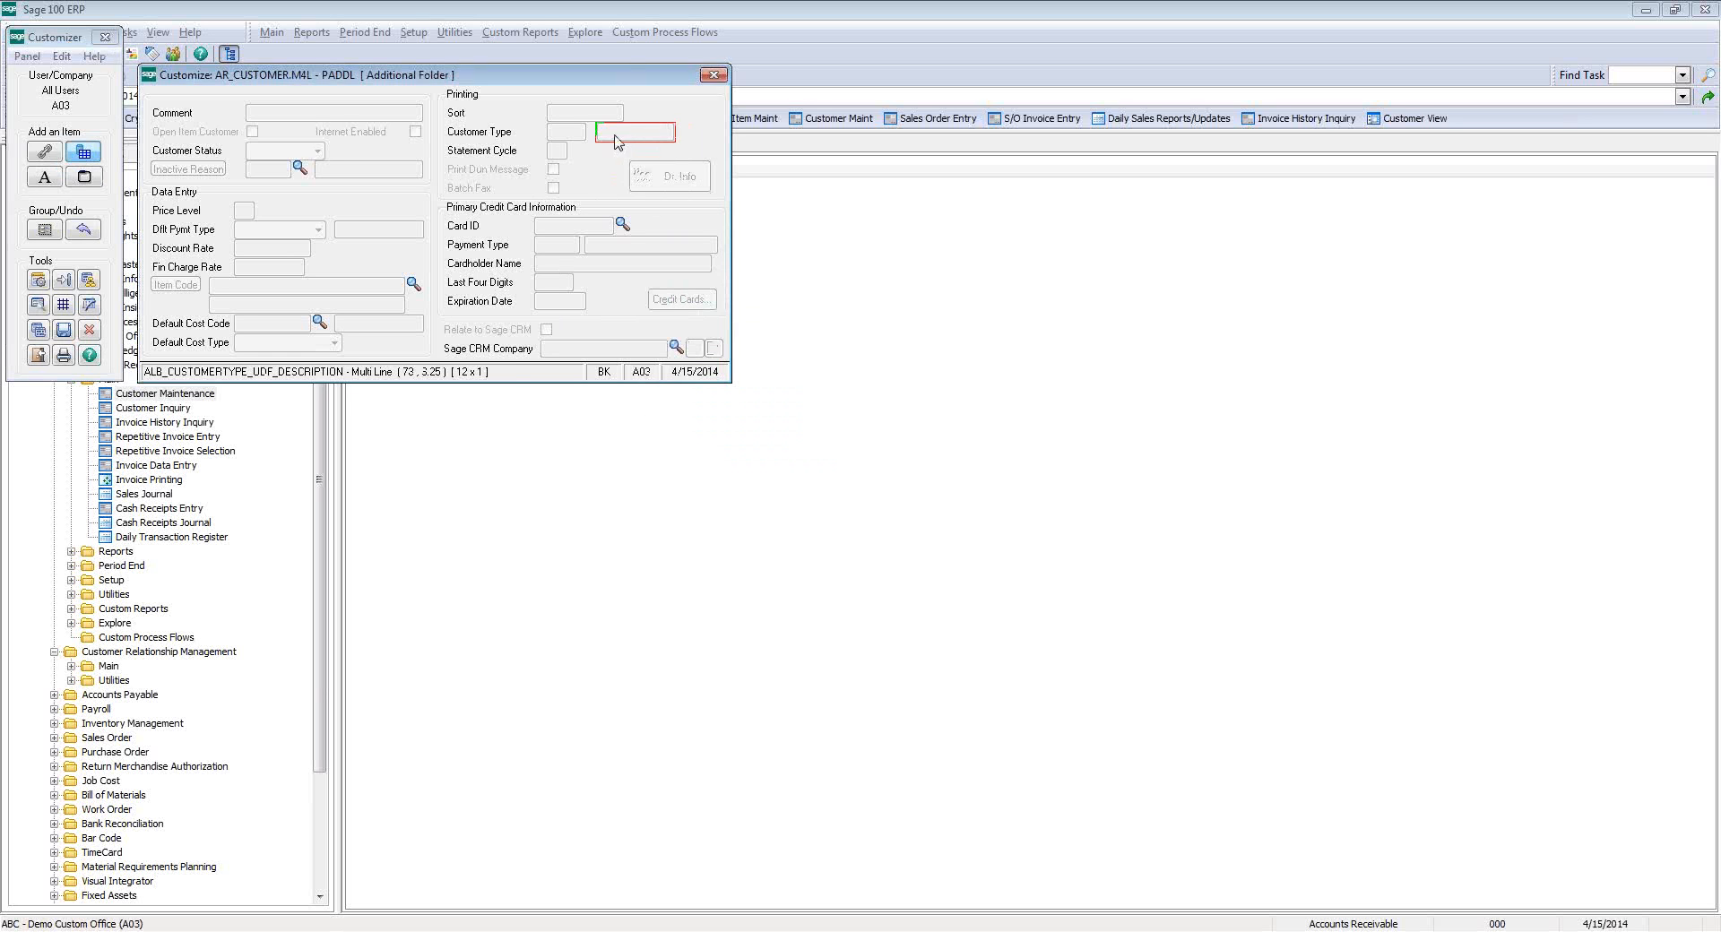
- Shift the description field to column 75, save the customized panel and close the Customizer
left_click_drag(619, 141, 641, 139)
left_click(66, 331)
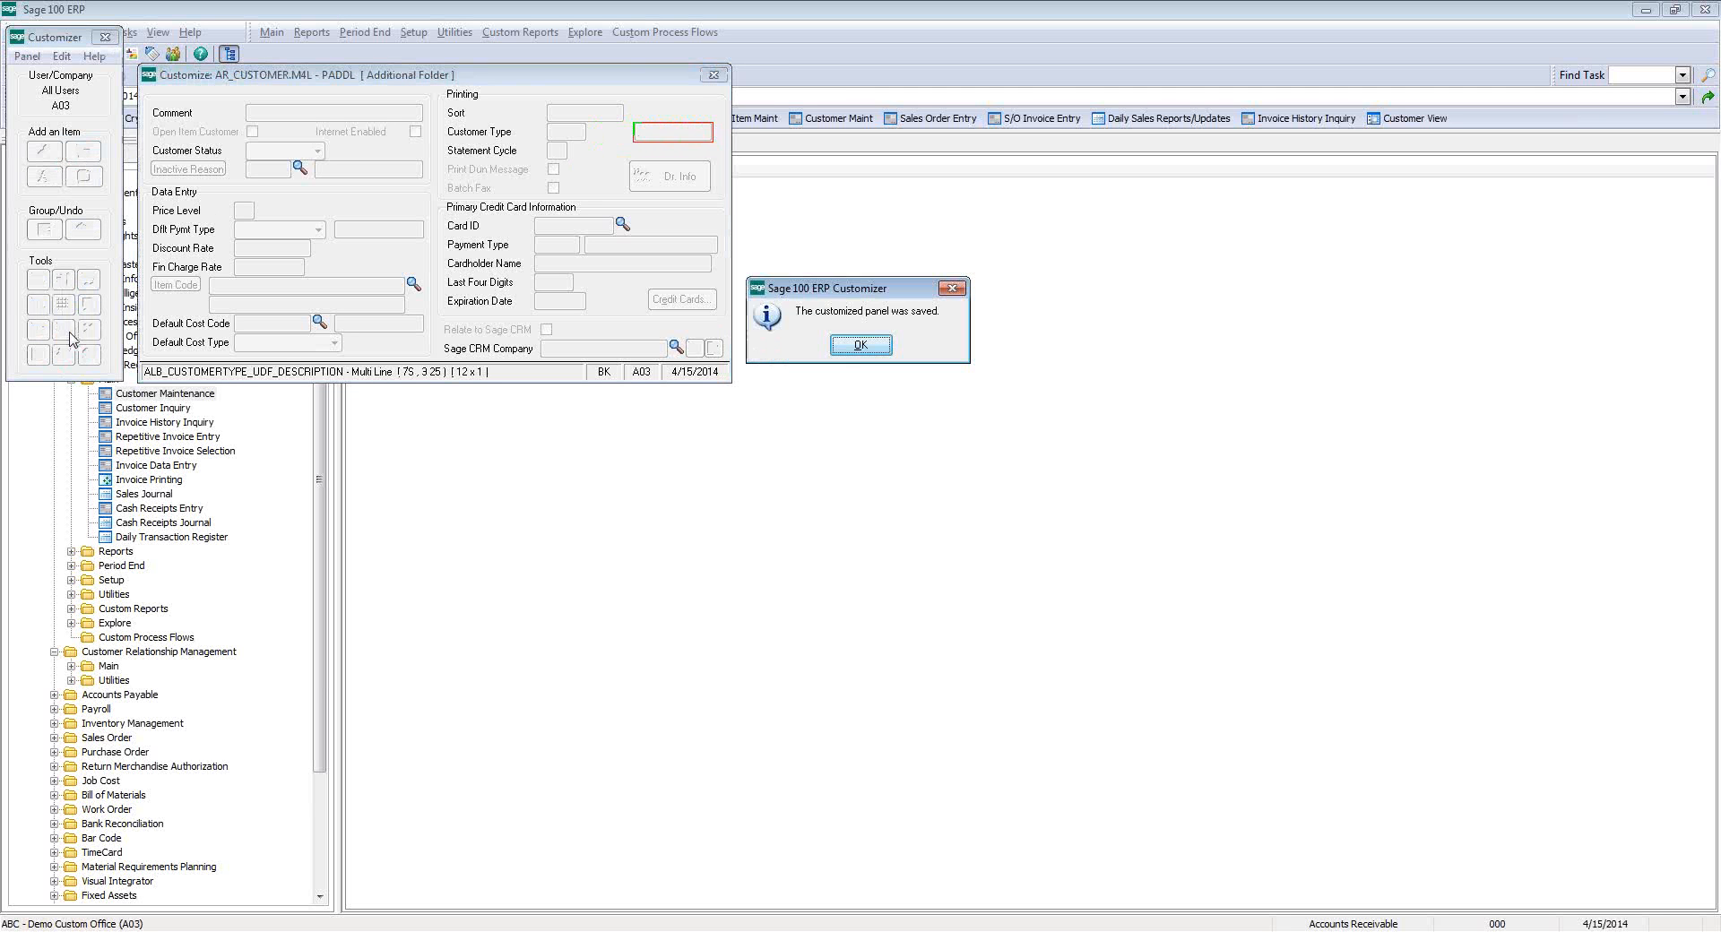
left_click(861, 345)
left_click(713, 76)
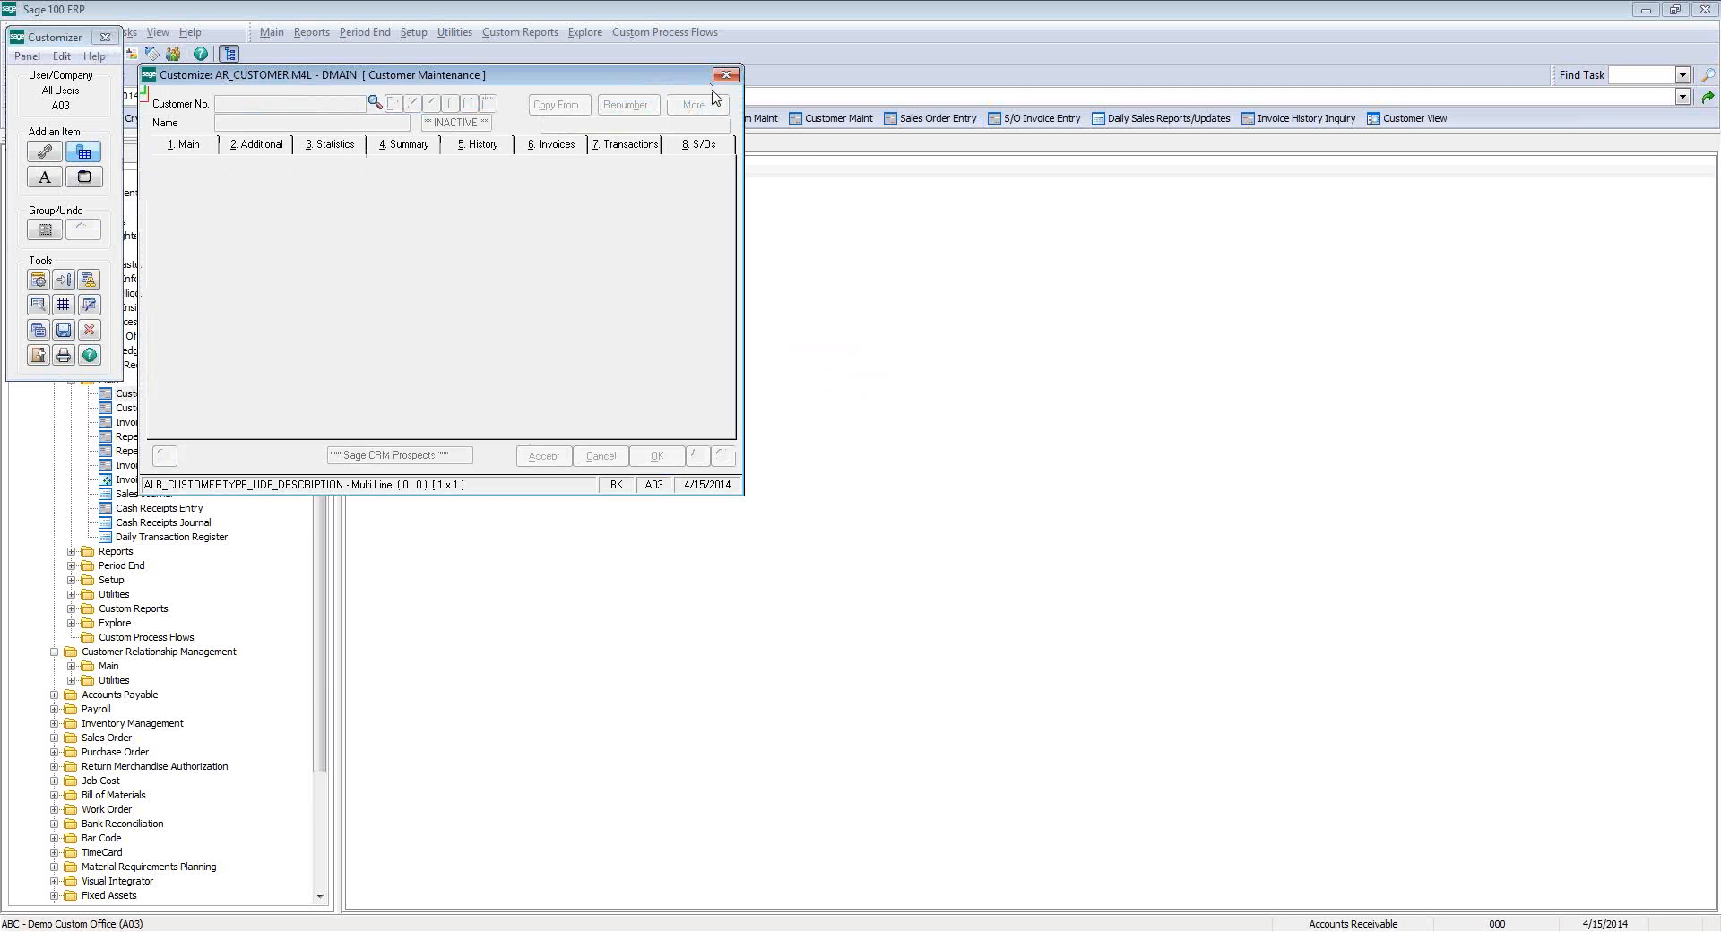
left_click(726, 74)
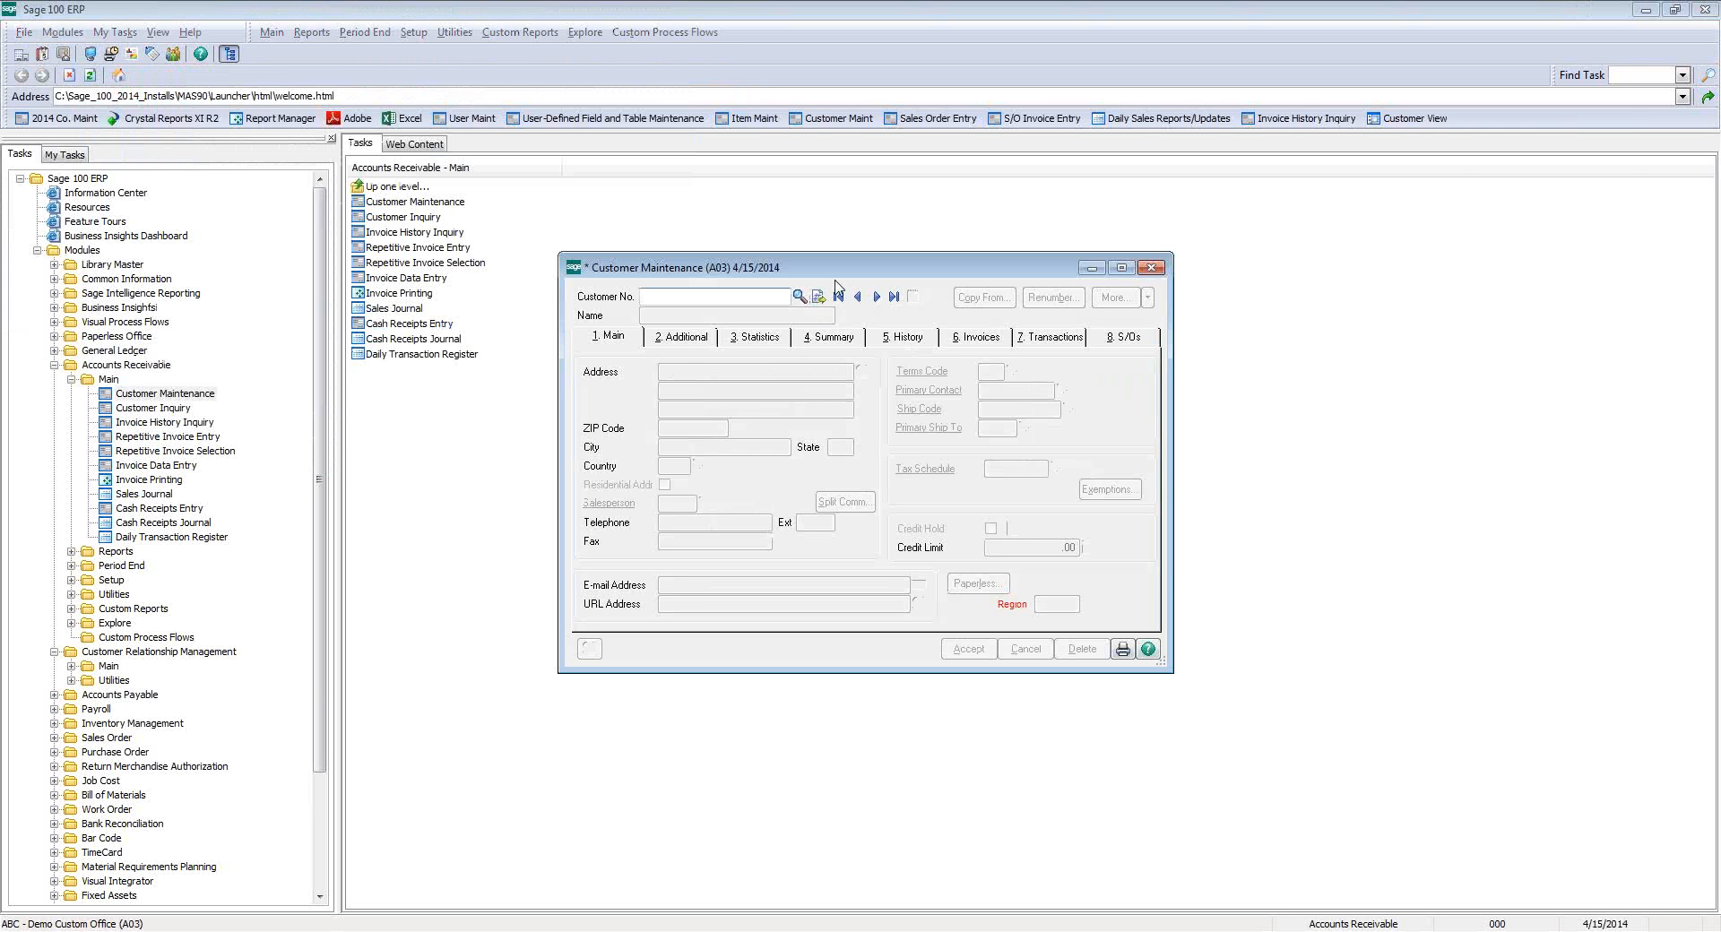
- Change the first customer's Customer Type to A3 using the lookup, accept the record and close Customer Maintenance
left_click(838, 295)
left_click(685, 337)
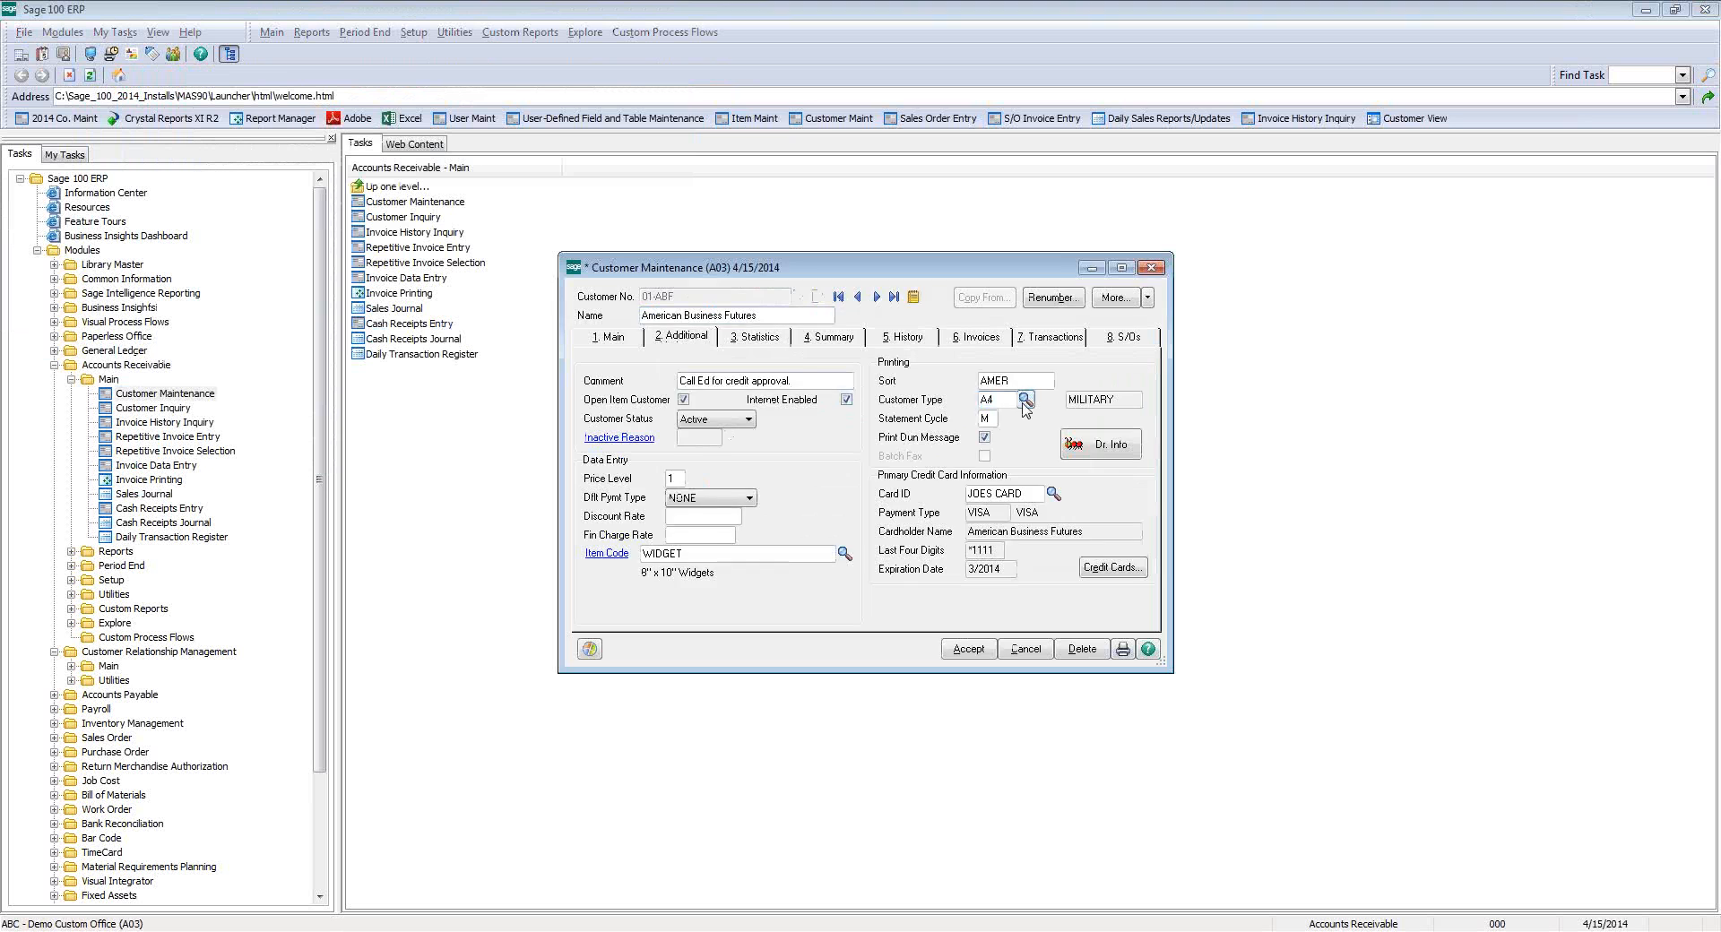
left_click(1025, 399)
double_click(665, 359)
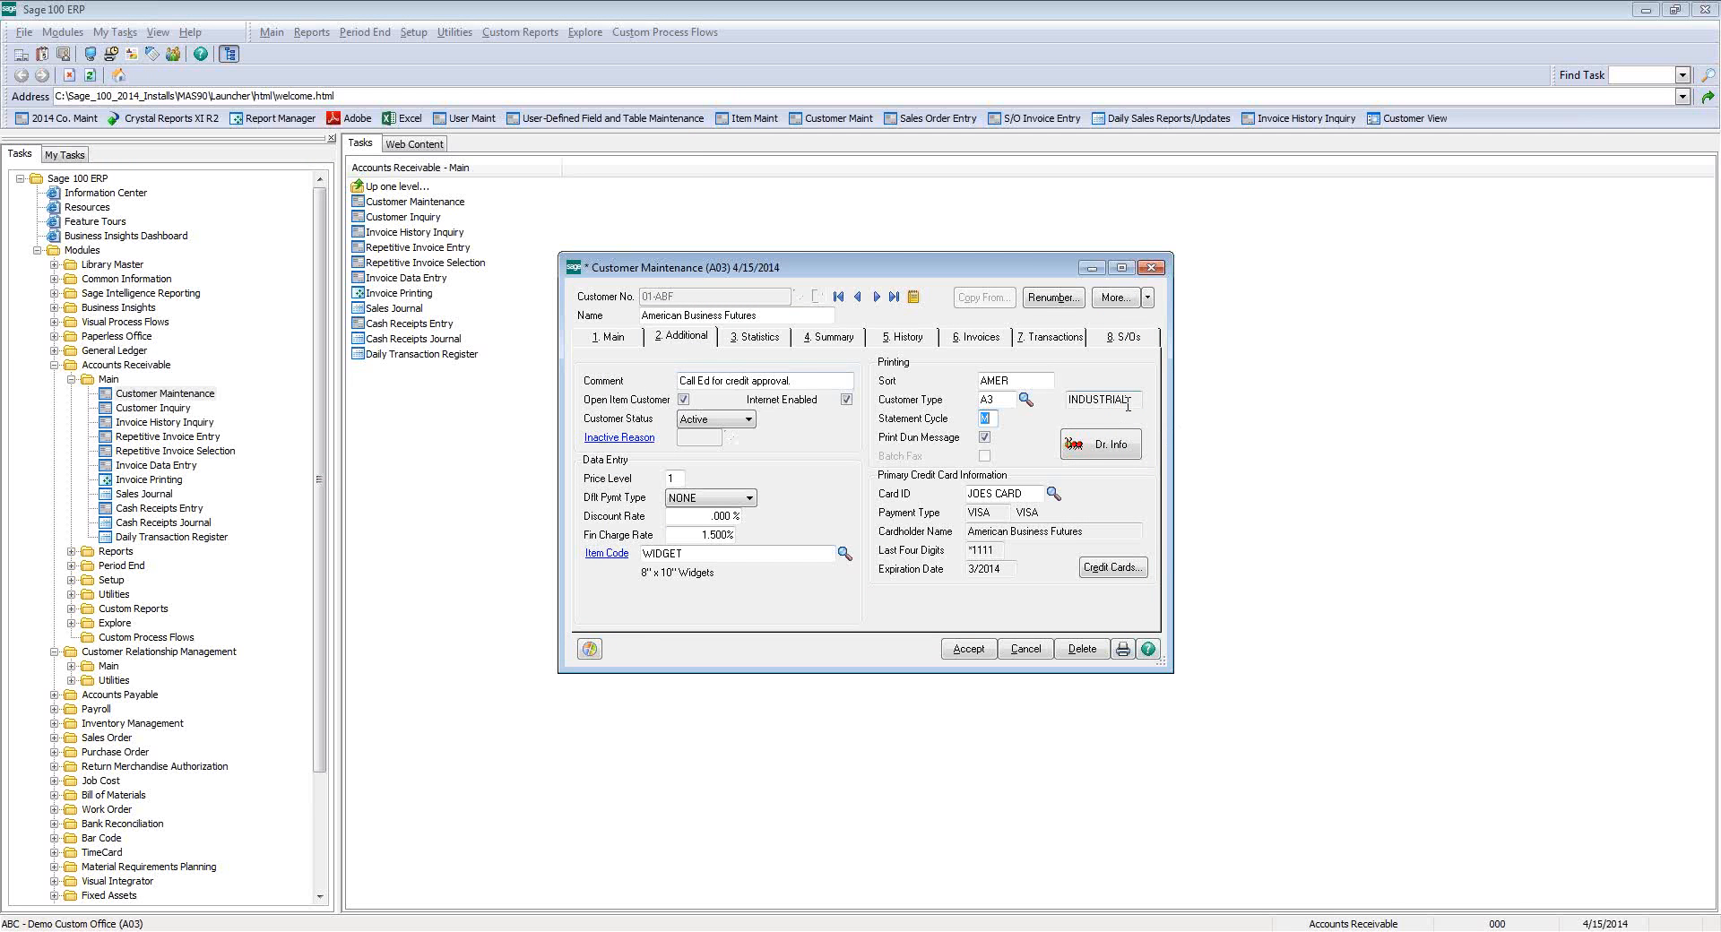
left_click(968, 648)
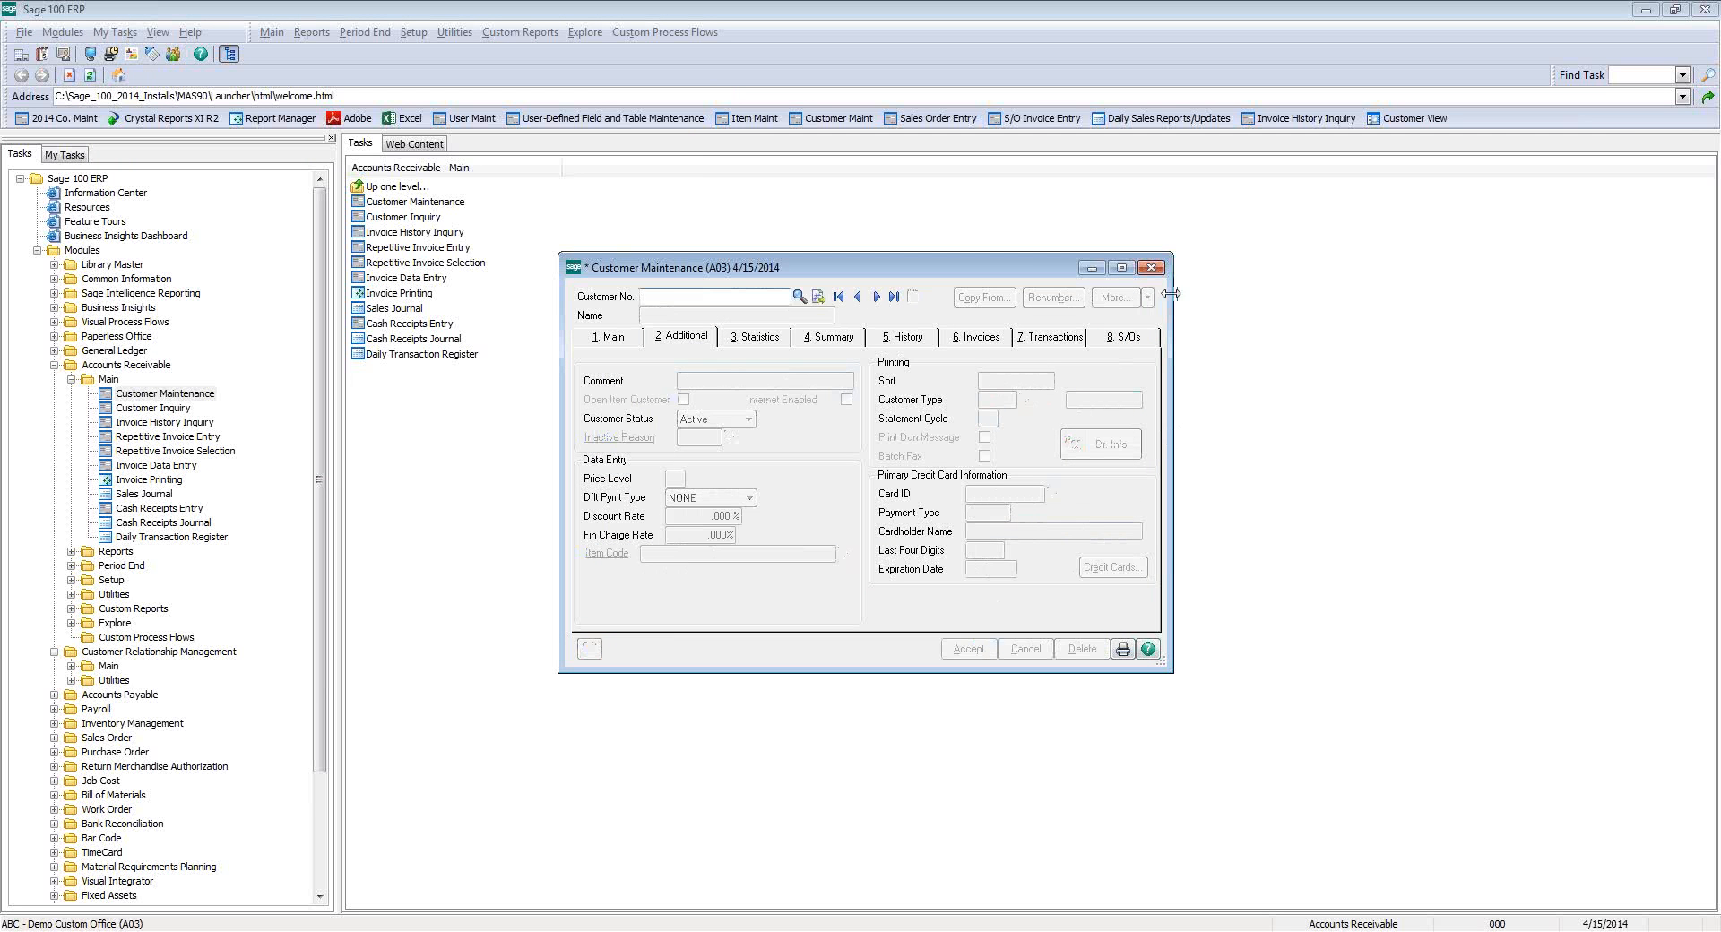
left_click(1151, 268)
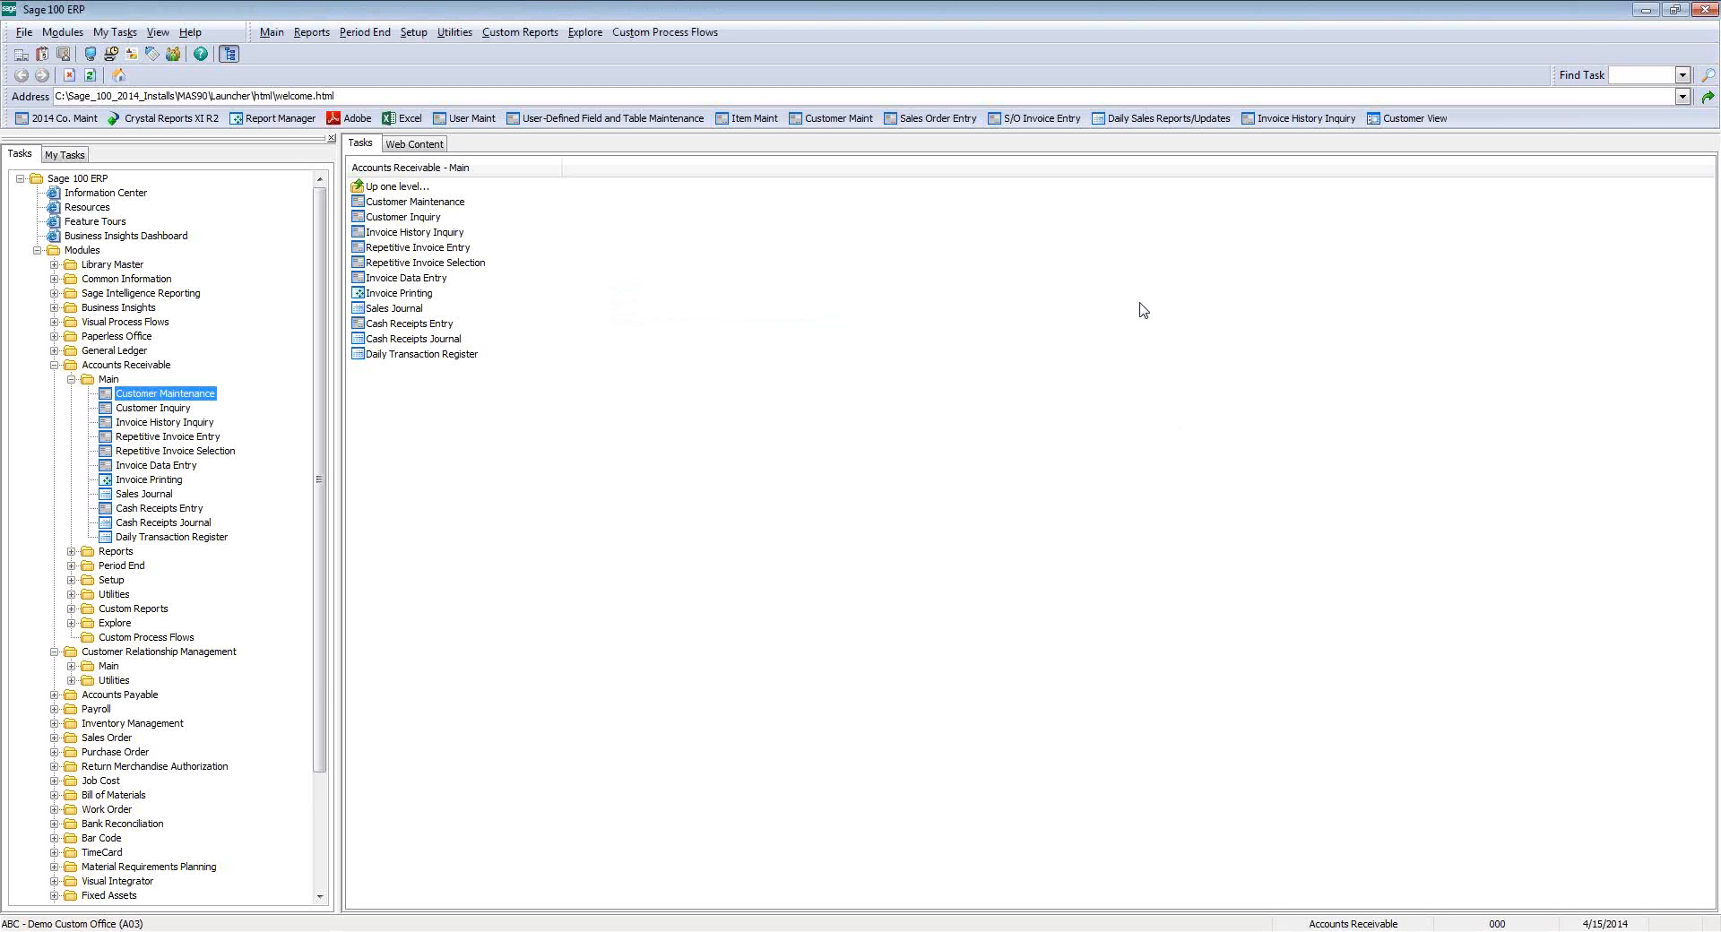